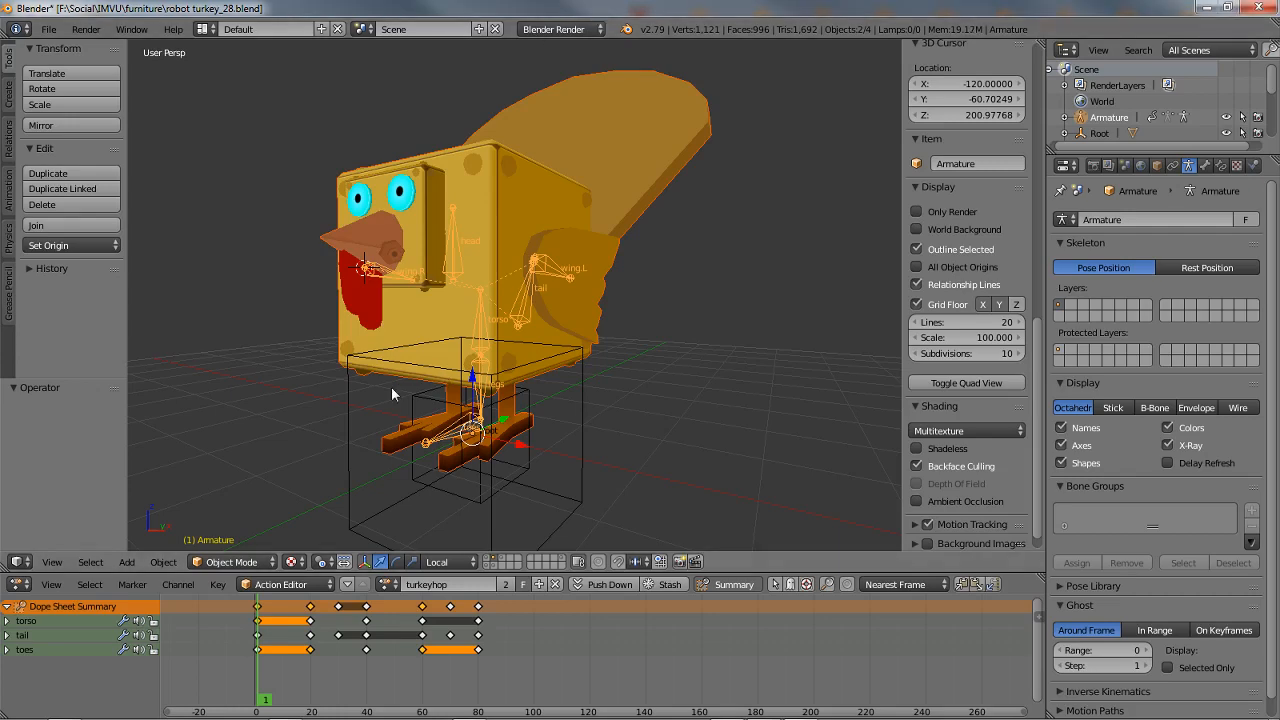
# - Select the turkey's armature and hide every other object in the scene
pyautogui.moveTo(349, 388); pyautogui.dragTo(397, 386, button='middle')
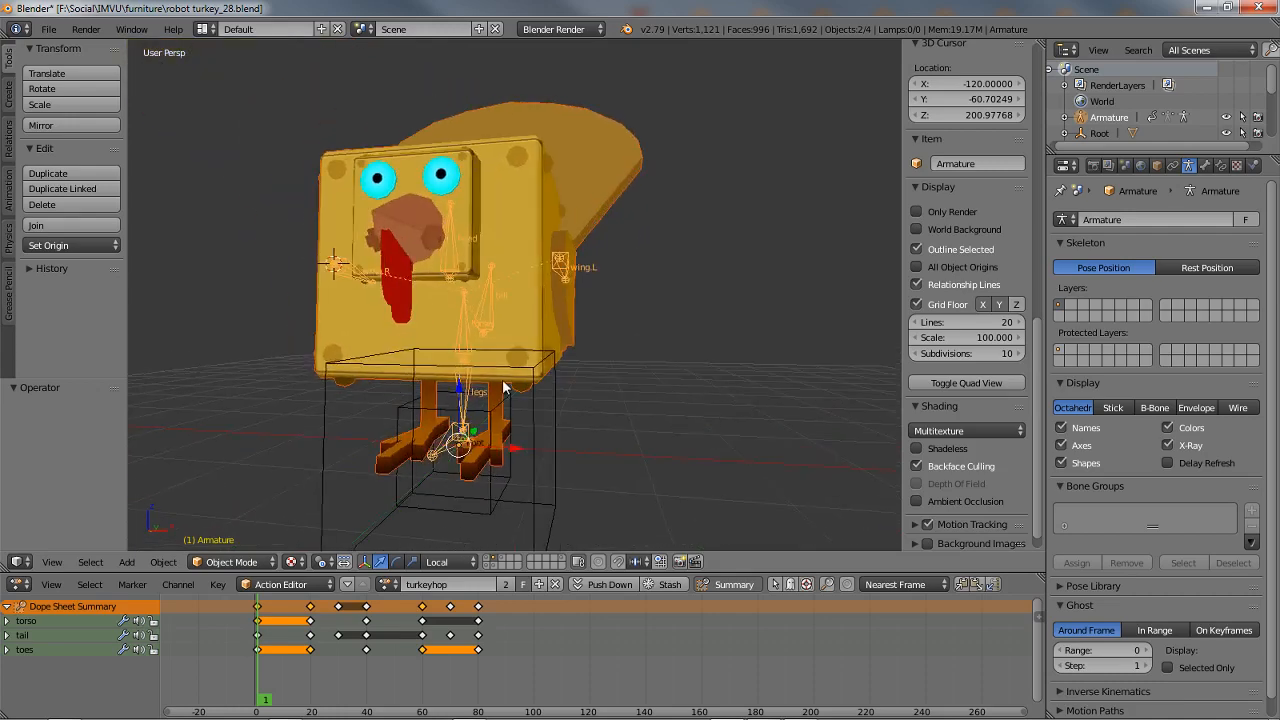
pyautogui.moveTo(503, 388); pyautogui.dragTo(458, 394, button='middle')
pyautogui.scroll(3, 455, 395)
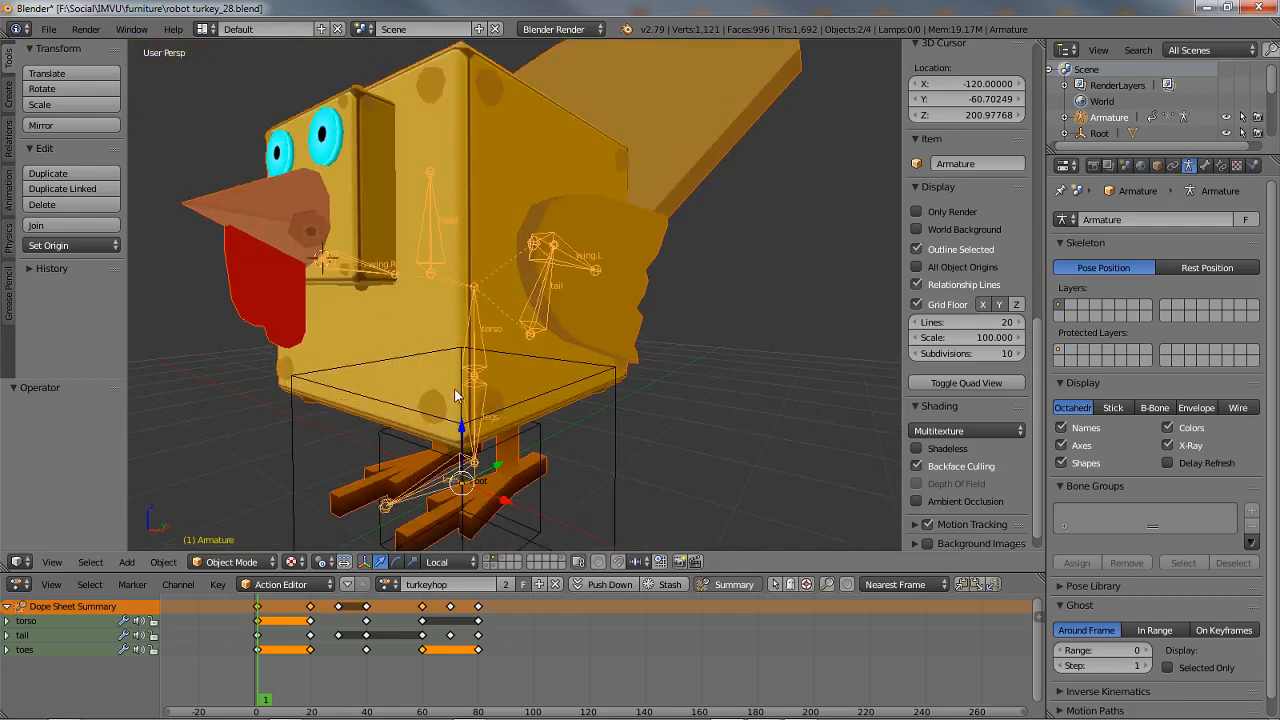
pyautogui.rightClick(474, 462)
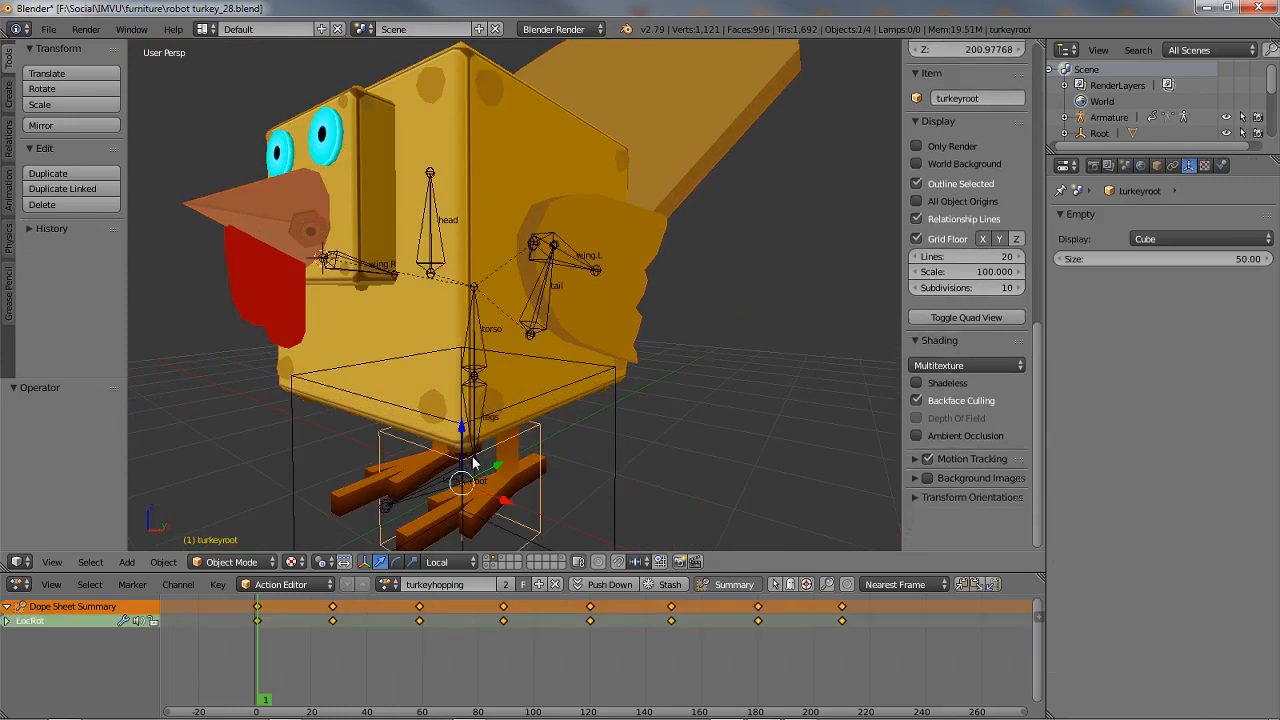
pyautogui.rightClick(476, 463)
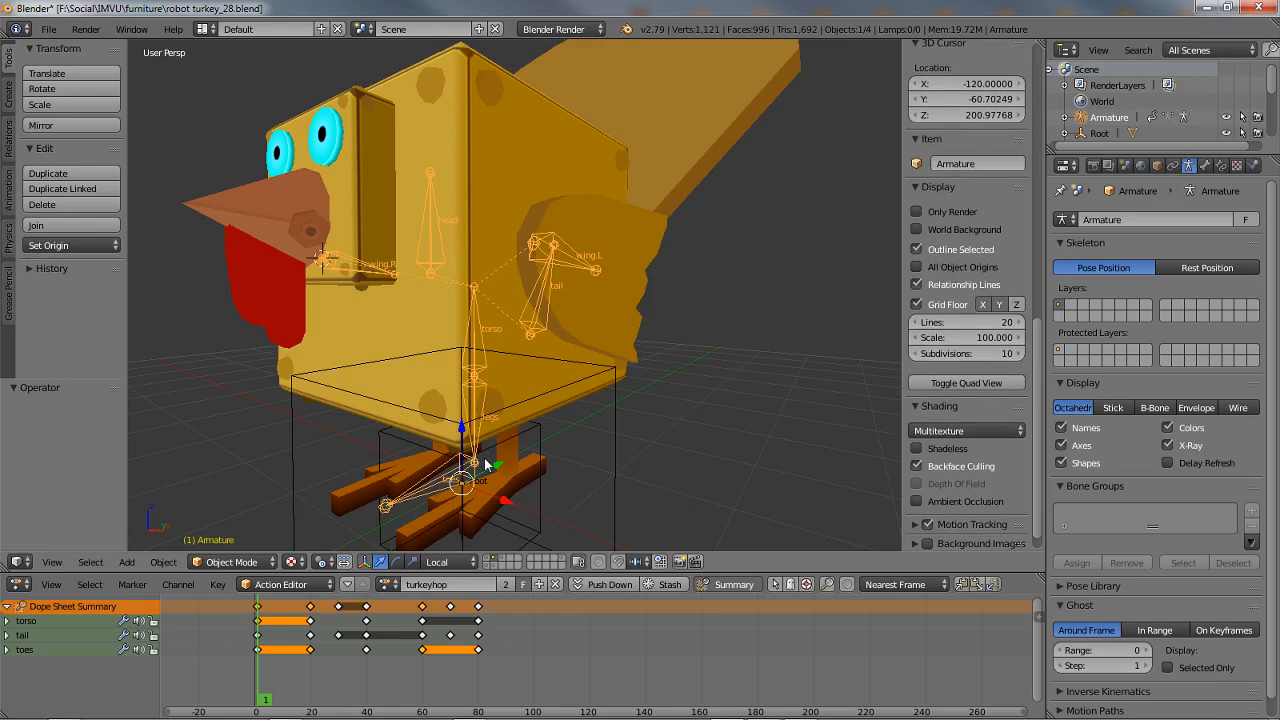
pyautogui.hotkey('ctrl', 'i')
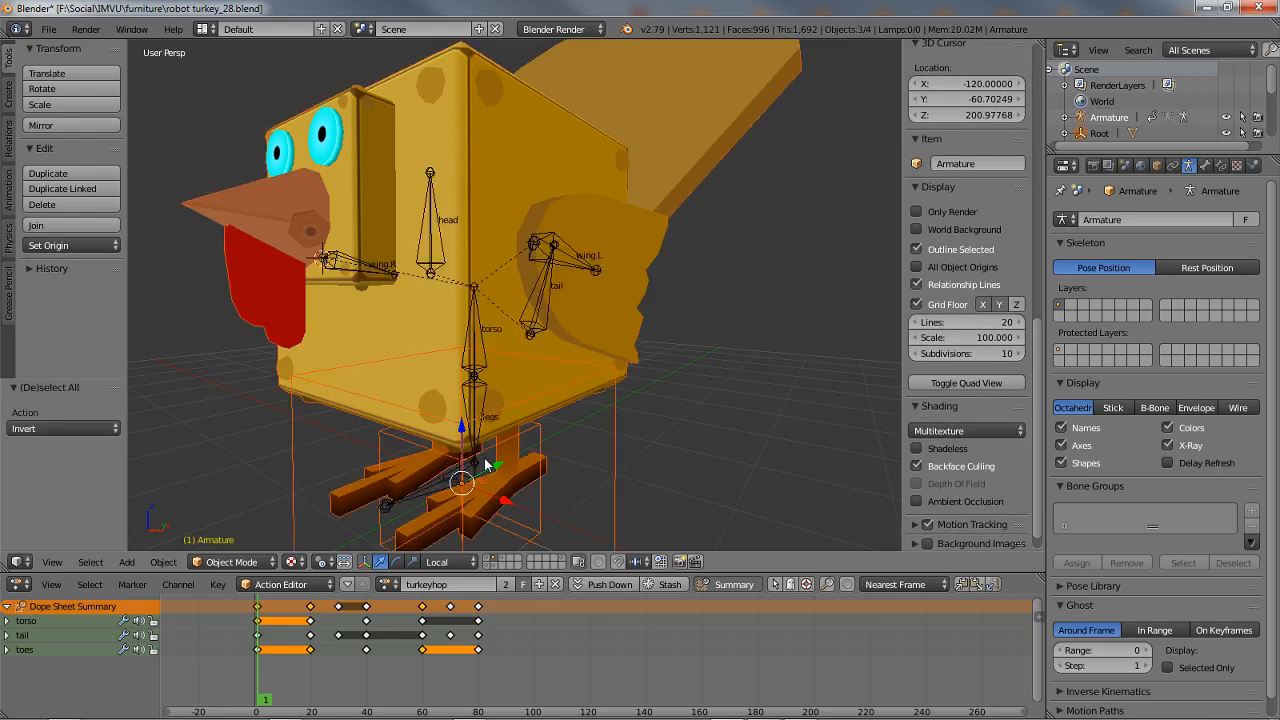
pyautogui.press('h')
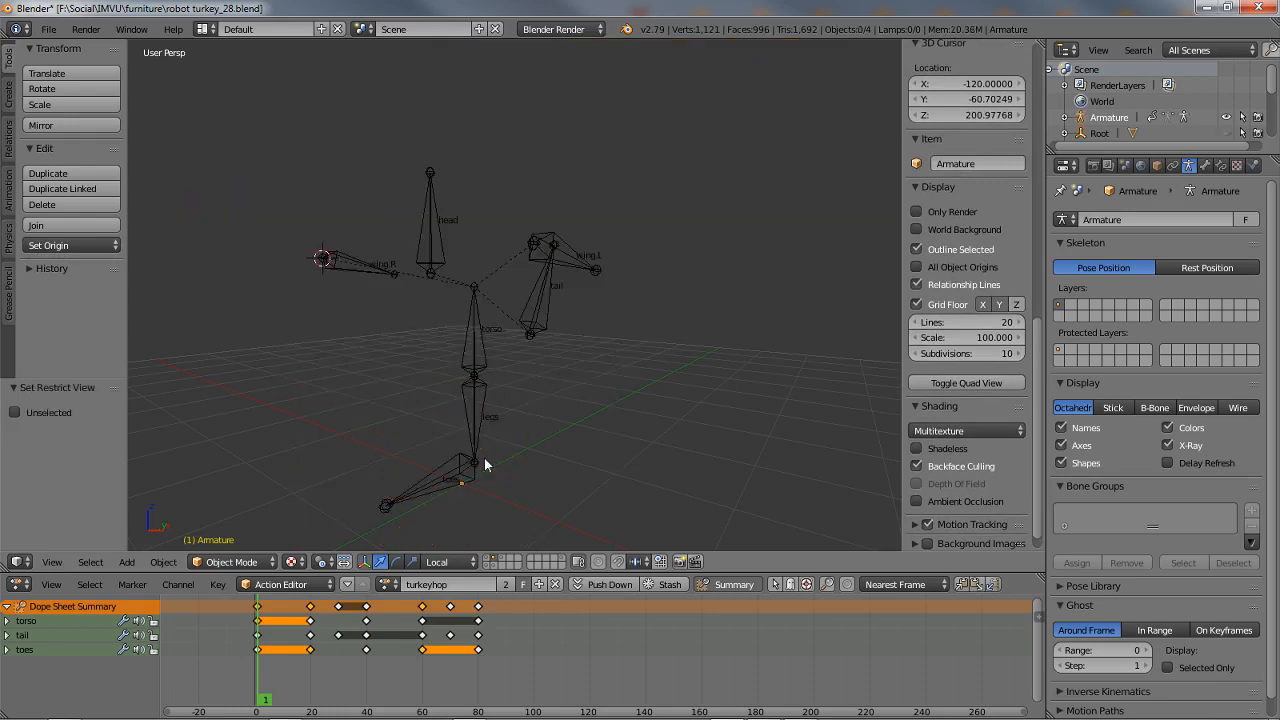
# - Put the isolated armature into Pose Mode and select all of its bones
pyautogui.rightClick(477, 379)
pyautogui.hotkey('ctrl', 'Tab')
pyautogui.press('a')
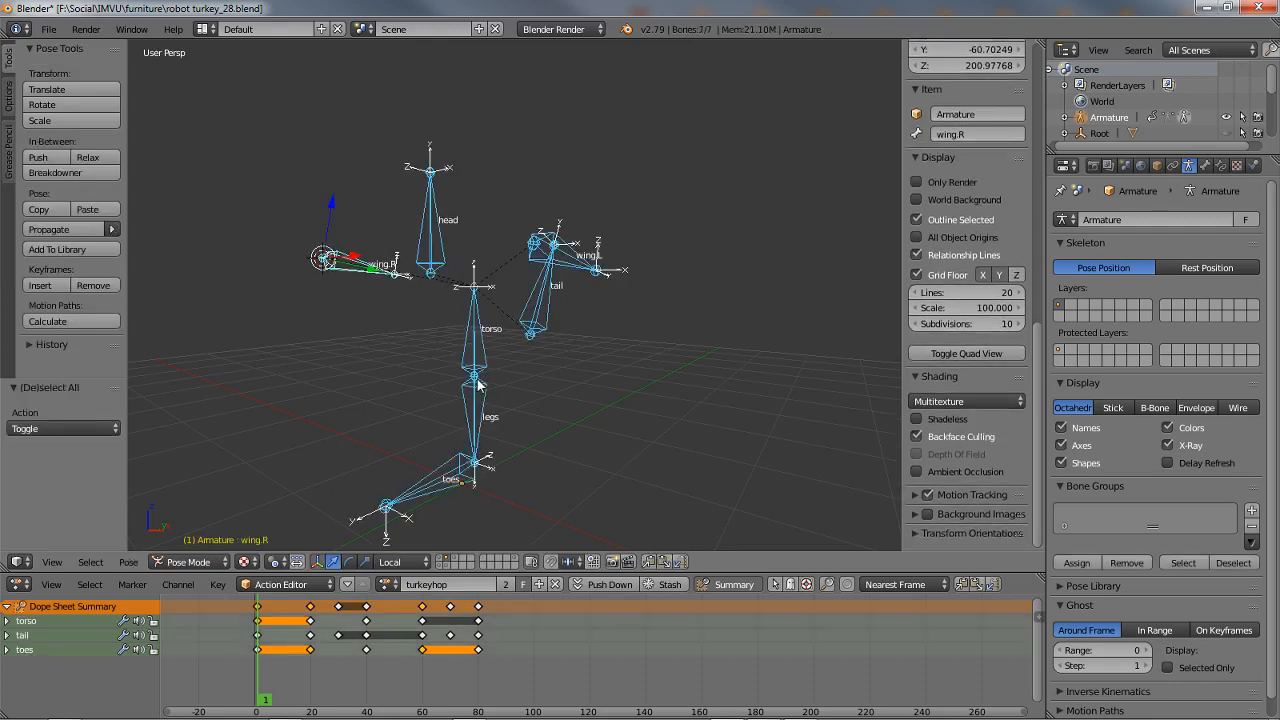
pyautogui.moveTo(421, 366)
pyautogui.mouseDown(button='middle')
pyautogui.moveTo(596, 365)
pyautogui.moveTo(406, 365)
pyautogui.mouseUp(button='middle')
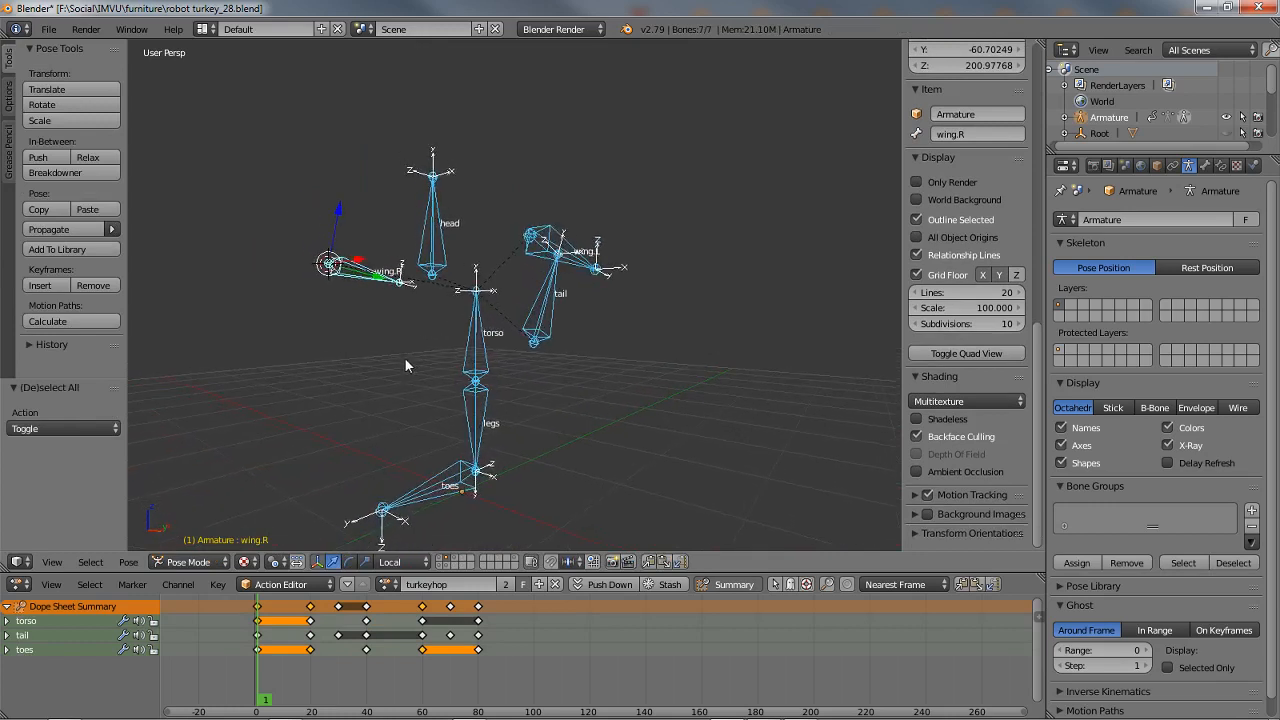
pyautogui.click(48, 29)
pyautogui.moveTo(97, 83)
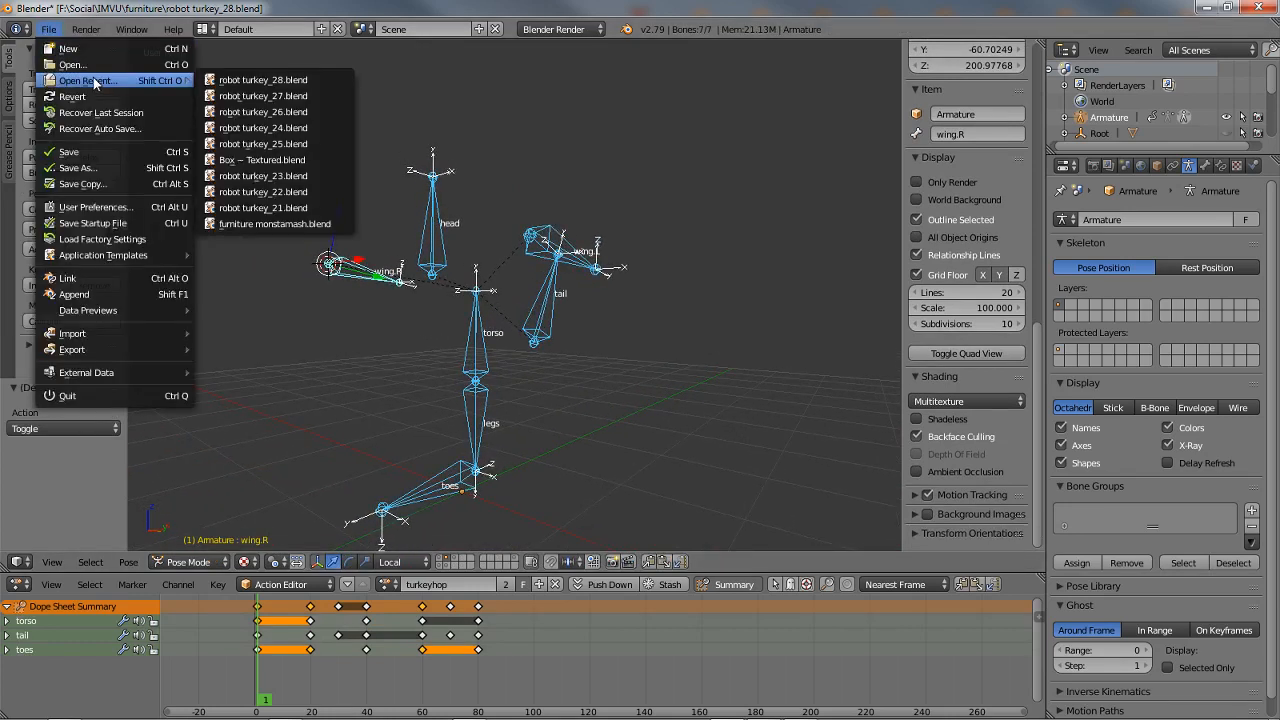
pyautogui.click(290, 96)
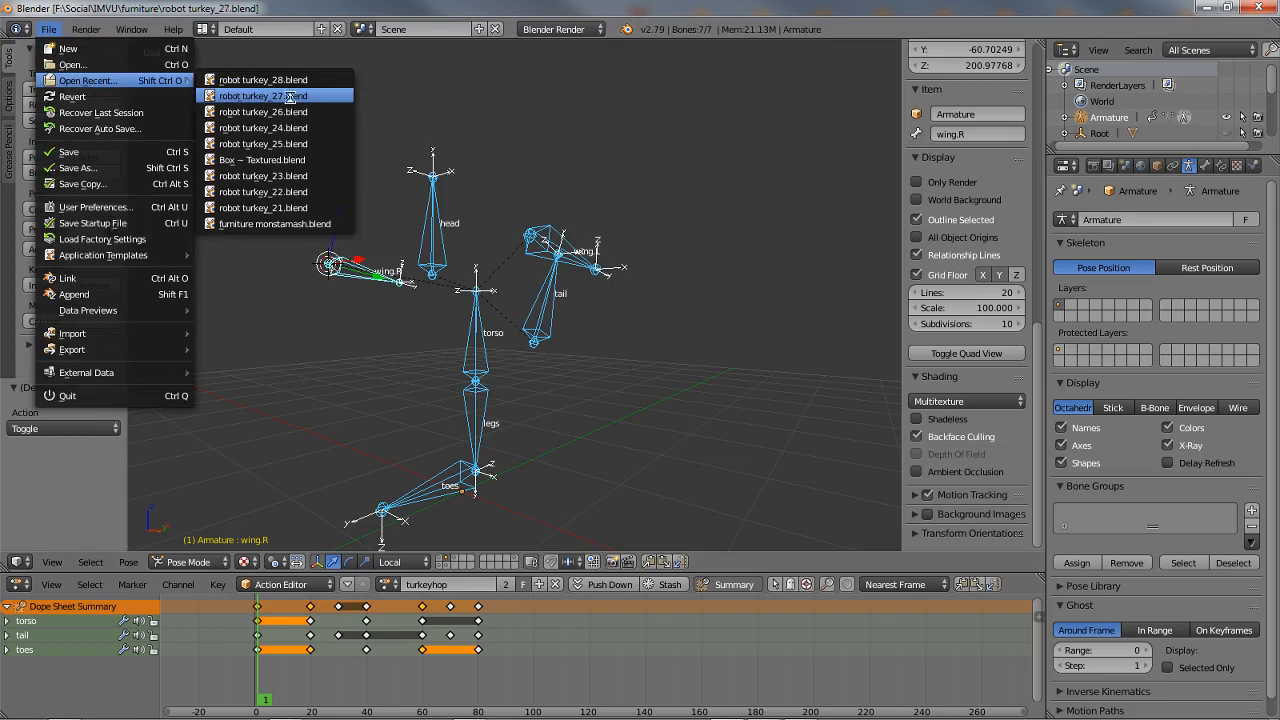
# - Open the recent file robot turkey_26.blend
pyautogui.click(48, 29)
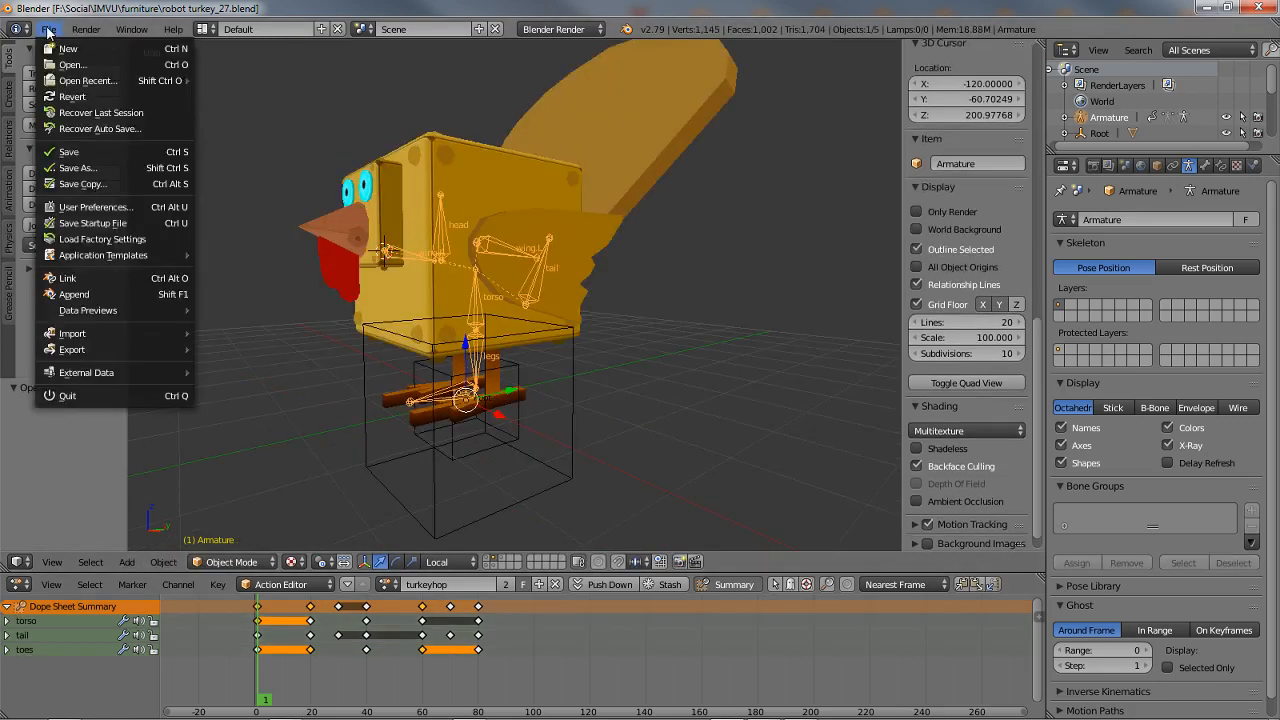
pyautogui.moveTo(148, 88)
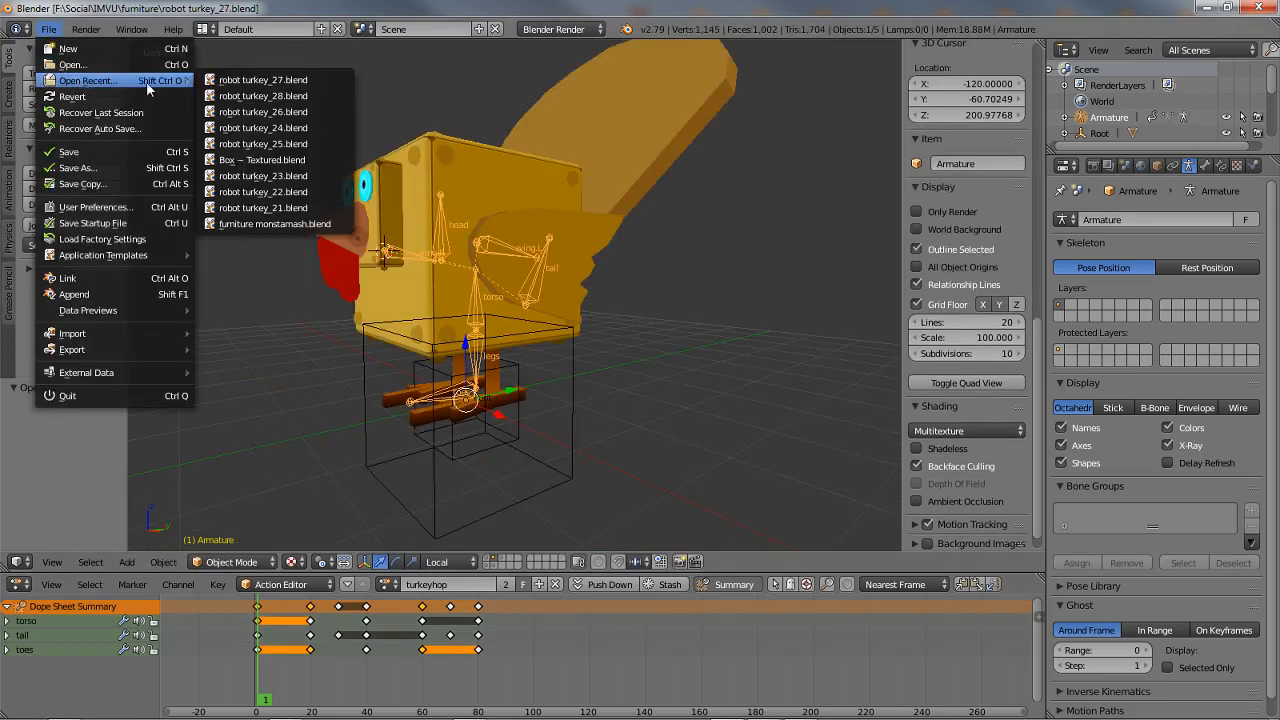
pyautogui.click(264, 112)
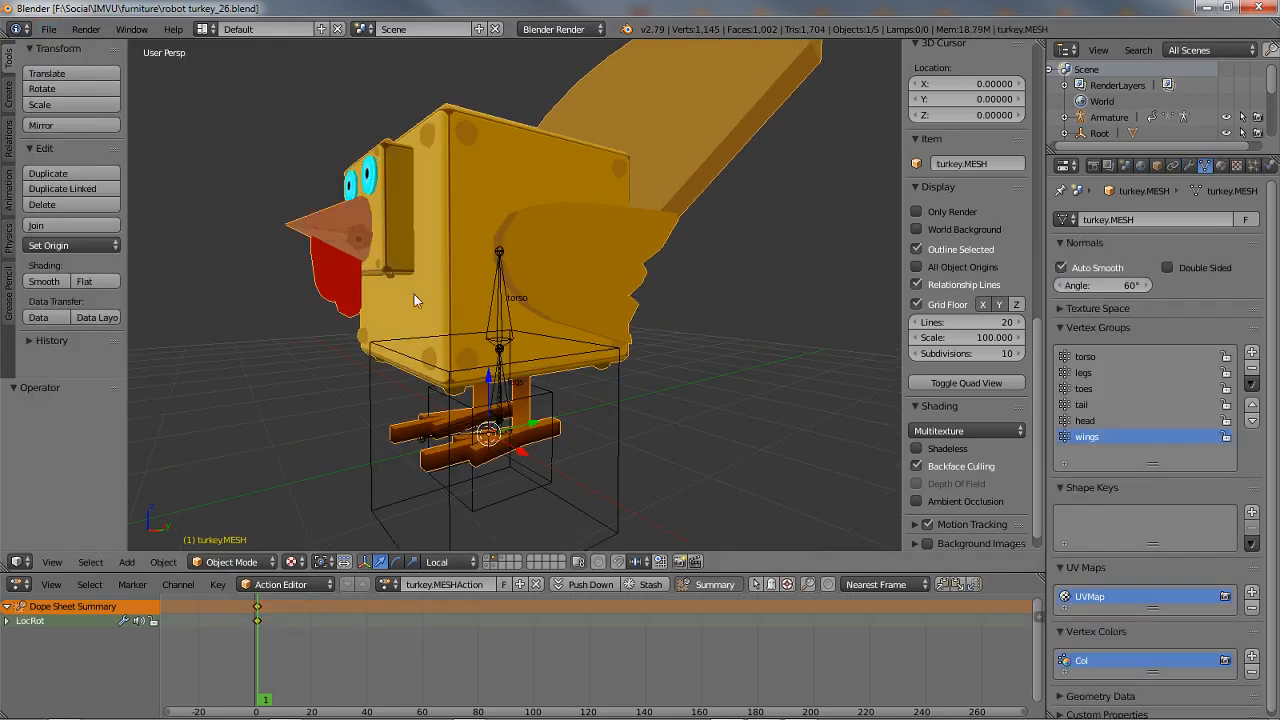
# - Isolate the three-bone armature by selecting it and hiding all other objects
pyautogui.rightClick(509, 316)
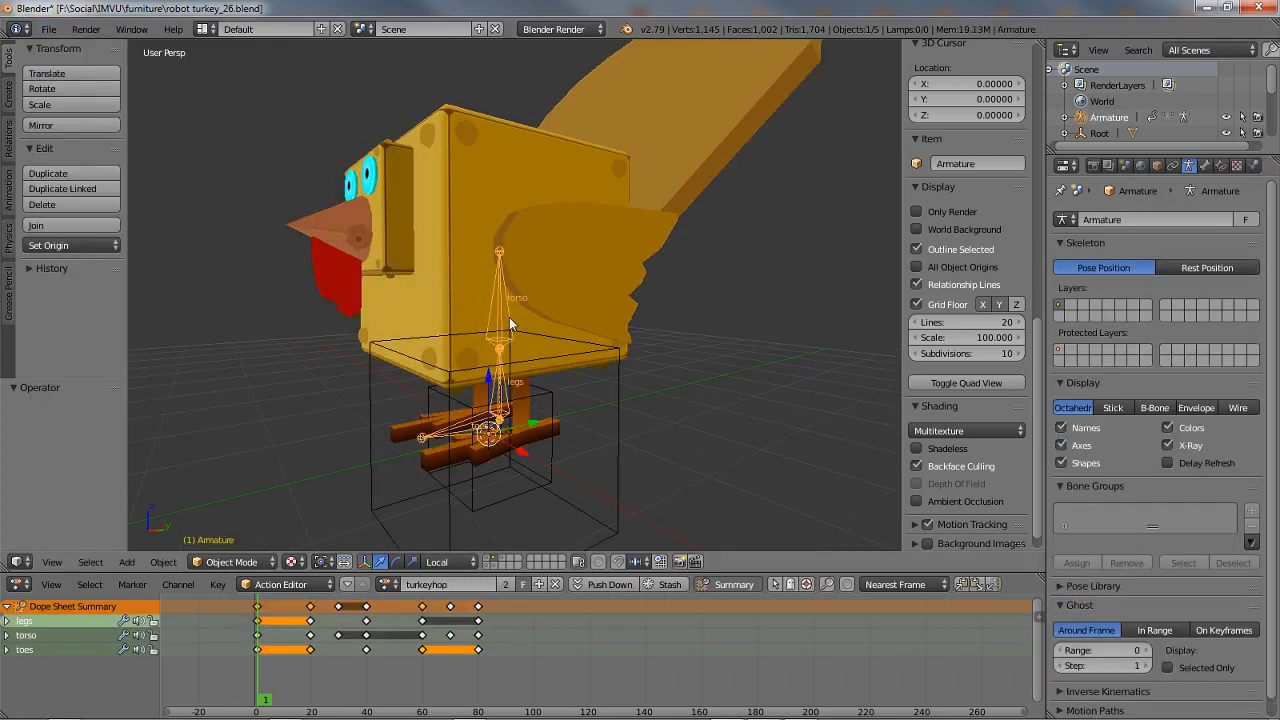
pyautogui.hotkey('ctrl', 'i')
pyautogui.press('h')
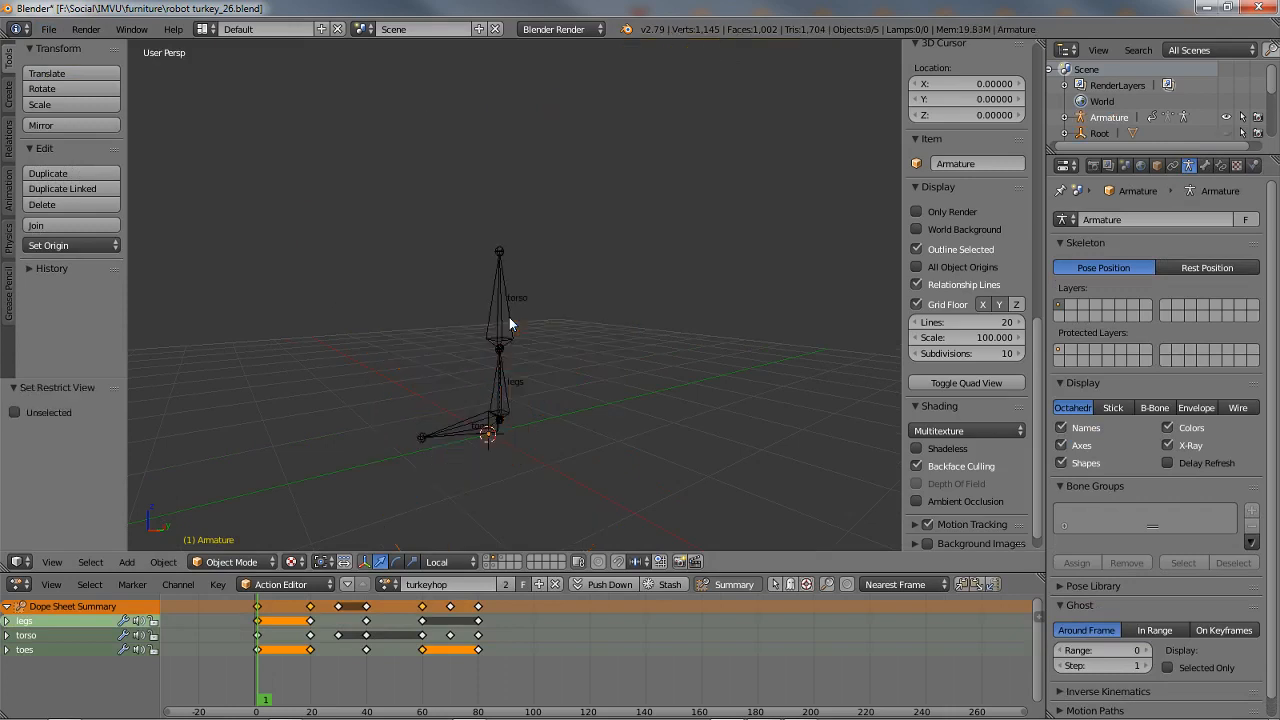
# - Switch the three-bone armature to Pose Mode and select all its bones
pyautogui.rightClick(489, 290)
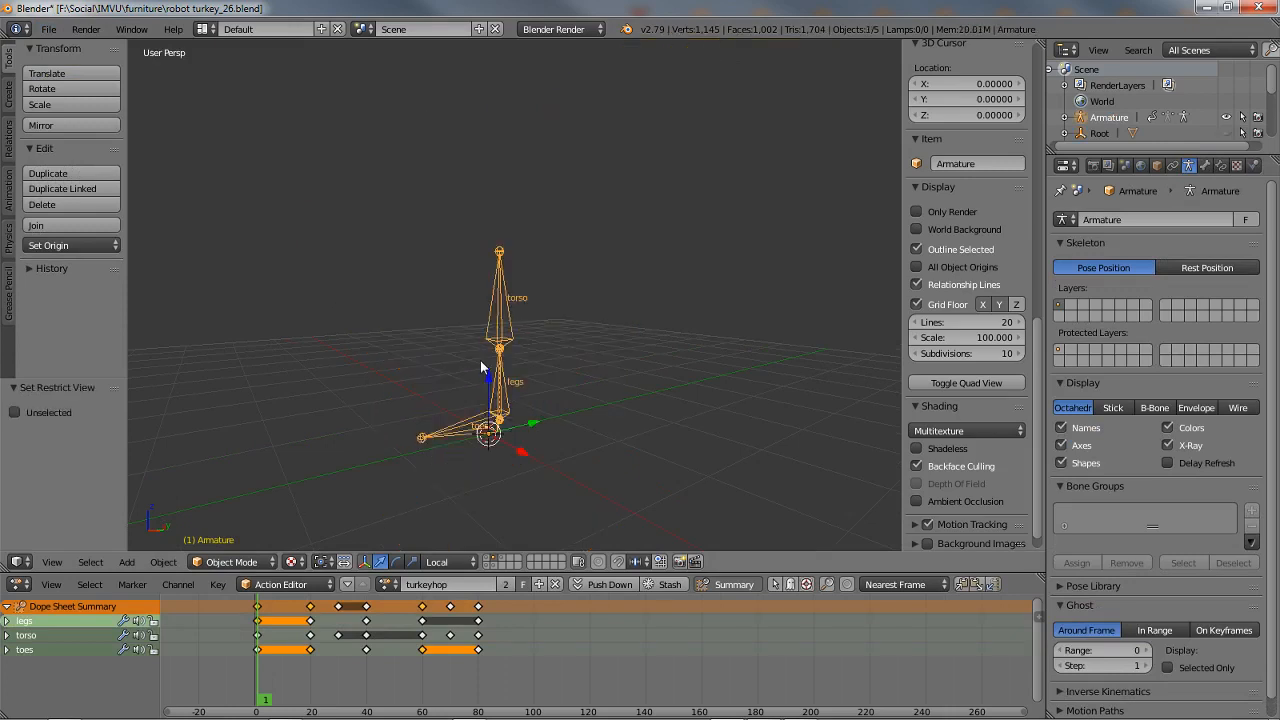
pyautogui.hotkey('ctrl', 'Tab')
pyautogui.press('a')
pyautogui.press('a')
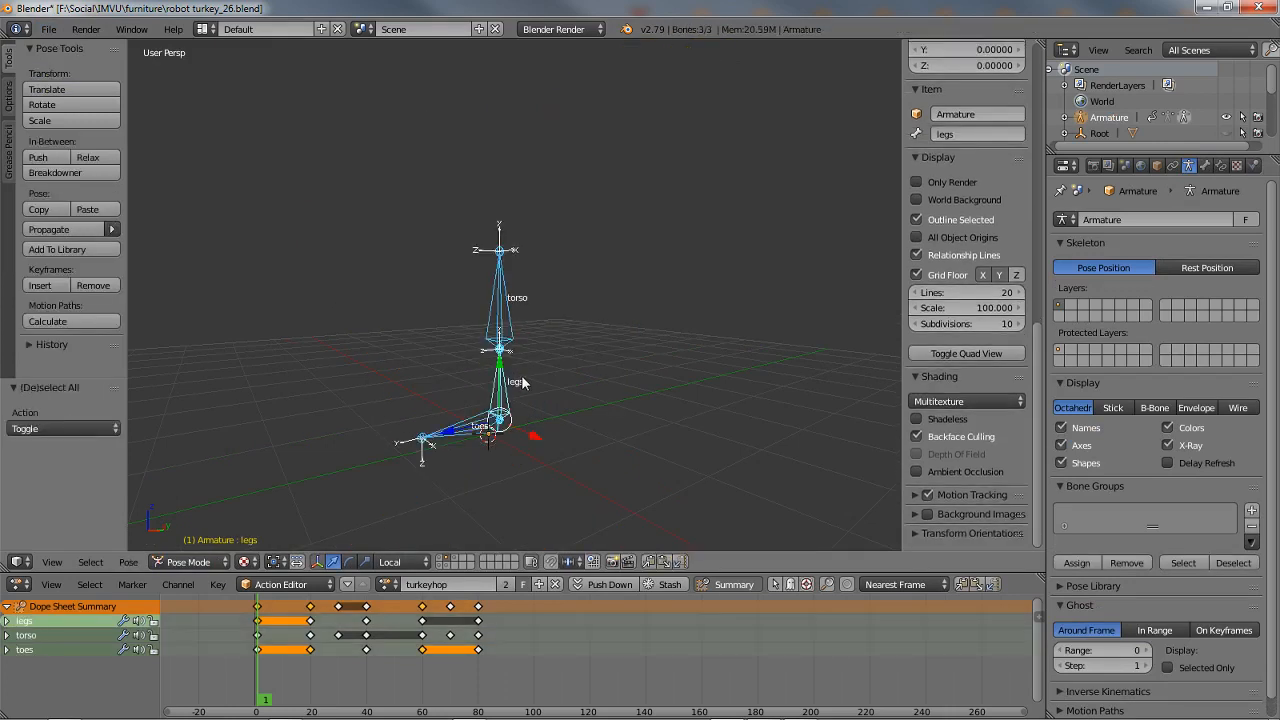
pyautogui.moveTo(523, 360); pyautogui.dragTo(519, 361, button='middle')
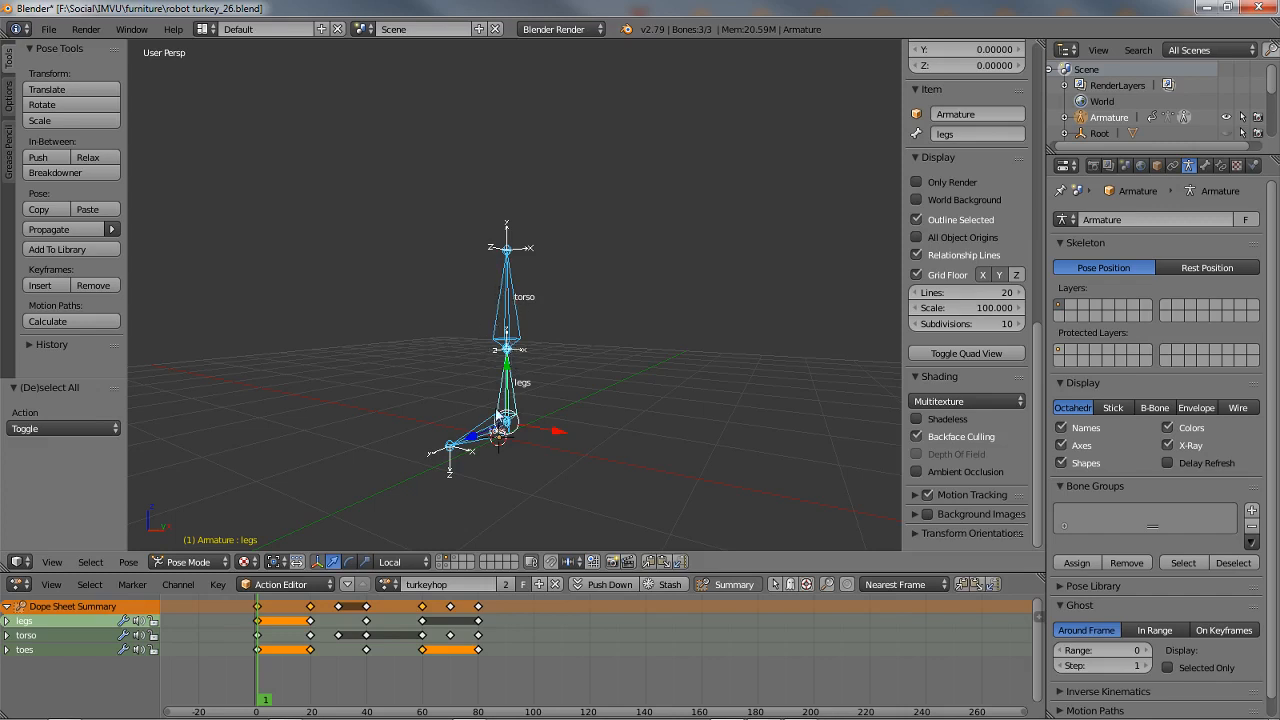
# - Select the legs and torso bones together, followed by the toes bone on its own
pyautogui.rightClick(512, 397)
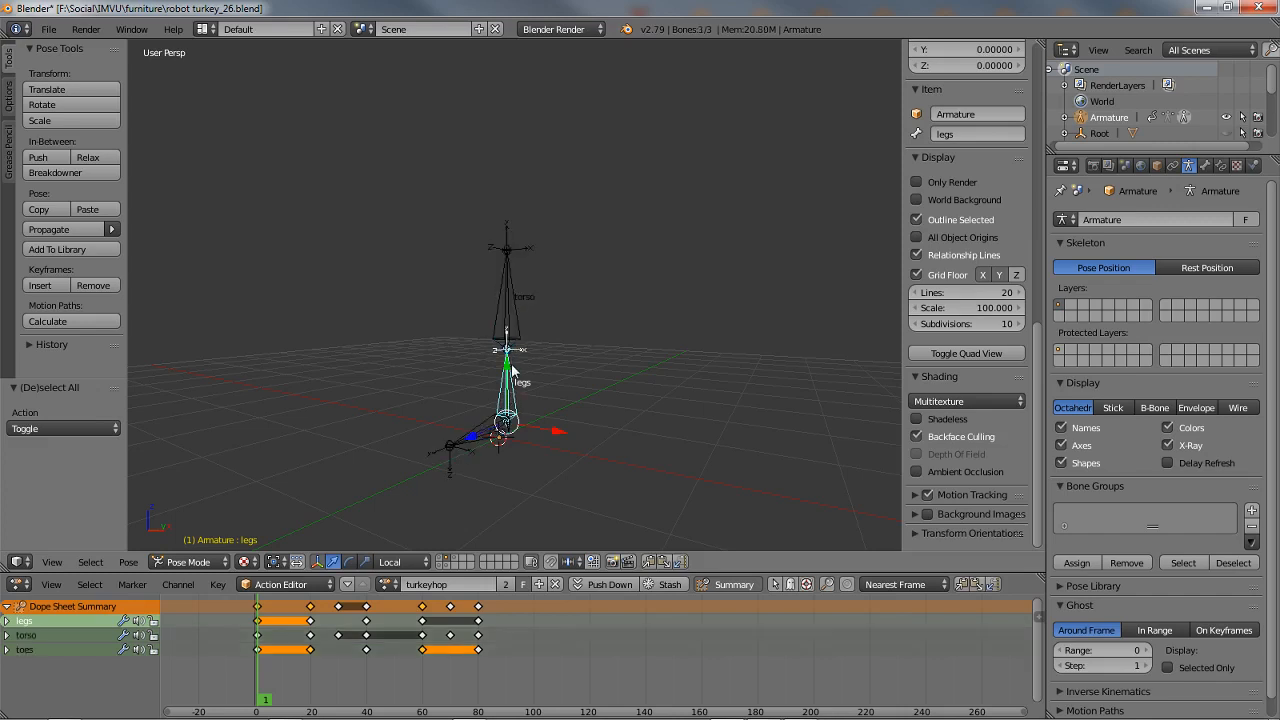
pyautogui.keyDown('shift'); pyautogui.rightClick(510, 325); pyautogui.keyUp('shift')
pyautogui.moveTo(509, 411); pyautogui.dragTo(467, 398, button='middle')
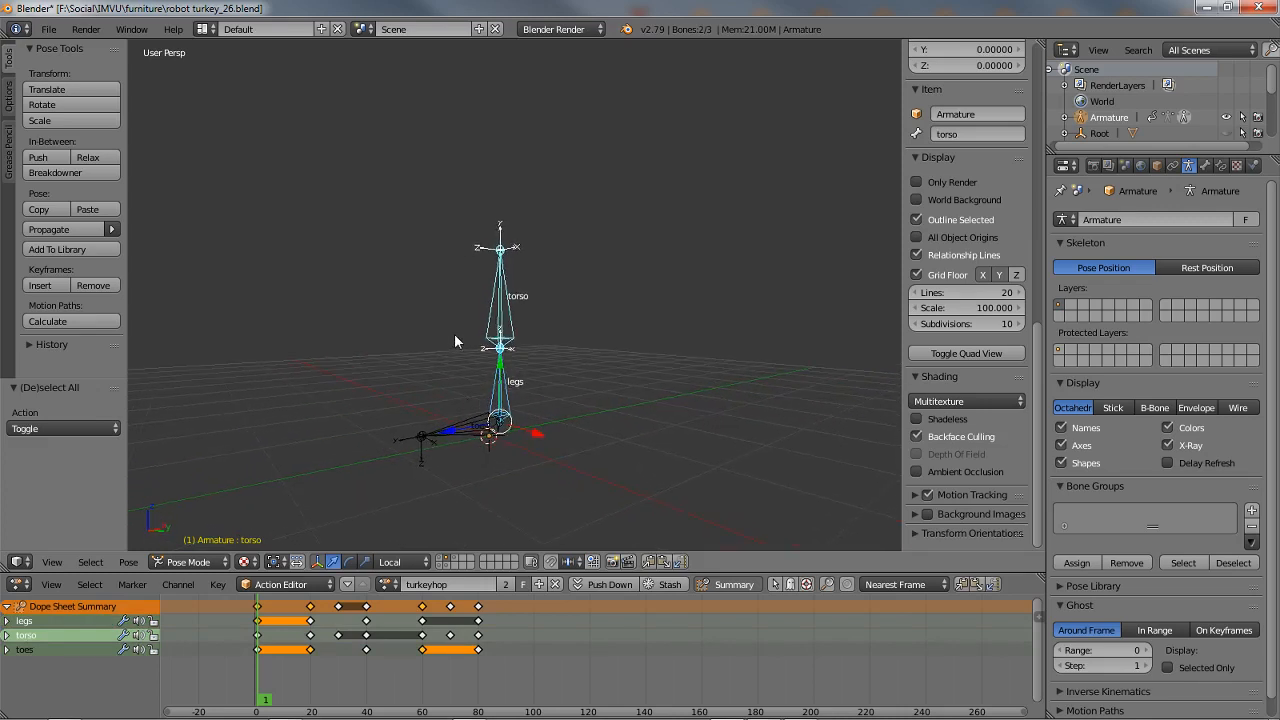
pyautogui.rightClick(458, 434)
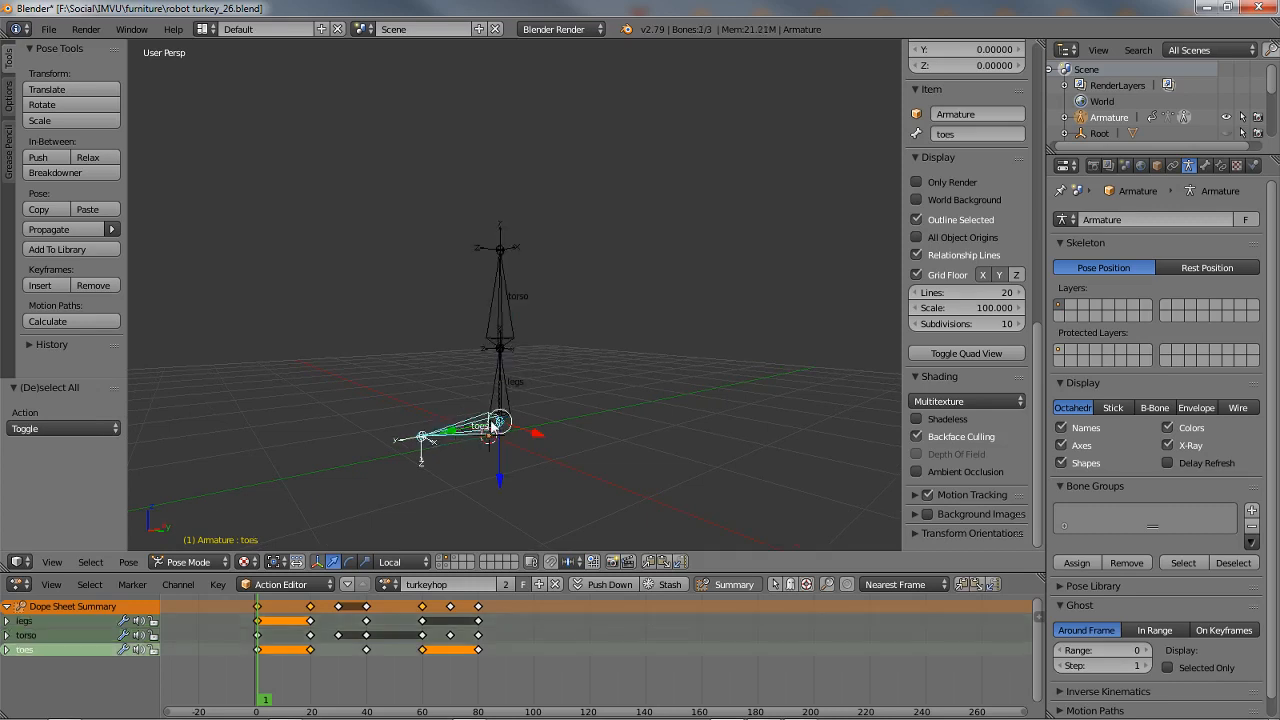
# - Return to Object Mode and unhide all the hidden objects
pyautogui.hotkey('alt', 'h')
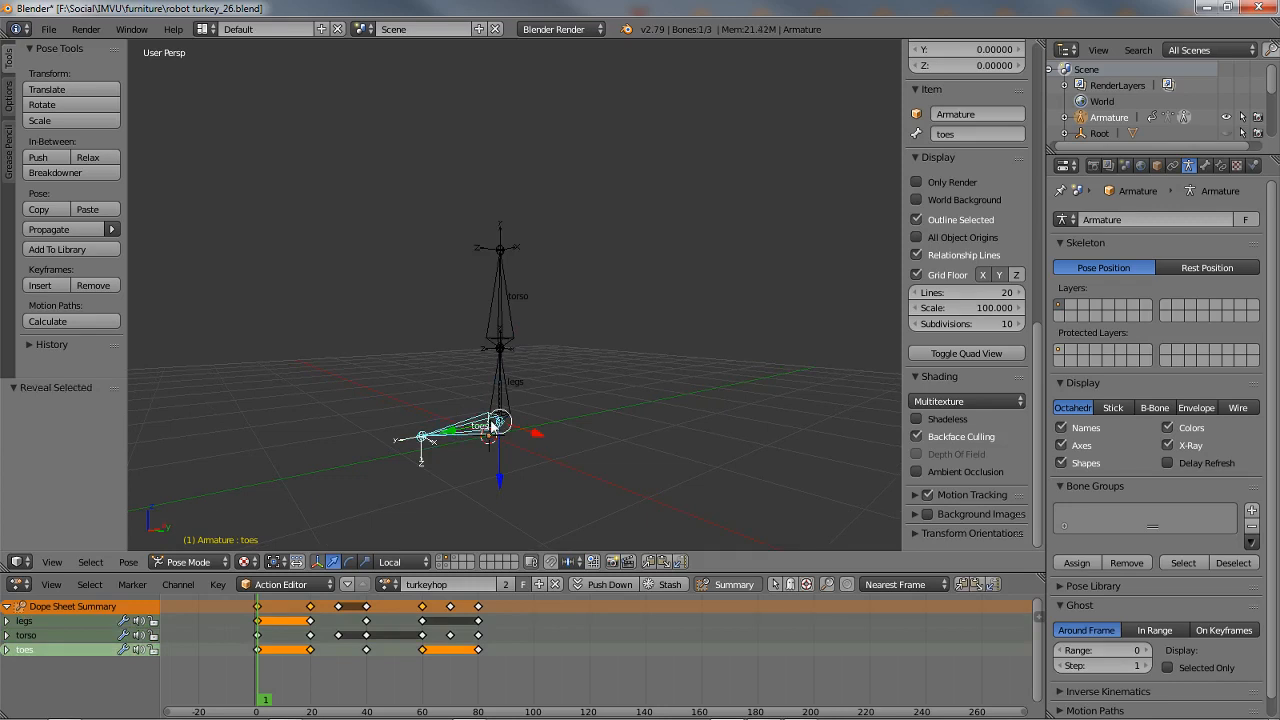
pyautogui.hotkey('ctrl', 'Tab')
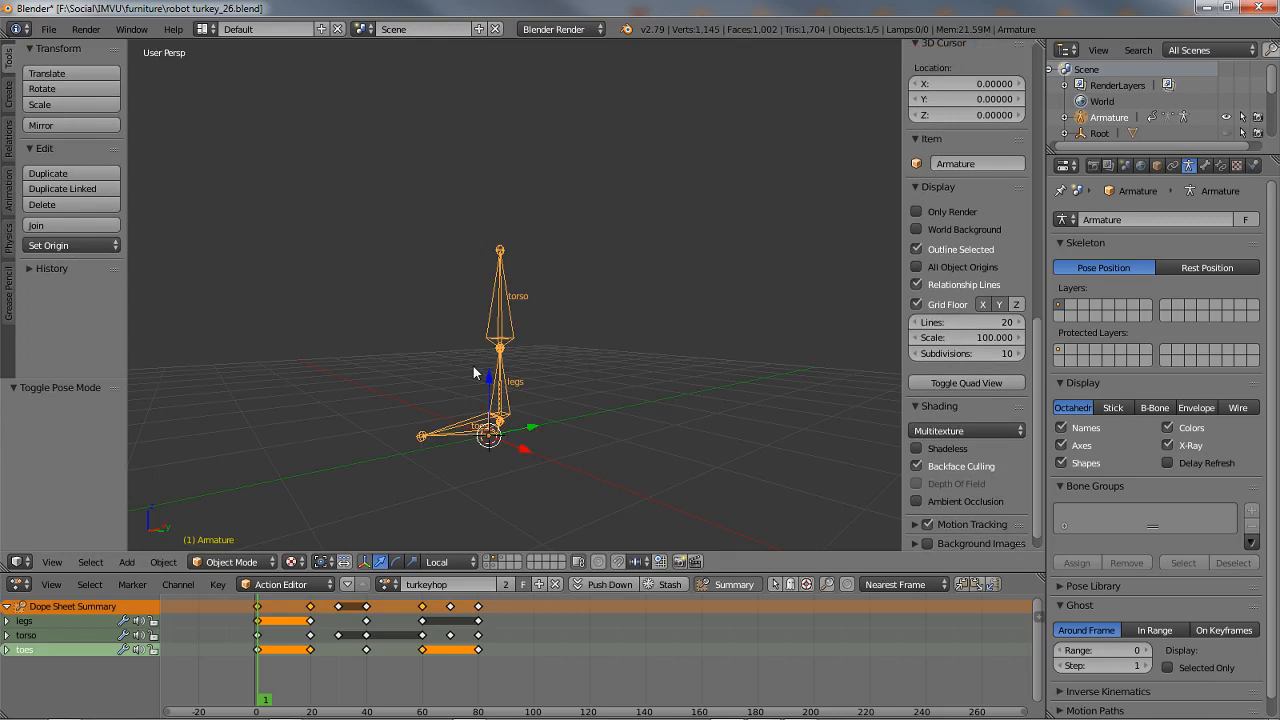
pyautogui.hotkey('alt', 'h')
# - Move the numbered block blockFLOOR.MESH covering the turkey to layer 10
pyautogui.rightClick(413, 137)
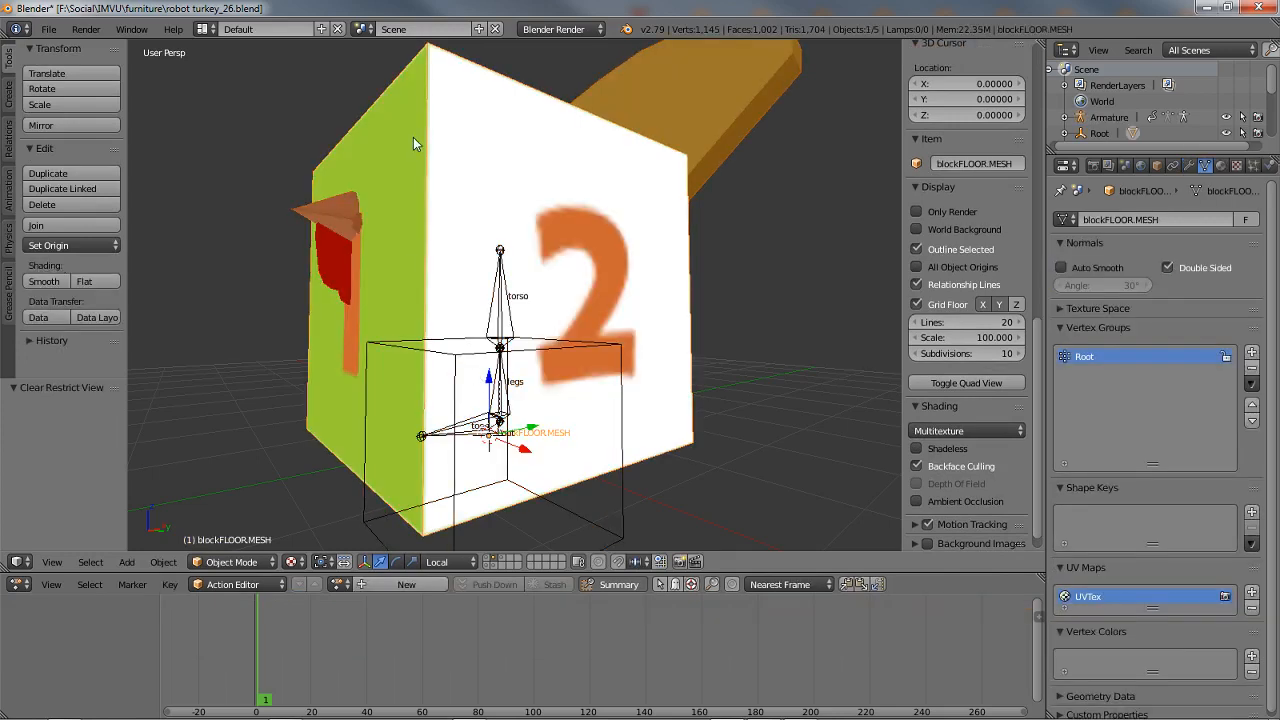
pyautogui.press('m')
pyautogui.click(645, 171)
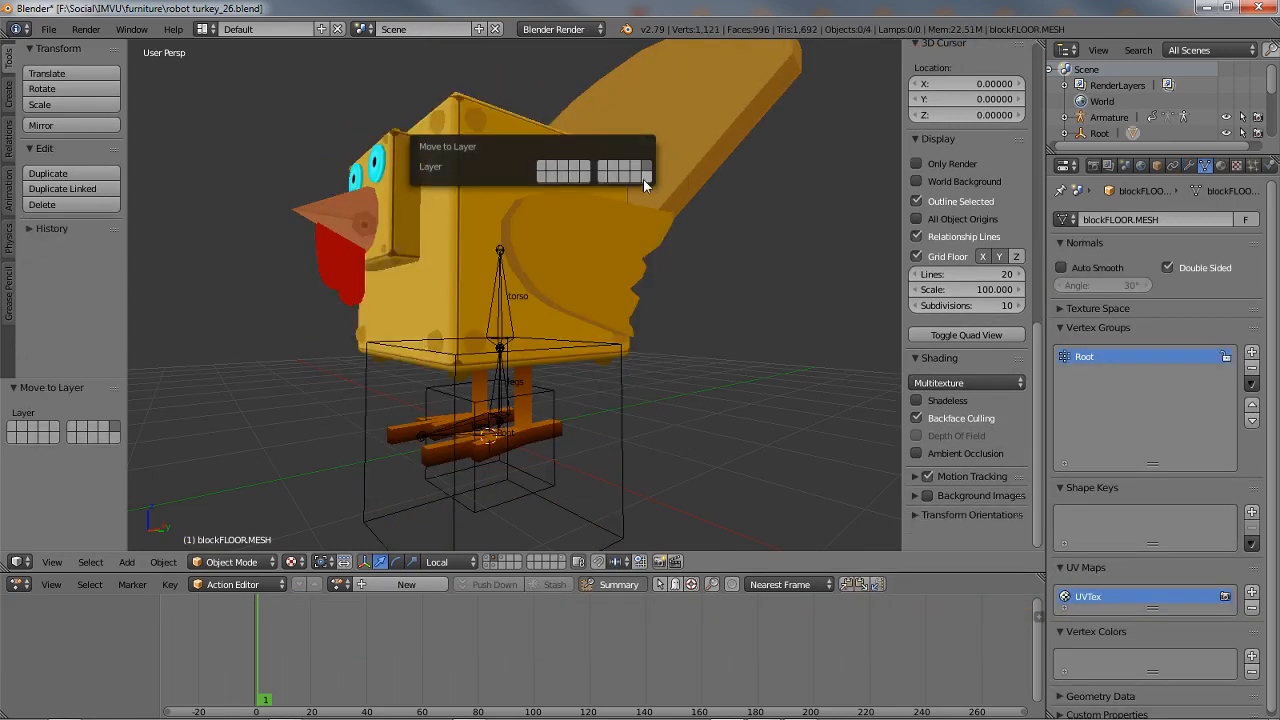
# - Put the armature back into Pose Mode and try rotating the toes bone by about 28 degrees
pyautogui.rightClick(454, 433)
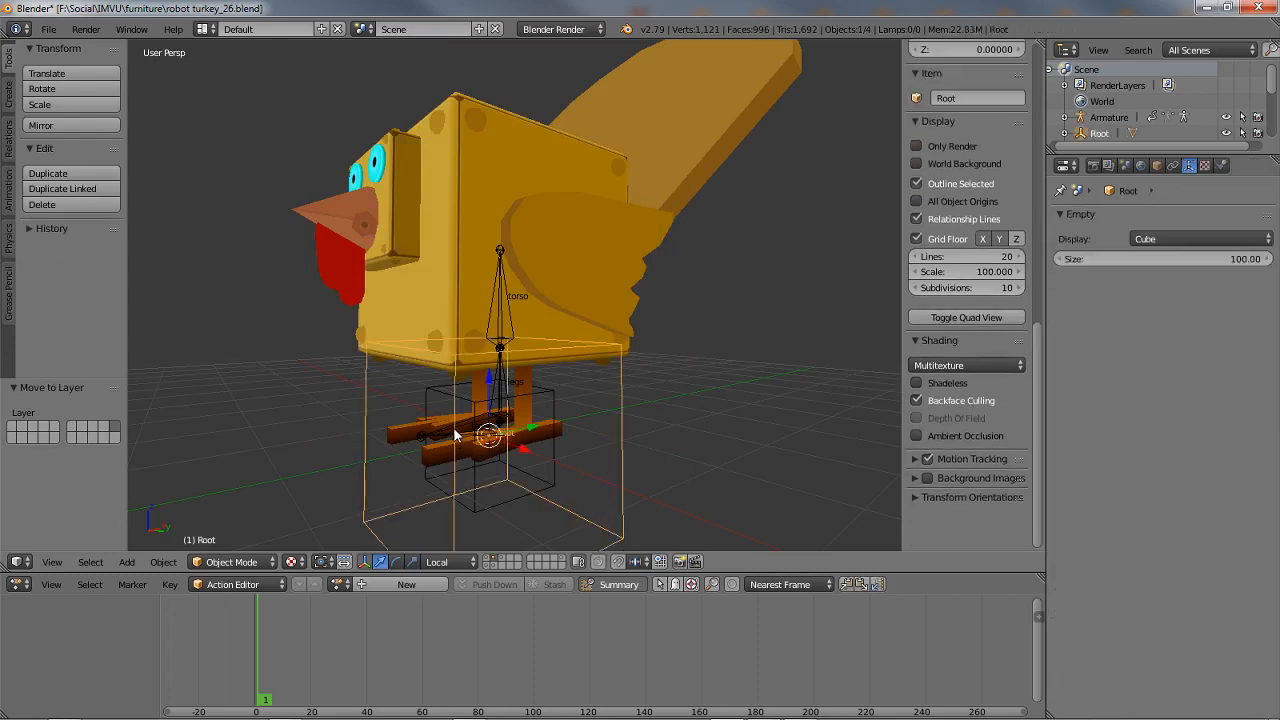
pyautogui.hotkey('ctrl', 'Tab')
pyautogui.hotkey('ctrl', 'Tab')
pyautogui.hotkey('ctrl', 'Tab')
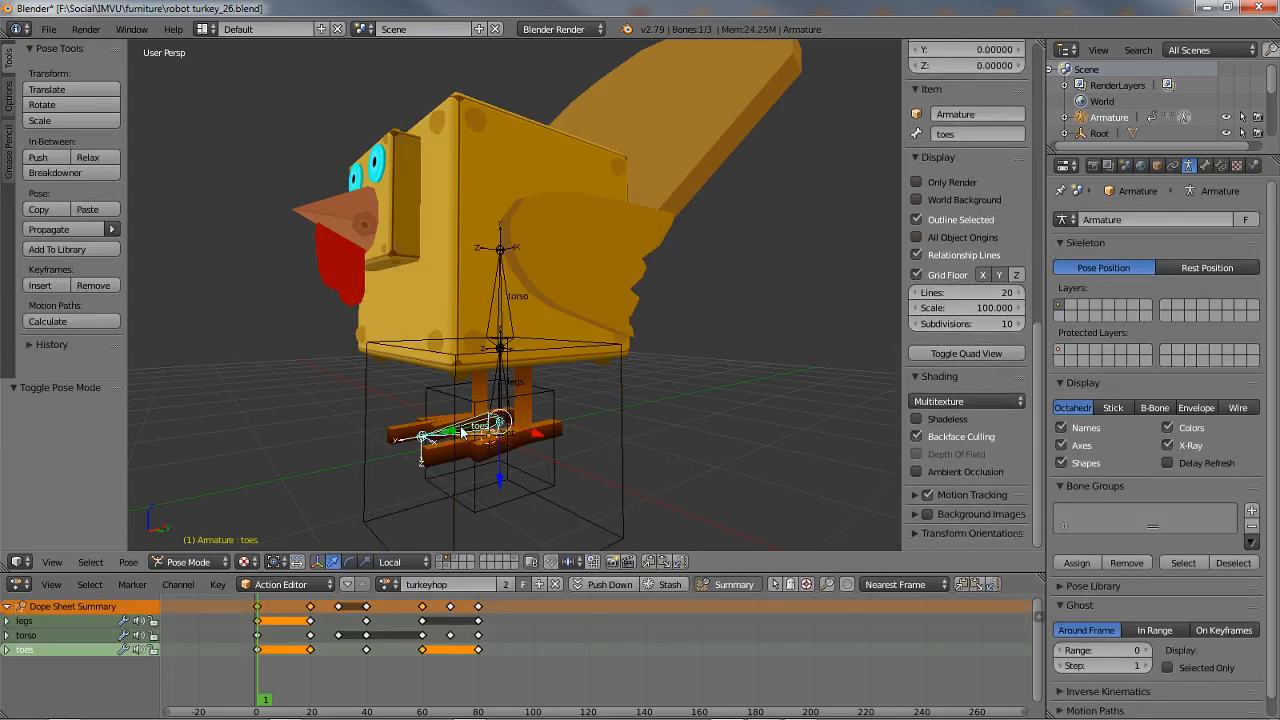
pyautogui.press('r')
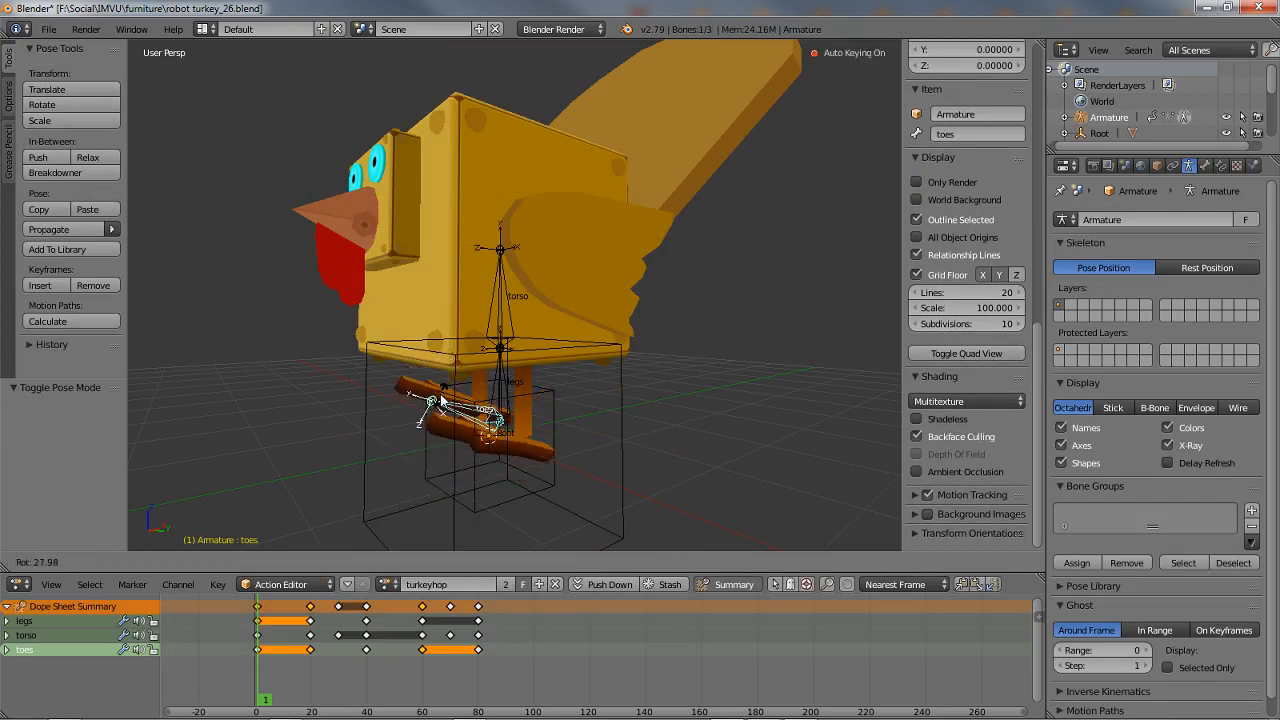
pyautogui.press('Escape')
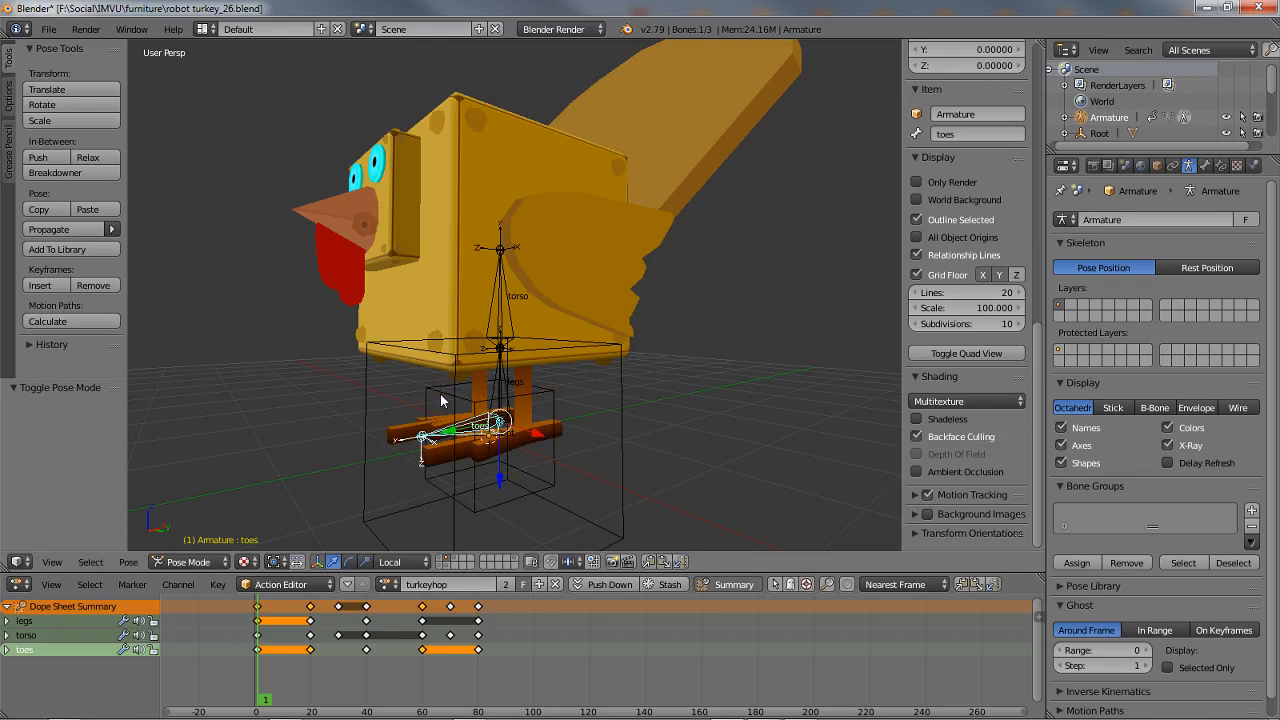
# - Switch to the right orthographic view and test the toes bone's rotation on the feet, cancelling it without keeping the change
pyautogui.press('KP_5')
pyautogui.press('KP_3')
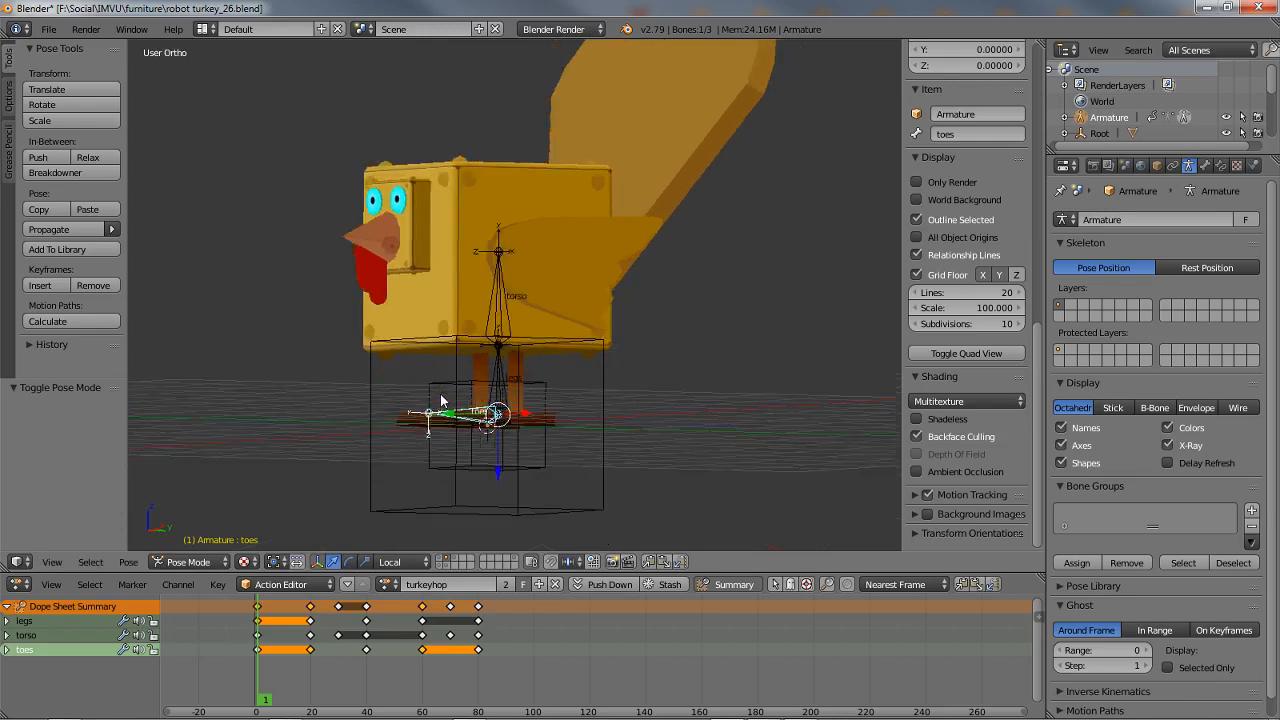
pyautogui.scroll(3, 430, 372)
pyautogui.keyDown('shift'); pyautogui.moveTo(441, 431); pyautogui.dragTo(458, 317, button='middle'); pyautogui.keyUp('shift')
pyautogui.scroll(2, 456, 415)
pyautogui.press('r')
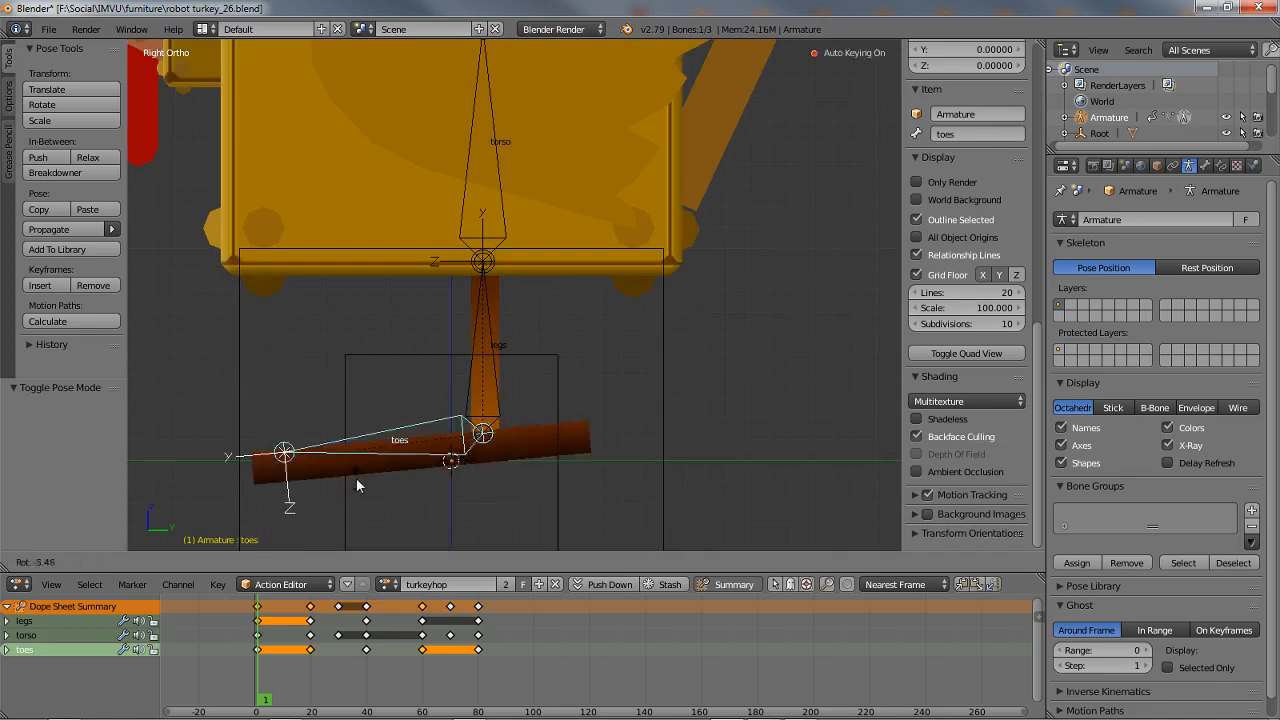
pyautogui.rightClick(352, 404)
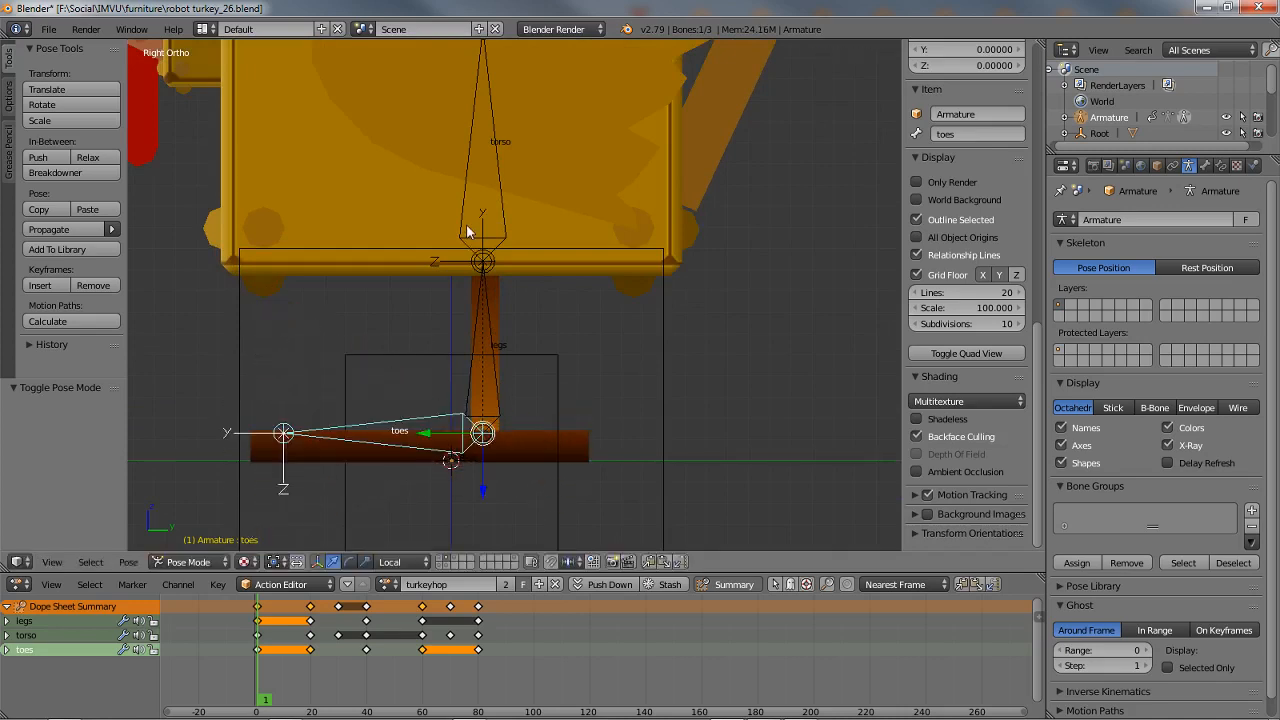
# - Select the torso bone and scrub the turkeyhop action to frame 80 to review the body's motion
pyautogui.rightClick(472, 177)
pyautogui.rightClick(469, 169)
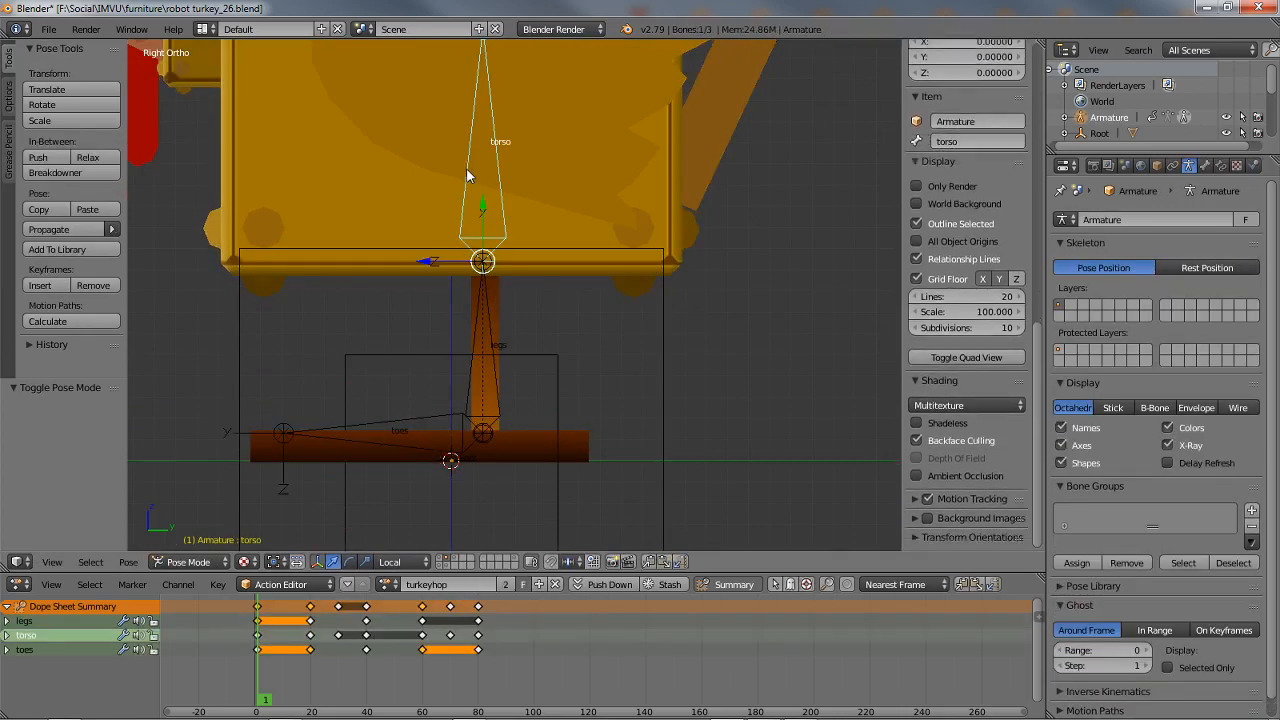
pyautogui.moveTo(262, 697)
pyautogui.mouseDown()
pyautogui.moveTo(508, 700)
pyautogui.moveTo(263, 698)
pyautogui.mouseUp()
pyautogui.scroll(-3, 536, 278)
pyautogui.keyDown('shift'); pyautogui.moveTo(512, 207); pyautogui.dragTo(505, 297, button='middle'); pyautogui.keyUp('shift')
pyautogui.keyDown('ctrl'); pyautogui.moveTo(522, 366); pyautogui.dragTo(524, 380, button='middle'); pyautogui.keyUp('ctrl')
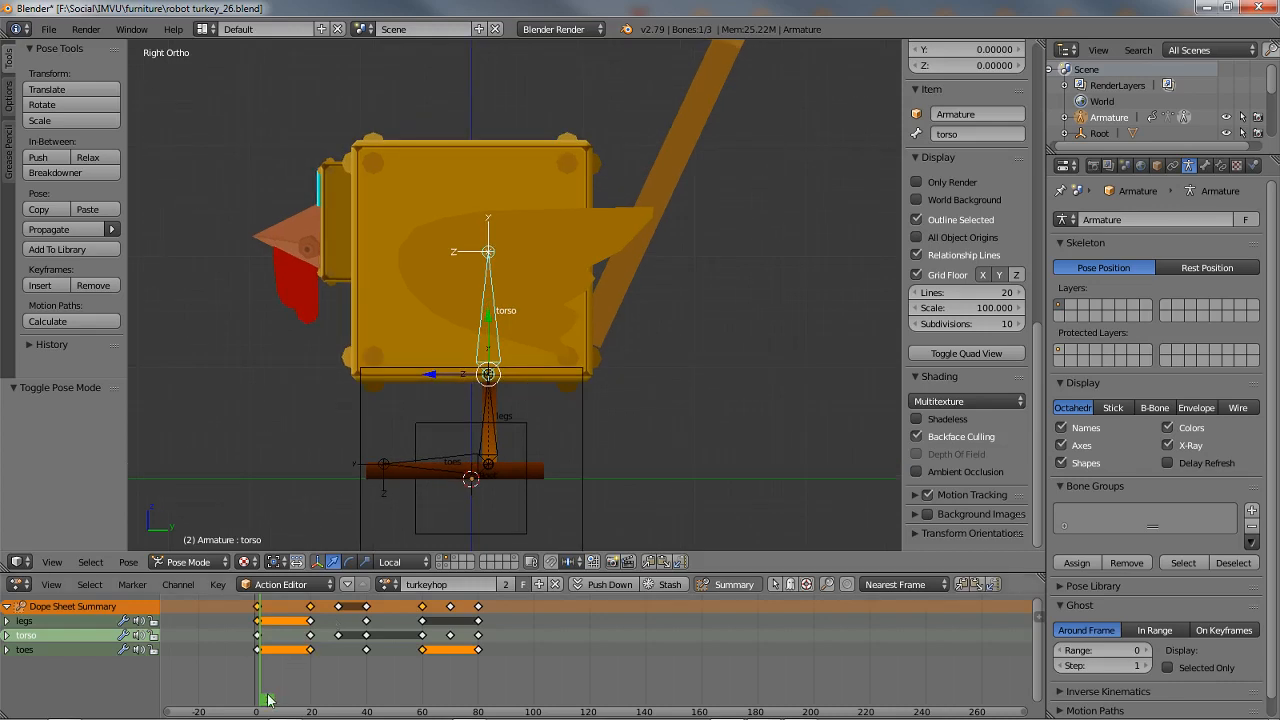
pyautogui.moveTo(268, 705); pyautogui.dragTo(480, 694)
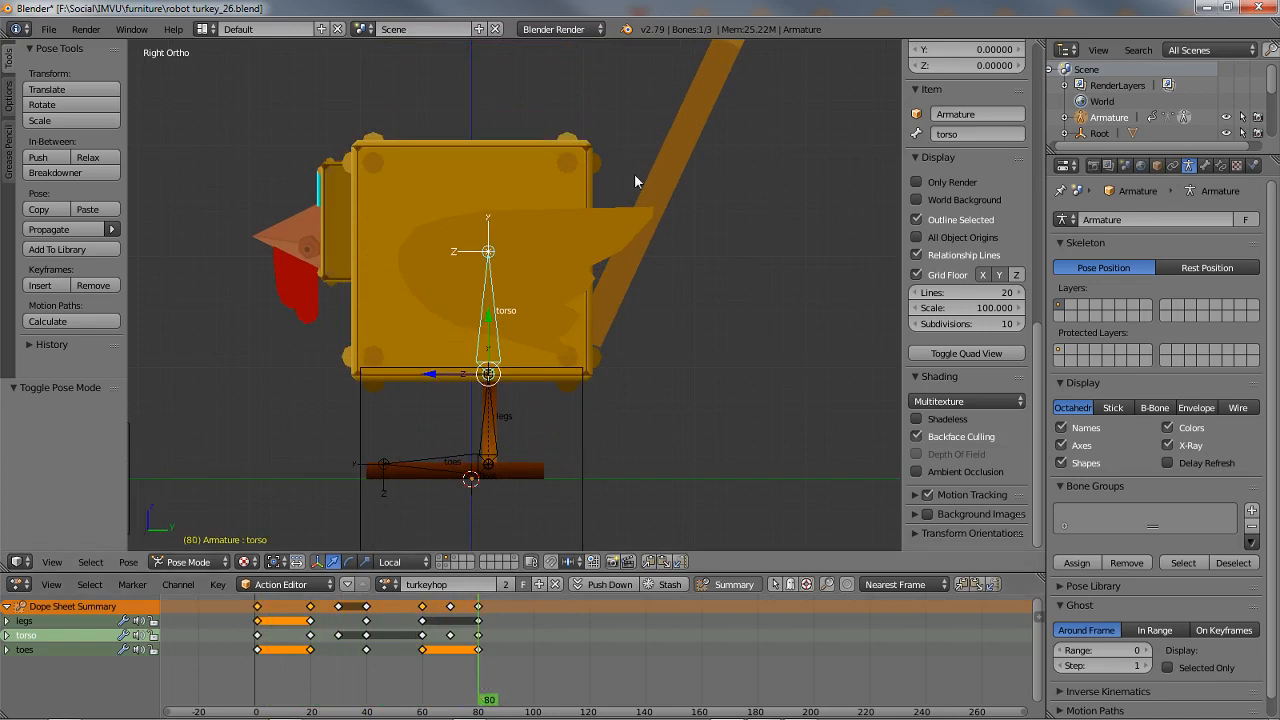
# - Open the recent file robot turkey_24.blend and show the turkey in the right orthographic view
pyautogui.click(48, 29)
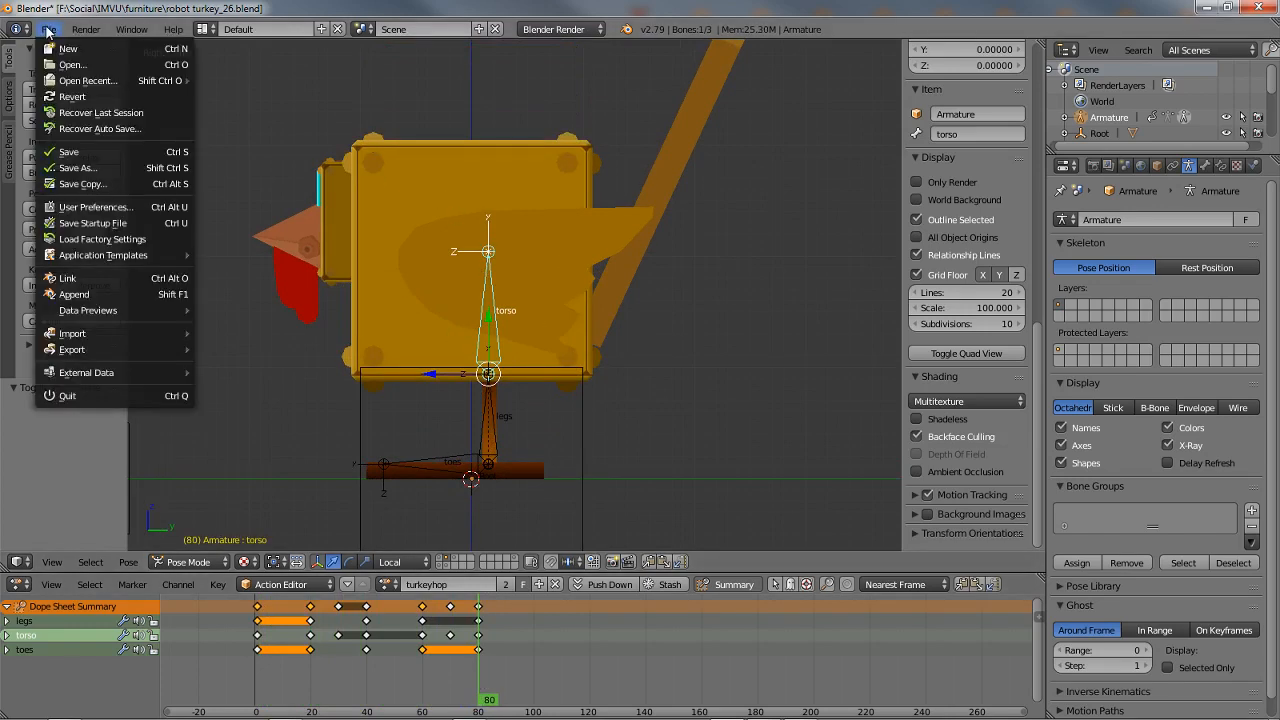
pyautogui.moveTo(86, 84)
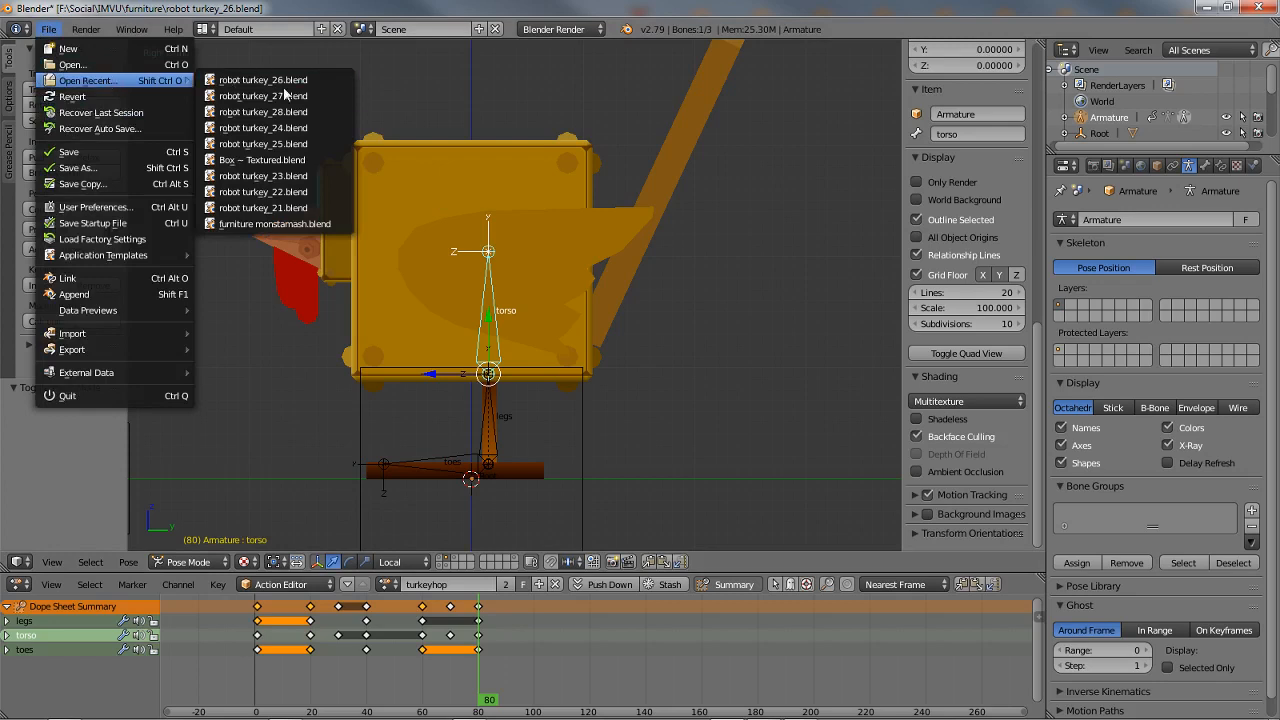
pyautogui.click(243, 127)
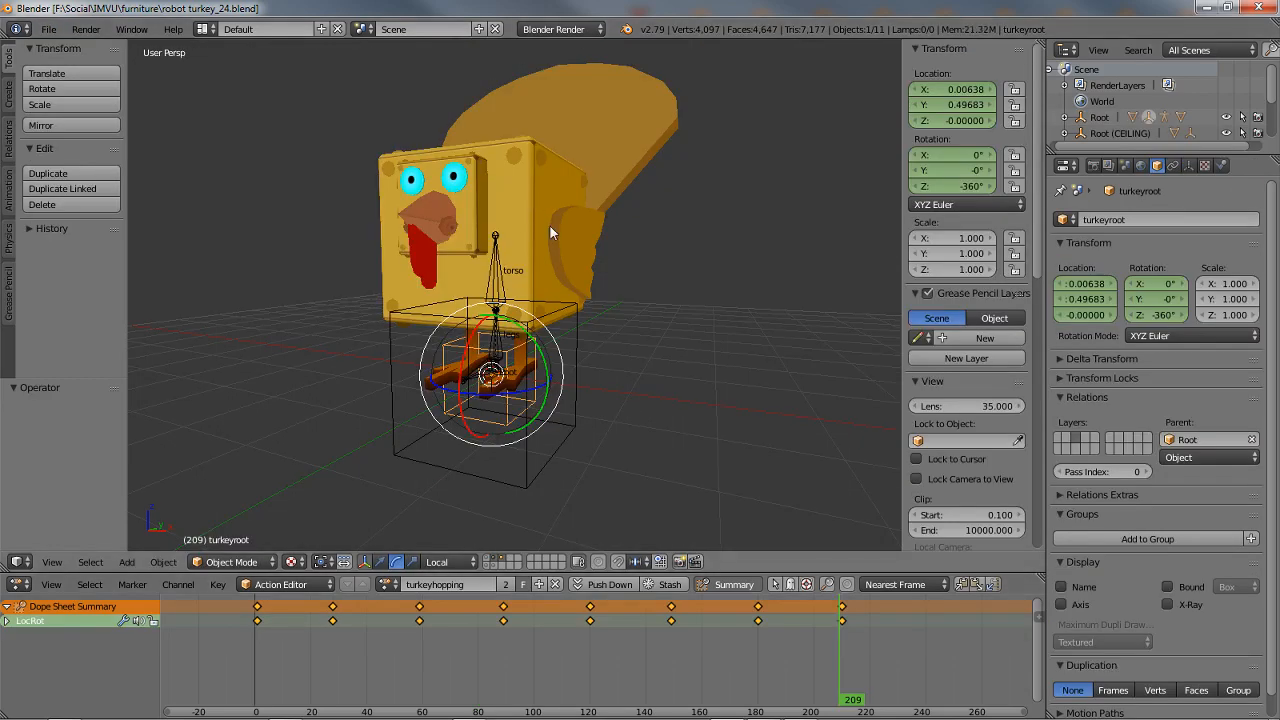
pyautogui.press('KP_3')
pyautogui.scroll(1, 550, 205)
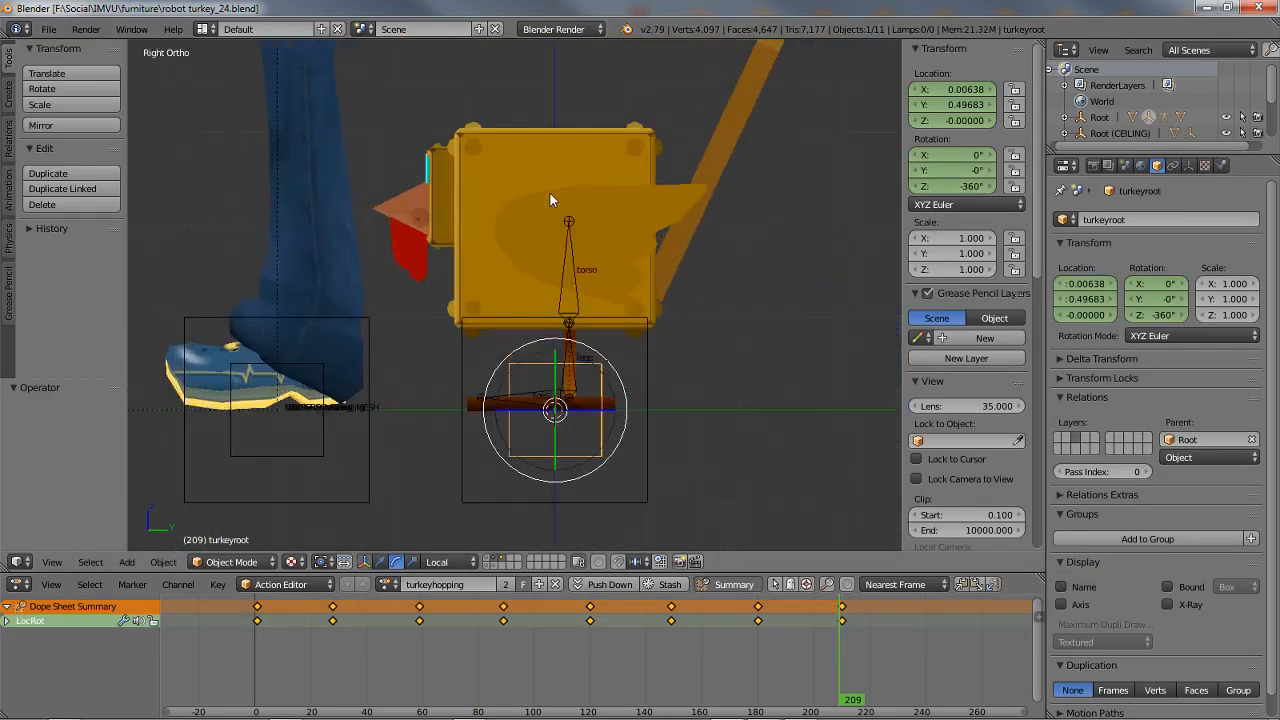
pyautogui.keyDown('shift'); pyautogui.moveTo(560, 312); pyautogui.dragTo(518, 321, button='middle'); pyautogui.keyUp('shift')
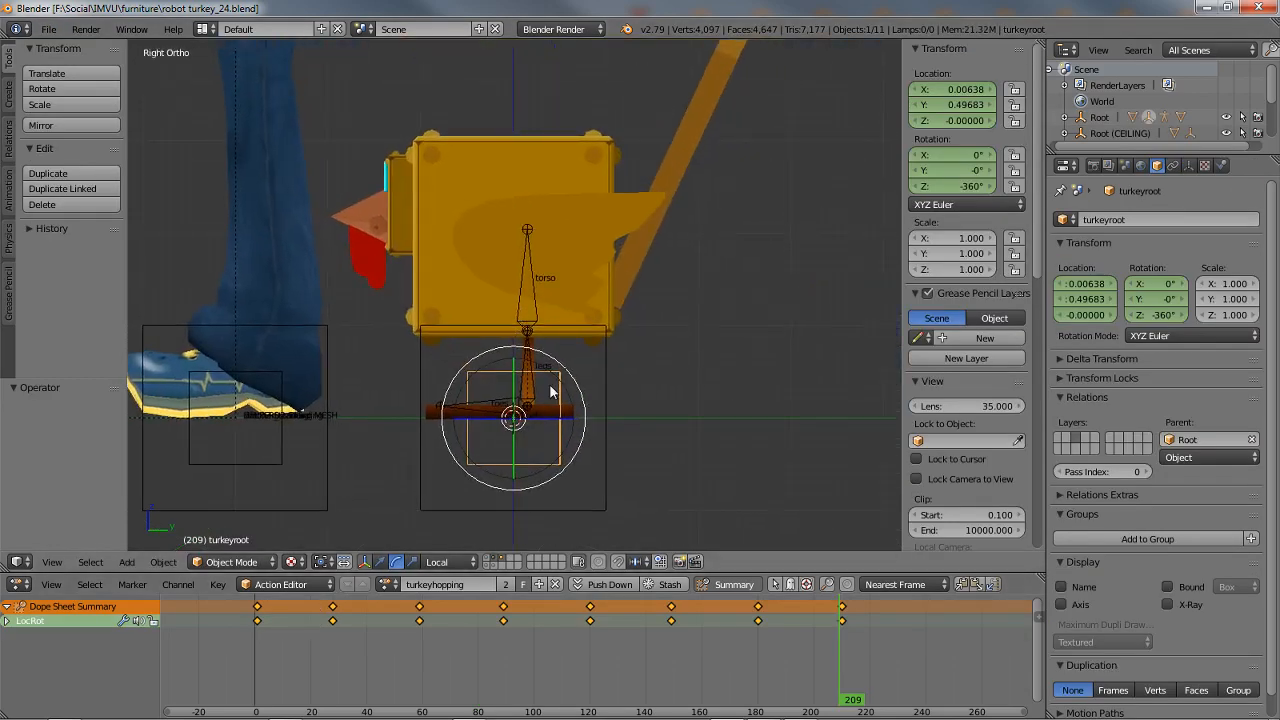
# - Set the armature's turkeyhop action to frame 1 and compare its keyframes with the turkeyhopping action on turkeyroot
pyautogui.rightClick(516, 298)
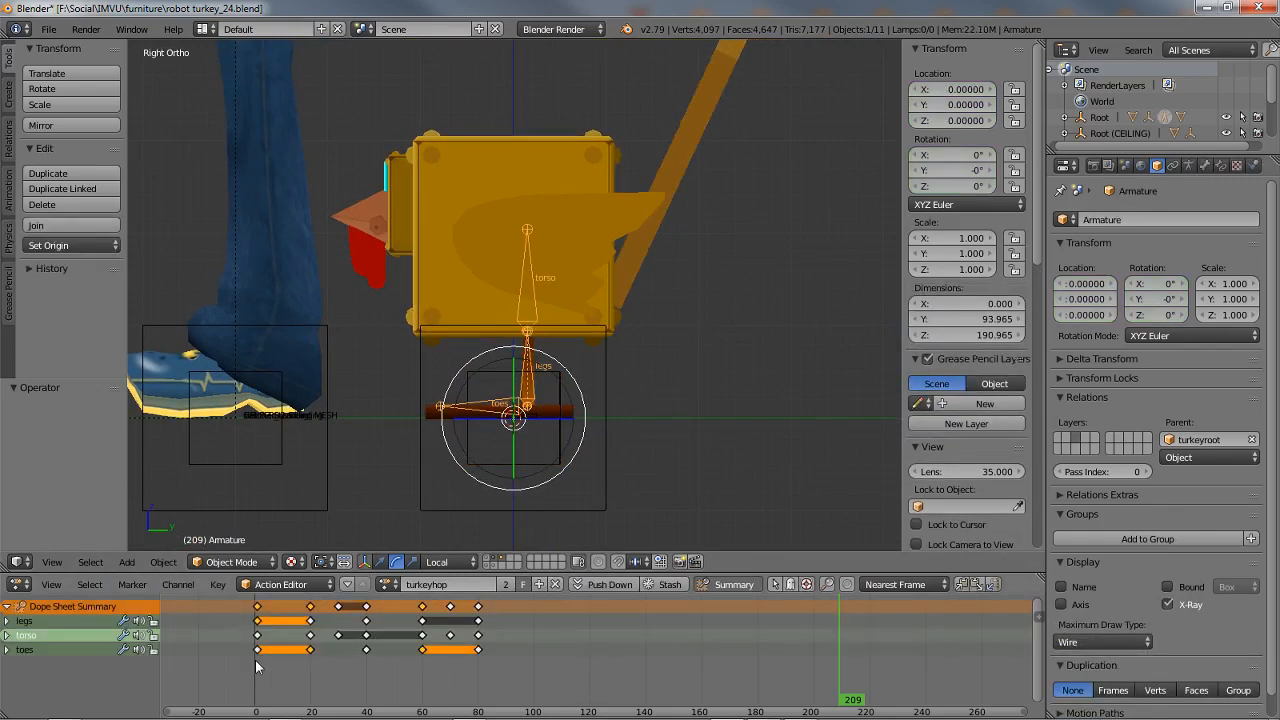
pyautogui.click(264, 668)
pyautogui.moveTo(280, 670); pyautogui.dragTo(258, 656)
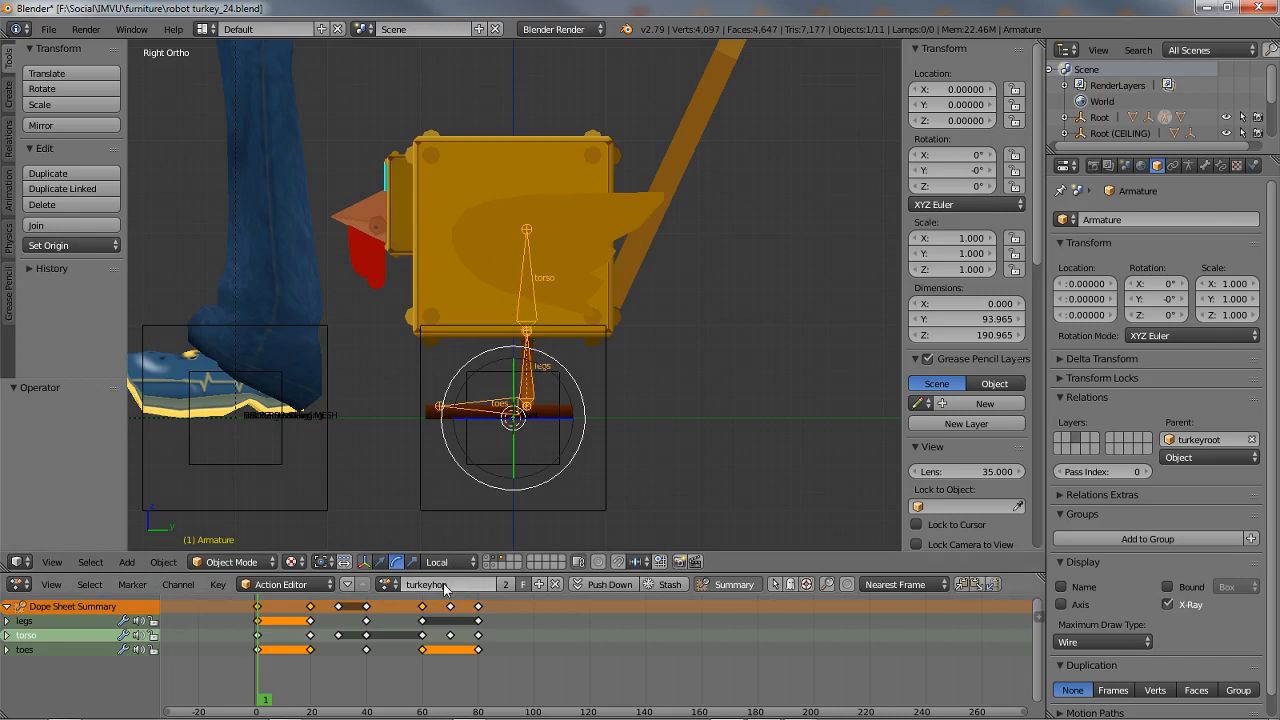
pyautogui.rightClick(474, 456)
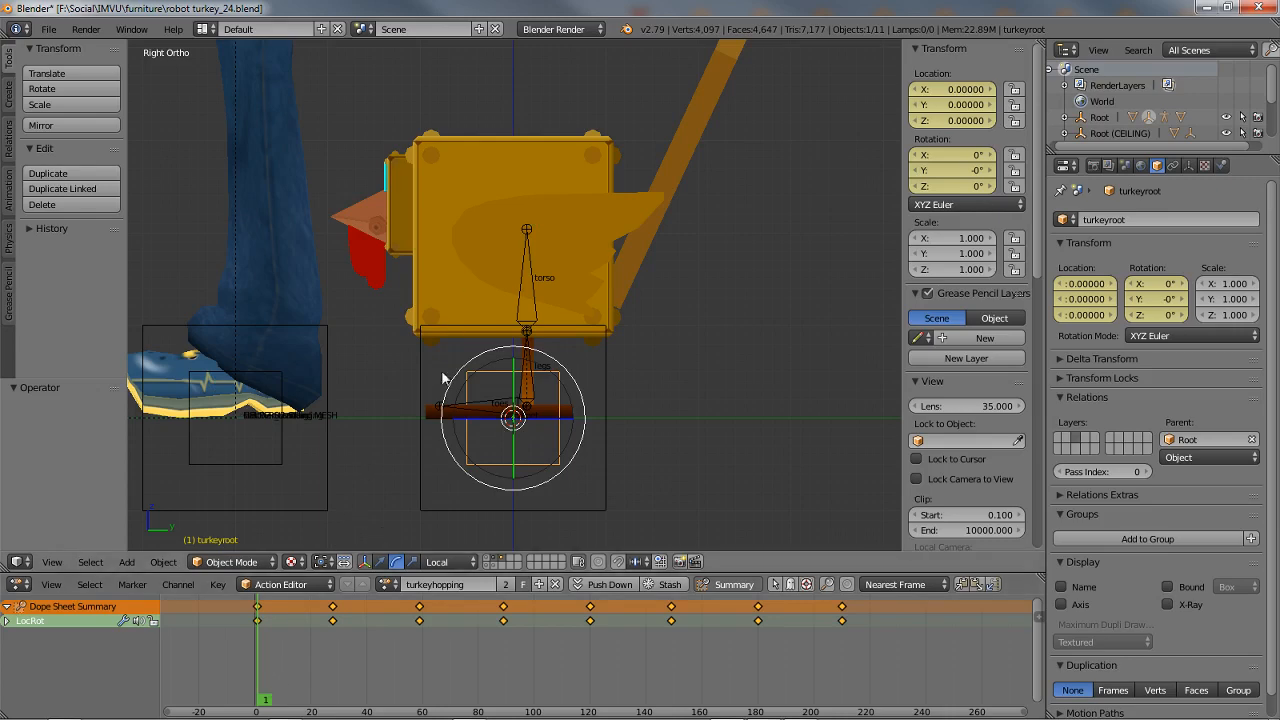
pyautogui.rightClick(516, 304)
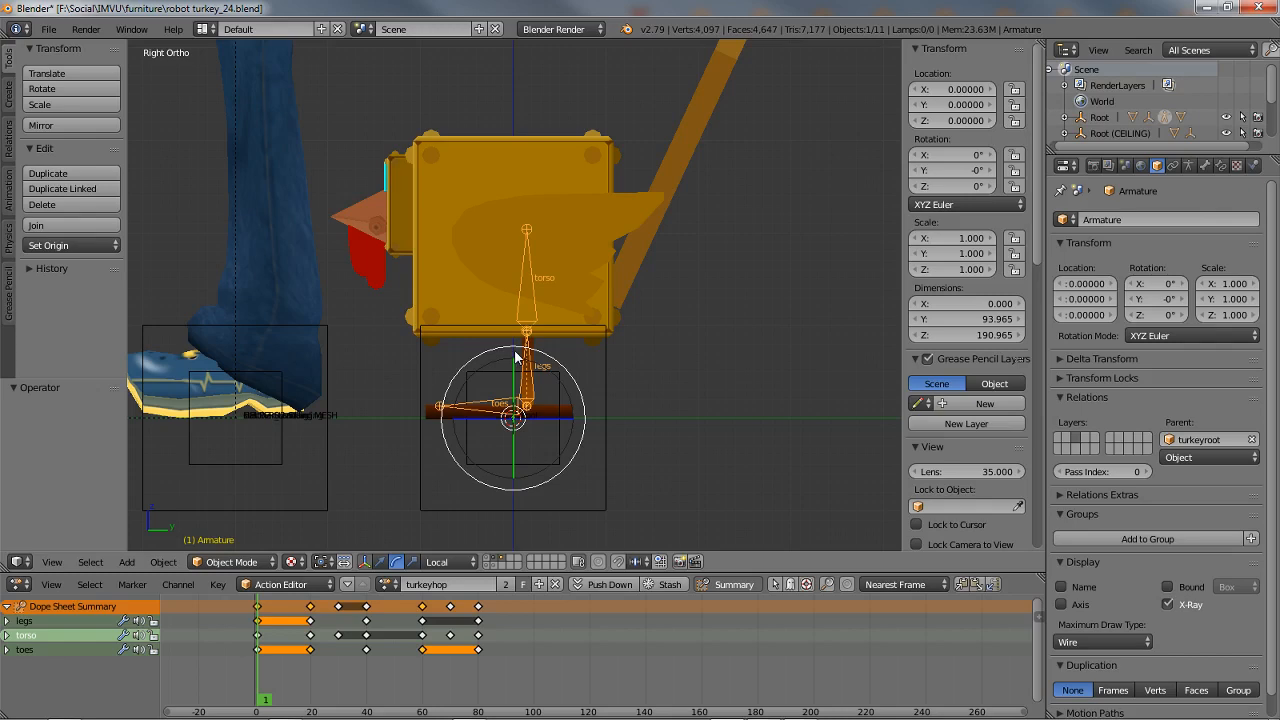
# - Put the armature into Pose Mode in perspective view and select the toes, torso and legs bones one after another
pyautogui.press('KP_5')
pyautogui.moveTo(337, 294); pyautogui.dragTo(482, 302, button='middle')
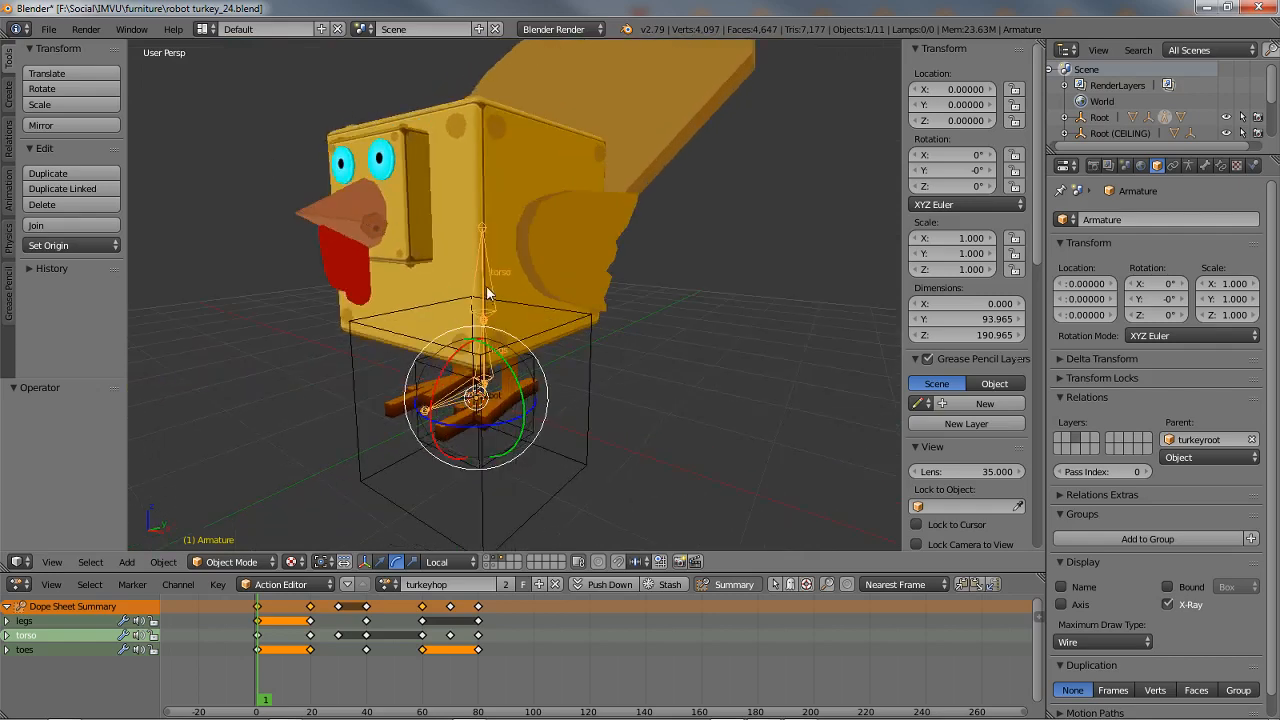
pyautogui.scroll(3, 478, 275)
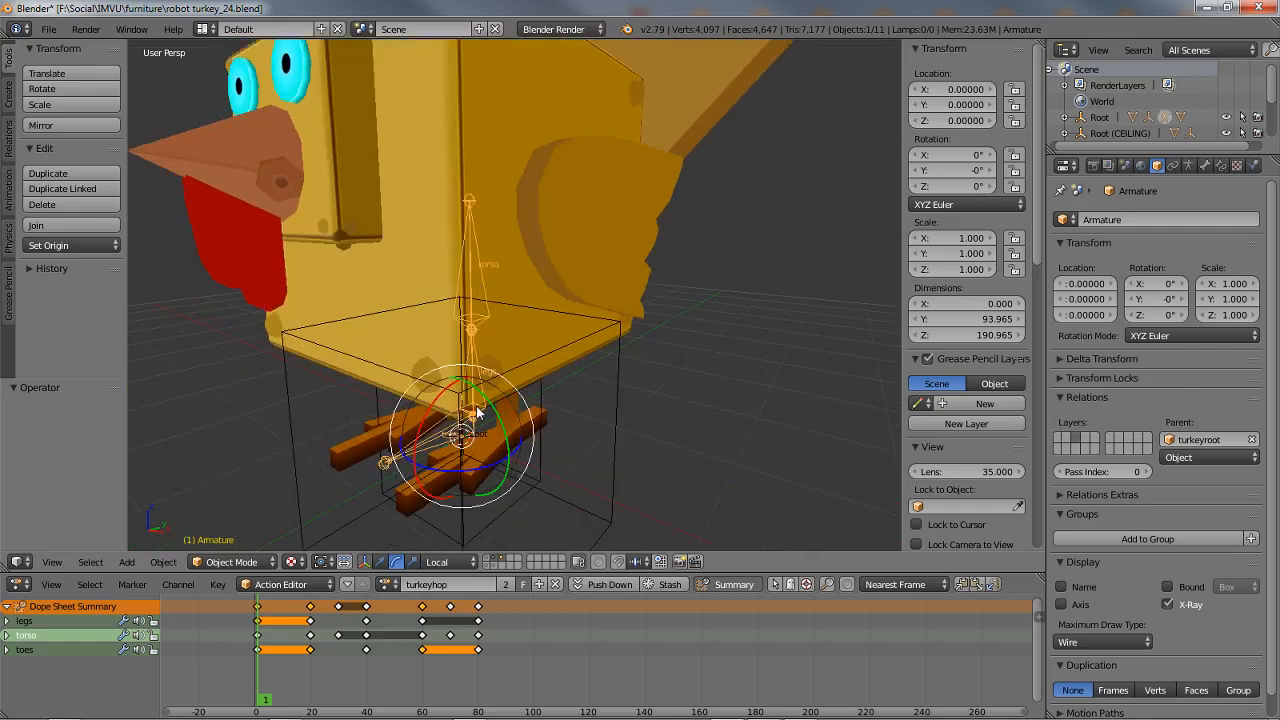
pyautogui.rightClick(432, 443)
pyautogui.rightClick(441, 438)
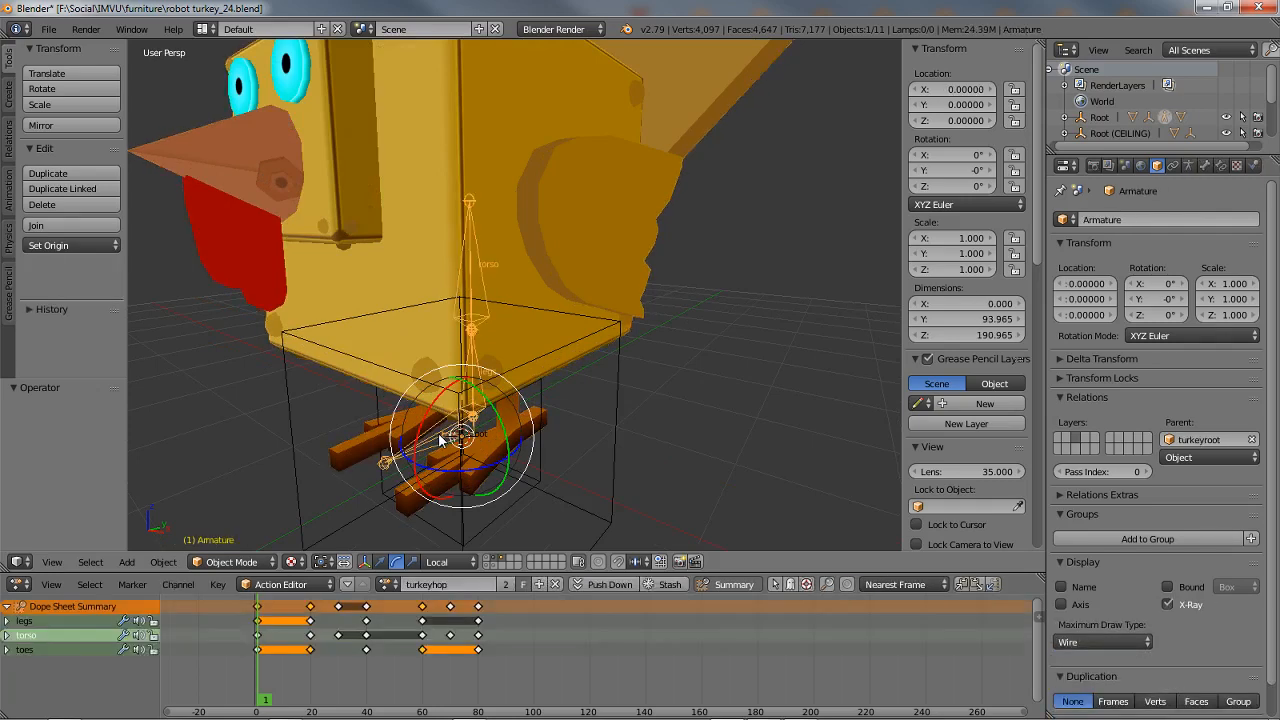
pyautogui.hotkey('ctrl', 'Tab')
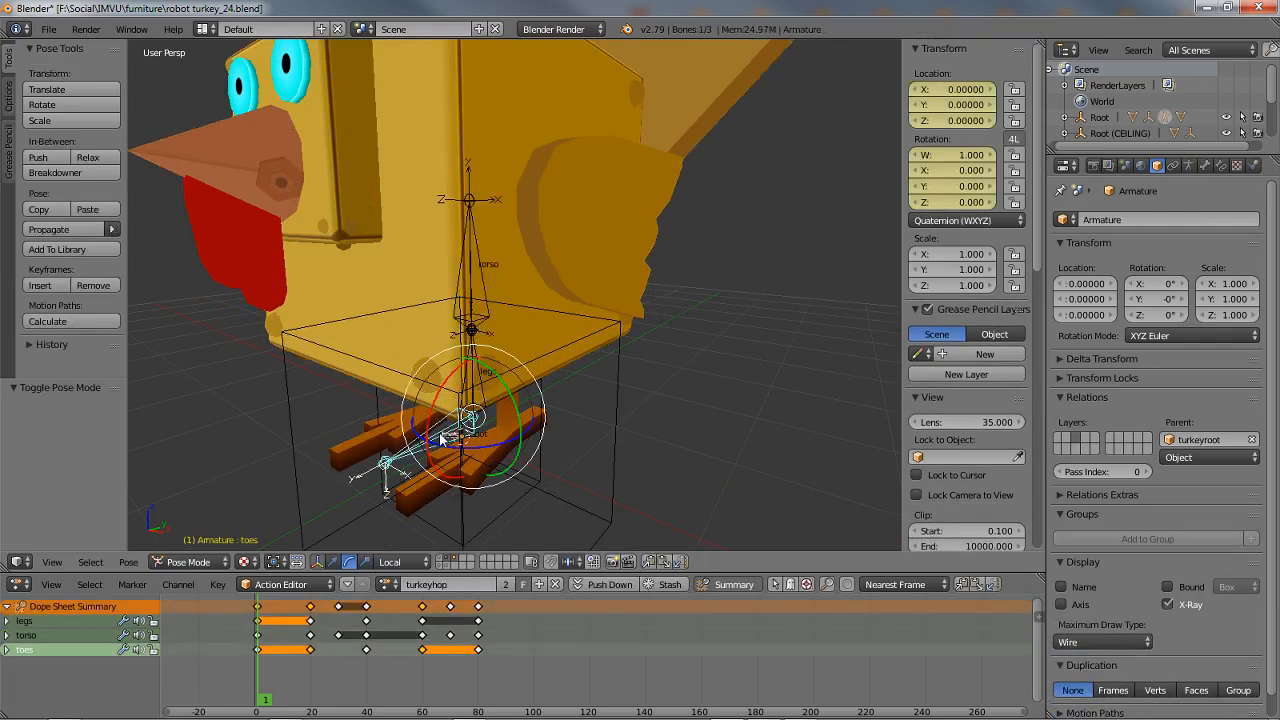
pyautogui.rightClick(479, 300)
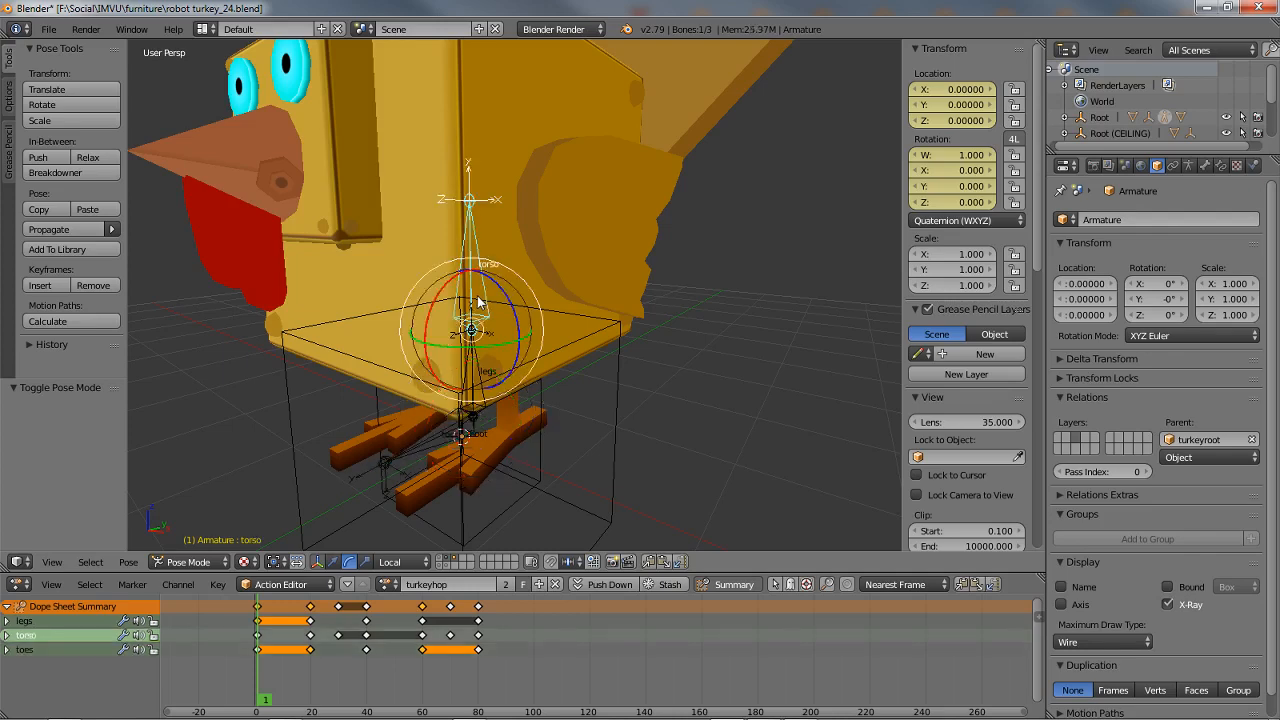
pyautogui.rightClick(479, 368)
# - Open the recent file robot turkey_28.blend
pyautogui.click(48, 29)
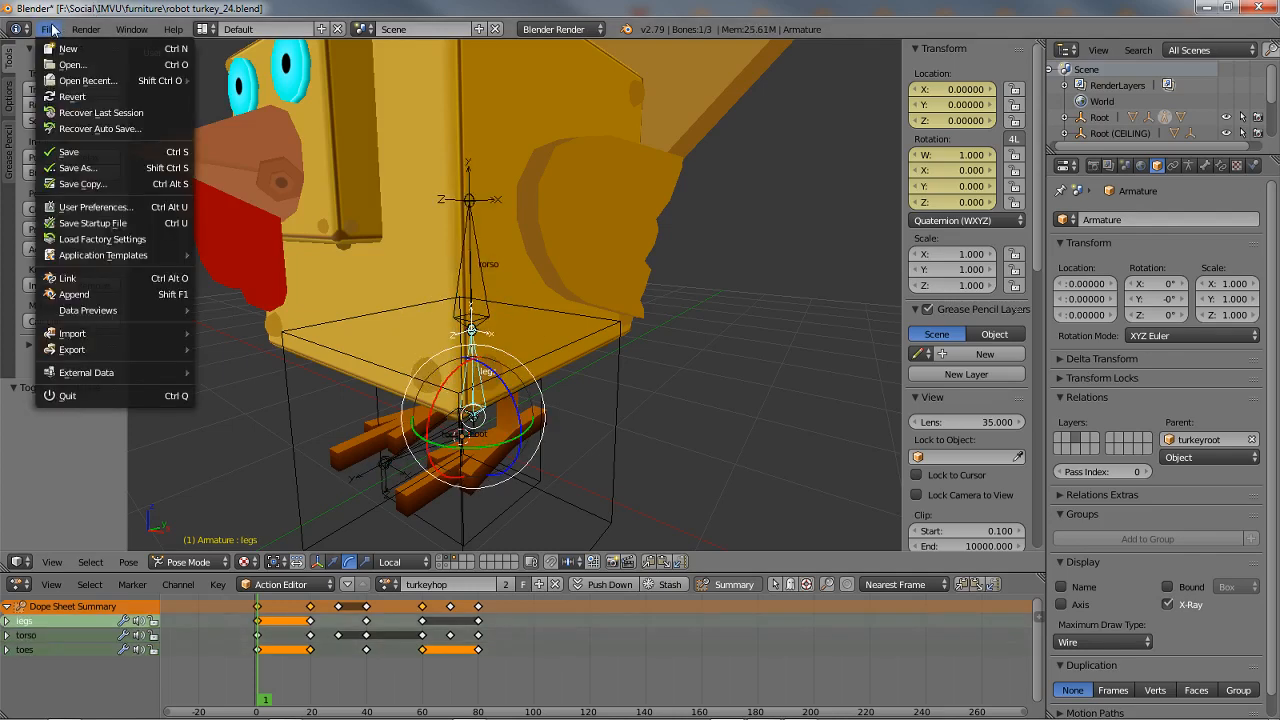
pyautogui.moveTo(80, 81)
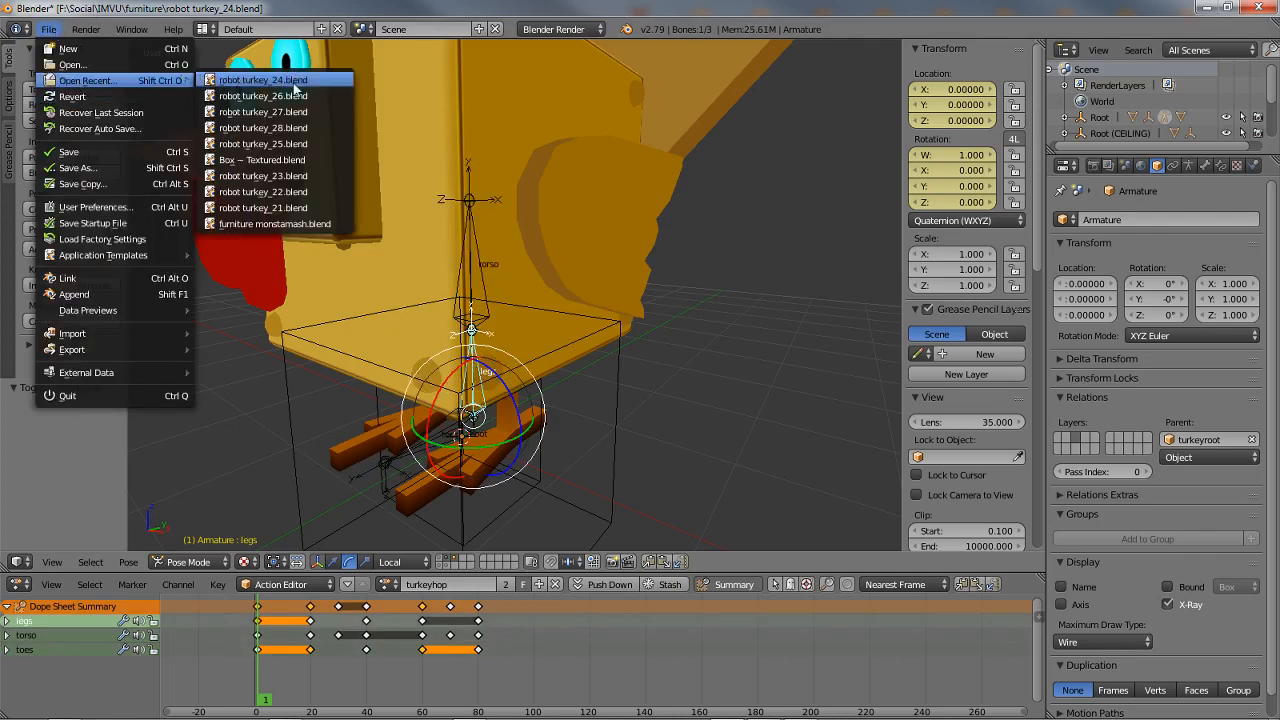
pyautogui.click(255, 128)
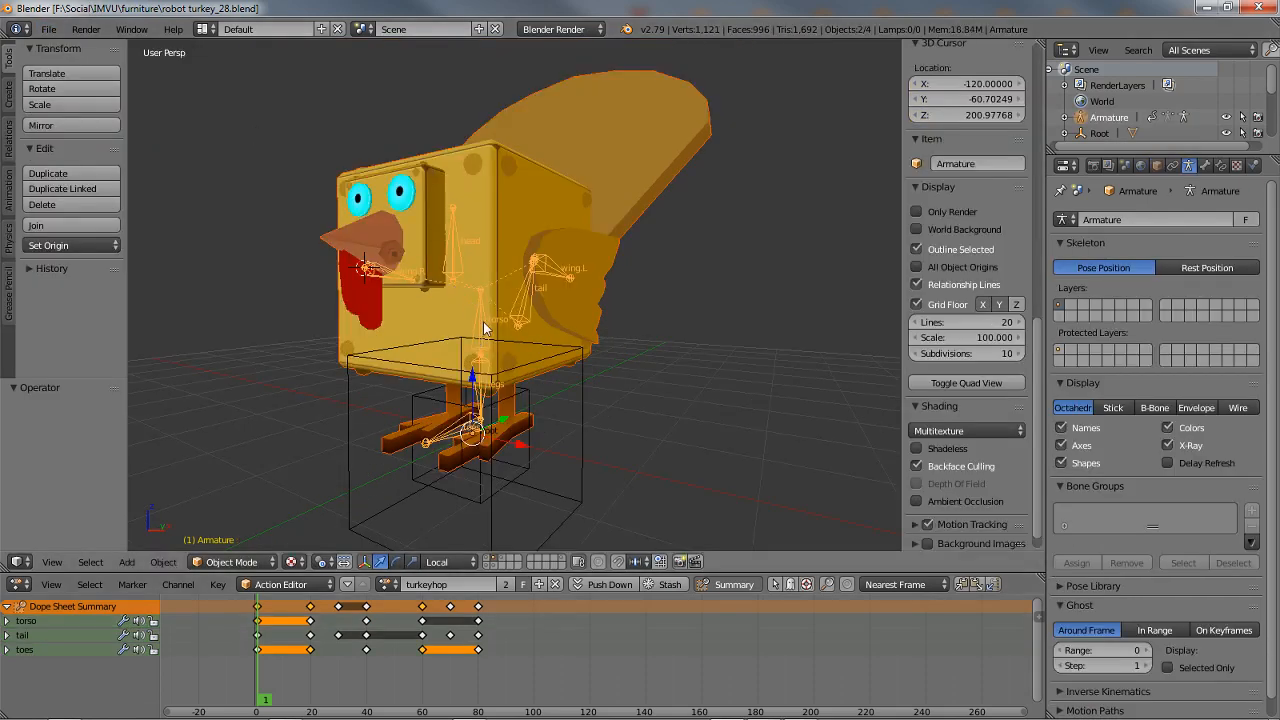
# - Select all of the armature's bones in Pose Mode to review the fuller rig, and return to Object Mode
pyautogui.hotkey('ctrl', 'Tab')
pyautogui.press('a')
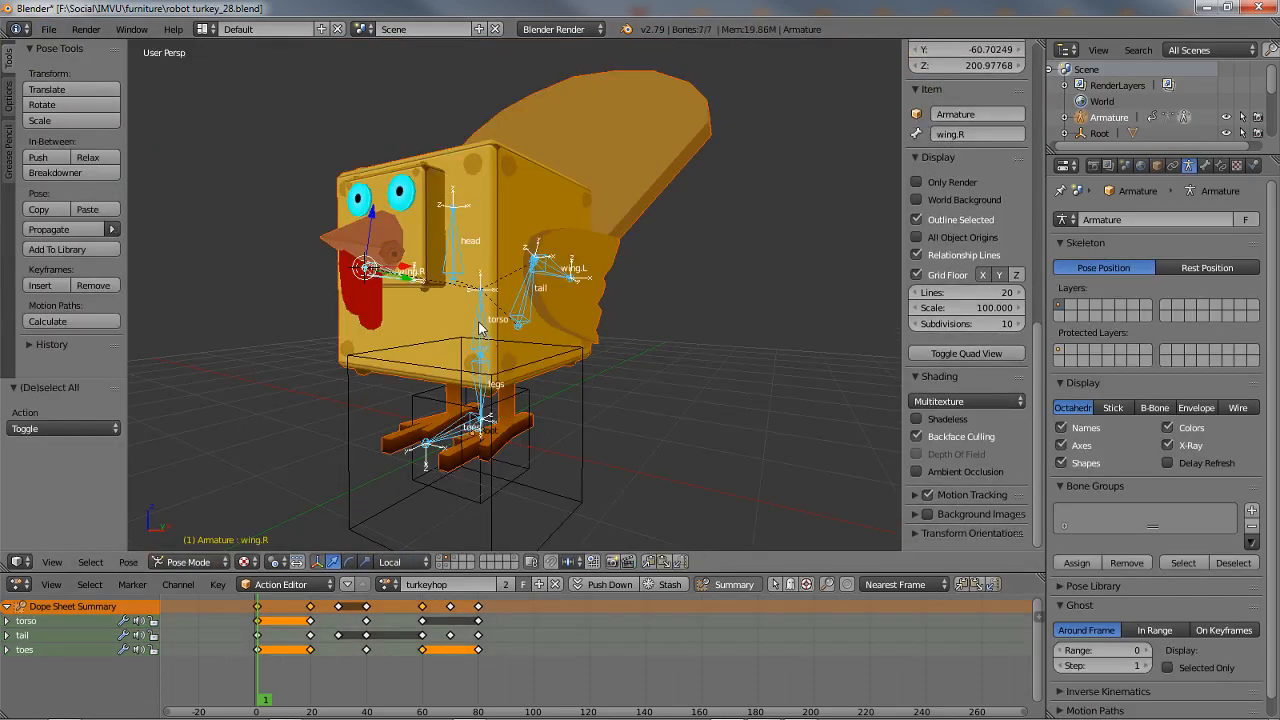
pyautogui.moveTo(500, 345); pyautogui.dragTo(480, 401, button='middle')
pyautogui.hotkey('ctrl', 'Tab')
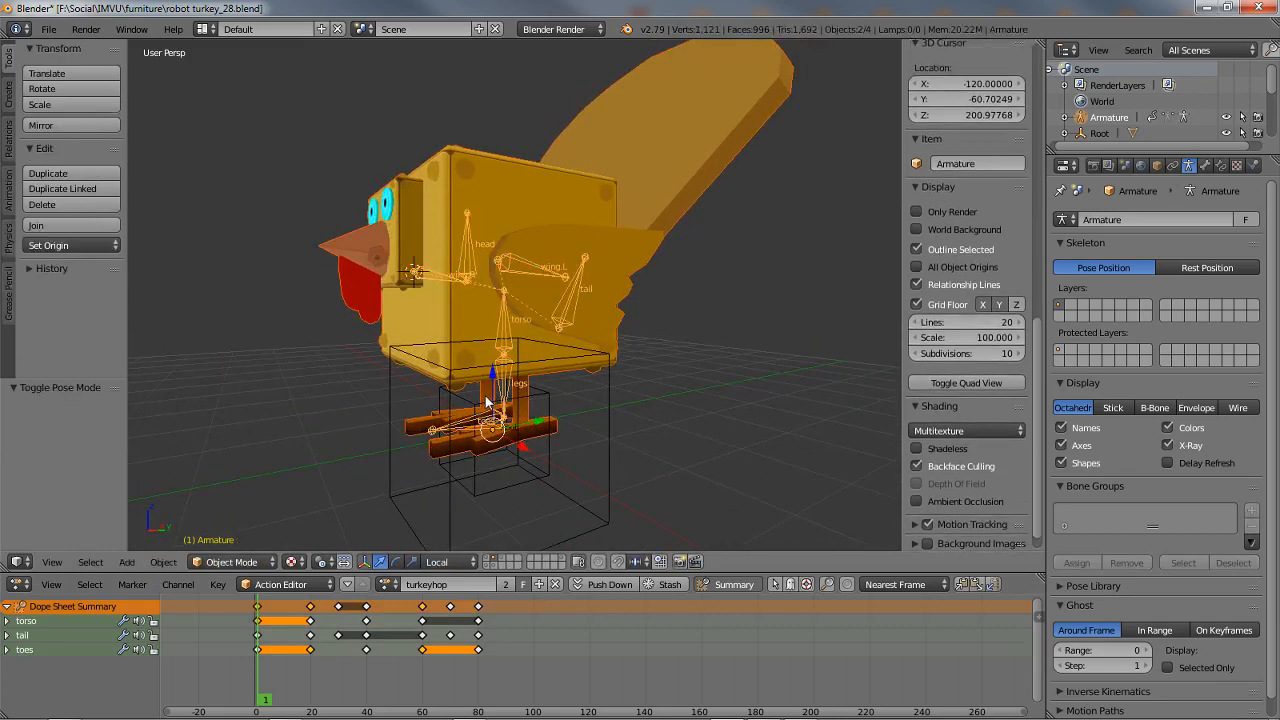
# - Hide the root nodes and the turkey mesh by inverting the selection, leaving only the armature in view
pyautogui.hotkey('ctrl', 'i')
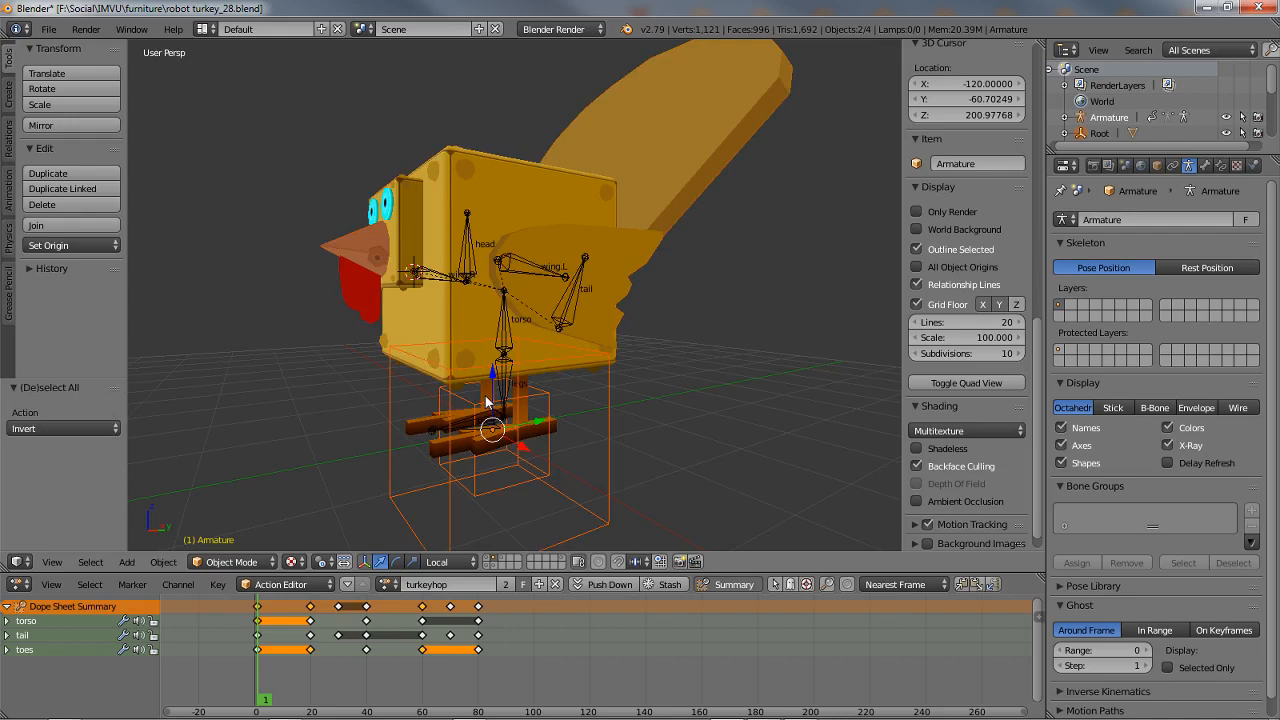
pyautogui.press('h')
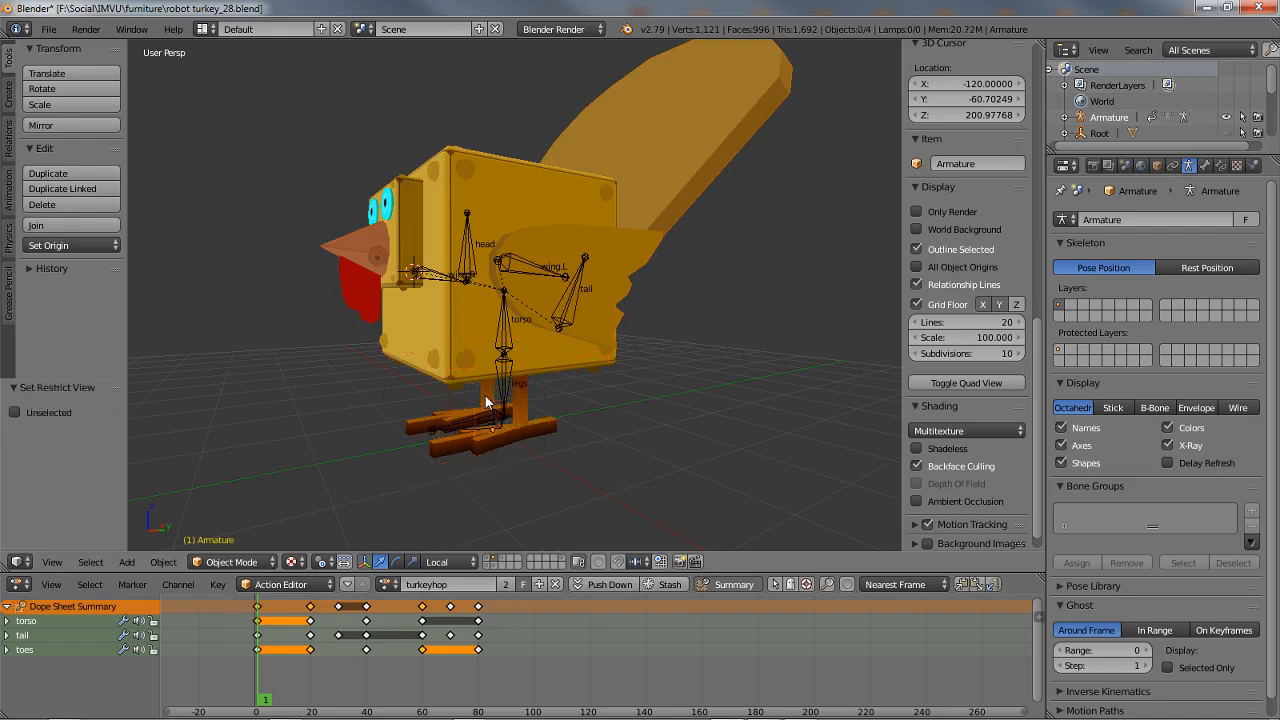
pyautogui.rightClick(506, 326)
pyautogui.rightClick(506, 327)
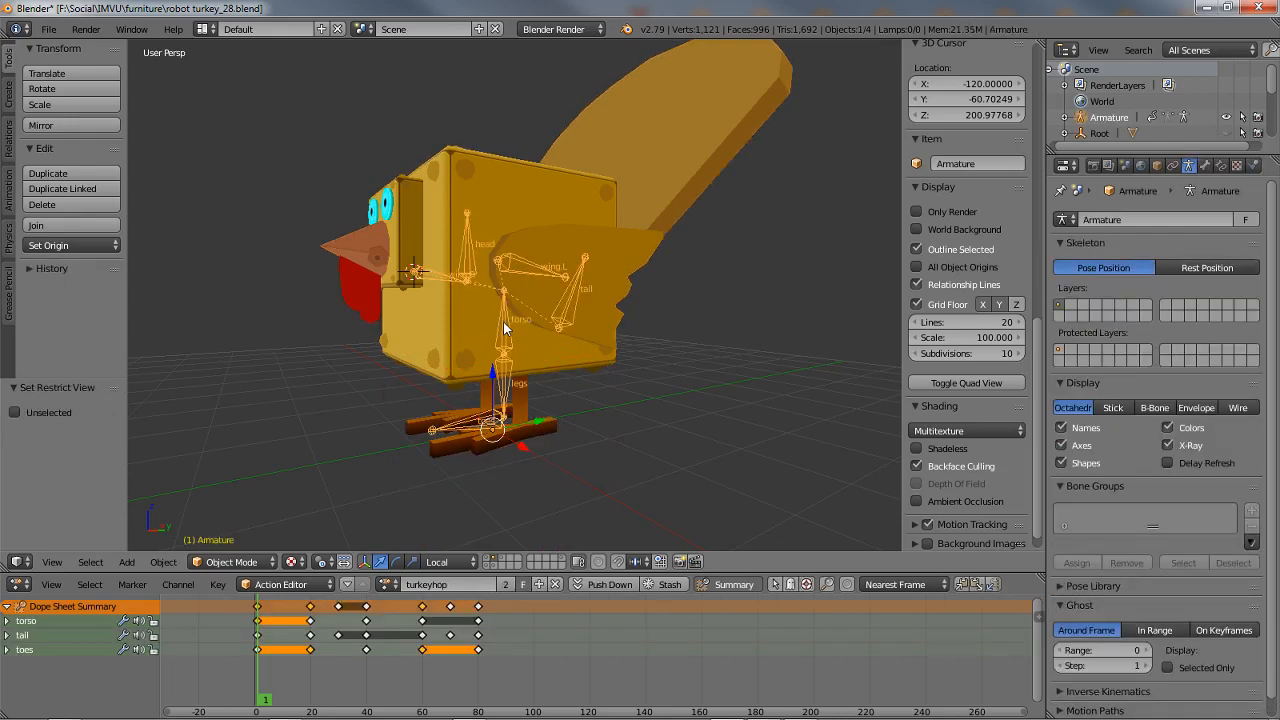
pyautogui.hotkey('ctrl', 'i')
pyautogui.press('h')
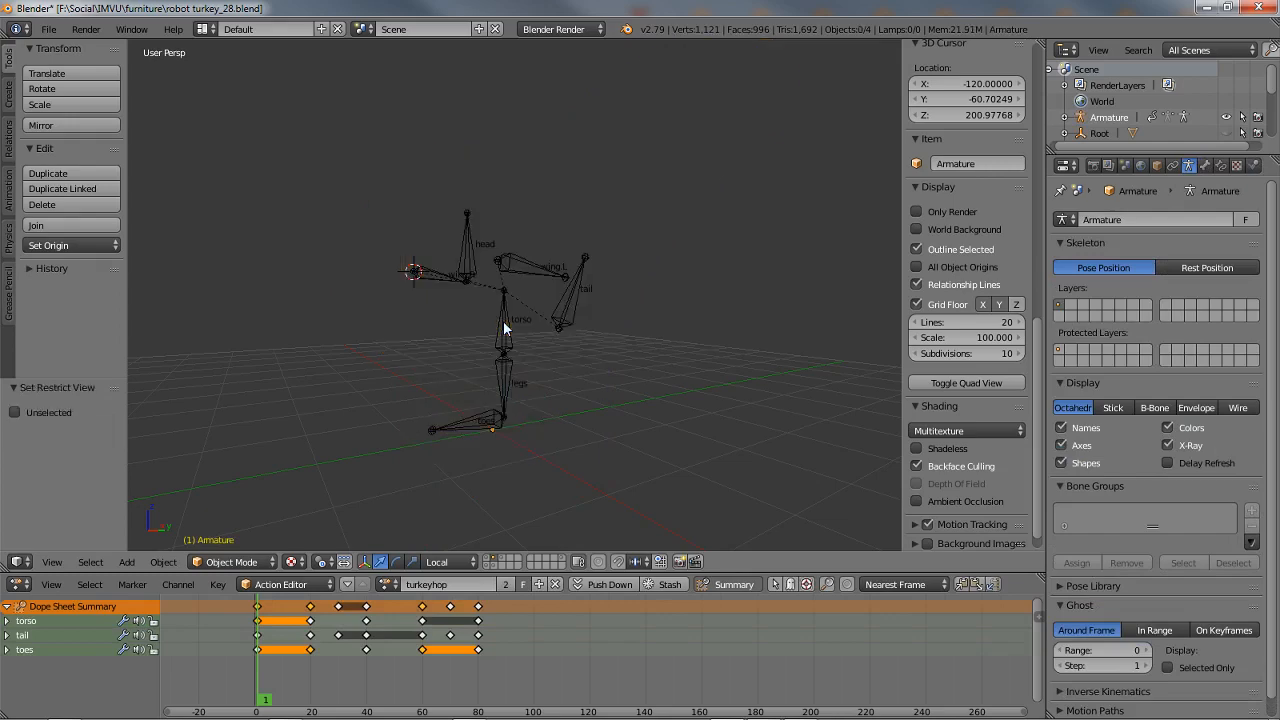
# - Examine the isolated armature's bones and their connections in Pose Mode, and show the bone constraints of wing.R
pyautogui.rightClick(504, 323)
pyautogui.scroll(3, 478, 349)
pyautogui.hotkey('ctrl', 'Tab')
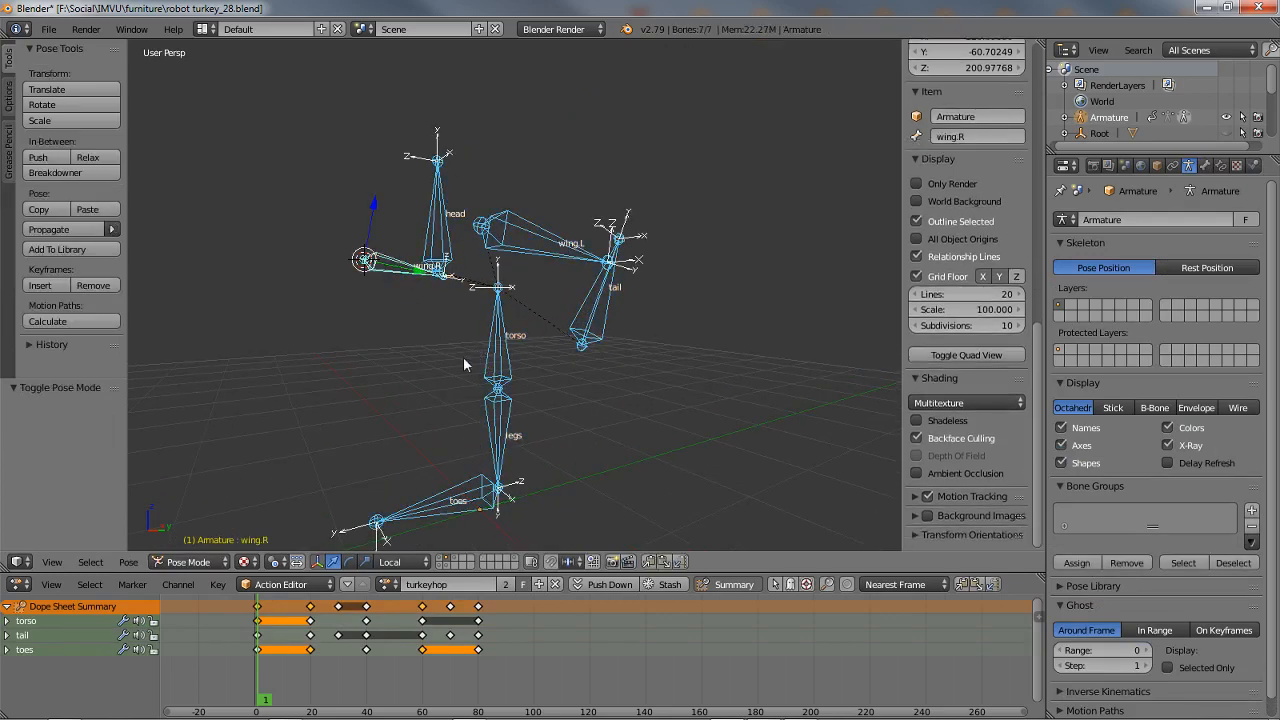
pyautogui.moveTo(463, 357); pyautogui.dragTo(510, 353, button='middle')
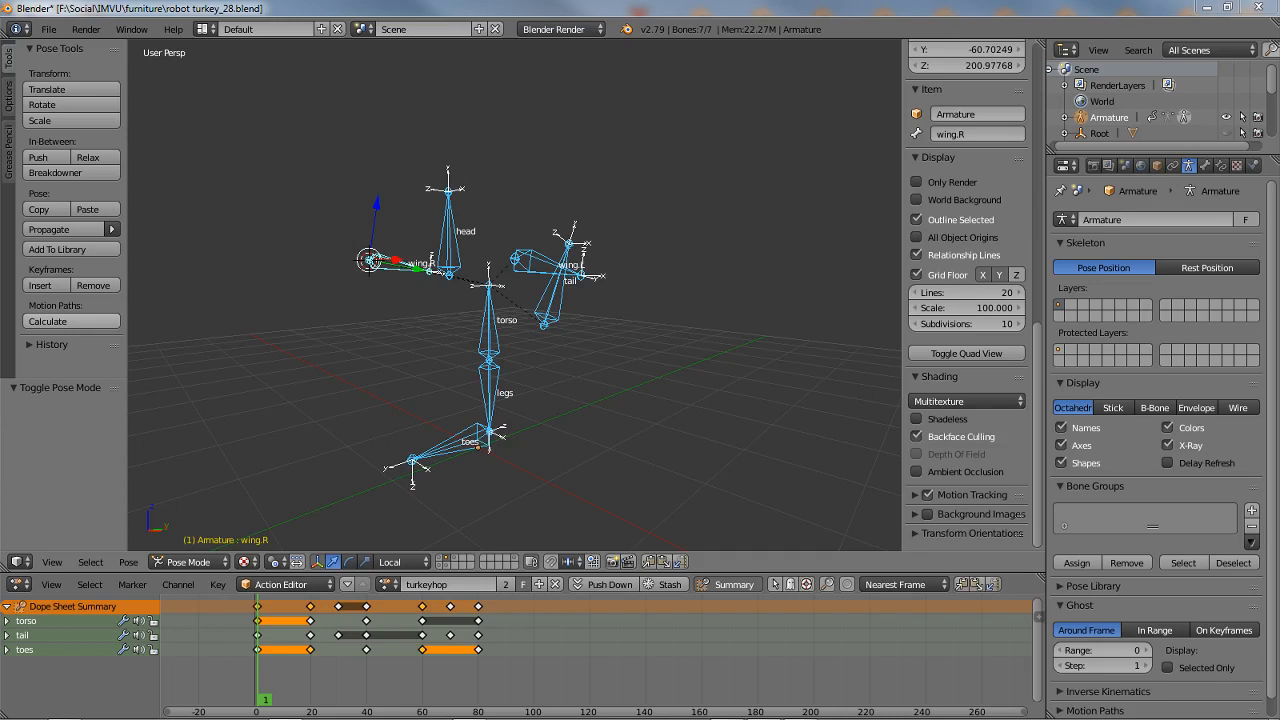
pyautogui.click(360, 8)
pyautogui.moveTo(530, 371)
pyautogui.mouseDown(button='middle')
pyautogui.moveTo(482, 373)
pyautogui.moveTo(552, 376)
pyautogui.mouseUp(button='middle')
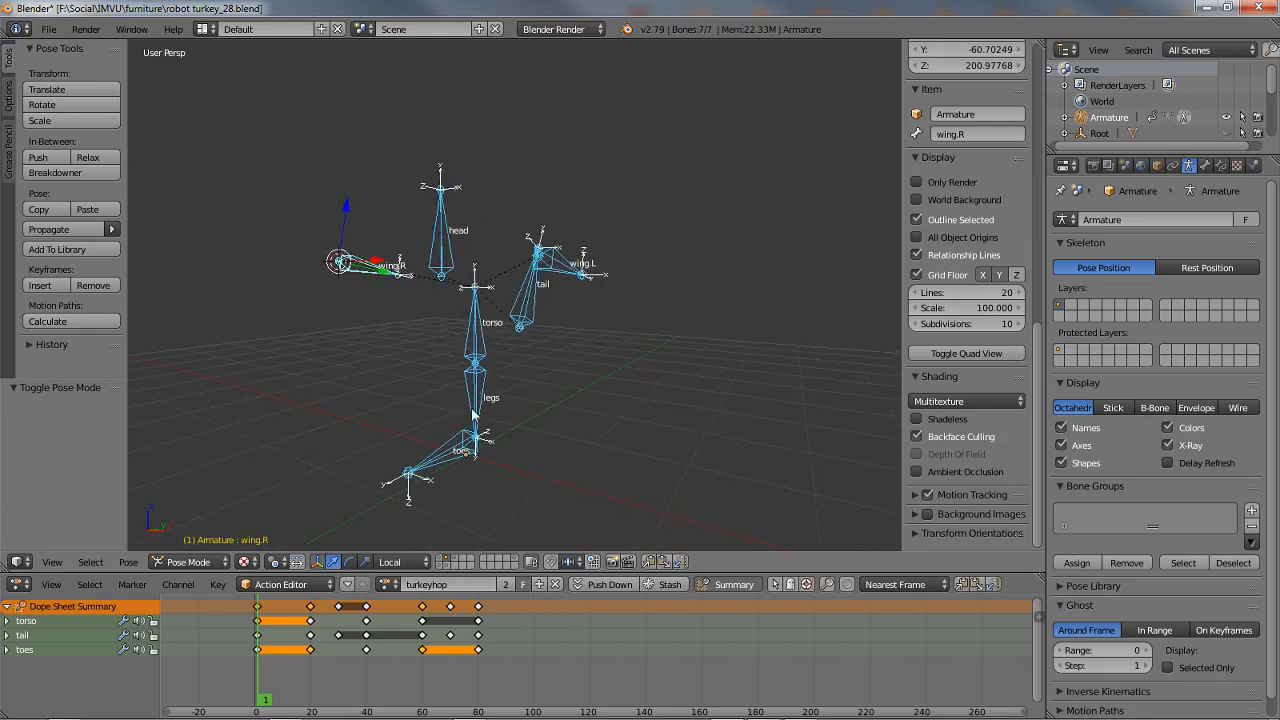
pyautogui.moveTo(475, 413); pyautogui.dragTo(493, 416, button='middle')
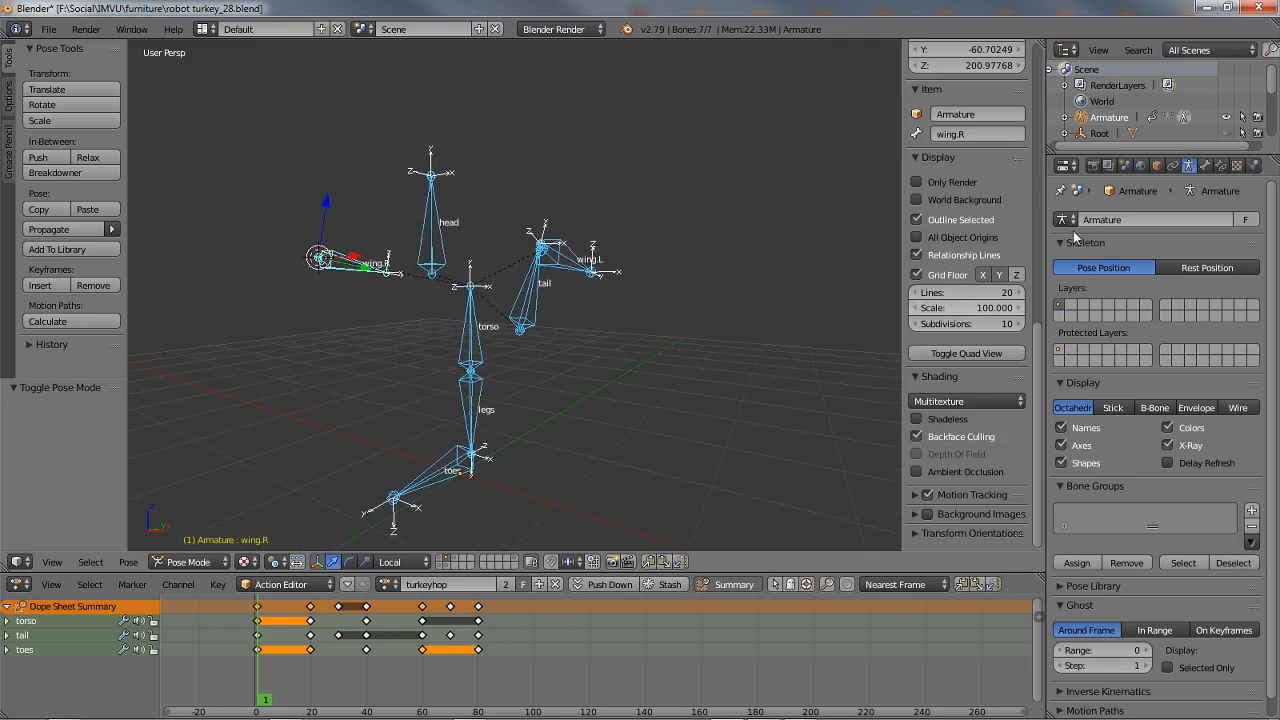
pyautogui.click(1219, 166)
# - Unhide all hidden objects in Object Mode and select turkey.MESH
pyautogui.hotkey('ctrl', 'Tab')
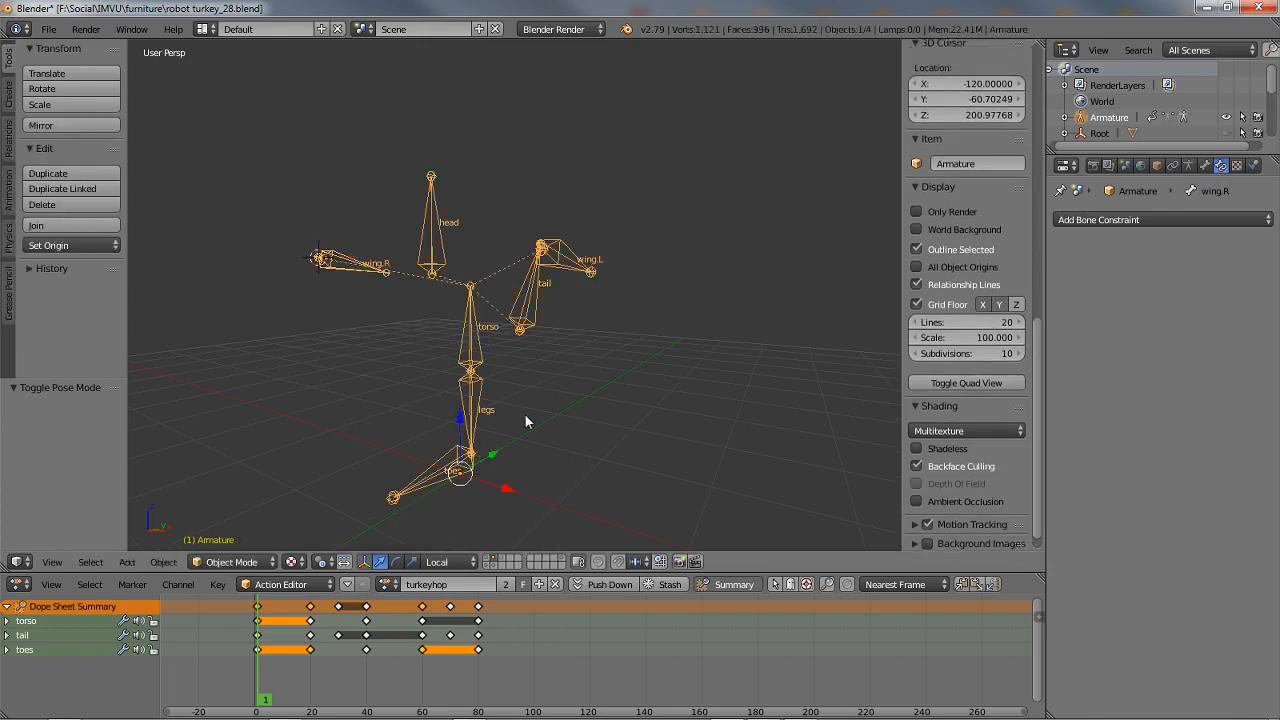
pyautogui.hotkey('alt', 'h')
pyautogui.rightClick(484, 174)
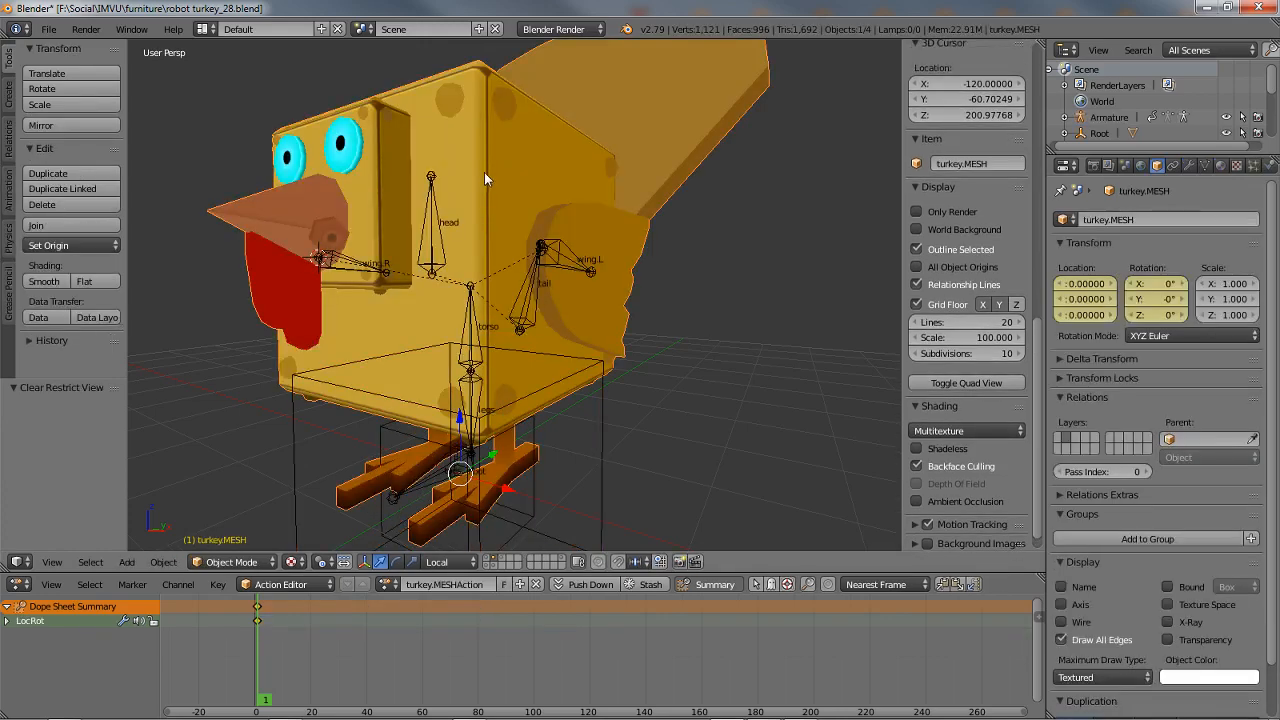
# - Alternate the selection between the armature and turkey.MESH, and inspect how the bones sit inside the body from the side and front
pyautogui.scroll(-3, 487, 177)
pyautogui.moveTo(557, 267); pyautogui.dragTo(533, 281, button='middle')
pyautogui.scroll(2, 530, 277)
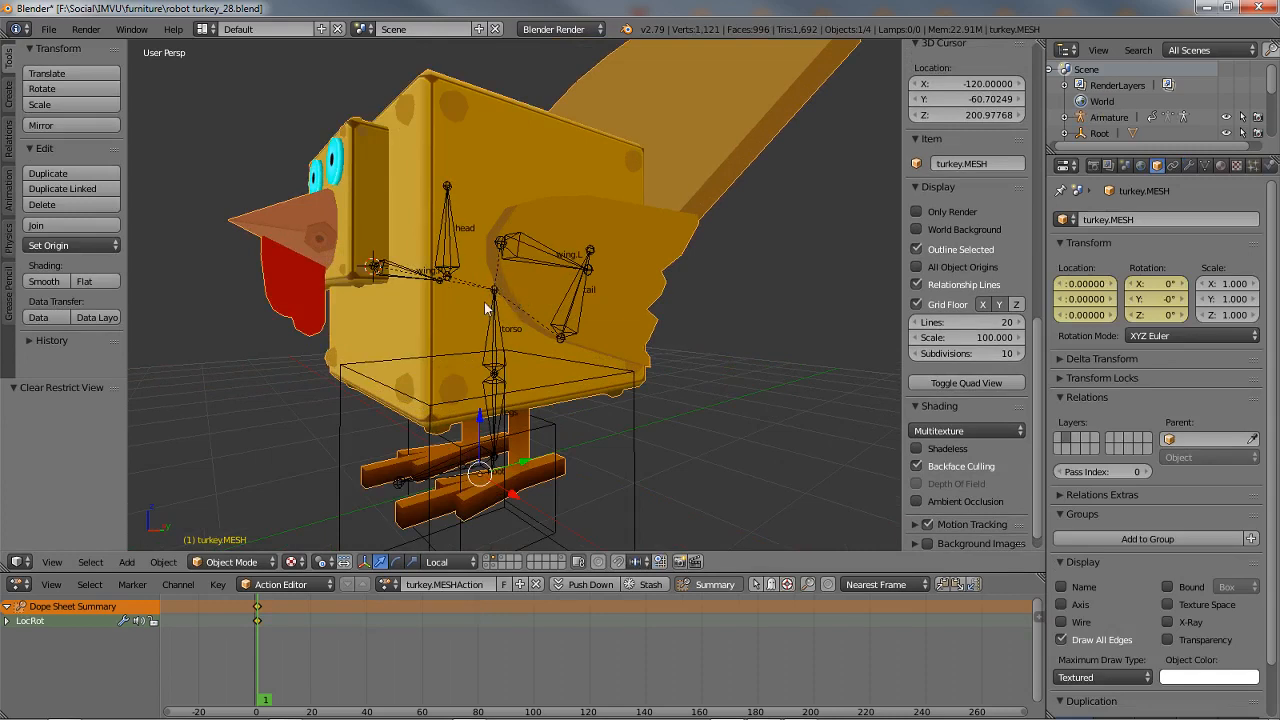
pyautogui.rightClick(496, 335)
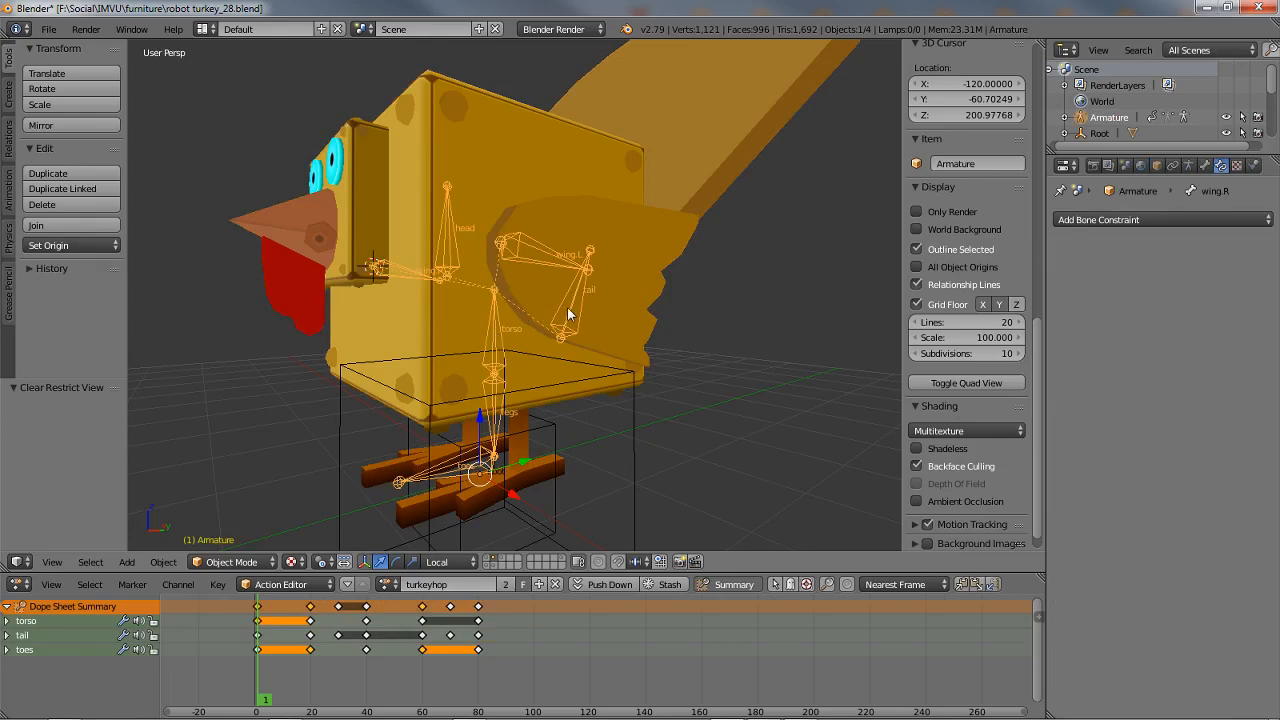
pyautogui.rightClick(615, 184)
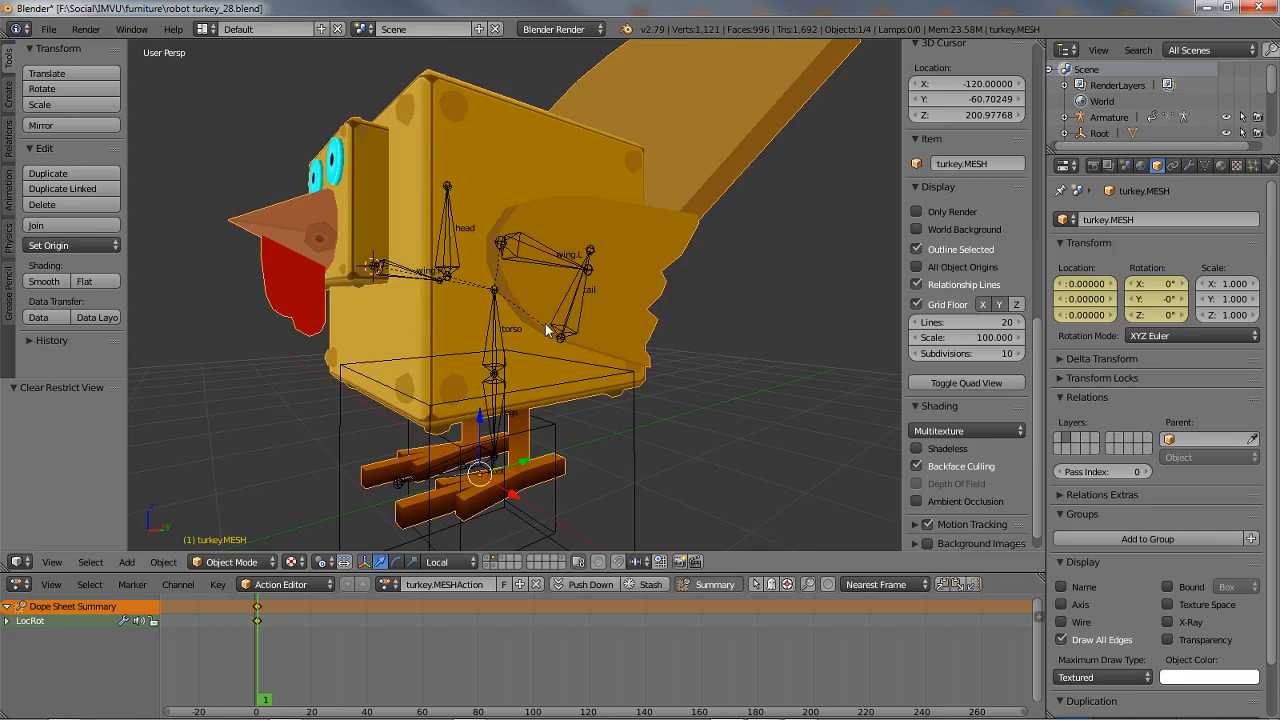
pyautogui.rightClick(529, 284)
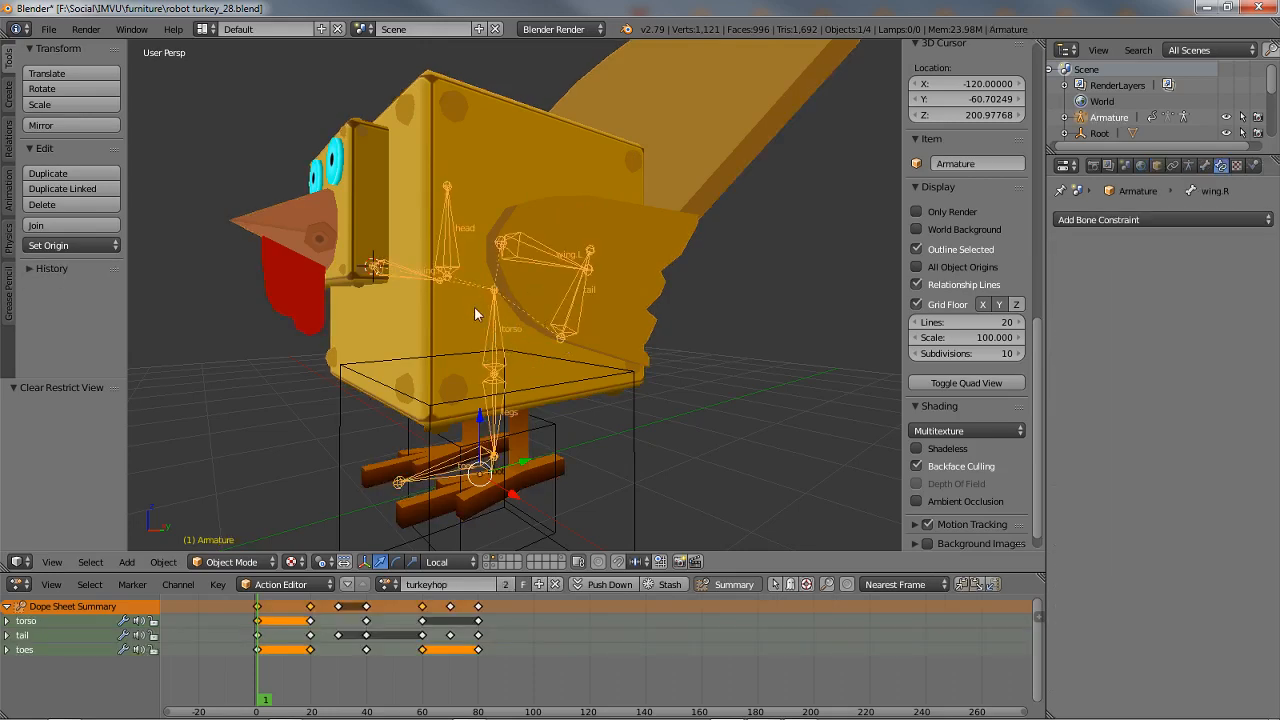
pyautogui.moveTo(506, 335); pyautogui.dragTo(443, 297, button='middle')
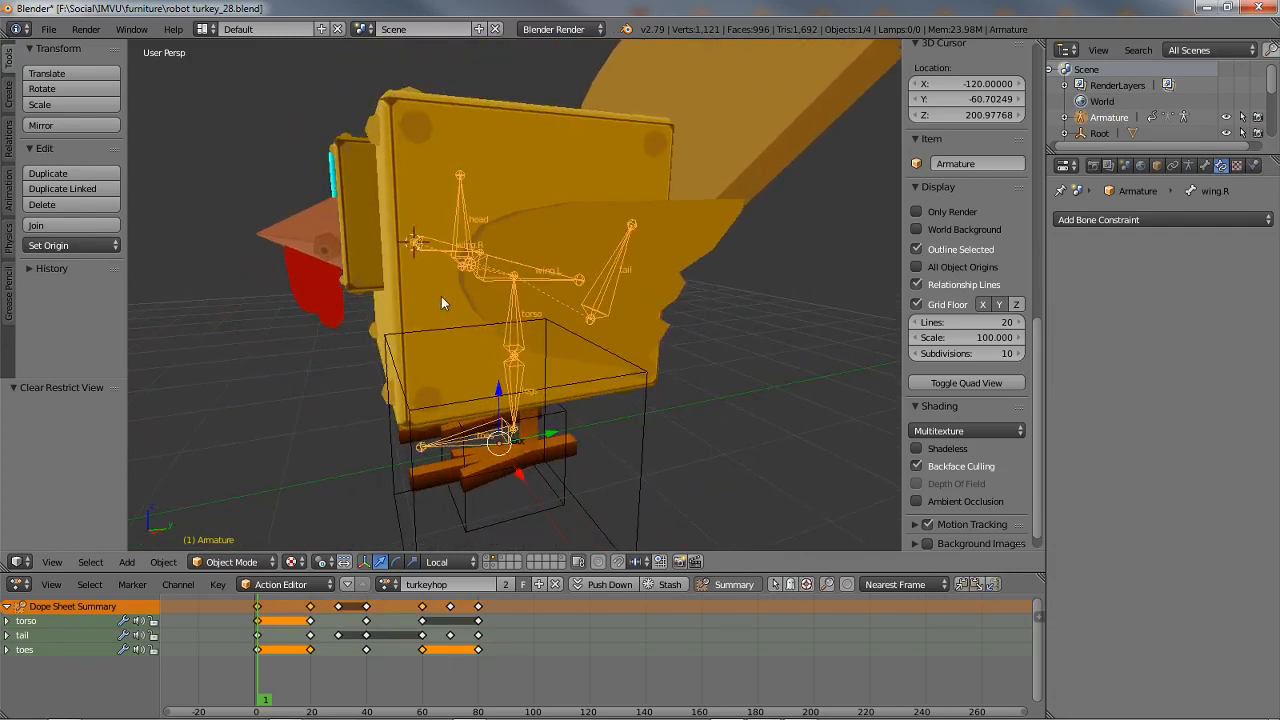
pyautogui.press('KP_1')
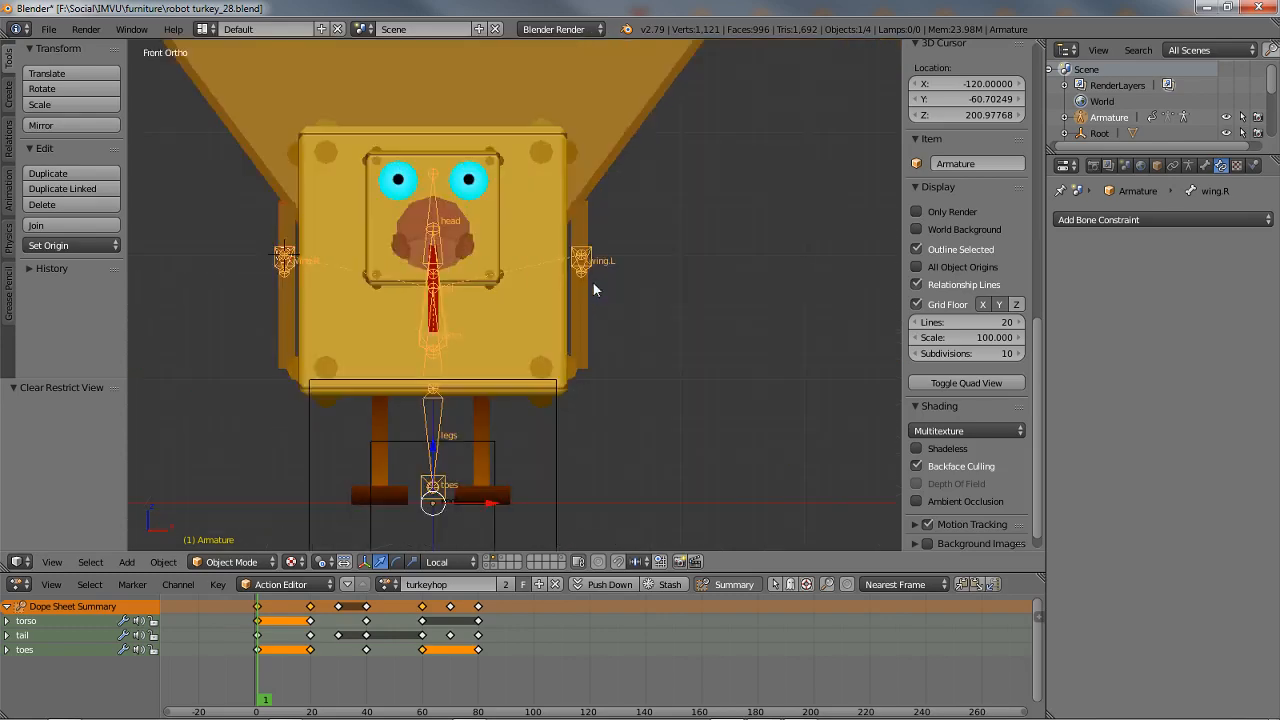
# - Select all of the armature's bones in Pose Mode and examine them from the right side
pyautogui.press('KP_3')
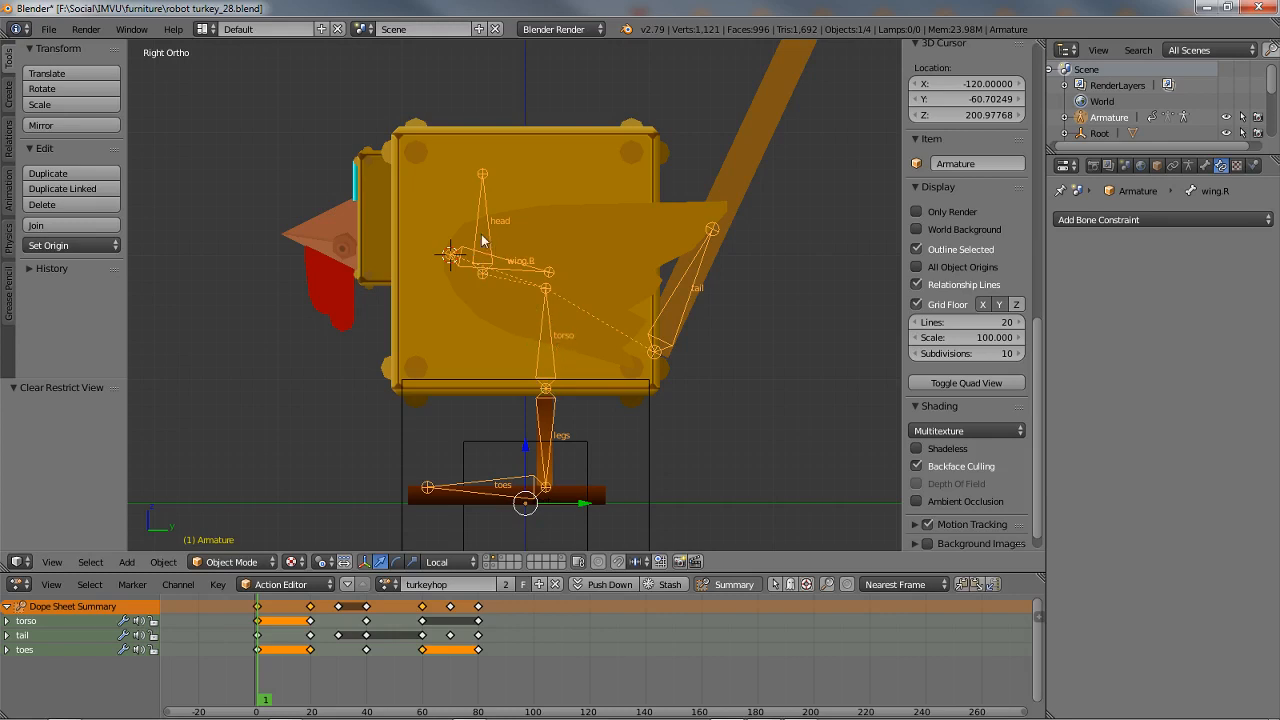
pyautogui.hotkey('ctrl', 'Tab')
pyautogui.press('a')
pyautogui.press('a')
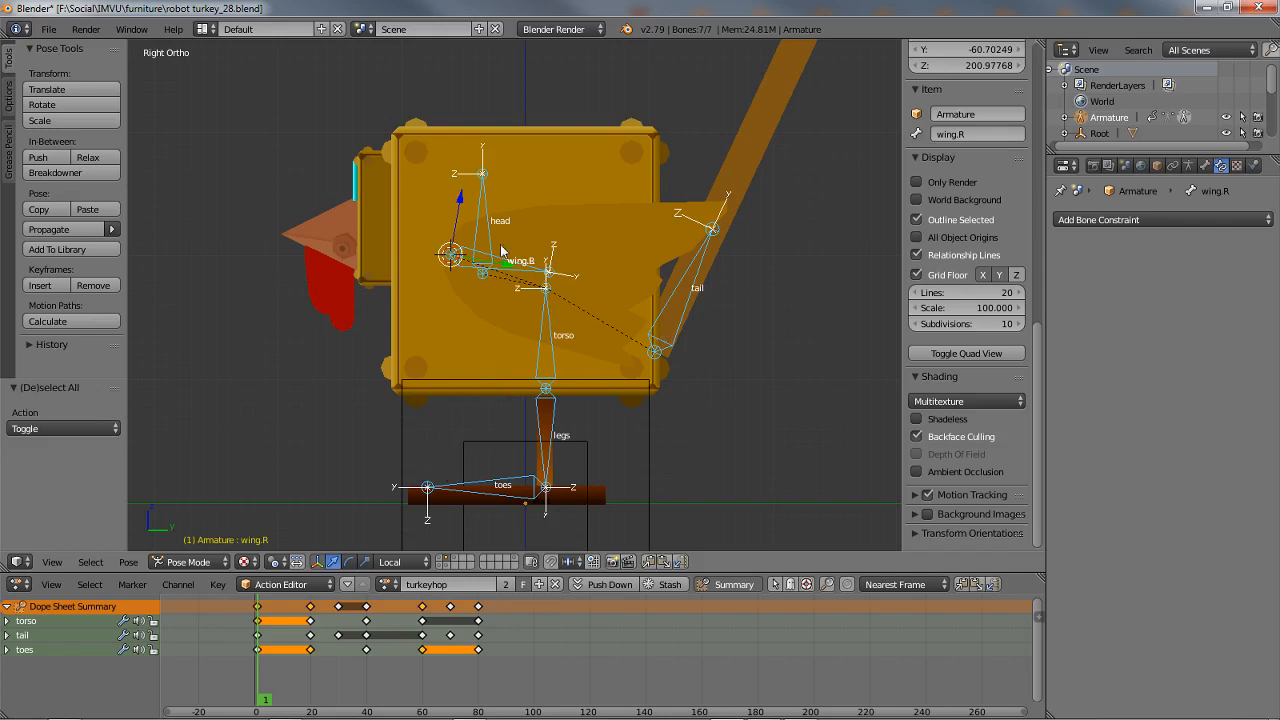
pyautogui.keyDown('shift'); pyautogui.moveTo(575, 326); pyautogui.dragTo(557, 345, button='middle'); pyautogui.keyUp('shift')
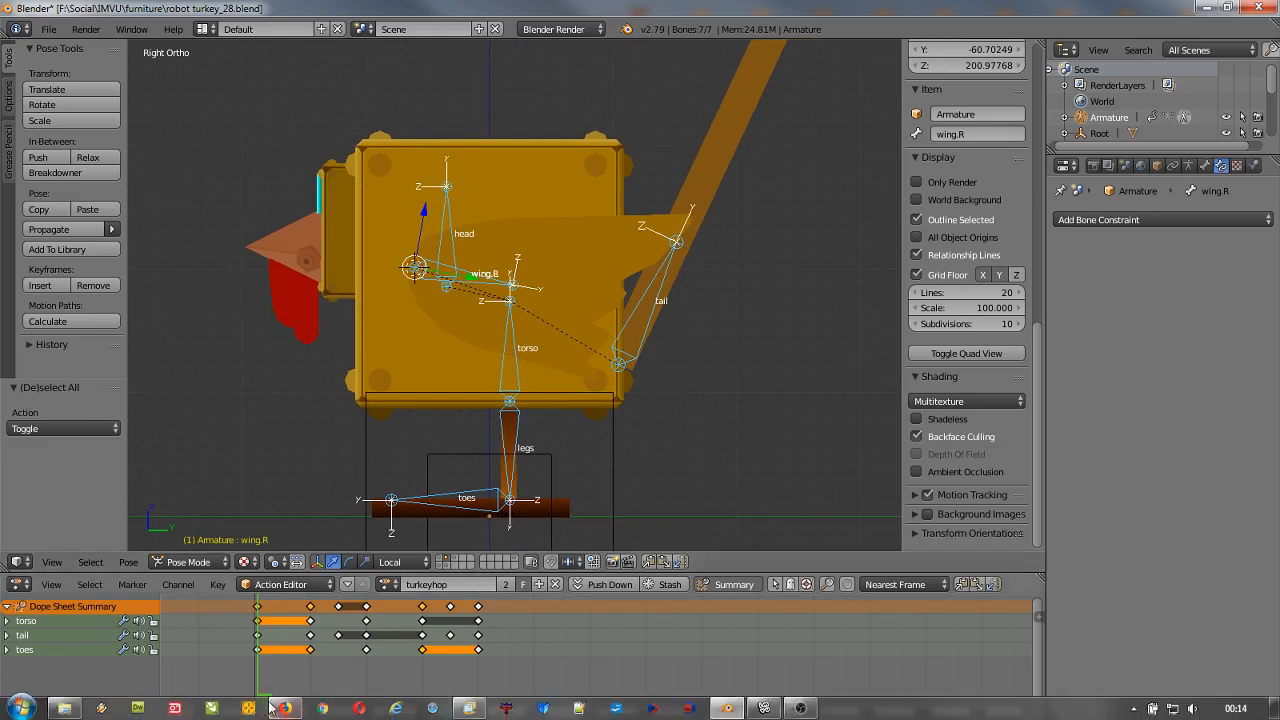
# - Go to frame 39 of the turkeyhop action and try to move the torso bone away from the legs bone
pyautogui.moveTo(264, 703); pyautogui.dragTo(366, 688)
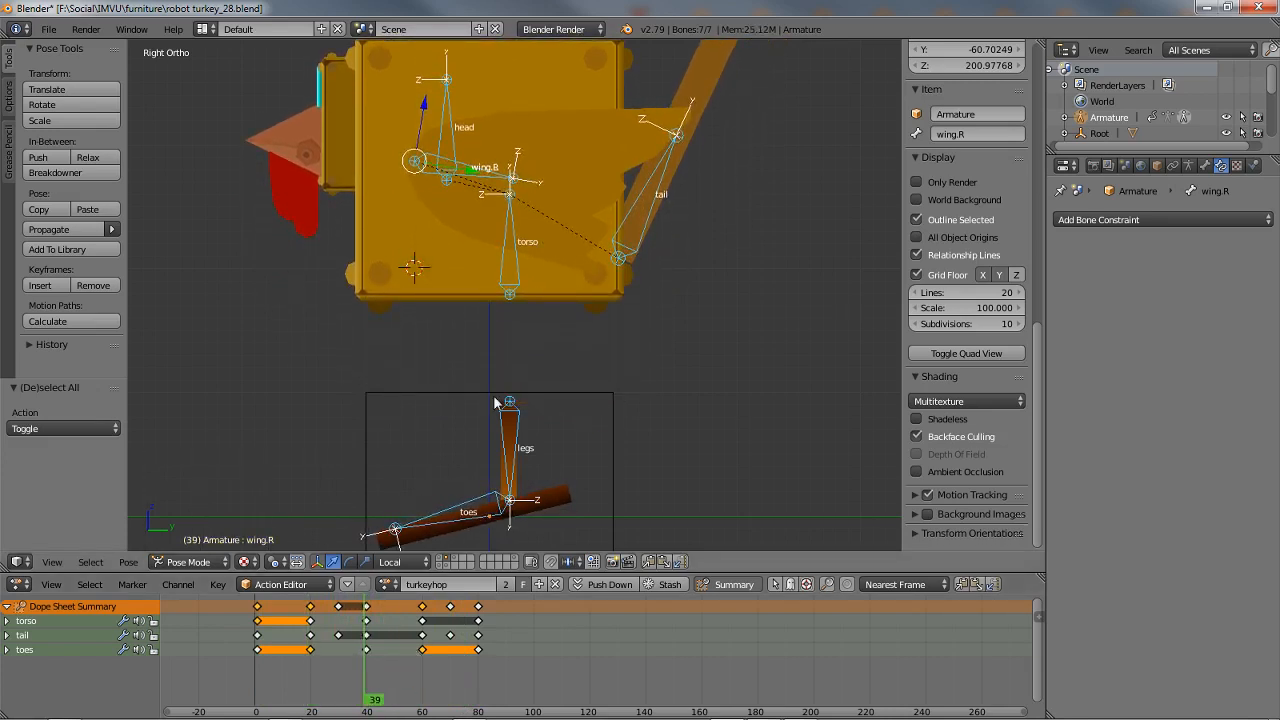
pyautogui.rightClick(514, 265)
pyautogui.keyDown('shift'); pyautogui.rightClick(508, 450); pyautogui.keyUp('shift')
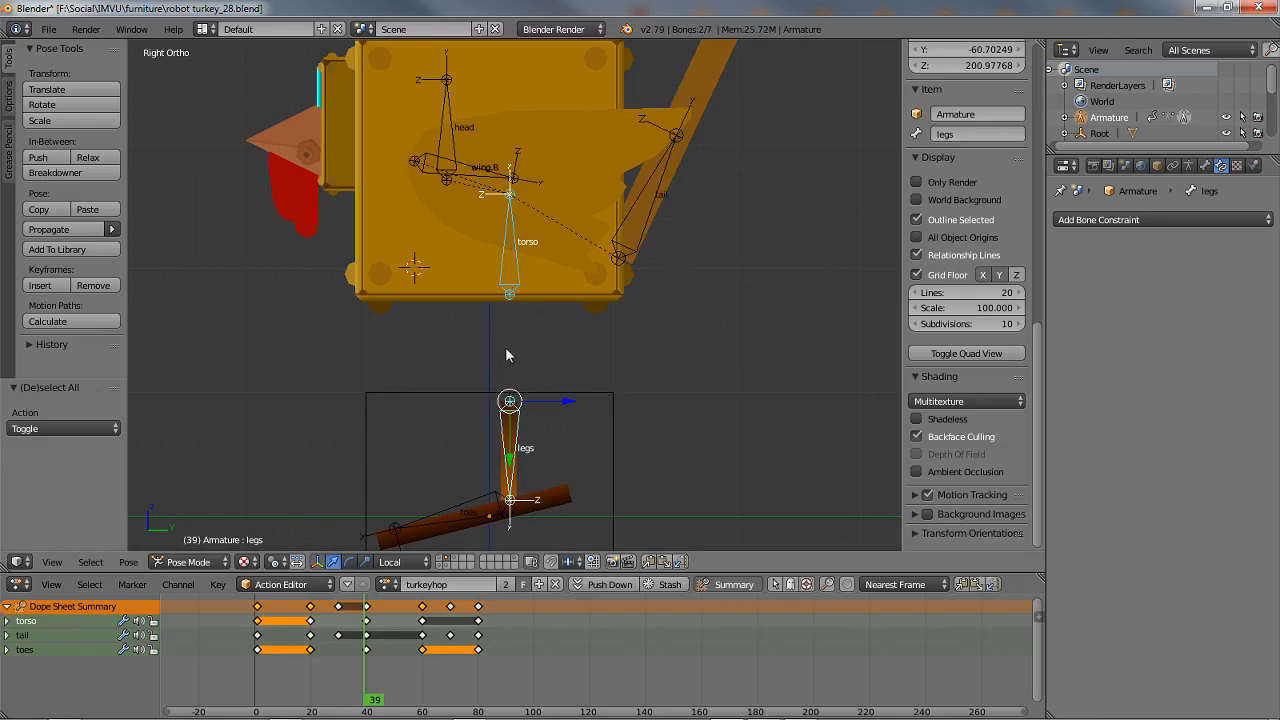
pyautogui.rightClick(510, 252)
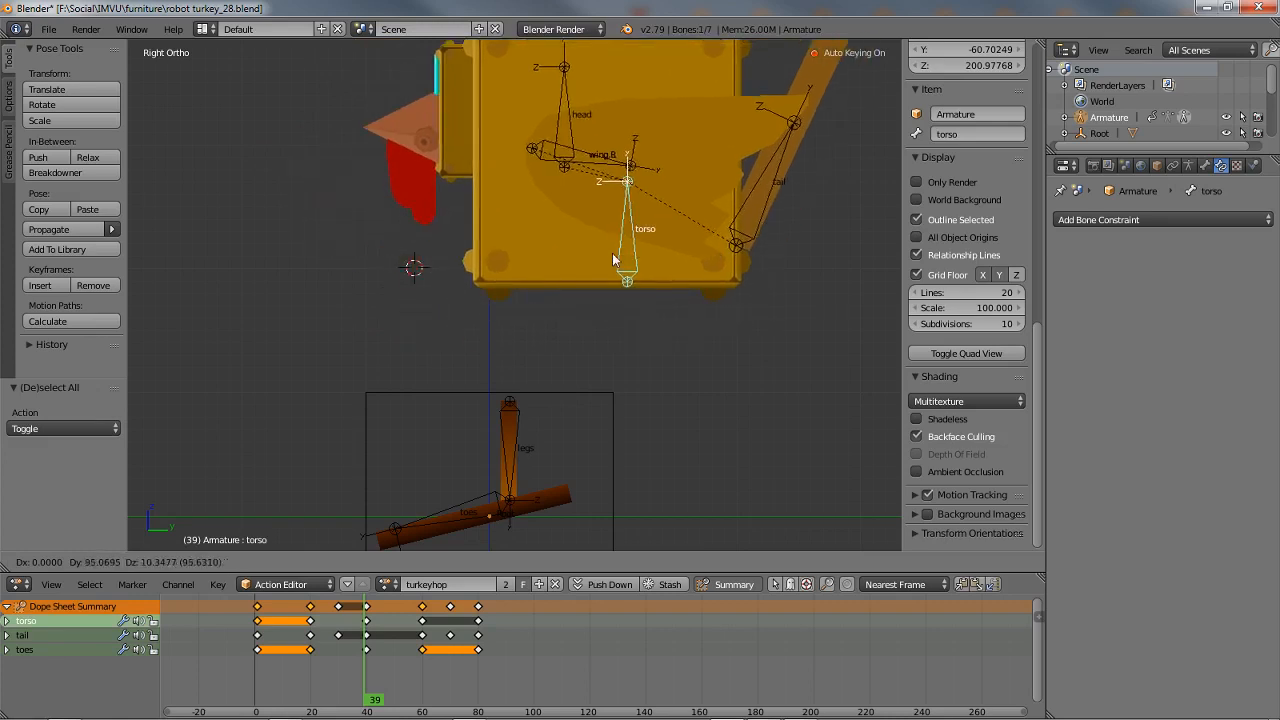
pyautogui.press('Escape')
# - Compare the armature in Object, Edit and Pose Mode at frame 39, and return to frame 1 in Object Mode
pyautogui.hotkey('ctrl', 'Tab')
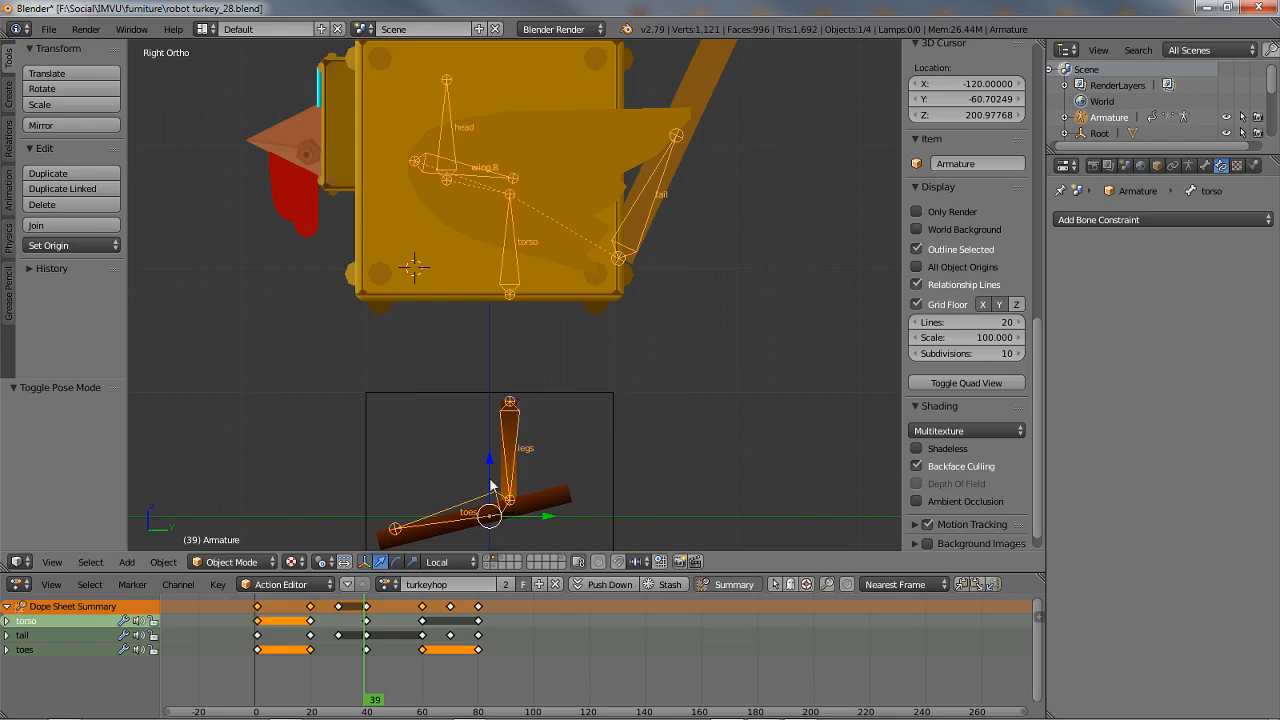
pyautogui.press('Tab')
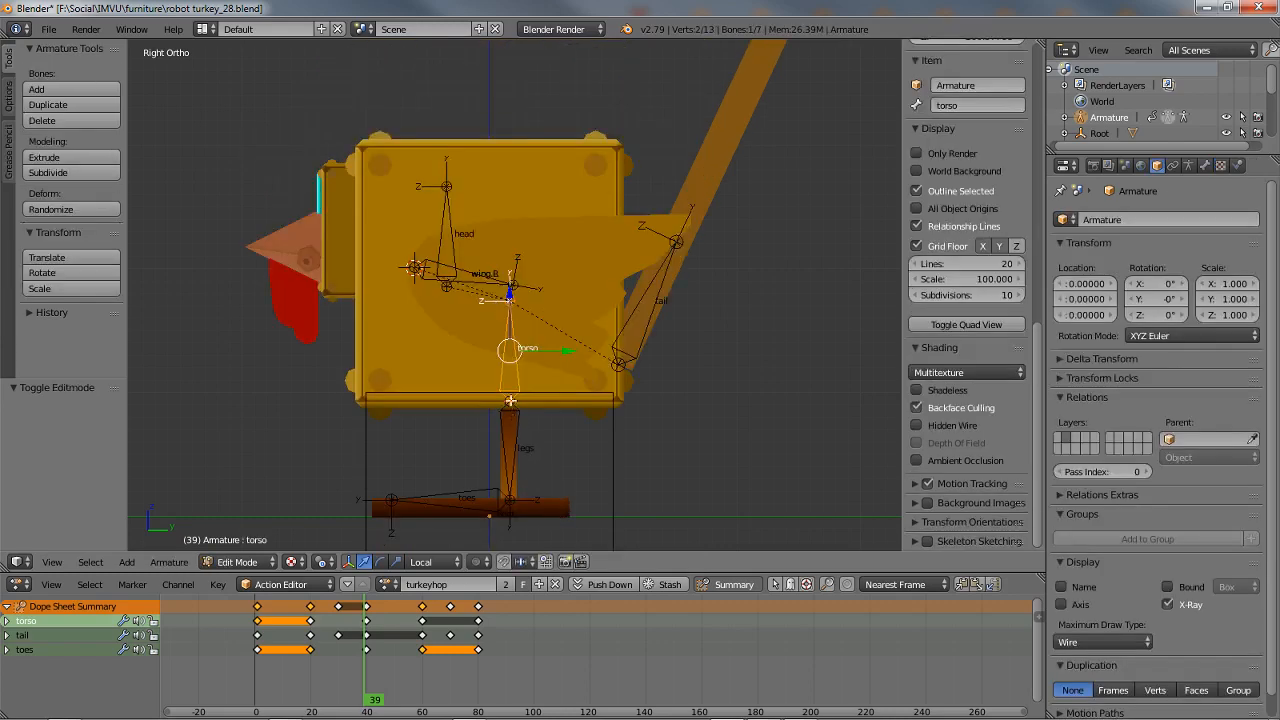
pyautogui.hotkey('ctrl', 'Tab')
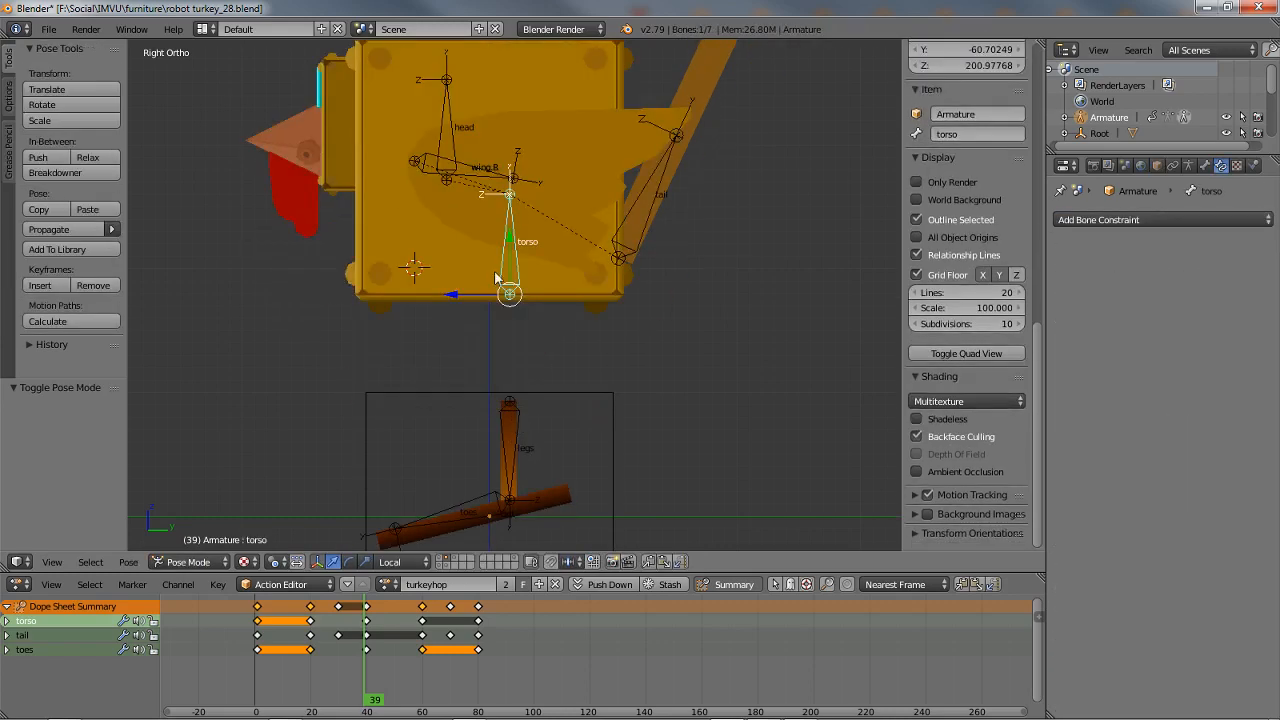
pyautogui.hotkey('ctrl', 'Tab')
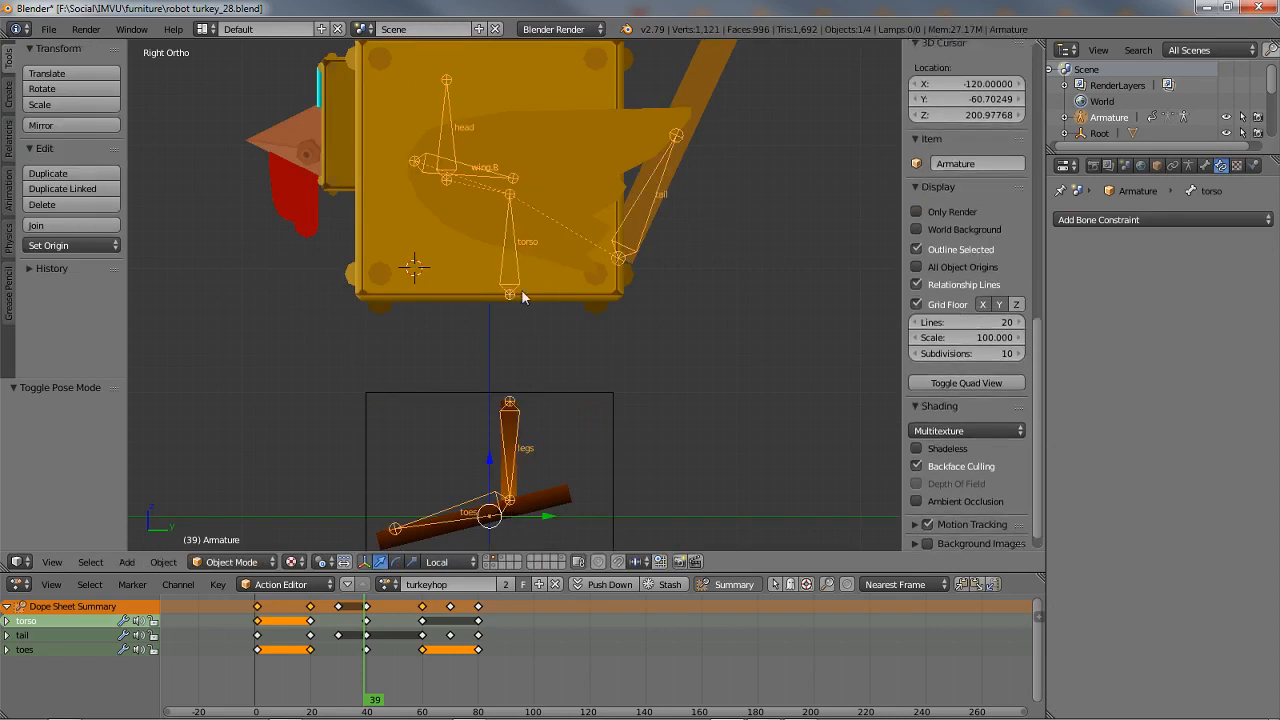
pyautogui.moveTo(382, 707); pyautogui.dragTo(258, 709)
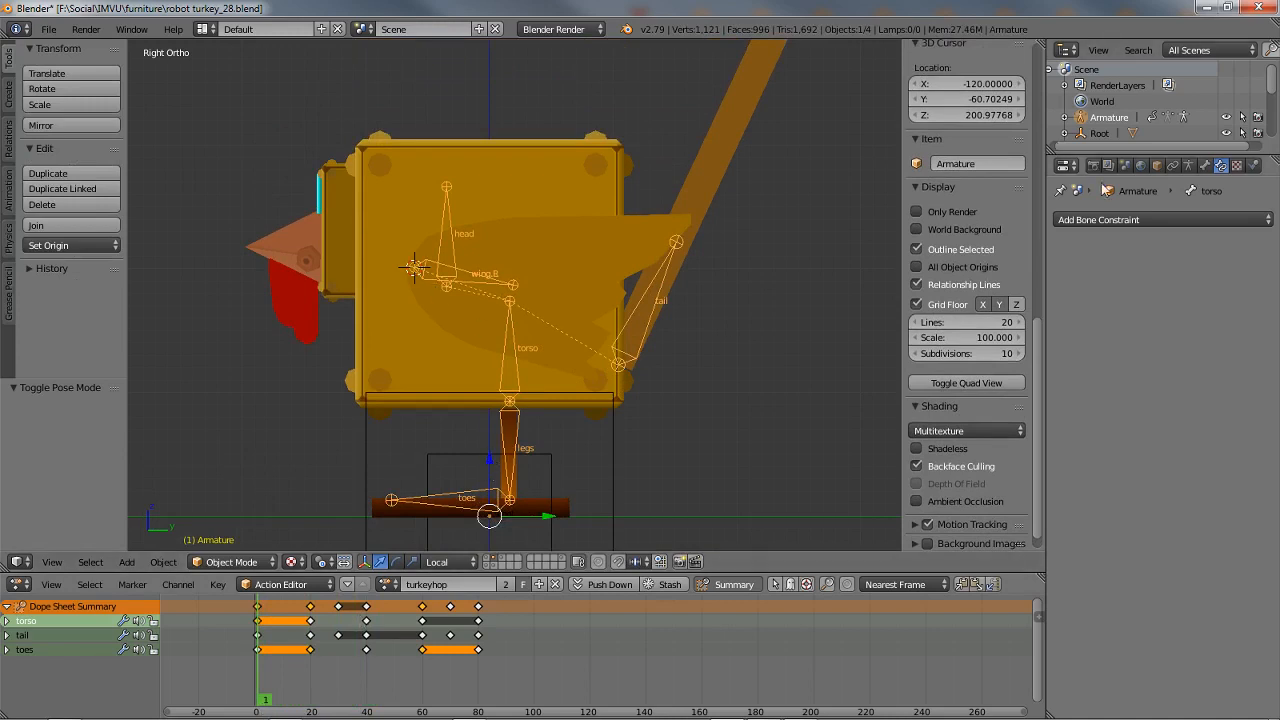
# - Rename the armature object as turkey.RIG
pyautogui.click(1157, 166)
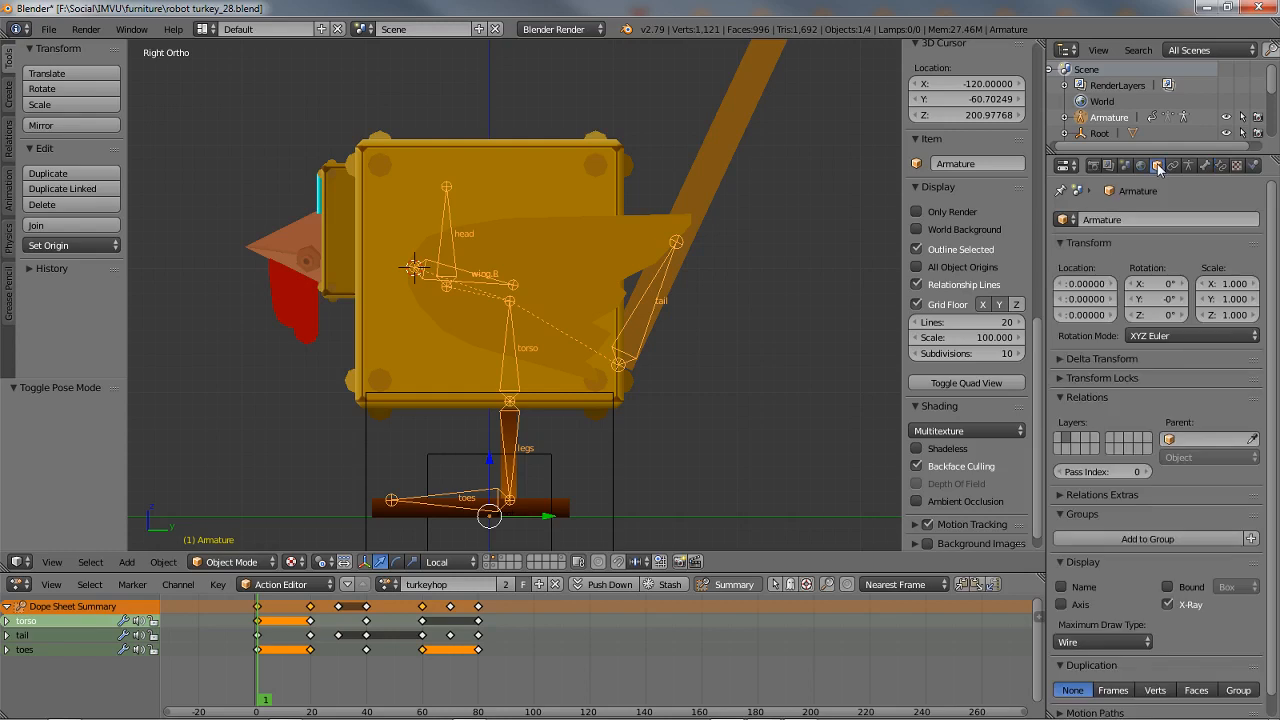
pyautogui.click(1137, 219)
pyautogui.write('turkey.RIG')
pyautogui.press('Return')
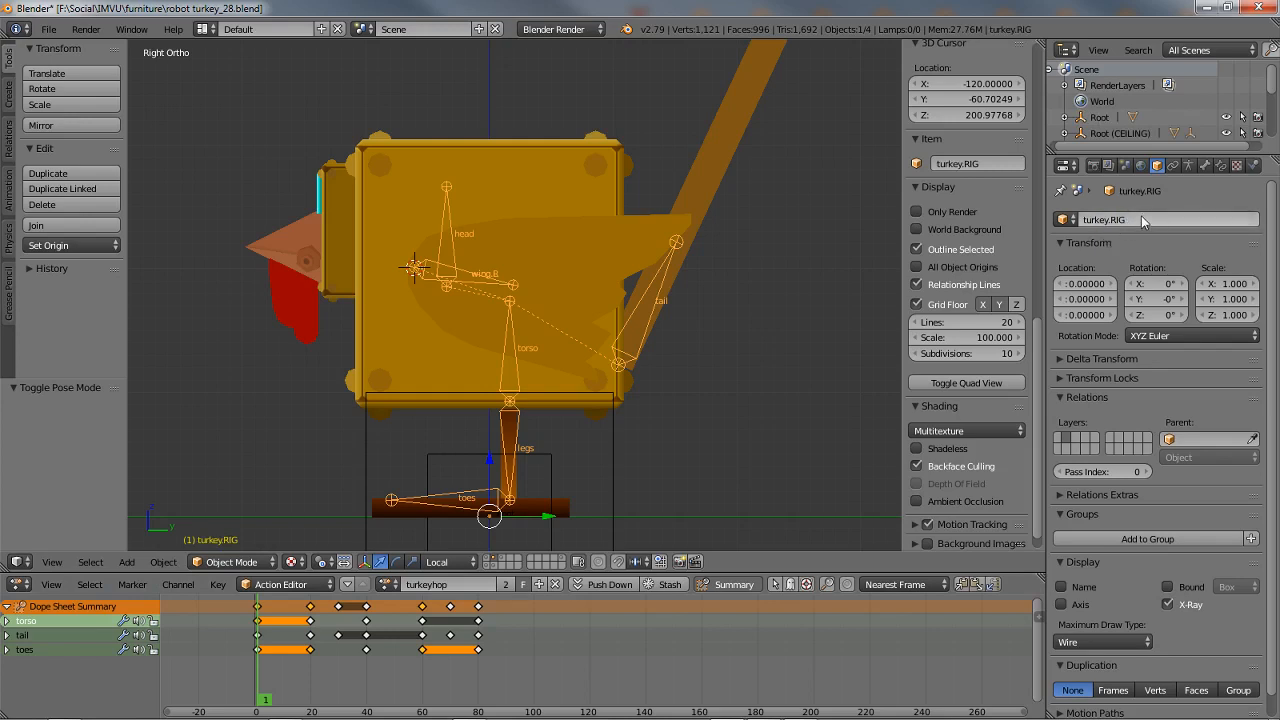
# - Alternate the selection between turkey.MESH and turkey.RIG to compare their object names and actions
pyautogui.rightClick(573, 147)
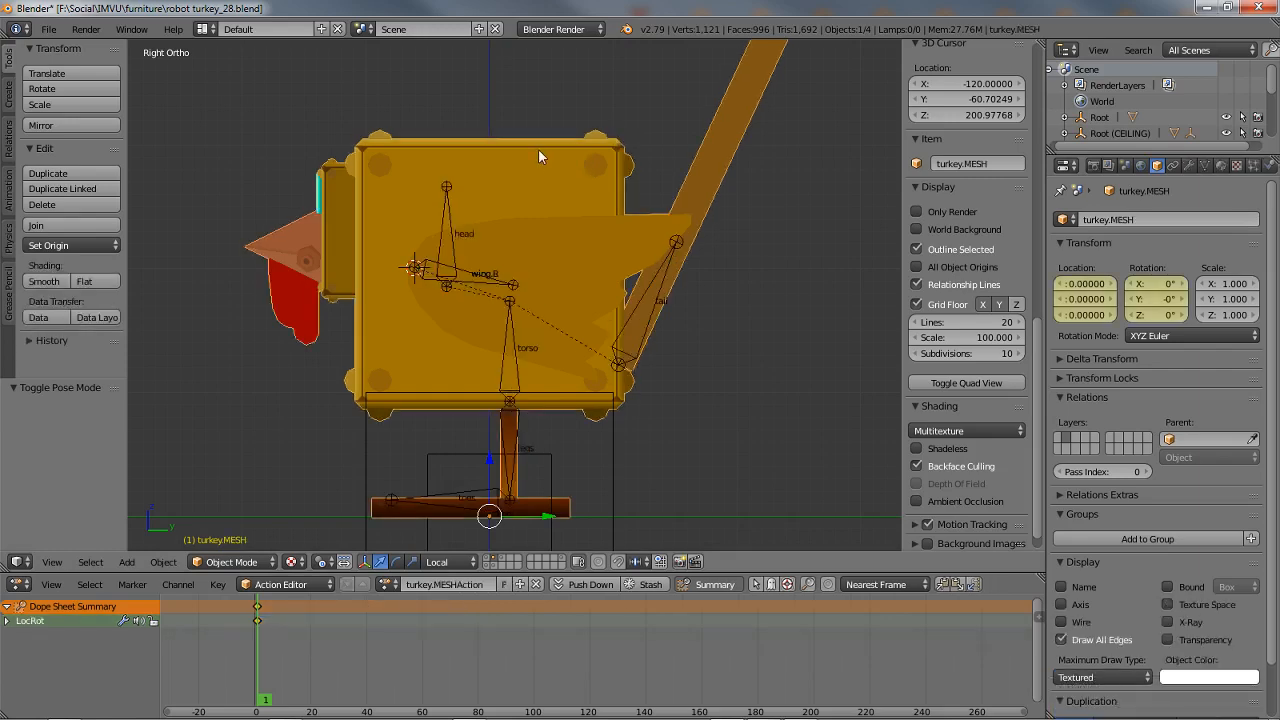
pyautogui.rightClick(500, 364)
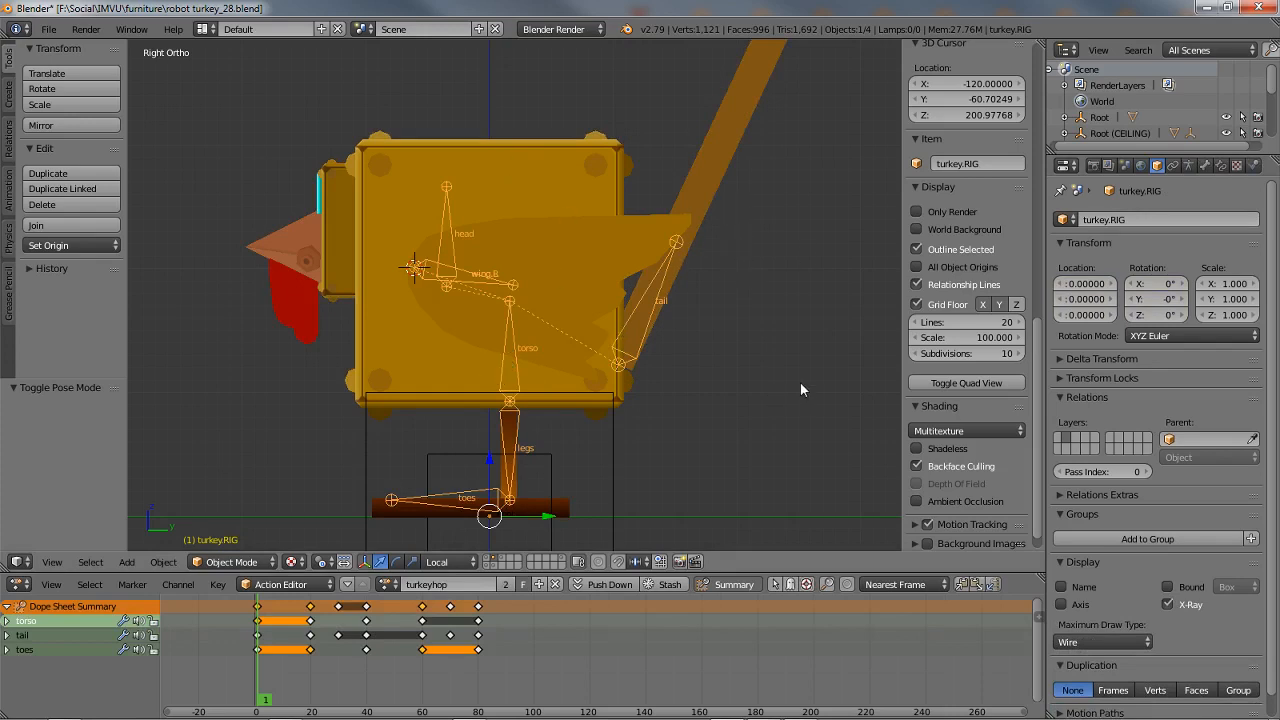
pyautogui.rightClick(580, 161)
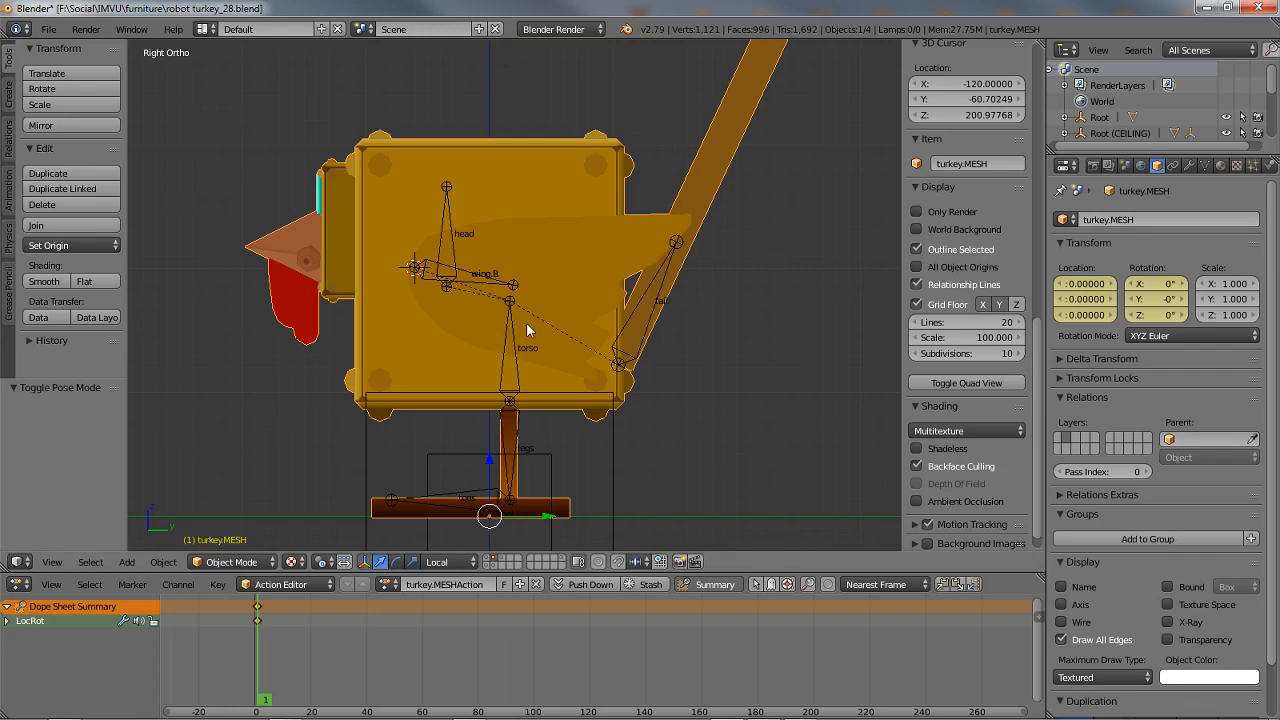
pyautogui.rightClick(507, 344)
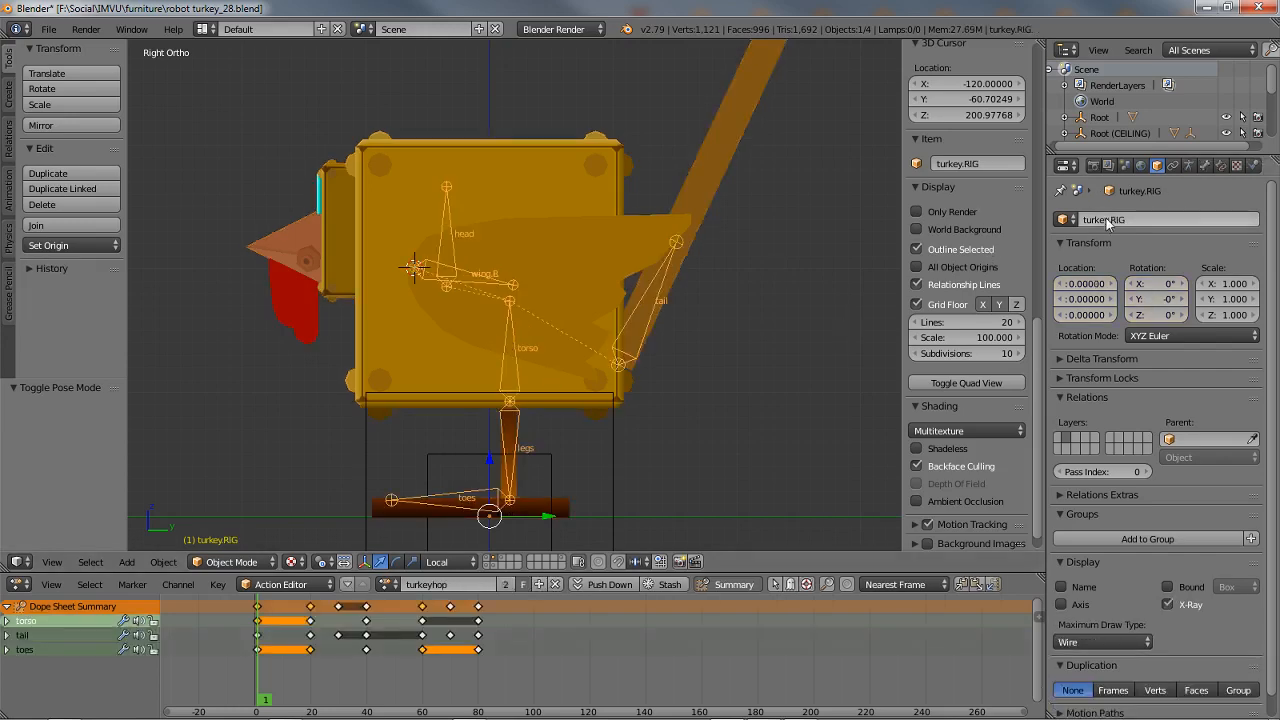
# - Select the Root node and try to move it away from the turkey in the side view
pyautogui.rightClick(612, 471)
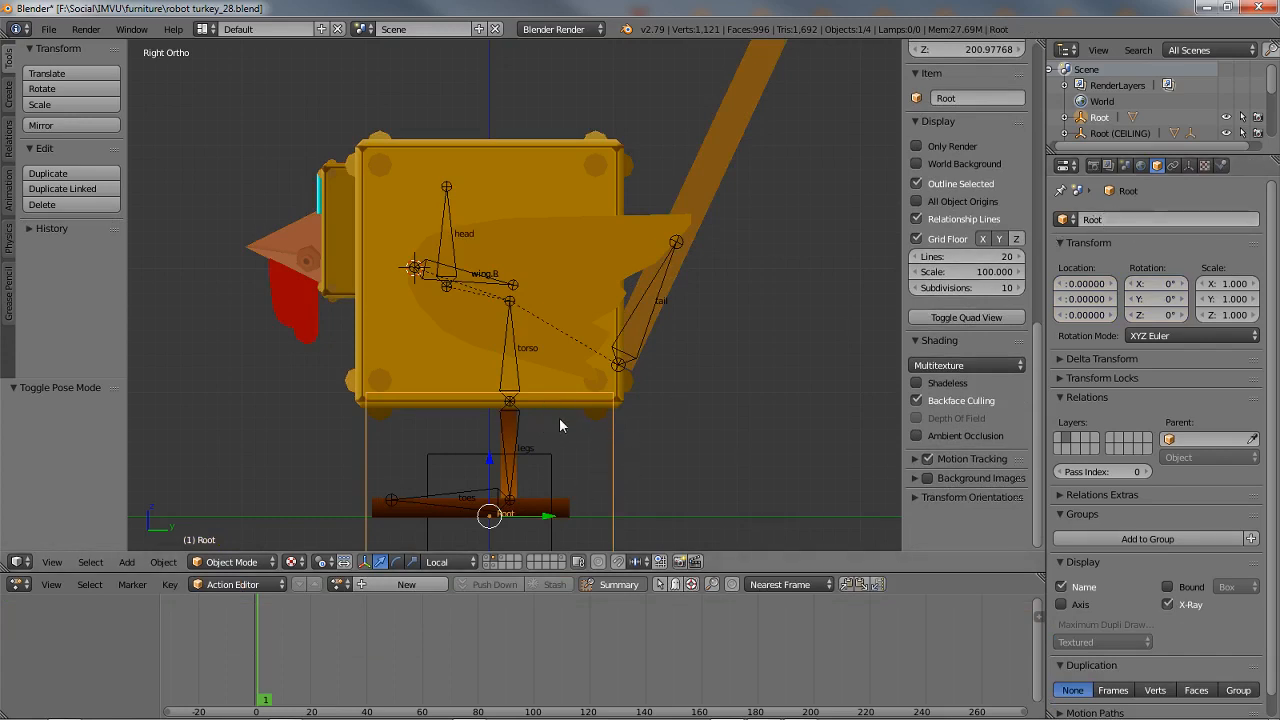
pyautogui.scroll(-2, 559, 417)
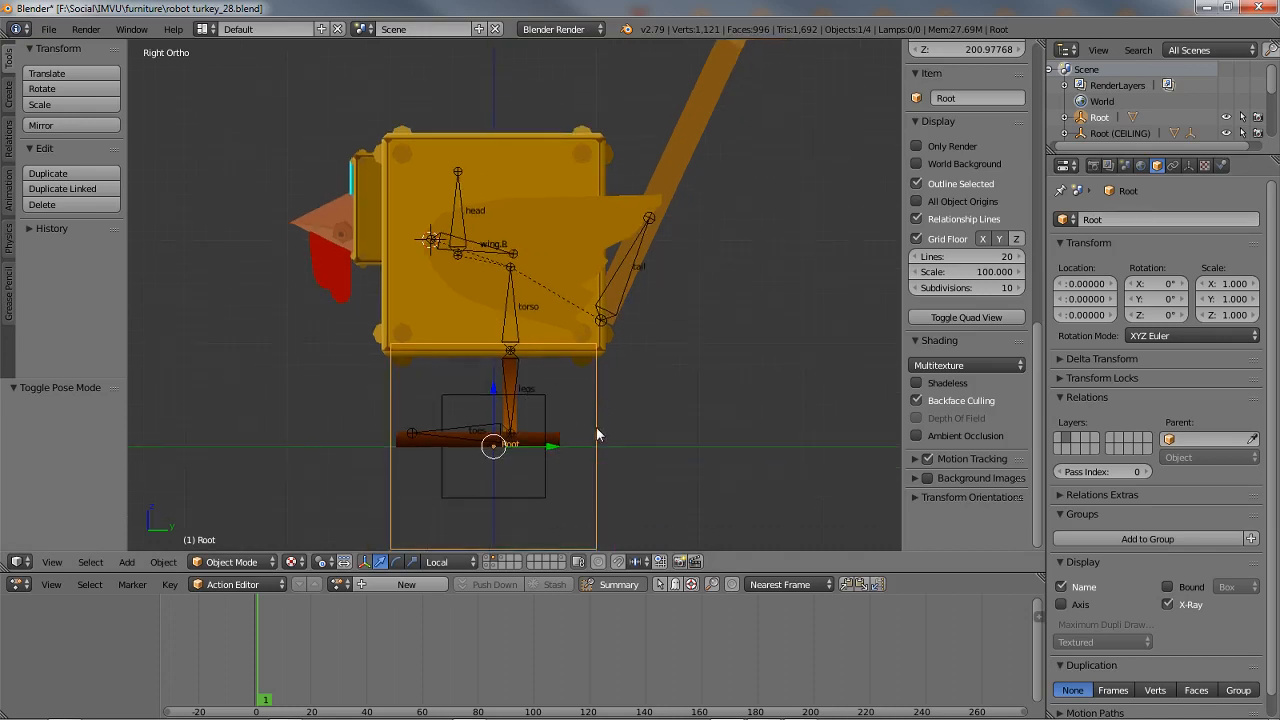
pyautogui.press('g')
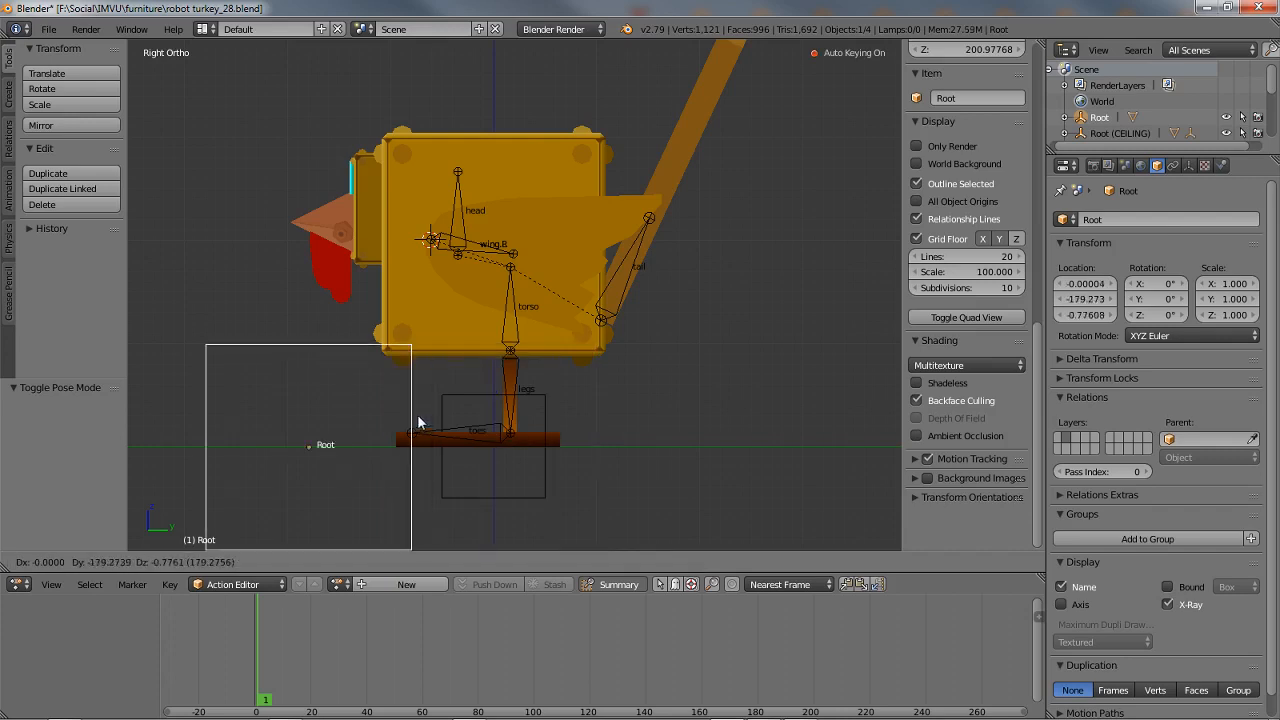
pyautogui.rightClick(602, 419)
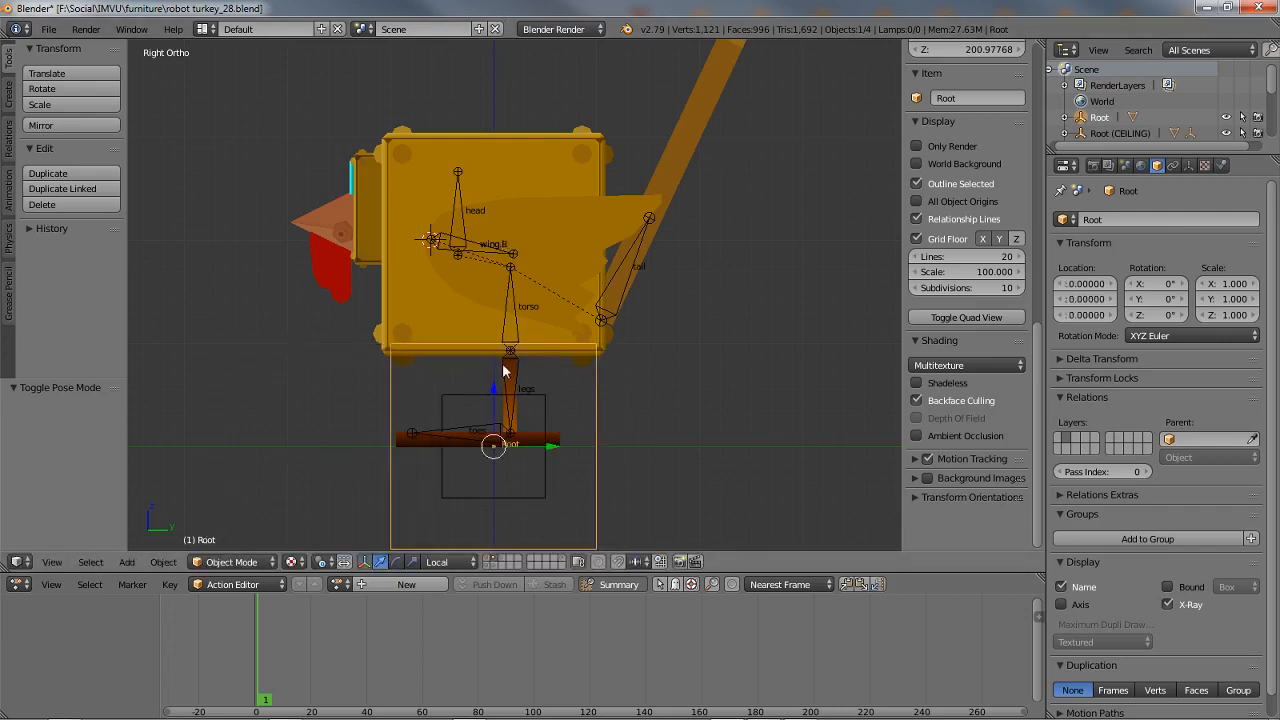
# - Switch turkey.RIG into and out of Pose Mode, and try to move the Root node again
pyautogui.rightClick(507, 314)
pyautogui.rightClick(513, 316)
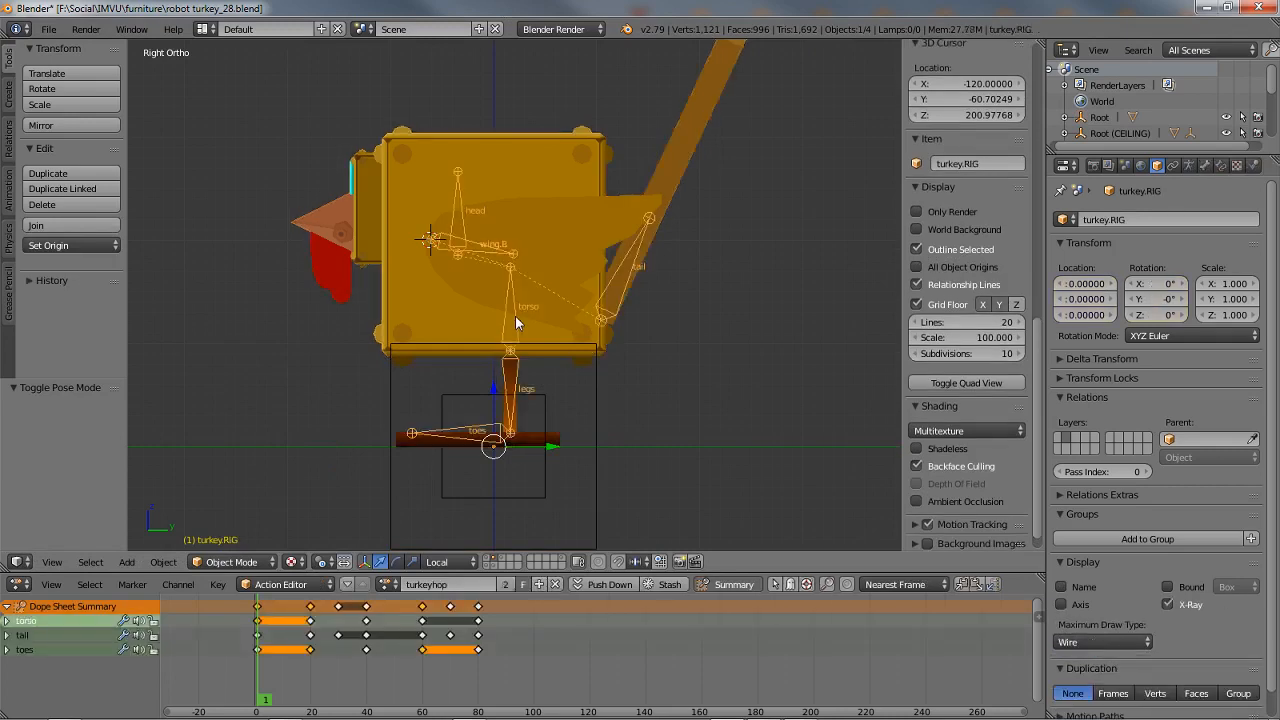
pyautogui.hotkey('ctrl', 'Tab')
pyautogui.hotkey('ctrl', 'Tab')
pyautogui.rightClick(597, 436)
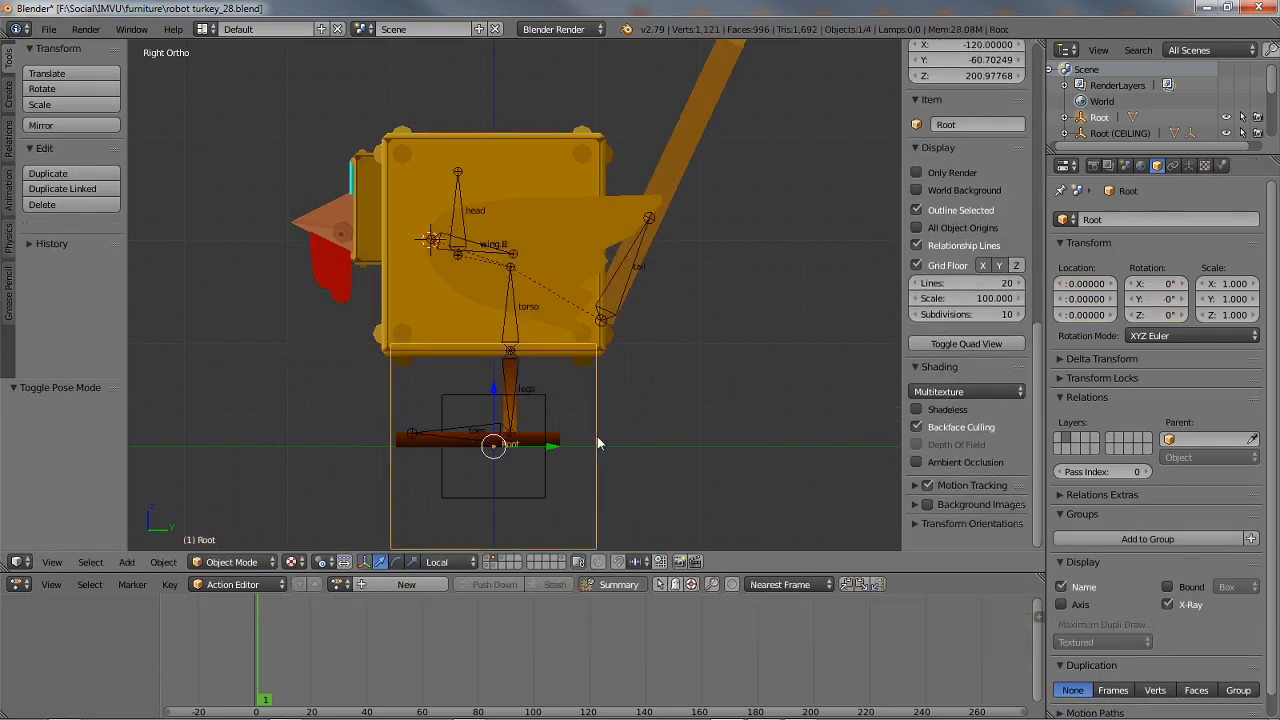
pyautogui.press('g')
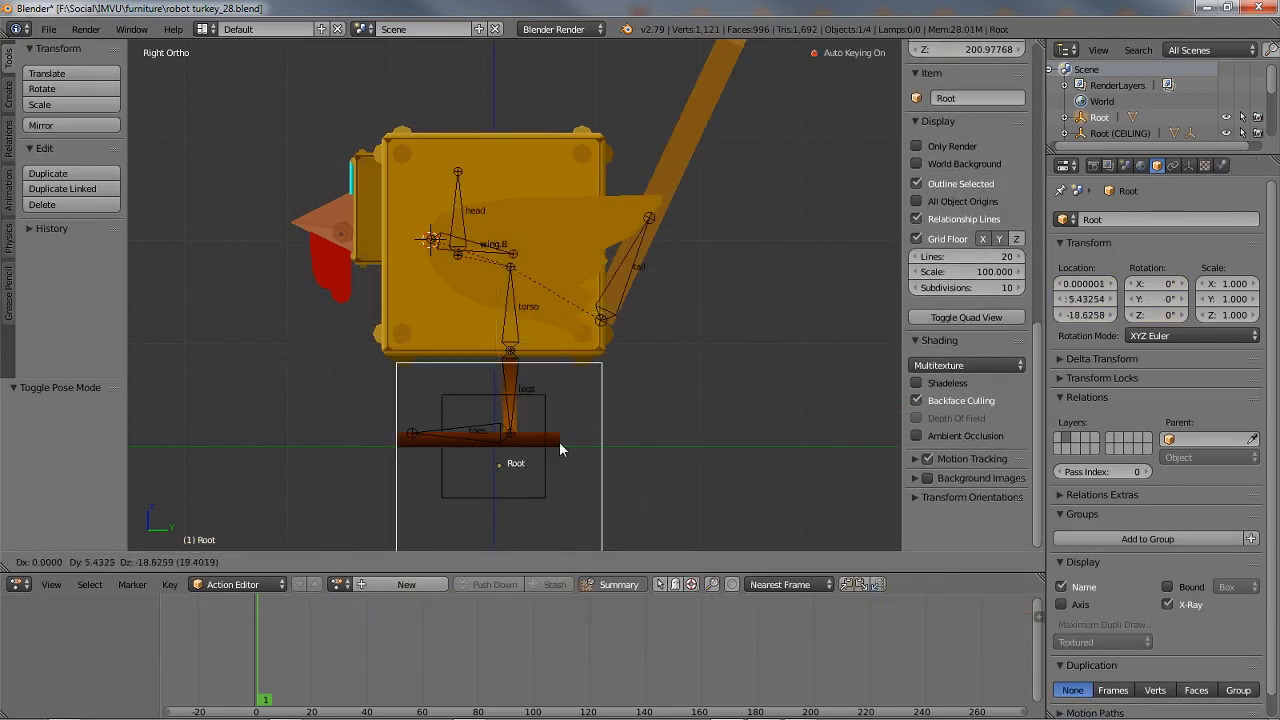
pyautogui.rightClick(559, 441)
# - Try to move the turkeyroot node independently of the turkey
pyautogui.rightClick(547, 473)
pyautogui.press('g')
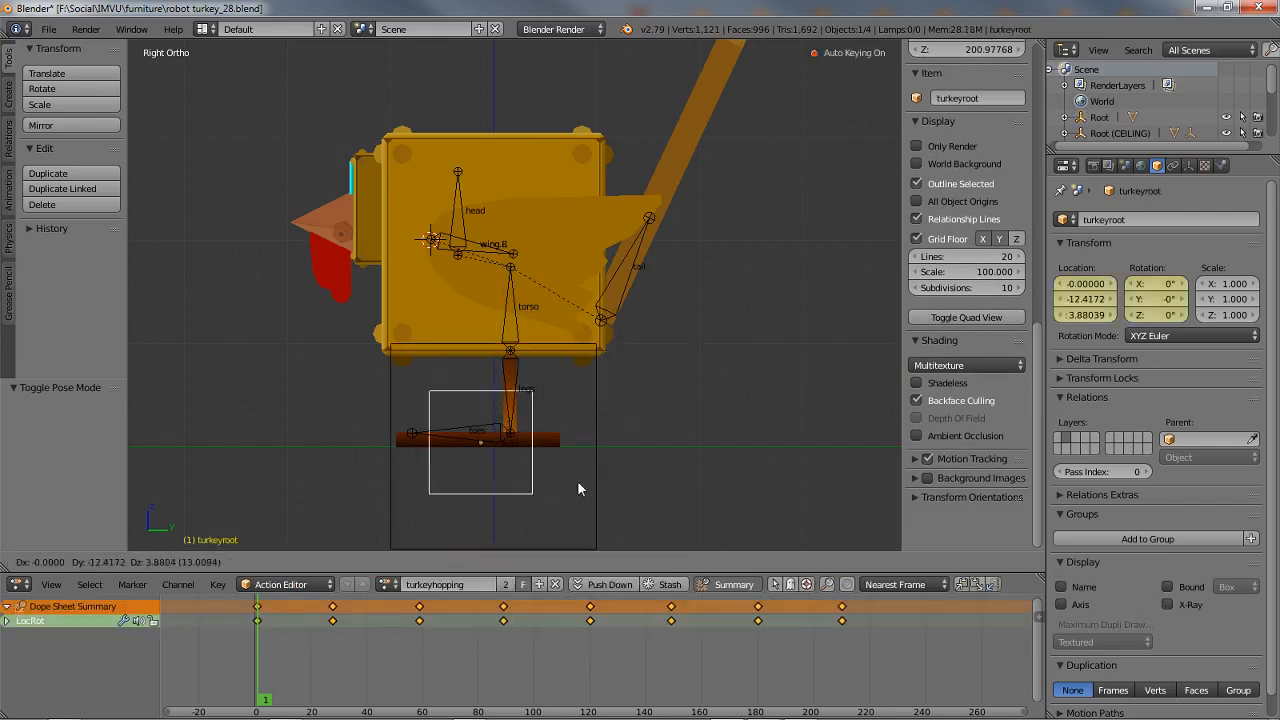
pyautogui.rightClick(548, 440)
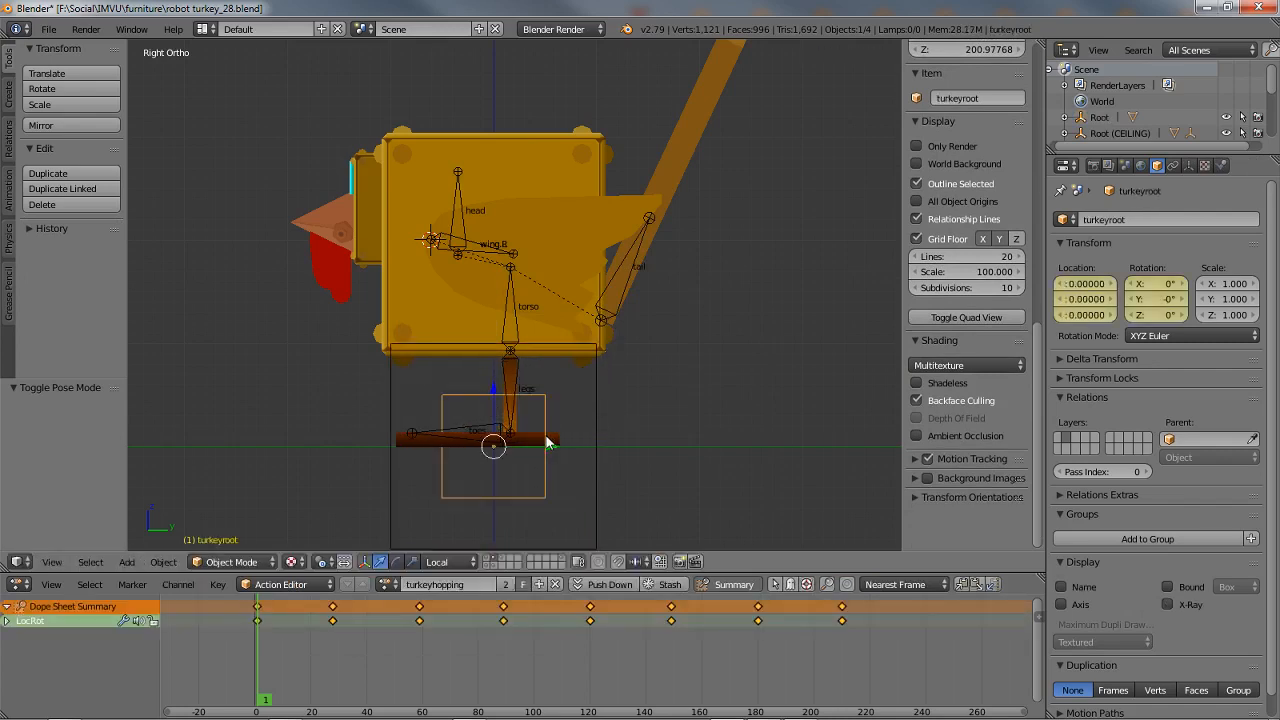
# - Try to move turkey.MESH and the turkey.RIG armature separately in Object Mode
pyautogui.rightClick(514, 324)
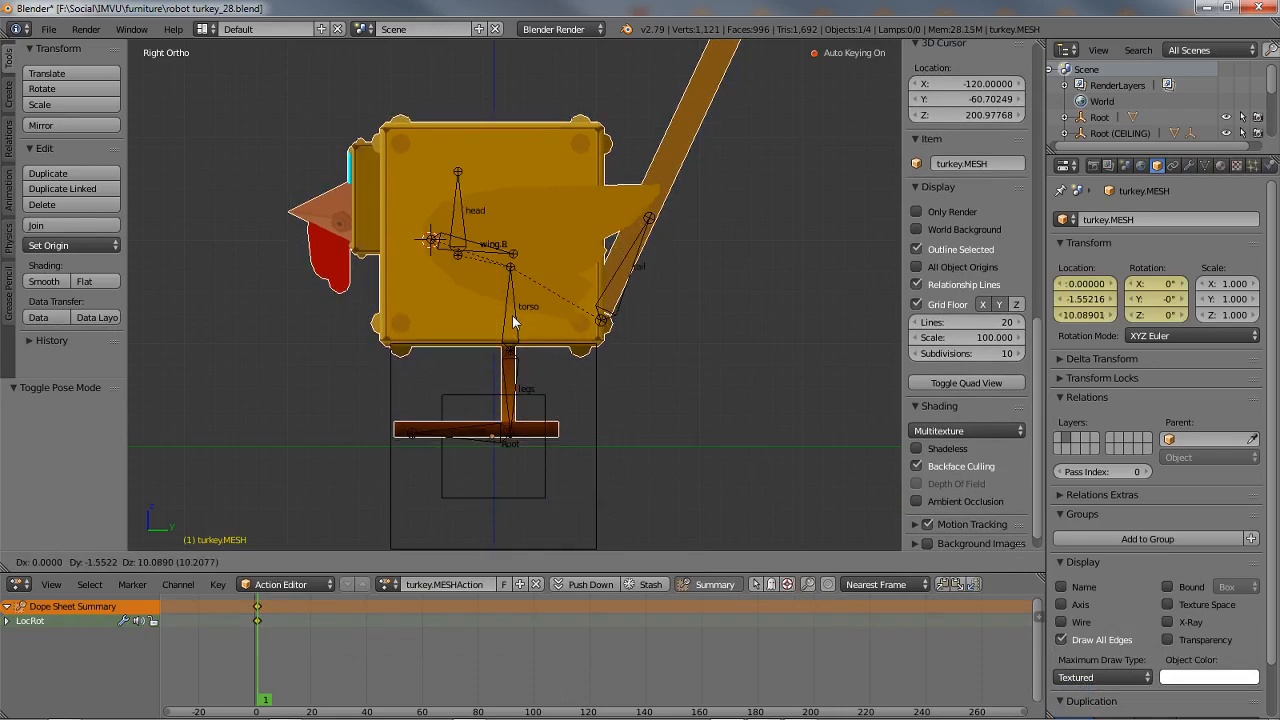
pyautogui.rightClick(515, 311)
pyautogui.press('g')
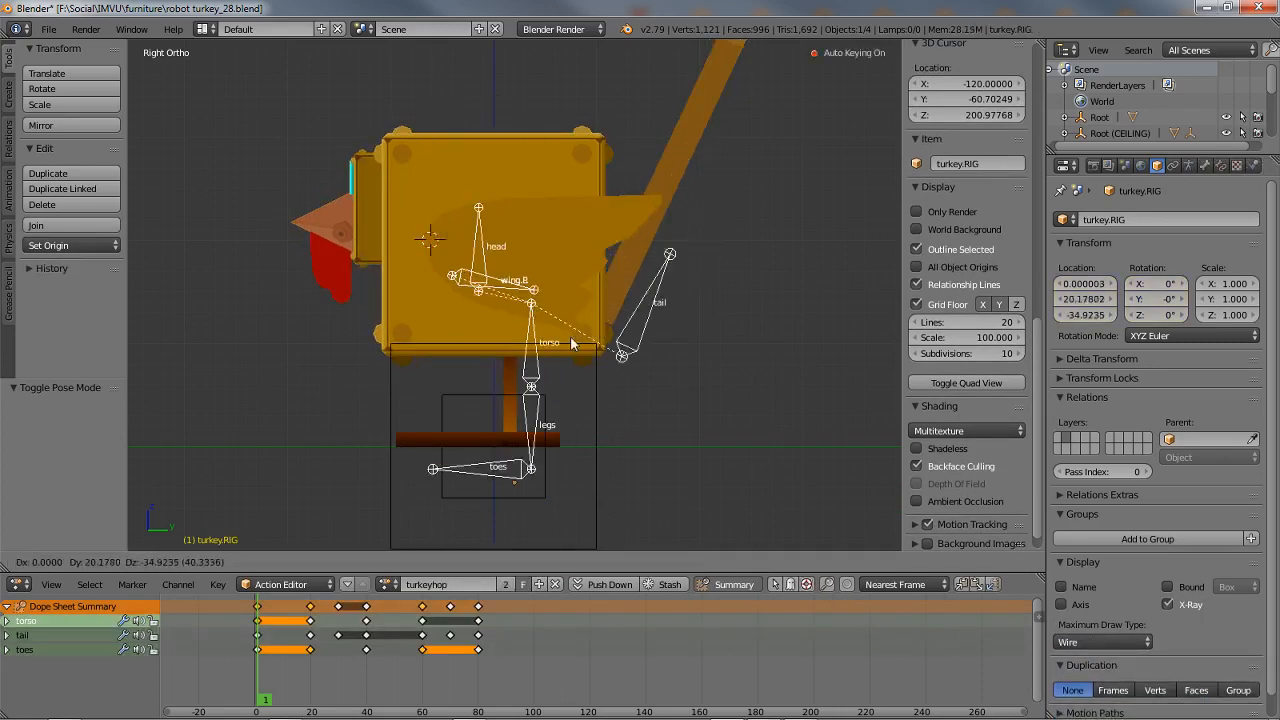
pyautogui.rightClick(498, 283)
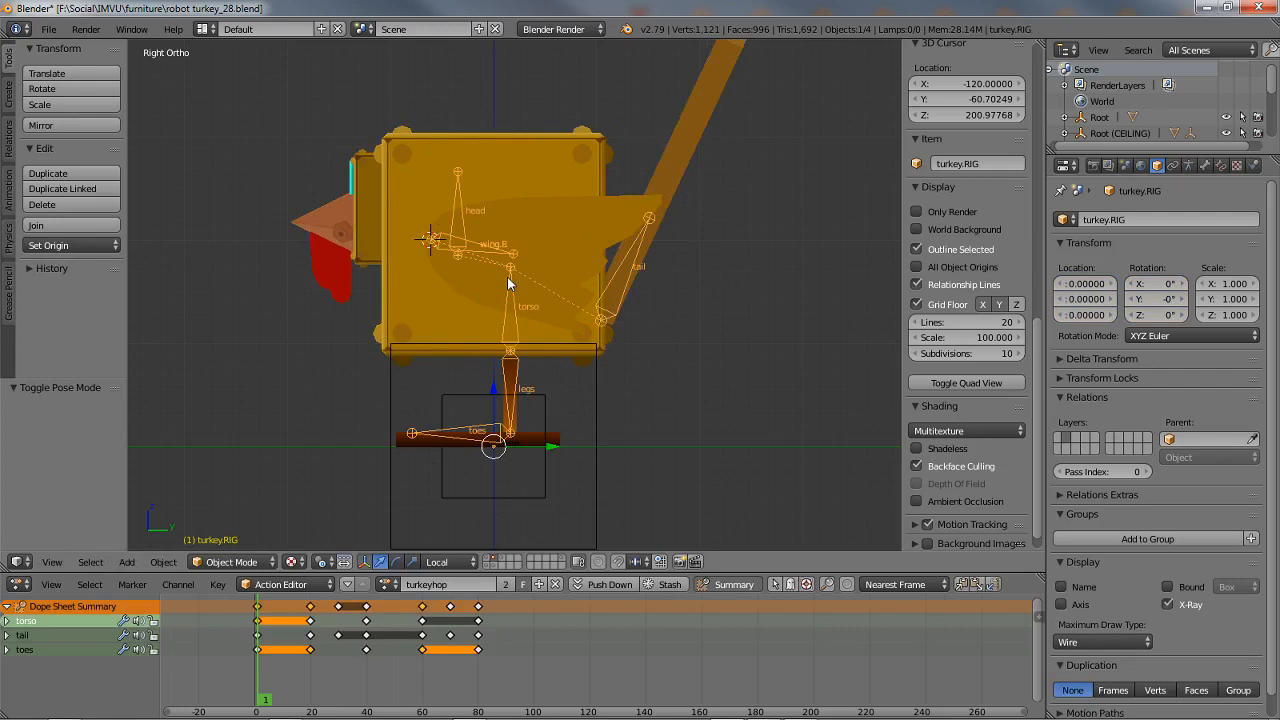
# - Inspect the Root and turkeyroot nodes, and scrub the start of turkeyroot's turkeyhopping action back to frame 1
pyautogui.rightClick(592, 462)
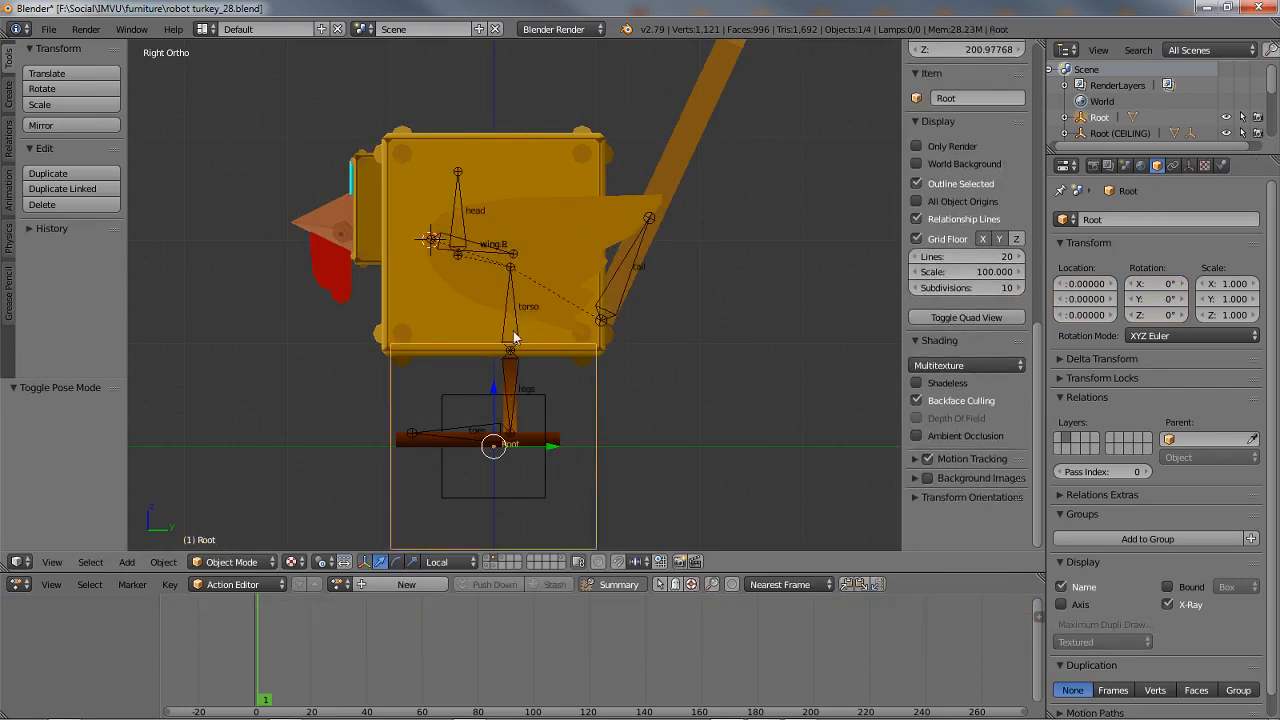
pyautogui.rightClick(502, 487)
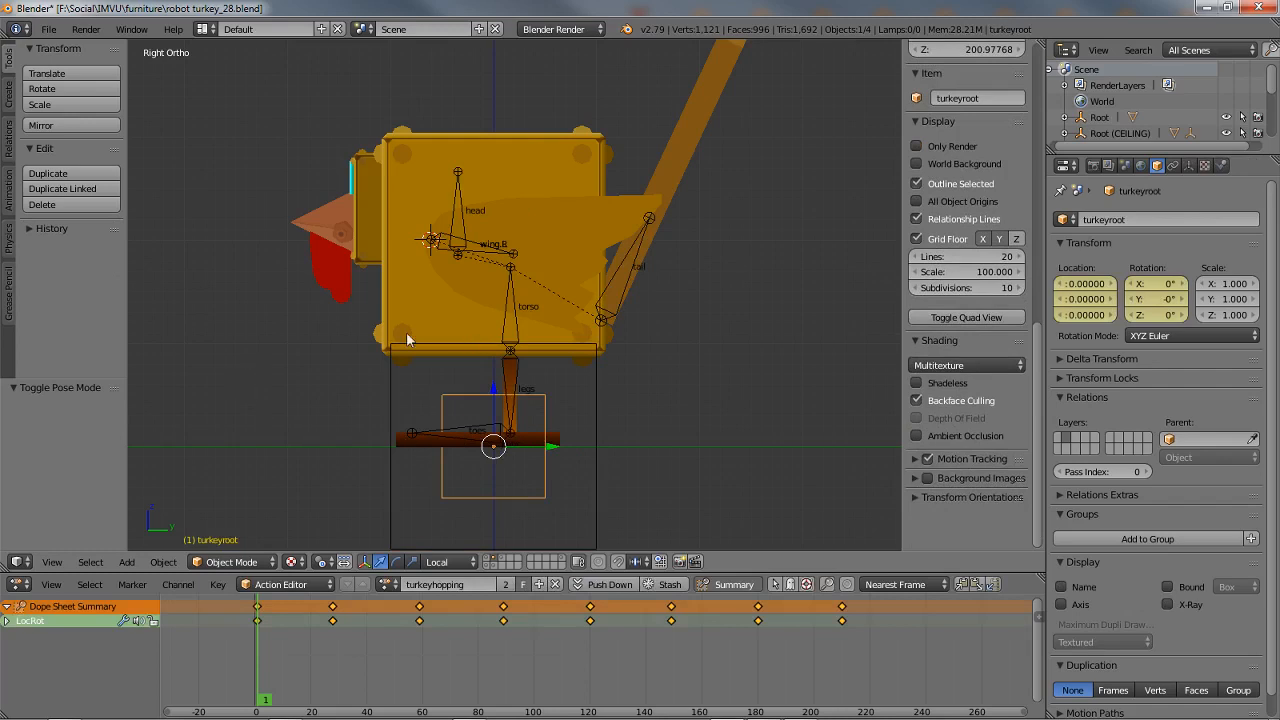
pyautogui.click(270, 700)
pyautogui.moveTo(295, 702); pyautogui.dragTo(257, 699)
# - Inspect turkey.MESH's action and turkey.RIG's turkeyhop action in turn, leaving turkey.RIG selected
pyautogui.rightClick(506, 309)
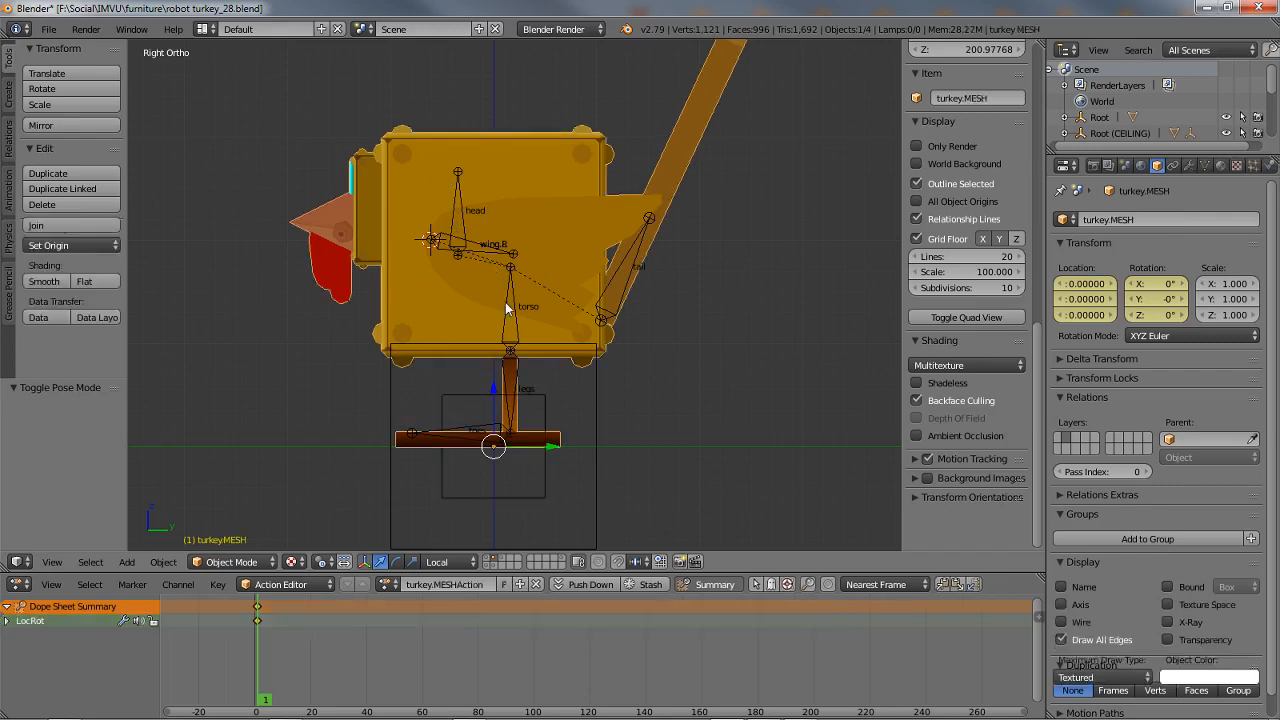
pyautogui.rightClick(510, 313)
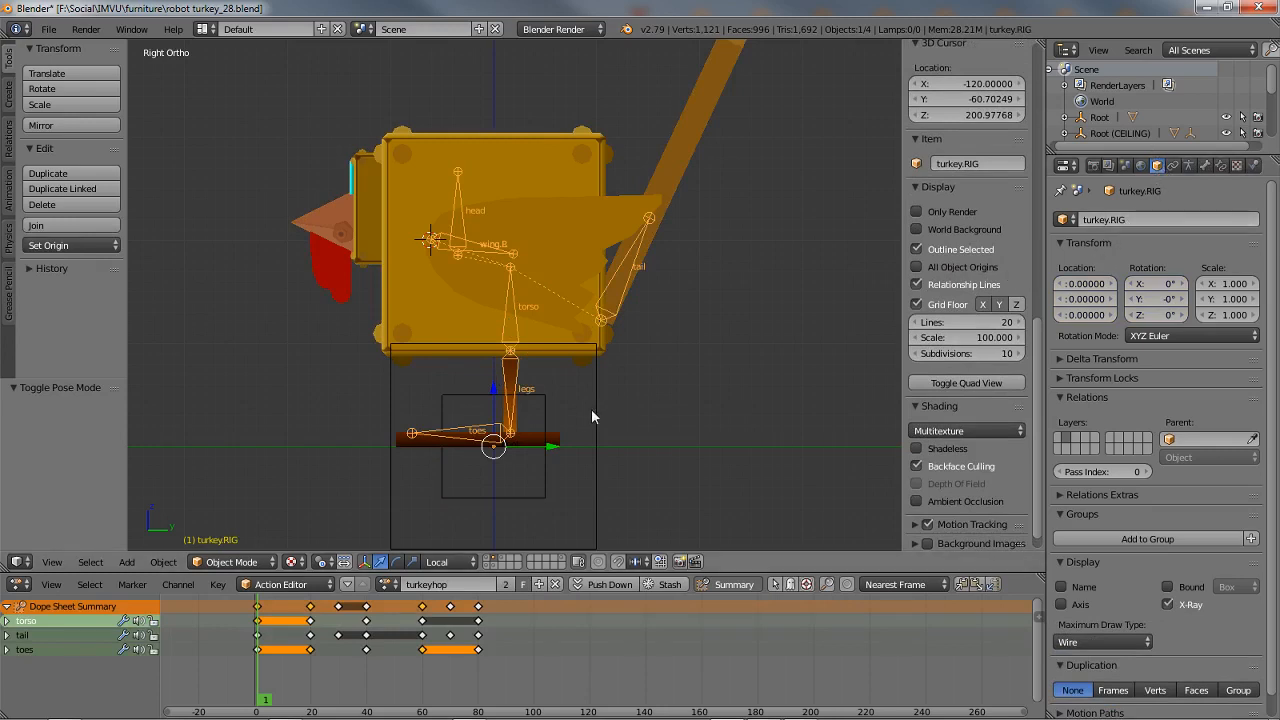
pyautogui.rightClick(566, 175)
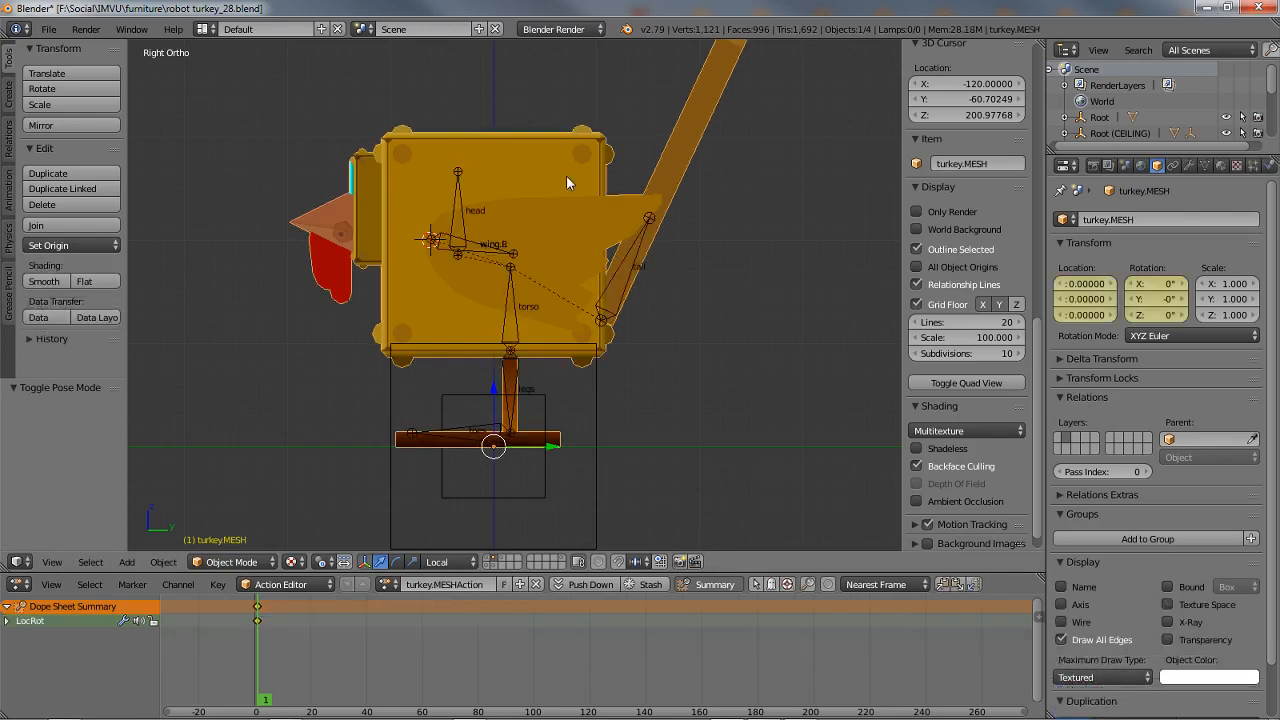
pyautogui.rightClick(517, 334)
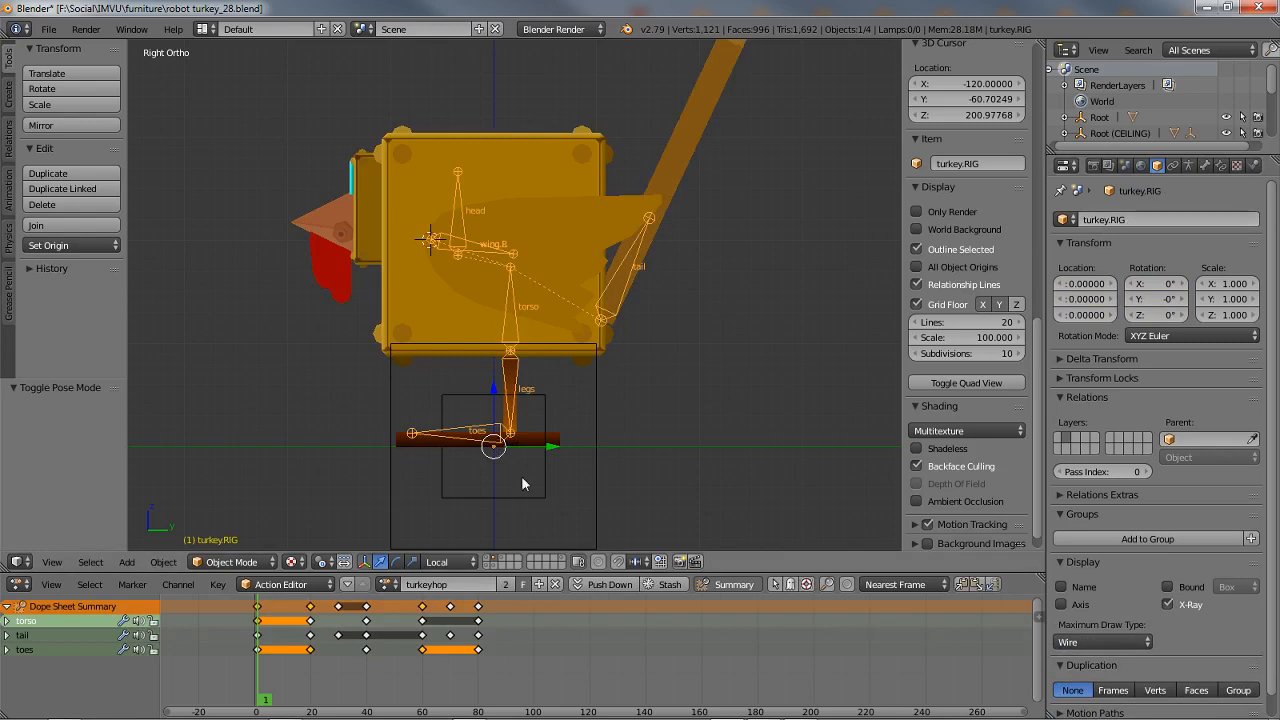
# - Inspect turkeyroot, Root, turkey.MESH and turkey.RIG in turn, and view turkey.RIG's torso and legs bones in Edit Mode
pyautogui.rightClick(543, 497)
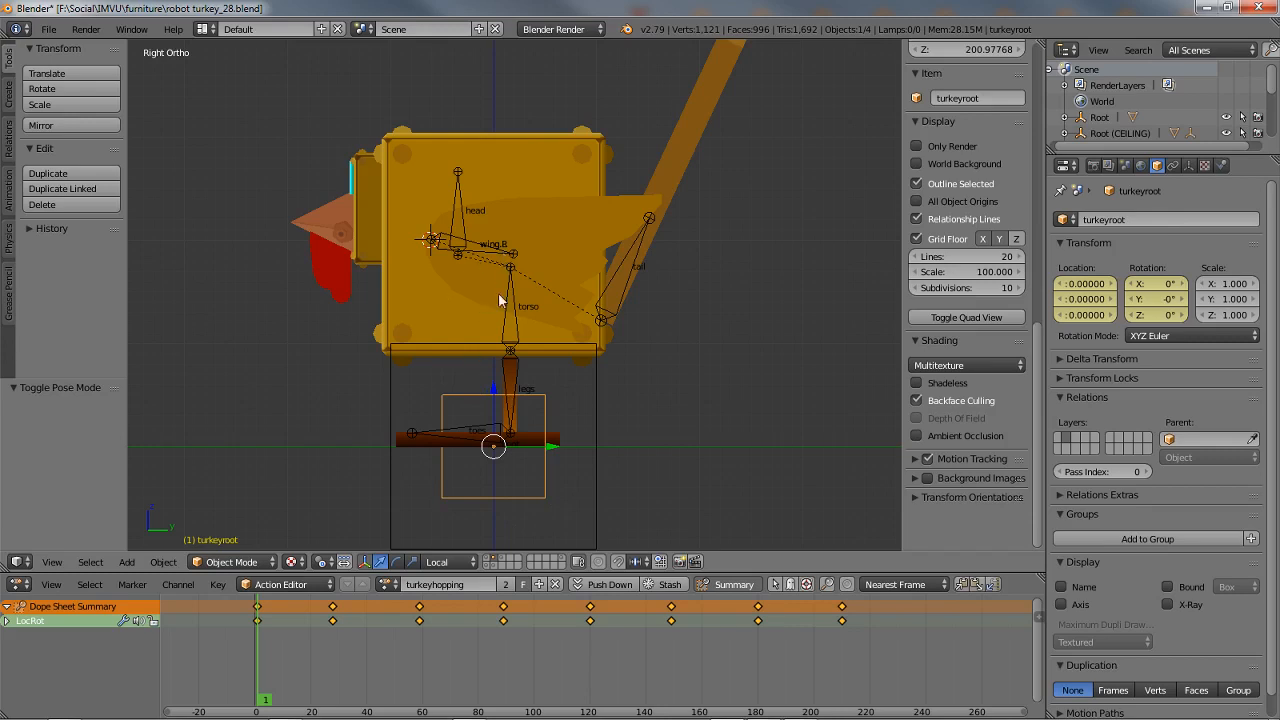
pyautogui.rightClick(599, 435)
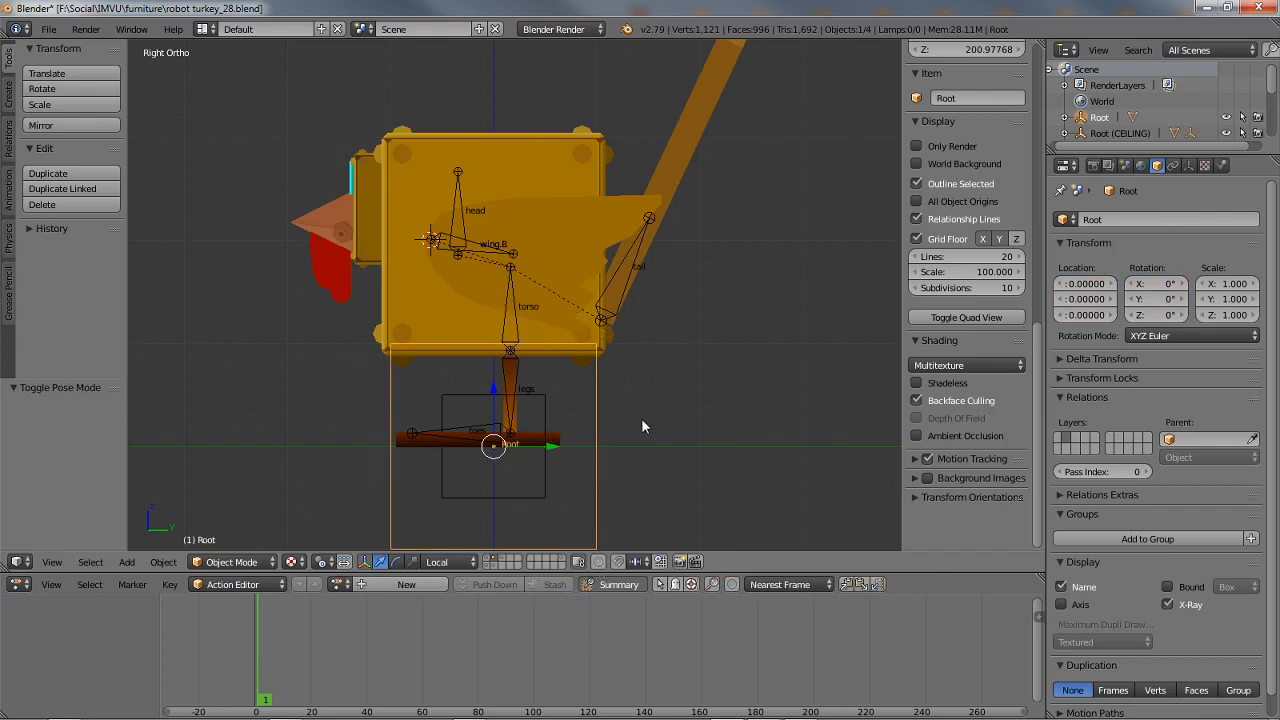
pyautogui.keyDown('shift'); pyautogui.moveTo(555, 450); pyautogui.dragTo(547, 425, button='middle'); pyautogui.keyUp('shift')
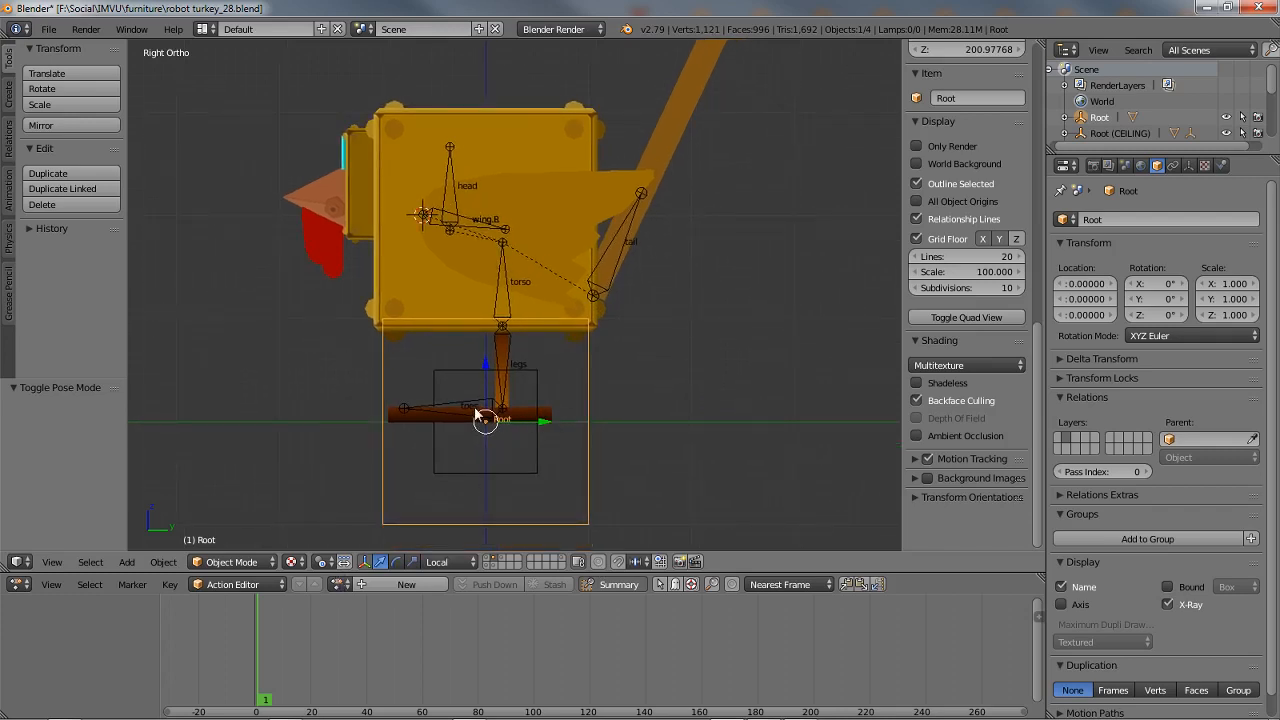
pyautogui.rightClick(503, 307)
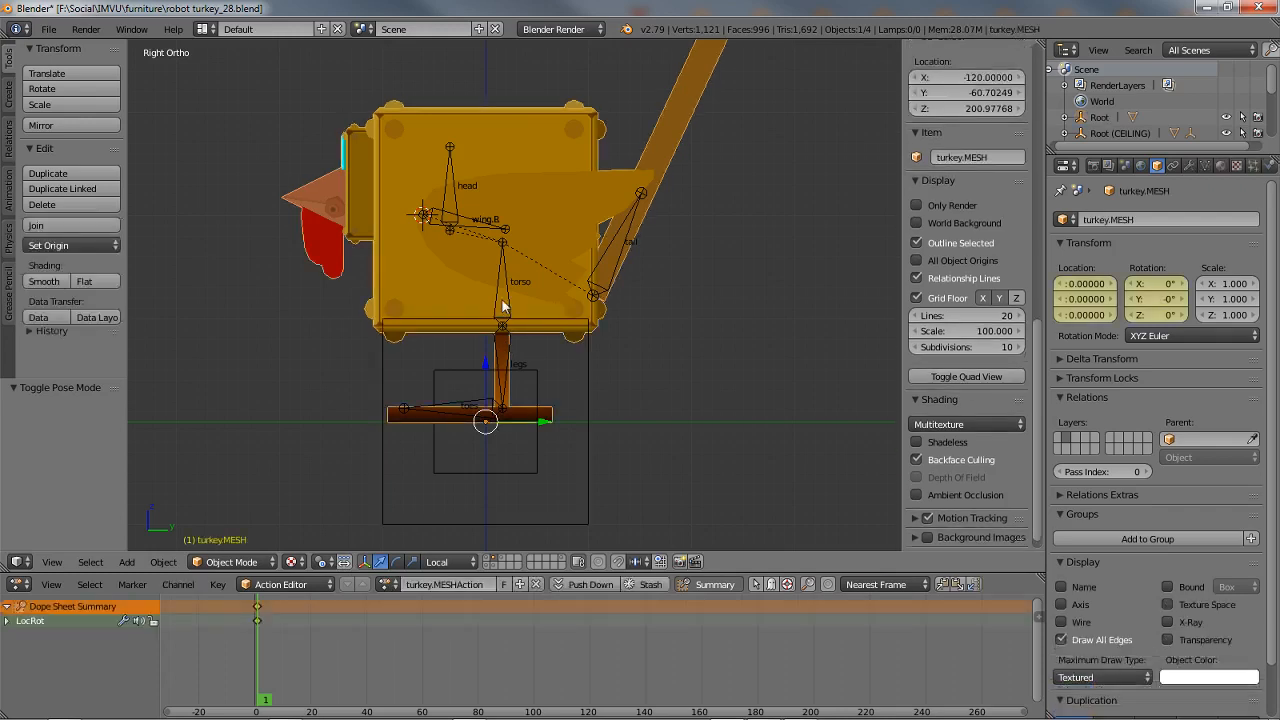
pyautogui.rightClick(497, 290)
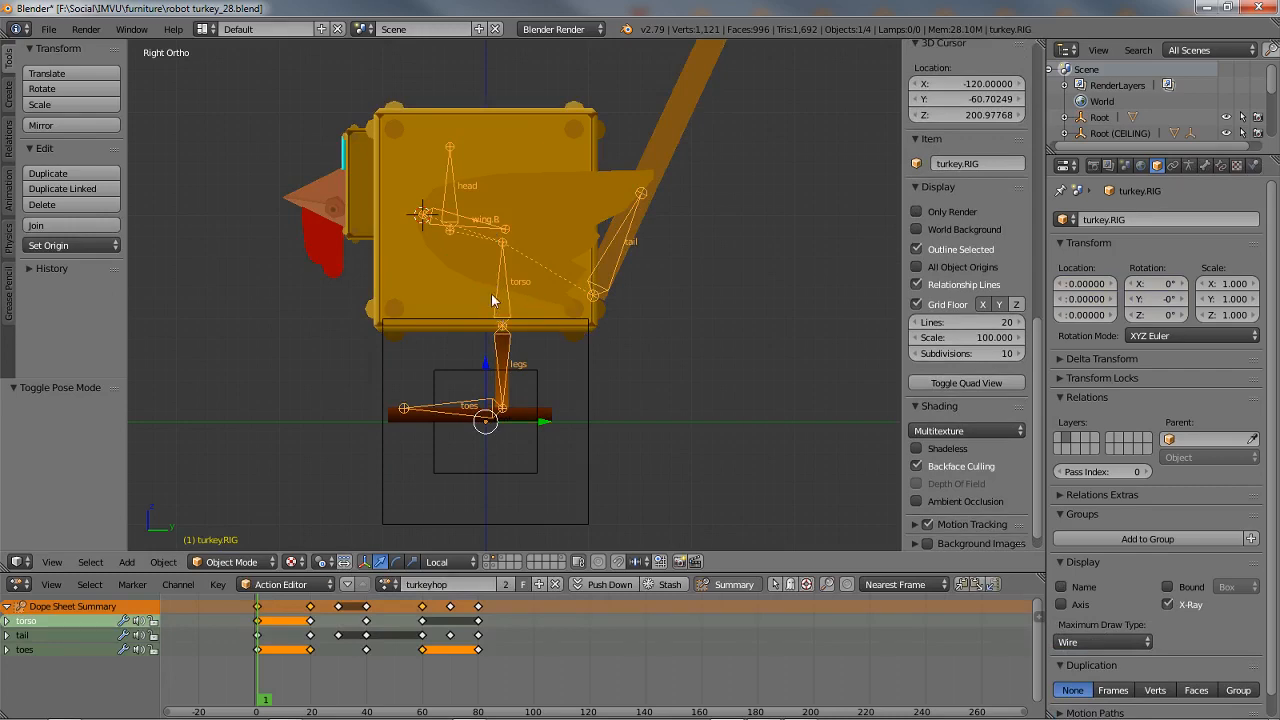
pyautogui.press('Tab')
pyautogui.scroll(4, 505, 368)
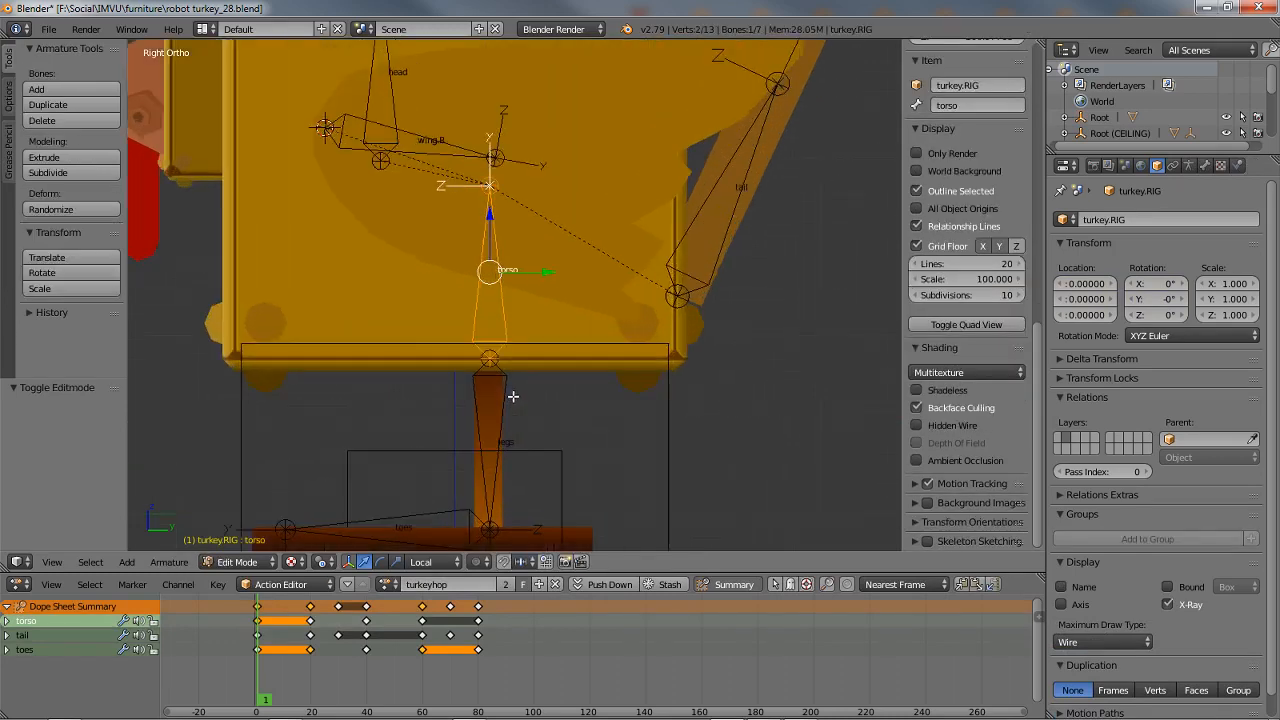
pyautogui.scroll(-2, 512, 396)
pyautogui.press('Tab')
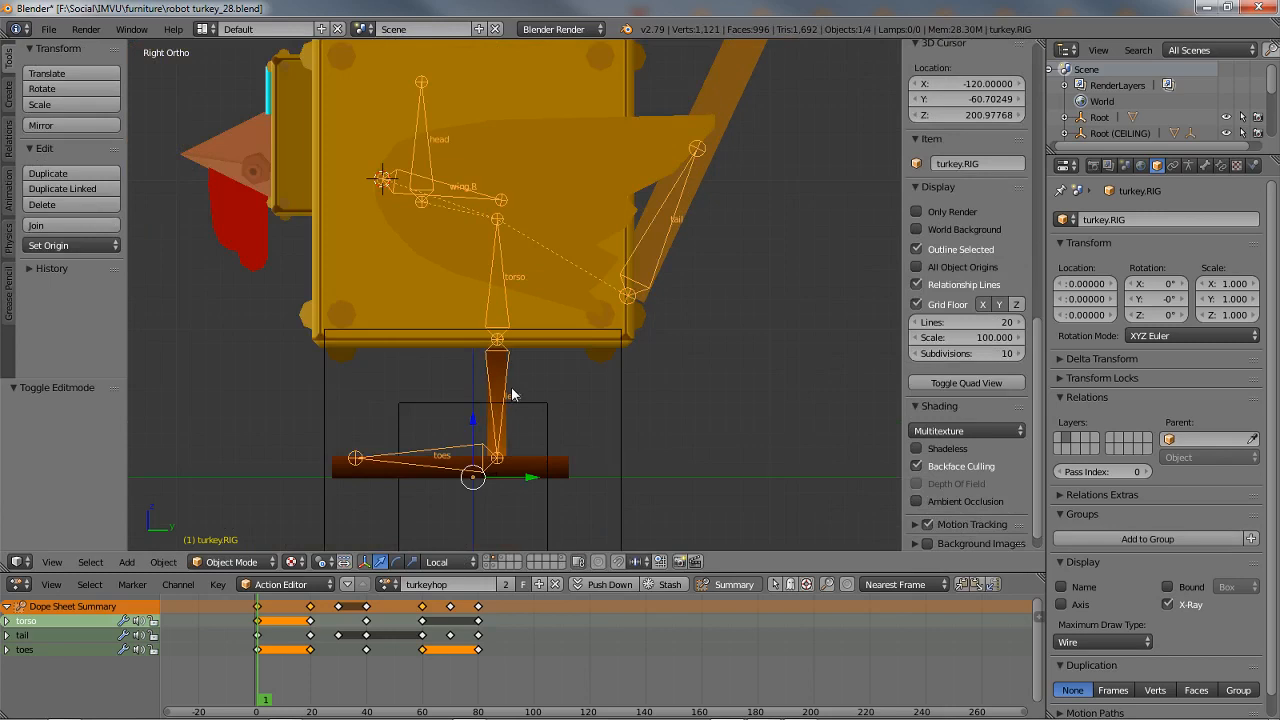
# - Hide every object except the turkey.RIG armature and open the armature in Edit Mode around the torso bone
pyautogui.hotkey('ctrl', 'i')
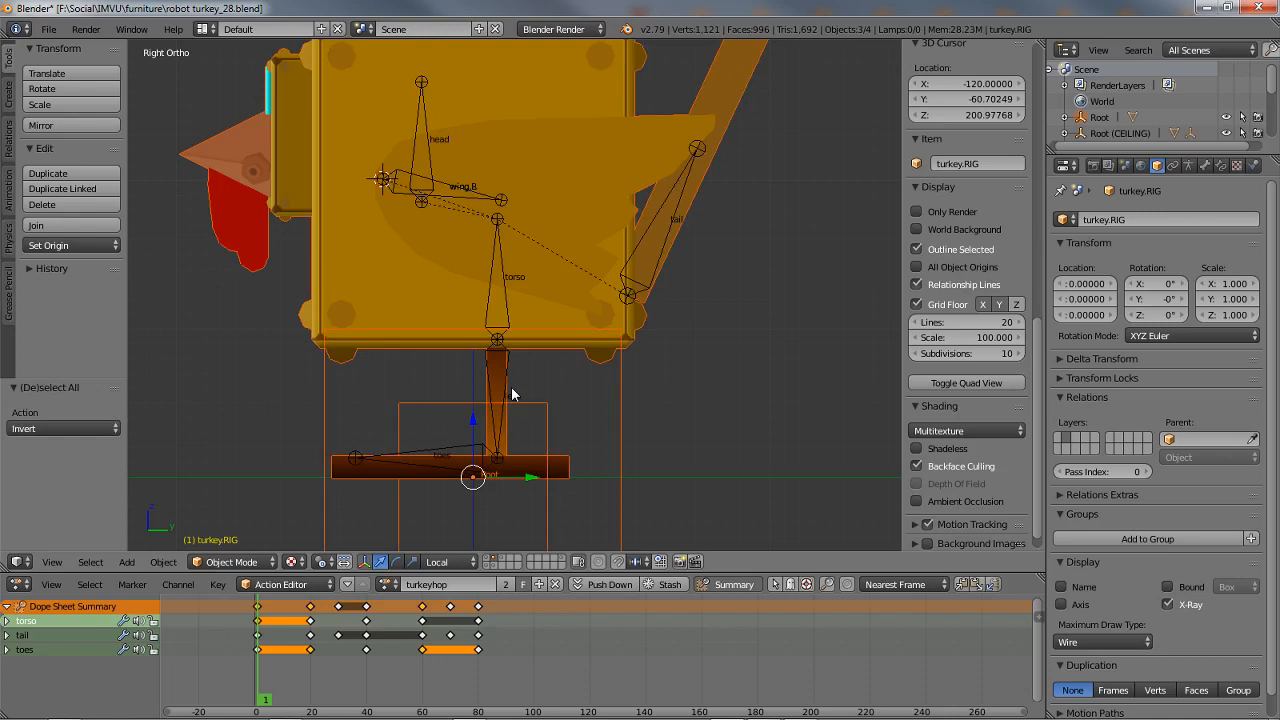
pyautogui.rightClick(494, 284)
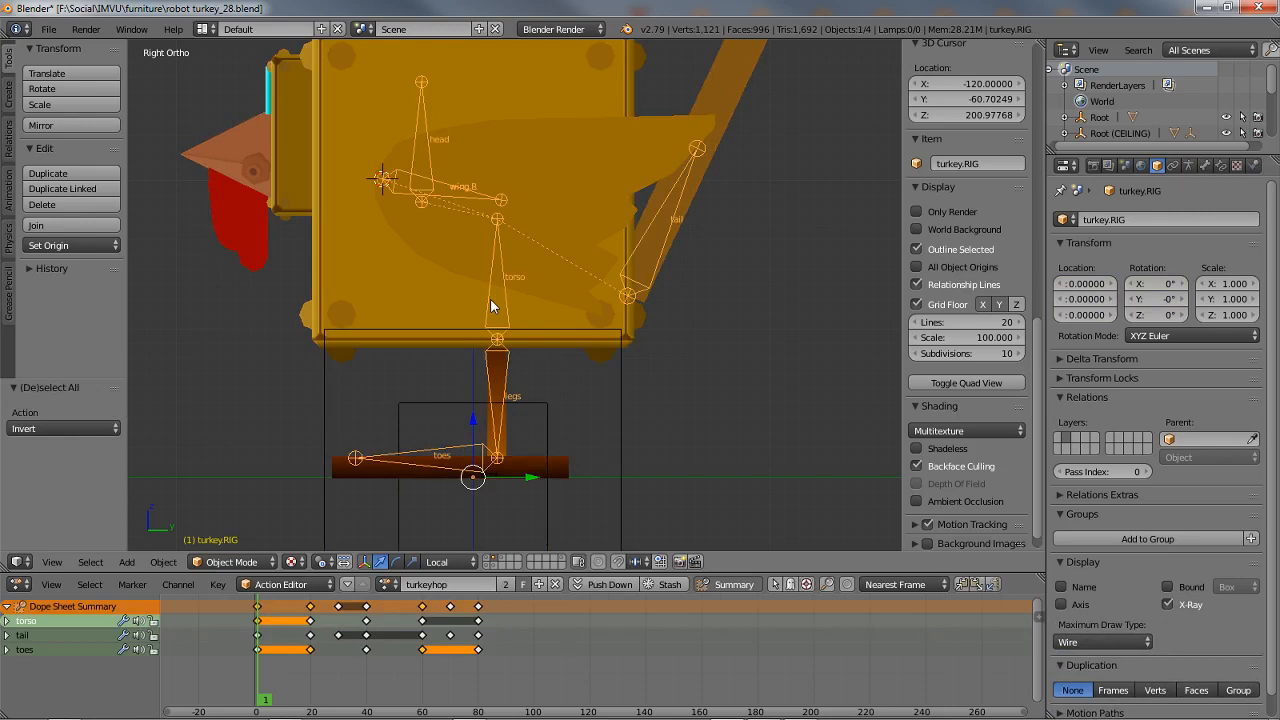
pyautogui.hotkey('ctrl', 'i')
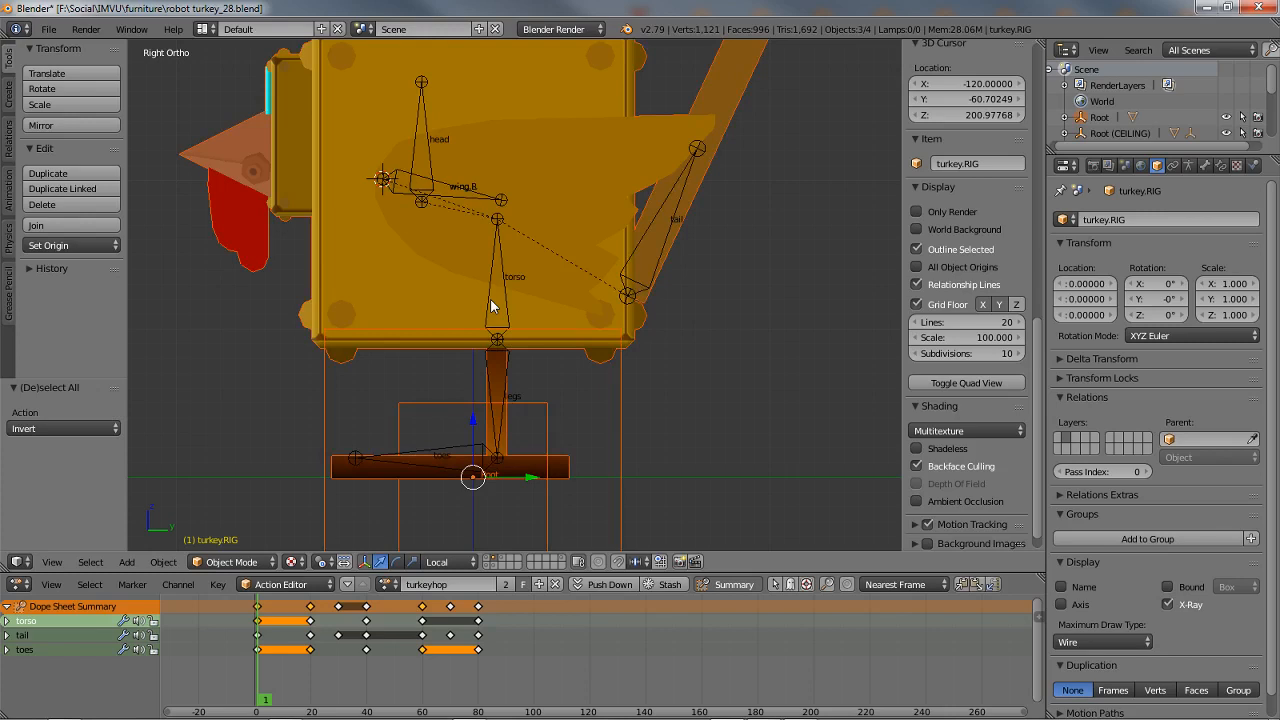
pyautogui.press('h')
pyautogui.rightClick(491, 302)
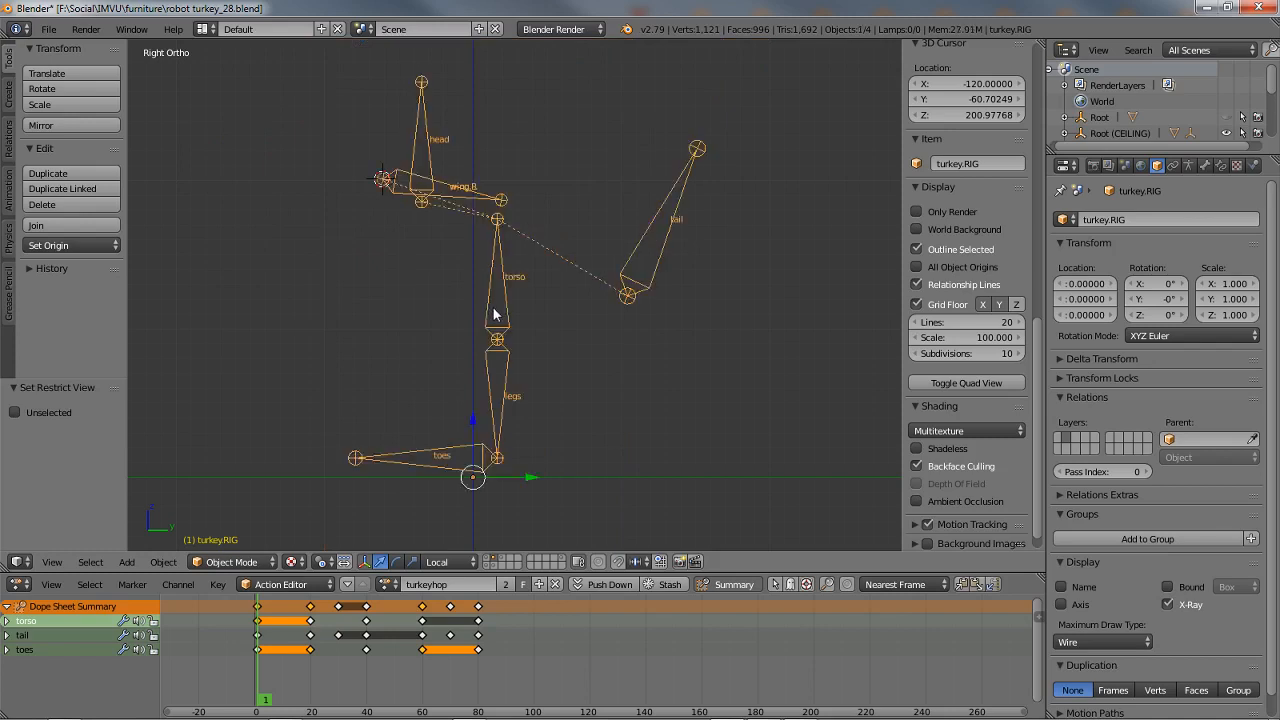
pyautogui.press('Tab')
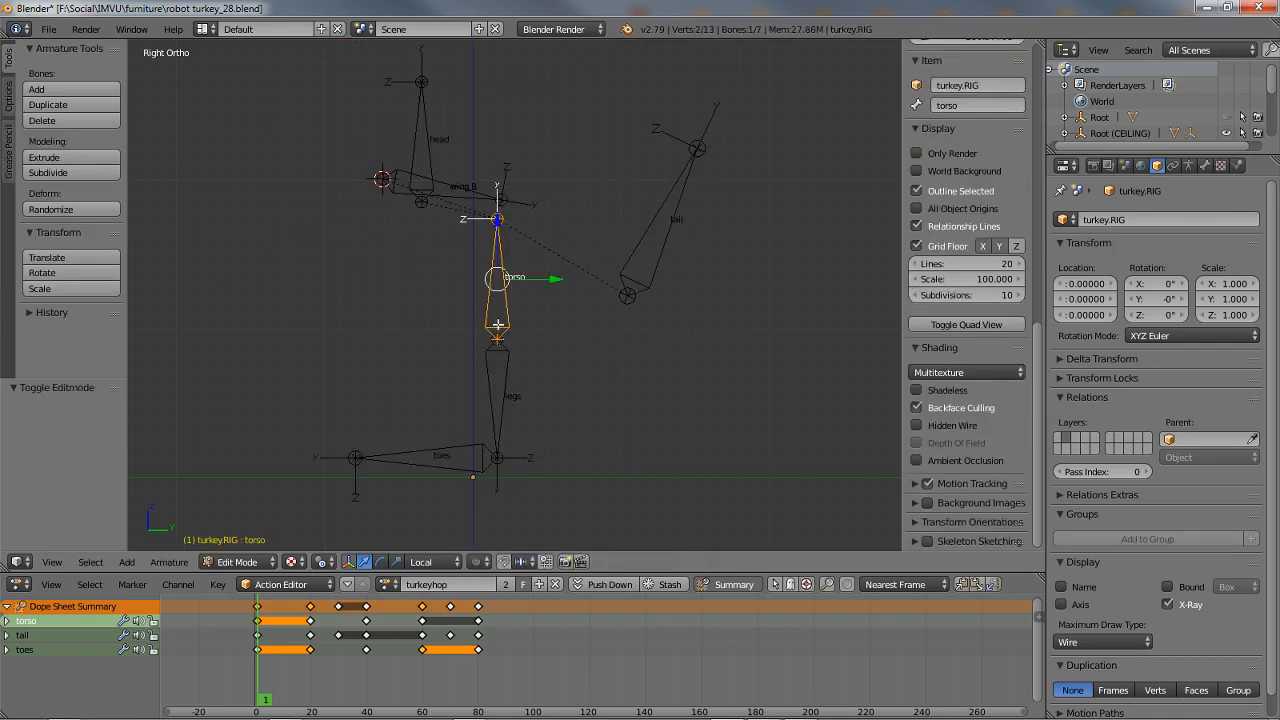
pyautogui.scroll(4, 527, 413)
pyautogui.scroll(-1, 513, 436)
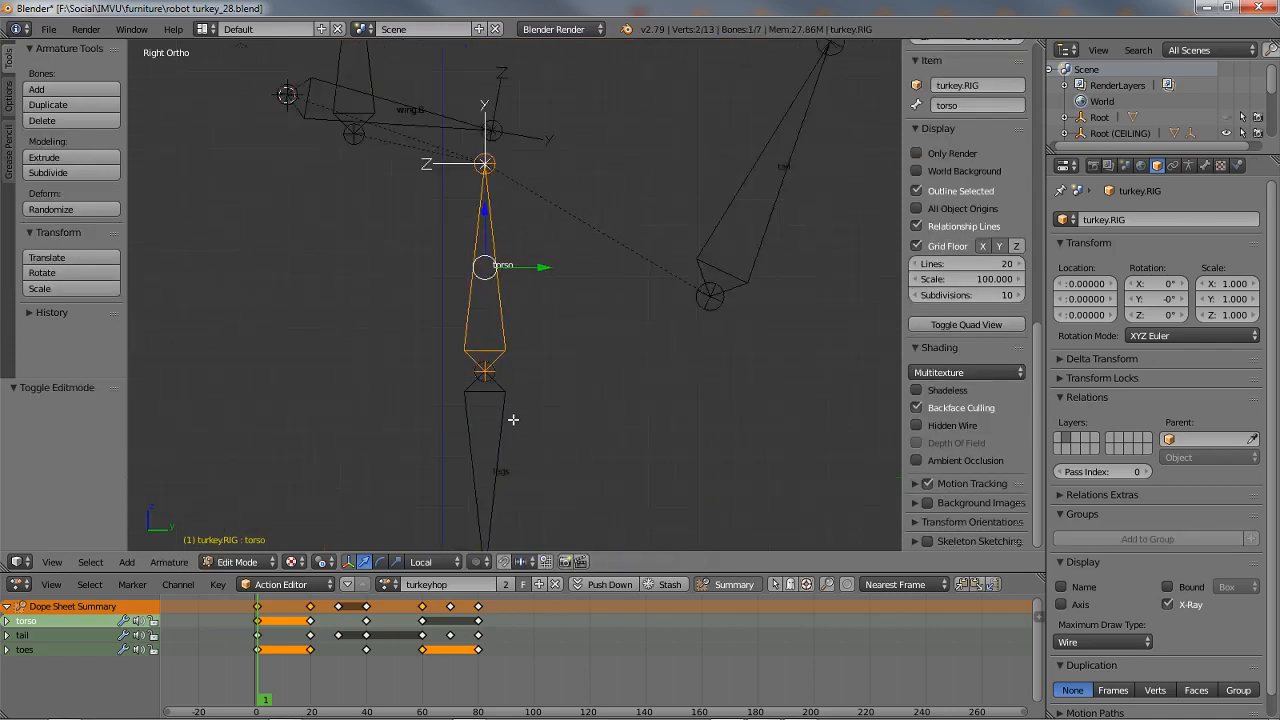
# - Change the interface theme to the Blender 2 4 Live preset and close the user preferences
pyautogui.click(49, 29)
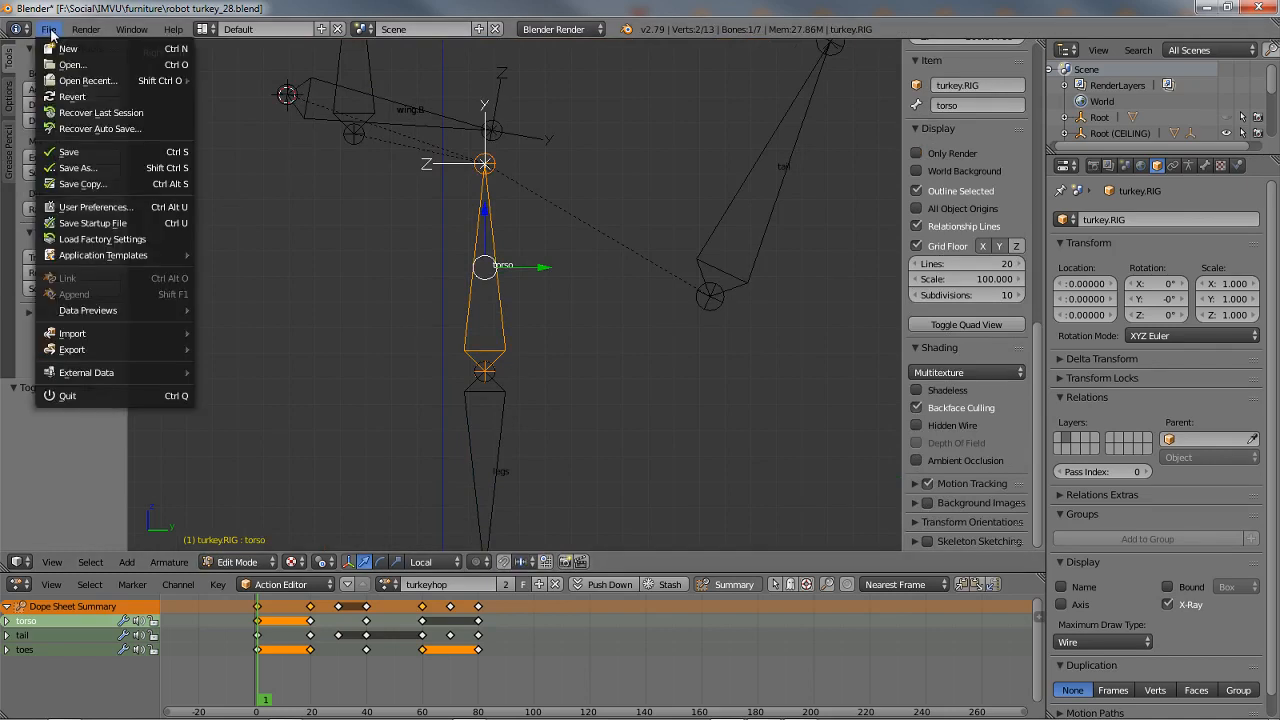
pyautogui.click(108, 210)
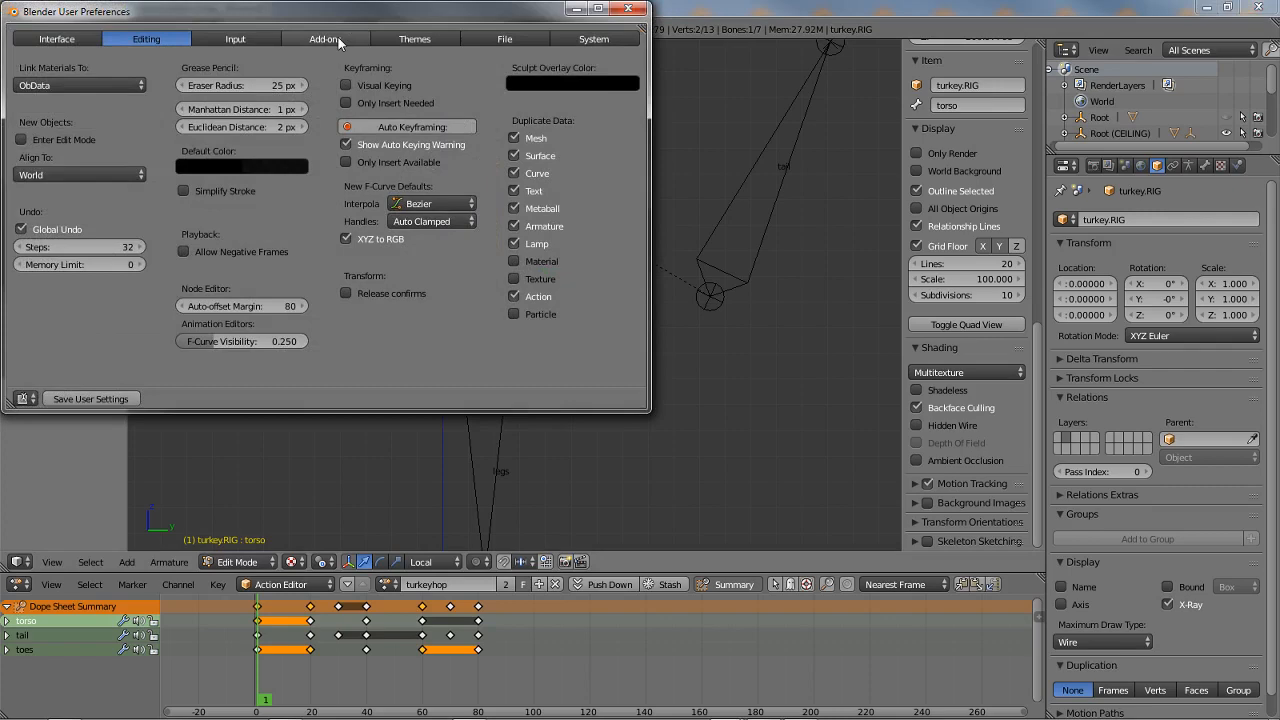
pyautogui.click(410, 40)
pyautogui.click(72, 86)
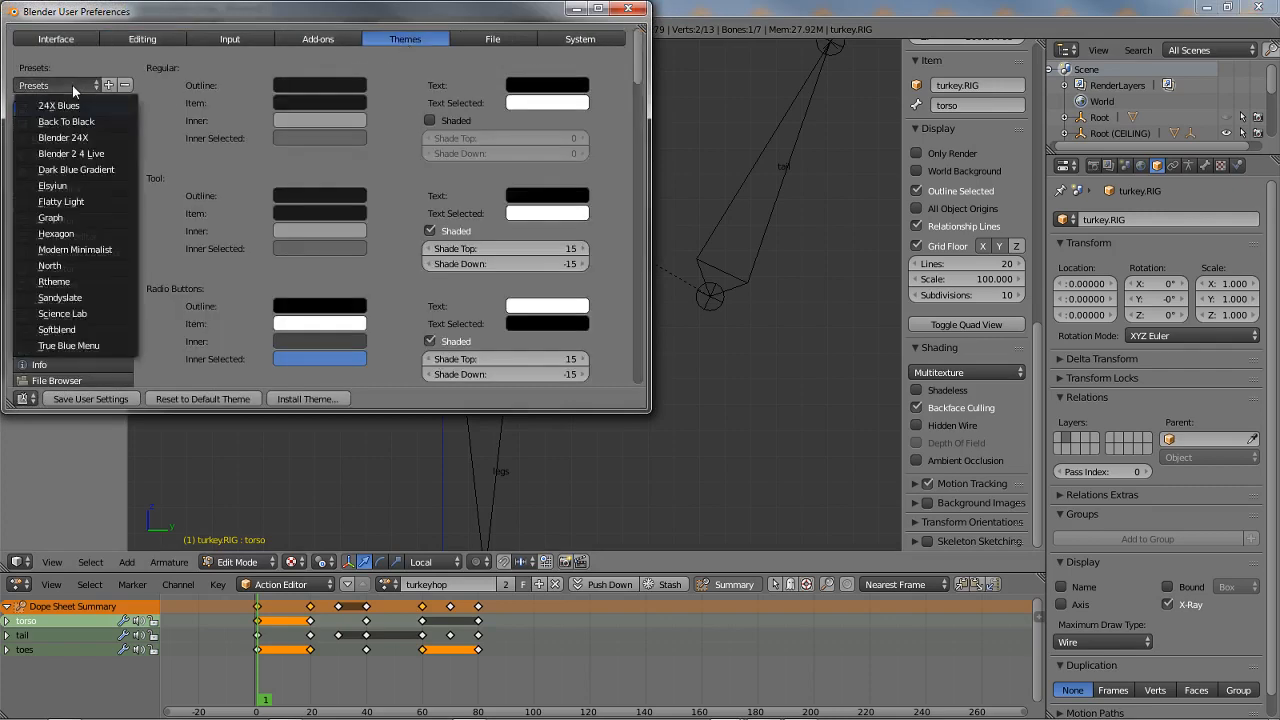
pyautogui.click(100, 155)
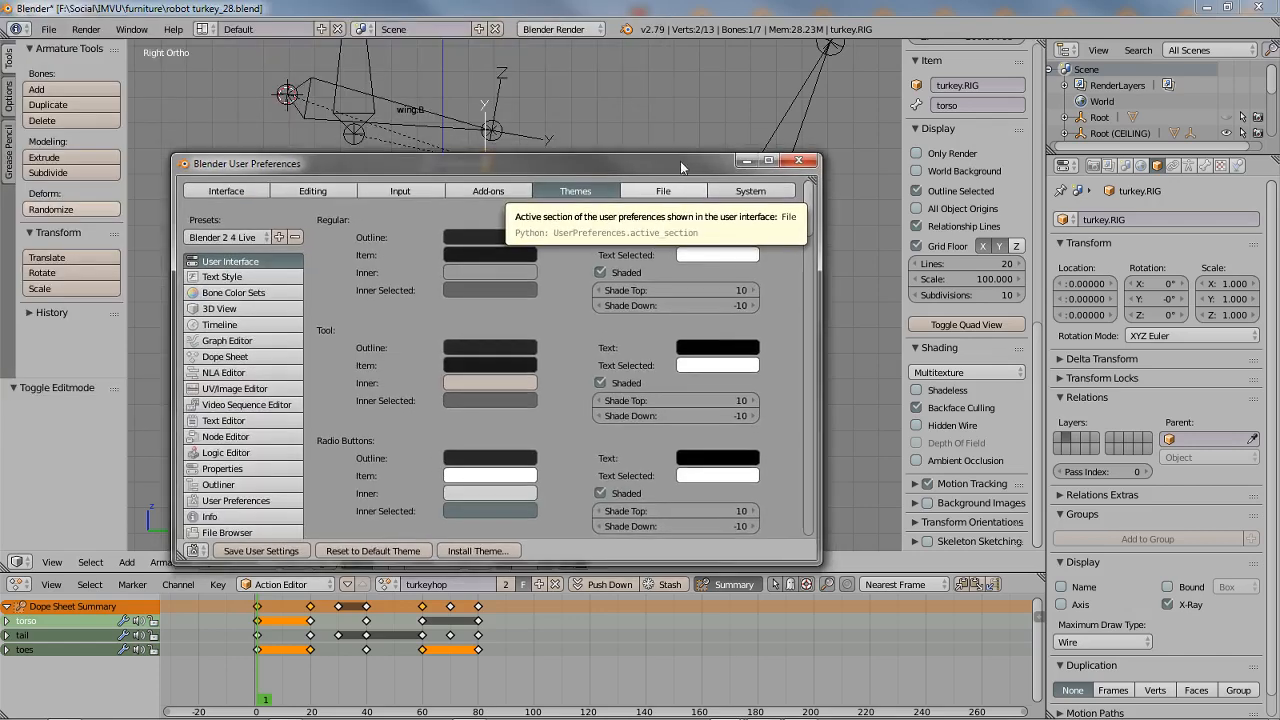
pyautogui.click(800, 158)
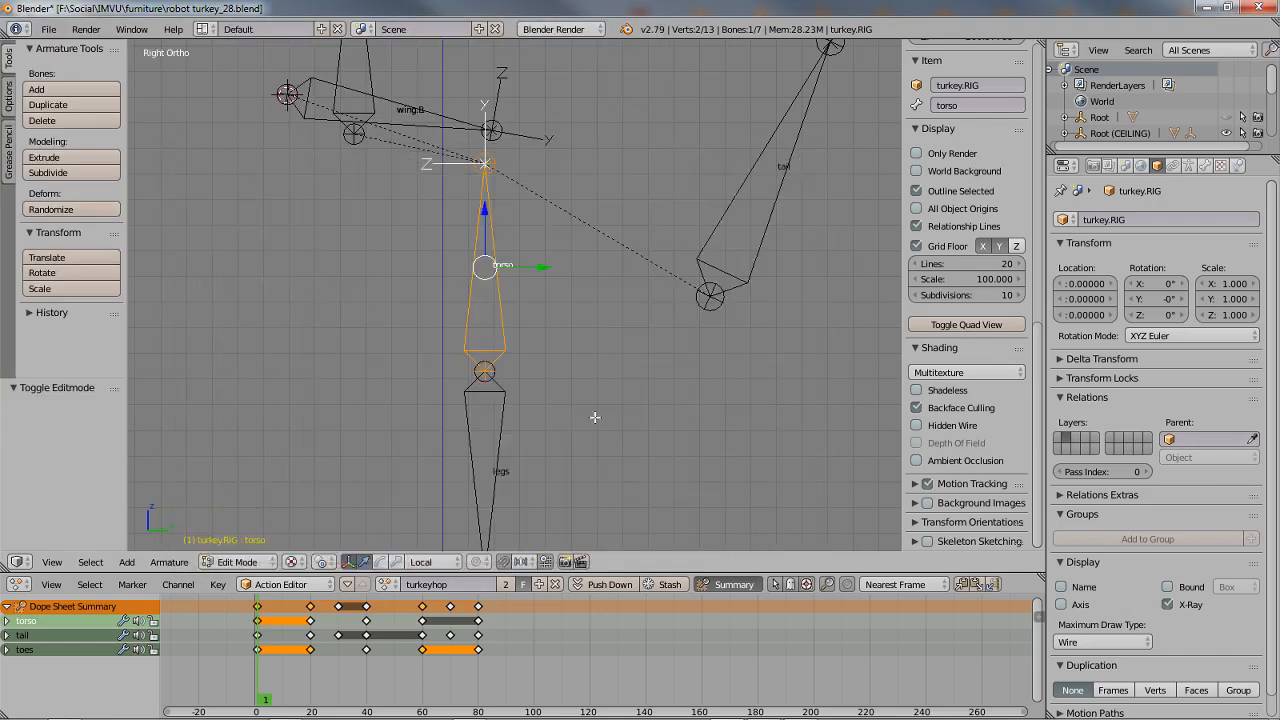
# - Examine the dashed link from the tail bone's base to the torso's tip, and try moving the tail bone
pyautogui.rightClick(710, 293)
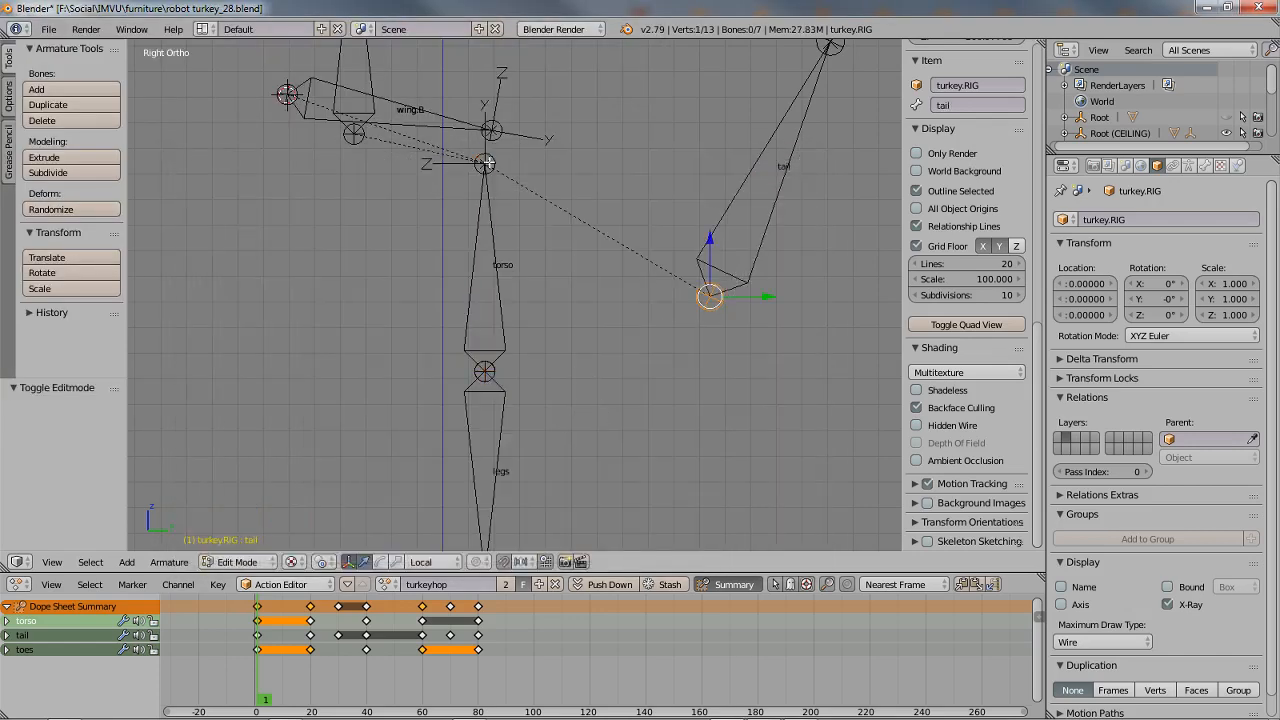
pyautogui.keyDown('shift'); pyautogui.rightClick(486, 162); pyautogui.keyUp('shift')
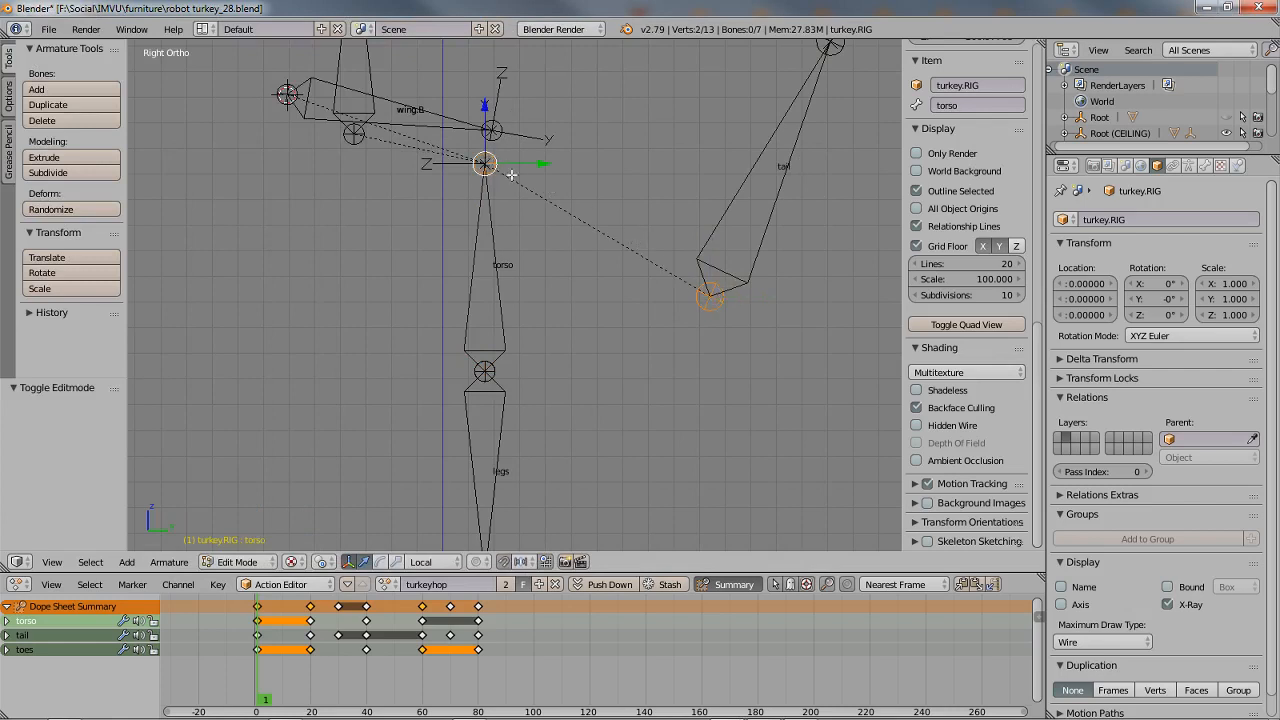
pyautogui.rightClick(727, 240)
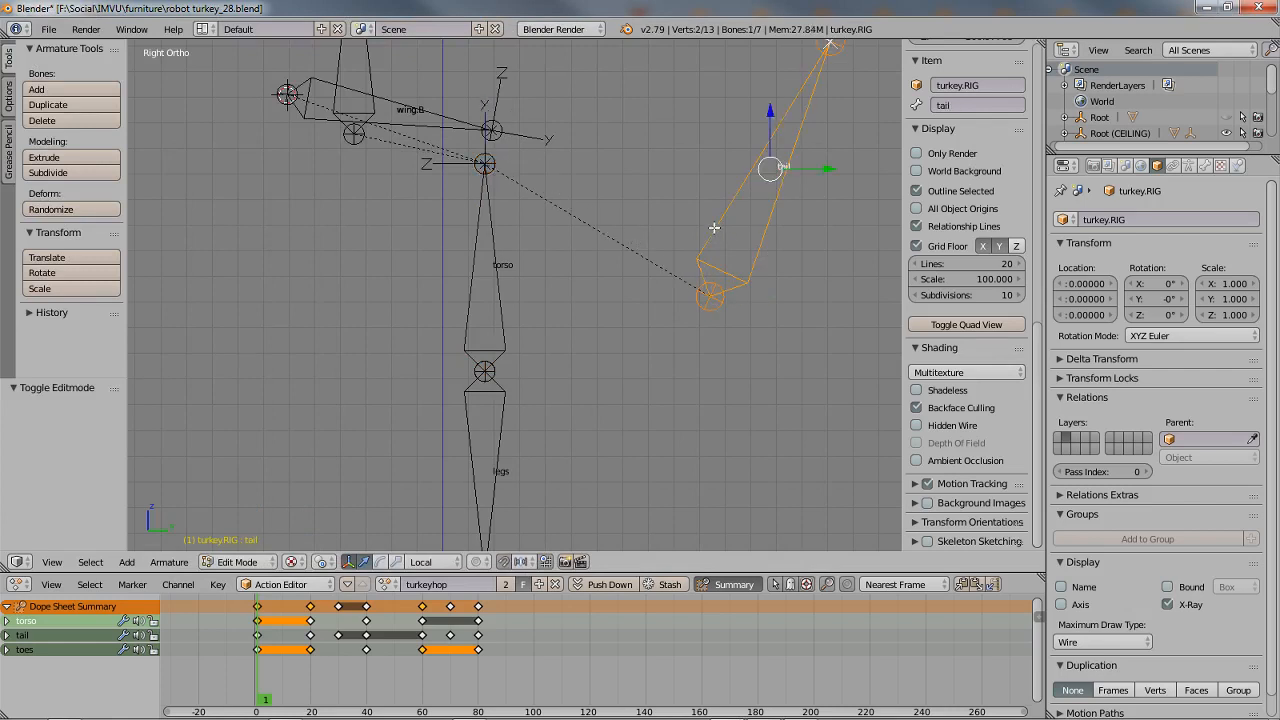
pyautogui.press('g')
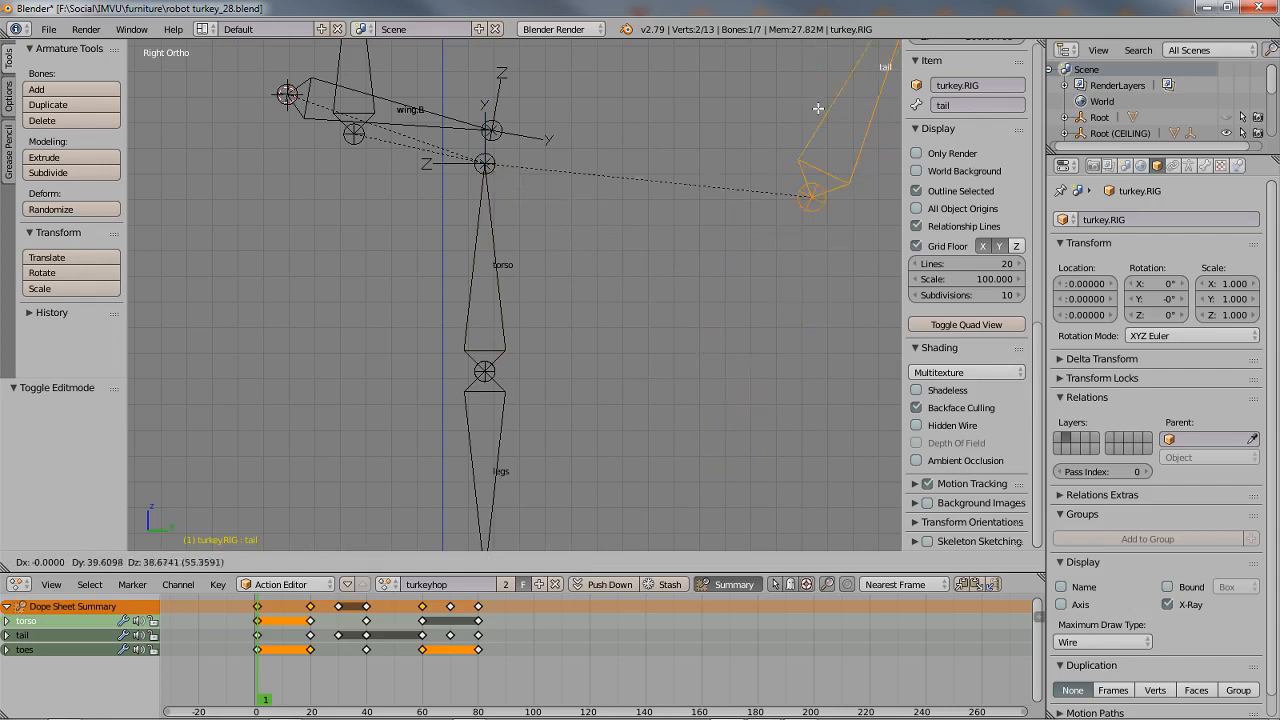
pyautogui.click(722, 231)
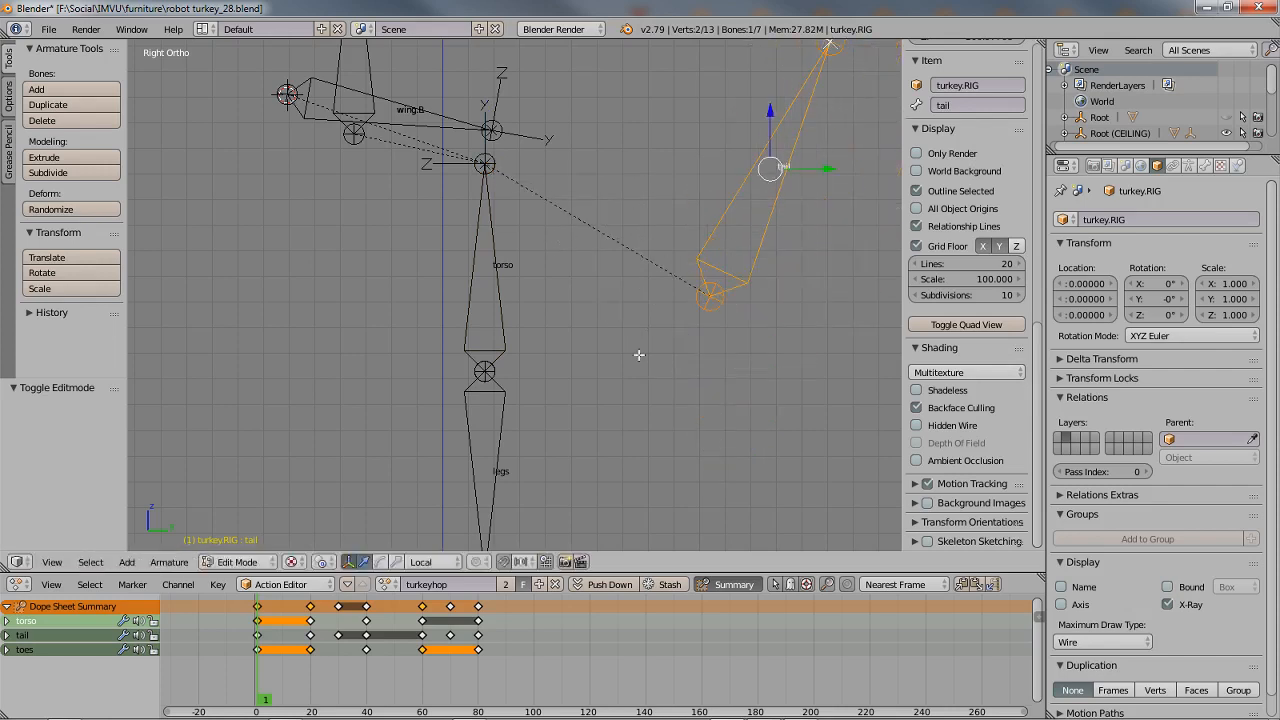
# - Try to move the torso bone away from the legs bone
pyautogui.scroll(-1, 630, 376)
pyautogui.keyDown('shift'); pyautogui.moveTo(605, 430); pyautogui.dragTo(644, 335, button='middle'); pyautogui.keyUp('shift')
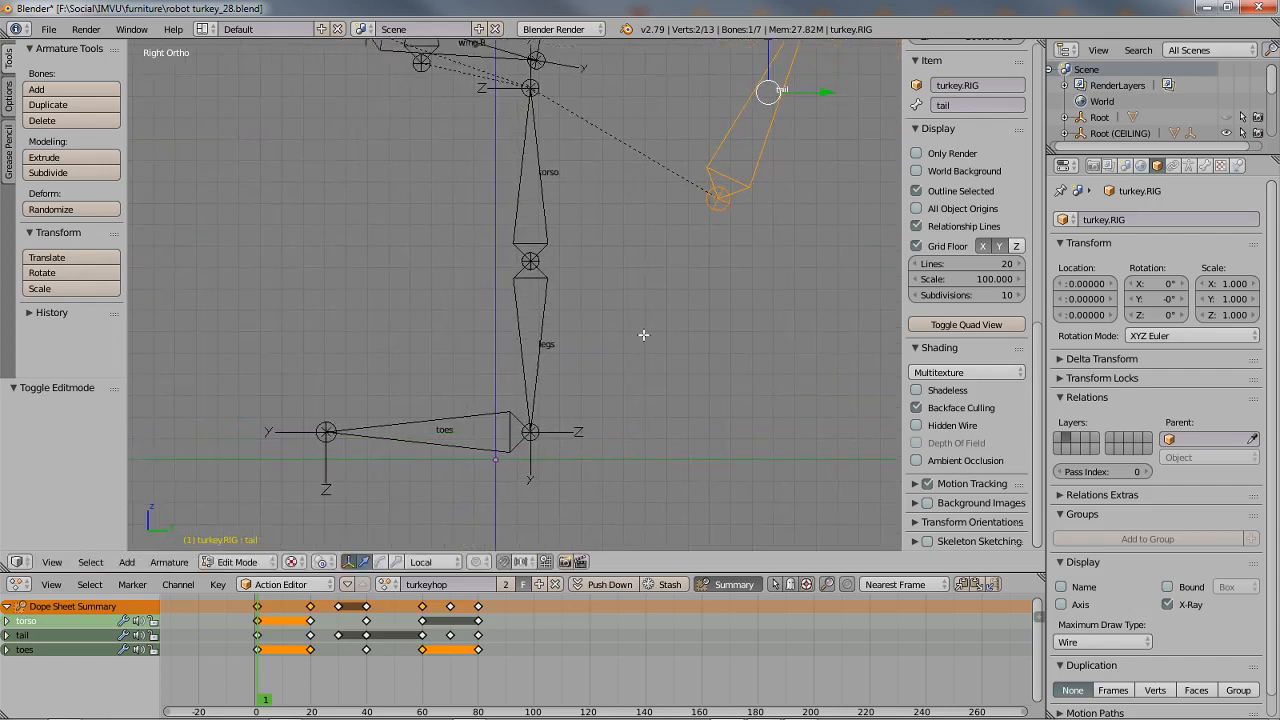
pyautogui.rightClick(544, 191)
pyautogui.press('g')
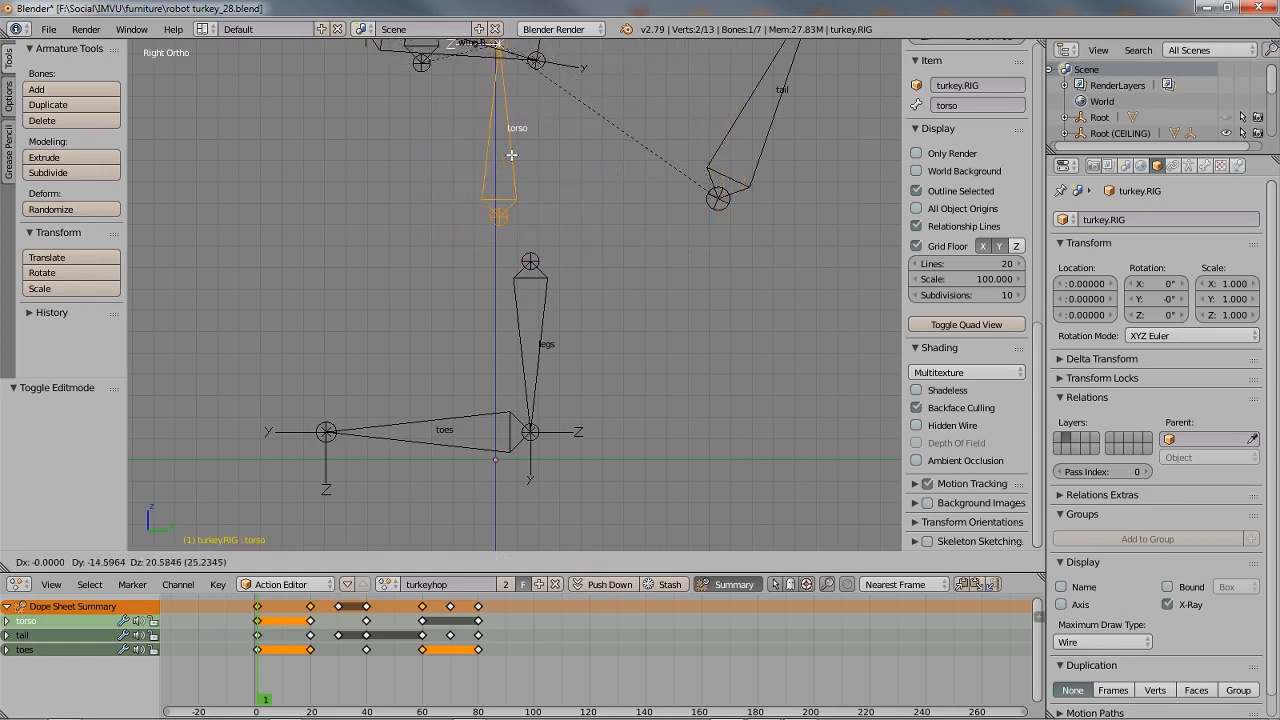
pyautogui.rightClick(512, 156)
# - Compare the torso and legs bones, and try moving the legs bone on its own
pyautogui.keyDown('shift'); pyautogui.rightClick(551, 324); pyautogui.keyUp('shift')
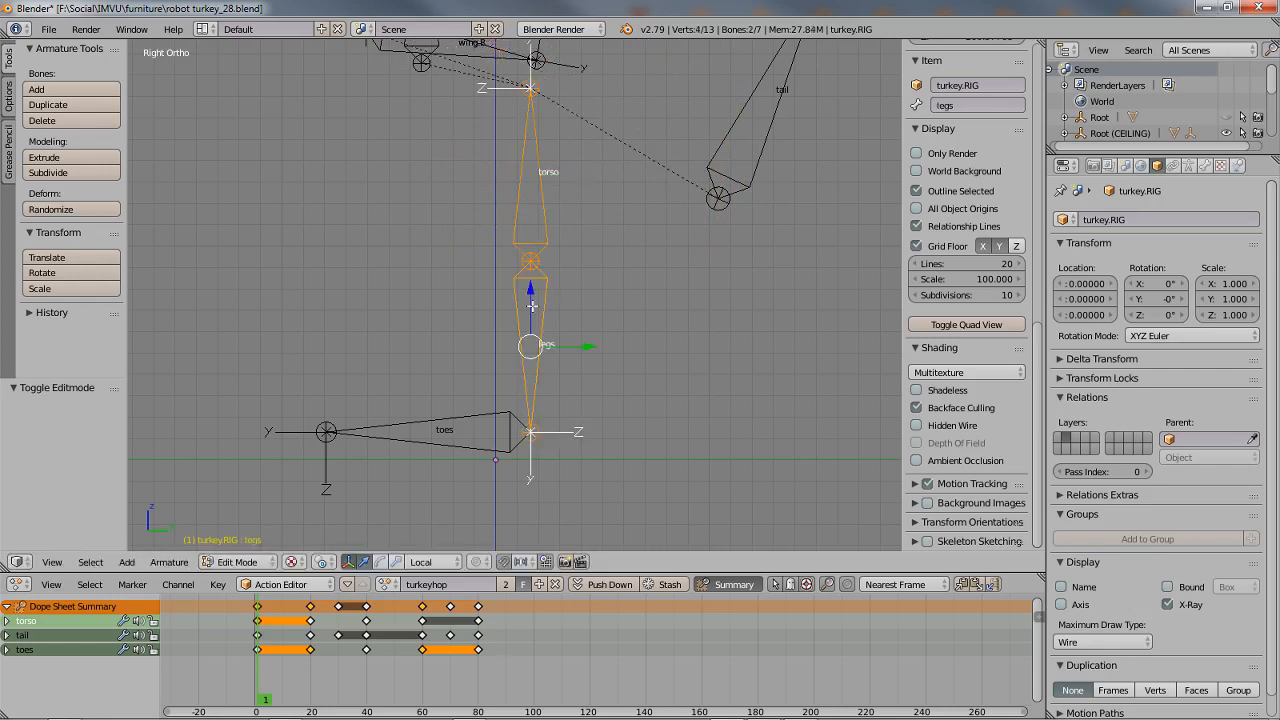
pyautogui.rightClick(530, 318)
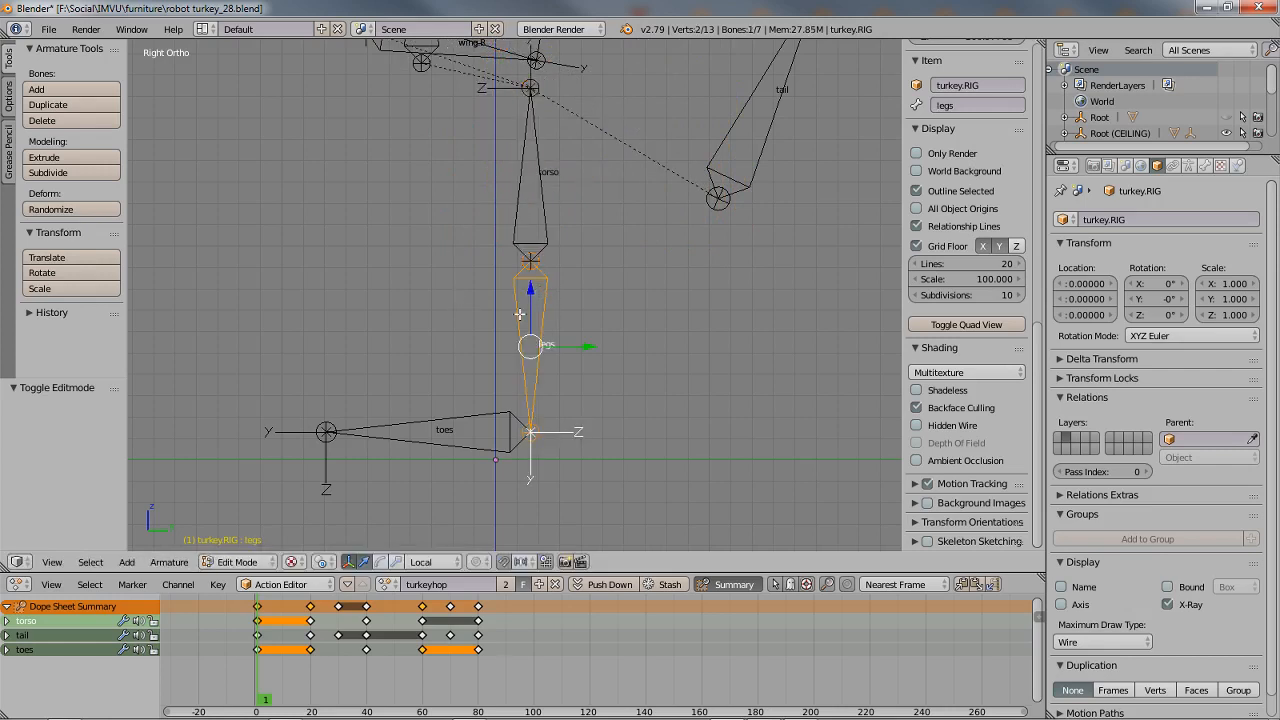
pyautogui.press('g')
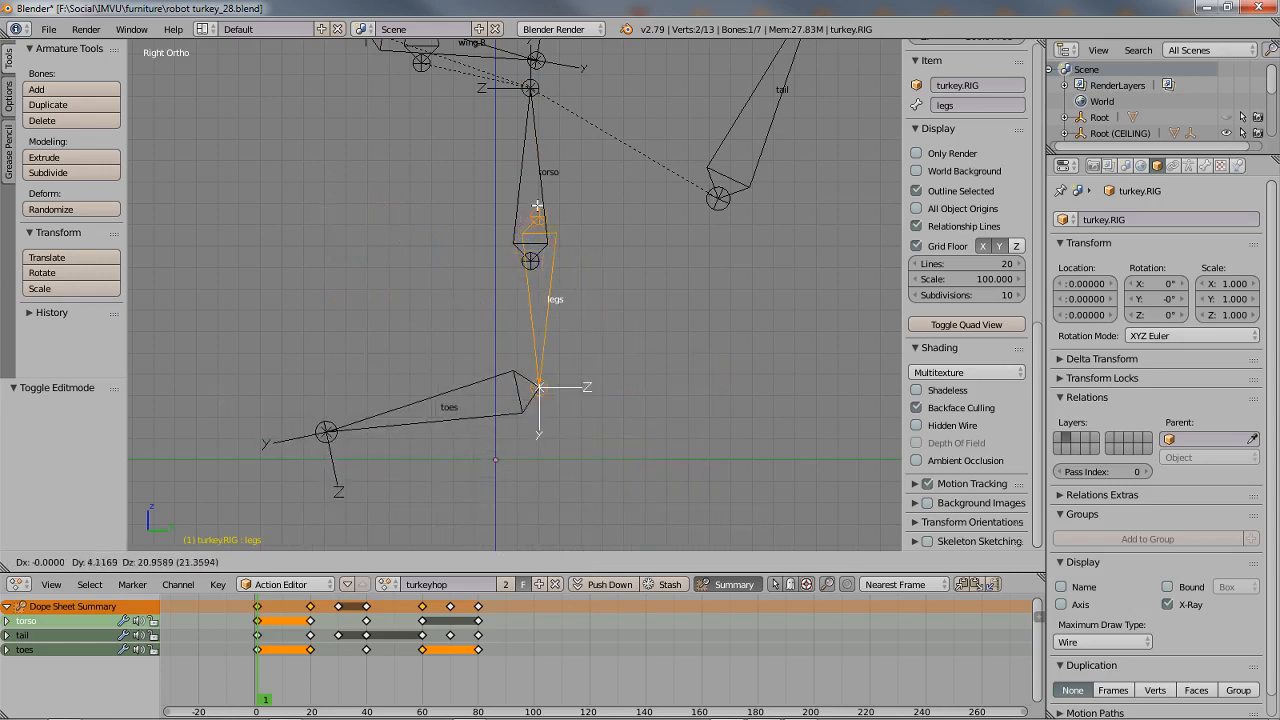
pyautogui.click(537, 370)
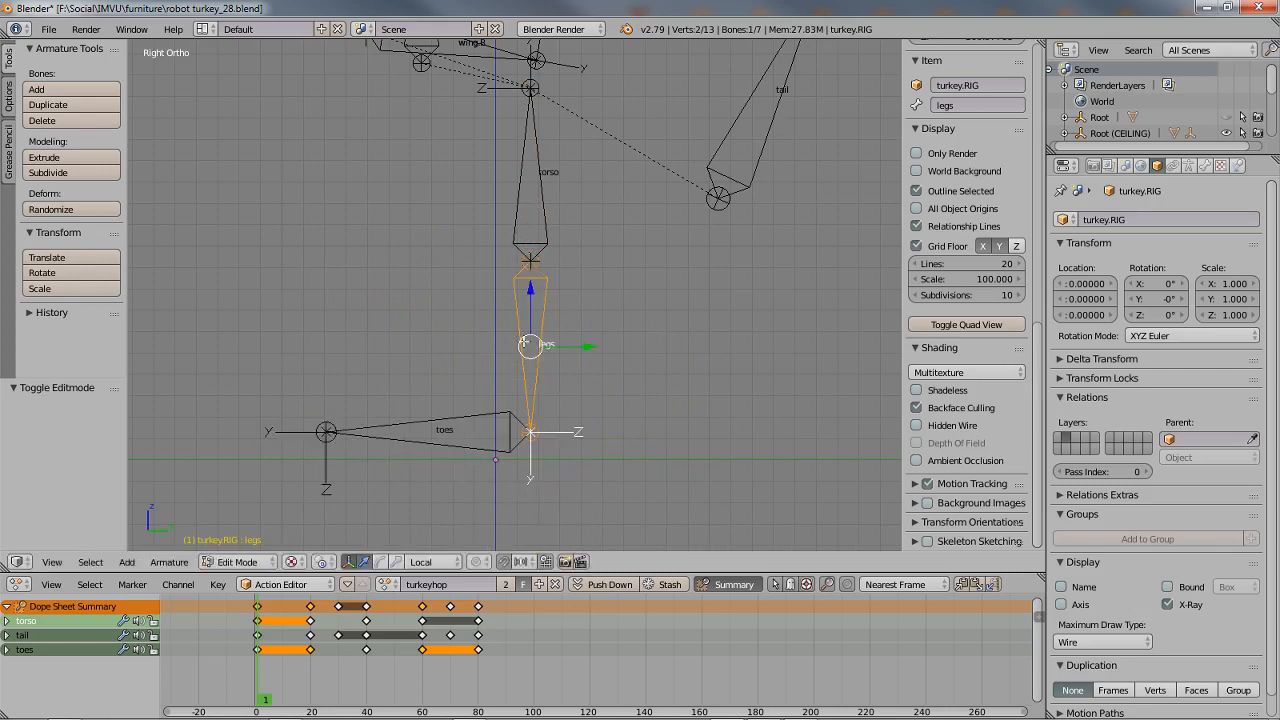
# - Set torso as the parent of the legs bone
pyautogui.click(1205, 166)
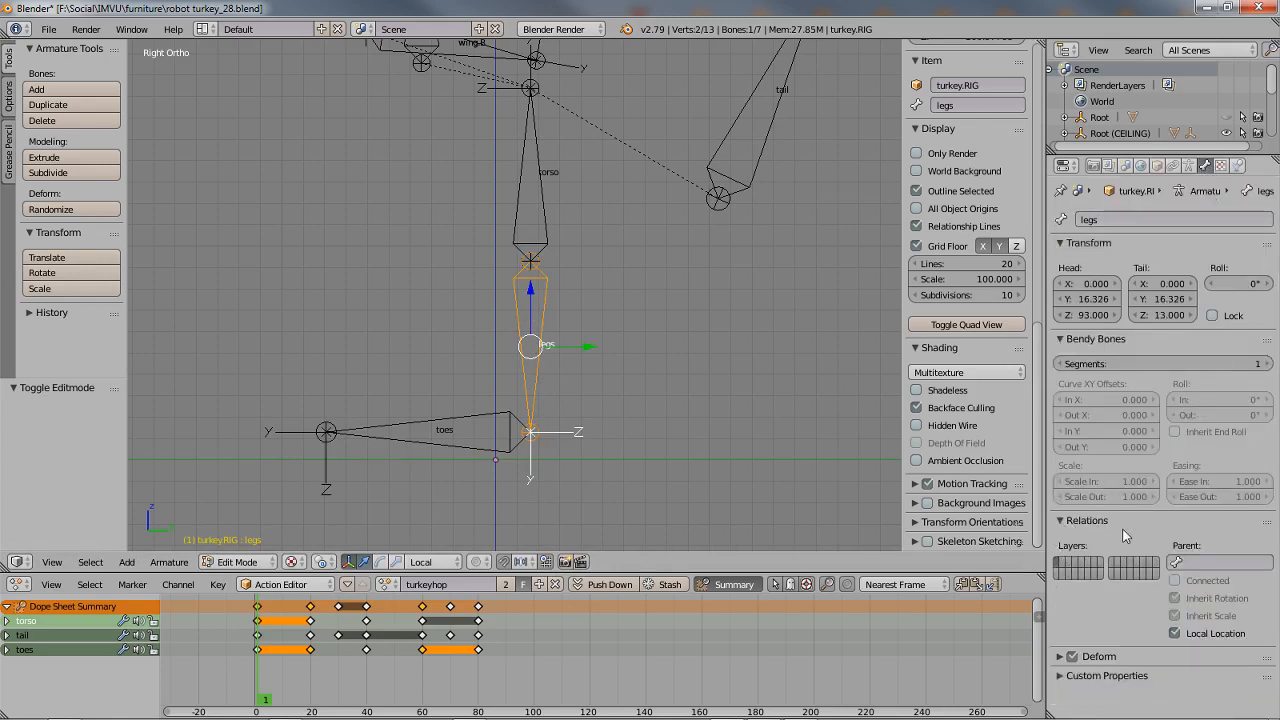
pyautogui.click(1180, 564)
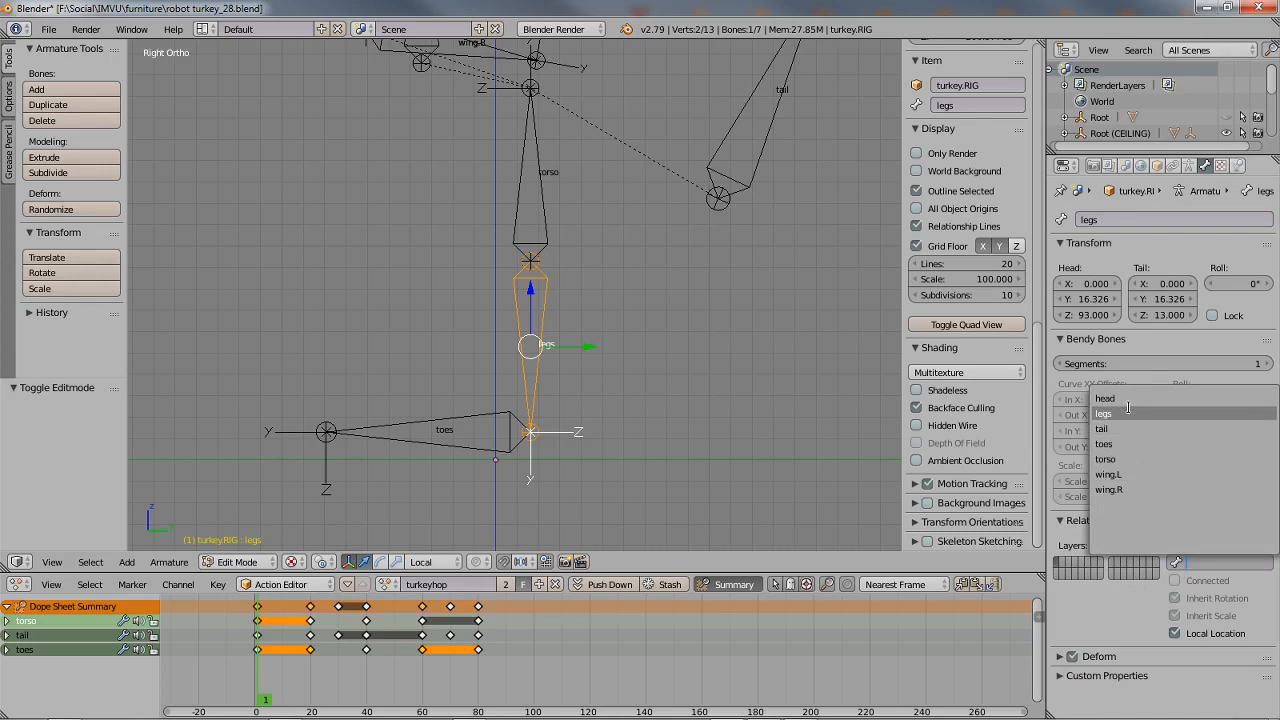
pyautogui.click(1115, 459)
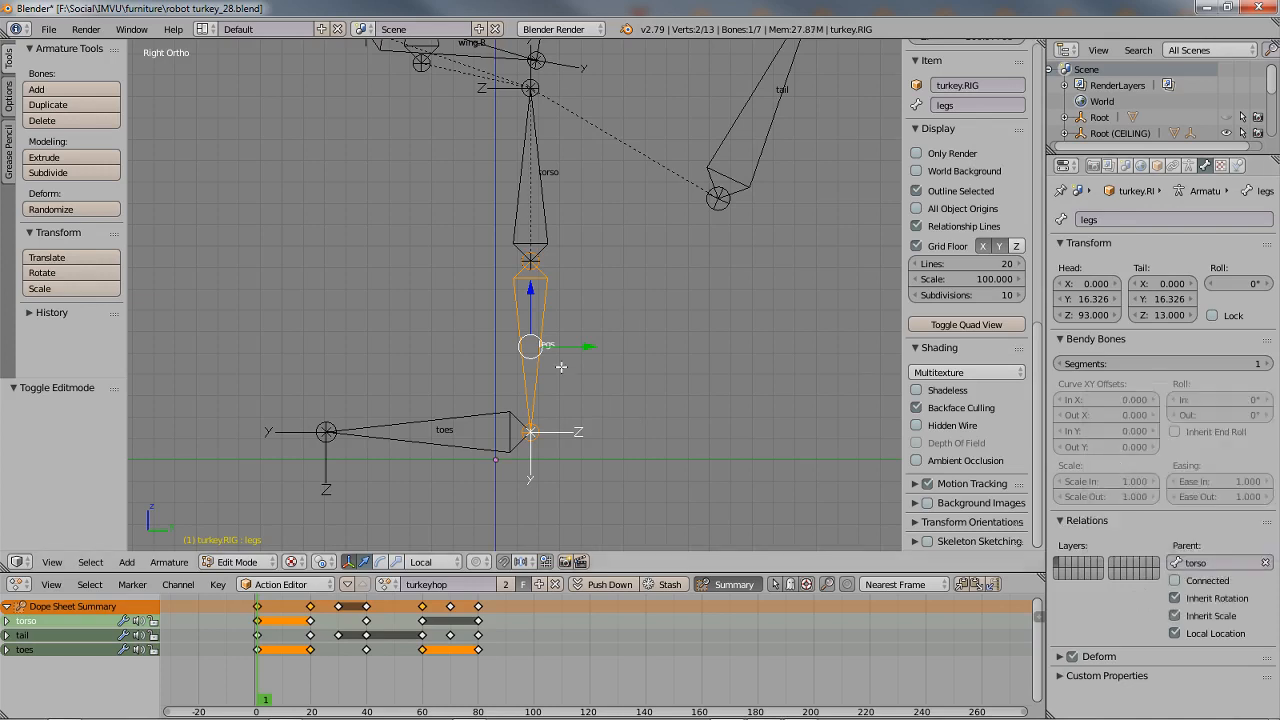
# - Try moving the legs bone and the torso bone separately in Edit Mode to check the link between them
pyautogui.scroll(1, 590, 372)
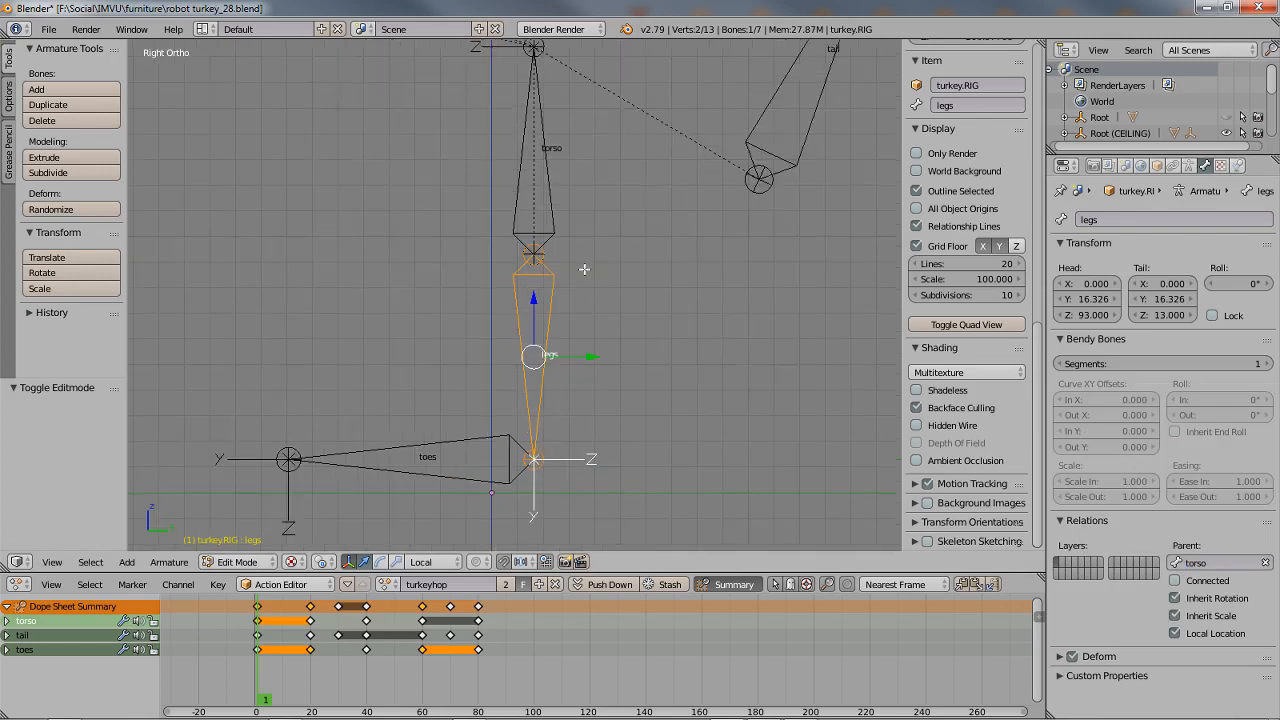
pyautogui.keyDown('shift'); pyautogui.moveTo(586, 268); pyautogui.dragTo(586, 326, button='middle'); pyautogui.keyUp('shift')
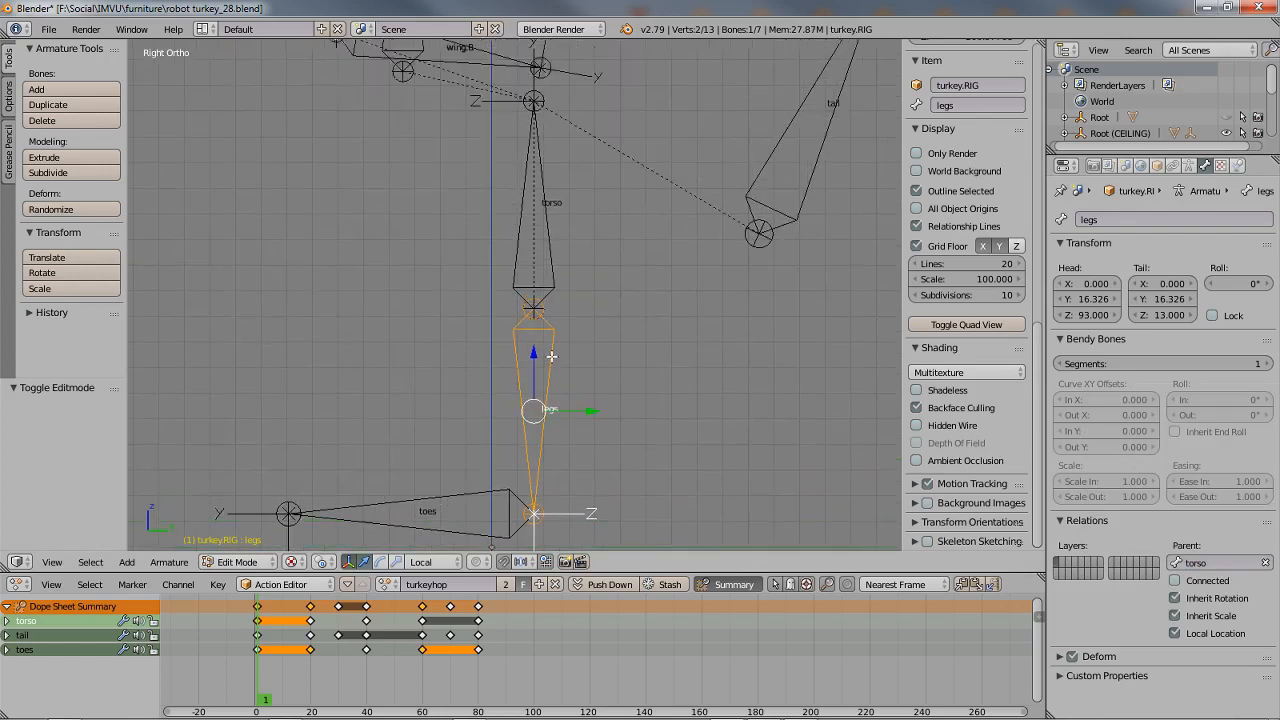
pyautogui.press('g')
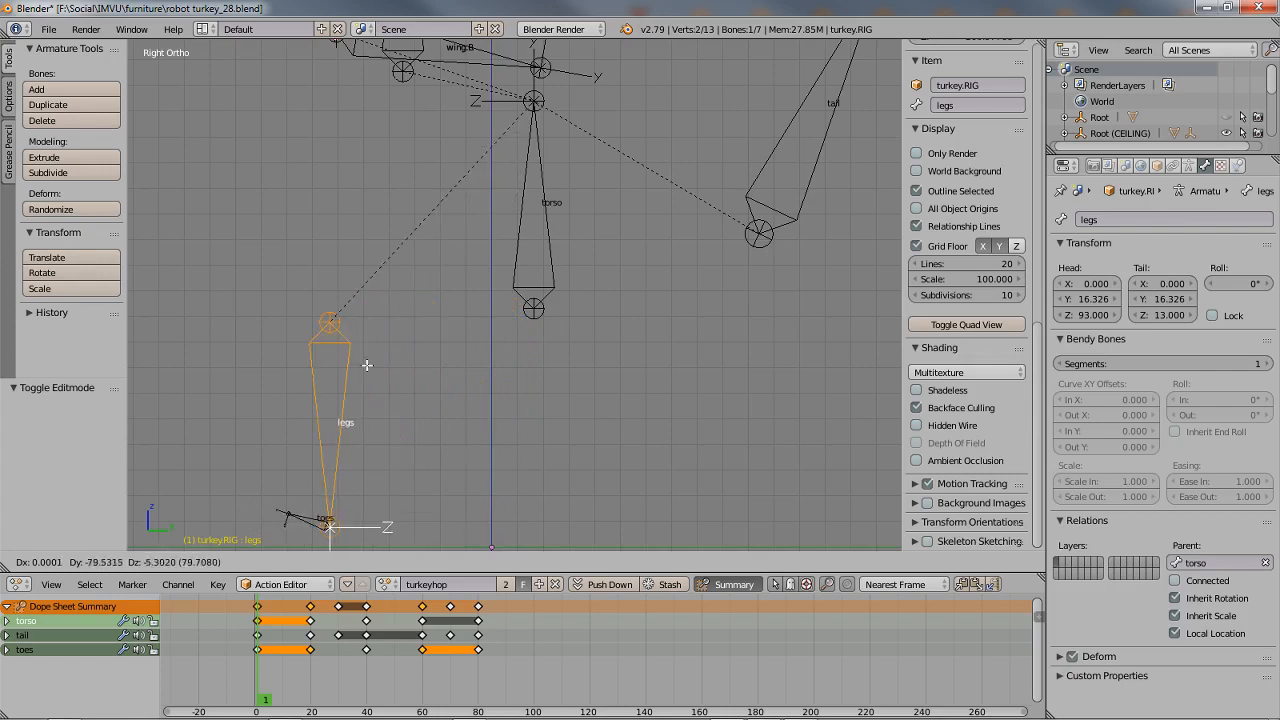
pyautogui.press('Escape')
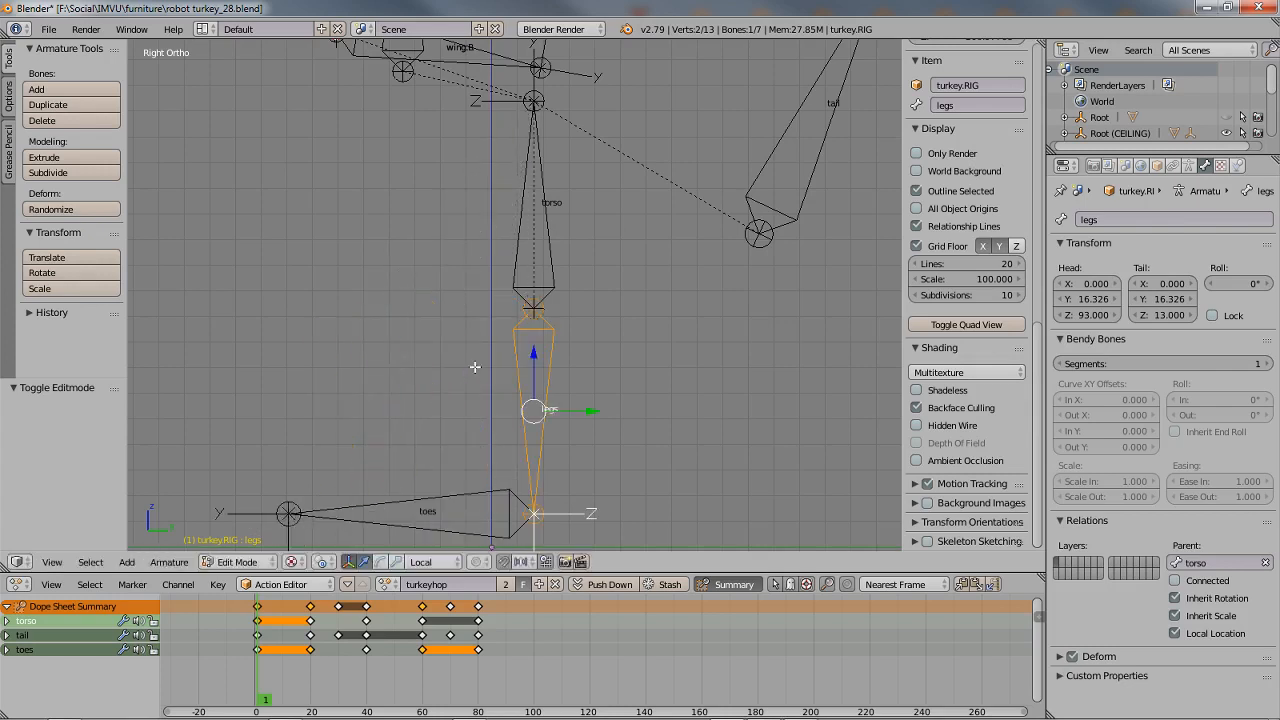
pyautogui.rightClick(549, 228)
pyautogui.press('g')
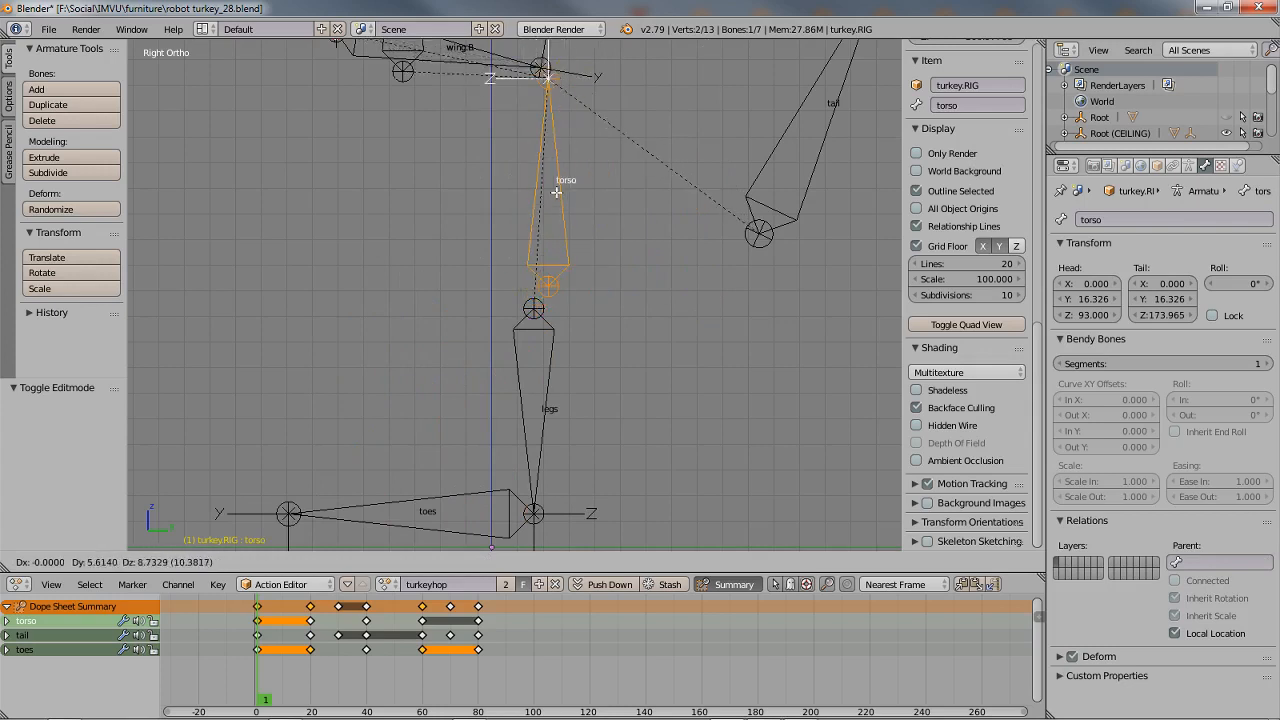
pyautogui.press('Escape')
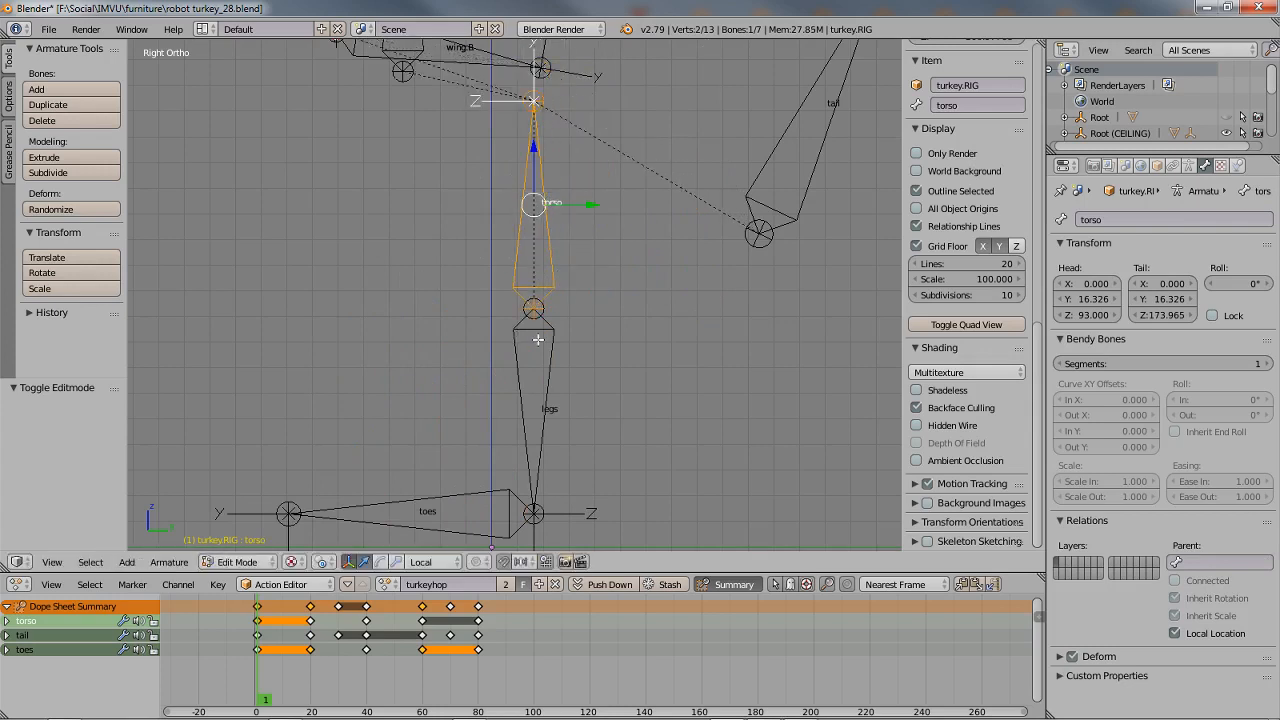
# - Switch the armature to Pose Mode and try moving the torso bone
pyautogui.press('Tab')
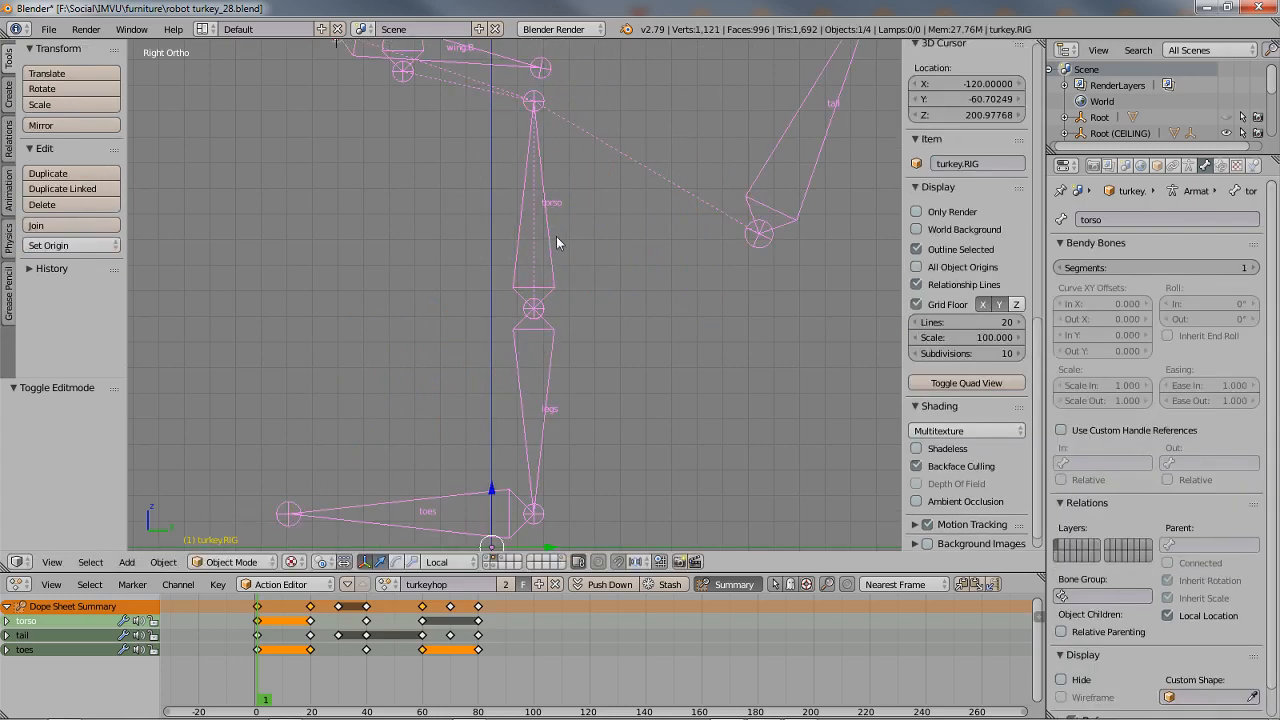
pyautogui.hotkey('ctrl', 'Tab')
pyautogui.press('g')
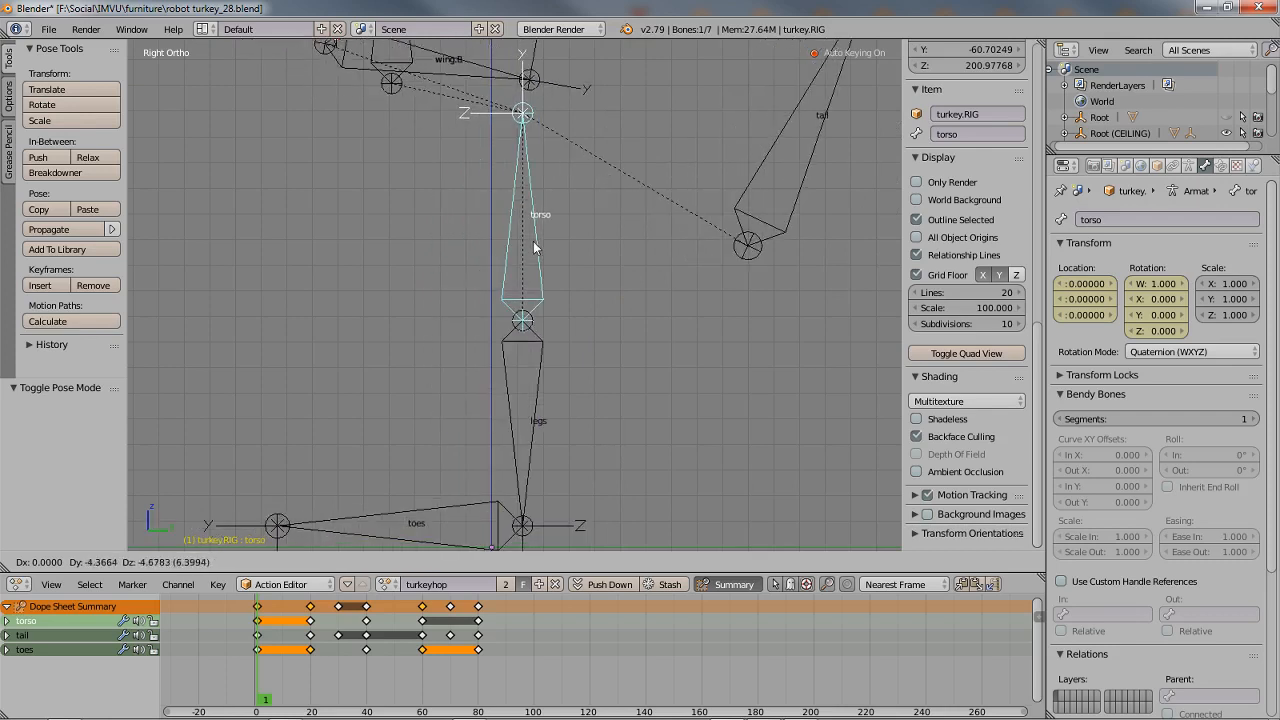
pyautogui.rightClick(519, 274)
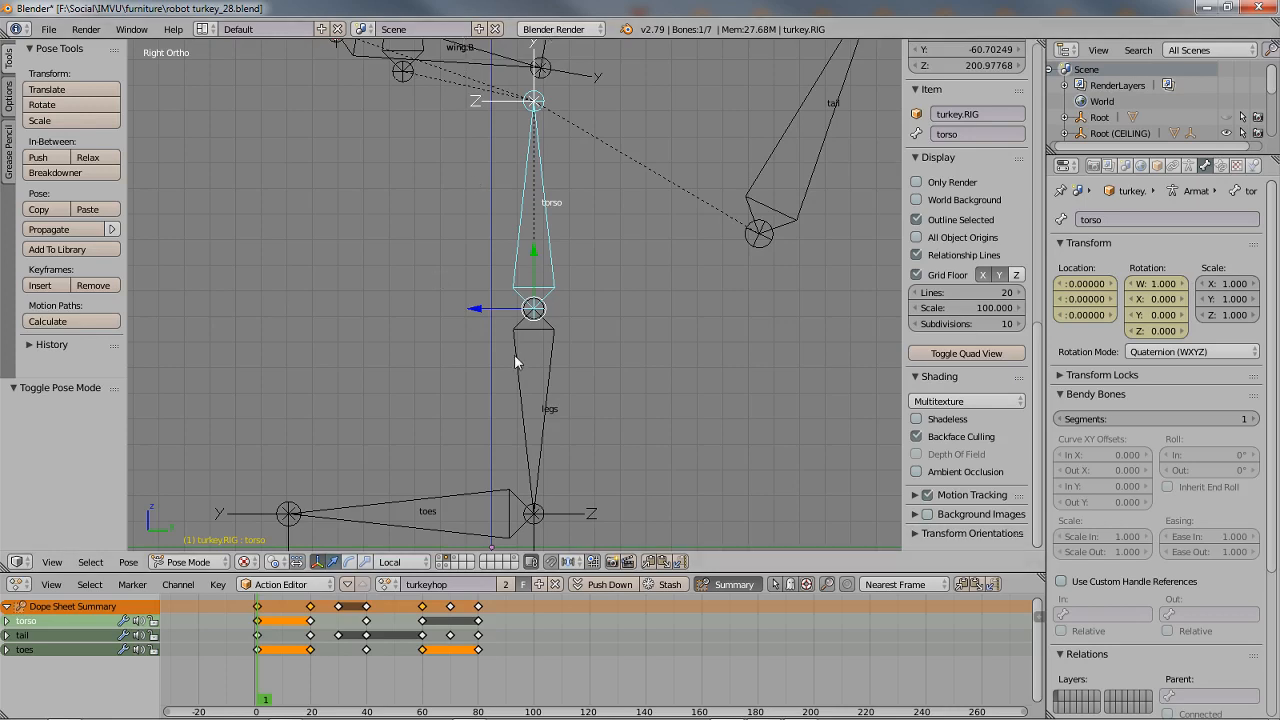
# - Select the toes bone, return the armature to Edit Mode and try moving the toes away from the legs bone
pyautogui.rightClick(462, 503)
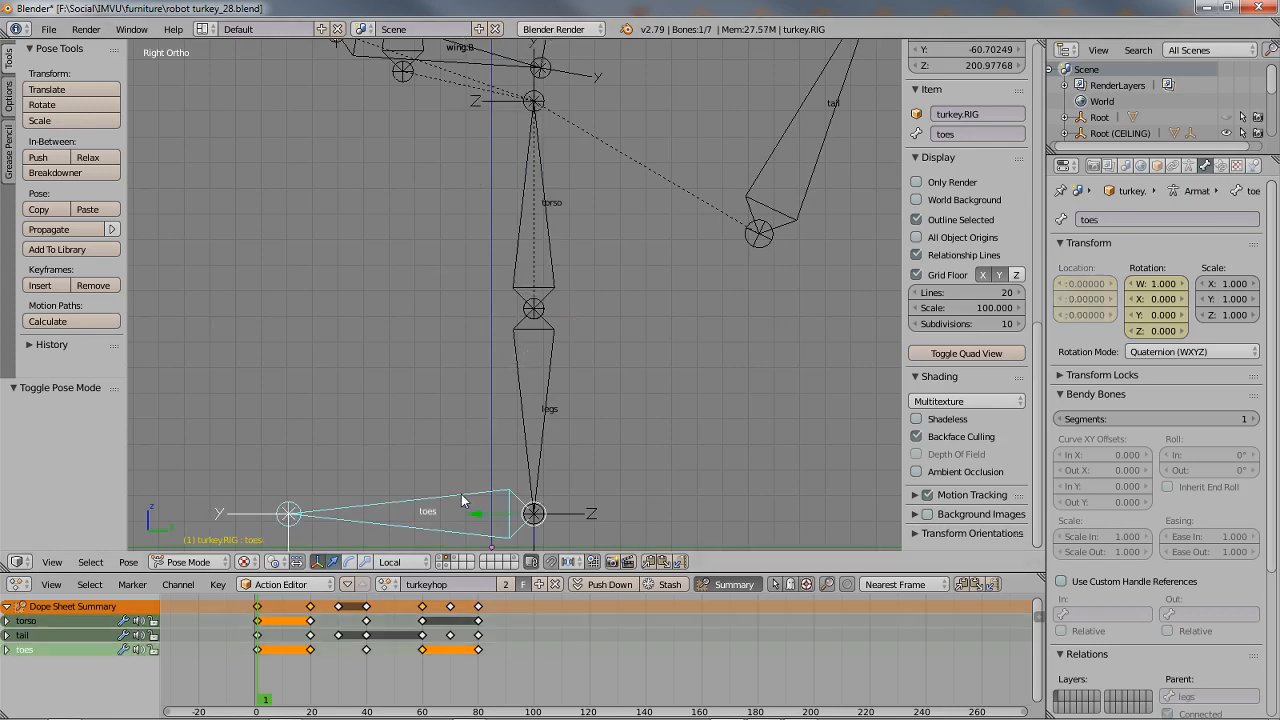
pyautogui.hotkey('ctrl', 'Tab')
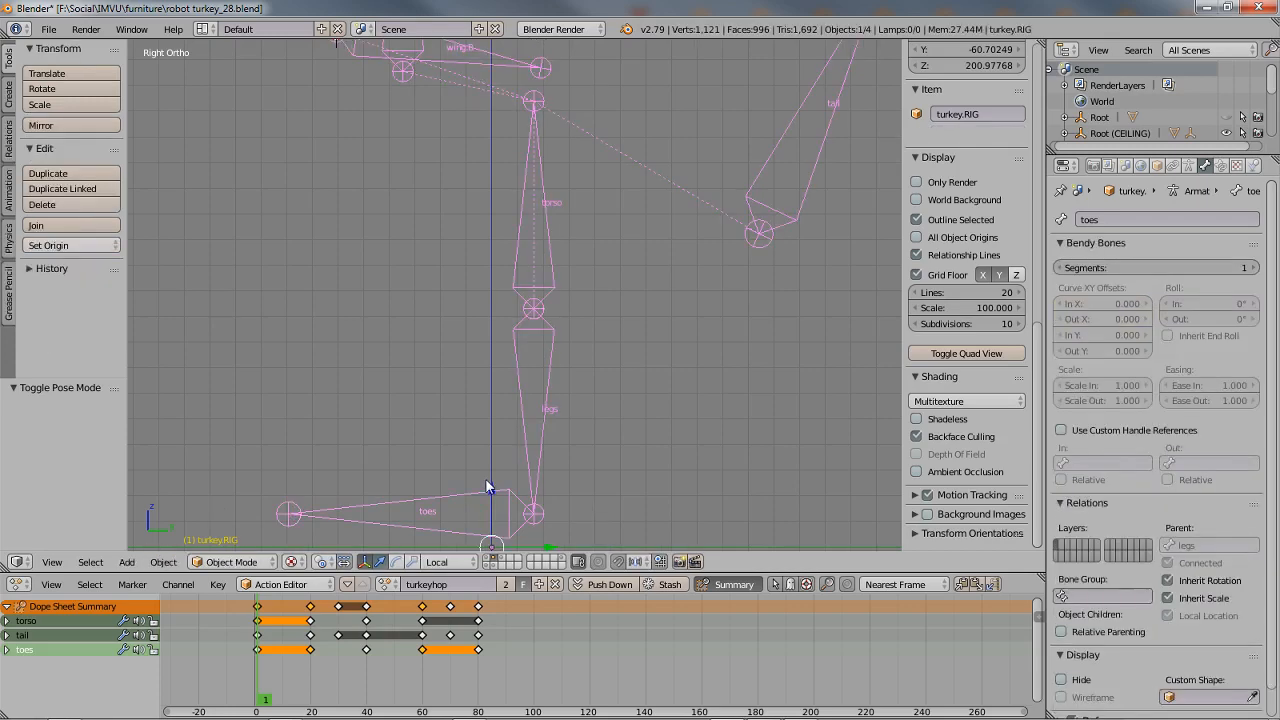
pyautogui.press('Tab')
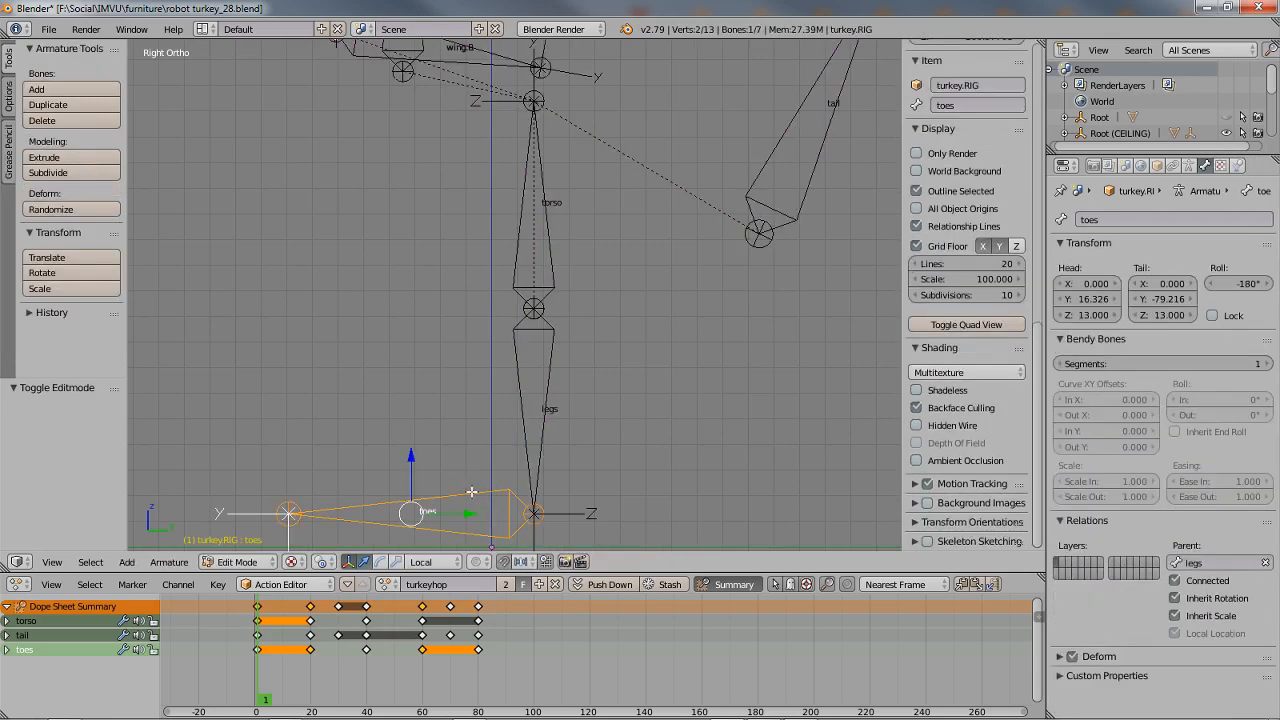
pyautogui.press('g')
pyautogui.rightClick(495, 375)
pyautogui.press('g')
pyautogui.rightClick(493, 377)
# - Try moving the legs bone on its own, and do the same with the torso bone
pyautogui.rightClick(514, 360)
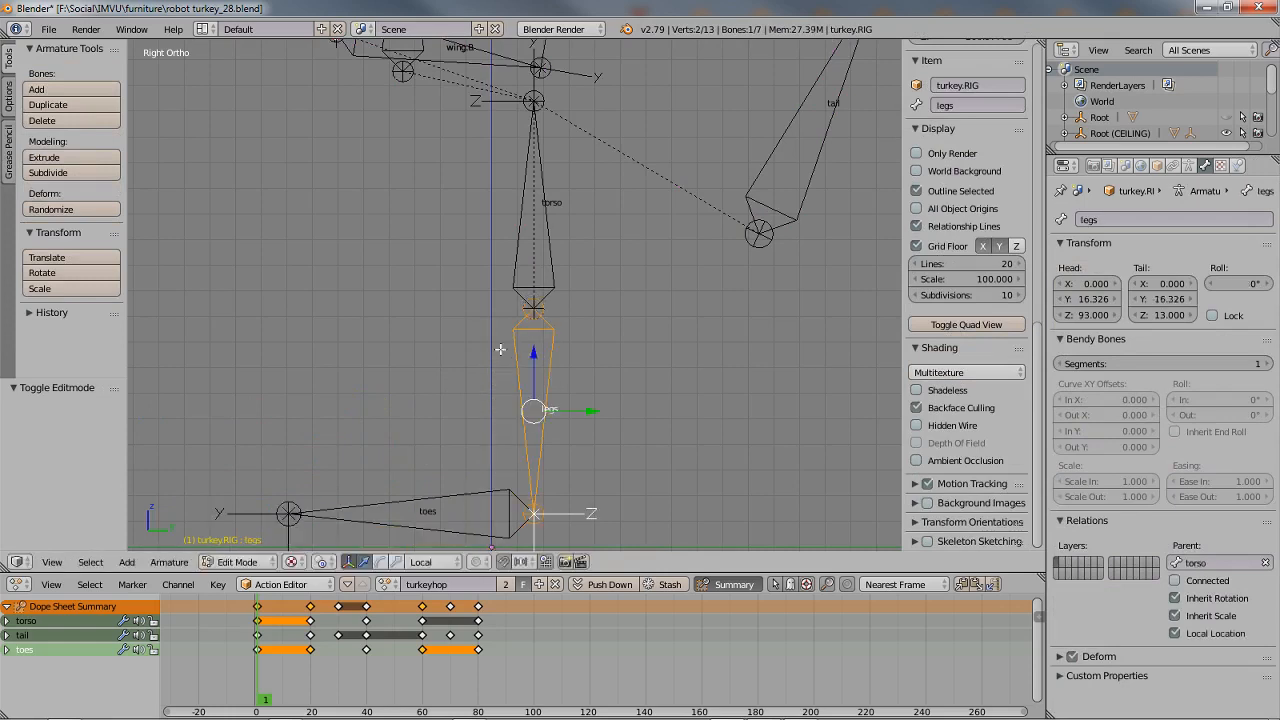
pyautogui.press('g')
pyautogui.rightClick(394, 342)
pyautogui.keyDown('shift'); pyautogui.moveTo(426, 152); pyautogui.dragTo(420, 348, button='middle'); pyautogui.keyUp('shift')
pyautogui.rightClick(537, 400)
pyautogui.press('g')
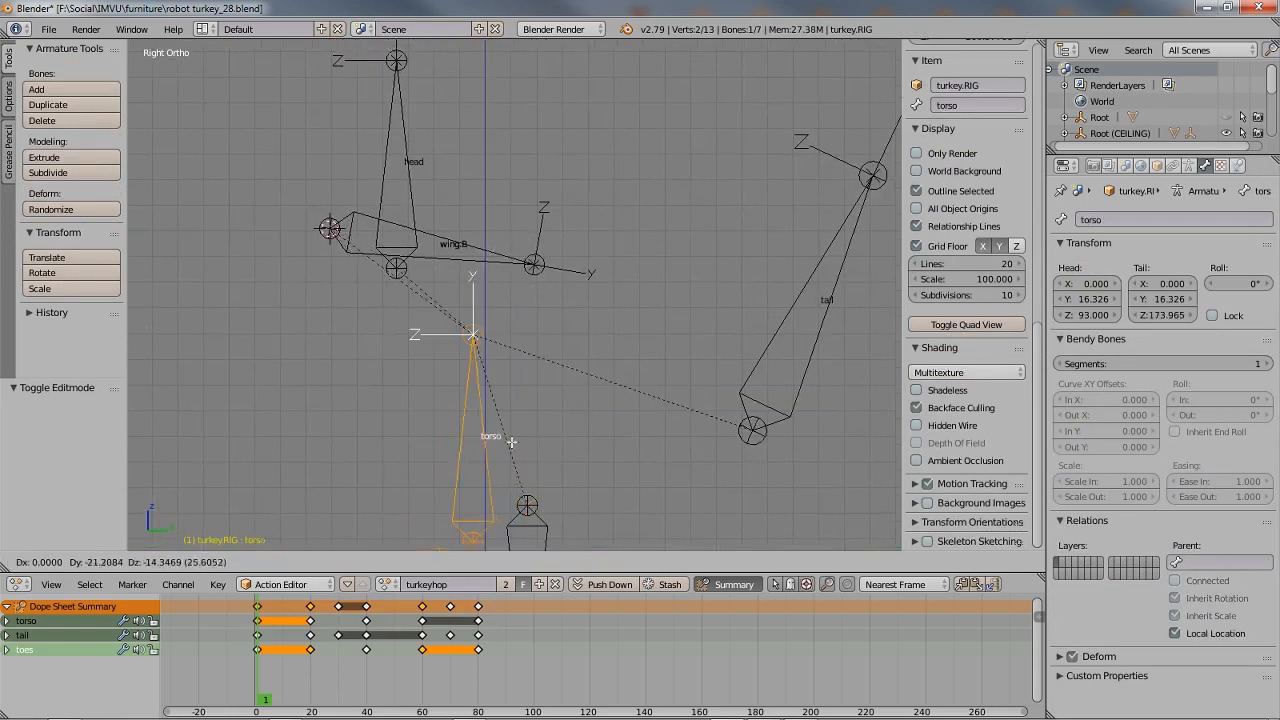
pyautogui.rightClick(458, 302)
# - Try moving the wing.L and wing.R bones one at a time to check their links to the torso
pyautogui.rightClick(449, 242)
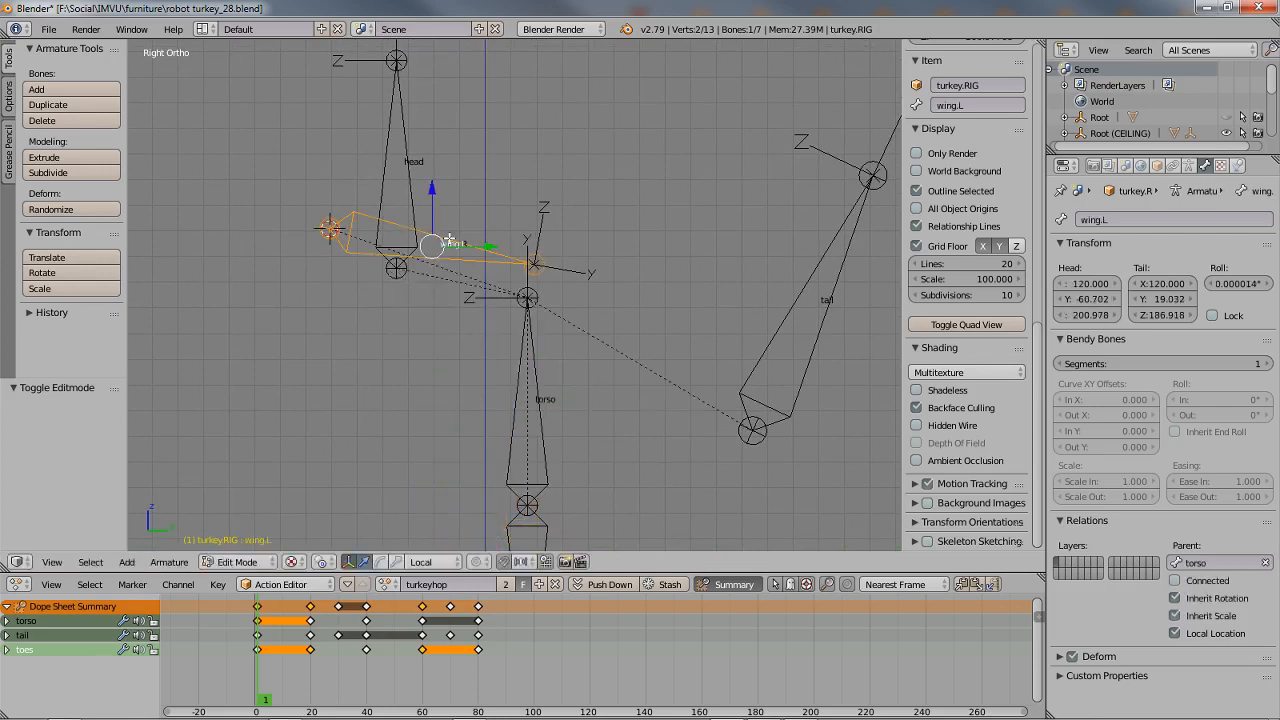
pyautogui.press('g')
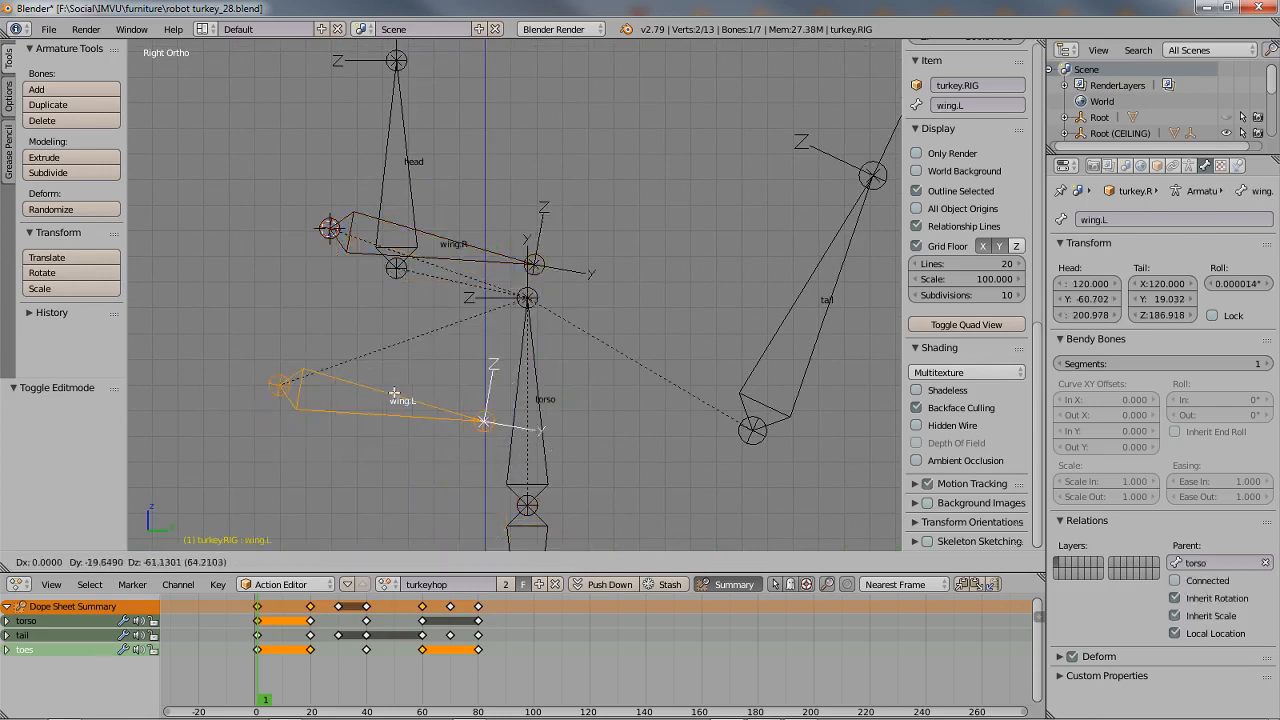
pyautogui.rightClick(396, 390)
pyautogui.rightClick(449, 242)
pyautogui.press('g')
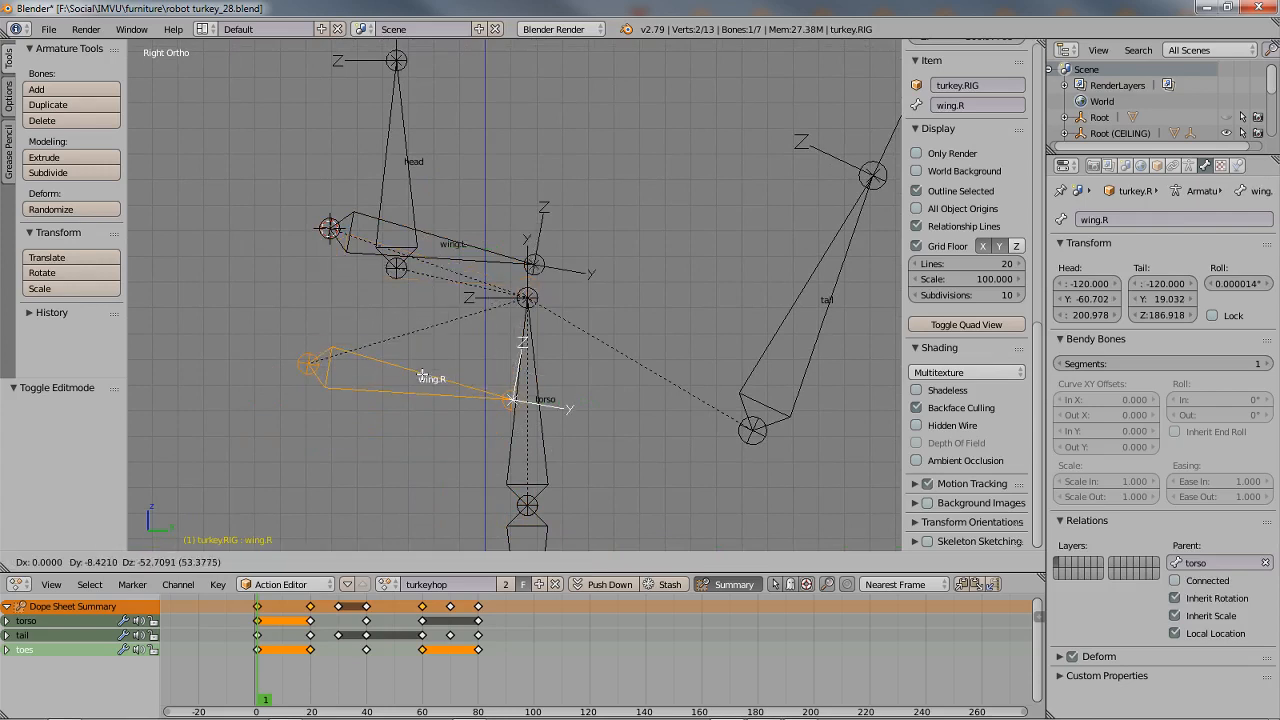
pyautogui.rightClick(420, 300)
# - Try moving the head bone and the tail bone to check their links to the torso
pyautogui.rightClick(408, 182)
pyautogui.press('g')
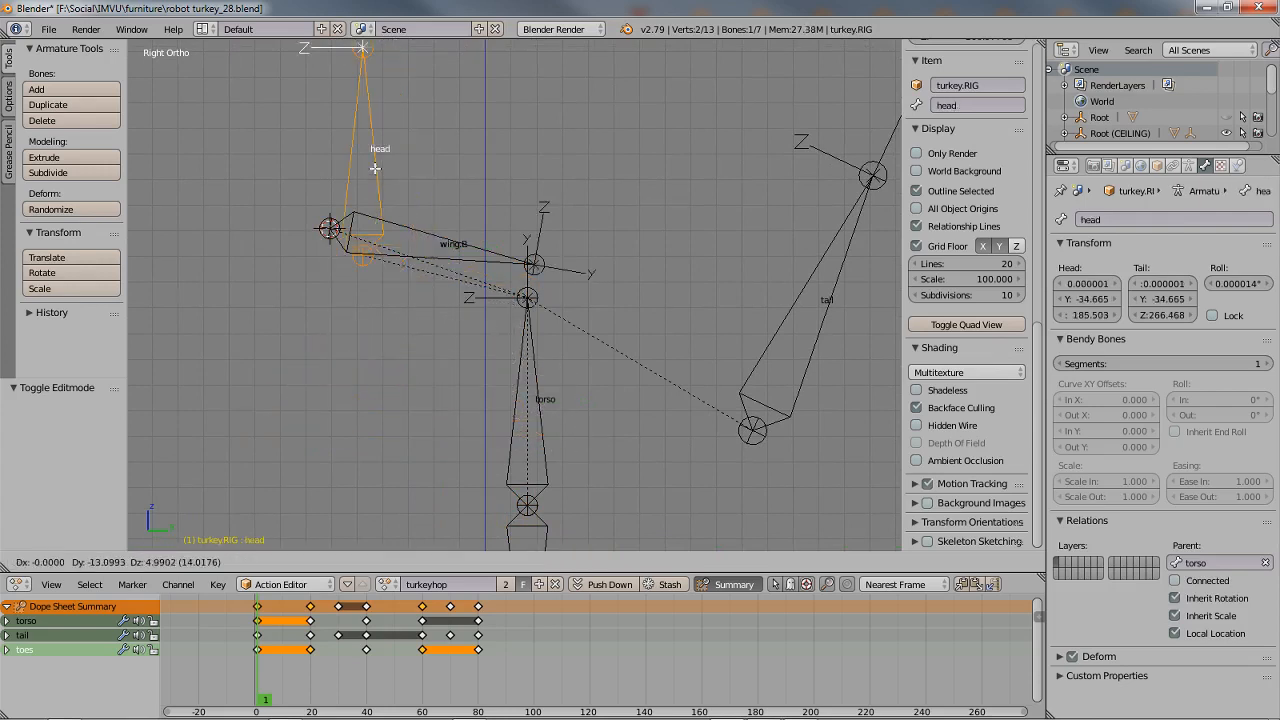
pyautogui.press('Escape')
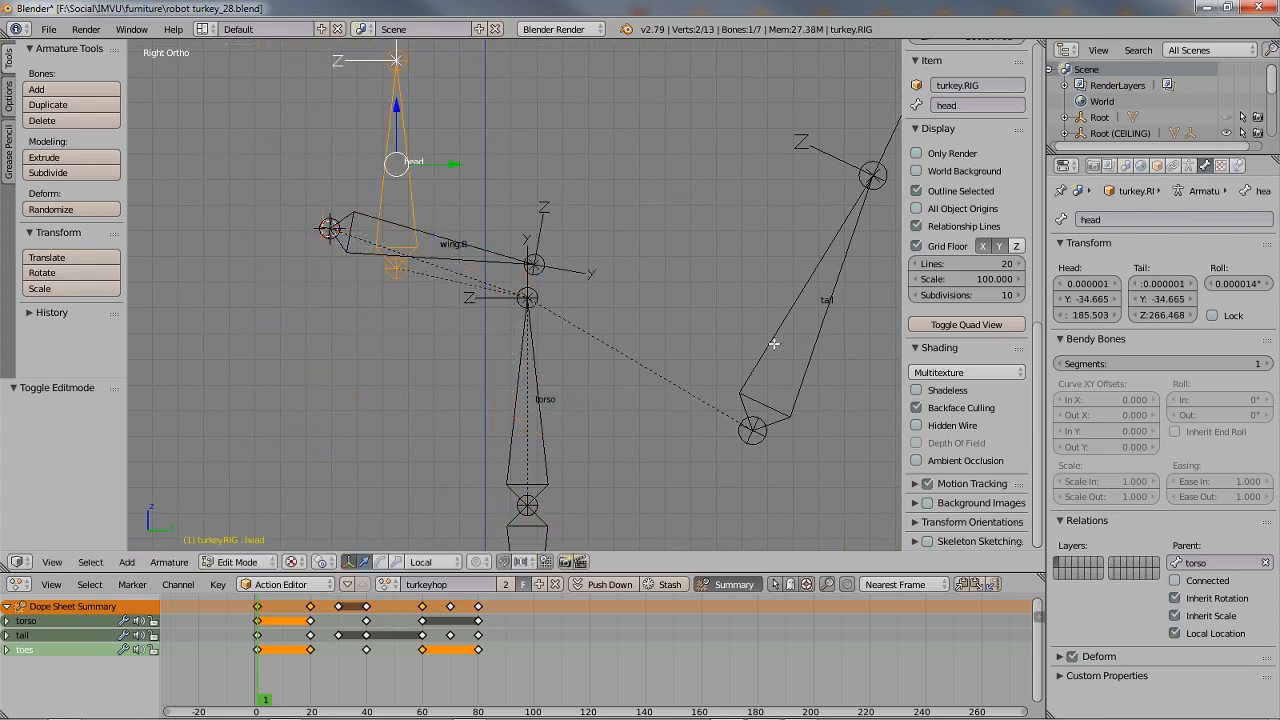
pyautogui.rightClick(774, 343)
pyautogui.press('g')
pyautogui.press('Escape')
# - Return the rig to Object Mode and reveal all hidden objects
pyautogui.scroll(-3, 642, 379)
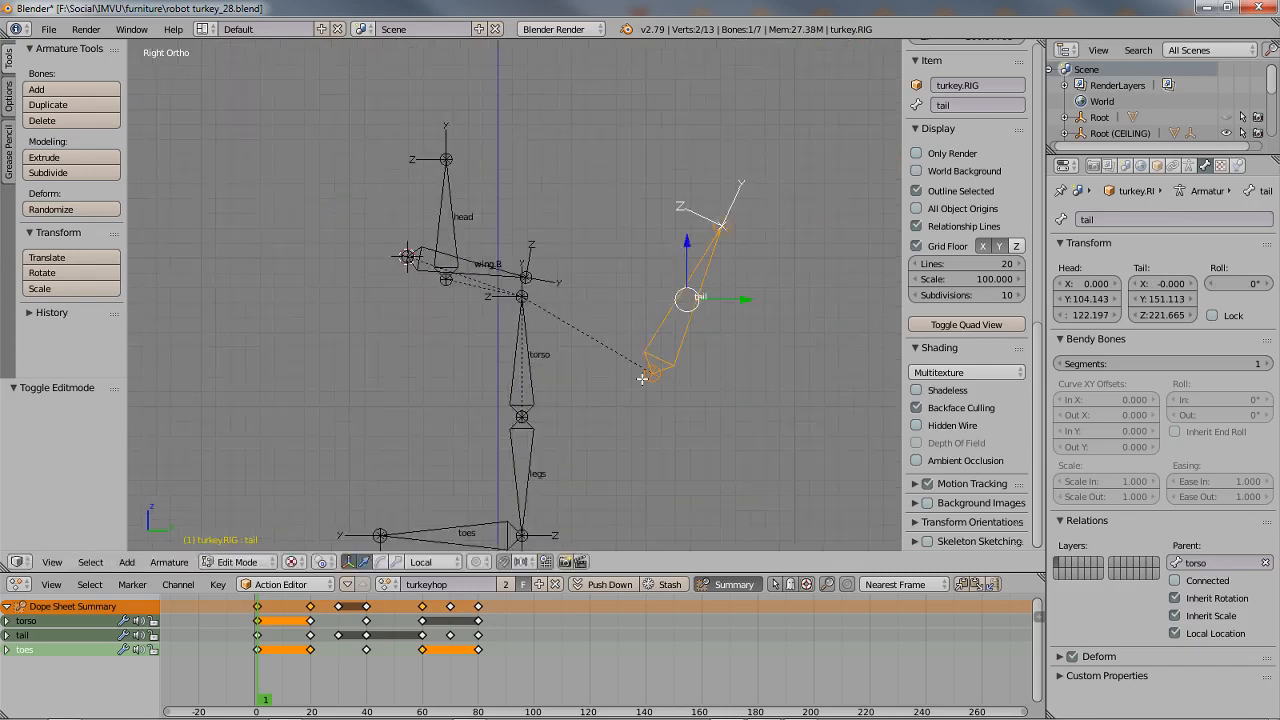
pyautogui.scroll(-2, 640, 380)
pyautogui.keyDown('shift'); pyautogui.moveTo(567, 367); pyautogui.dragTo(557, 334, button='middle'); pyautogui.keyUp('shift')
pyautogui.scroll(2, 560, 337)
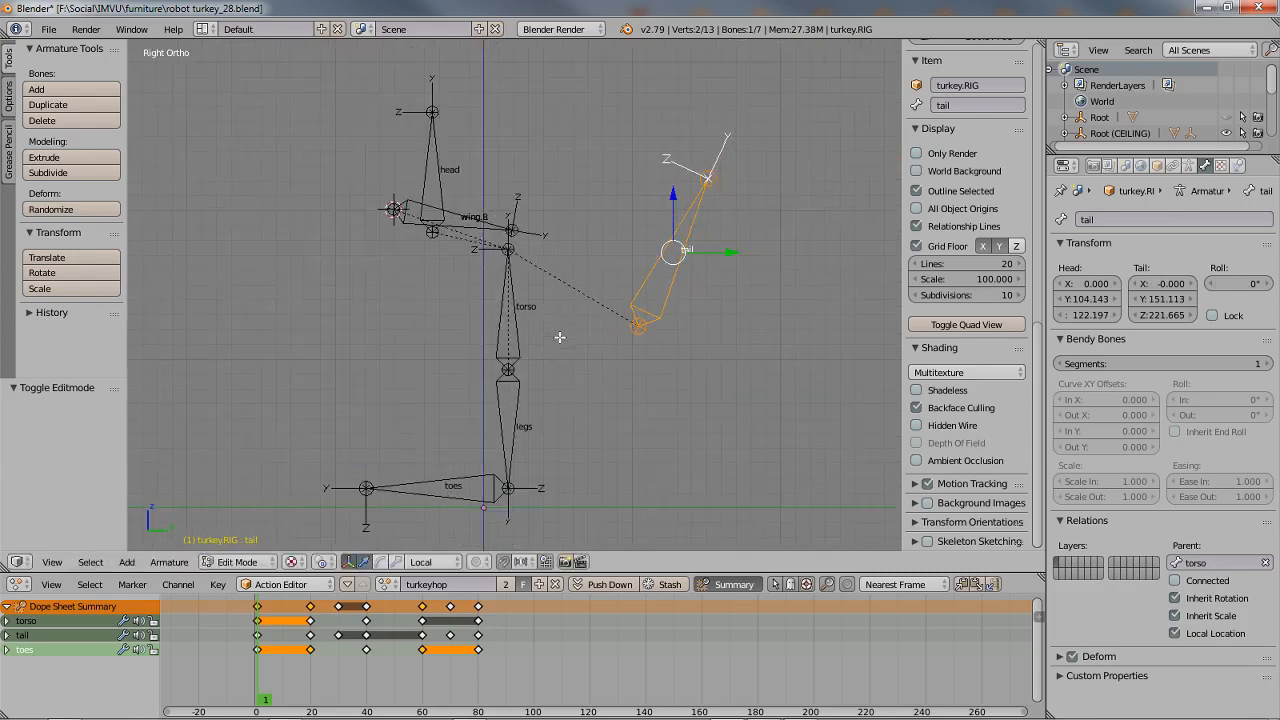
pyautogui.press('Tab')
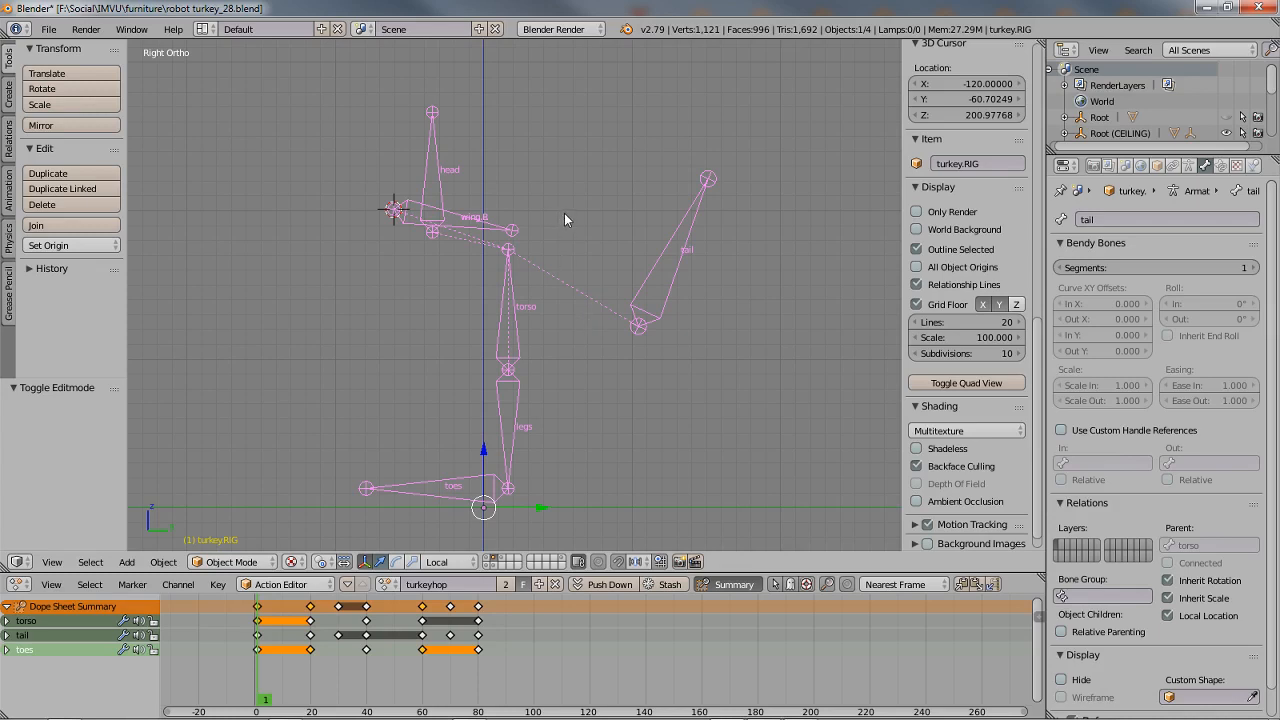
pyautogui.hotkey('alt', 'h')
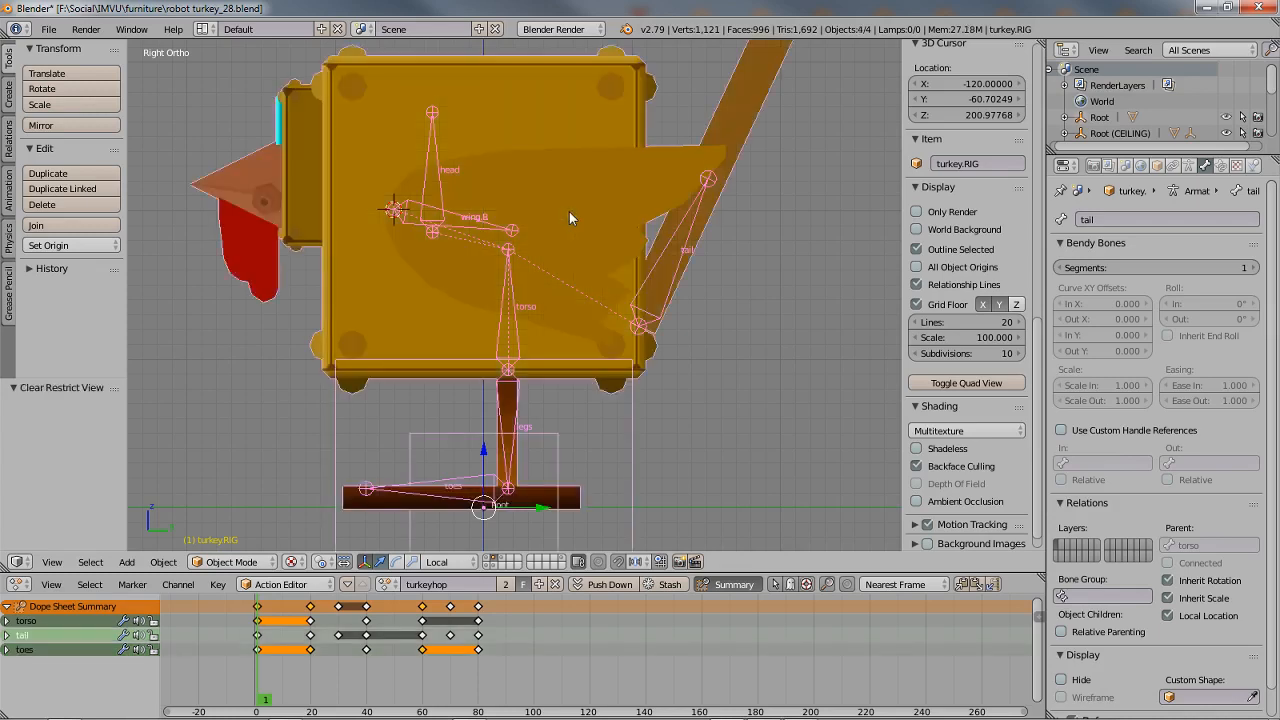
# - Parent turkey.MESH to turkey.RIG using plain Armature Deform
pyautogui.rightClick(374, 262)
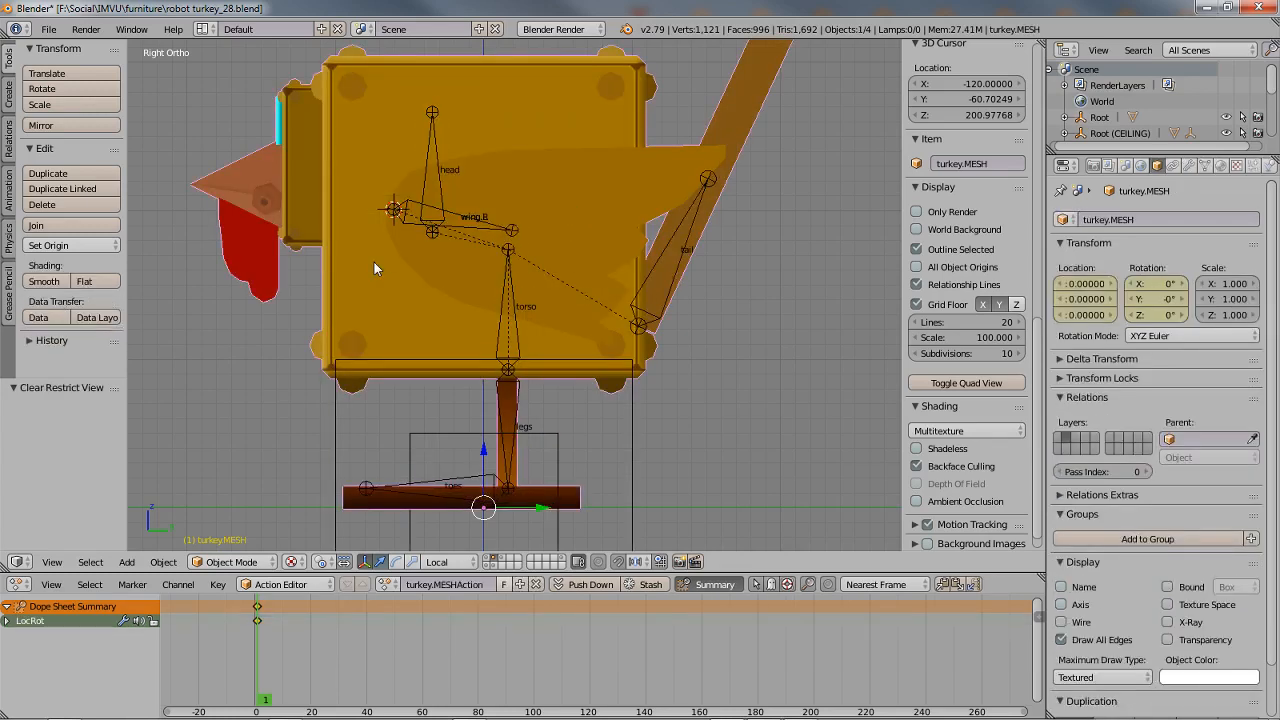
pyautogui.press('KP_5')
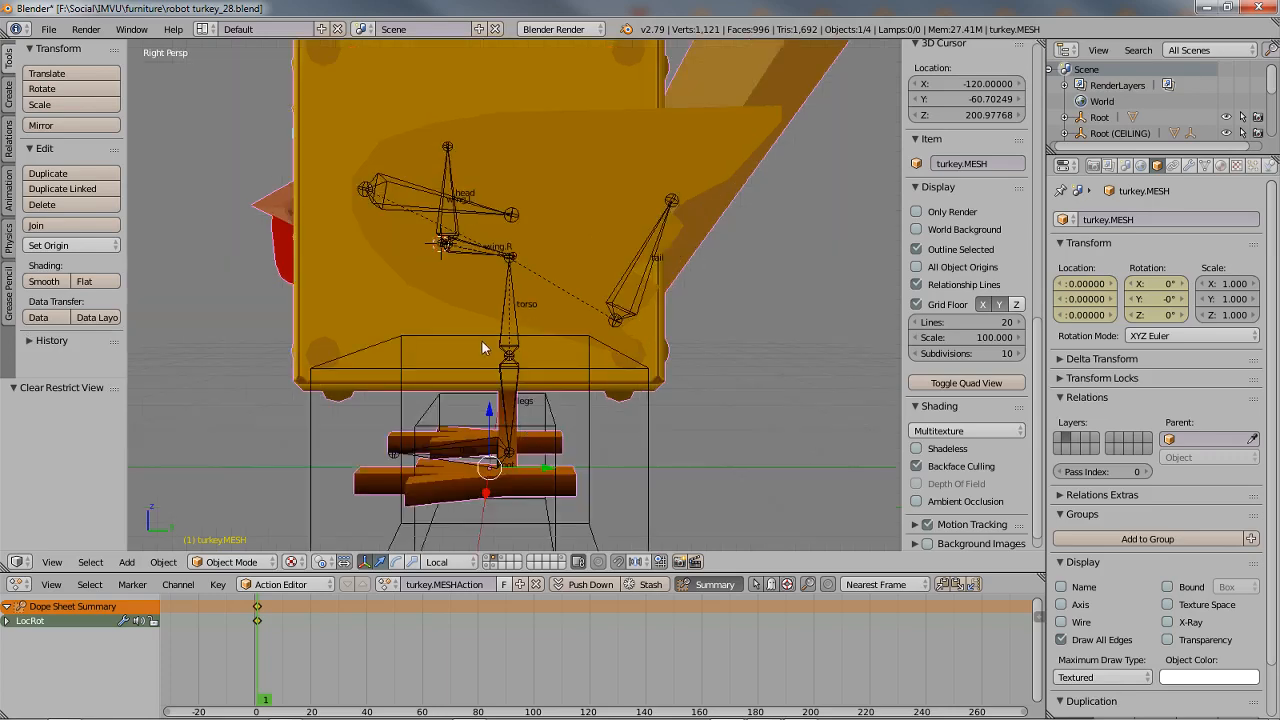
pyautogui.moveTo(482, 341); pyautogui.dragTo(560, 352, button='middle')
pyautogui.moveTo(487, 450); pyautogui.dragTo(609, 398, button='middle')
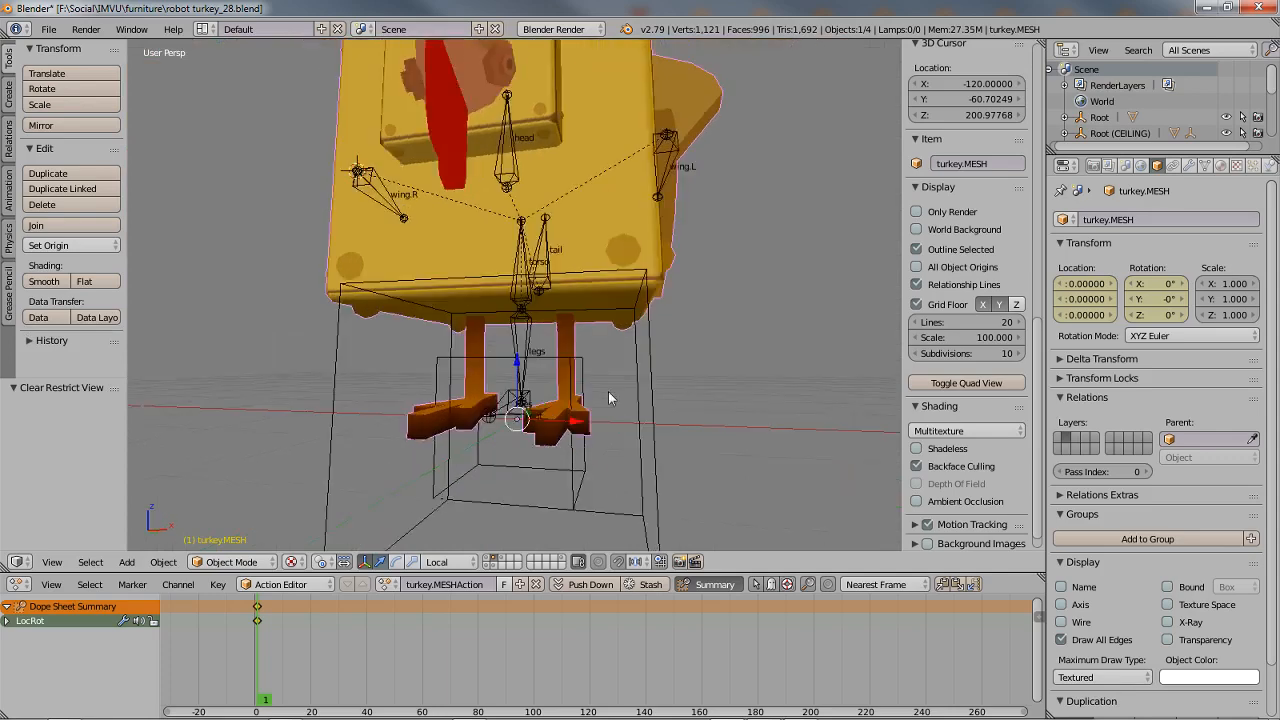
pyautogui.scroll(3, 603, 400)
pyautogui.rightClick(533, 364)
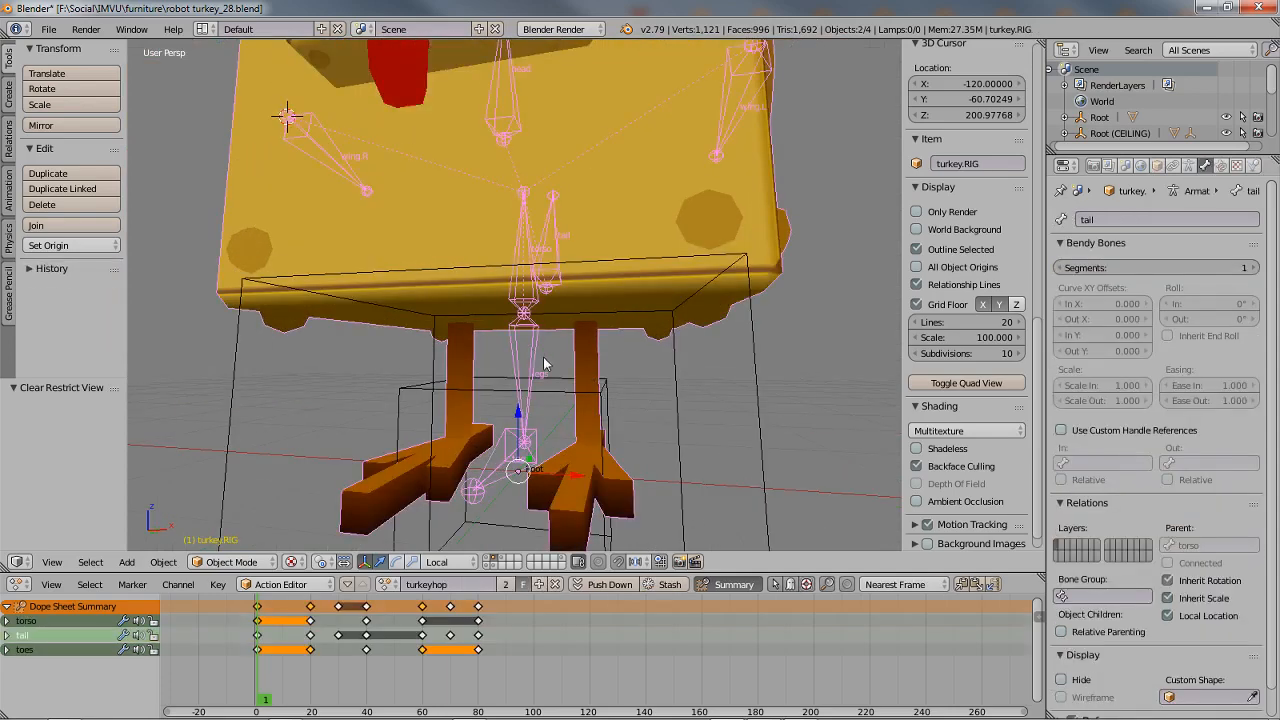
pyautogui.moveTo(544, 364); pyautogui.dragTo(626, 402, button='middle')
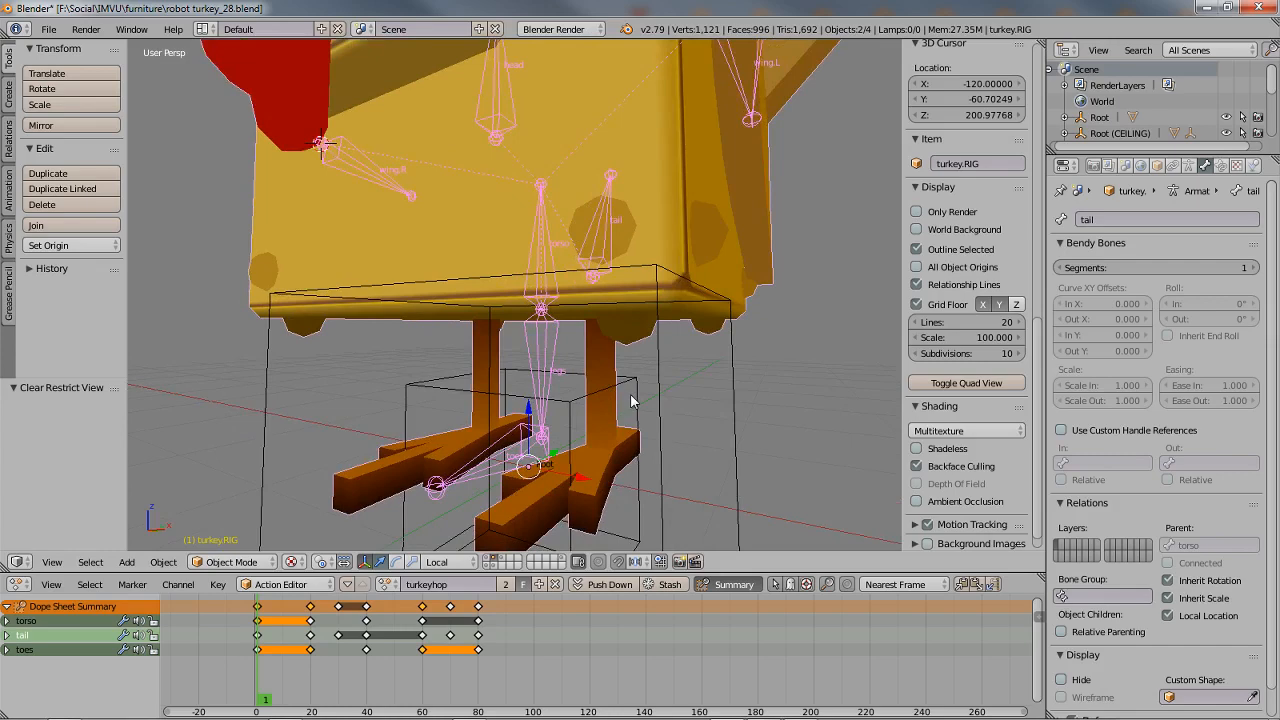
pyautogui.click(161, 563)
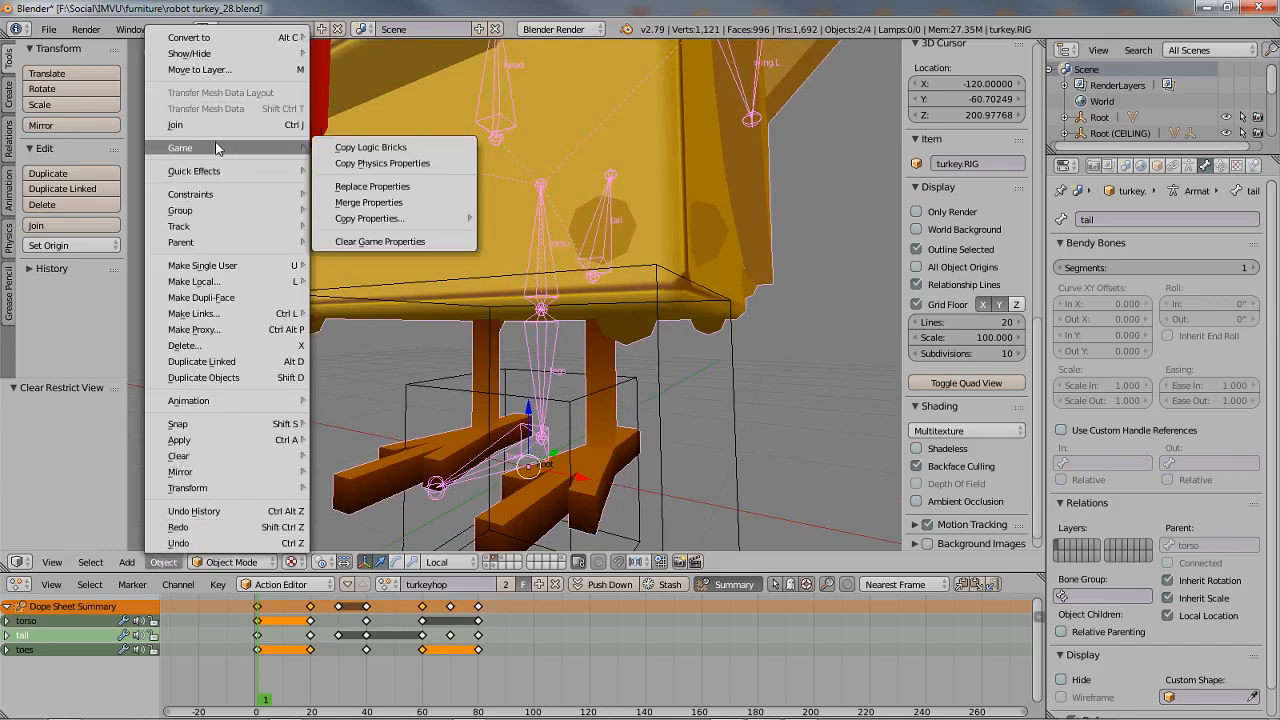
pyautogui.moveTo(200, 242)
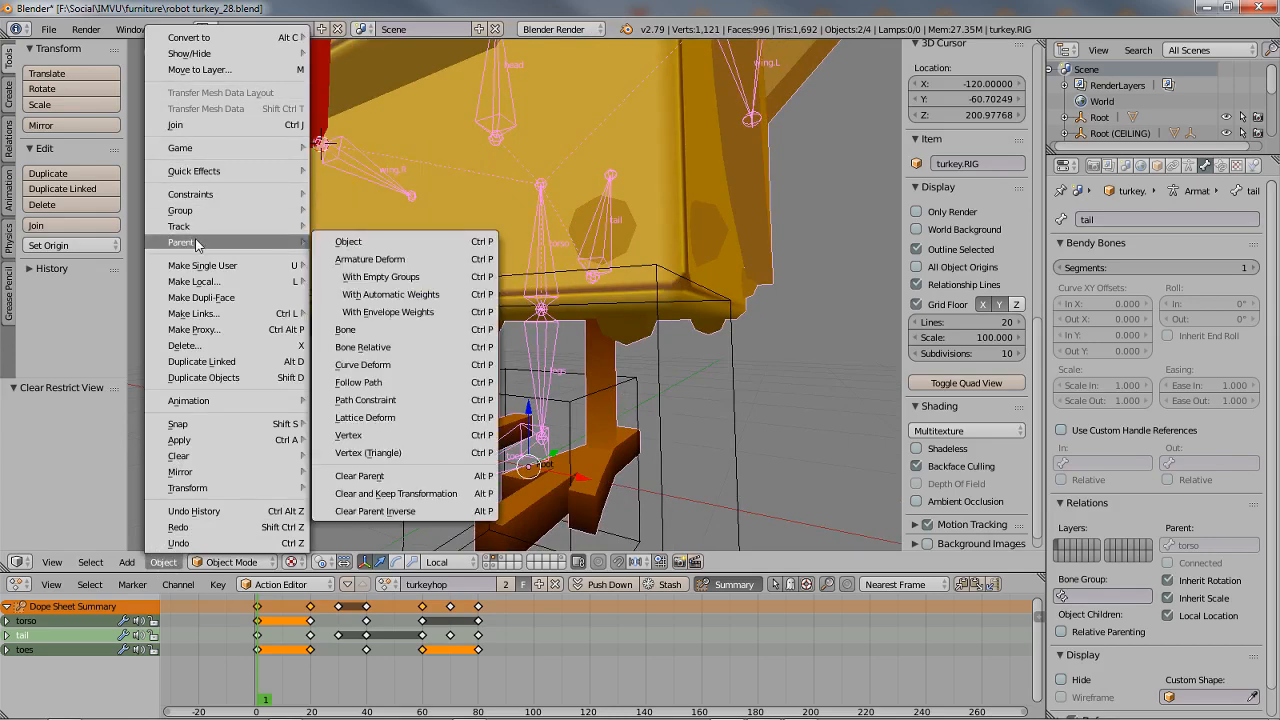
pyautogui.click(350, 241)
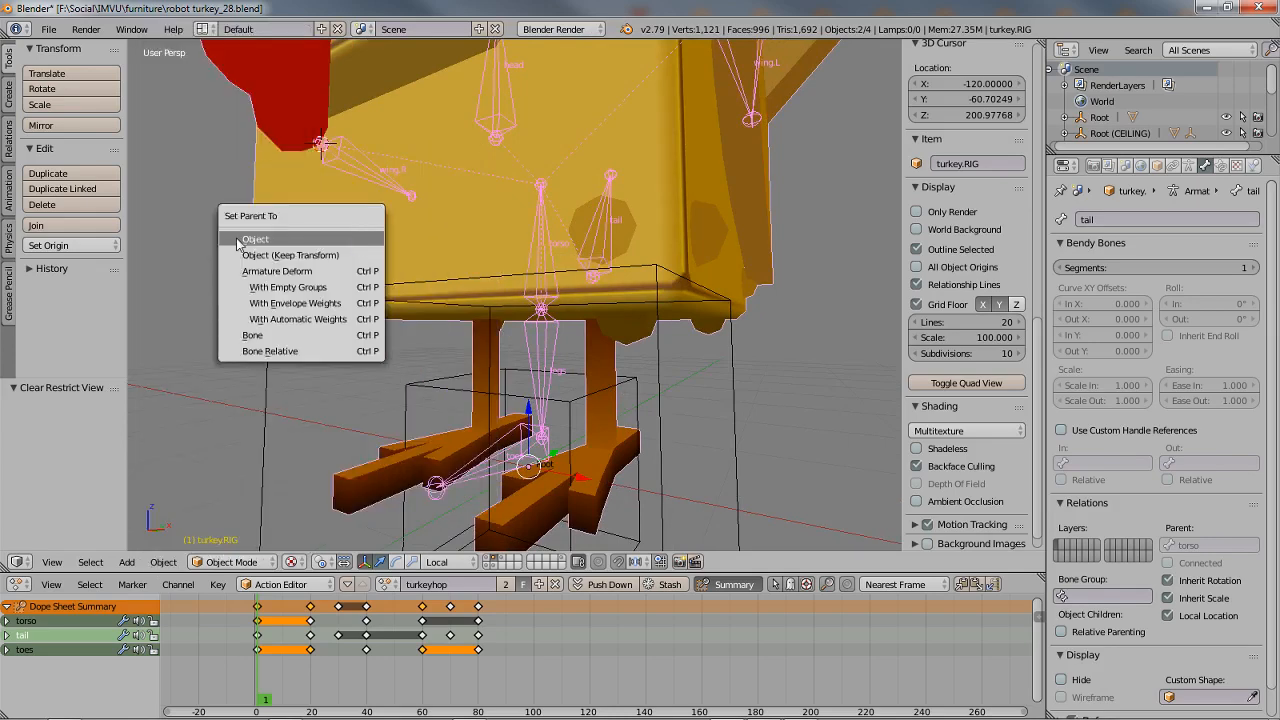
pyautogui.click(284, 271)
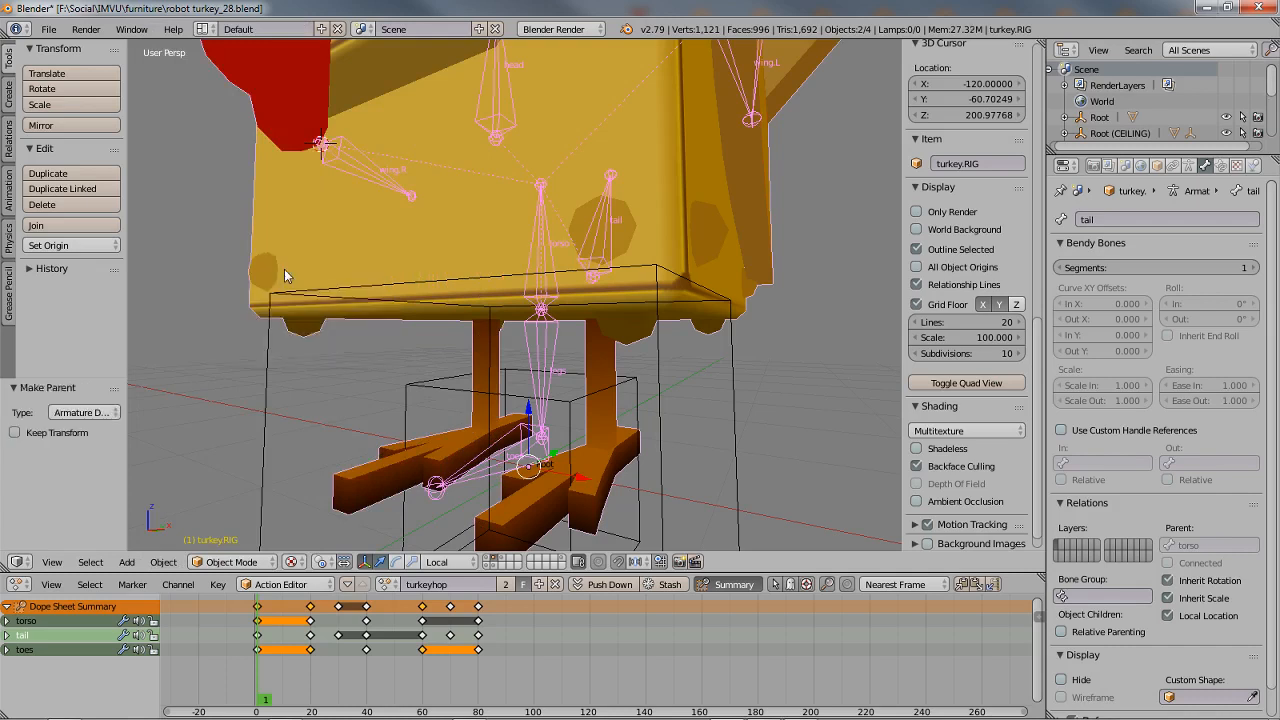
# - Select only turkey.RIG, view its bones in Pose Mode, and return it to Object Mode
pyautogui.rightClick(550, 347)
pyautogui.hotkey('ctrl', 'Tab')
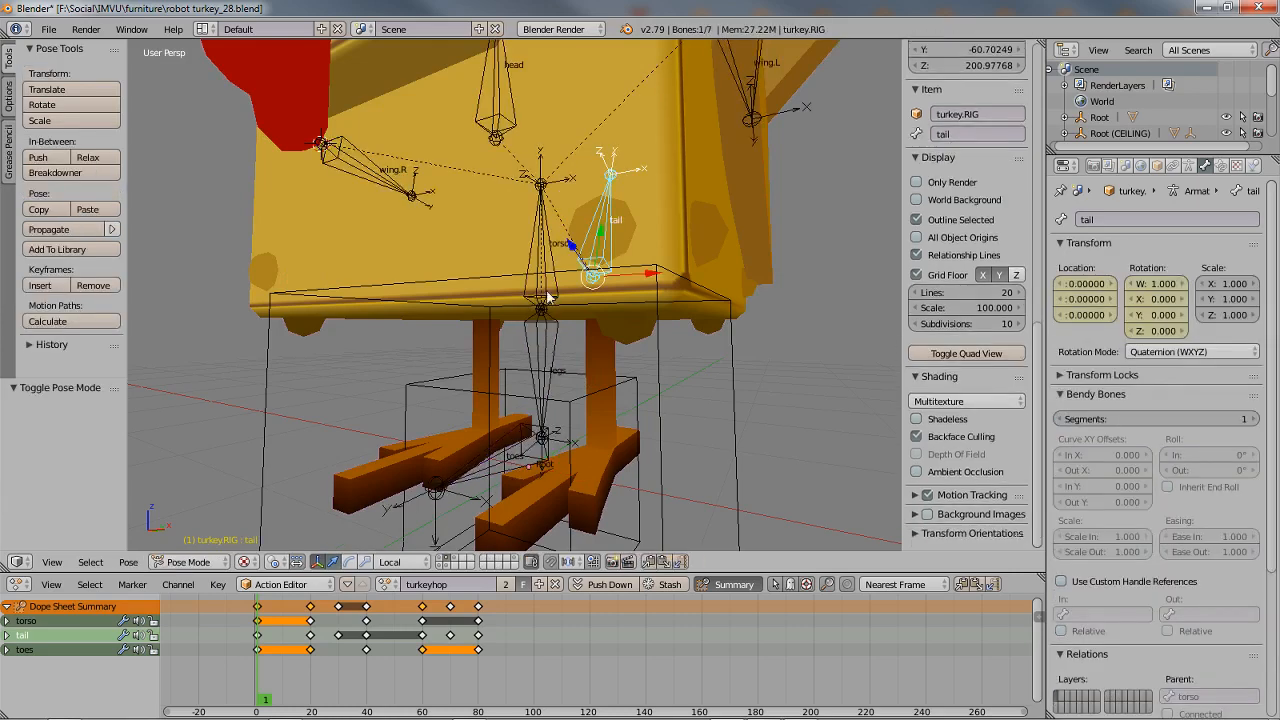
pyautogui.click(190, 562)
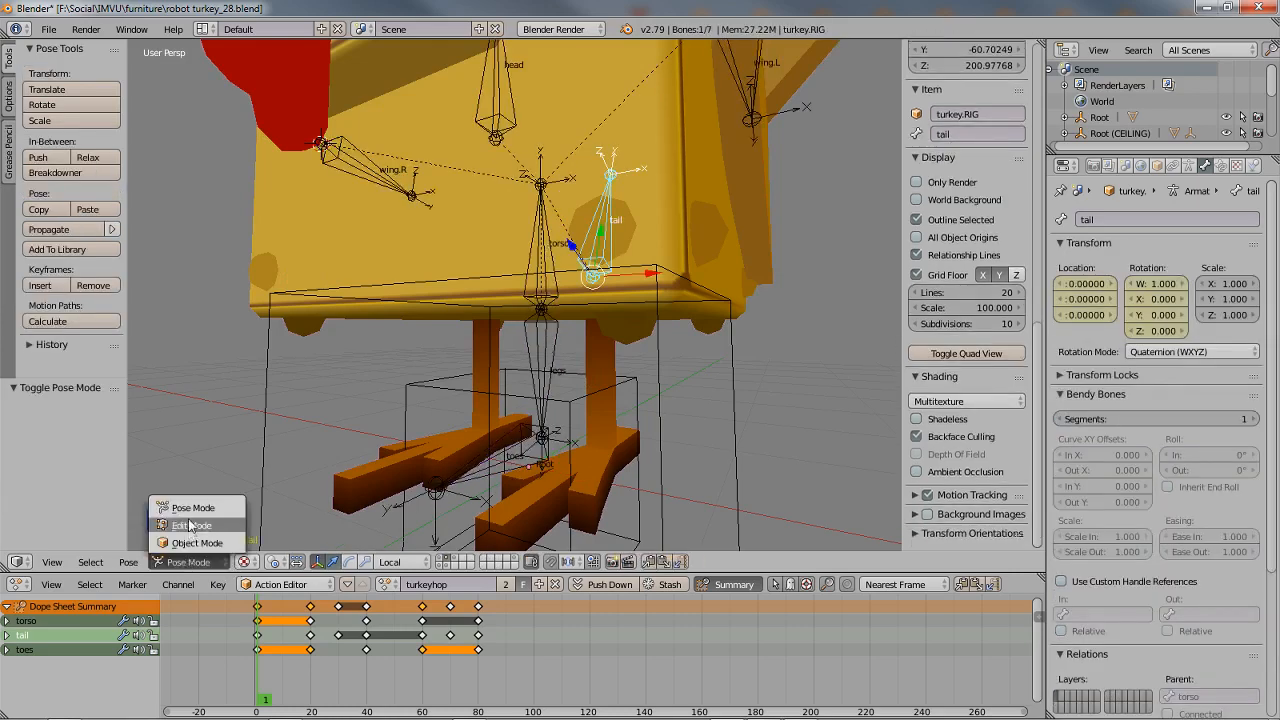
pyautogui.click(197, 543)
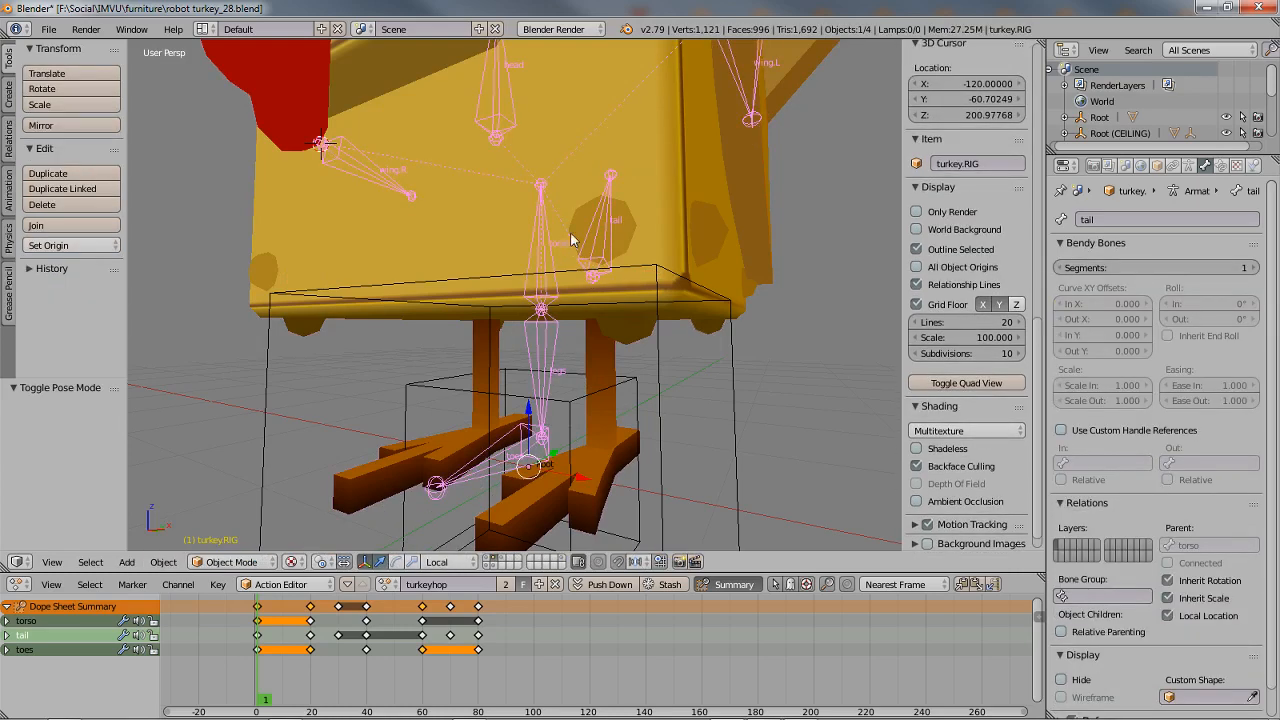
# - Put turkey.RIG in Pose Mode and try rotating the tail bone to test how the mesh follows it
pyautogui.hotkey('ctrl', 'Tab')
pyautogui.scroll(-2, 690, 276)
pyautogui.moveTo(690, 276); pyautogui.dragTo(654, 280, button='middle')
pyautogui.scroll(-3, 661, 253)
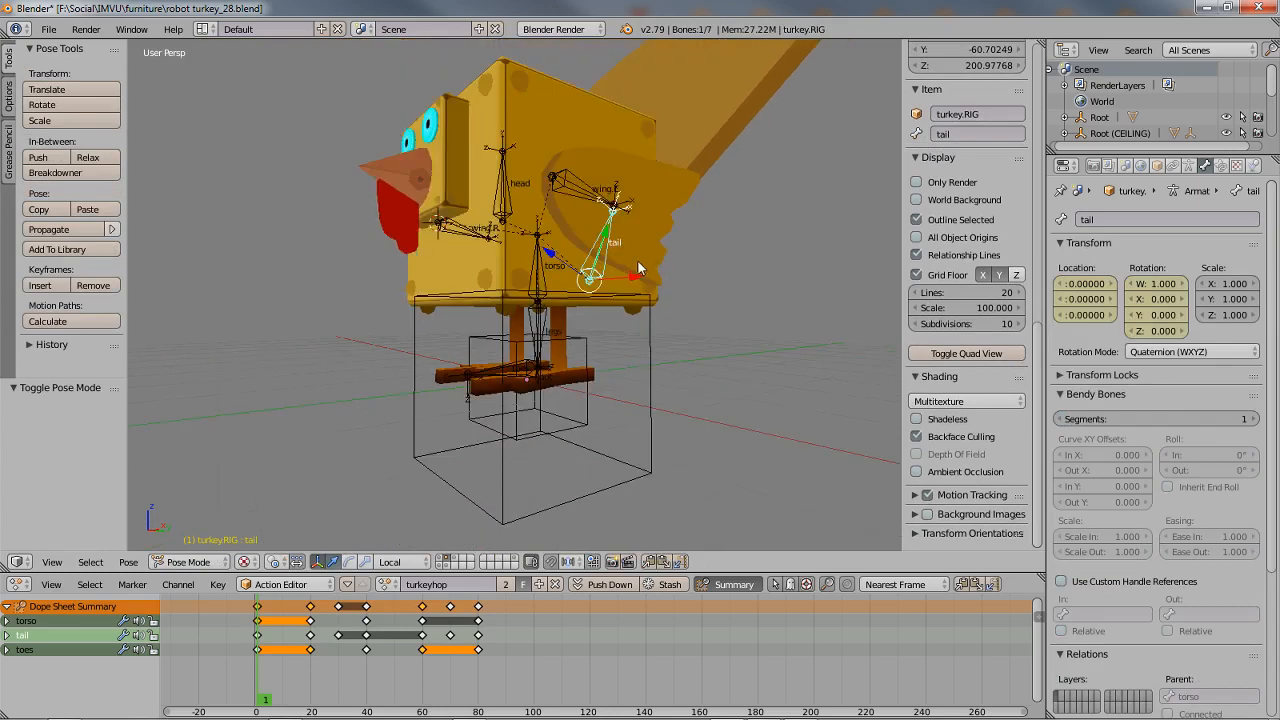
pyautogui.moveTo(638, 261); pyautogui.dragTo(597, 287, button='middle')
pyautogui.press('r')
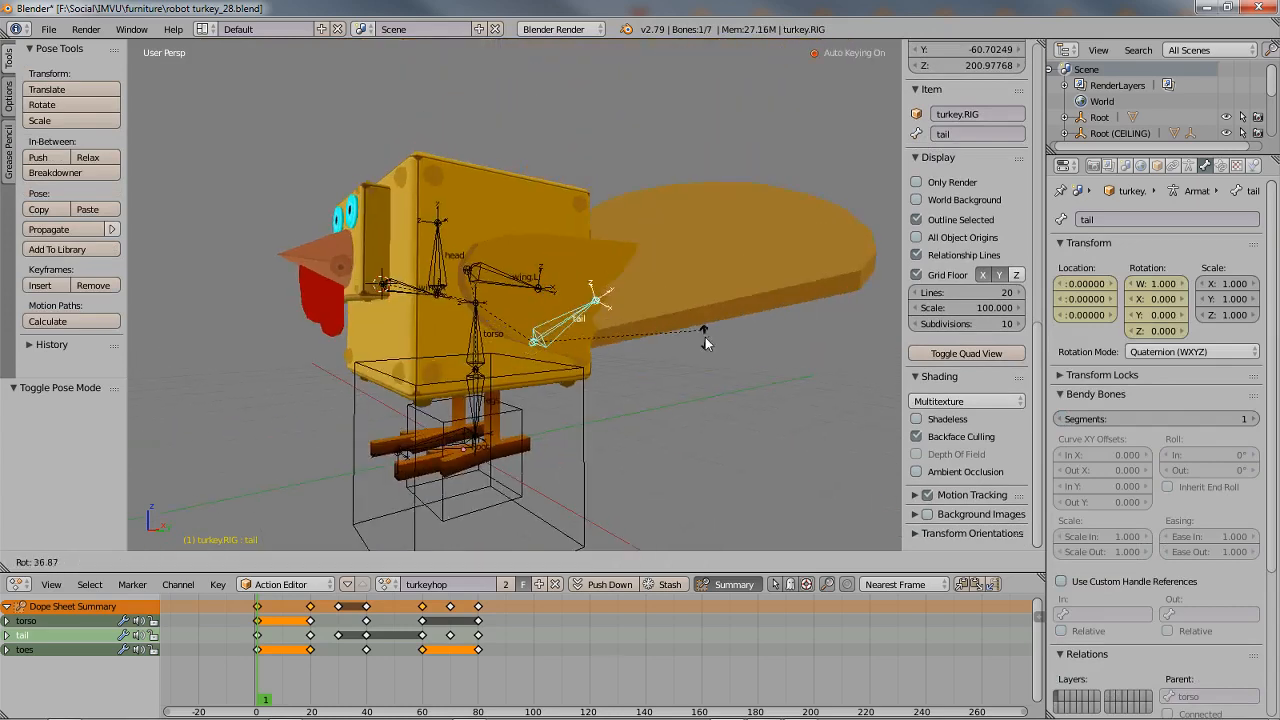
pyautogui.click(489, 242)
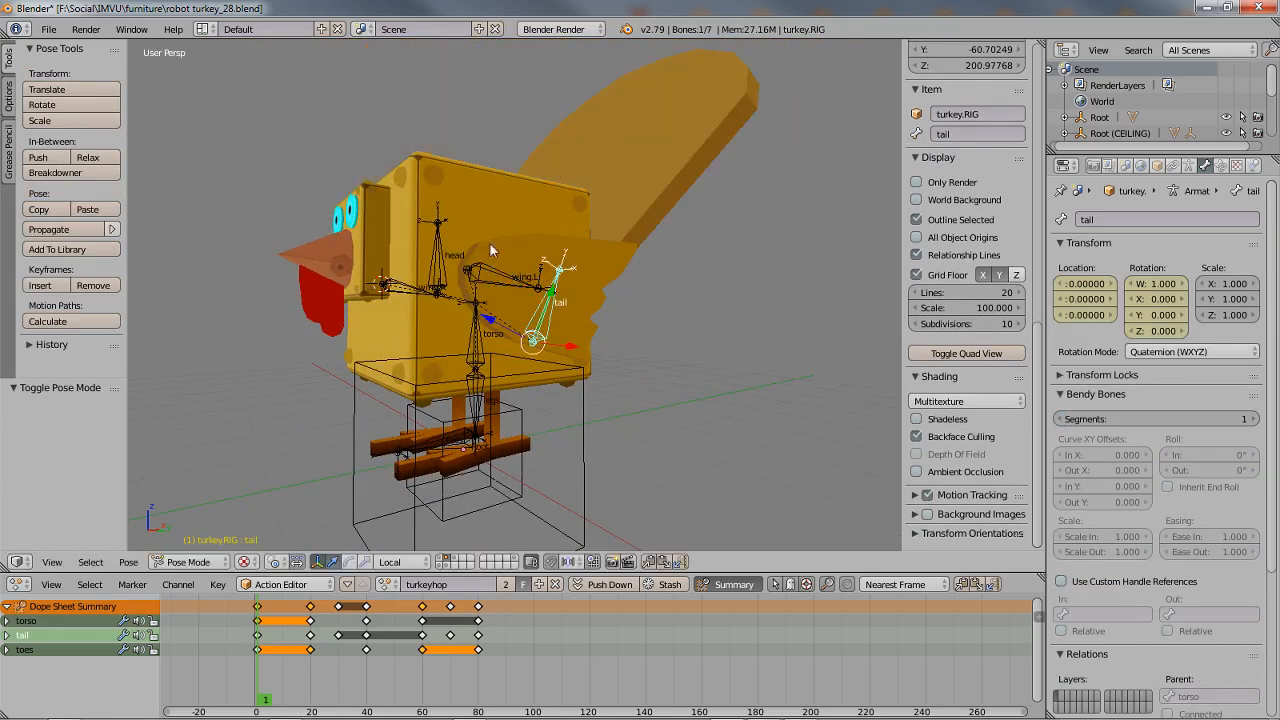
# - Try rotating the head bone and the torso bone to test how the mesh follows them
pyautogui.rightClick(437, 258)
pyautogui.press('r')
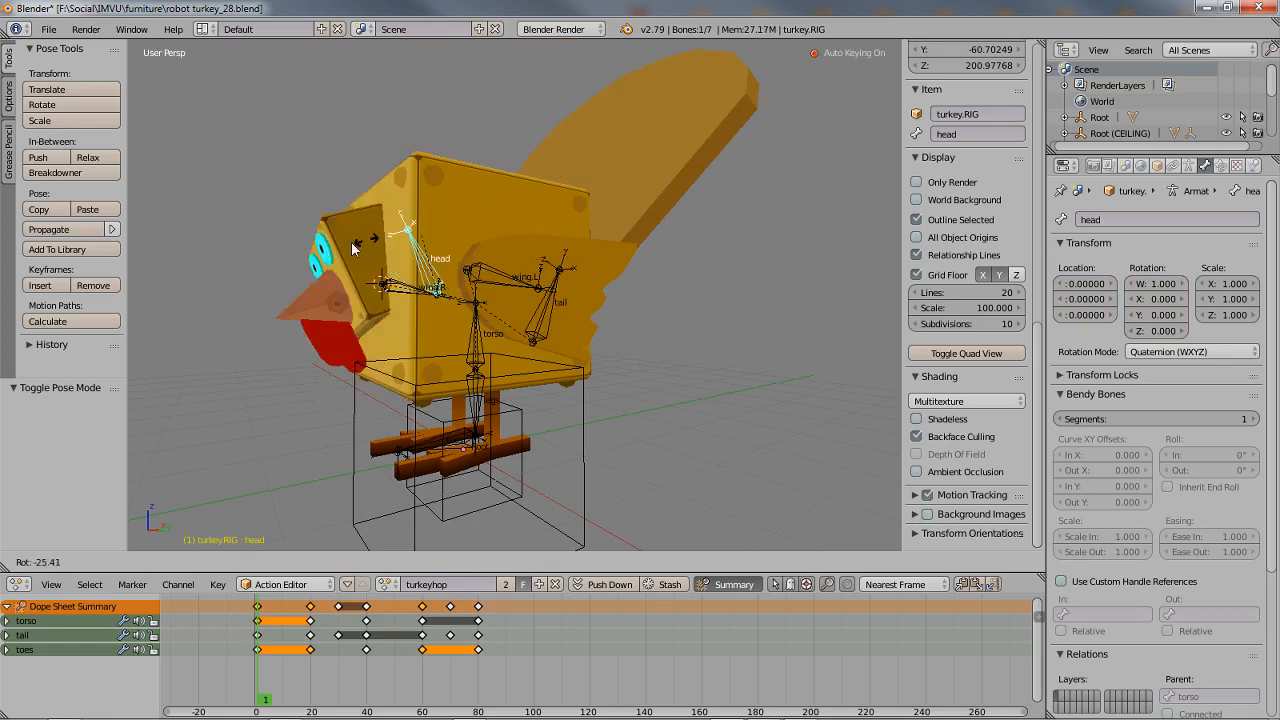
pyautogui.click(466, 320)
pyautogui.rightClick(472, 328)
pyautogui.press('r')
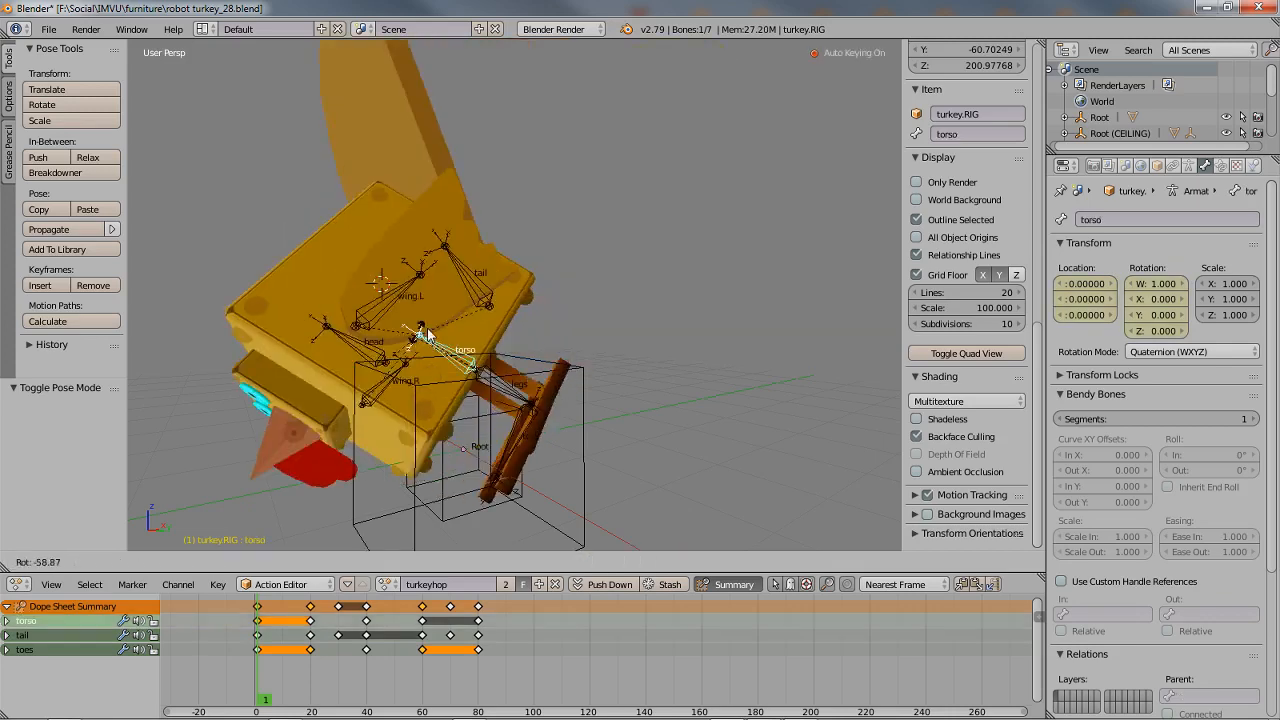
pyautogui.click(505, 405)
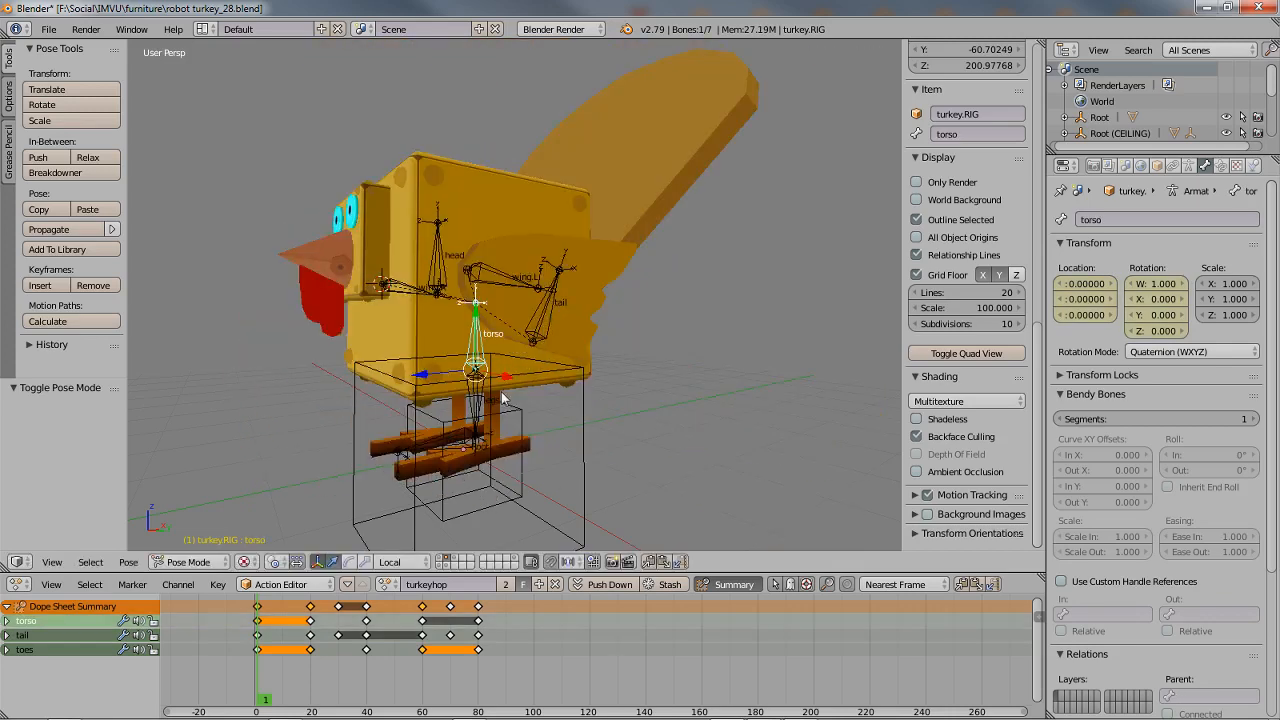
# - Try rotating the legs bone and the toes bone to test their effect on the feet
pyautogui.rightClick(495, 410)
pyautogui.press('r')
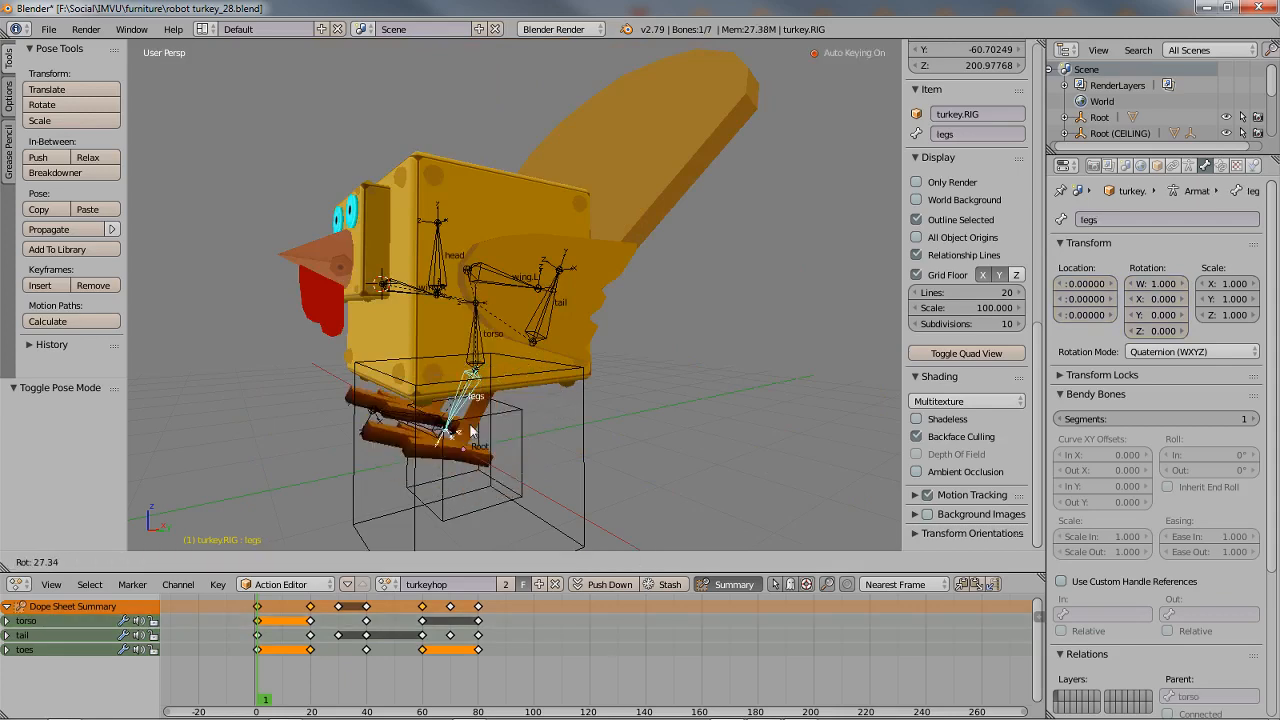
pyautogui.click(436, 455)
pyautogui.rightClick(440, 452)
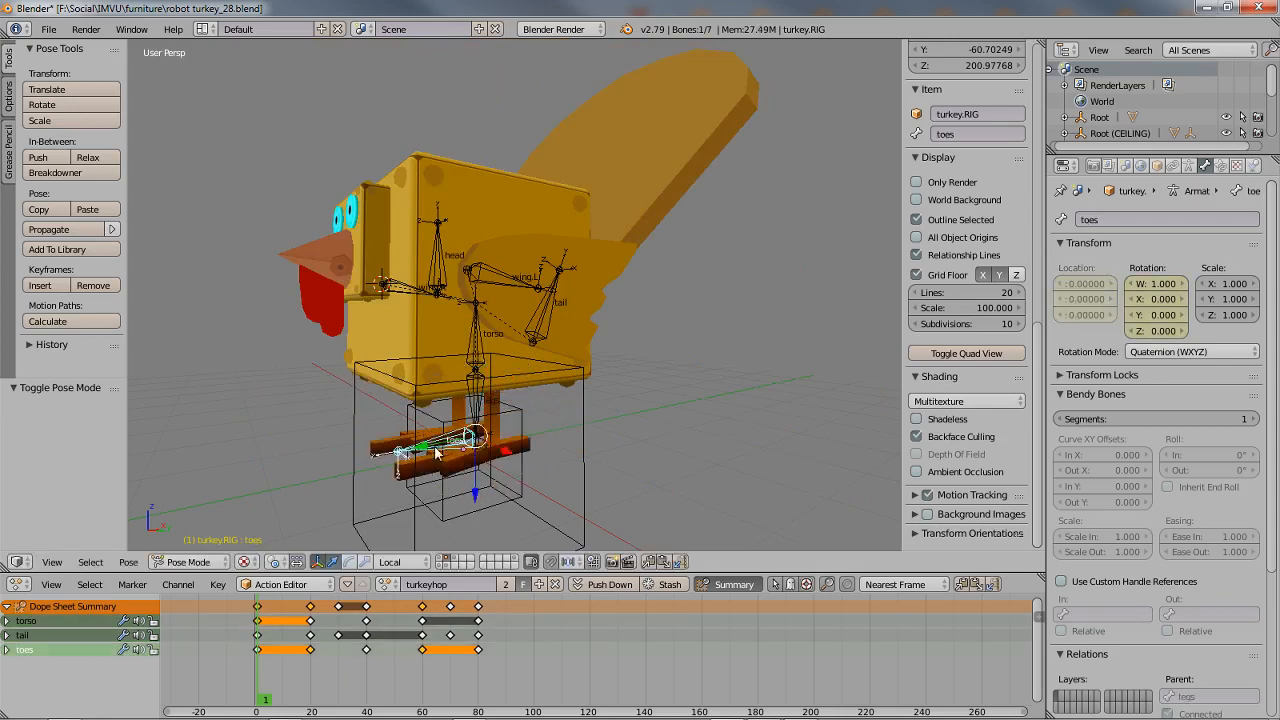
pyautogui.press('r')
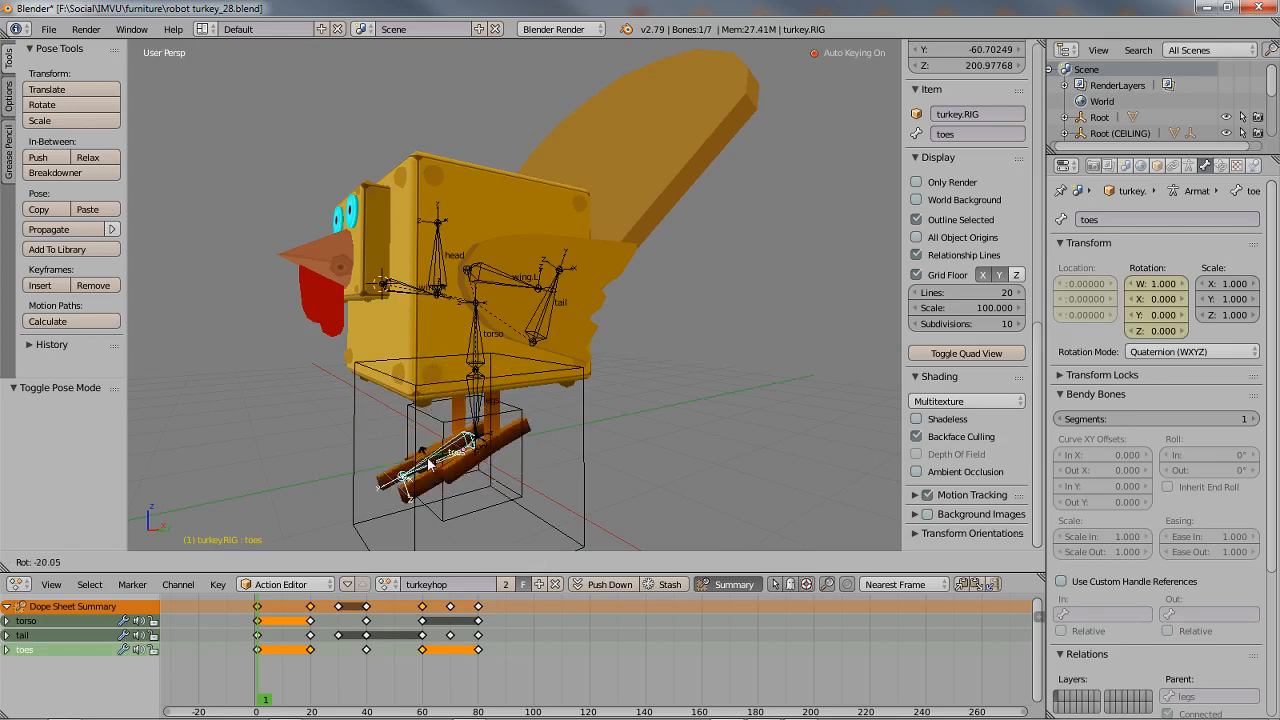
pyautogui.click(428, 452)
# - Try rotating the wing.R bone to test its effect on the wing from the turkey's other side
pyautogui.moveTo(458, 308); pyautogui.dragTo(533, 340, button='middle')
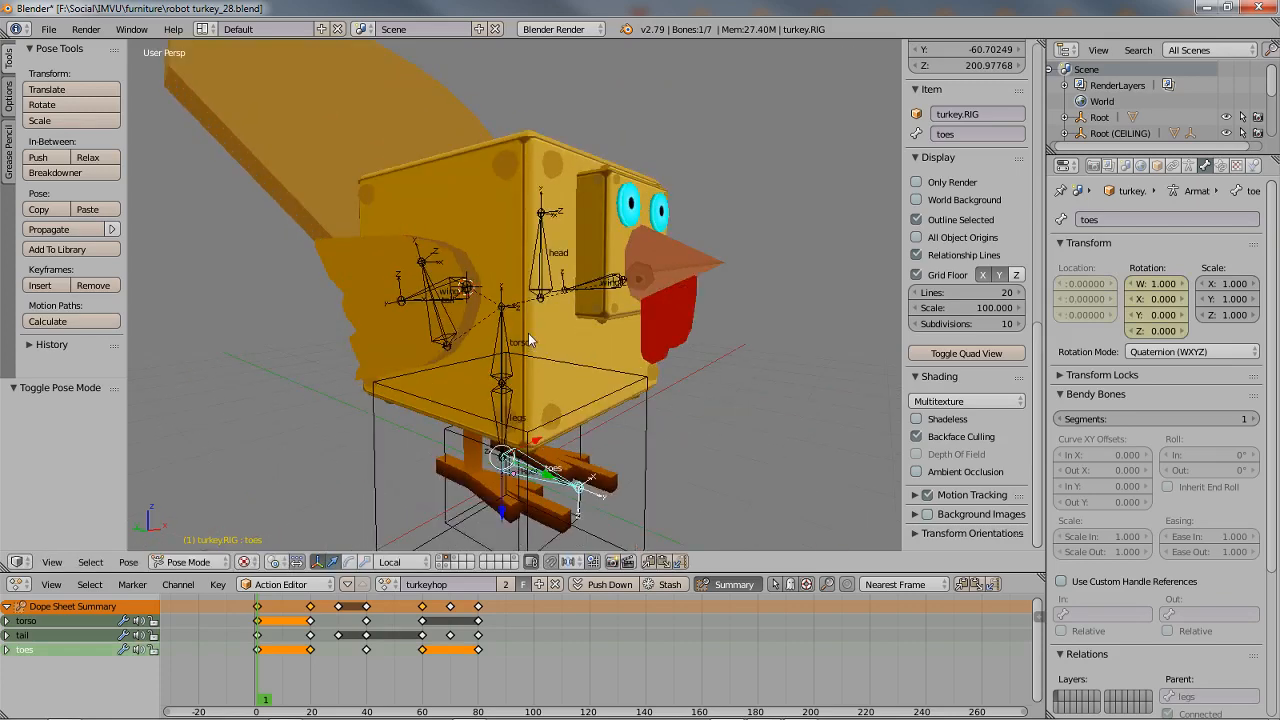
pyautogui.rightClick(443, 300)
pyautogui.press('r')
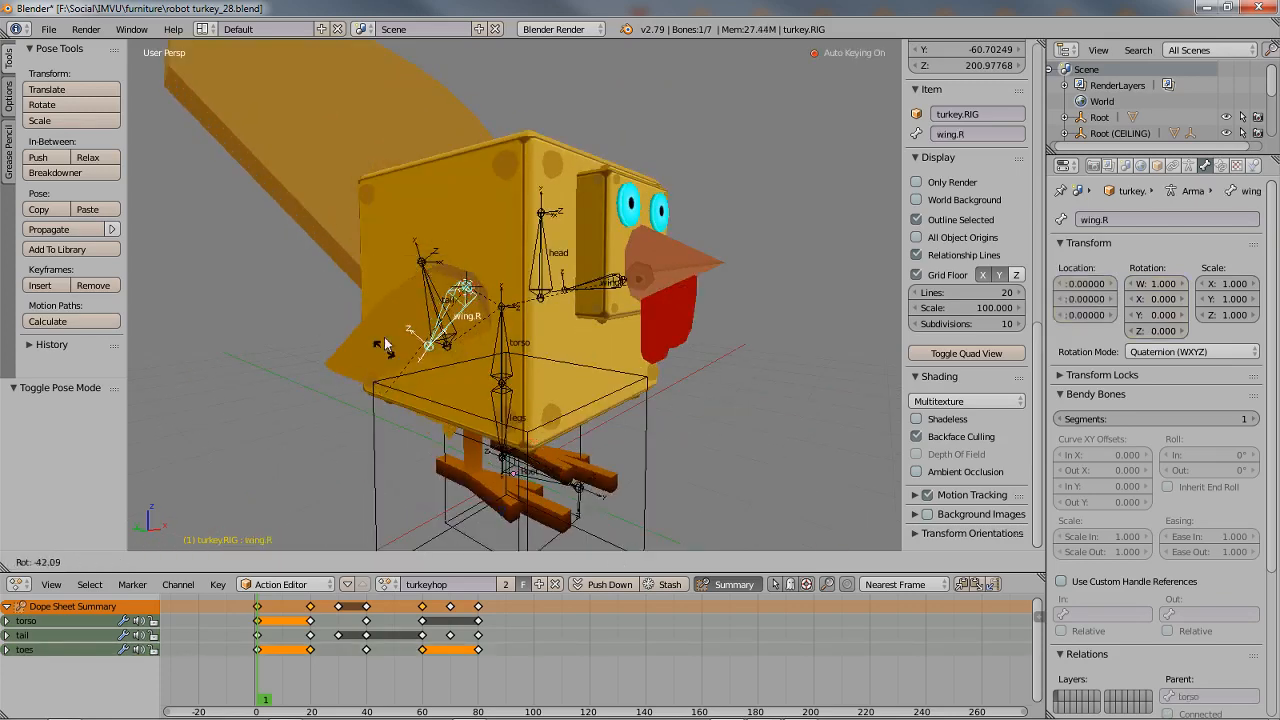
pyautogui.click(741, 338)
pyautogui.moveTo(740, 338); pyautogui.dragTo(590, 325, button='middle')
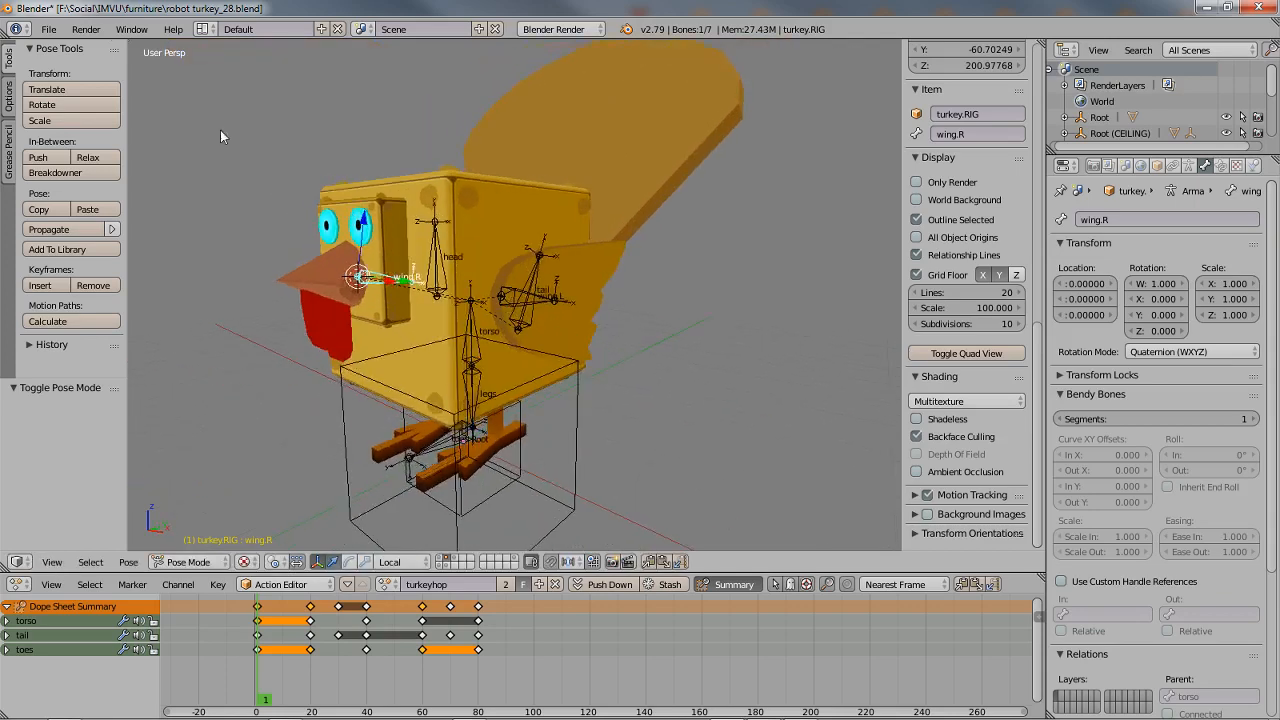
# - Save the project as a new version named robot turkey_29.blend in the same folder
pyautogui.click(48, 29)
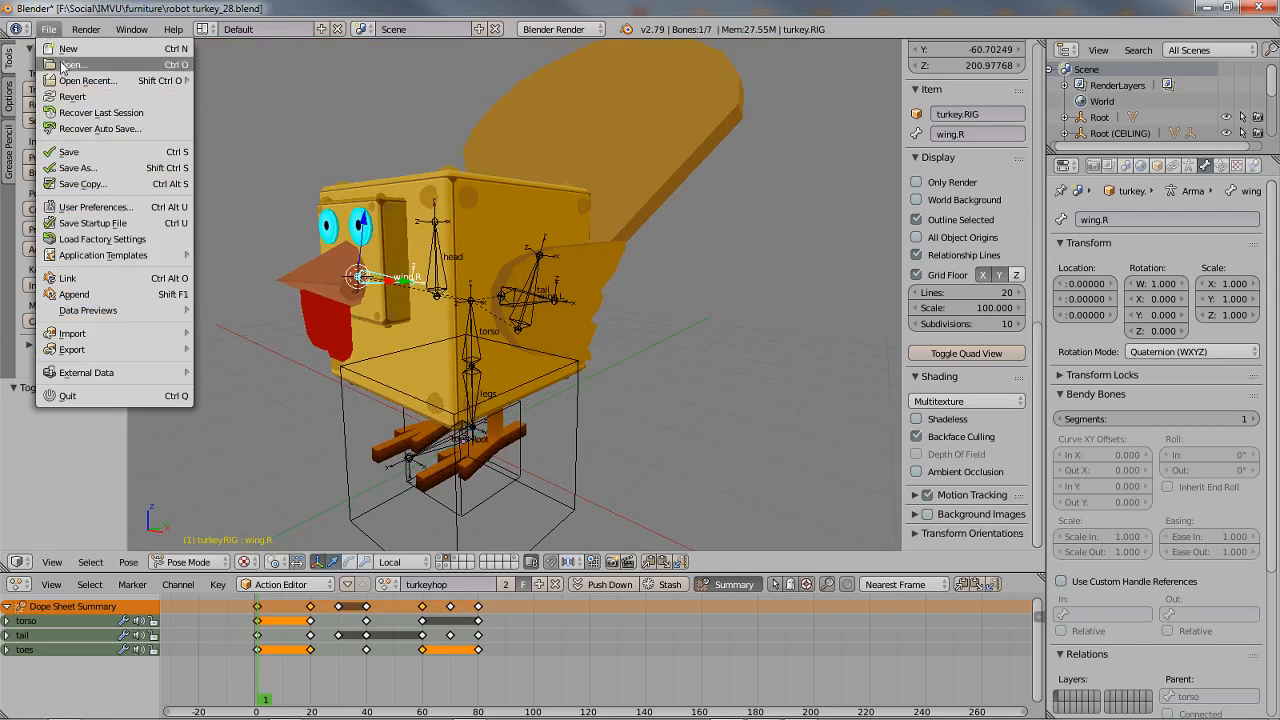
pyautogui.click(77, 168)
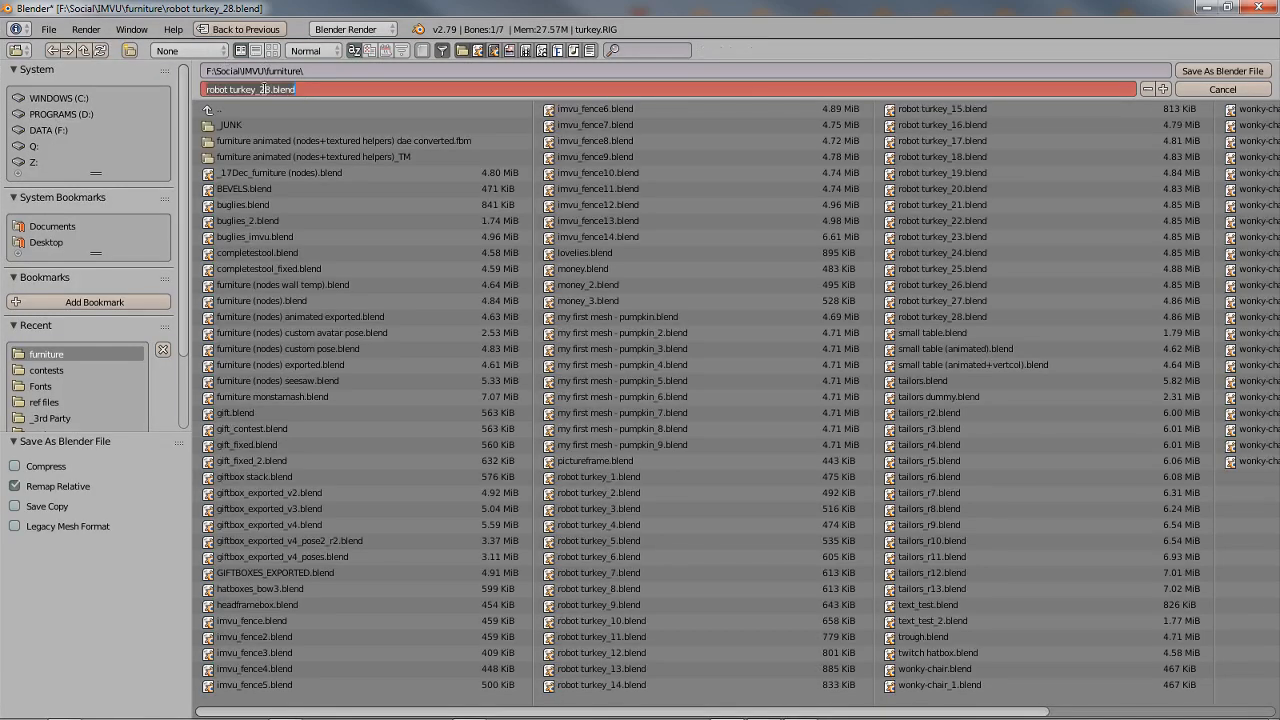
pyautogui.moveTo(263, 89); pyautogui.dragTo(502, 86)
pyautogui.write('9')
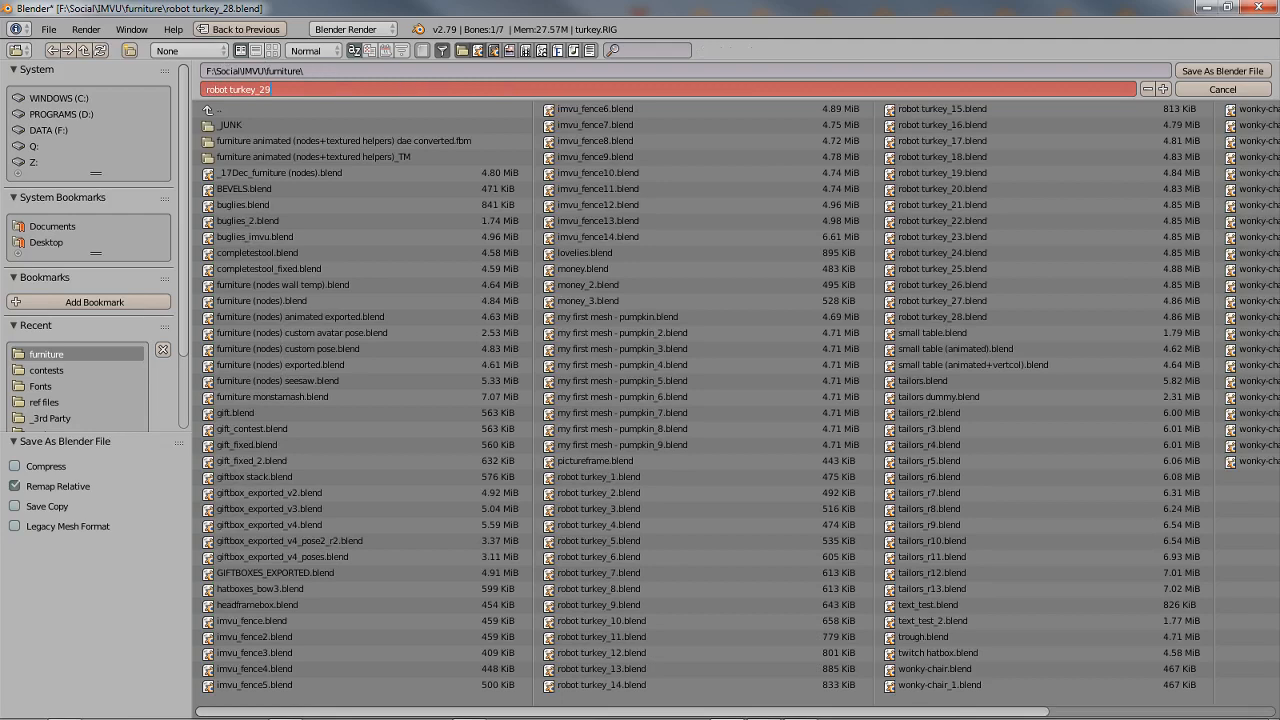
pyautogui.press('Return')
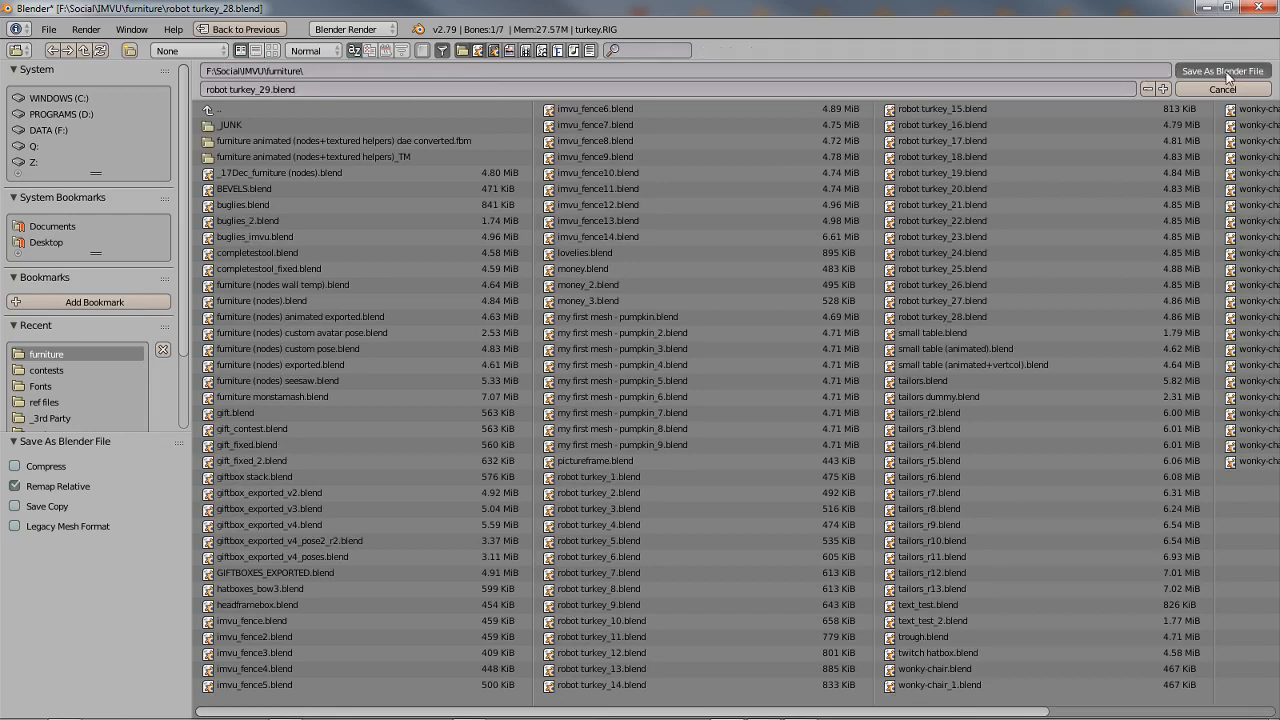
pyautogui.click(1222, 71)
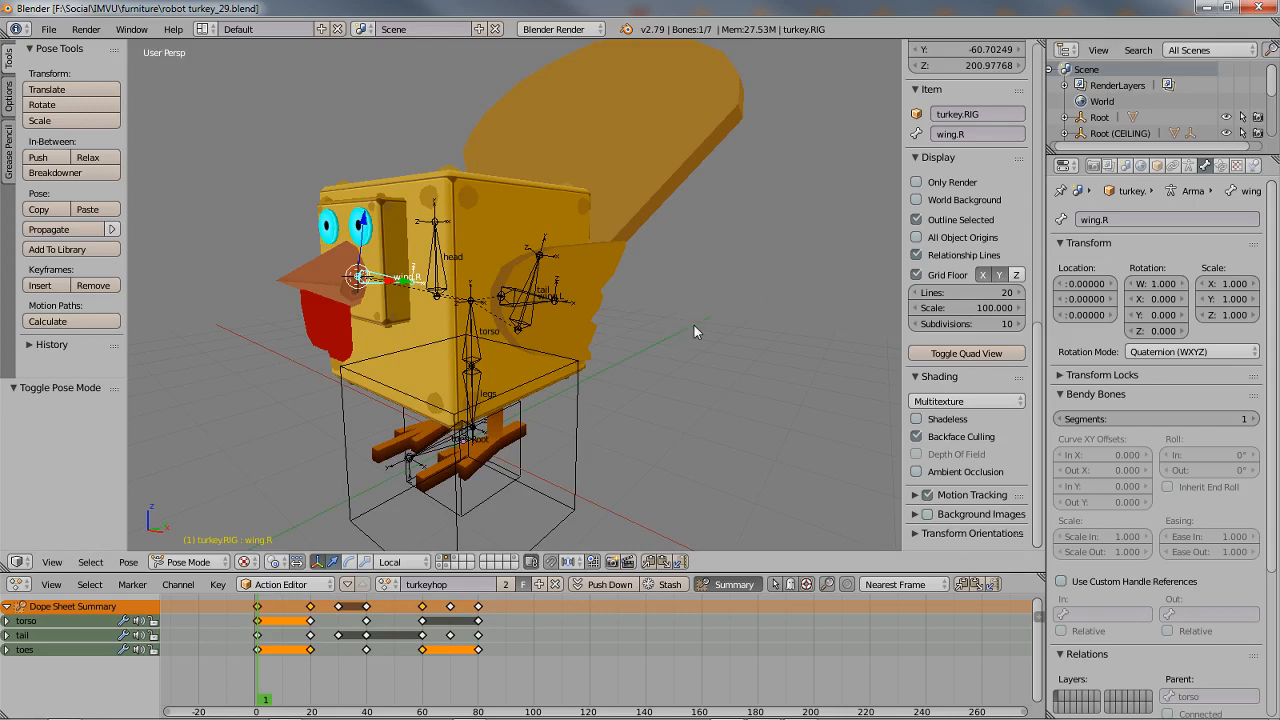
# - Inspect the turkey from the side and in perspective, and scrub the turkeyhop action from frame 1 to frame 79
pyautogui.moveTo(470, 450); pyautogui.dragTo(463, 437, button='middle')
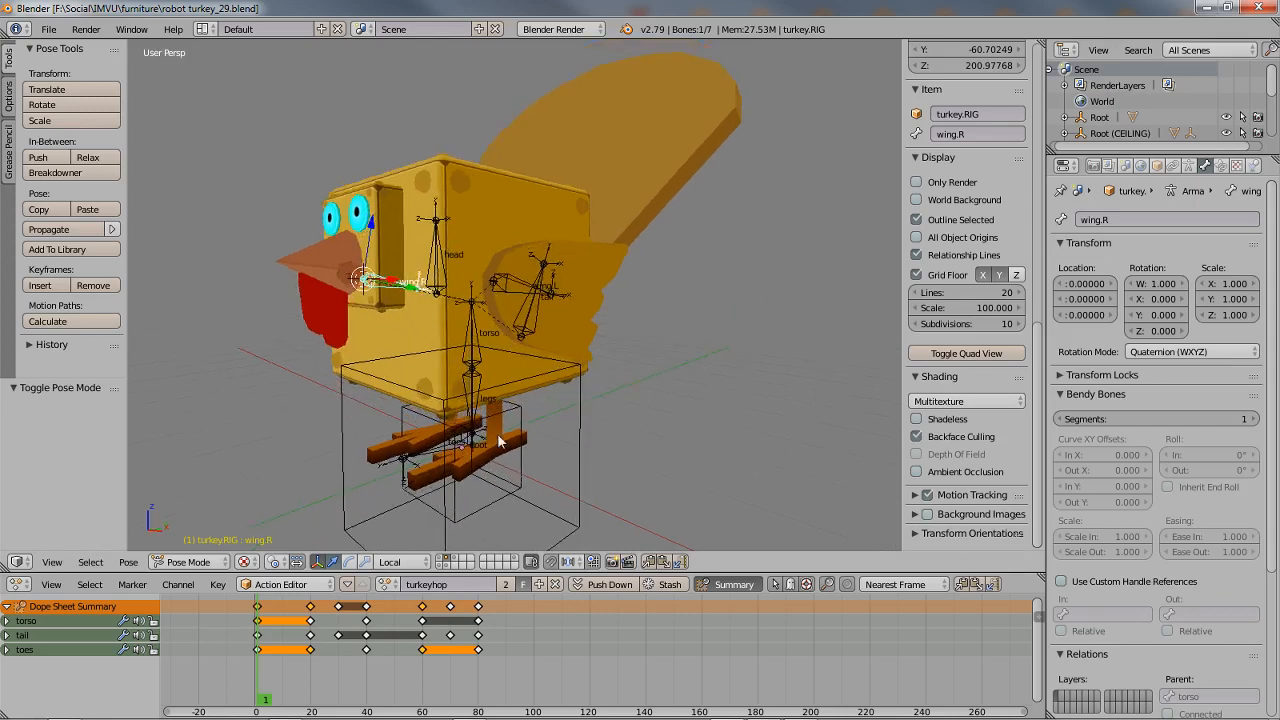
pyautogui.press('KP_1')
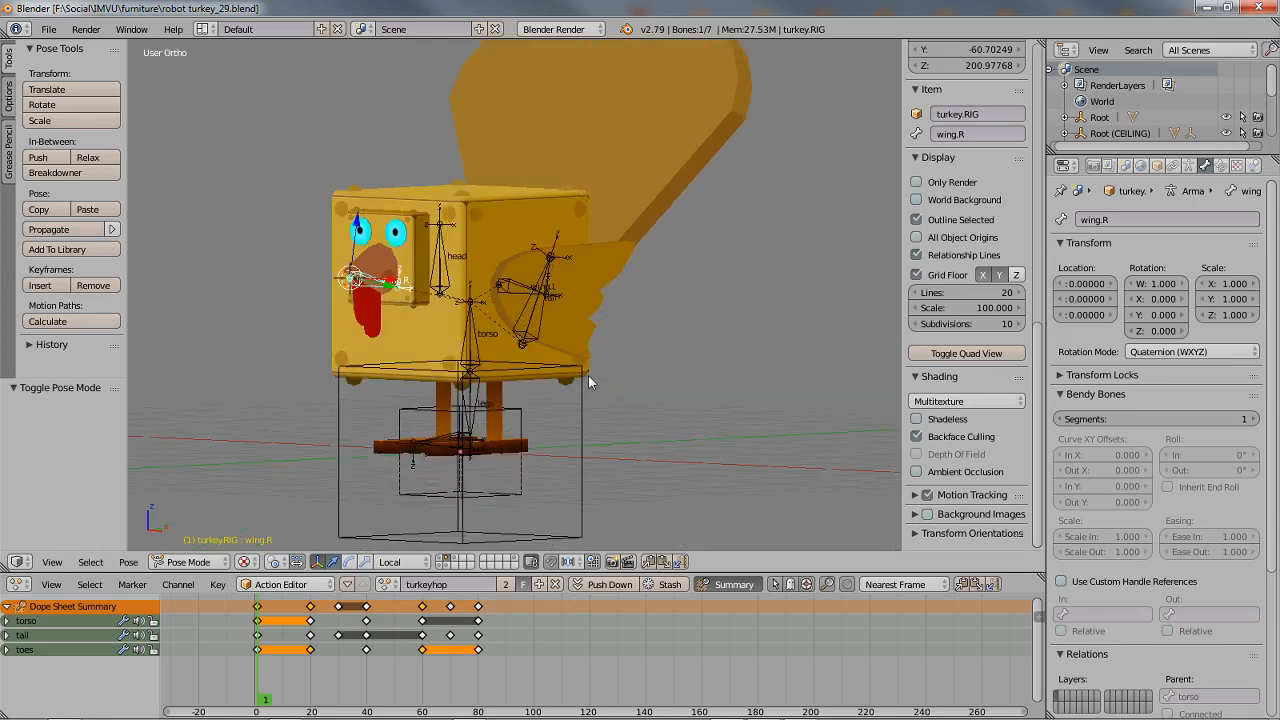
pyautogui.press('KP_5')
pyautogui.press('KP_3')
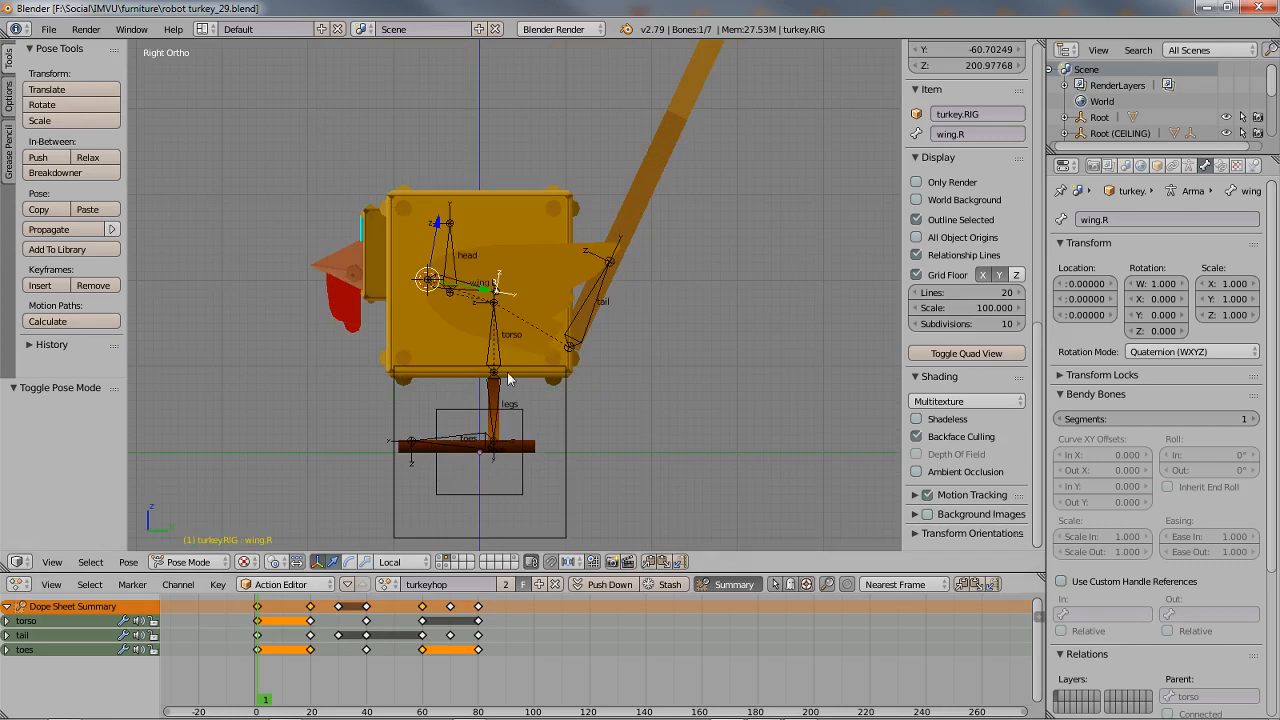
pyautogui.keyDown('shift'); pyautogui.moveTo(508, 373); pyautogui.dragTo(513, 393, button='middle'); pyautogui.keyUp('shift')
pyautogui.moveTo(276, 680)
pyautogui.mouseDown()
pyautogui.moveTo(264, 698)
pyautogui.moveTo(480, 694)
pyautogui.moveTo(258, 680)
pyautogui.mouseUp()
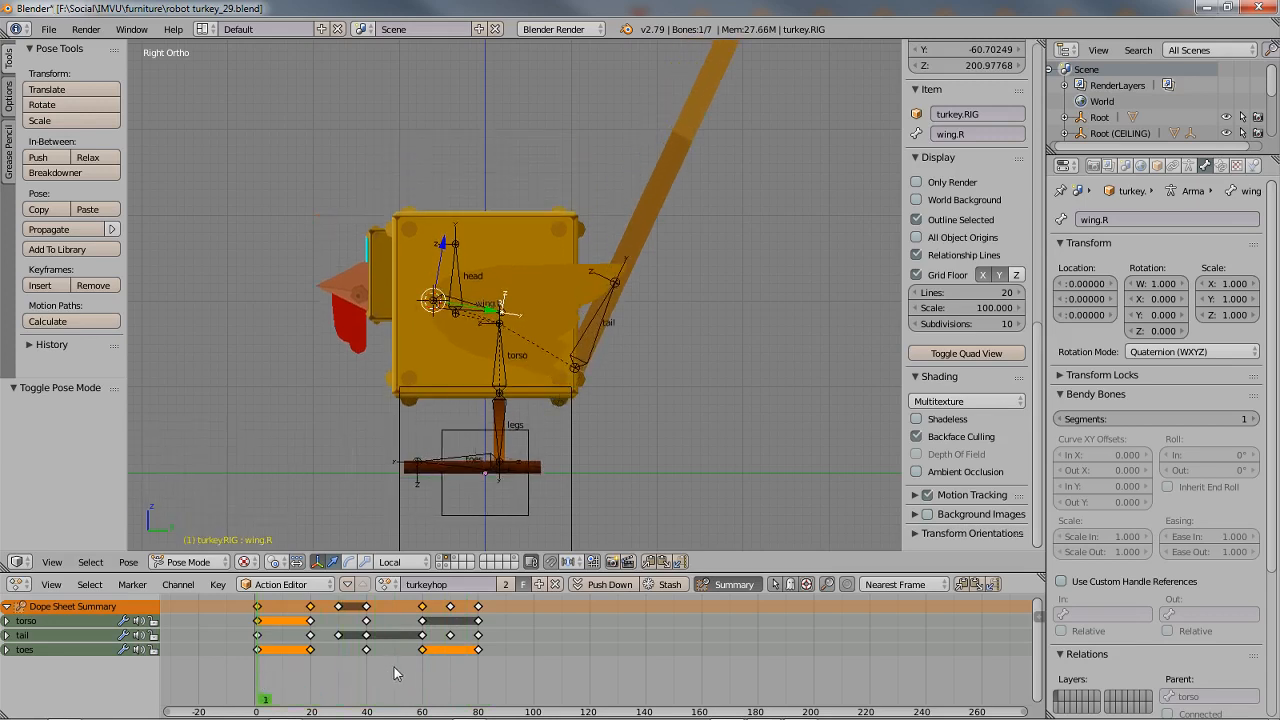
pyautogui.moveTo(466, 194); pyautogui.dragTo(489, 232, button='middle')
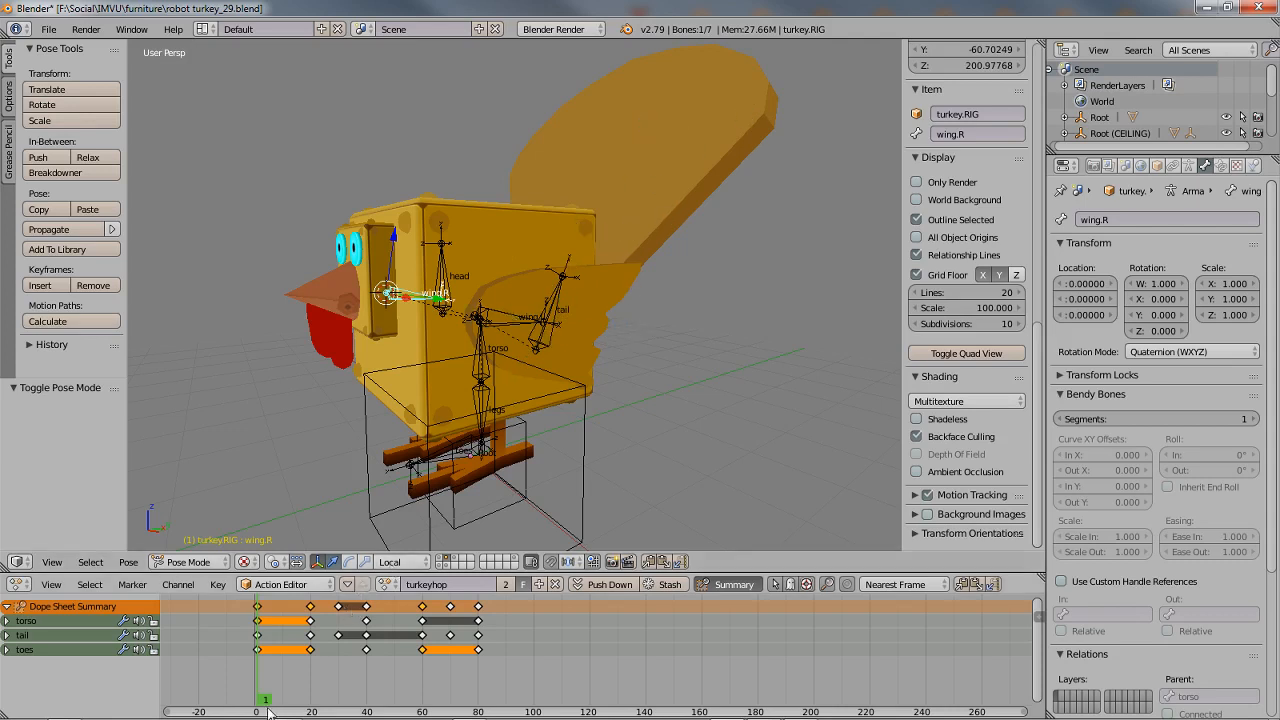
pyautogui.moveTo(266, 700)
pyautogui.mouseDown()
pyautogui.moveTo(448, 700)
pyautogui.moveTo(258, 700)
pyautogui.moveTo(478, 688)
pyautogui.mouseUp()
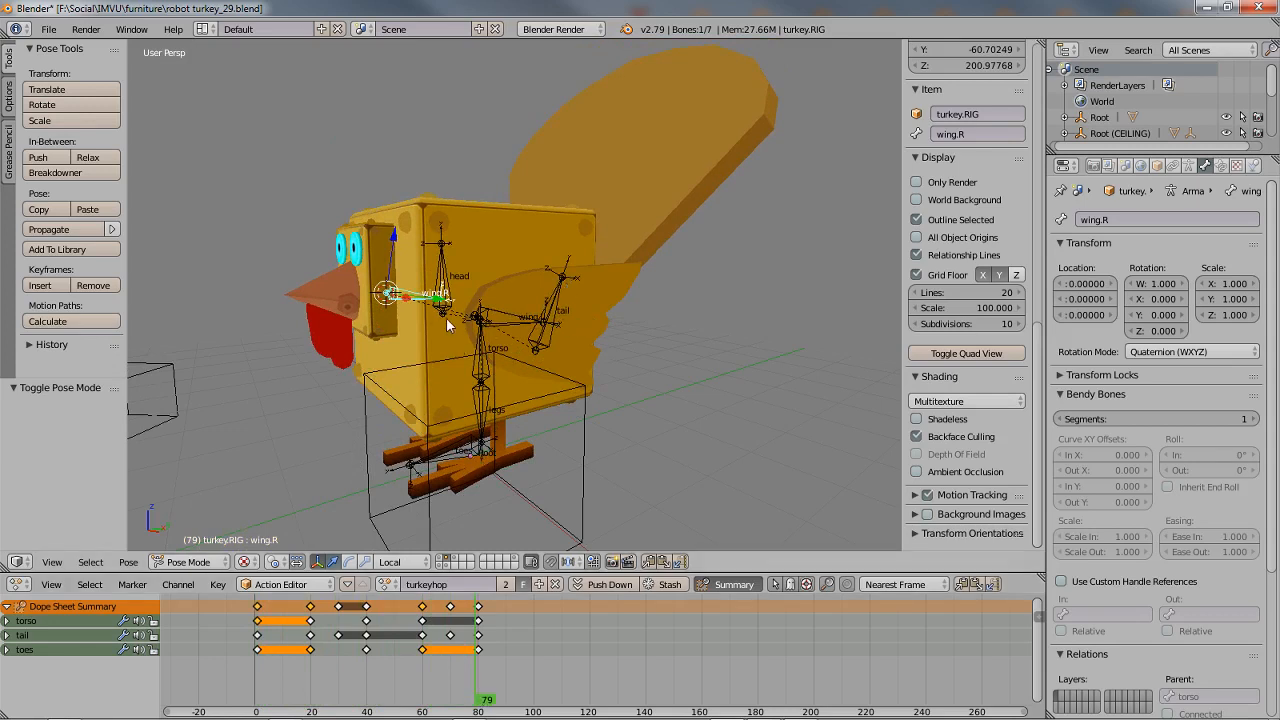
# - Select all of the rig's bones and examine them in the right orthographic view
pyautogui.rightClick(480, 338)
pyautogui.press('a')
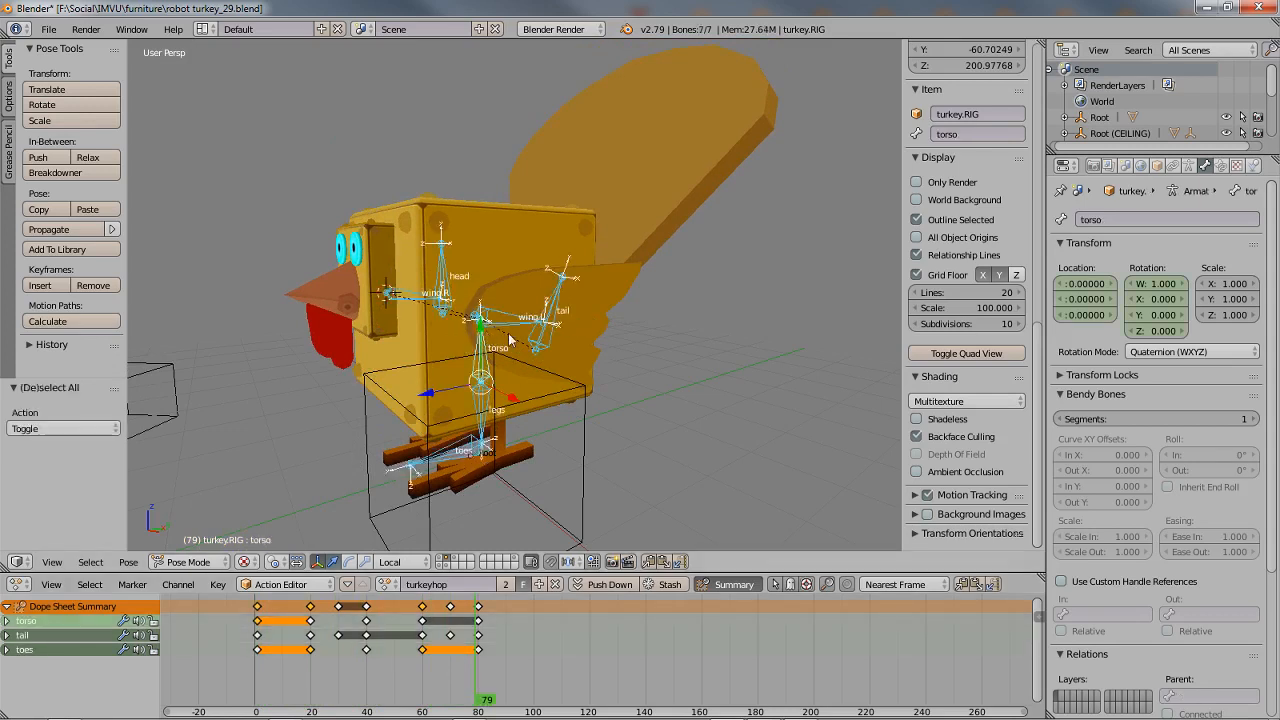
pyautogui.press('KP_1')
pyautogui.press('KP_3')
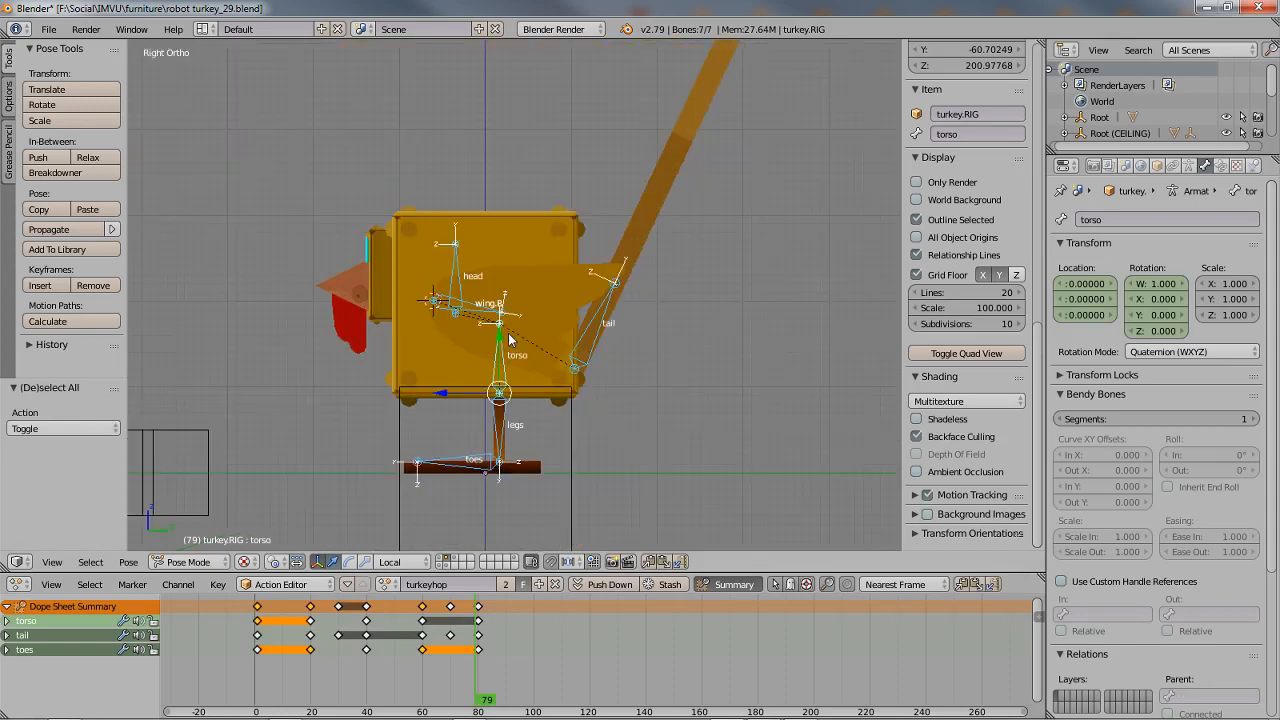
pyautogui.scroll(1, 508, 333)
pyautogui.scroll(-2, 514, 336)
pyautogui.keyDown('shift'); pyautogui.moveTo(457, 427); pyautogui.dragTo(450, 397, button='middle'); pyautogui.keyUp('shift')
pyautogui.scroll(1, 458, 412)
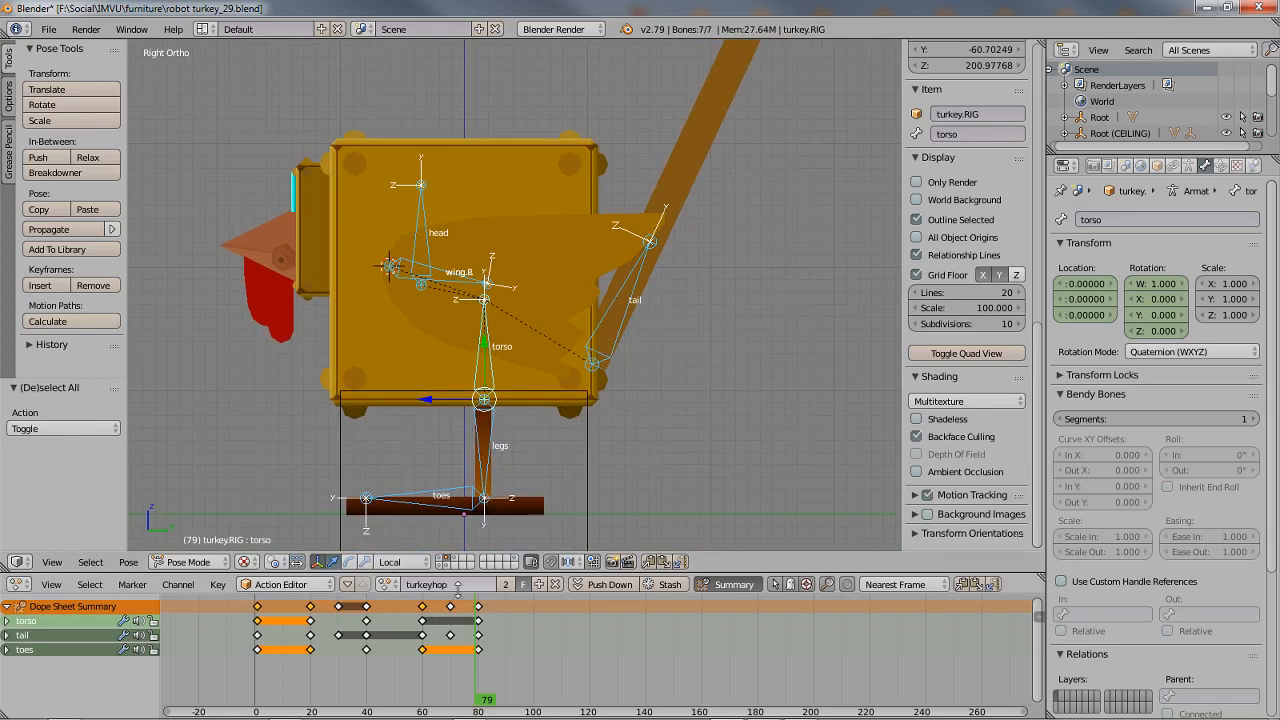
# - Rewind to frame 1, select only the tail bone, and advance the current frame to 20
pyautogui.click(483, 701)
pyautogui.moveTo(483, 701); pyautogui.dragTo(259, 691)
pyautogui.rightClick(601, 325)
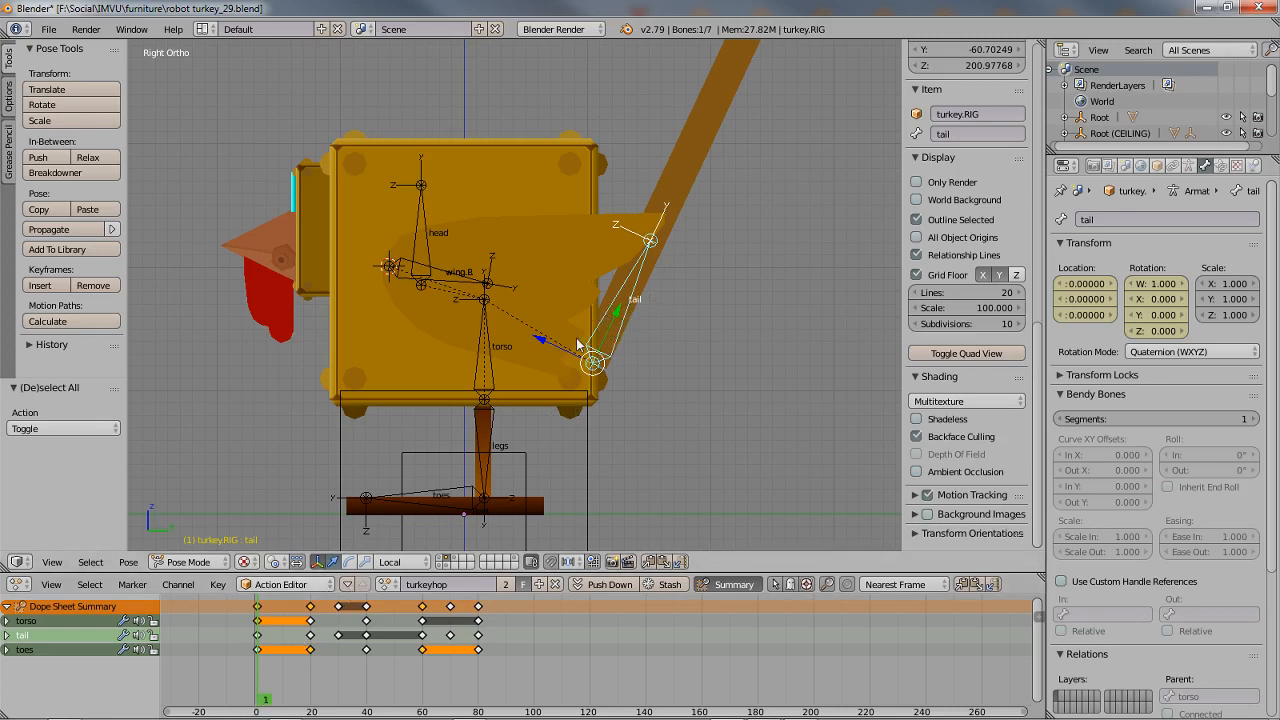
pyautogui.click(272, 699)
pyautogui.moveTo(287, 699); pyautogui.dragTo(312, 693)
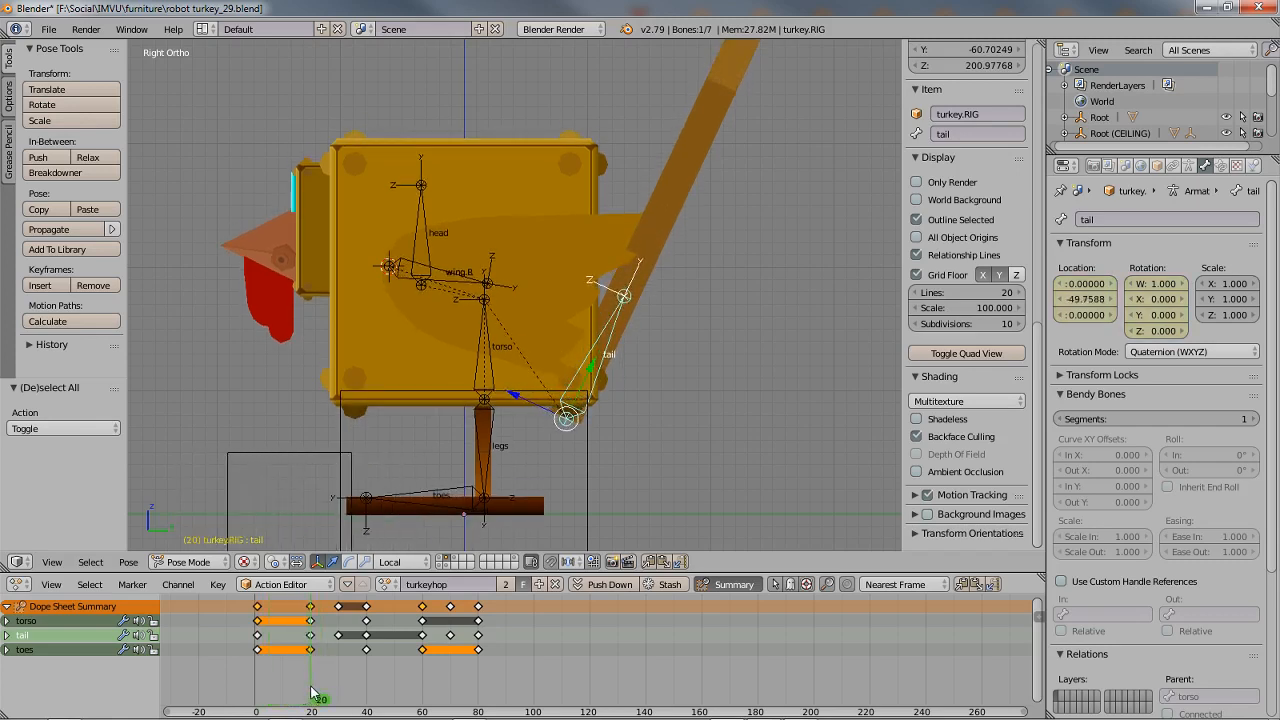
# - Fit all keyframes in the Action Editor and clear the tail bone's location, rotation and scale at frame 20
pyautogui.scroll(4, 414, 650)
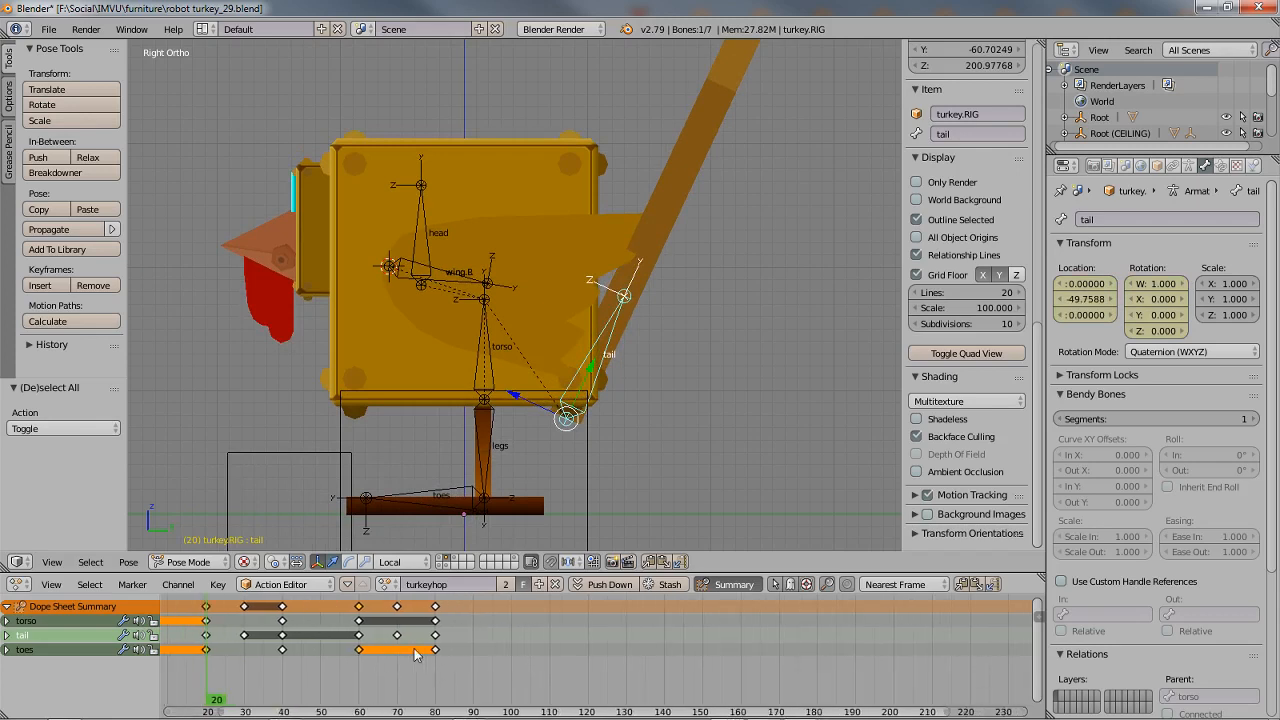
pyautogui.moveTo(330, 629); pyautogui.dragTo(569, 646, button='middle')
pyautogui.press('Home')
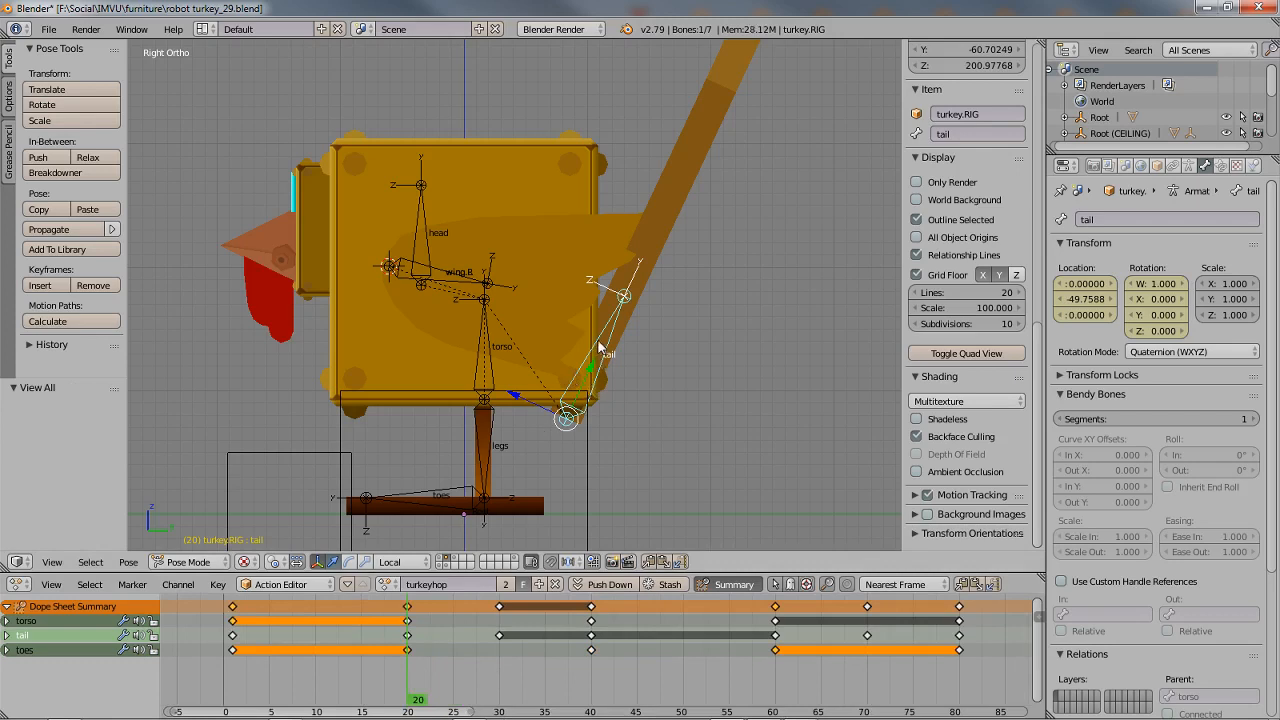
pyautogui.click(128, 562)
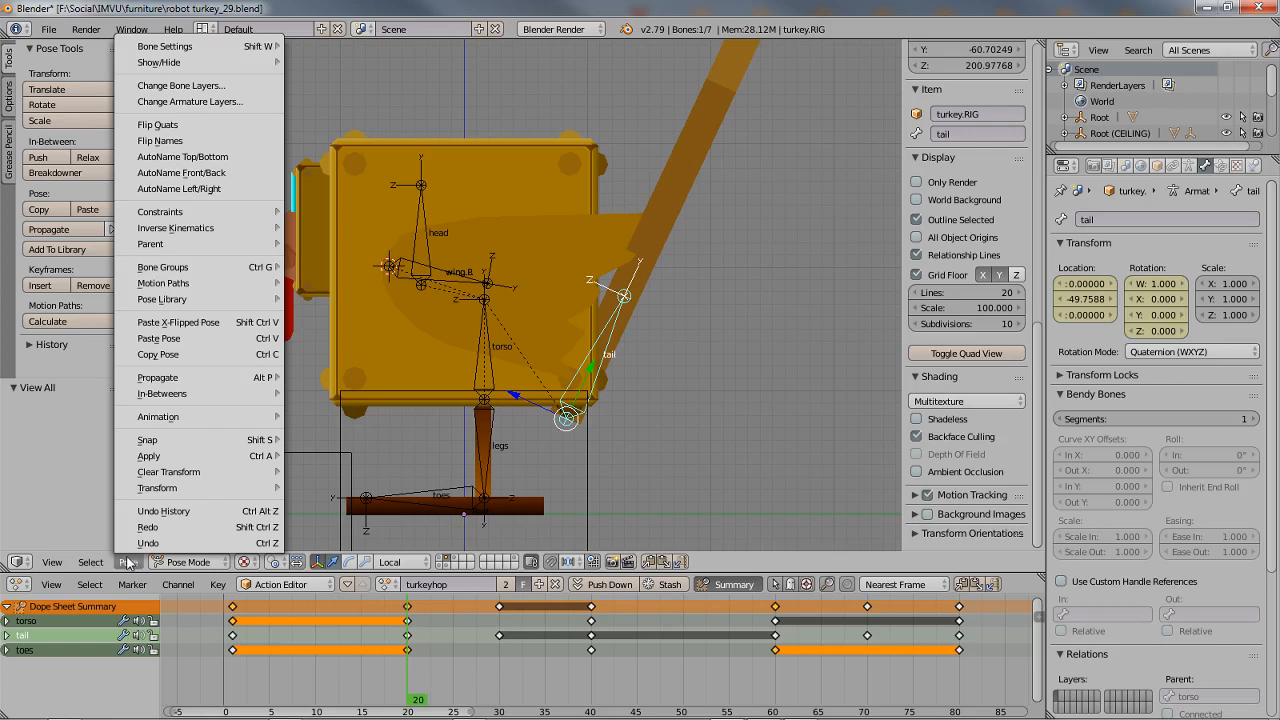
pyautogui.moveTo(168, 457)
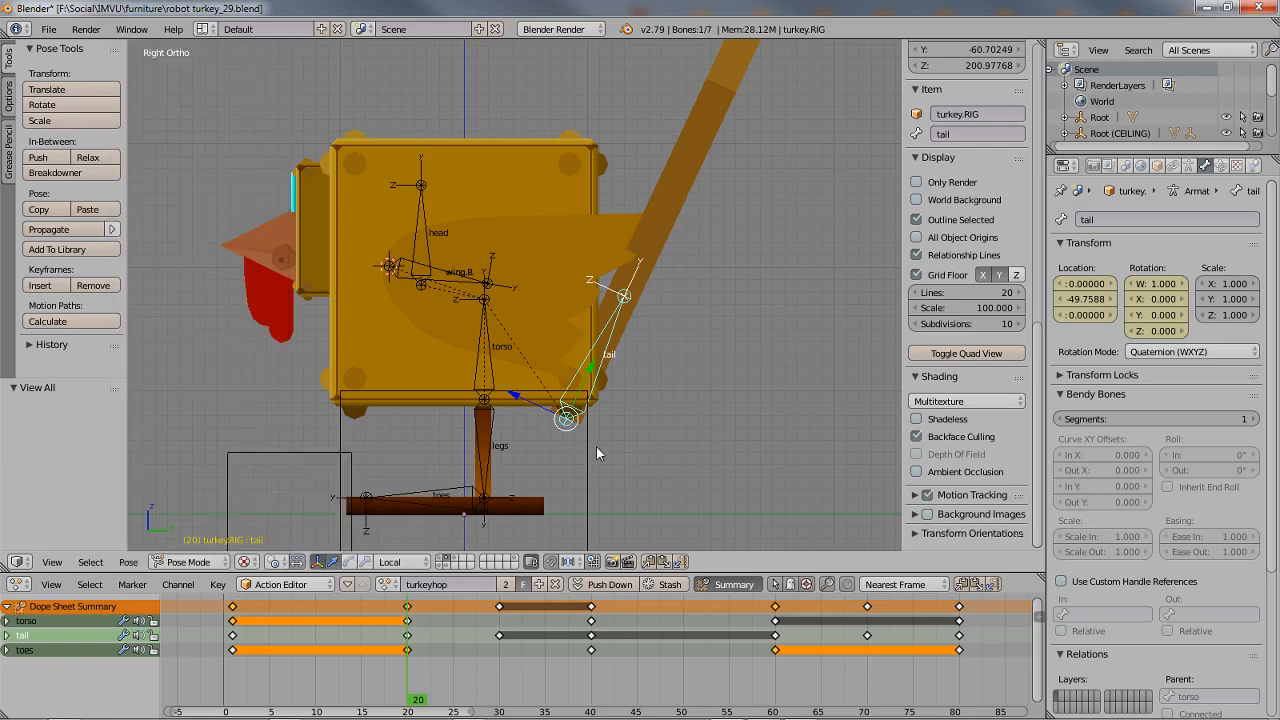
pyautogui.hotkey('alt', 'g')
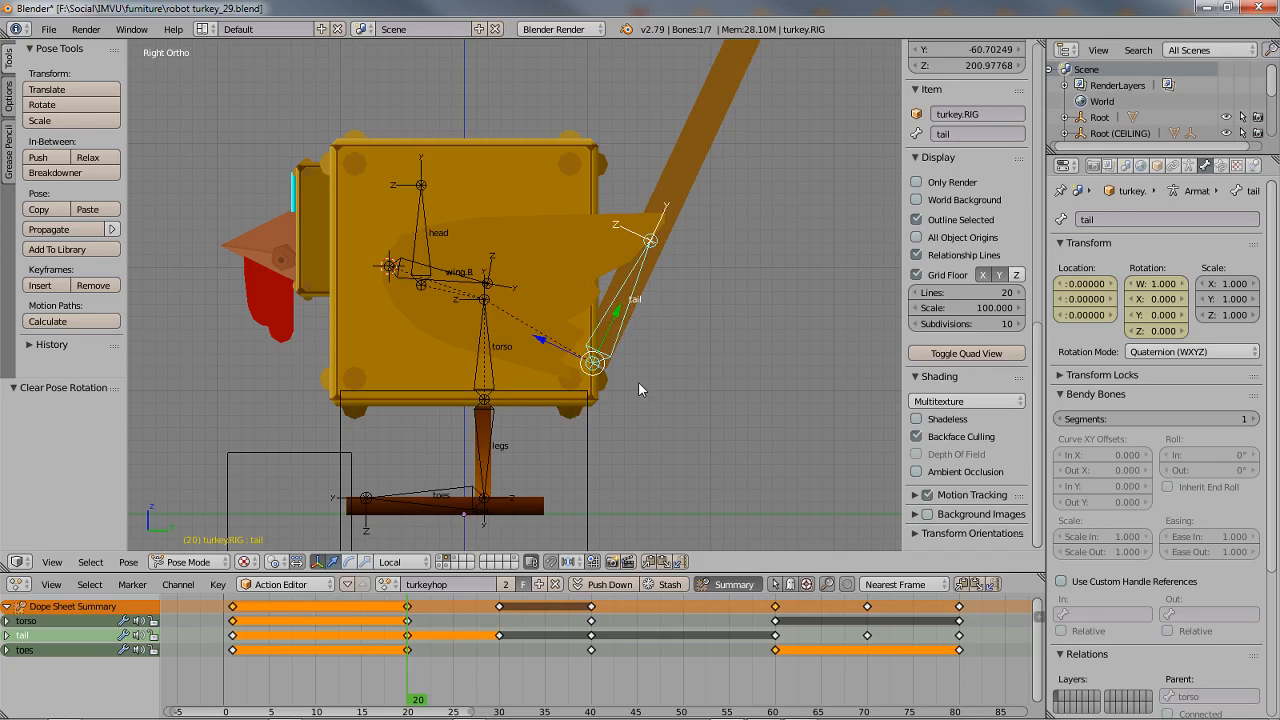
pyautogui.hotkey('alt', 's')
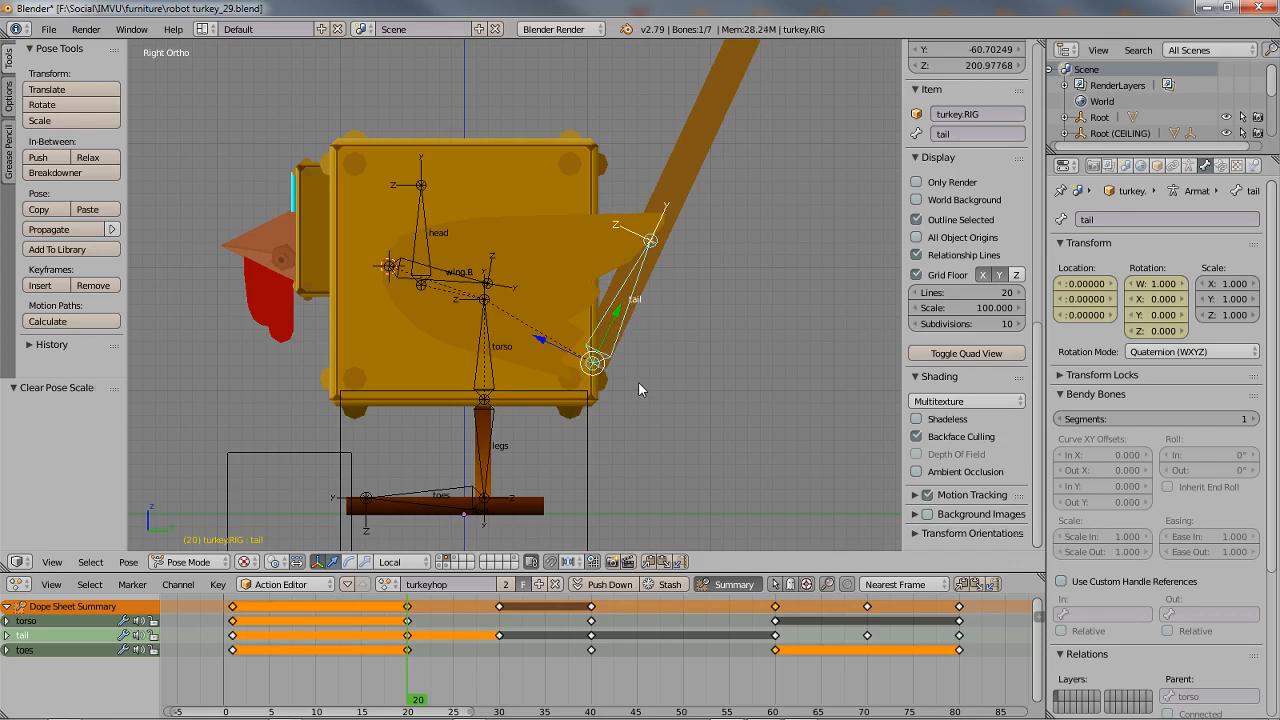
# - Switch the Action Editor area to the Timeline
pyautogui.click(17, 584)
pyautogui.click(50, 544)
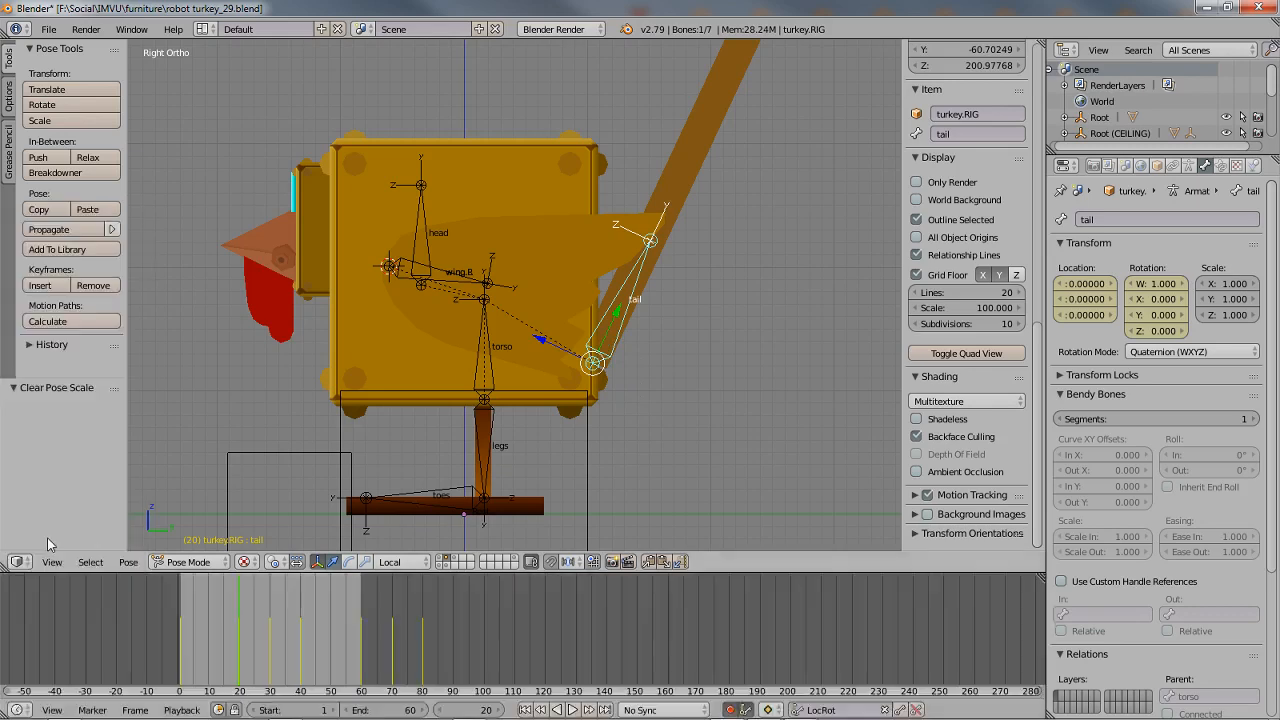
# - Set LocRot as the active keying set in the Timeline, and switch the area back to the Dope Sheet
pyautogui.click(732, 710)
pyautogui.click(770, 710)
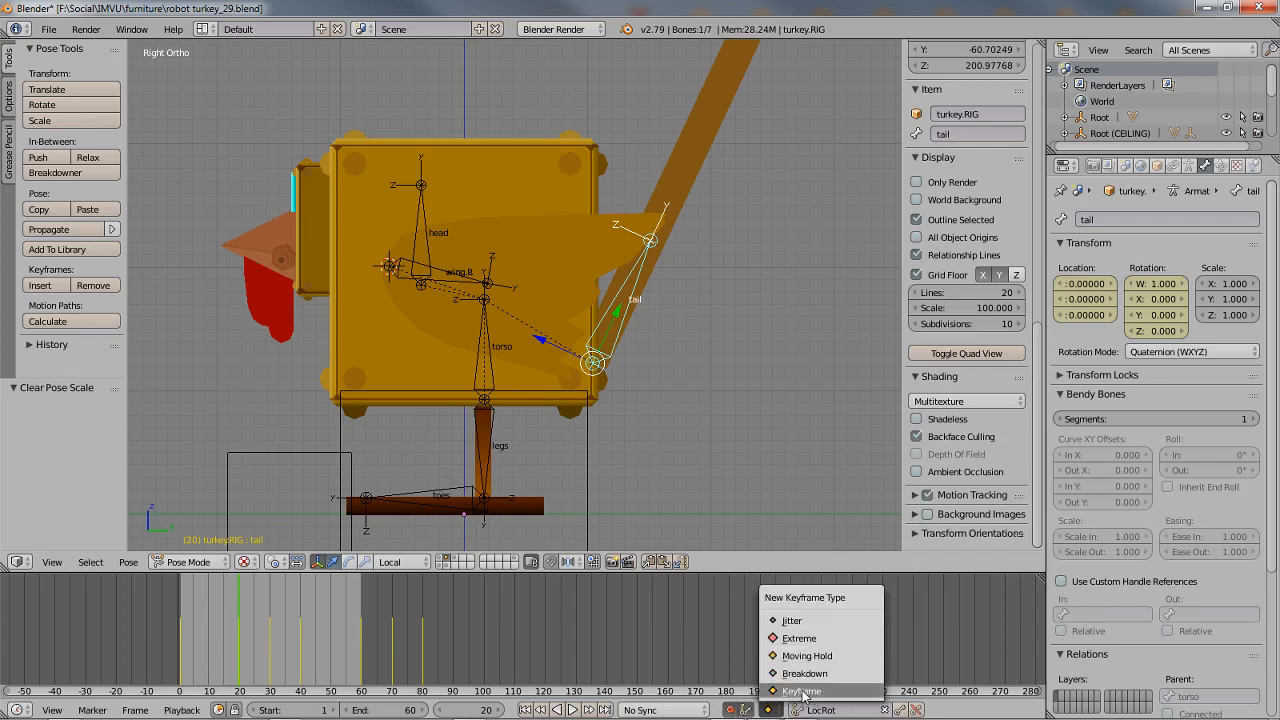
pyautogui.click(843, 713)
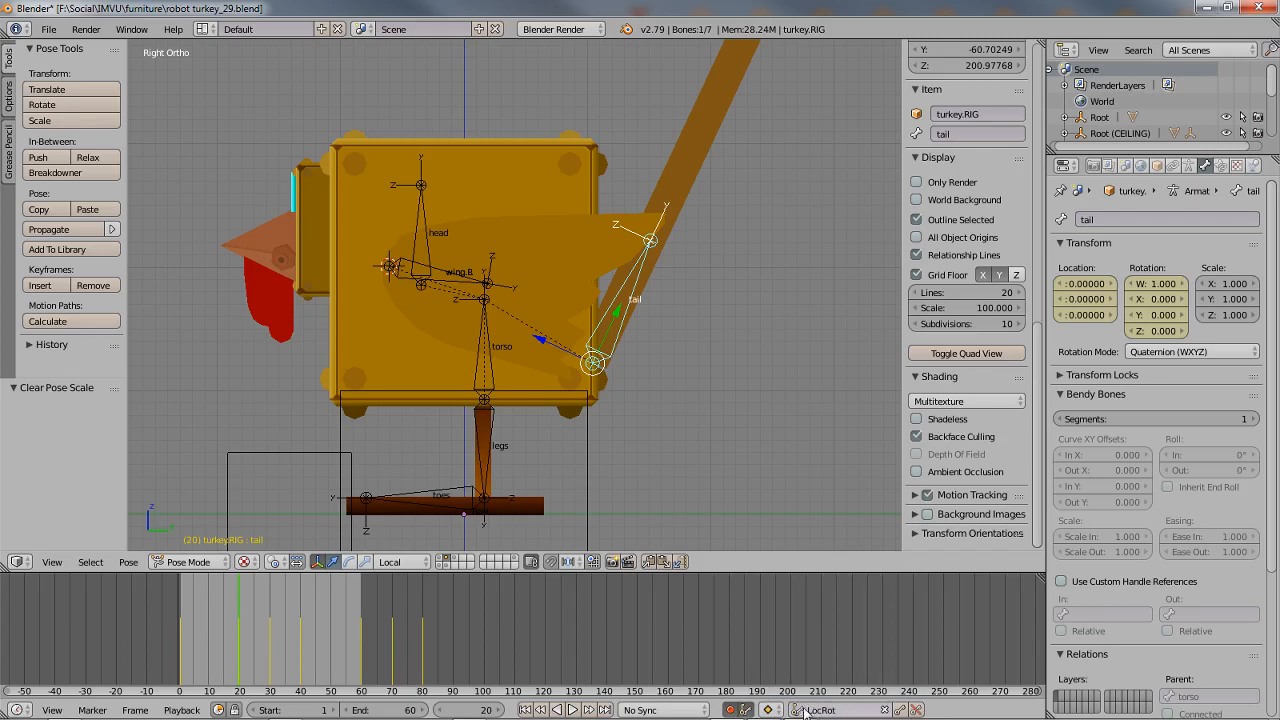
pyautogui.click(805, 711)
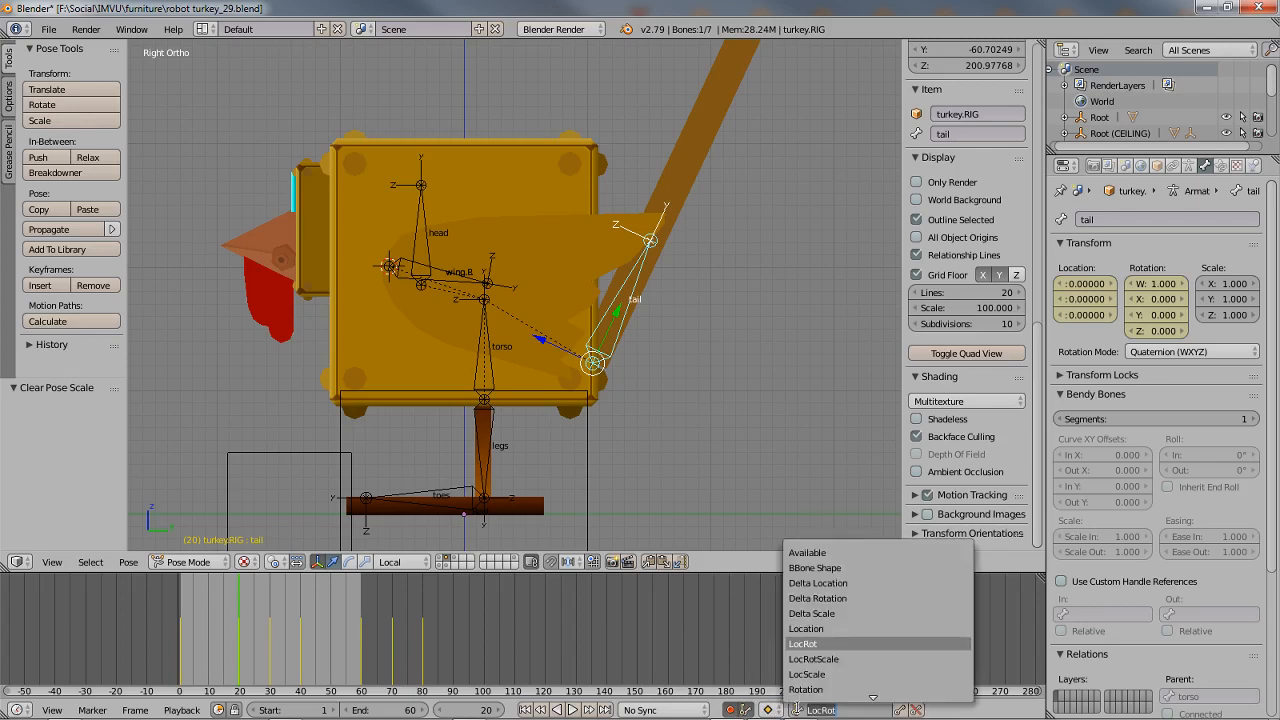
pyautogui.click(823, 645)
pyautogui.click(19, 709)
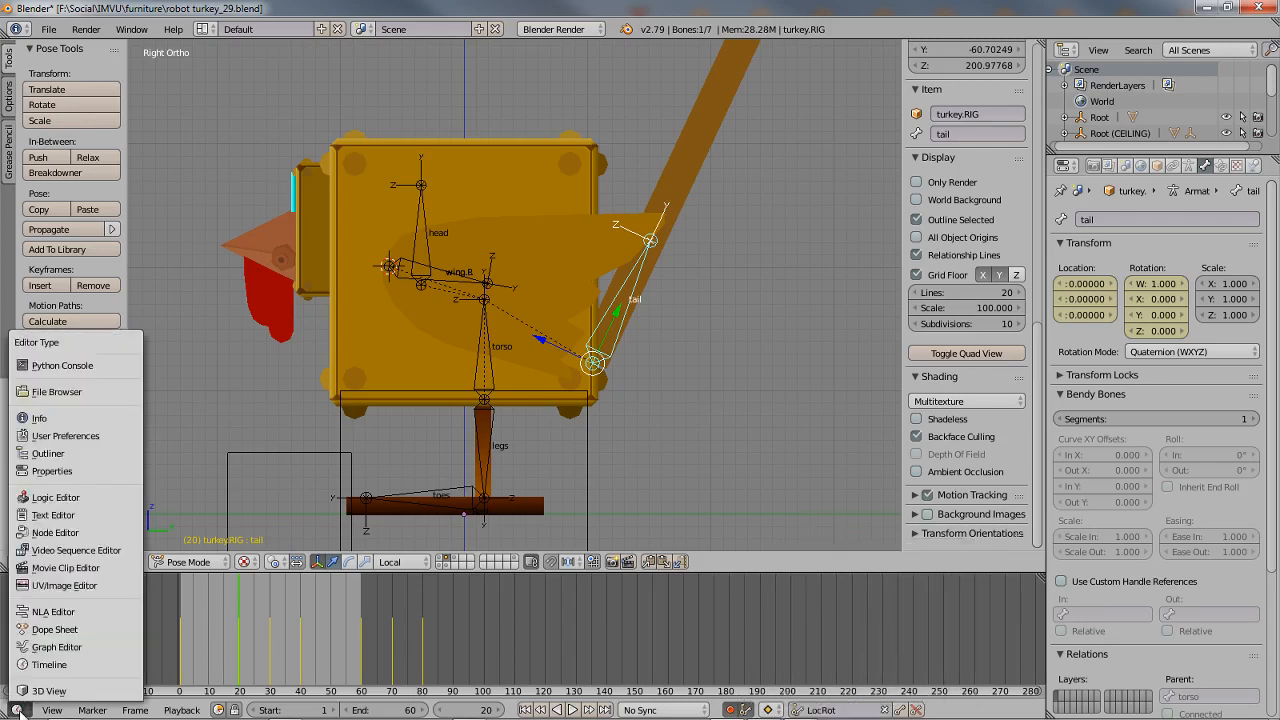
pyautogui.click(56, 630)
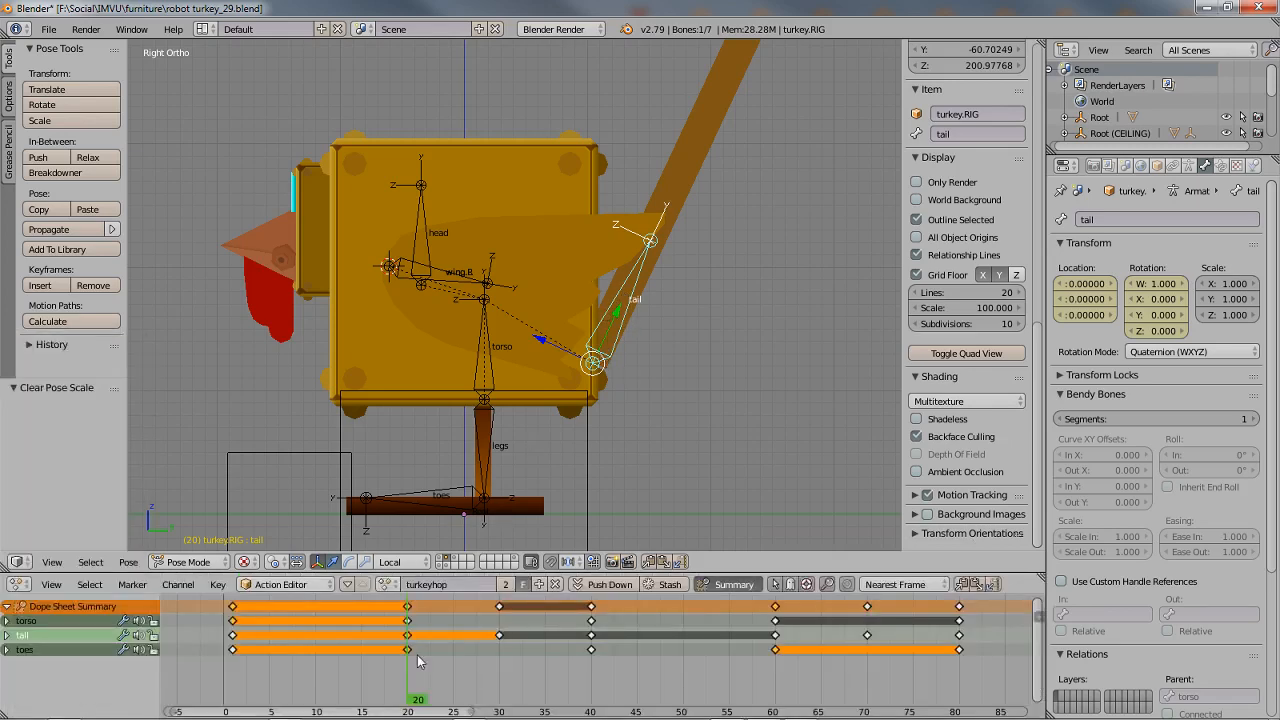
# - Clear the tail bone's location and rotation at frames 40, 60, 70 and 80
pyautogui.moveTo(417, 703)
pyautogui.mouseDown()
pyautogui.moveTo(229, 702)
pyautogui.moveTo(608, 688)
pyautogui.moveTo(592, 688)
pyautogui.mouseUp()
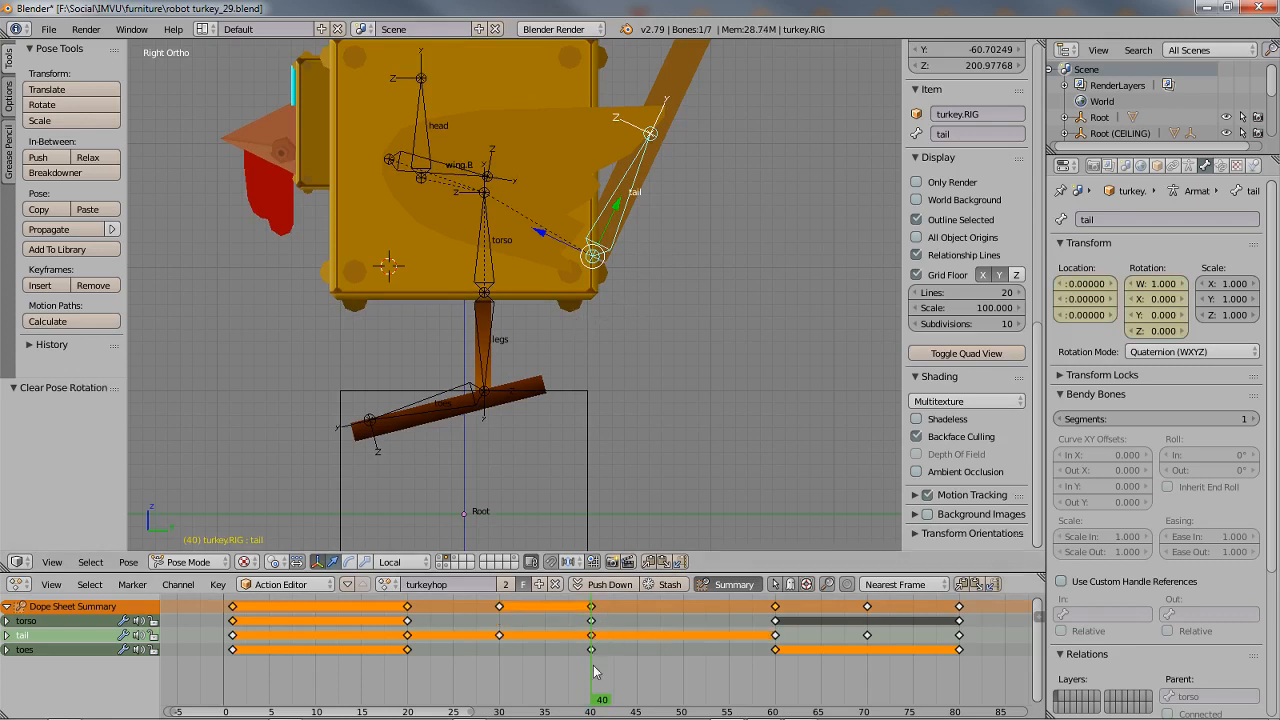
pyautogui.moveTo(600, 700); pyautogui.dragTo(776, 698)
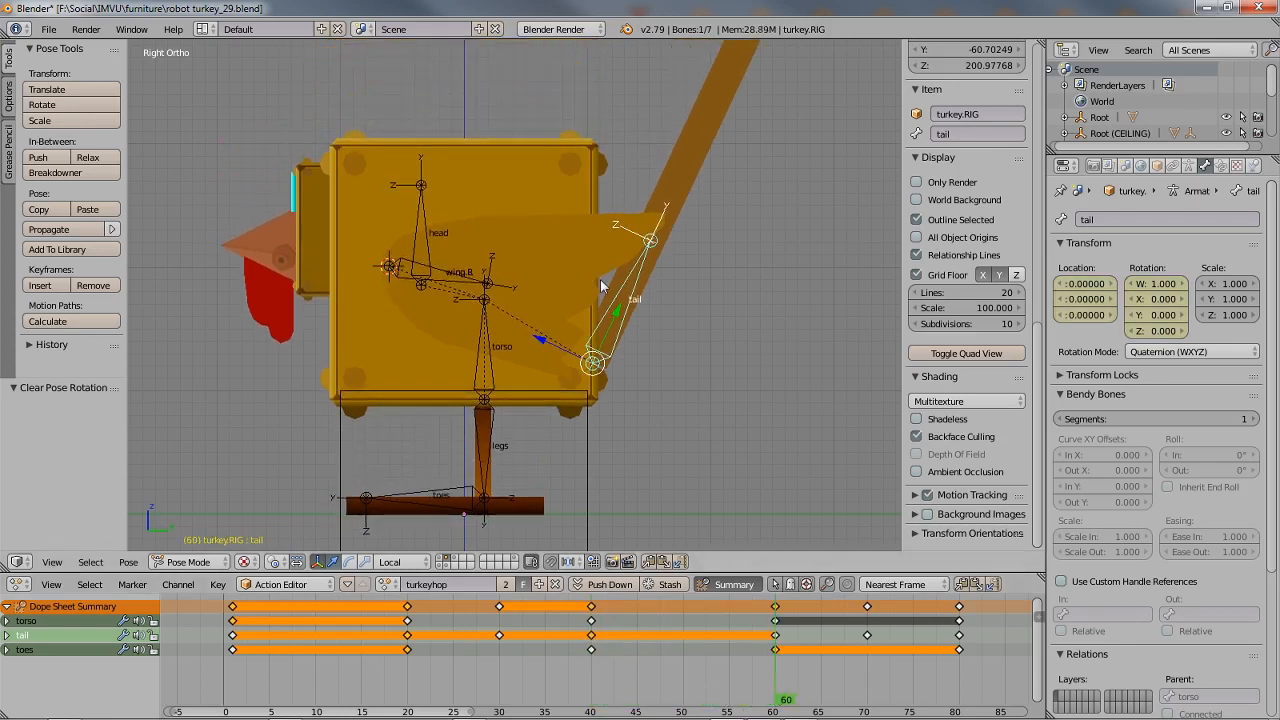
pyautogui.hotkey('alt', 'g')
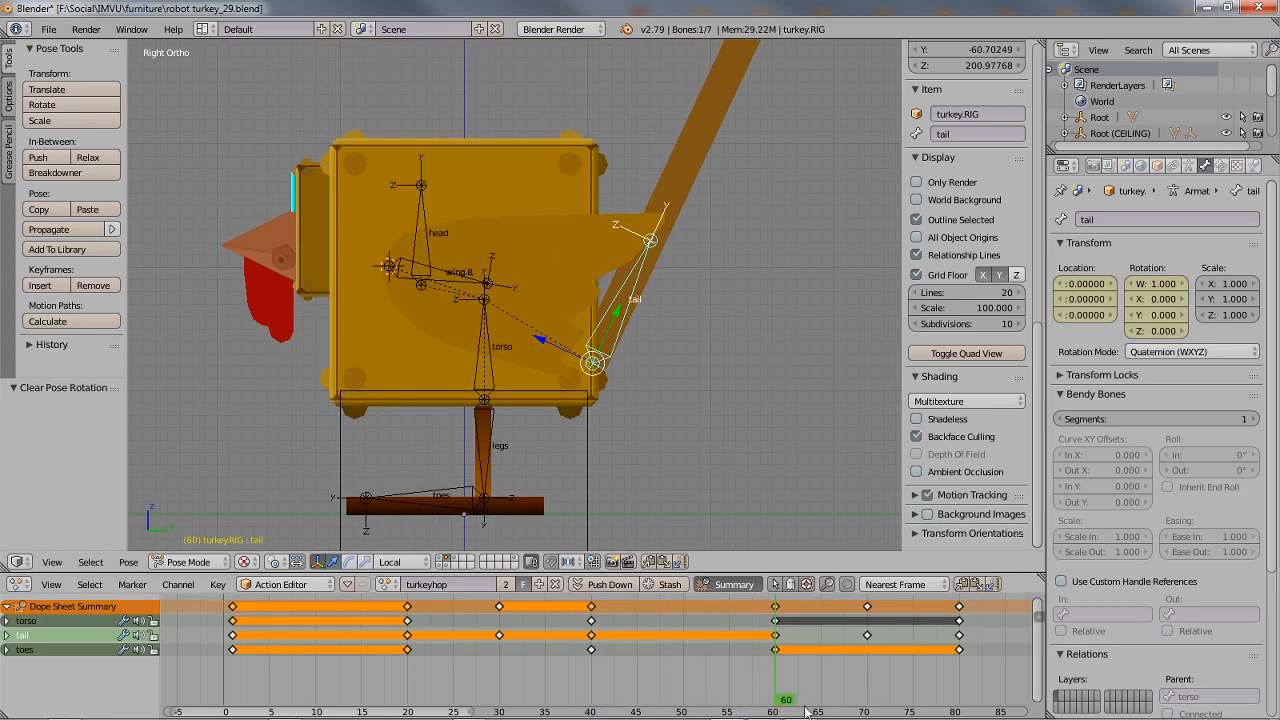
pyautogui.moveTo(785, 700); pyautogui.dragTo(872, 703)
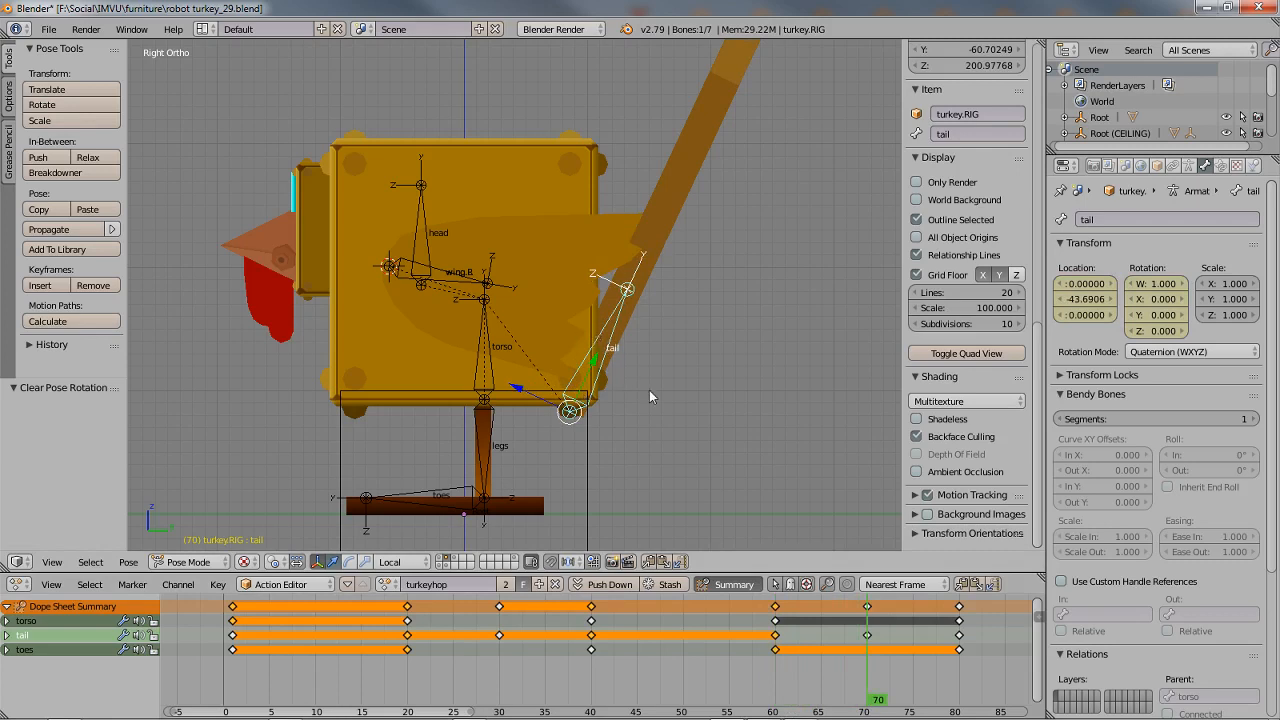
pyautogui.hotkey('alt', 'g')
pyautogui.hotkey('alt', 'r')
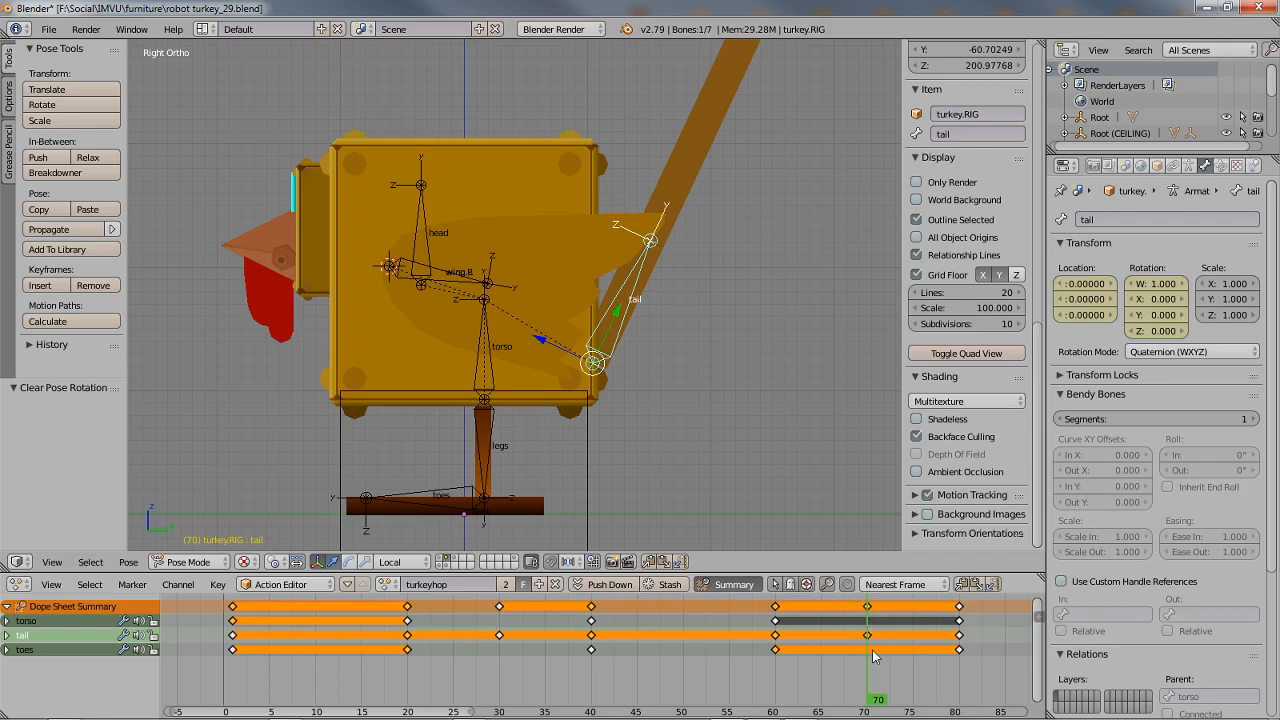
pyautogui.moveTo(884, 702); pyautogui.dragTo(960, 700)
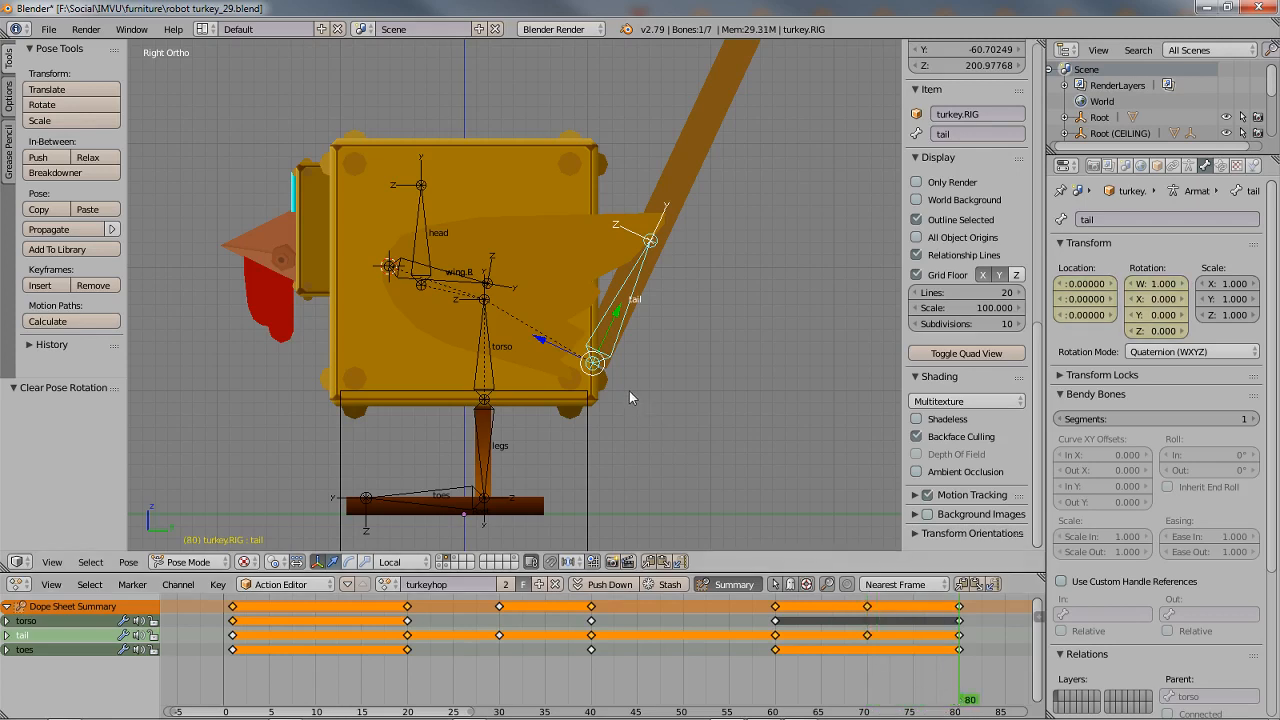
pyautogui.hotkey('alt', 'r')
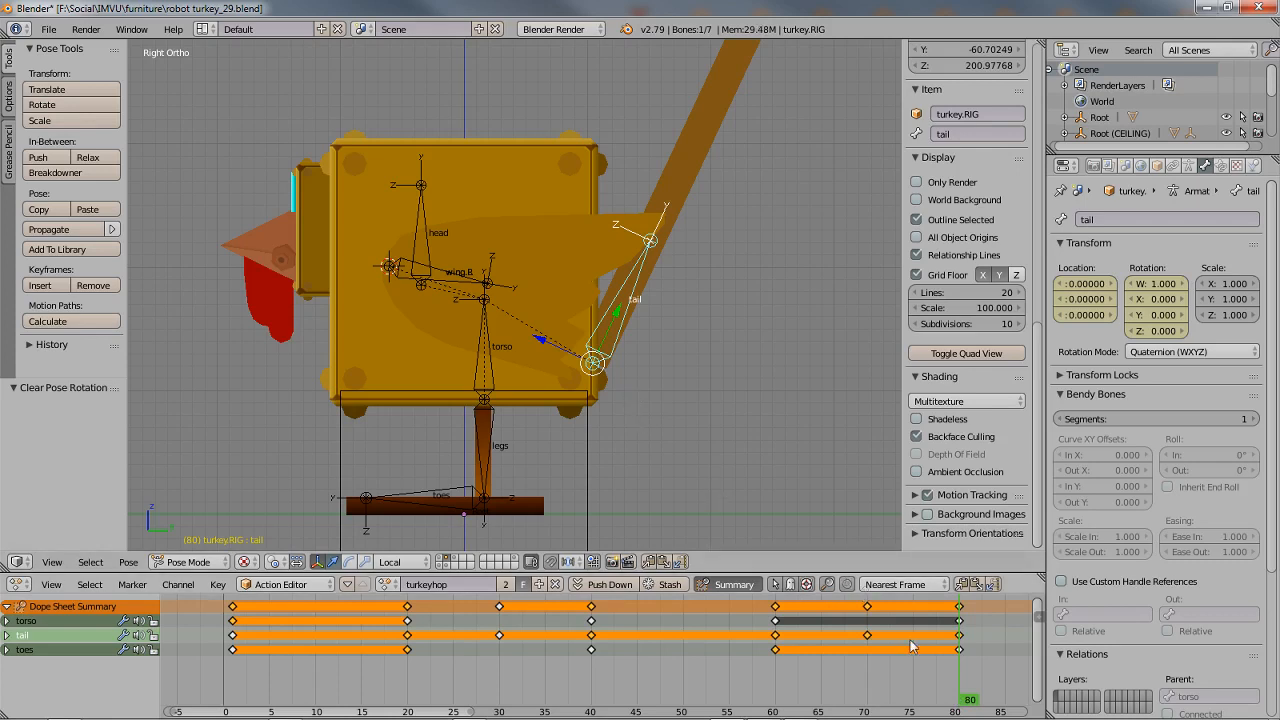
# - Scrub back to frame 1, and at frame 20 lower the torso bone about 47.97 units along its local Y axis
pyautogui.moveTo(918, 708); pyautogui.dragTo(565, 702)
pyautogui.moveTo(494, 685); pyautogui.dragTo(235, 693)
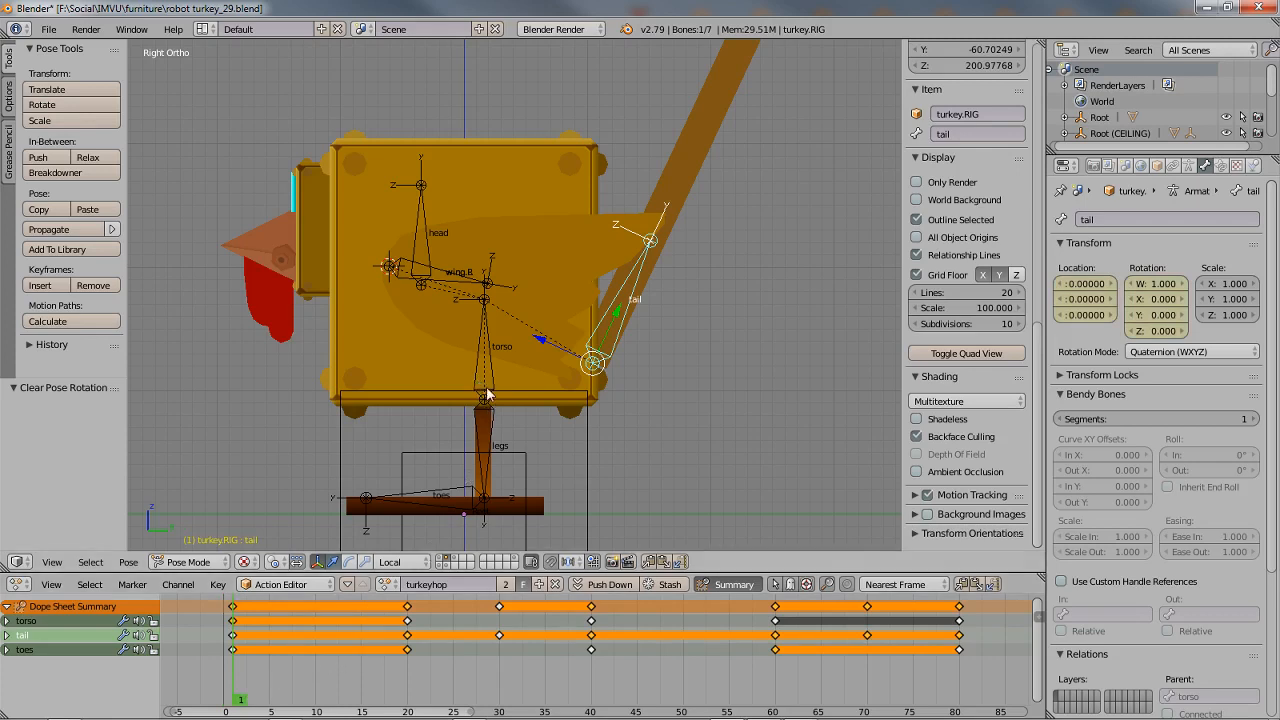
pyautogui.moveTo(238, 698)
pyautogui.mouseDown()
pyautogui.moveTo(514, 690)
pyautogui.moveTo(410, 680)
pyautogui.mouseUp()
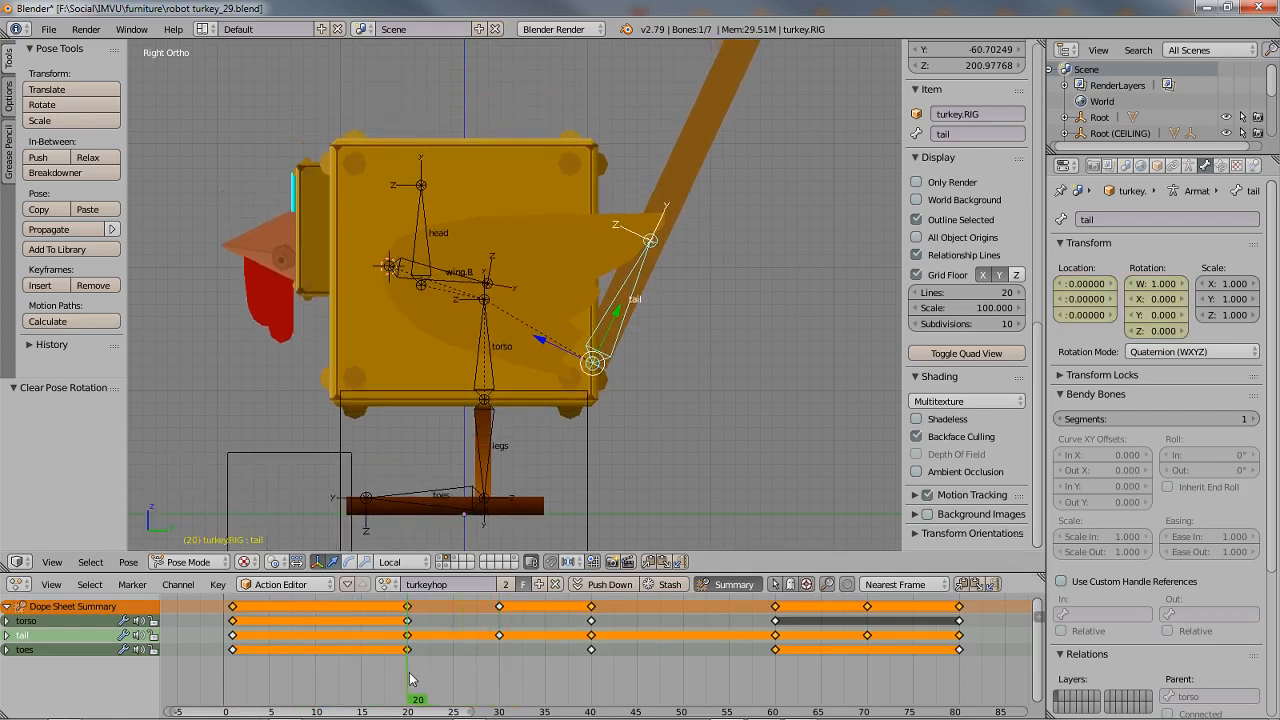
pyautogui.rightClick(491, 354)
pyautogui.keyDown('shift'); pyautogui.moveTo(434, 476); pyautogui.dragTo(449, 434, button='middle'); pyautogui.keyUp('shift')
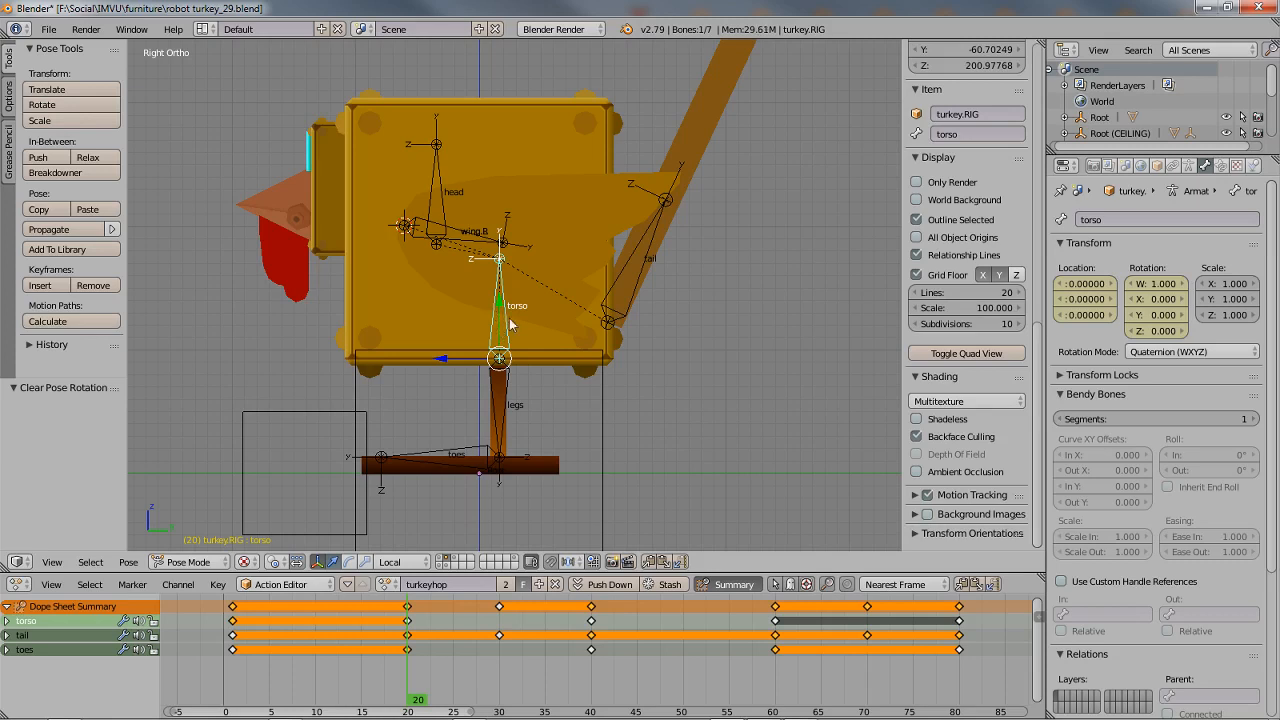
pyautogui.press('g')
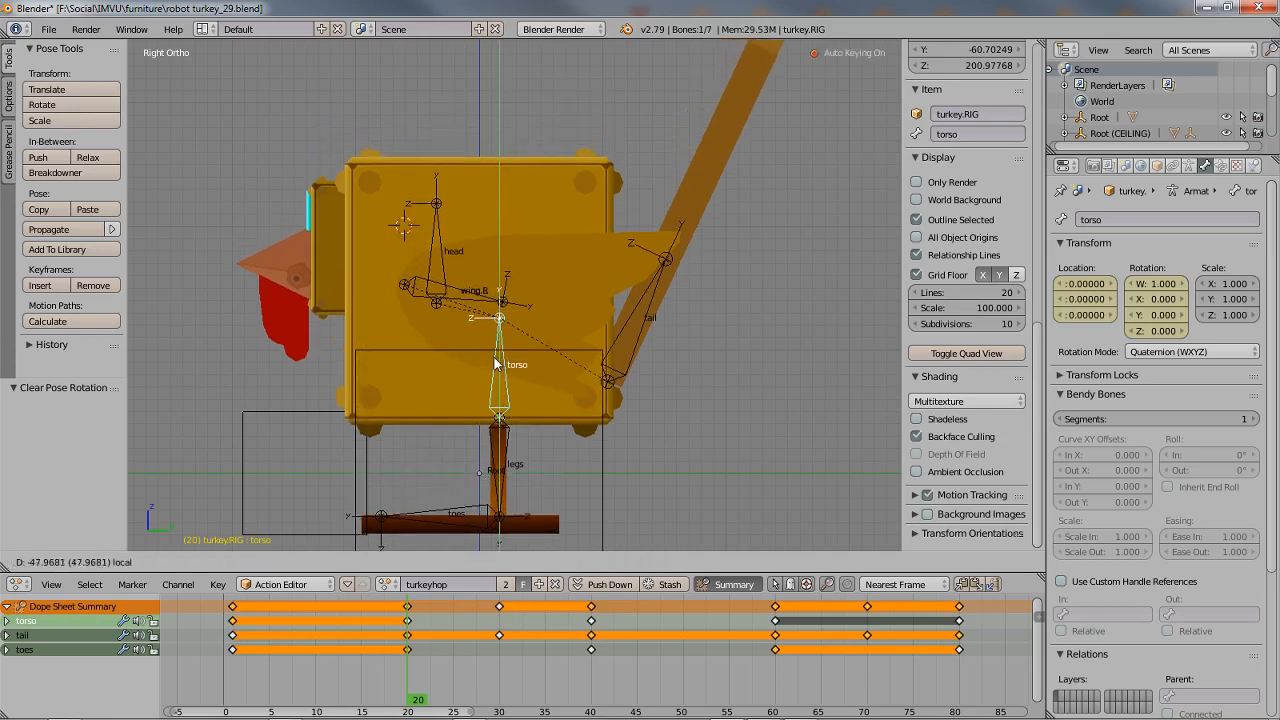
pyautogui.click(496, 363)
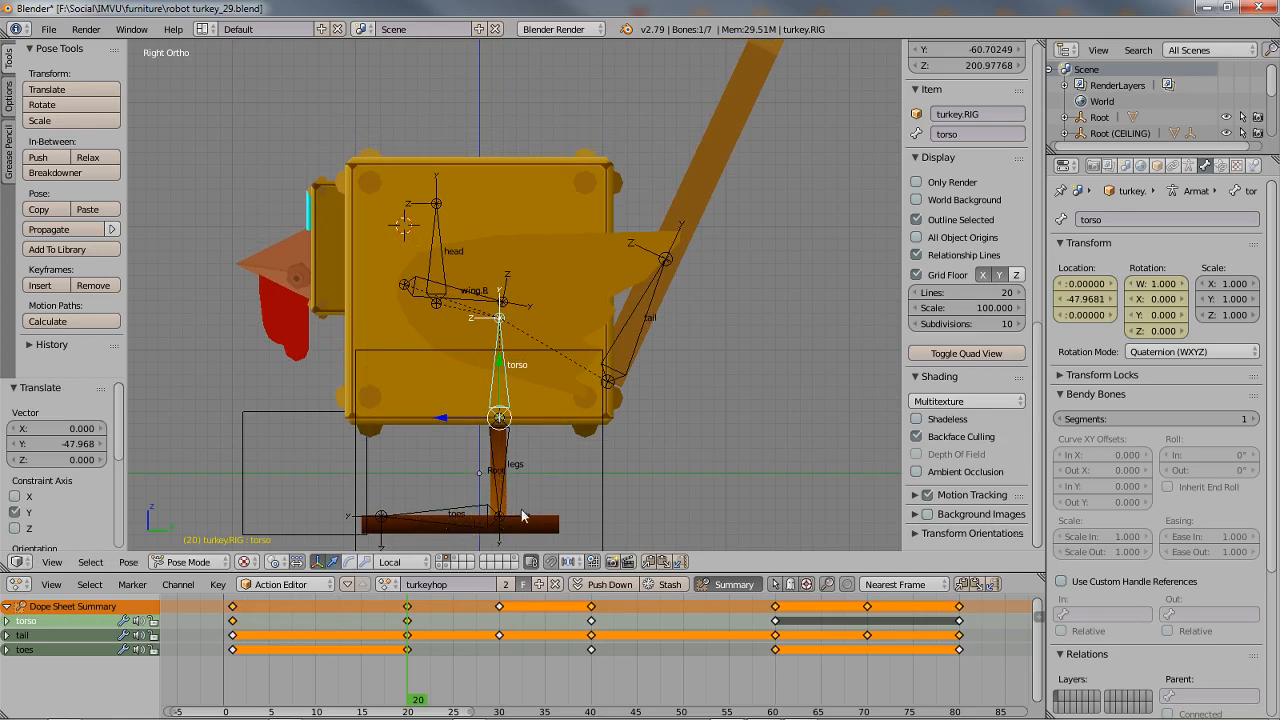
# - Raise the legs bone at frame 20 by moving it about -48.62 units along its local Y axis
pyautogui.rightClick(505, 481)
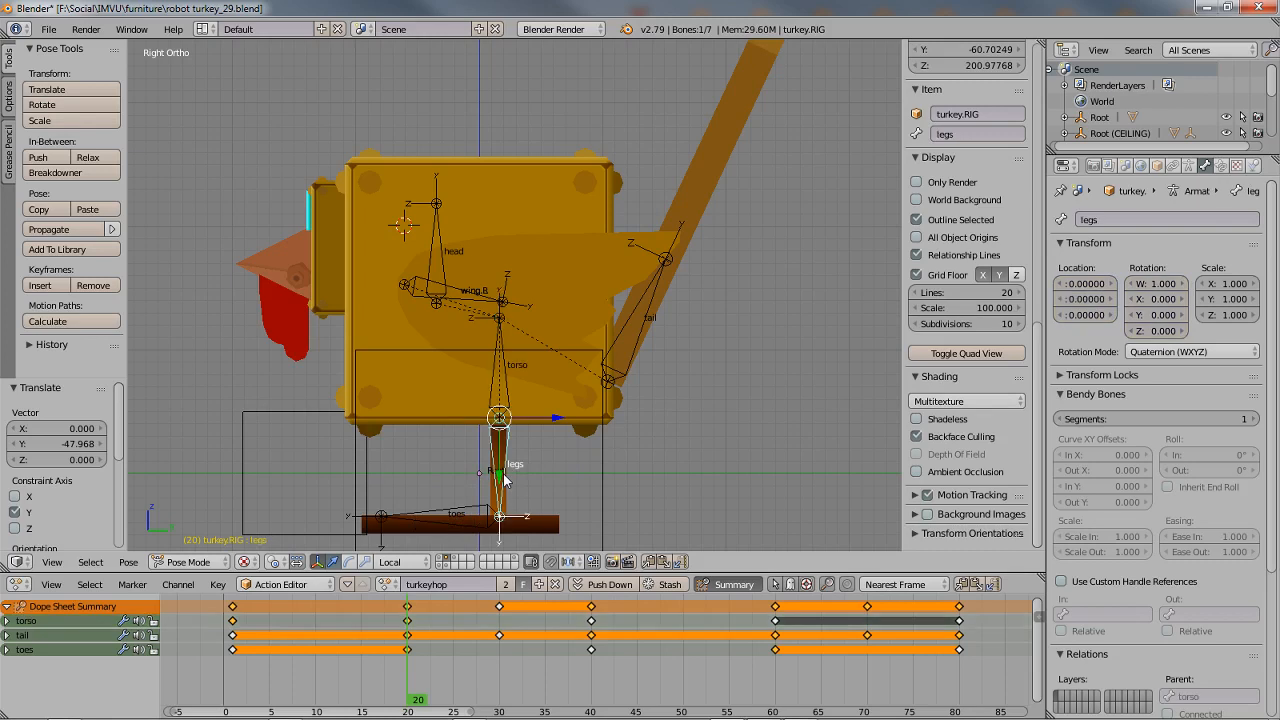
pyautogui.press('g')
pyautogui.press('y')
pyautogui.press('y')
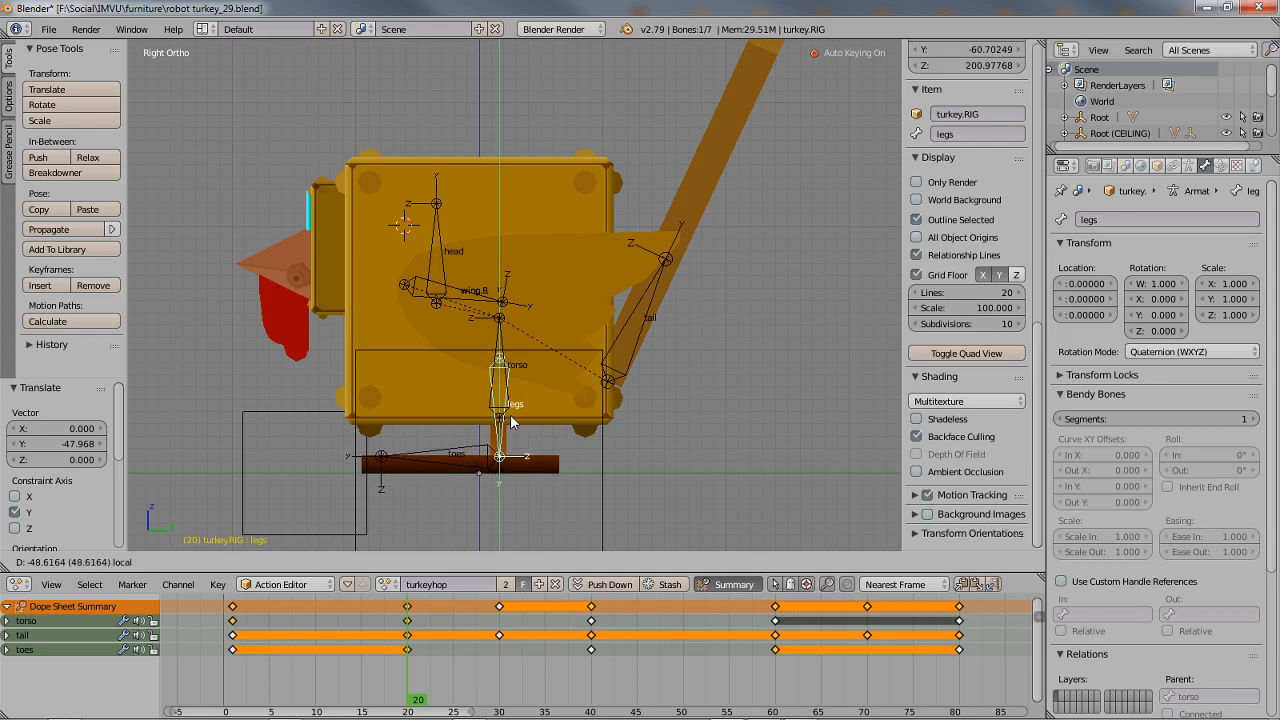
pyautogui.click(511, 421)
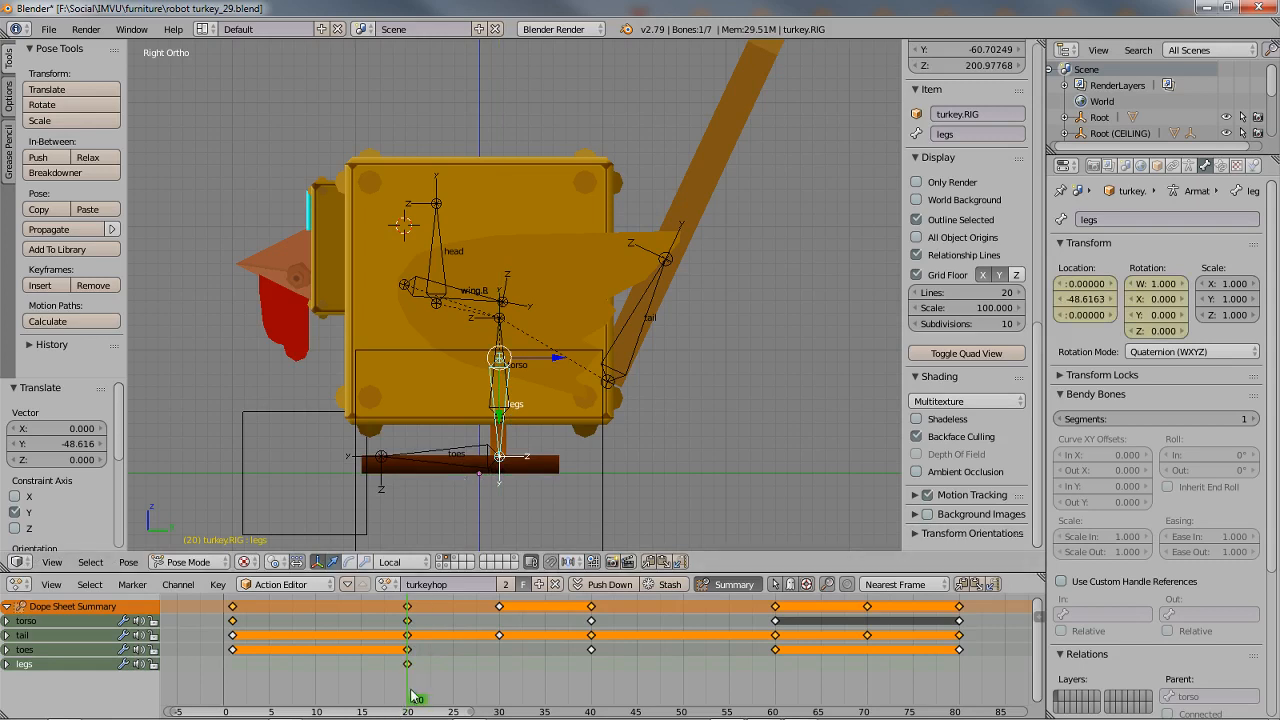
# - Compare the legs pose at frames 1 and 20, and clear the legs bone's location at frame 1
pyautogui.moveTo(418, 703); pyautogui.dragTo(237, 700)
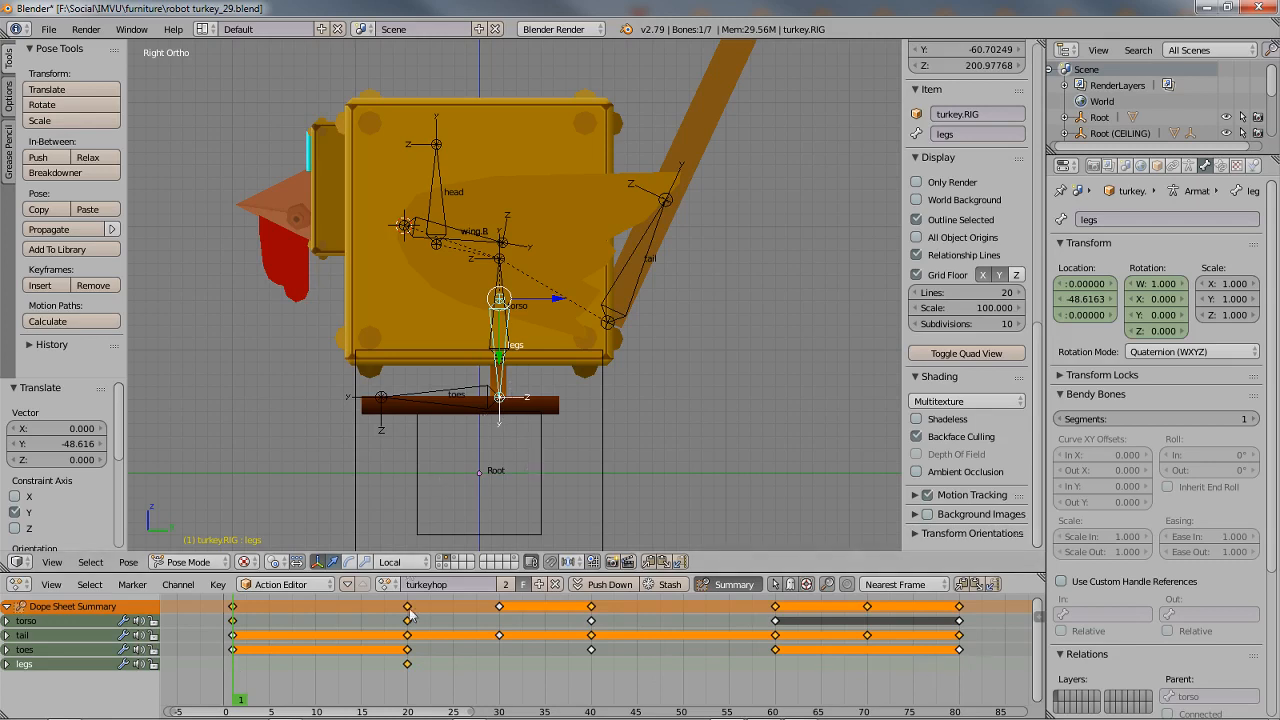
pyautogui.click(407, 670)
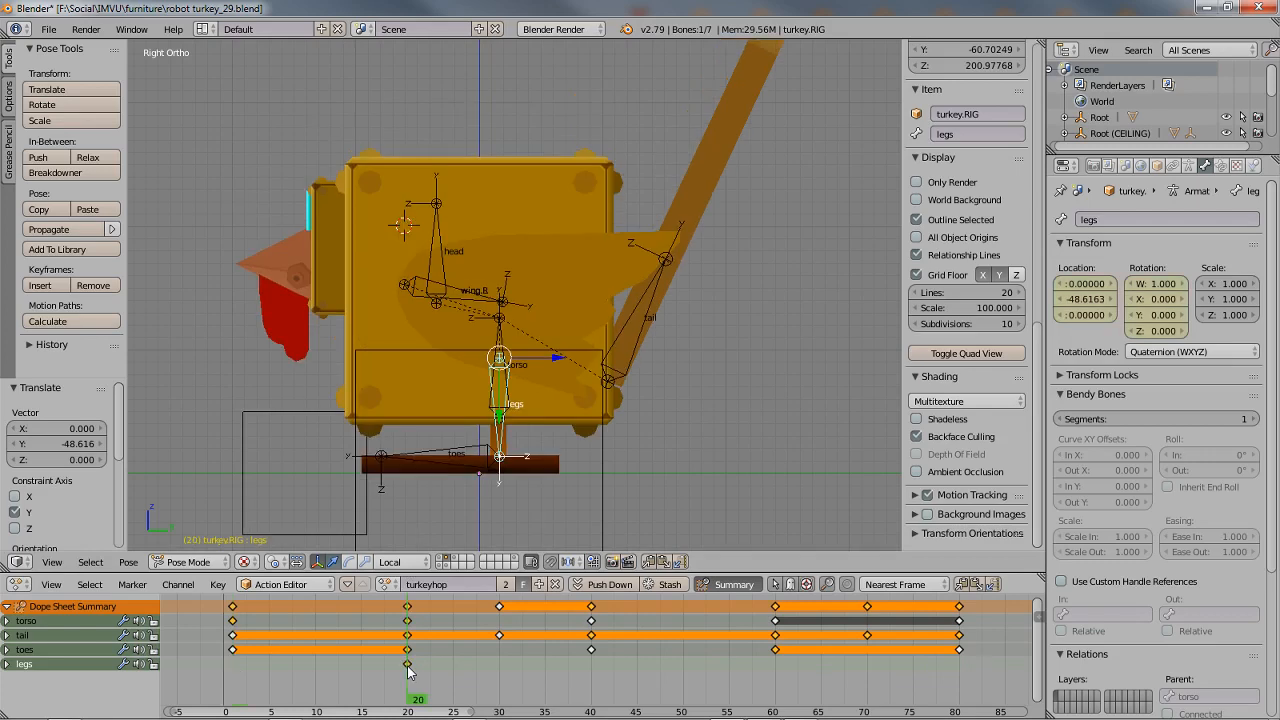
pyautogui.click(235, 665)
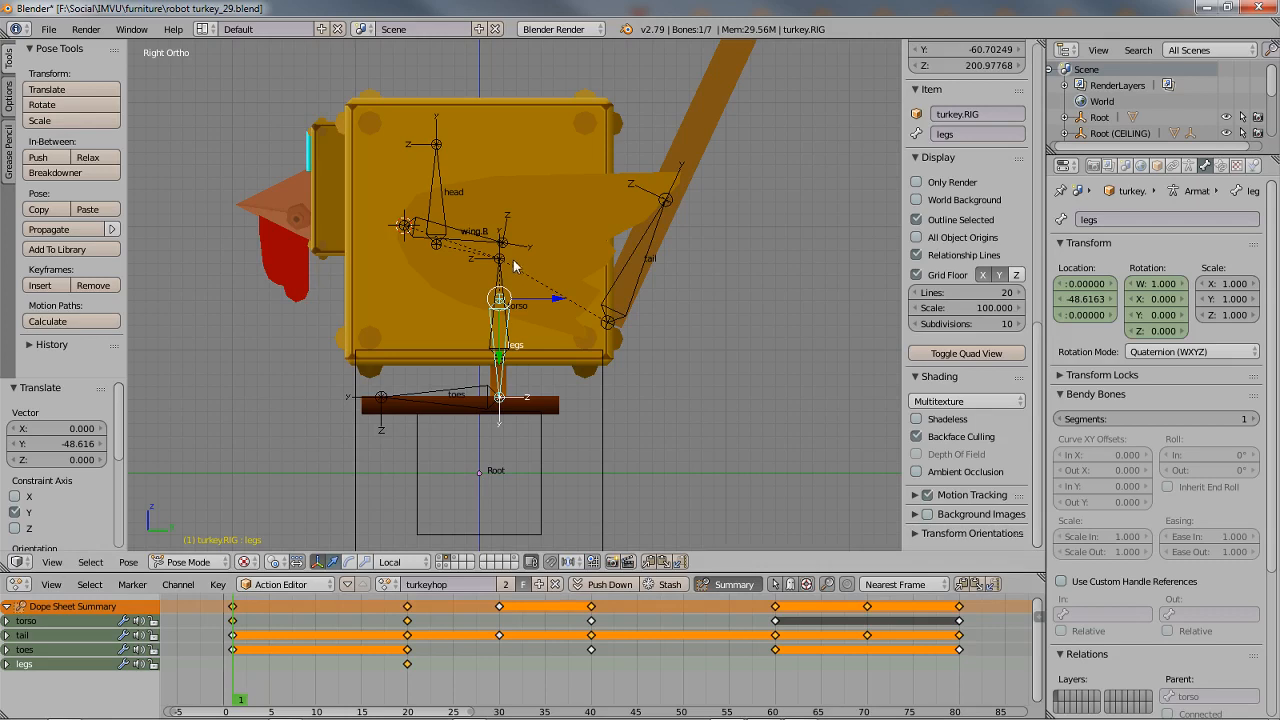
pyautogui.hotkey('alt', 'g')
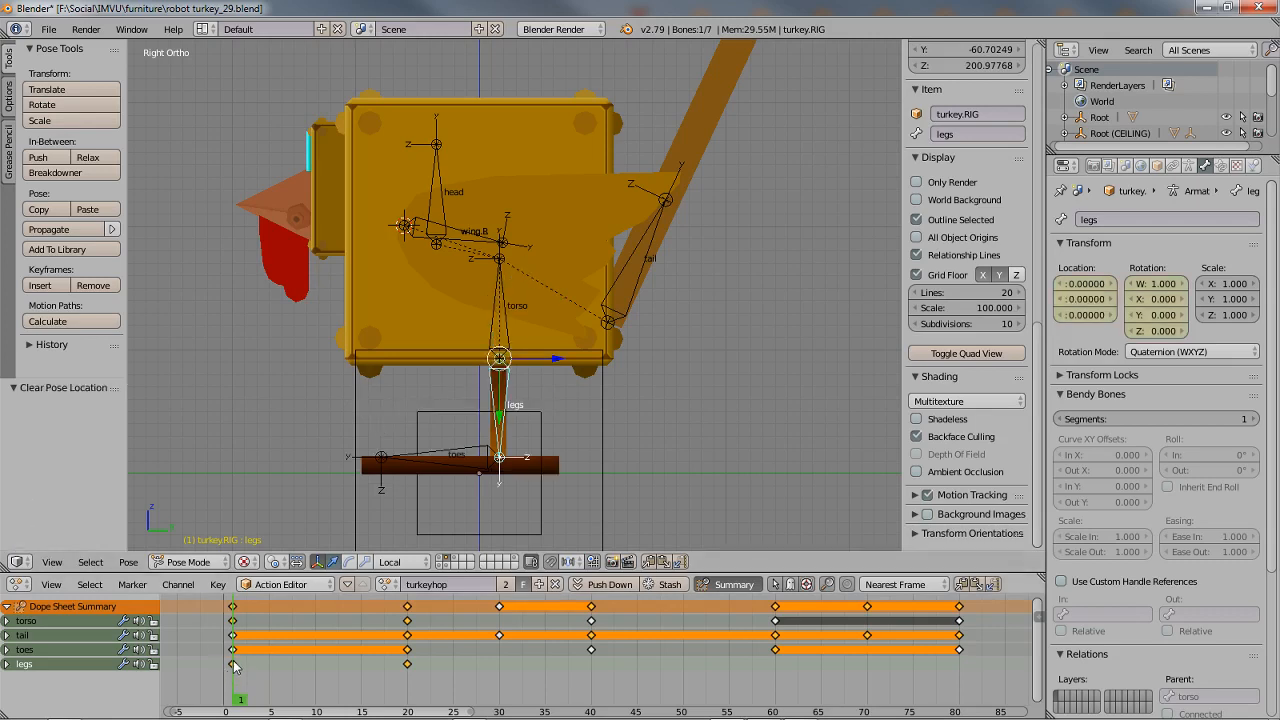
# - Clear the legs bone's location at frames 30, 40, 60, 70 and 80
pyautogui.moveTo(245, 701); pyautogui.dragTo(502, 699)
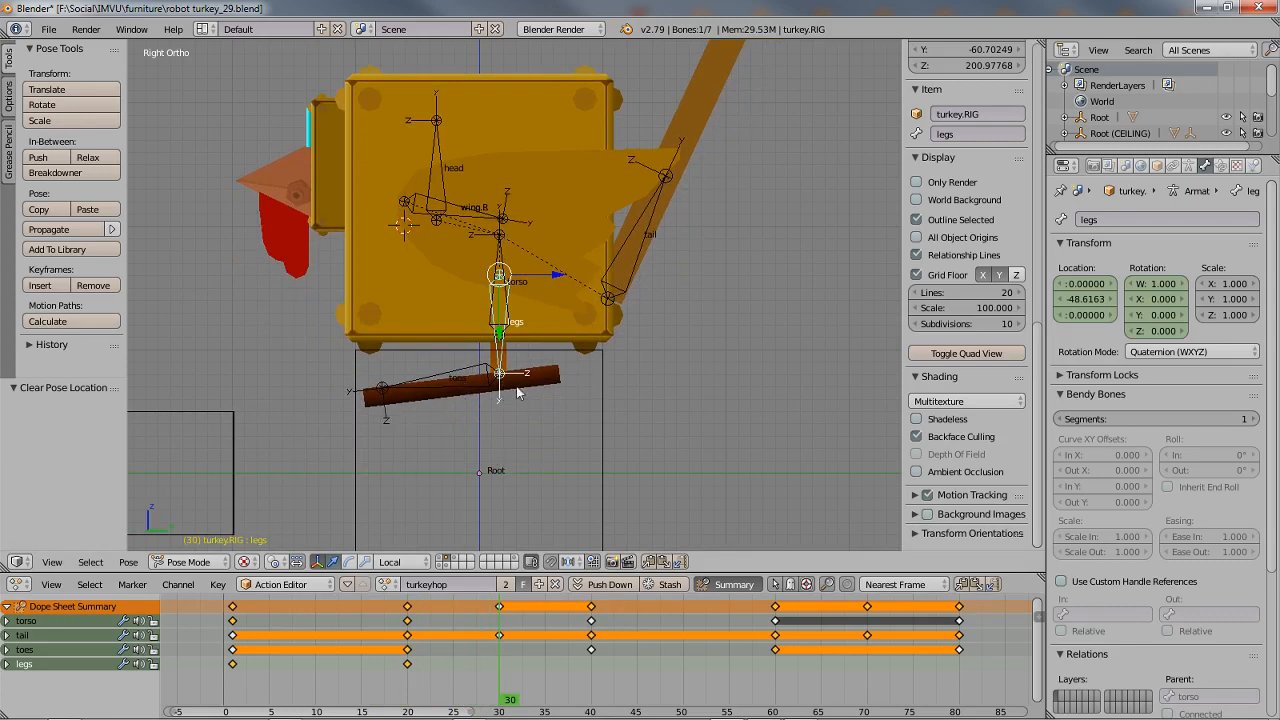
pyautogui.hotkey('alt', 'g')
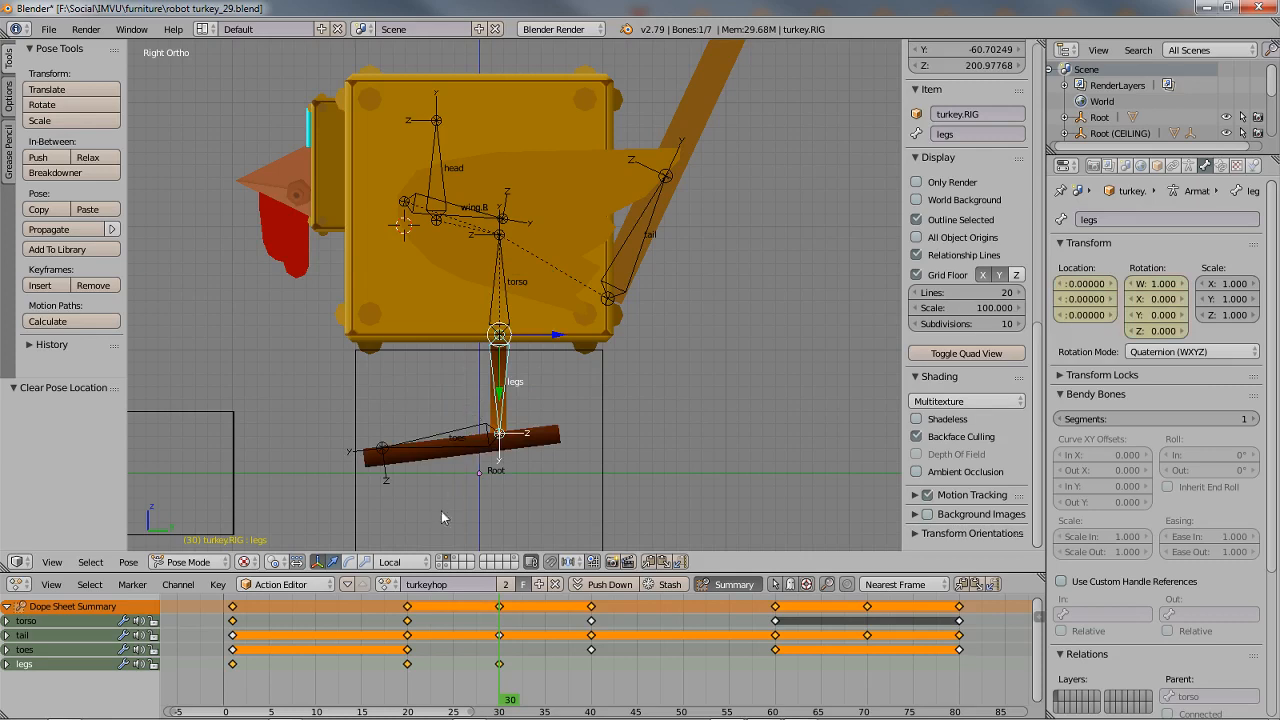
pyautogui.moveTo(518, 700); pyautogui.dragTo(596, 694)
pyautogui.hotkey('alt', 'g')
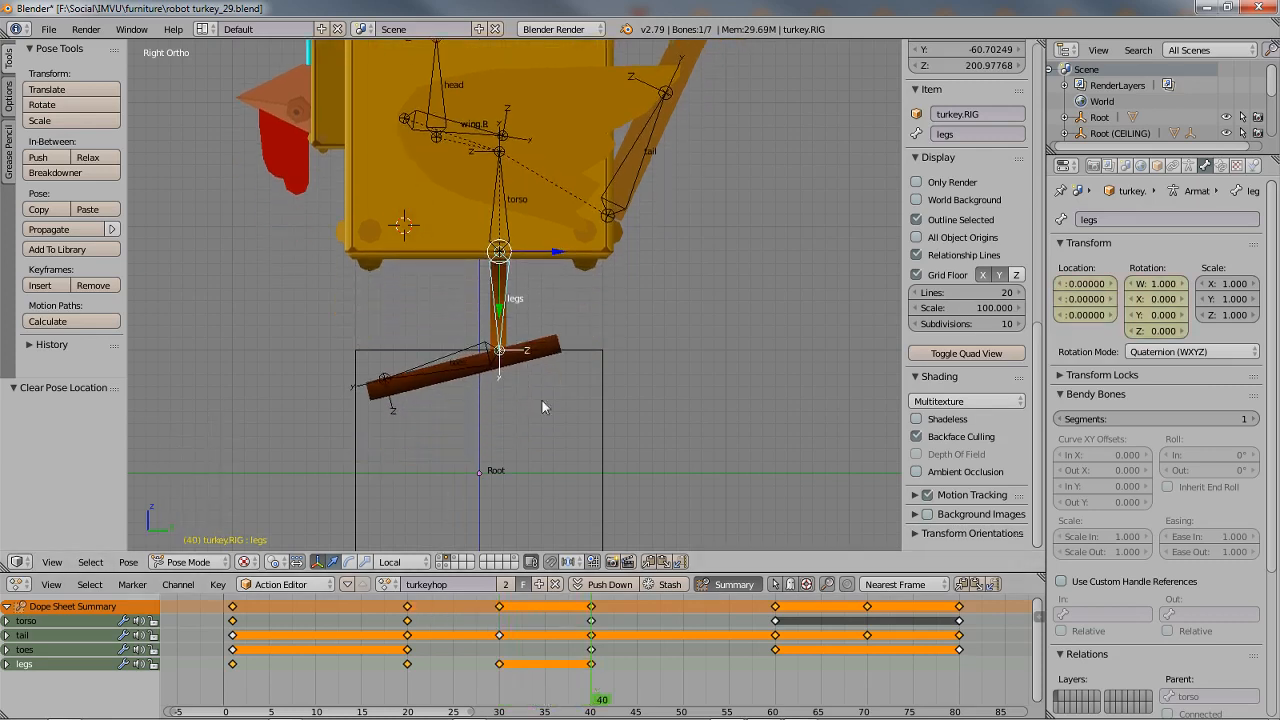
pyautogui.moveTo(606, 701); pyautogui.dragTo(780, 692)
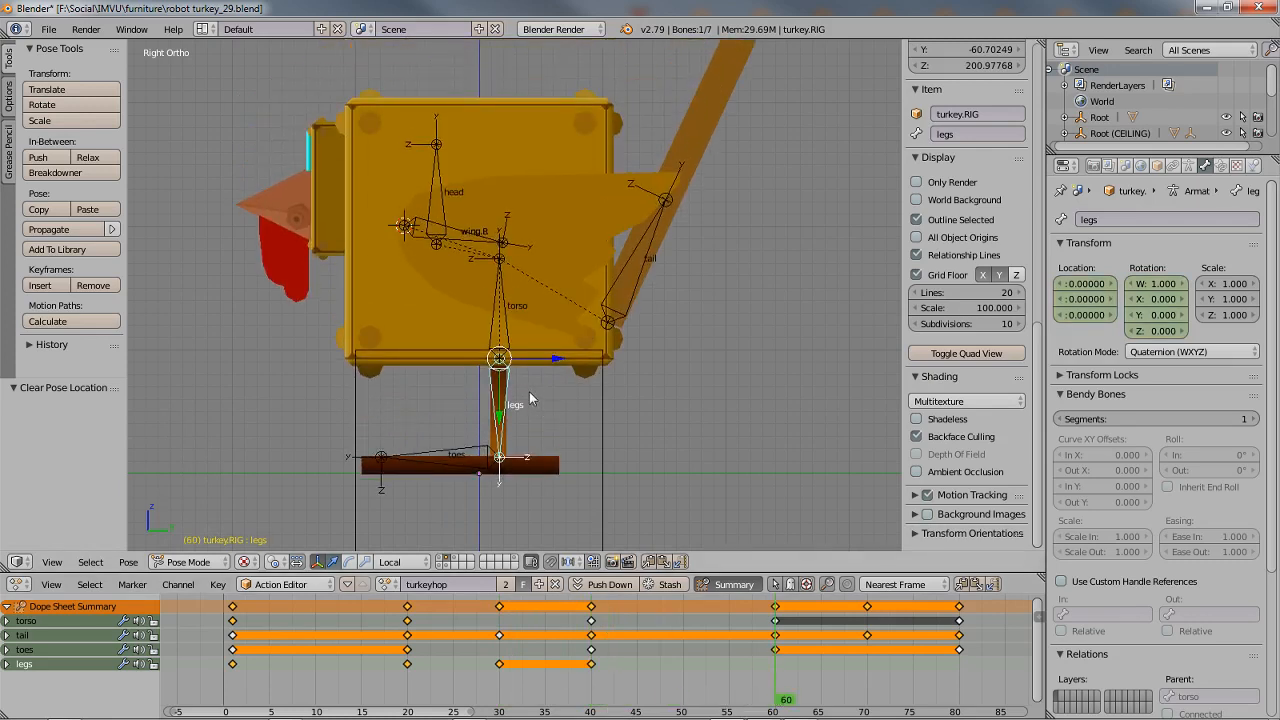
pyautogui.hotkey('alt', 'g')
pyautogui.moveTo(787, 708); pyautogui.dragTo(875, 700)
pyautogui.hotkey('alt', 'g')
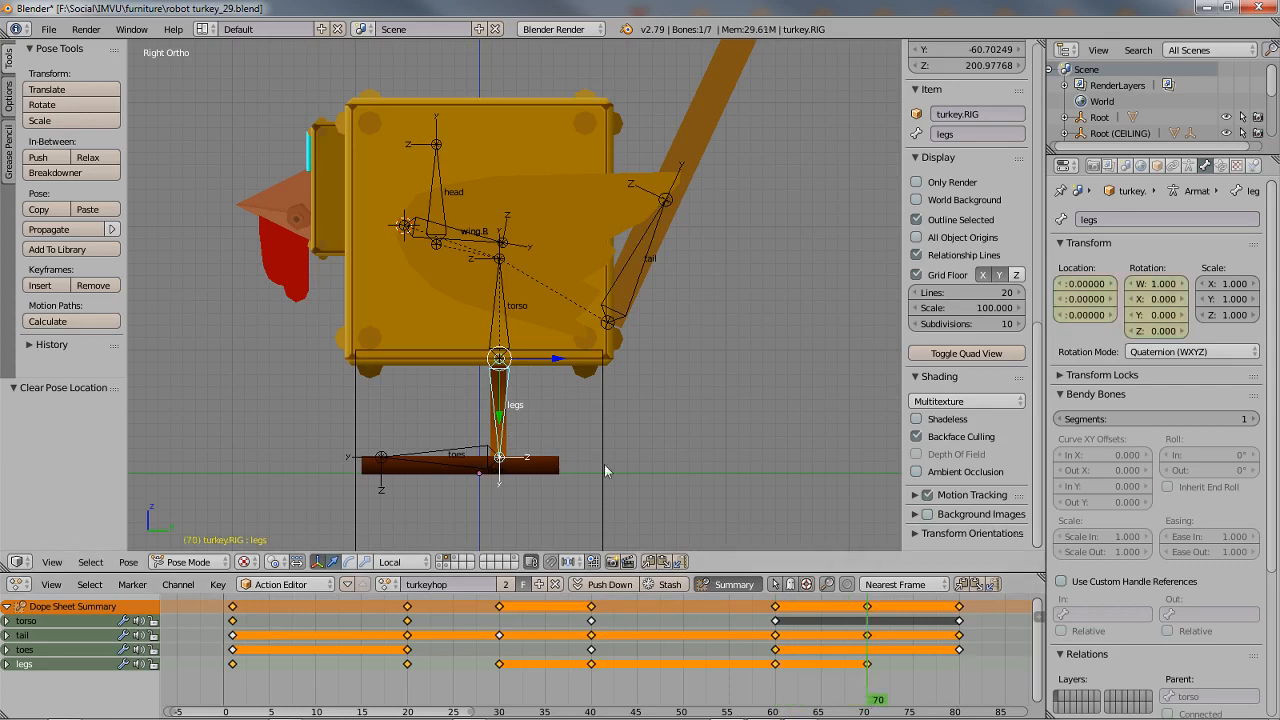
pyautogui.moveTo(878, 705); pyautogui.dragTo(958, 708)
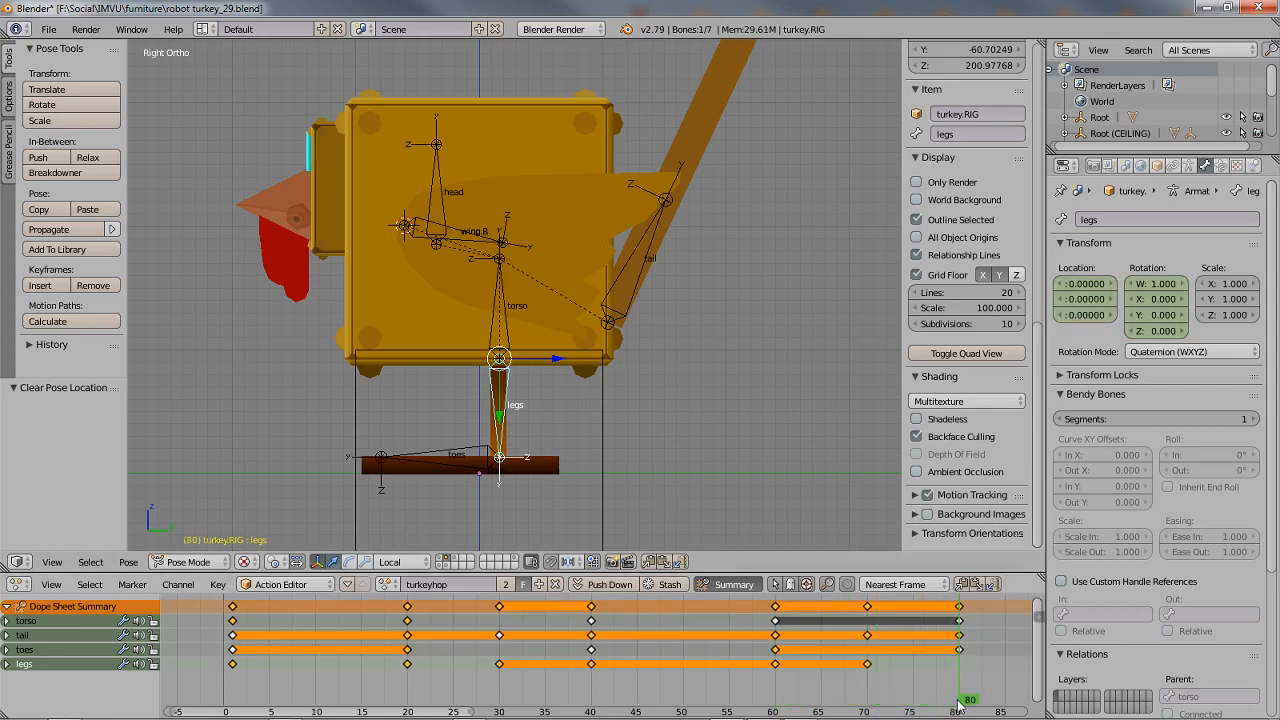
pyautogui.hotkey('alt', 'g')
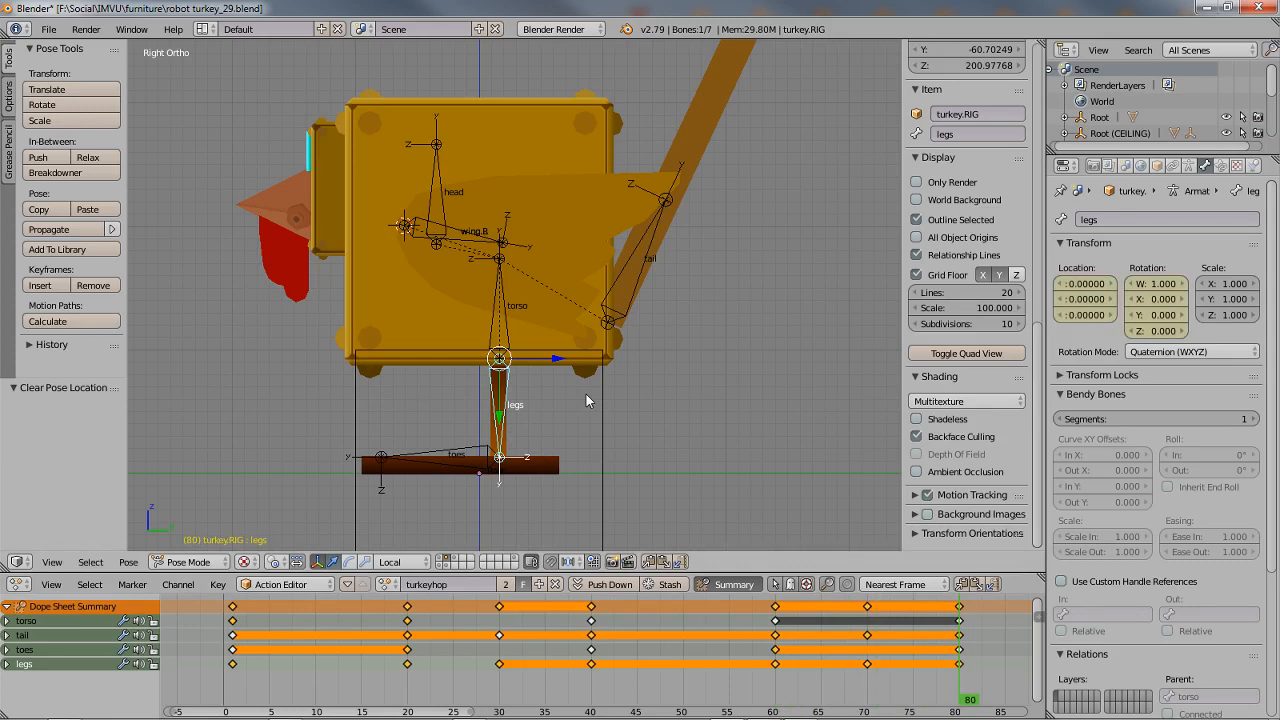
# - Go back through frames 70, 60, 40 and 30, clearing the legs bone's rotation
pyautogui.click(866, 694)
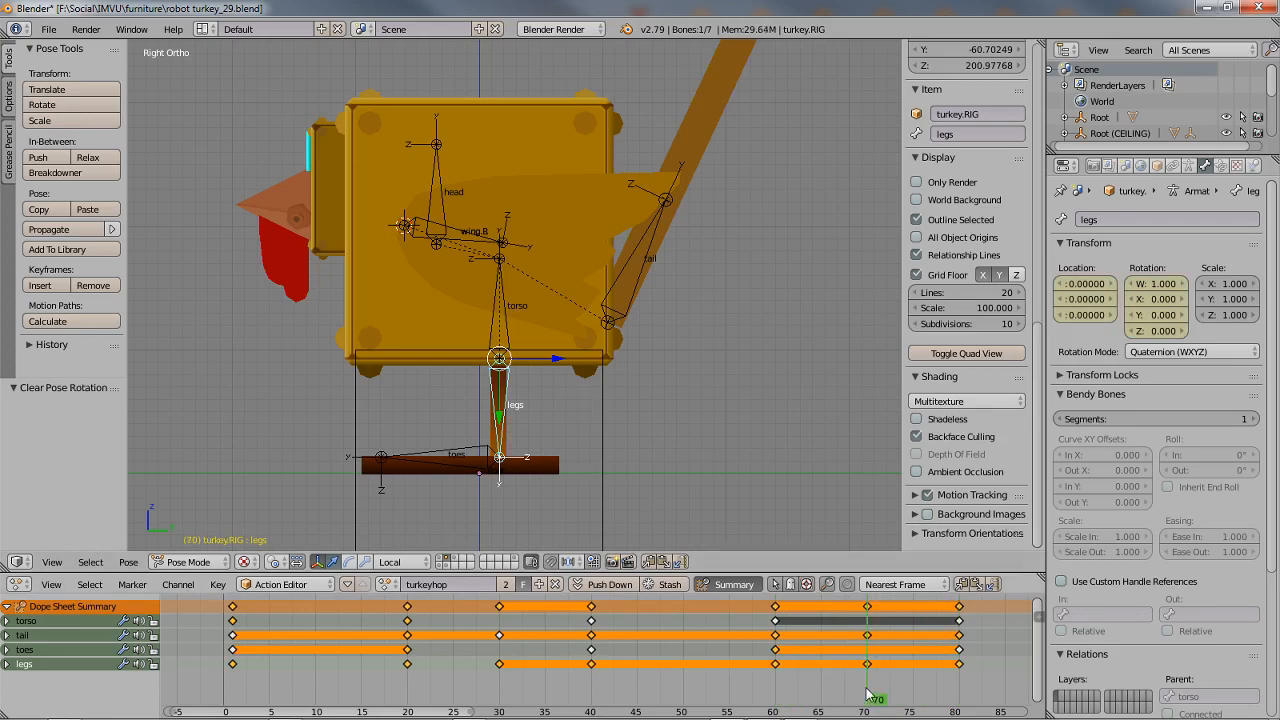
pyautogui.click(776, 694)
pyautogui.click(592, 677)
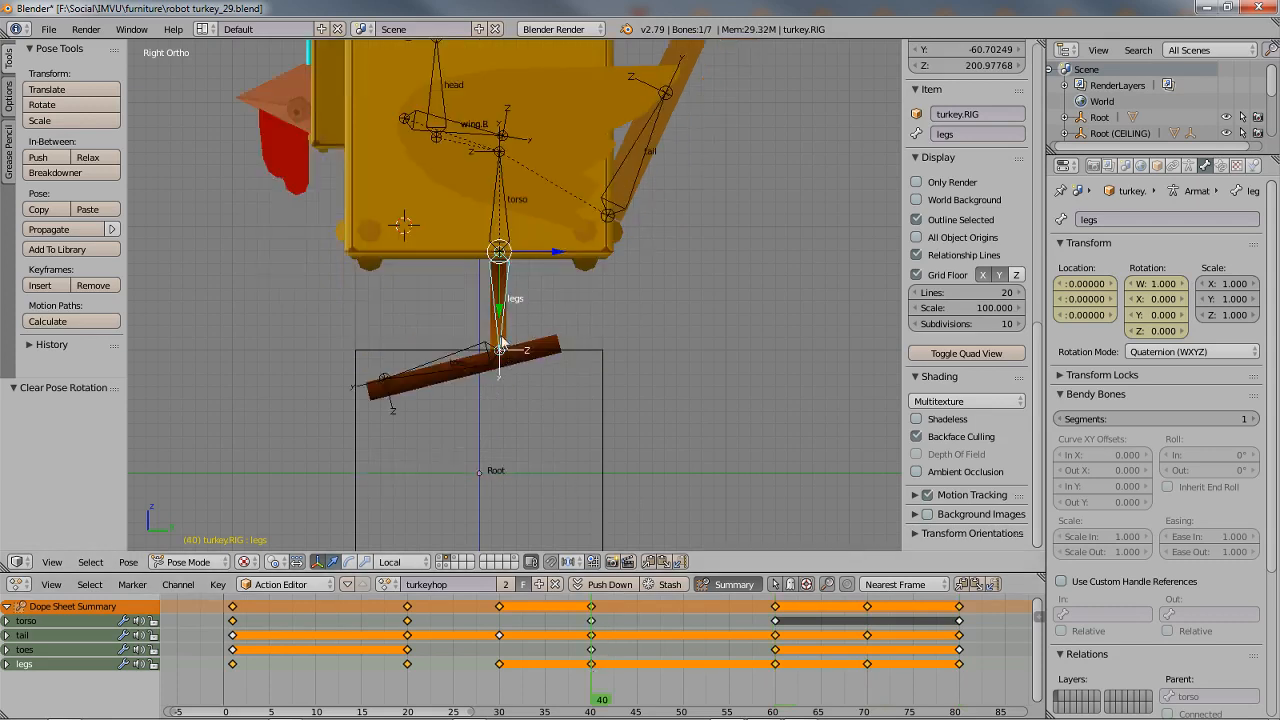
pyautogui.click(500, 679)
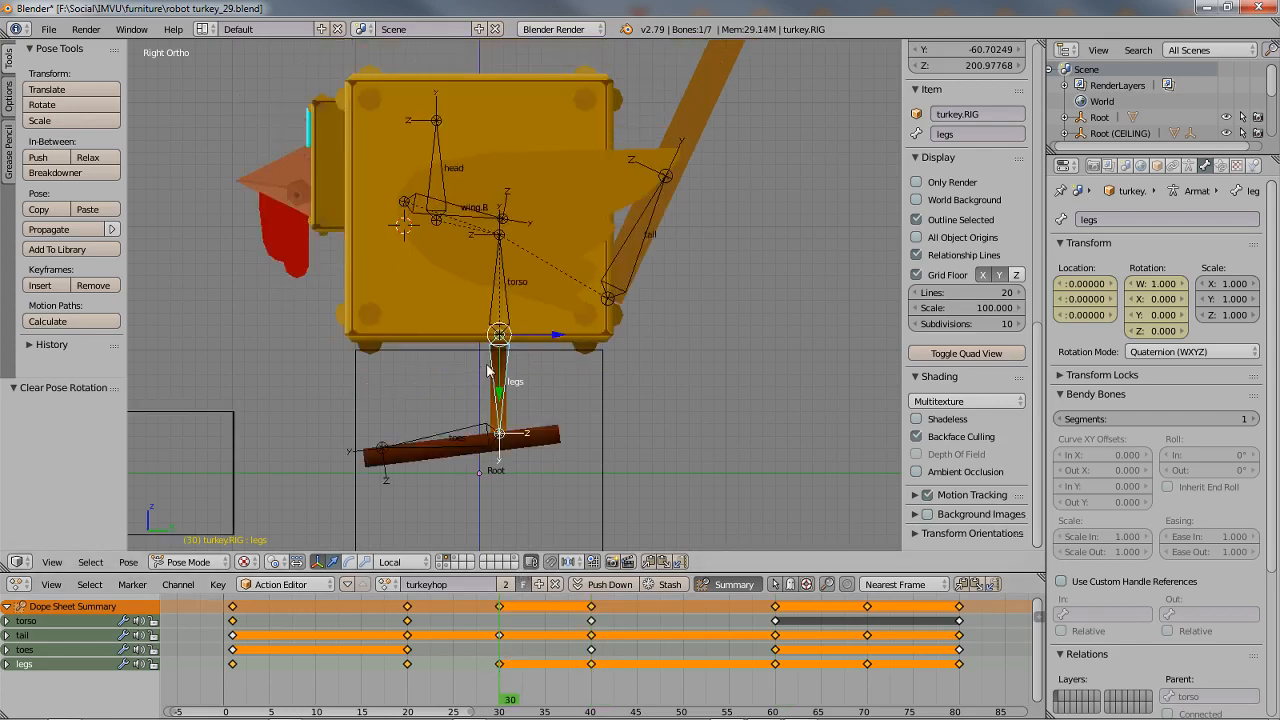
pyautogui.hotkey('alt', 'r')
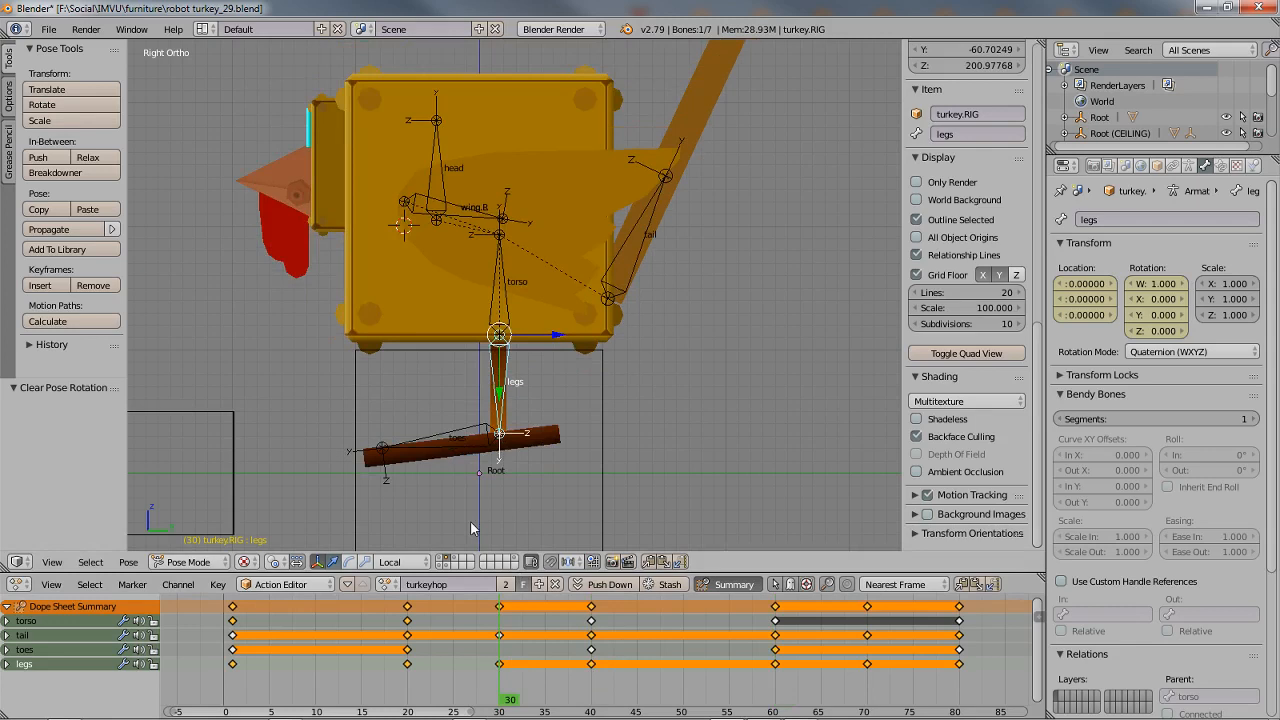
# - Lower the torso bone at frame 70 by moving it about -42.13 units along its local Y axis
pyautogui.click(408, 680)
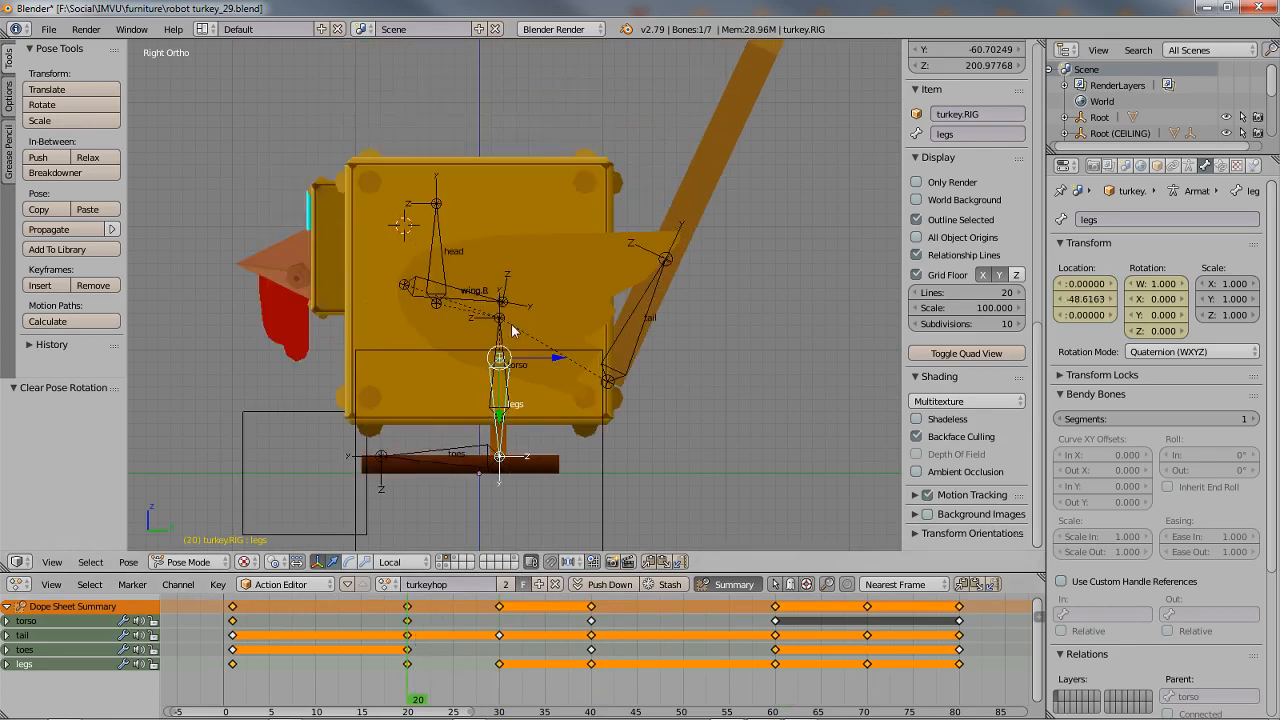
pyautogui.click(237, 674)
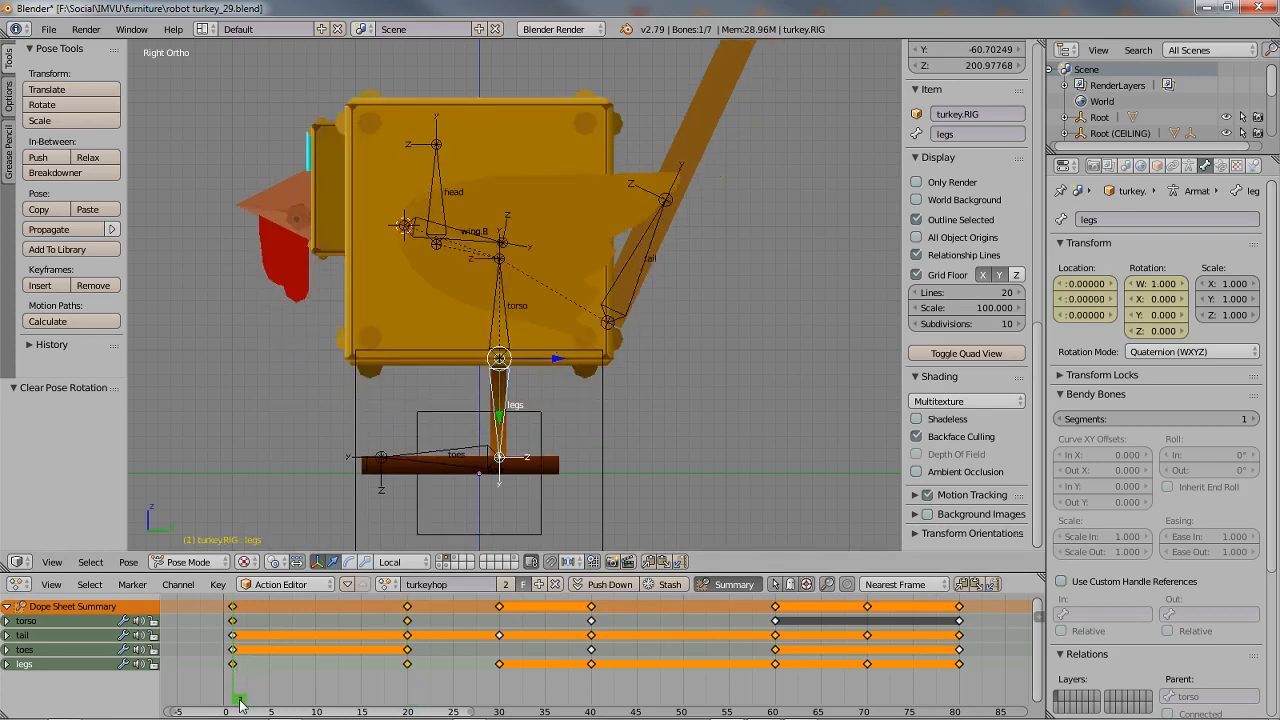
pyautogui.moveTo(240, 703); pyautogui.dragTo(872, 686)
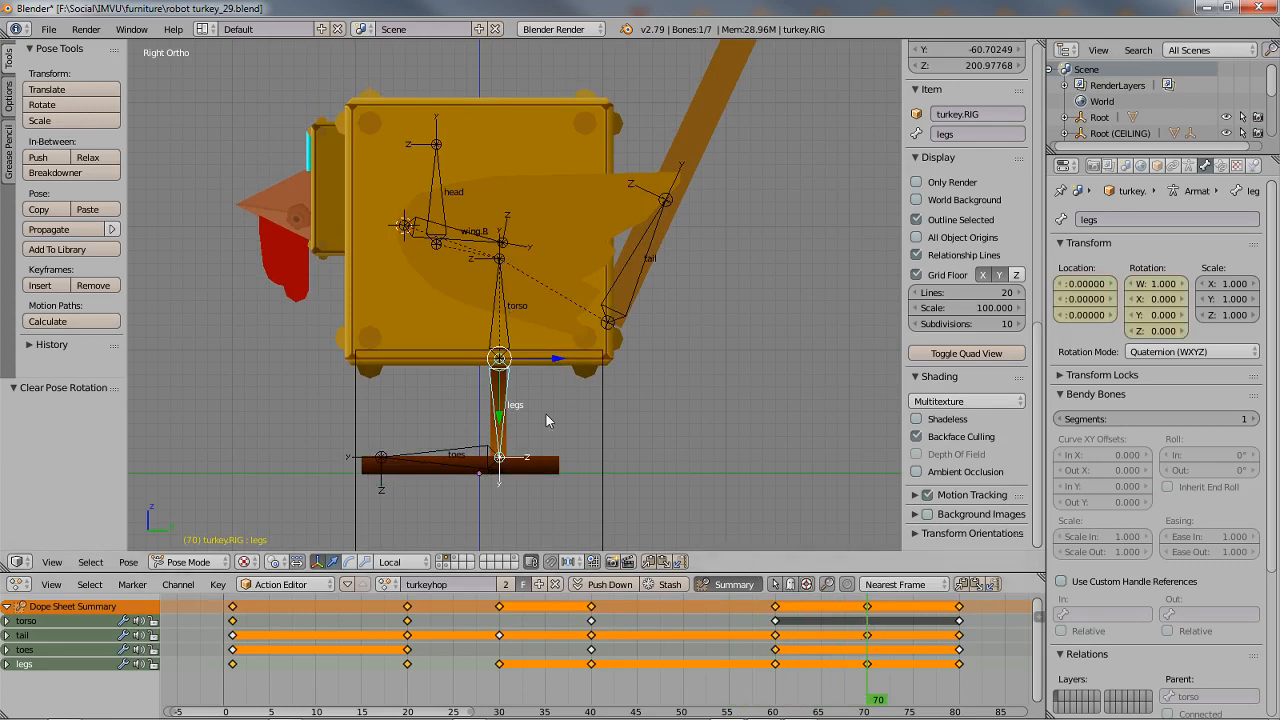
pyautogui.rightClick(503, 287)
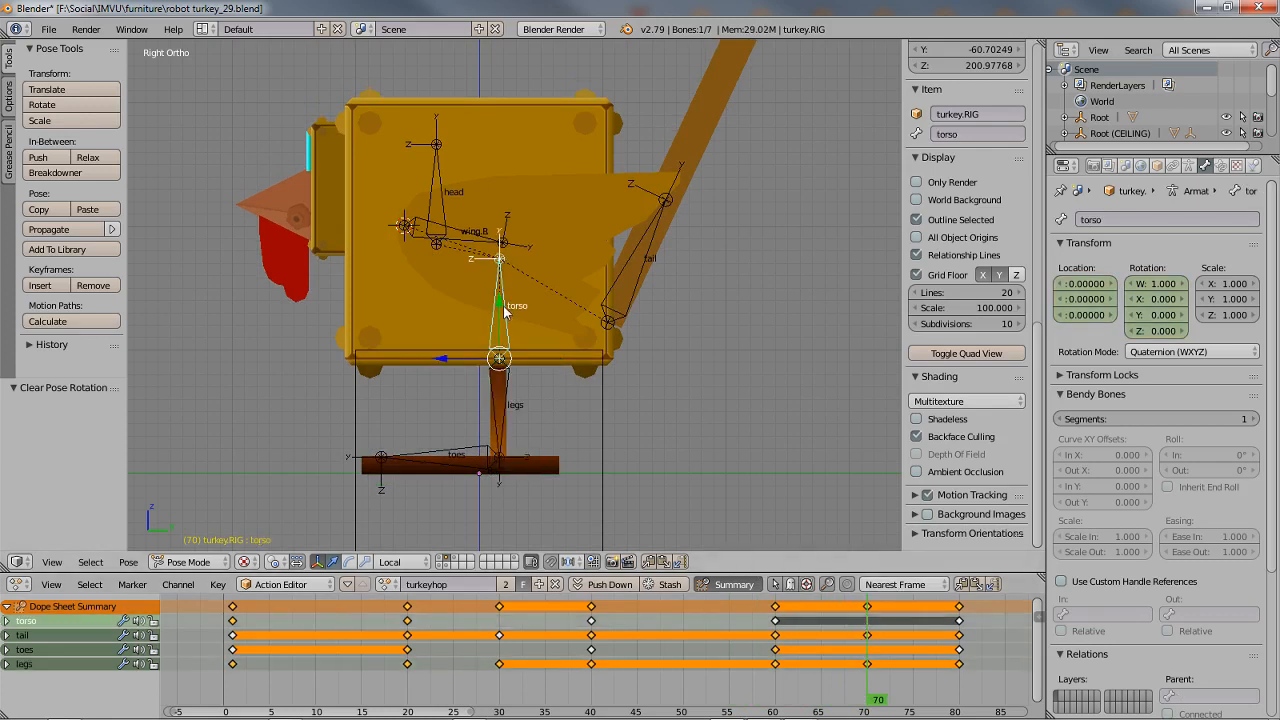
pyautogui.press('g')
pyautogui.press('y')
pyautogui.press('y')
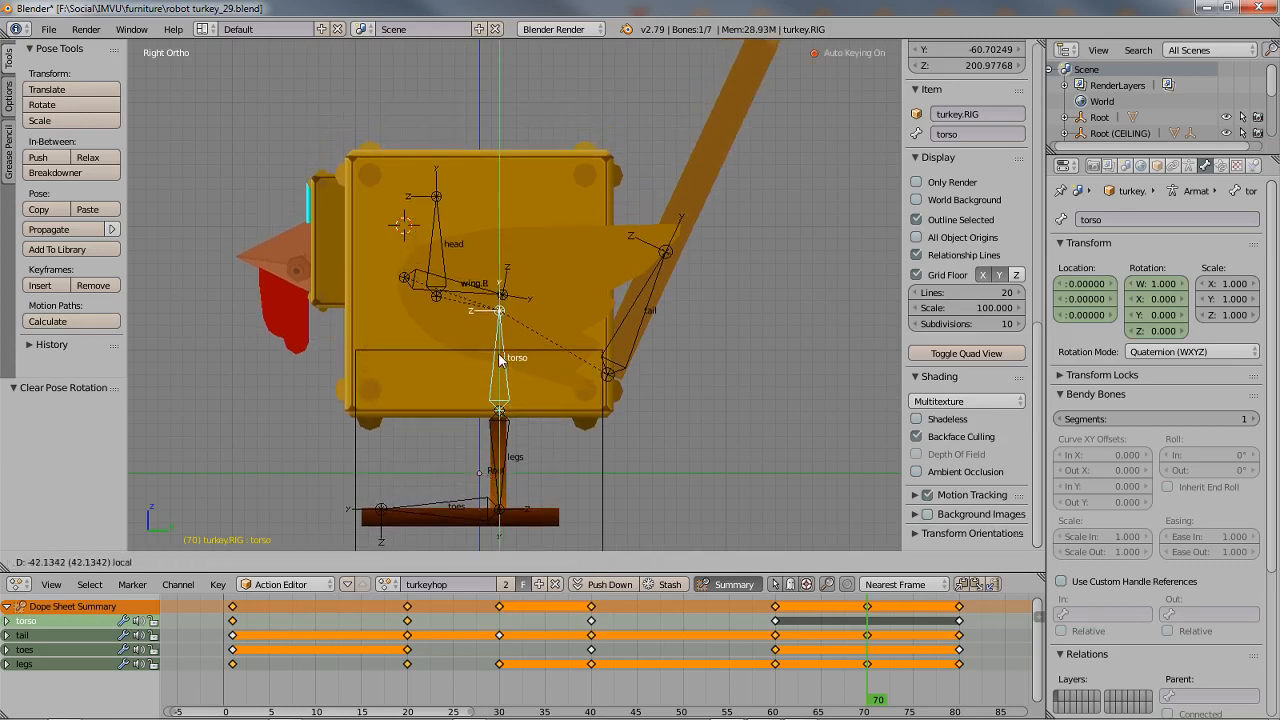
pyautogui.click(501, 367)
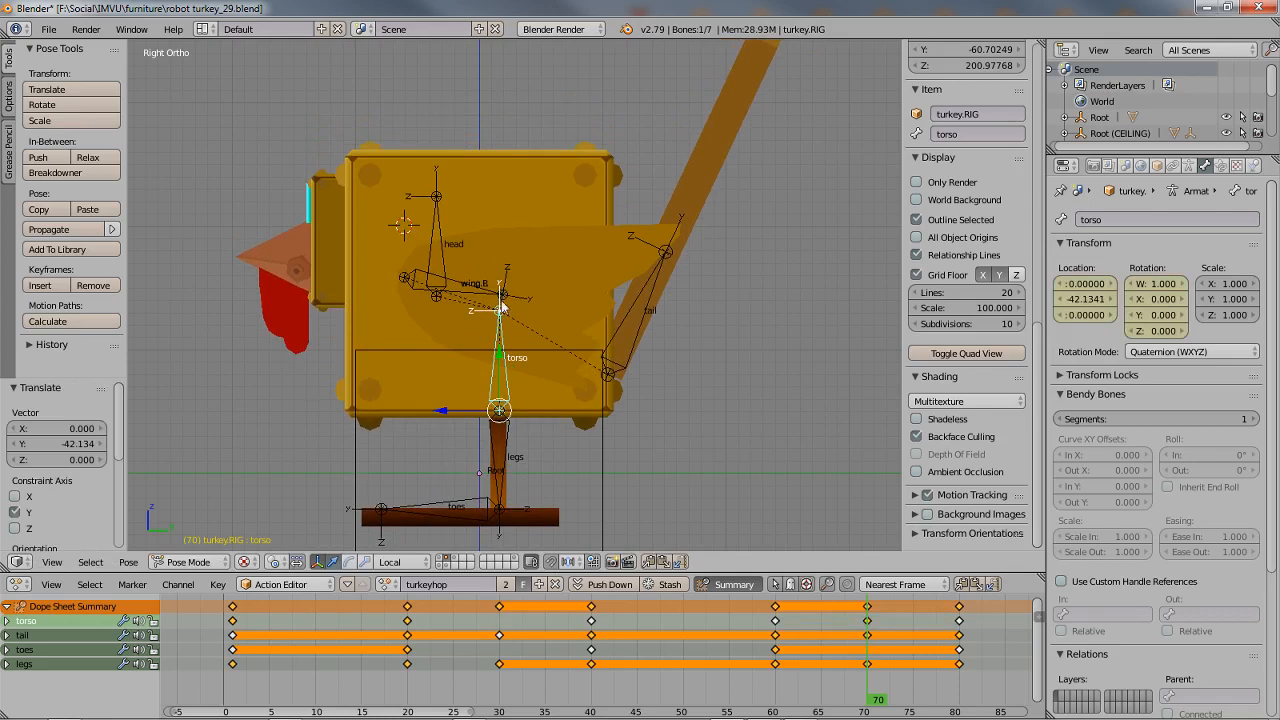
# - Raise the legs bone at frame 70 by moving it about -42.78 units along its local Y axis
pyautogui.rightClick(489, 459)
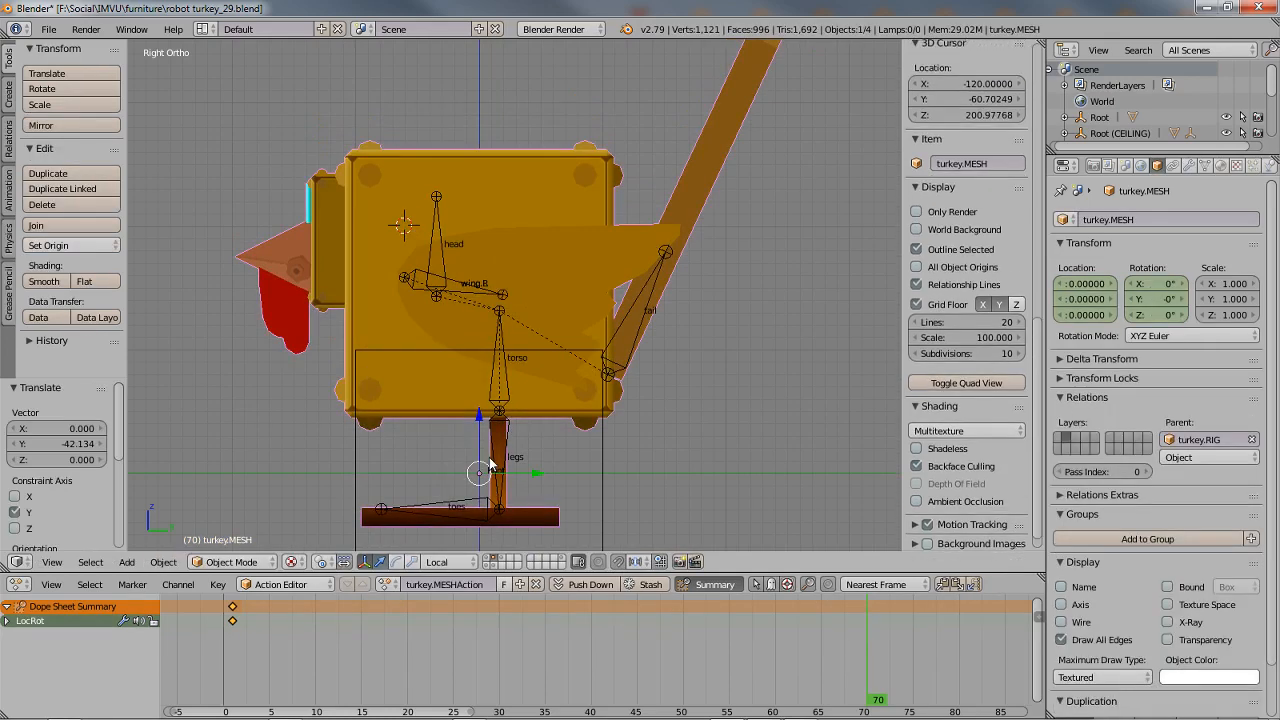
pyautogui.rightClick(494, 461)
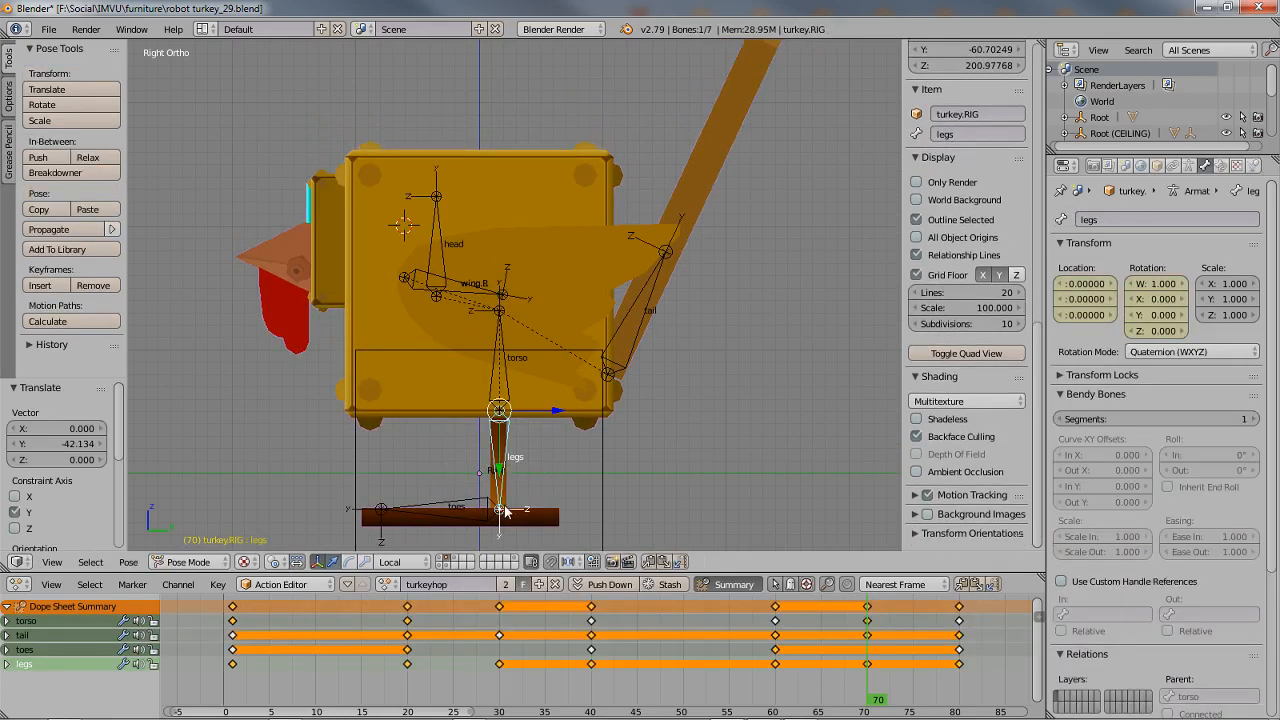
pyautogui.press('g')
pyautogui.press('y')
pyautogui.press('y')
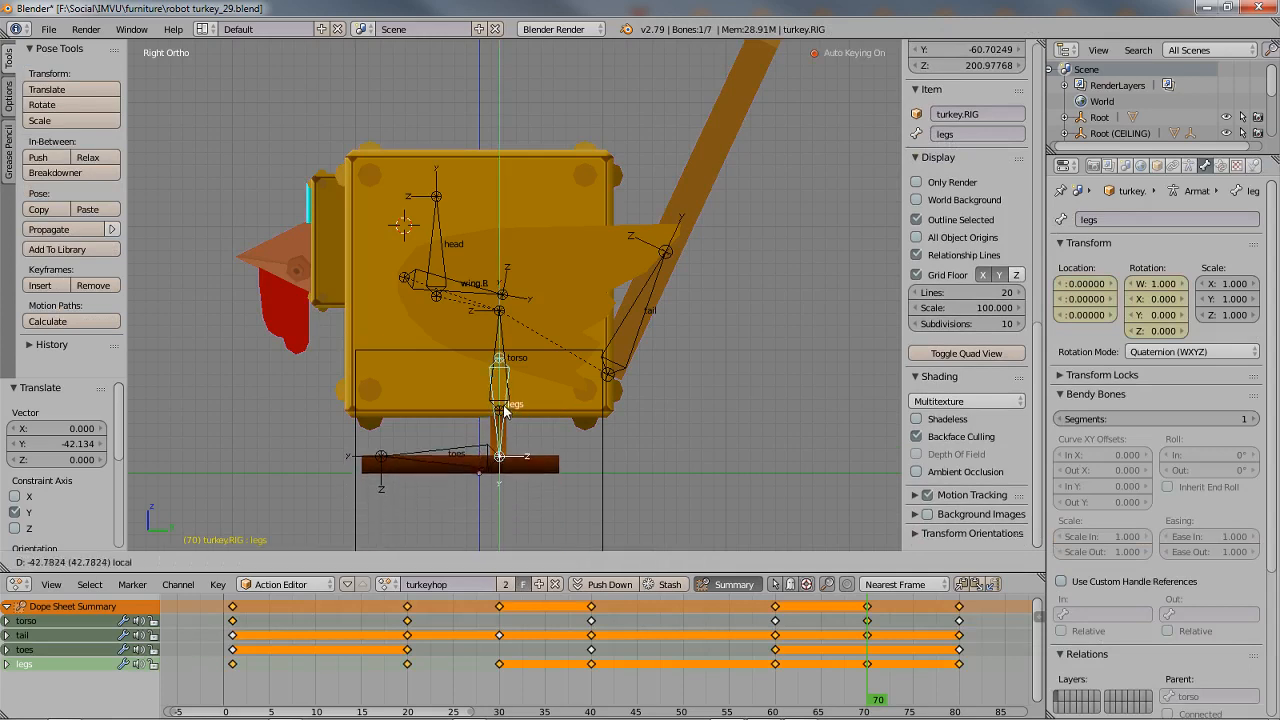
pyautogui.click(505, 410)
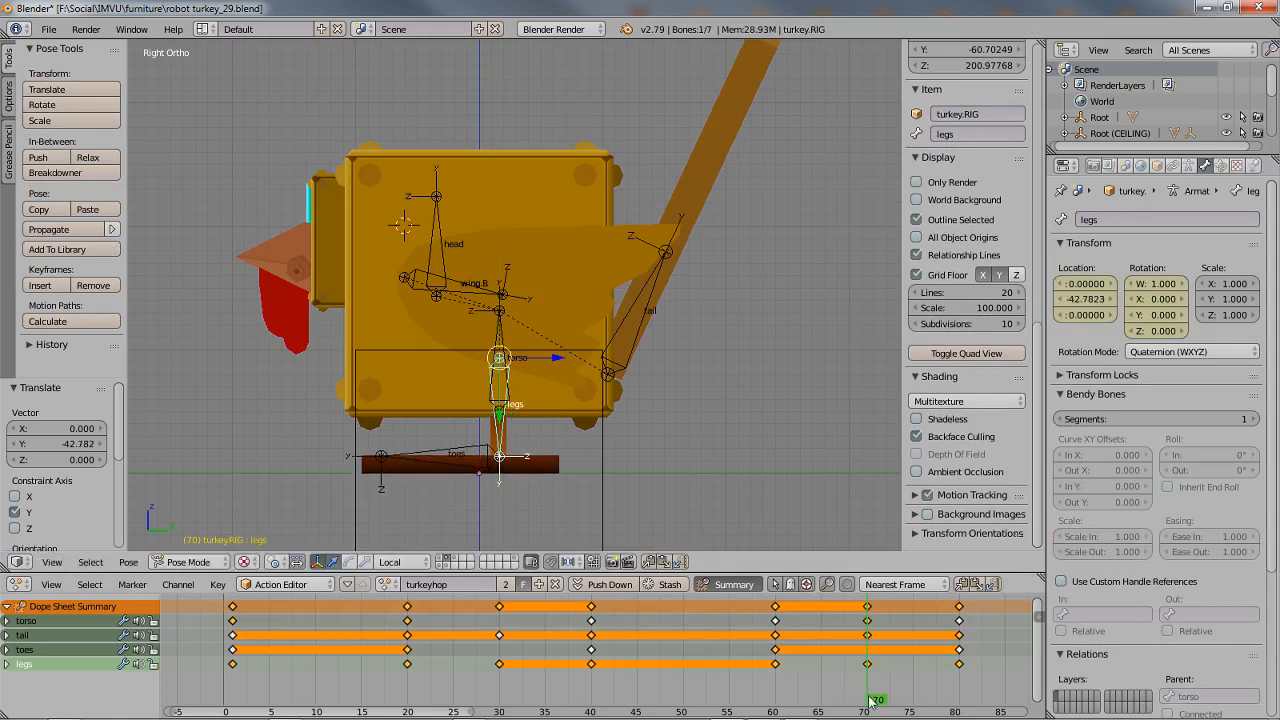
# - Scrub through the turkeyhop action between frames 1 and 80 to examine the hop and landing, returning to frame 1
pyautogui.moveTo(870, 700); pyautogui.dragTo(500, 694)
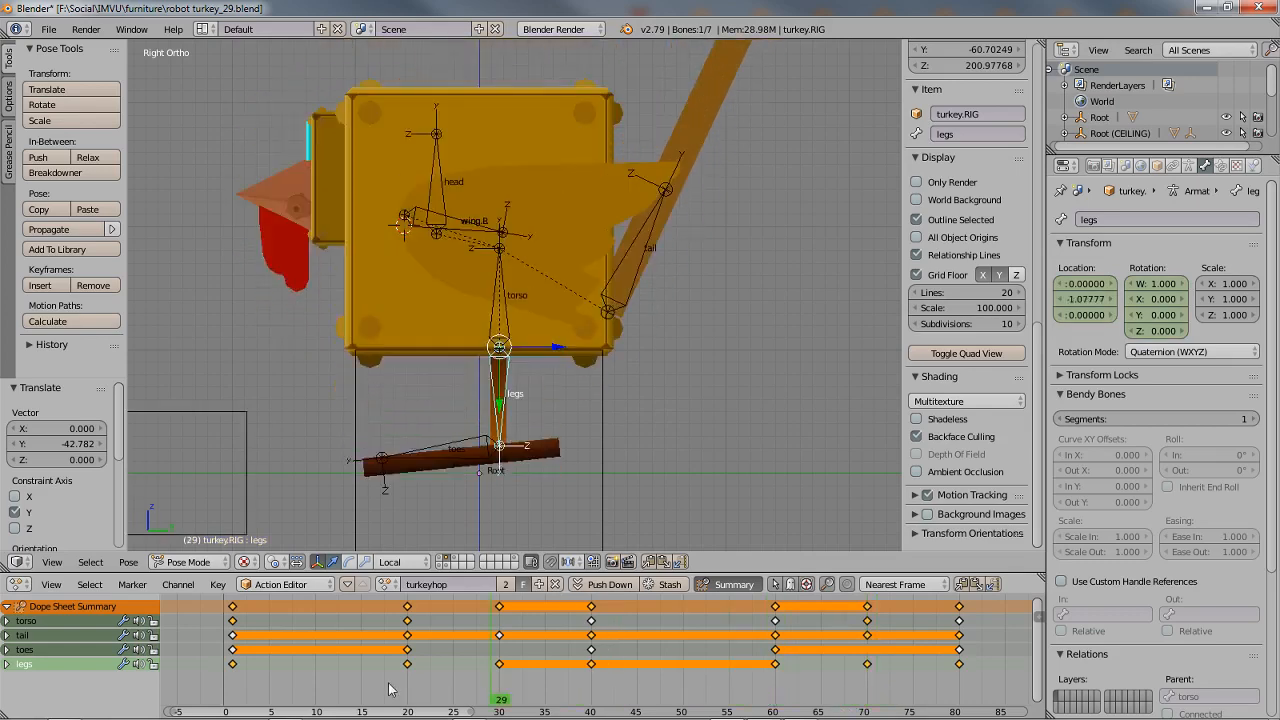
pyautogui.moveTo(390, 688)
pyautogui.mouseDown()
pyautogui.moveTo(237, 681)
pyautogui.moveTo(980, 690)
pyautogui.moveTo(960, 696)
pyautogui.mouseUp()
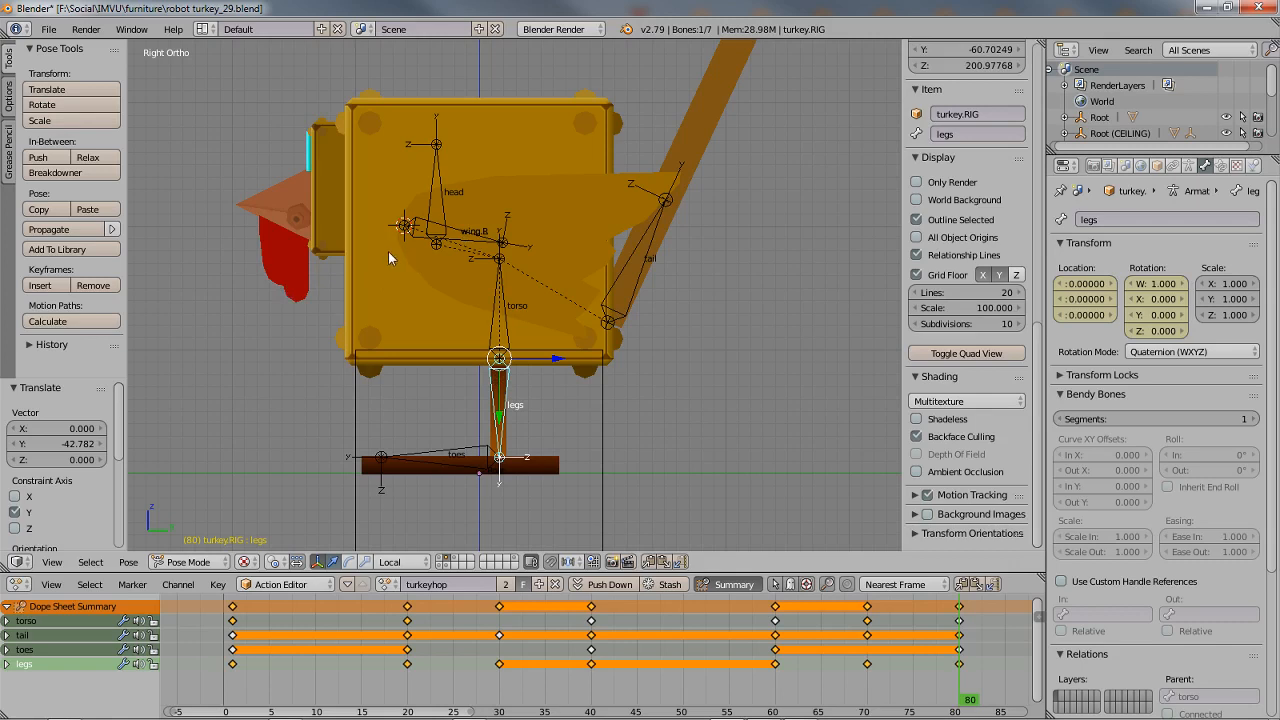
pyautogui.click(240, 704)
pyautogui.moveTo(240, 704); pyautogui.dragTo(740, 692)
pyautogui.moveTo(645, 695)
pyautogui.mouseDown()
pyautogui.moveTo(289, 672)
pyautogui.moveTo(232, 683)
pyautogui.mouseUp()
pyautogui.scroll(-2, 487, 350)
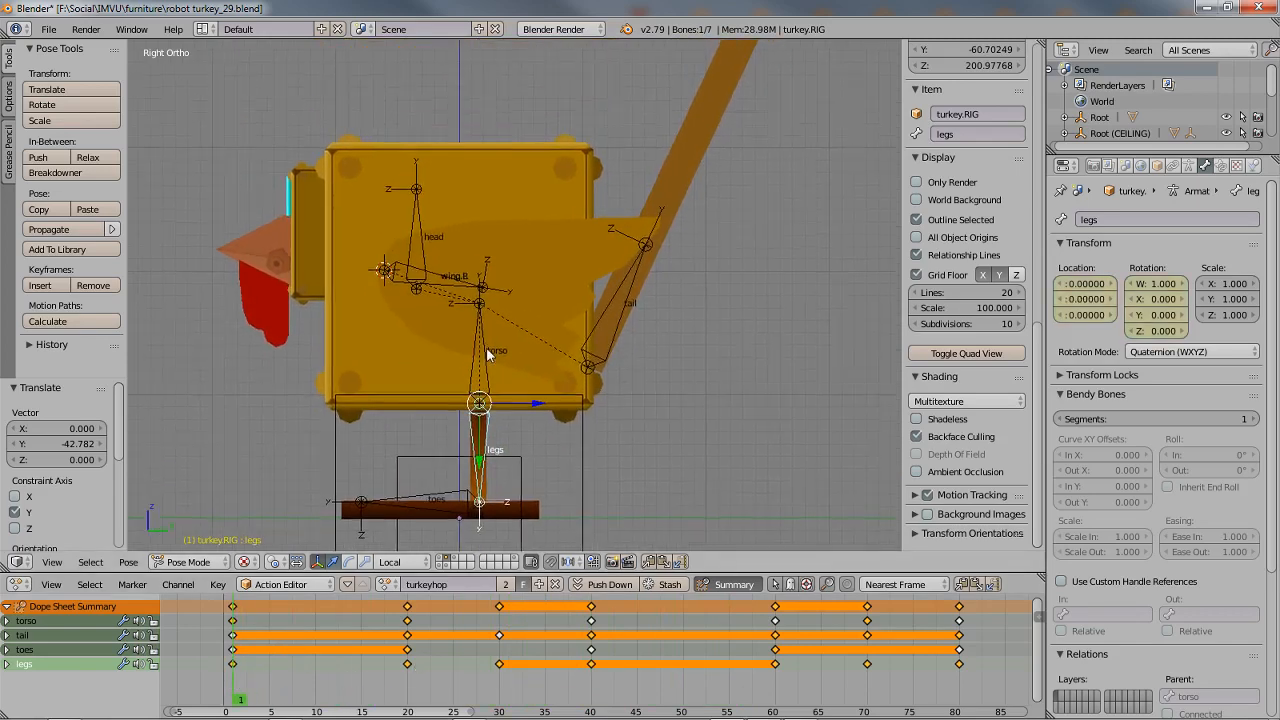
pyautogui.keyDown('shift'); pyautogui.moveTo(515, 307); pyautogui.dragTo(507, 354, button='middle'); pyautogui.keyUp('shift')
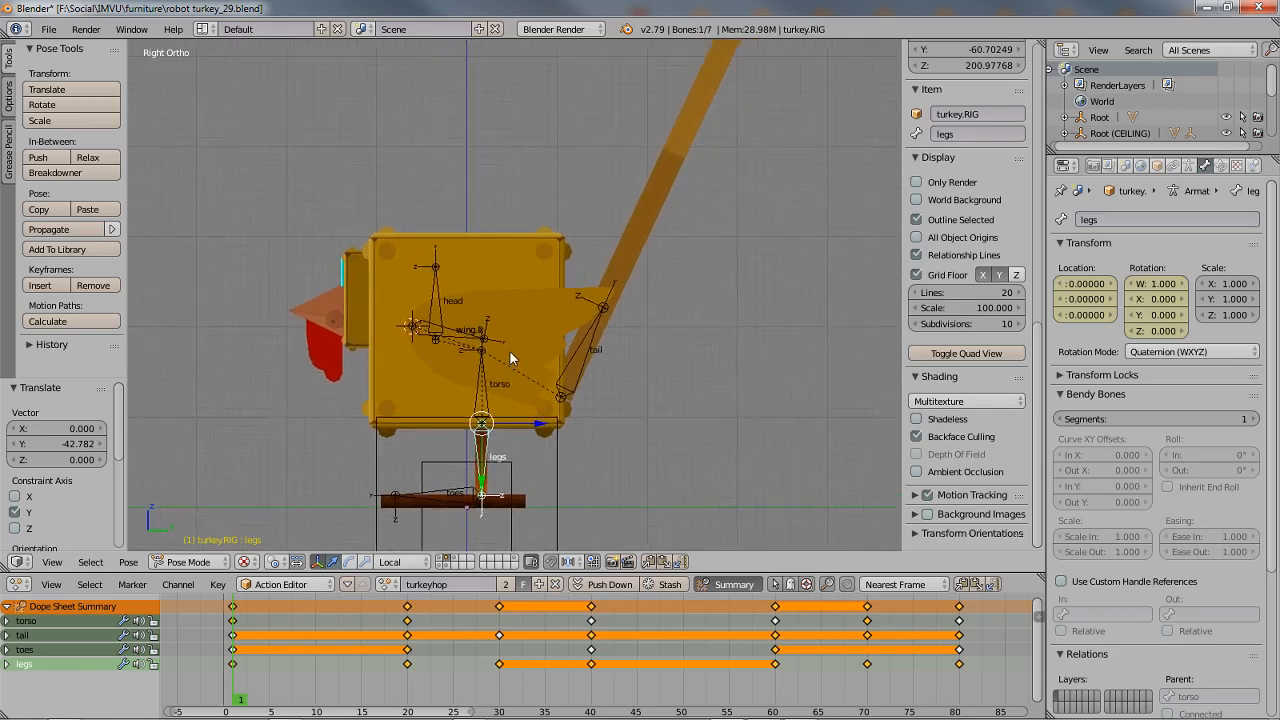
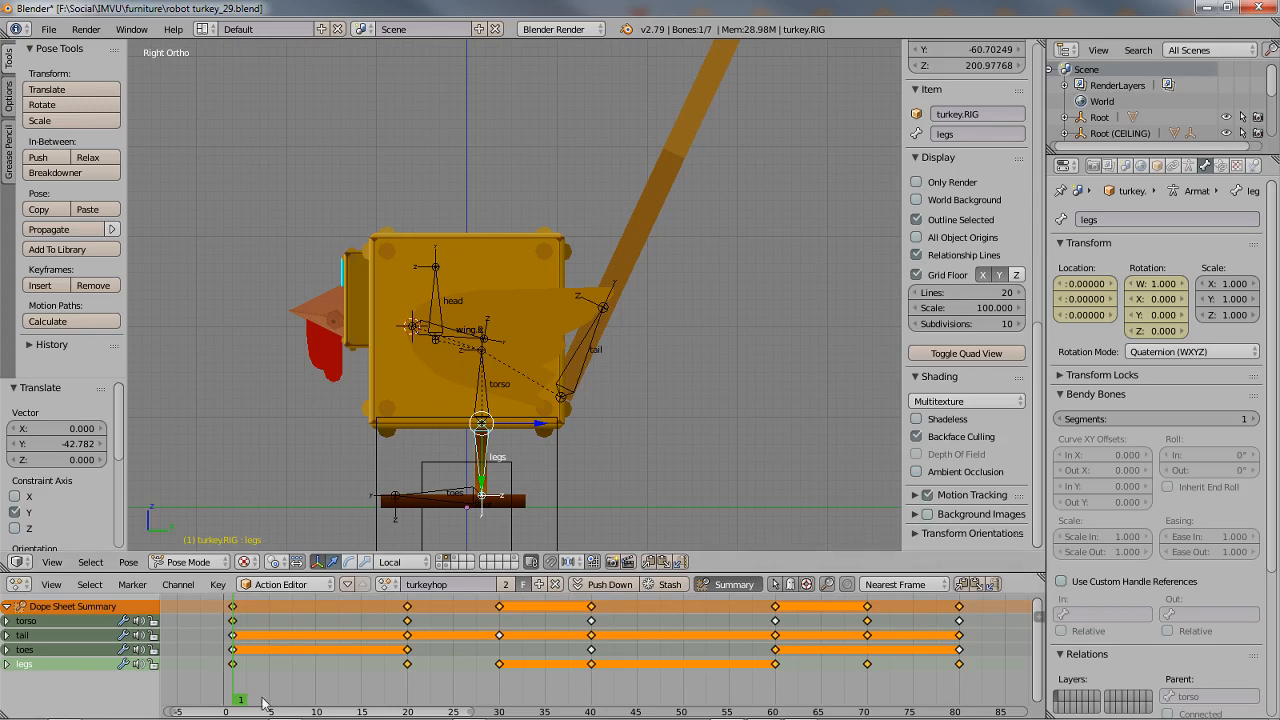
# - Clear the toes bone's rotation at frame 40 and review the animation from frame 1
pyautogui.moveTo(243, 699); pyautogui.dragTo(596, 692)
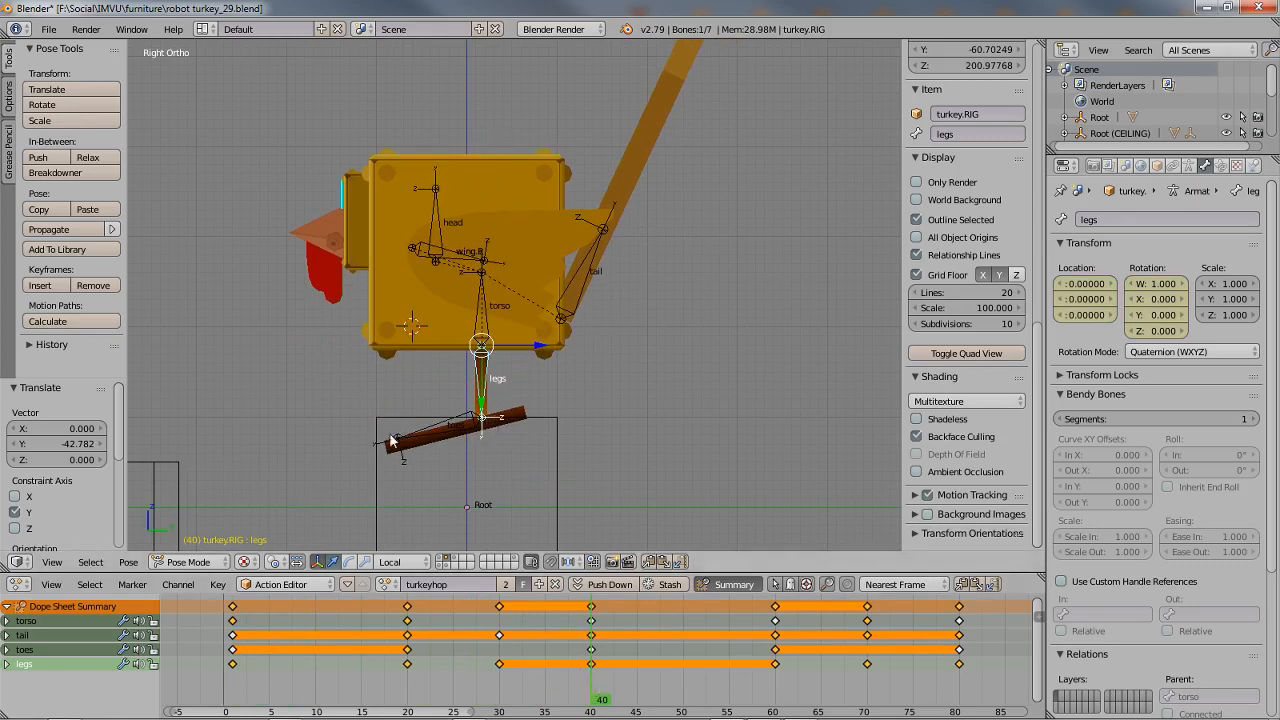
pyautogui.rightClick(451, 428)
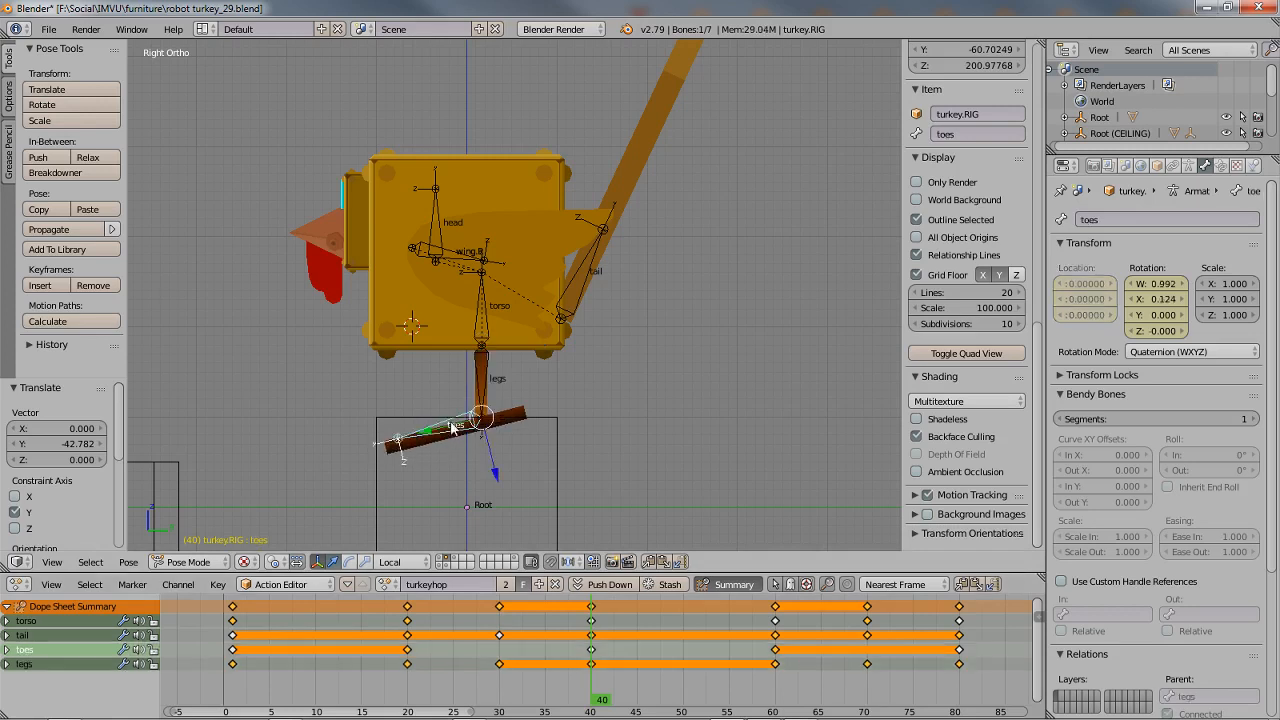
pyautogui.hotkey('alt', 'r')
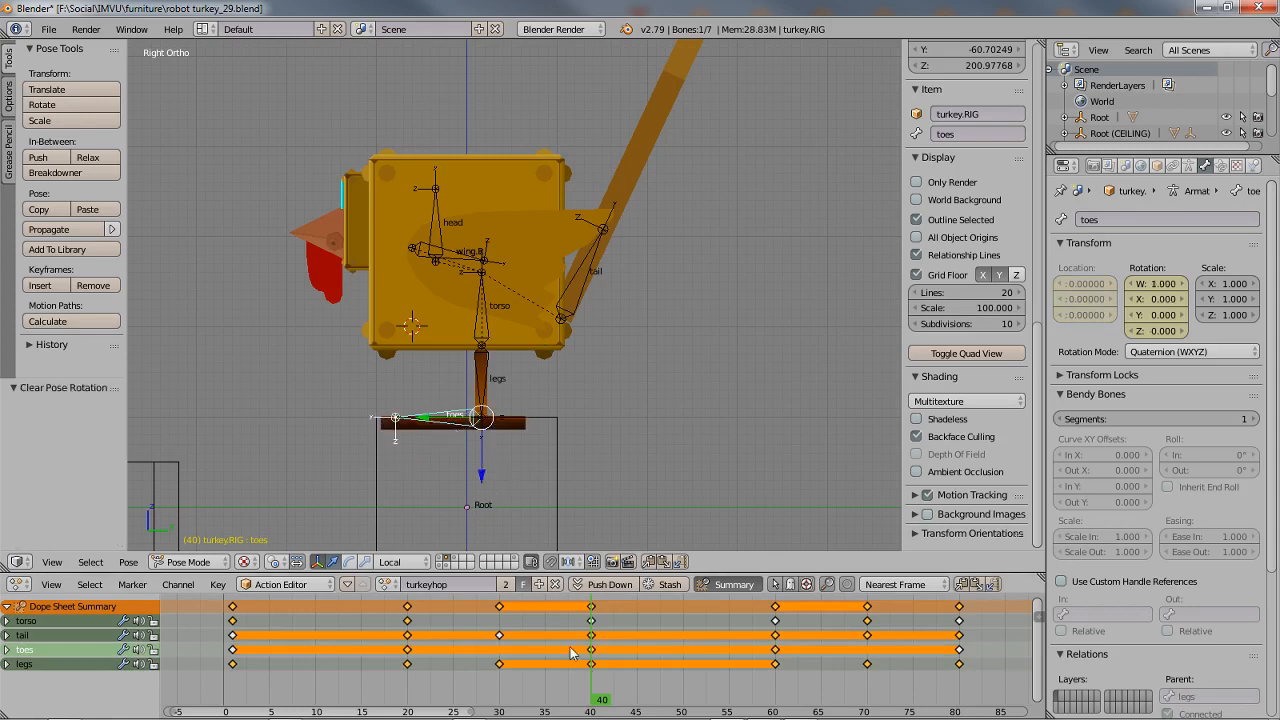
pyautogui.moveTo(541, 705); pyautogui.dragTo(236, 668)
pyautogui.hotkey('alt', 'a')
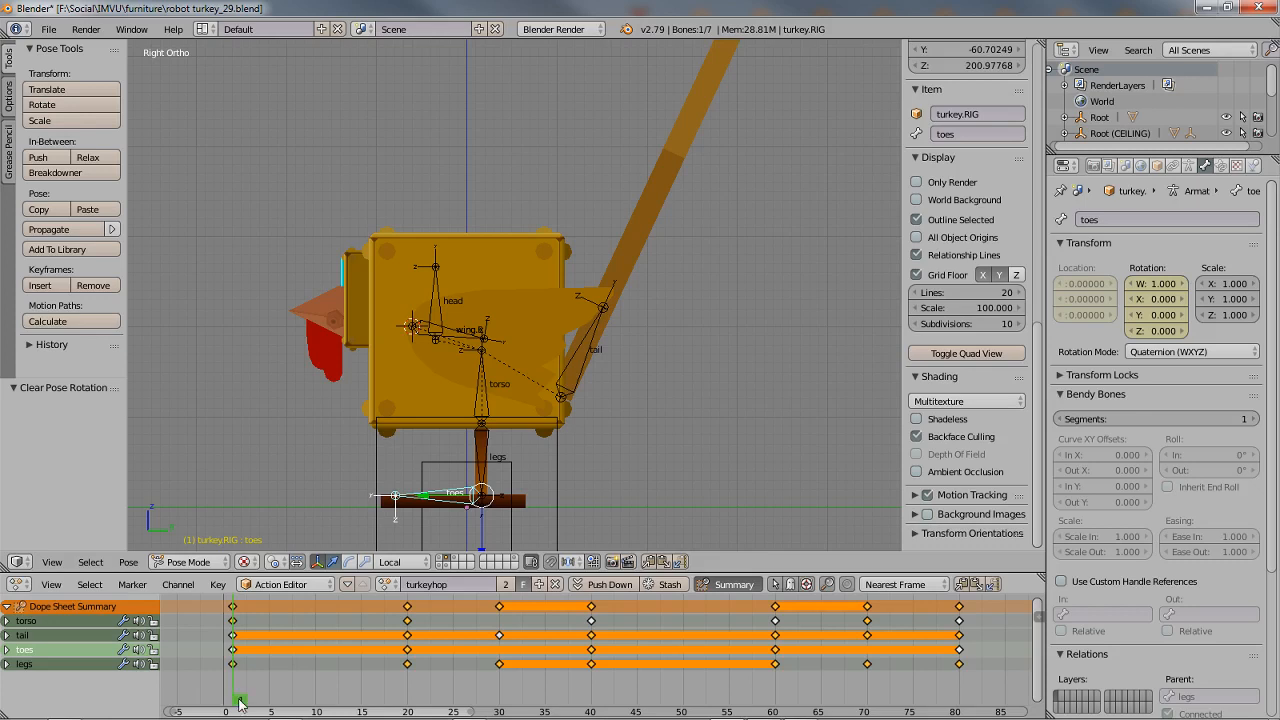
# - Go to frame 40 and select the torso bone of the turkey rig
pyautogui.moveTo(240, 705); pyautogui.dragTo(594, 697)
pyautogui.rightClick(487, 293)
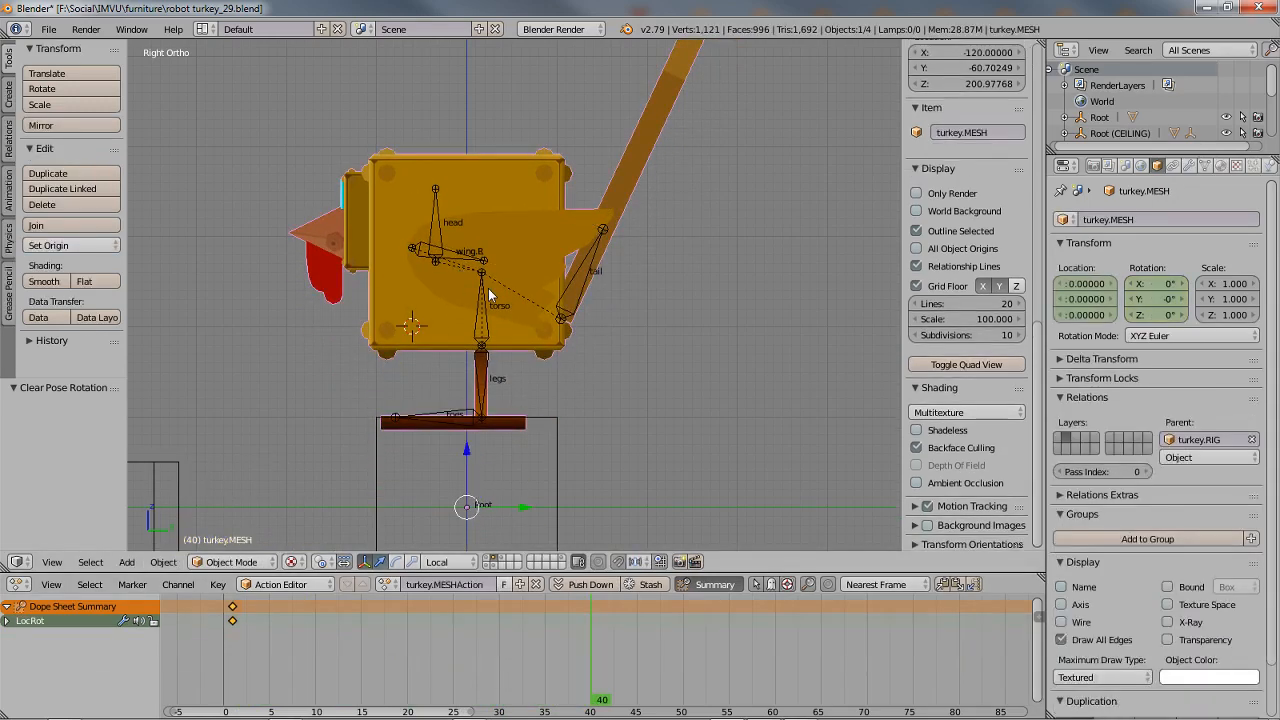
pyautogui.rightClick(486, 305)
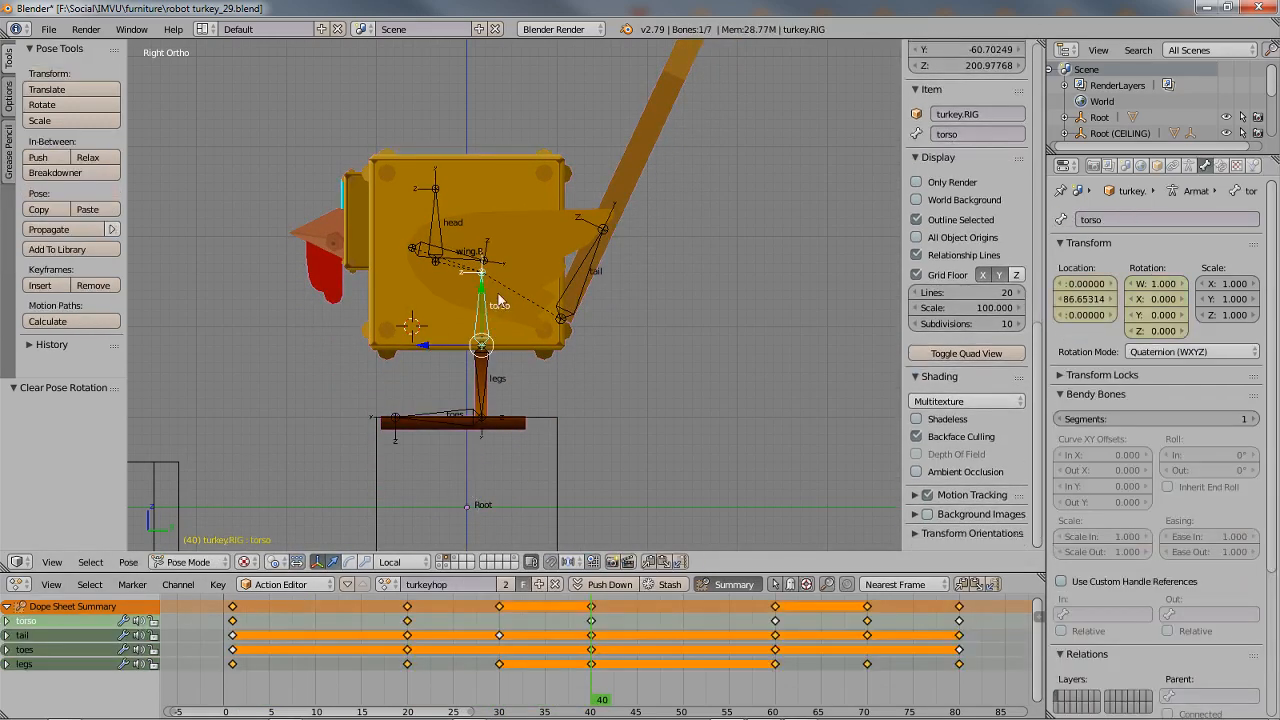
pyautogui.scroll(2, 510, 259)
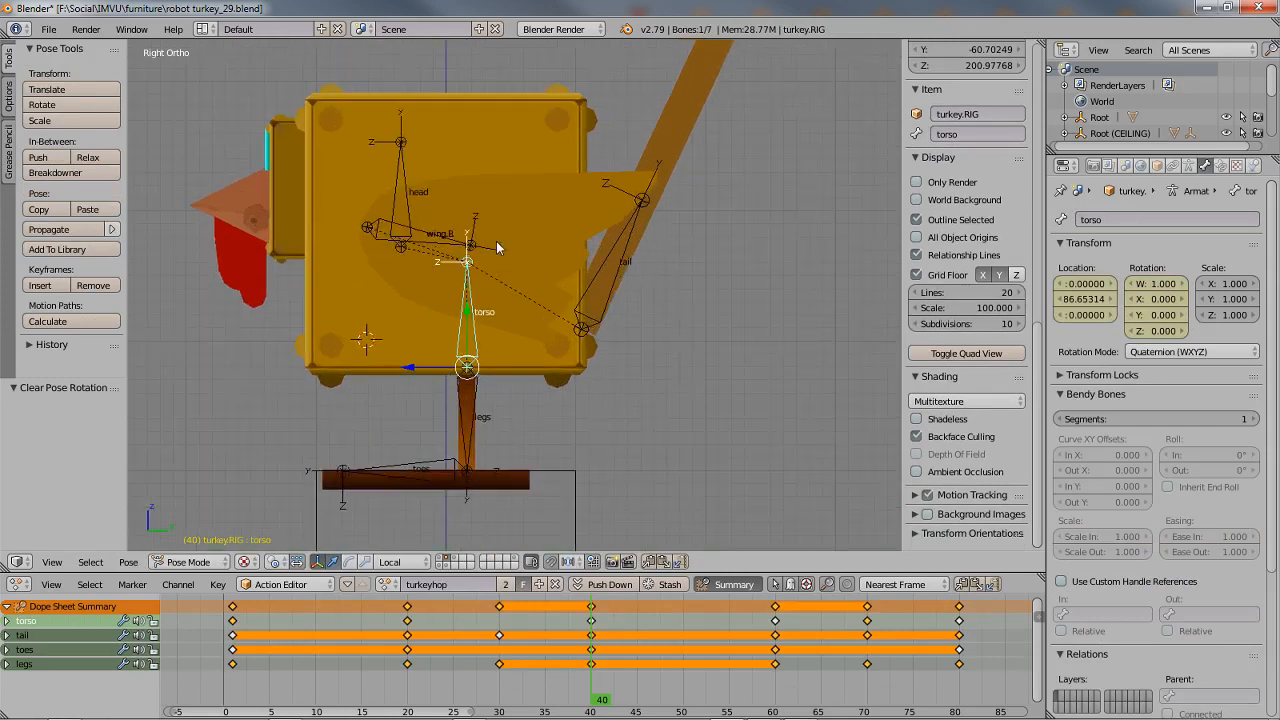
pyautogui.press('r')
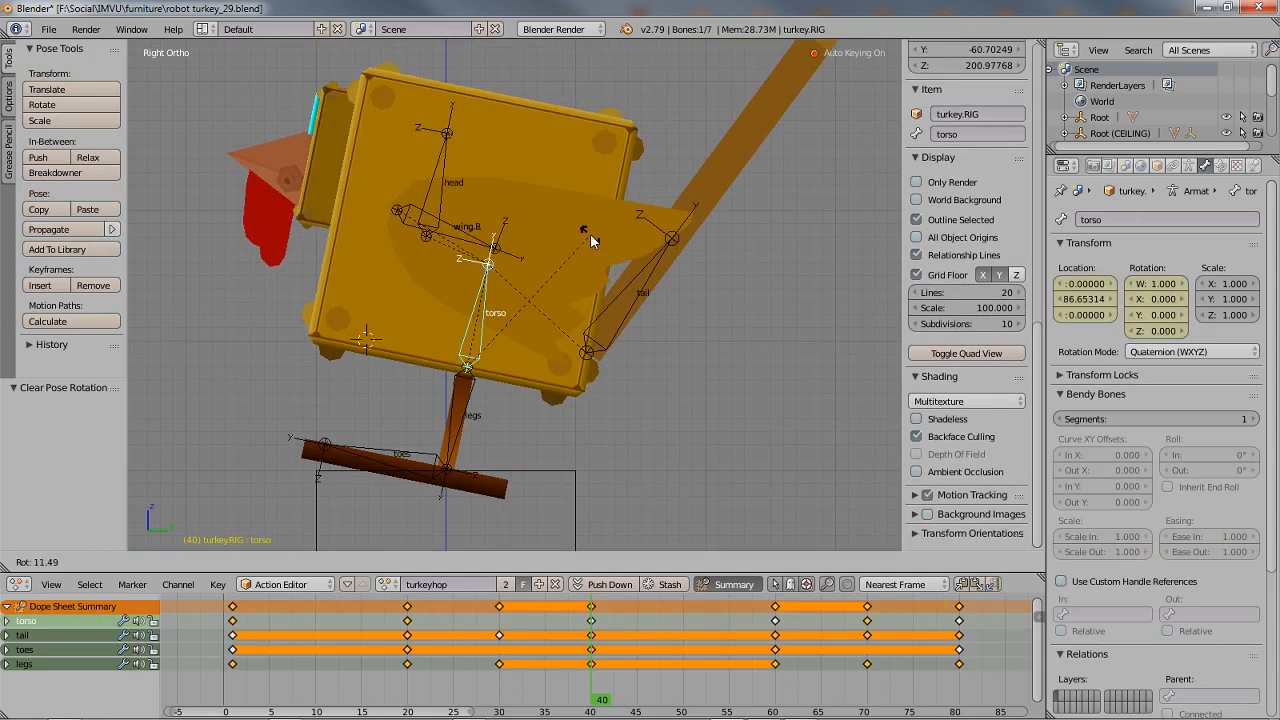
pyautogui.click(590, 235)
pyautogui.rightClick(482, 446)
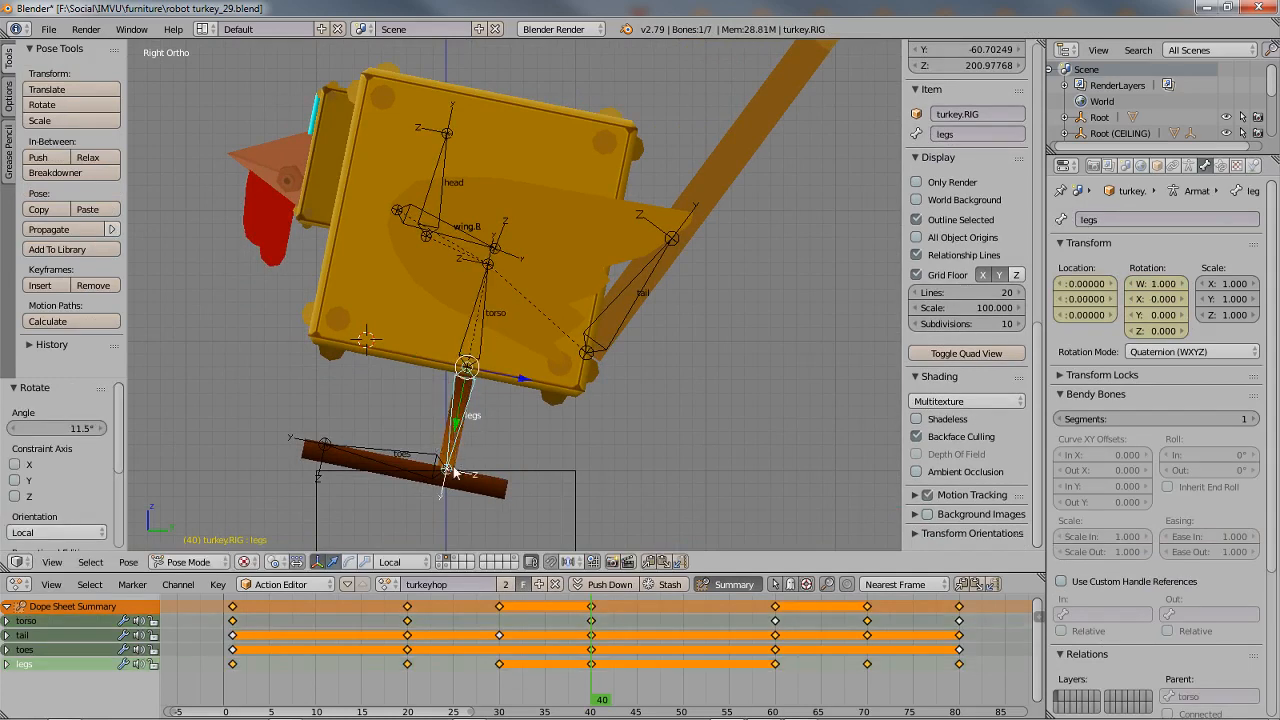
pyautogui.press('r')
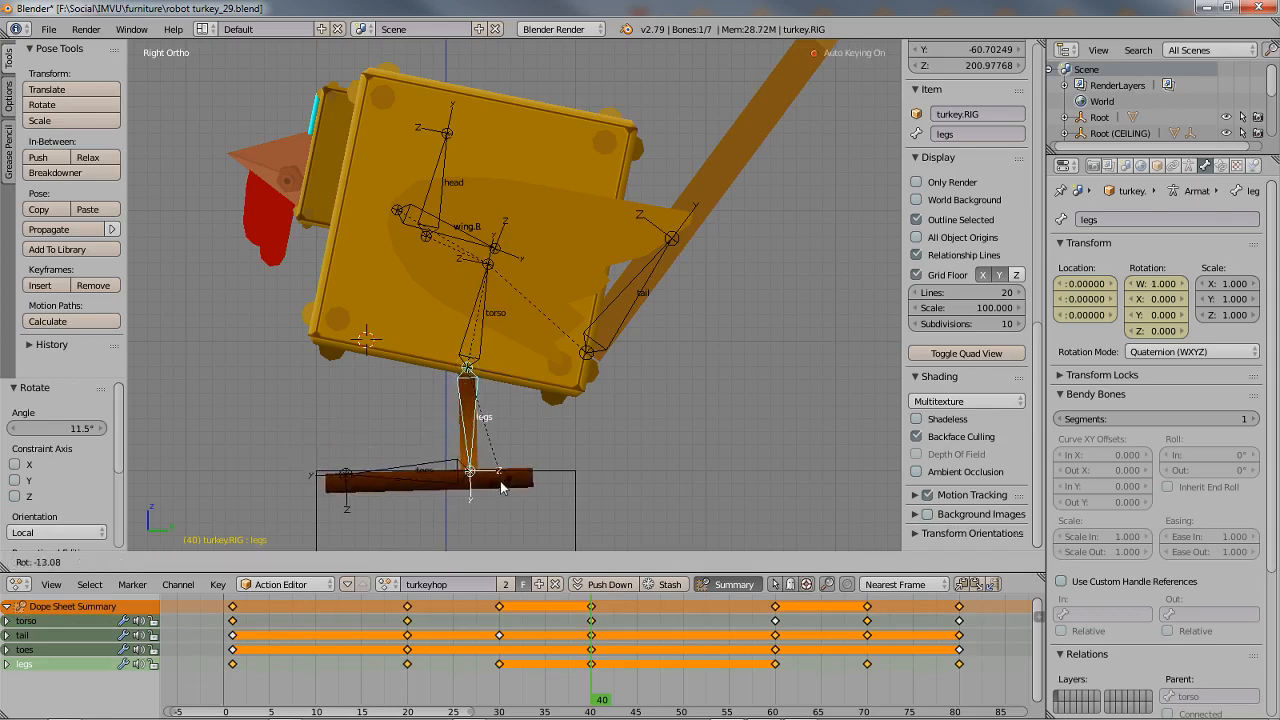
pyautogui.press('Escape')
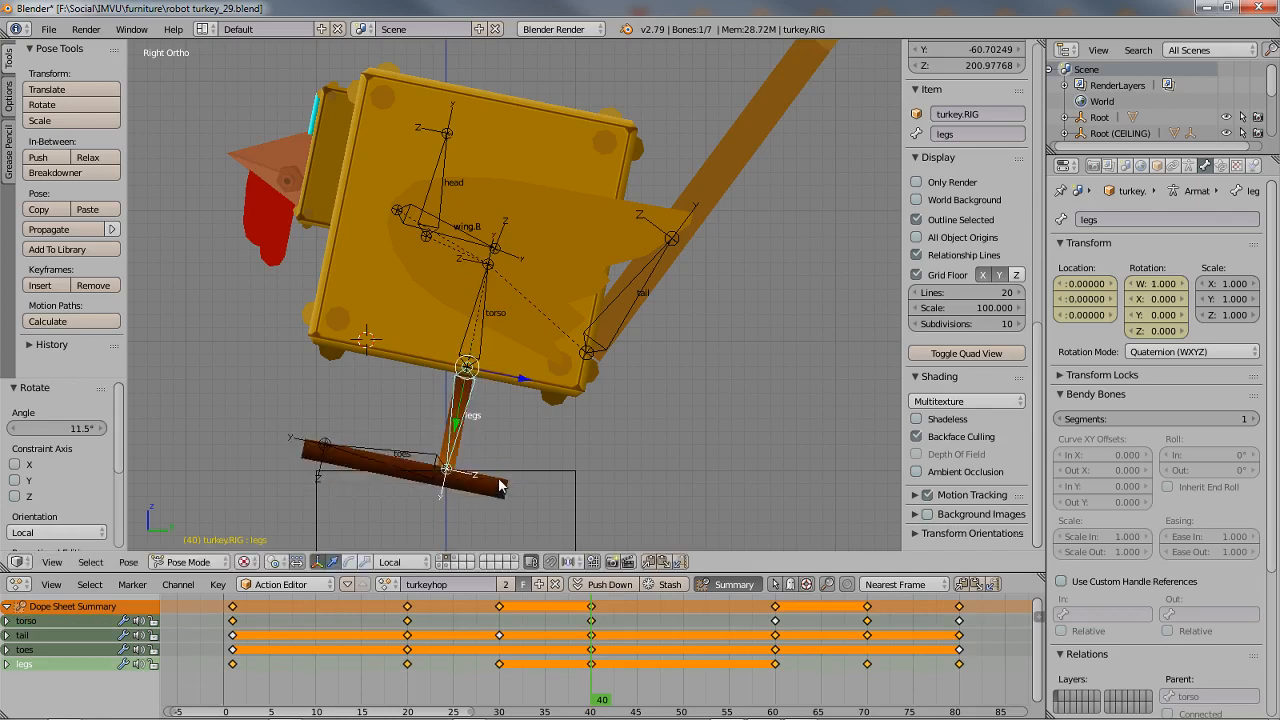
pyautogui.hotkey('ctrl', 'z')
# - Tilt the torso bone at frame 40 by rotating it 10° from its cleared rotation
pyautogui.hotkey('alt', 'r')
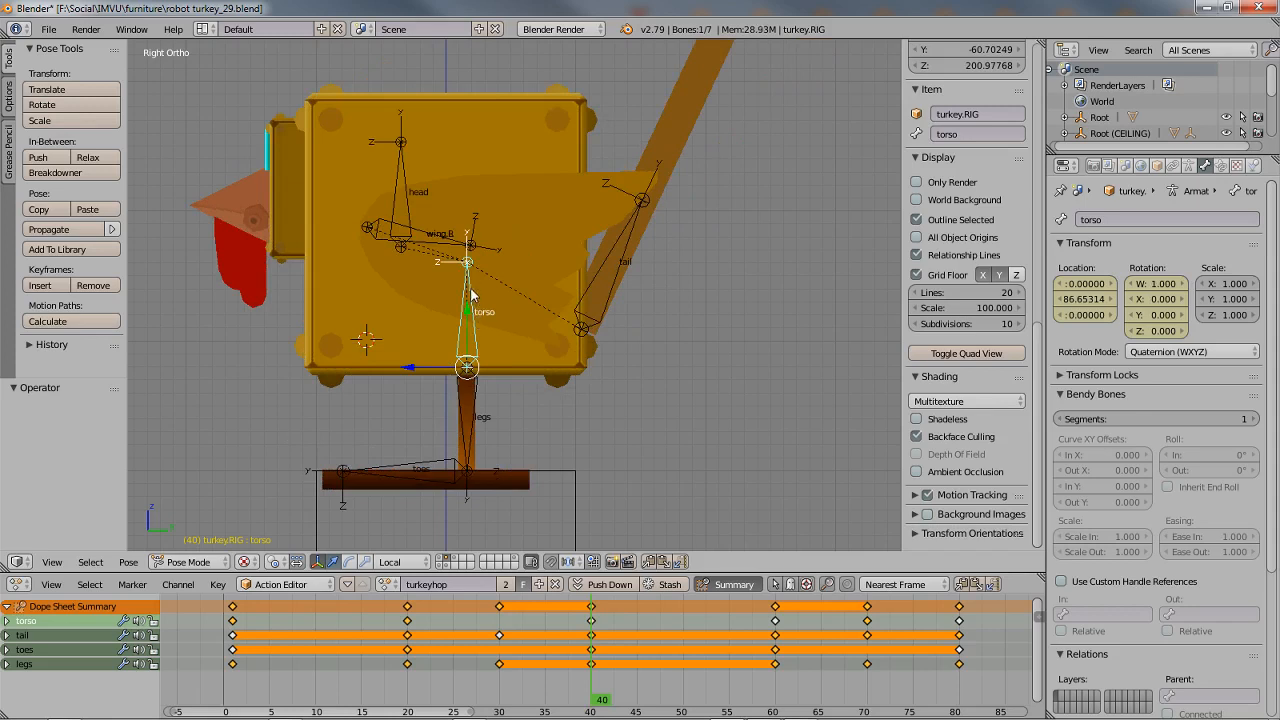
pyautogui.press('r')
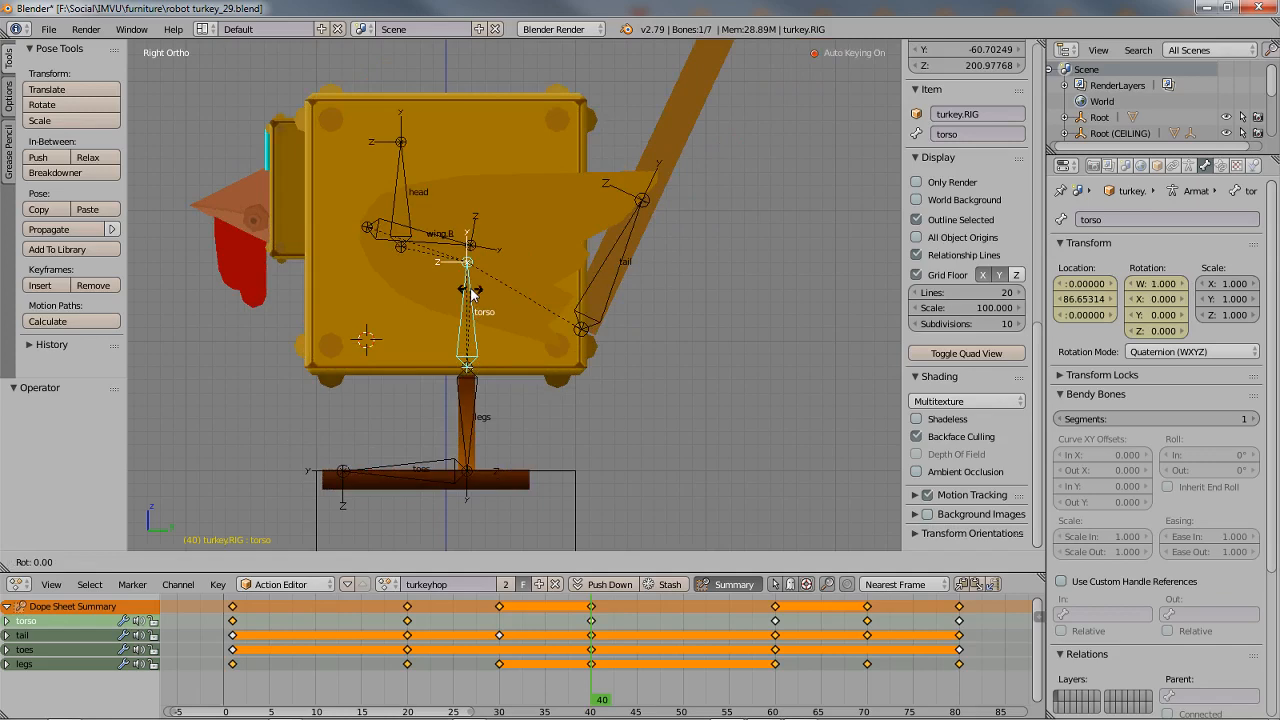
pyautogui.write('10')
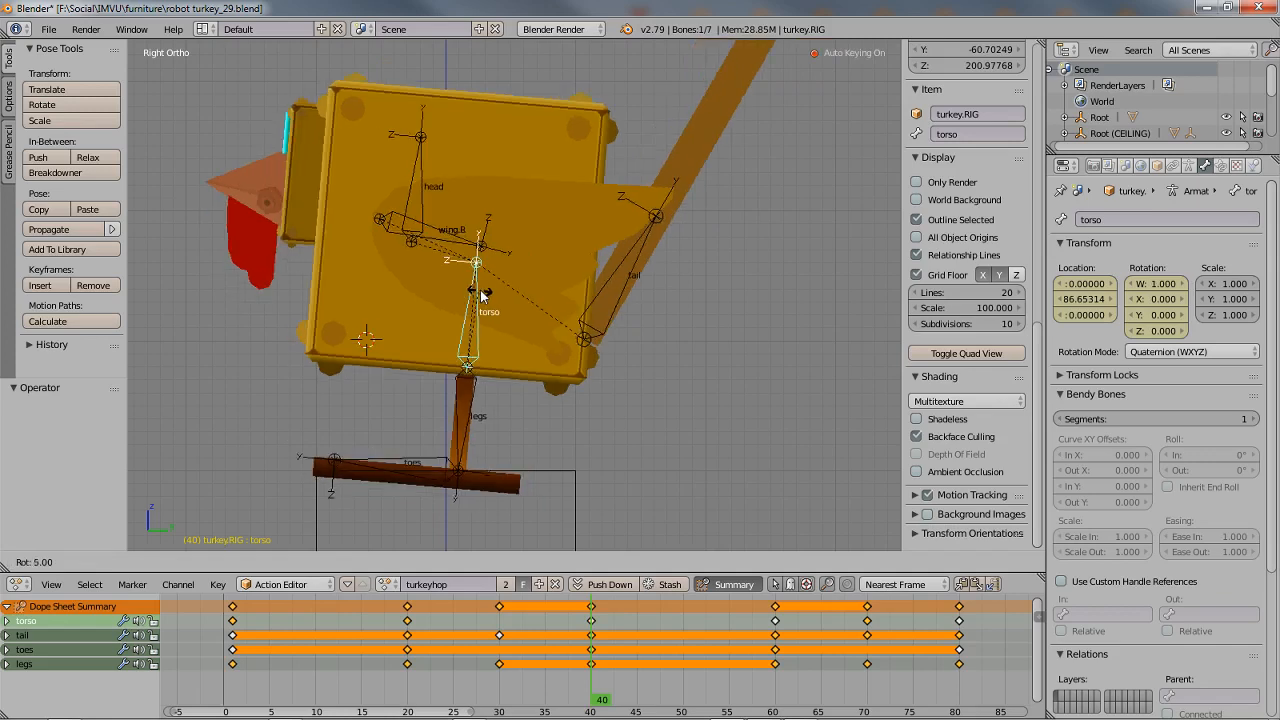
pyautogui.press('Return')
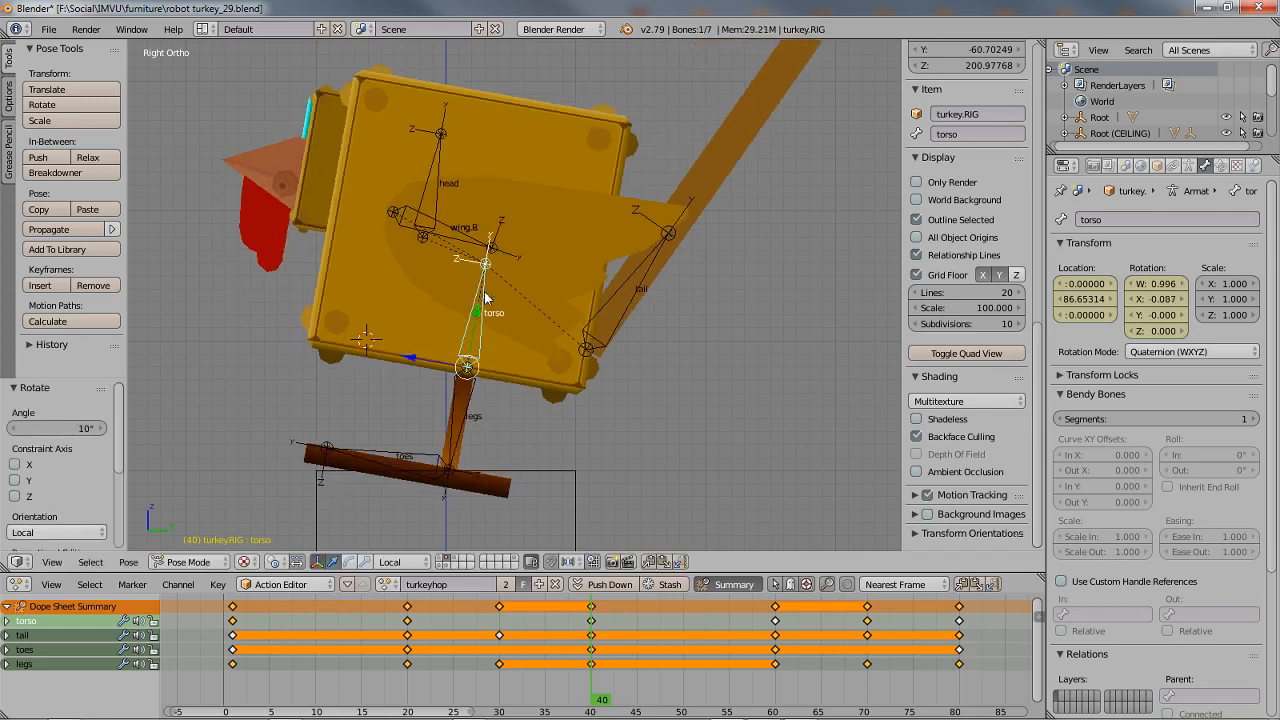
# - Counter-rotate the legs bone by -10° at frame 40 and scrub the animation back to frame 1
pyautogui.rightClick(460, 428)
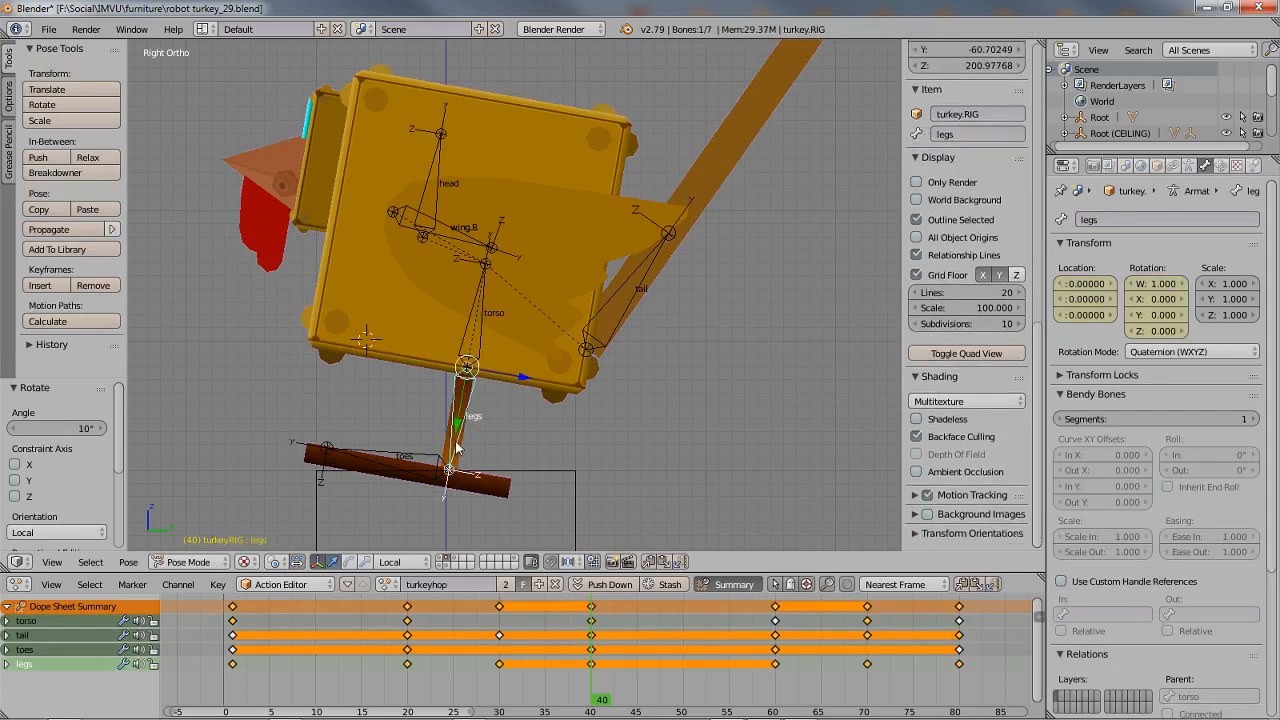
pyautogui.write('r-5')
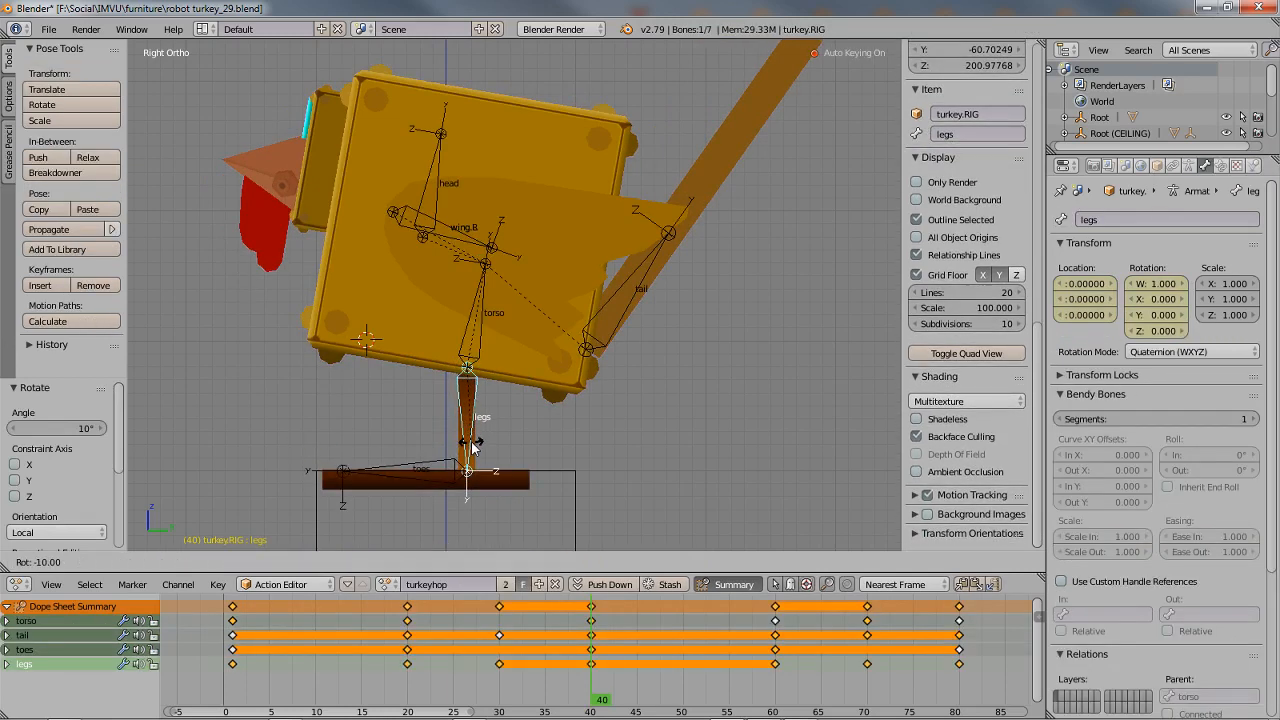
pyautogui.press('Return')
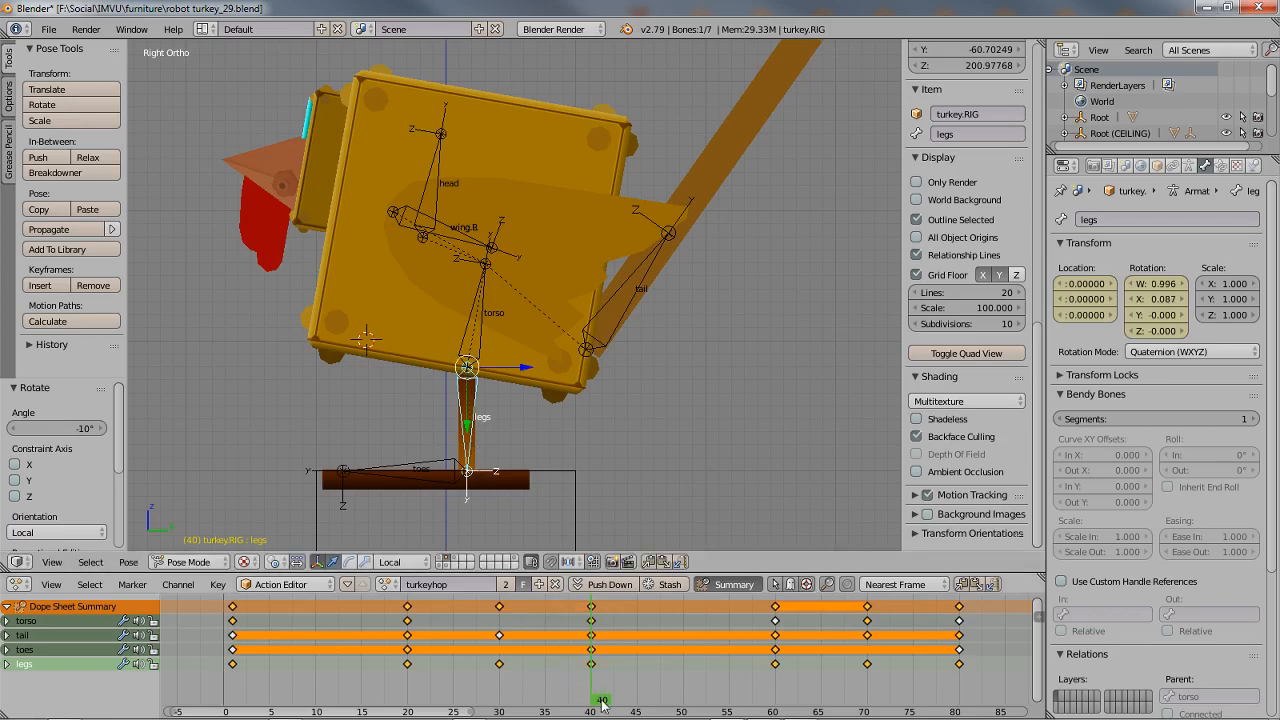
pyautogui.moveTo(603, 703); pyautogui.dragTo(326, 697)
pyautogui.scroll(-3, 507, 423)
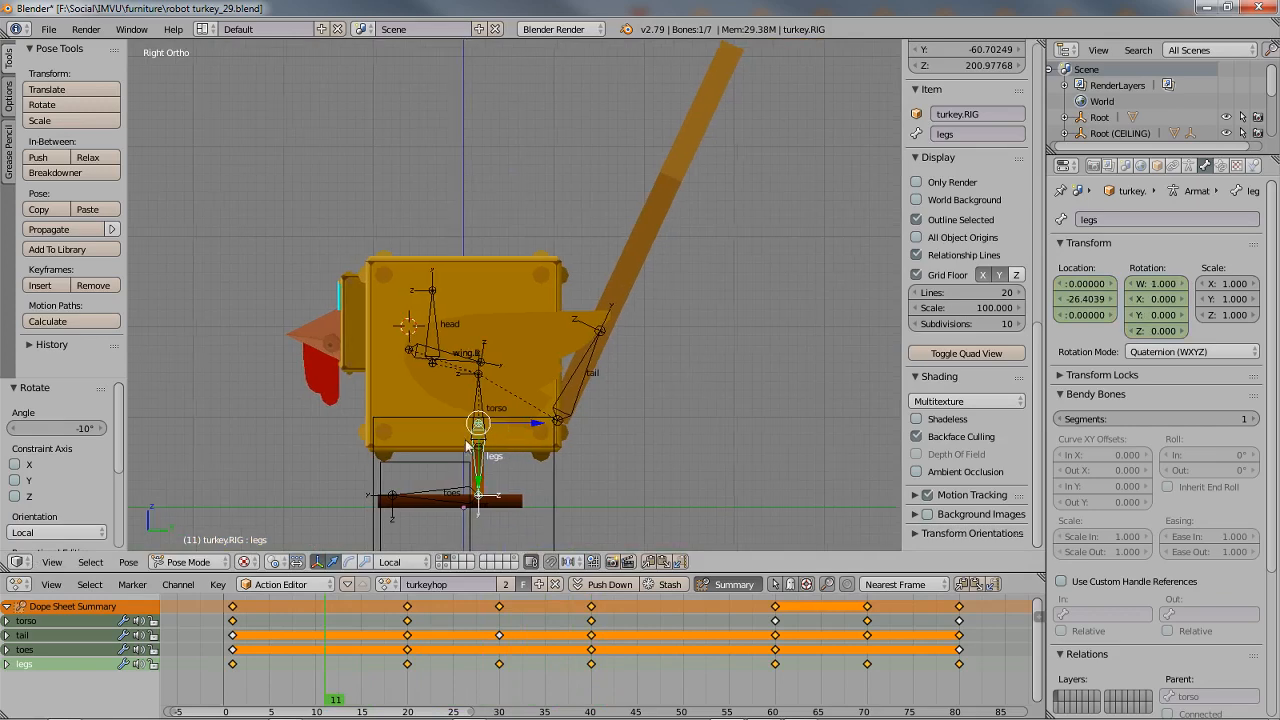
pyautogui.click(235, 678)
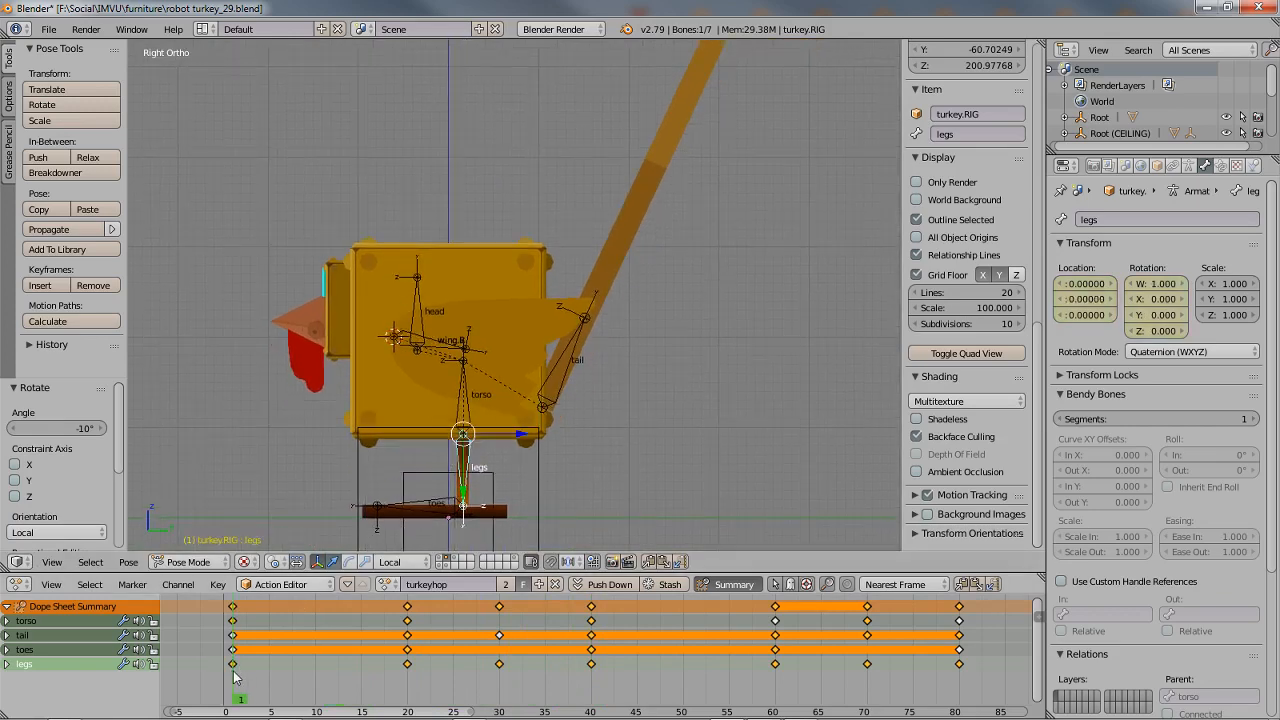
# - Counter-rotate the legs bone by -5° at frame 30 and check the pose between frames 20 and 40
pyautogui.moveTo(235, 678)
pyautogui.mouseDown()
pyautogui.moveTo(460, 698)
pyautogui.moveTo(621, 688)
pyautogui.mouseUp()
pyautogui.moveTo(695, 694); pyautogui.dragTo(953, 698)
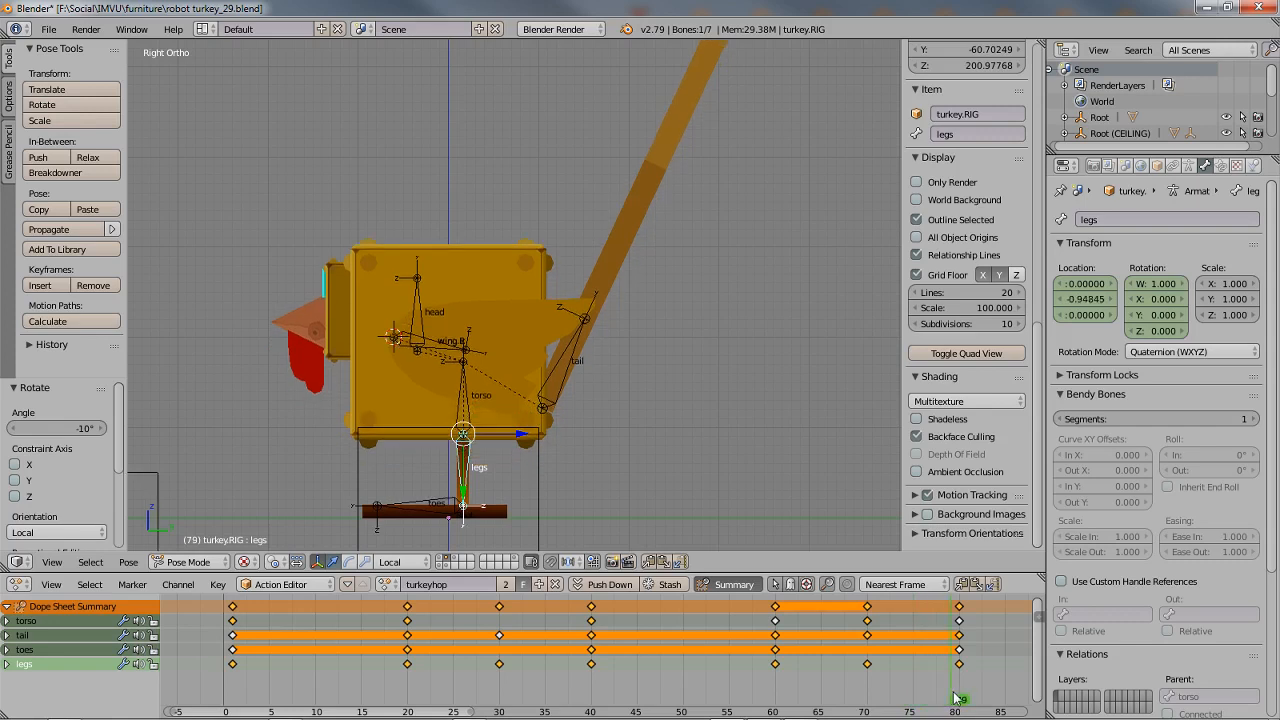
pyautogui.moveTo(922, 697); pyautogui.dragTo(502, 680)
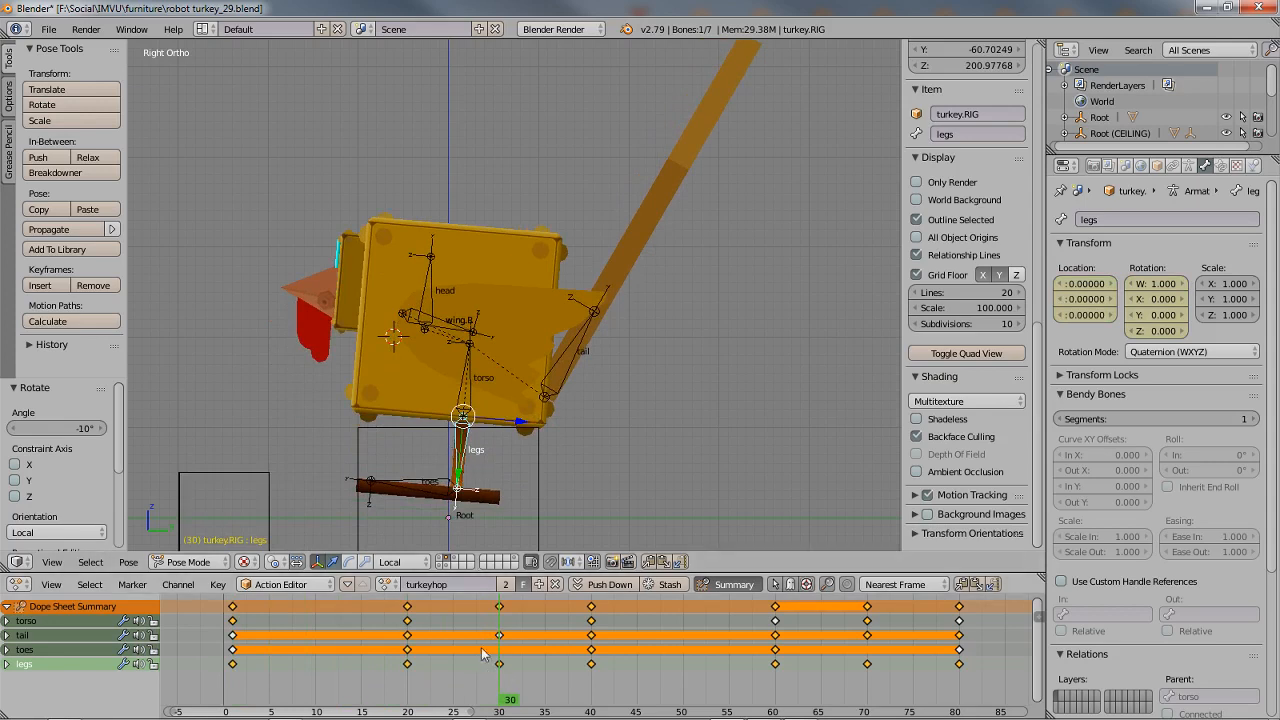
pyautogui.press('r')
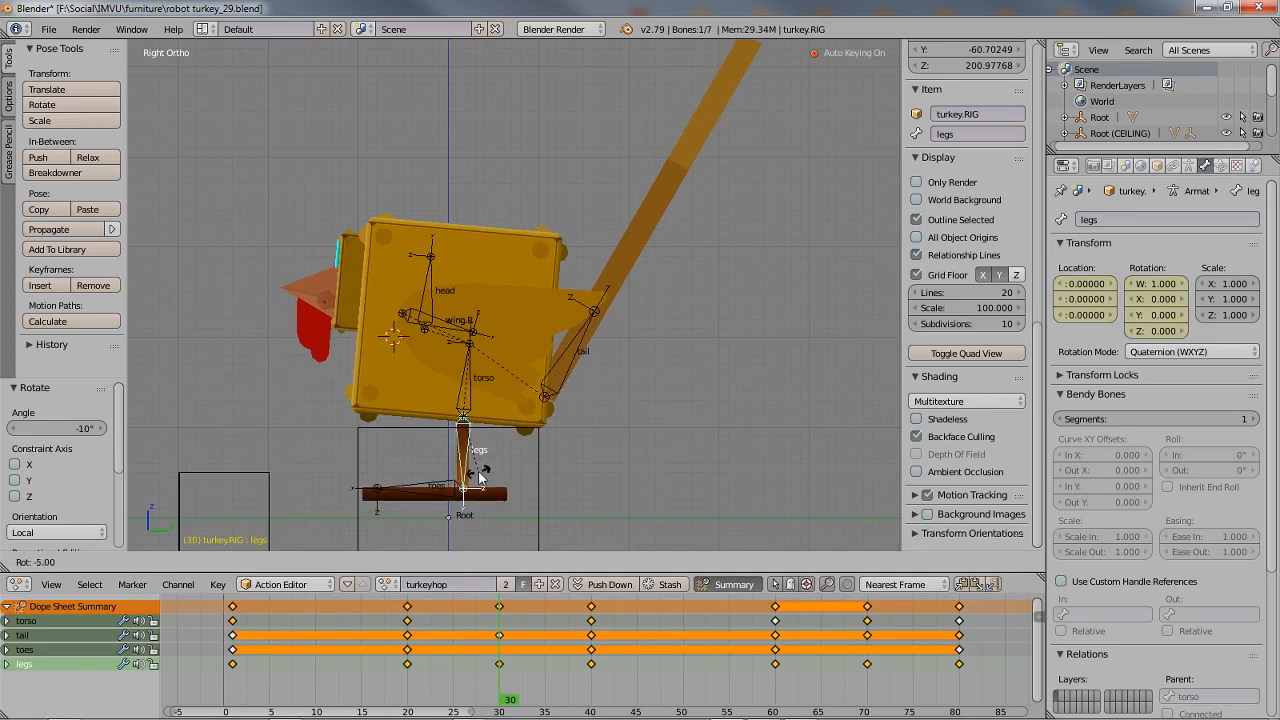
pyautogui.click(480, 477)
pyautogui.moveTo(510, 700); pyautogui.dragTo(590, 675)
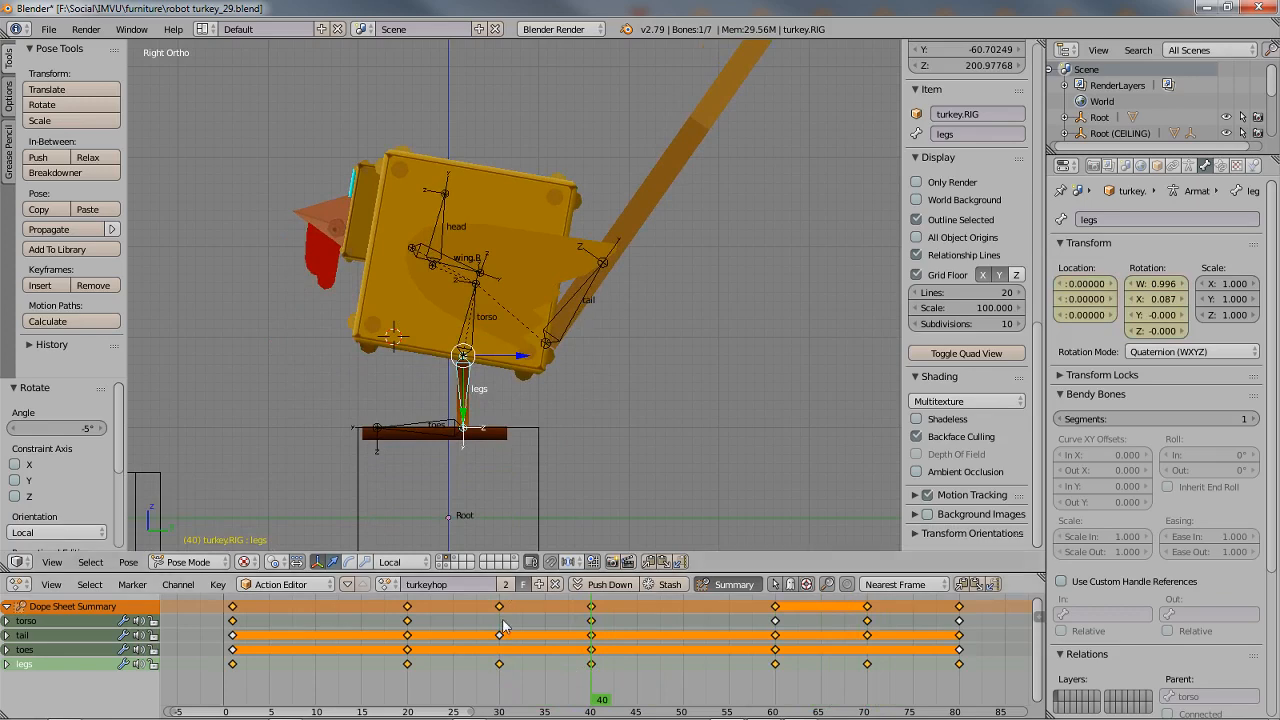
pyautogui.click(501, 683)
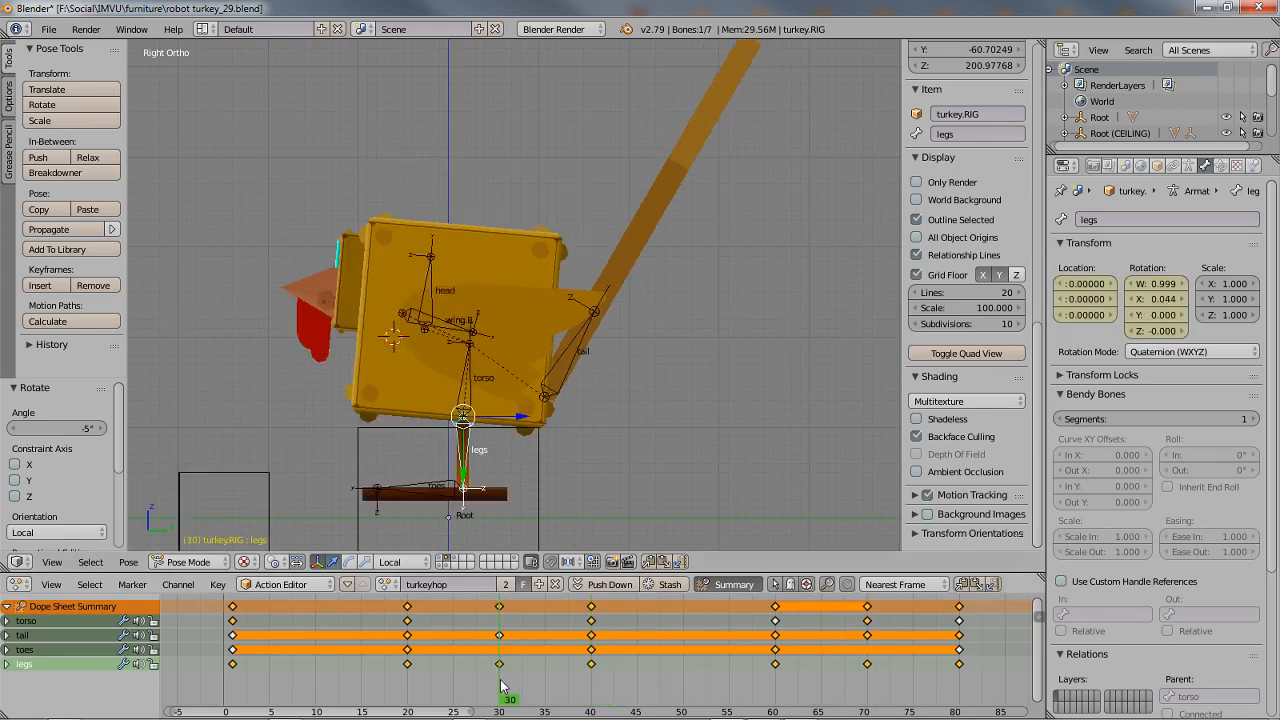
pyautogui.click(407, 688)
# - Rotate the head bone by -10° at frame 40 to level the head against the tilted body
pyautogui.moveTo(233, 678); pyautogui.dragTo(592, 686)
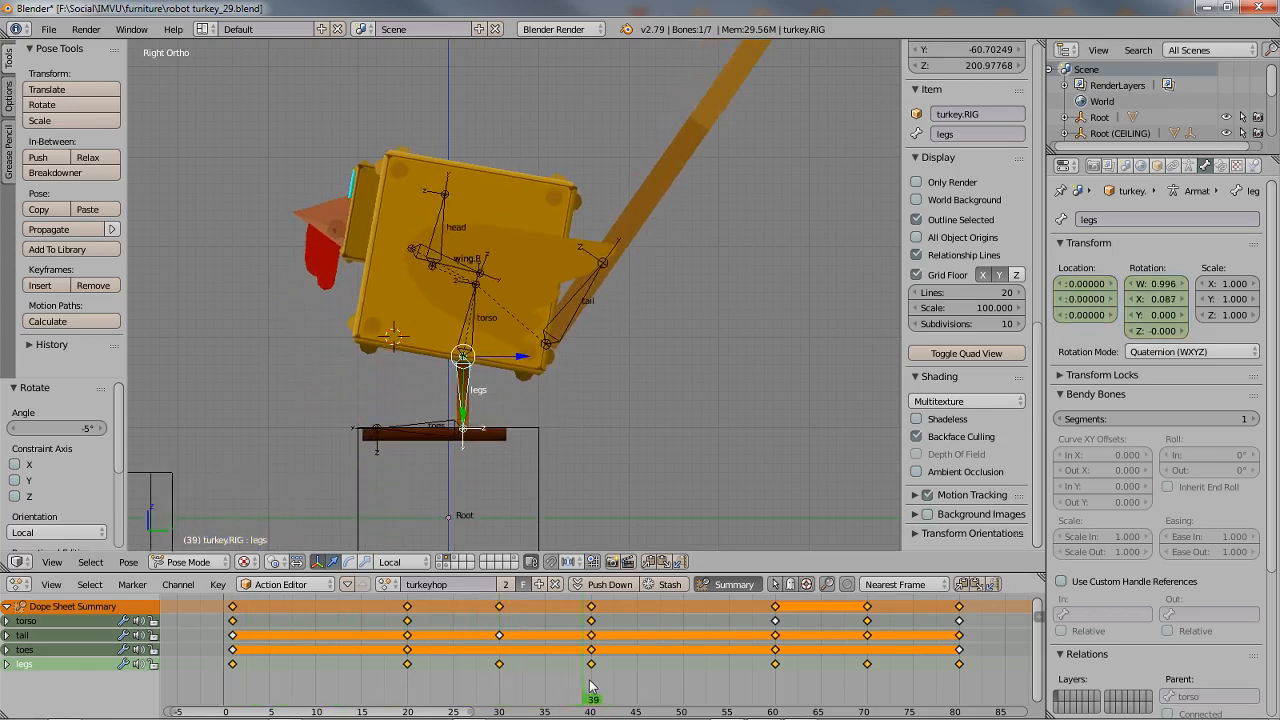
pyautogui.rightClick(441, 208)
pyautogui.press('r')
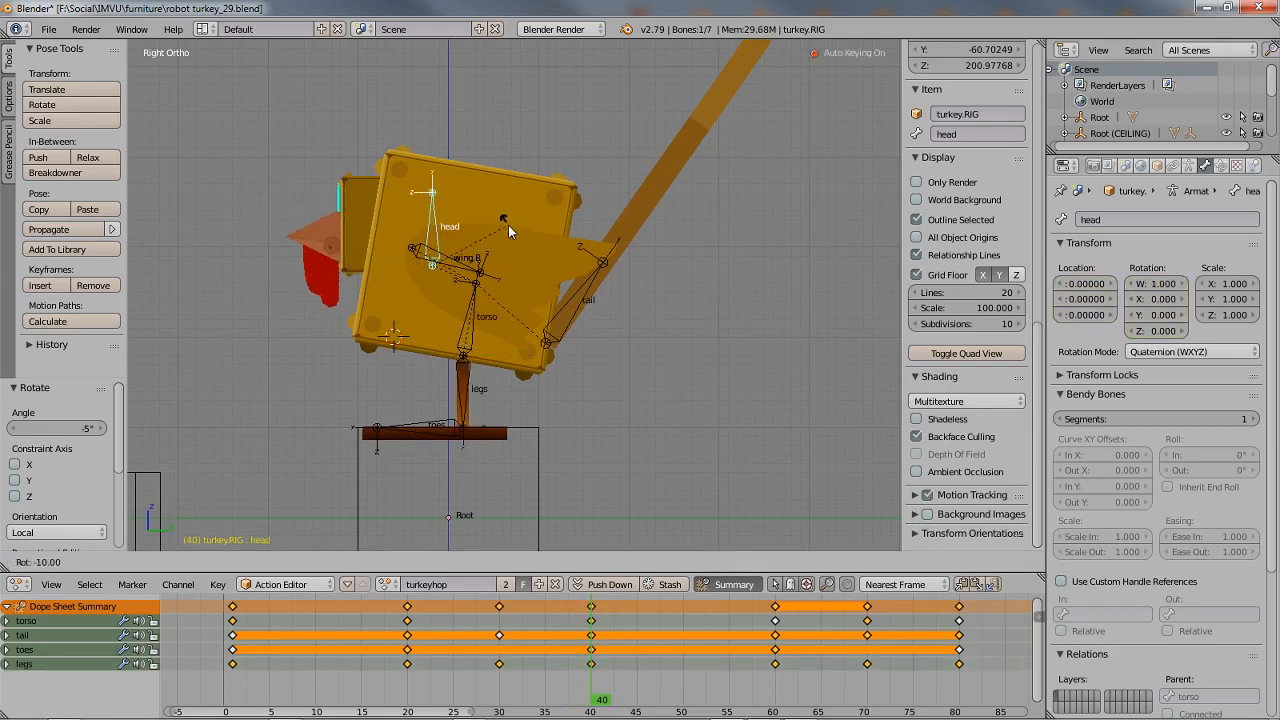
pyautogui.press('Return')
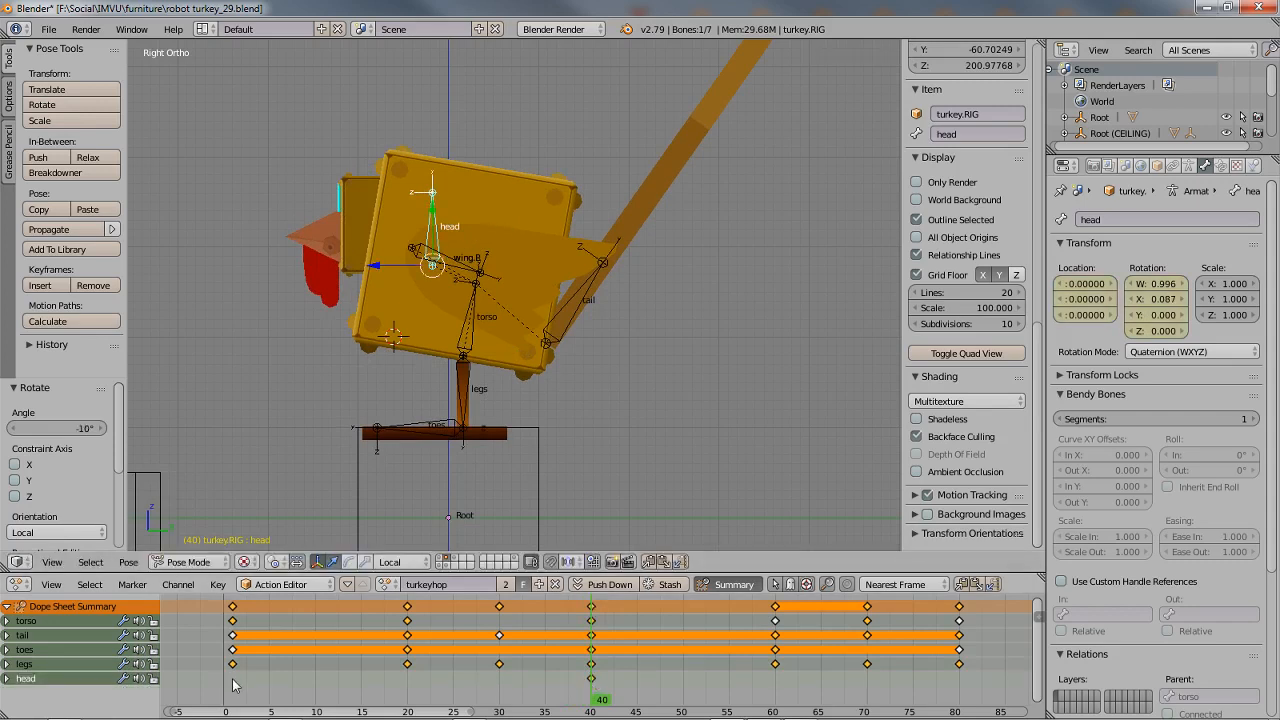
# - Key the head bone with its rotation cleared at frames 1, 20 and 30
pyautogui.moveTo(570, 702); pyautogui.dragTo(408, 694)
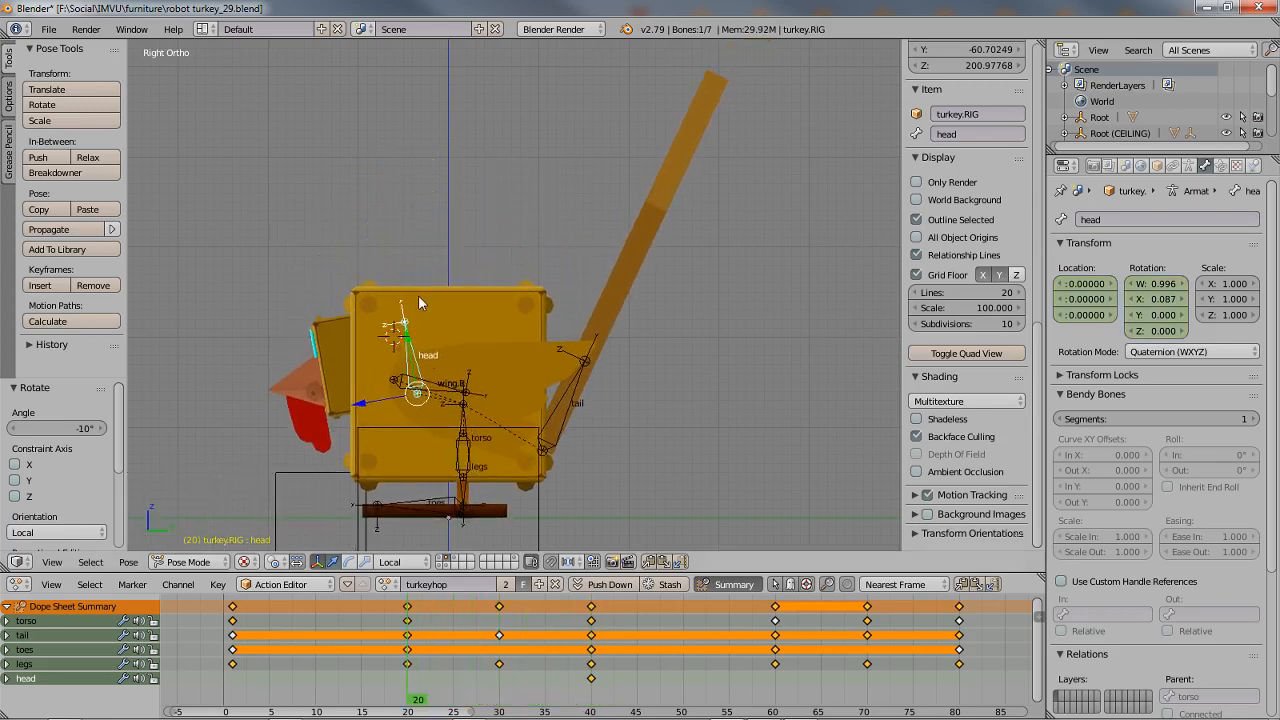
pyautogui.hotkey('alt', 'r')
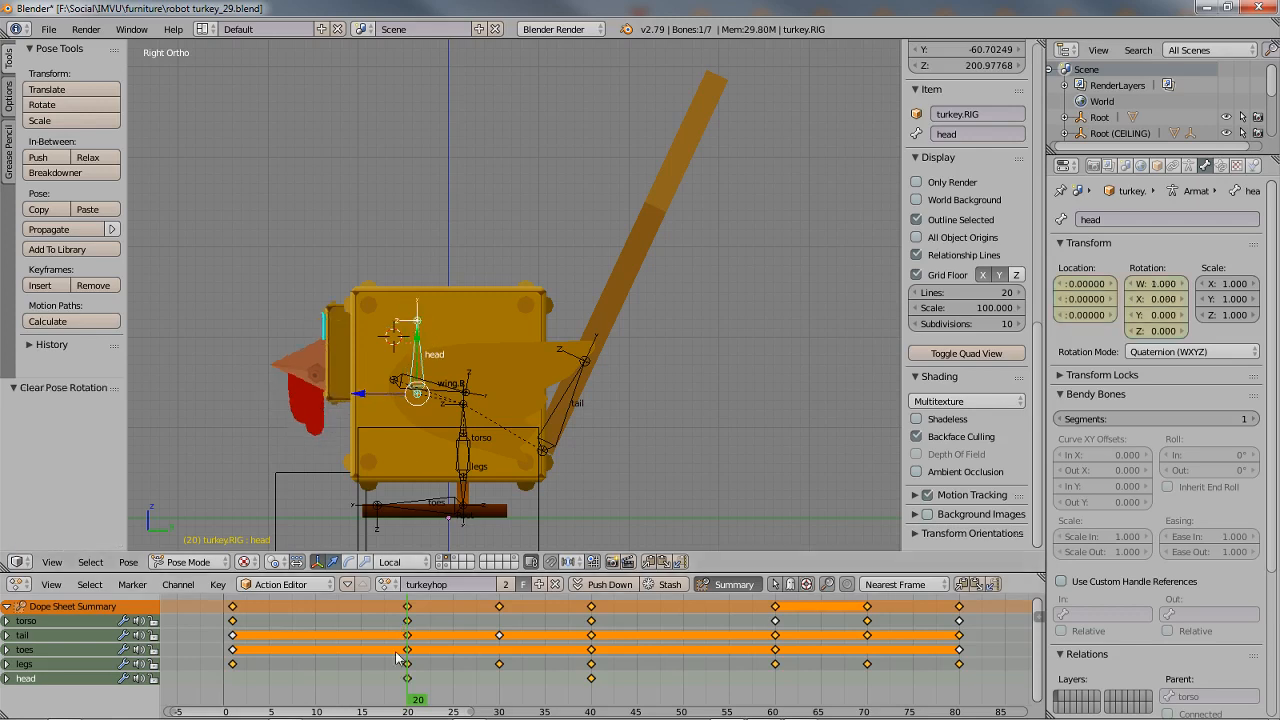
pyautogui.moveTo(417, 703); pyautogui.dragTo(502, 700)
pyautogui.press('i')
pyautogui.hotkey('alt', 'r')
pyautogui.press('i')
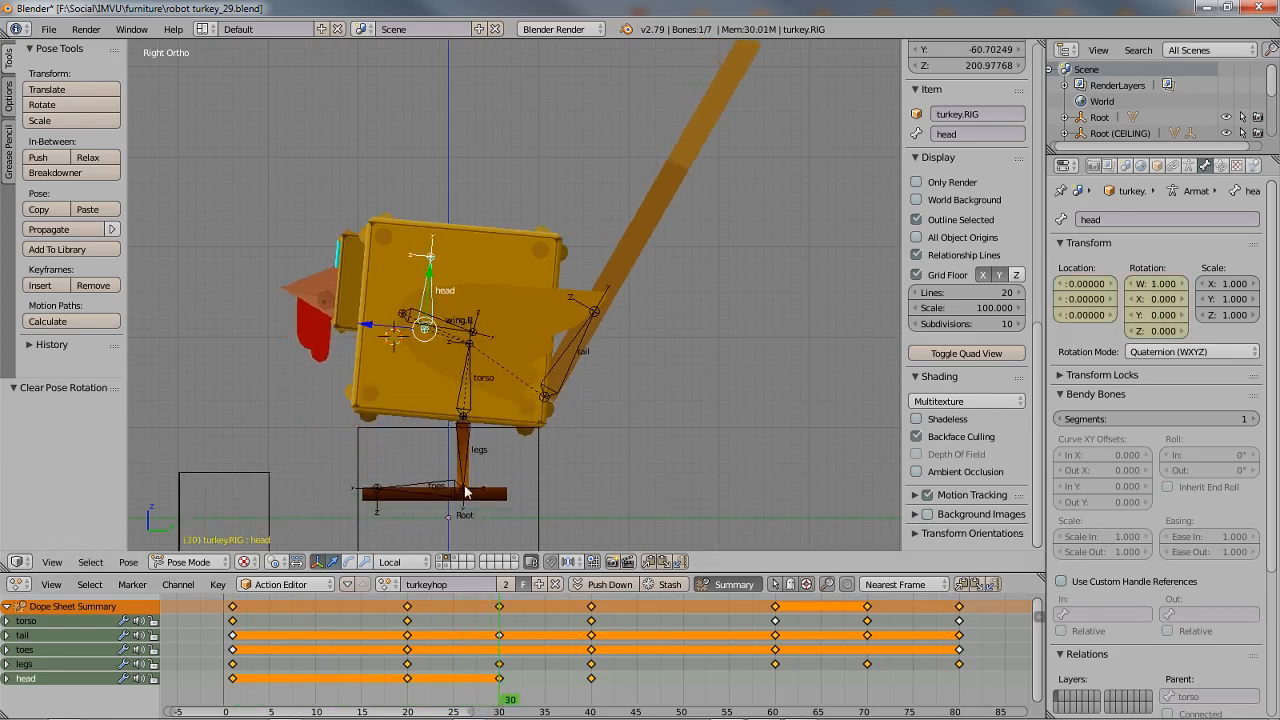
# - Key the head bone with cleared rotation at frames 60 and 80, and rotate it by -10° at frame 70
pyautogui.moveTo(508, 702); pyautogui.dragTo(870, 700)
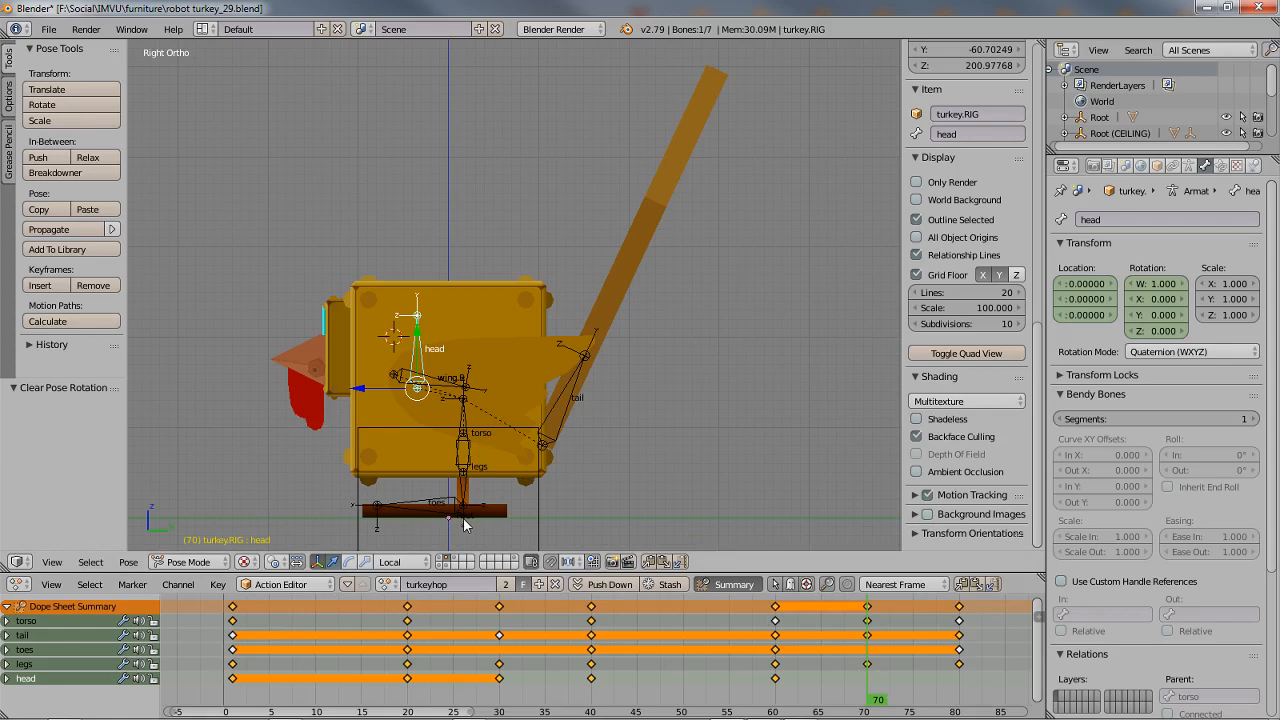
pyautogui.press('r')
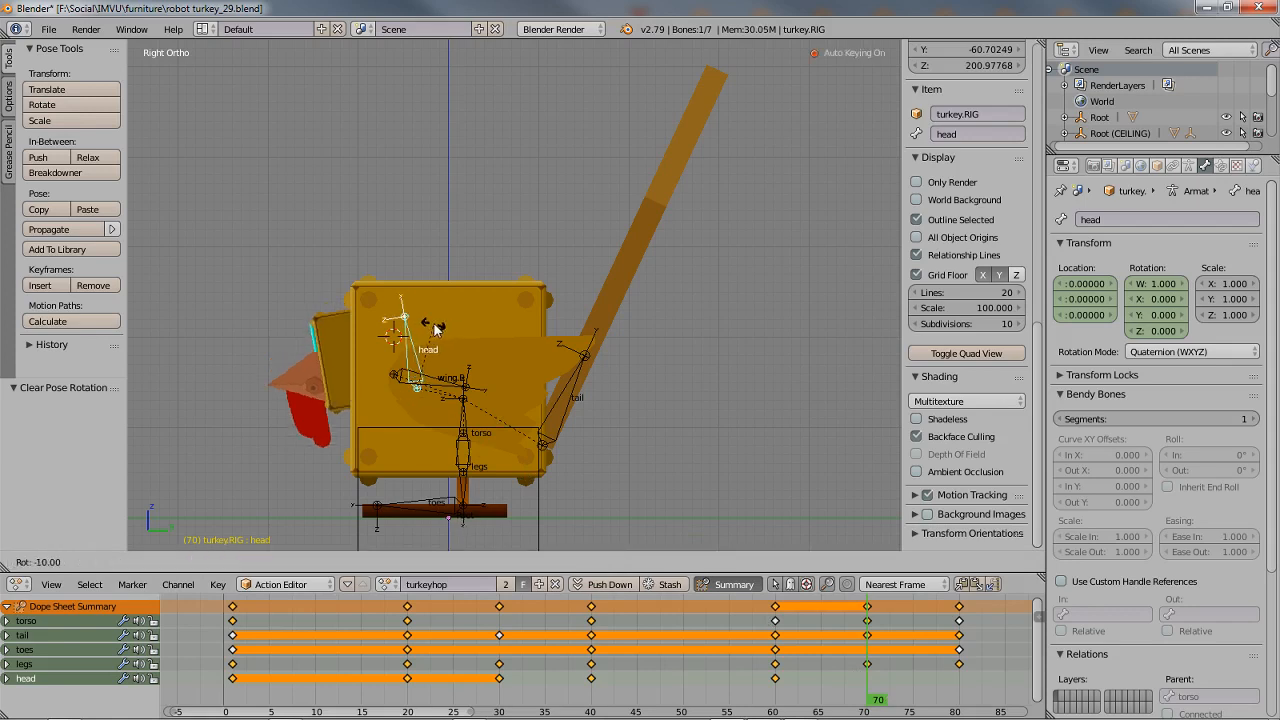
pyautogui.click(436, 328)
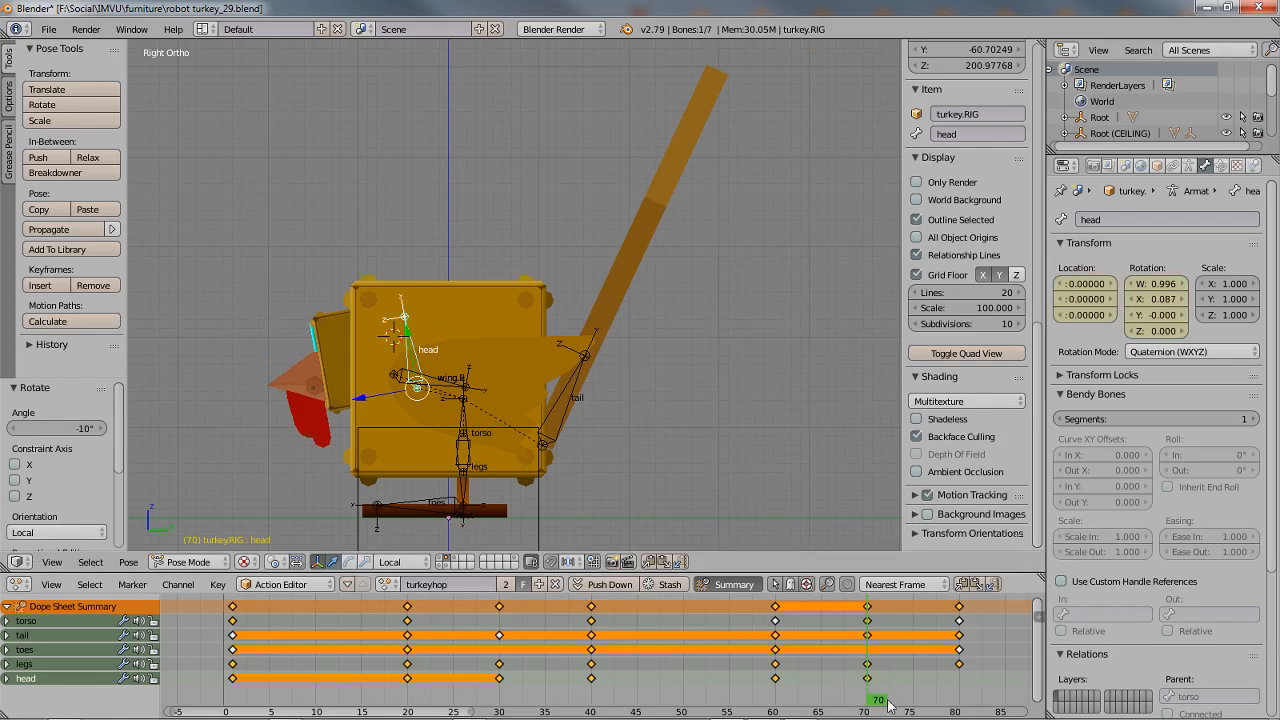
pyautogui.moveTo(887, 704); pyautogui.dragTo(957, 706)
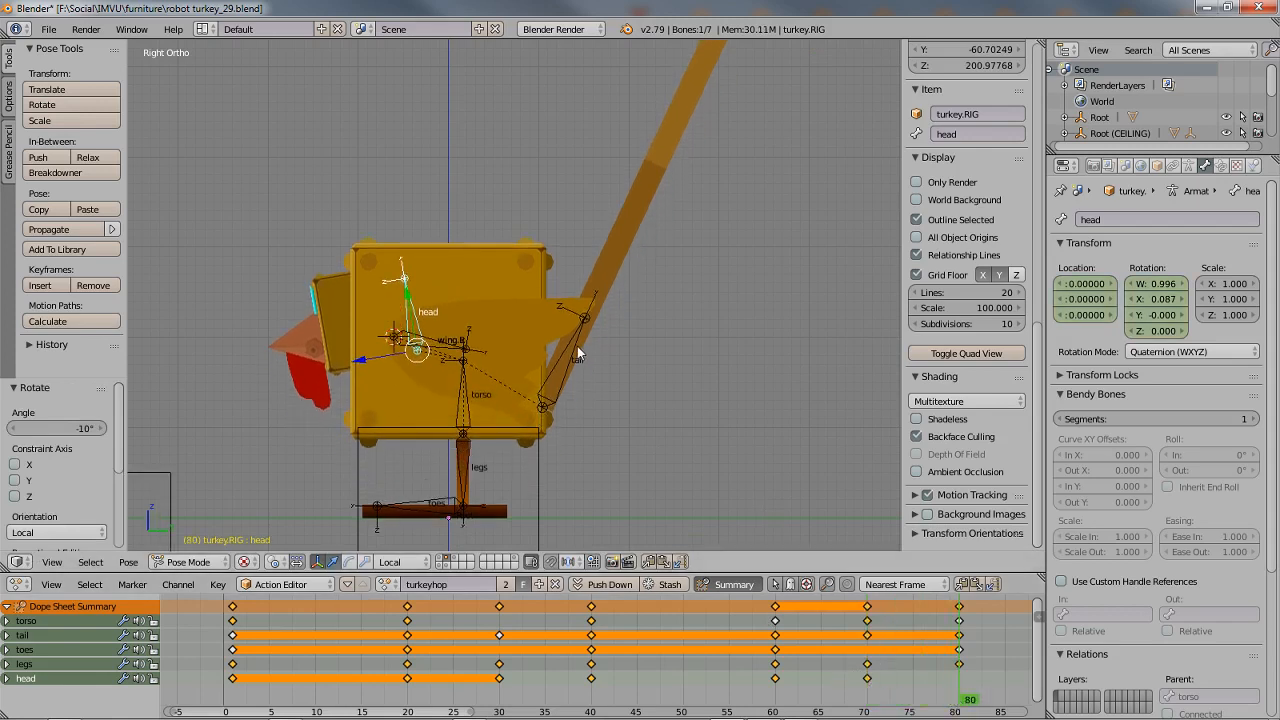
pyautogui.hotkey('alt', 'r')
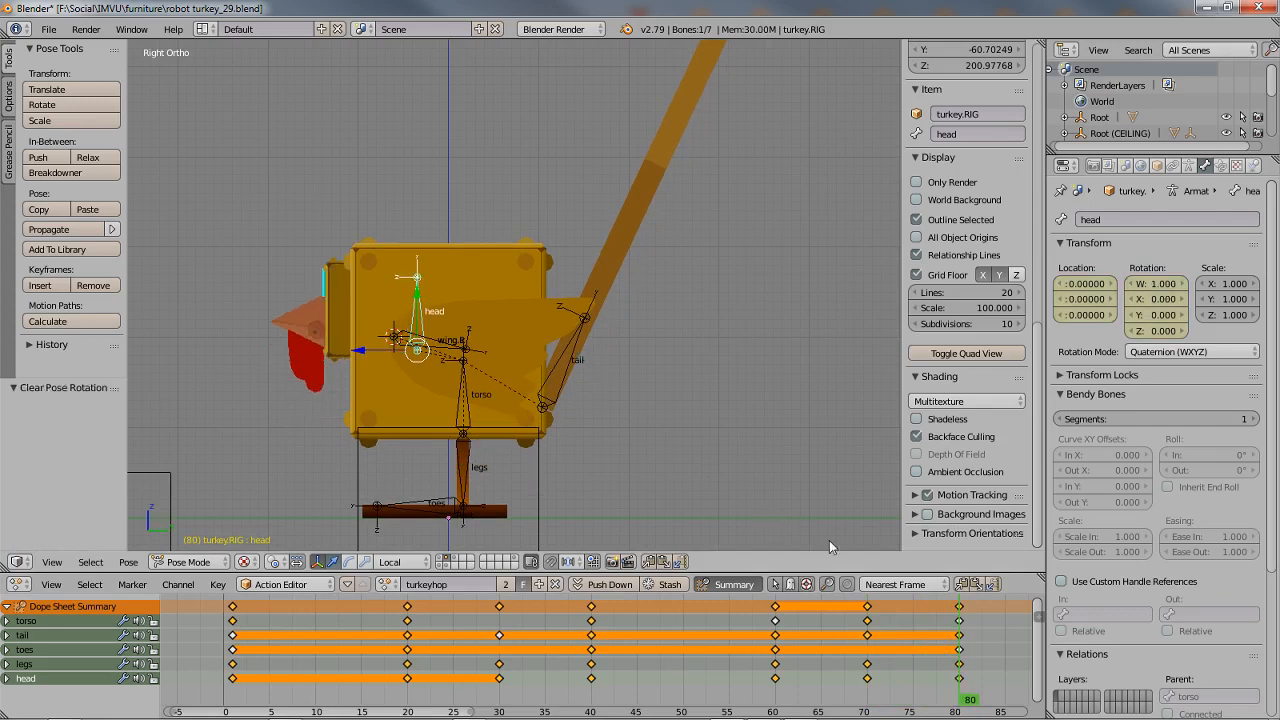
# - Rotate the head bone by -5° at frame 30 and review the frames that follow
pyautogui.moveTo(969, 703); pyautogui.dragTo(500, 673)
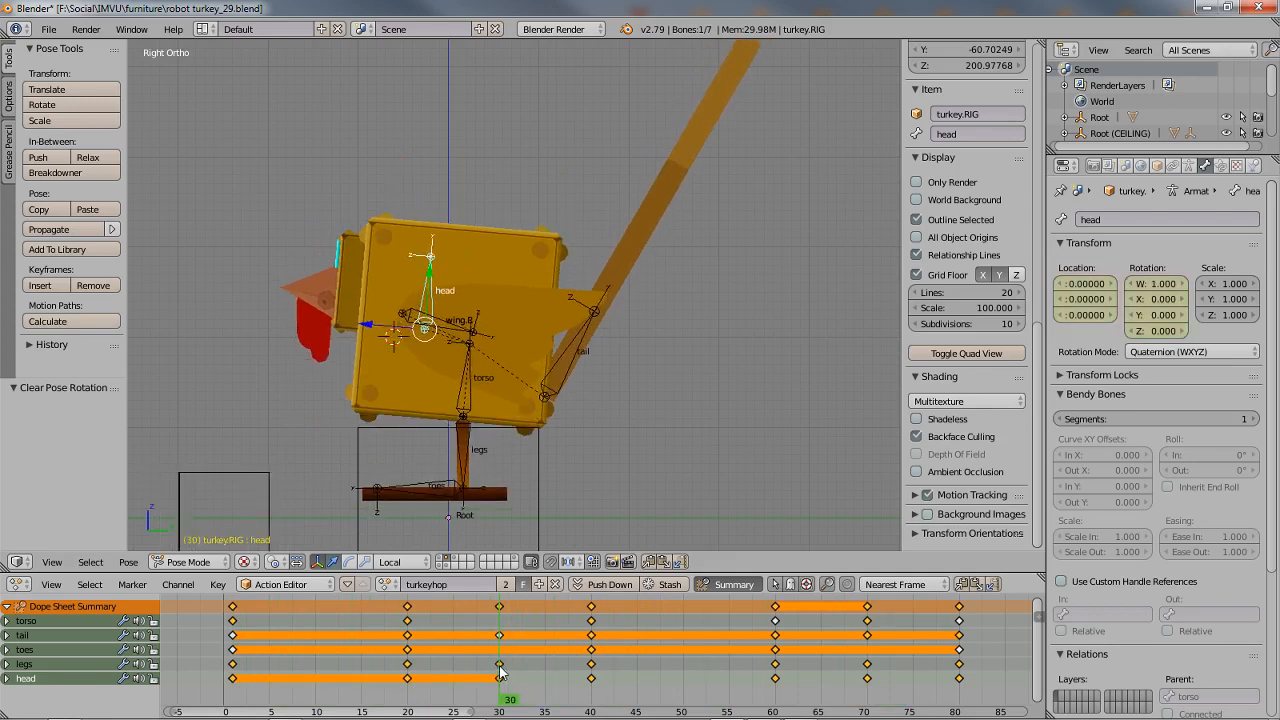
pyautogui.press('r')
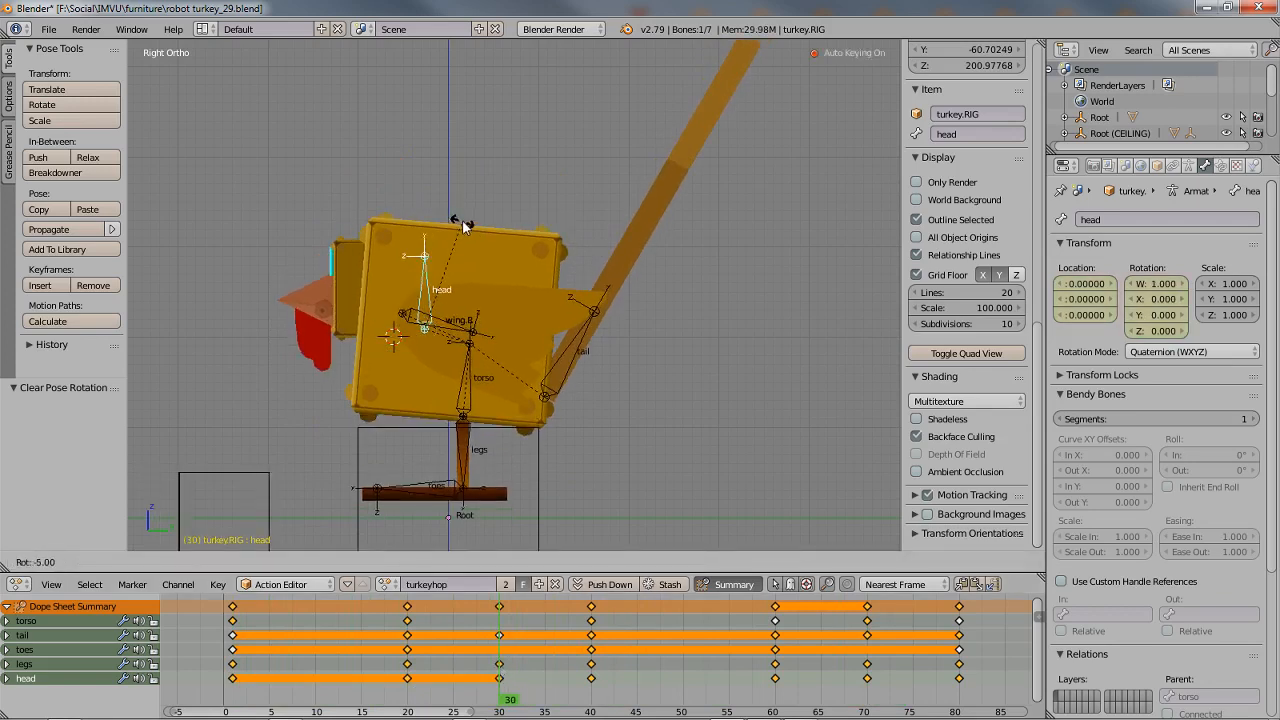
pyautogui.click(463, 224)
pyautogui.moveTo(510, 697); pyautogui.dragTo(749, 695)
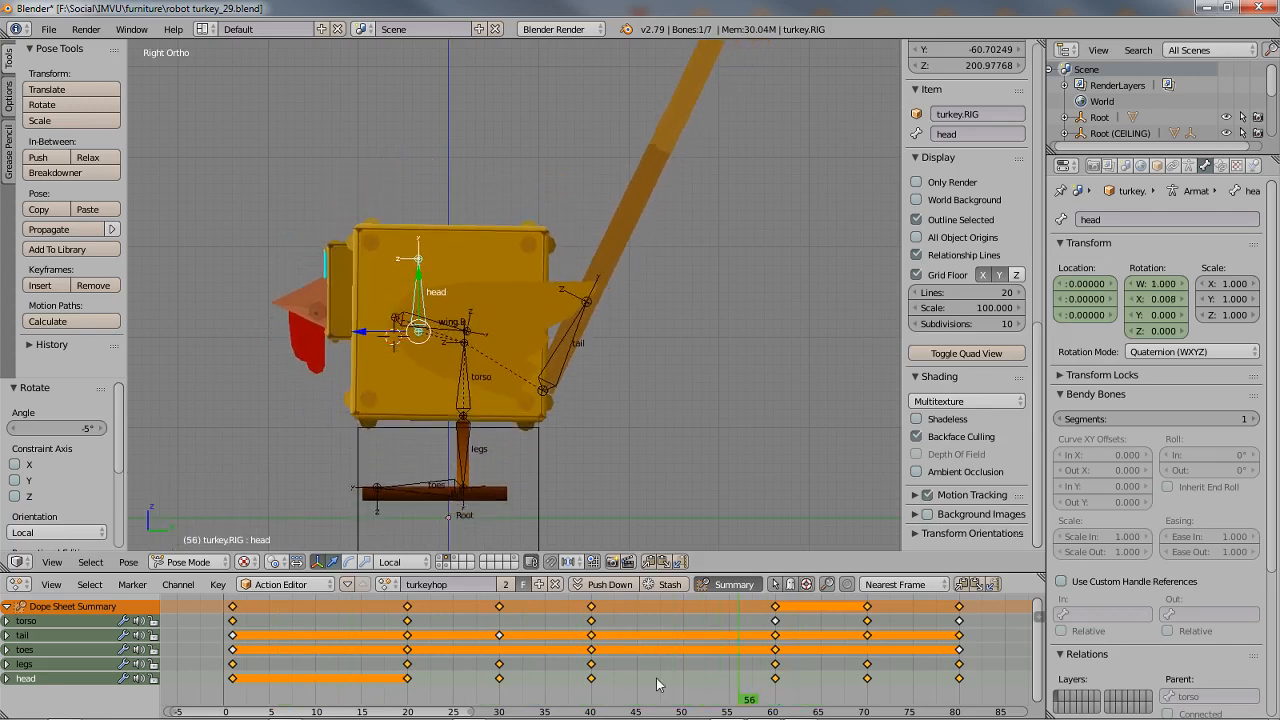
pyautogui.moveTo(658, 685); pyautogui.dragTo(591, 672)
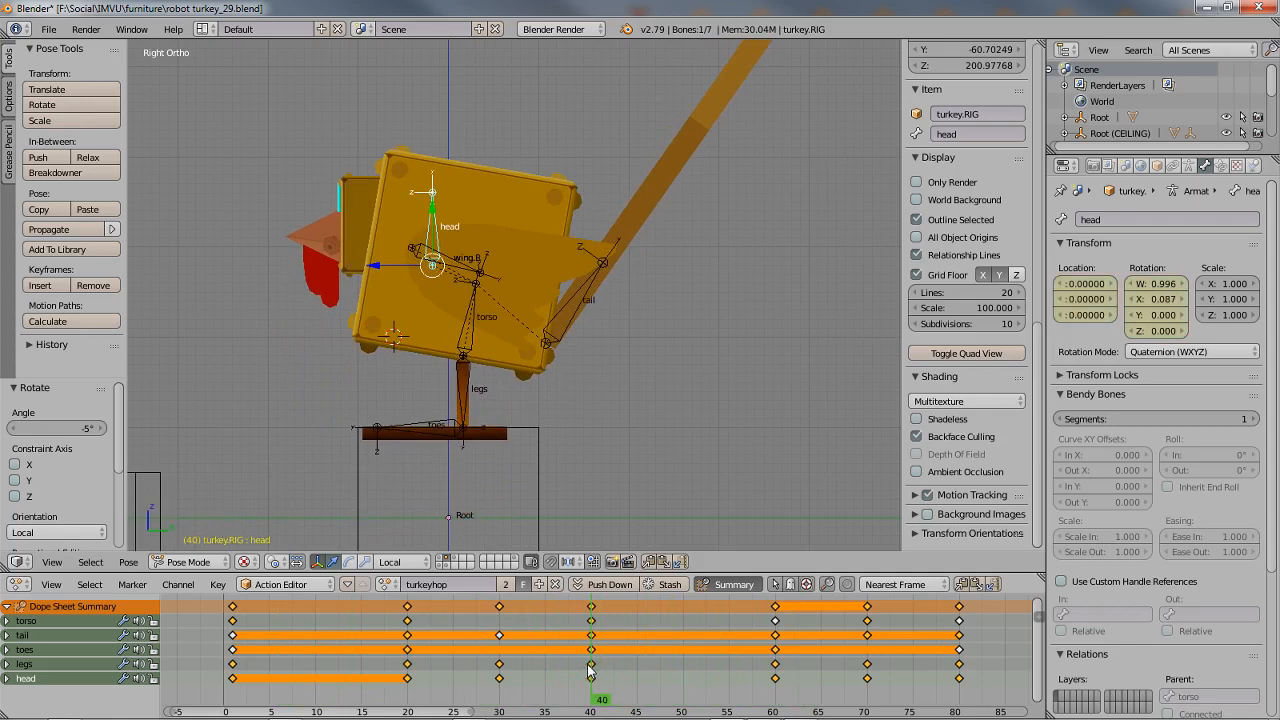
pyautogui.rightClick(583, 302)
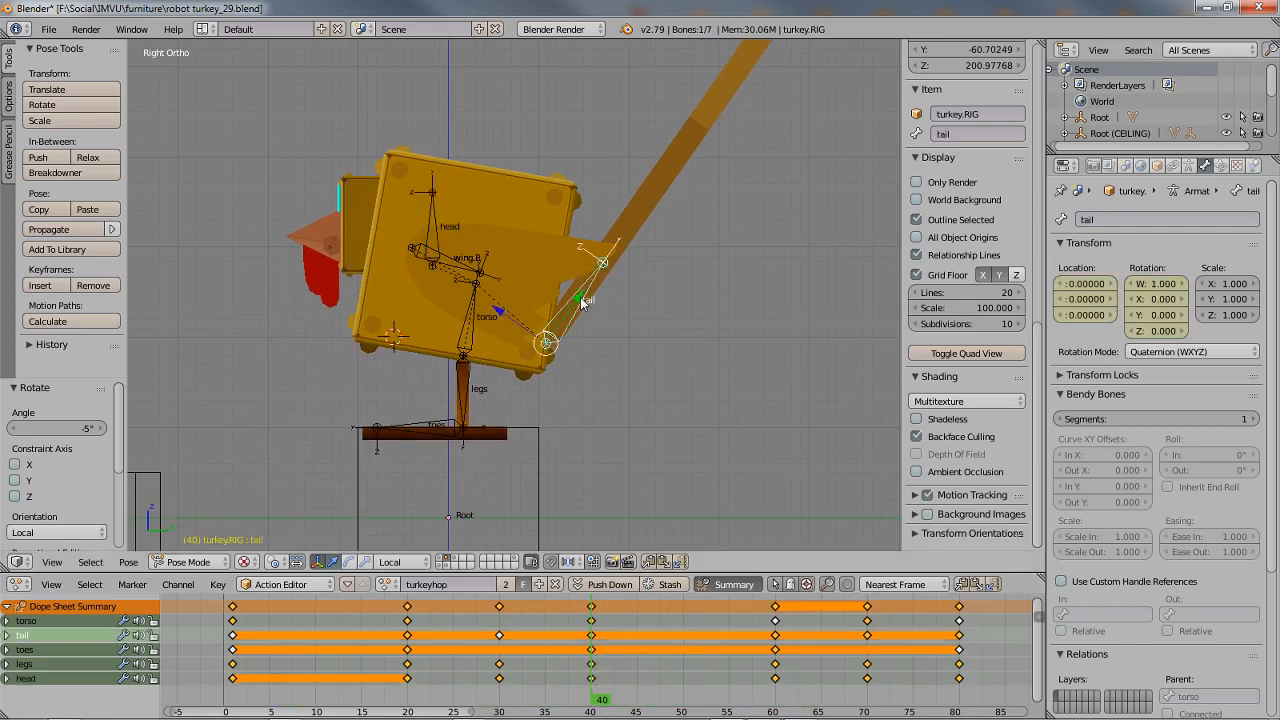
pyautogui.press('r')
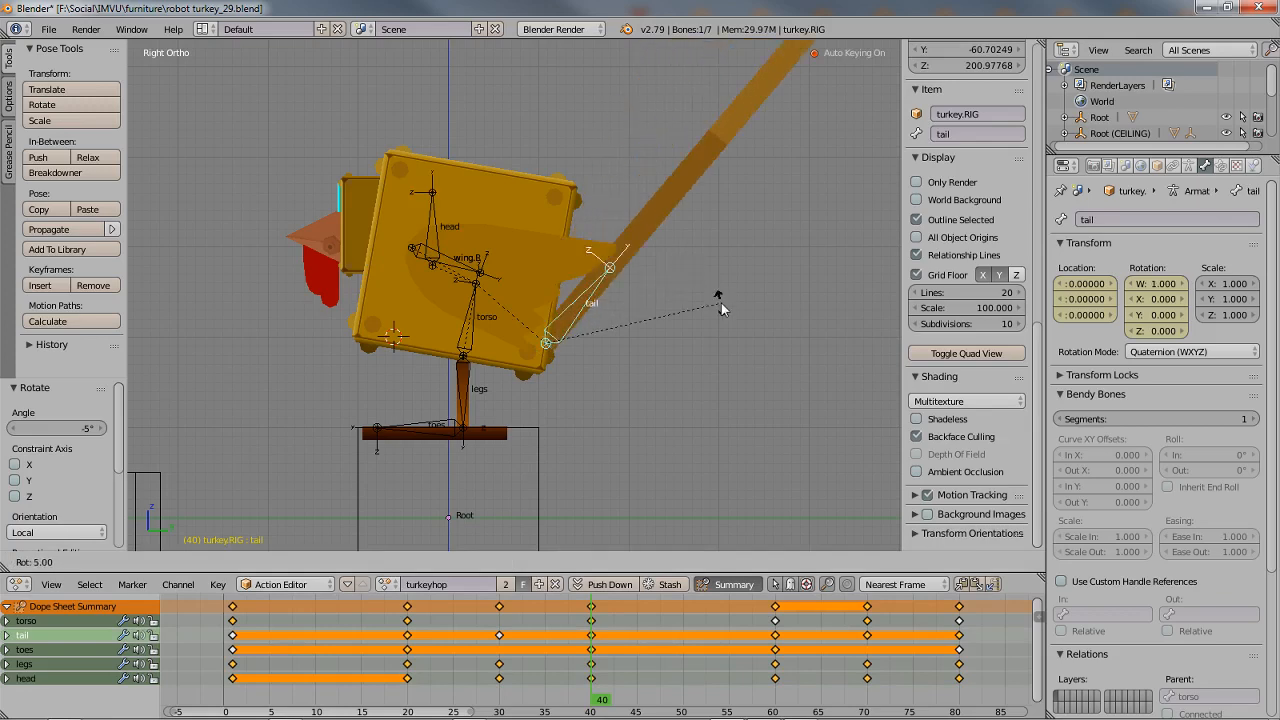
pyautogui.click(716, 303)
# - Rotate the tail bone by 15° at frame 30 and advance the animation to frame 40
pyautogui.moveTo(236, 670); pyautogui.dragTo(497, 678)
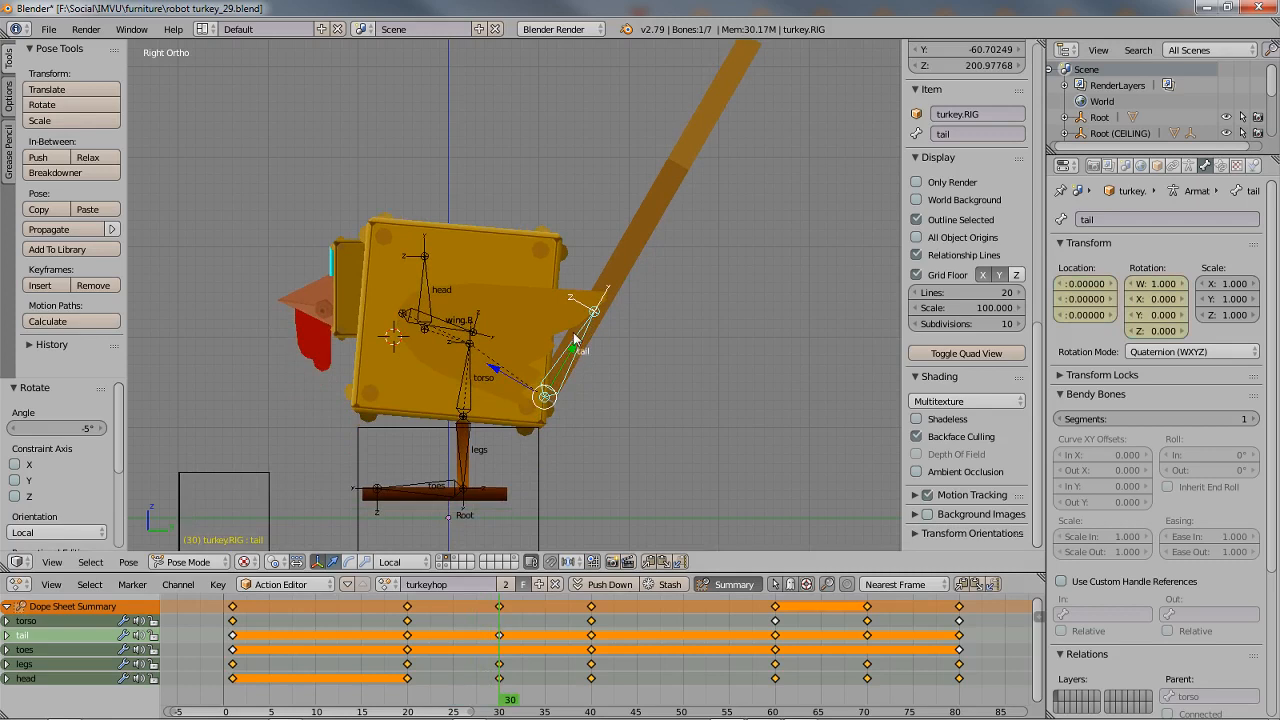
pyautogui.press('r')
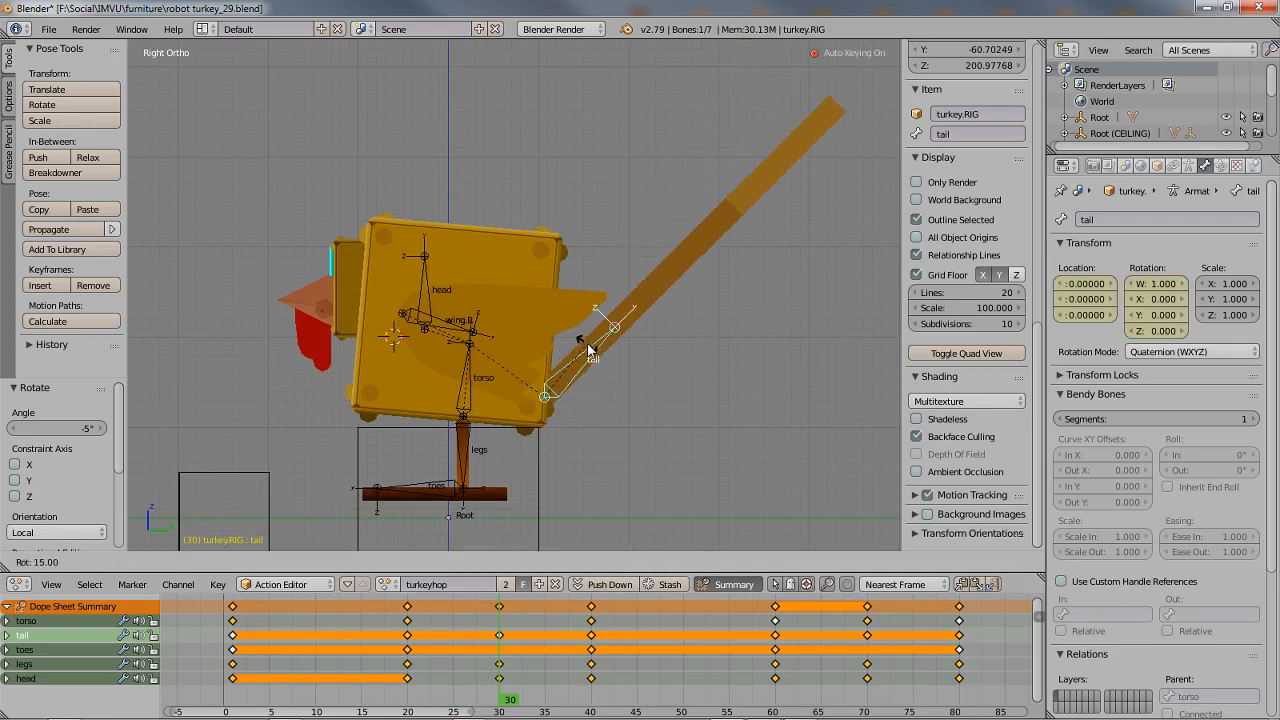
pyautogui.click(589, 350)
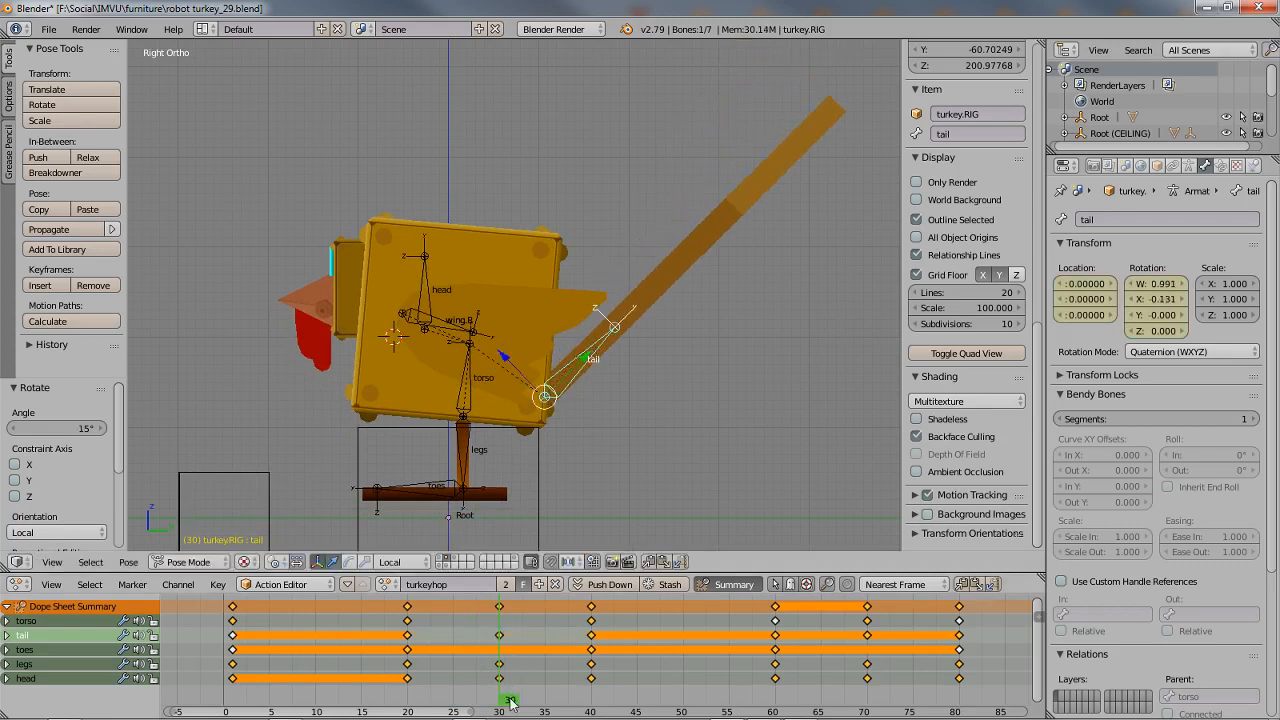
pyautogui.moveTo(510, 702)
pyautogui.mouseDown()
pyautogui.moveTo(243, 700)
pyautogui.moveTo(497, 706)
pyautogui.moveTo(660, 688)
pyautogui.moveTo(596, 697)
pyautogui.mouseUp()
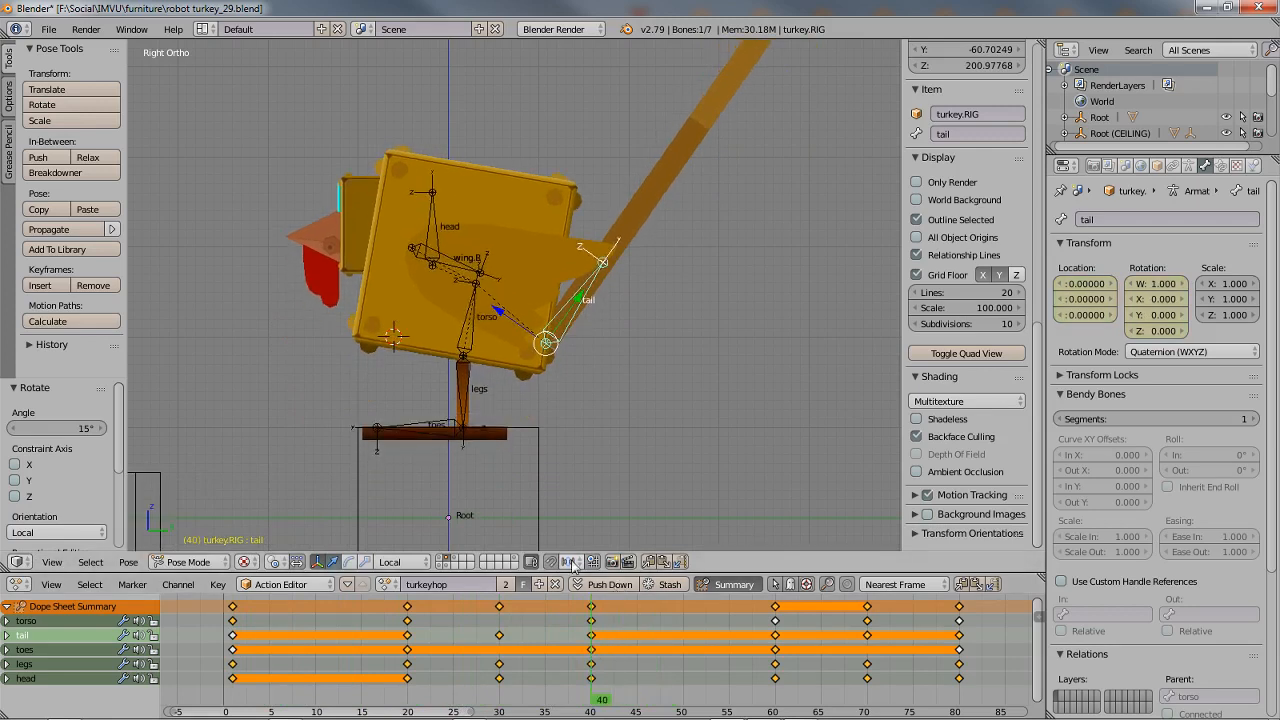
# - Rotate the tail bone by -10° at frame 40 and again by -10° at frame 60
pyautogui.press('r')
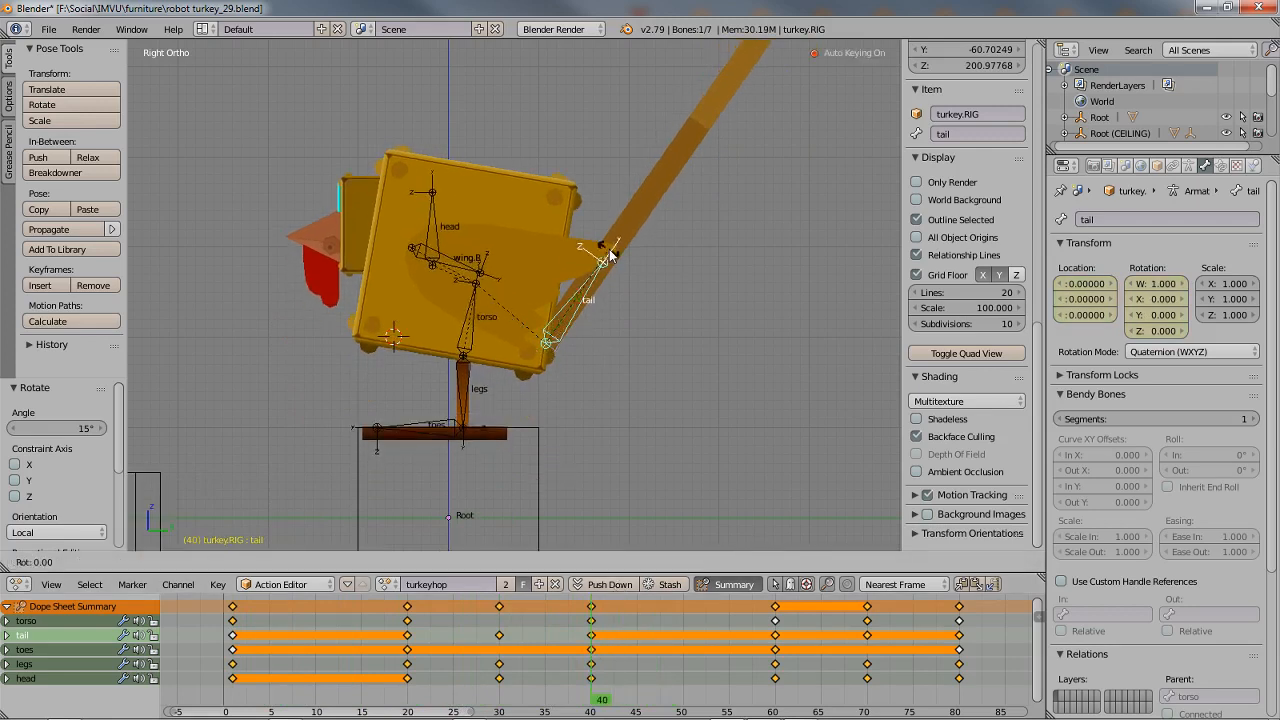
pyautogui.click(598, 228)
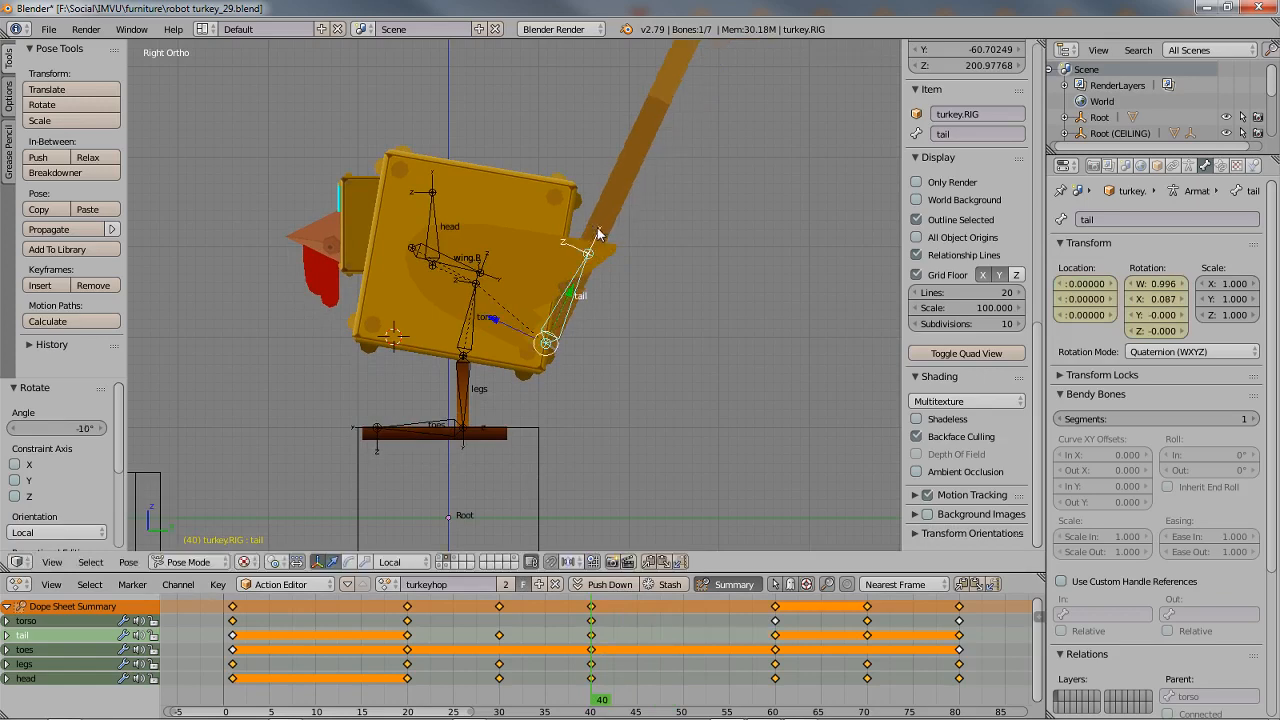
pyautogui.moveTo(603, 700)
pyautogui.mouseDown()
pyautogui.moveTo(255, 695)
pyautogui.moveTo(774, 686)
pyautogui.mouseUp()
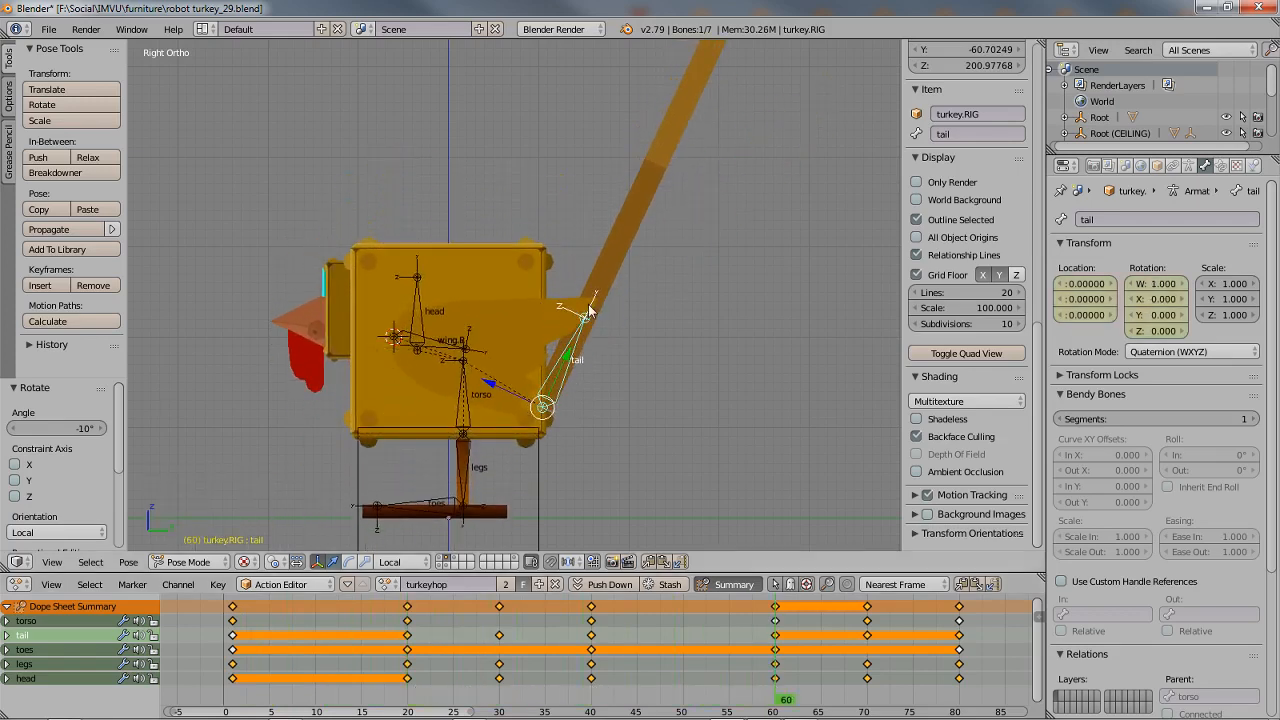
pyautogui.press('r')
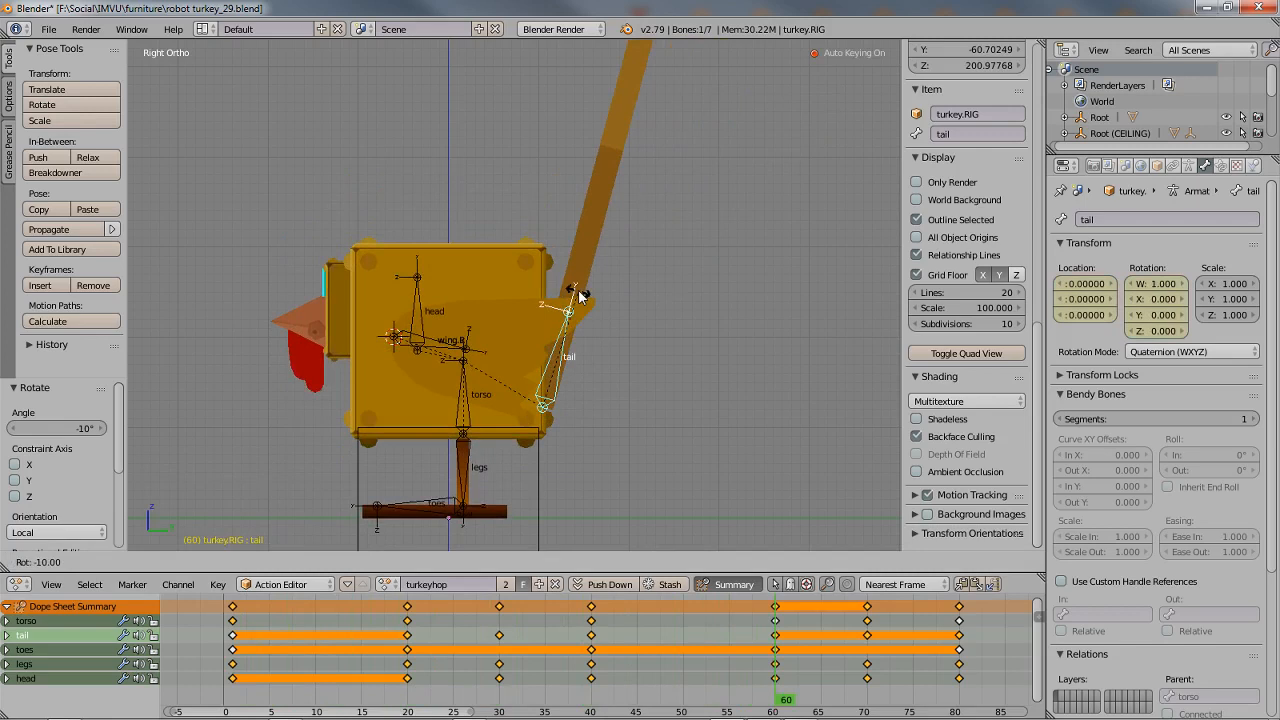
pyautogui.click(580, 295)
# - Rotate the tail bone by 10° at frame 70 and clear its rotation at frame 80
pyautogui.moveTo(788, 703); pyautogui.dragTo(874, 701)
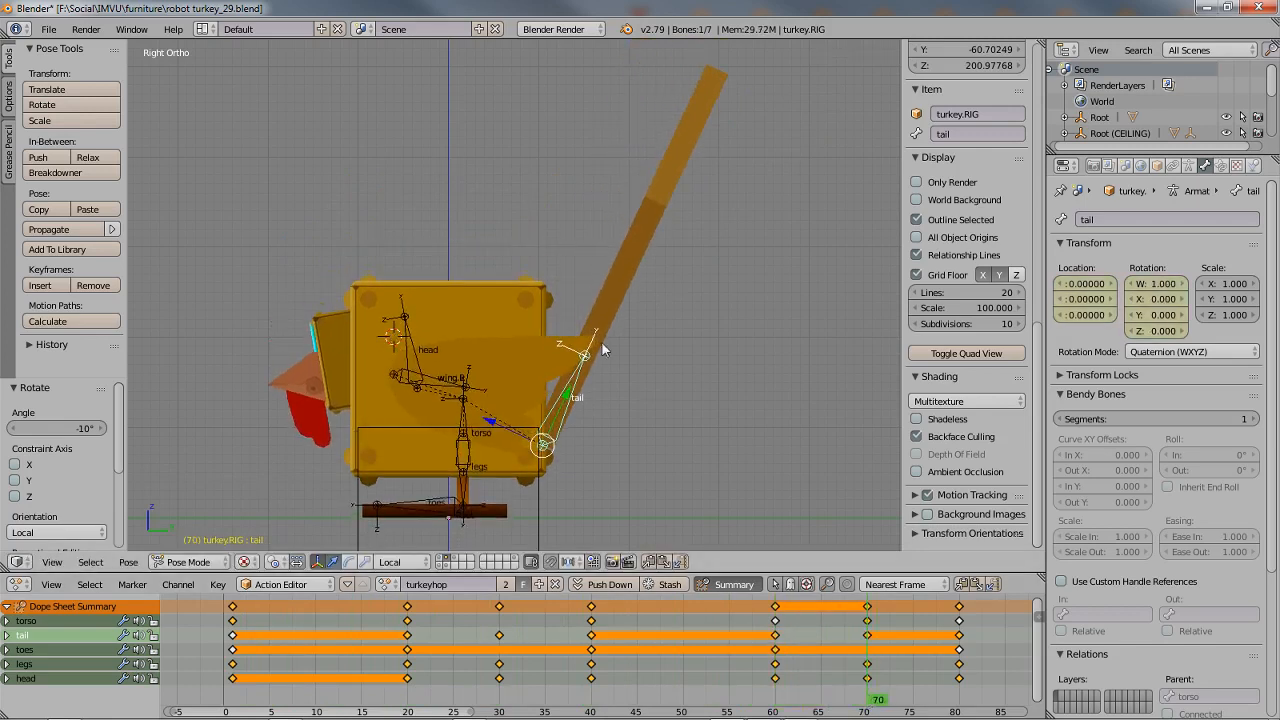
pyautogui.press('r')
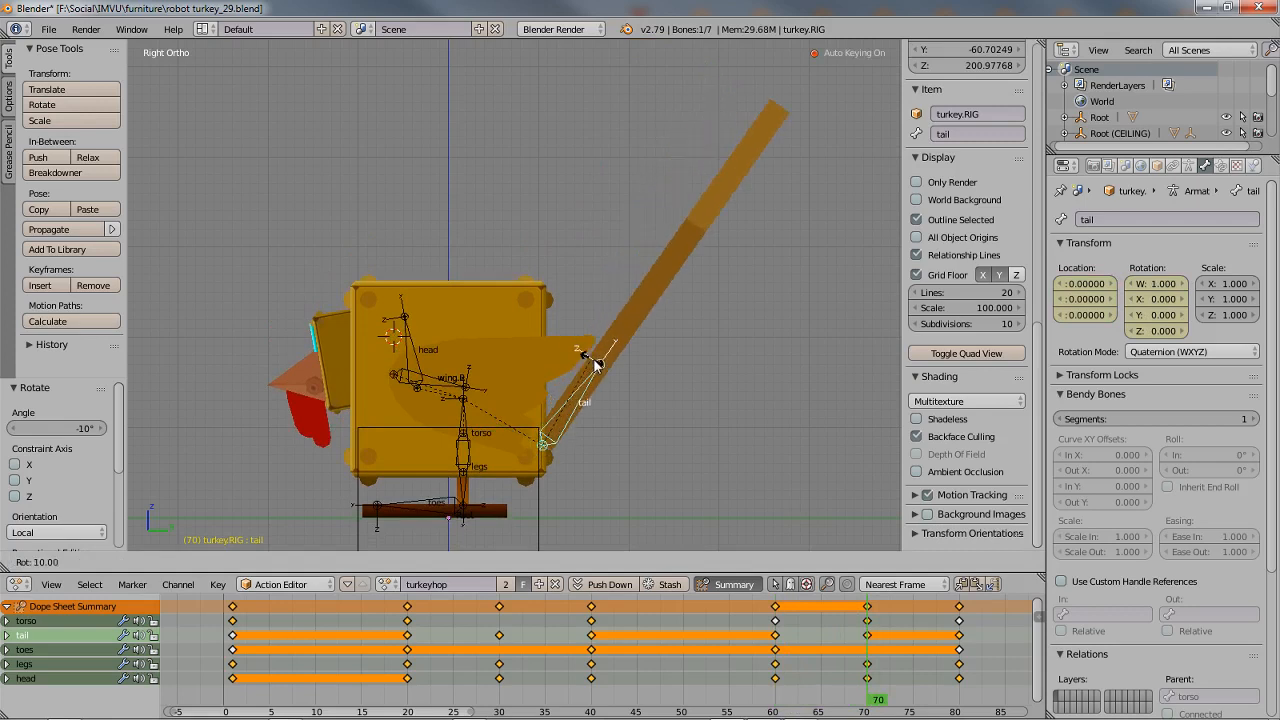
pyautogui.click(597, 365)
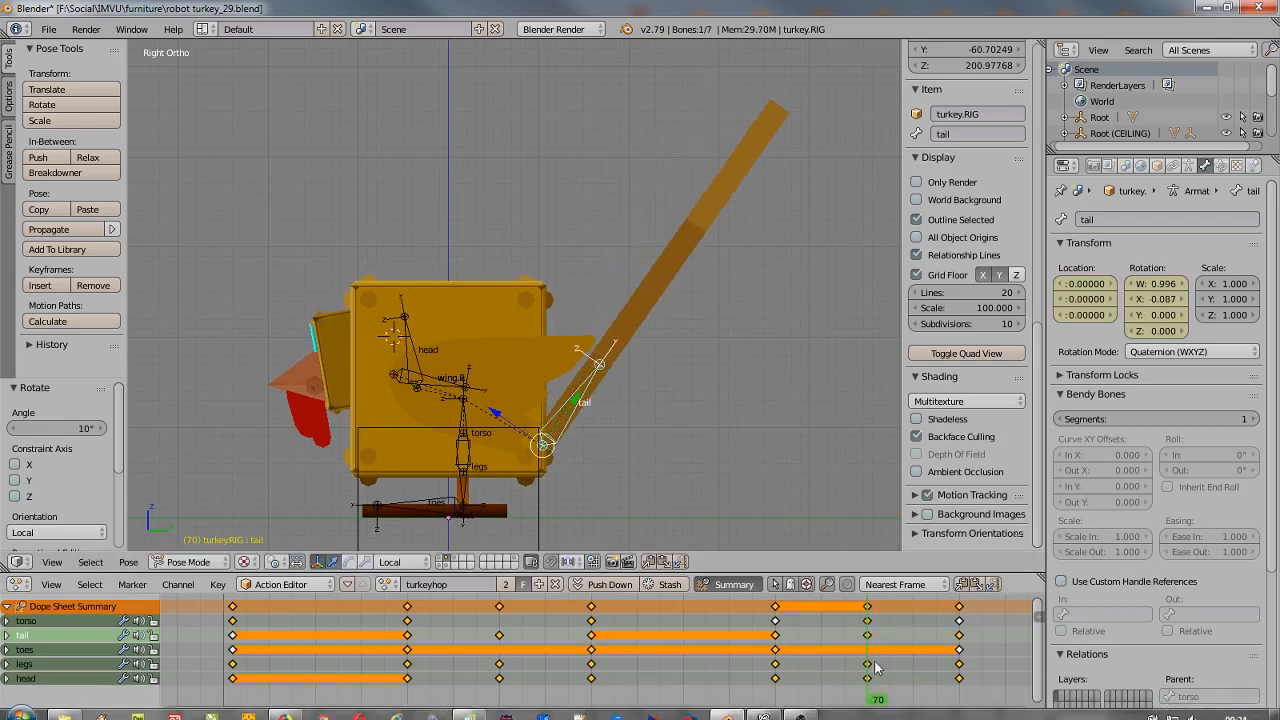
pyautogui.moveTo(877, 703); pyautogui.dragTo(963, 703)
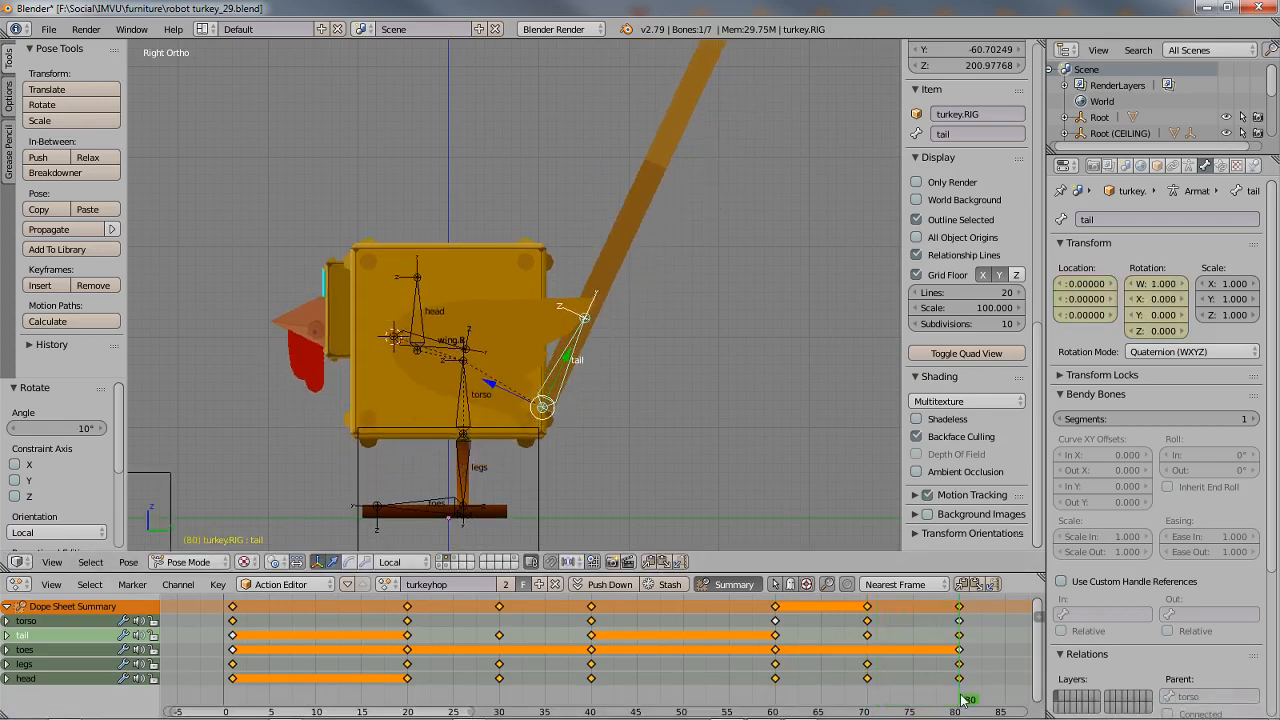
pyautogui.hotkey('alt', 'r')
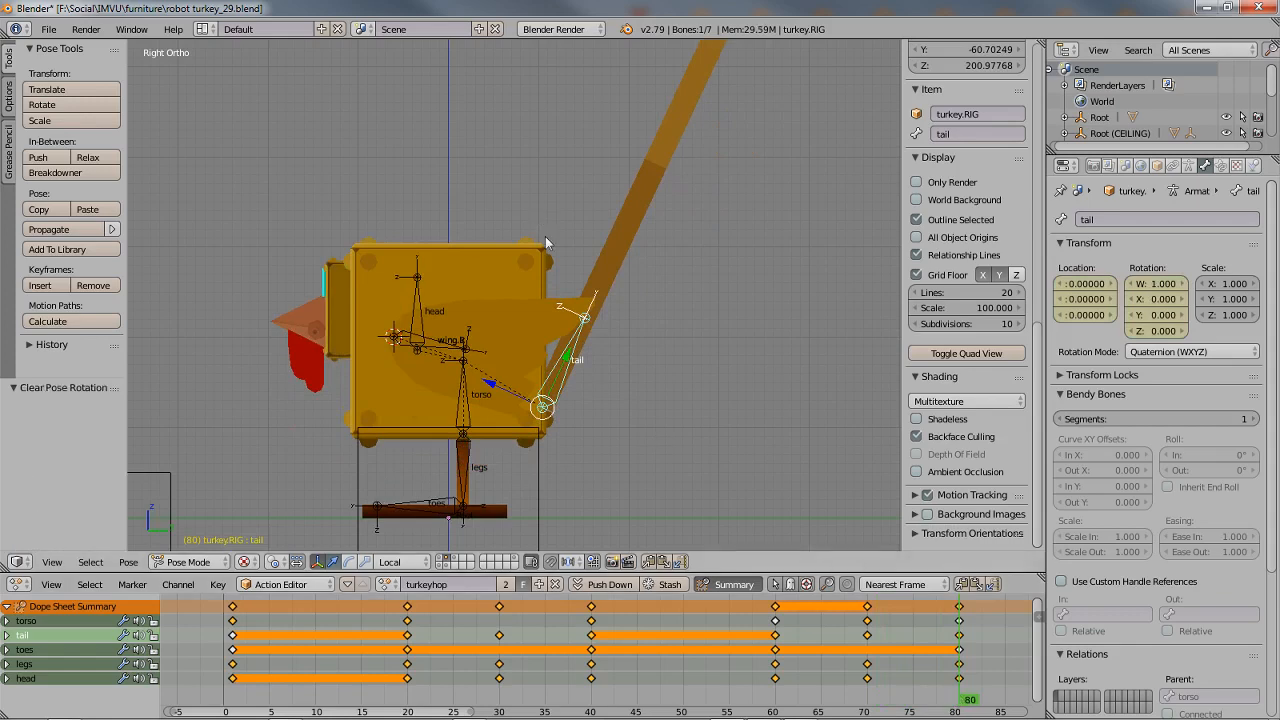
# - Rotate the toes bone by -20° at frame 40 so the feet tilt in mid-hop
pyautogui.moveTo(975, 708); pyautogui.dragTo(591, 636)
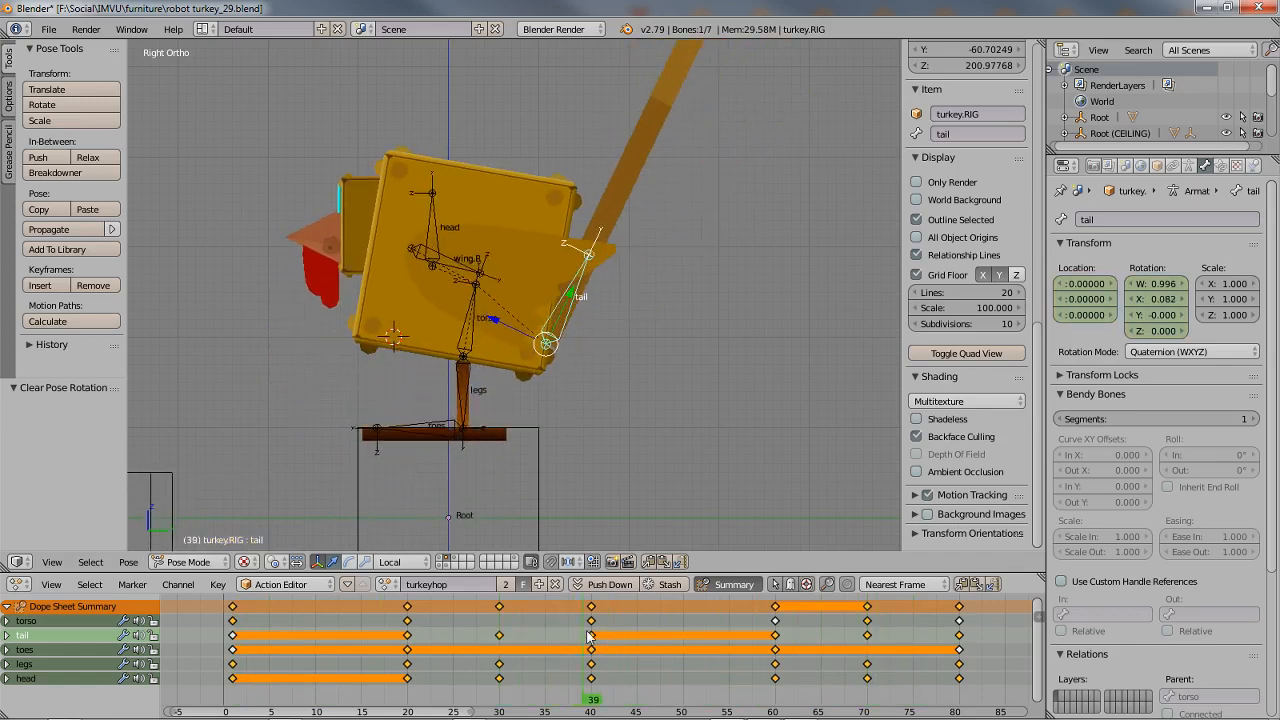
pyautogui.rightClick(410, 430)
pyautogui.press('r')
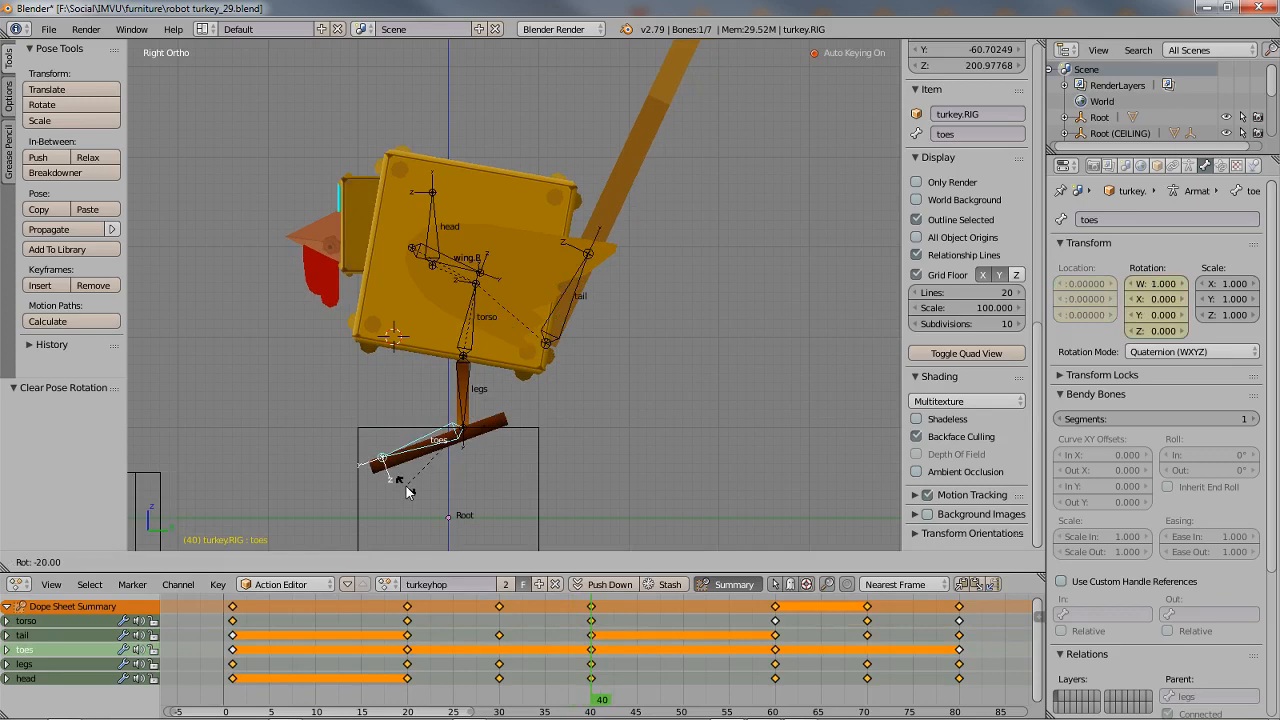
pyautogui.press('Return')
# - Scrub between frames 20 and 30 to examine how the toes tilt as the turkey leaves the ground
pyautogui.moveTo(601, 703); pyautogui.dragTo(391, 692)
pyautogui.moveTo(304, 675); pyautogui.dragTo(500, 679)
pyautogui.keyDown('shift'); pyautogui.moveTo(491, 468); pyautogui.dragTo(491, 343, button='middle'); pyautogui.keyUp('shift')
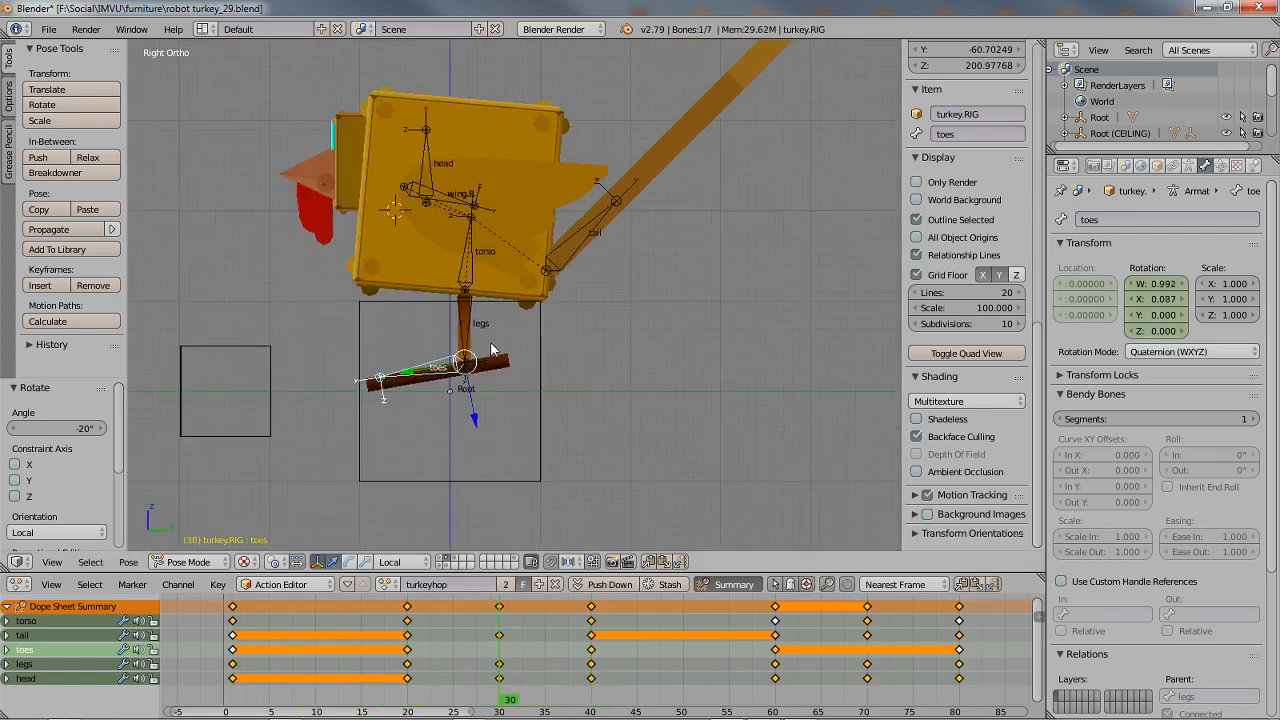
pyautogui.scroll(2, 490, 343)
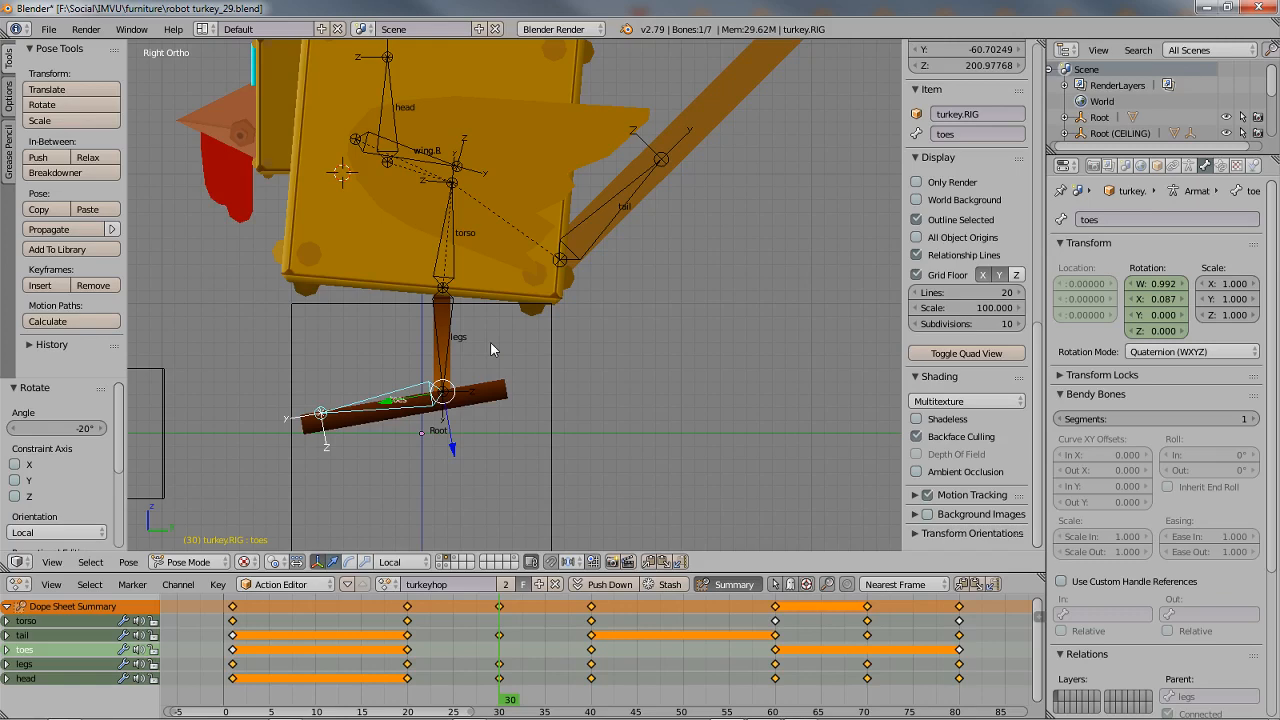
pyautogui.click(408, 679)
pyautogui.moveTo(412, 683); pyautogui.dragTo(455, 697)
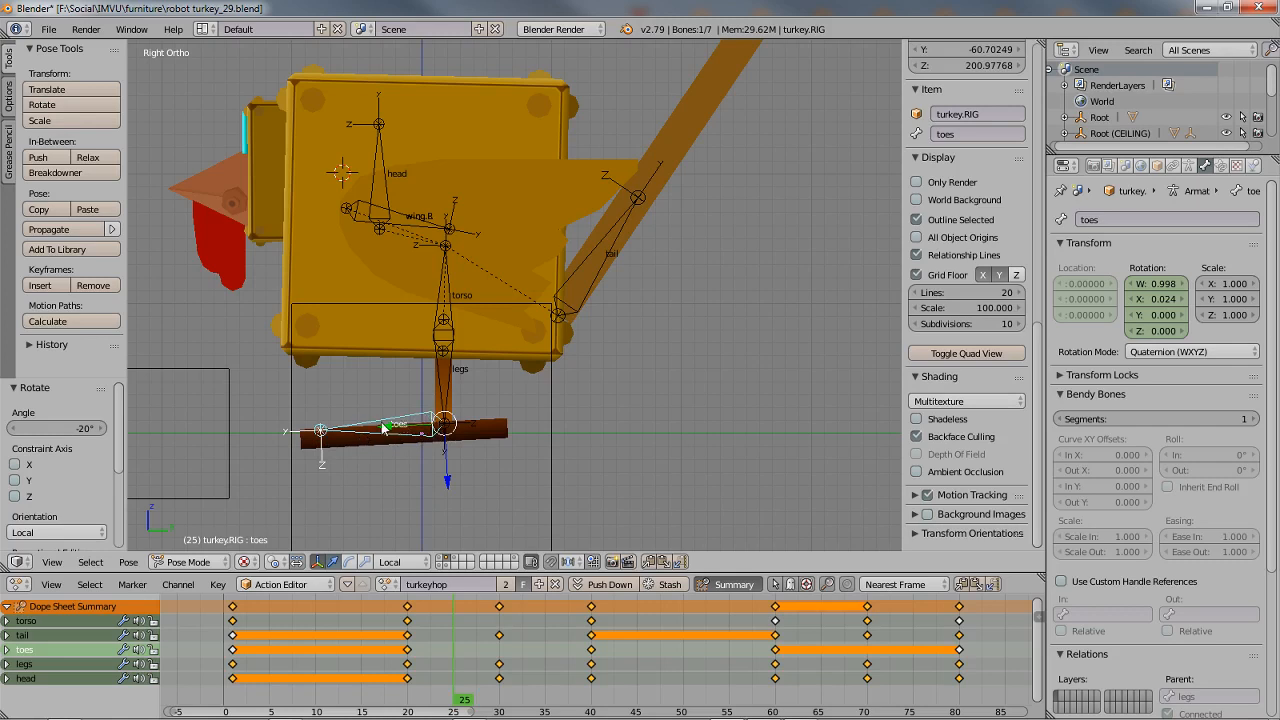
pyautogui.click(407, 682)
pyautogui.keyDown('shift'); pyautogui.click(499, 678); pyautogui.keyUp('shift')
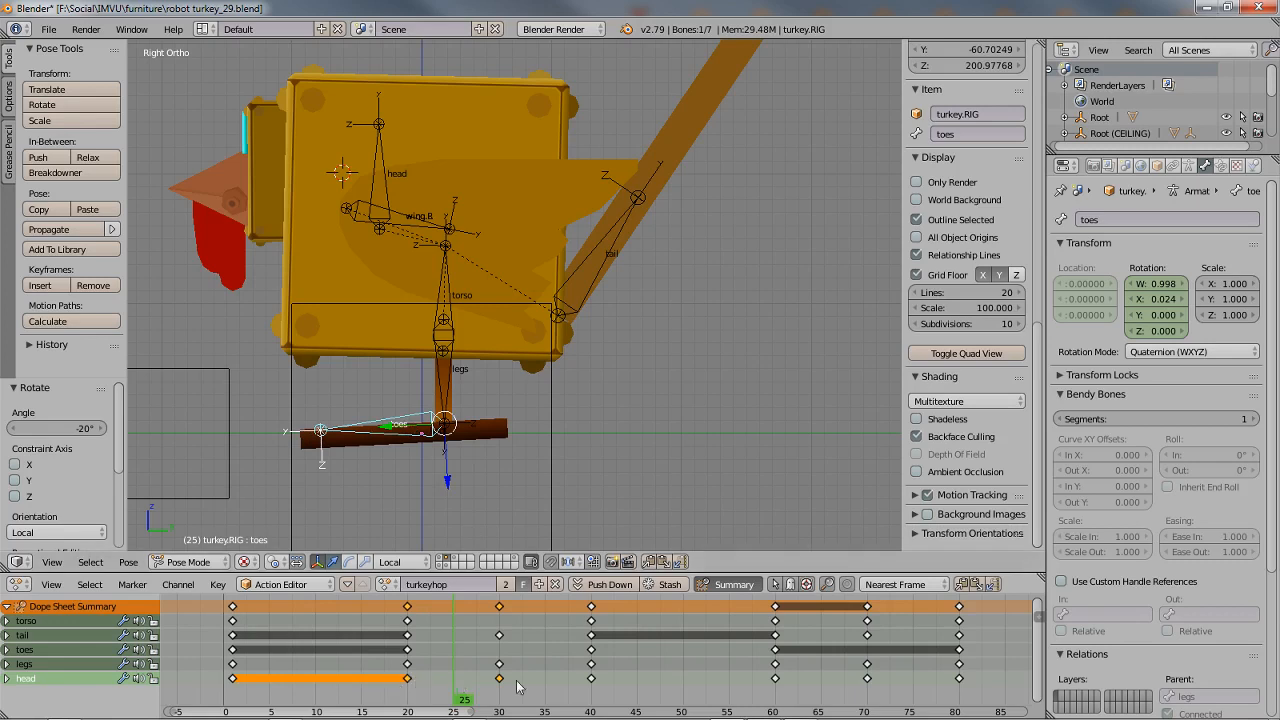
pyautogui.click(410, 682)
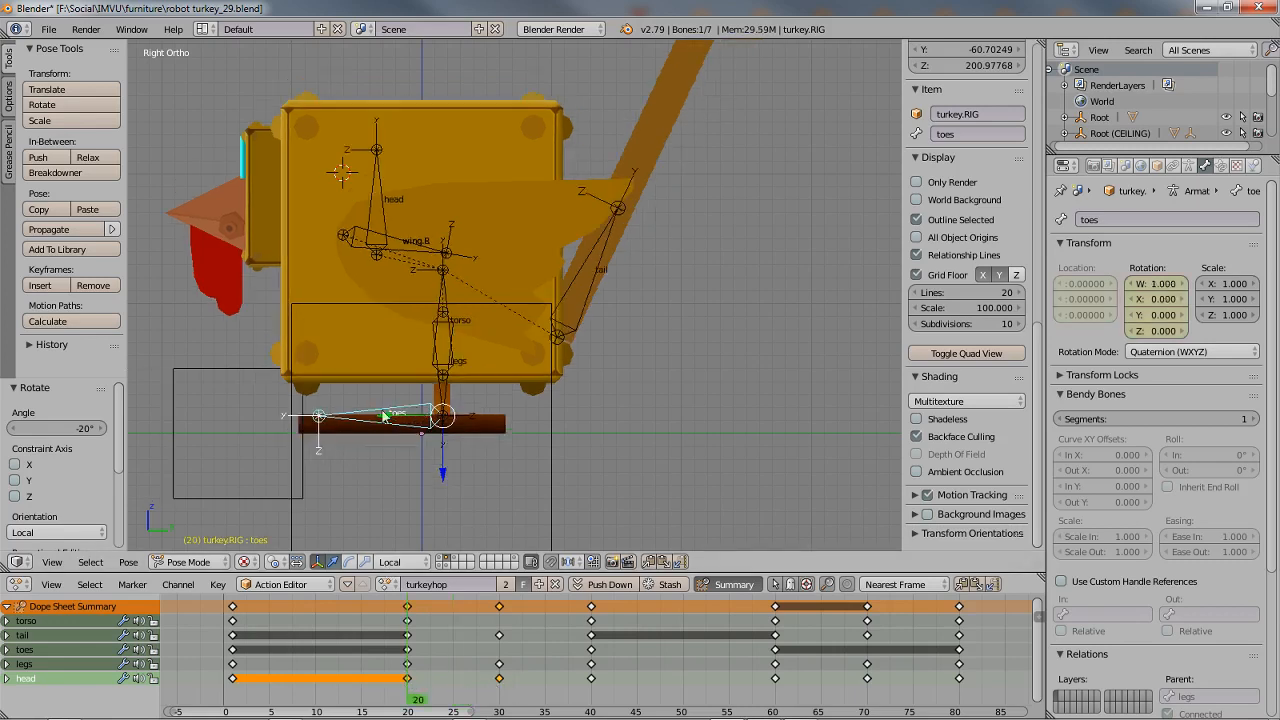
pyautogui.moveTo(418, 702); pyautogui.dragTo(503, 700)
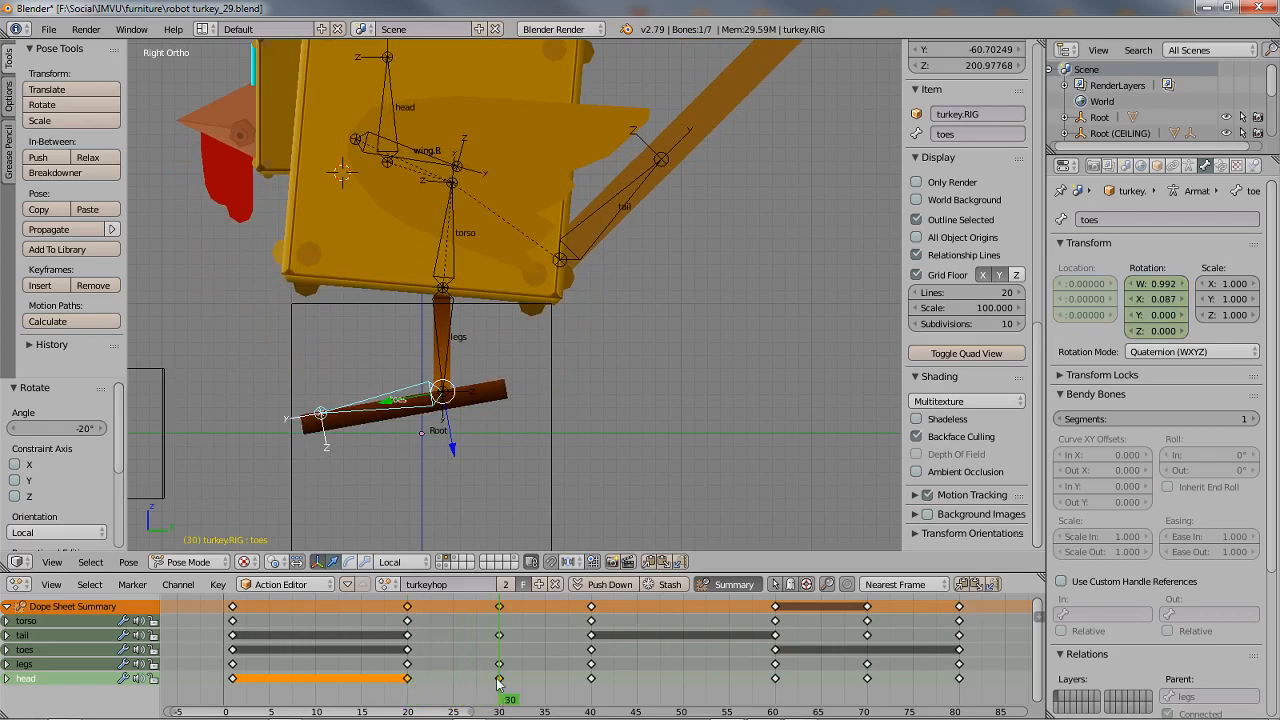
# - Rotate the toes bone by 3° at frame 25 to level the feet with the ground
pyautogui.moveTo(507, 702); pyautogui.dragTo(454, 700)
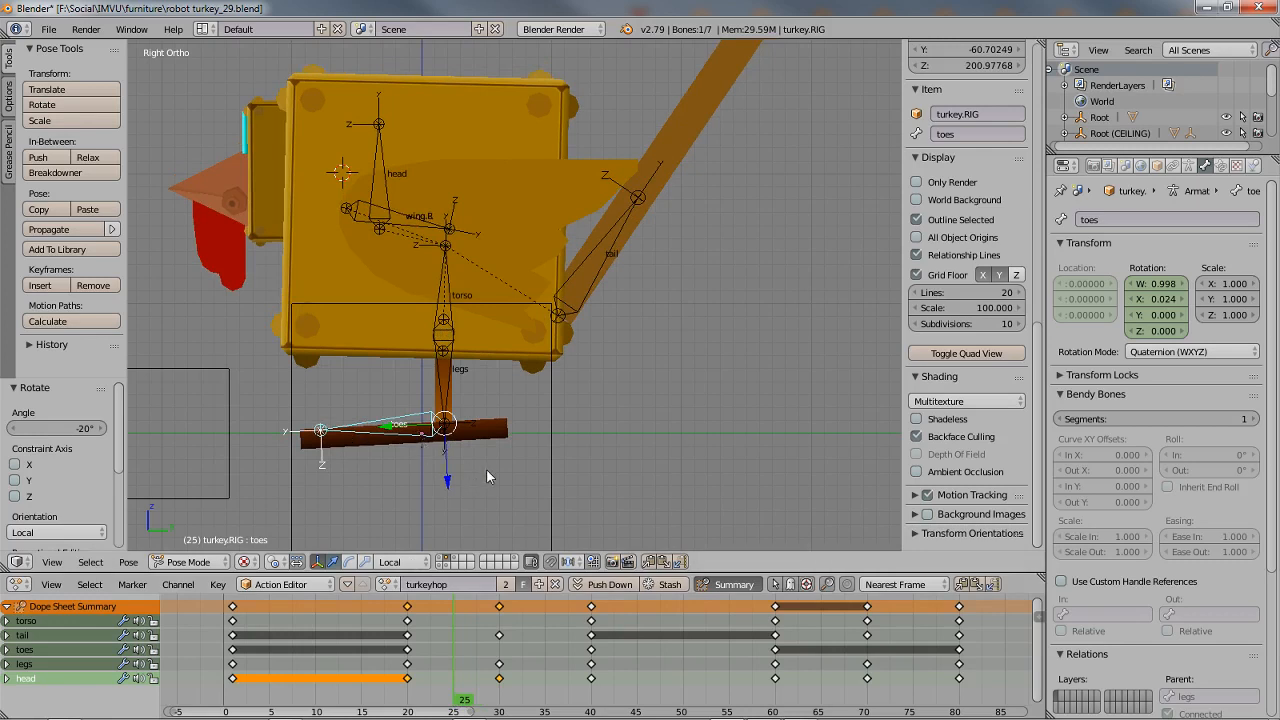
pyautogui.press('r')
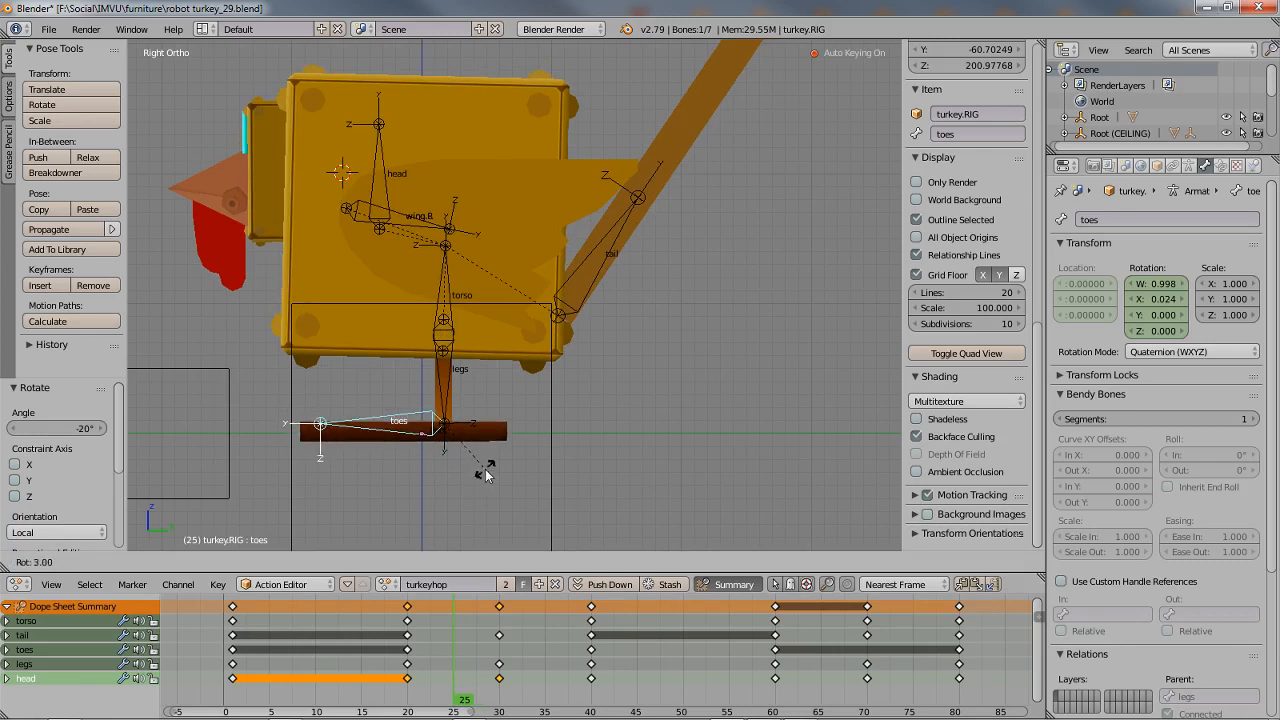
pyautogui.click(483, 476)
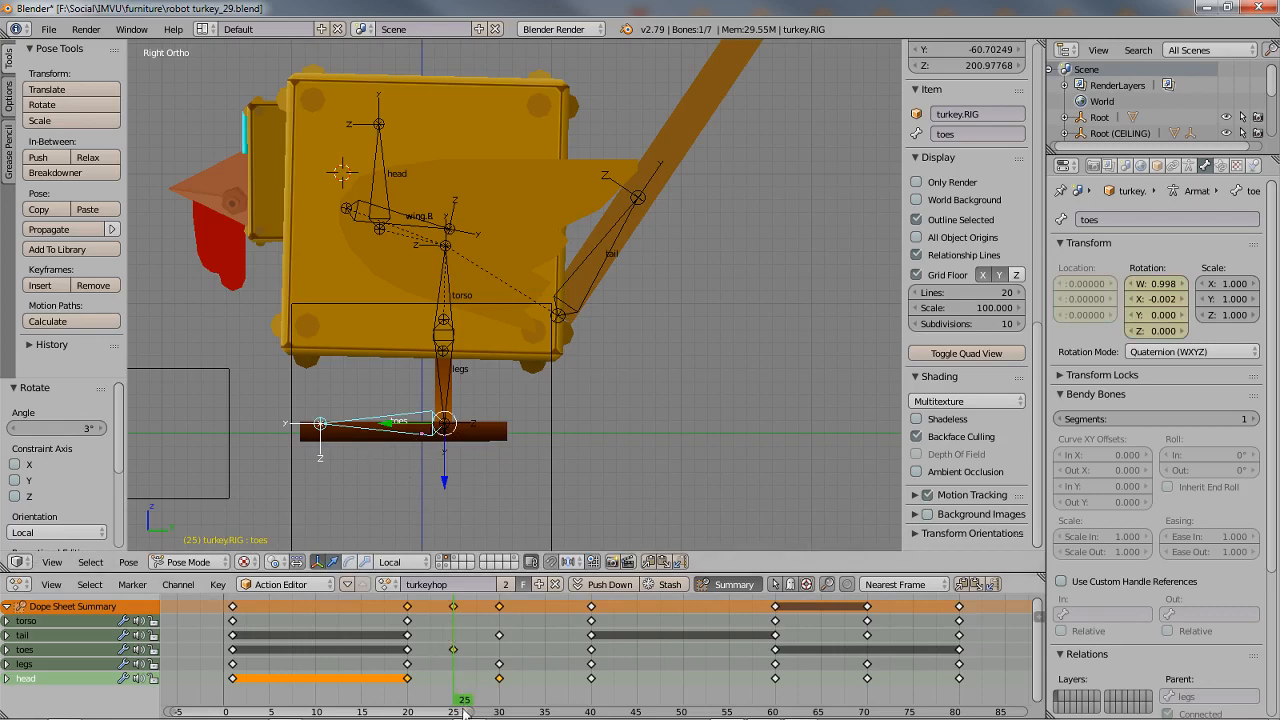
pyautogui.moveTo(464, 705)
pyautogui.mouseDown()
pyautogui.moveTo(323, 703)
pyautogui.moveTo(318, 692)
pyautogui.moveTo(470, 697)
pyautogui.moveTo(455, 697)
pyautogui.mouseUp()
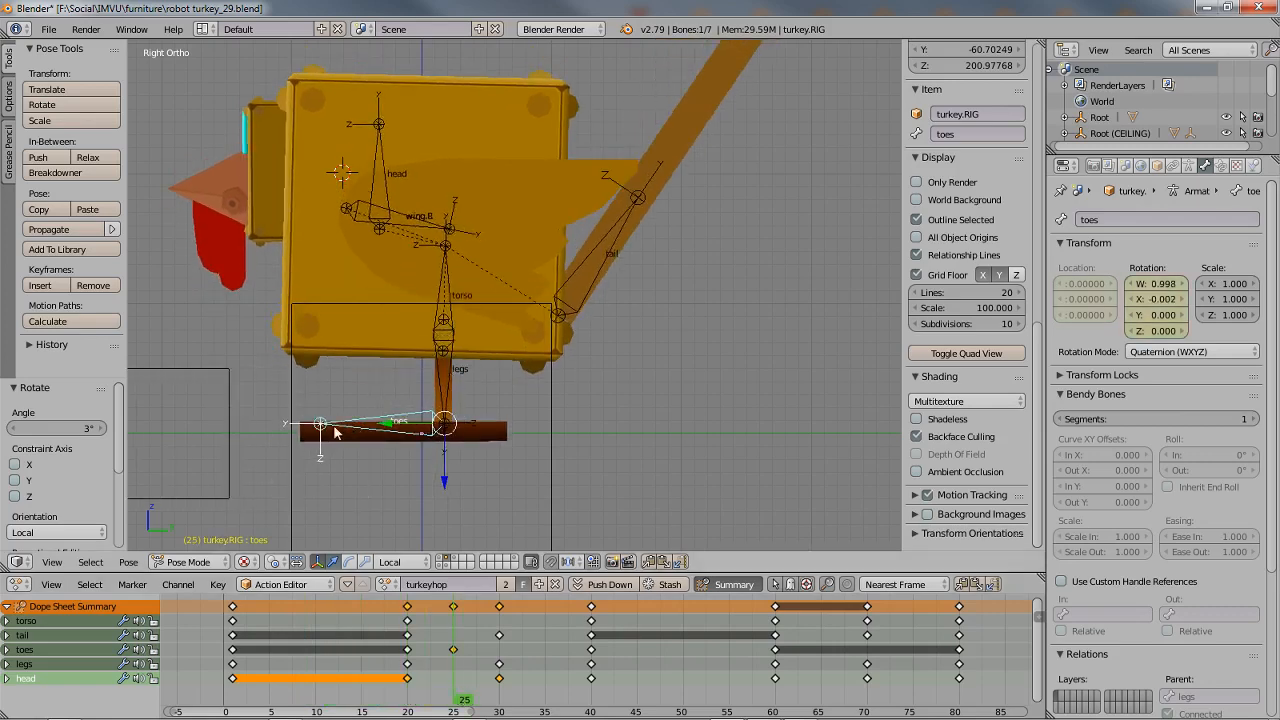
# - Move the legs bone -6.163 along its local Y axis at frame 25 to raise the feet
pyautogui.rightClick(445, 382)
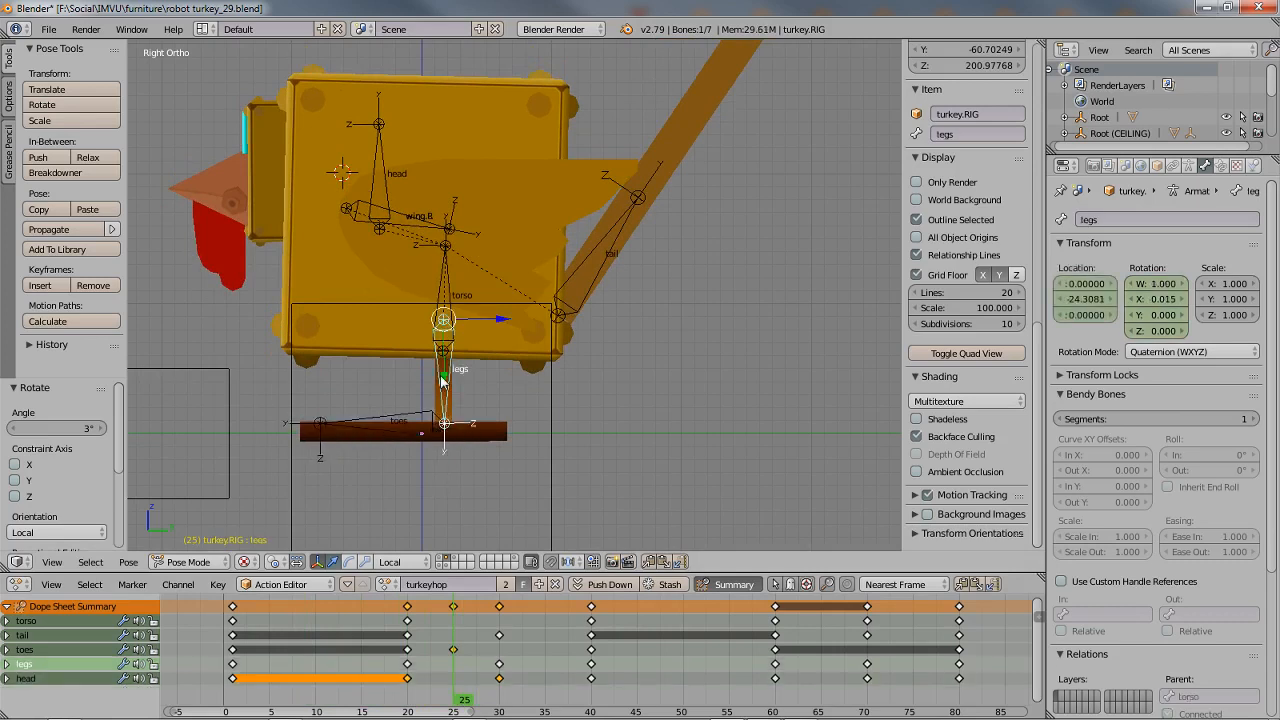
pyautogui.press('g')
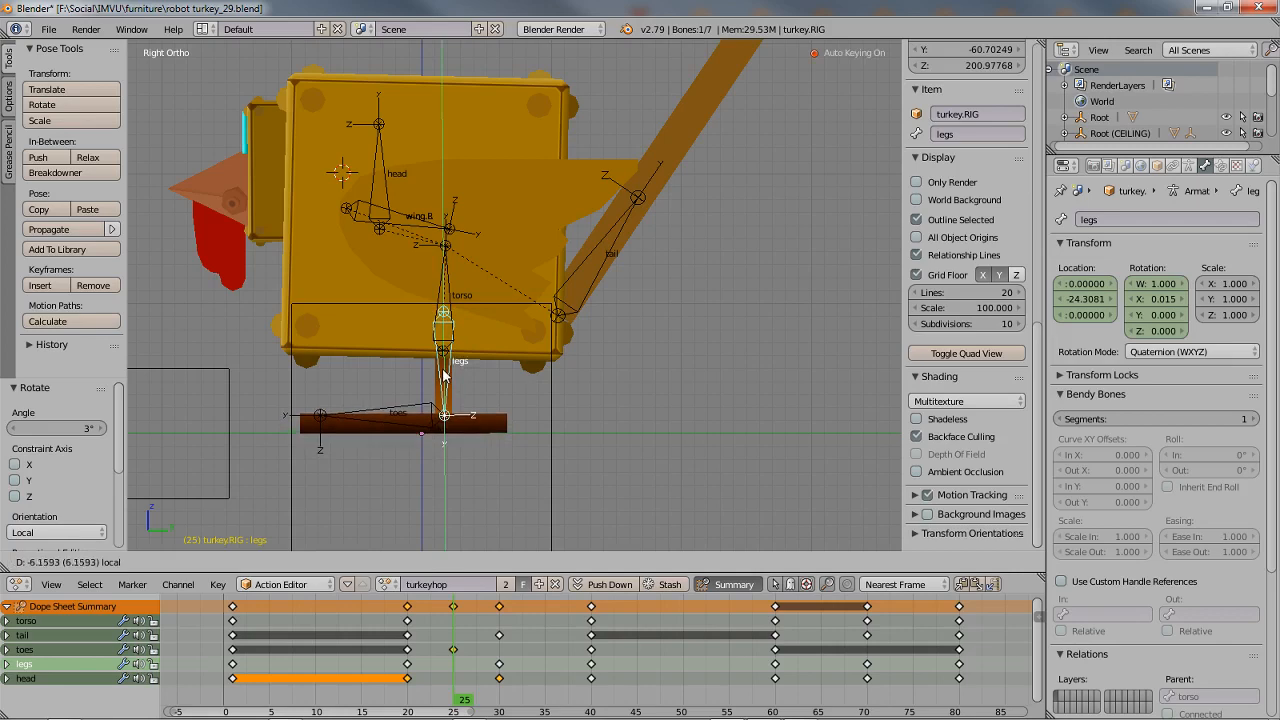
pyautogui.click(446, 378)
# - Select both the left and right wing bones and rotate them together by 10° at frame 30
pyautogui.moveTo(466, 695)
pyautogui.mouseDown()
pyautogui.moveTo(275, 688)
pyautogui.moveTo(966, 705)
pyautogui.mouseUp()
pyautogui.scroll(-1, 600, 480)
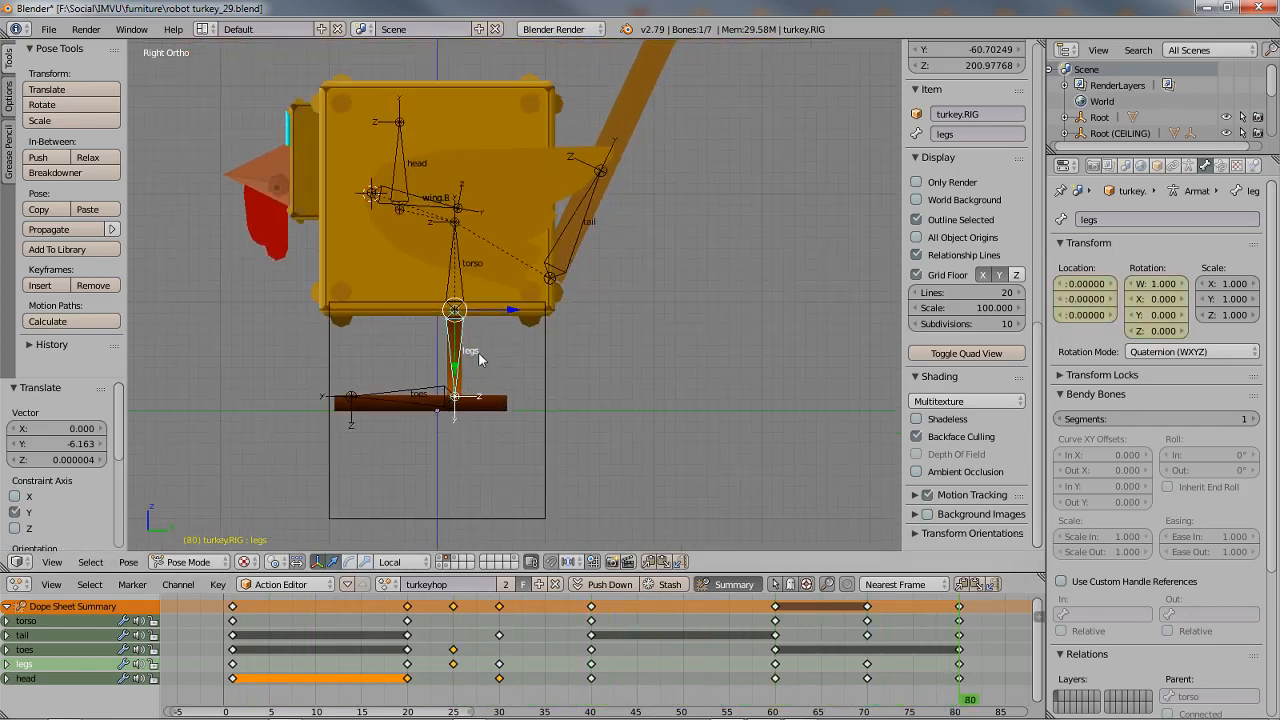
pyautogui.keyDown('shift'); pyautogui.moveTo(412, 206); pyautogui.dragTo(435, 326, button='middle'); pyautogui.keyUp('shift')
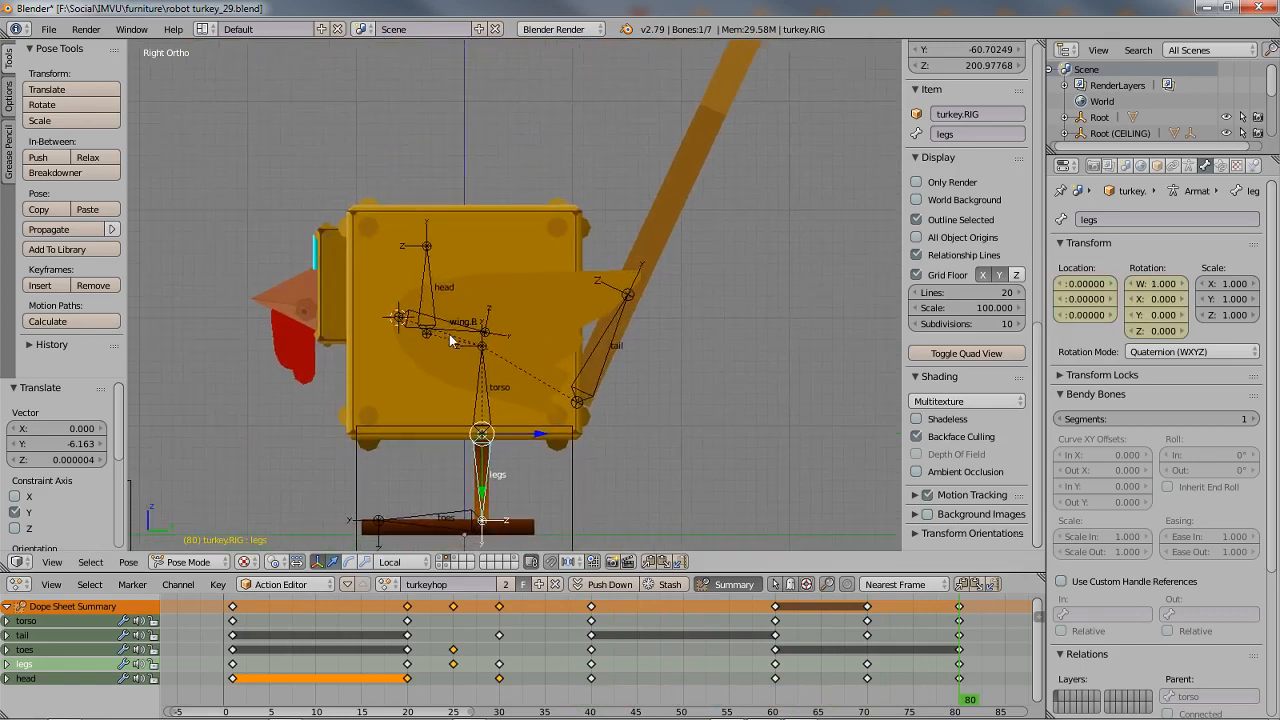
pyautogui.press('KP_5')
pyautogui.moveTo(424, 254); pyautogui.dragTo(454, 295, button='middle')
pyautogui.rightClick(461, 347)
pyautogui.moveTo(449, 363); pyautogui.dragTo(585, 363, button='middle')
pyautogui.keyDown('shift'); pyautogui.rightClick(567, 420); pyautogui.keyUp('shift')
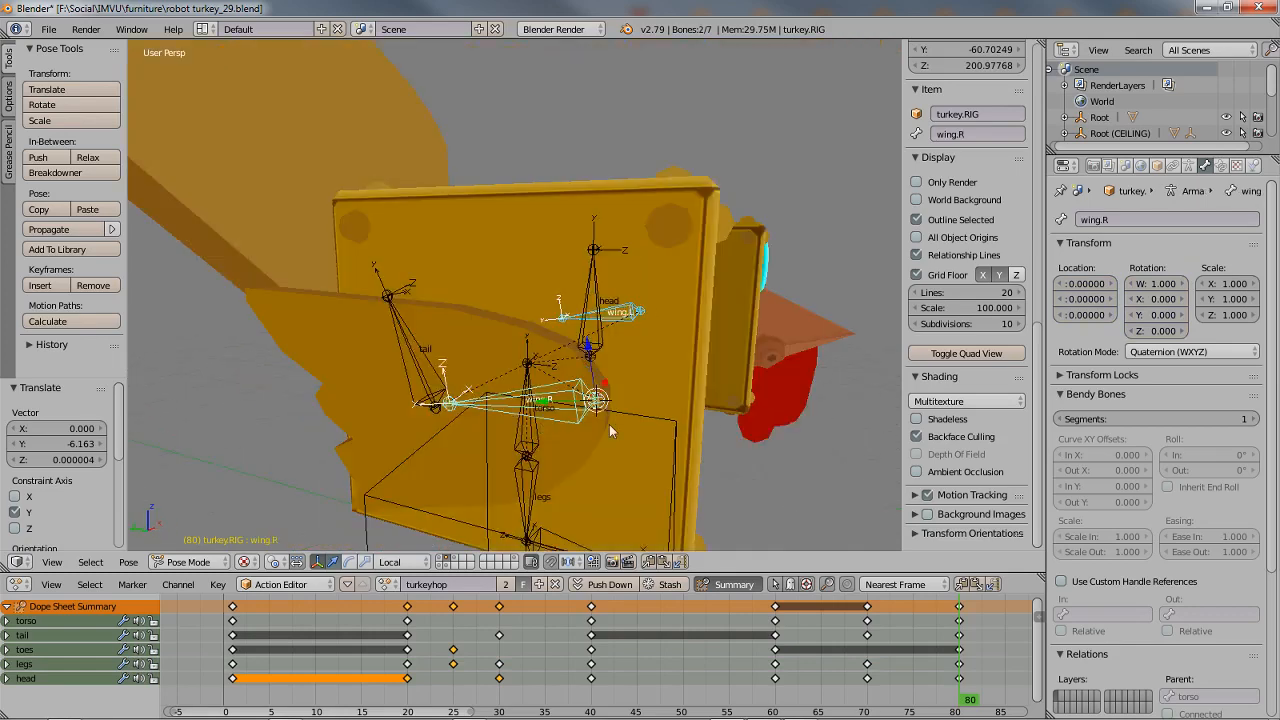
pyautogui.moveTo(609, 424); pyautogui.dragTo(403, 403, button='middle')
pyautogui.press('KP_3')
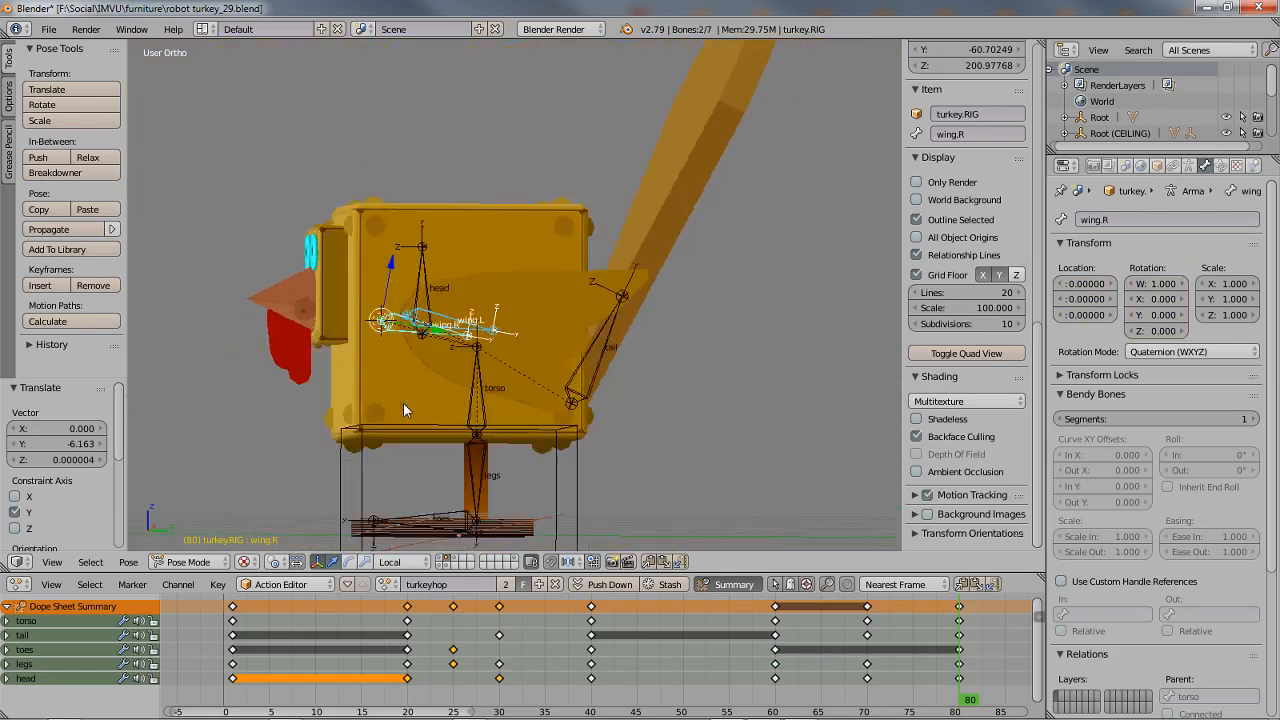
pyautogui.click(407, 689)
pyautogui.moveTo(416, 693); pyautogui.dragTo(501, 686)
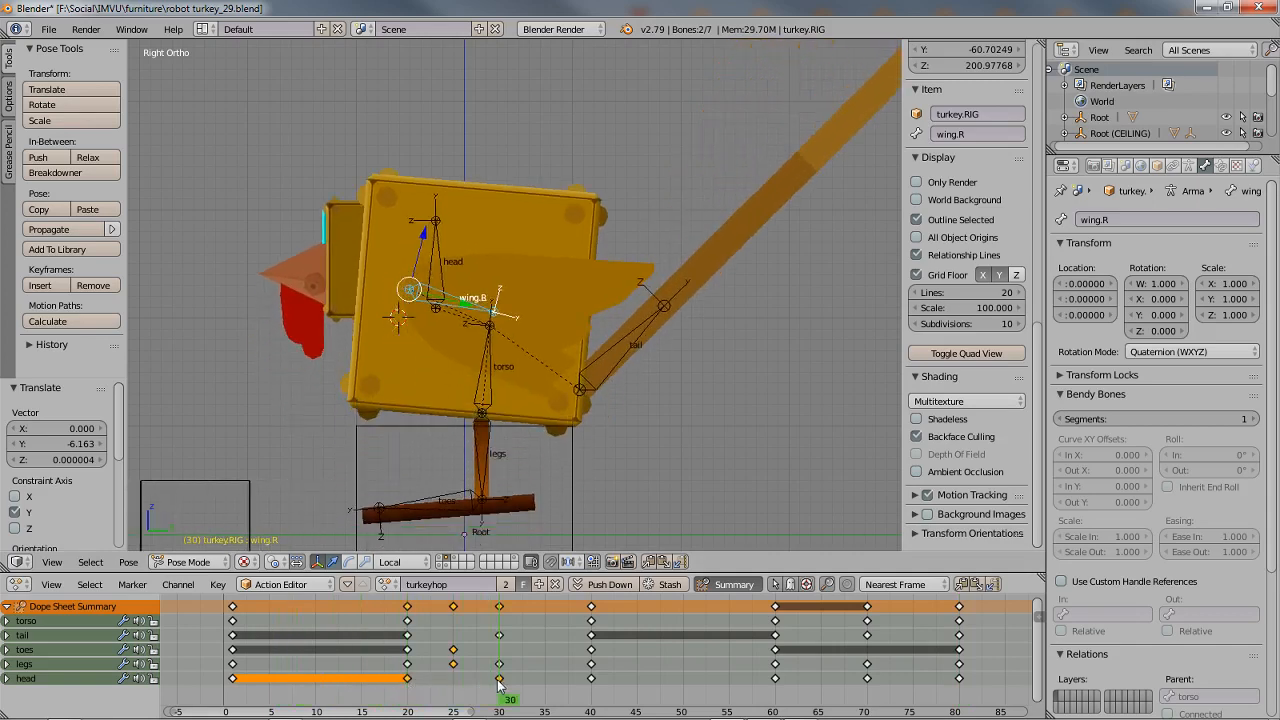
pyautogui.press('r')
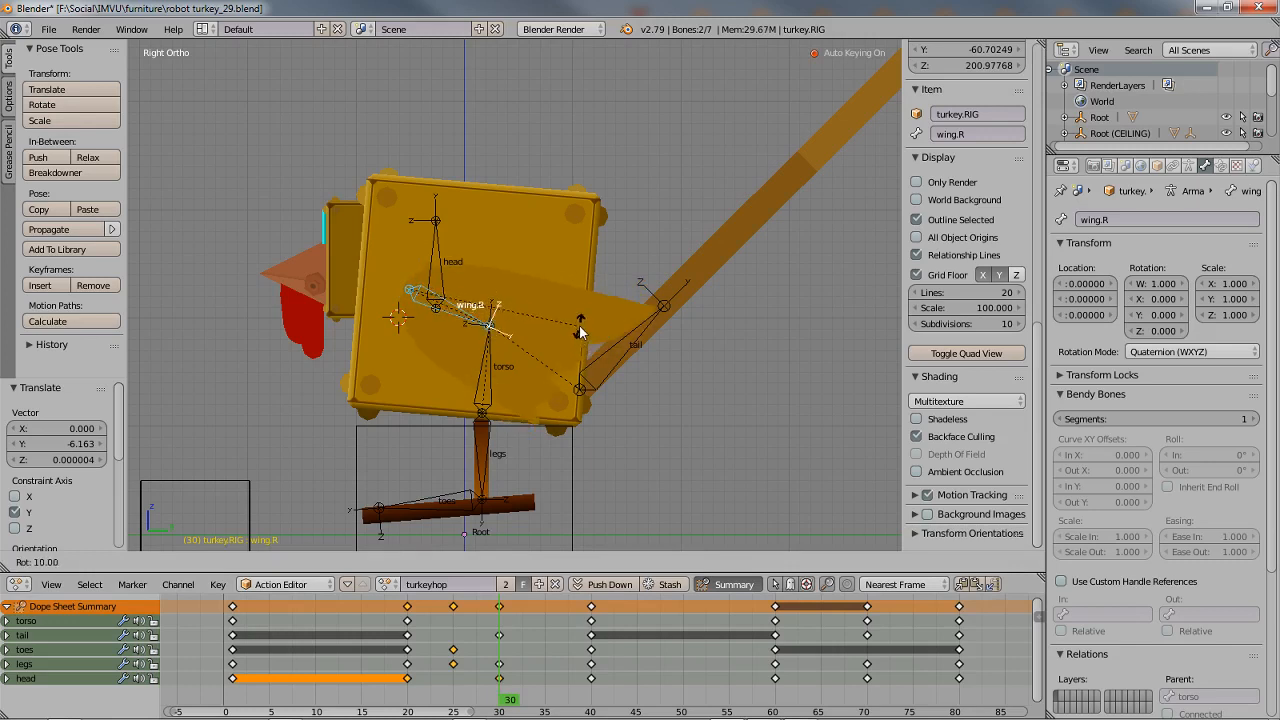
pyautogui.click(580, 332)
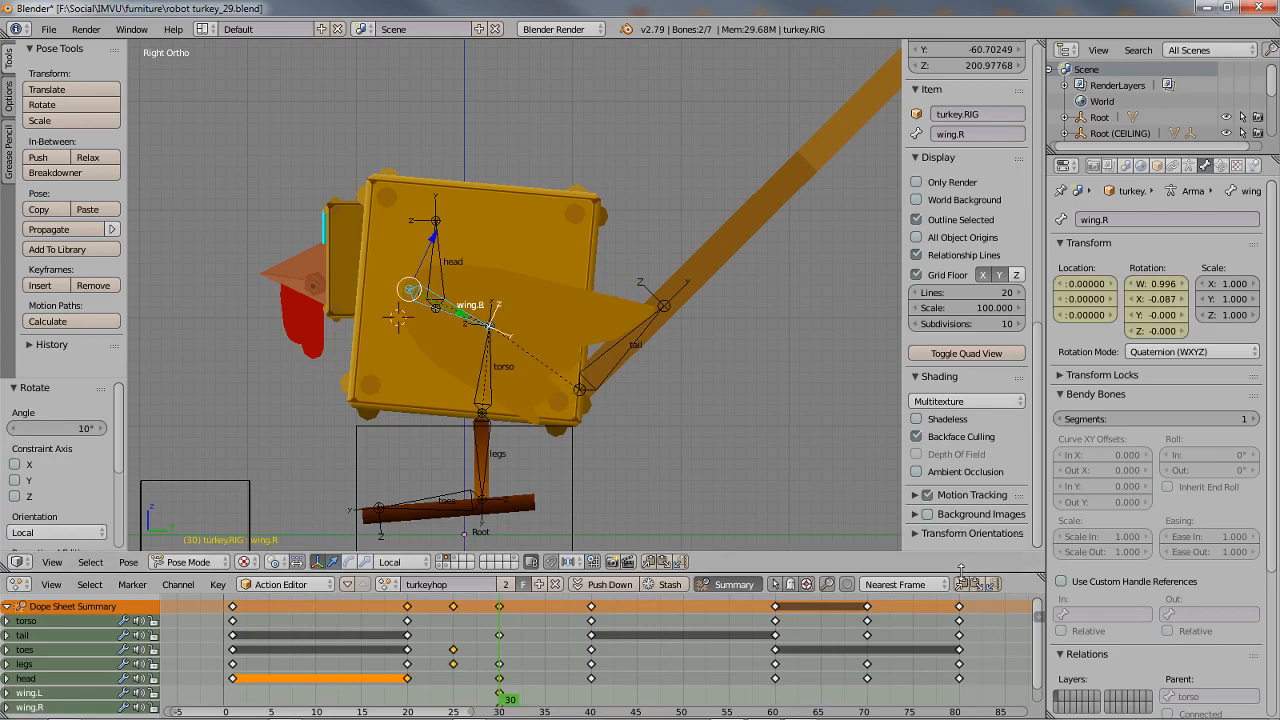
# - Enlarge the dope sheet area and clear the rotation of both wing bones at frames 0, 20 and 40
pyautogui.moveTo(962, 575); pyautogui.dragTo(960, 521)
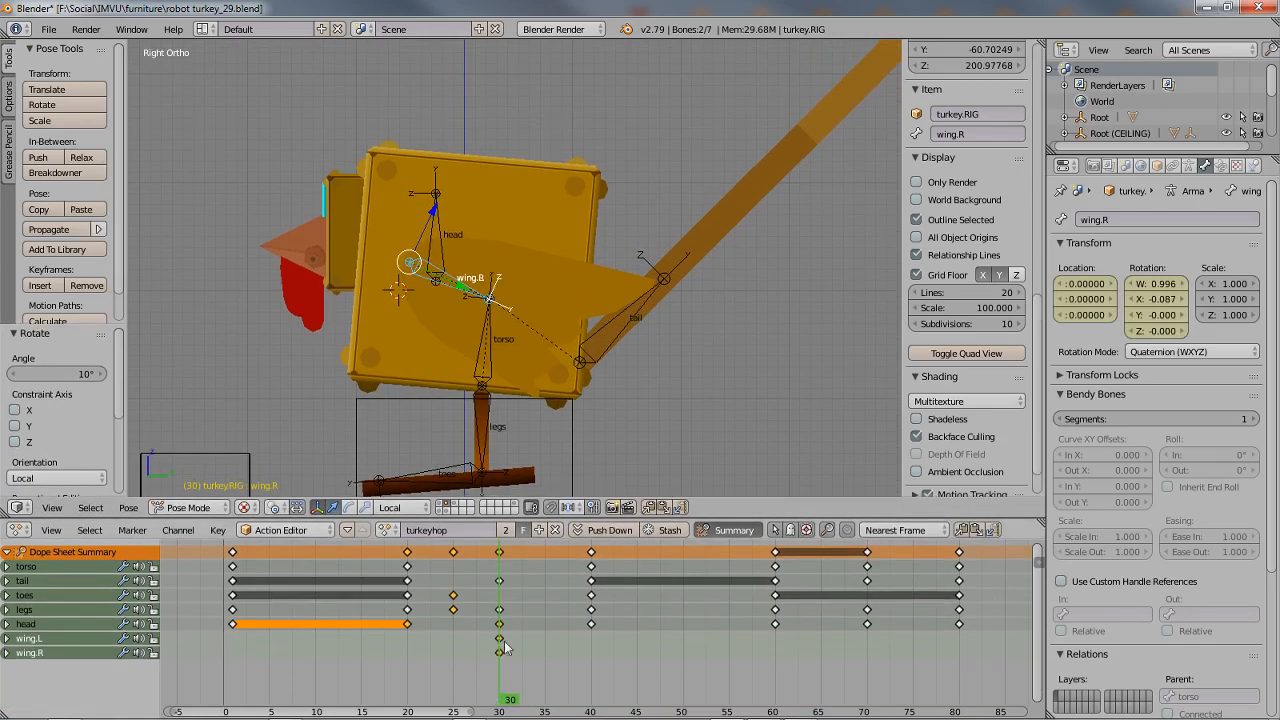
pyautogui.moveTo(514, 706); pyautogui.dragTo(232, 668)
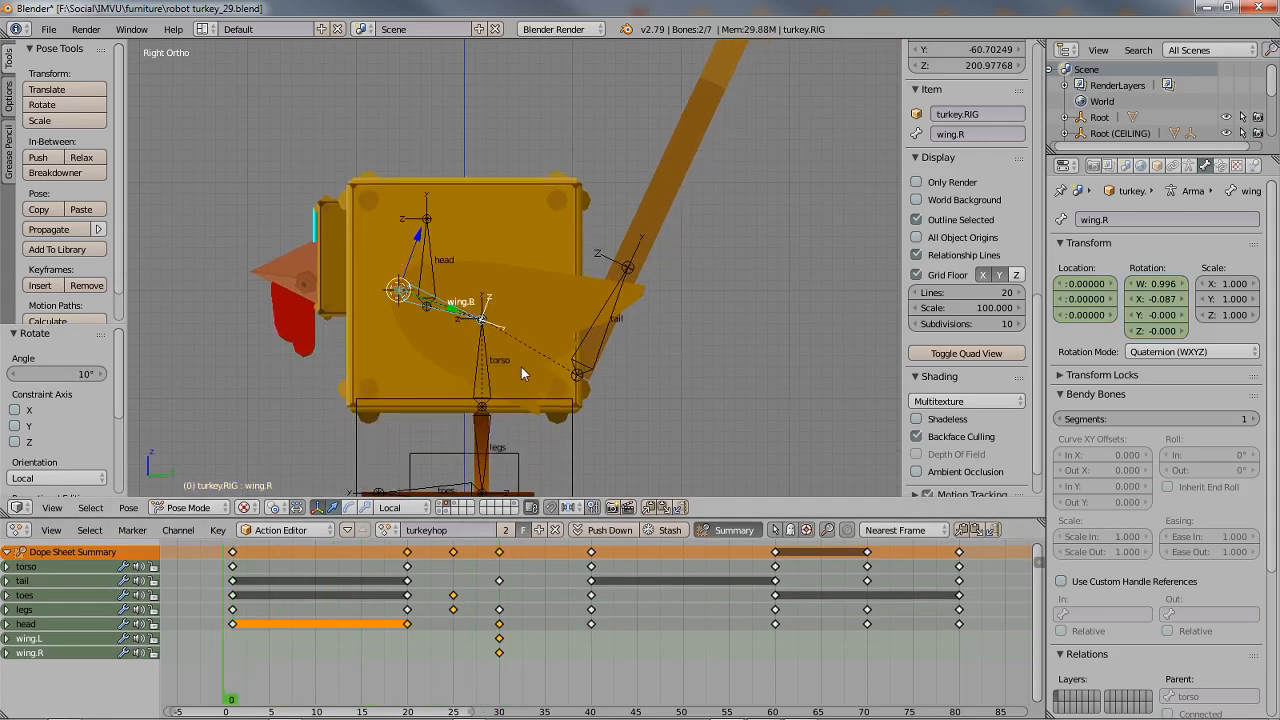
pyautogui.hotkey('alt', 'r')
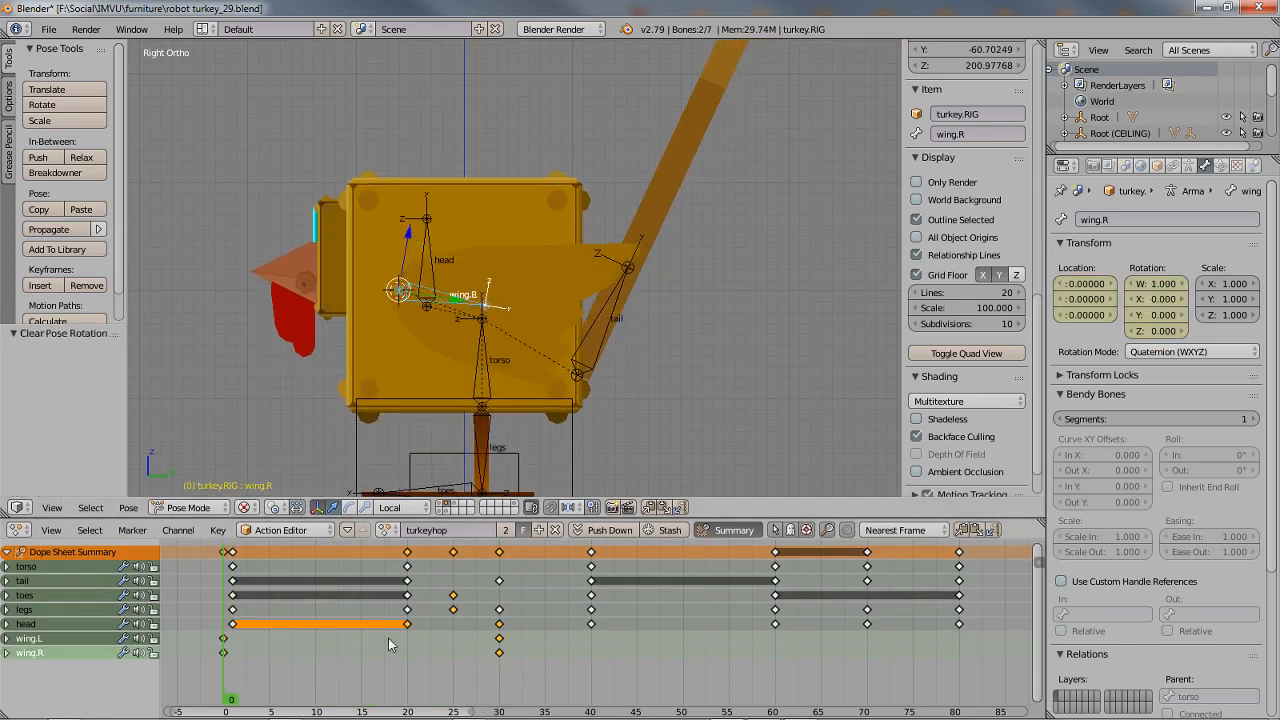
pyautogui.moveTo(228, 705); pyautogui.dragTo(595, 699)
pyautogui.hotkey('alt', 'r')
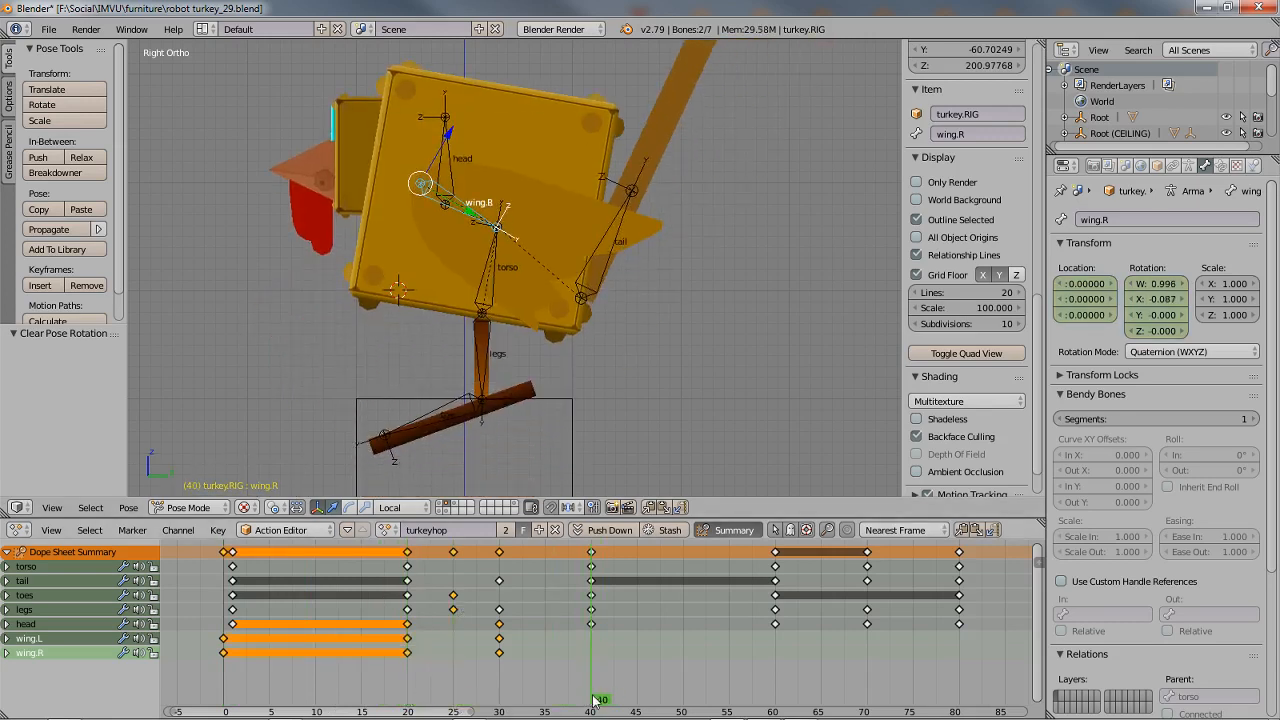
pyautogui.hotkey('alt', 'r')
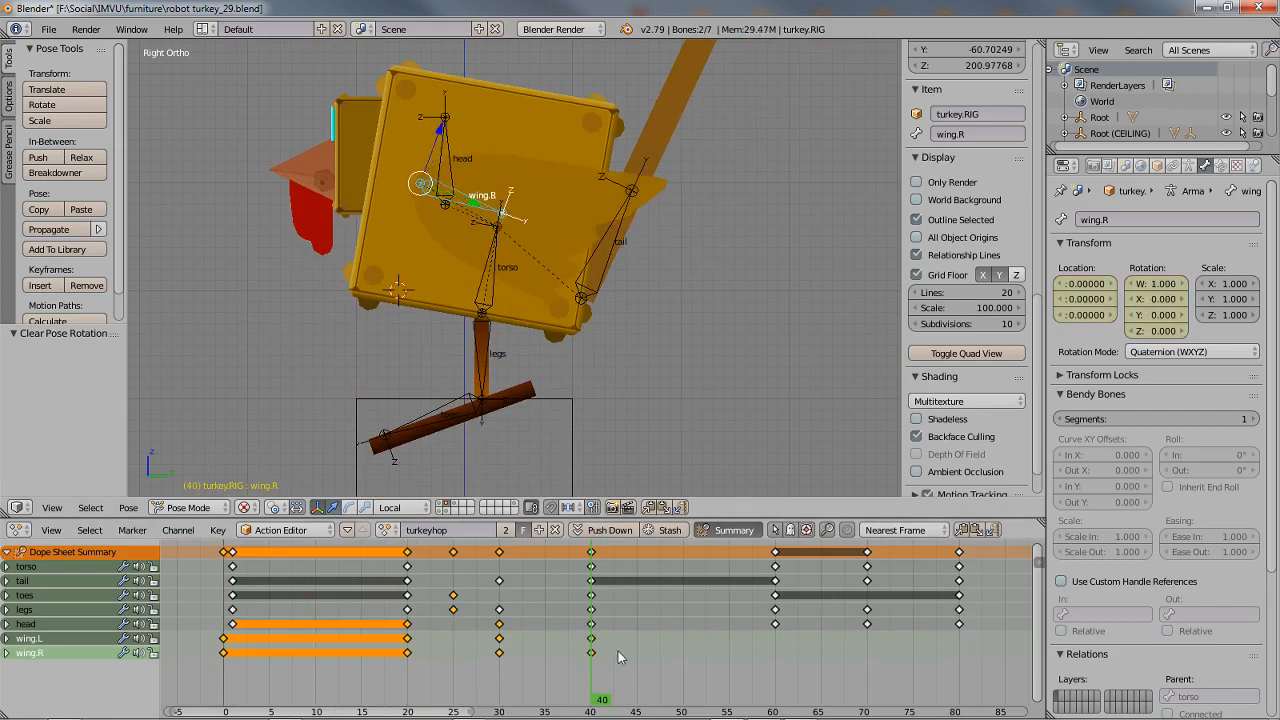
# - Clear the rotation of both wing bones at frames 60, 70 and 80
pyautogui.moveTo(598, 699); pyautogui.dragTo(683, 700)
pyautogui.click(774, 705)
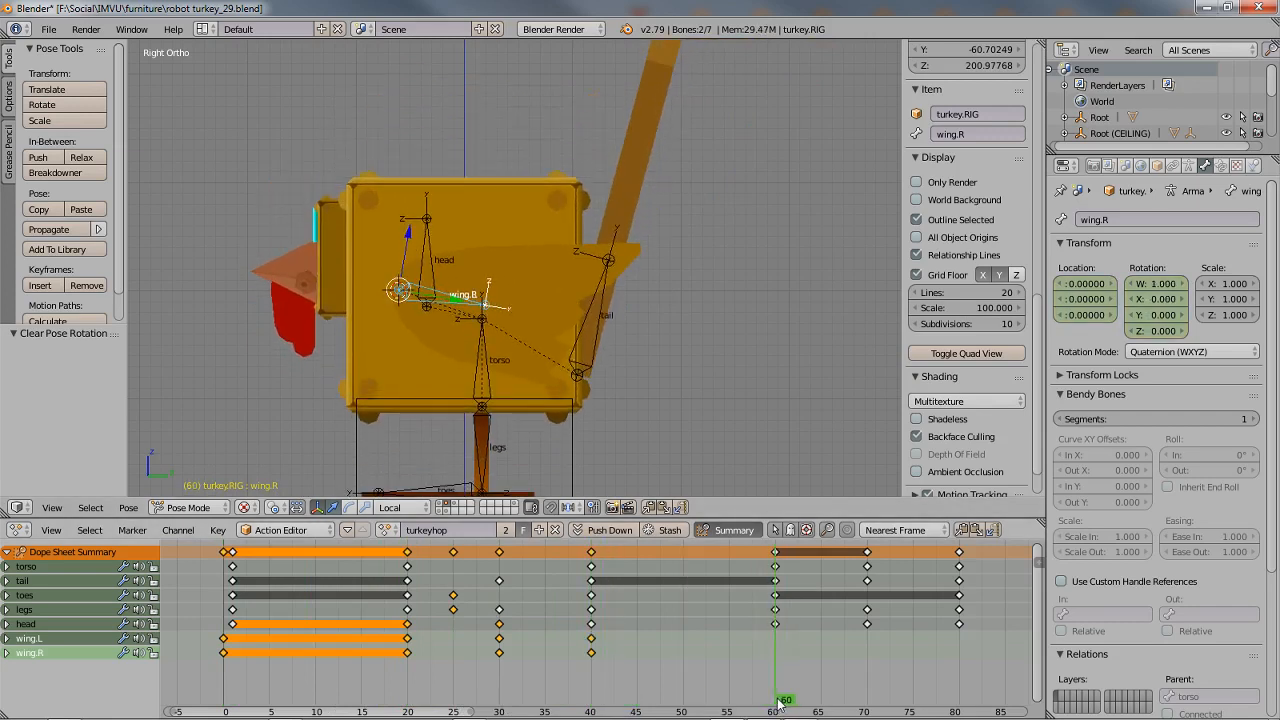
pyautogui.hotkey('alt', 'r')
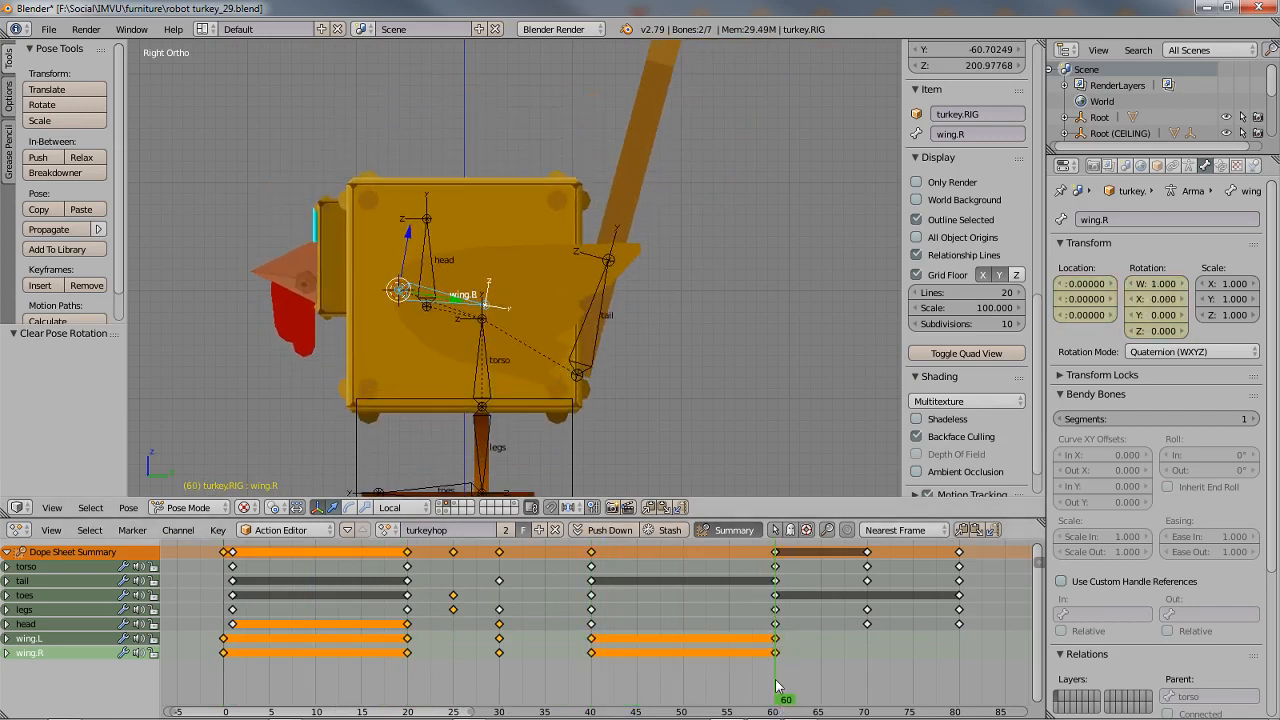
pyautogui.moveTo(784, 700); pyautogui.dragTo(873, 699)
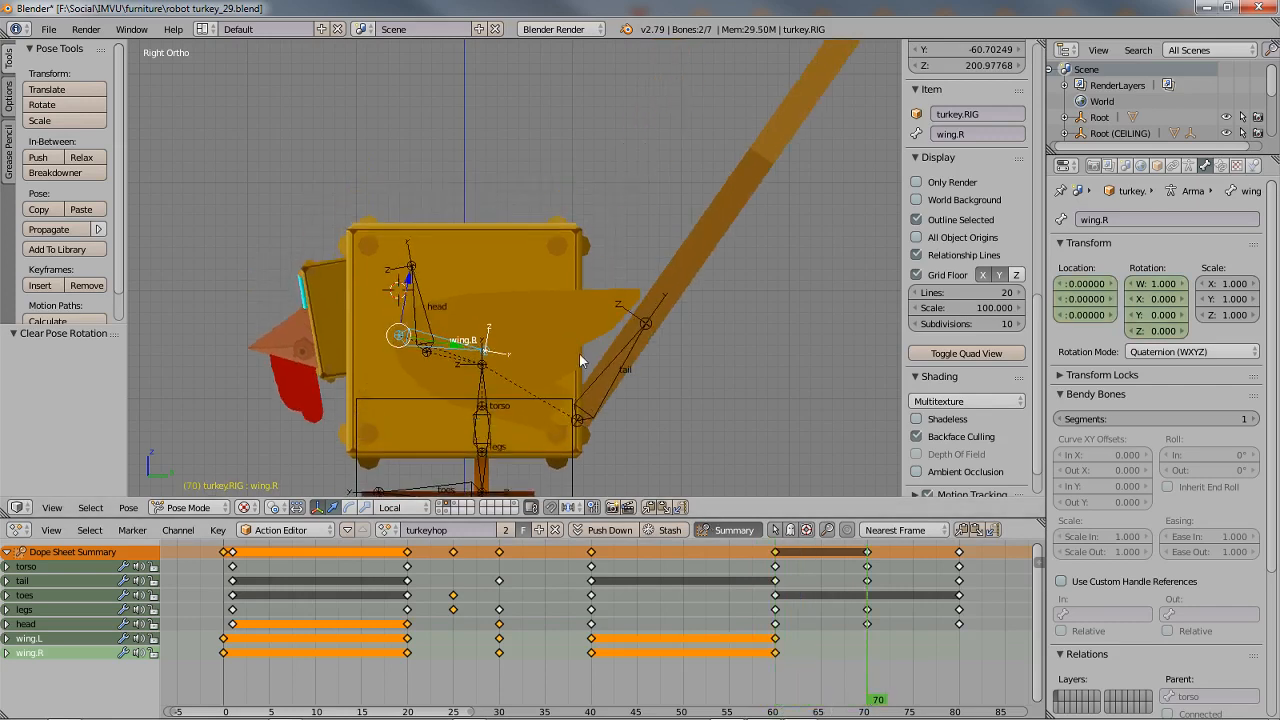
pyautogui.hotkey('alt', 'r')
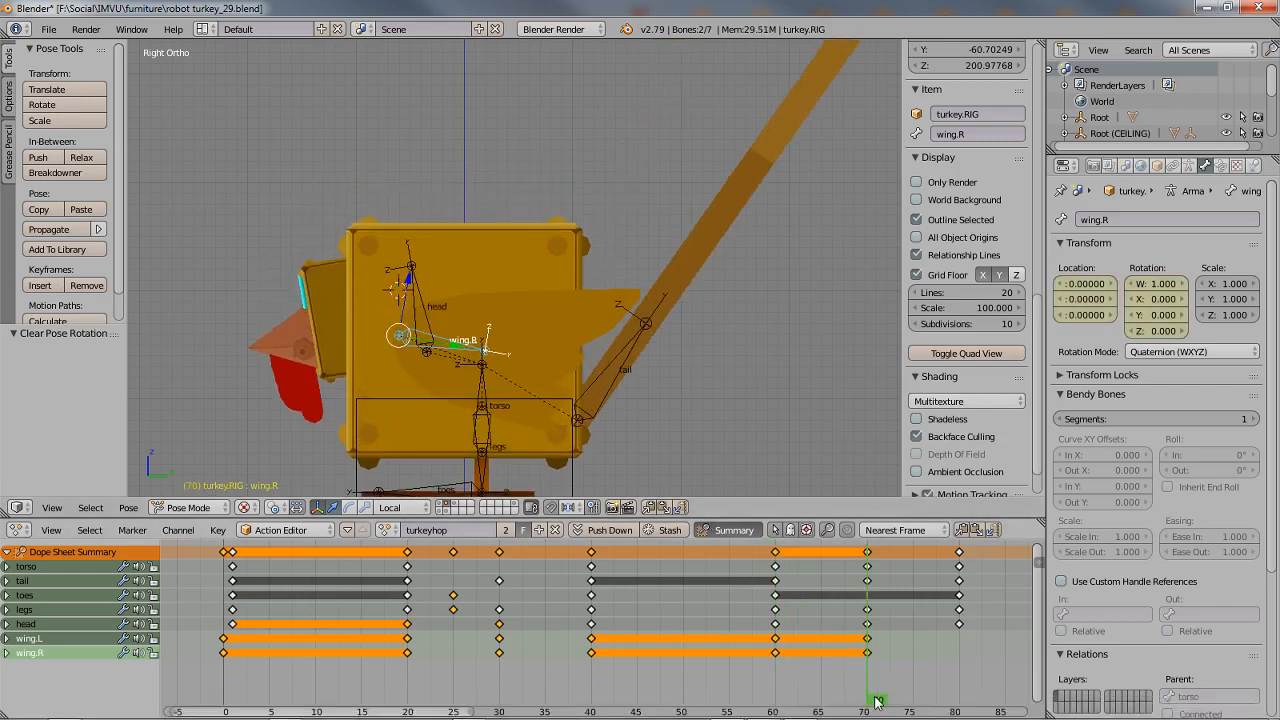
pyautogui.moveTo(877, 698); pyautogui.dragTo(958, 701)
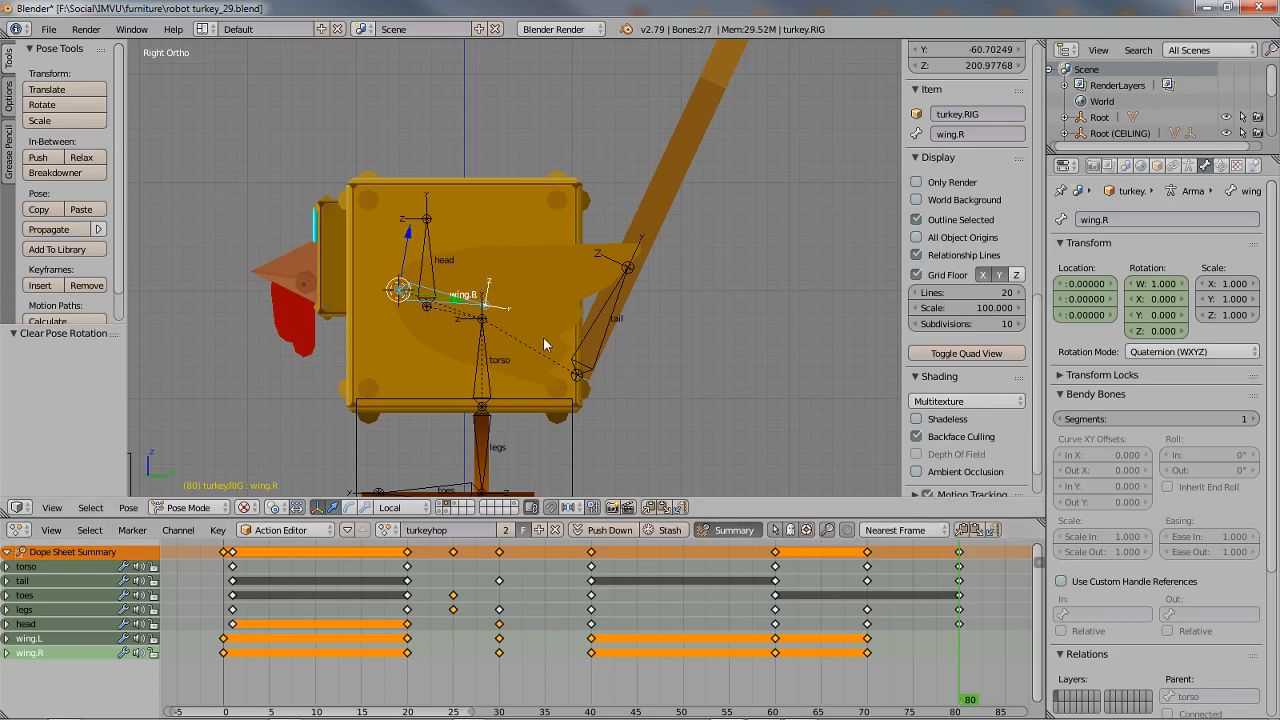
pyautogui.hotkey('alt', 'r')
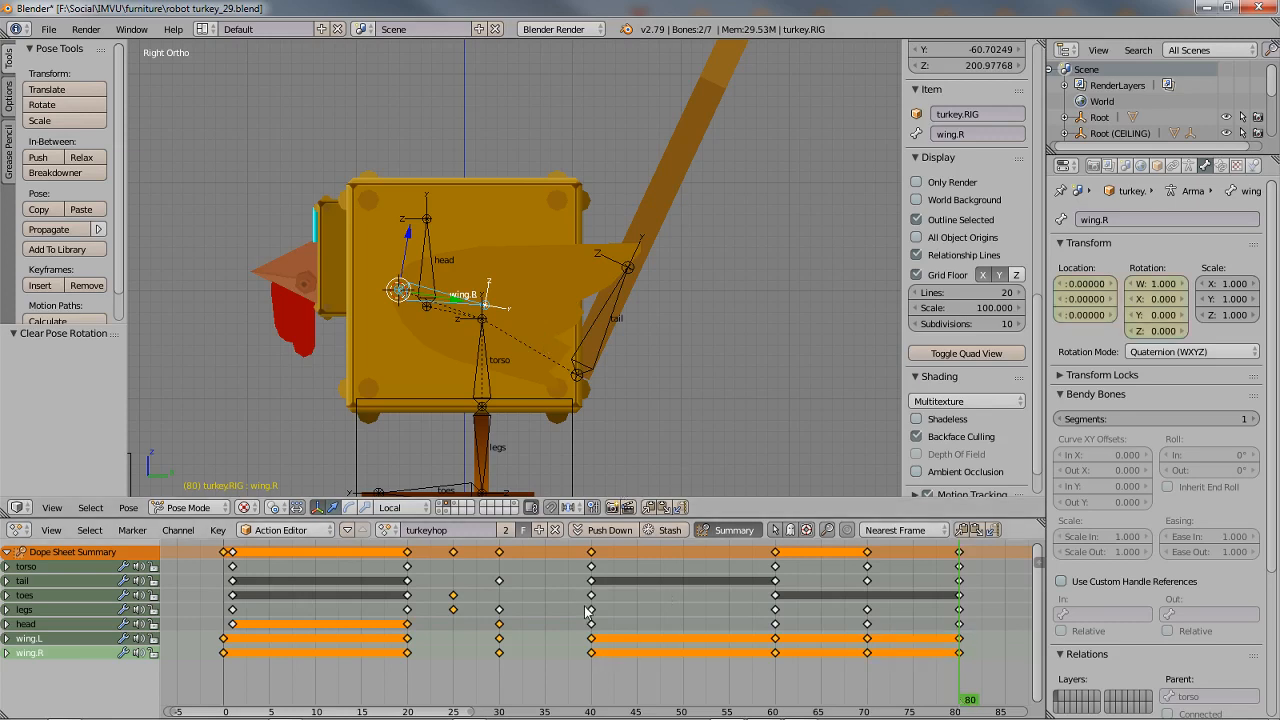
# - Rotate both wing bones together by -15° at frame 40
pyautogui.click(592, 674)
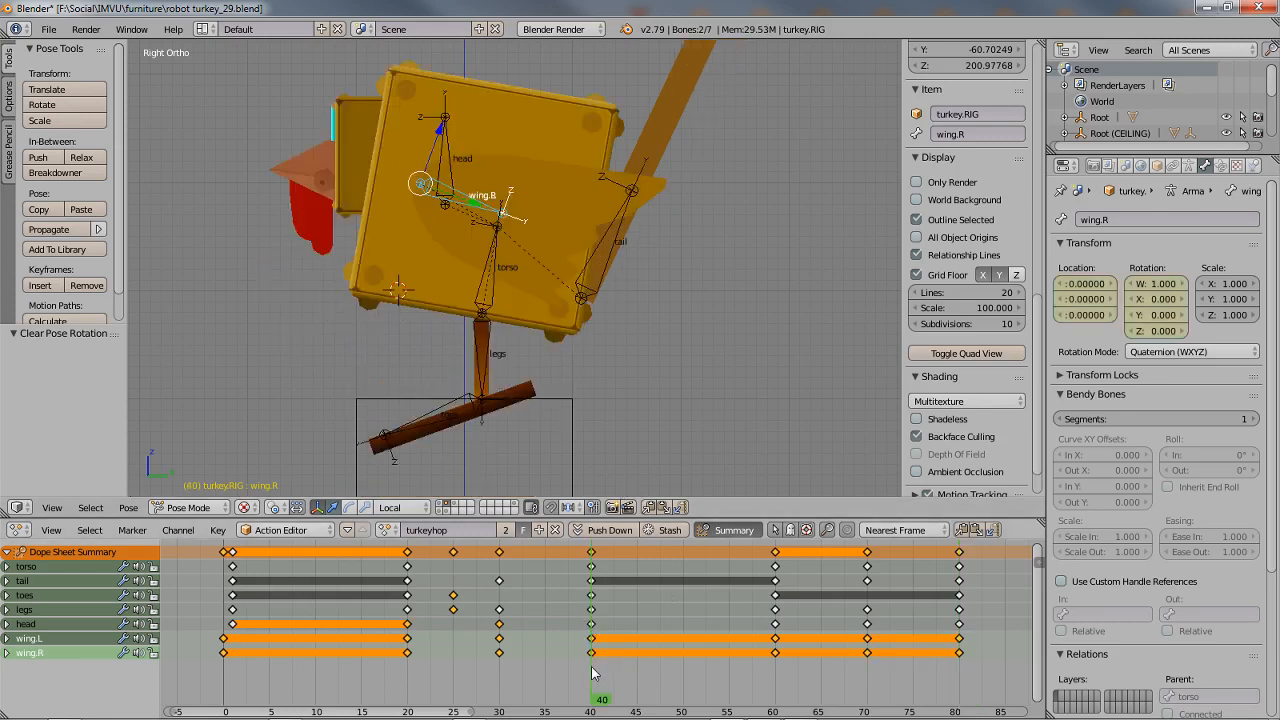
pyautogui.moveTo(548, 698); pyautogui.dragTo(592, 688)
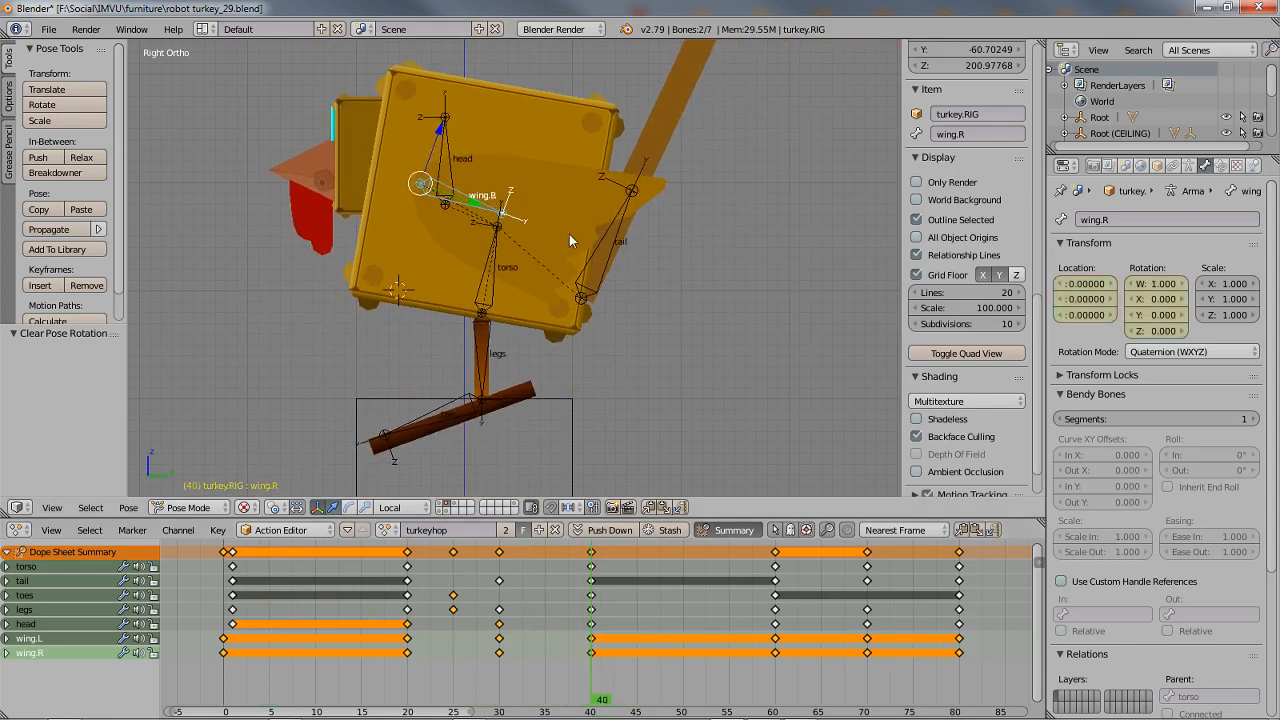
pyautogui.press('r')
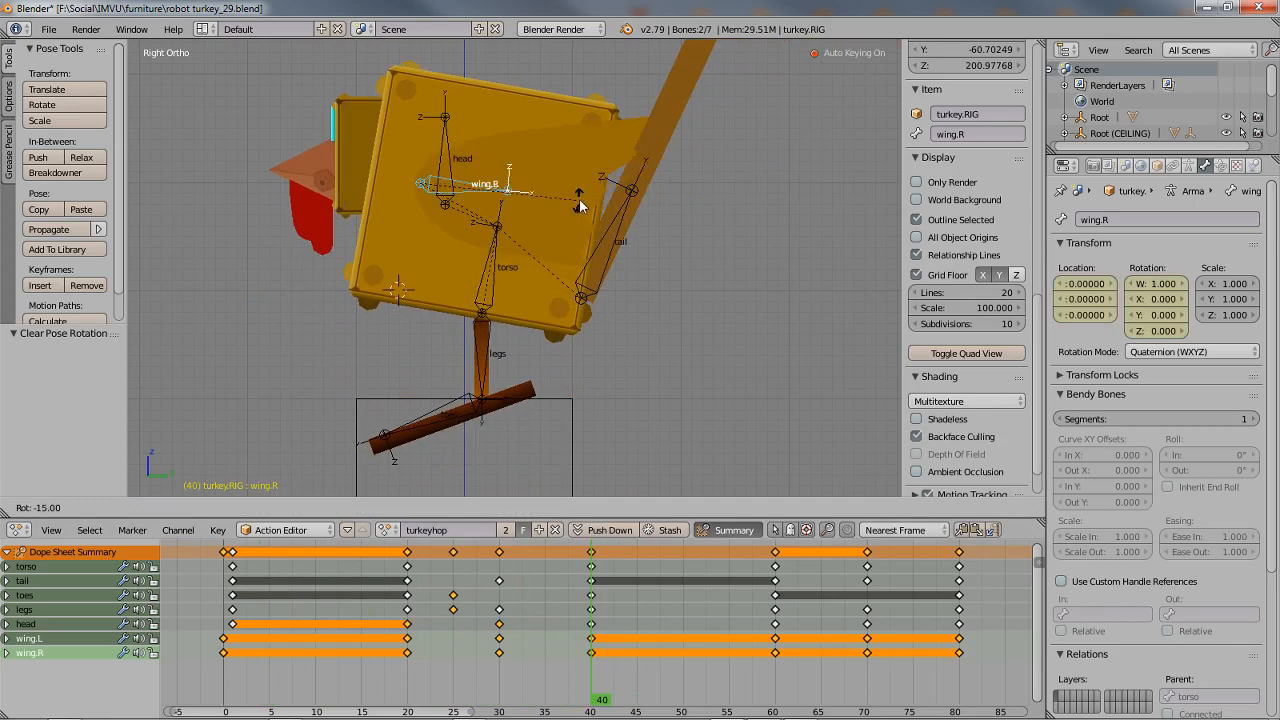
pyautogui.click(580, 205)
# - Rotate both wing bones together by 10° at frame 70
pyautogui.moveTo(602, 688); pyautogui.dragTo(869, 690)
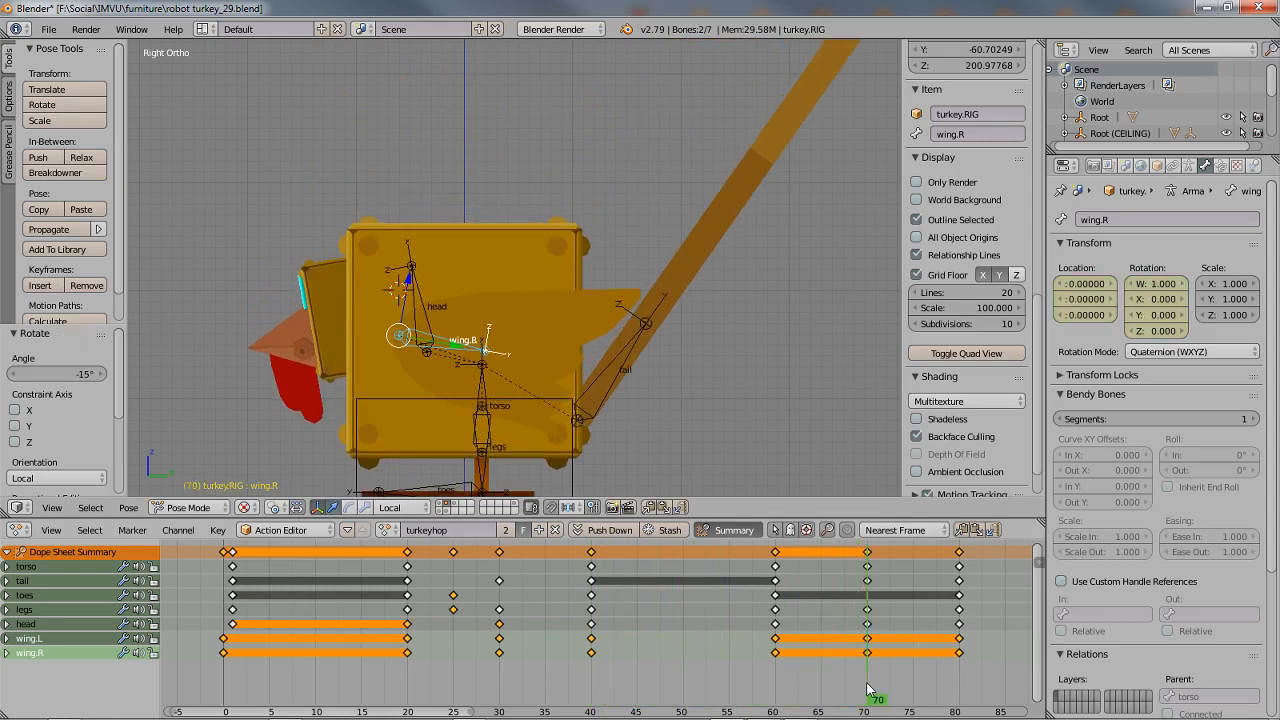
pyautogui.press('r')
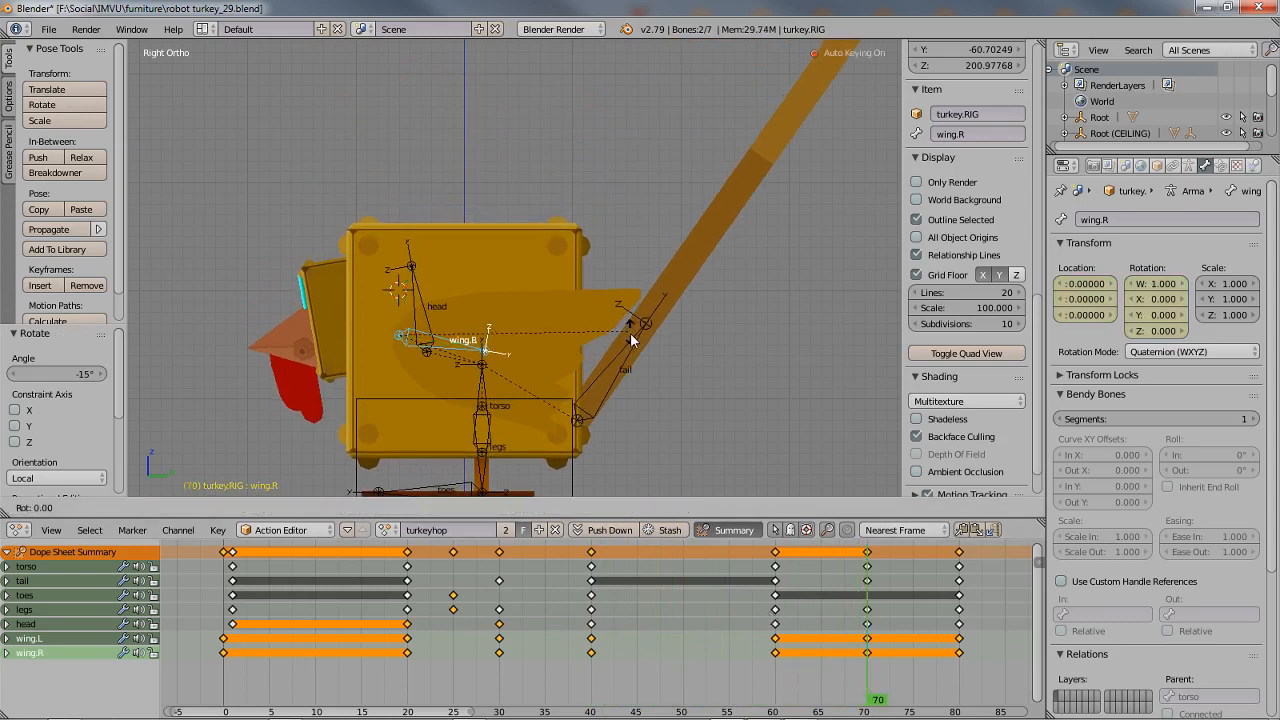
pyautogui.click(630, 355)
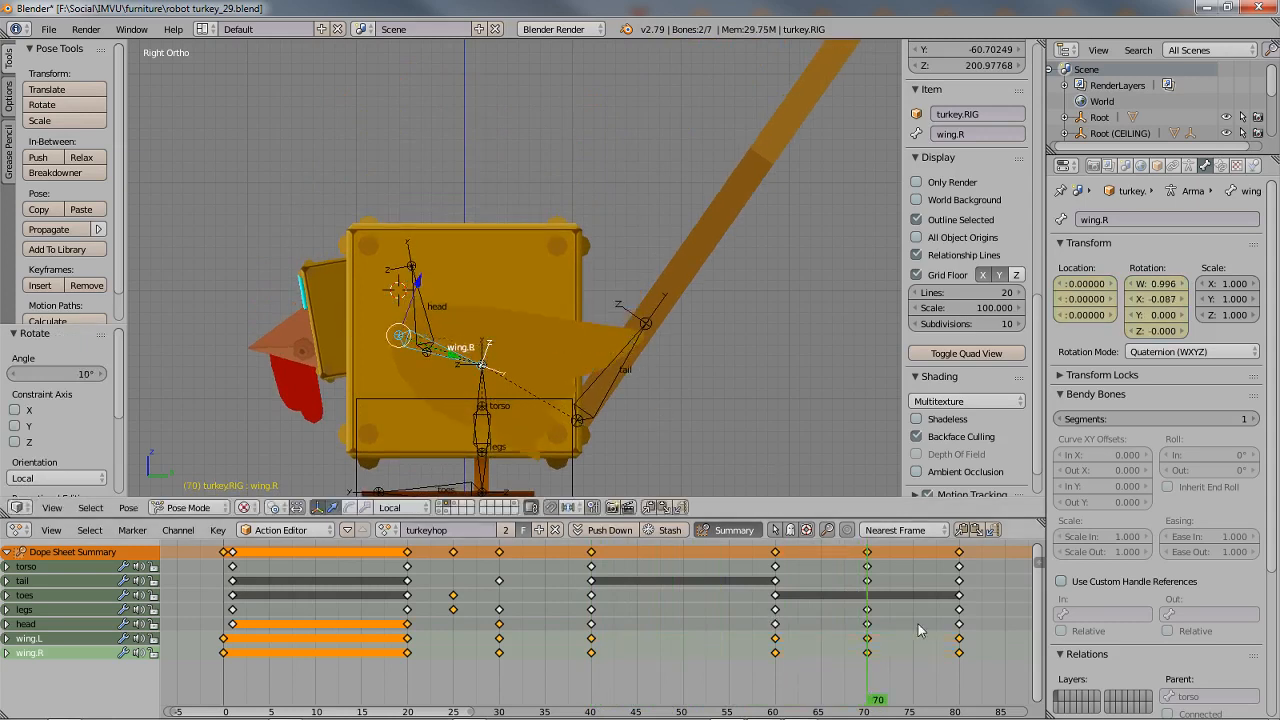
# - Move the wing.L and wing.R keyframes from frame 0 to frame 1 to line up with the other bones' first keys
pyautogui.moveTo(875, 699); pyautogui.dragTo(227, 645)
pyautogui.click(233, 625)
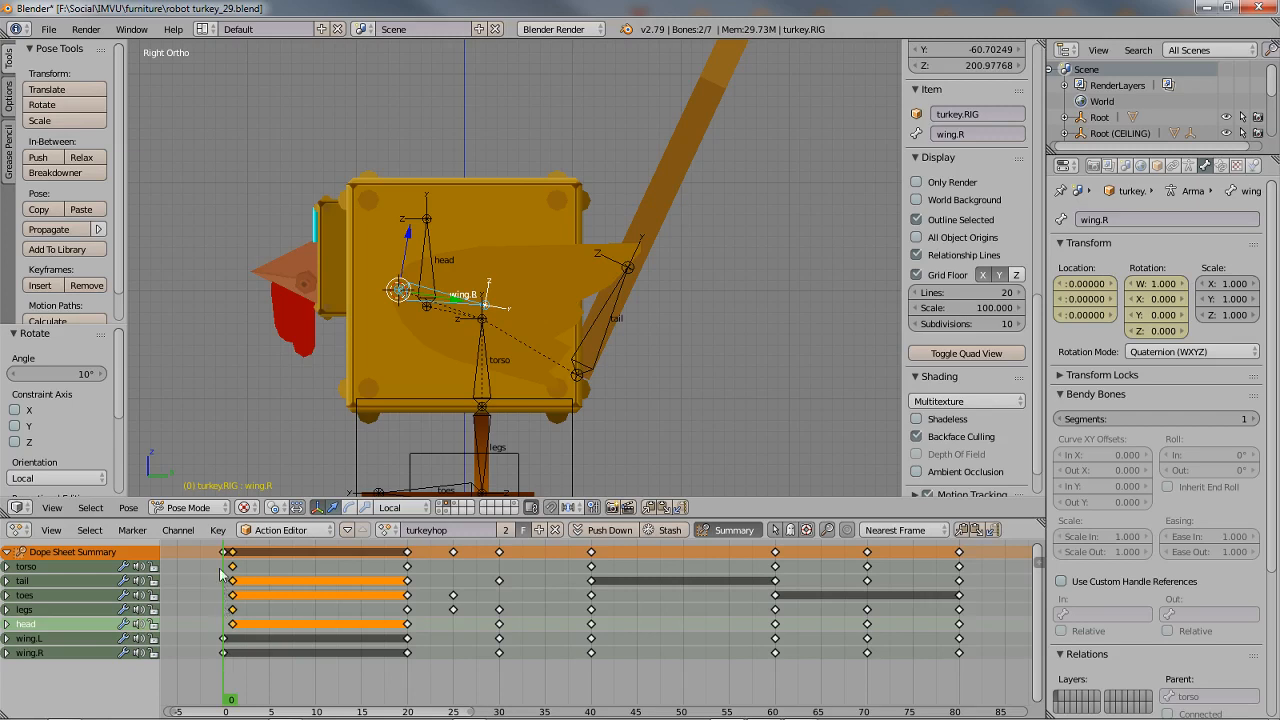
pyautogui.click(224, 655)
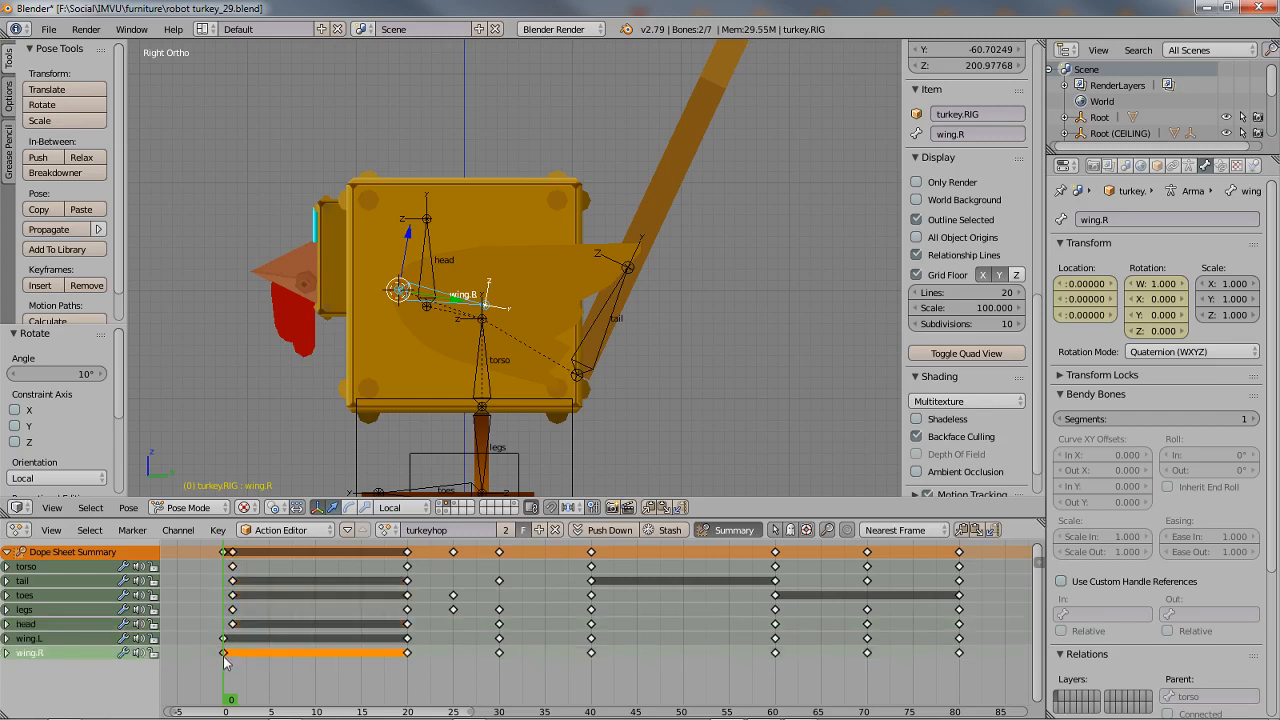
pyautogui.keyDown('shift'); pyautogui.click(224, 638); pyautogui.keyUp('shift')
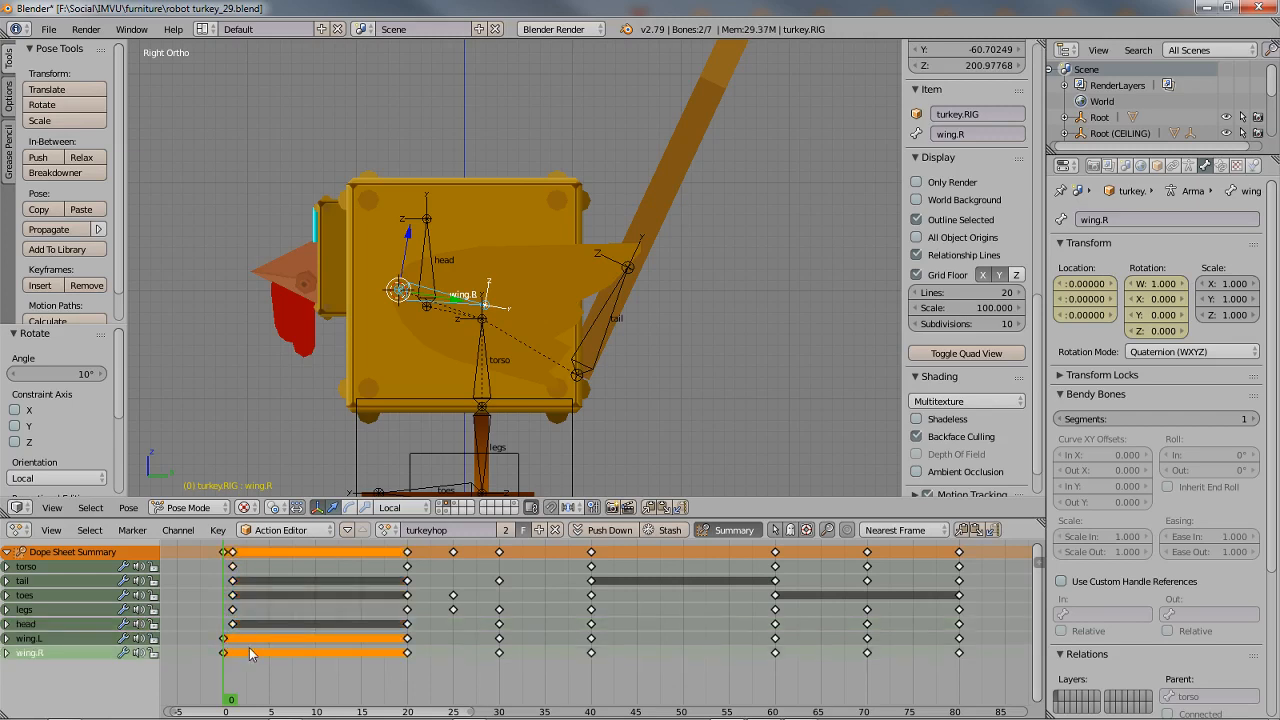
pyautogui.press('g')
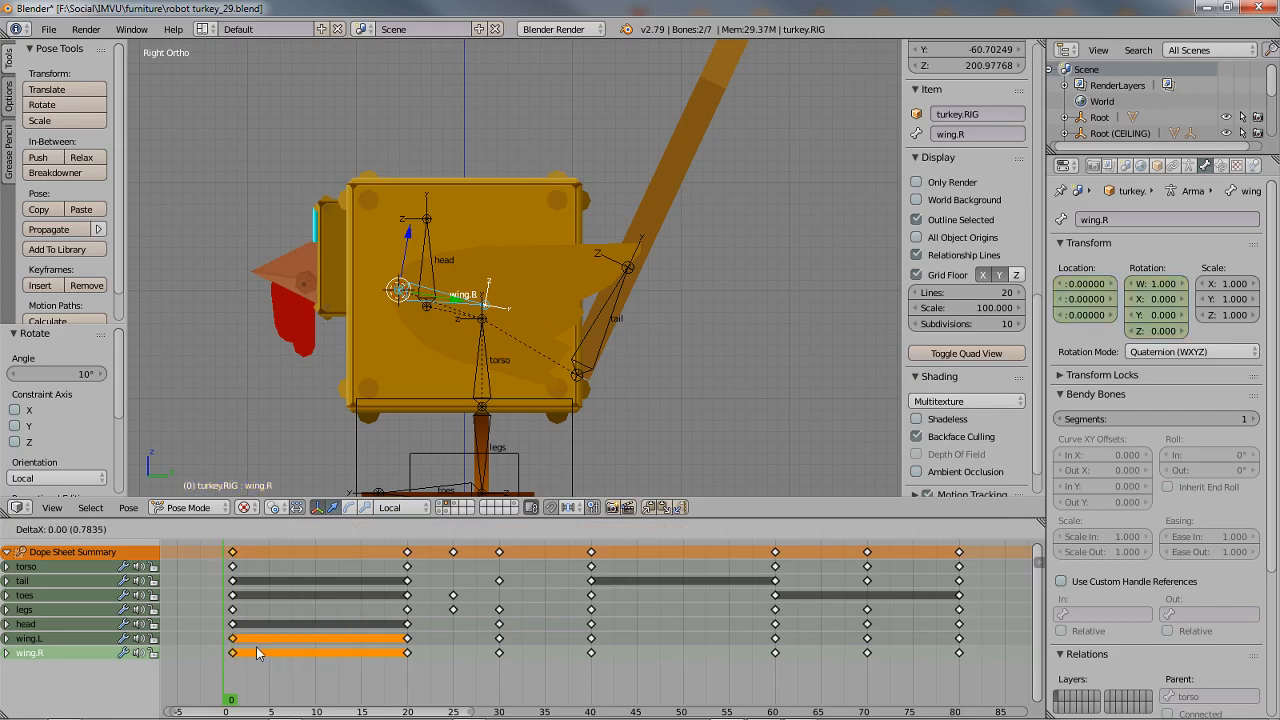
pyautogui.click(257, 652)
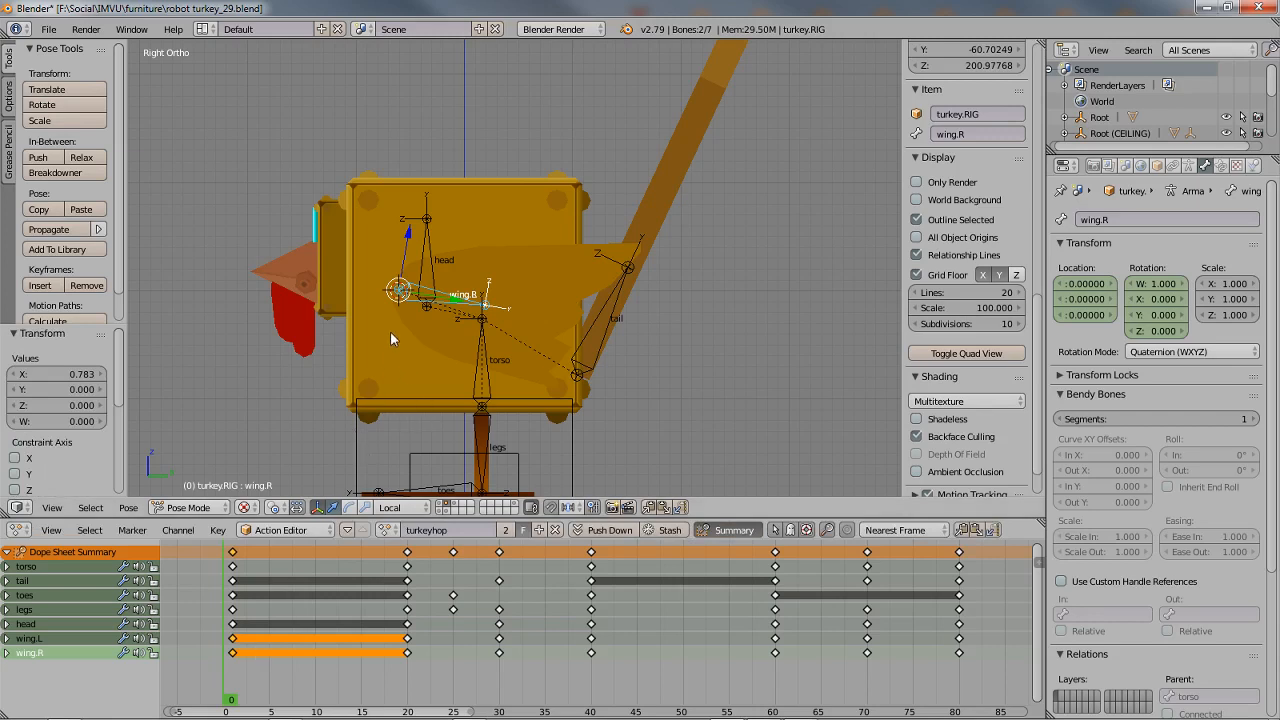
# - Scrub the hop animation from frame 1 to frame 80 and examine the wing motion from the side and in perspective
pyautogui.moveTo(230, 700)
pyautogui.mouseDown()
pyautogui.moveTo(423, 699)
pyautogui.moveTo(236, 697)
pyautogui.mouseUp()
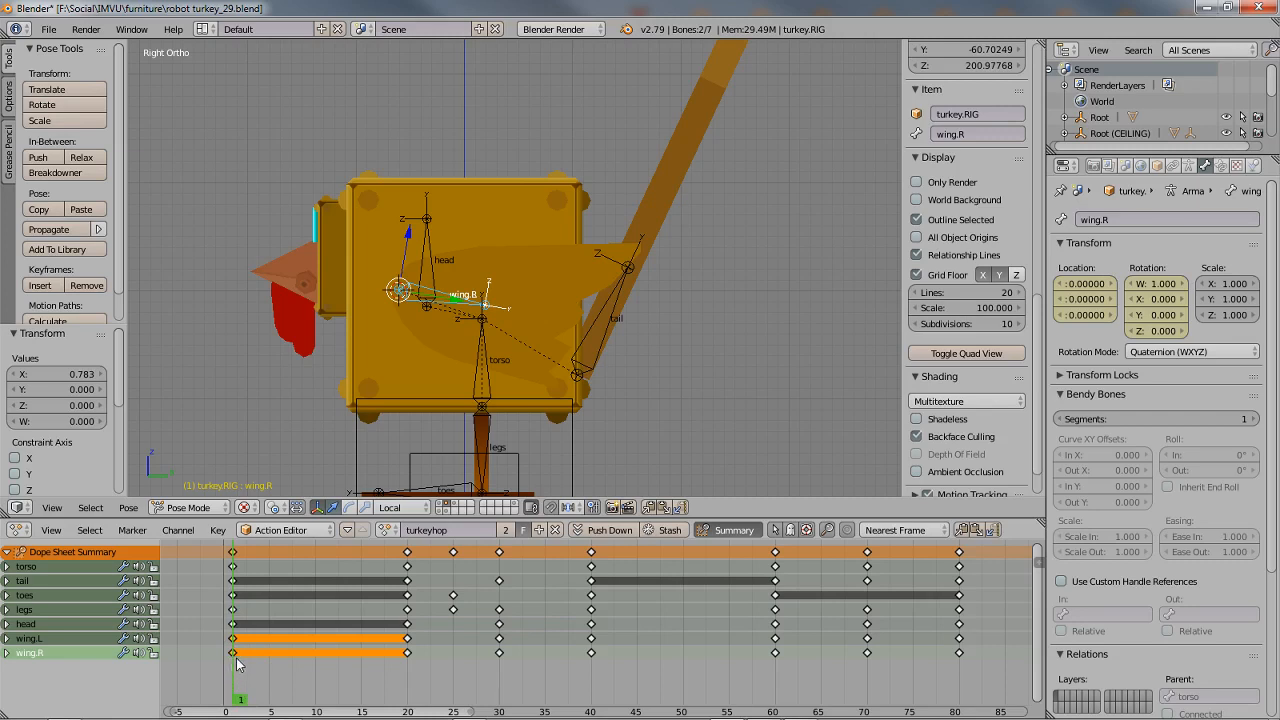
pyautogui.click(245, 704)
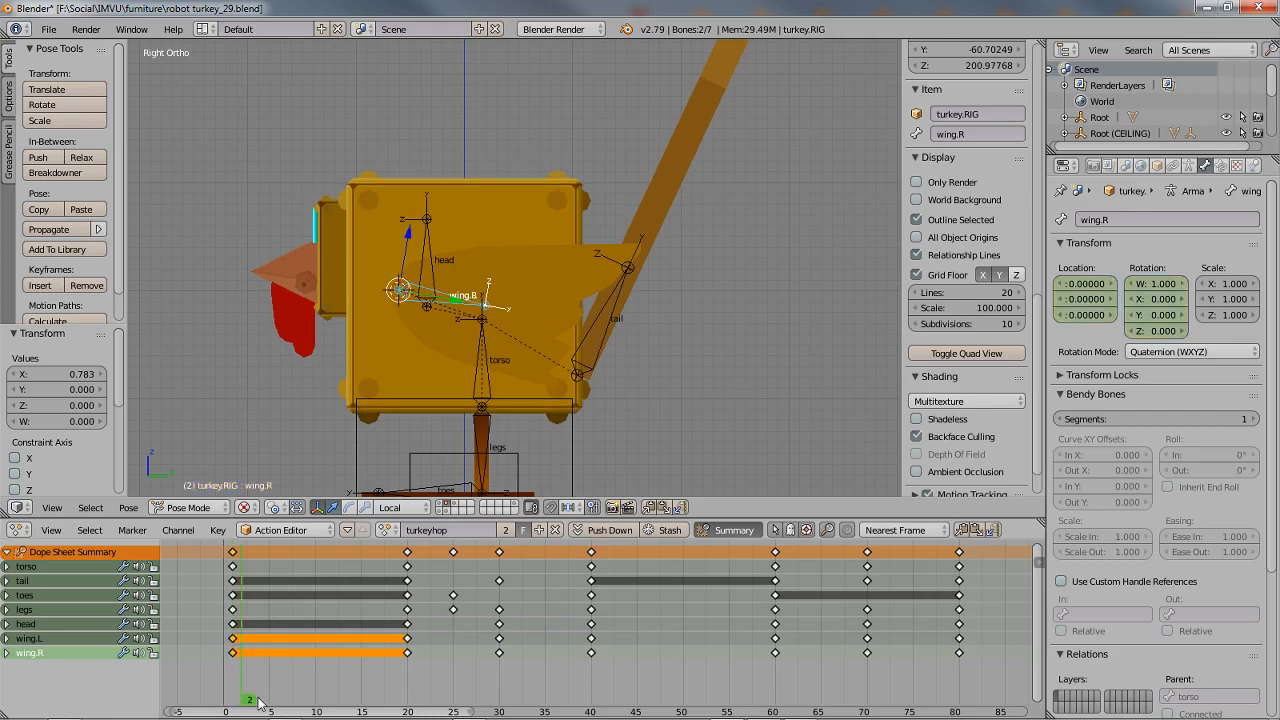
pyautogui.moveTo(258, 703); pyautogui.dragTo(768, 700)
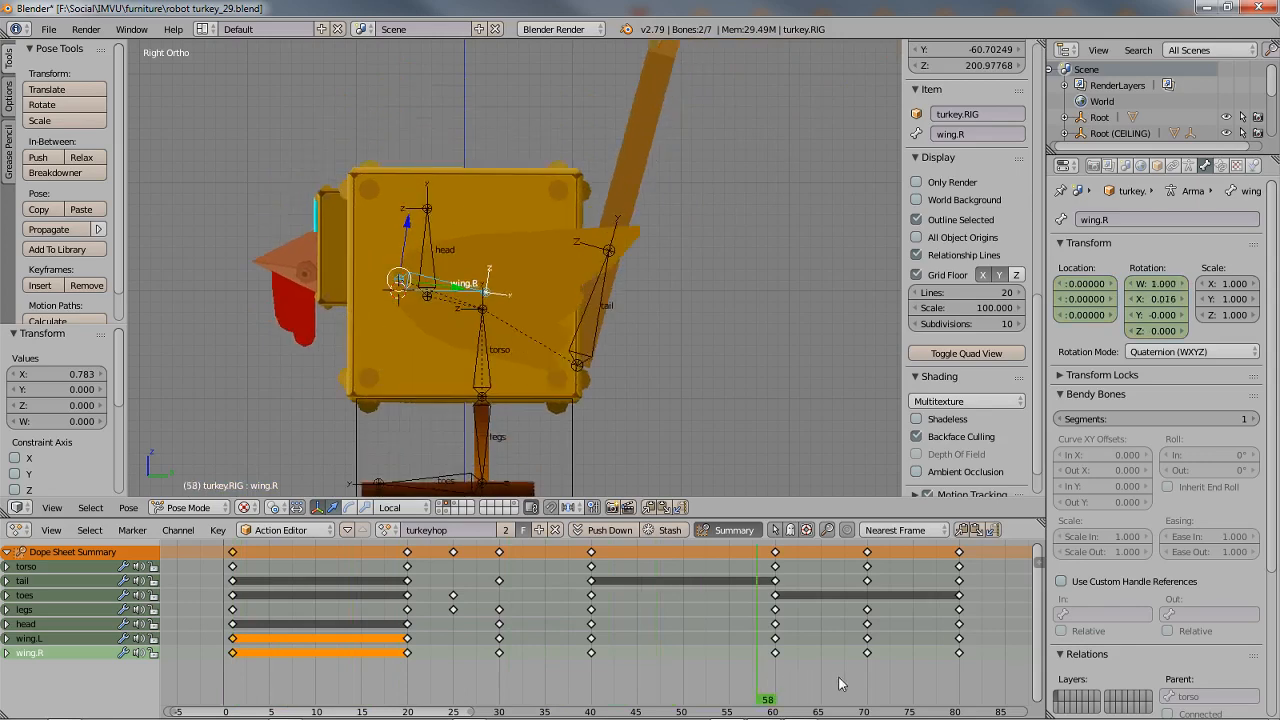
pyautogui.moveTo(839, 678); pyautogui.dragTo(876, 638)
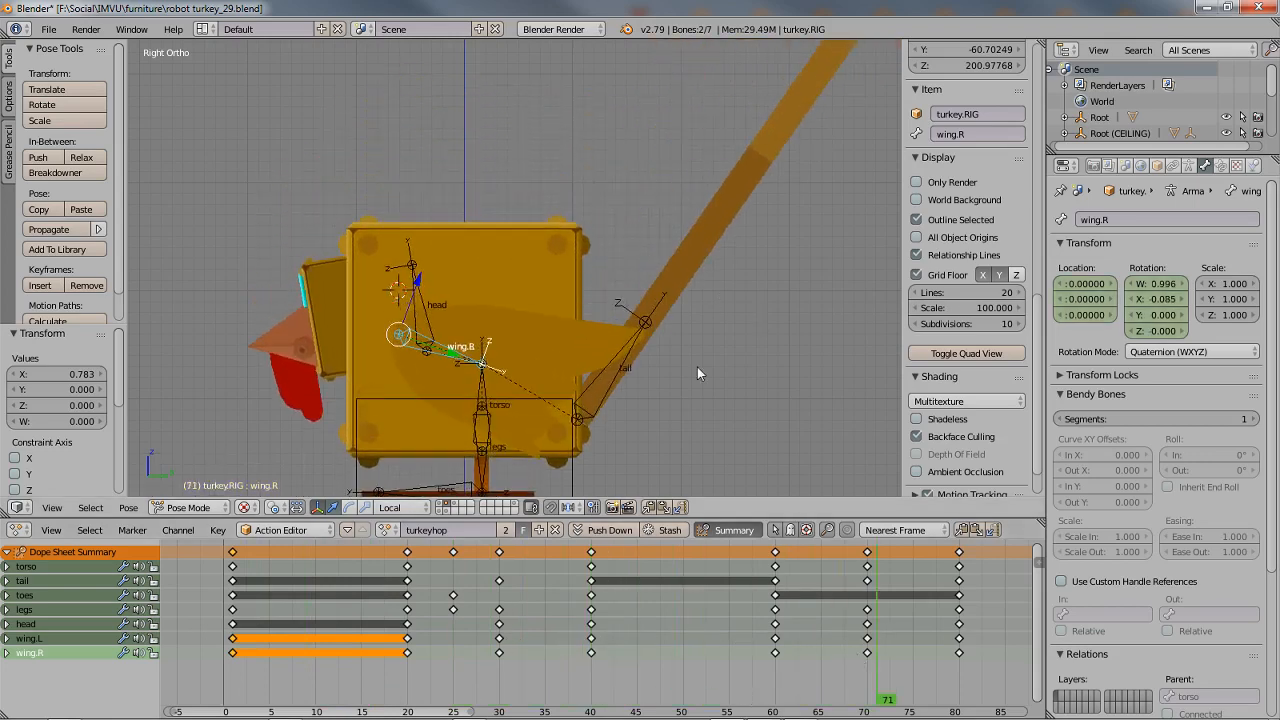
pyautogui.moveTo(697, 367); pyautogui.dragTo(421, 357, button='middle')
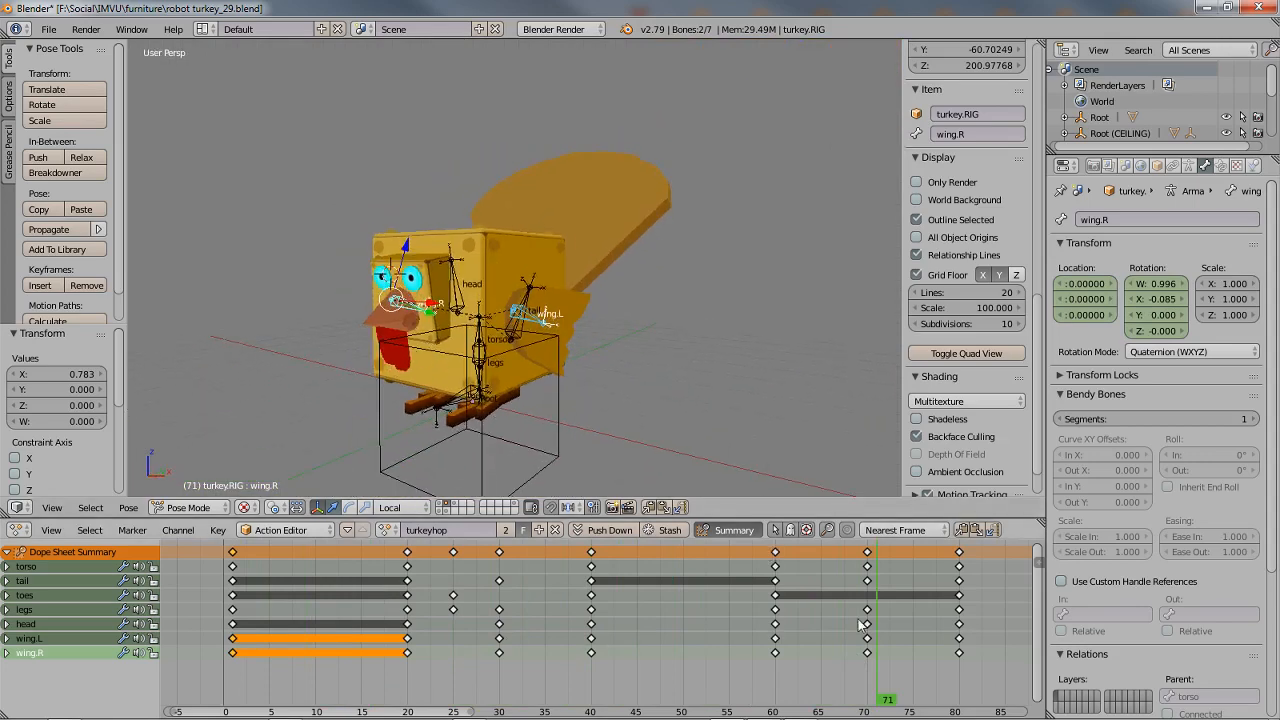
pyautogui.moveTo(884, 700); pyautogui.dragTo(959, 700)
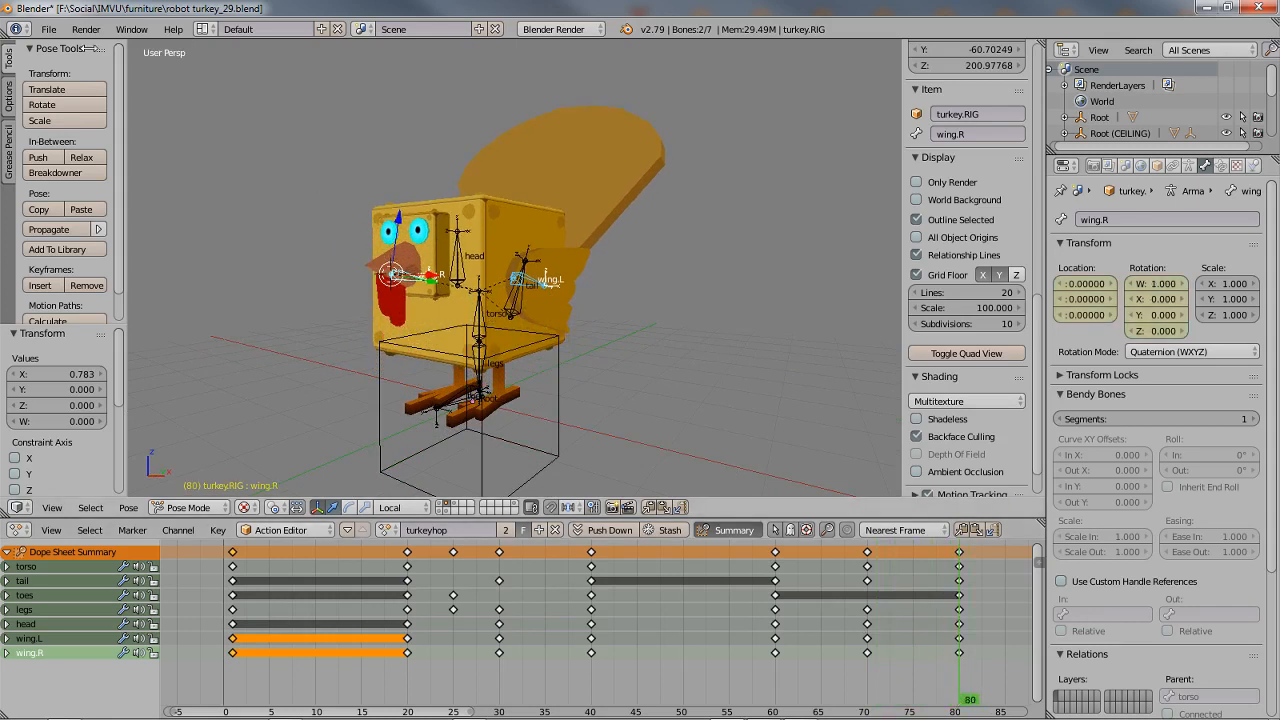
# - Save the file as a new version named robot turkey_30.blend in the furniture folder
pyautogui.click(48, 29)
pyautogui.click(94, 167)
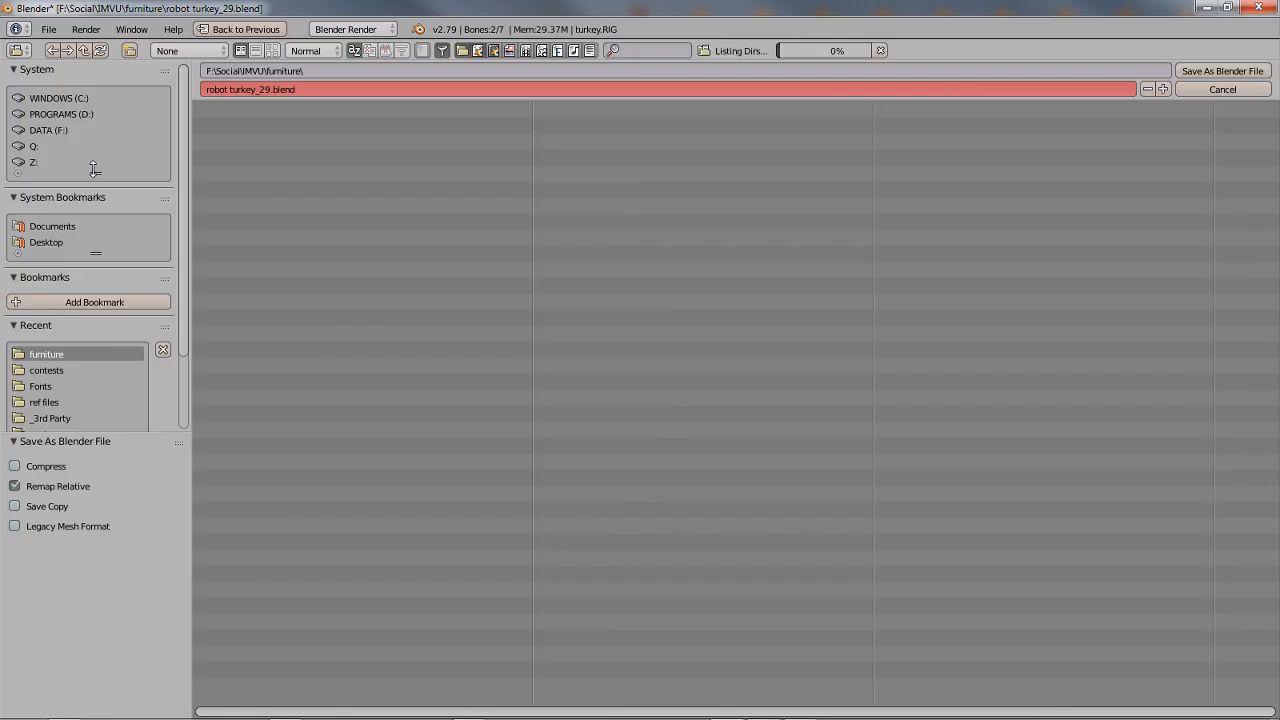
pyautogui.click(268, 92)
pyautogui.moveTo(266, 92); pyautogui.dragTo(463, 93)
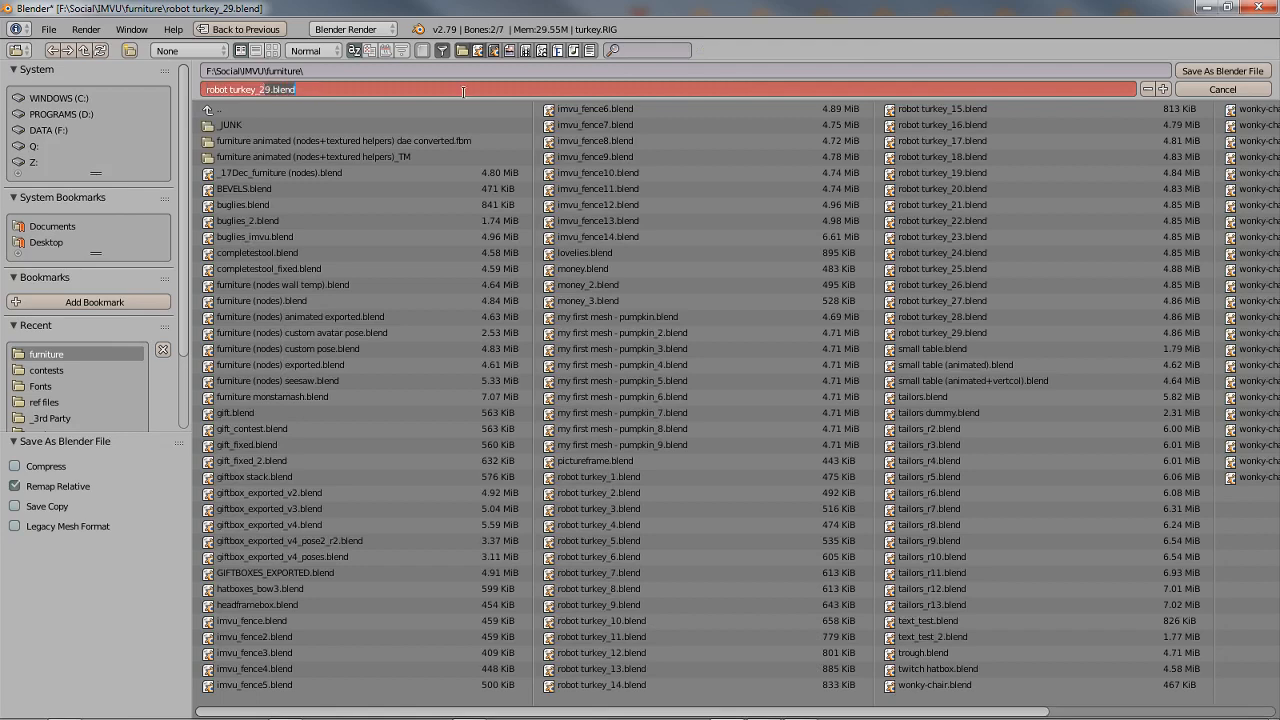
pyautogui.press('BackSpace')
pyautogui.write('30')
pyautogui.press('Return')
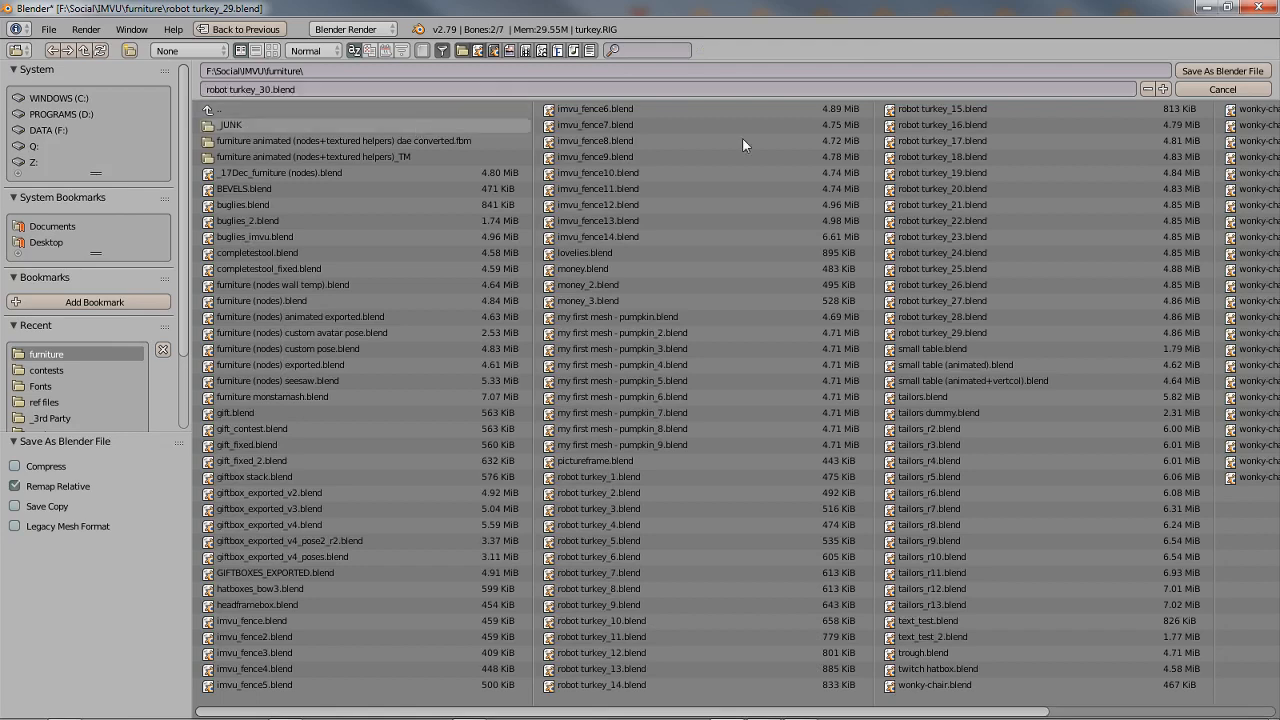
pyautogui.click(1211, 71)
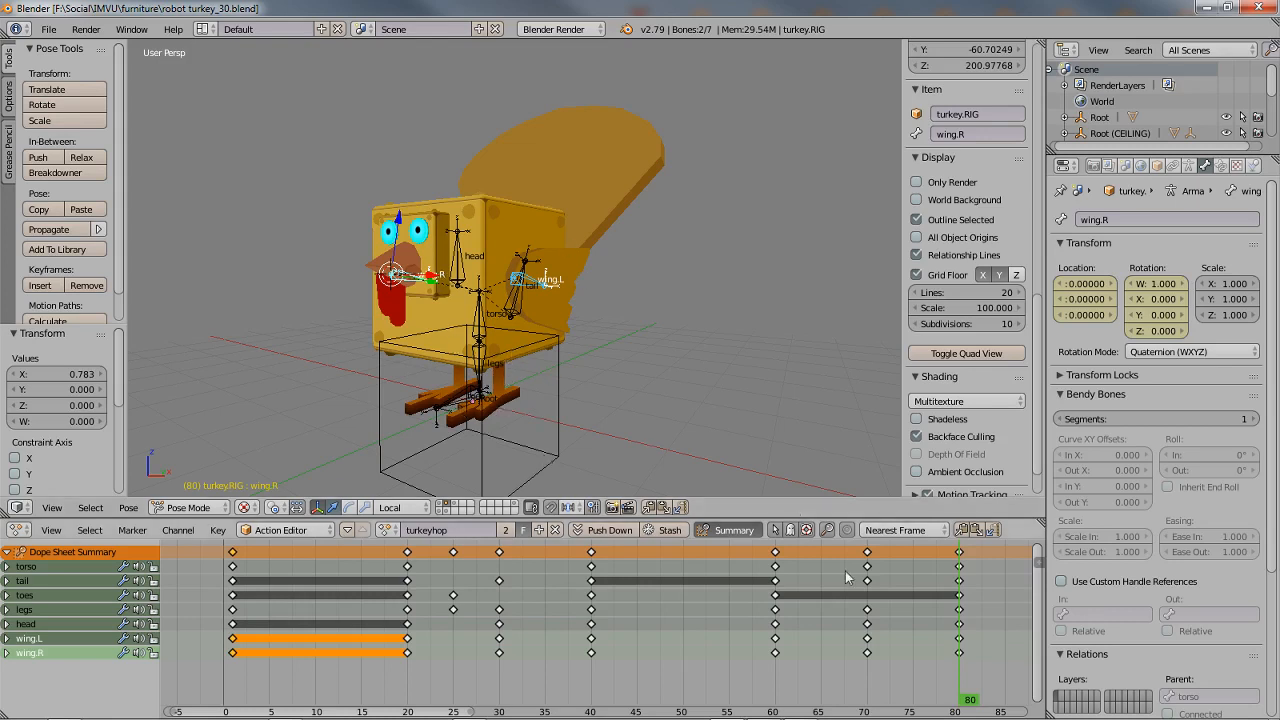
# - Return to frame 1 and switch the turkey rig from Pose Mode to Object Mode
pyautogui.click(960, 705)
pyautogui.moveTo(960, 705); pyautogui.dragTo(233, 682)
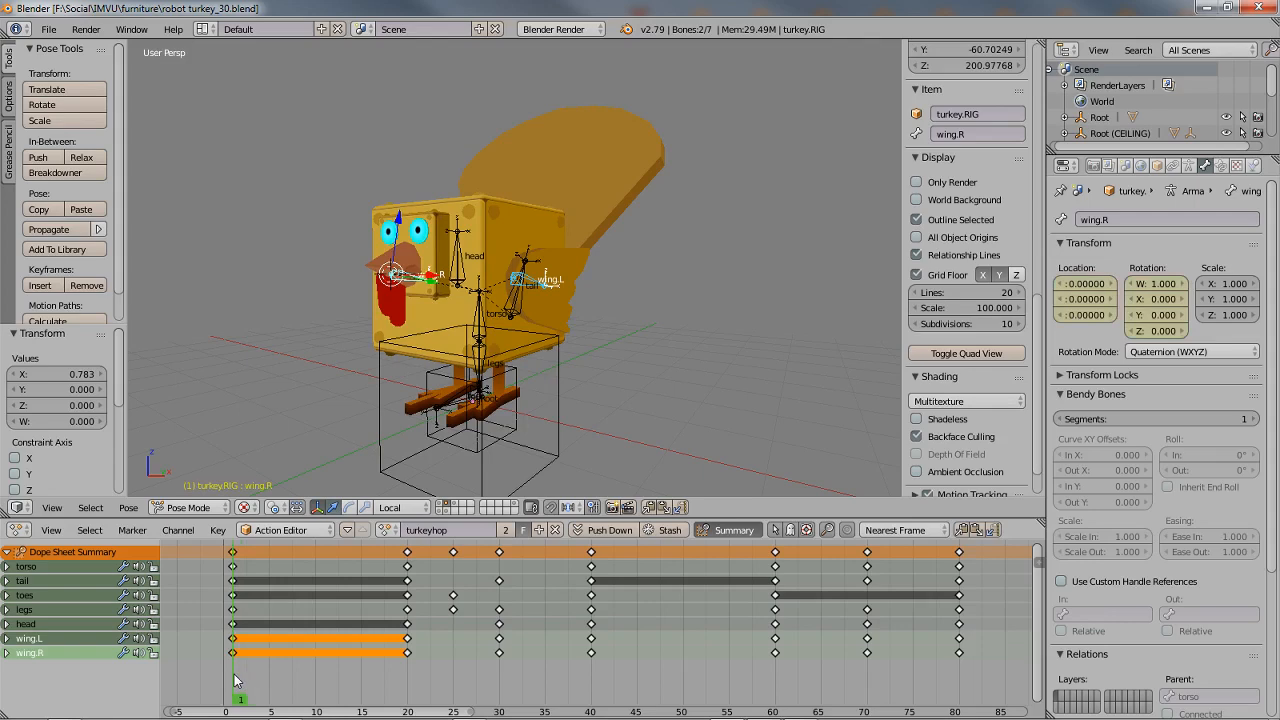
pyautogui.moveTo(583, 378); pyautogui.dragTo(535, 349, button='middle')
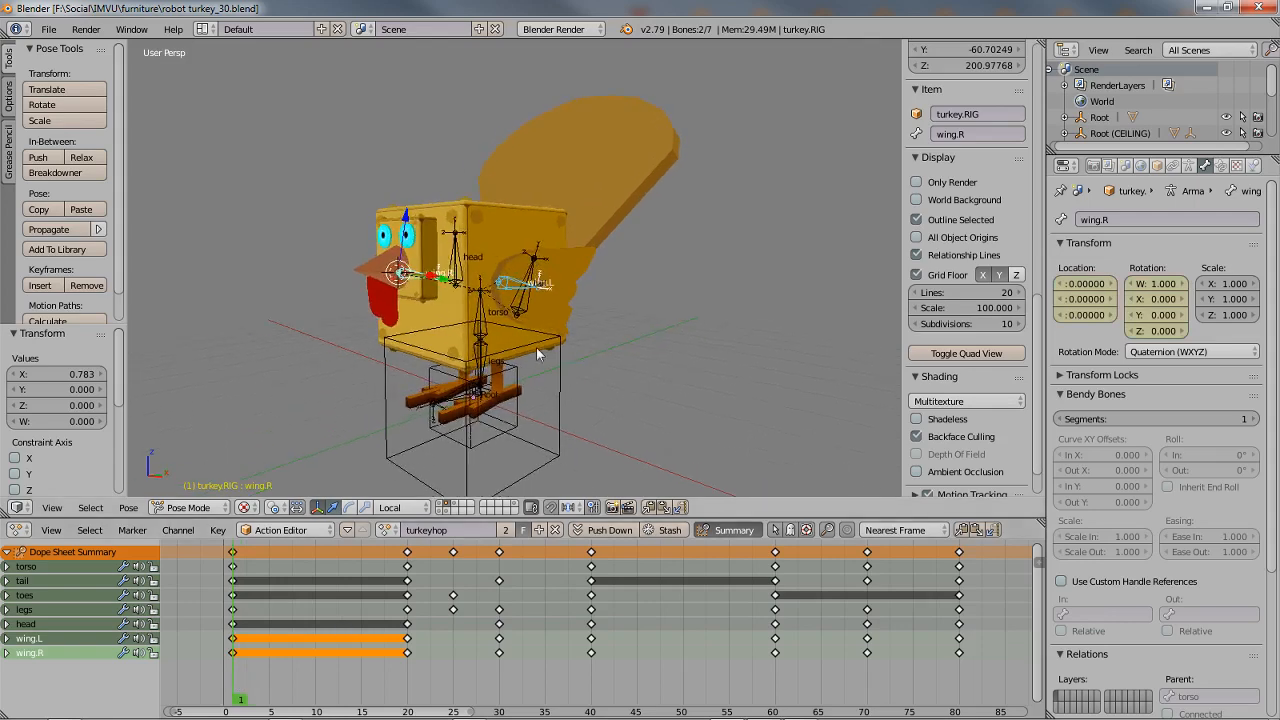
pyautogui.hotkey('ctrl', 'Tab')
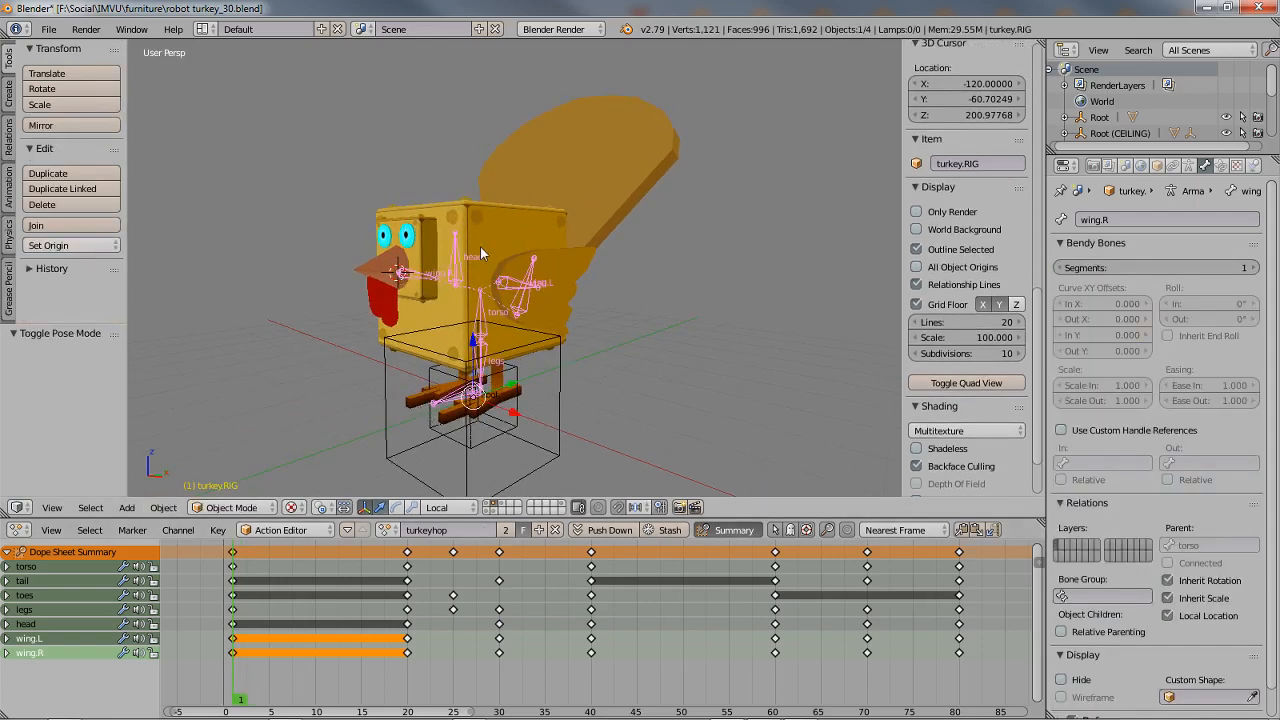
# - Parent the turkey rig to the turkeyroot empty using Object (Keep Transform)
pyautogui.click(578, 268)
pyautogui.keyDown('shift'); pyautogui.click(535, 288); pyautogui.keyUp('shift')
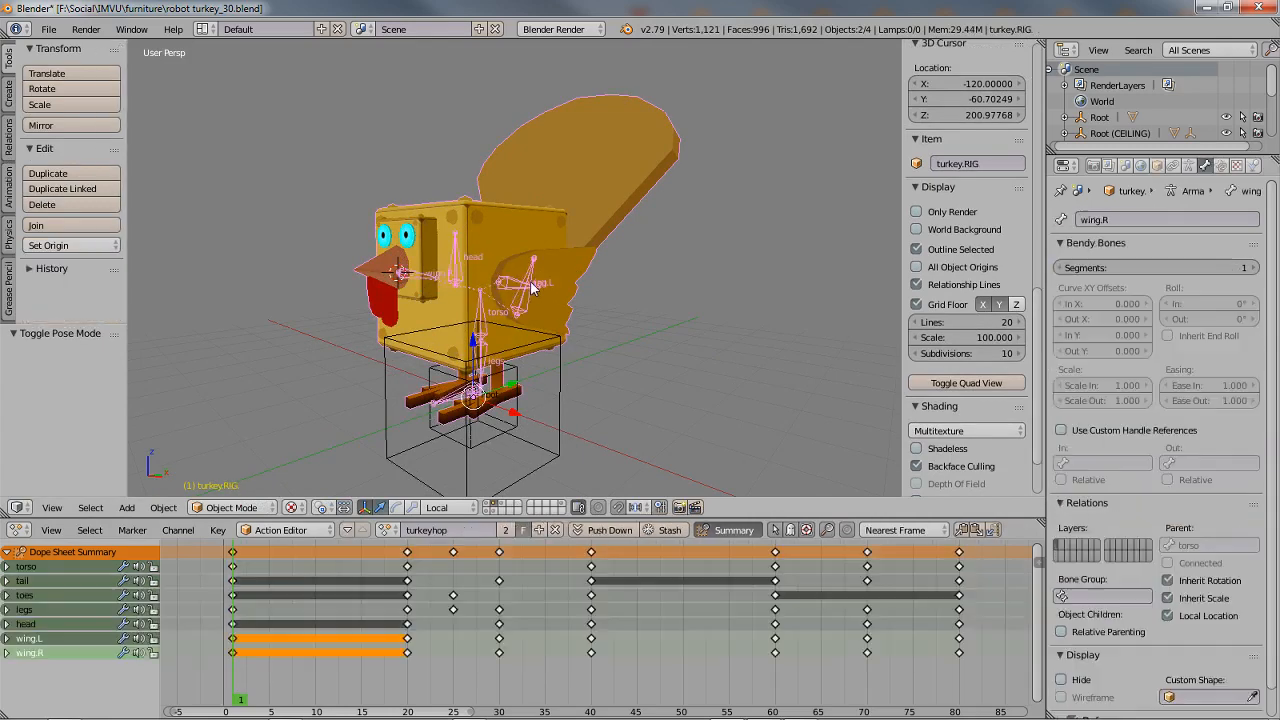
pyautogui.scroll(5, 494, 430)
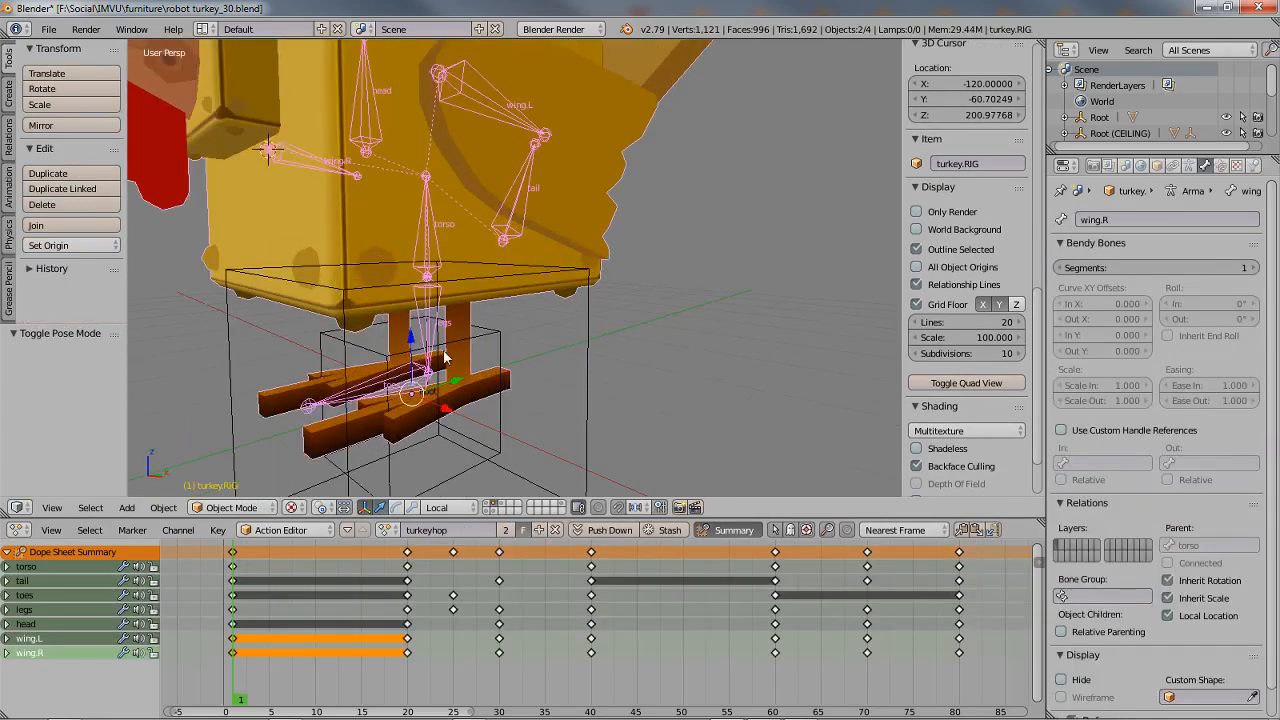
pyautogui.click(432, 333)
pyautogui.keyDown('shift'); pyautogui.click(432, 333); pyautogui.keyUp('shift')
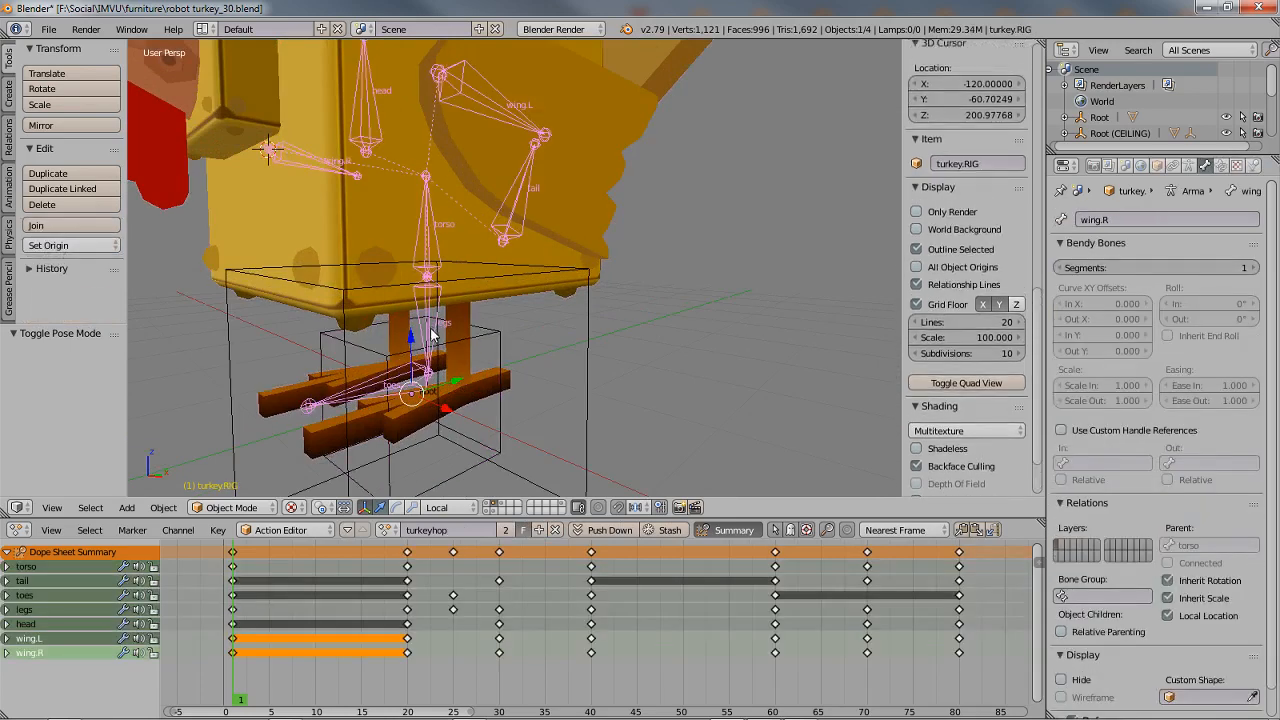
pyautogui.keyDown('shift'); pyautogui.click(502, 342); pyautogui.keyUp('shift')
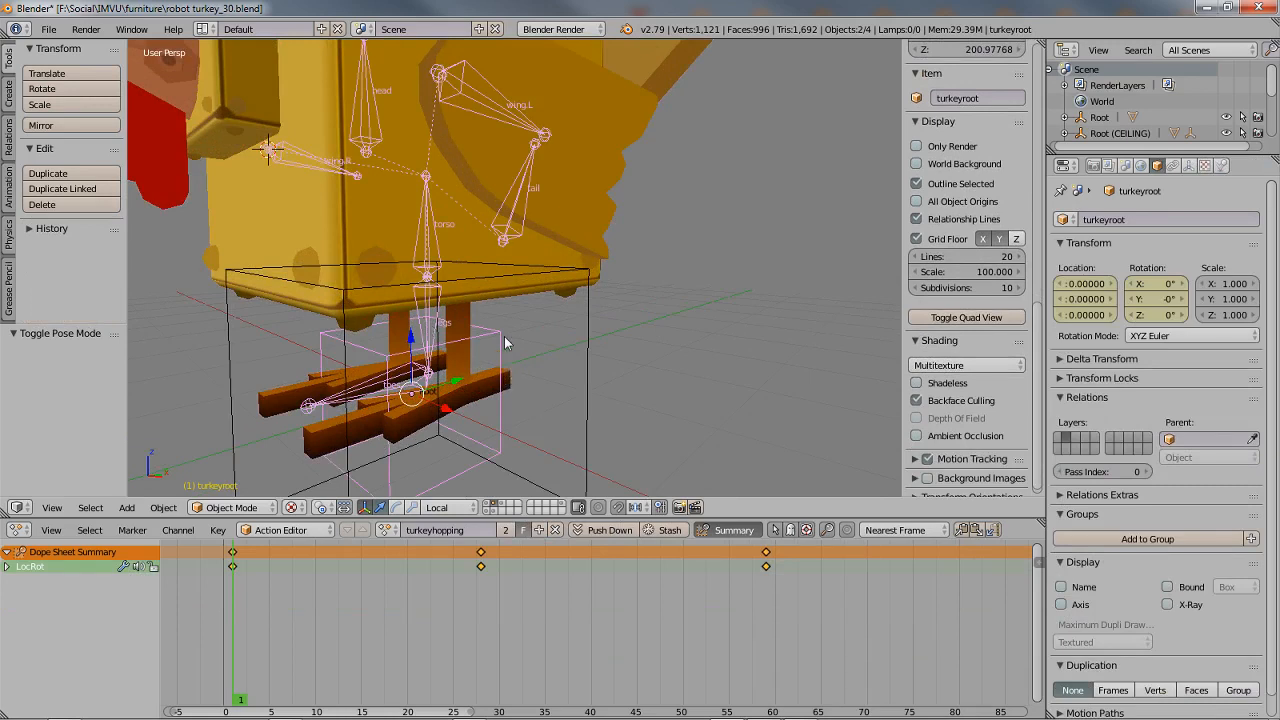
pyautogui.hotkey('ctrl', 'p')
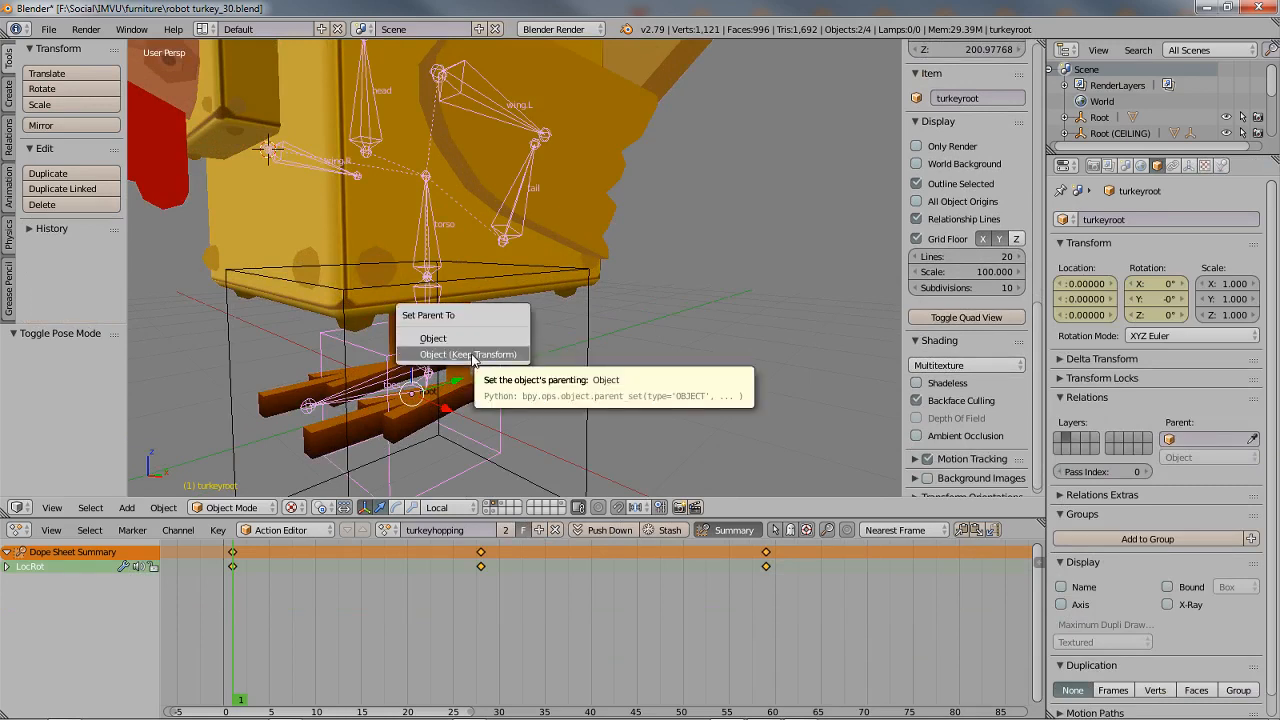
pyautogui.click(470, 354)
pyautogui.scroll(-2, 472, 360)
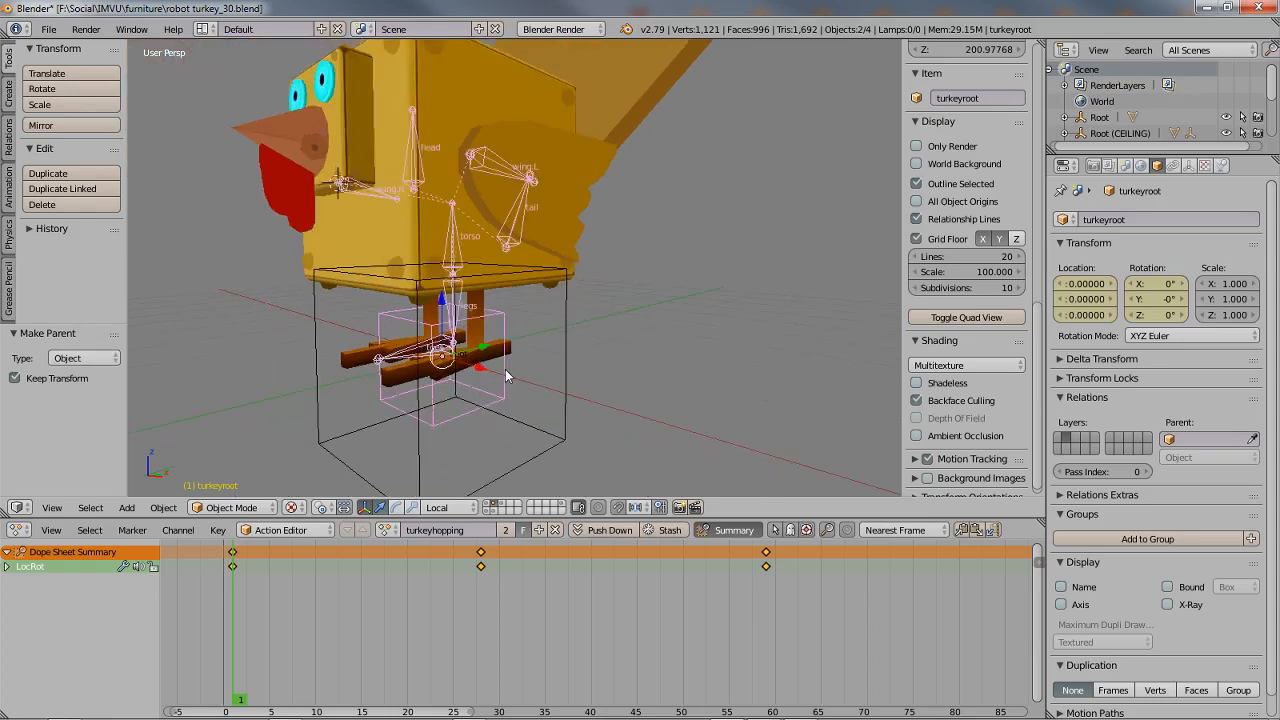
# - Parent the turkeyroot empty to the larger Root empty using Object (Keep Transform)
pyautogui.rightClick(505, 376)
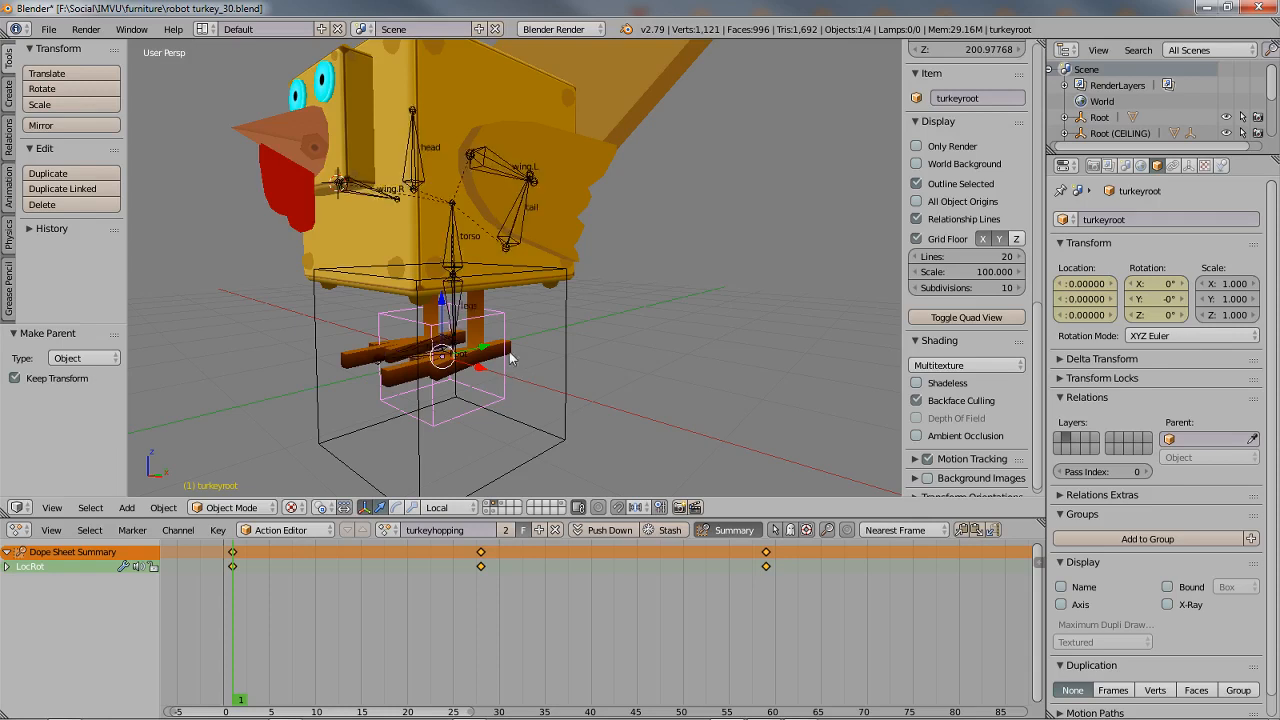
pyautogui.keyDown('shift'); pyautogui.rightClick(566, 351); pyautogui.keyUp('shift')
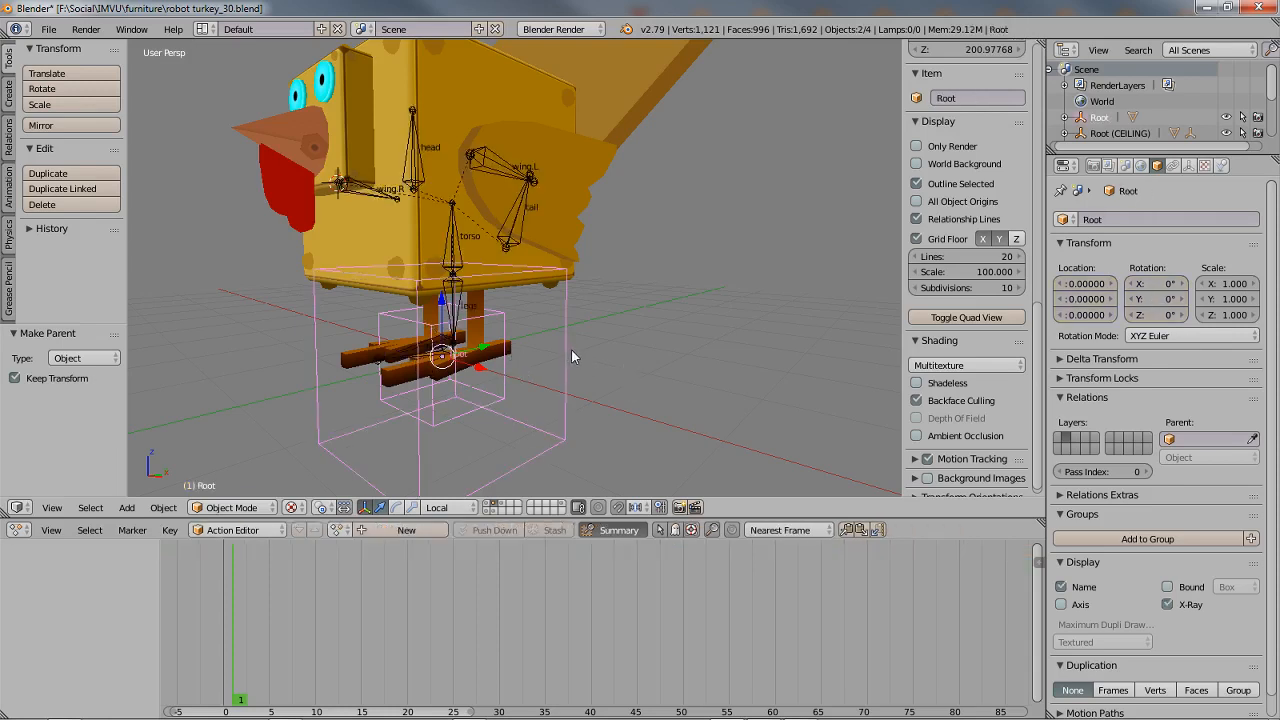
pyautogui.hotkey('ctrl', 'p')
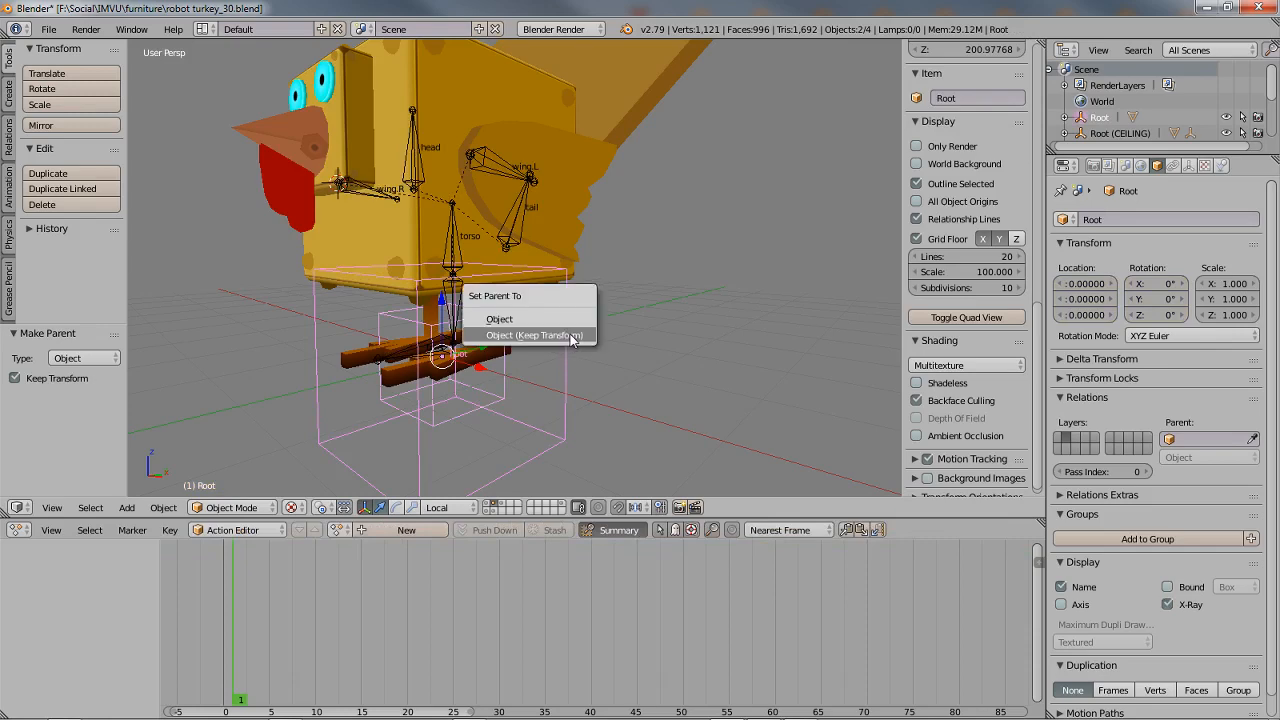
pyautogui.click(527, 336)
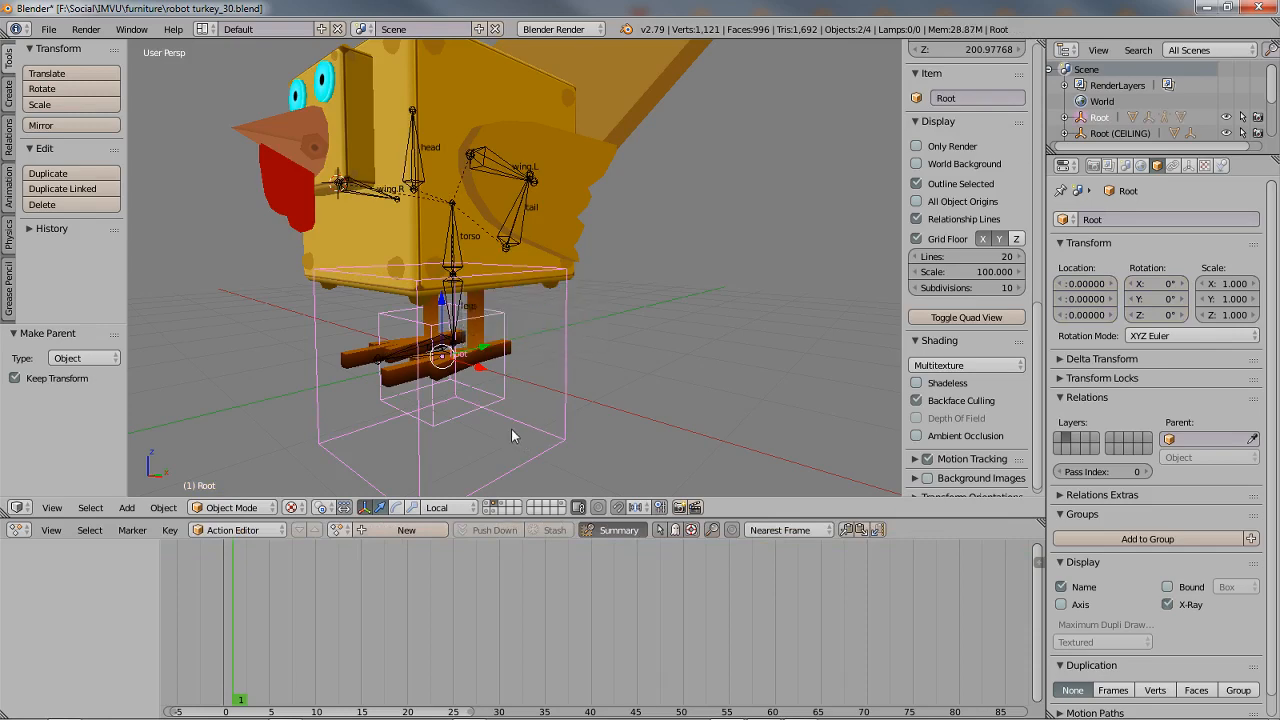
pyautogui.scroll(-2, 511, 429)
# - Test the parenting by moving Root, turkeyroot and the turkey rig in turn, cancelling each move
pyautogui.rightClick(539, 390)
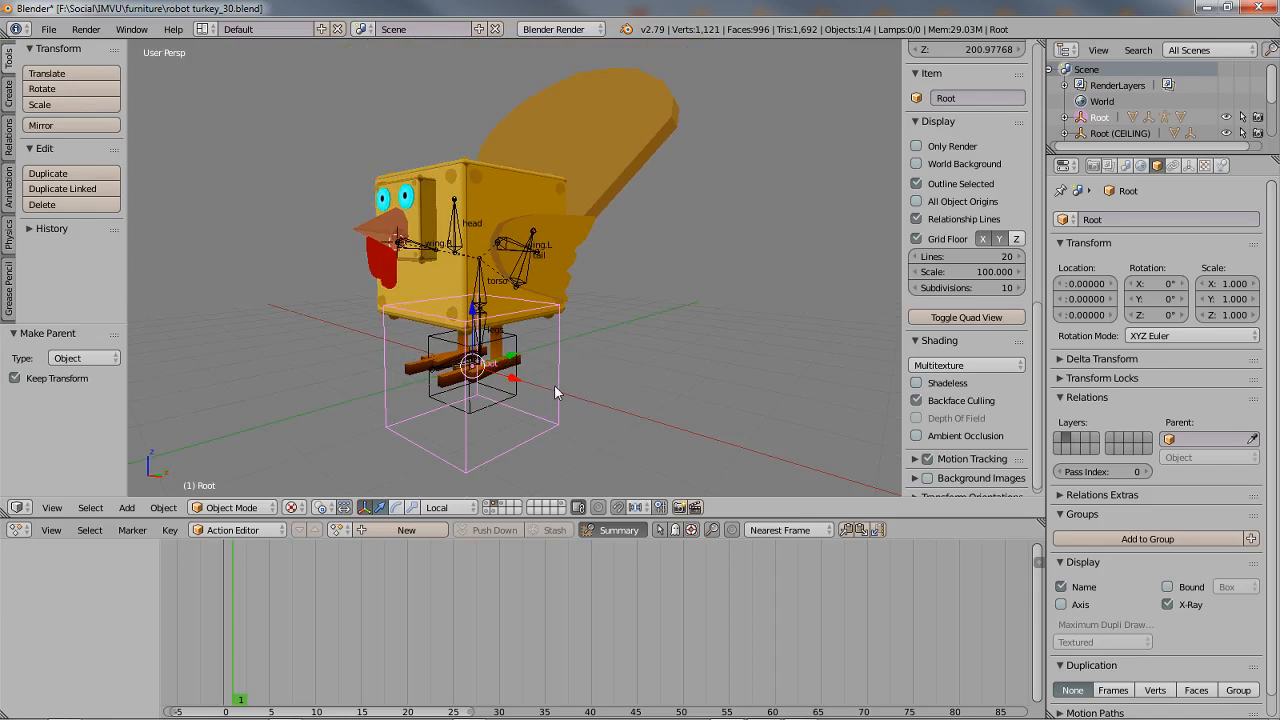
pyautogui.press('g')
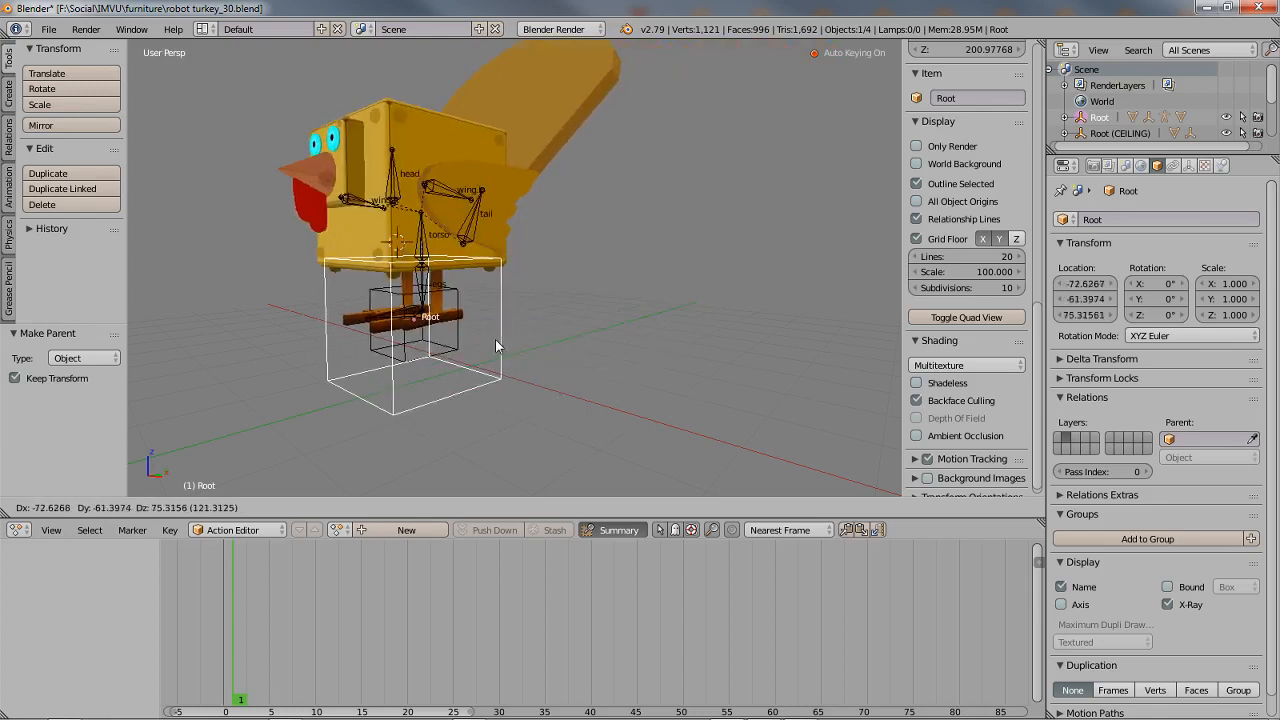
pyautogui.press('Escape')
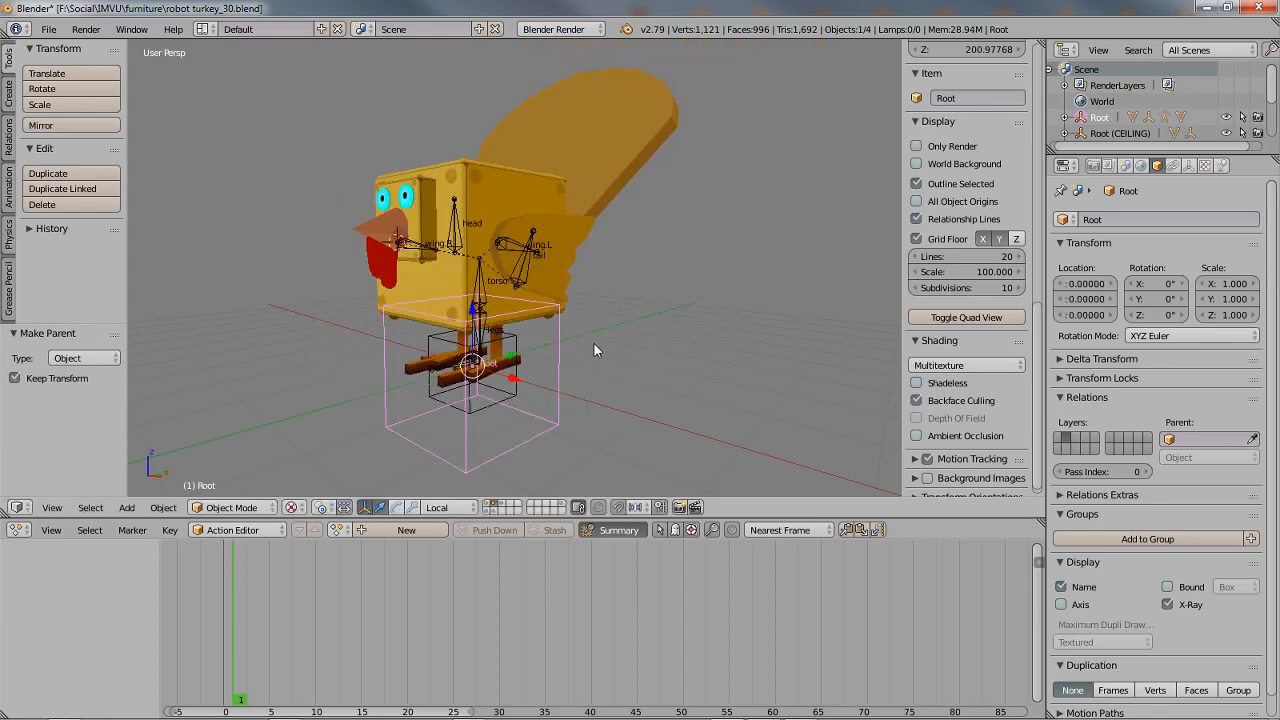
pyautogui.rightClick(493, 403)
pyautogui.press('g')
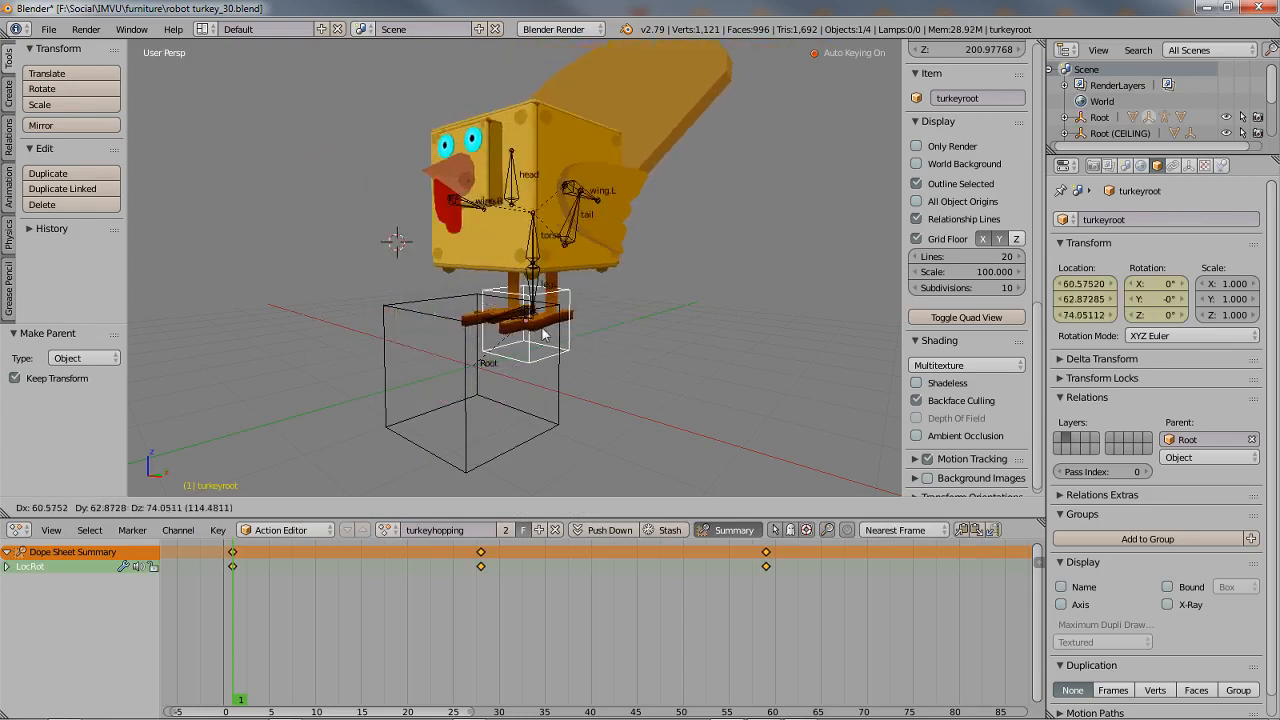
pyautogui.press('Escape')
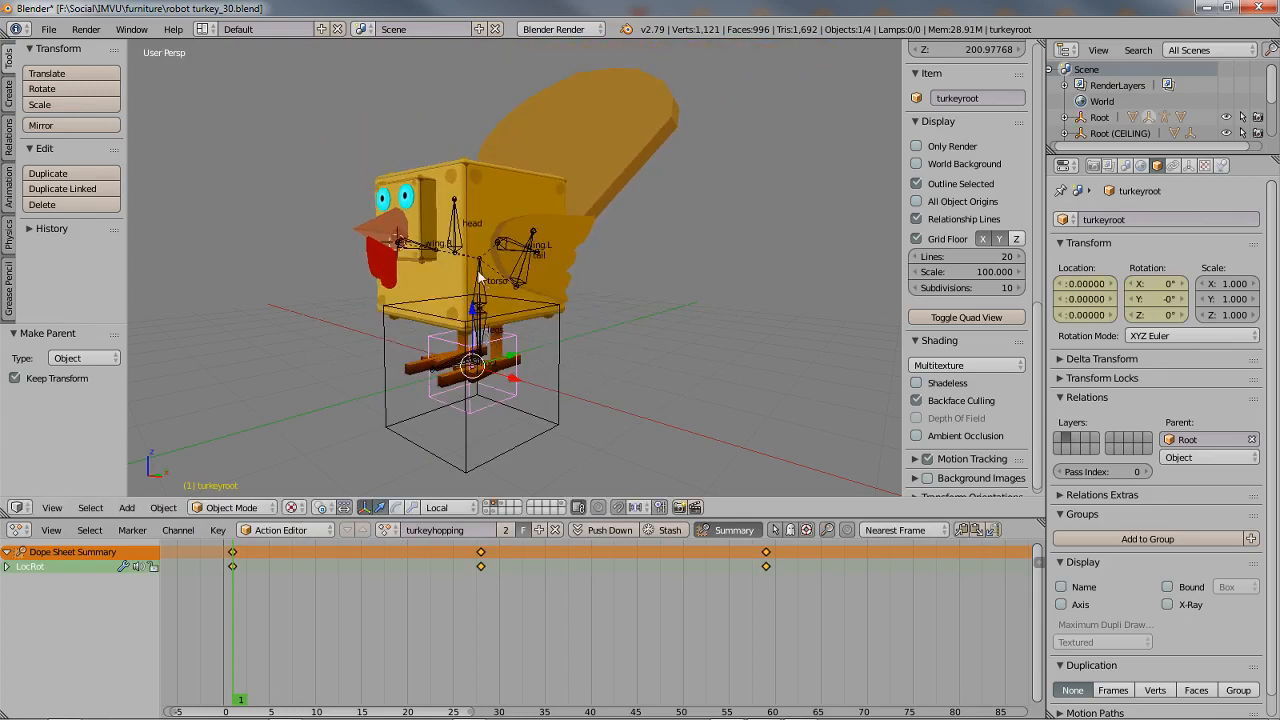
pyautogui.rightClick(483, 287)
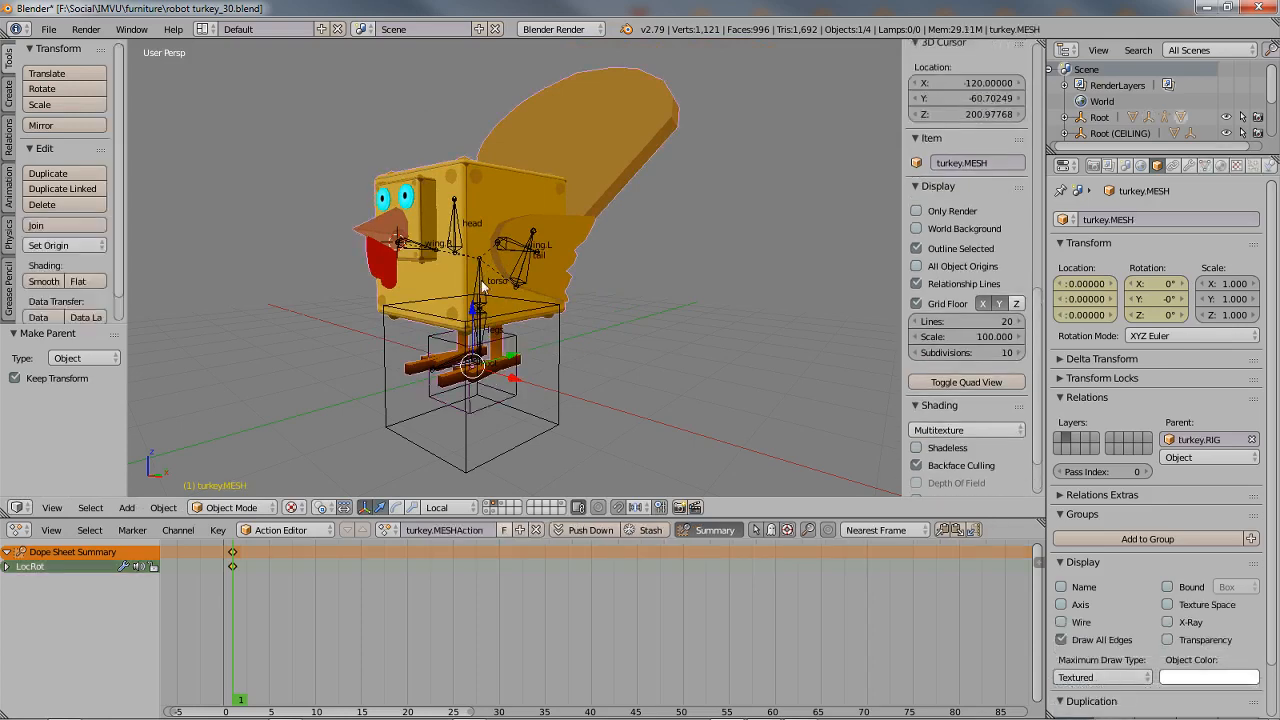
pyautogui.rightClick(483, 287)
pyautogui.press('g')
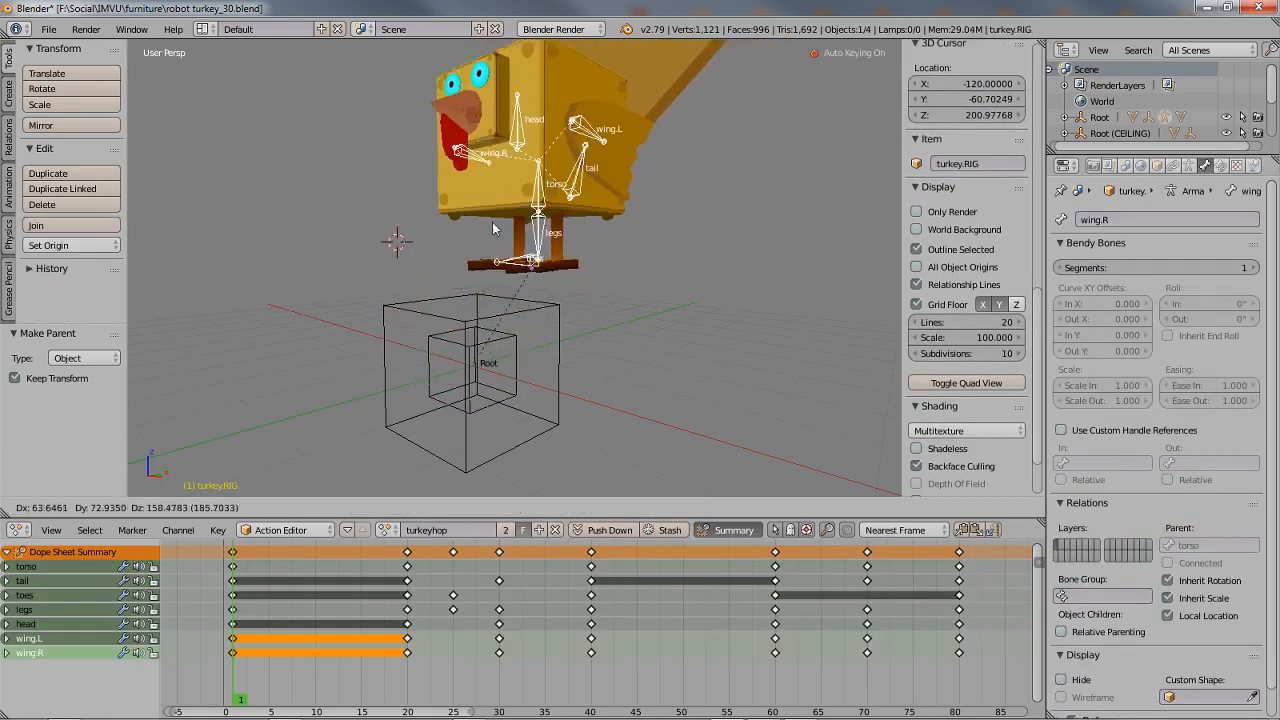
pyautogui.press('Escape')
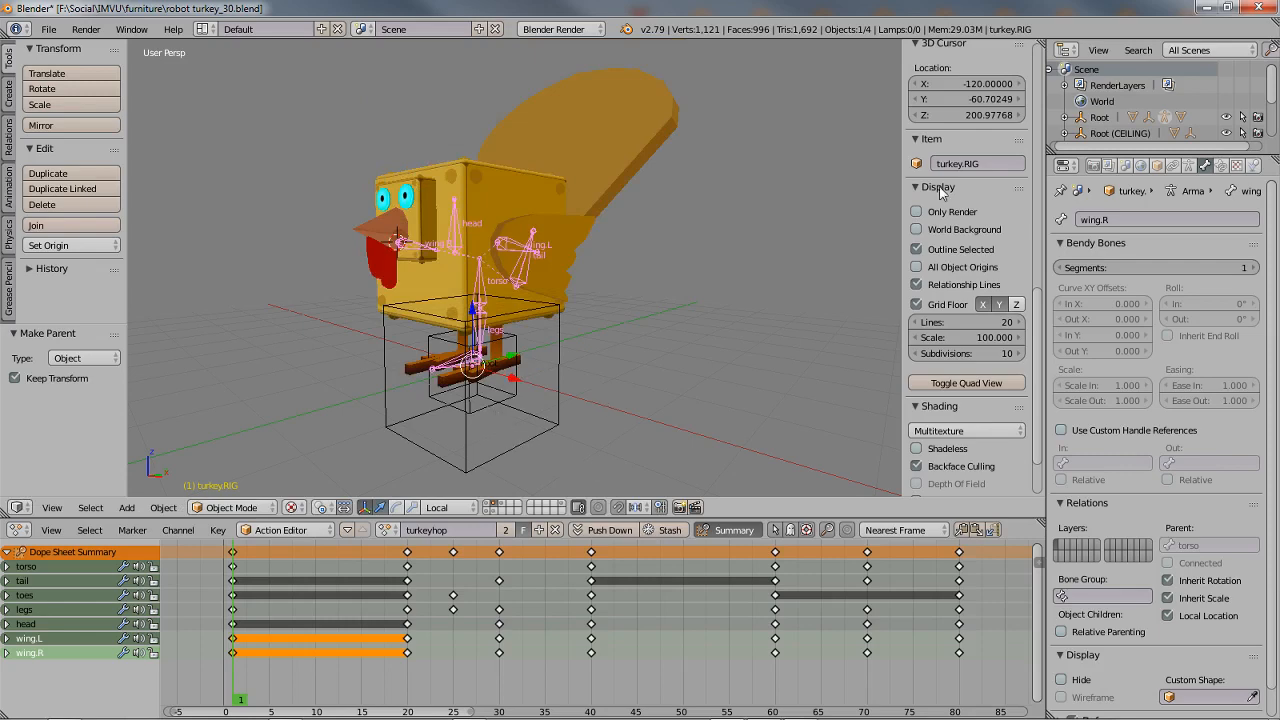
# - Enlarge the Outliner and expand Root, turkeyroot, turkey.RIG and turkey.MESH to examine the parent hierarchy
pyautogui.moveTo(1126, 150); pyautogui.dragTo(1126, 364)
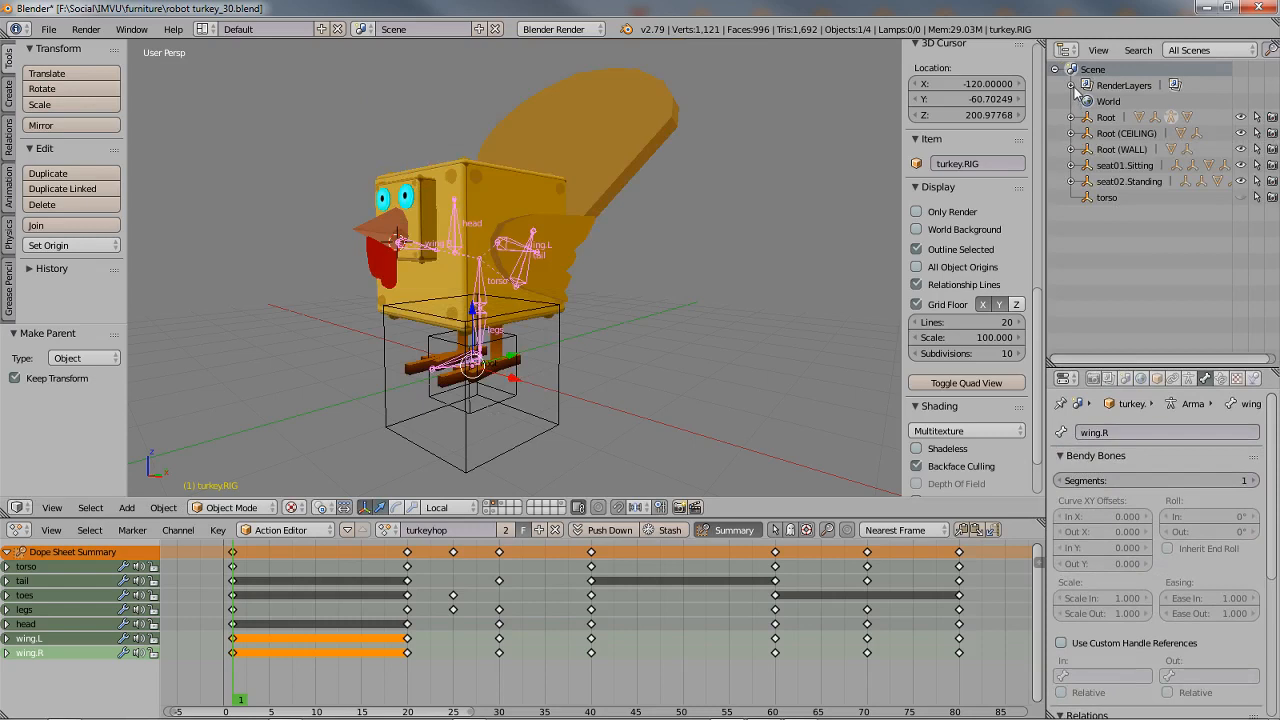
pyautogui.click(1071, 117)
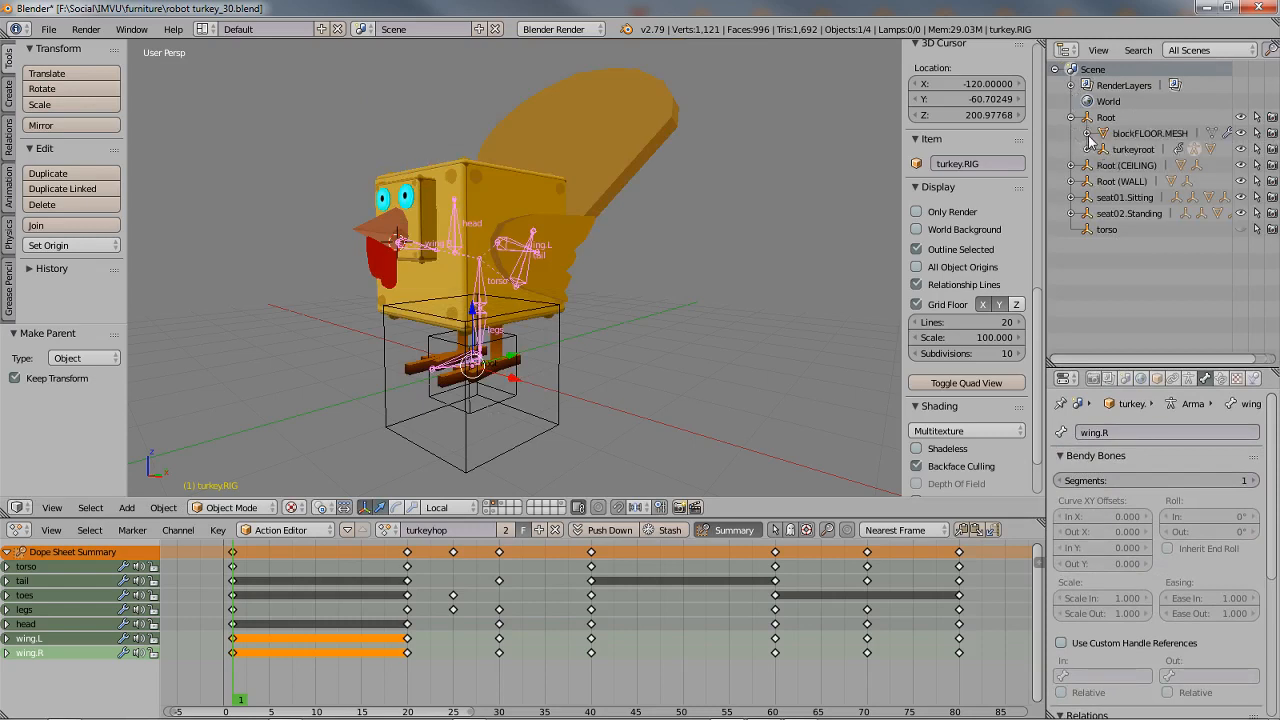
pyautogui.click(1087, 133)
pyautogui.click(1087, 197)
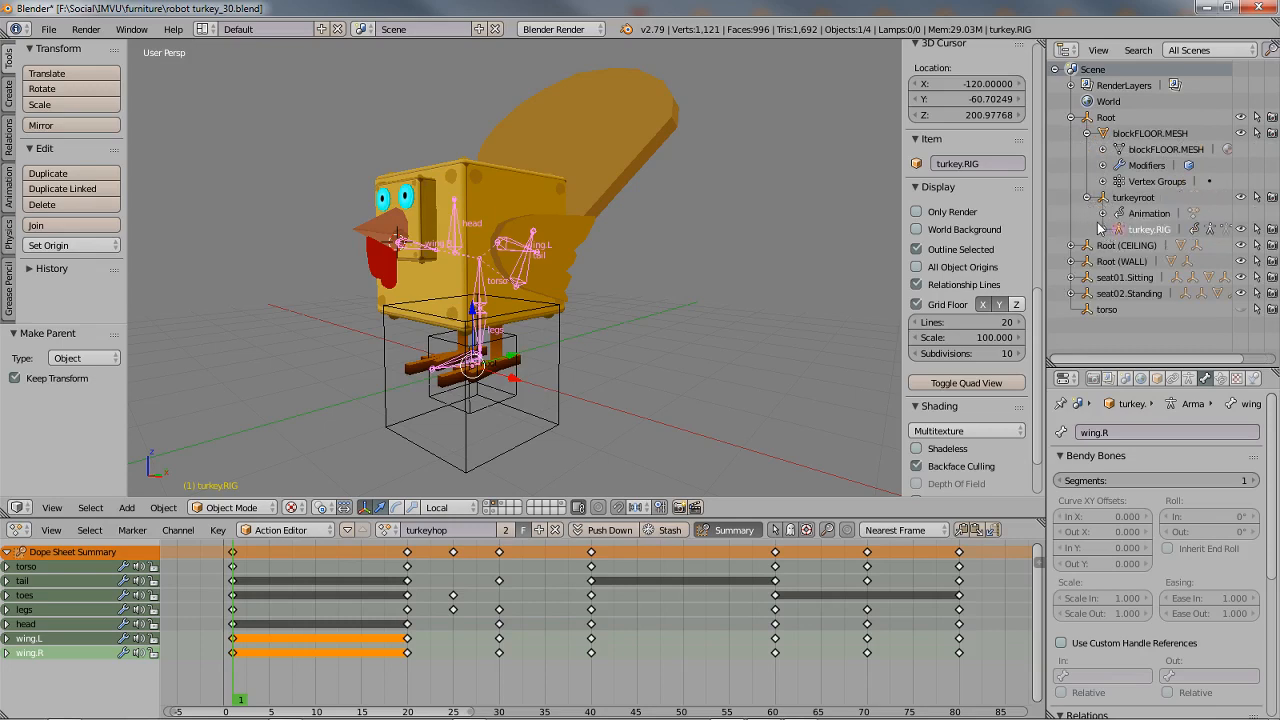
pyautogui.click(1087, 134)
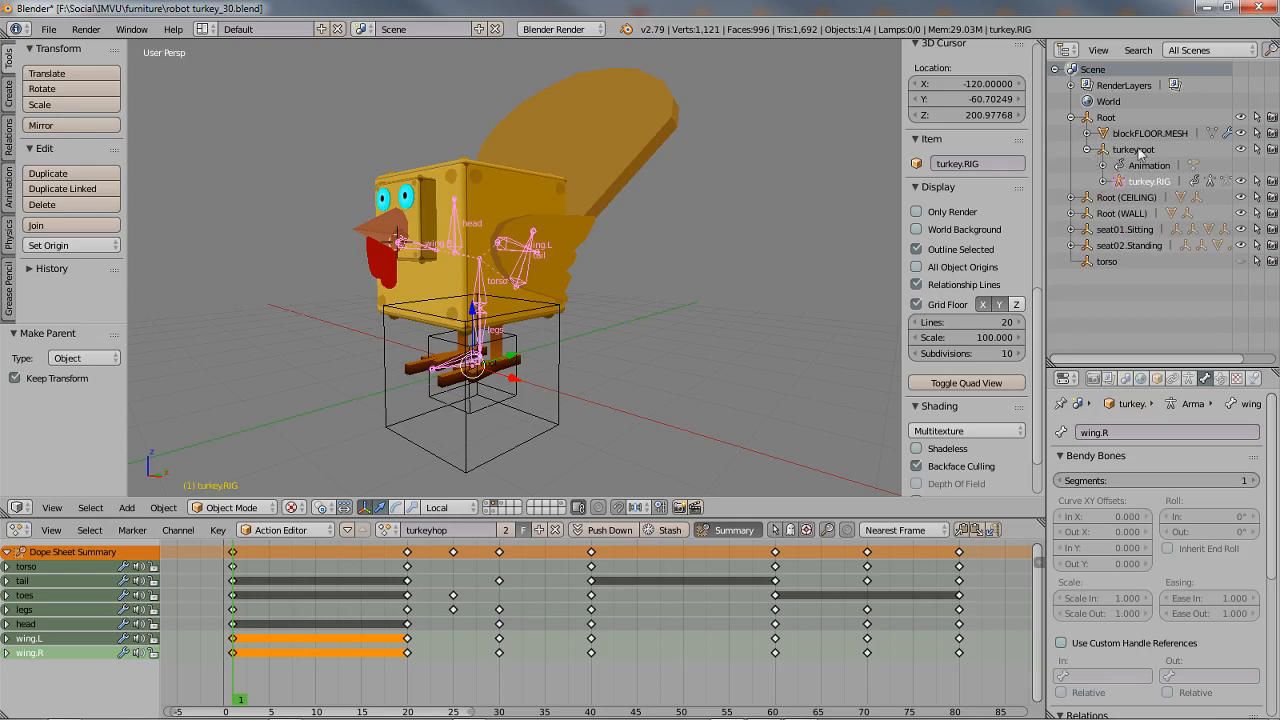
pyautogui.click(1102, 183)
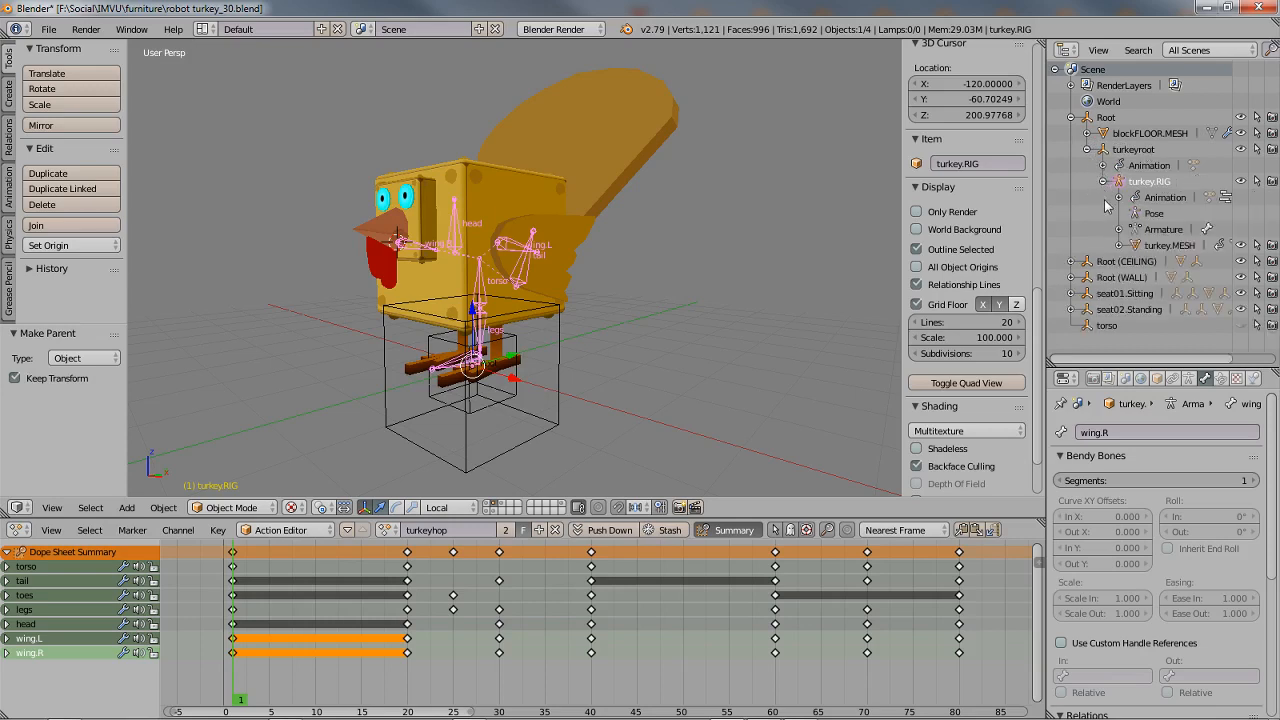
pyautogui.click(1103, 182)
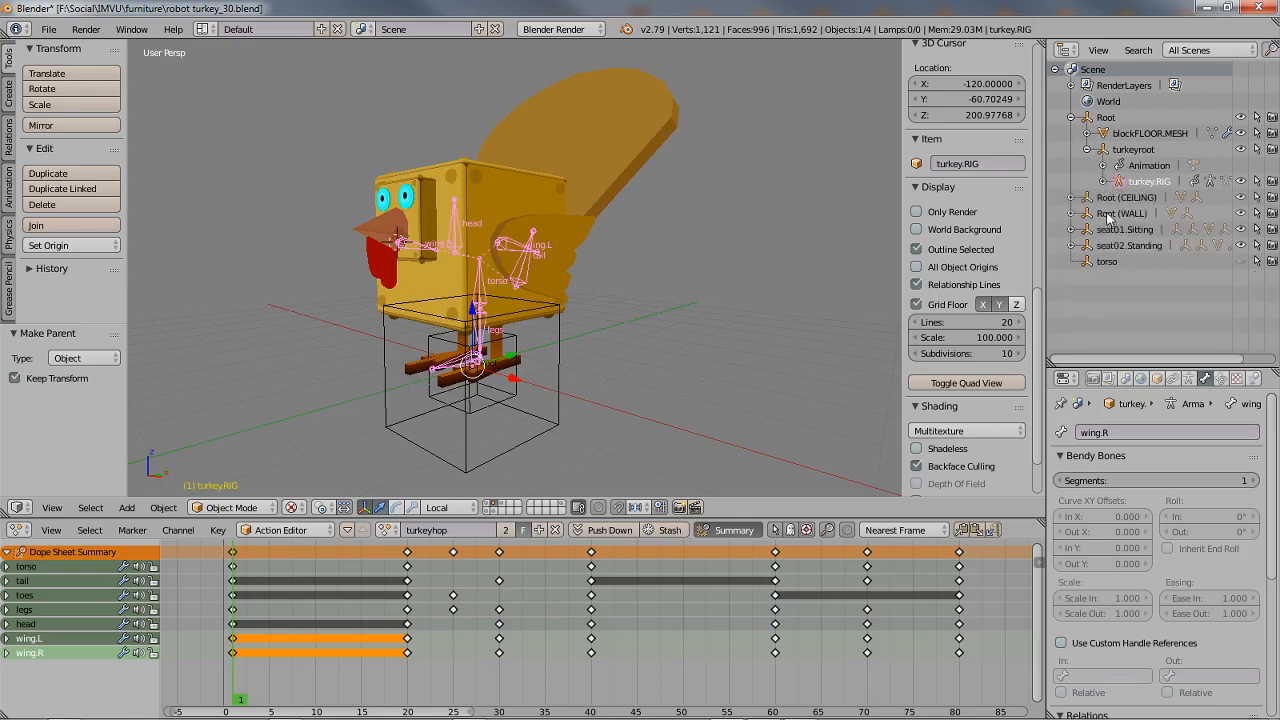
pyautogui.click(1103, 182)
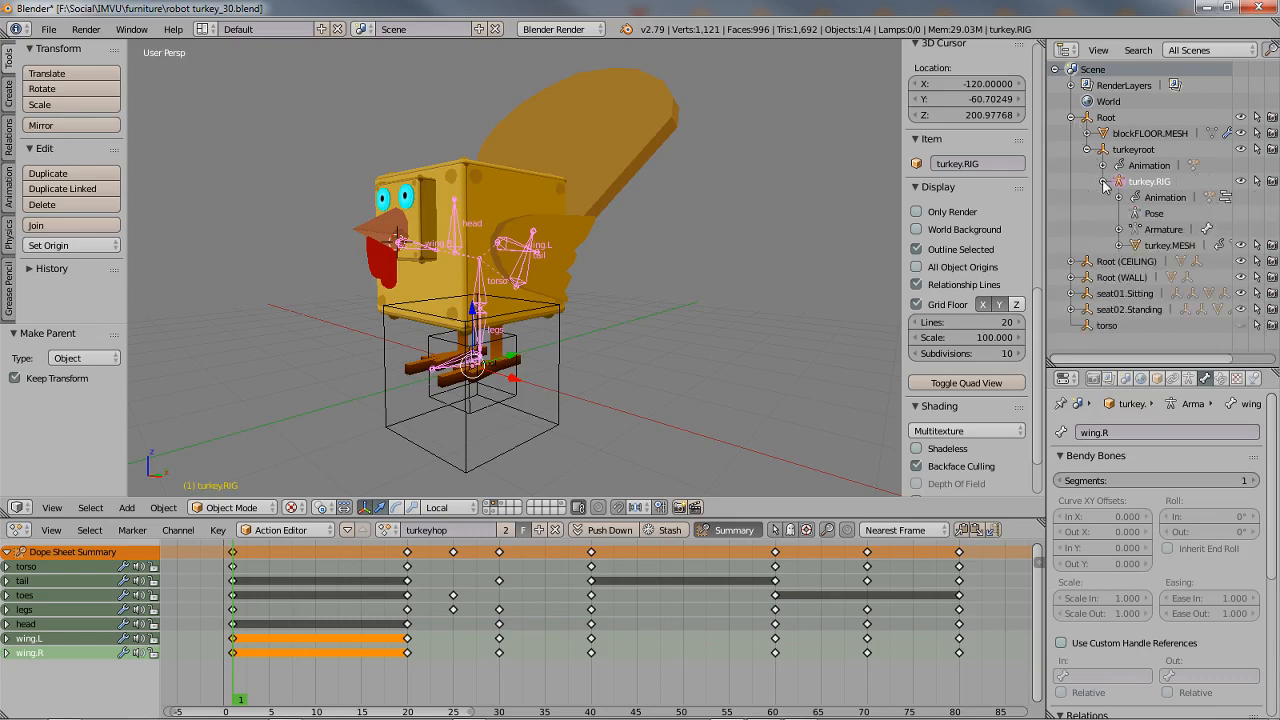
pyautogui.click(1119, 246)
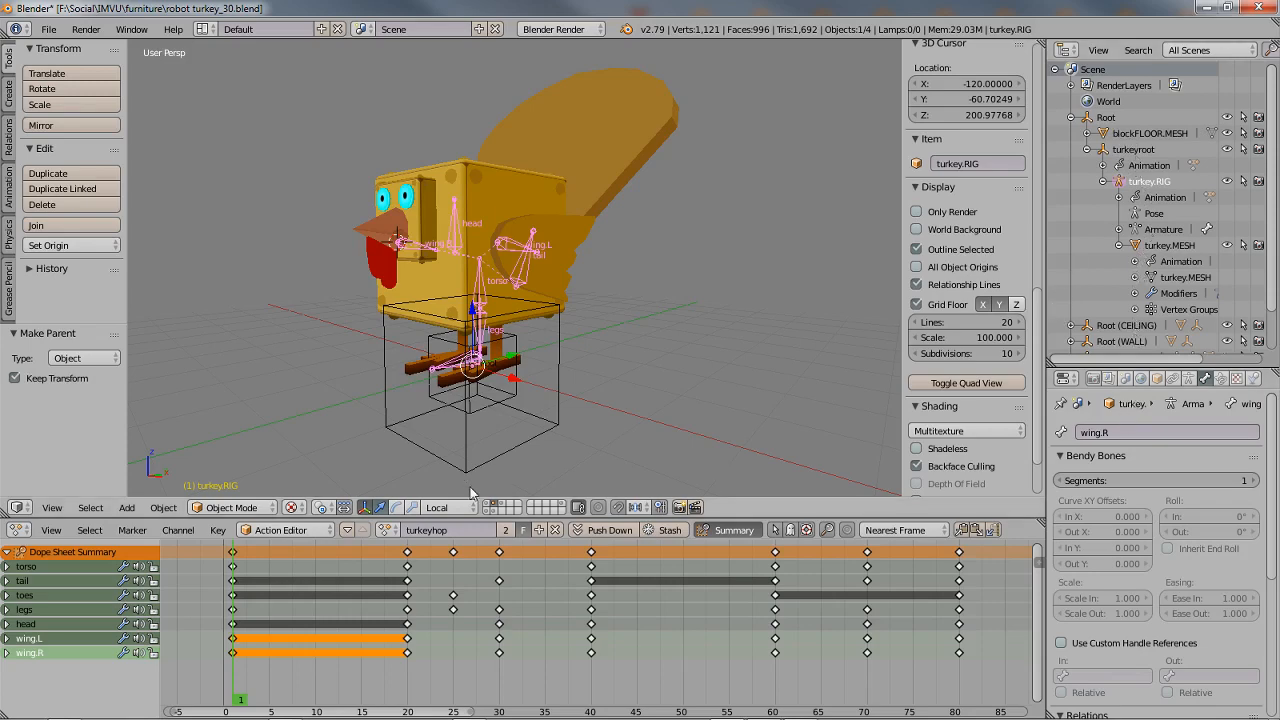
# - Select Root, turkeyroot, the turkey rig and the turkey mesh in turn to check their places in the hierarchy
pyautogui.rightClick(523, 444)
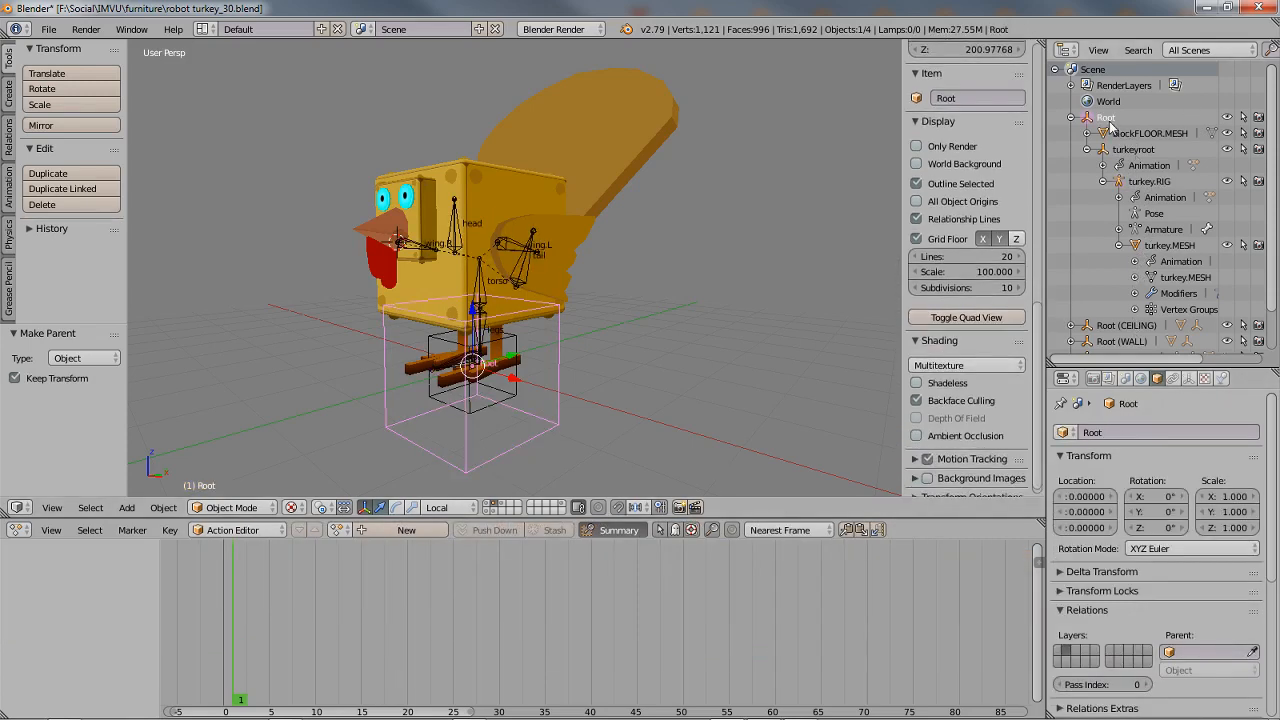
pyautogui.rightClick(502, 404)
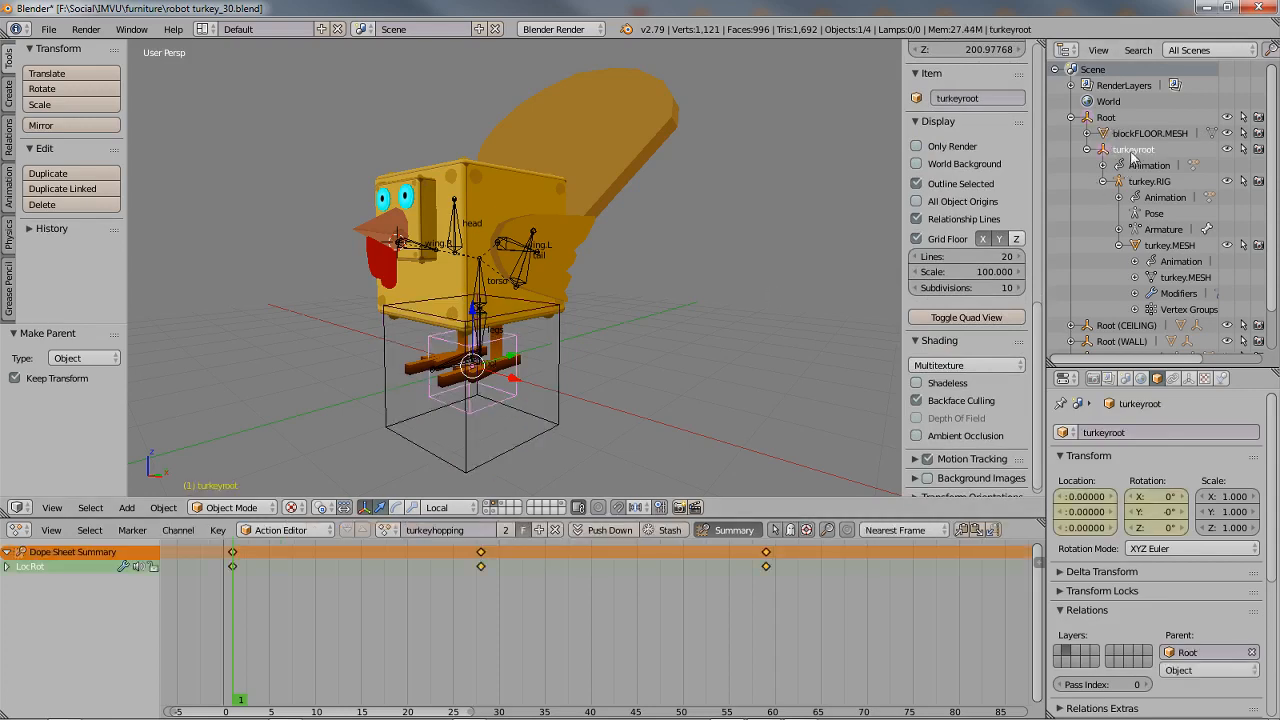
pyautogui.rightClick(481, 297)
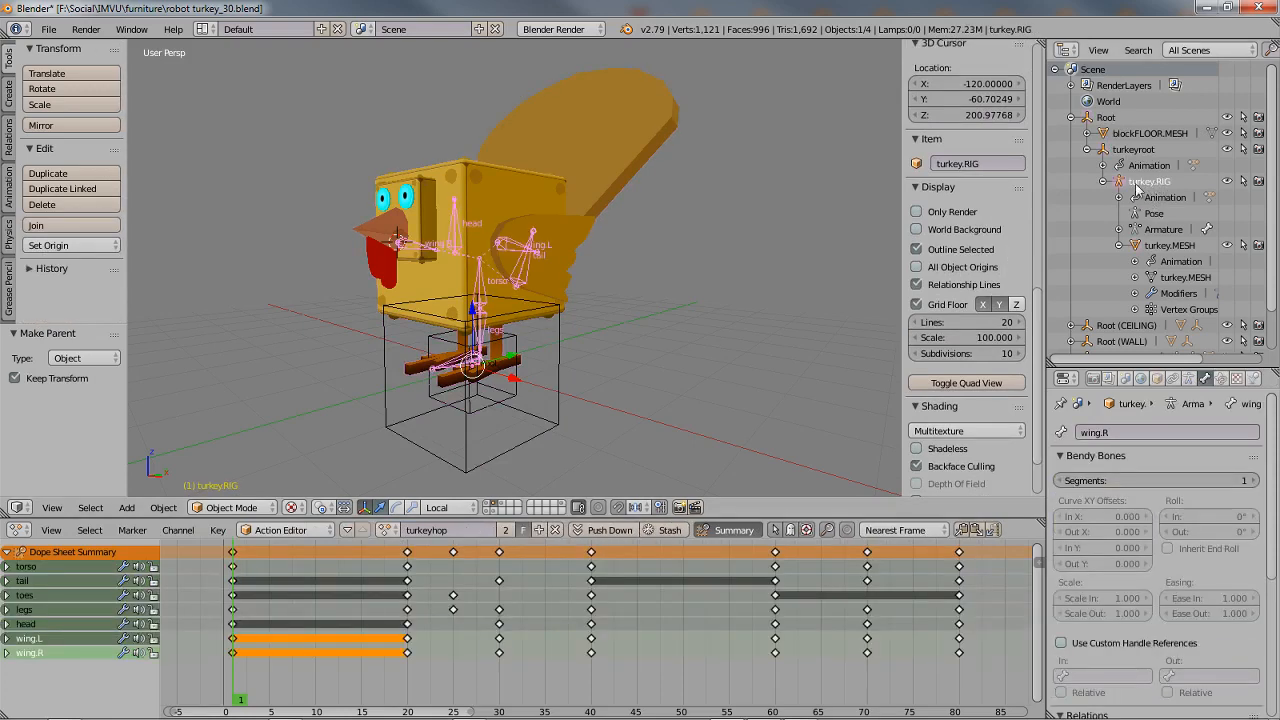
pyautogui.rightClick(536, 197)
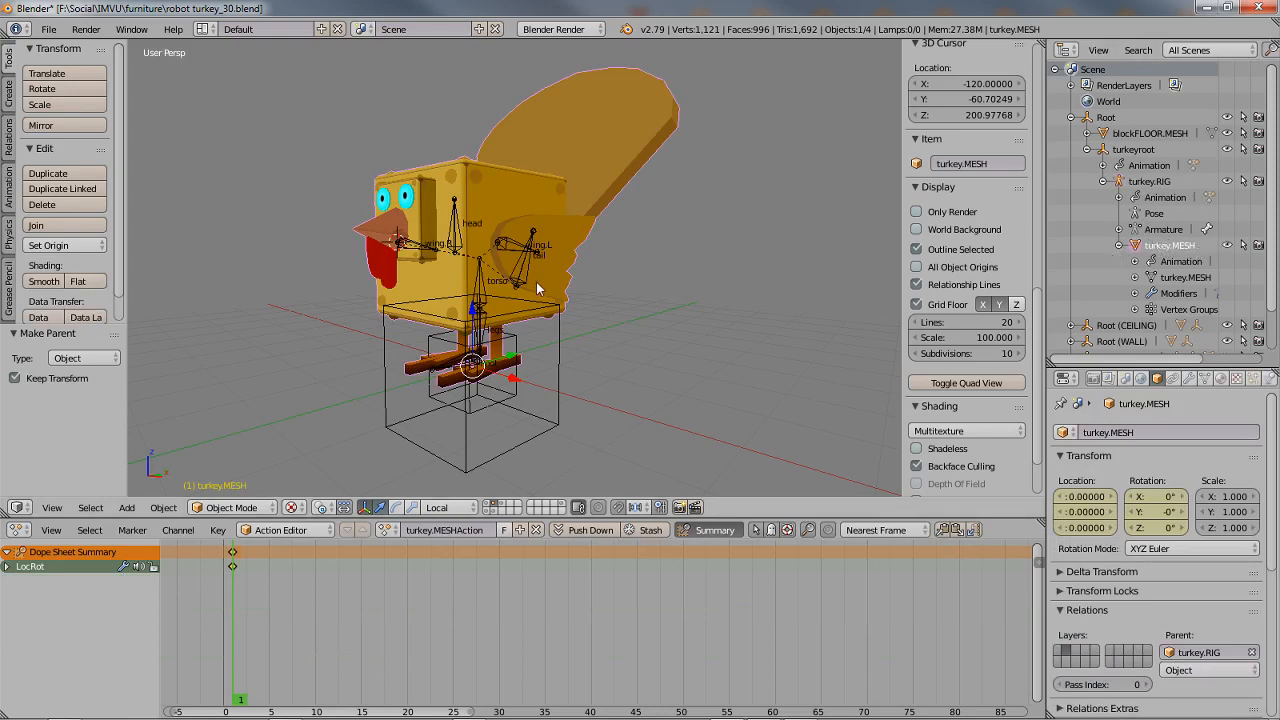
# - Show all keyframes of turkeyroot's turkeyhopping action, scrub through the motion and return to frame 1
pyautogui.rightClick(503, 407)
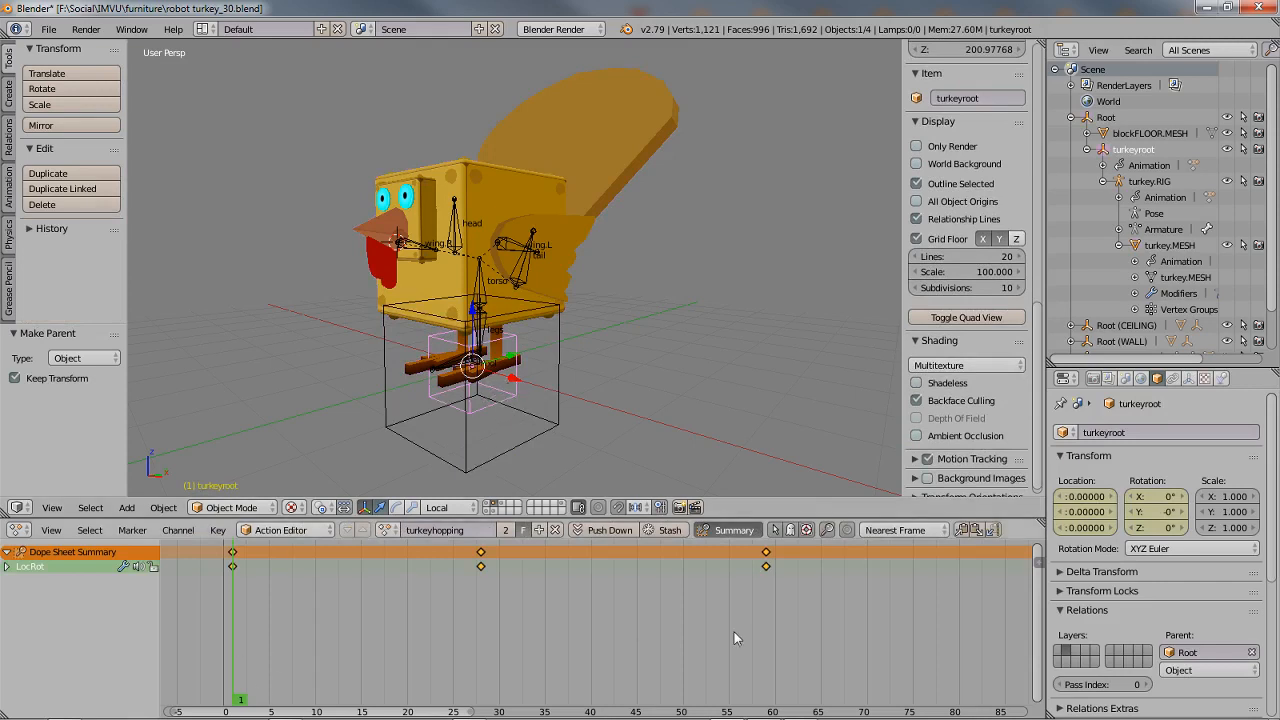
pyautogui.press('Home')
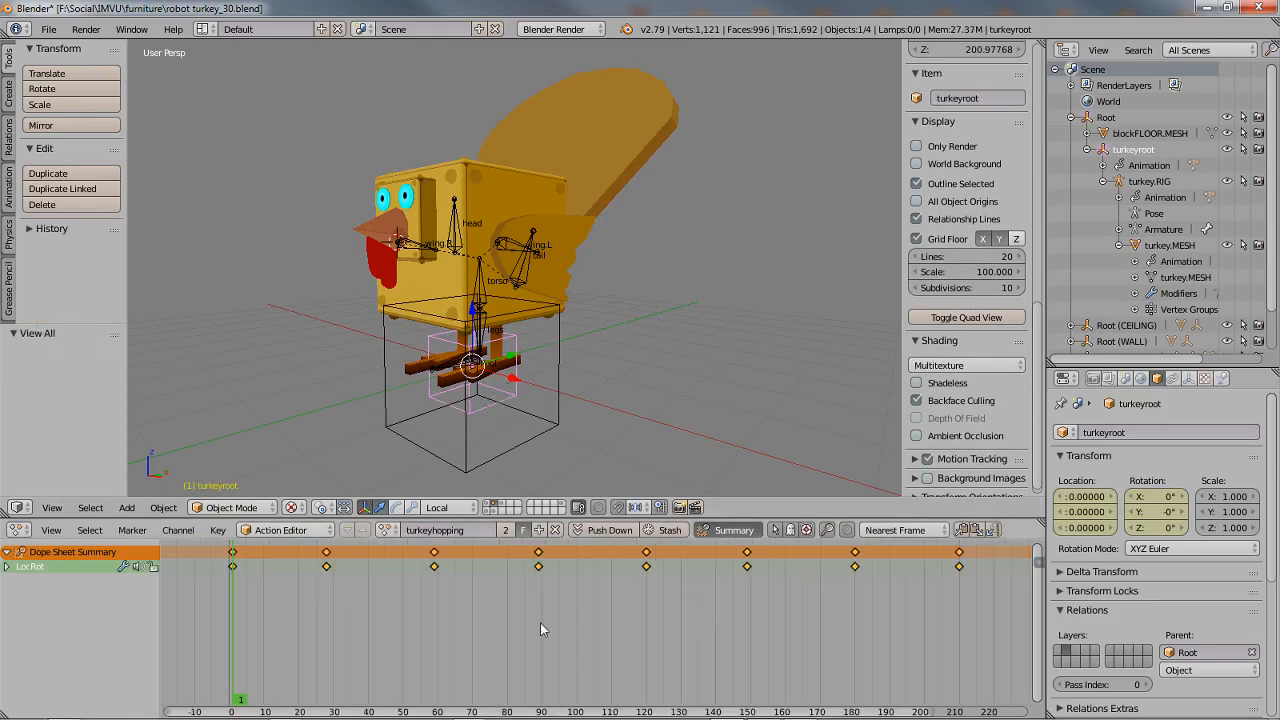
pyautogui.moveTo(237, 695); pyautogui.dragTo(623, 698)
pyautogui.moveTo(703, 707); pyautogui.dragTo(232, 652)
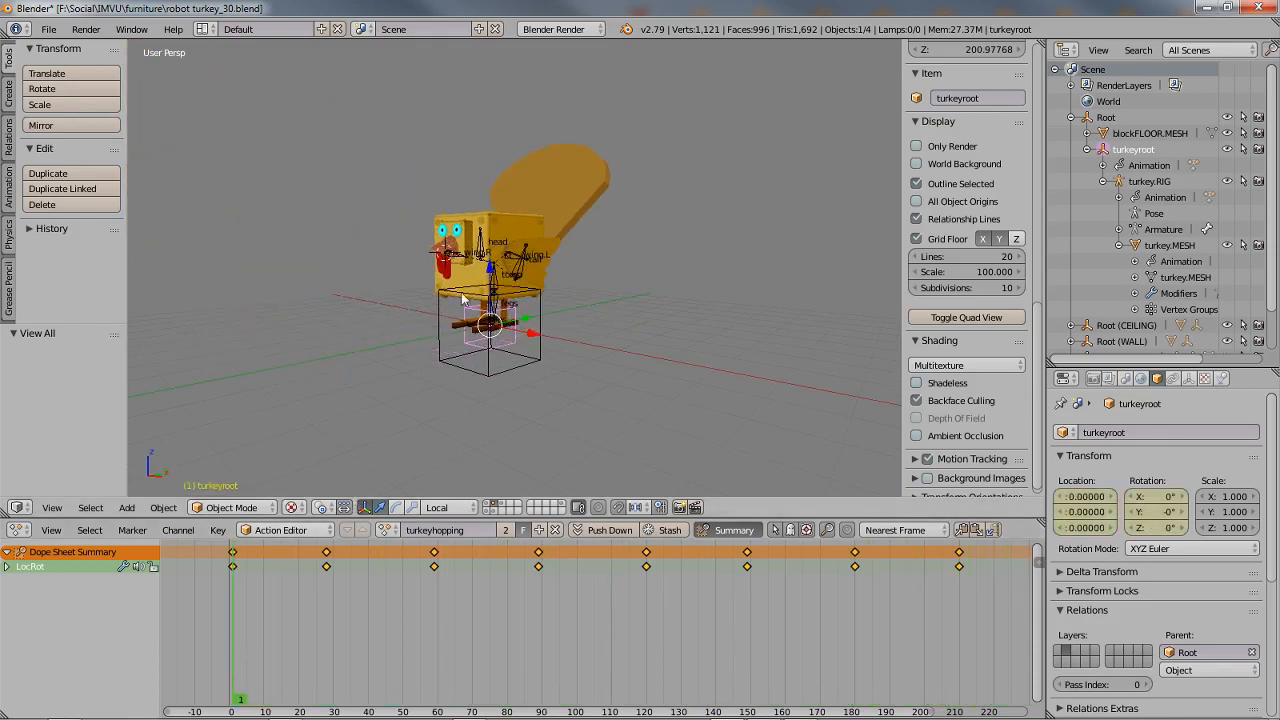
# - Compare the keyframe range of the rig's turkeyhop action with that of turkeyroot's turkeyhopping action
pyautogui.scroll(4, 462, 300)
pyautogui.rightClick(530, 268)
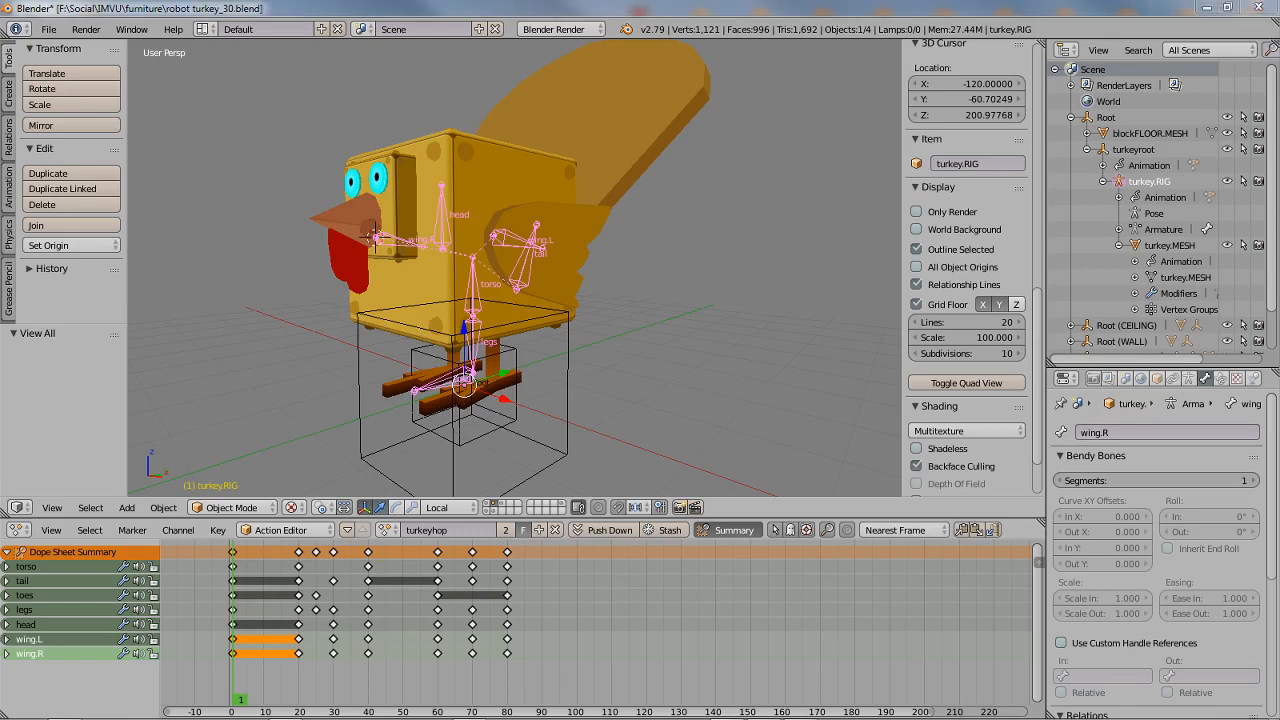
pyautogui.rightClick(485, 434)
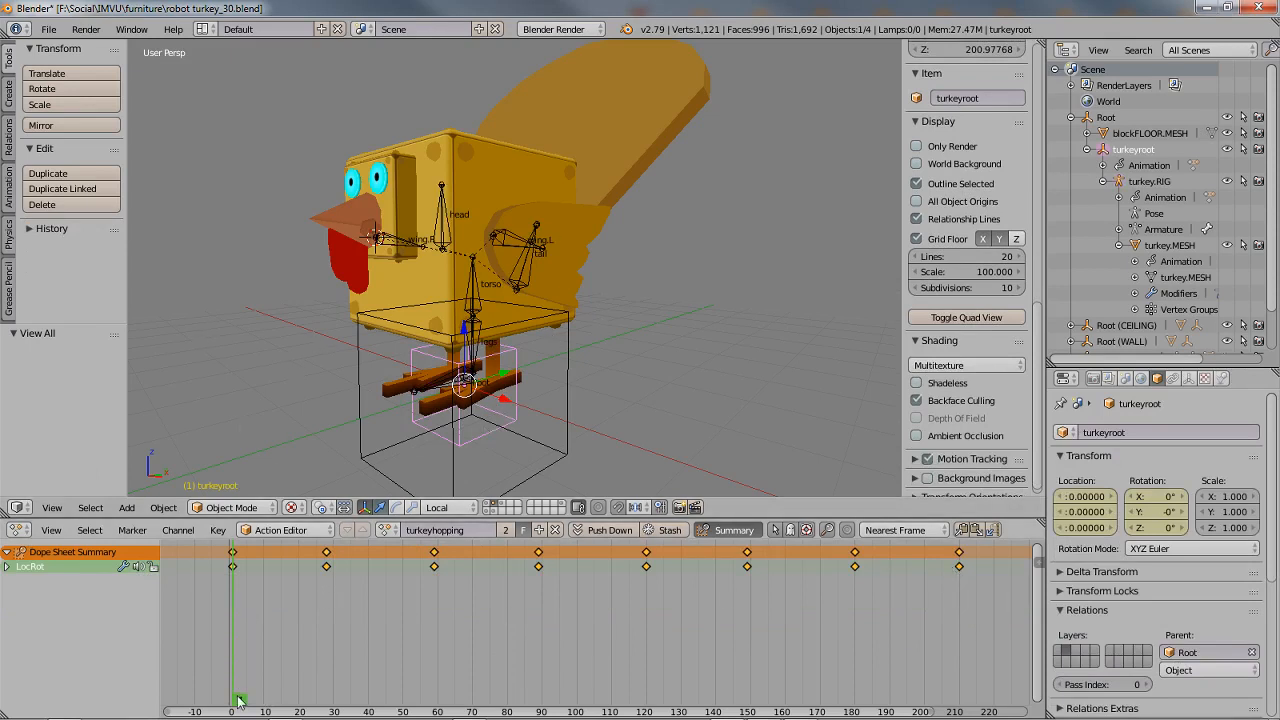
pyautogui.scroll(-1, 760, 606)
pyautogui.scroll(-2, 821, 616)
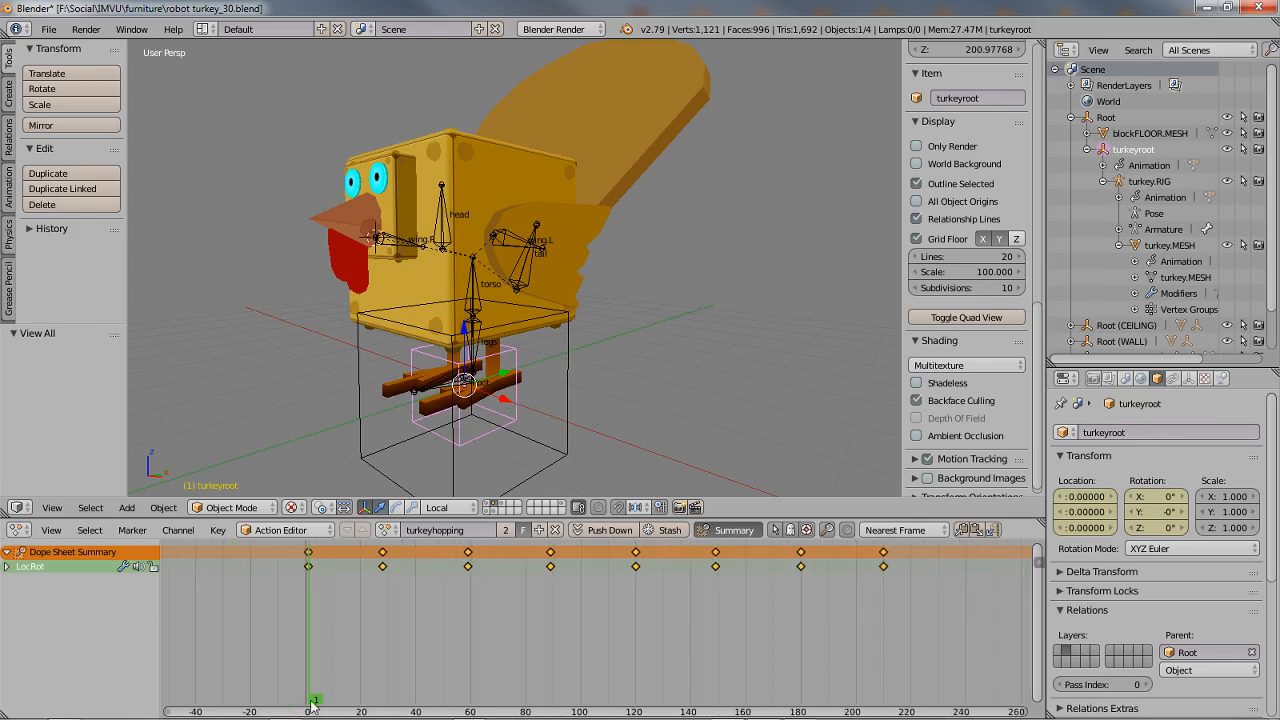
pyautogui.moveTo(320, 706)
pyautogui.mouseDown()
pyautogui.moveTo(360, 703)
pyautogui.moveTo(310, 700)
pyautogui.mouseUp()
pyautogui.moveTo(593, 632); pyautogui.dragTo(475, 649, button='middle')
pyautogui.press('a')
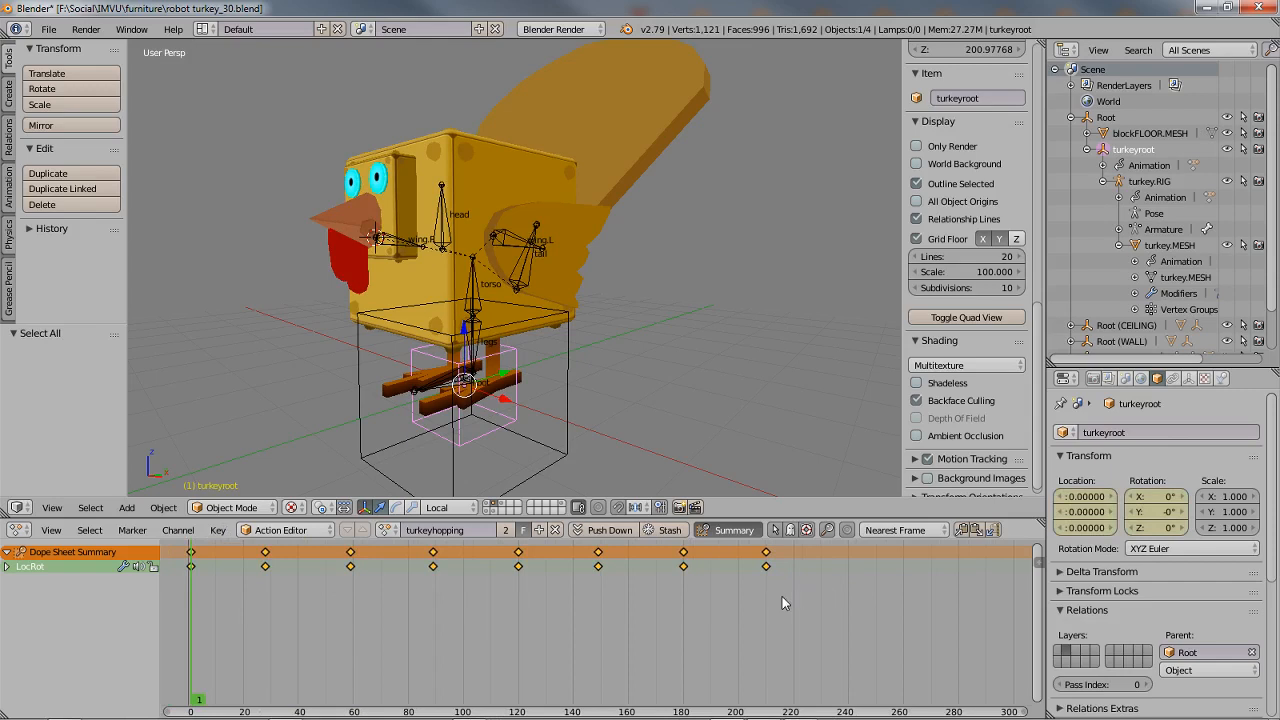
pyautogui.press('s')
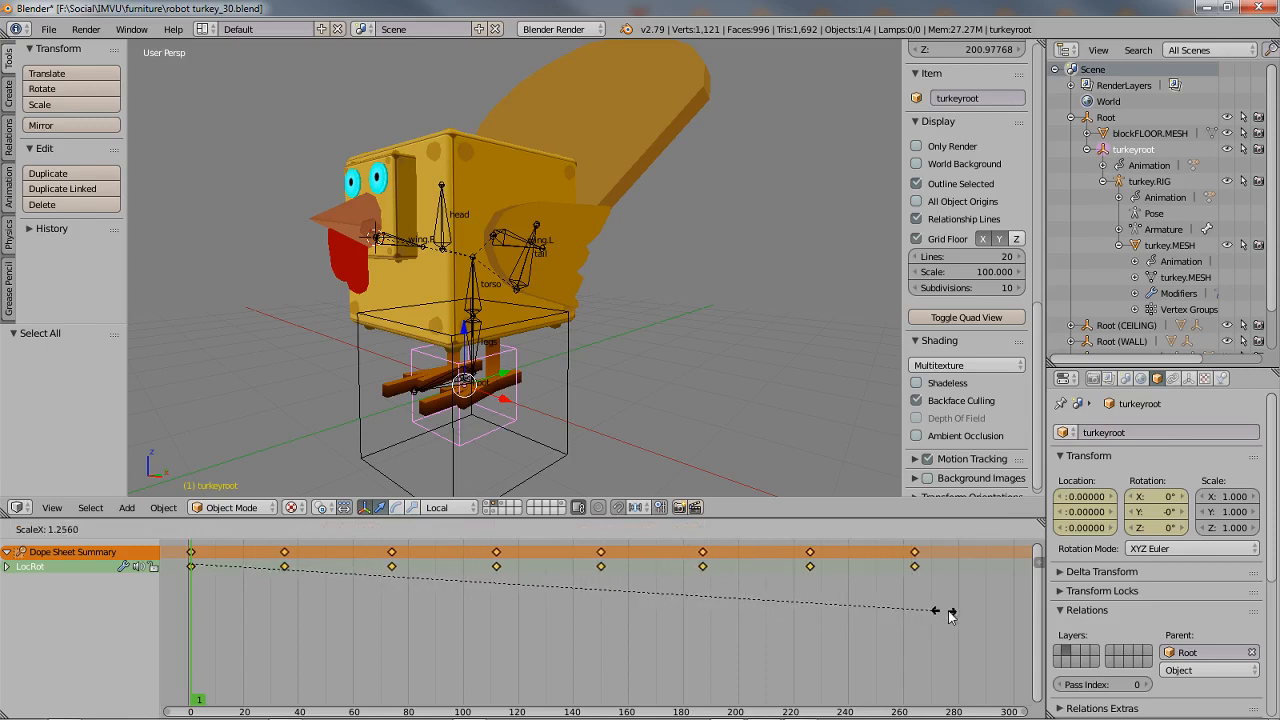
pyautogui.press('Escape')
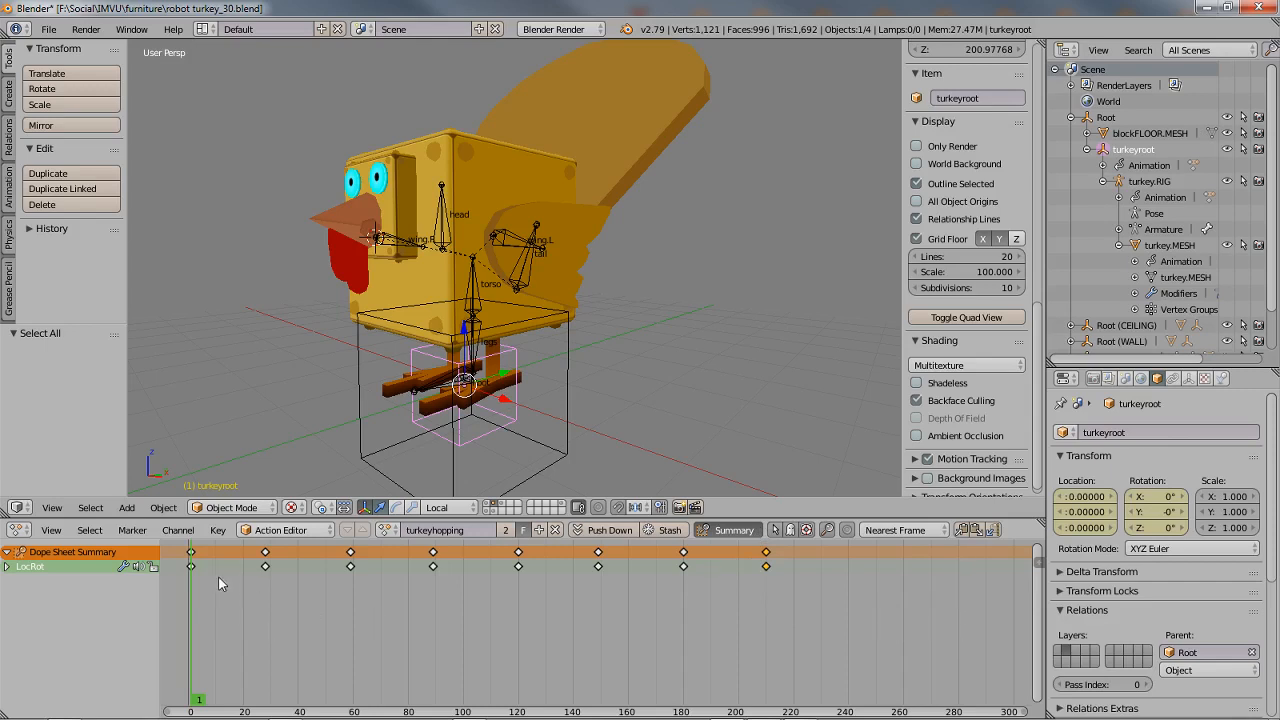
# - Scale all turkeyhopping keyframes in time by 1.337 and again by 0.856, bringing the last one to about frame 240
pyautogui.press('a')
pyautogui.press('s')
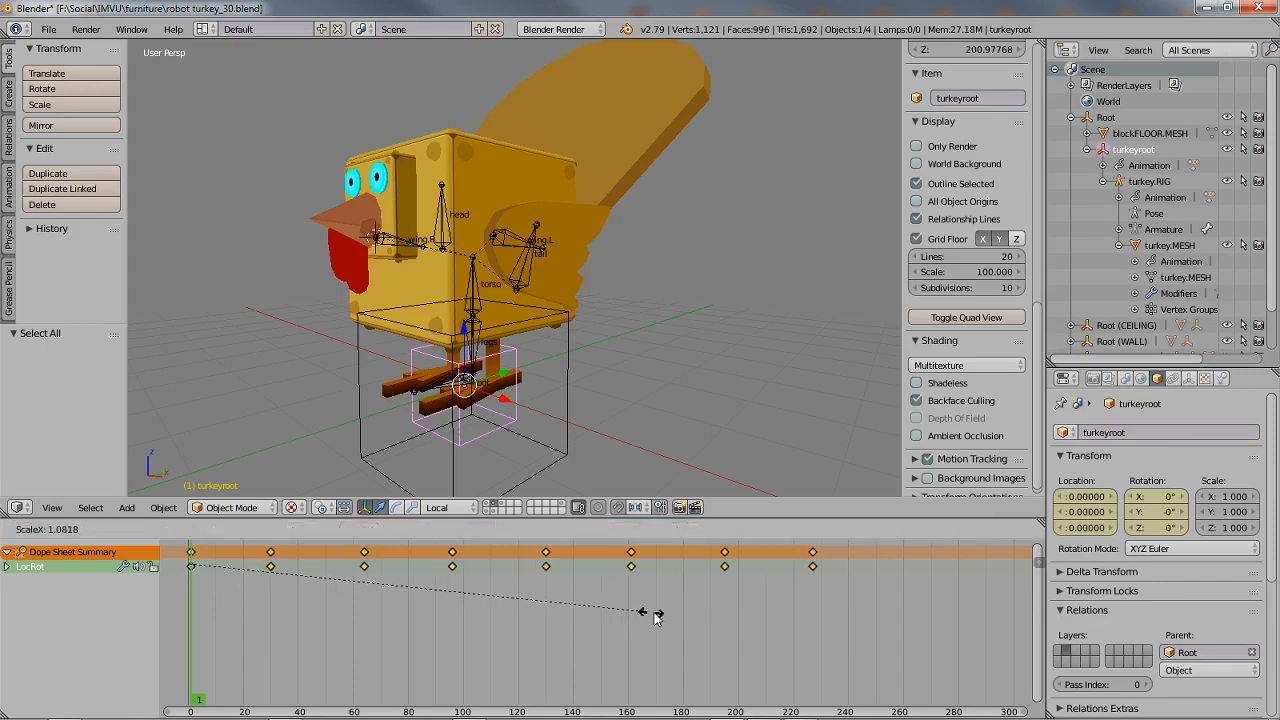
pyautogui.click(753, 607)
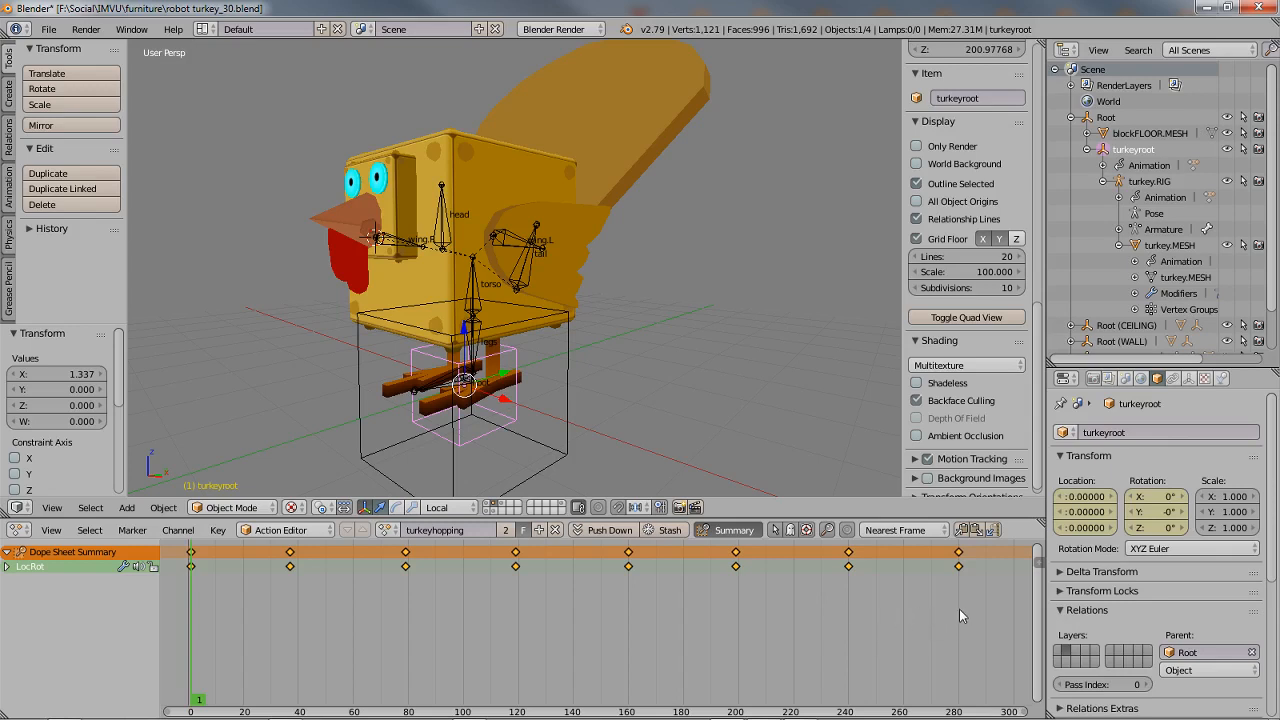
pyautogui.press('s')
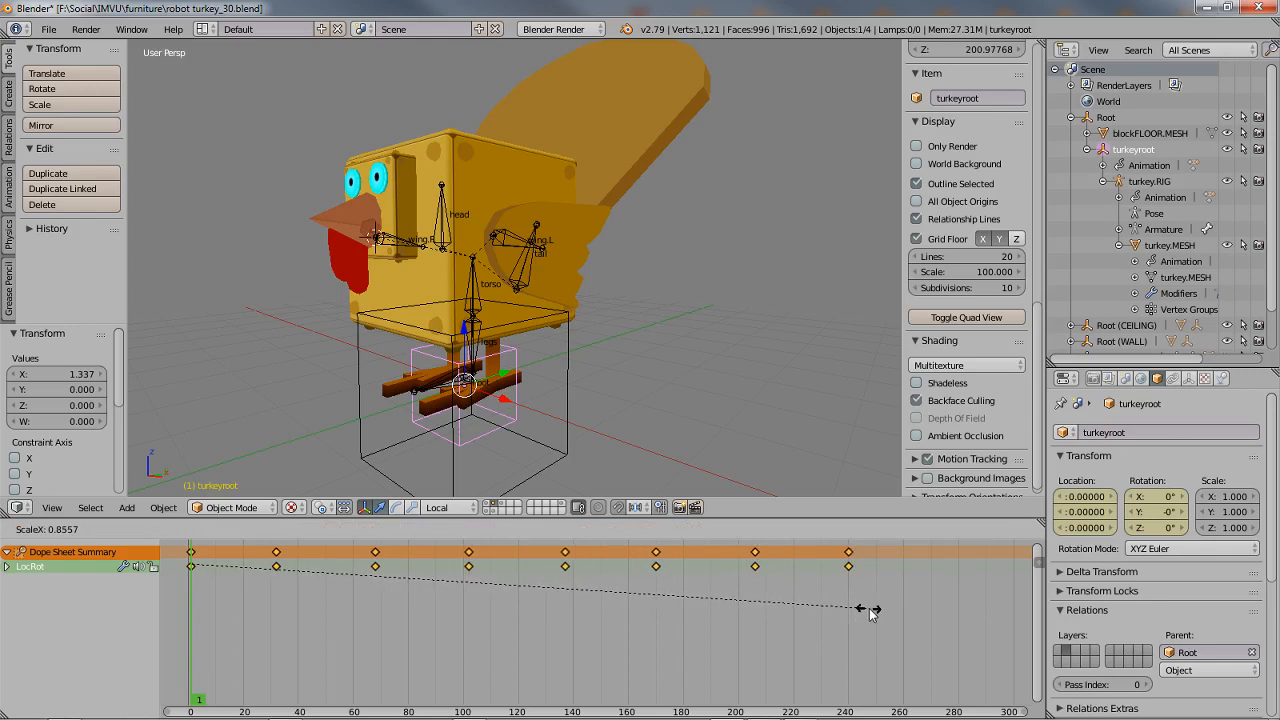
pyautogui.click(870, 609)
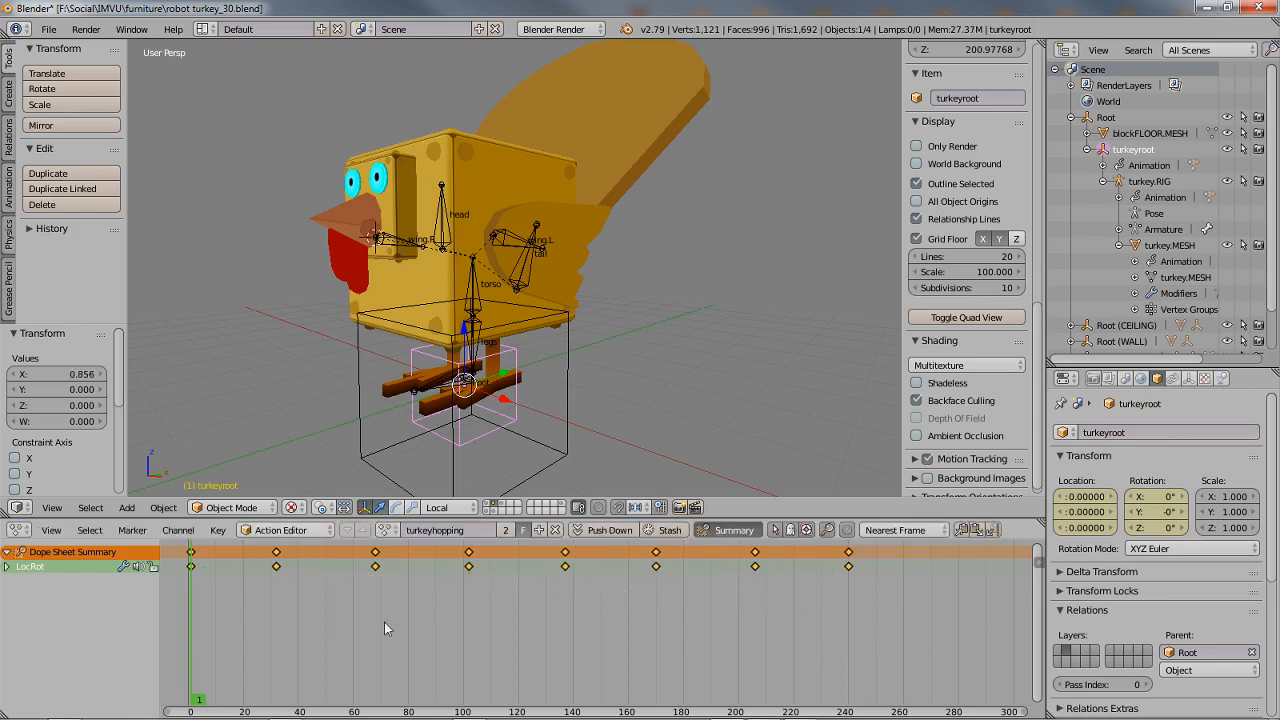
# - Scrub through turkeyroot's rescaled turkeyhopping action from frame 1 to frame 240
pyautogui.moveTo(357, 622); pyautogui.dragTo(406, 622, button='middle')
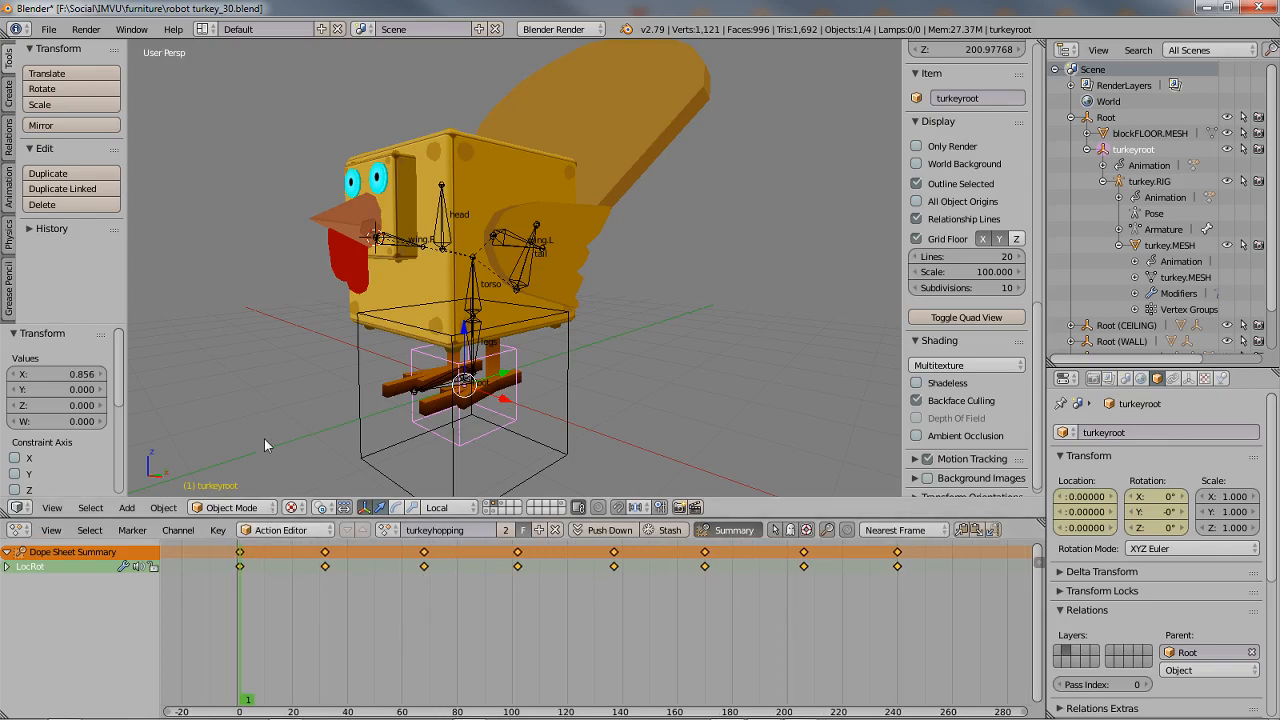
pyautogui.scroll(-1, 350, 391)
pyautogui.scroll(1, 352, 391)
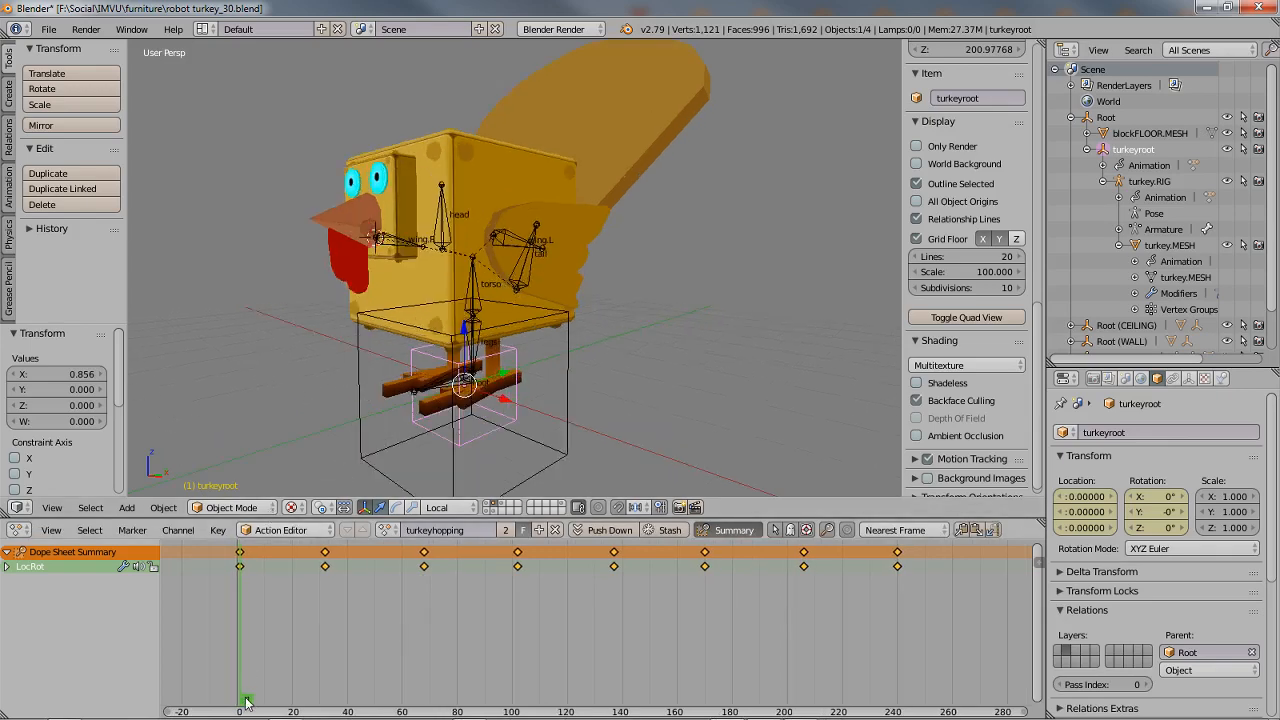
pyautogui.moveTo(247, 700); pyautogui.dragTo(902, 693)
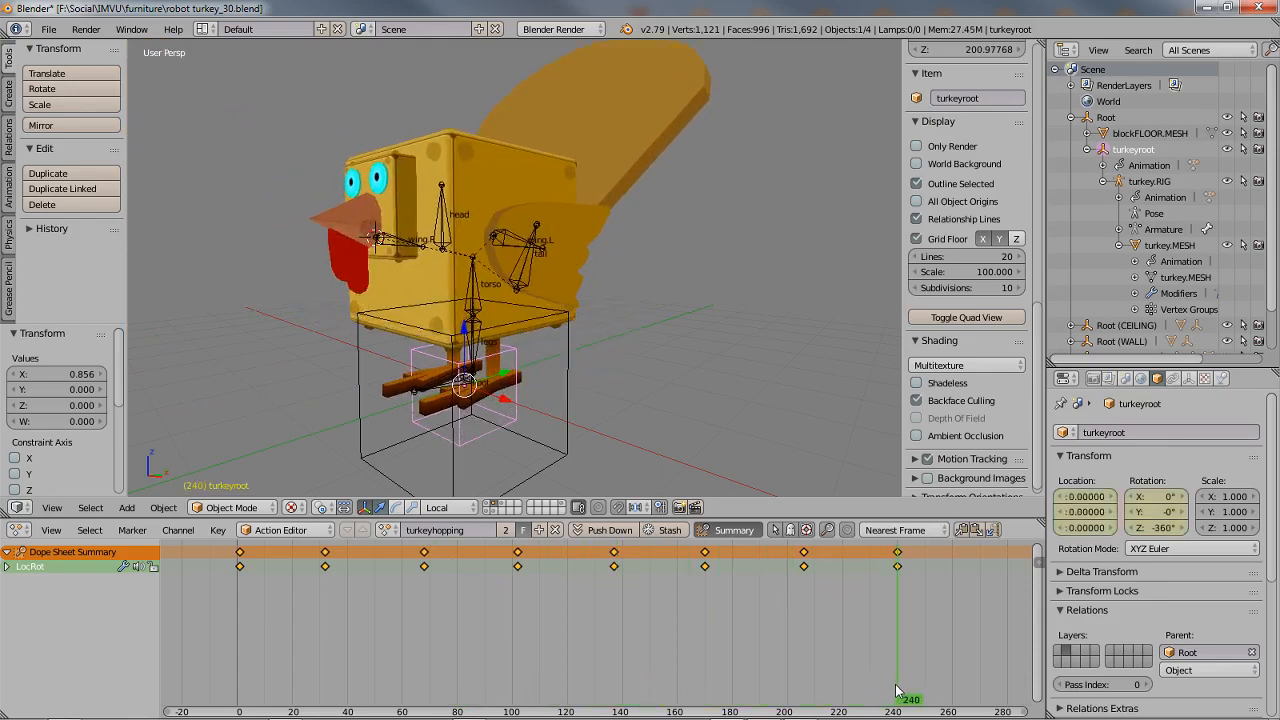
# - Select the turkey rig, turkey mesh, turkeyroot and Root in turn to check their object names, parents and assigned actions
pyautogui.rightClick(476, 287)
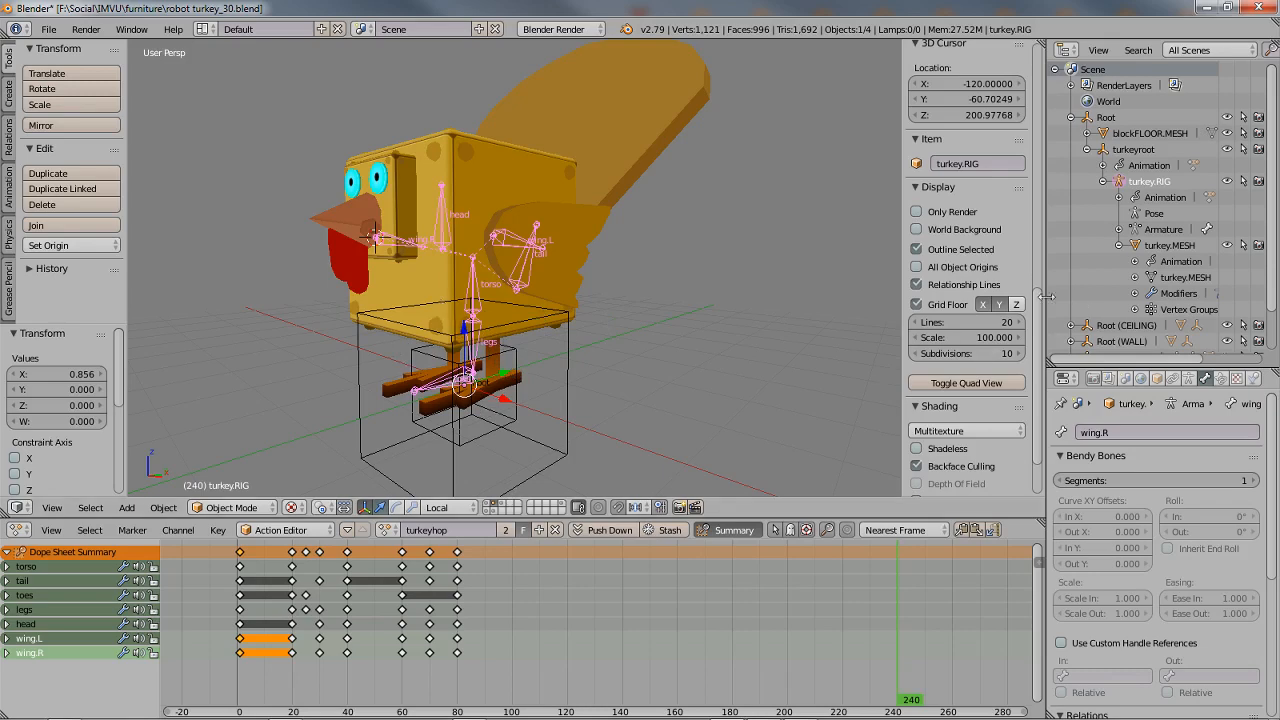
pyautogui.click(1157, 380)
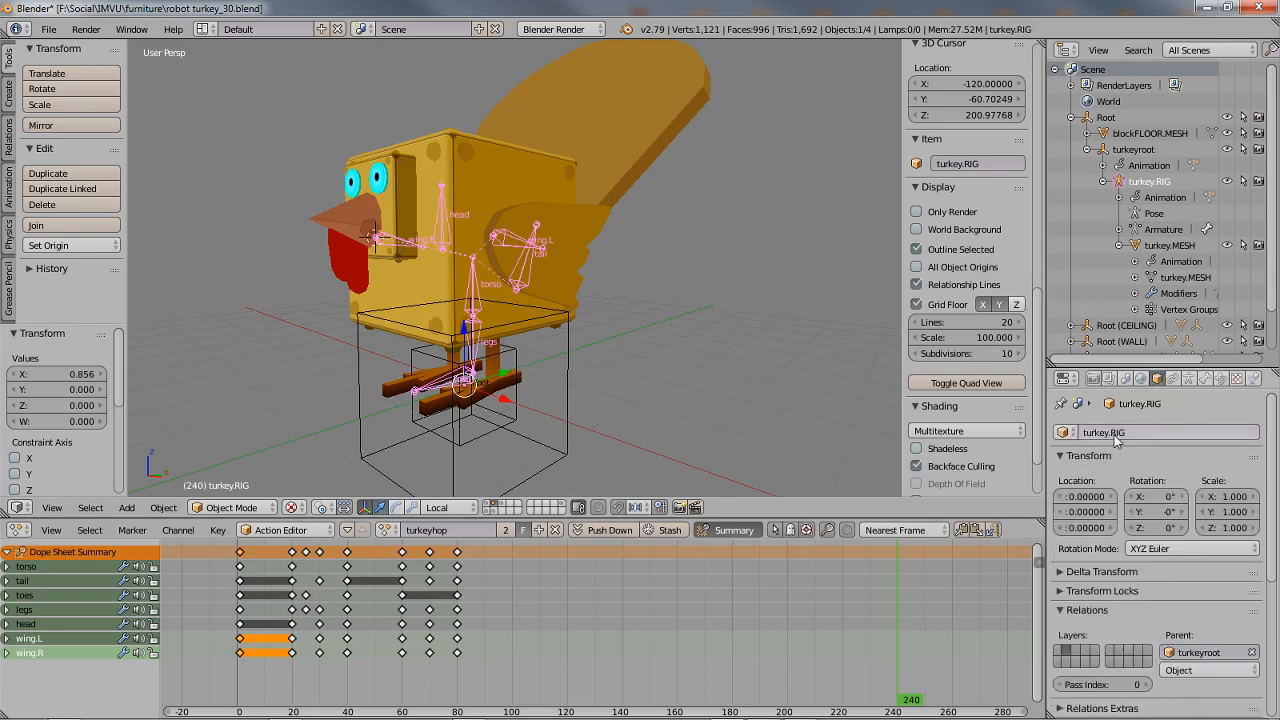
pyautogui.rightClick(536, 148)
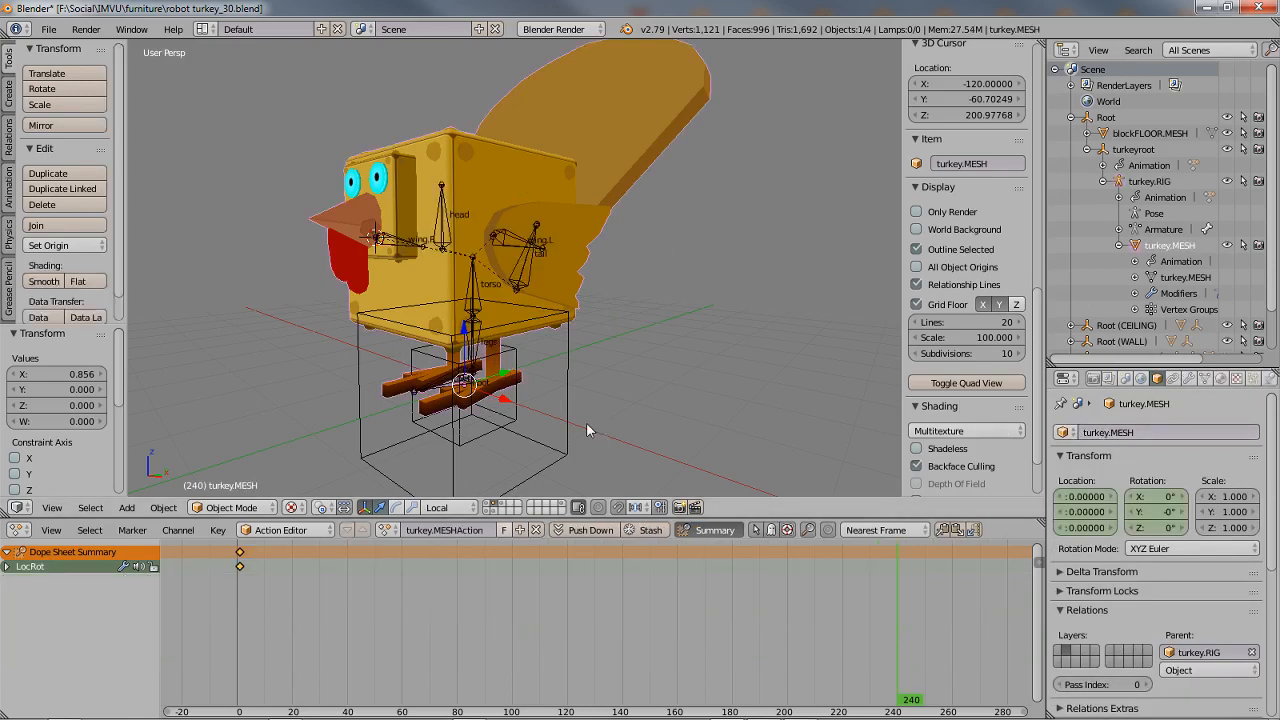
pyautogui.rightClick(481, 433)
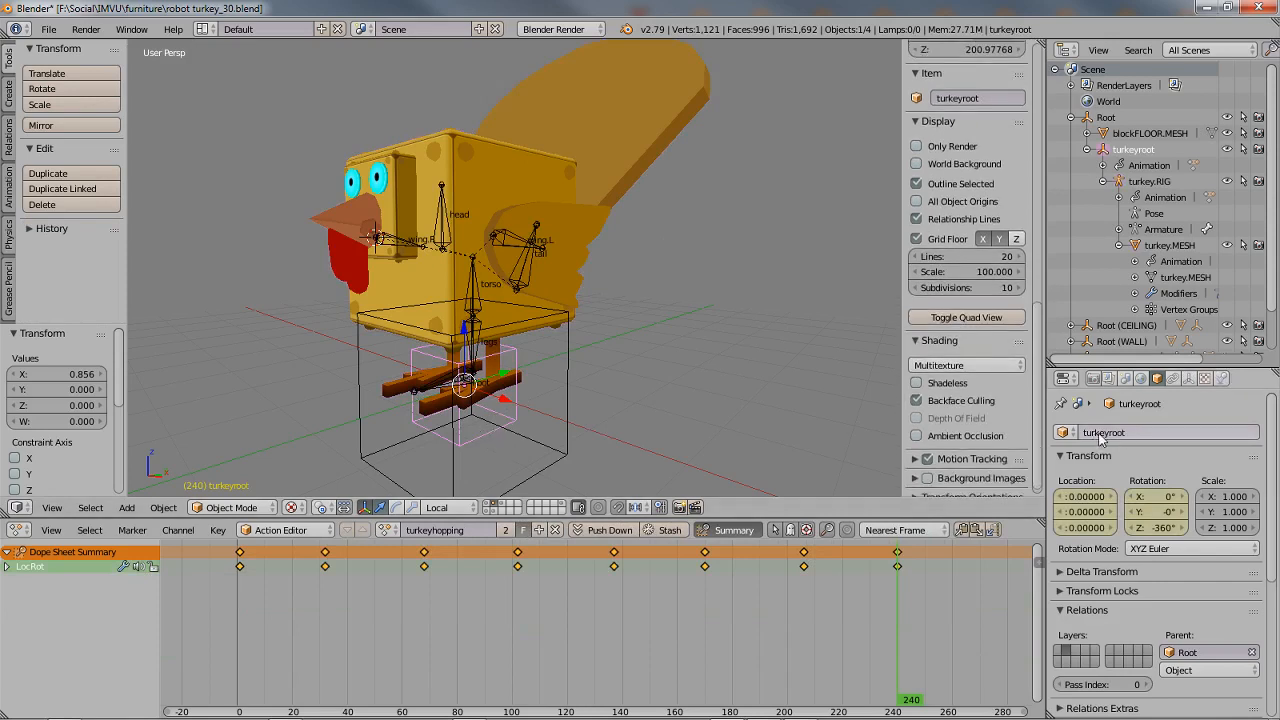
pyautogui.rightClick(563, 465)
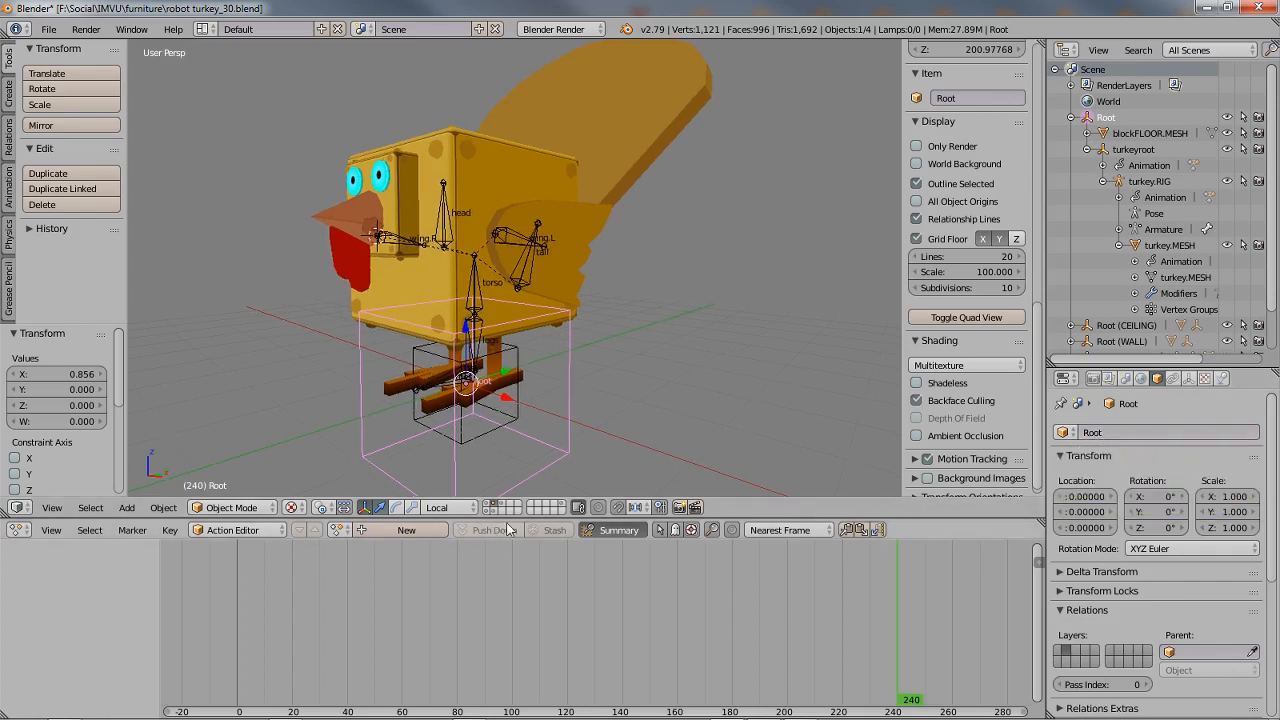
# - Reduce the height of the Action Editor and save the file as robot turkey_31.blend
pyautogui.moveTo(510, 518); pyautogui.dragTo(510, 602)
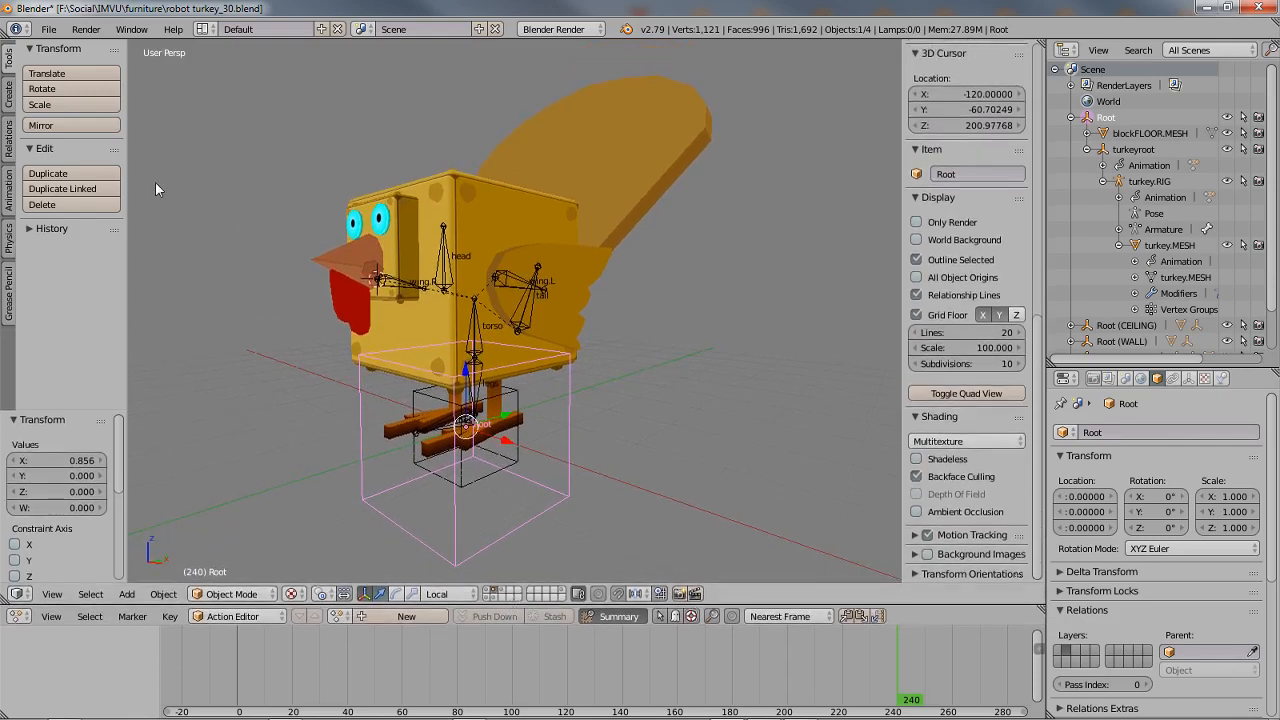
pyautogui.click(50, 30)
pyautogui.moveTo(97, 88)
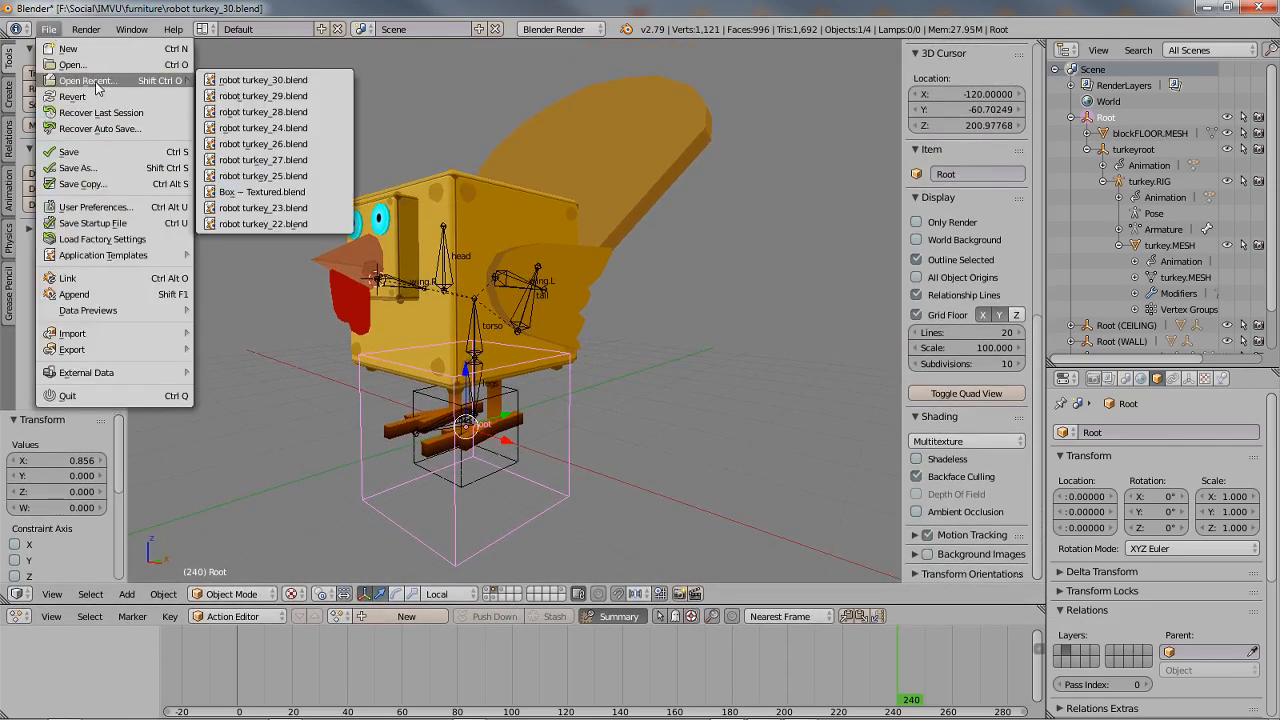
pyautogui.click(80, 167)
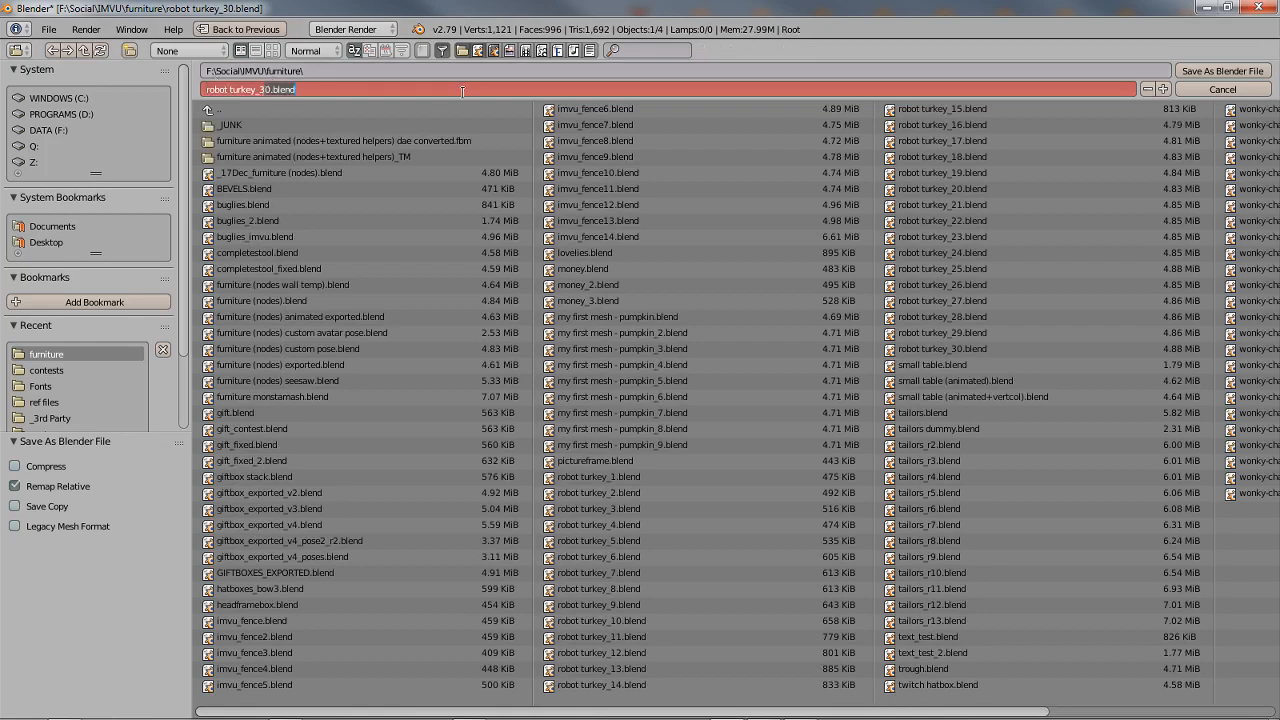
pyautogui.write('1')
pyautogui.press('Return')
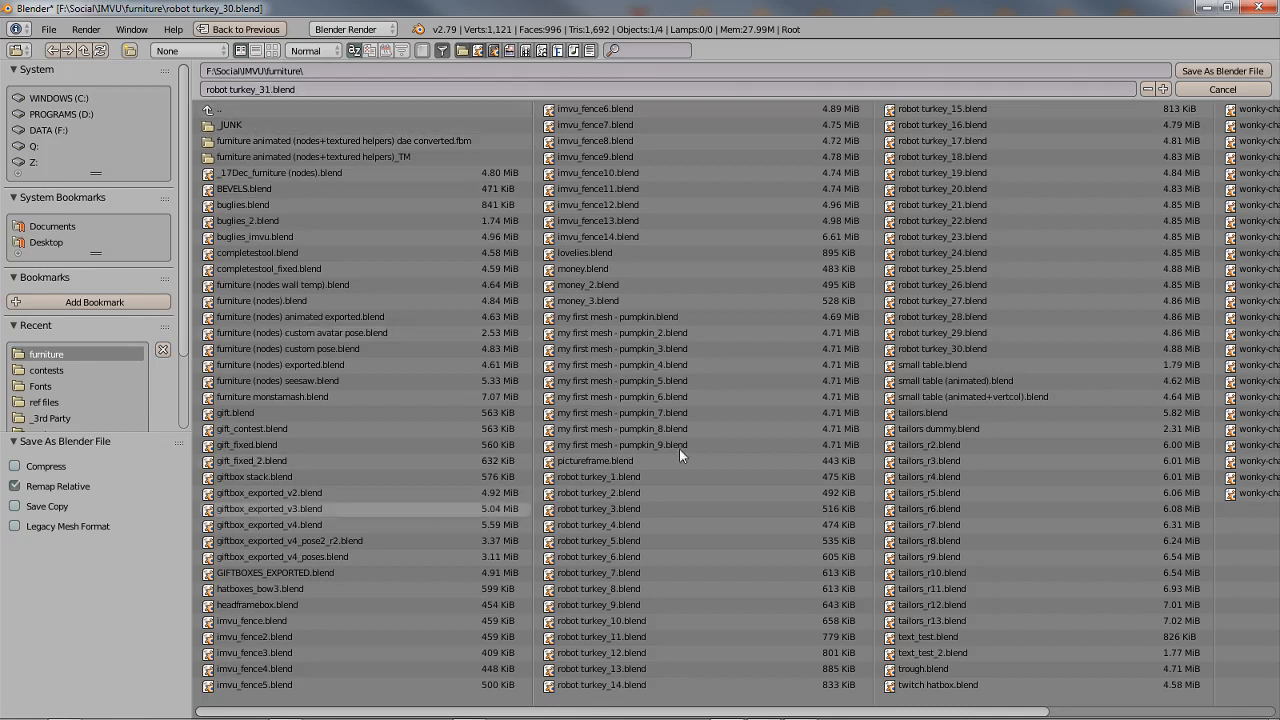
pyautogui.click(1222, 72)
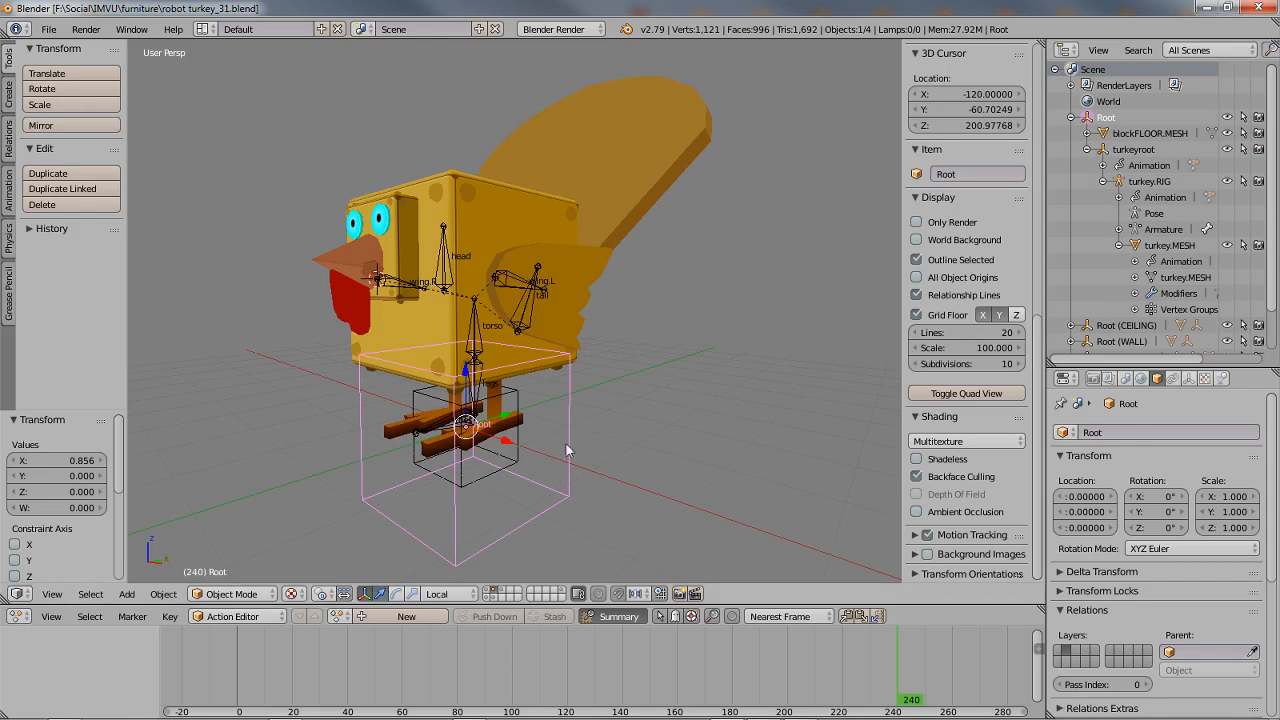
# - Select all four visible objects, toggling Root out of the selection and back in
pyautogui.press('a')
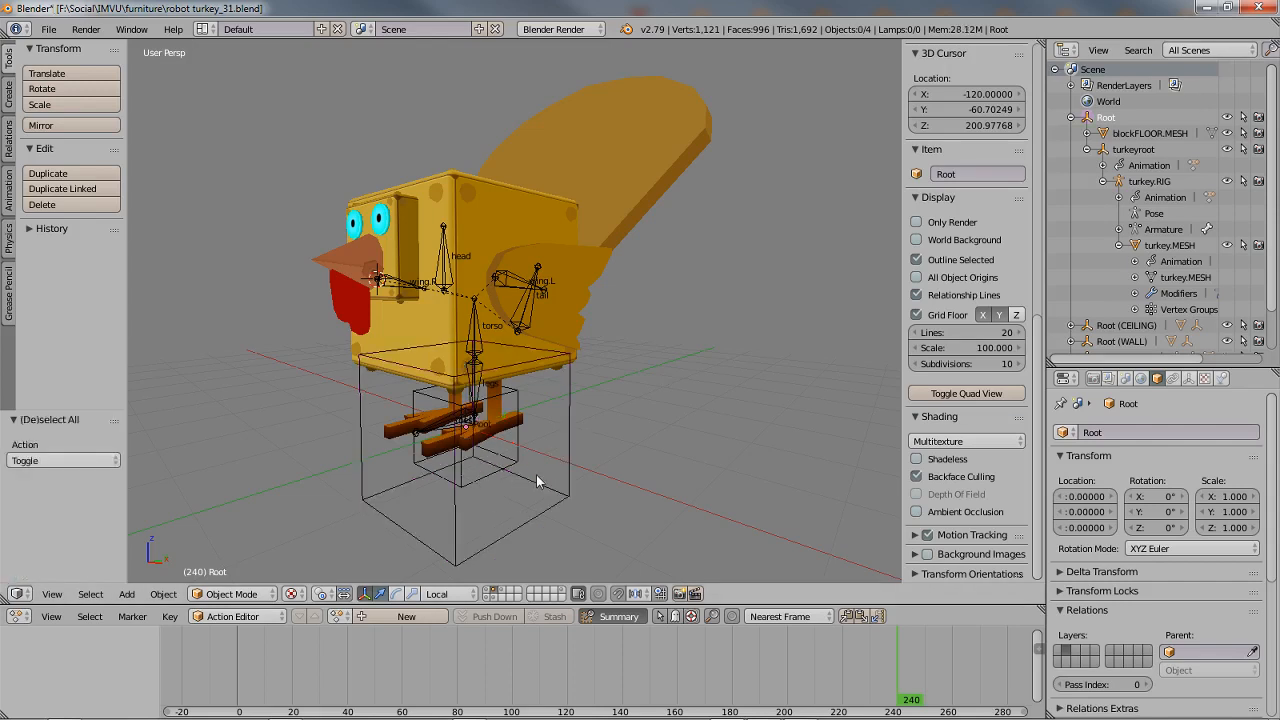
pyautogui.press('a')
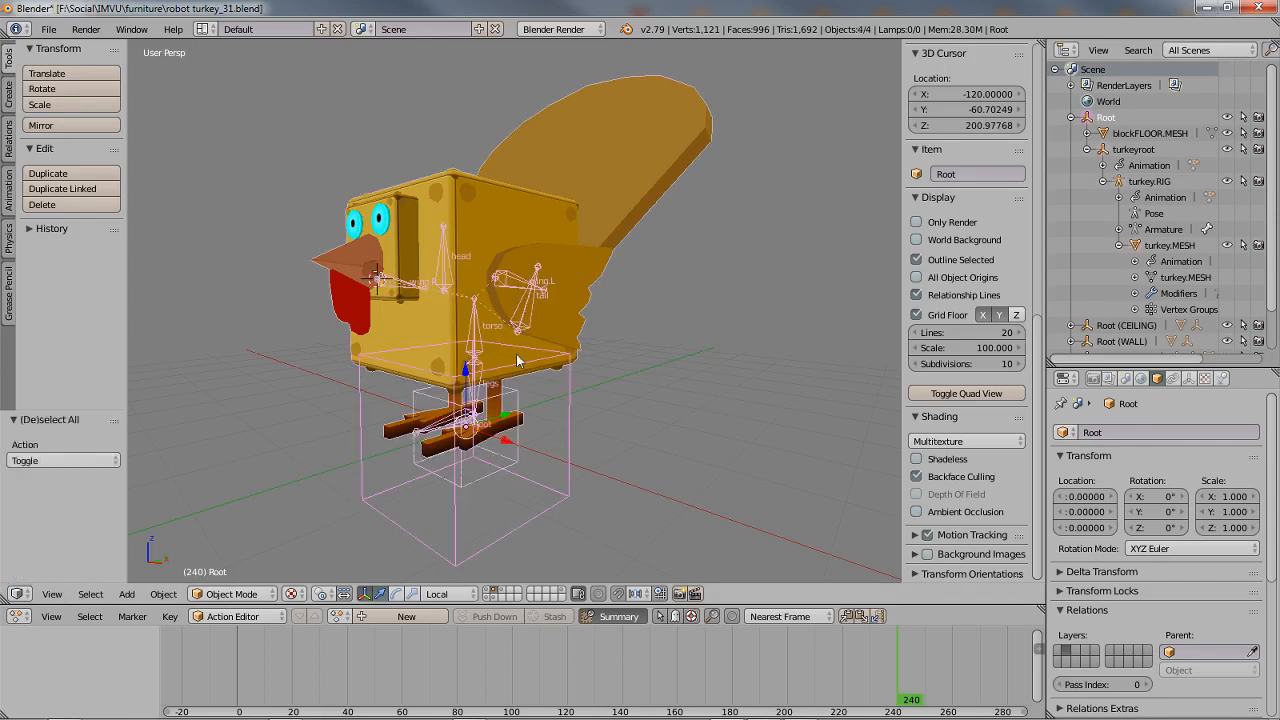
pyautogui.keyDown('shift'); pyautogui.rightClick(543, 511); pyautogui.keyUp('shift')
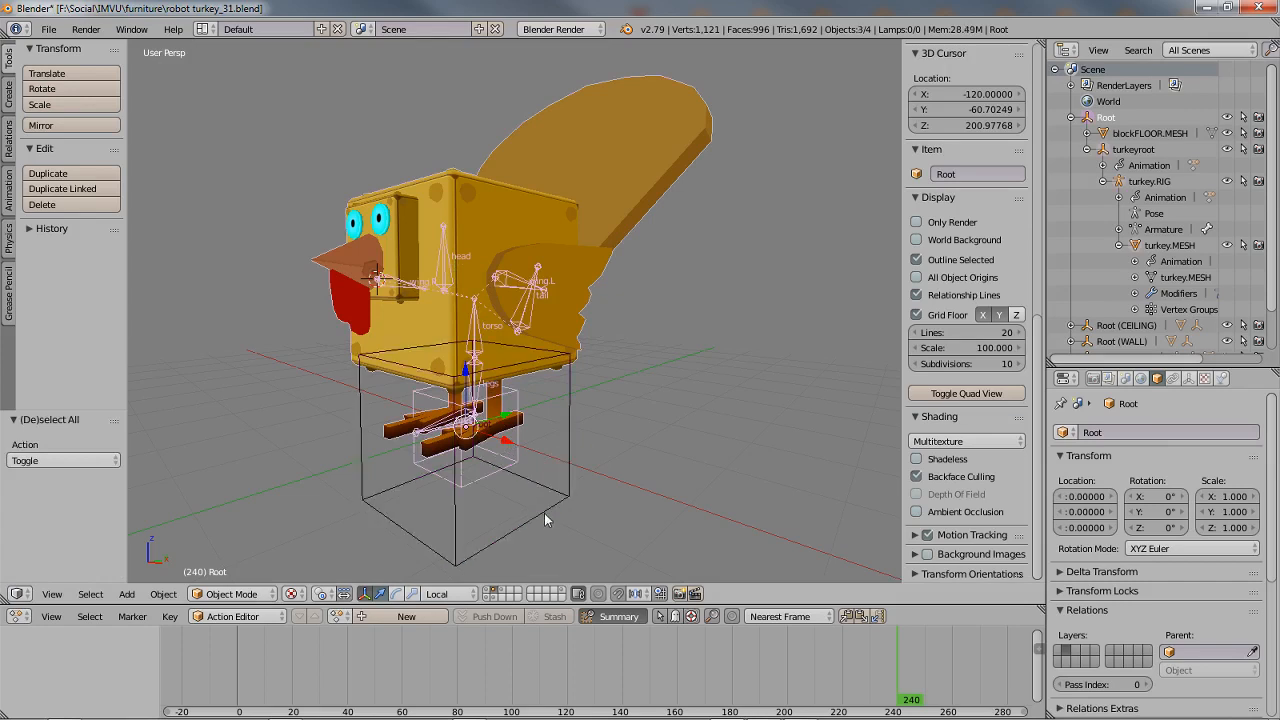
pyautogui.keyDown('shift'); pyautogui.rightClick(553, 505); pyautogui.keyUp('shift')
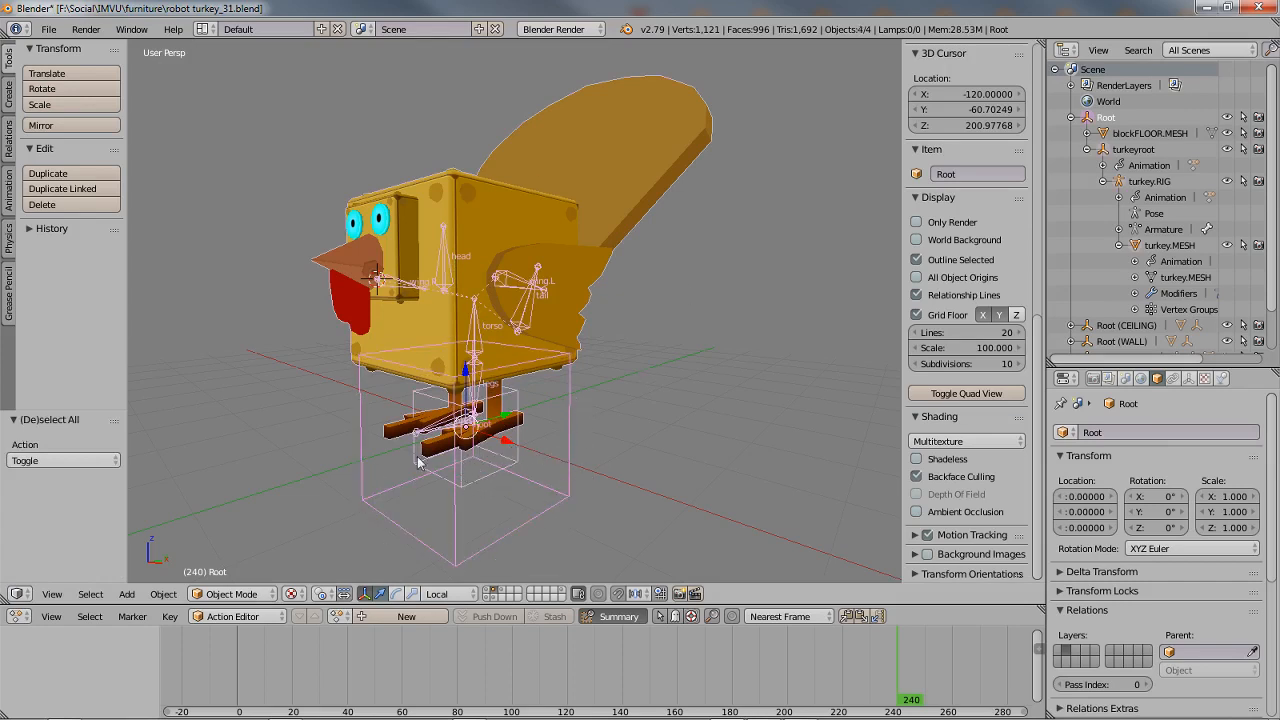
pyautogui.keyDown('shift'); pyautogui.rightClick(550, 488); pyautogui.keyUp('shift')
pyautogui.keyDown('shift'); pyautogui.rightClick(553, 487); pyautogui.keyUp('shift')
pyautogui.keyDown('shift'); pyautogui.rightClick(551, 490); pyautogui.keyUp('shift')
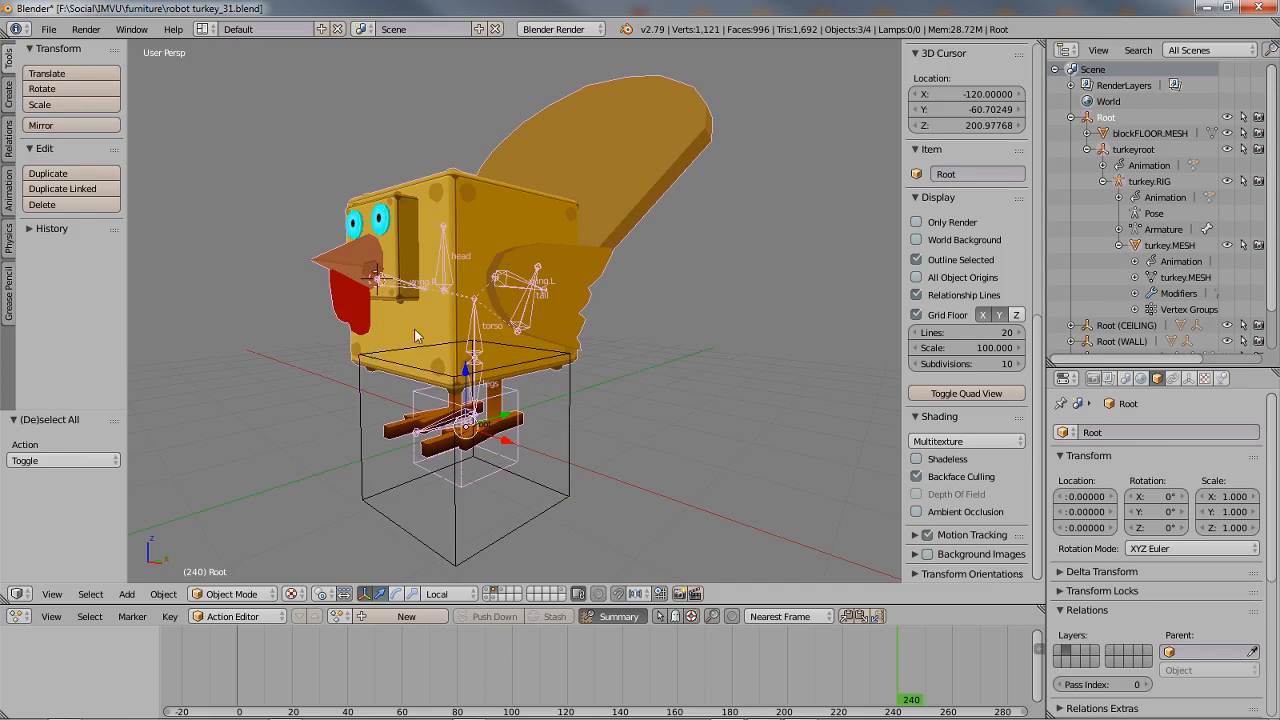
pyautogui.keyDown('shift'); pyautogui.rightClick(566, 454); pyautogui.keyUp('shift')
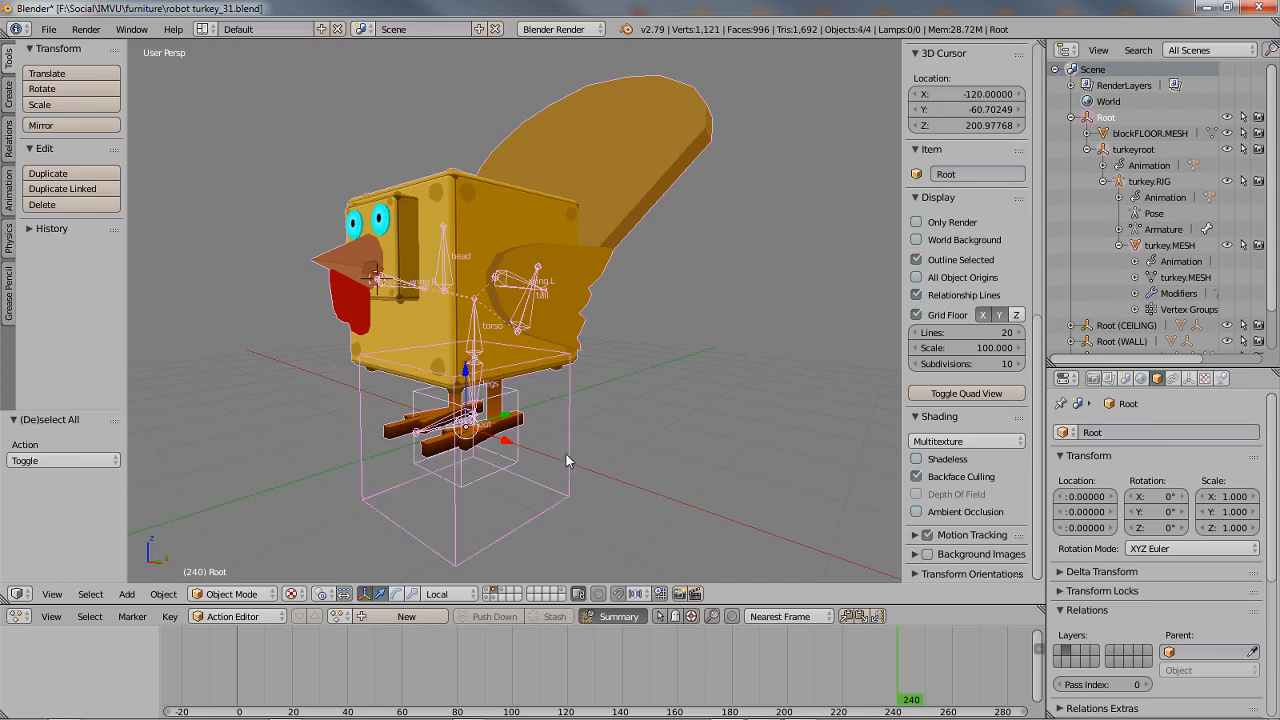
# - Start an FBX export for robot turkey_31.fbx, limited to the selected objects
pyautogui.click(48, 29)
pyautogui.moveTo(77, 352)
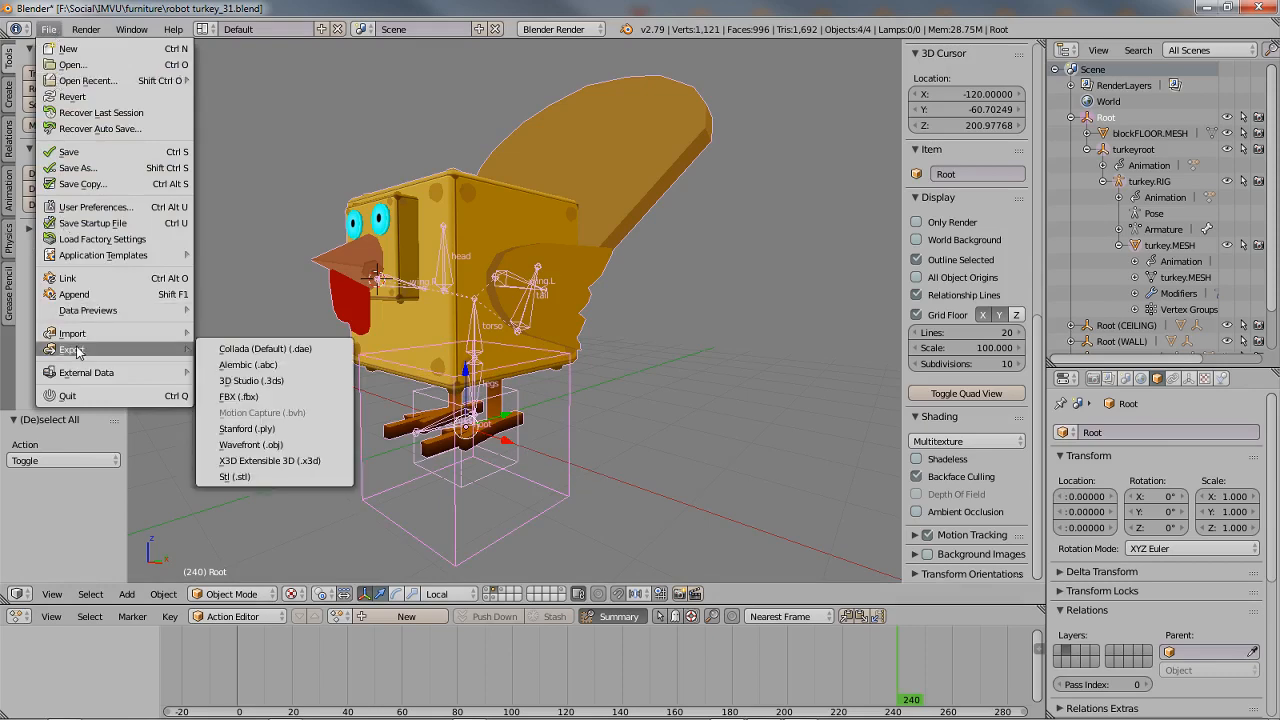
pyautogui.click(238, 397)
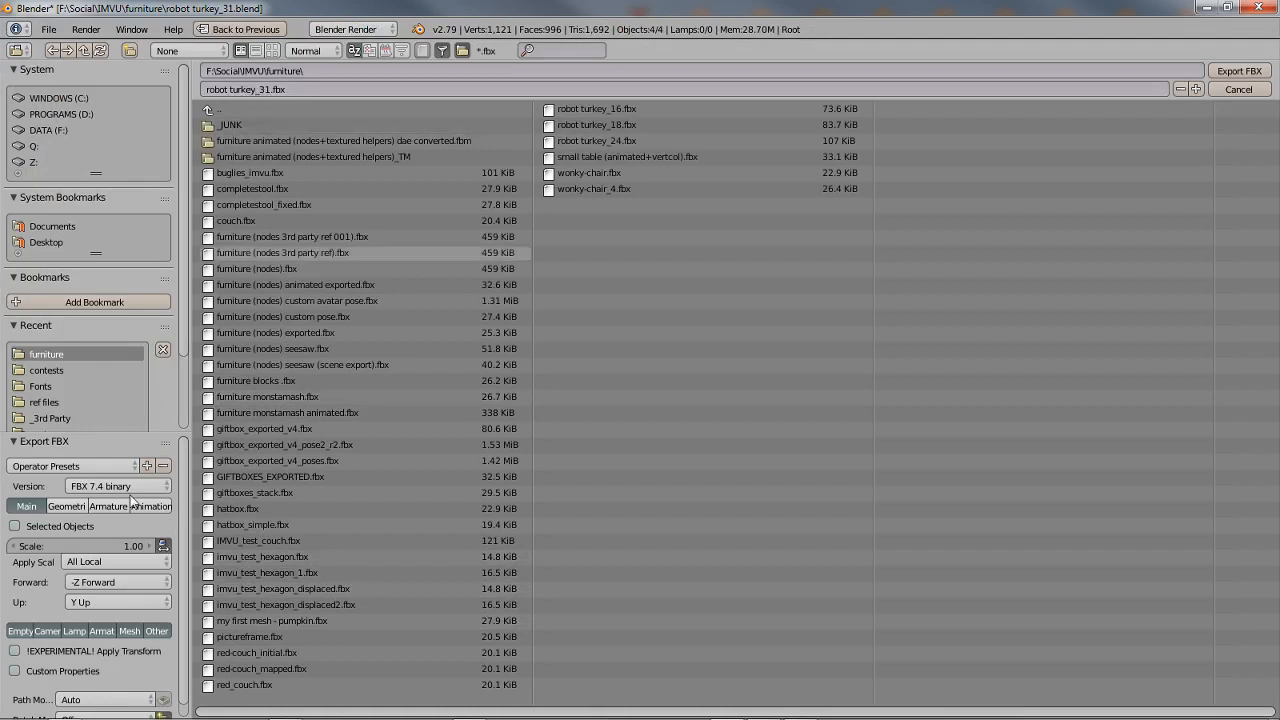
pyautogui.click(16, 527)
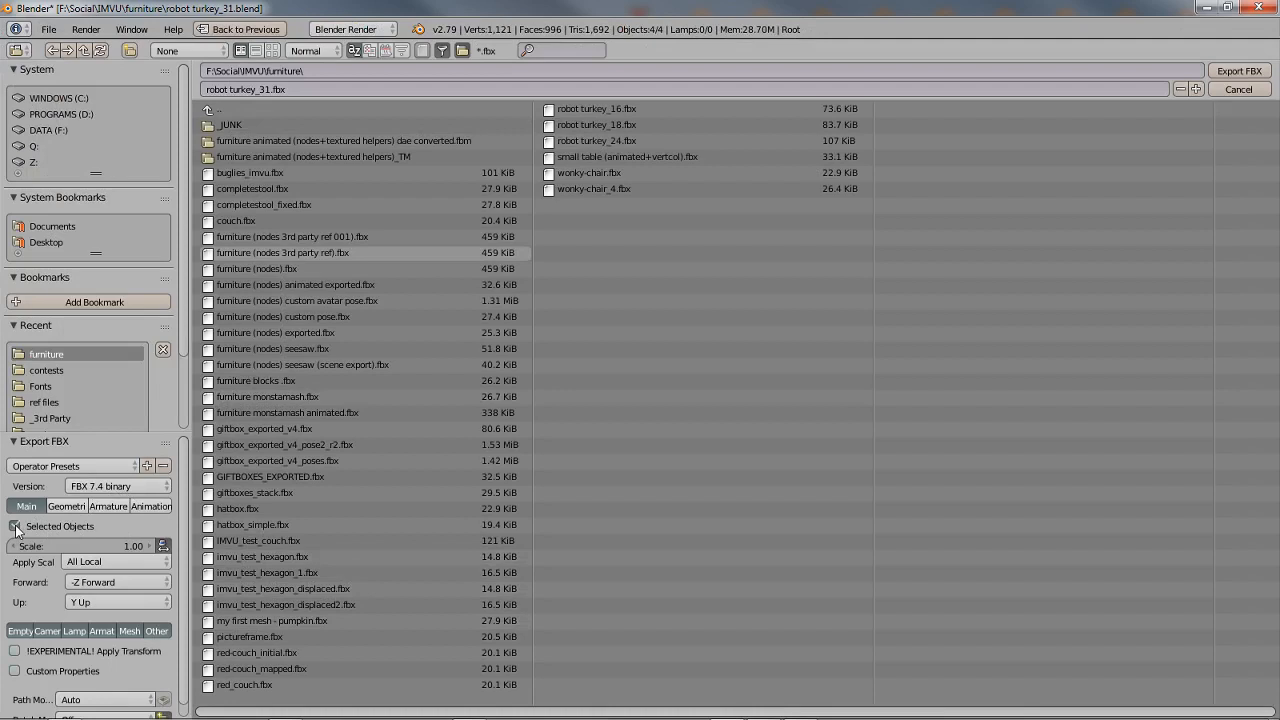
# - Turn off Use Modifiers Render Setting in the export's geometry options and Add Leaf Bones in its armature options
pyautogui.click(67, 506)
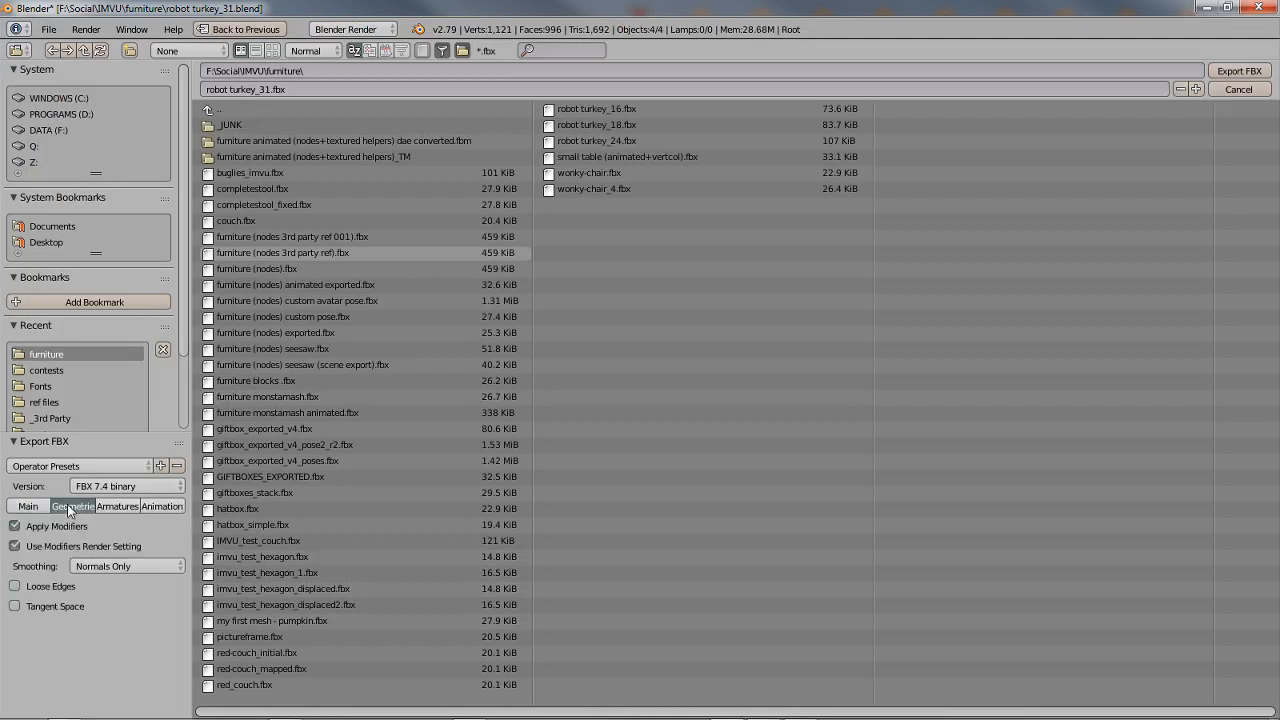
pyautogui.click(15, 547)
pyautogui.click(117, 506)
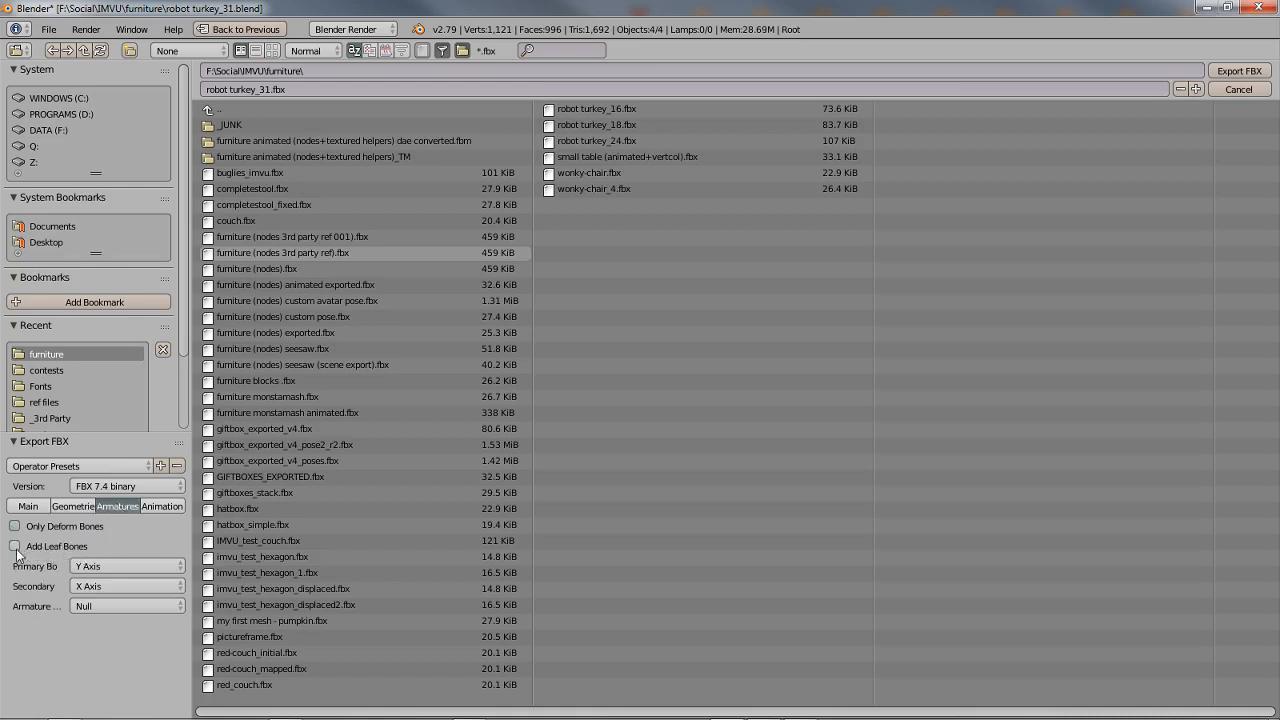
# - Disable NLA Strips and Force Start/End Keying in the FBX export's animation options
pyautogui.click(163, 506)
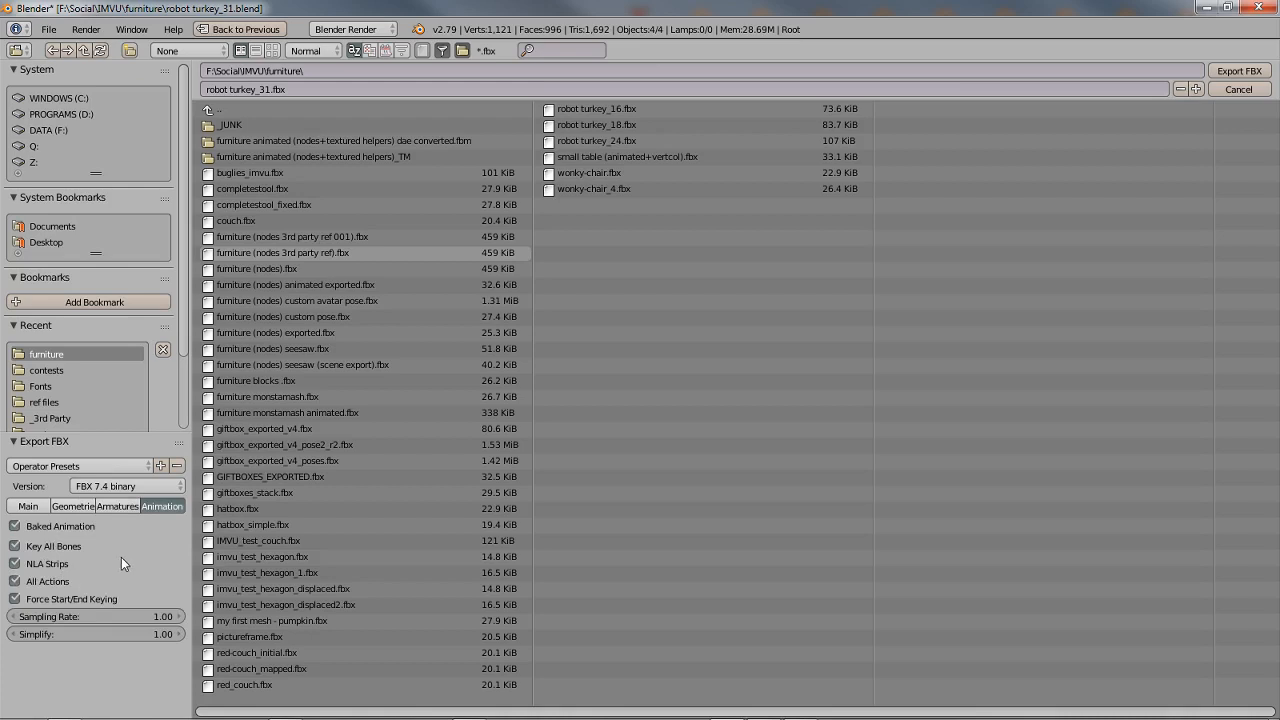
pyautogui.click(15, 565)
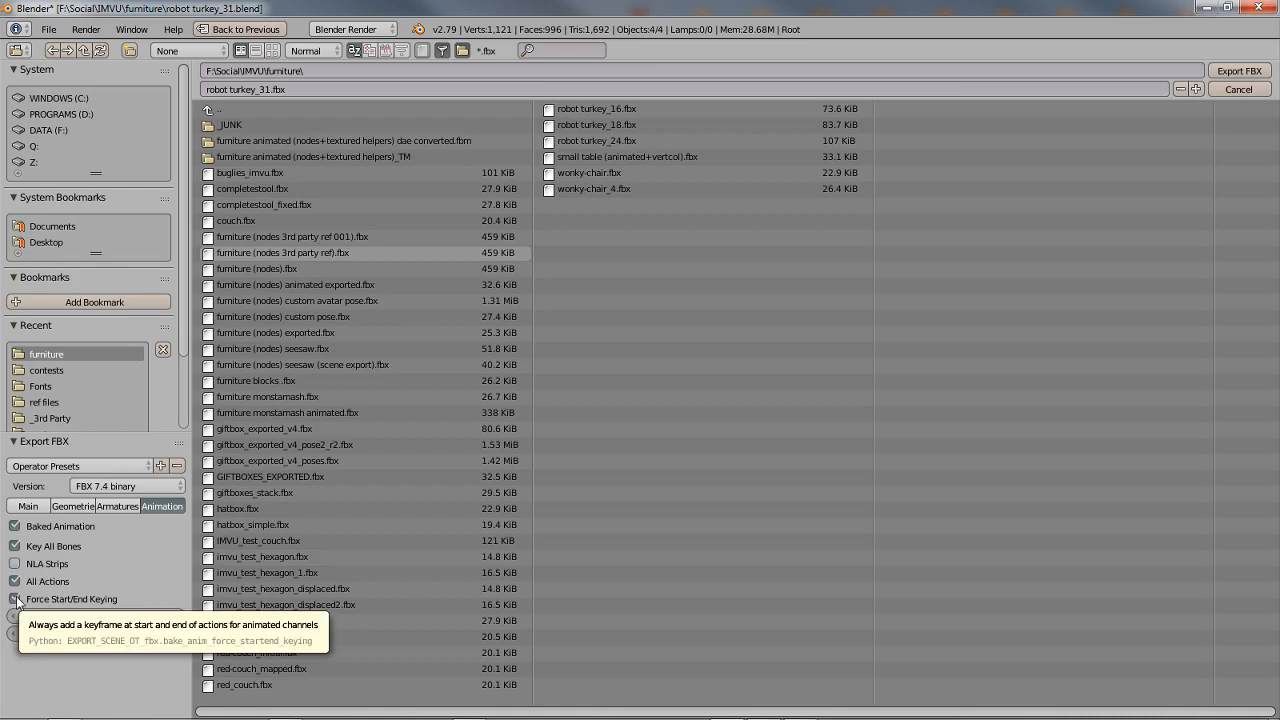
pyautogui.click(15, 599)
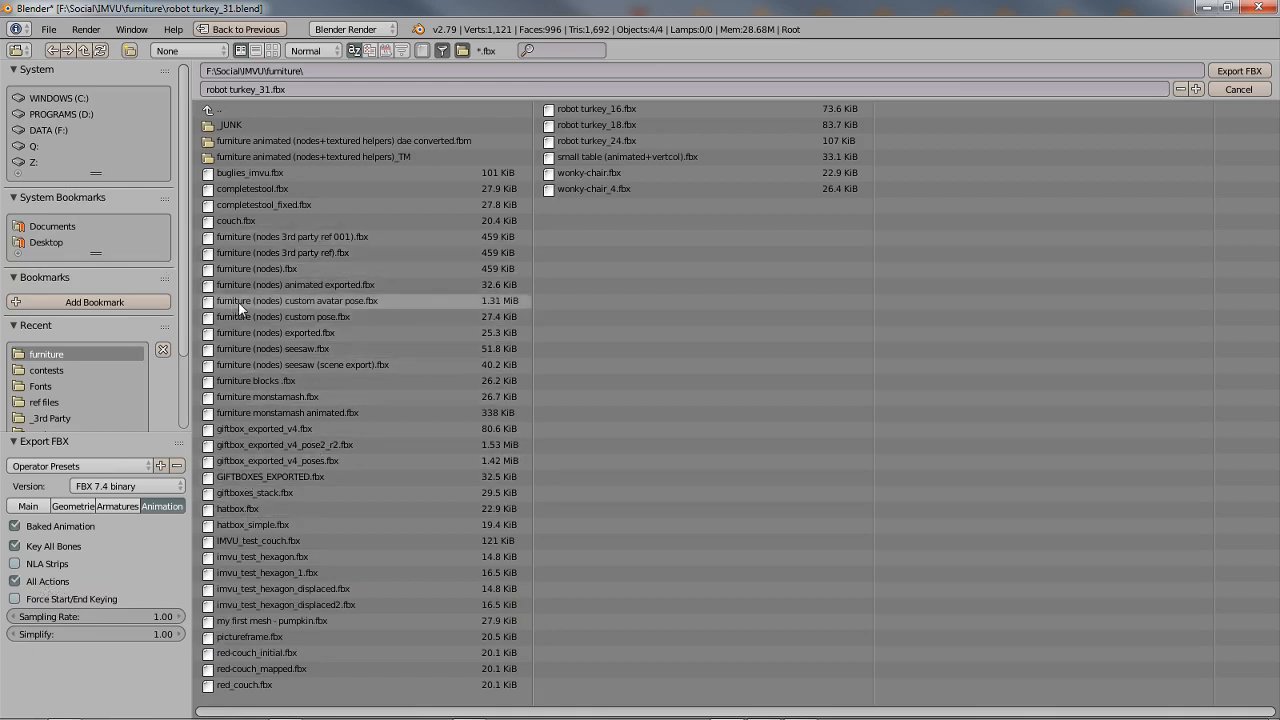
# - Export the FBX with the current settings, then switch to IMVU and open its Create mode
pyautogui.click(1236, 77)
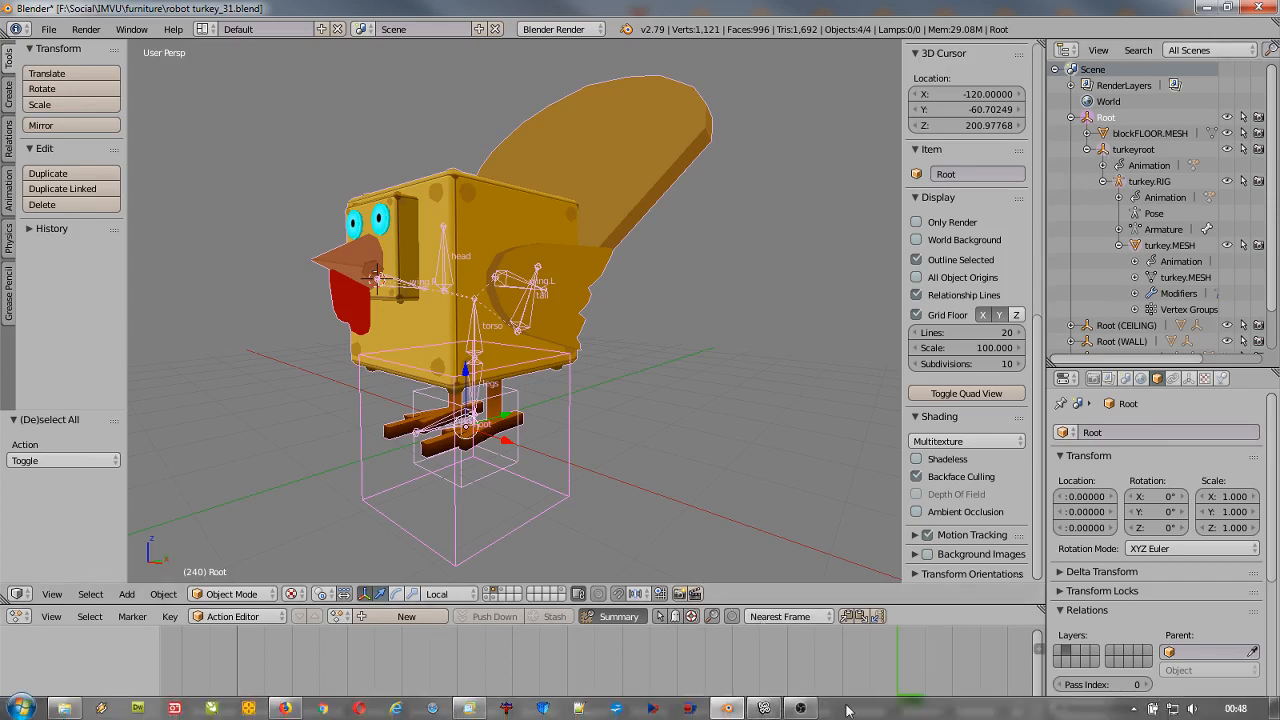
pyautogui.click(764, 712)
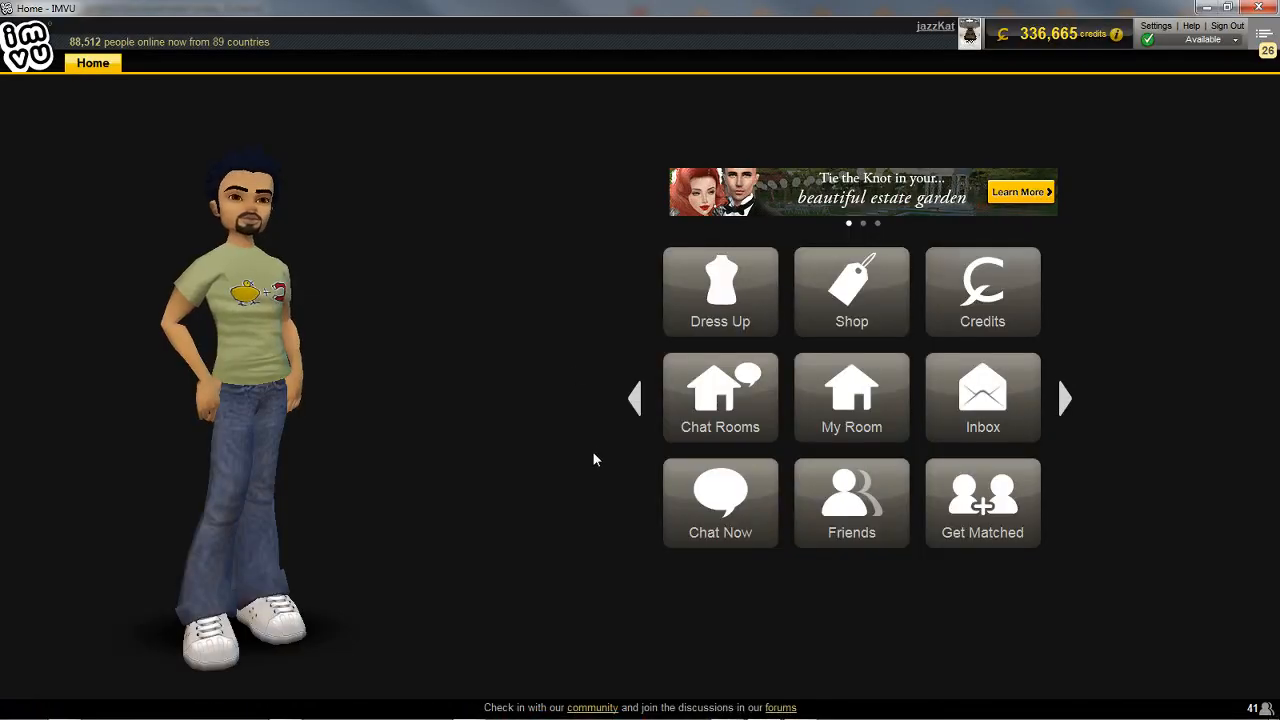
pyautogui.click(634, 398)
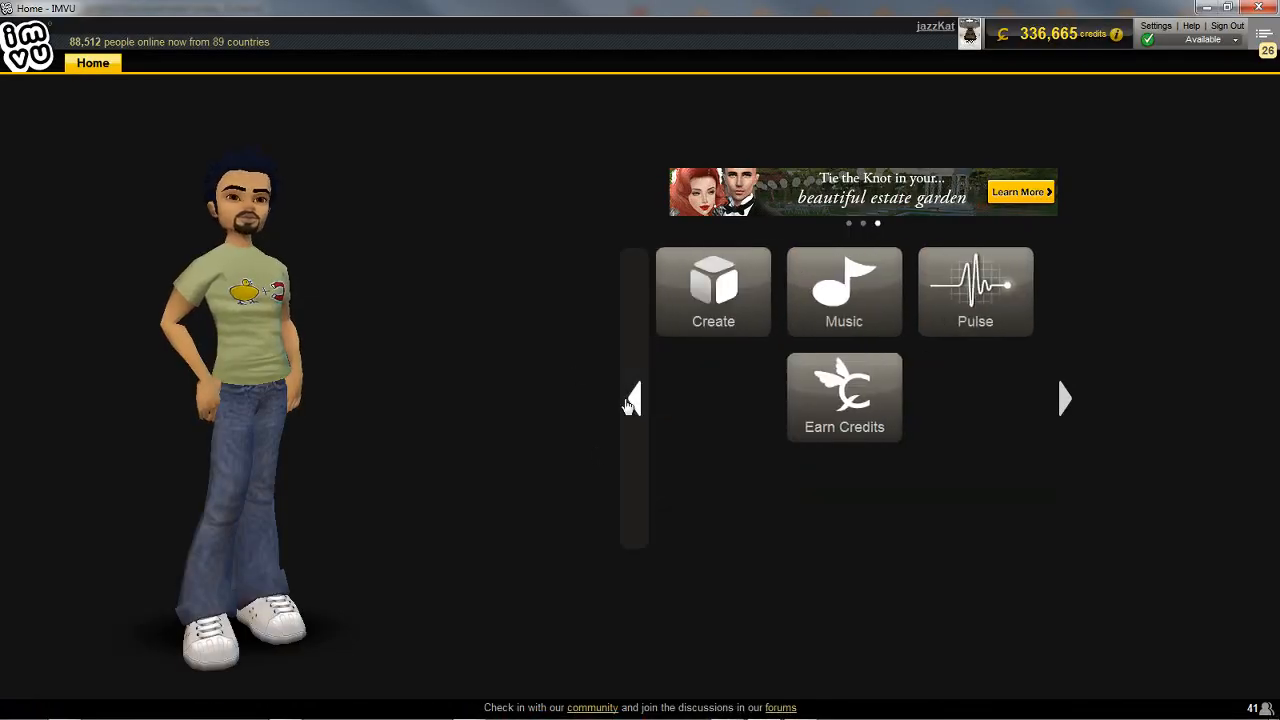
pyautogui.click(724, 290)
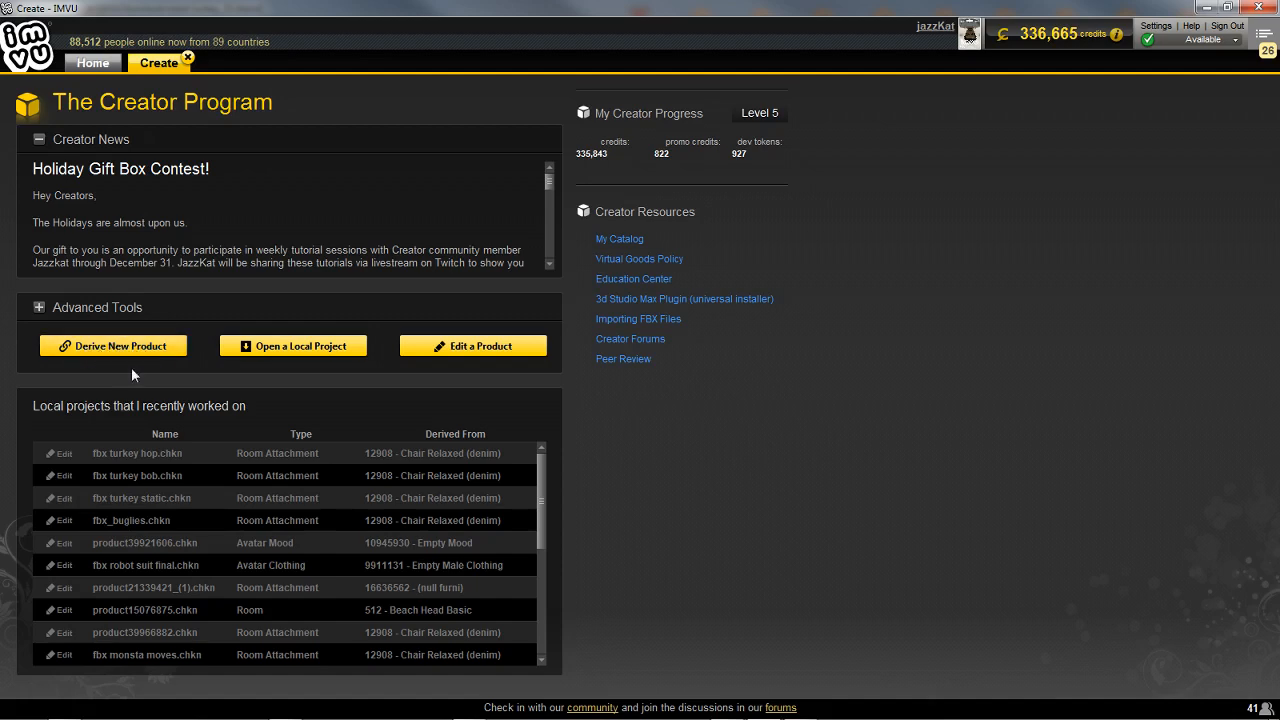
# - Derive a new product from the Furniture base, product ID 12908
pyautogui.click(101, 345)
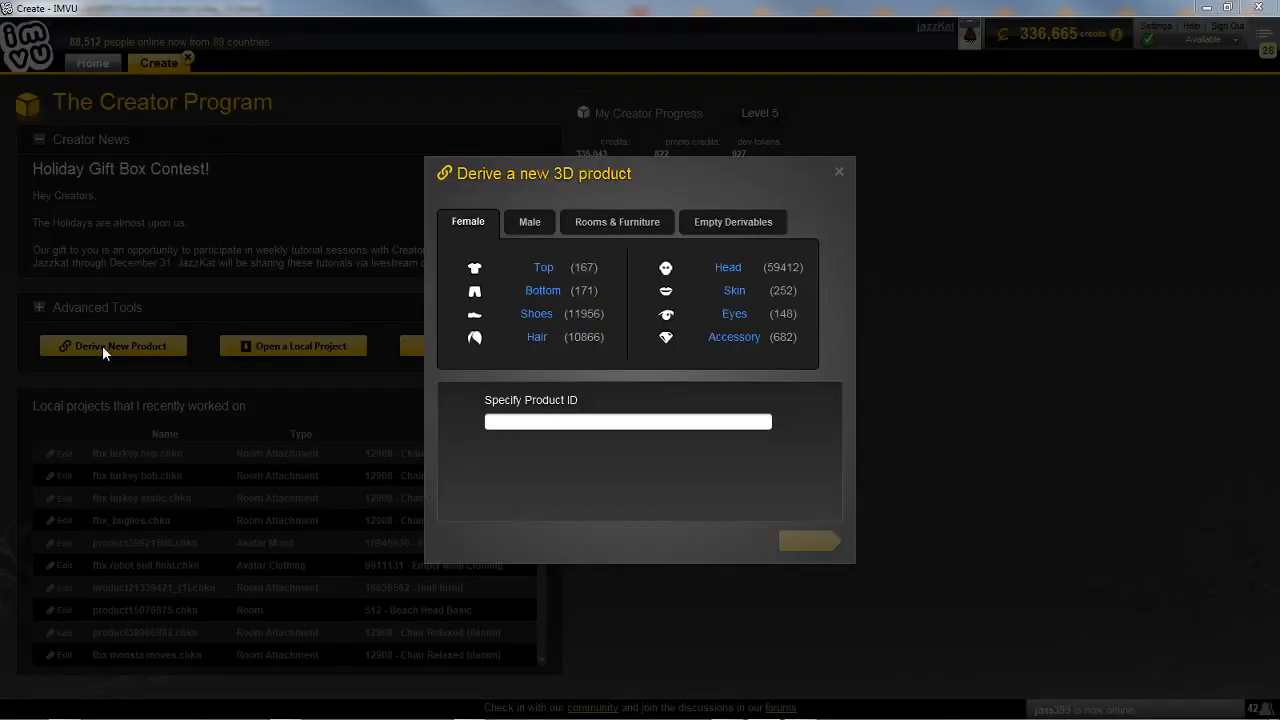
pyautogui.click(610, 228)
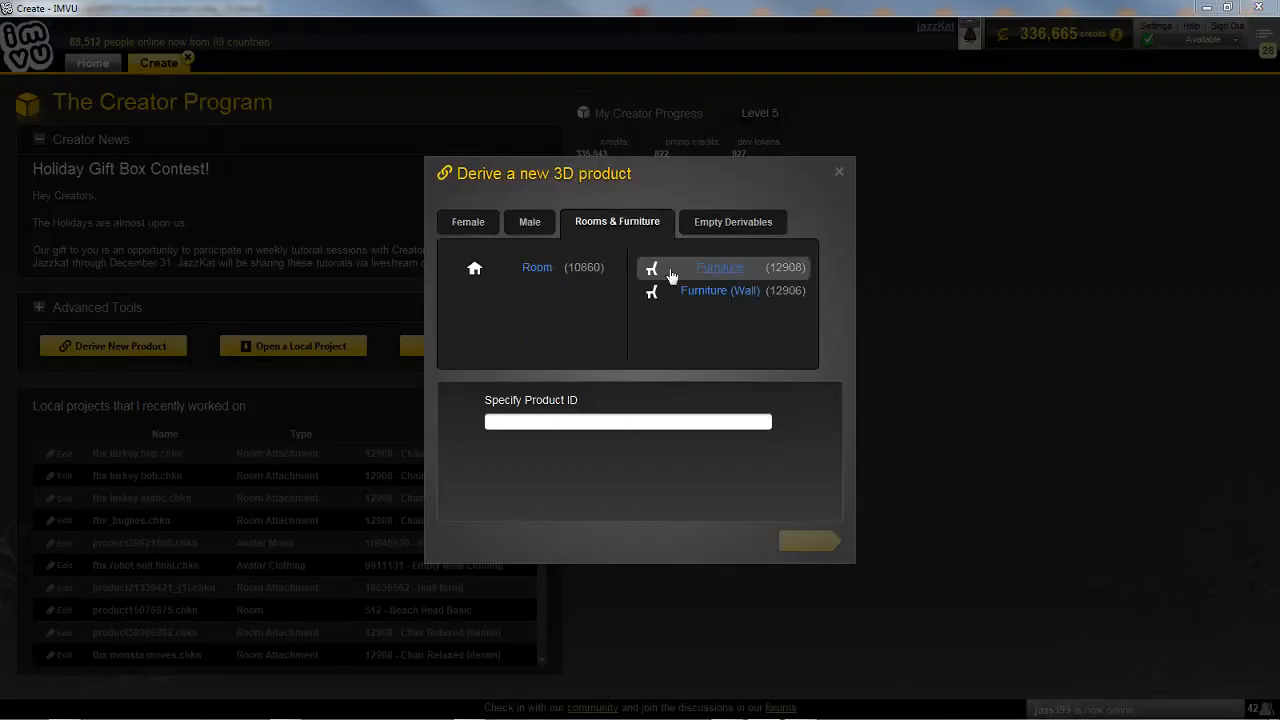
pyautogui.click(717, 270)
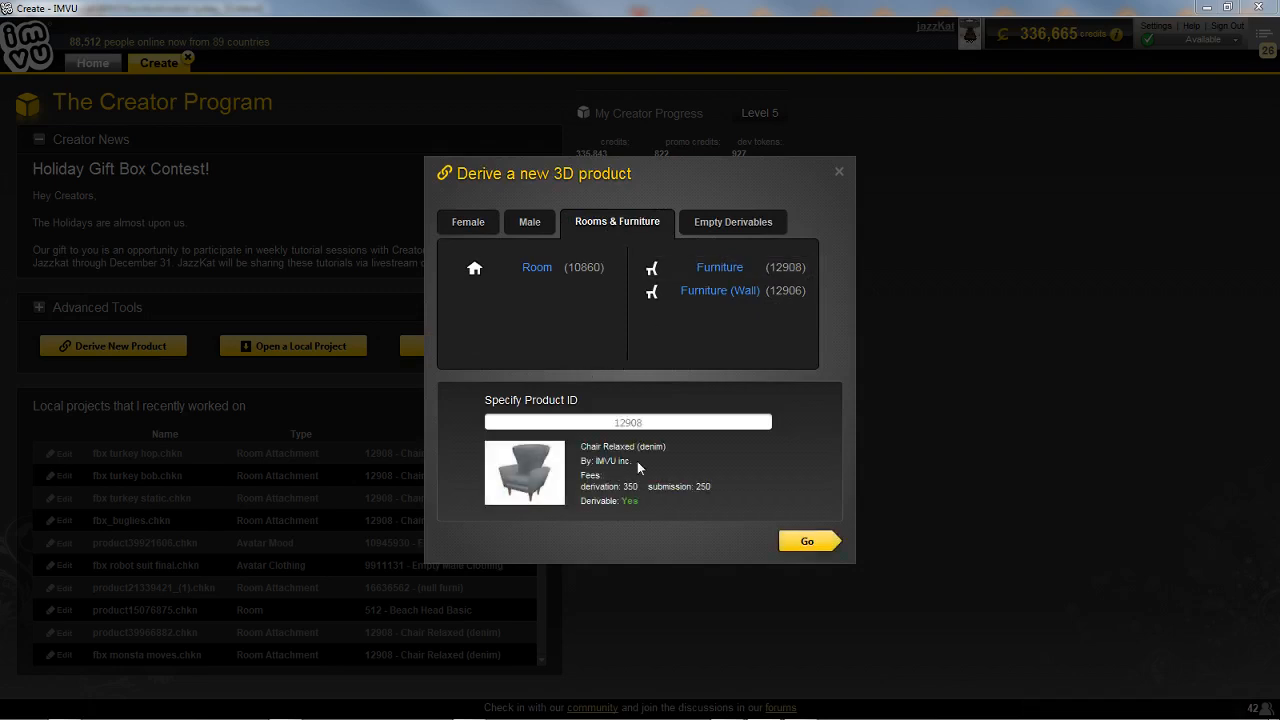
pyautogui.click(808, 541)
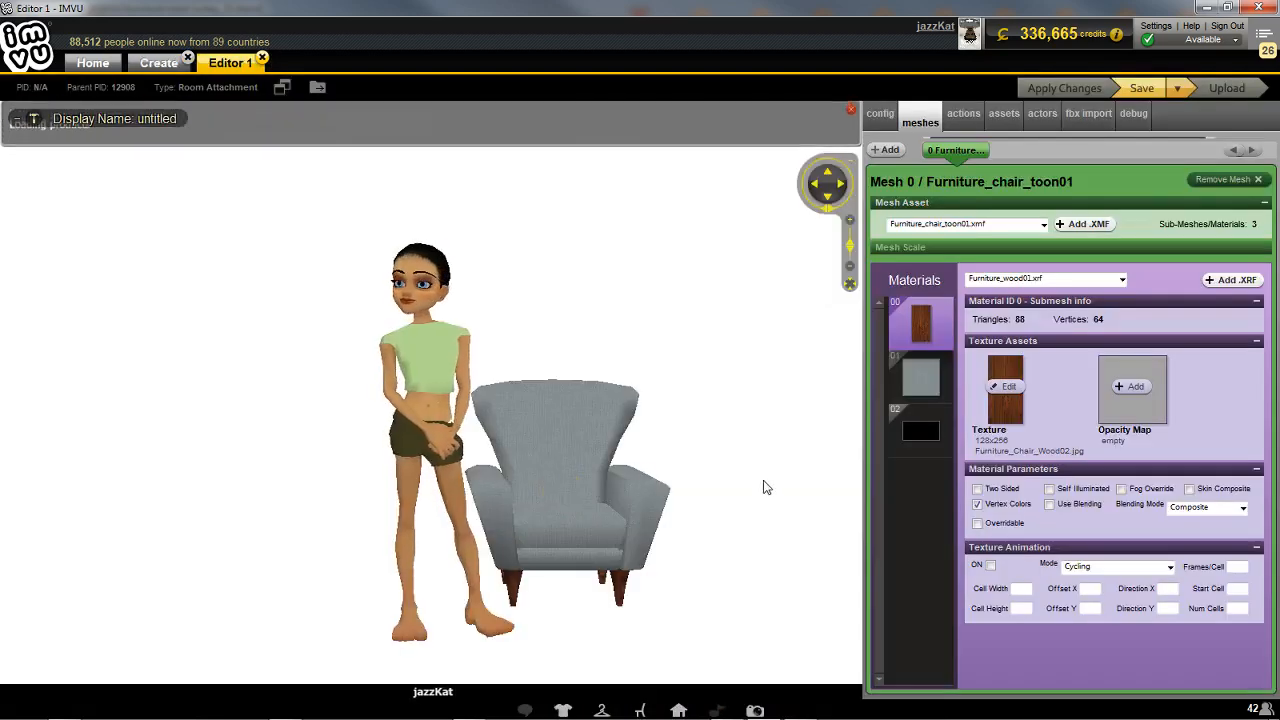
# - Load robot turkey_31.fbx from the furniture folder into the new product's FBX import
pyautogui.moveTo(764, 481); pyautogui.dragTo(699, 493)
pyautogui.scroll(-5, 699, 493)
pyautogui.scroll(6, 689, 467)
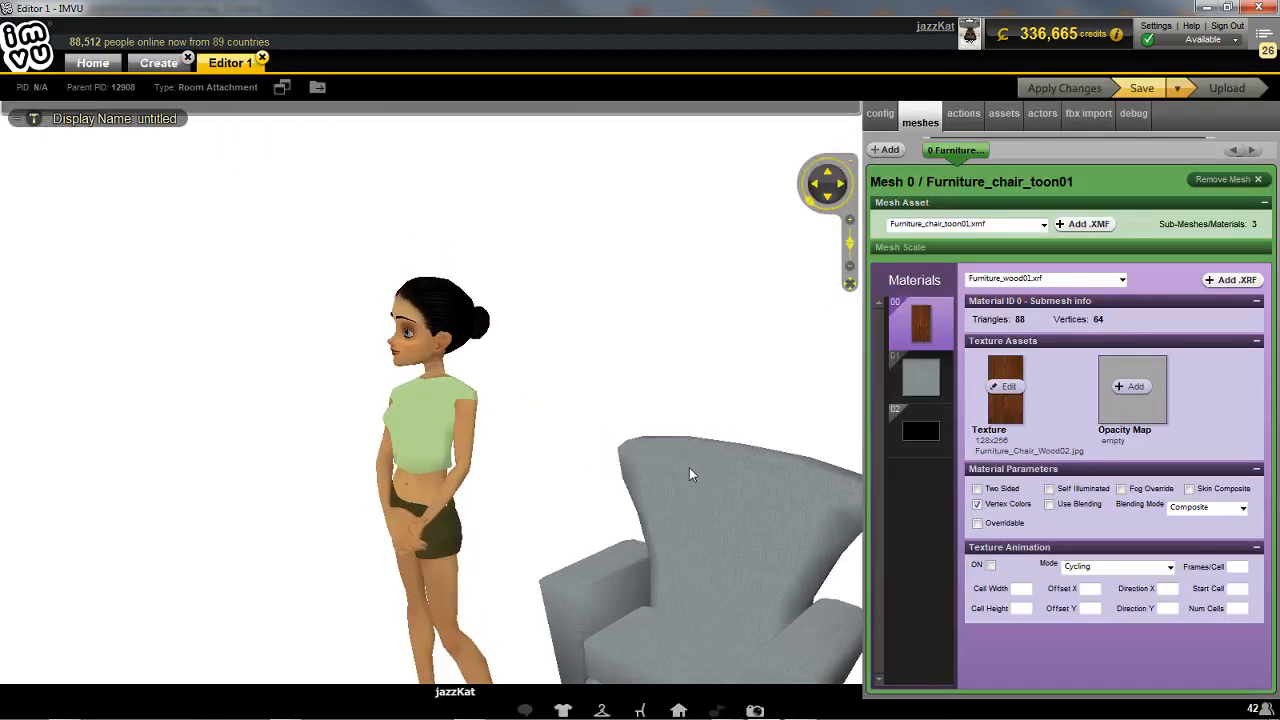
pyautogui.scroll(-2, 694, 469)
pyautogui.moveTo(699, 474); pyautogui.dragTo(581, 425, button='right')
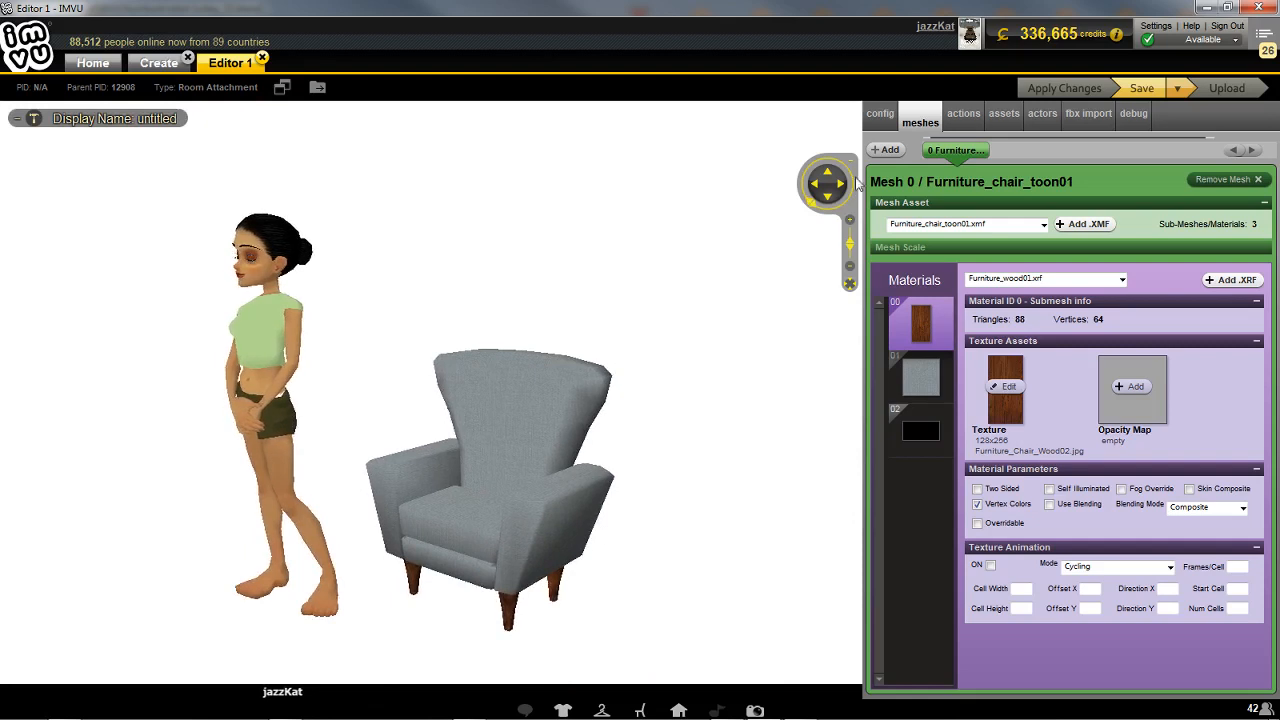
pyautogui.click(1089, 116)
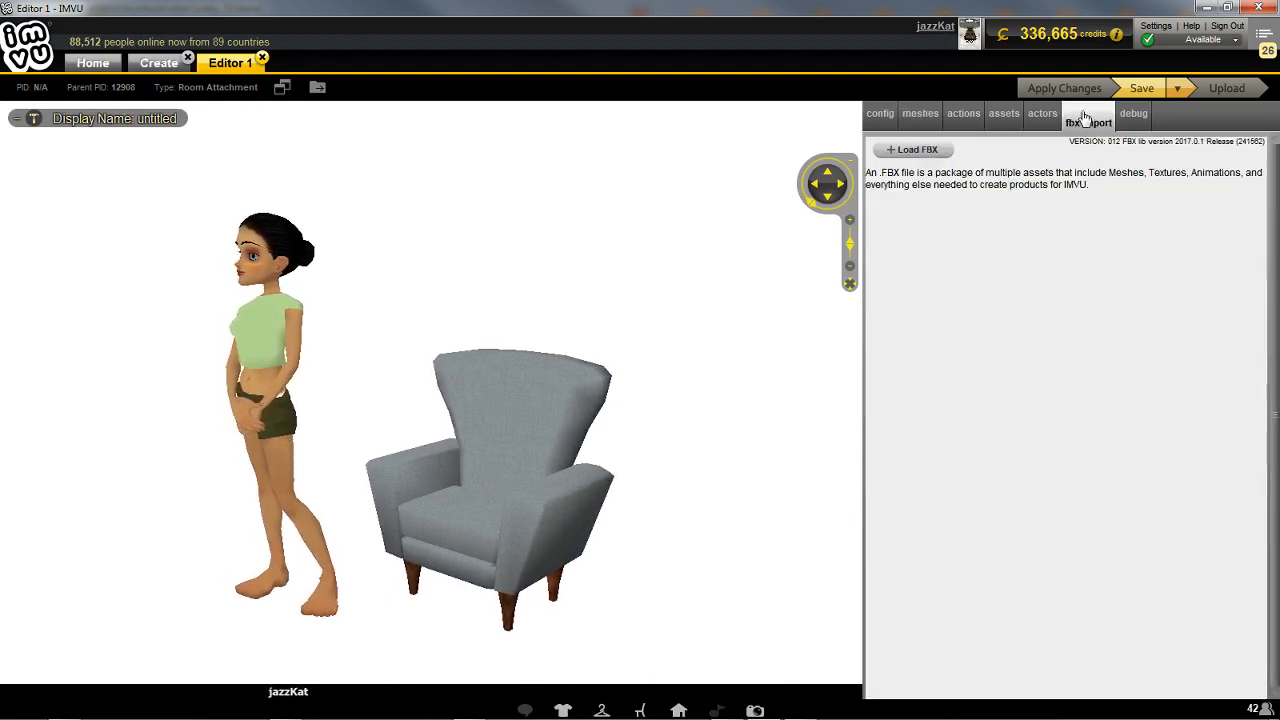
pyautogui.click(919, 148)
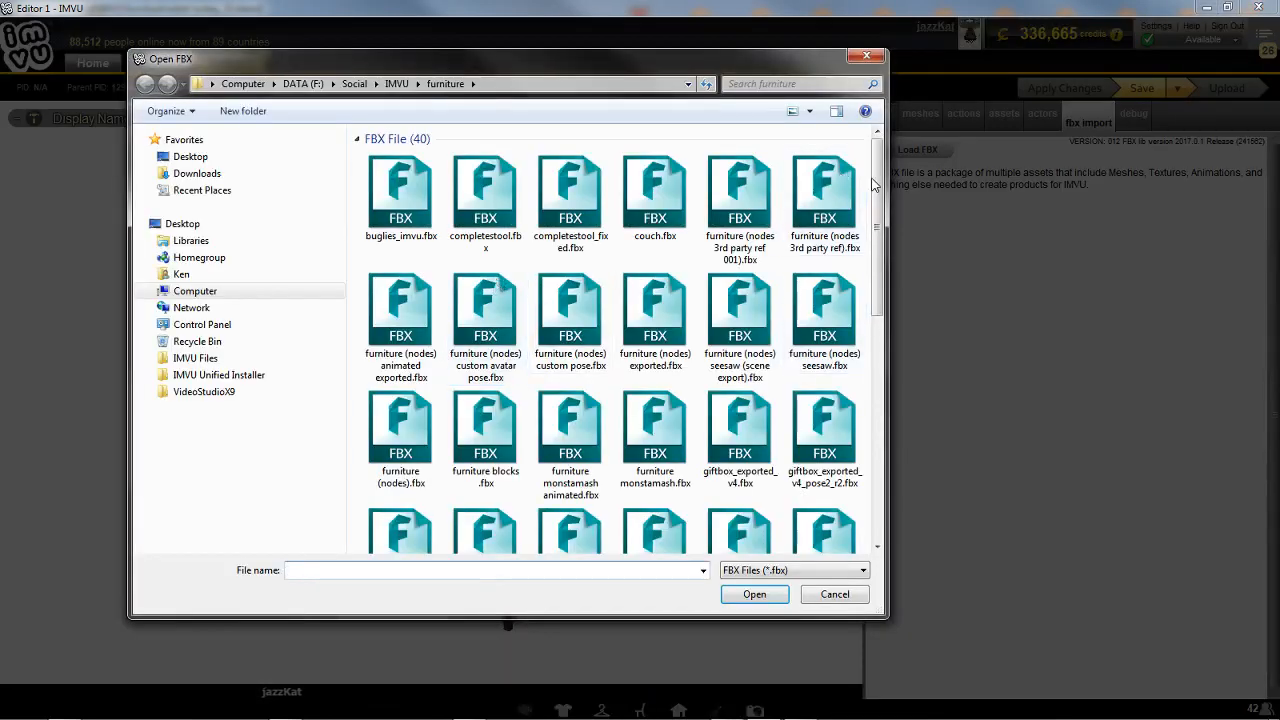
pyautogui.moveTo(875, 180); pyautogui.dragTo(884, 349)
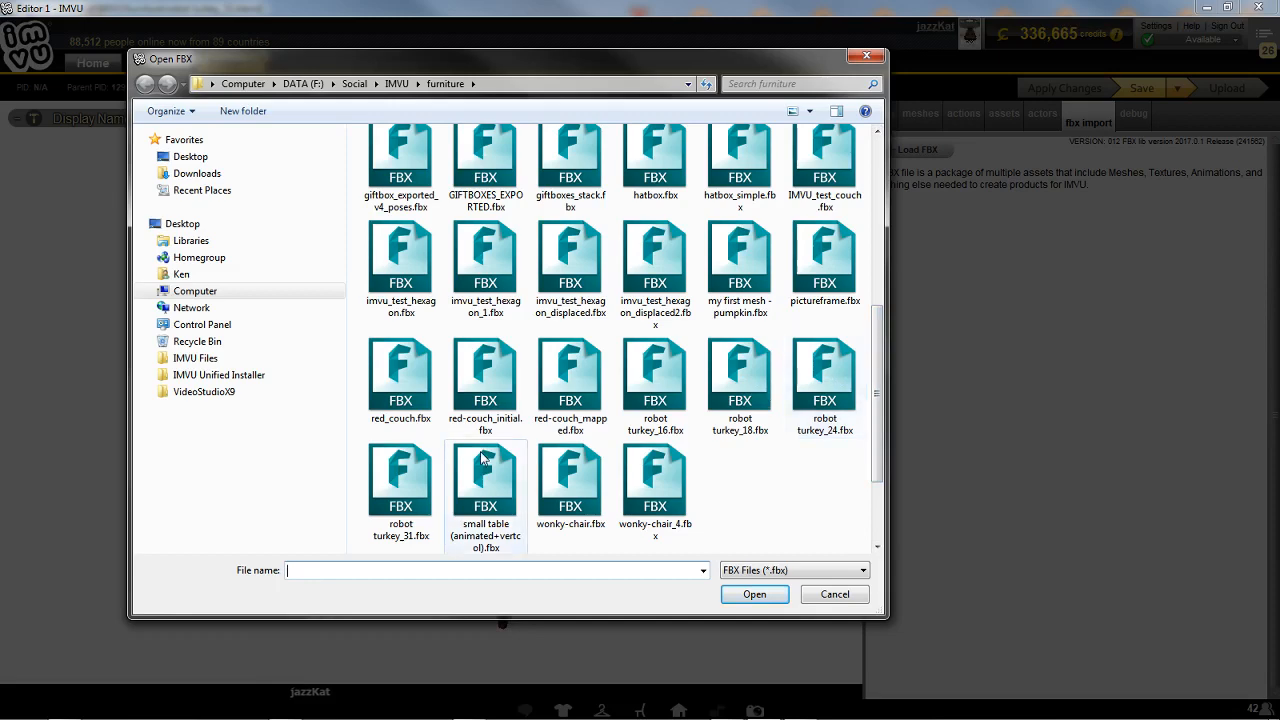
pyautogui.click(397, 482)
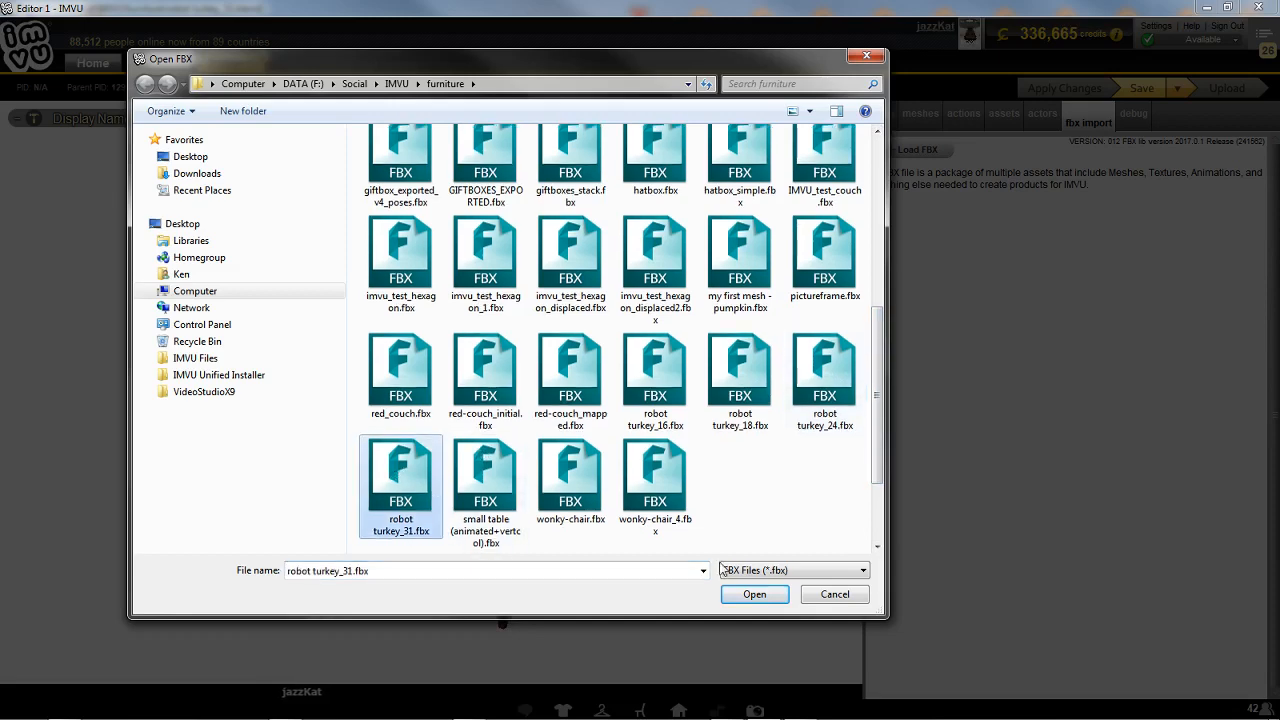
pyautogui.click(755, 594)
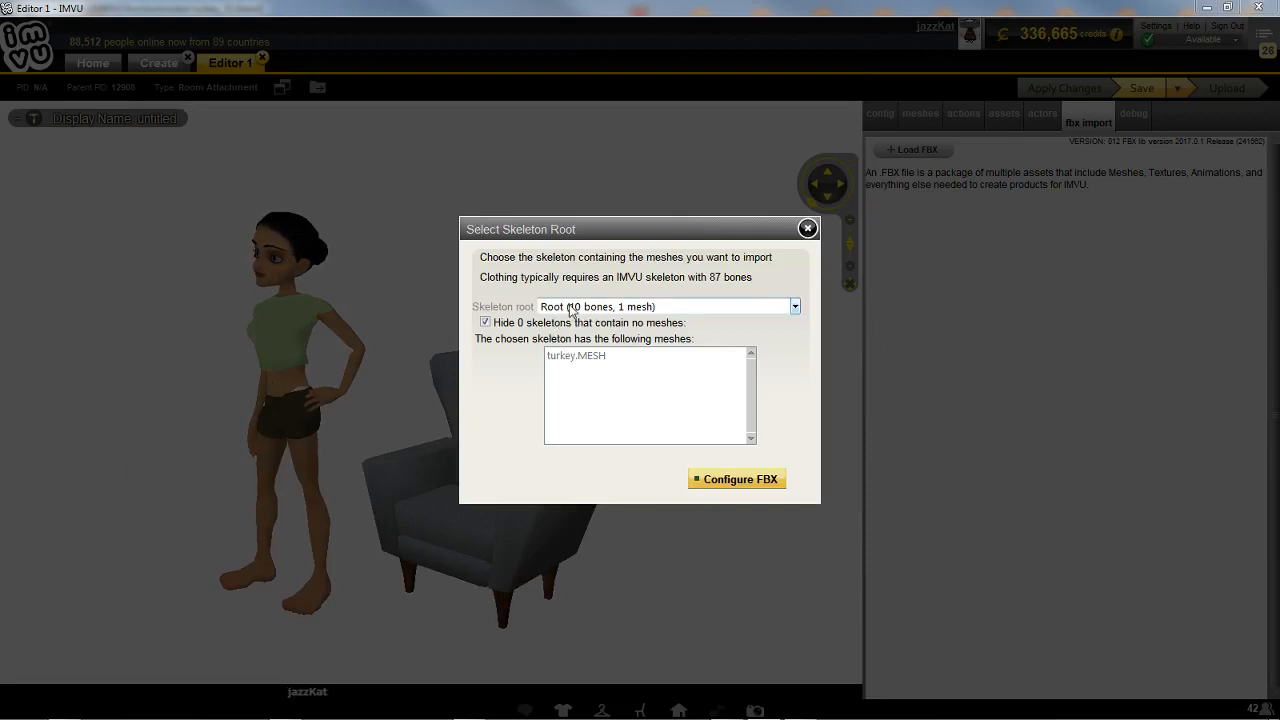
# - Choose Root as the skeleton root and continue to configuring the FBX
pyautogui.click(601, 314)
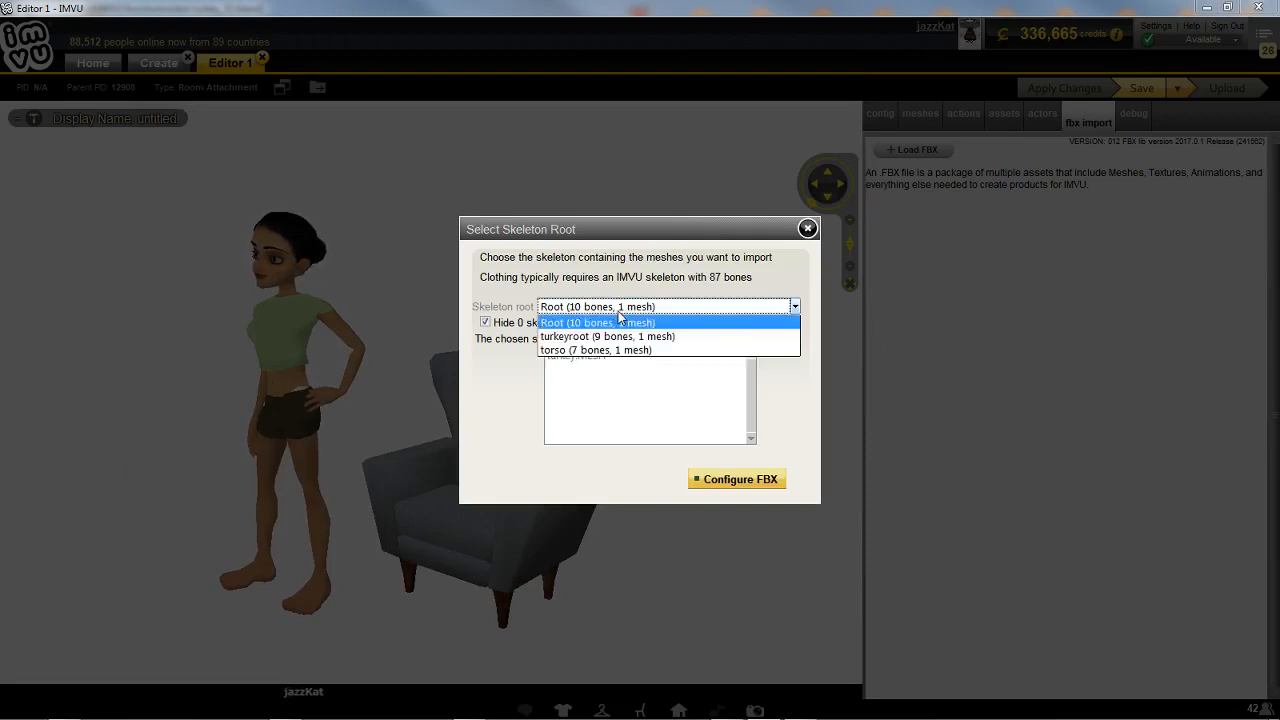
pyautogui.click(557, 324)
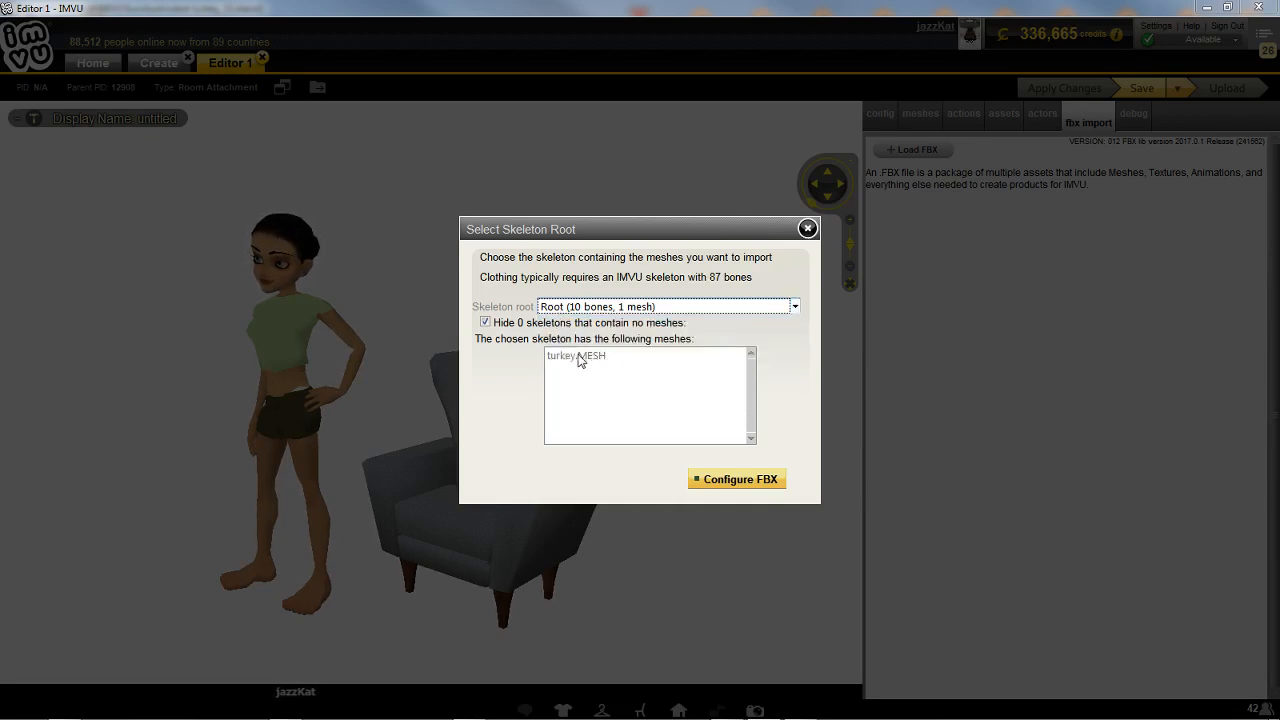
pyautogui.click(735, 481)
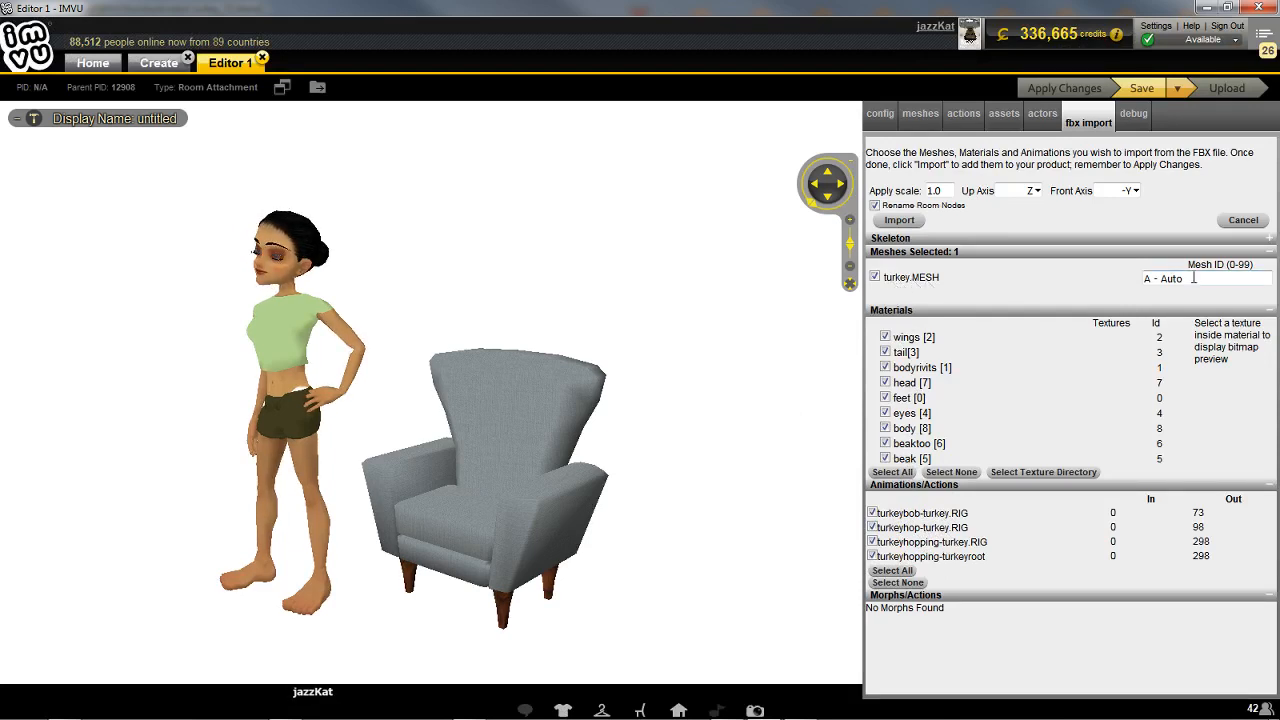
# - Set turkey.MESH's mesh ID to 0 and the import's apply scale to 0.01
pyautogui.moveTo(1194, 278); pyautogui.dragTo(1098, 281)
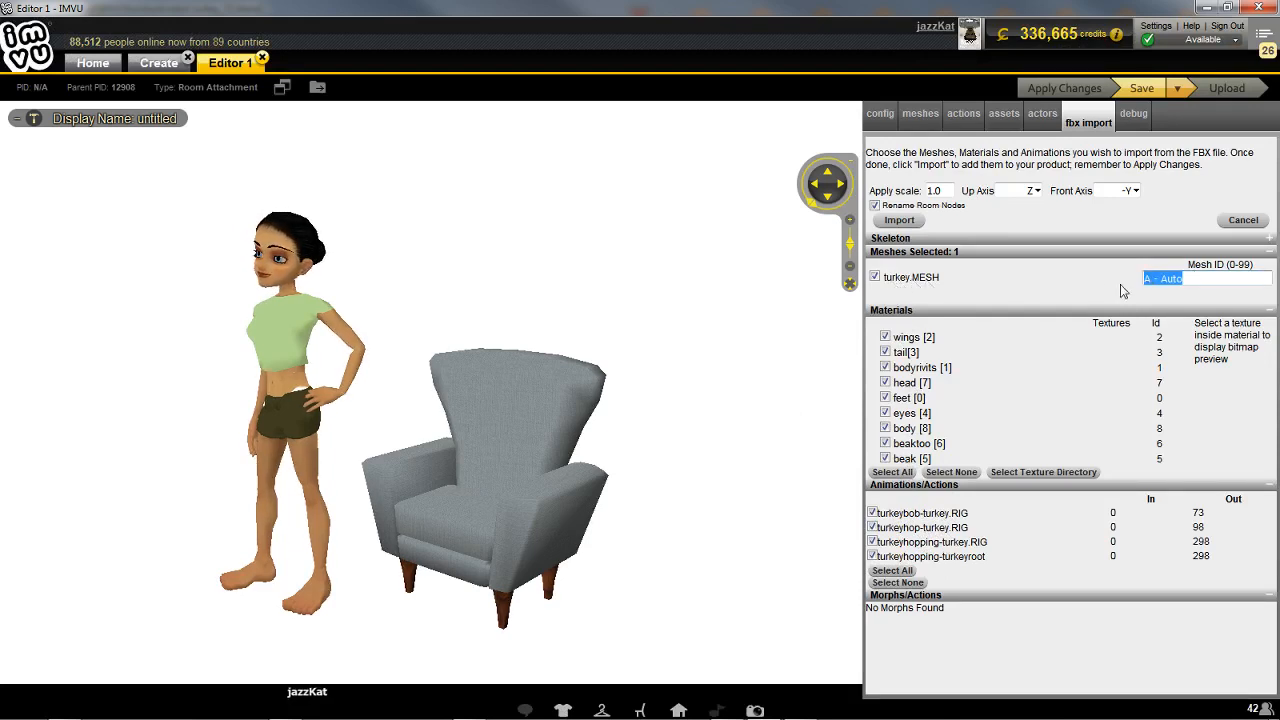
pyautogui.write('0')
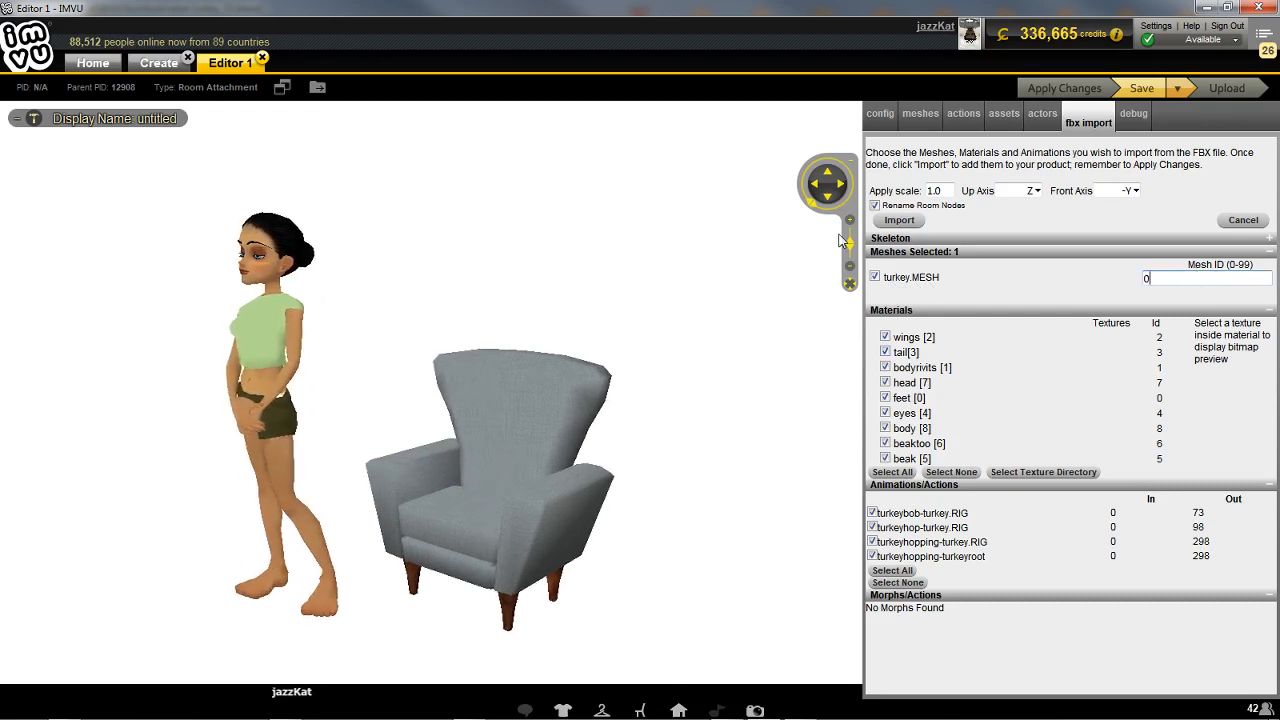
pyautogui.moveTo(950, 190); pyautogui.dragTo(855, 198)
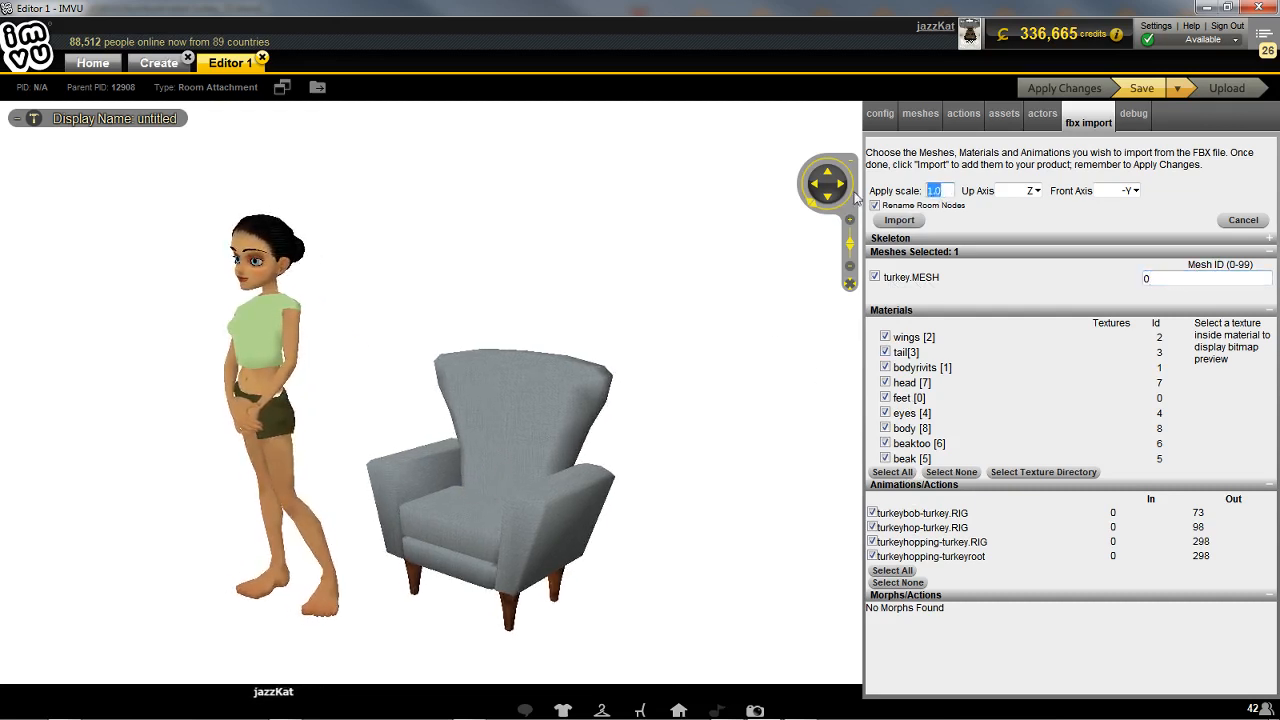
pyautogui.write('0.0')
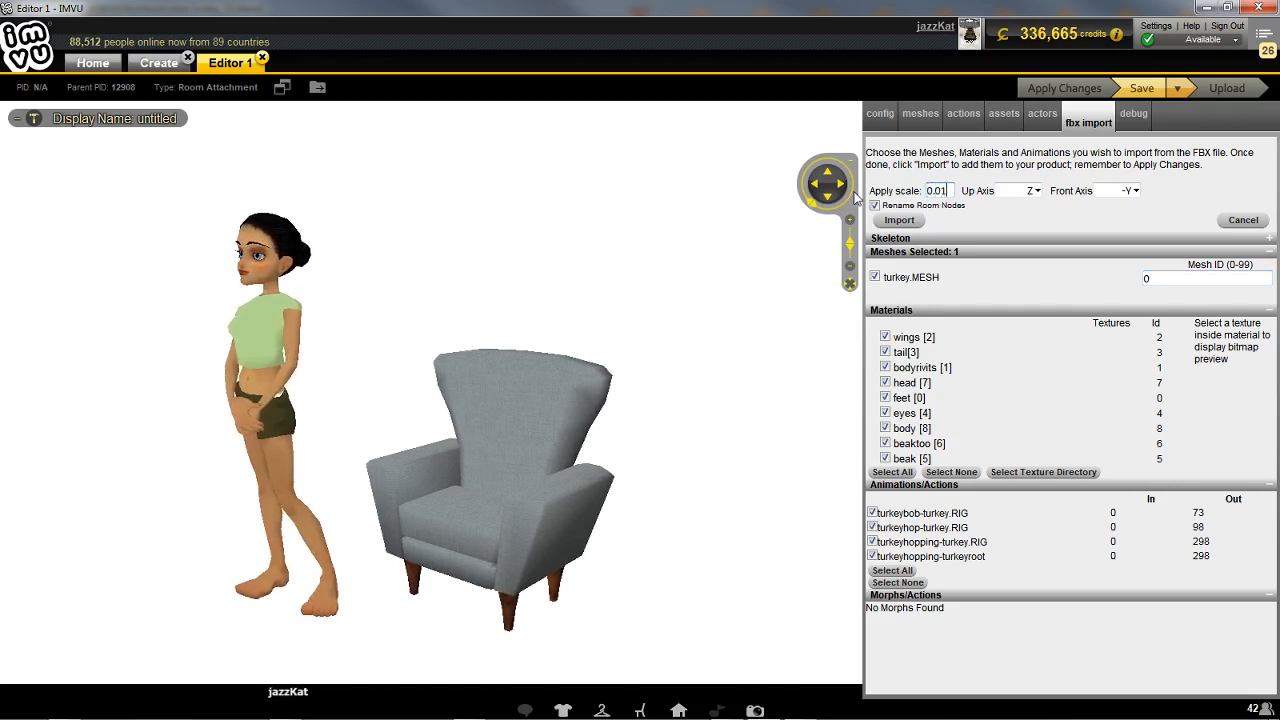
pyautogui.write('1')
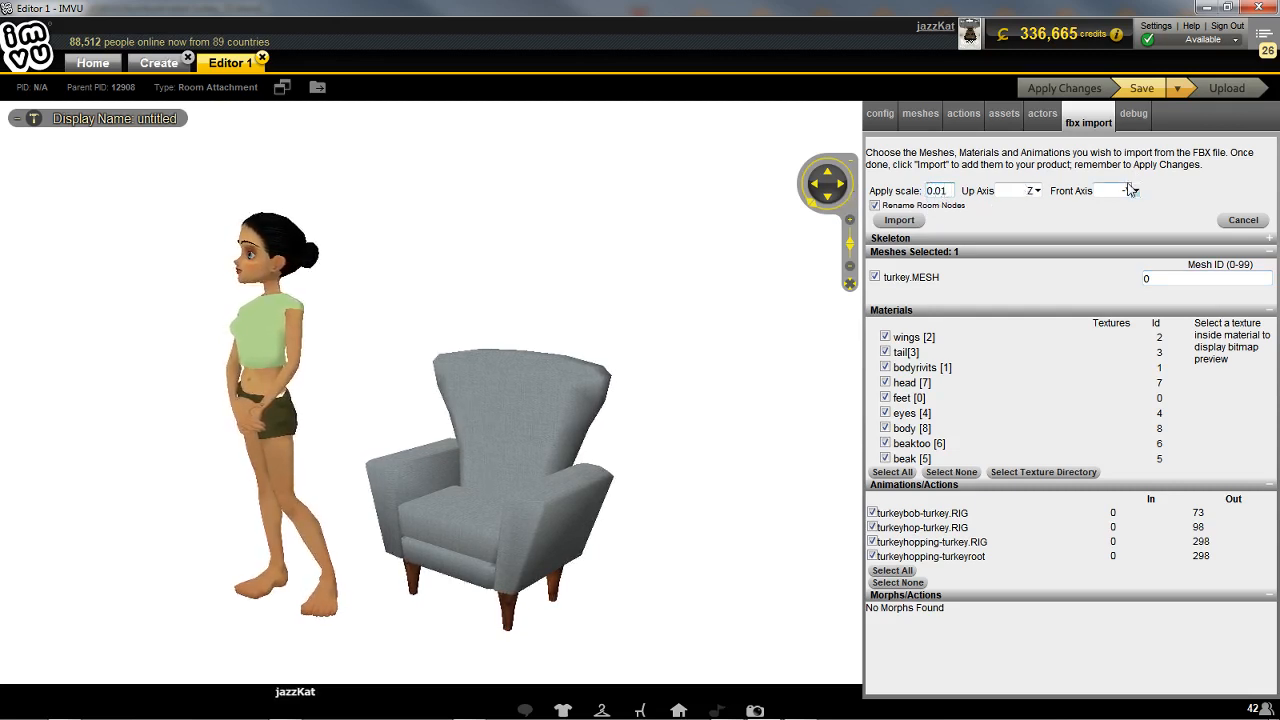
# - Import the configured turkey FBX content and apply the changes to the product
pyautogui.click(902, 221)
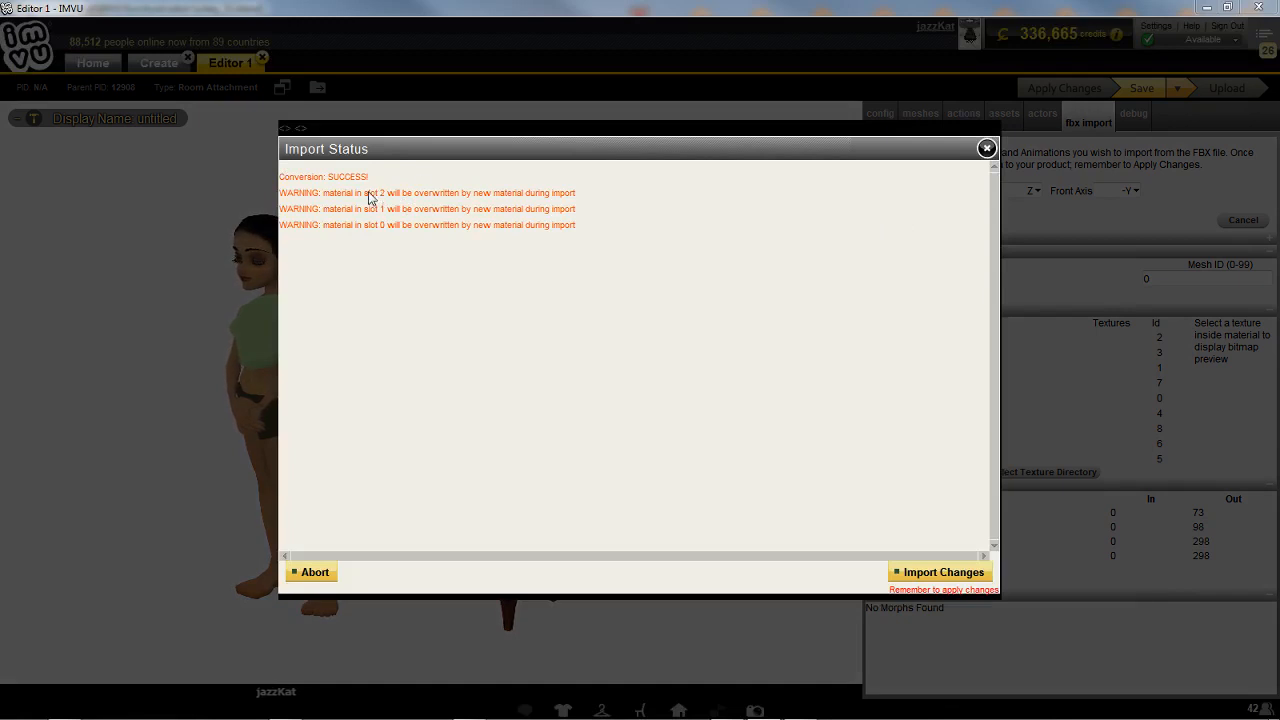
pyautogui.click(940, 572)
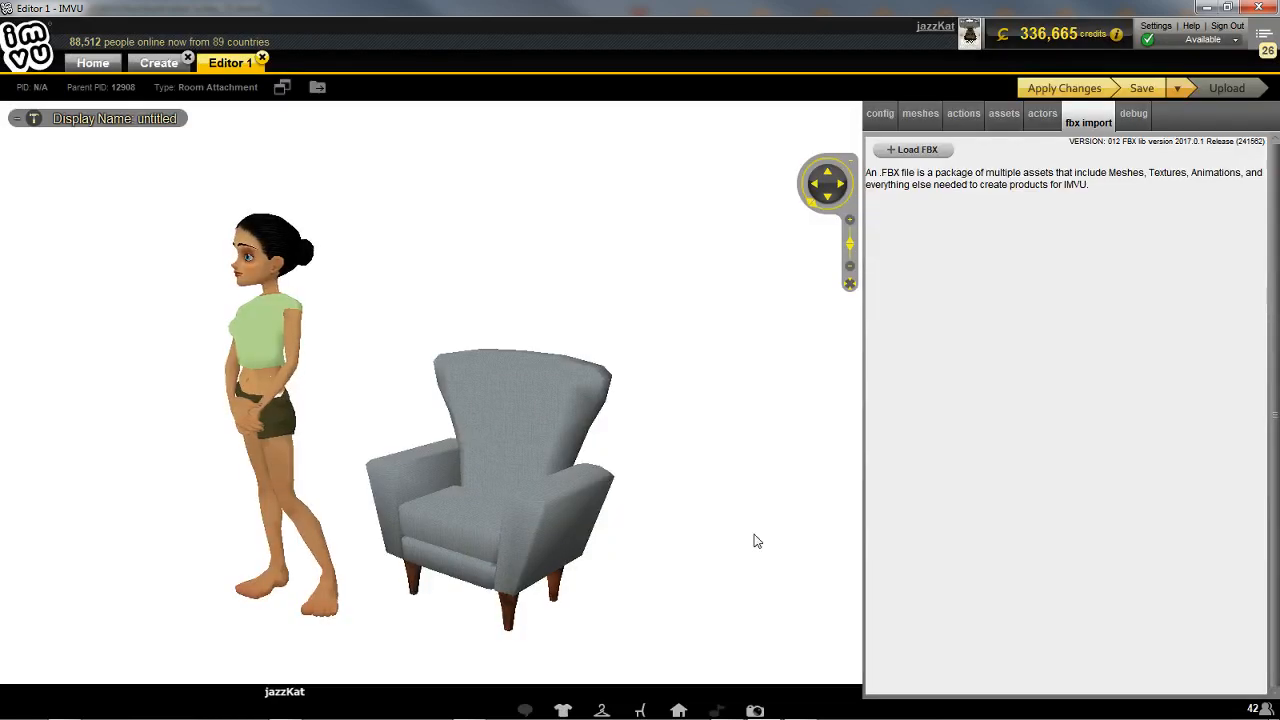
pyautogui.click(1051, 92)
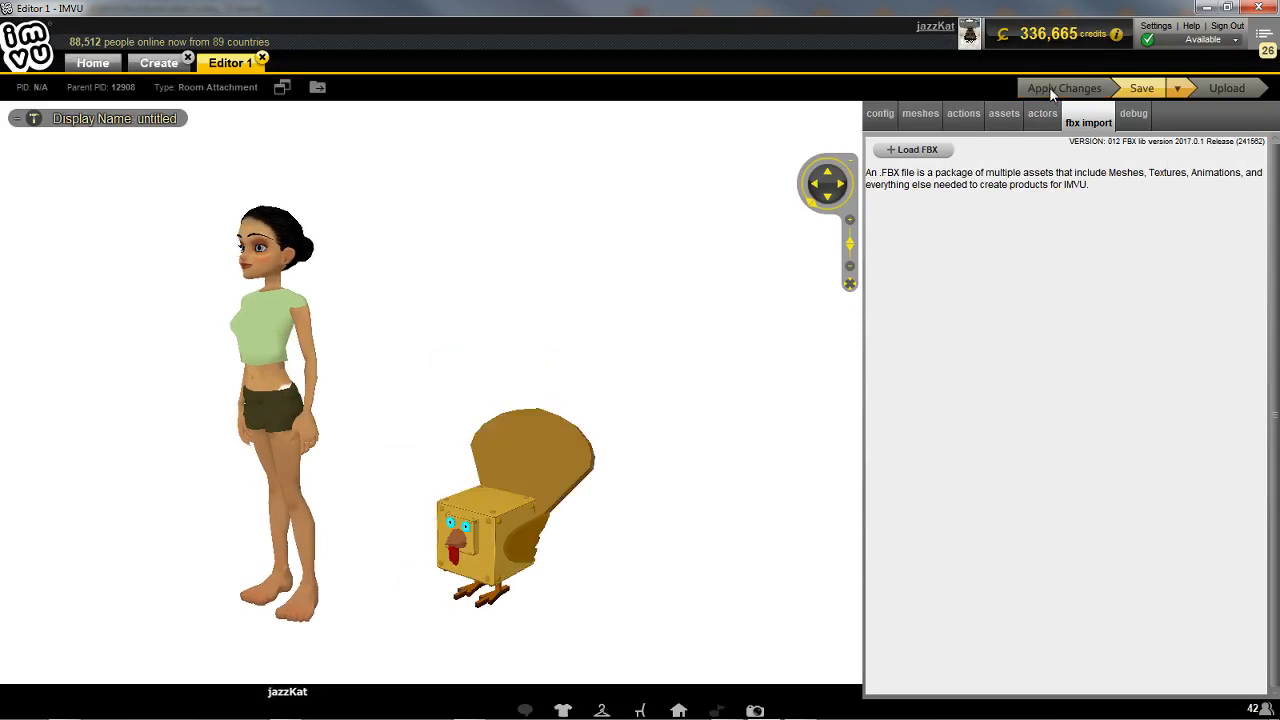
# - Examine the imported turkey up close and check that the product's skeleton is RootNode%2FRoot.xsf
pyautogui.moveTo(595, 518); pyautogui.dragTo(628, 492)
pyautogui.scroll(5, 630, 490)
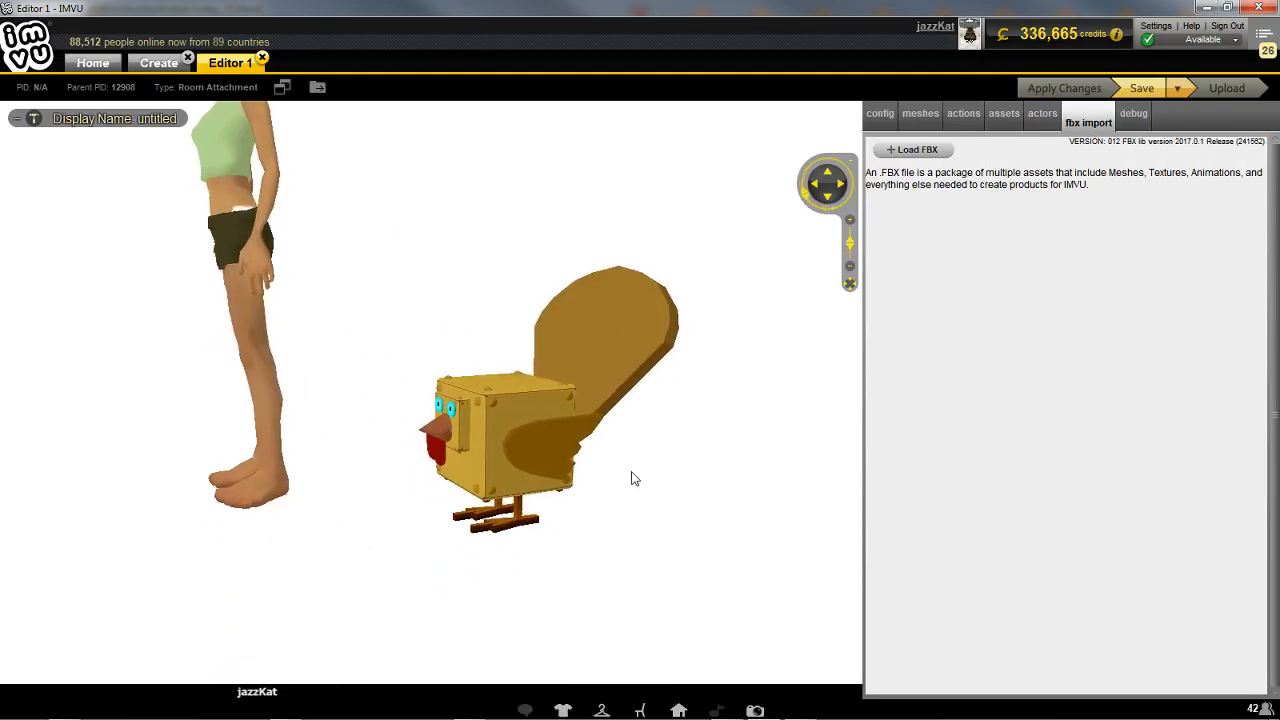
pyautogui.scroll(2, 640, 505)
pyautogui.scroll(-1, 628, 508)
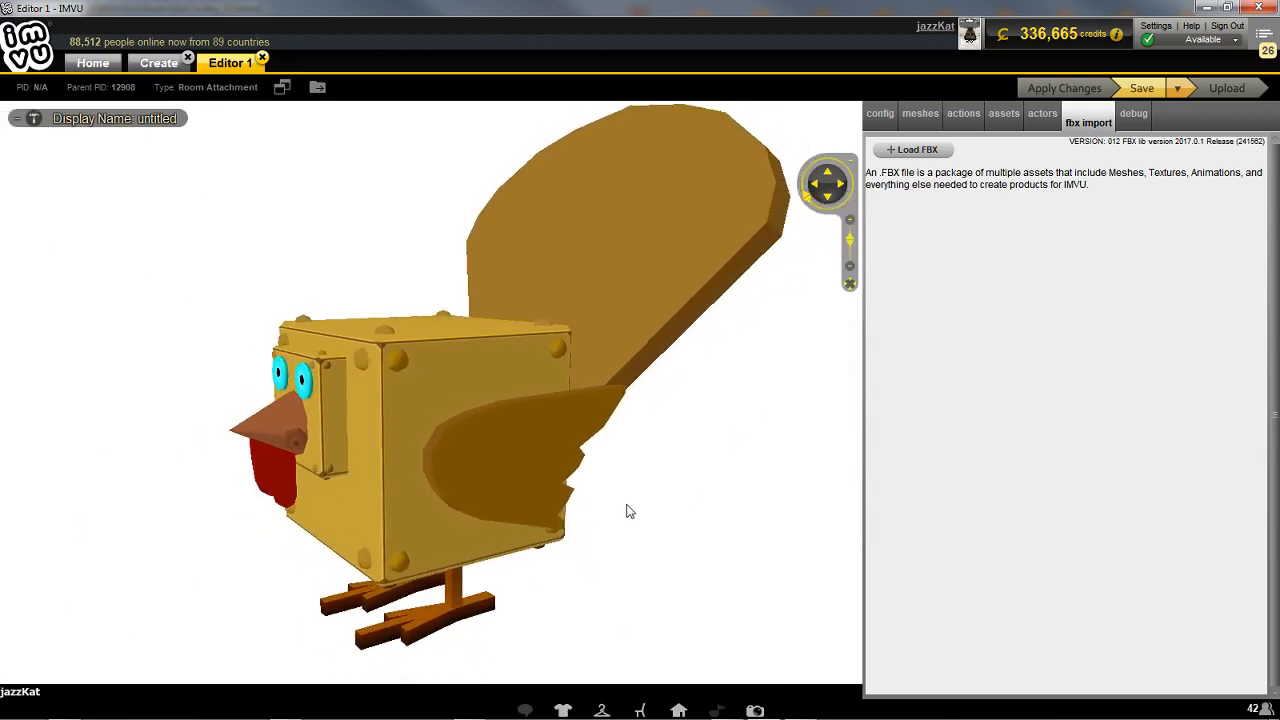
pyautogui.click(881, 117)
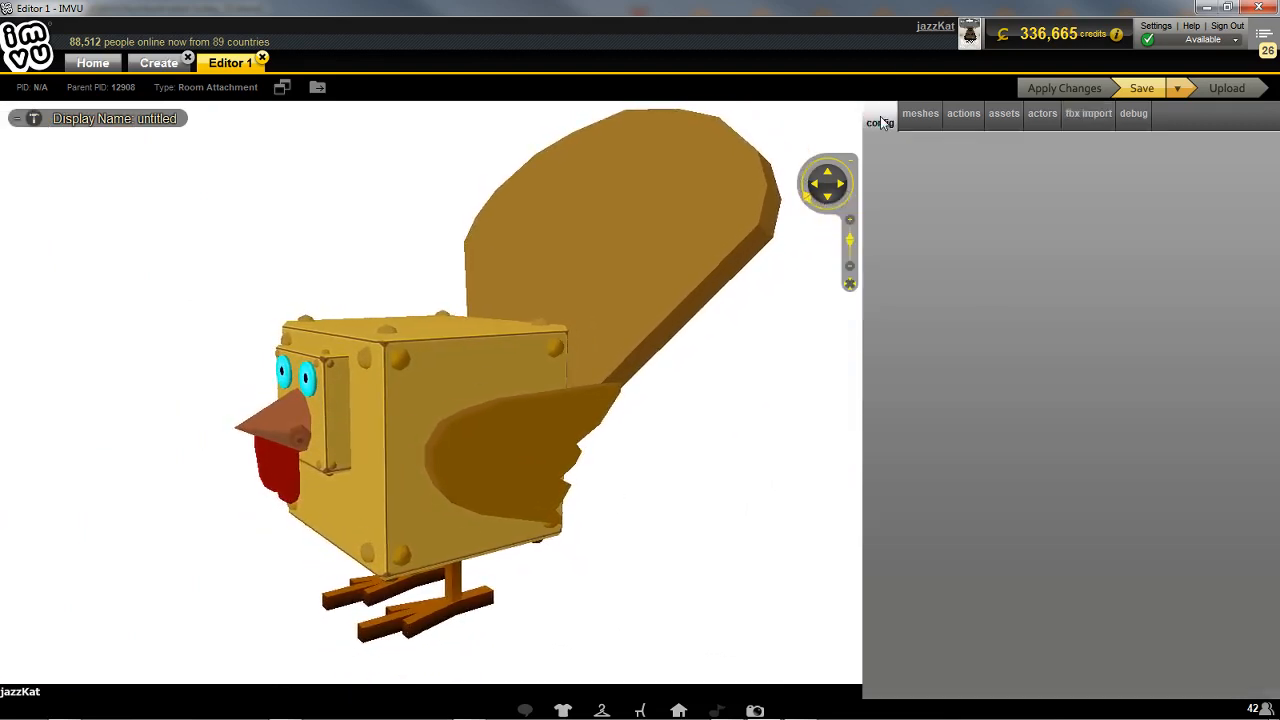
pyautogui.click(957, 176)
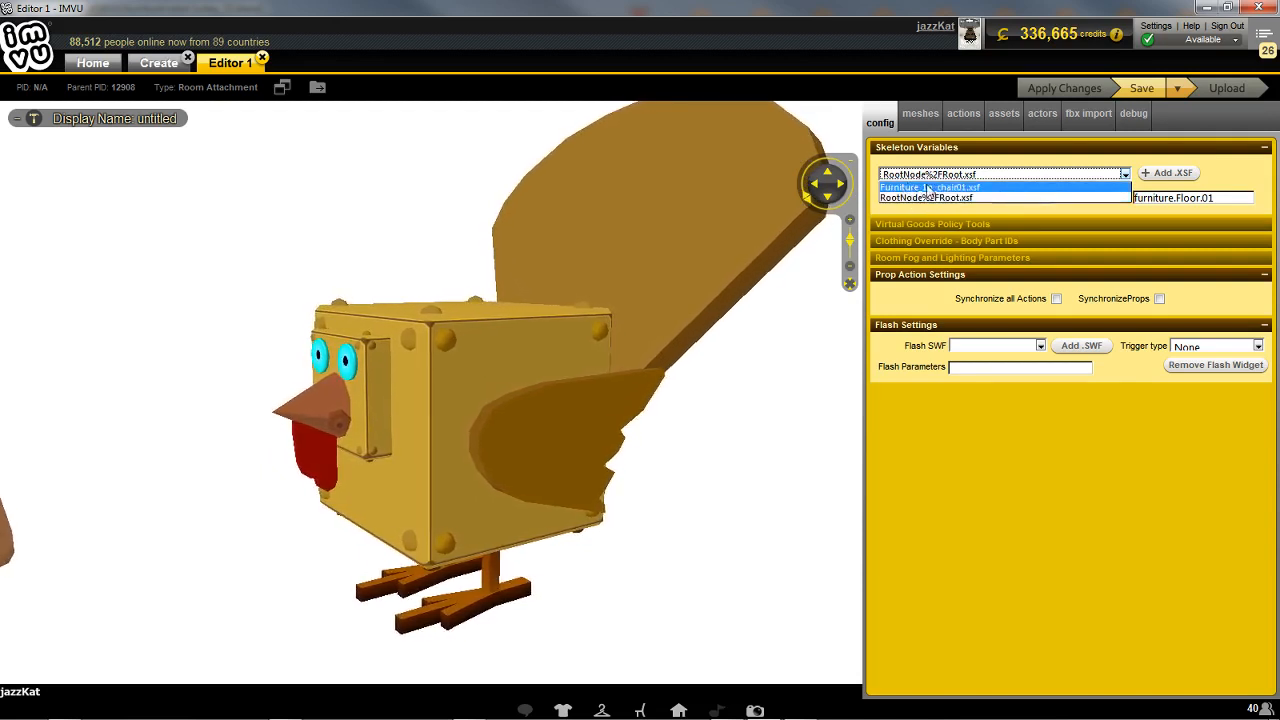
pyautogui.click(922, 199)
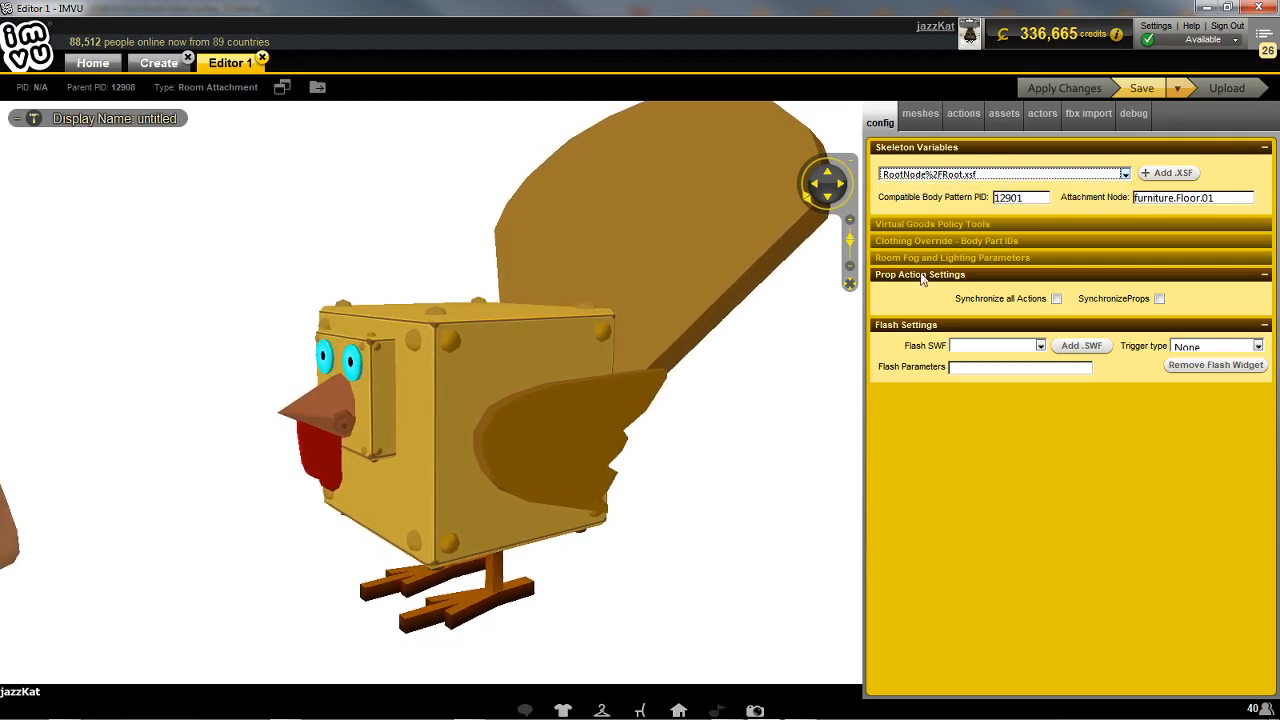
# - Review the turkey mesh's materials, open the product's action settings and frame the turkey beside the avatar
pyautogui.click(920, 114)
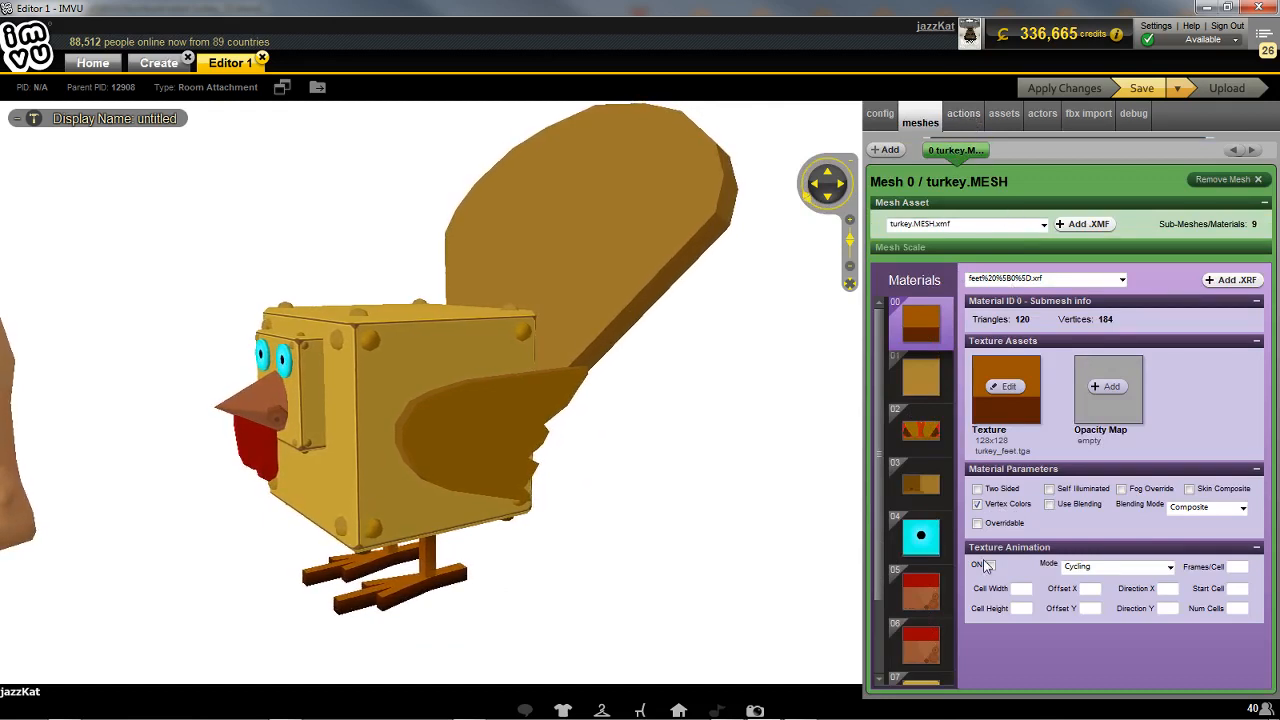
pyautogui.click(964, 118)
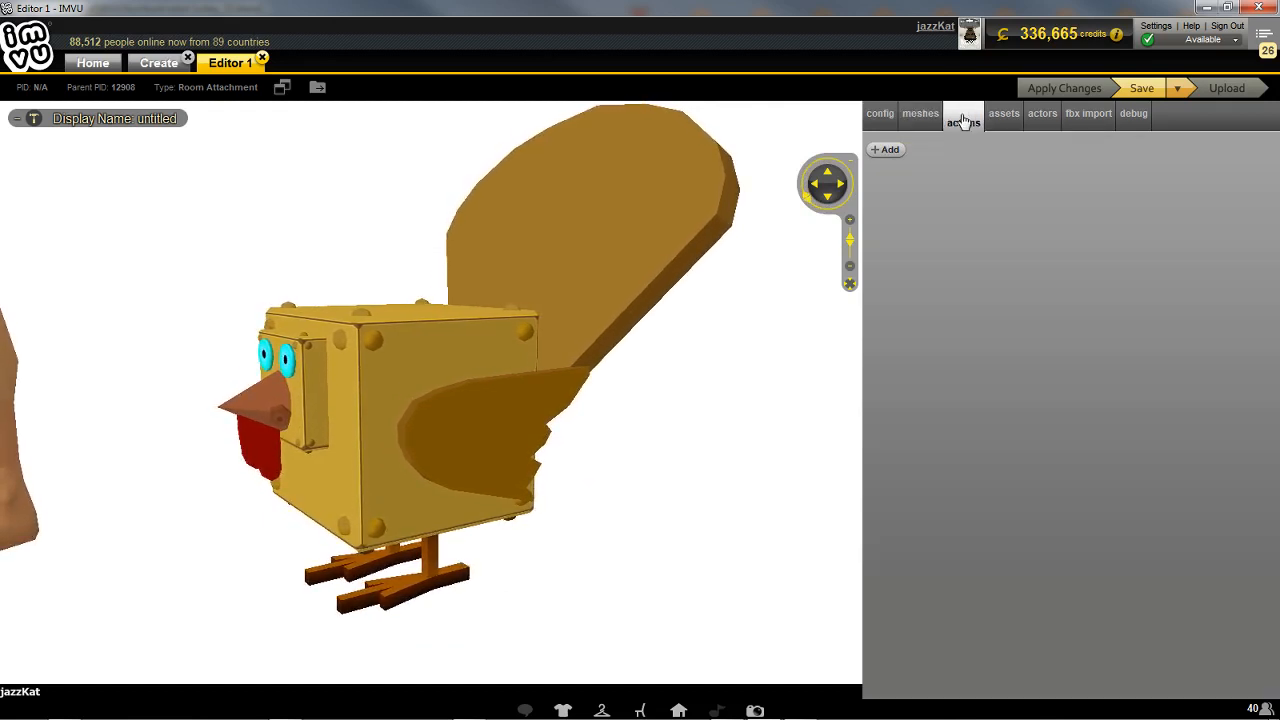
pyautogui.scroll(-5, 557, 462)
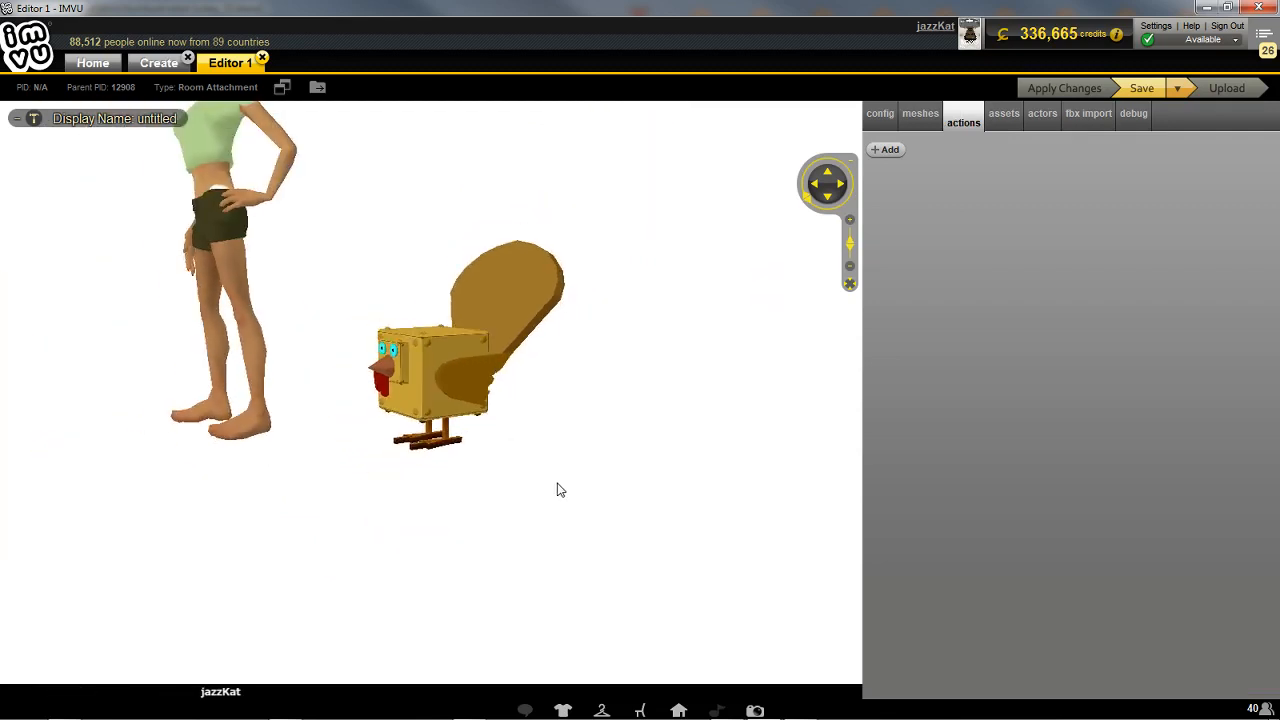
pyautogui.moveTo(556, 461); pyautogui.dragTo(572, 490, button='middle')
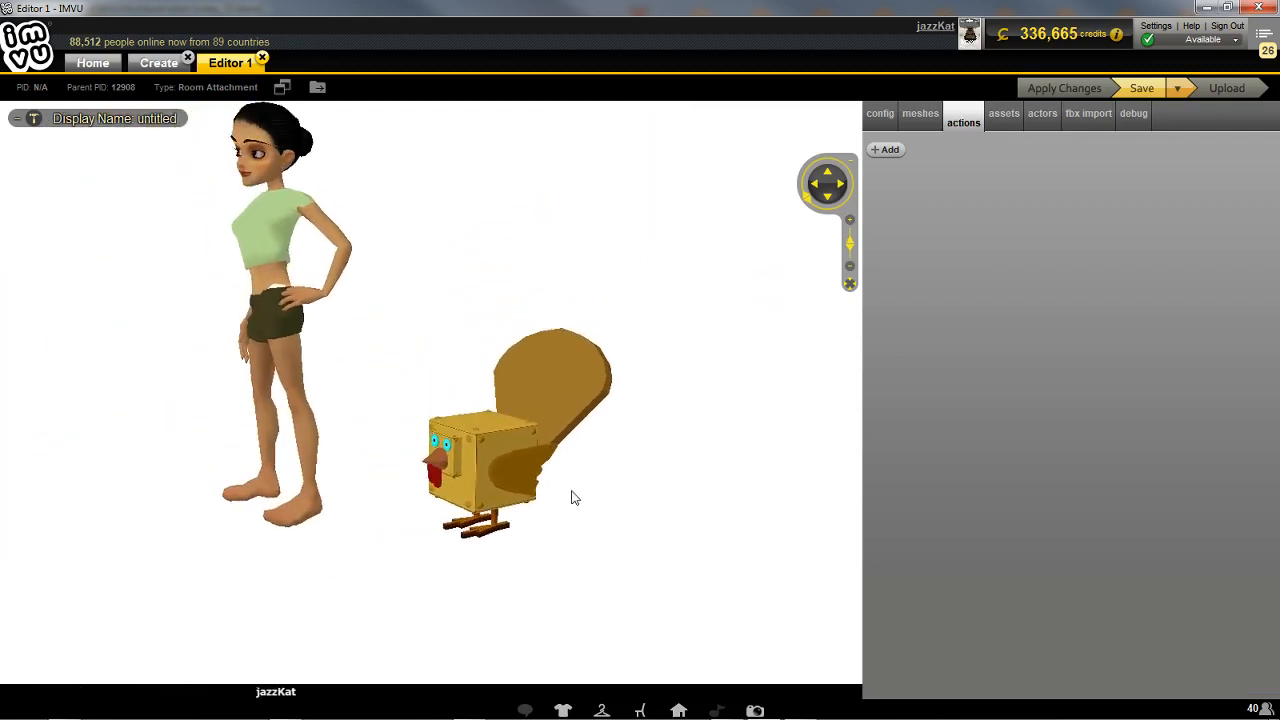
# - Add an action with trigger move, type Room, 2 ensembles played and Pick same Ensemble after playing
pyautogui.click(888, 151)
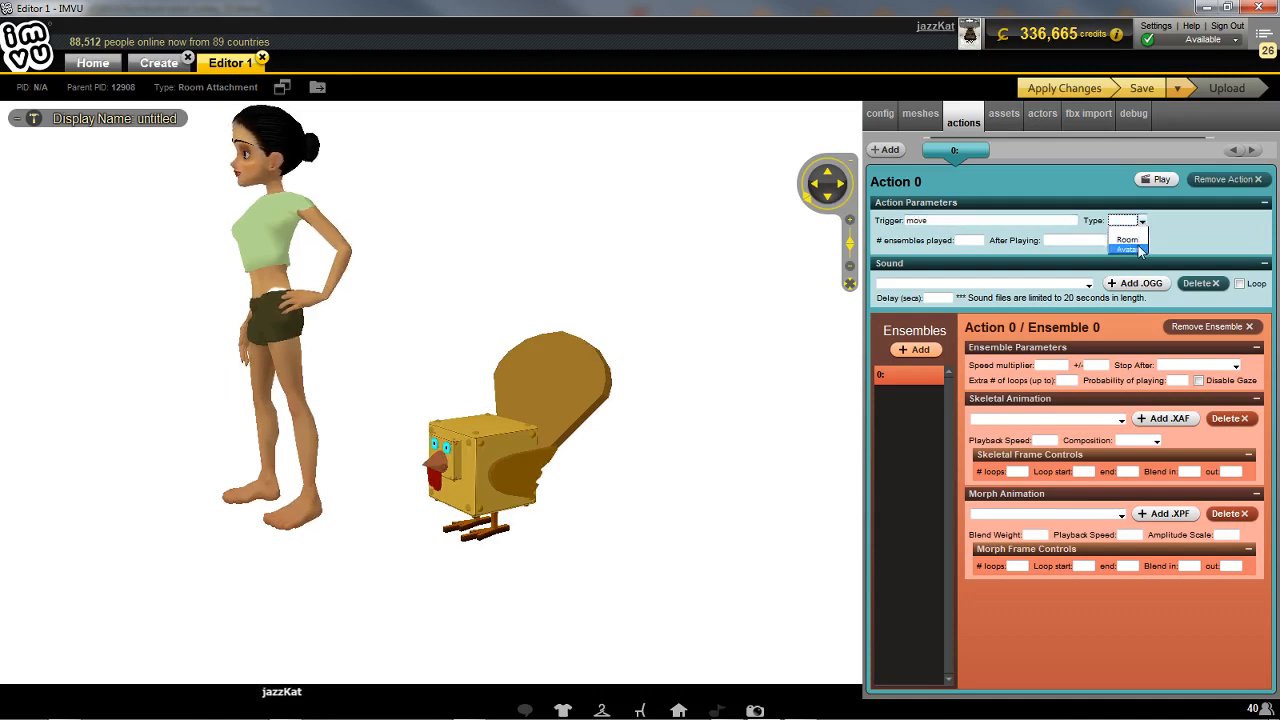
pyautogui.click(1135, 240)
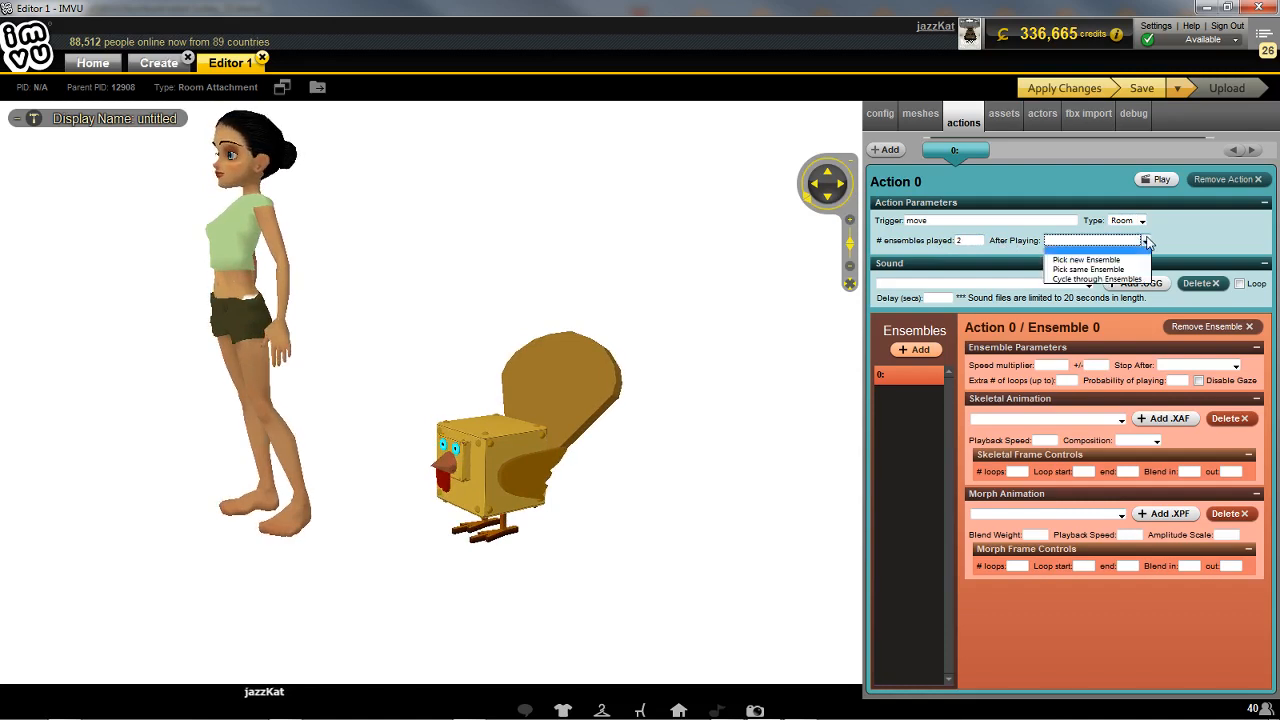
pyautogui.click(1093, 269)
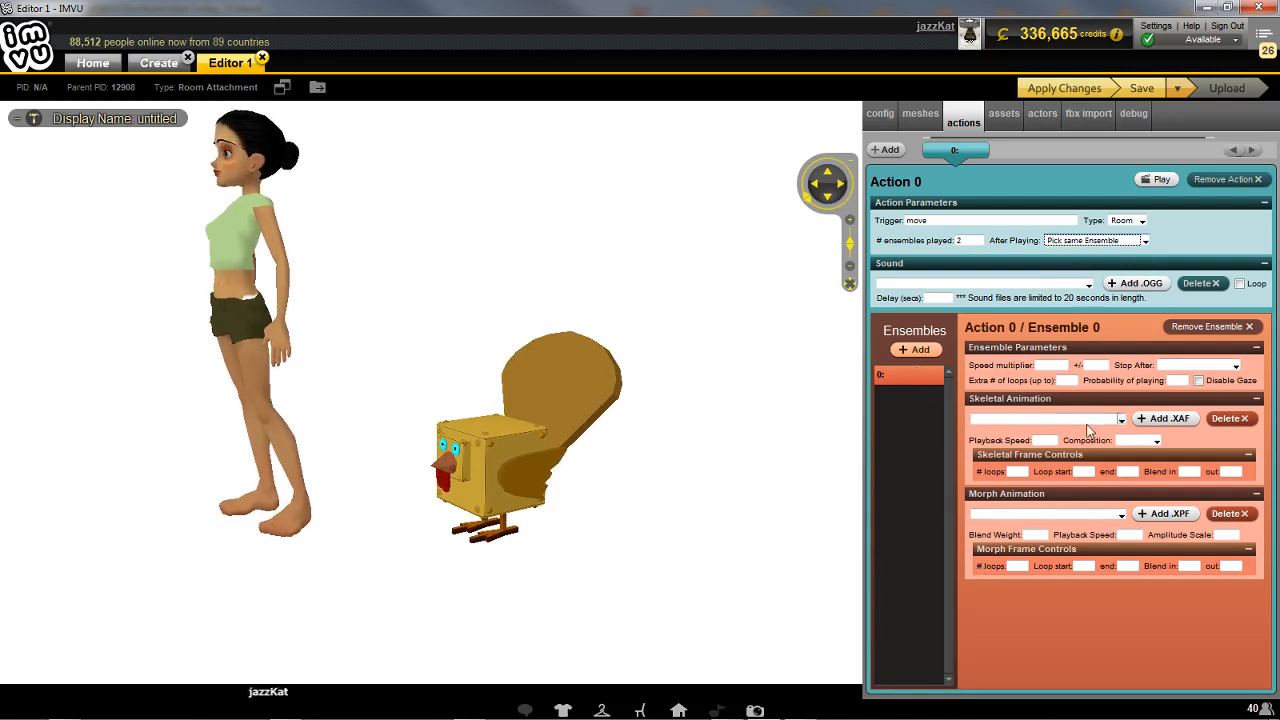
# - Give the move action the turkeyhopping-turkeyroot.xaf skeletal animation with Replace composition and 0 loops, apply the changes and play it
pyautogui.click(1121, 419)
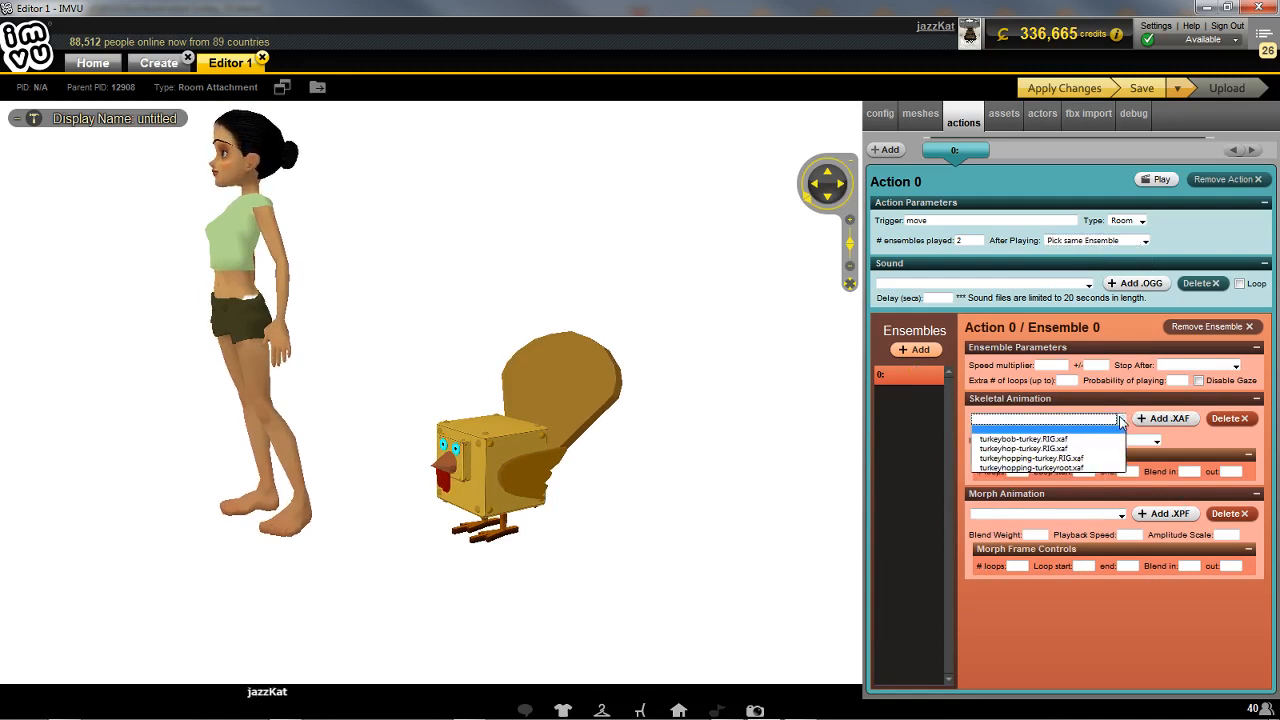
pyautogui.click(1057, 468)
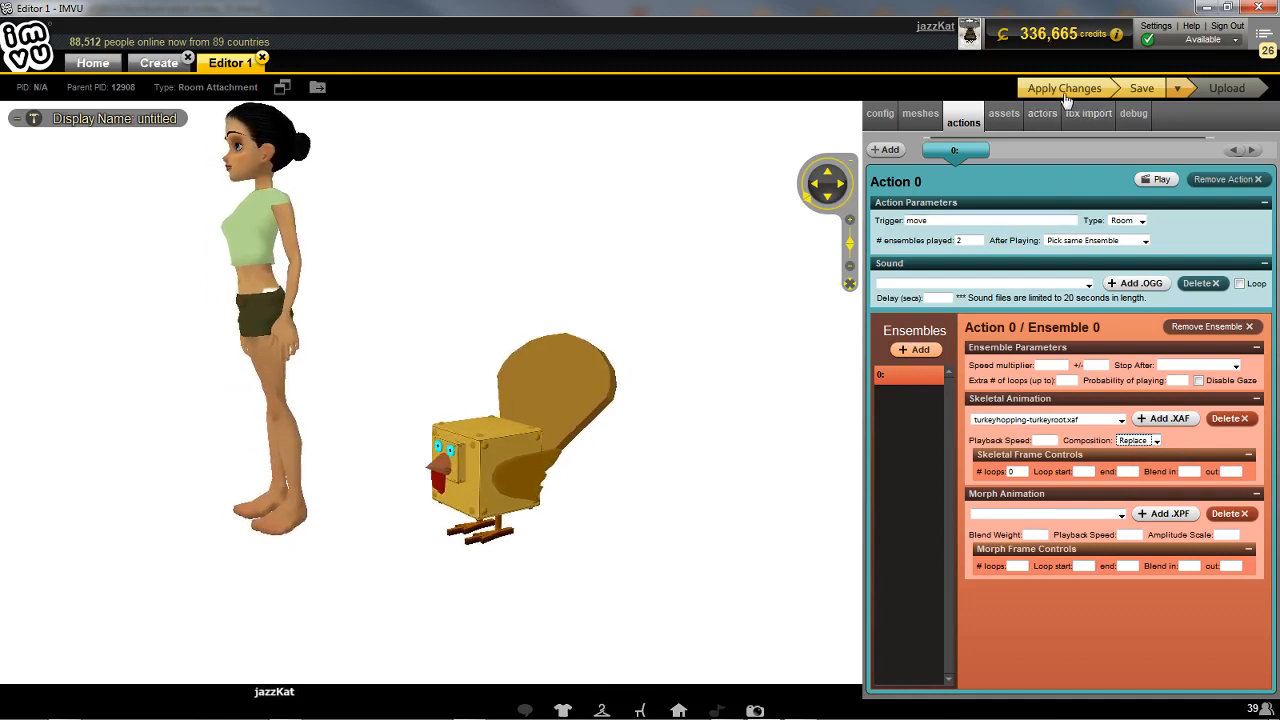
pyautogui.click(1157, 181)
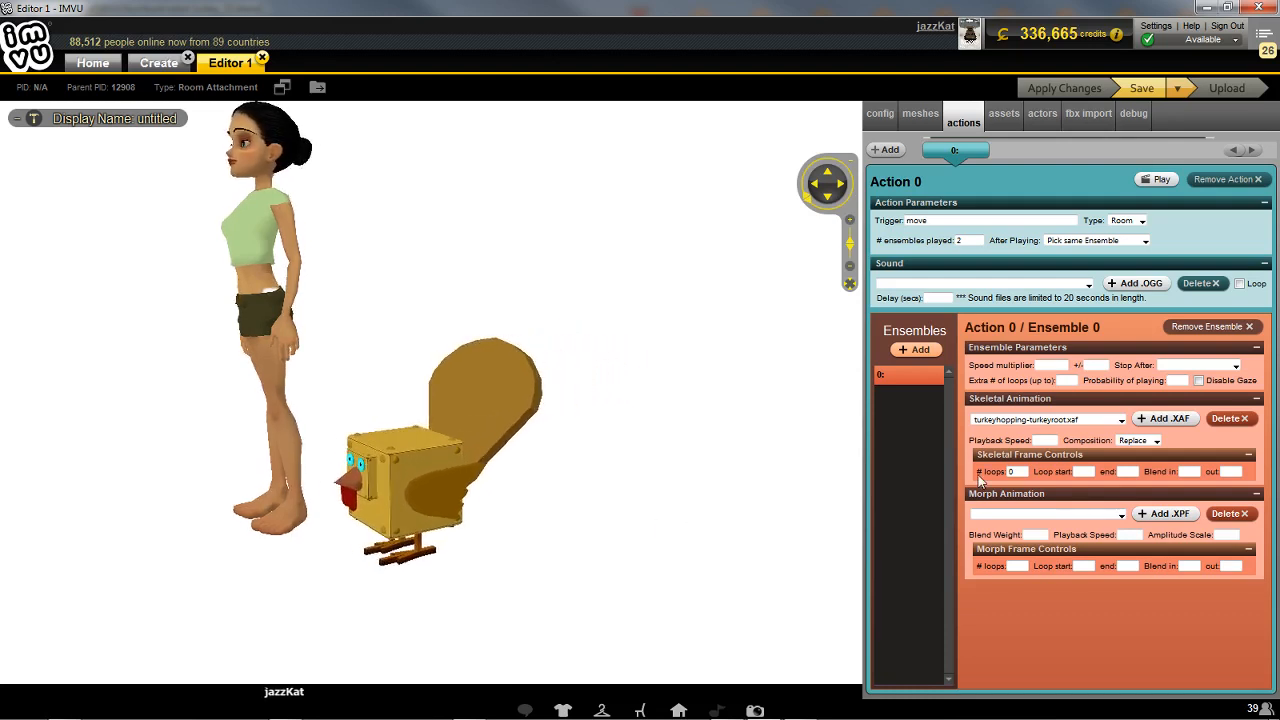
# - Set the move action's skeletal animation to 2 loops, apply the changes and play the action
pyautogui.moveTo(1017, 471); pyautogui.dragTo(975, 471)
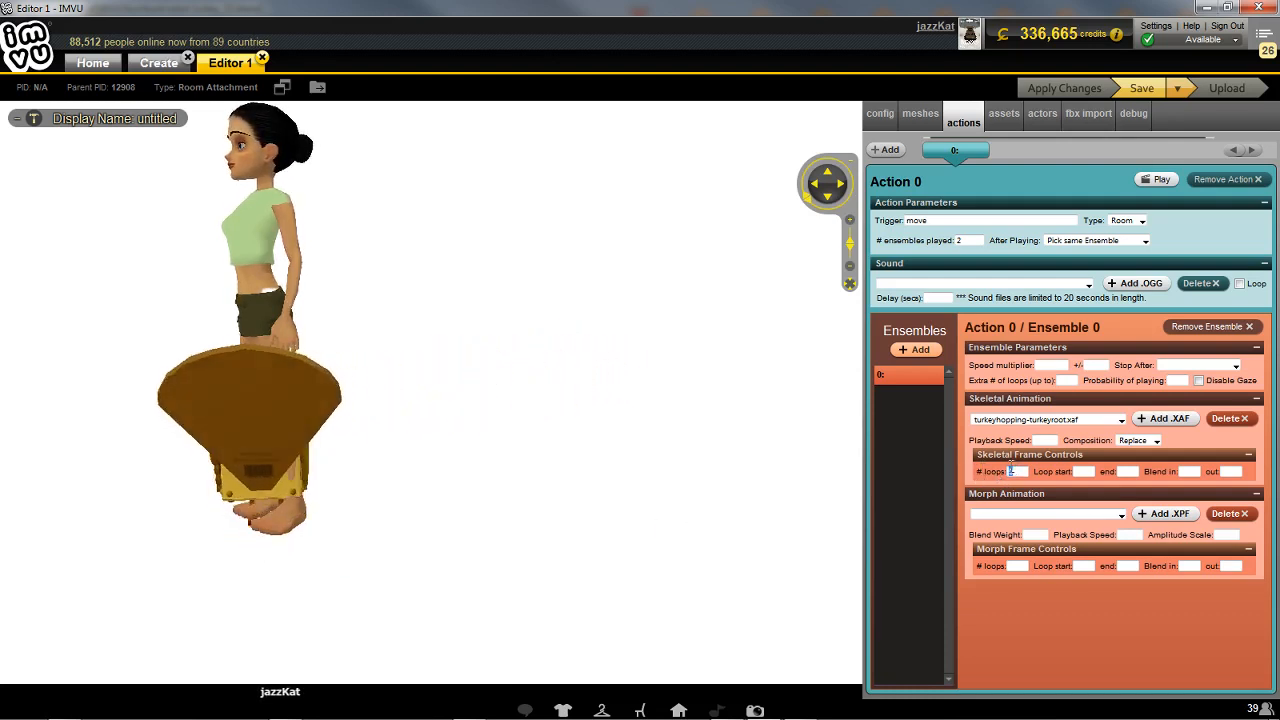
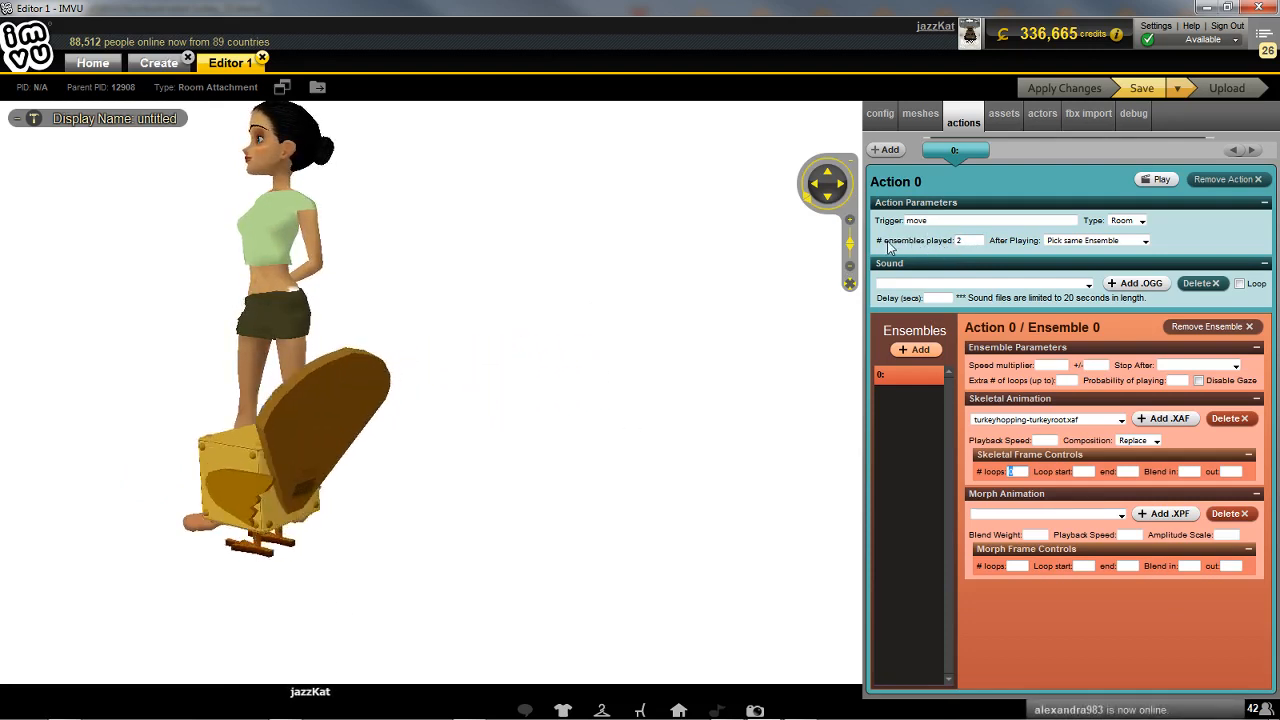
pyautogui.click(966, 240)
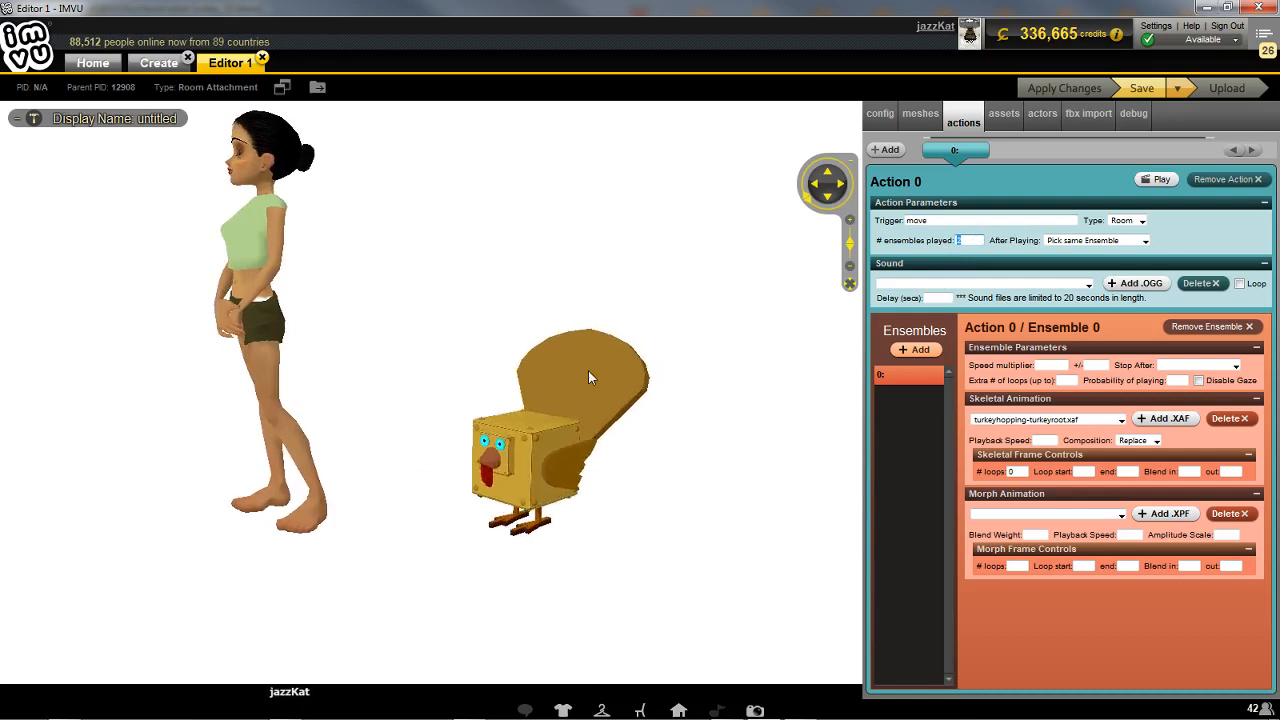
pyautogui.click(1013, 471)
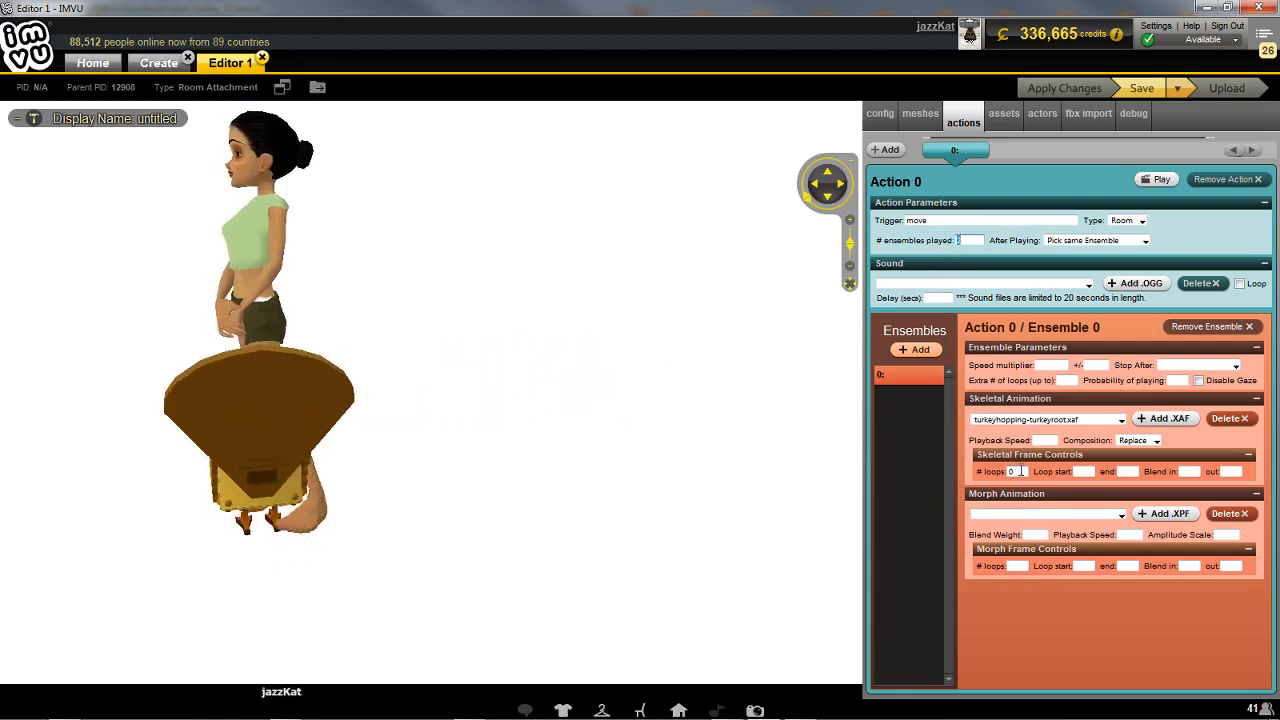
pyautogui.moveTo(1017, 471); pyautogui.dragTo(1003, 472)
pyautogui.write('2')
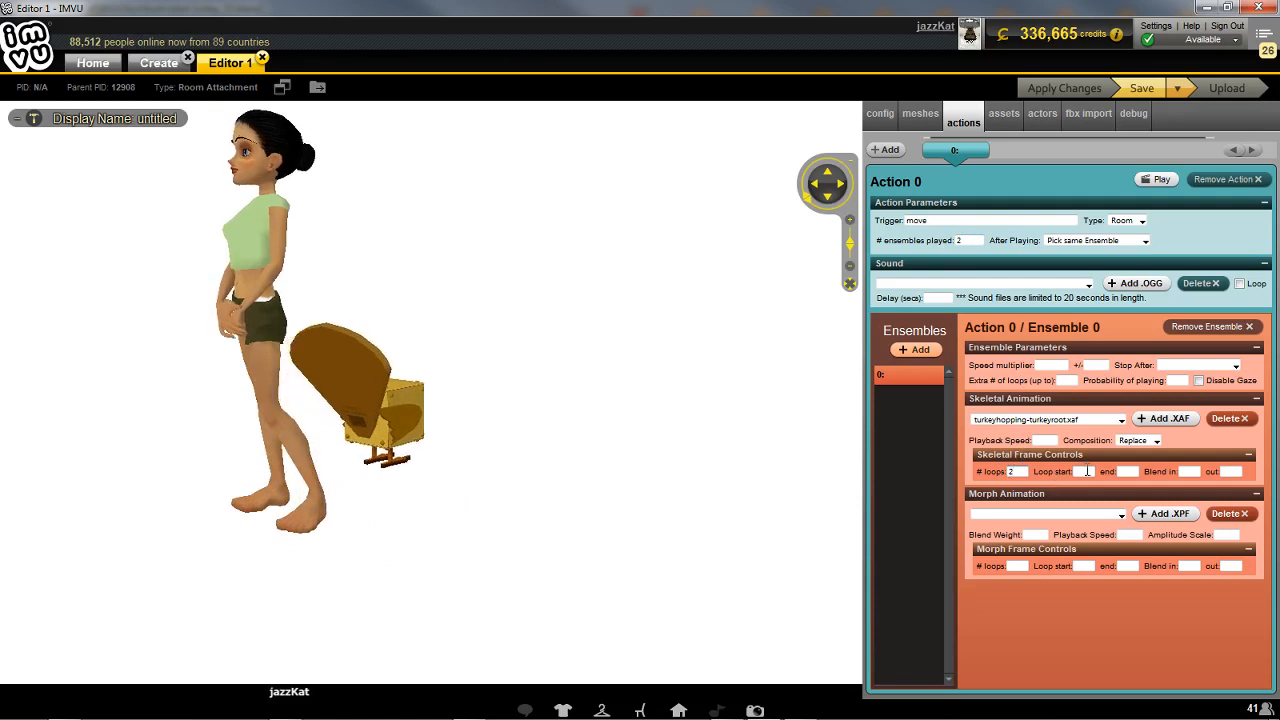
pyautogui.click(1081, 89)
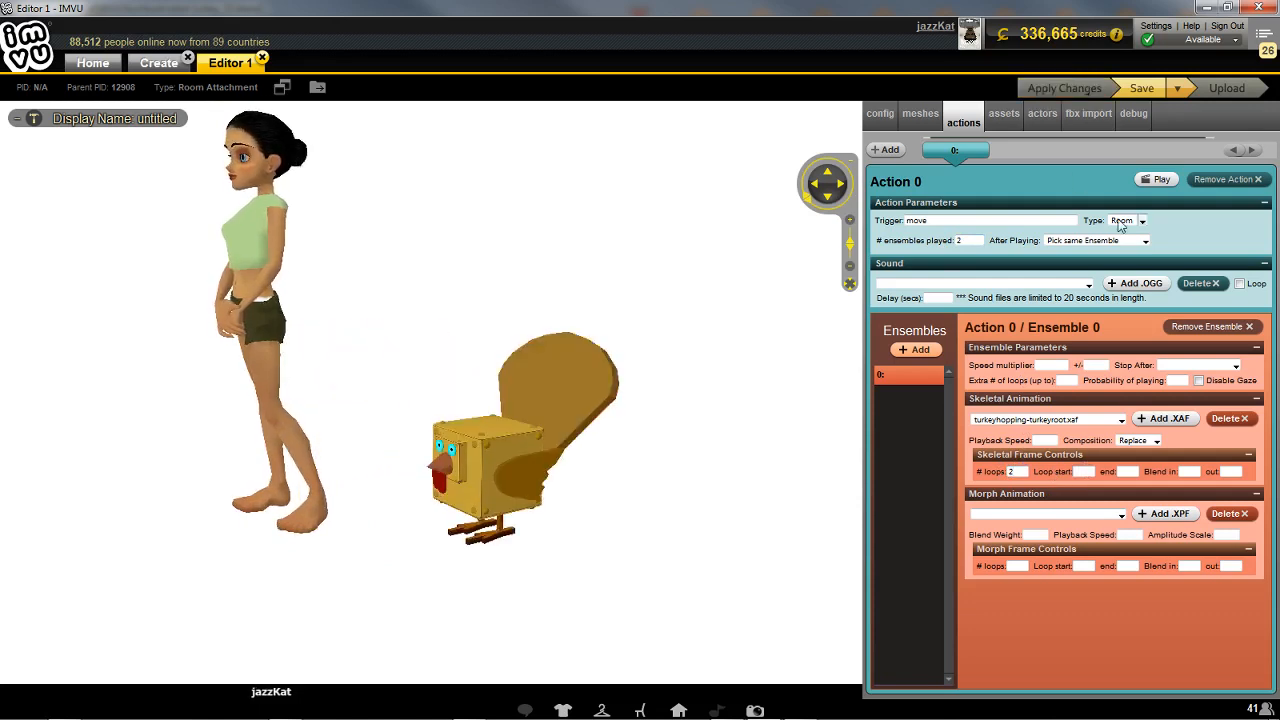
pyautogui.click(1157, 181)
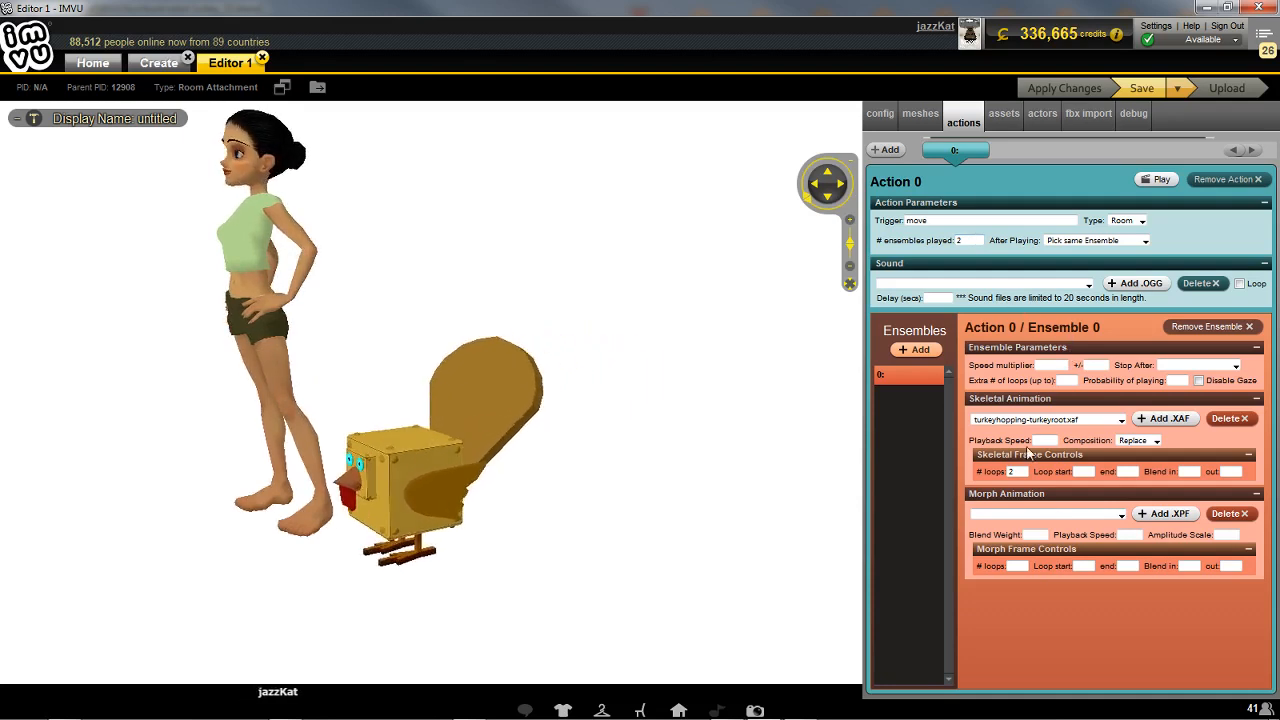
pyautogui.click(1010, 493)
pyautogui.click(1022, 455)
pyautogui.click(1022, 455)
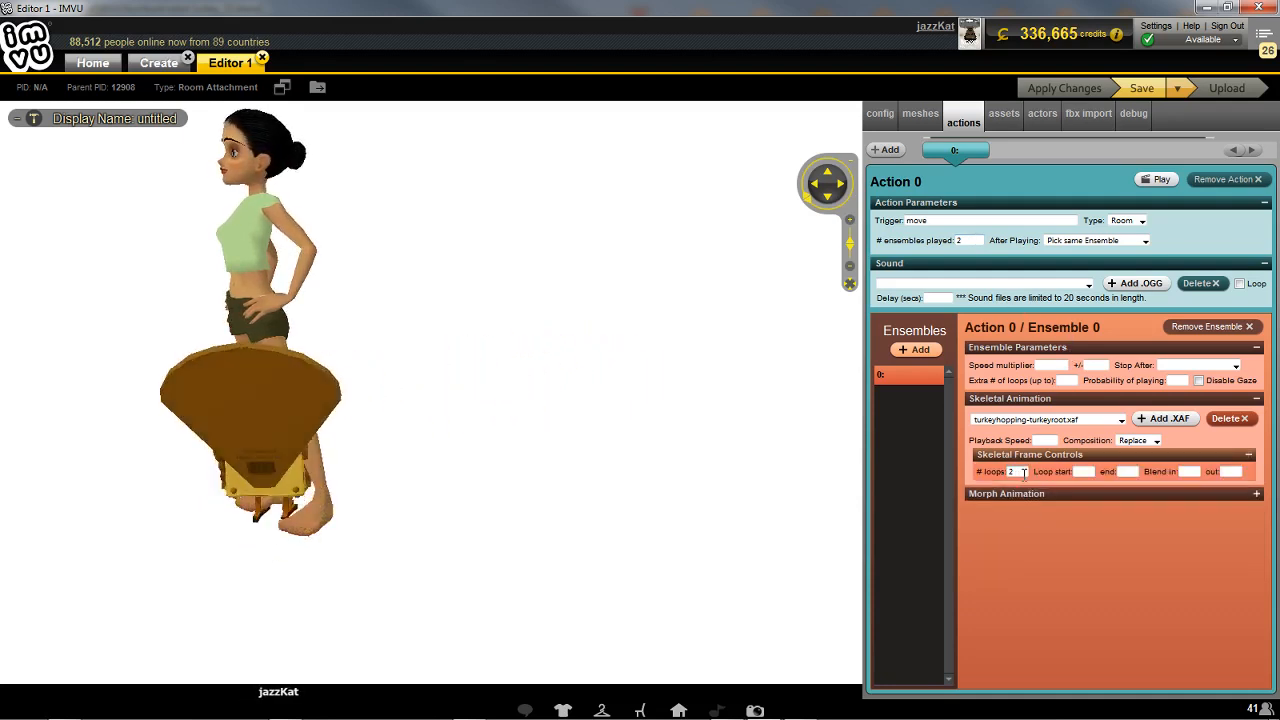
pyautogui.click(1026, 494)
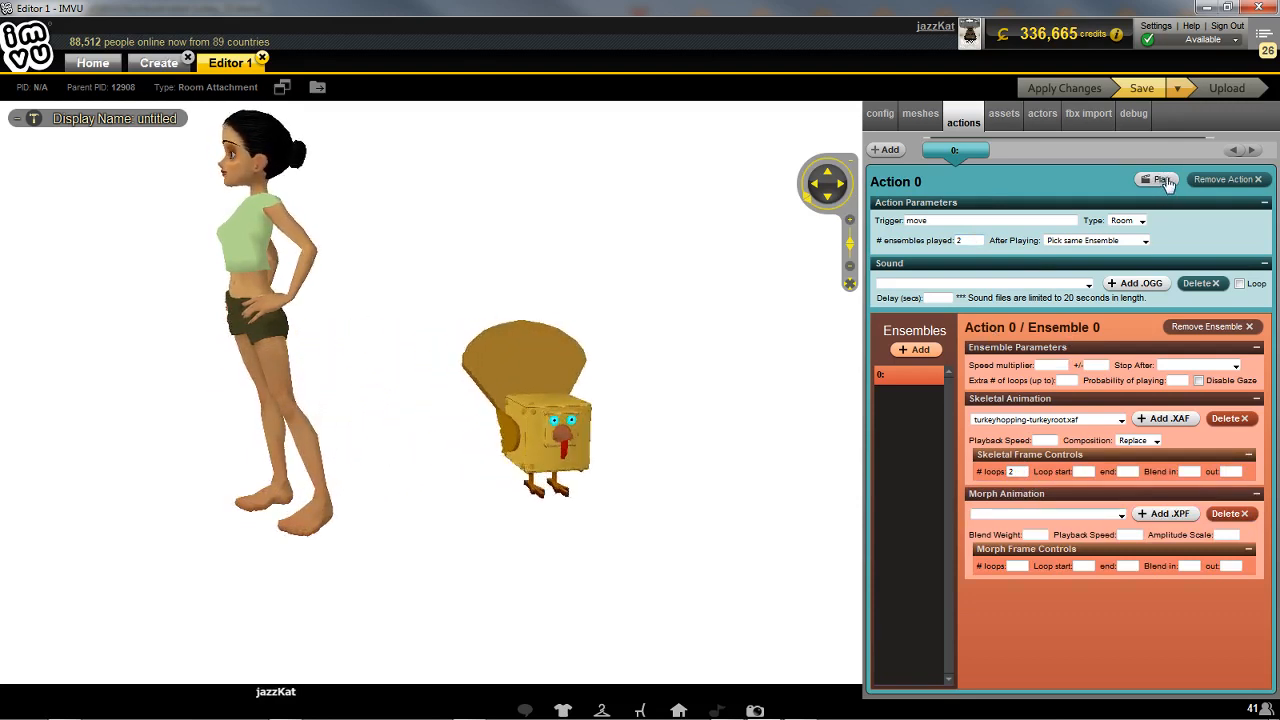
pyautogui.doubleClick(1011, 471)
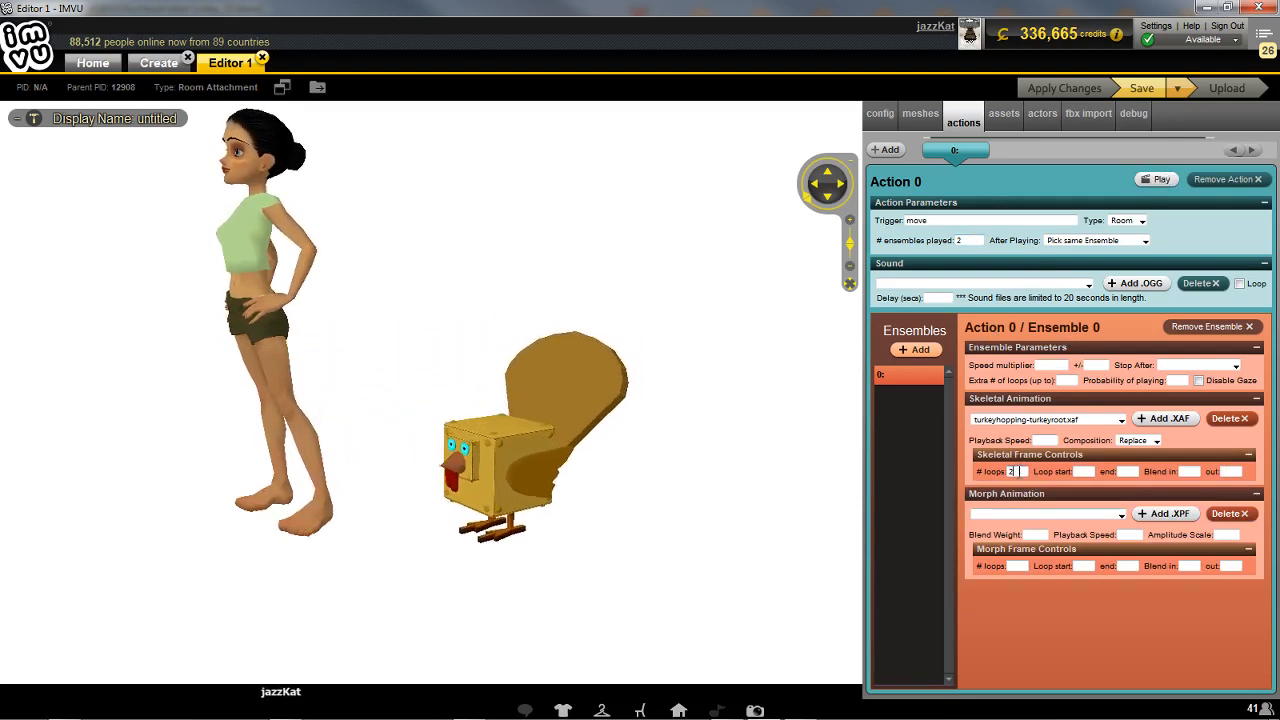
pyautogui.click(1026, 469)
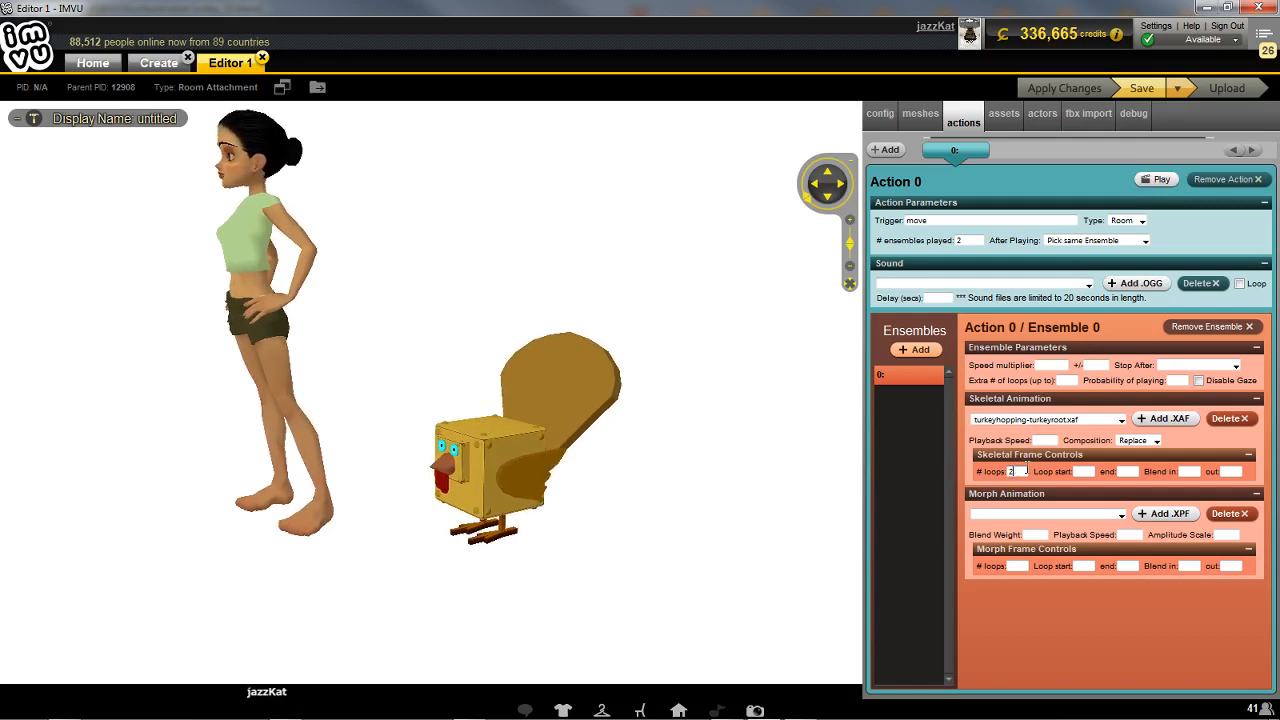
pyautogui.doubleClick(1013, 471)
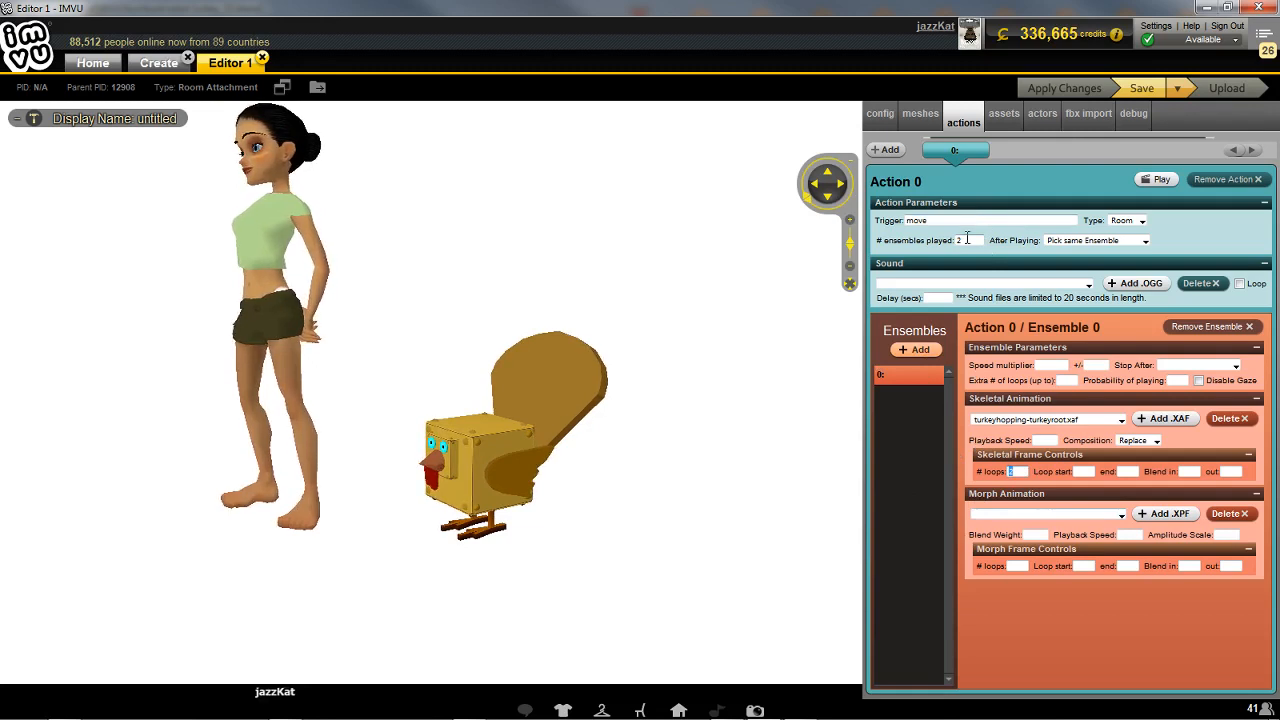
# - Add a second action with trigger hop, type Room, 2 ensembles played and Pick same Ensemble after playing
pyautogui.click(885, 149)
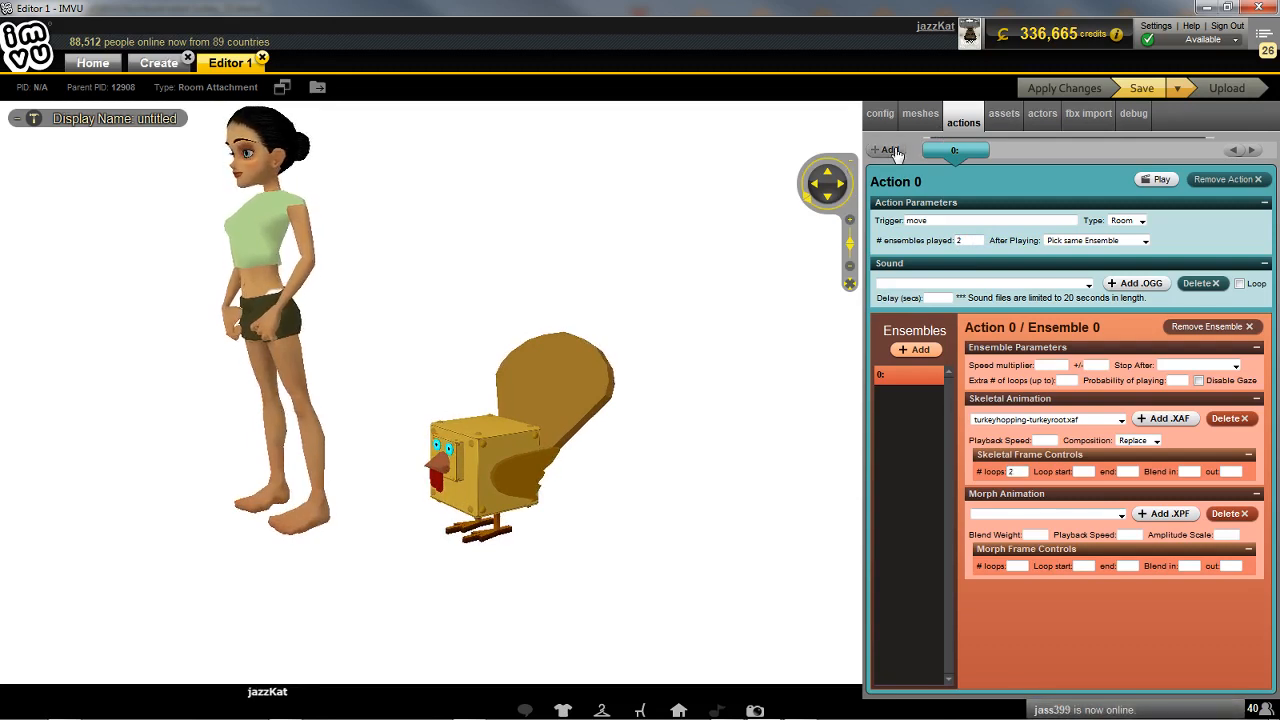
pyautogui.click(977, 219)
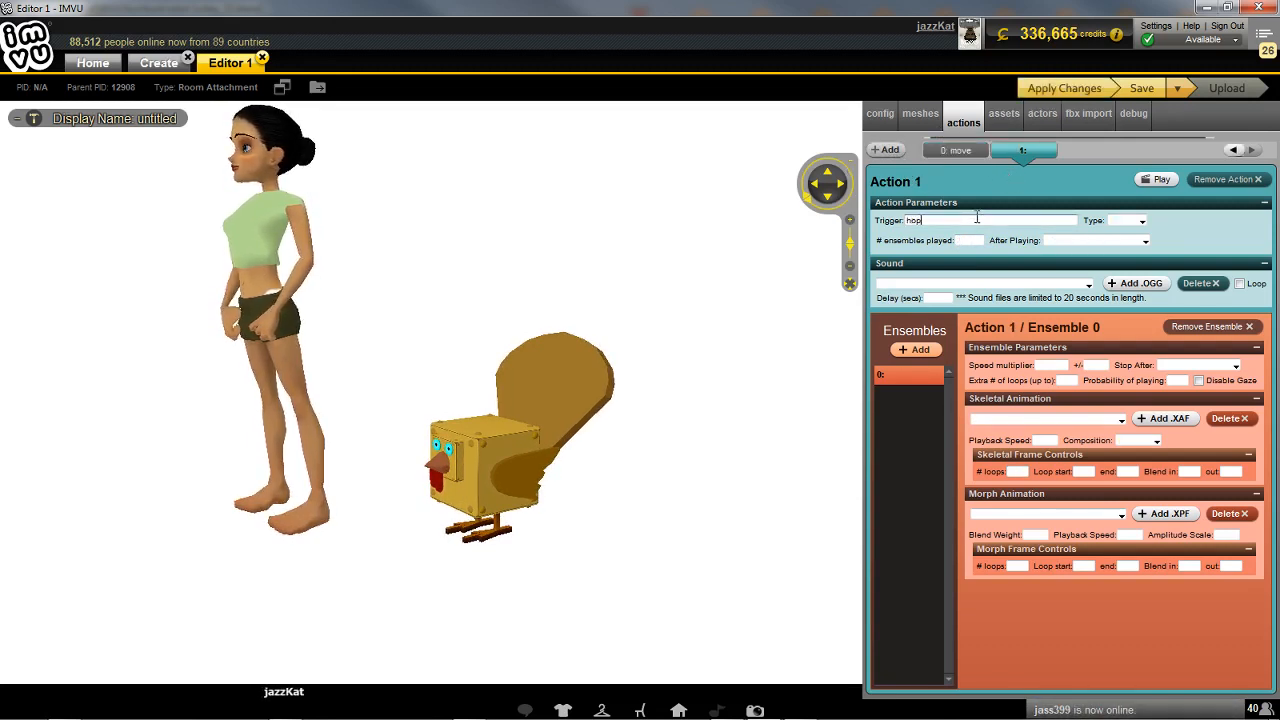
pyautogui.click(1141, 221)
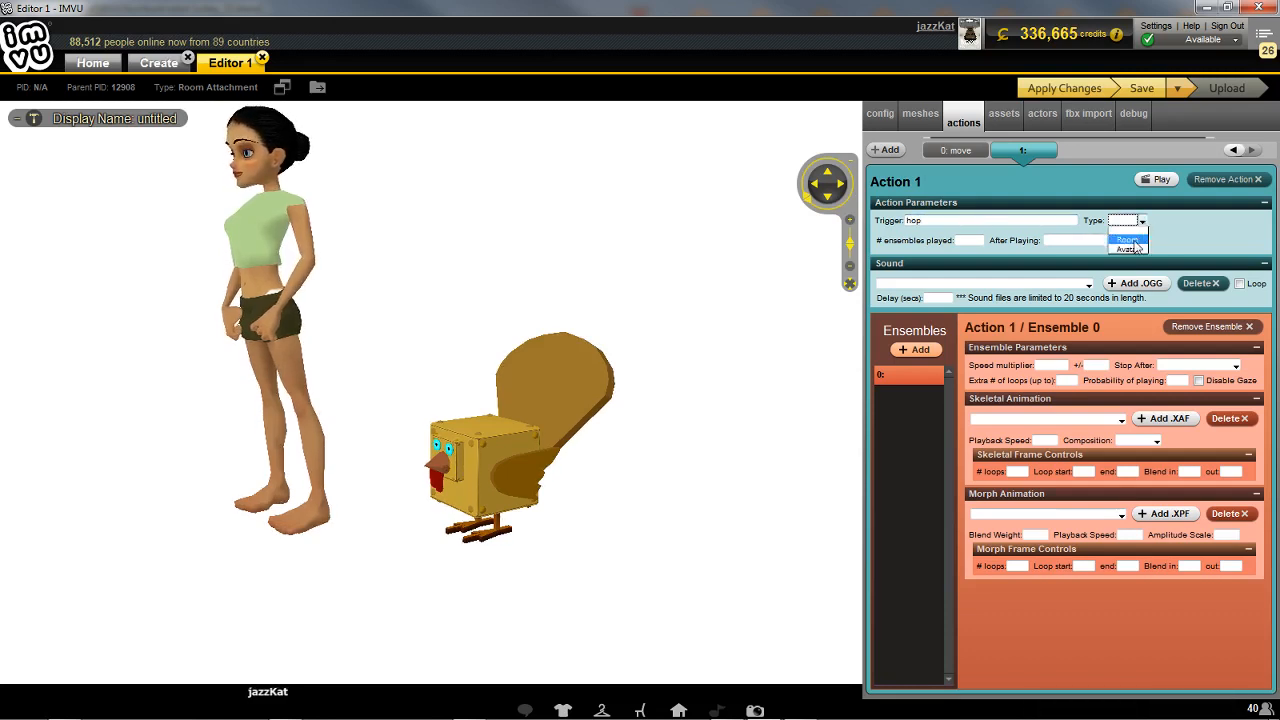
pyautogui.click(1137, 245)
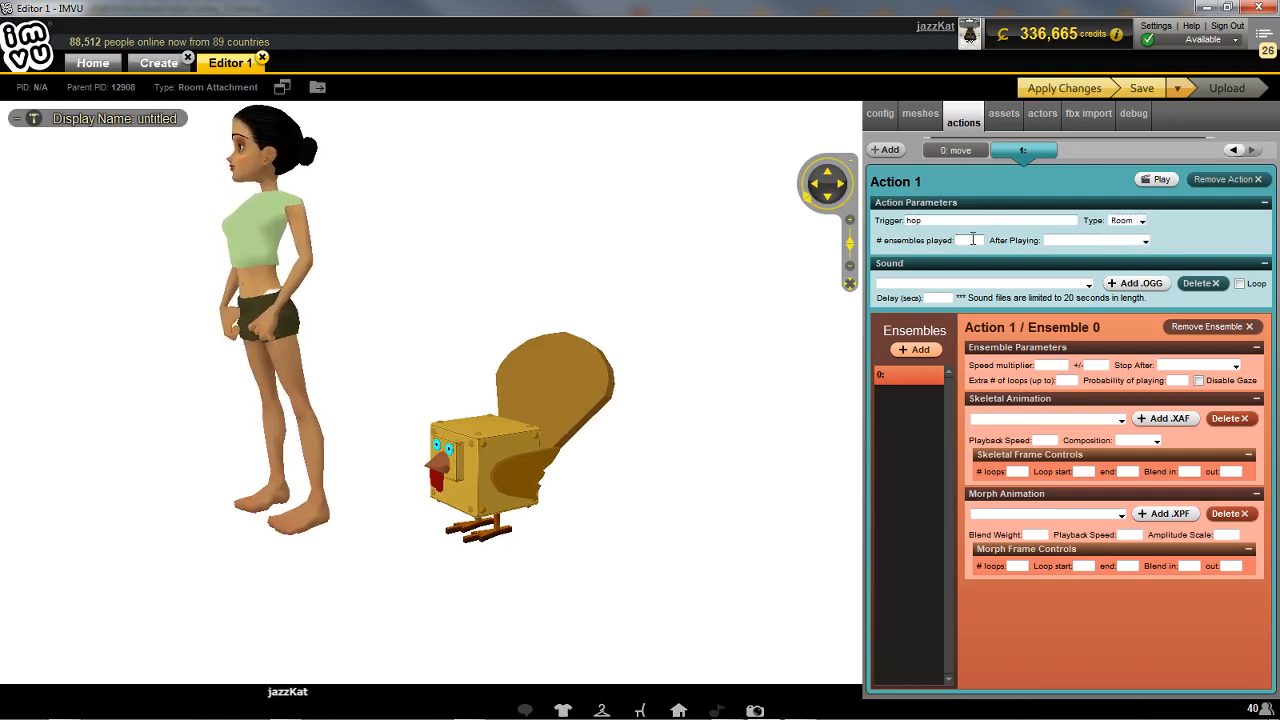
pyautogui.click(1140, 241)
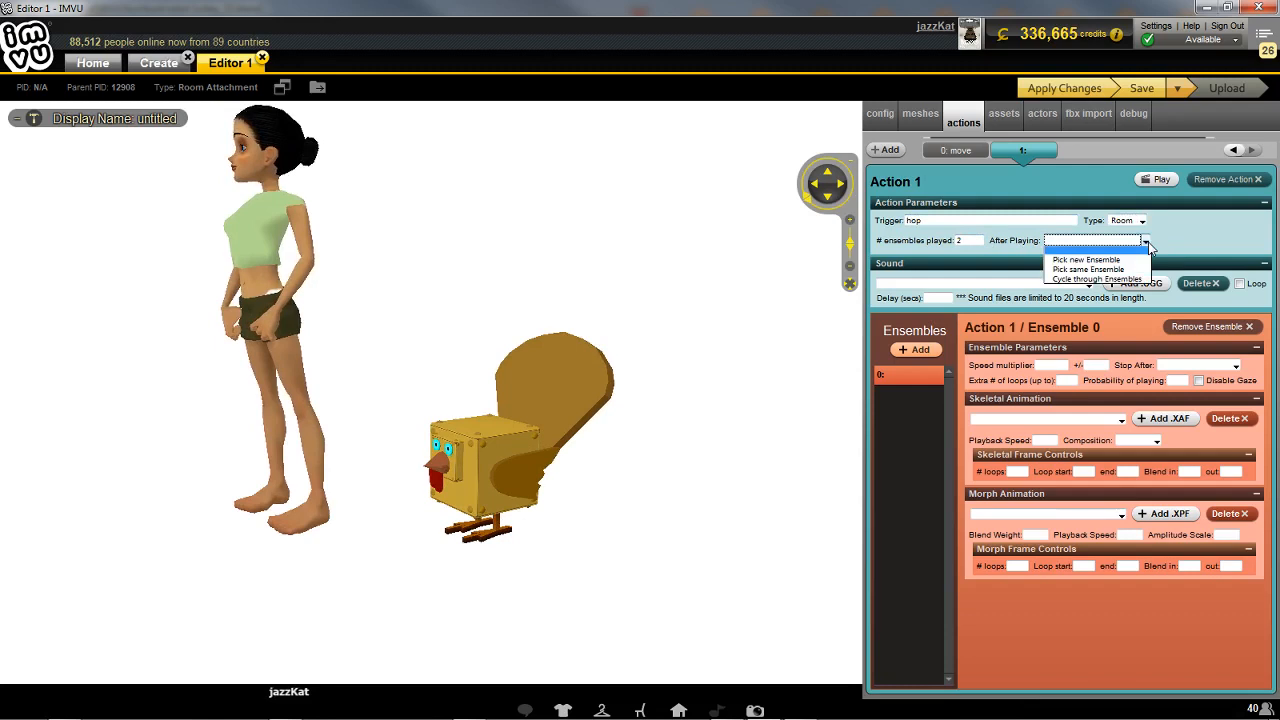
pyautogui.click(1094, 270)
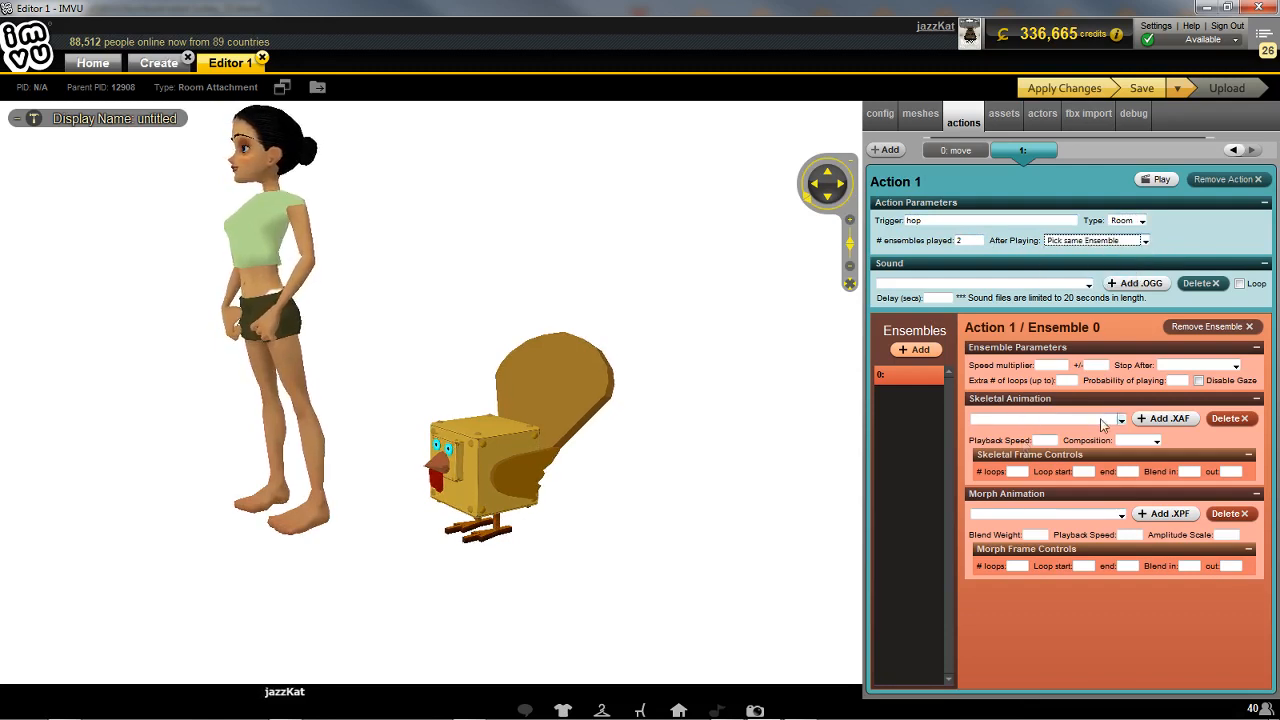
# - Assign turkeyhop-turkey.RIG.xaf to the hop action with 1 loop and Replace composition, and apply the changes
pyautogui.click(1120, 420)
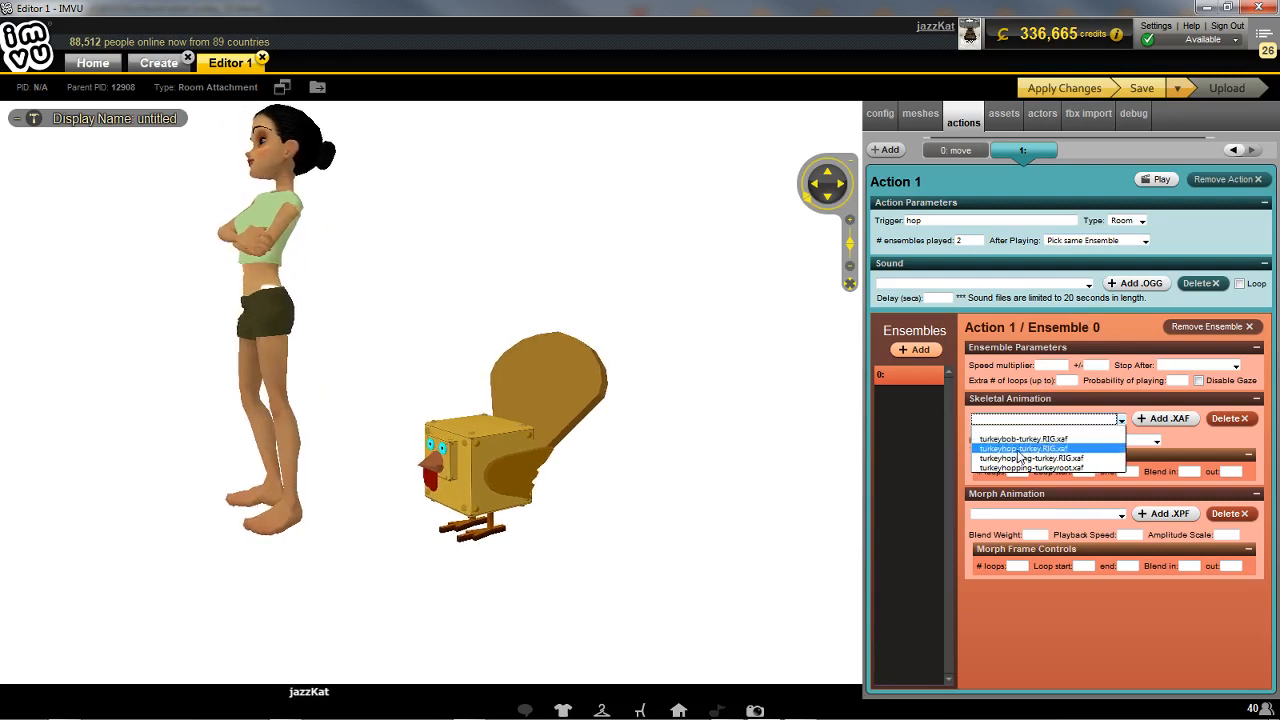
pyautogui.click(991, 449)
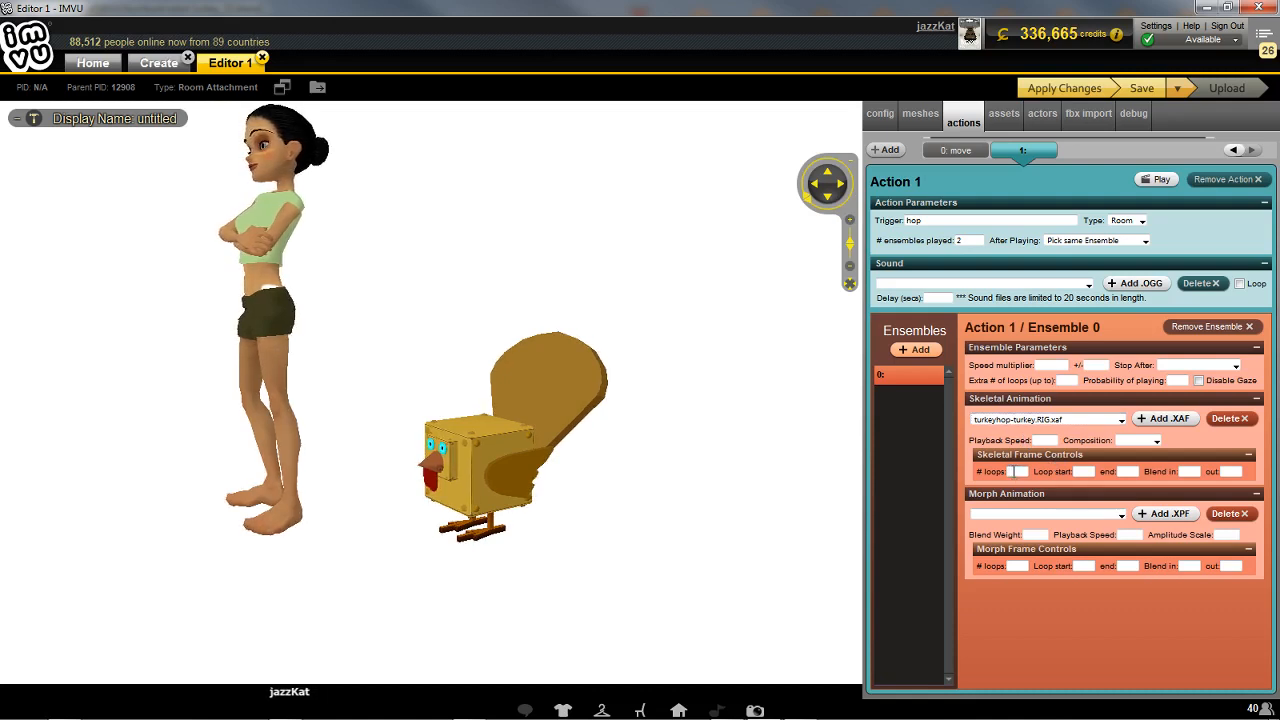
pyautogui.click(1156, 441)
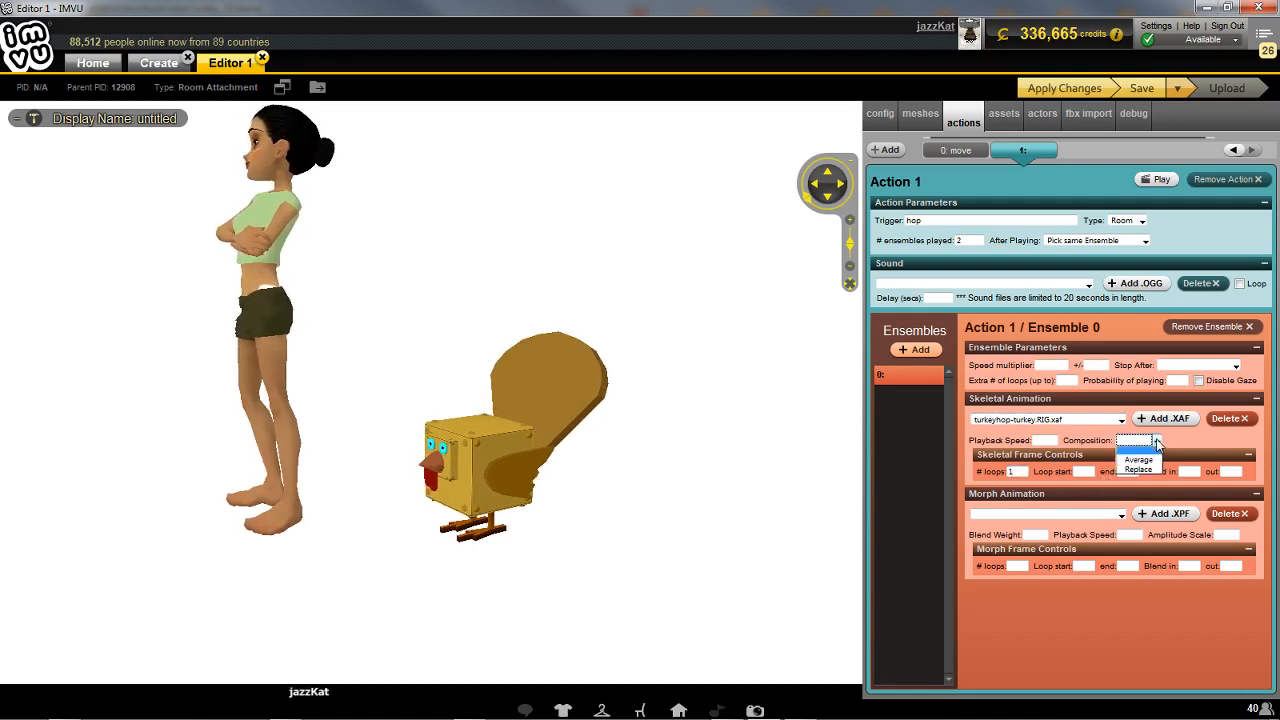
pyautogui.click(1139, 470)
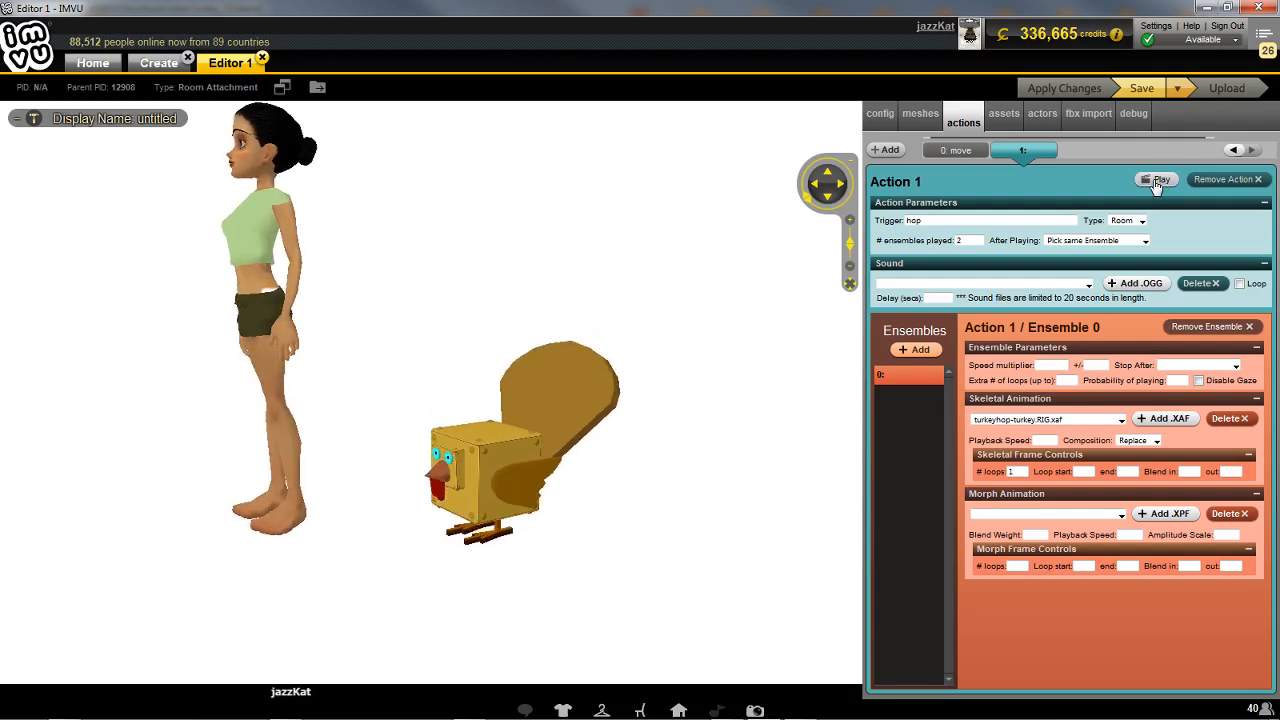
# - Play the hop action to check its animation with the skeletal loop count at 1
pyautogui.click(1013, 469)
pyautogui.write('1')
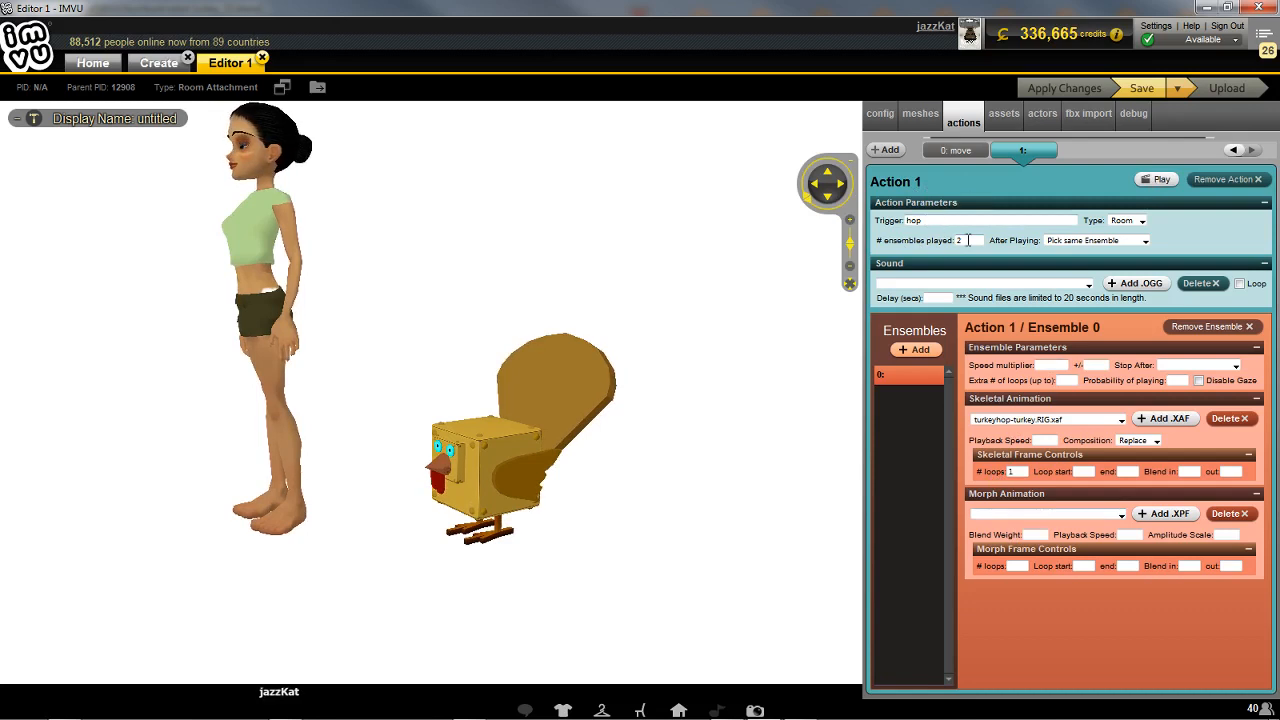
pyautogui.click(1161, 180)
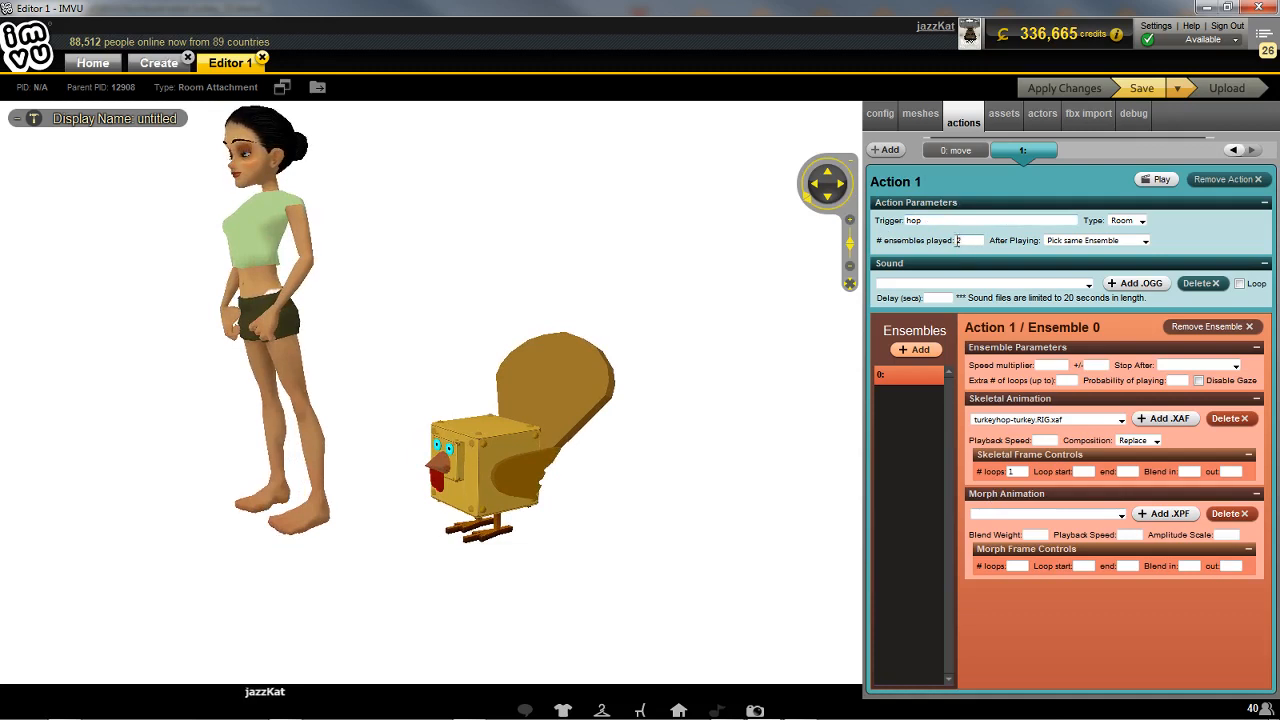
pyautogui.click(1011, 472)
pyautogui.write('1')
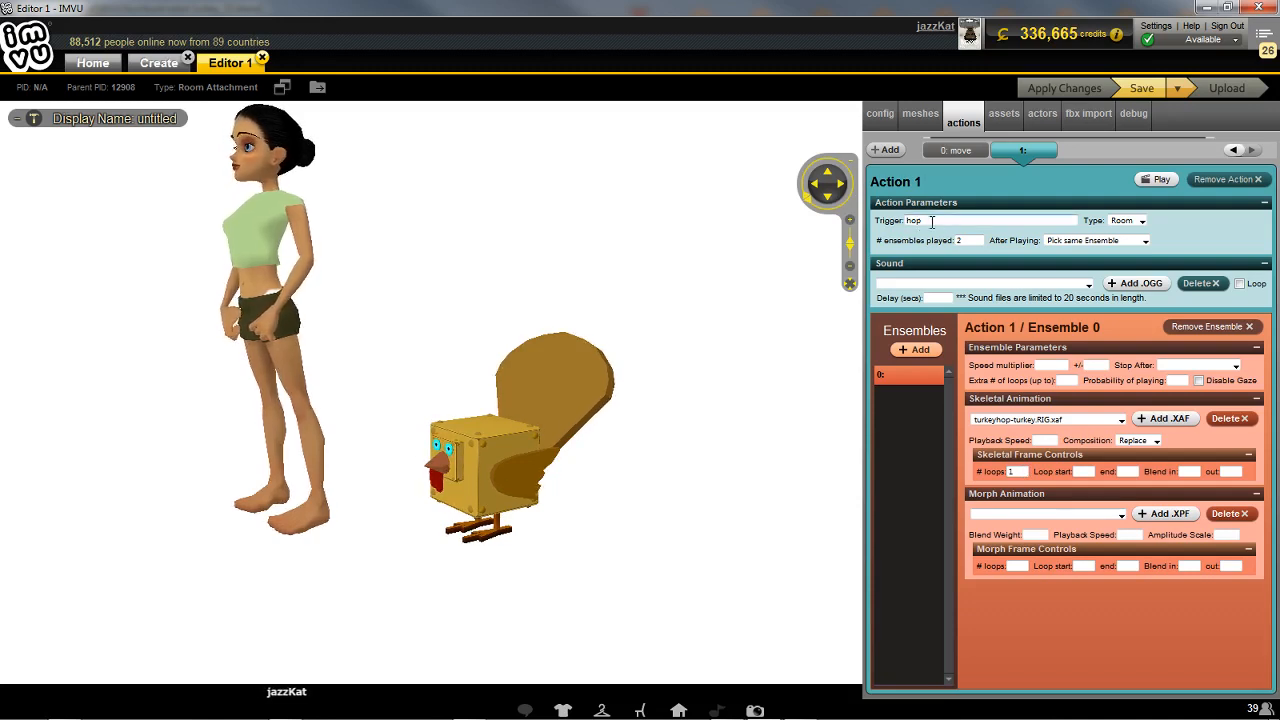
# - Change the hop action's trigger to stance.Idle and apply the changes
pyautogui.write('ance.Idle')
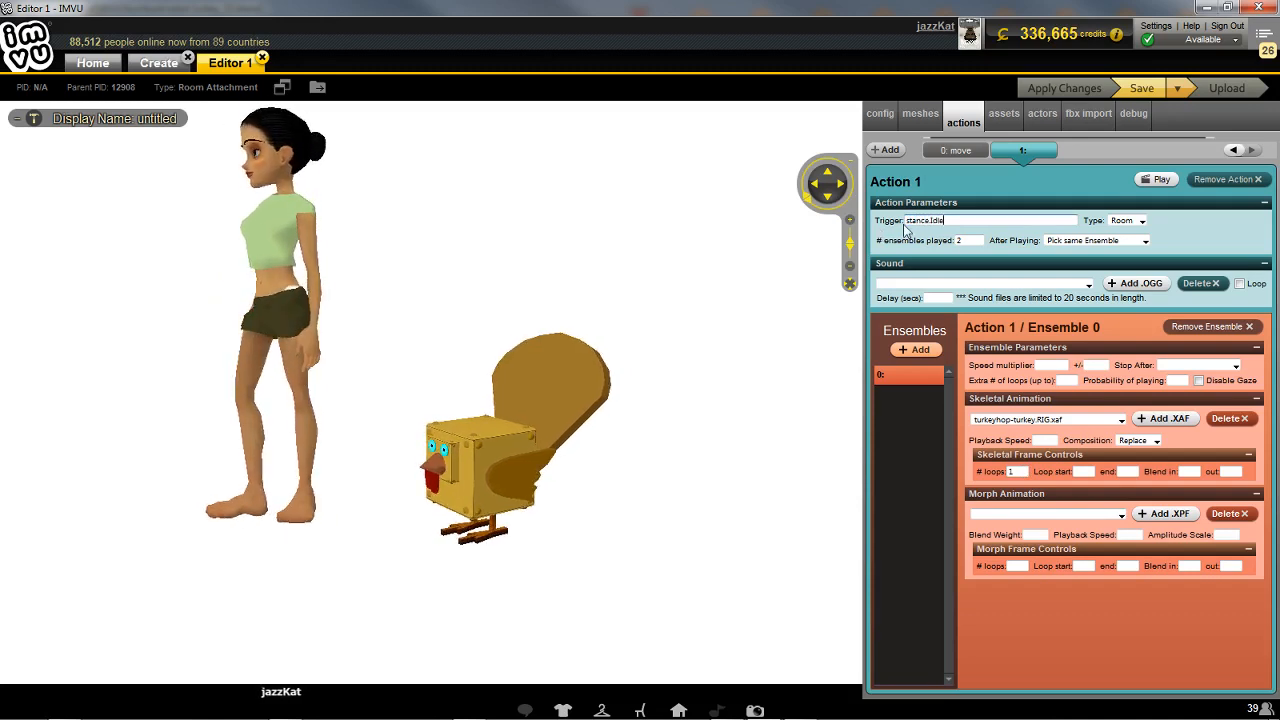
pyautogui.click(967, 240)
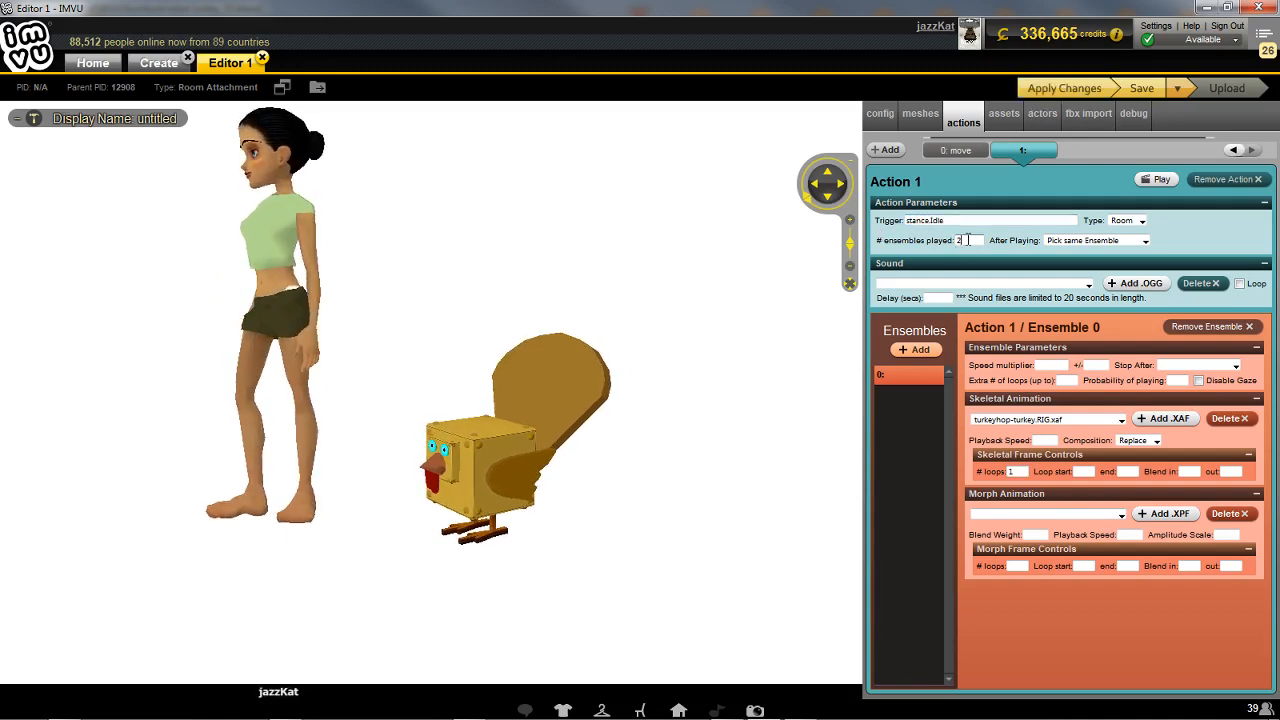
pyautogui.click(1062, 90)
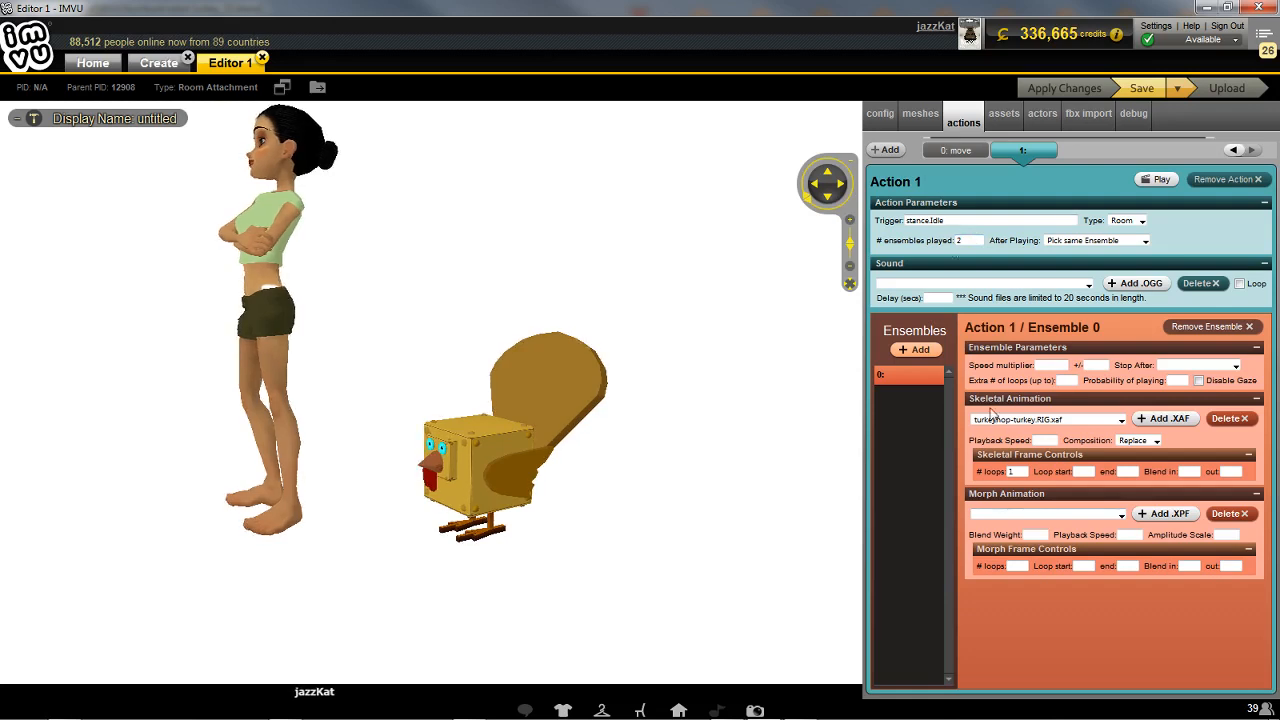
# - Change the move action's trigger to stance.Idle and apply the changes
pyautogui.click(956, 152)
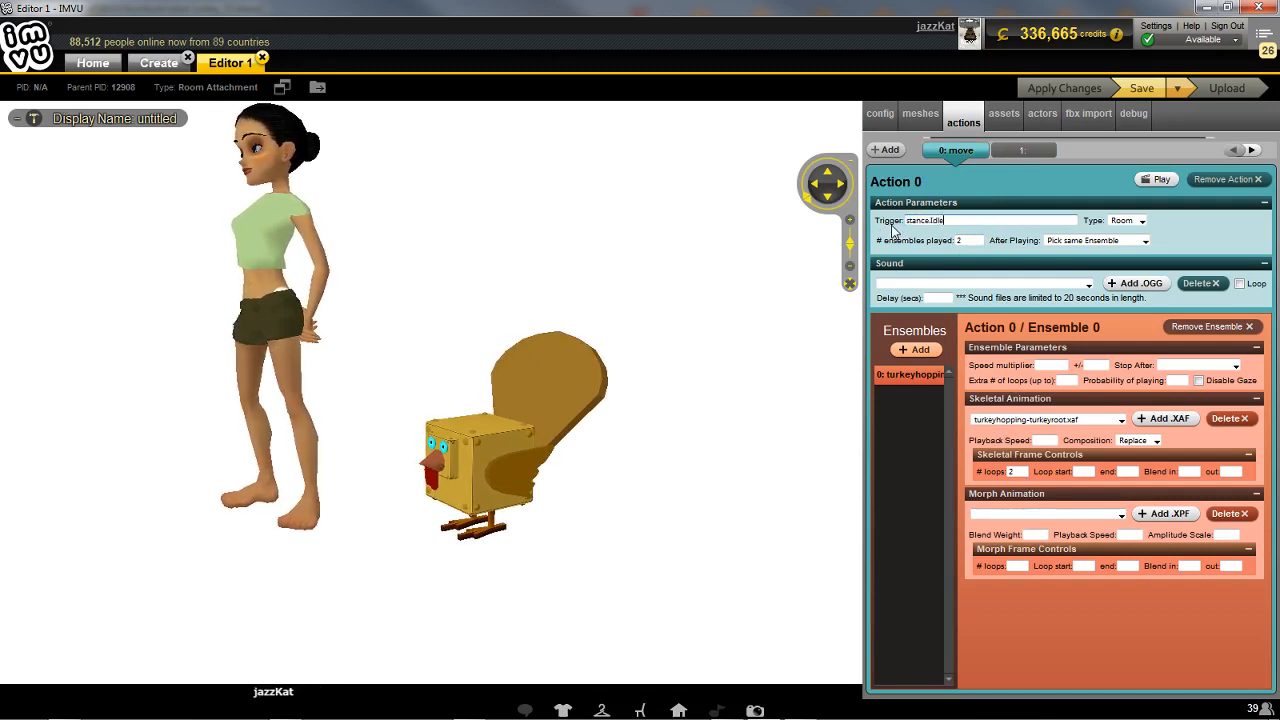
pyautogui.click(976, 239)
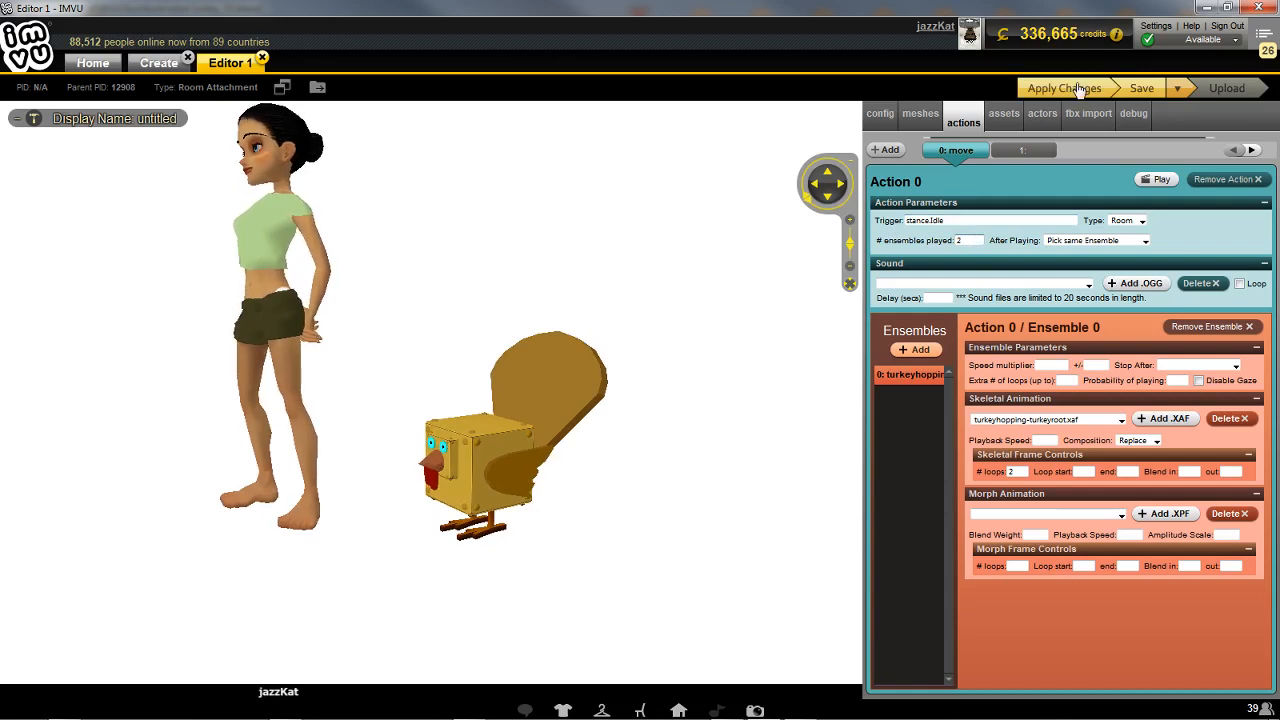
pyautogui.click(1075, 88)
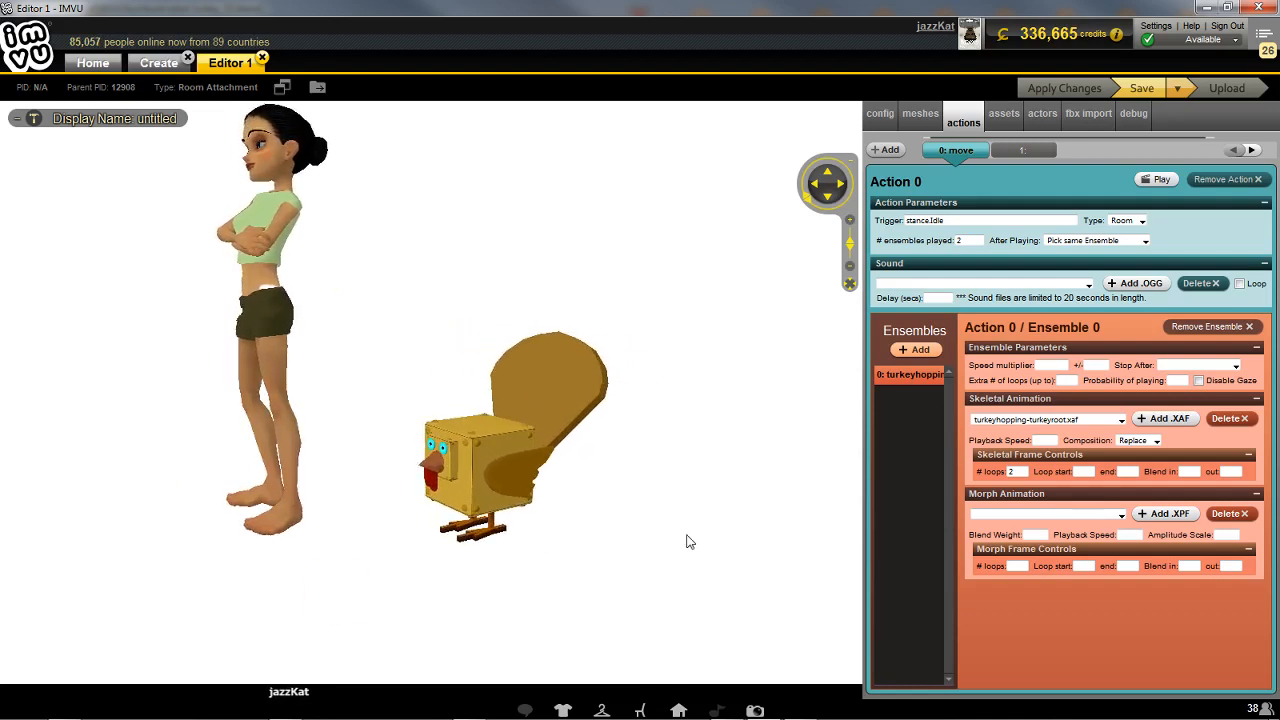
pyautogui.scroll(5, 609, 569)
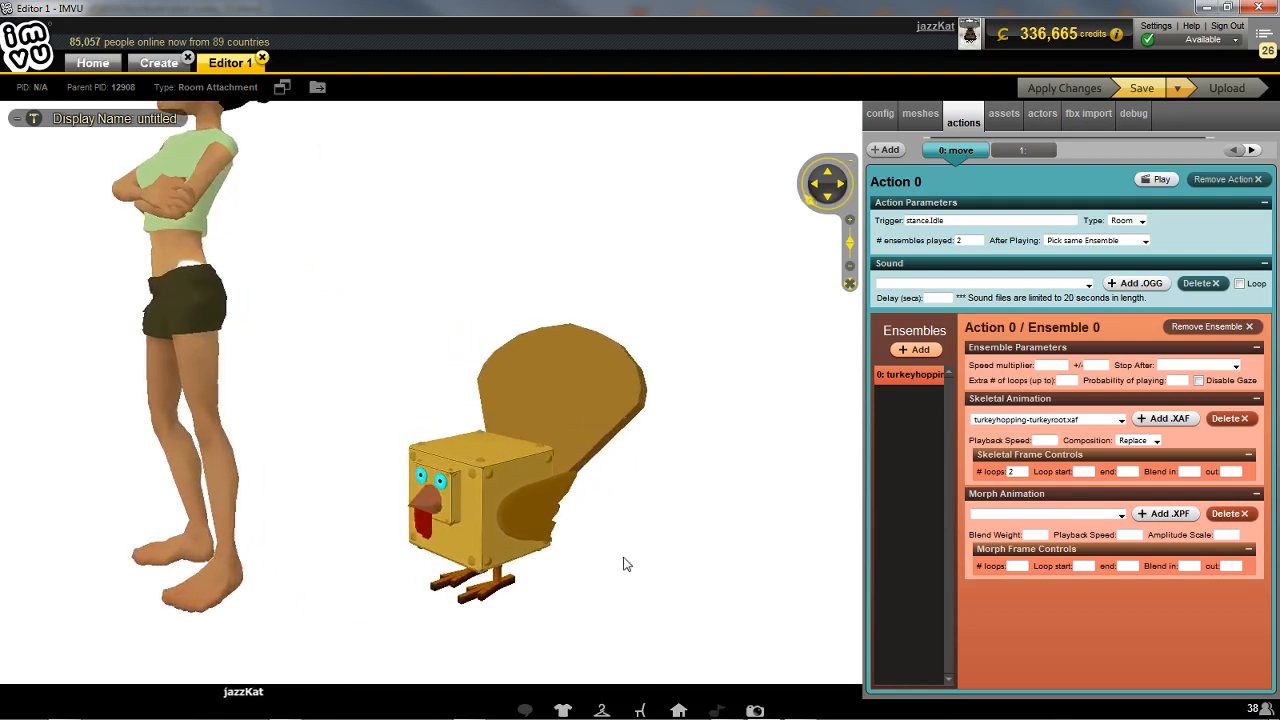
# - Save the product as a new project file named fbx turkey kate
pyautogui.click(1177, 89)
pyautogui.click(1153, 108)
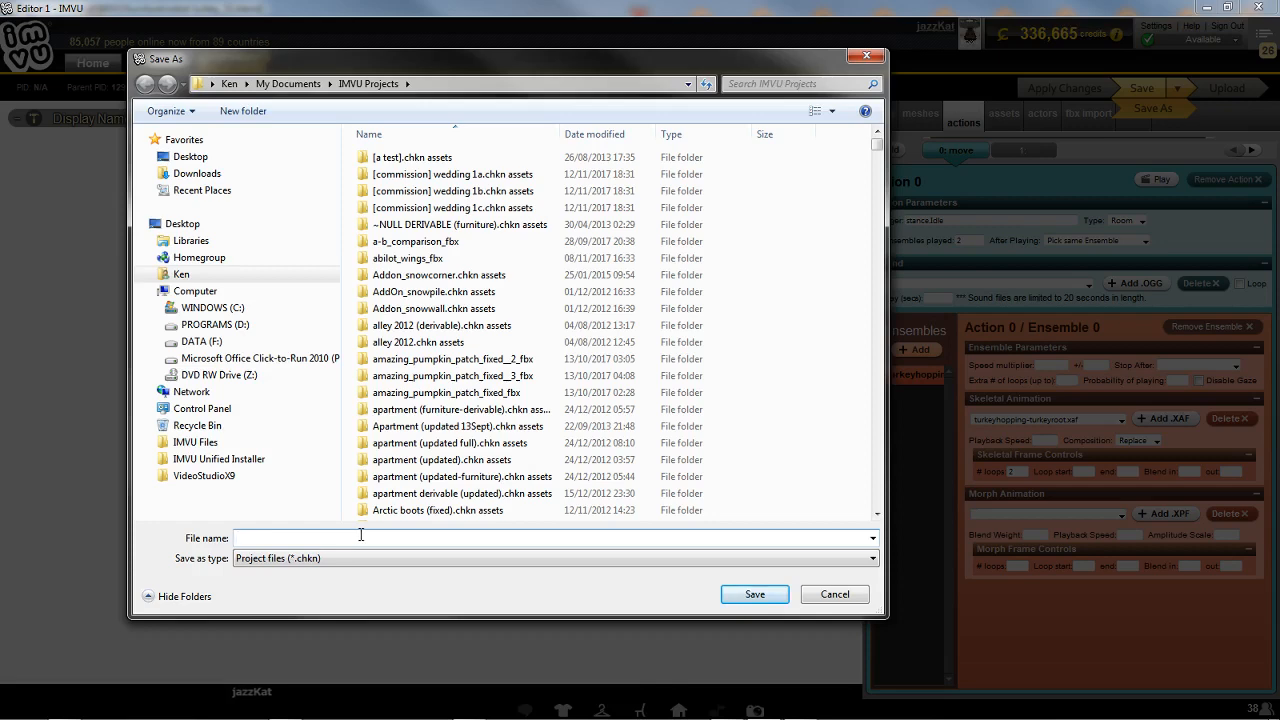
pyautogui.write('fbx turkey')
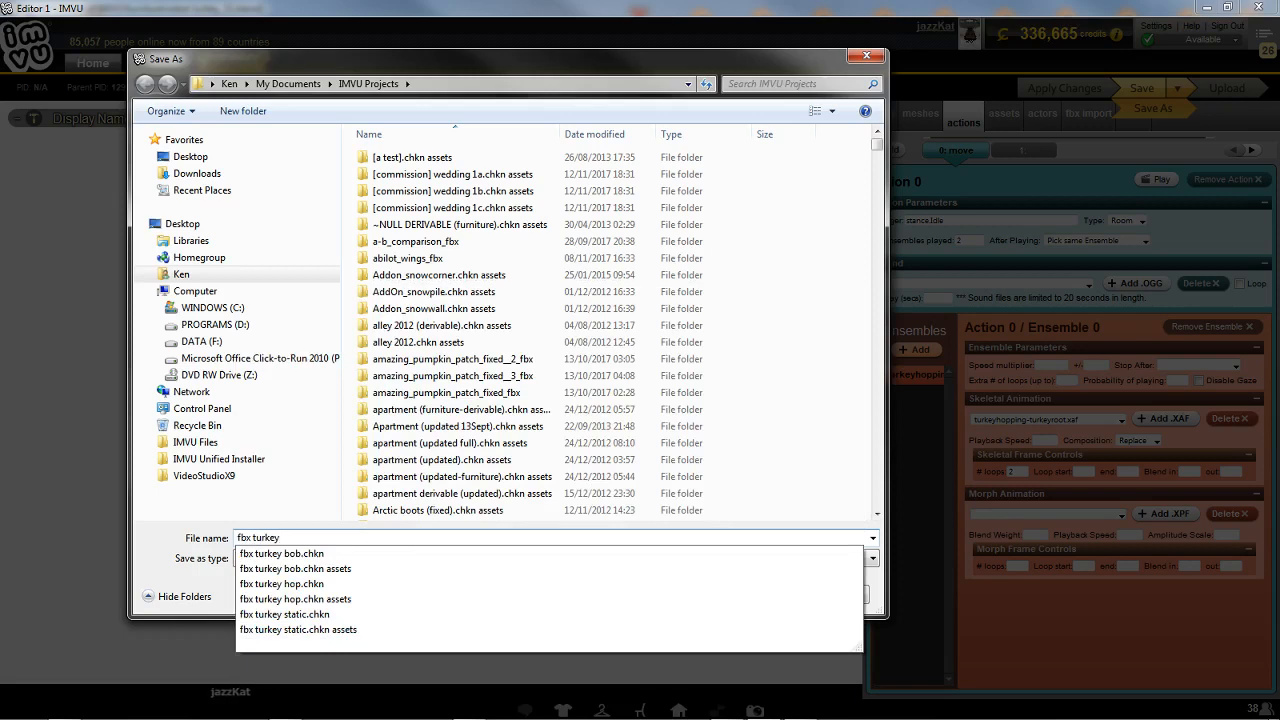
pyautogui.write('kate')
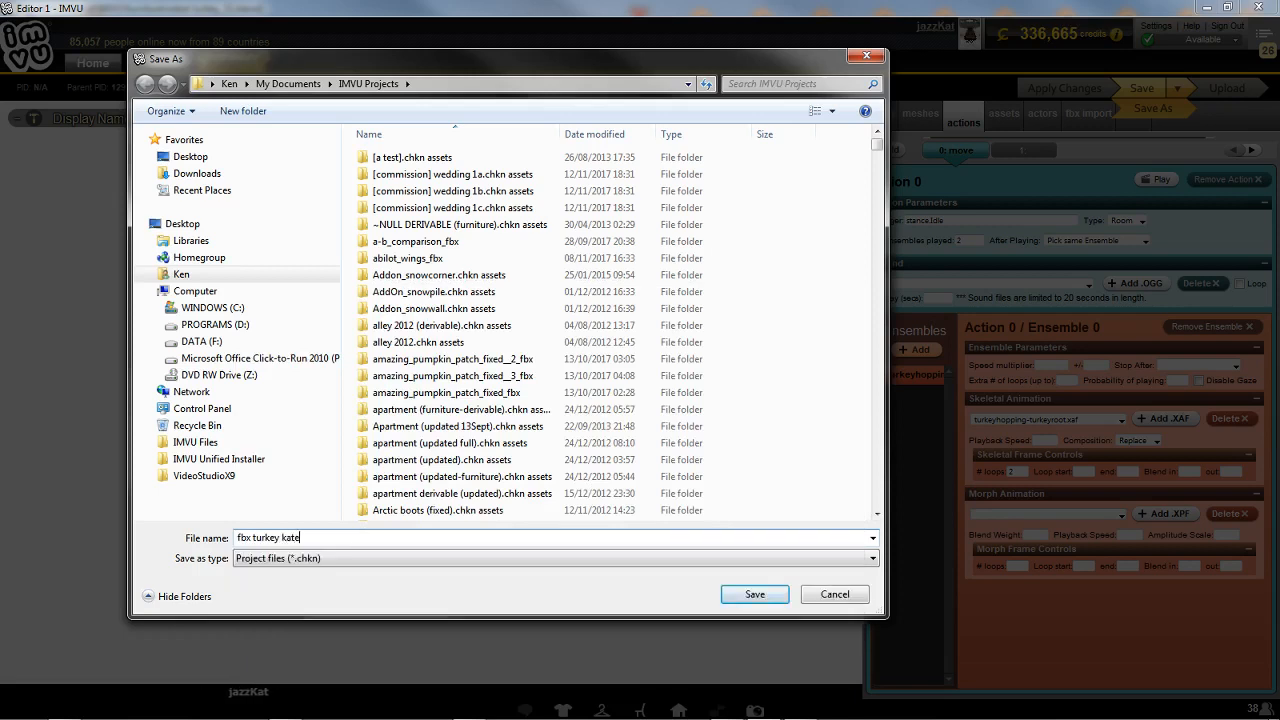
pyautogui.click(752, 593)
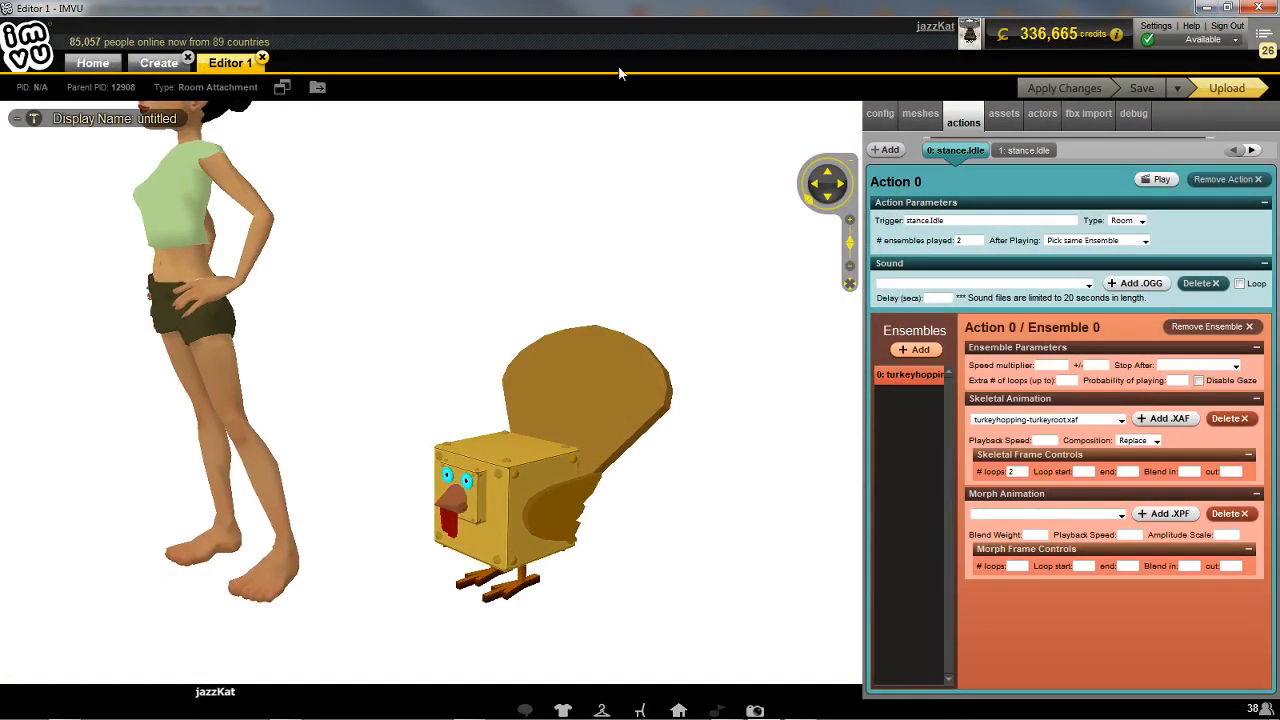
# - Switch to Blender, select the turkey.RIG armature, return to frame 1 and assign it the turkeybob action
pyautogui.click(726, 710)
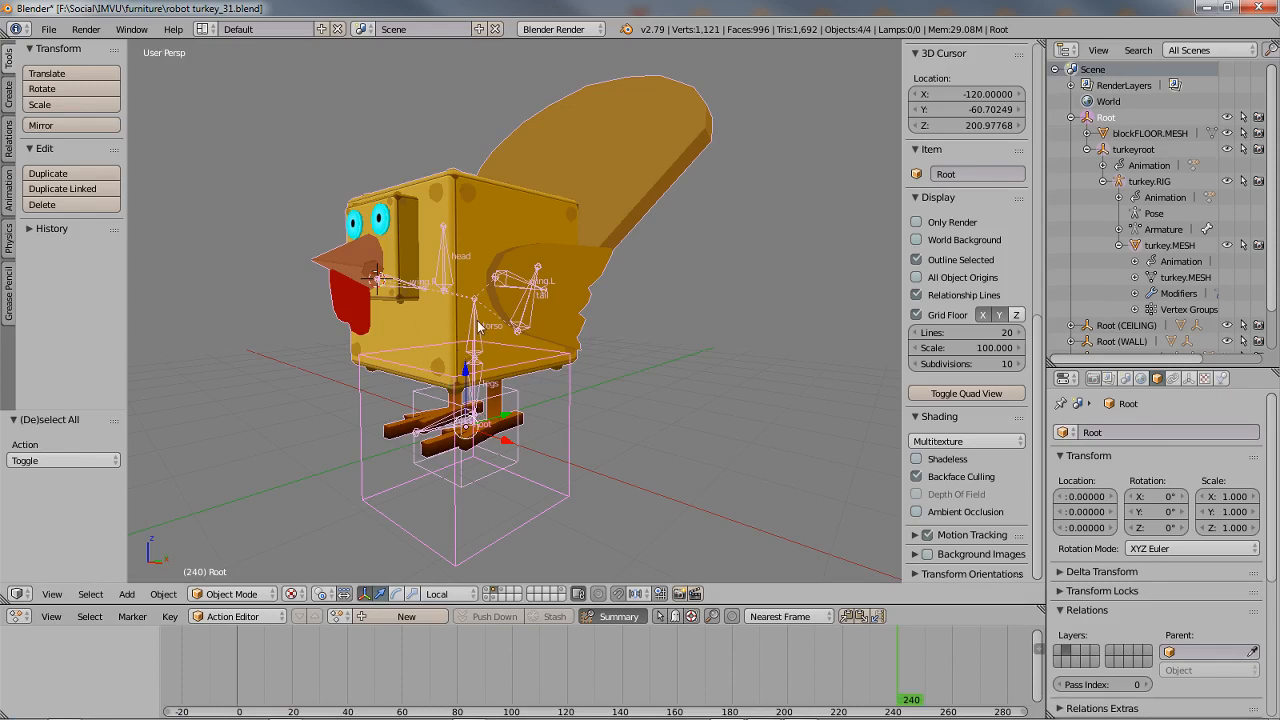
pyautogui.rightClick(478, 327)
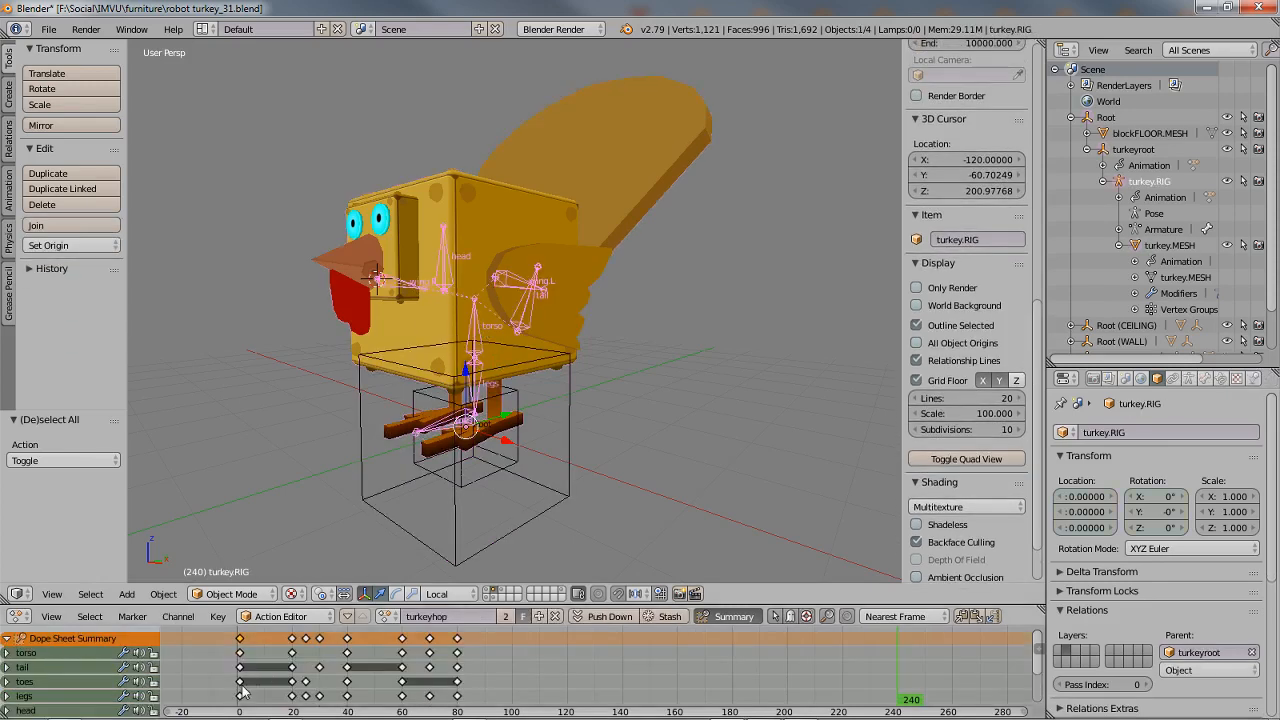
pyautogui.click(293, 690)
pyautogui.moveTo(320, 690)
pyautogui.mouseDown()
pyautogui.moveTo(460, 683)
pyautogui.moveTo(246, 682)
pyautogui.mouseUp()
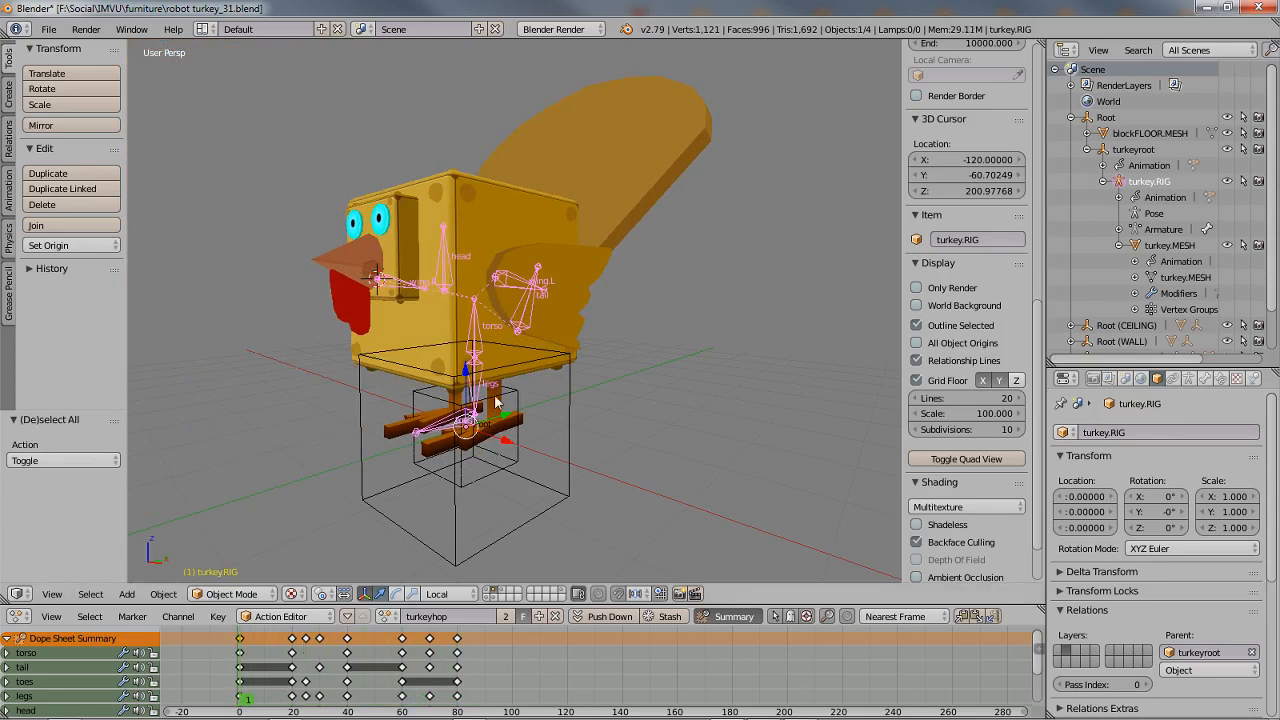
pyautogui.click(390, 615)
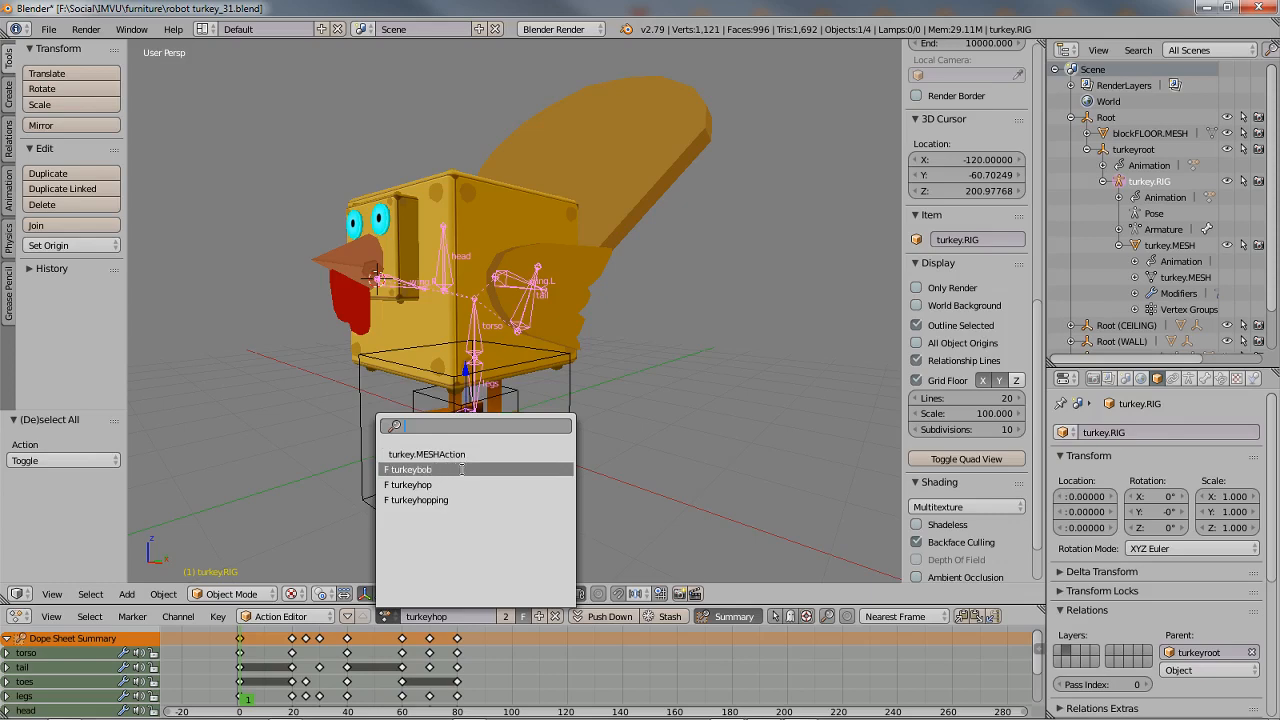
pyautogui.click(417, 469)
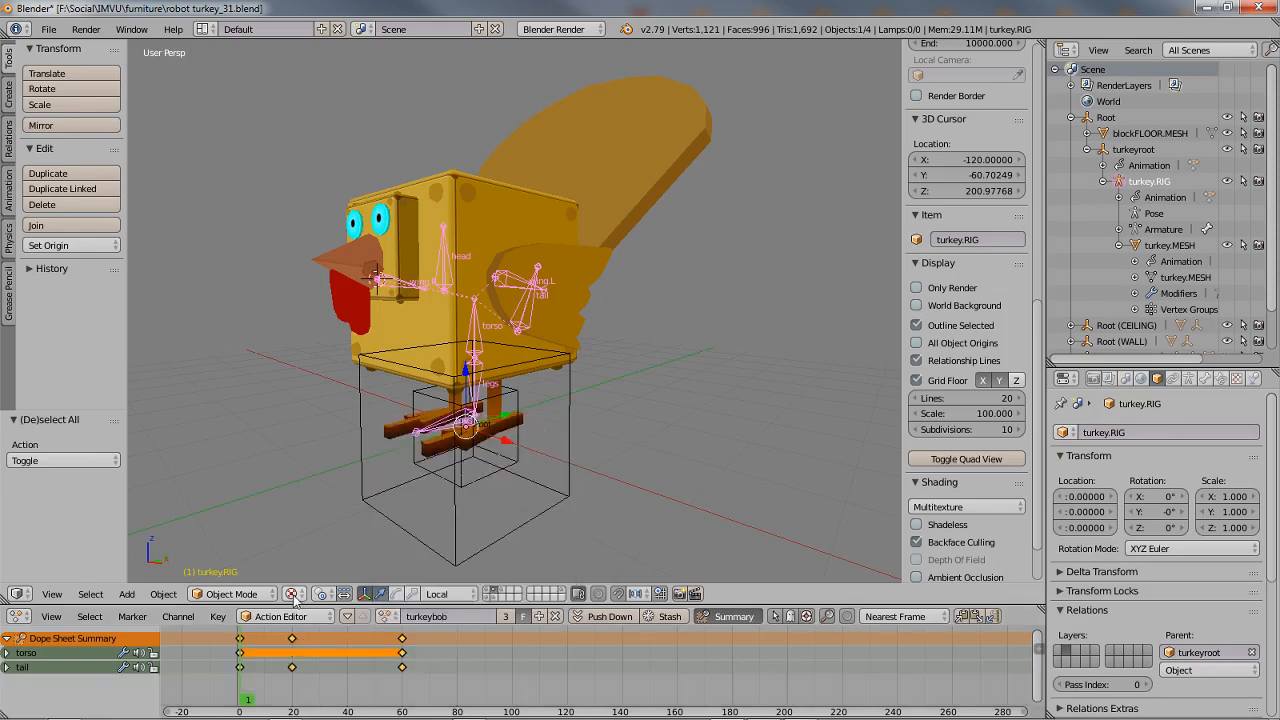
# - Play the turkeybob animation to check how the turkey moves, and return to frame 1
pyautogui.hotkey('alt', 'a')
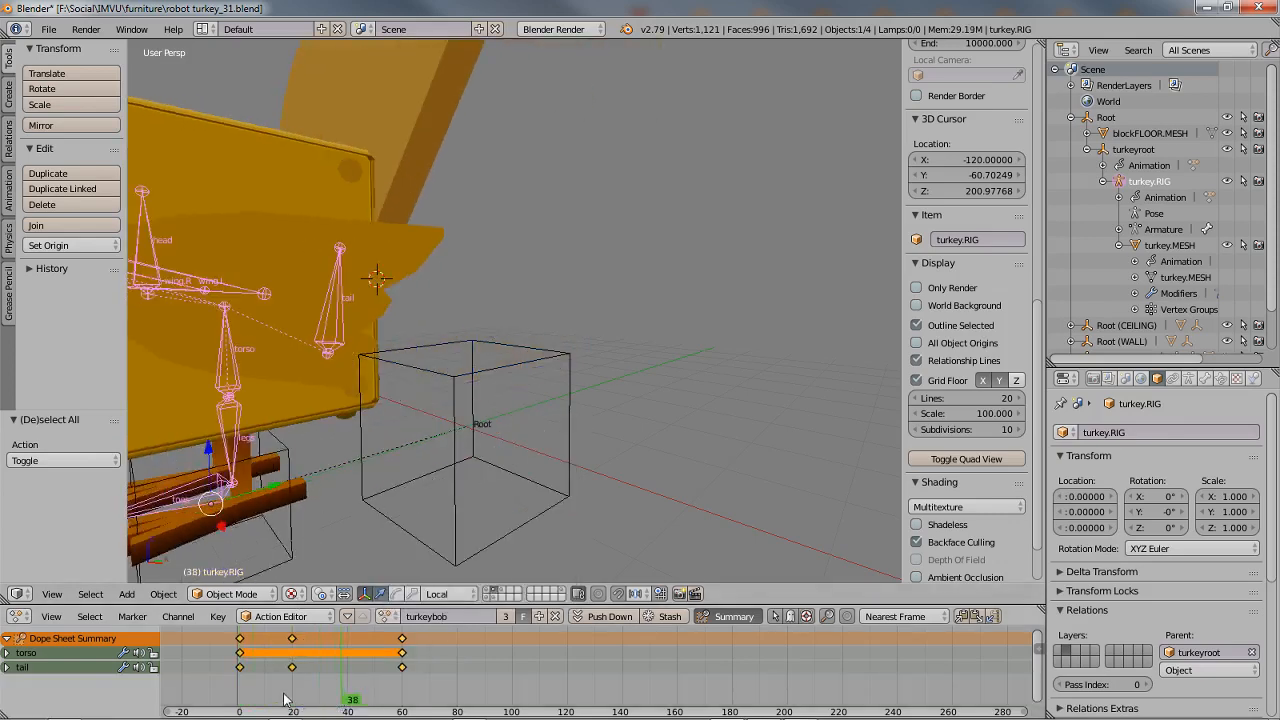
pyautogui.moveTo(285, 699); pyautogui.dragTo(240, 697)
pyautogui.click(240, 692)
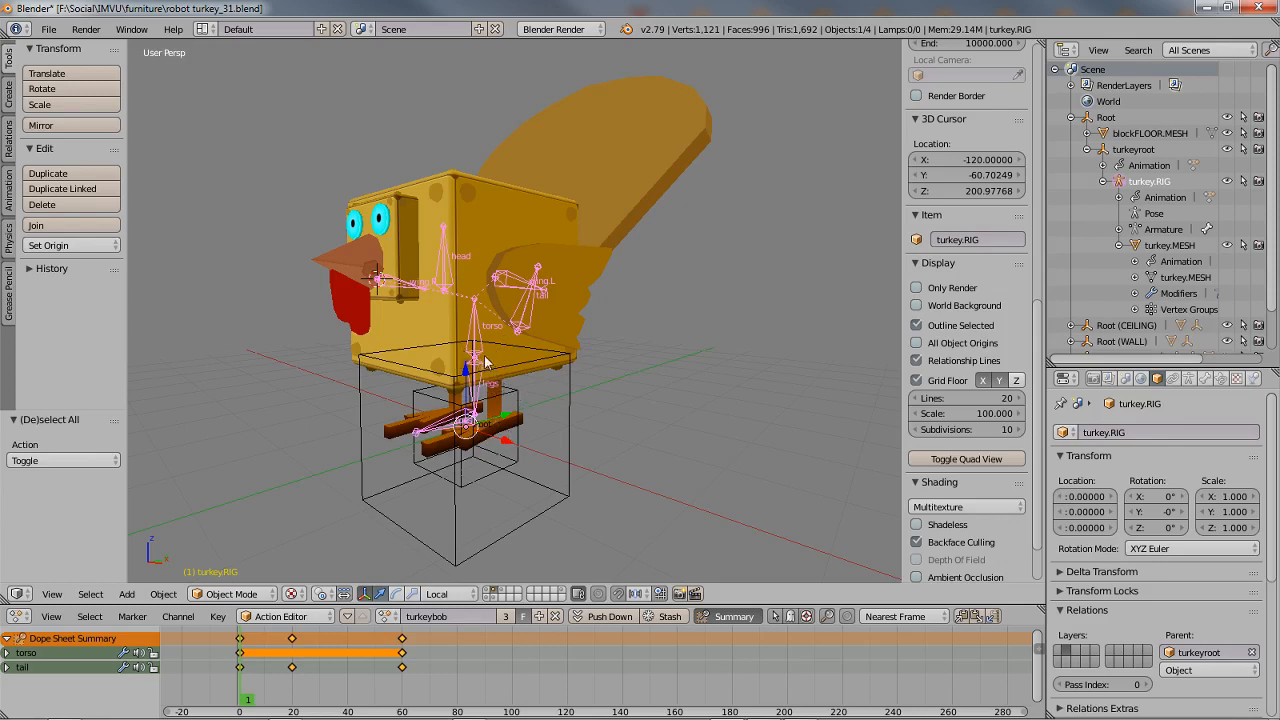
# - Clear the parents of turkey.RIG and turkeyroot while keeping their transformations, and scrub the timeline to test the separation
pyautogui.keyDown('shift'); pyautogui.rightClick(517, 393); pyautogui.keyUp('shift')
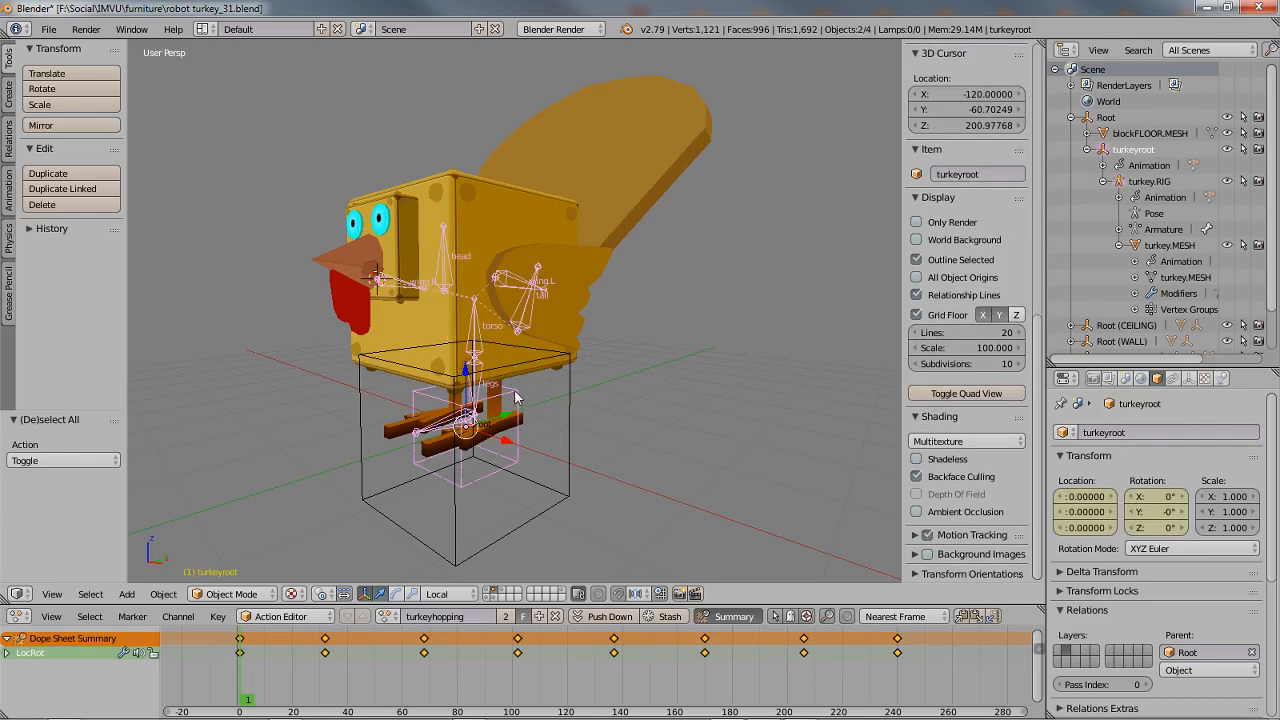
pyautogui.hotkey('alt', 'p')
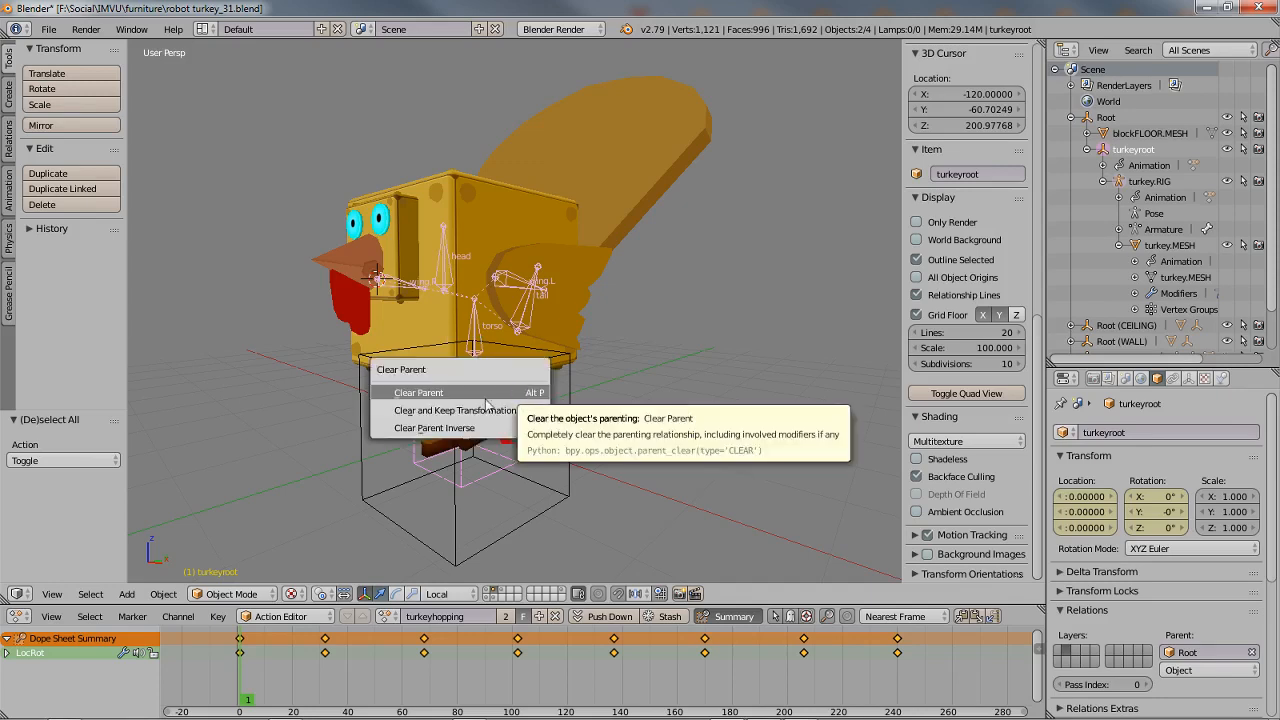
pyautogui.click(481, 410)
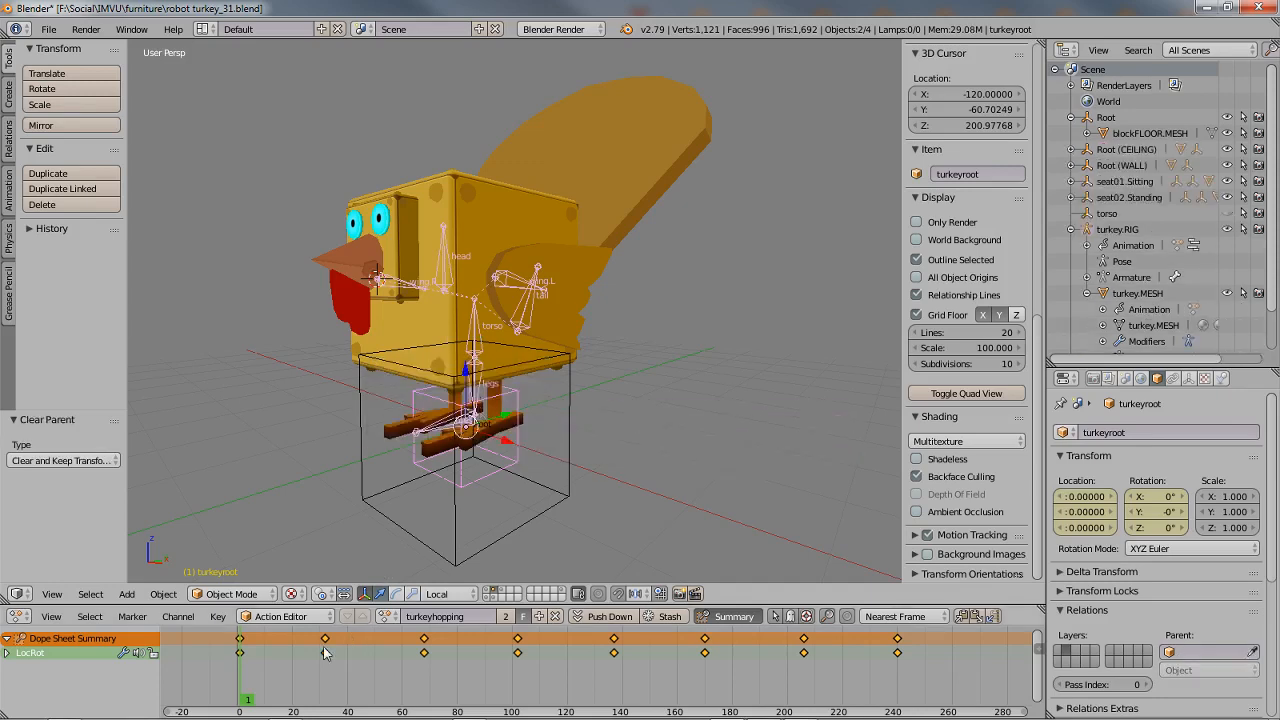
pyautogui.moveTo(250, 702)
pyautogui.mouseDown()
pyautogui.moveTo(590, 702)
pyautogui.moveTo(347, 700)
pyautogui.moveTo(245, 684)
pyautogui.mouseUp()
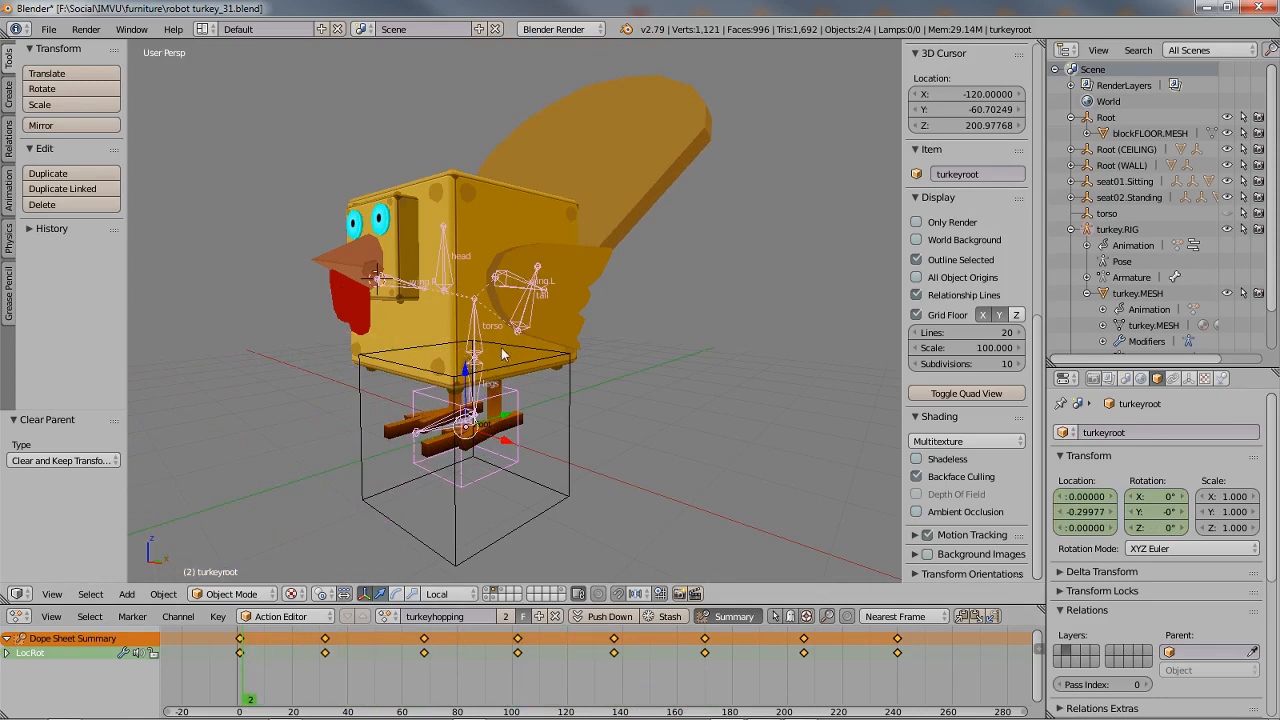
# - Select only the turkey.RIG armature and set the current frame to 20 in right orthographic view
pyautogui.rightClick(439, 468)
pyautogui.rightClick(485, 482)
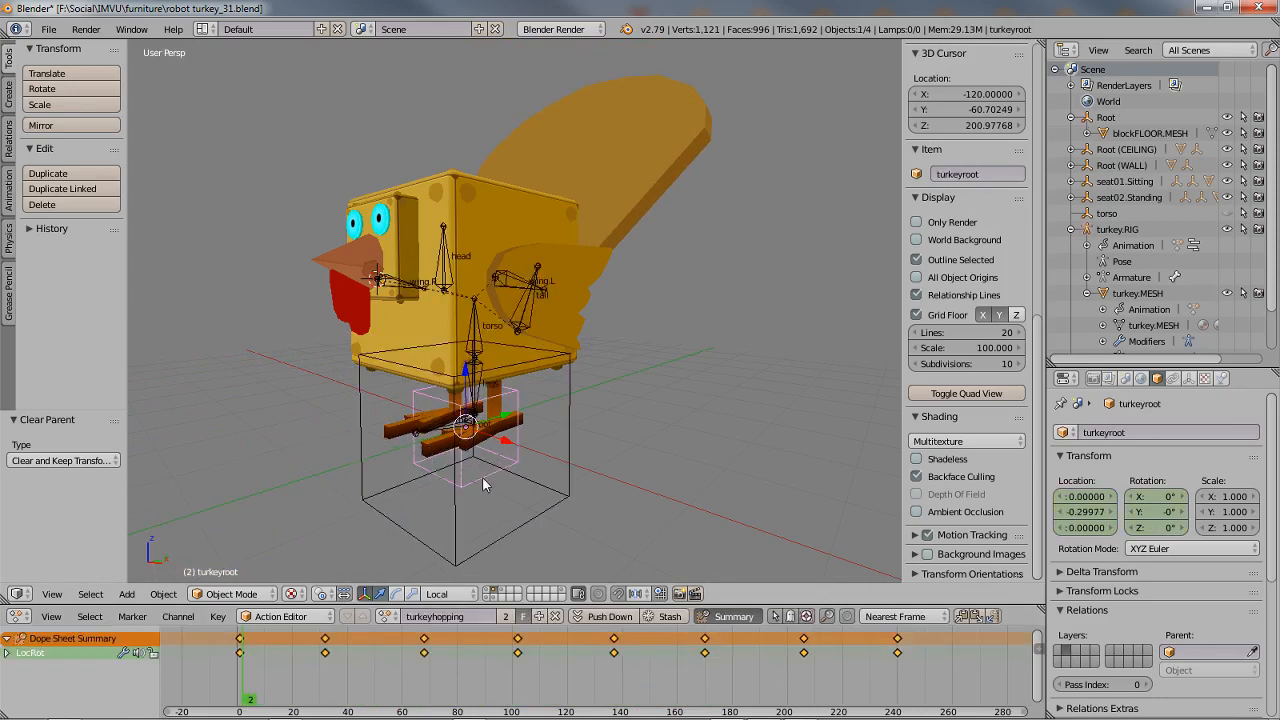
pyautogui.rightClick(475, 336)
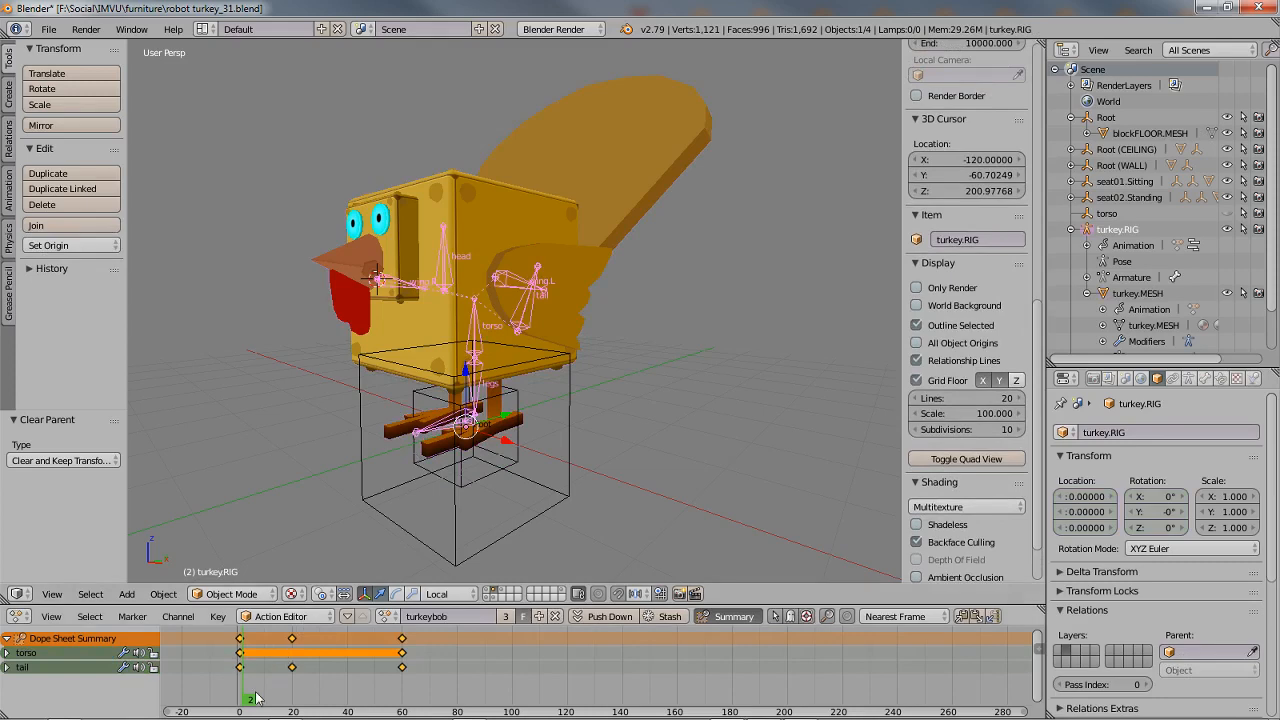
pyautogui.press('KP_3')
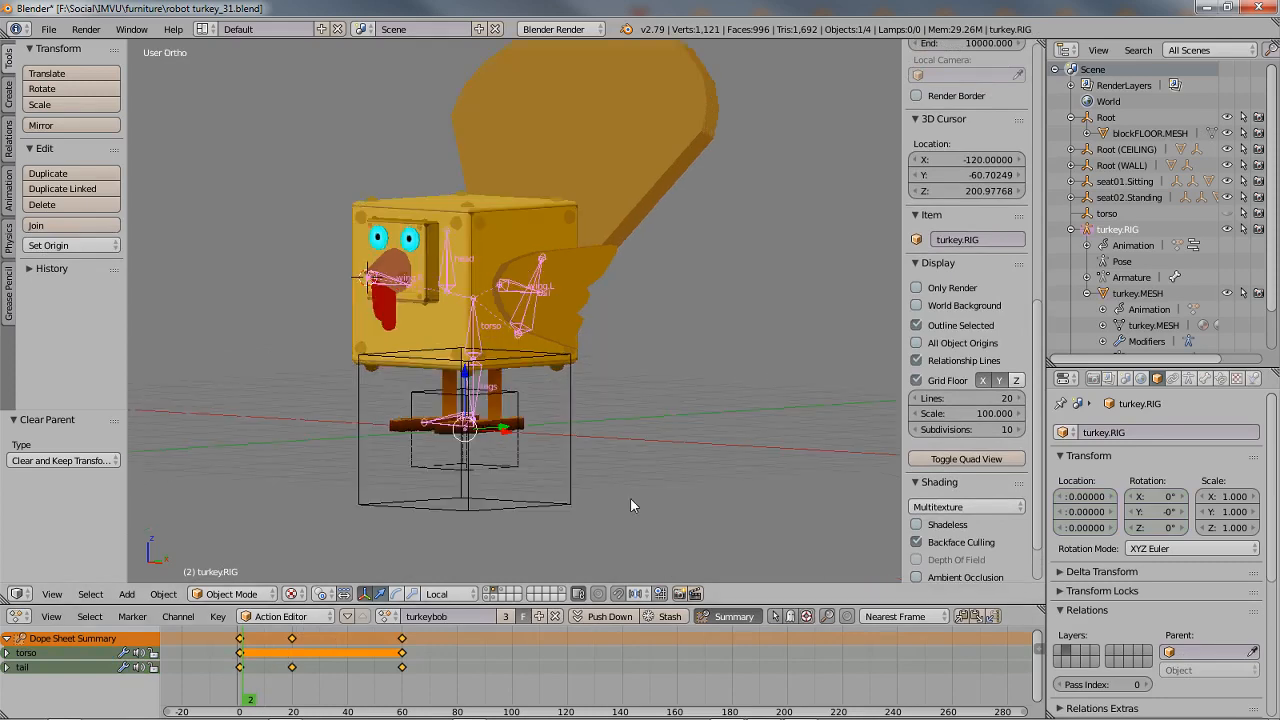
pyautogui.scroll(3, 630, 497)
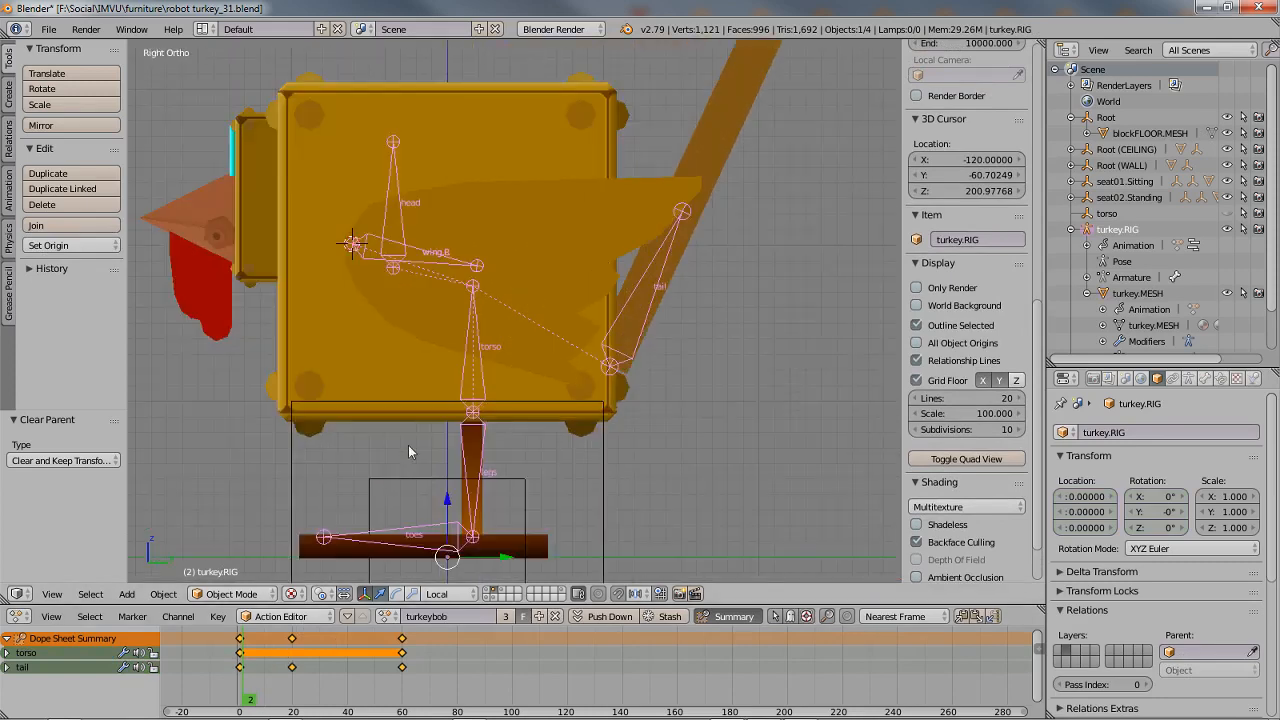
pyautogui.keyDown('shift'); pyautogui.moveTo(408, 445); pyautogui.dragTo(500, 431, button='middle'); pyautogui.keyUp('shift')
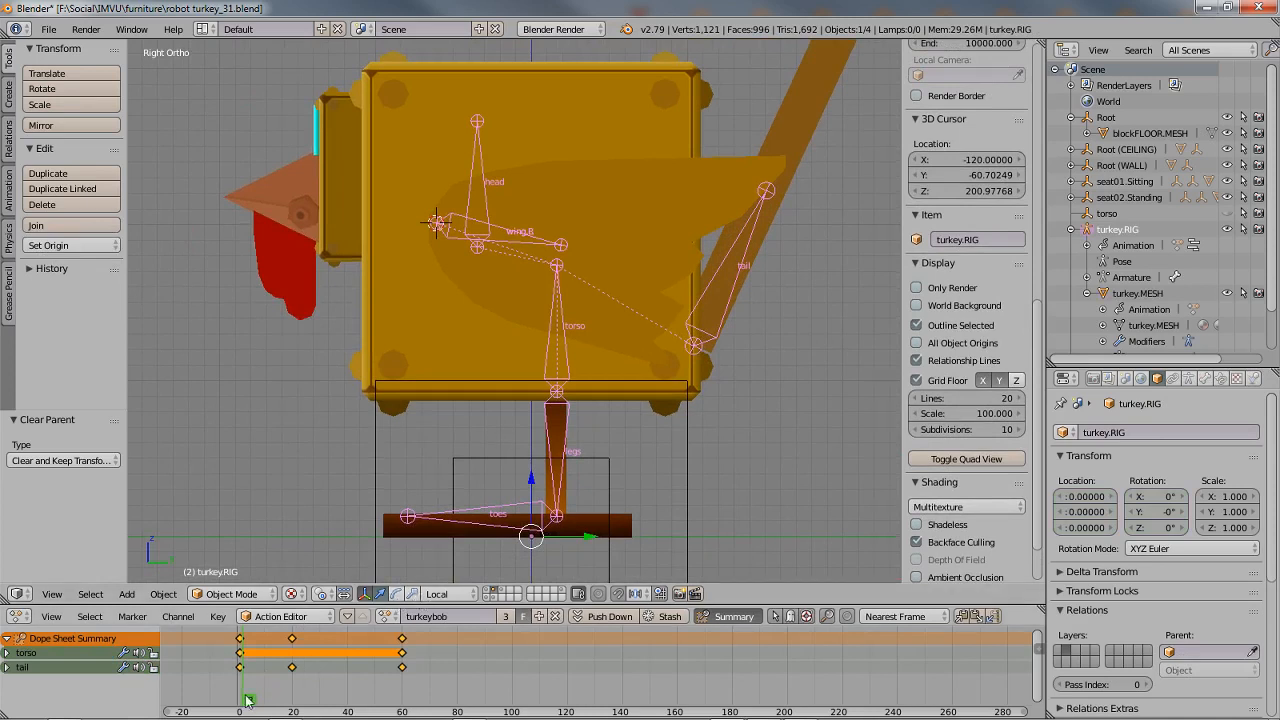
pyautogui.moveTo(250, 700); pyautogui.dragTo(291, 682)
pyautogui.hotkey('alt', 'a')
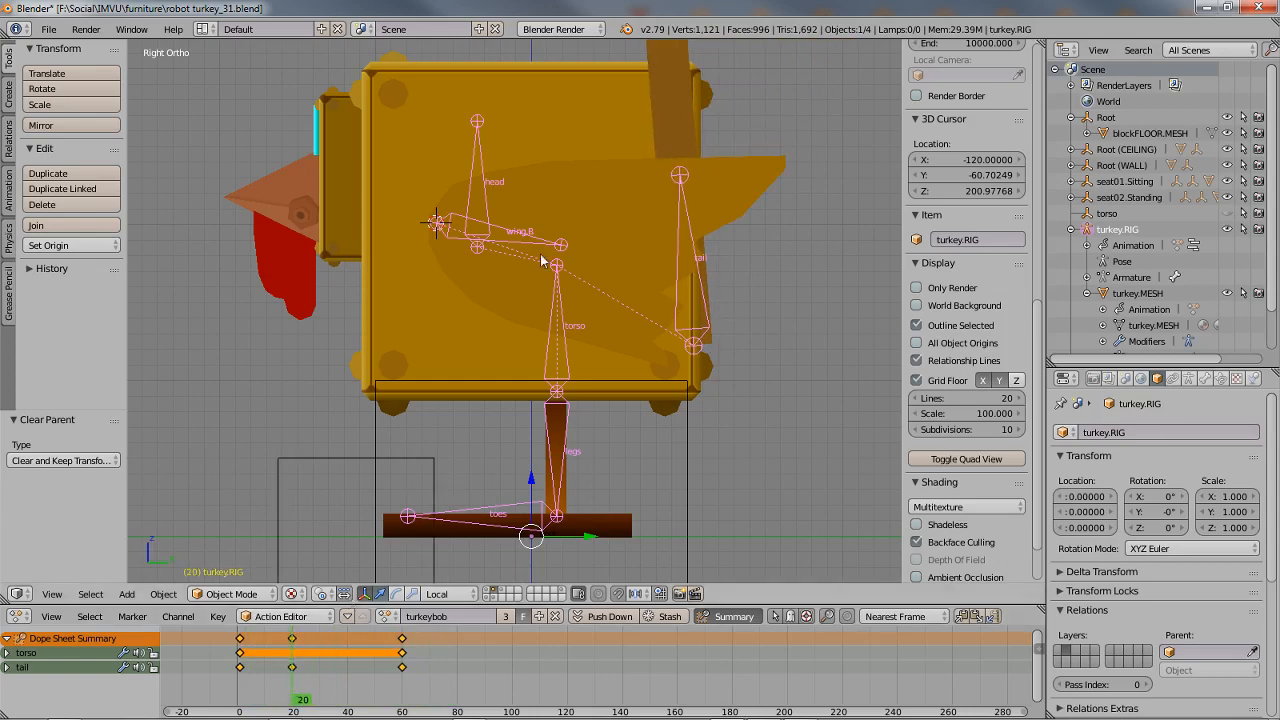
# - In Pose Mode at frame 20, rotate the torso bone by -25° and the legs bone by 25° to level the feet
pyautogui.hotkey('ctrl', 'Tab')
pyautogui.rightClick(558, 312)
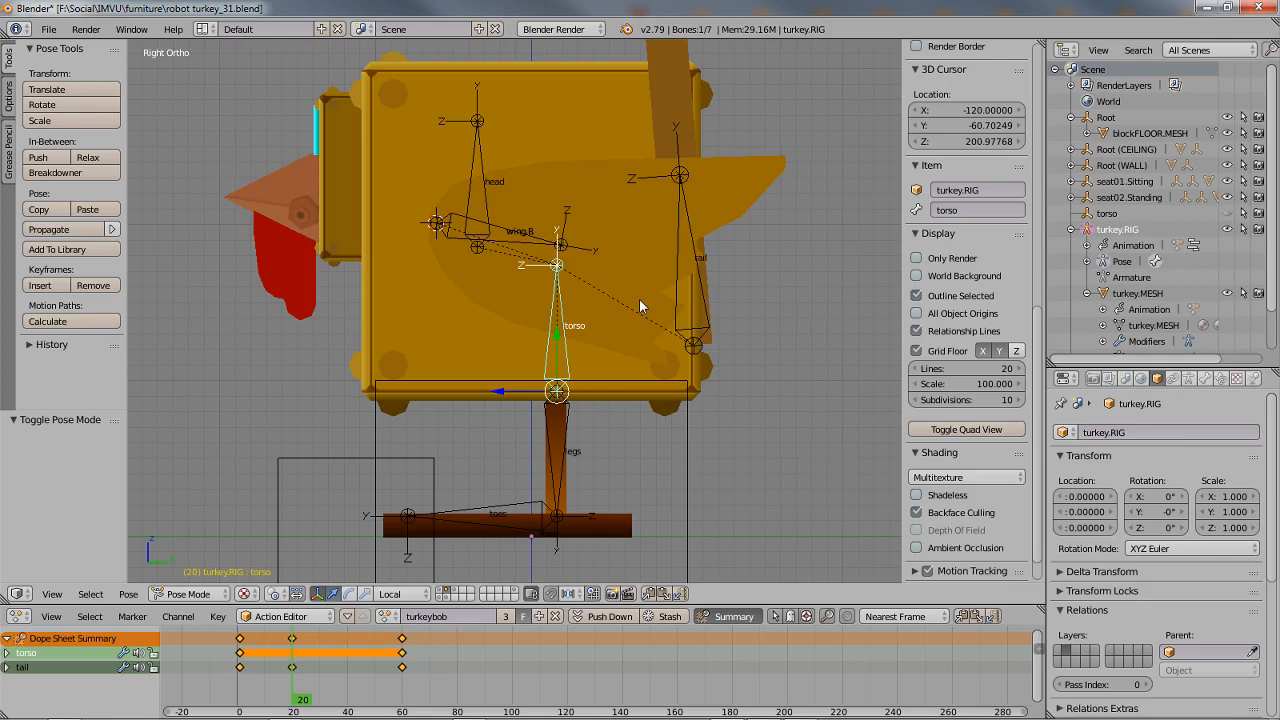
pyautogui.press('r')
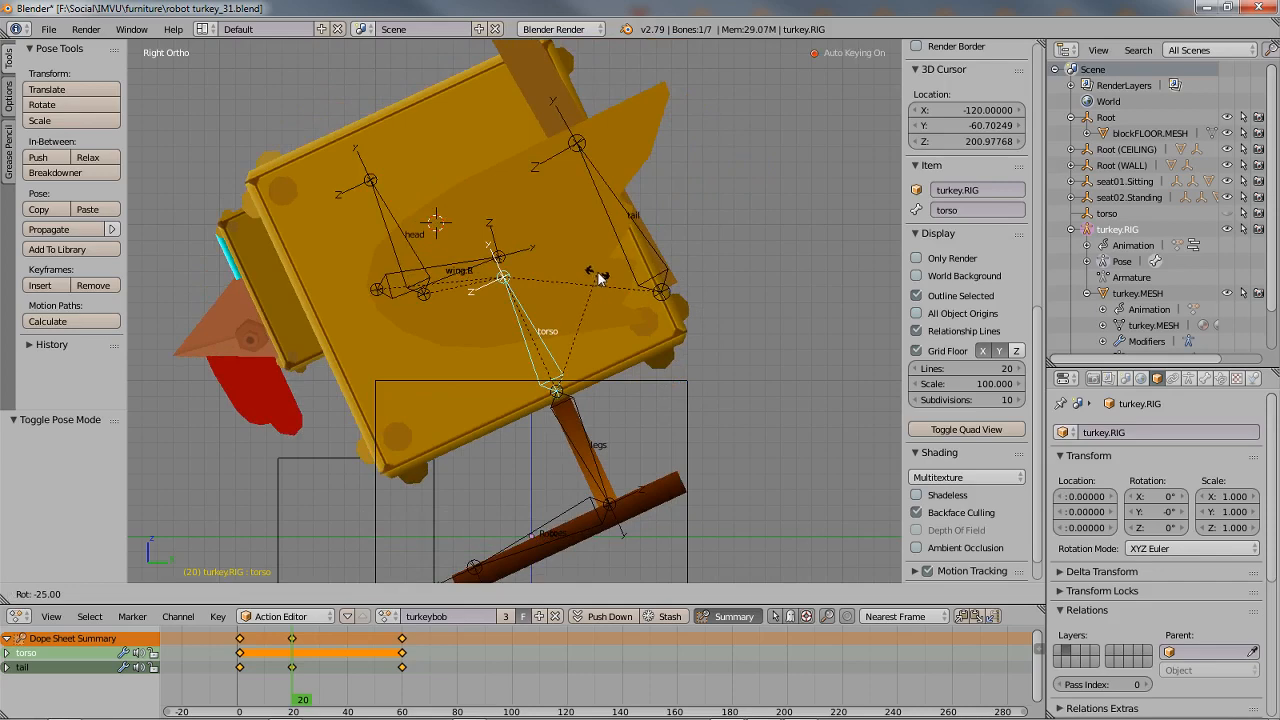
pyautogui.click(598, 278)
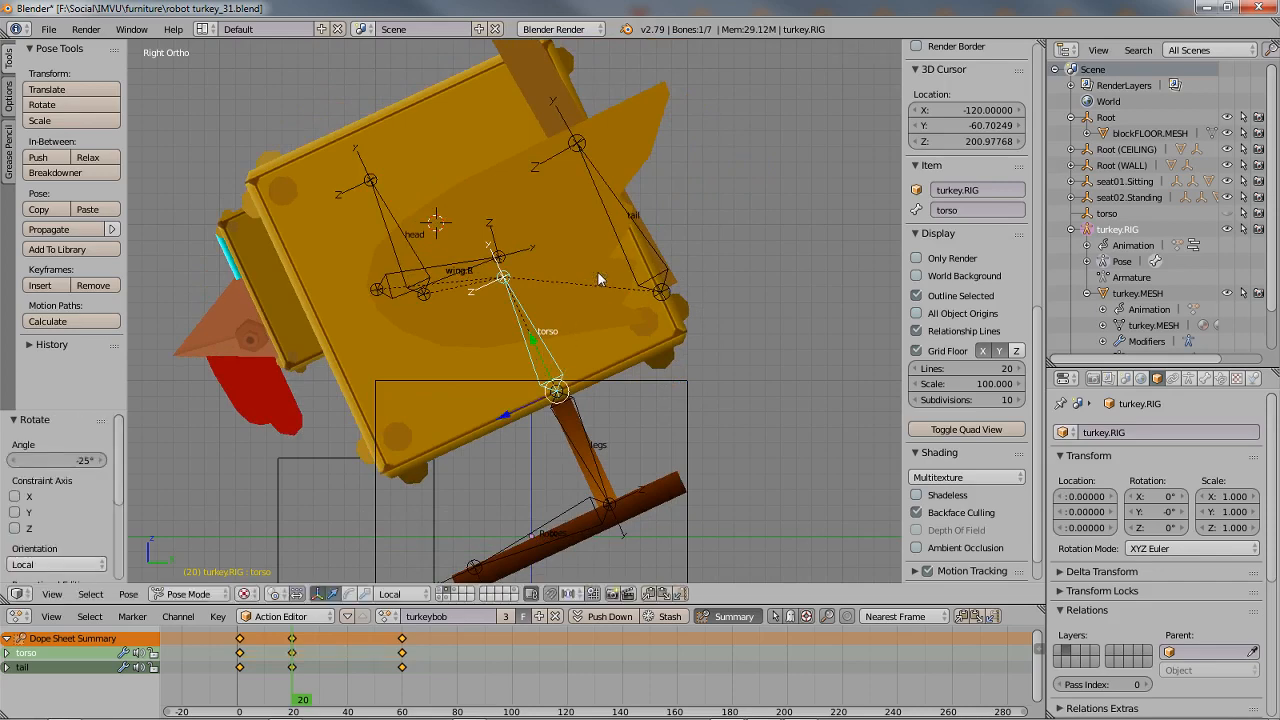
pyautogui.rightClick(586, 450)
pyautogui.press('r')
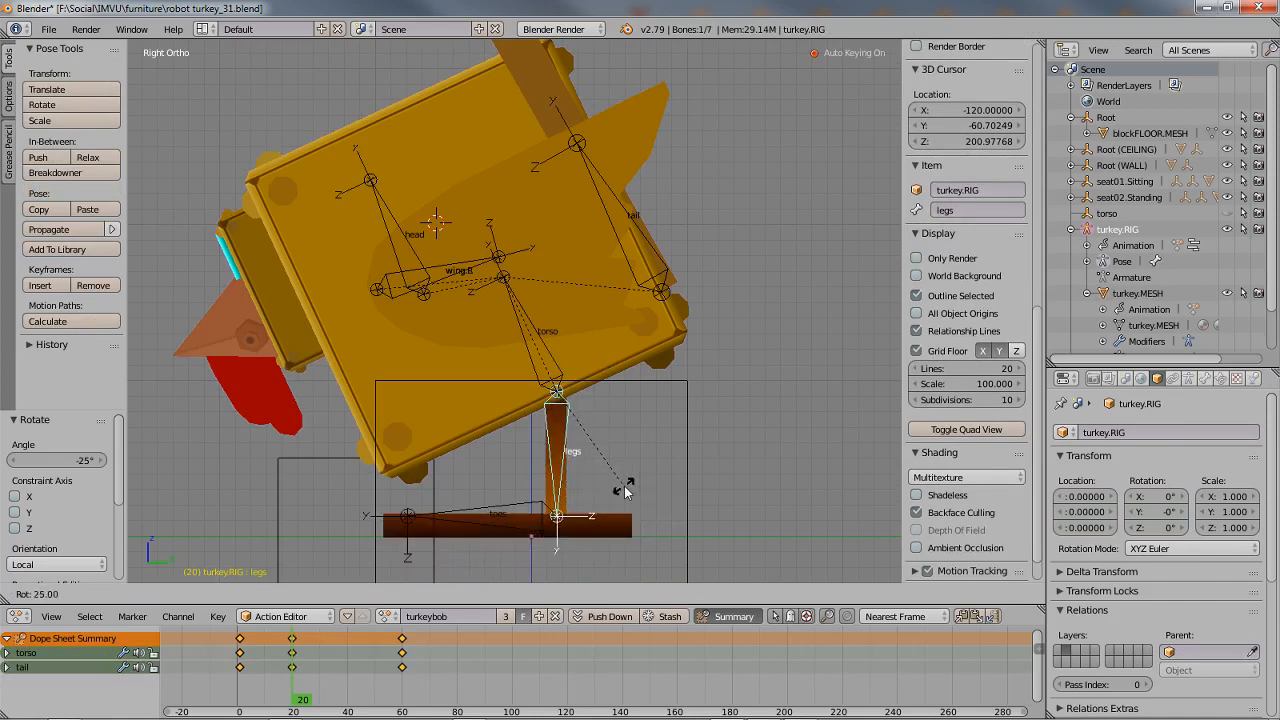
pyautogui.click(624, 489)
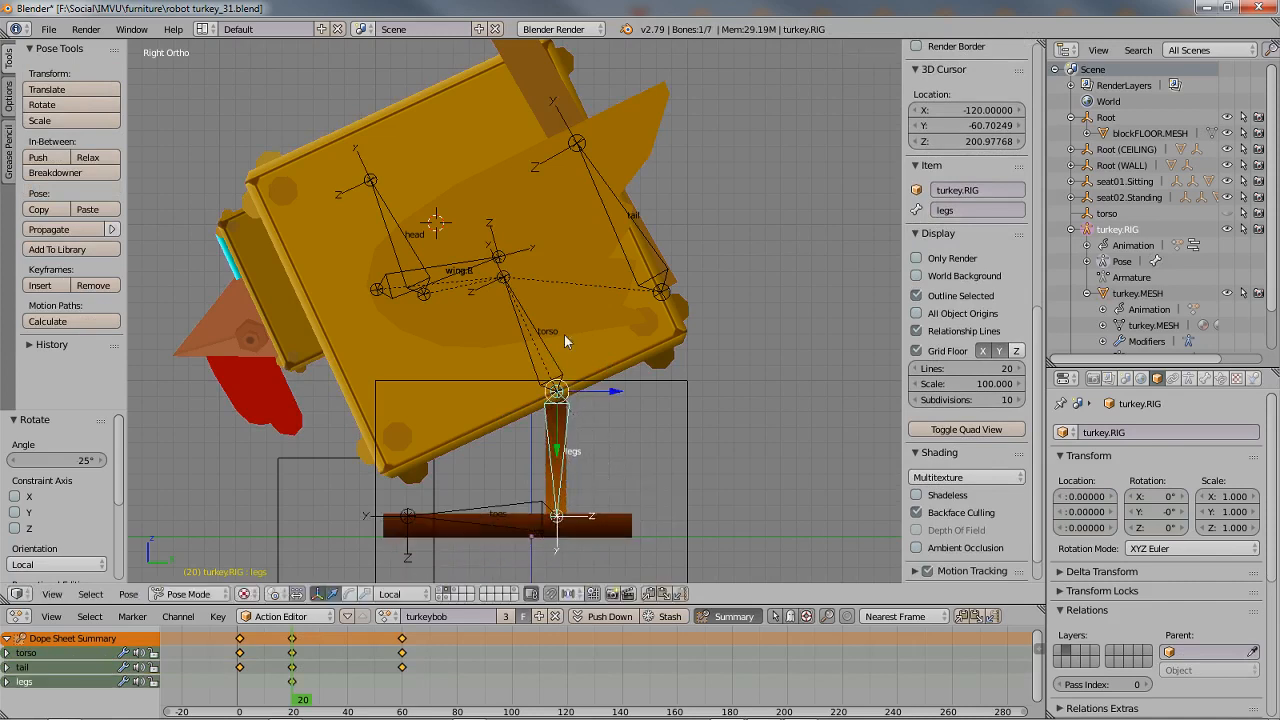
# - Tilt the torso bone another -10° and counter-rotate the legs bone by 10° at frame 20
pyautogui.rightClick(545, 336)
pyautogui.press('r')
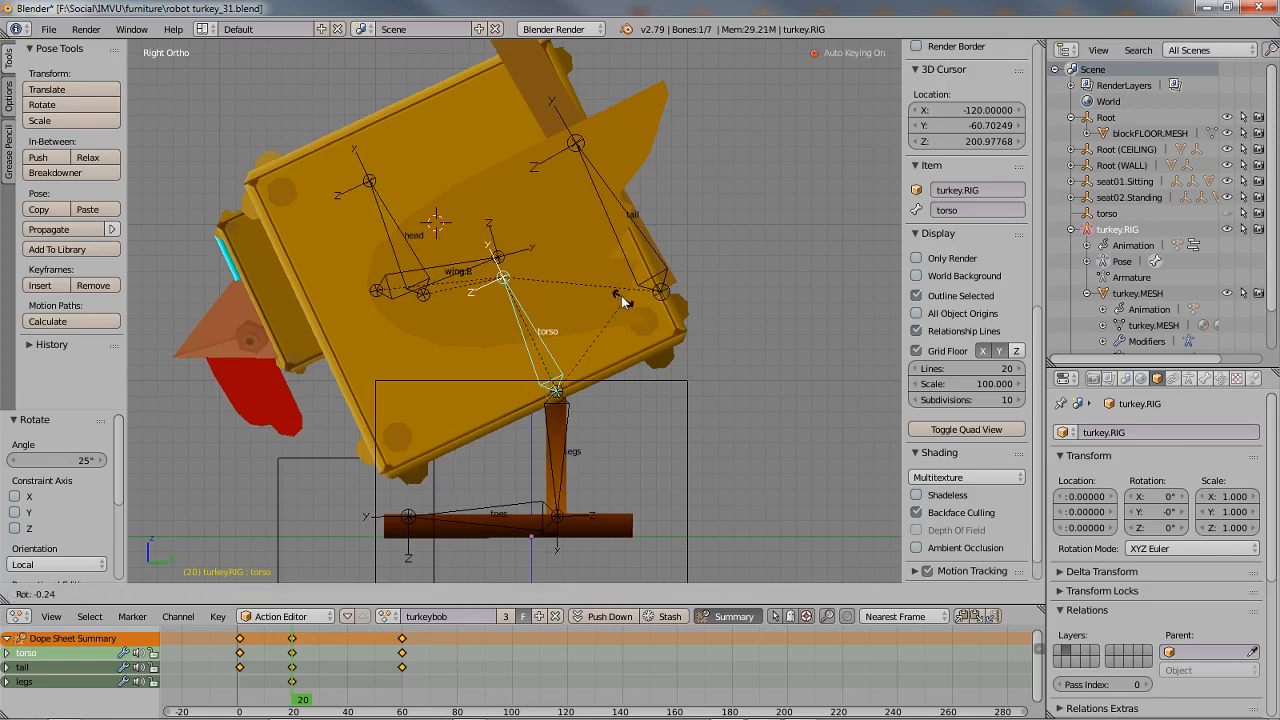
pyautogui.click(609, 294)
pyautogui.rightClick(576, 480)
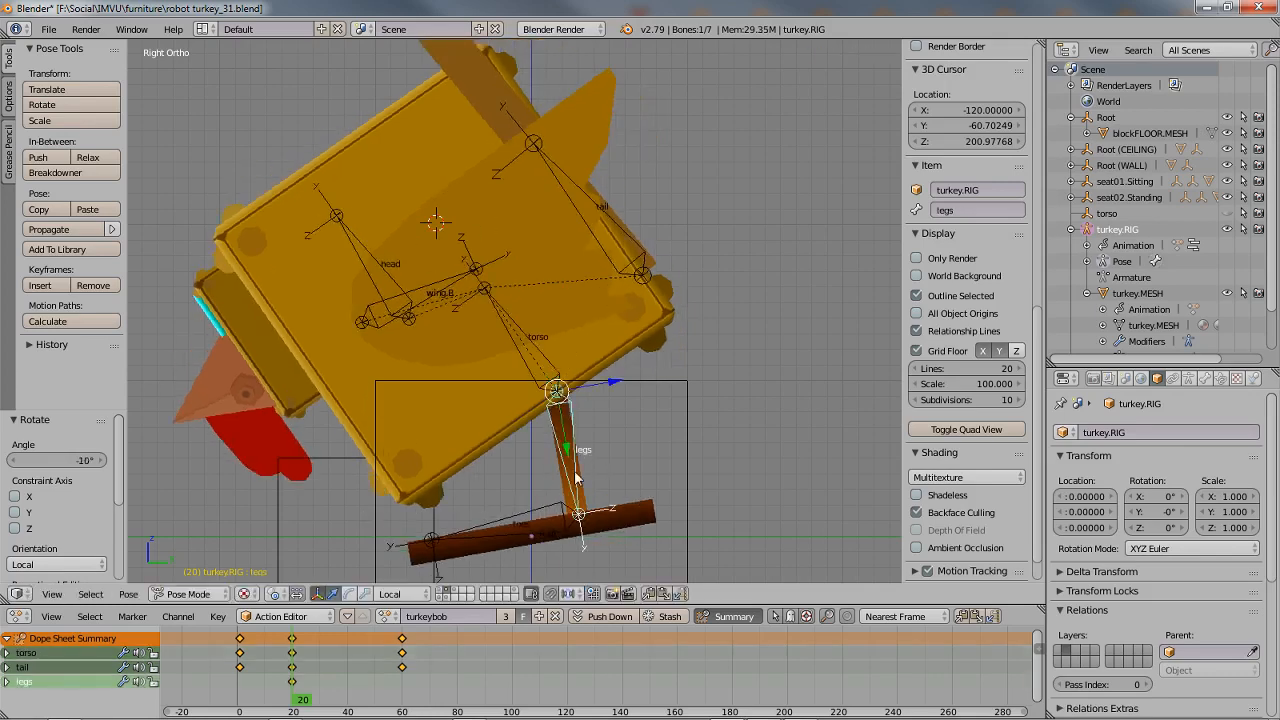
pyautogui.press('r')
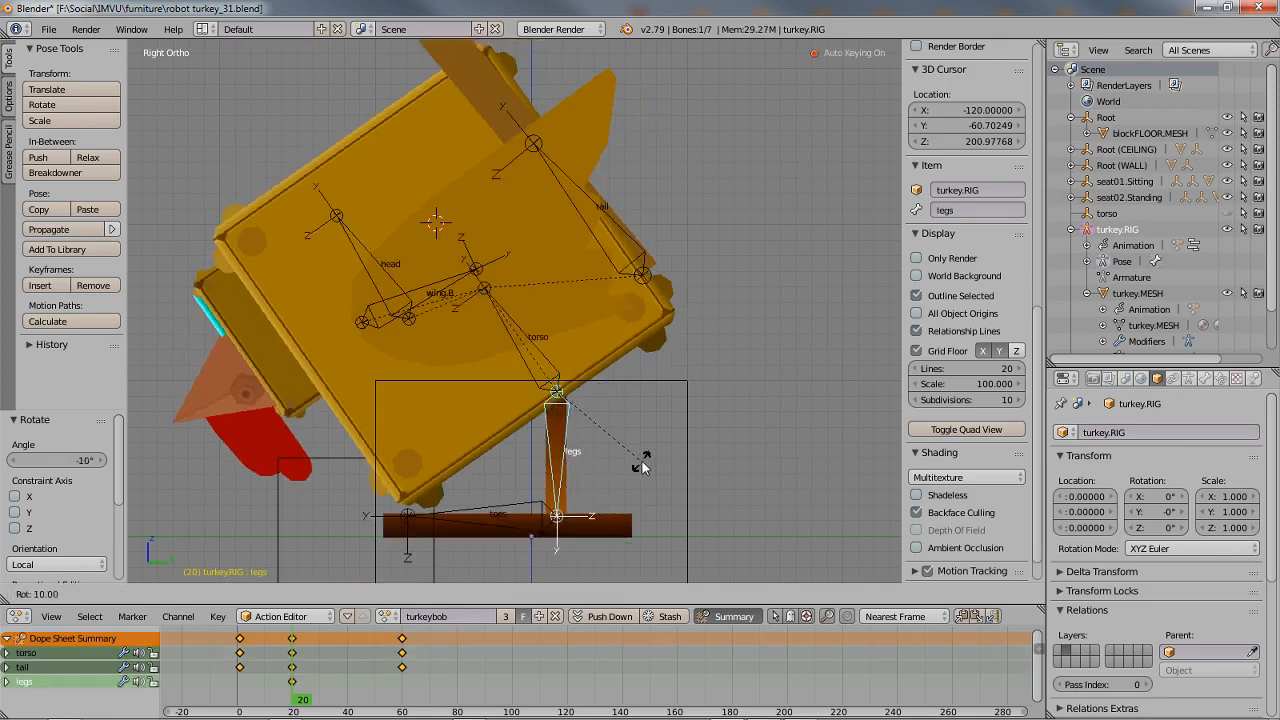
pyautogui.click(642, 462)
# - Rotate the head bone by -25° at frame 20 so the head dips with the body
pyautogui.rightClick(366, 236)
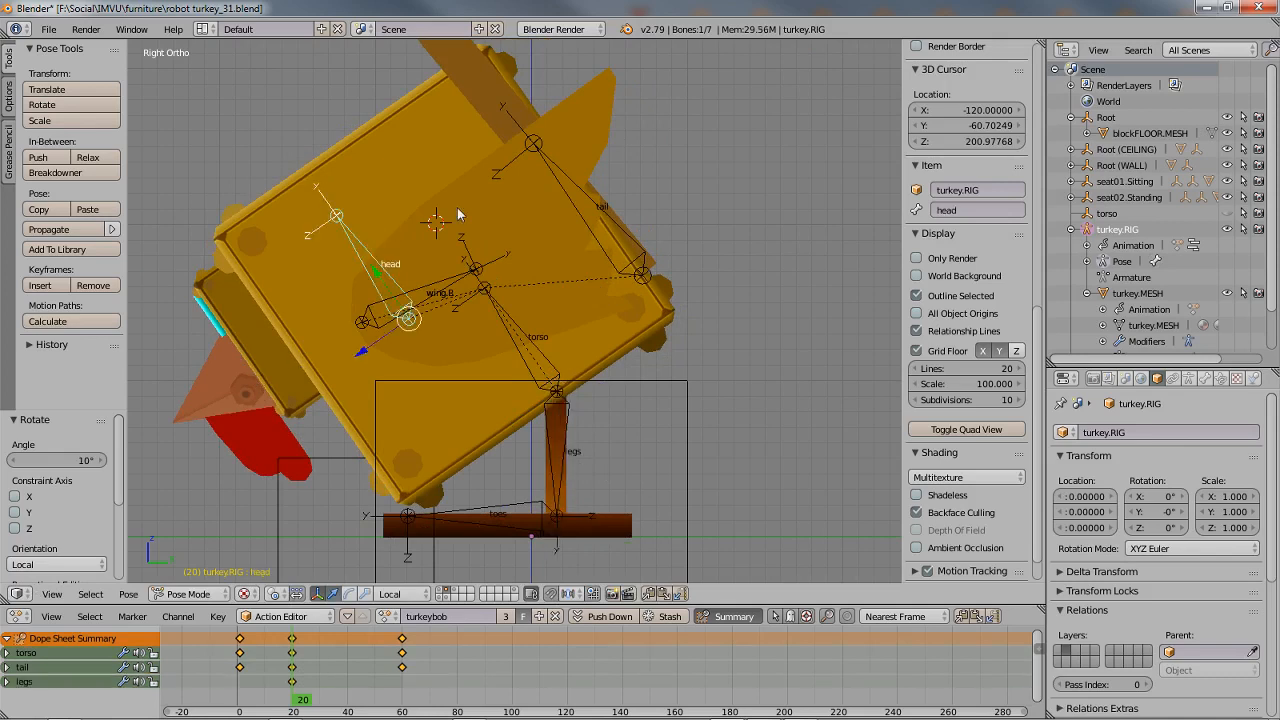
pyautogui.press('r')
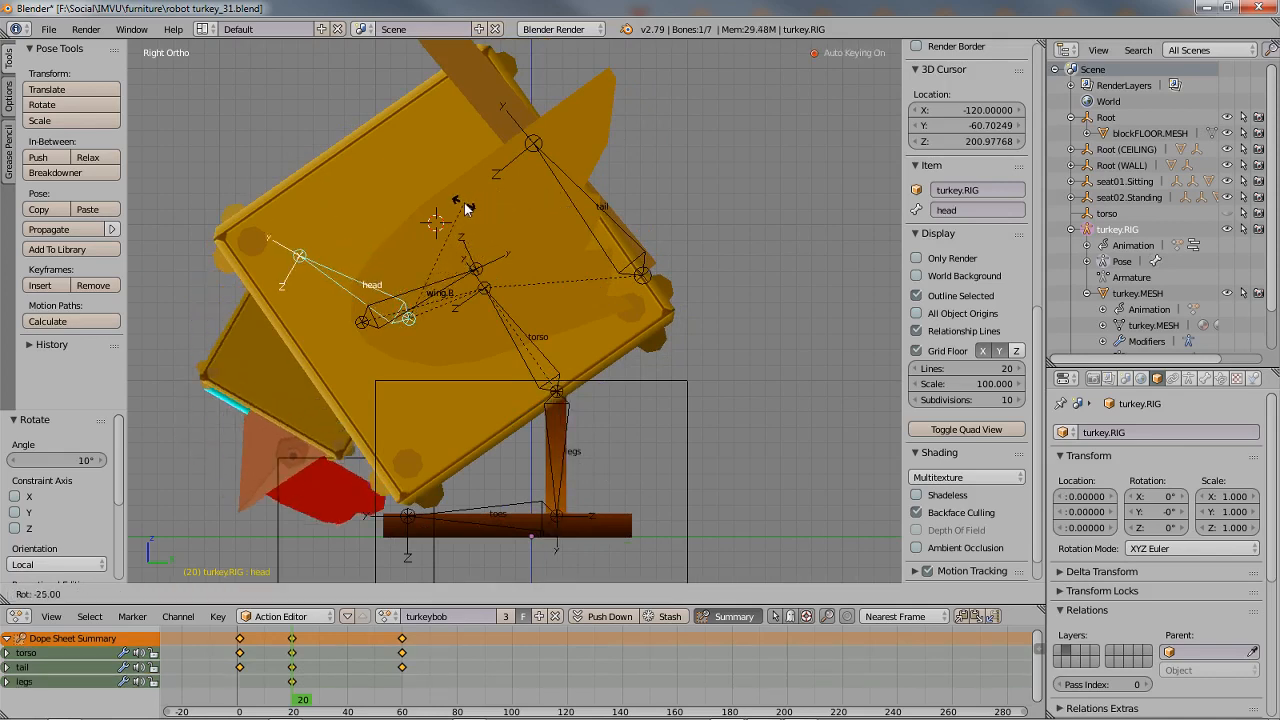
pyautogui.click(465, 207)
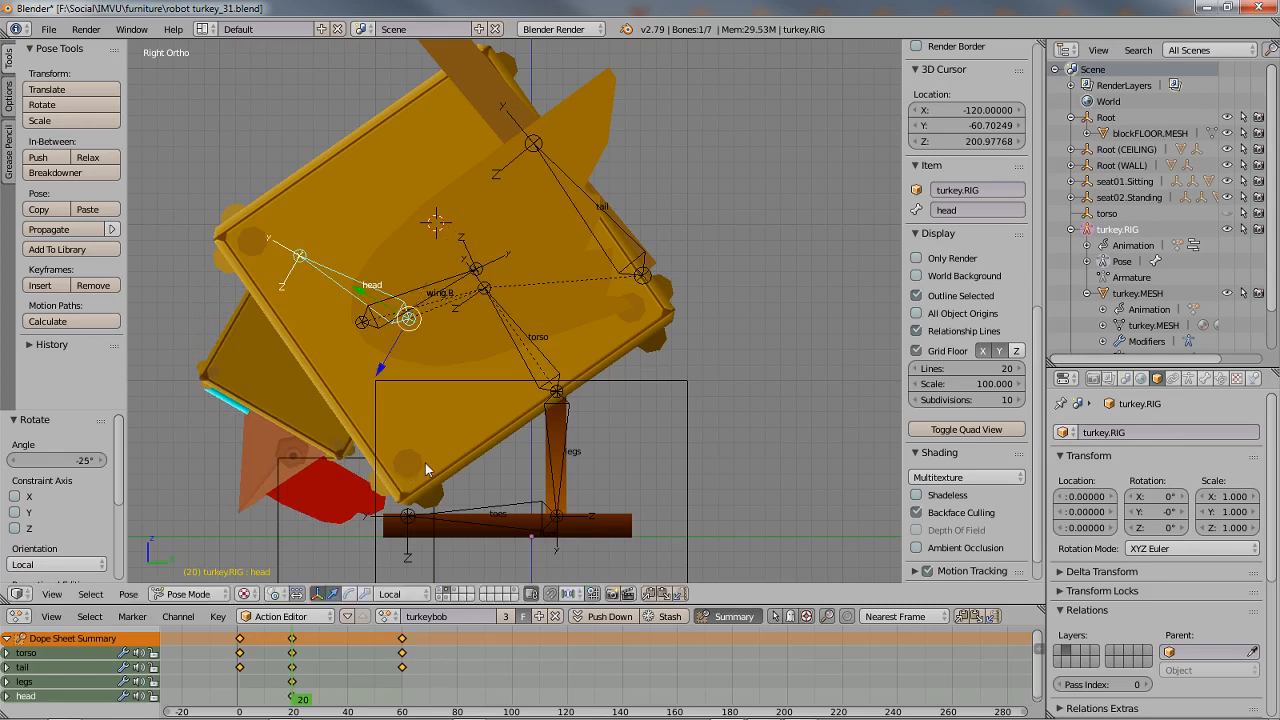
# - Clear the head bone's rotation at frames 1 and 60 to key its rest pose at both ends of the action
pyautogui.moveTo(339, 680); pyautogui.dragTo(344, 670, button='middle')
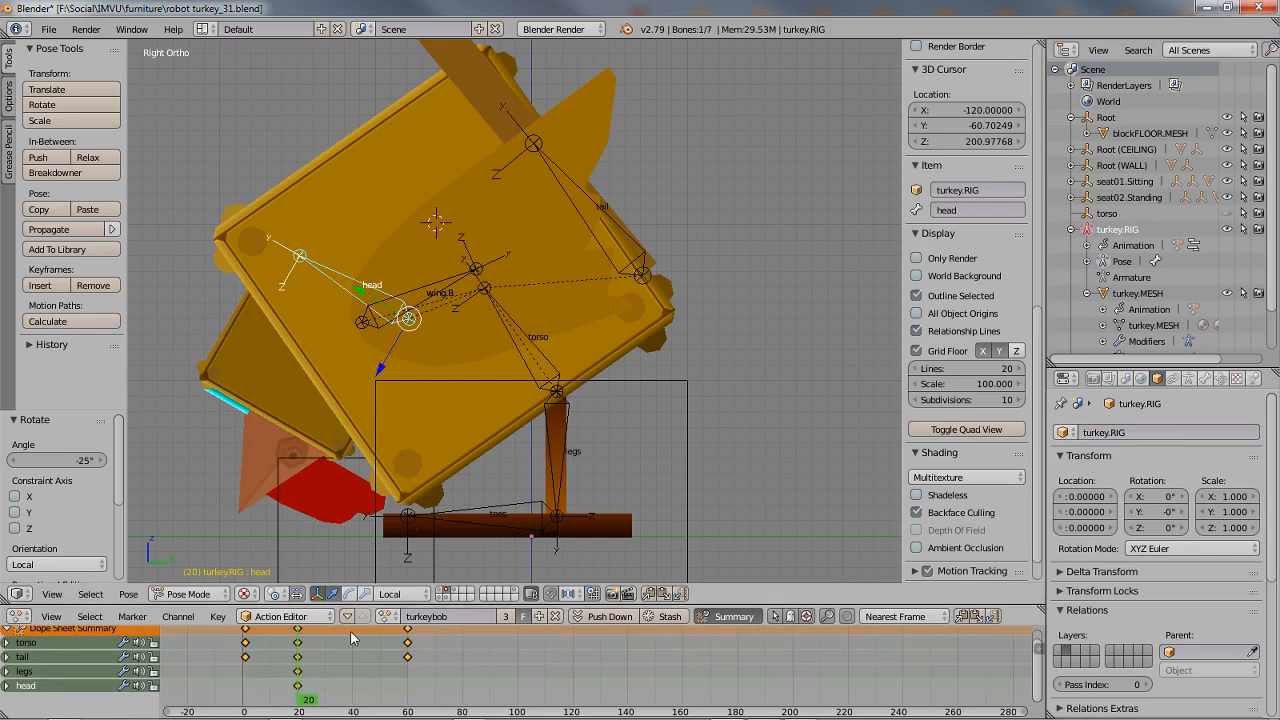
pyautogui.moveTo(308, 700); pyautogui.dragTo(246, 703)
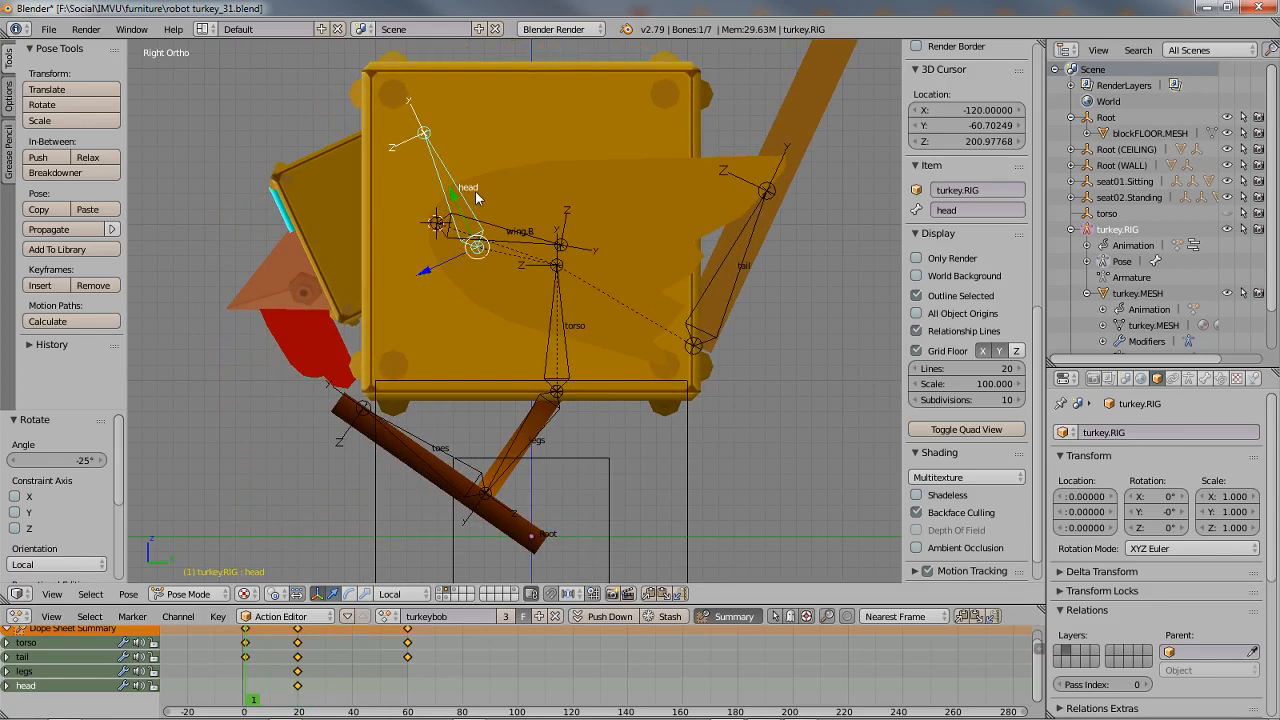
pyautogui.hotkey('alt', 'r')
pyautogui.click(267, 700)
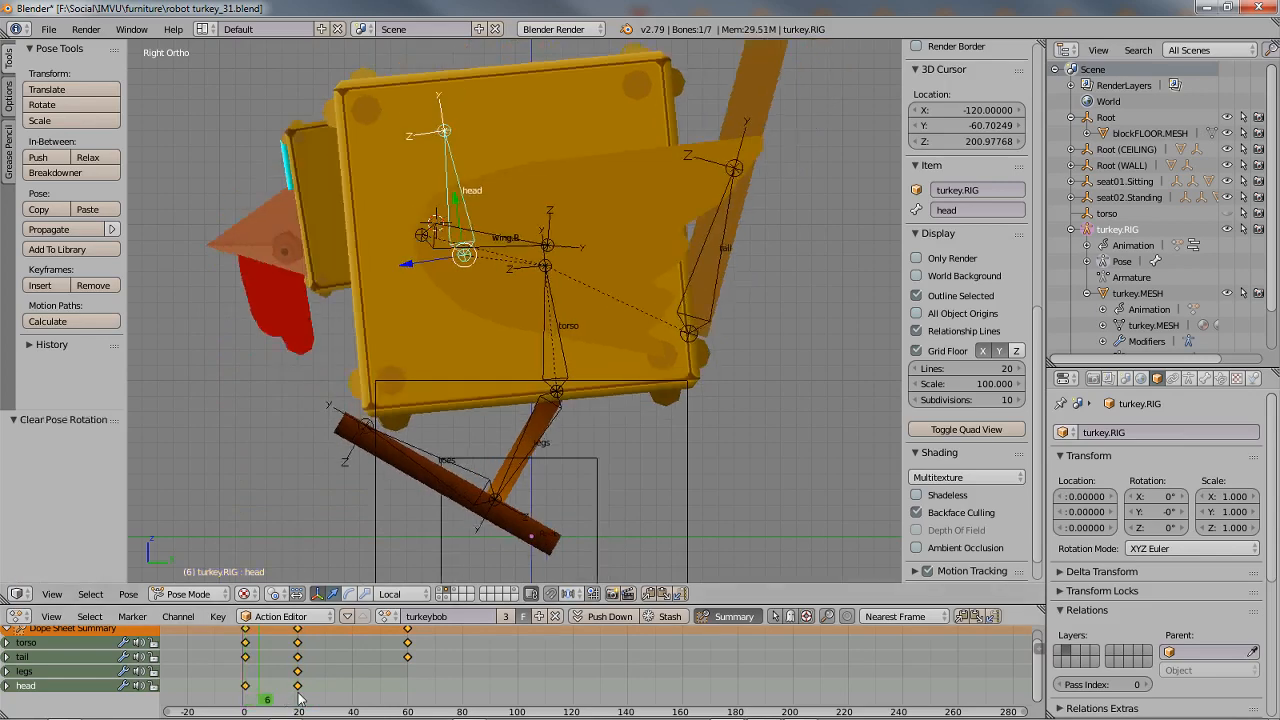
pyautogui.click(408, 700)
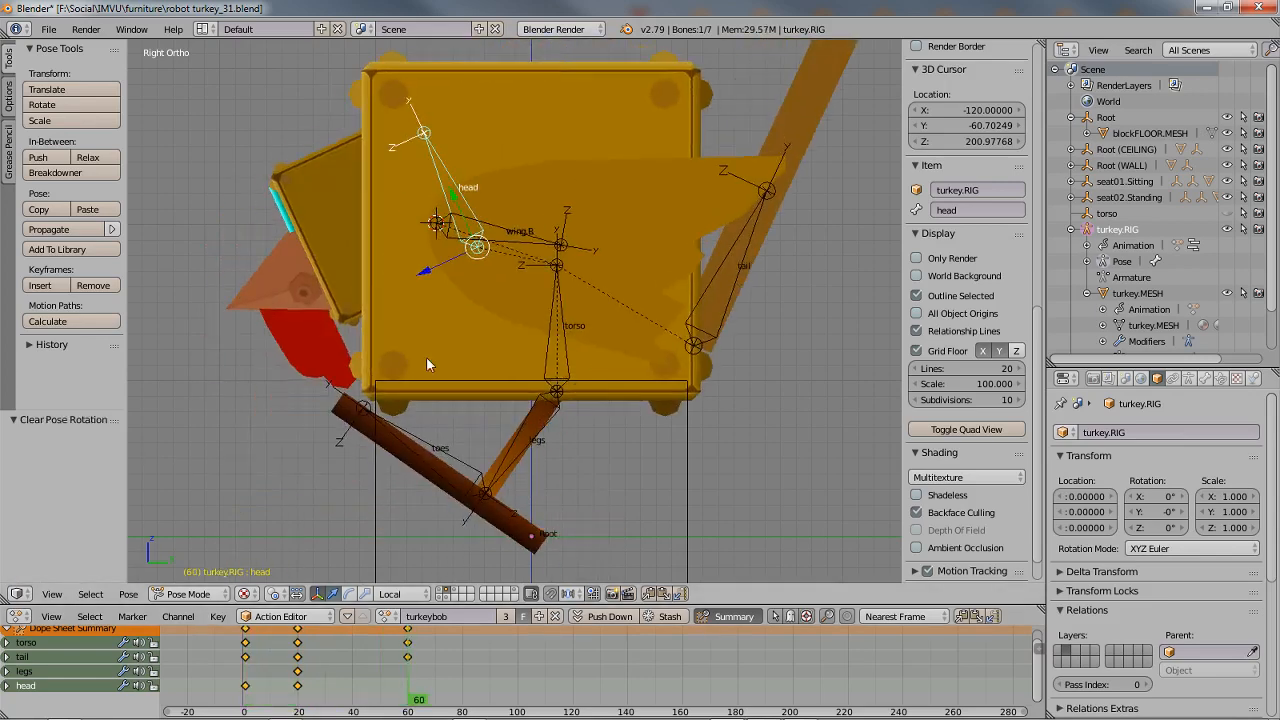
pyautogui.hotkey('alt', 'r')
# - Clear the legs bone's rotation at frames 60 and 1 to key the legs upright
pyautogui.rightClick(528, 452)
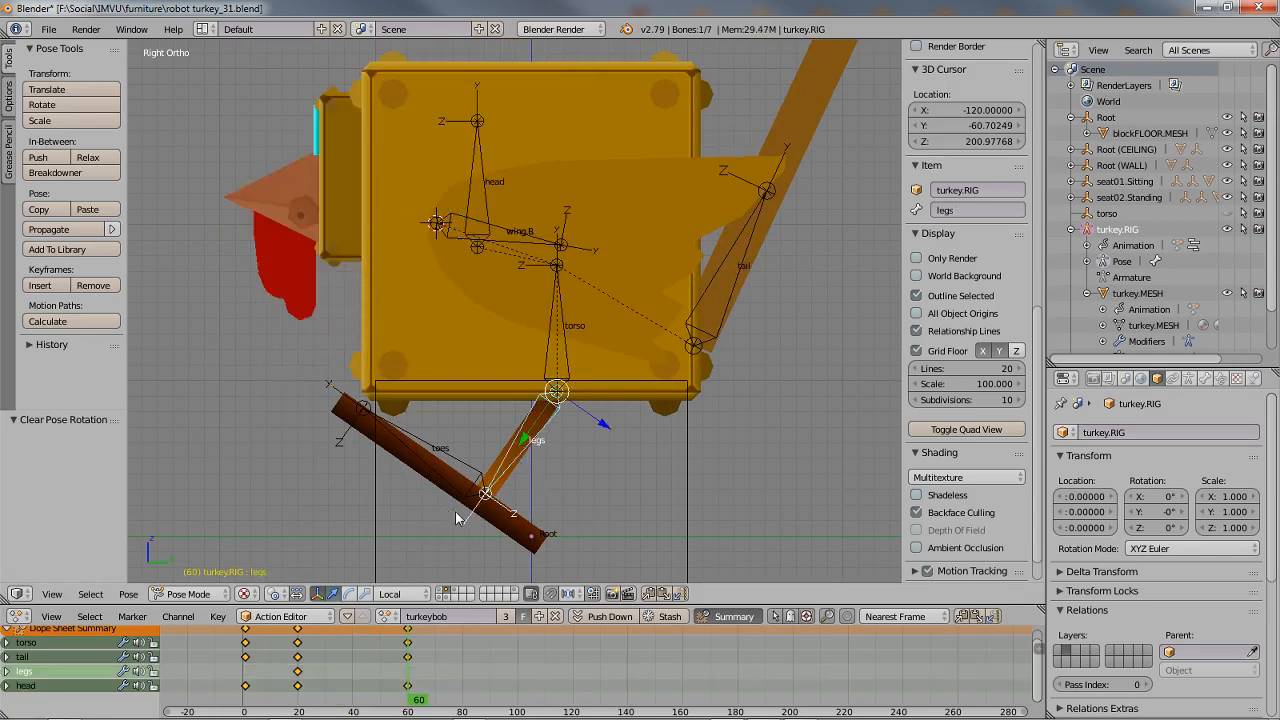
pyautogui.hotkey('alt', 'r')
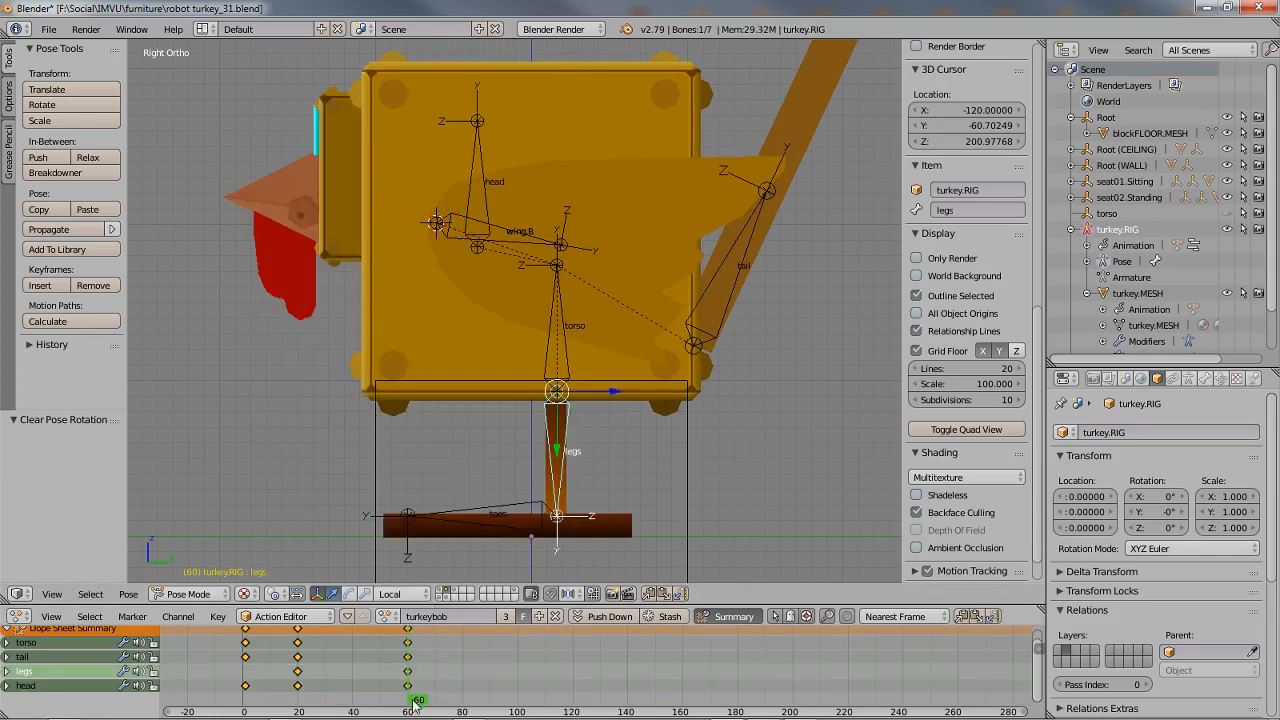
pyautogui.moveTo(416, 700); pyautogui.dragTo(248, 700)
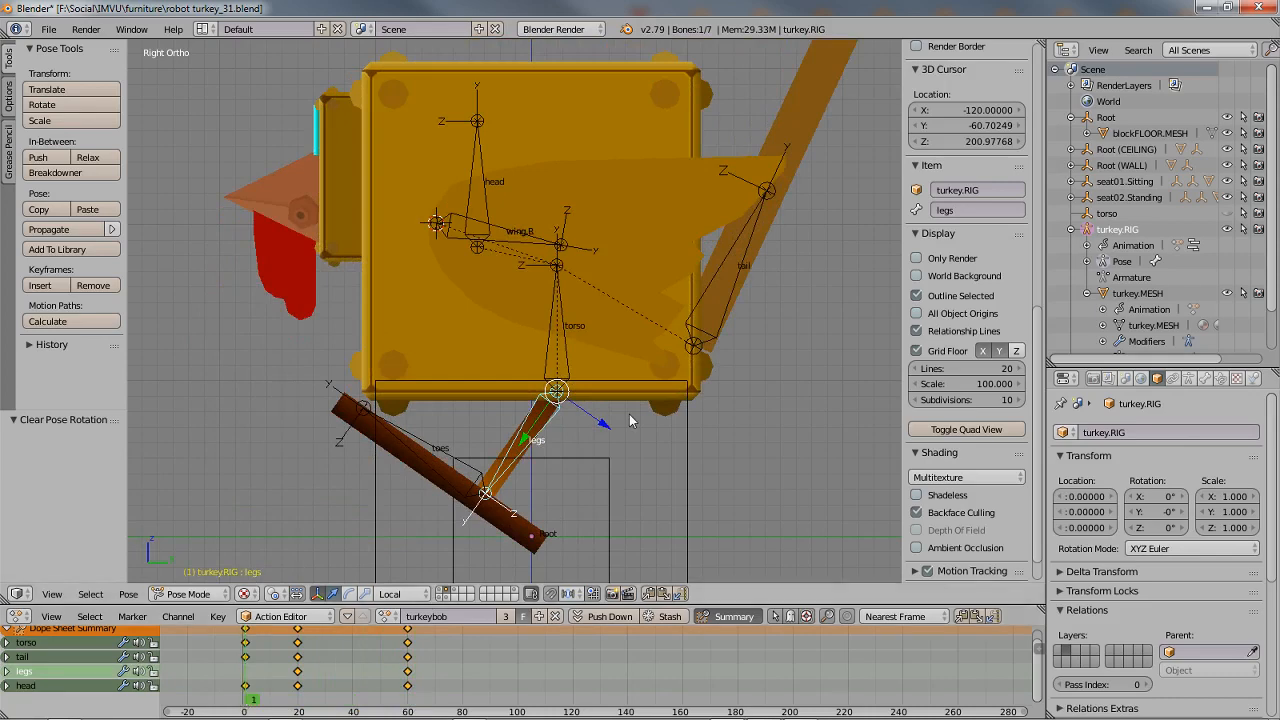
pyautogui.hotkey('alt', 'r')
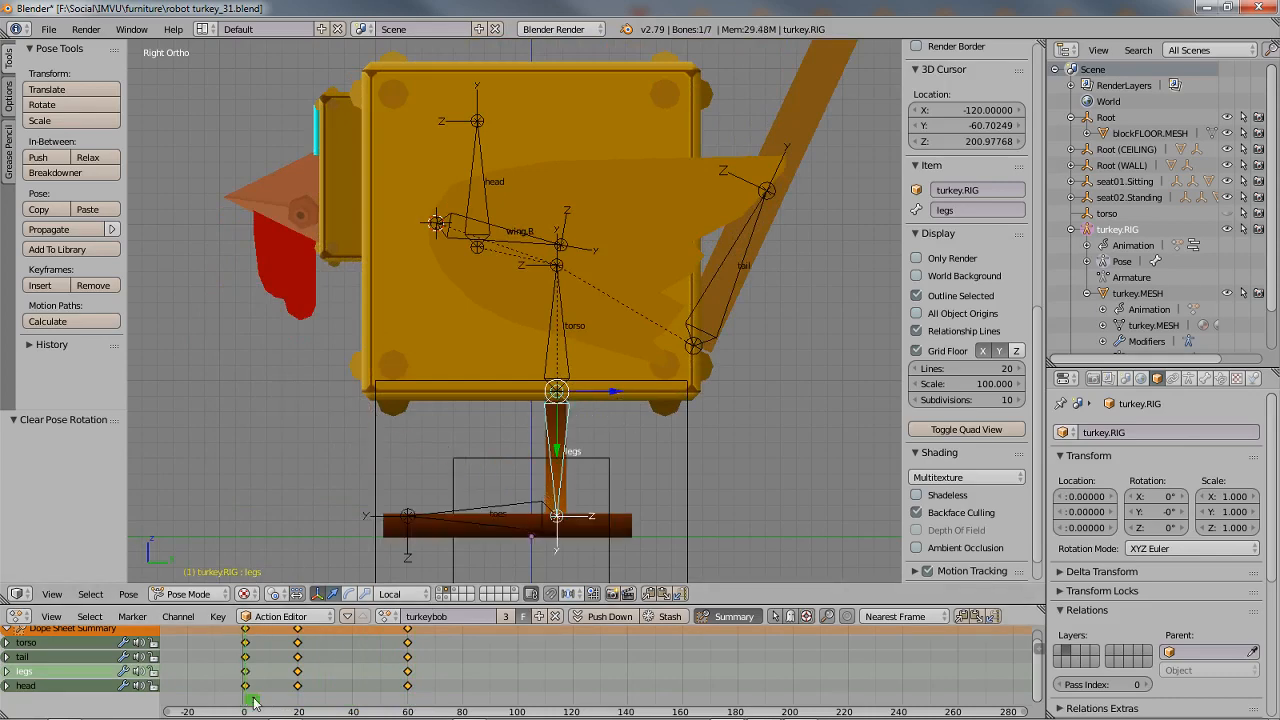
# - Select the tail bone at frame 20 and clear its rotation
pyautogui.moveTo(260, 700); pyautogui.dragTo(299, 697)
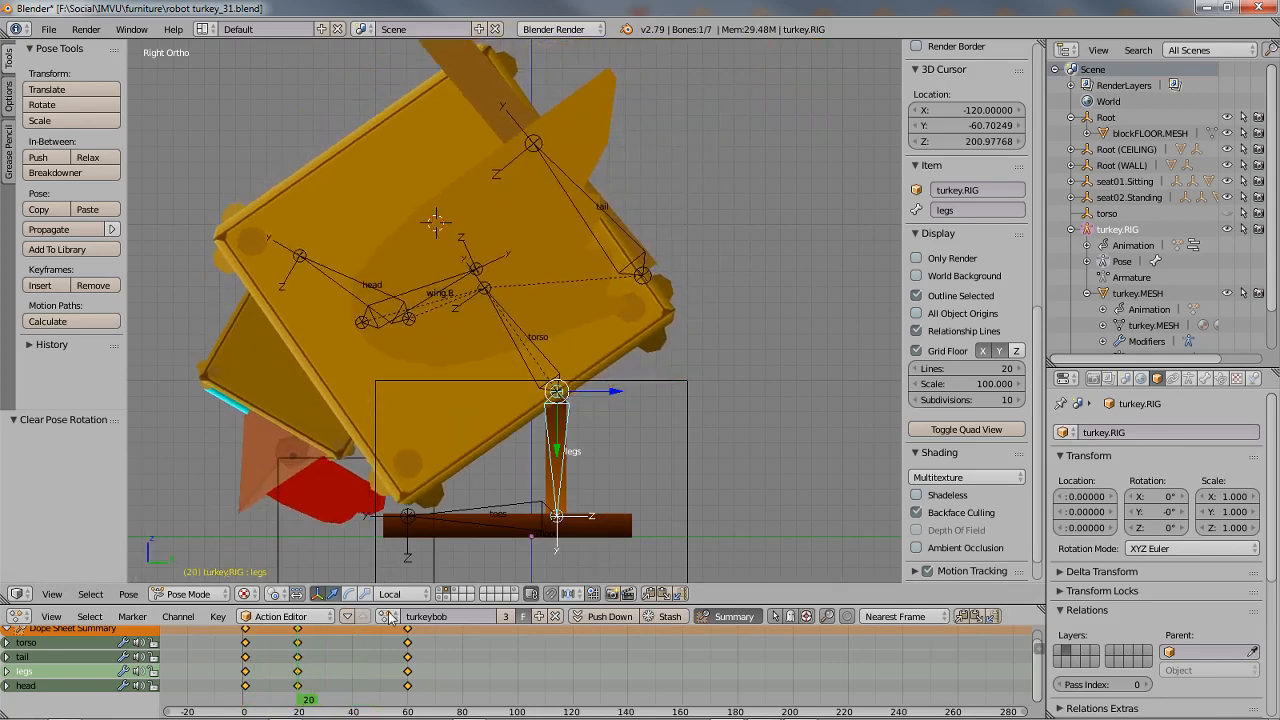
pyautogui.rightClick(613, 222)
pyautogui.scroll(-5, 613, 222)
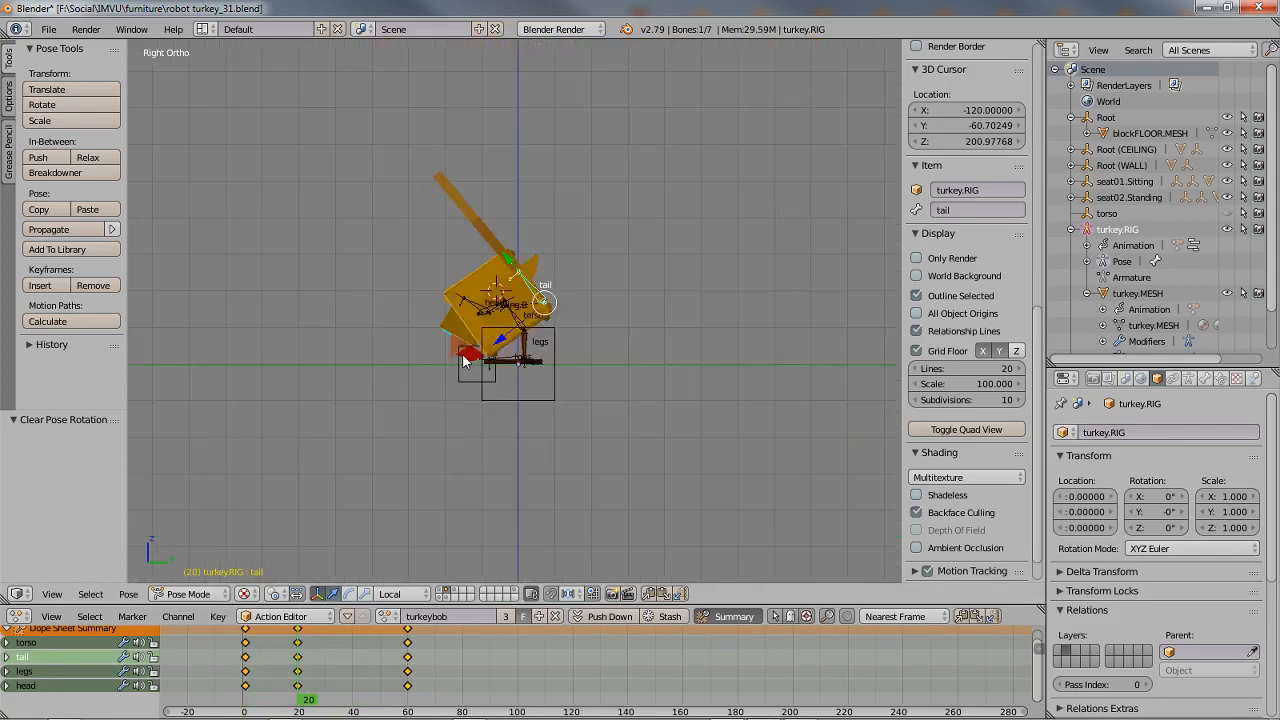
pyautogui.scroll(4, 466, 197)
pyautogui.keyDown('ctrl'); pyautogui.moveTo(466, 197); pyautogui.dragTo(434, 292, button='middle'); pyautogui.keyUp('ctrl')
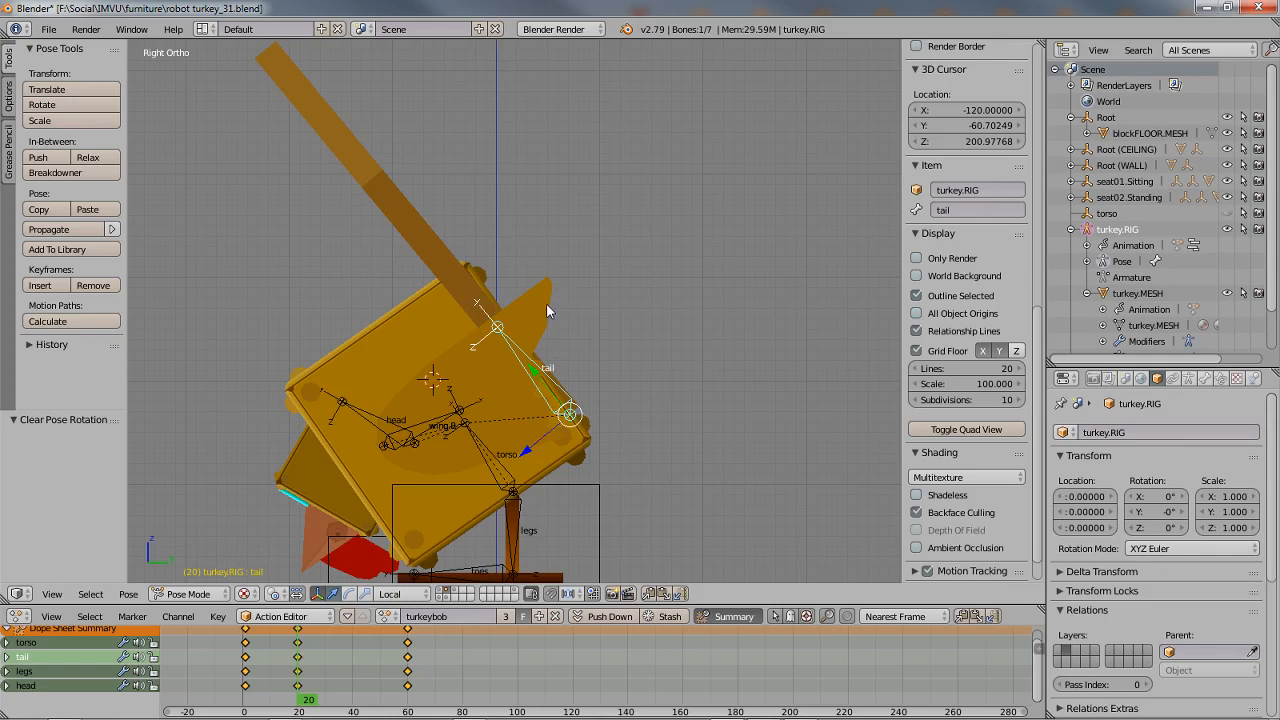
pyautogui.hotkey('alt', 'r')
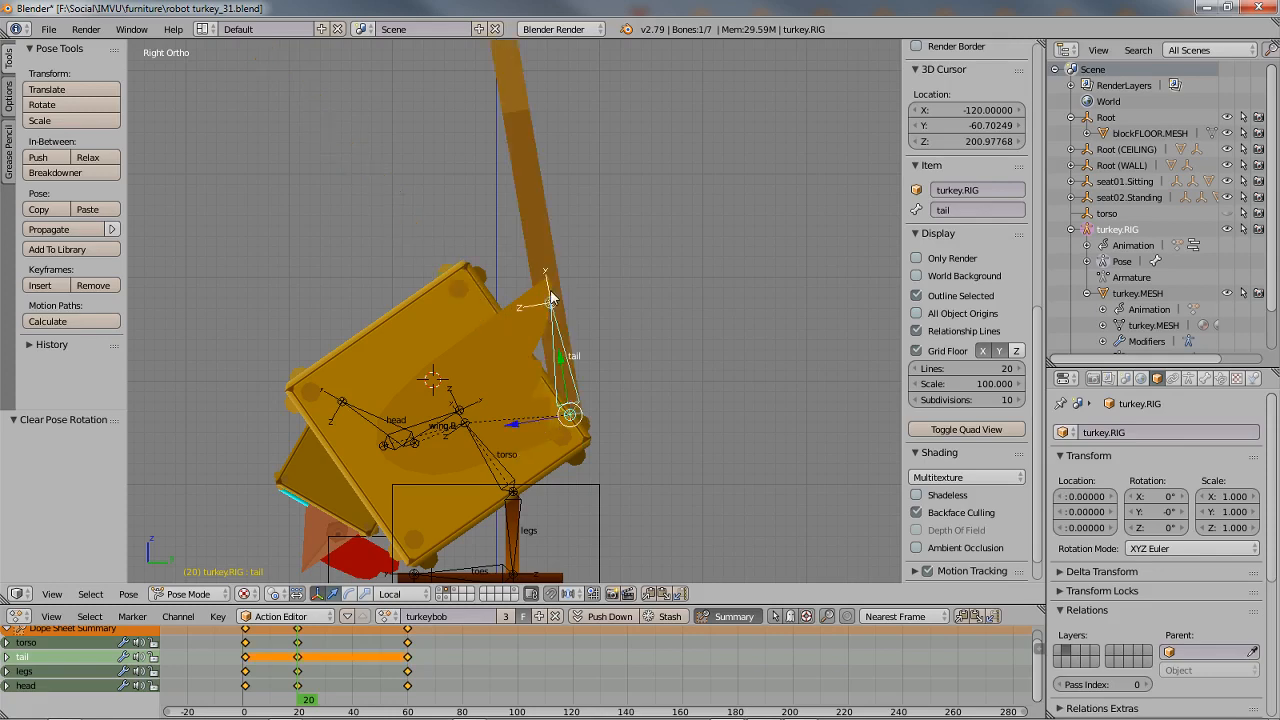
# - Clear the tail bone's location at frame 60 and check its pose at frames 20 and 1
pyautogui.moveTo(305, 695); pyautogui.dragTo(249, 700)
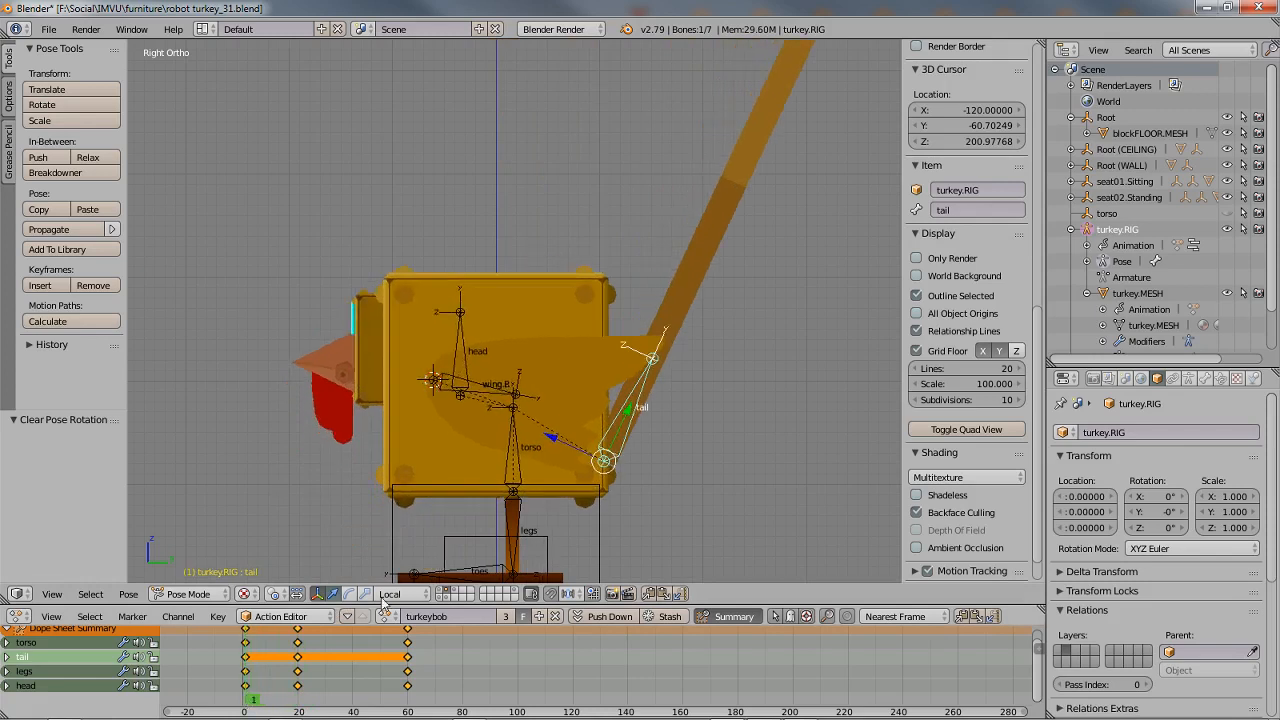
pyautogui.click(409, 688)
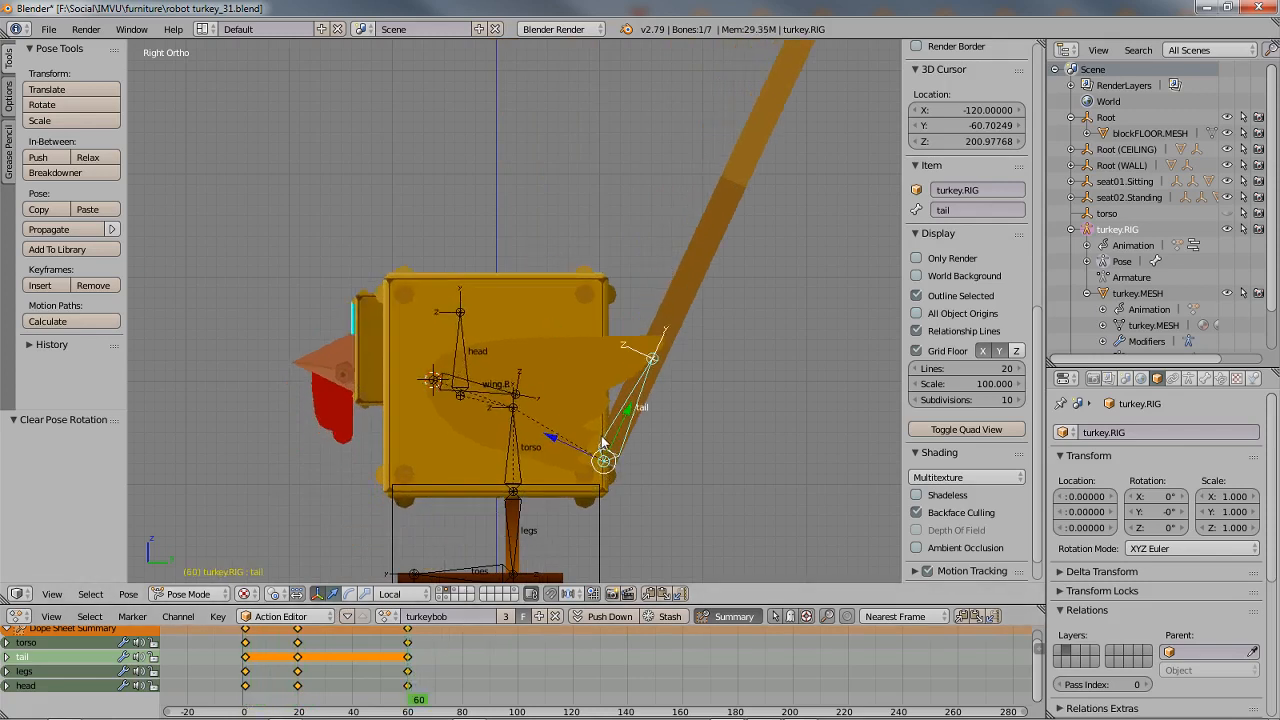
pyautogui.click(296, 673)
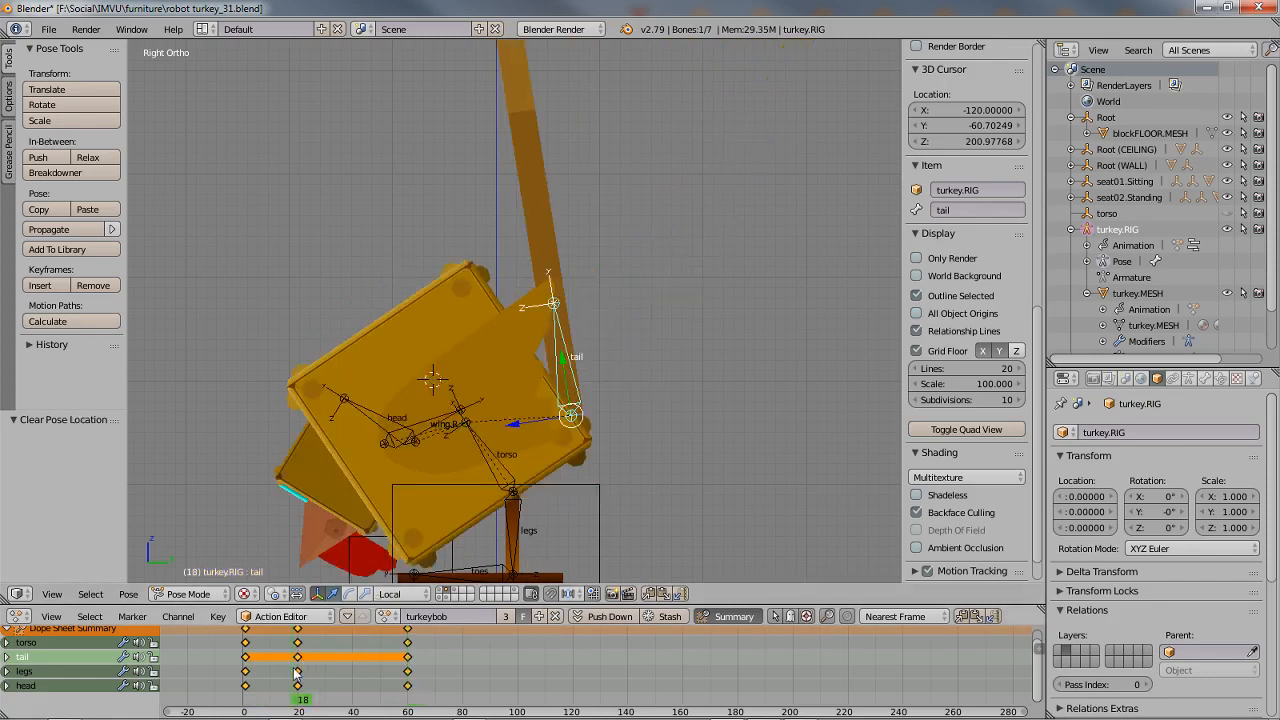
pyautogui.click(298, 678)
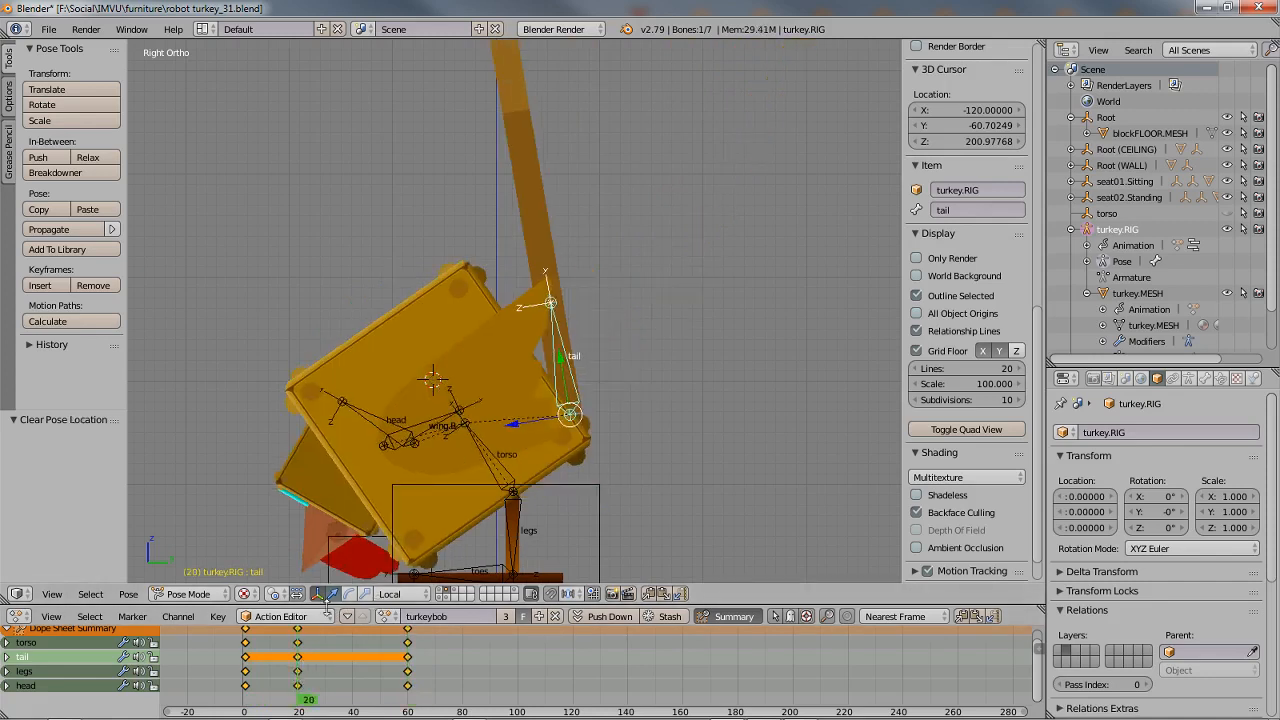
pyautogui.click(244, 675)
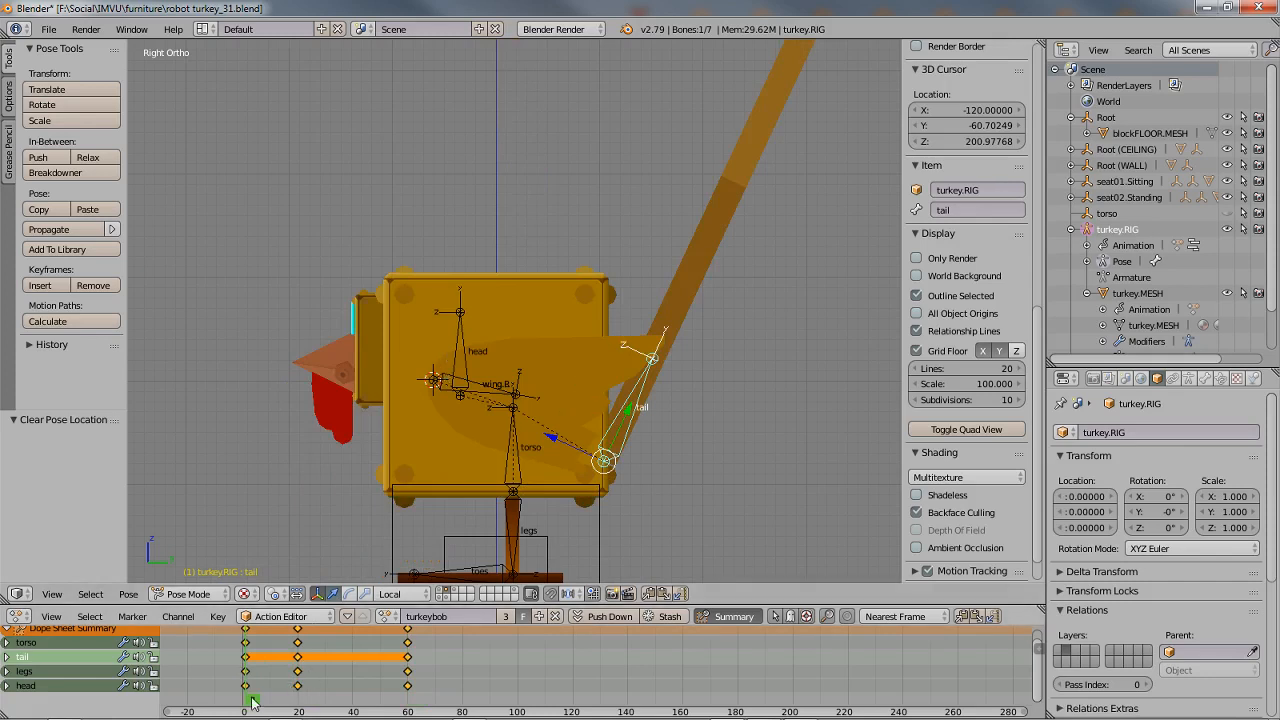
# - Rotate the tail bone by 20° at frame 20
pyautogui.moveTo(250, 695); pyautogui.dragTo(298, 697)
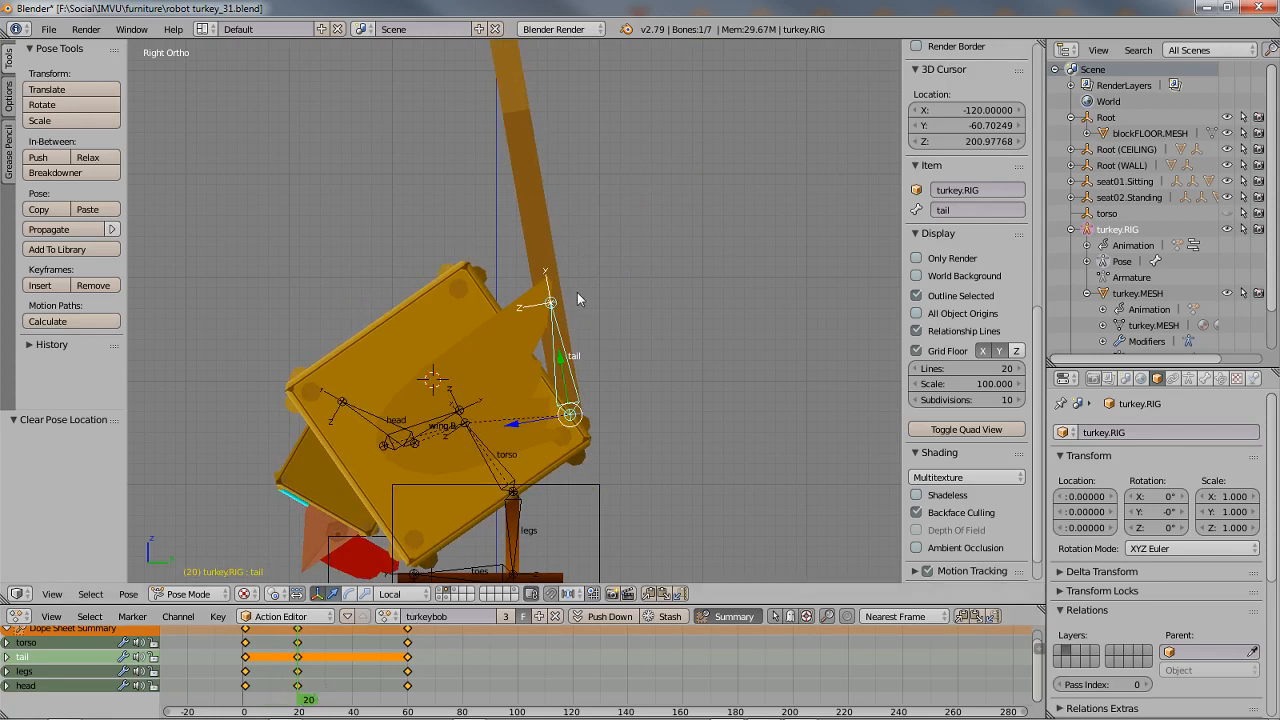
pyautogui.write('r20')
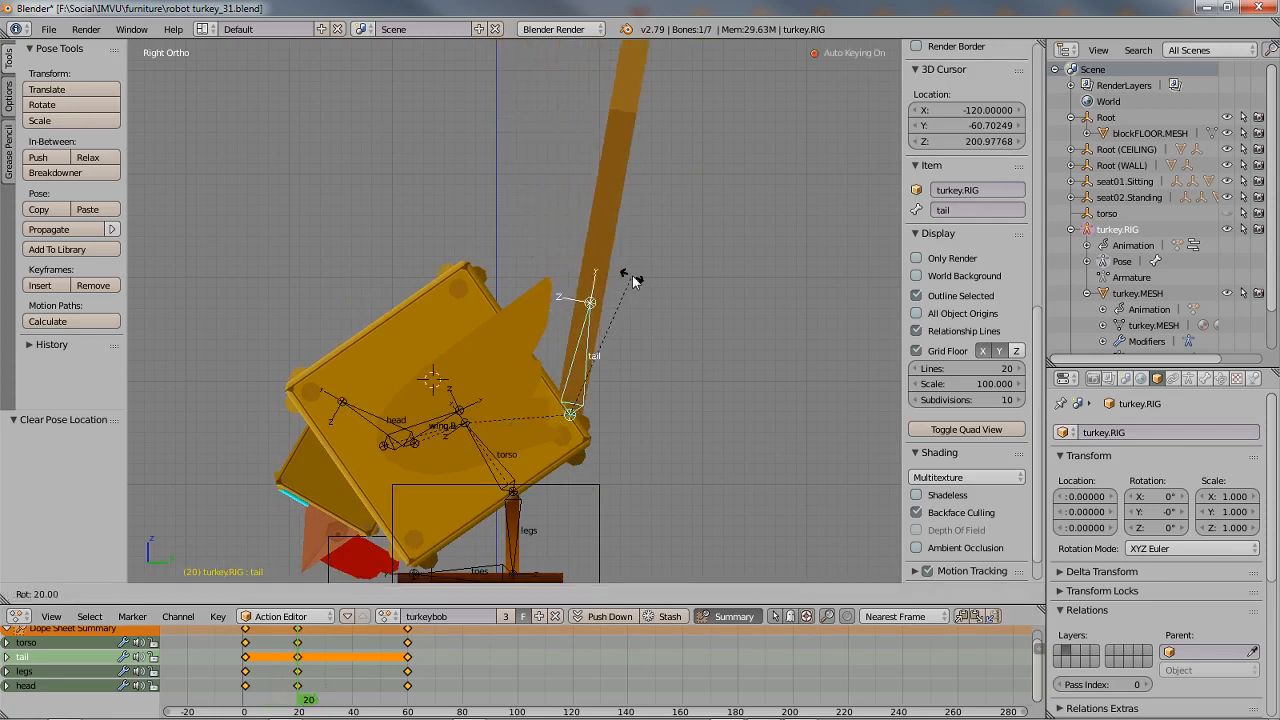
pyautogui.press('Return')
# - Preview the turkeybob motion by scrubbing through the early frames, and examine the poses around frames 1 and 20
pyautogui.press('Right')
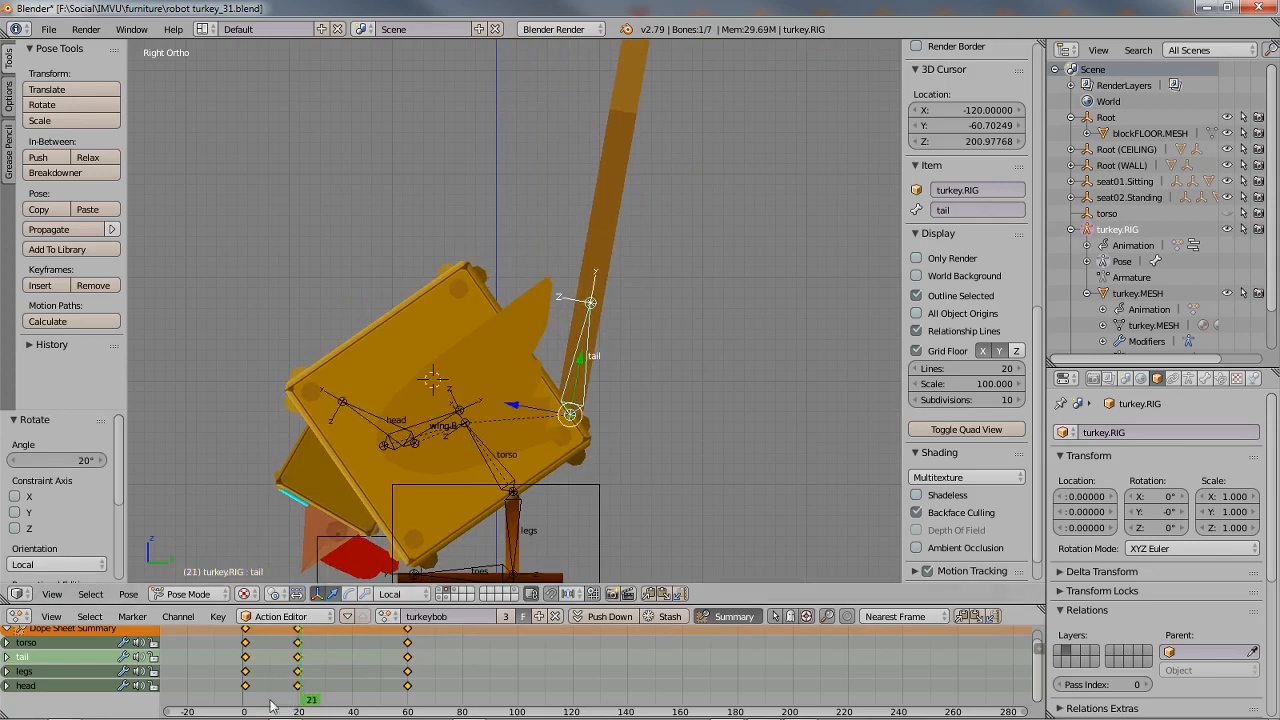
pyautogui.moveTo(270, 701); pyautogui.dragTo(334, 692)
pyautogui.hotkey('alt', 'a')
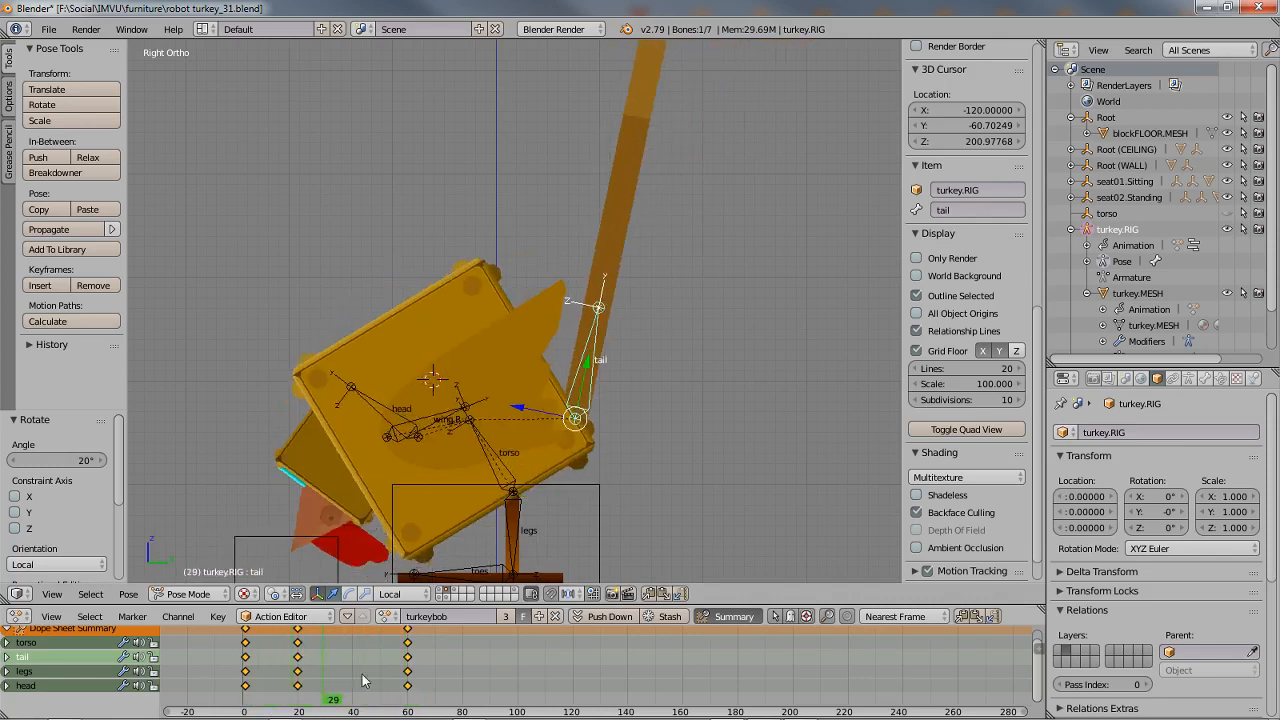
pyautogui.hotkey('alt', 'a')
pyautogui.click(300, 680)
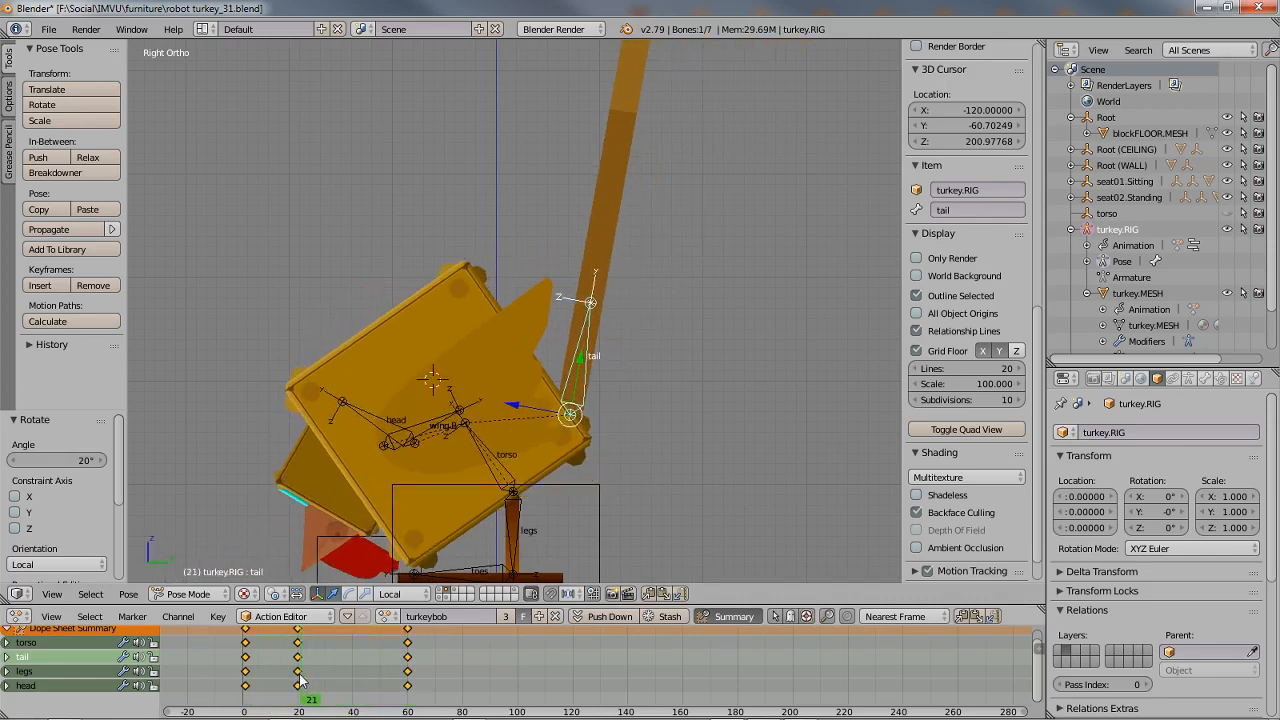
pyautogui.click(299, 675)
pyautogui.keyDown('shift'); pyautogui.moveTo(476, 440); pyautogui.dragTo(471, 374, button='middle'); pyautogui.keyUp('shift')
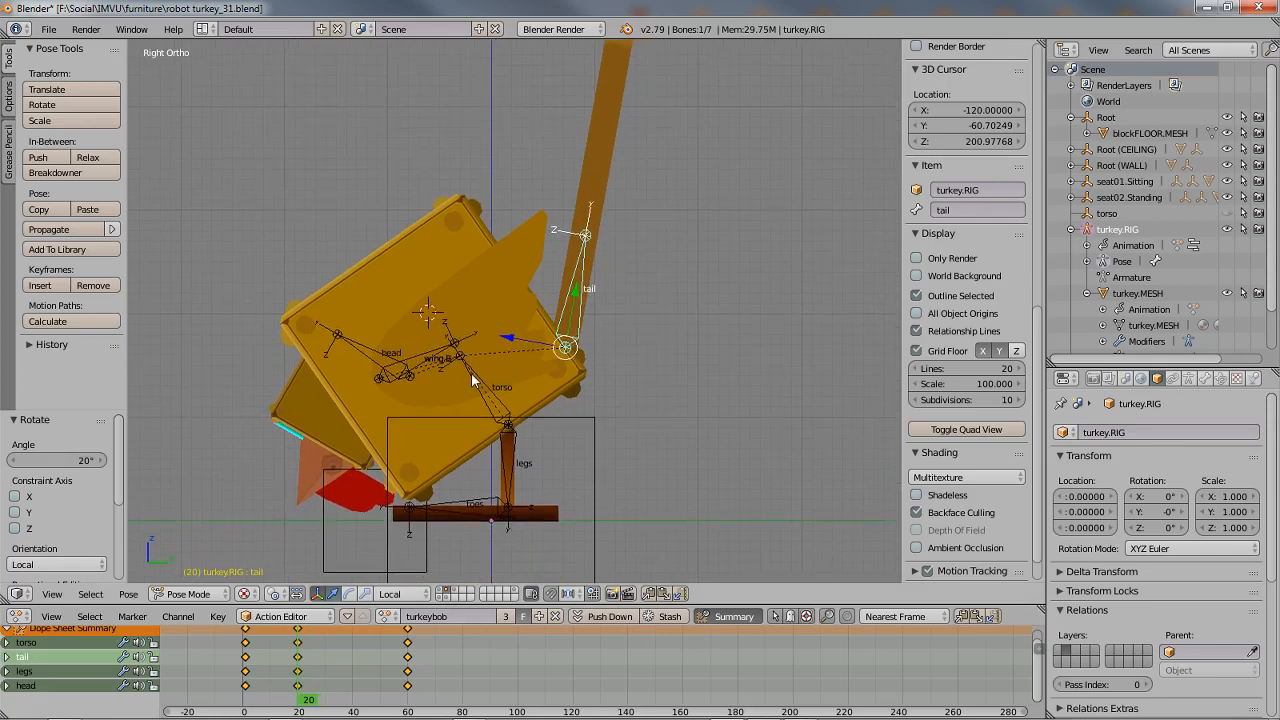
pyautogui.scroll(1, 442, 396)
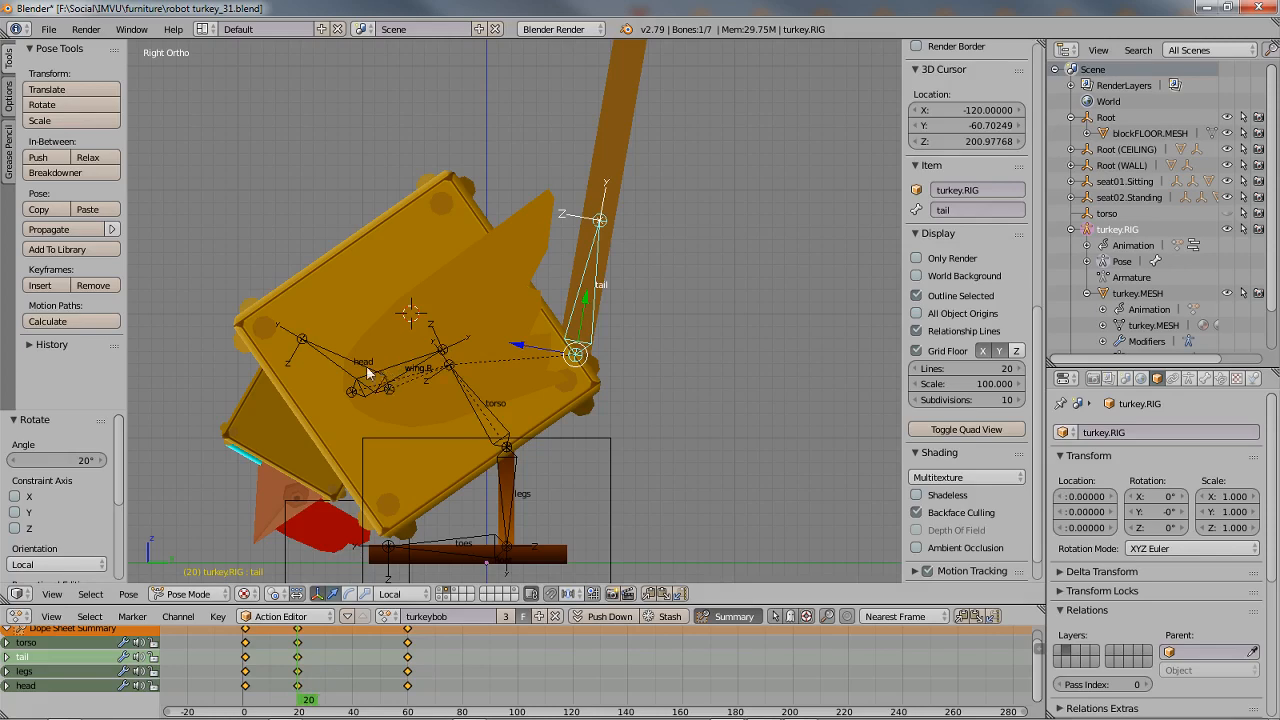
pyautogui.click(250, 700)
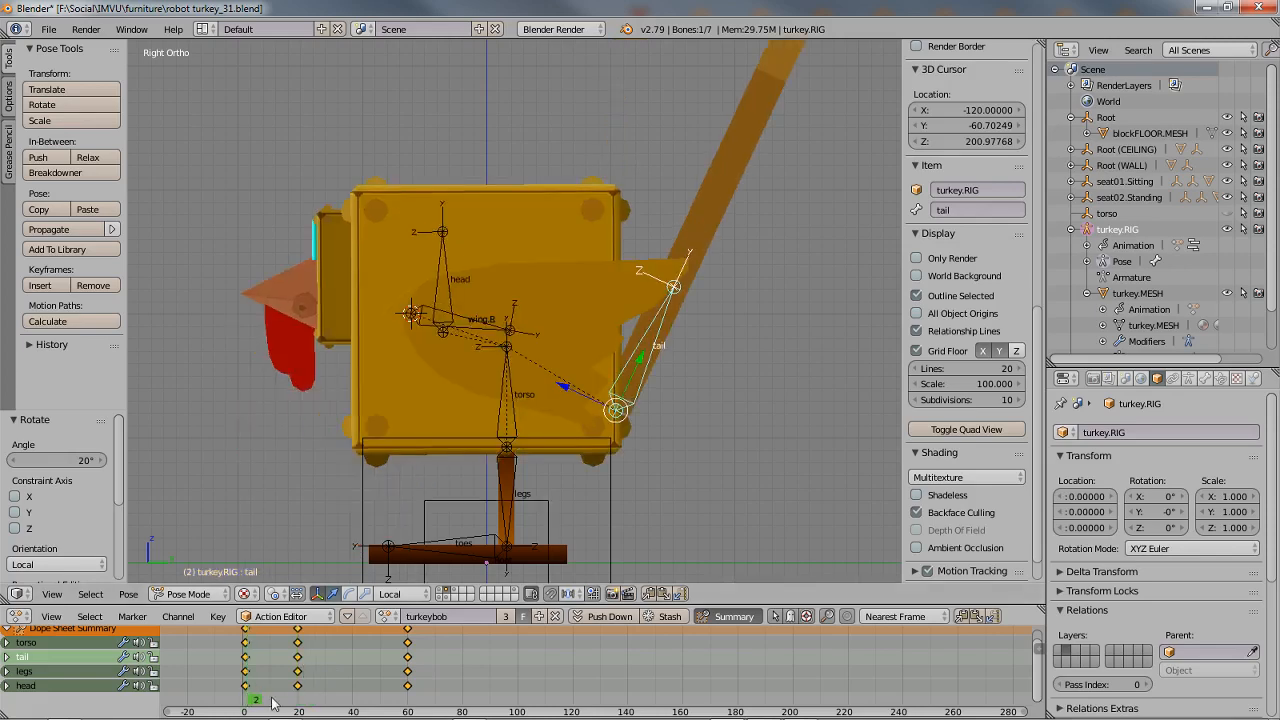
pyautogui.moveTo(272, 703); pyautogui.dragTo(298, 688)
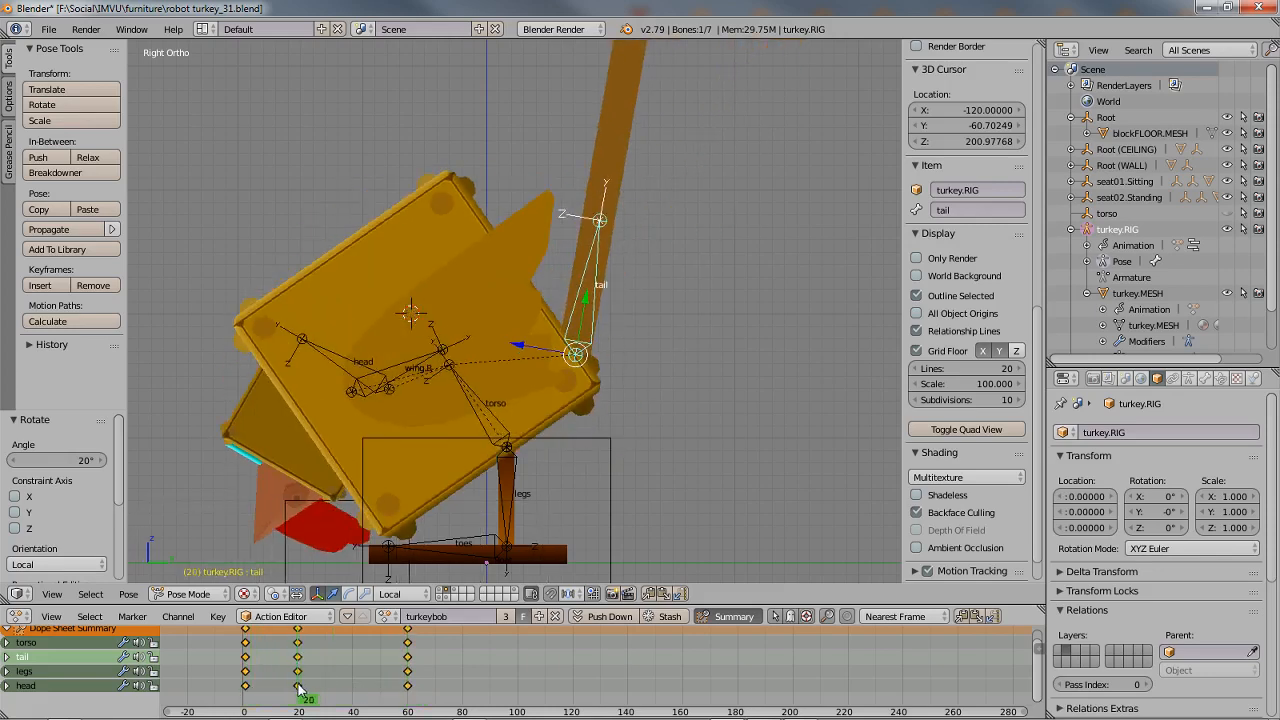
# - Select both wing bones, wing.L and wing.R, and rotate them by 15° at frame 20
pyautogui.rightClick(401, 366)
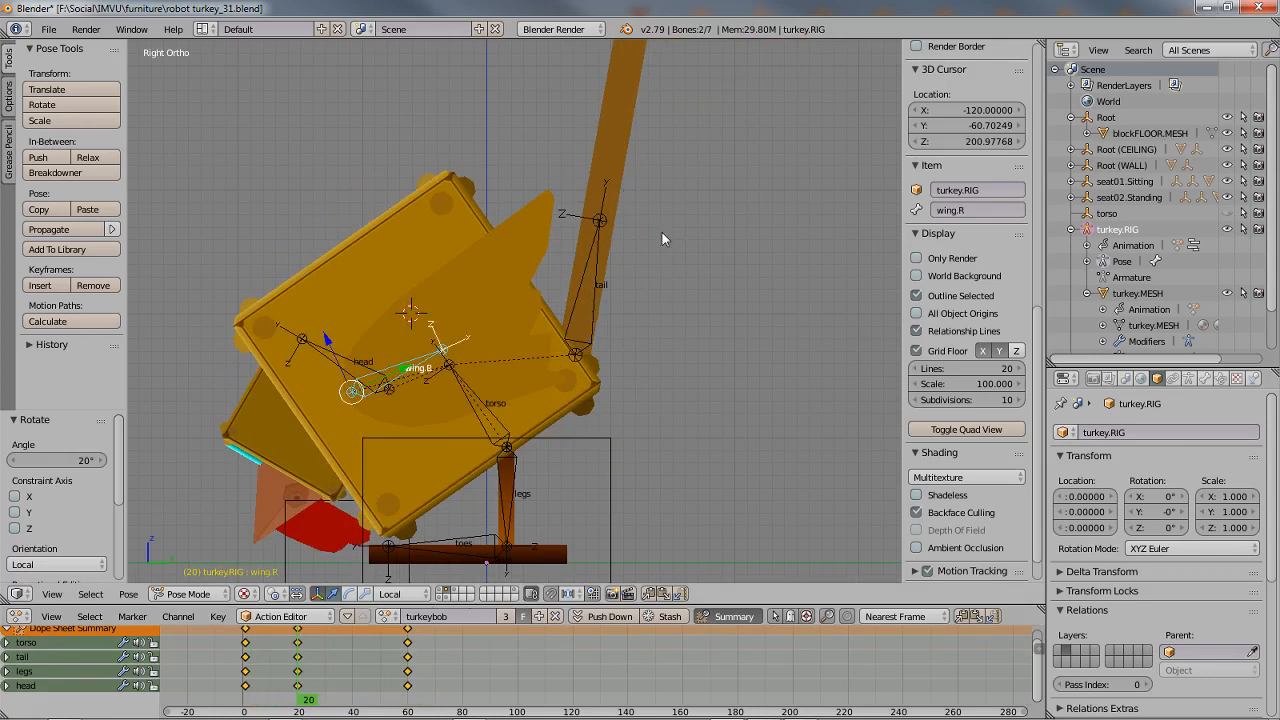
pyautogui.press('r')
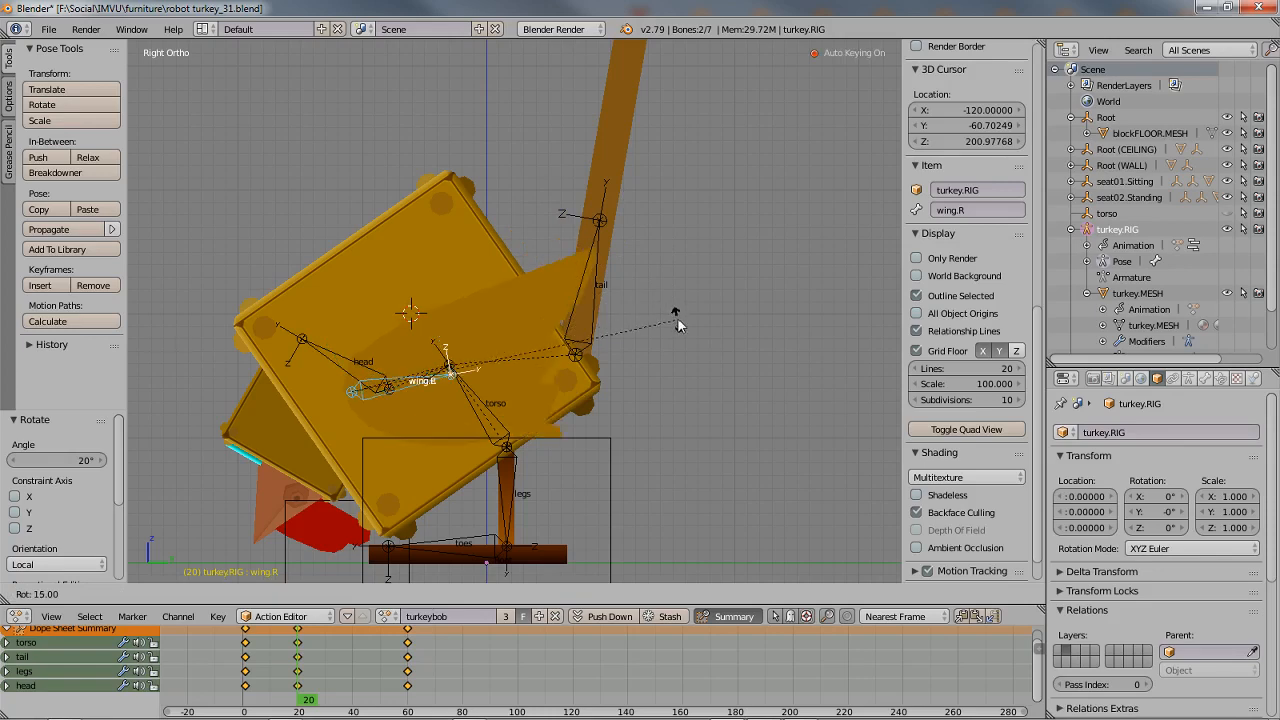
pyautogui.click(677, 317)
# - Clear the rotation of wing.L and wing.R at frame 1 to key their rest pose
pyautogui.scroll(-1, 353, 657)
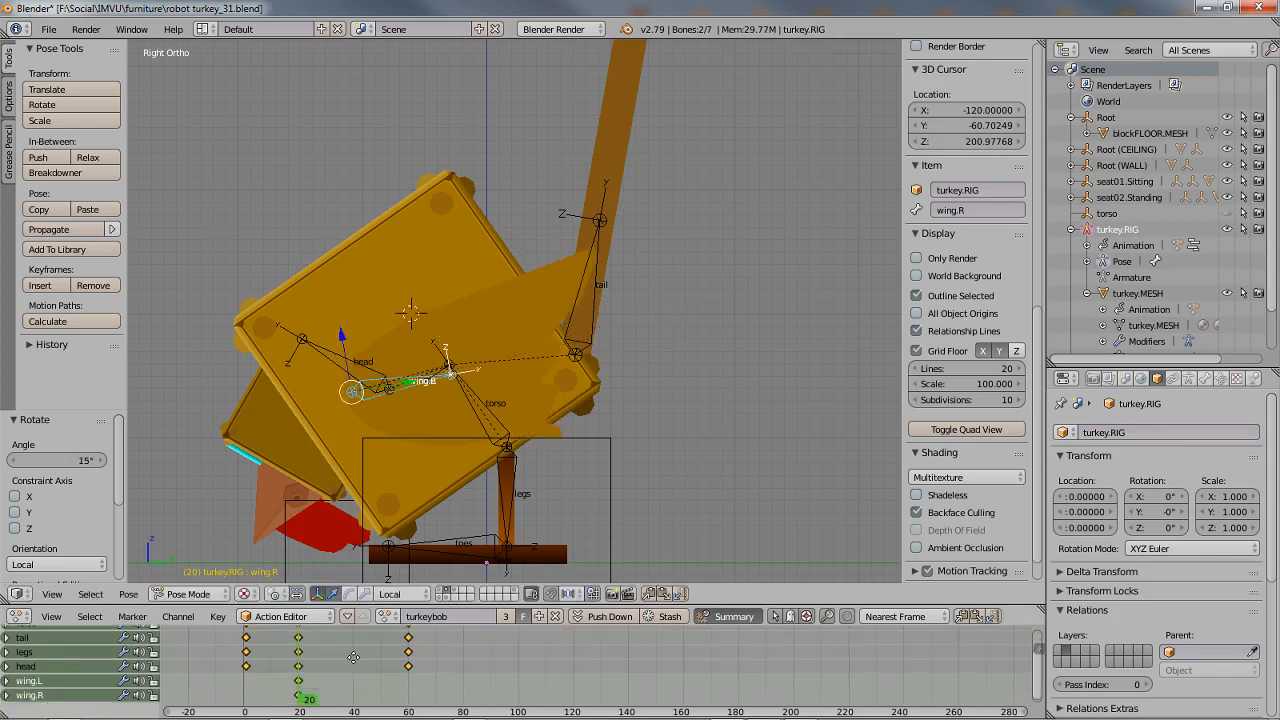
pyautogui.press('Right')
pyautogui.press('Right')
pyautogui.press('Right')
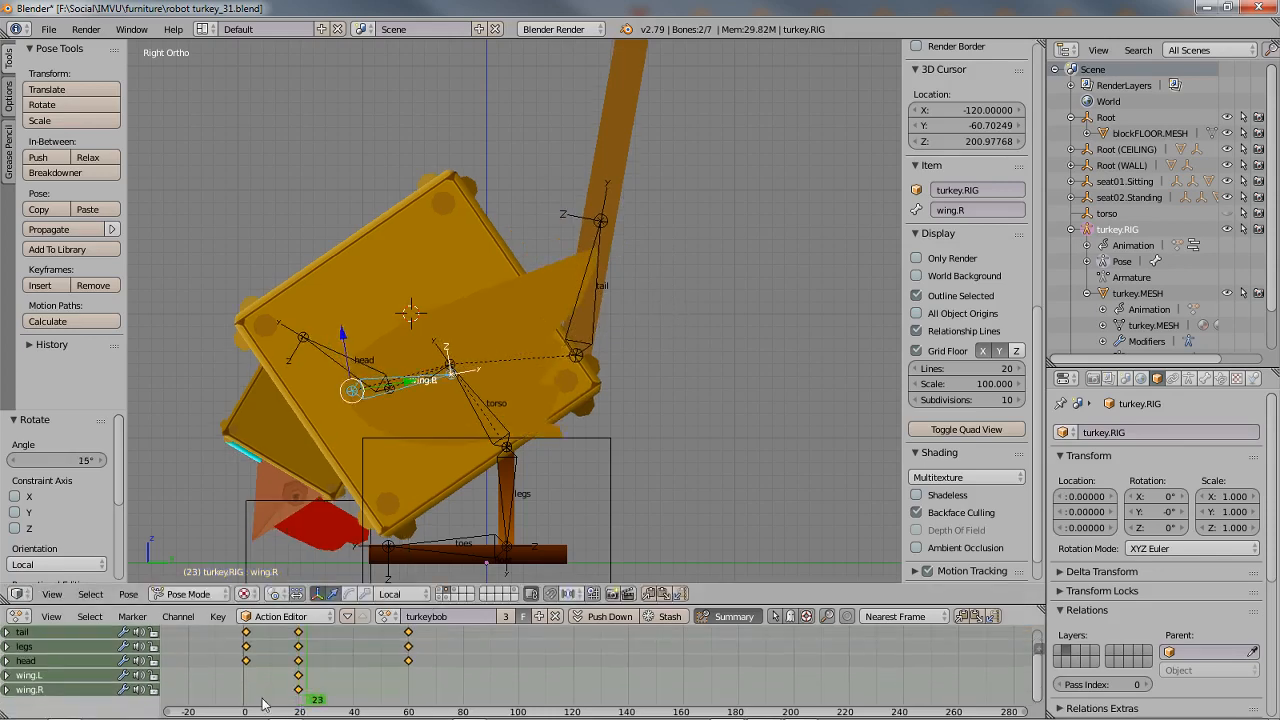
pyautogui.moveTo(262, 705); pyautogui.dragTo(249, 703)
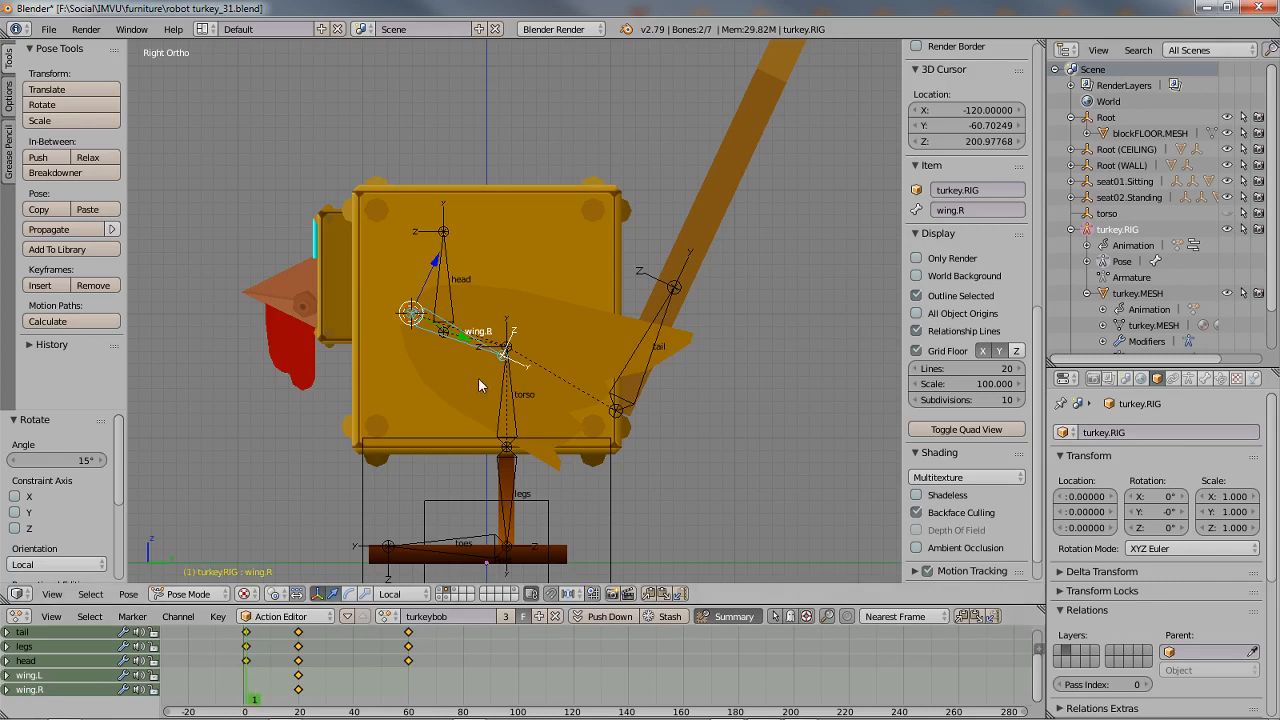
pyautogui.hotkey('alt', 'r')
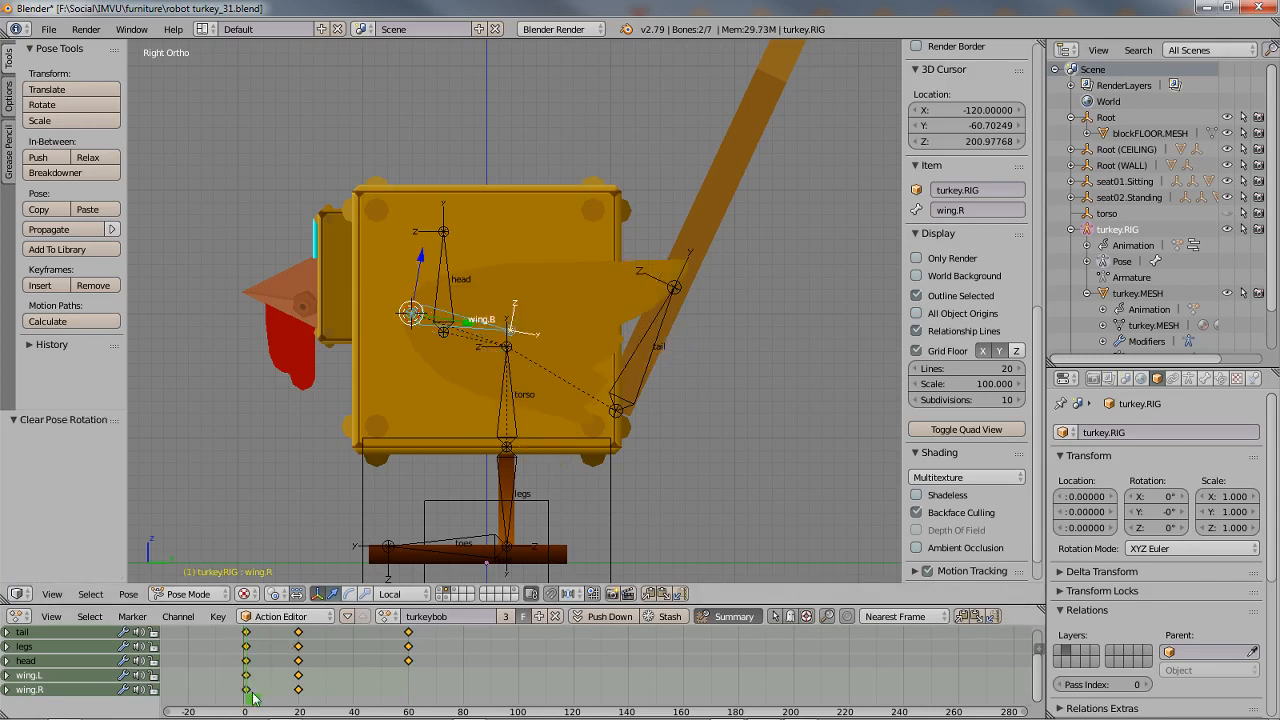
# - Clear the rotation of both wing bones at frame 60, and scrub between frames 1 and 60 to check the motion
pyautogui.moveTo(253, 697); pyautogui.dragTo(410, 690)
pyautogui.hotkey('alt', 'r')
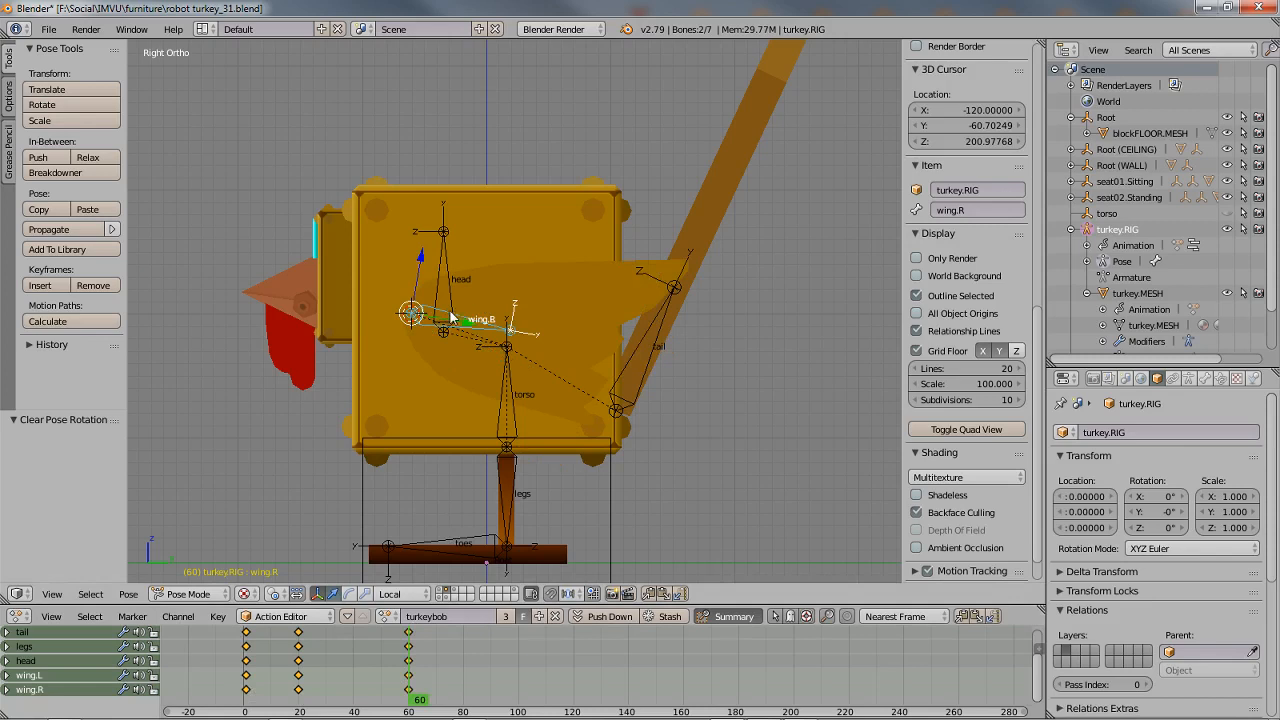
pyautogui.click(247, 675)
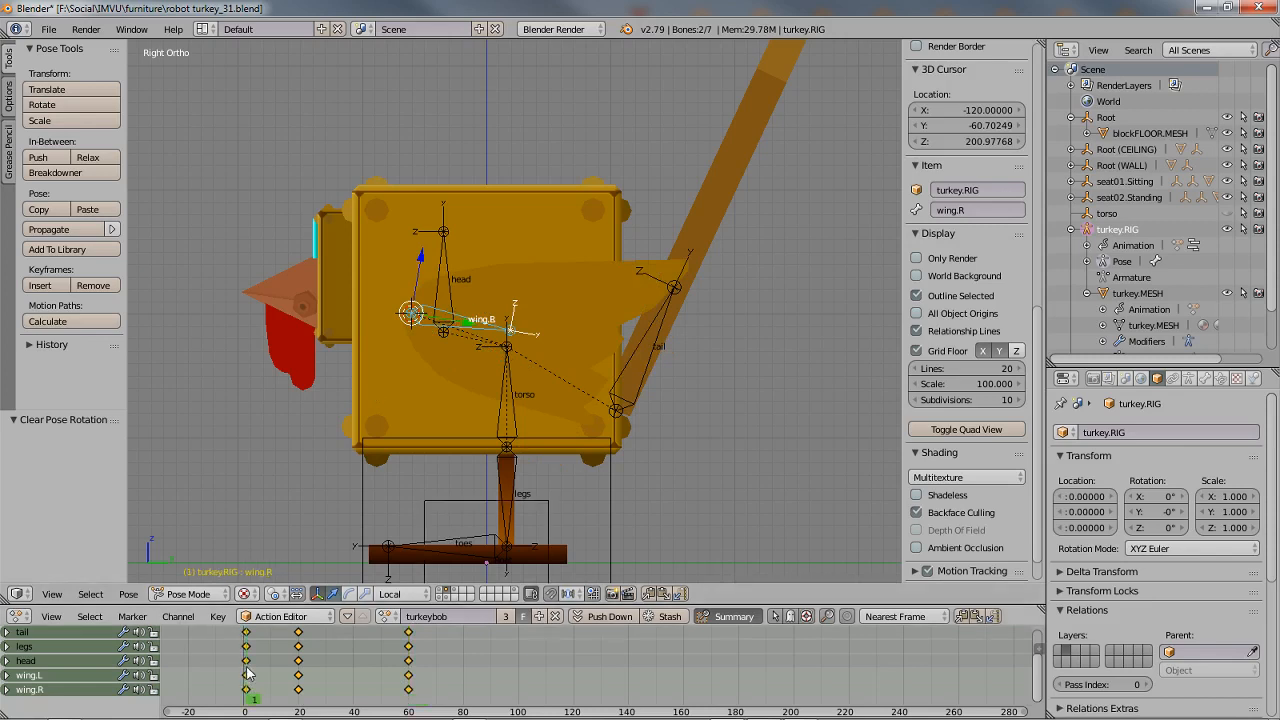
pyautogui.click(410, 680)
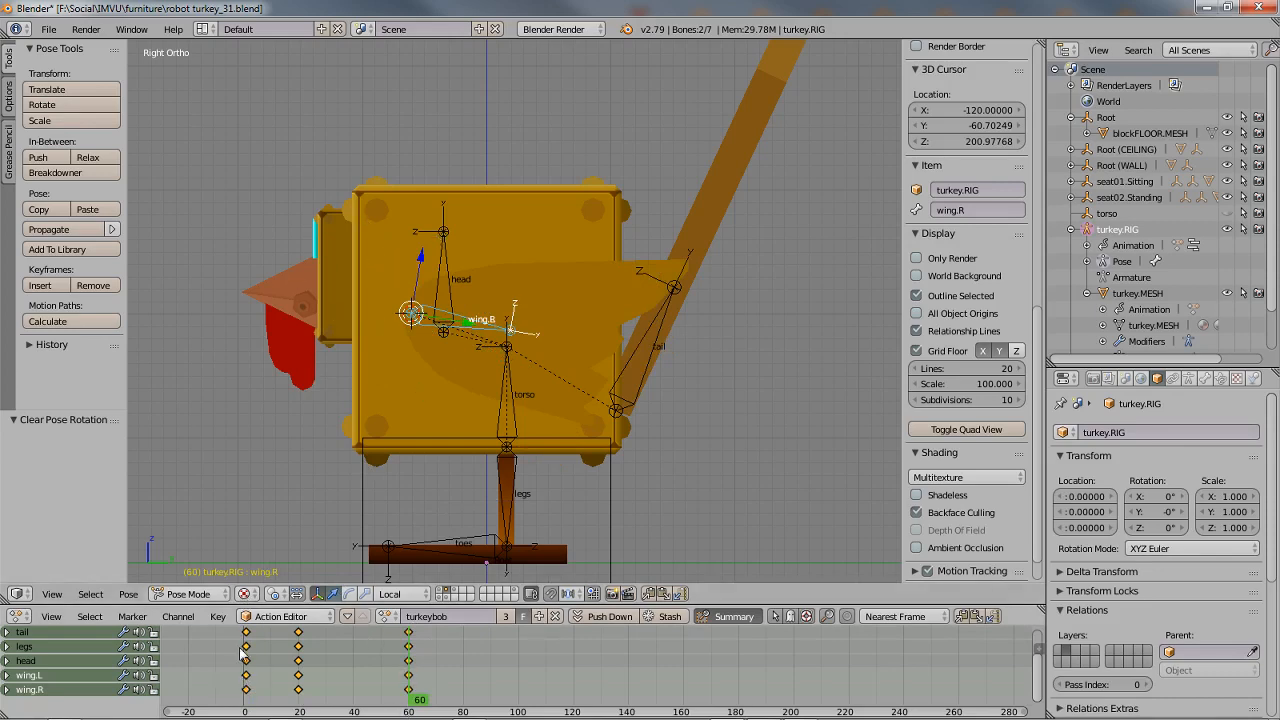
pyautogui.click(251, 690)
pyautogui.moveTo(263, 697)
pyautogui.mouseDown()
pyautogui.moveTo(408, 685)
pyautogui.moveTo(251, 690)
pyautogui.moveTo(268, 682)
pyautogui.moveTo(410, 683)
pyautogui.mouseUp()
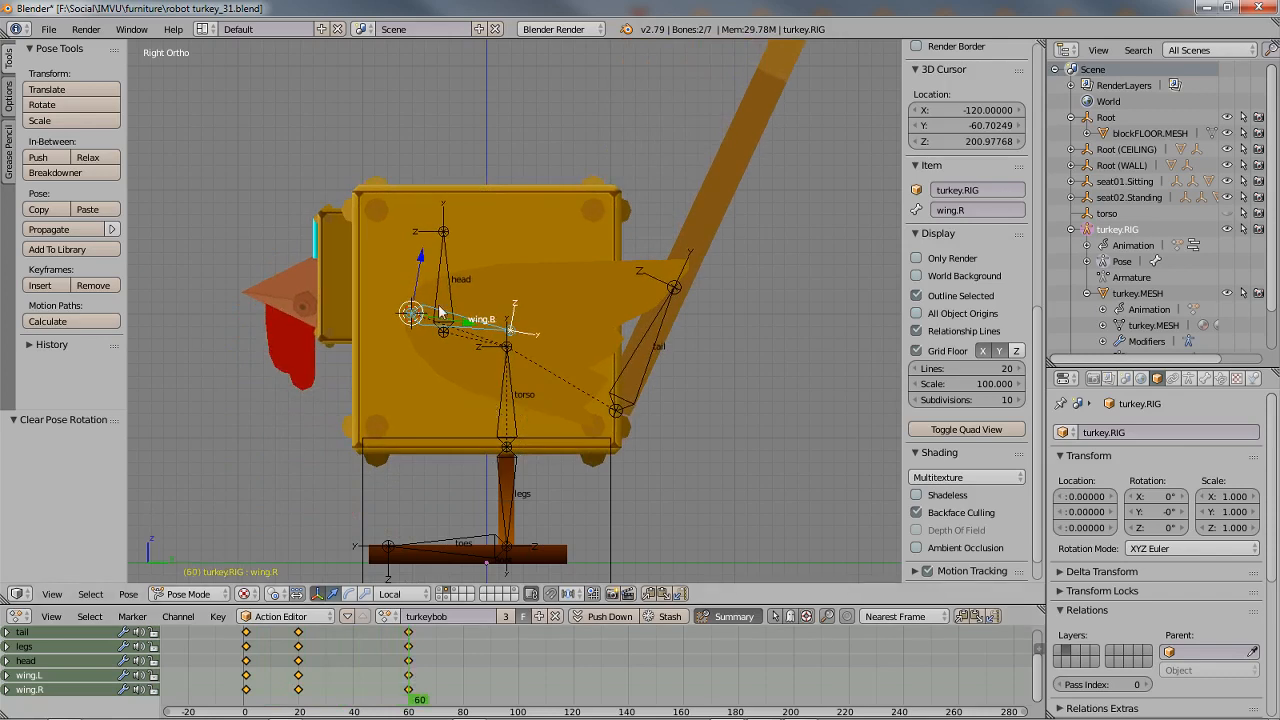
# - Return the rig to Object Mode and save the scene as a new file named robot turkey_32.blend
pyautogui.hotkey('ctrl', 'Tab')
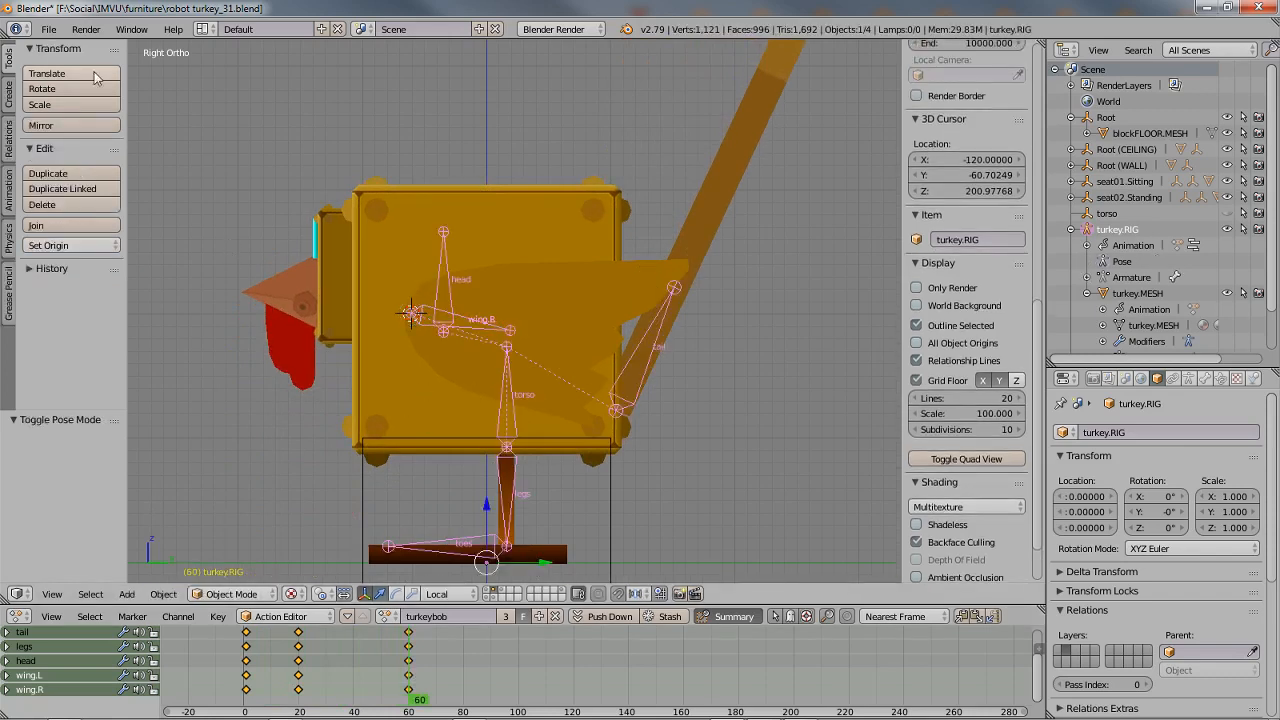
pyautogui.click(48, 29)
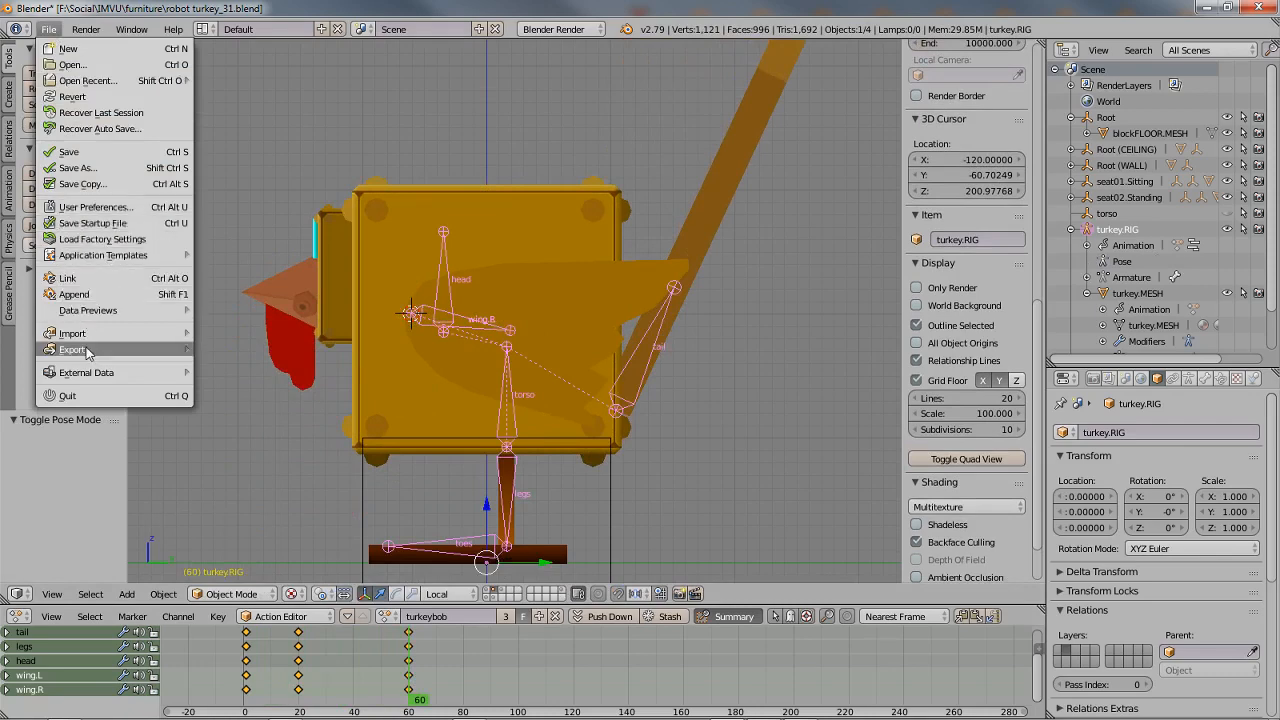
pyautogui.click(90, 170)
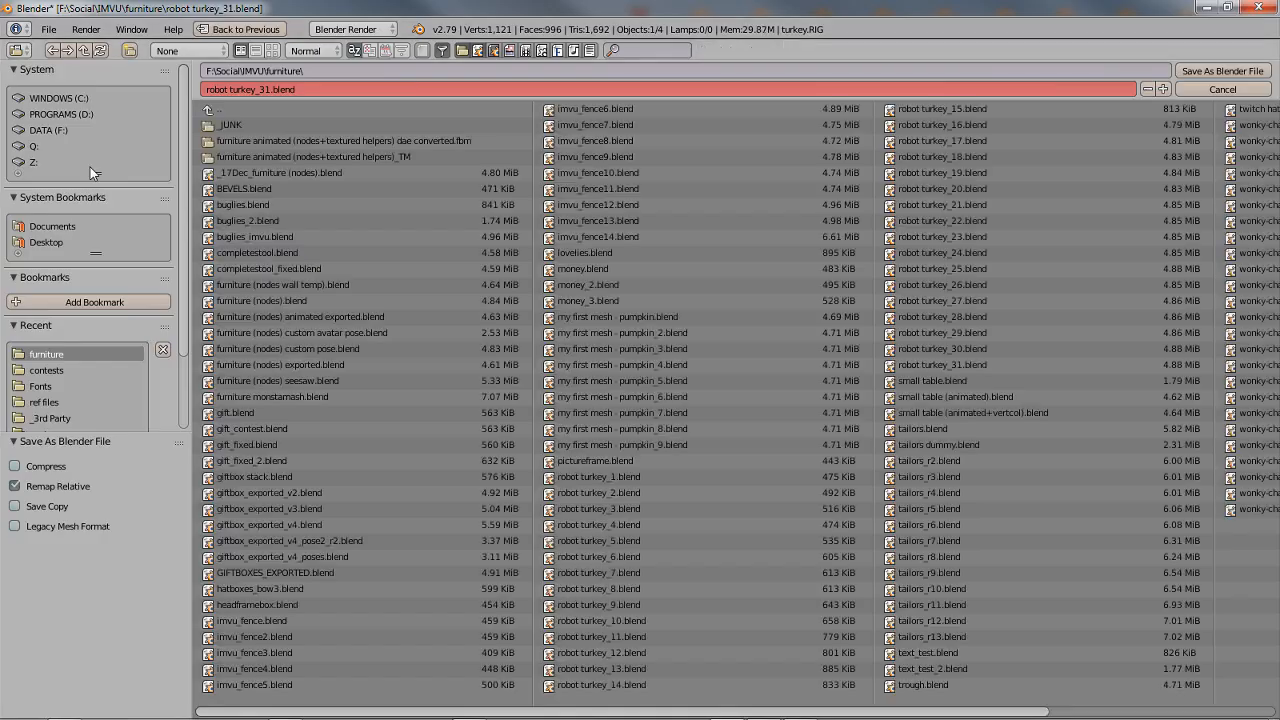
pyautogui.click(263, 89)
pyautogui.moveTo(263, 89); pyautogui.dragTo(465, 85)
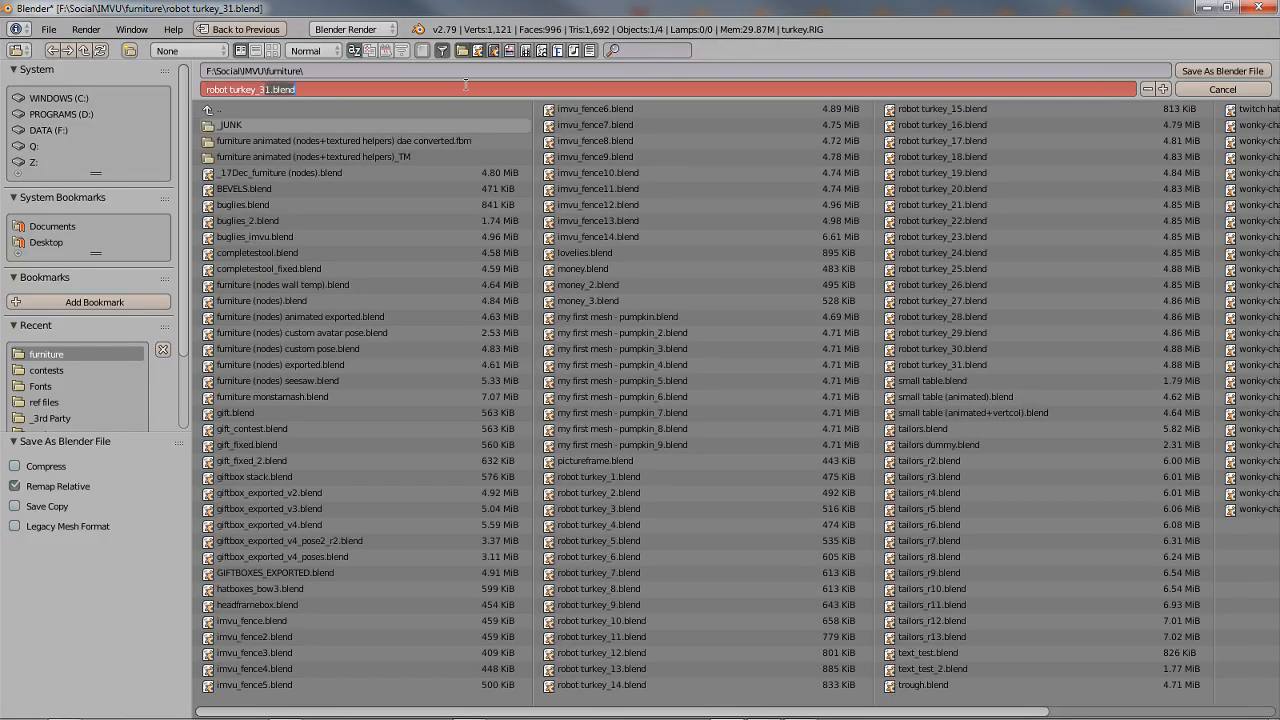
pyautogui.write('2')
pyautogui.press('Return')
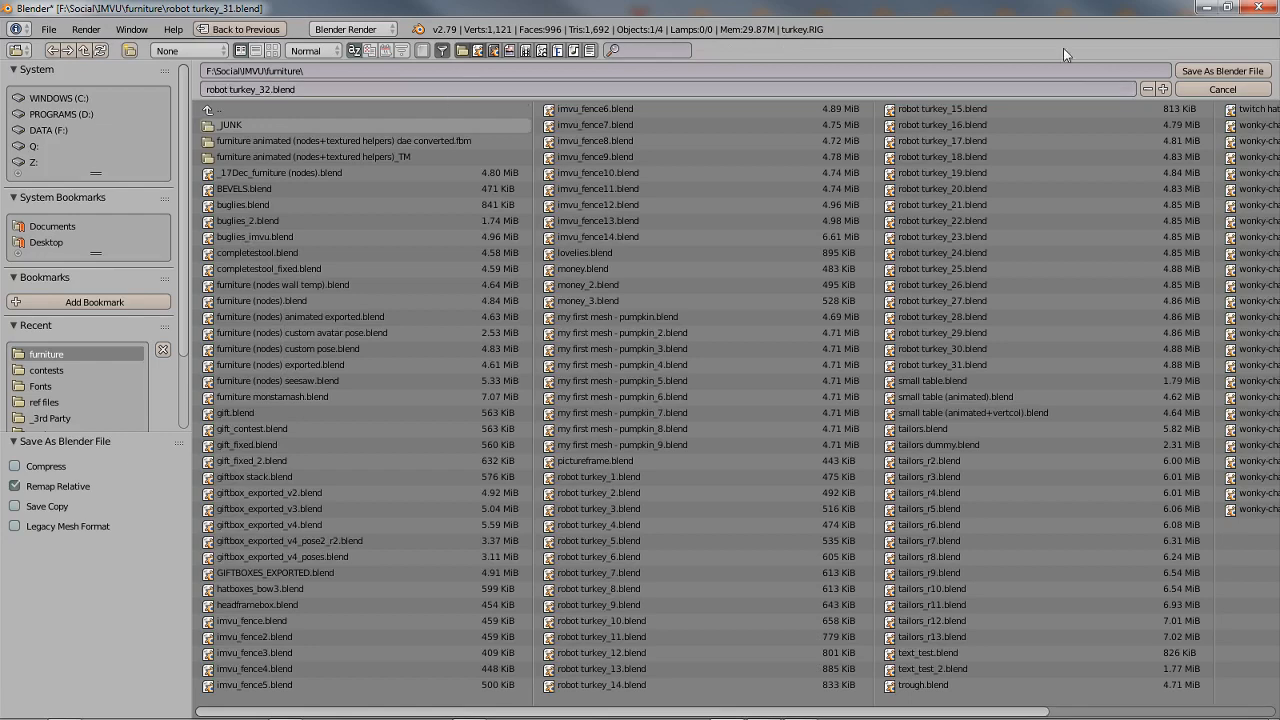
pyautogui.click(1206, 69)
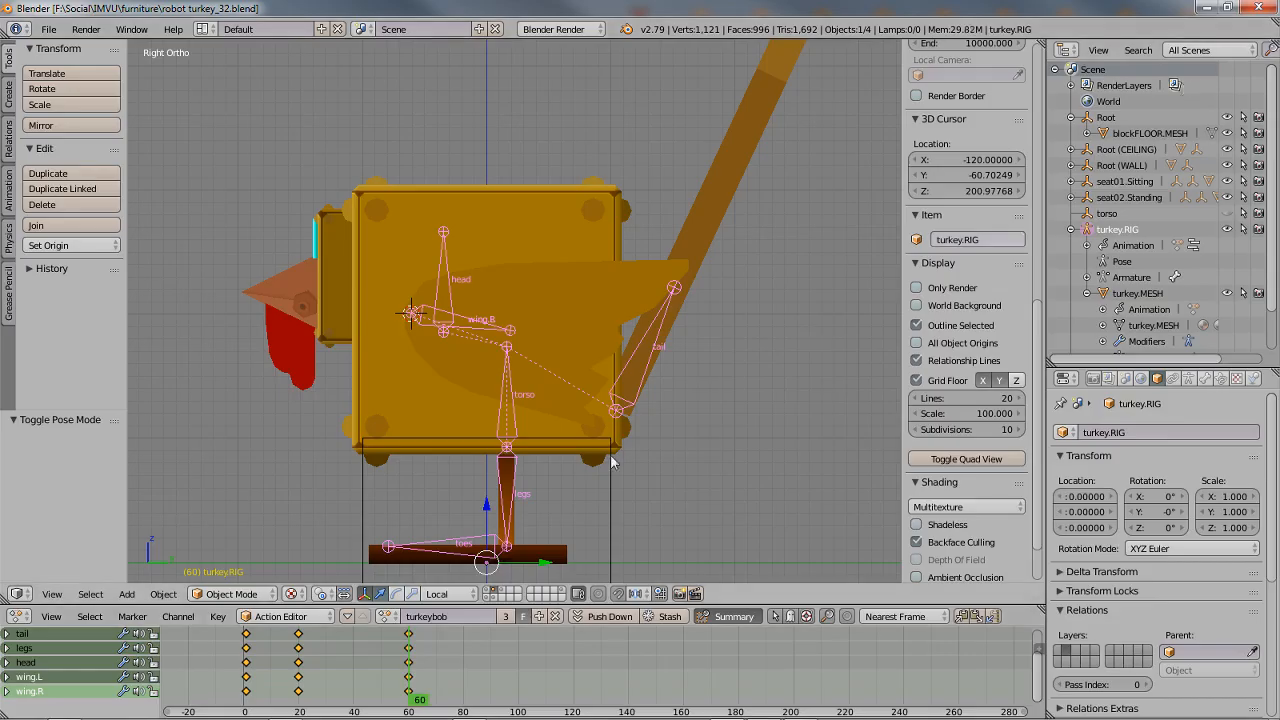
# - At frame 1, parent turkey.RIG to the turkeyroot node using Object (Keep Transform)
pyautogui.scroll(-1, 563, 460)
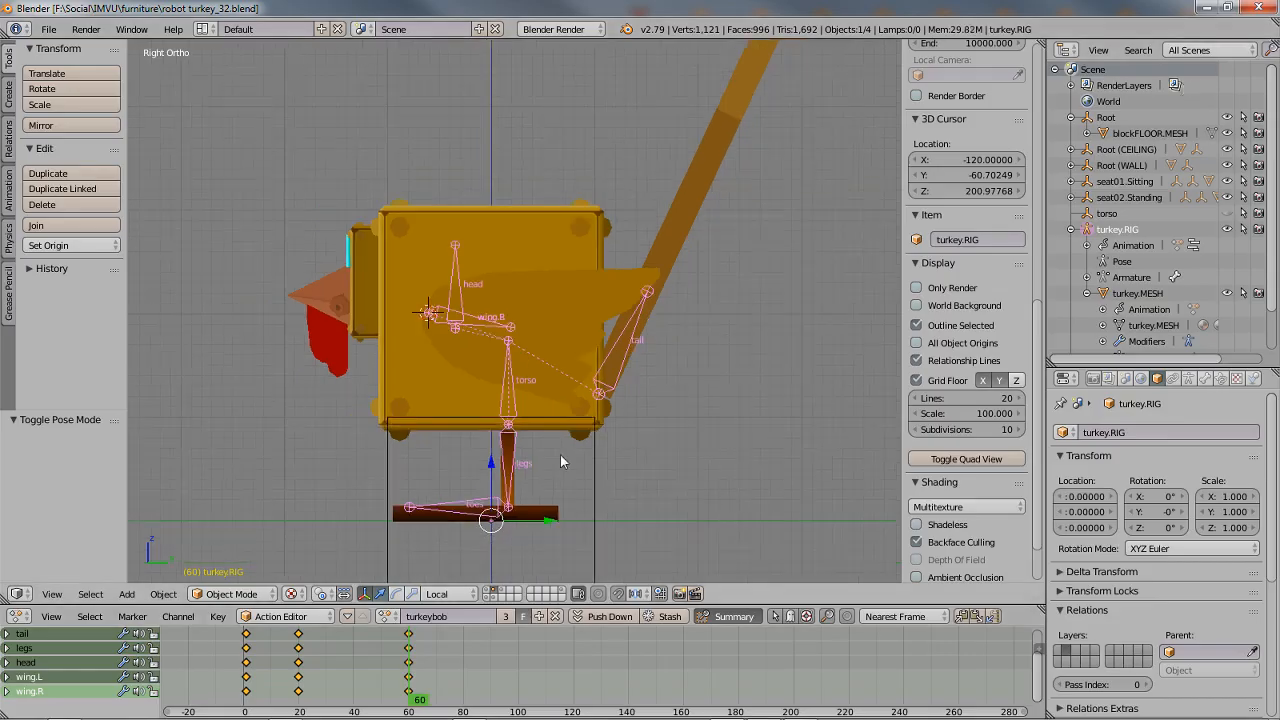
pyautogui.click(248, 695)
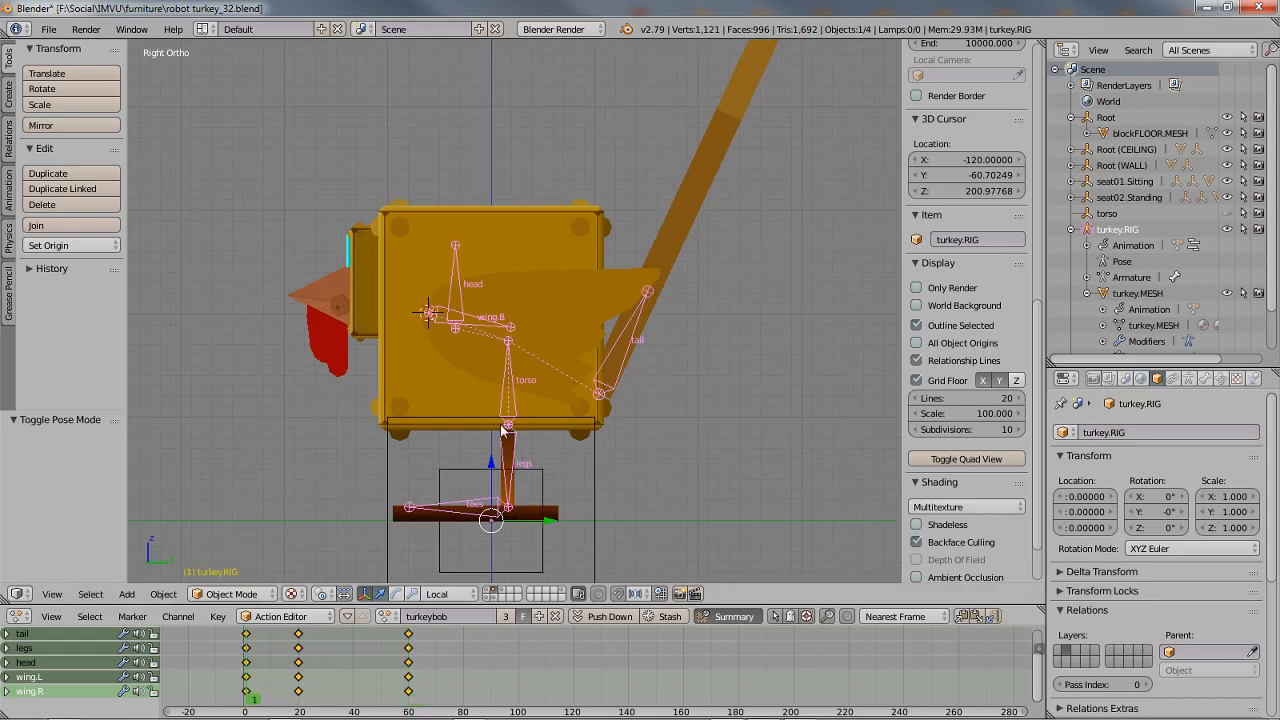
pyautogui.rightClick(542, 478)
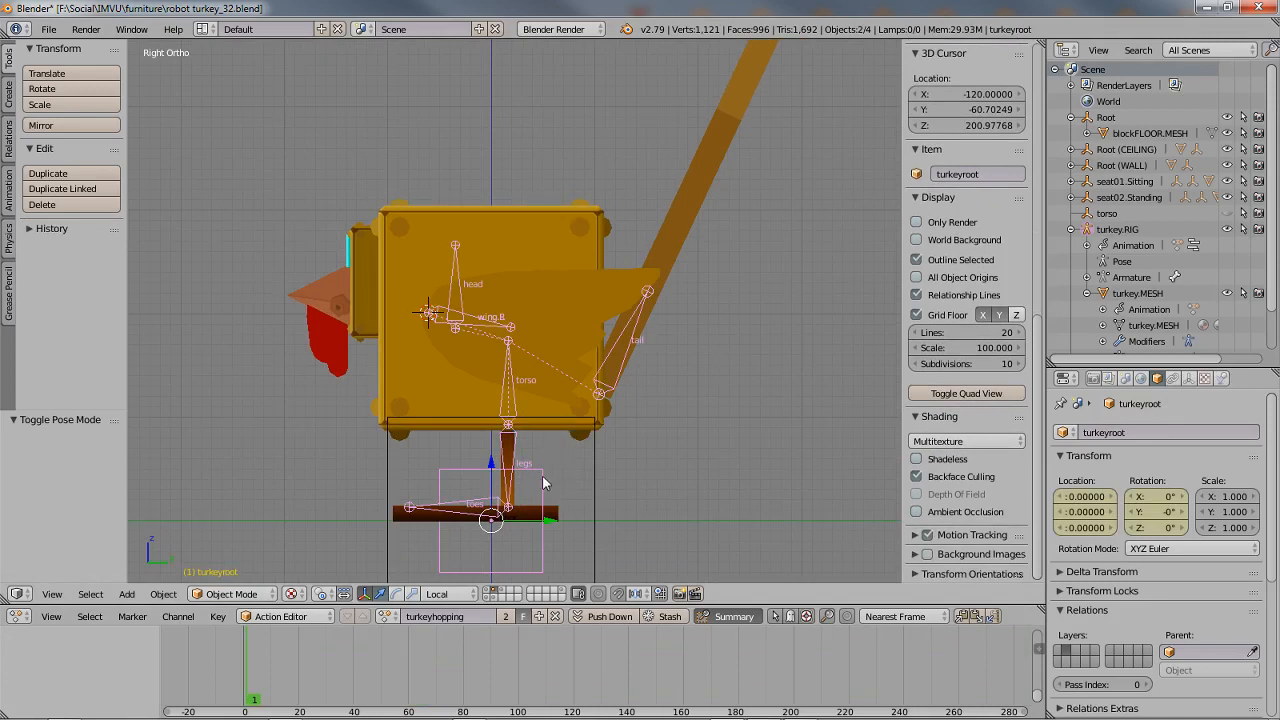
pyautogui.hotkey('ctrl', 'p')
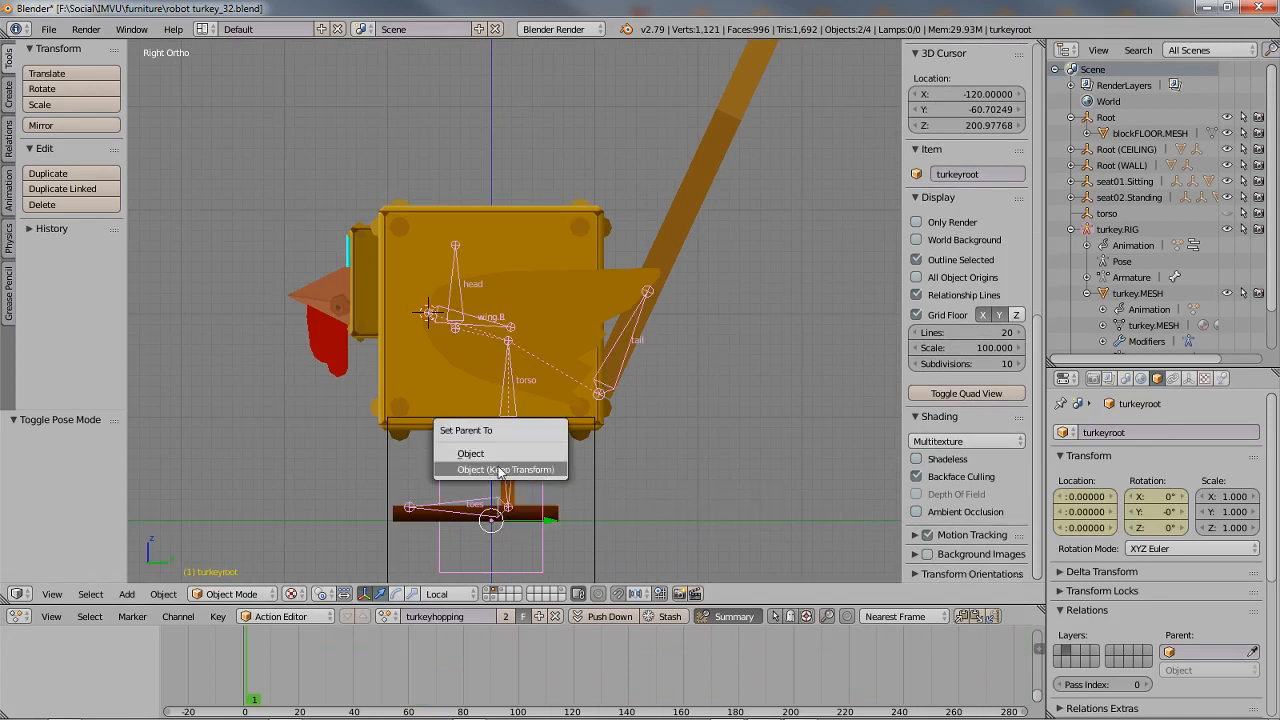
pyautogui.click(500, 470)
# - Test-move the Root node, cancel the move, and parent turkeyroot to Root with Keep Transform
pyautogui.rightClick(594, 490)
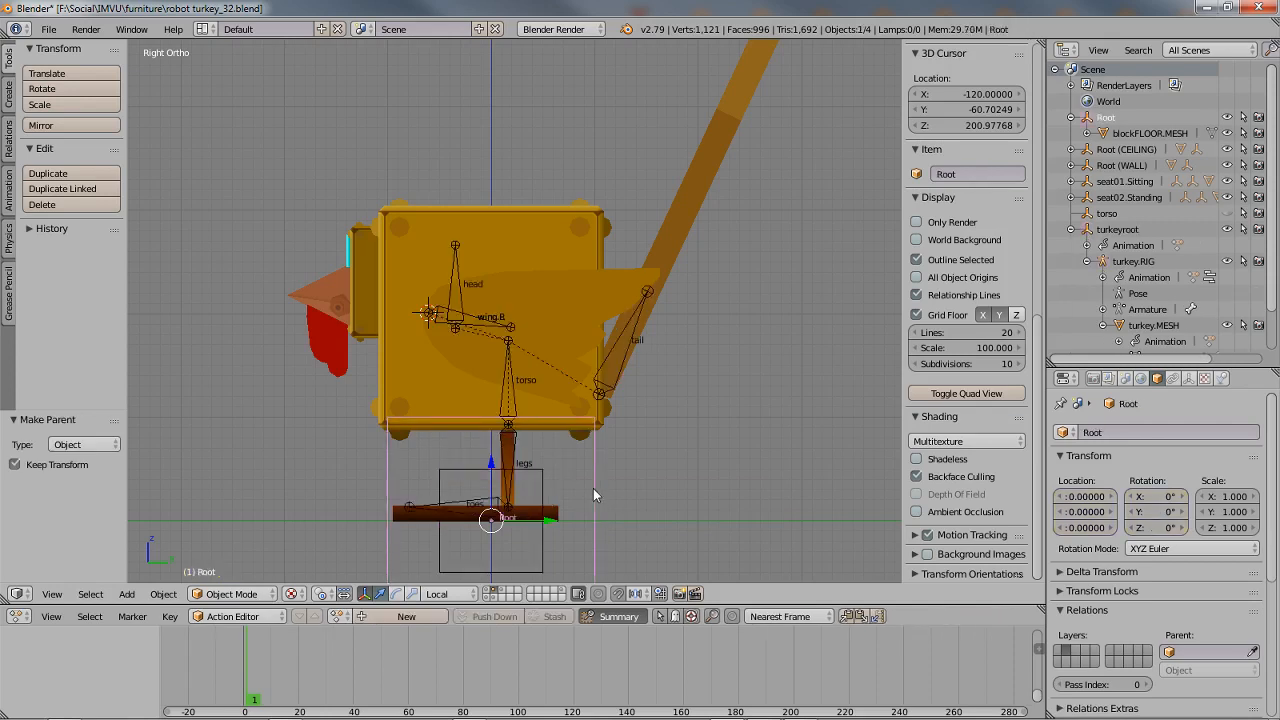
pyautogui.press('g')
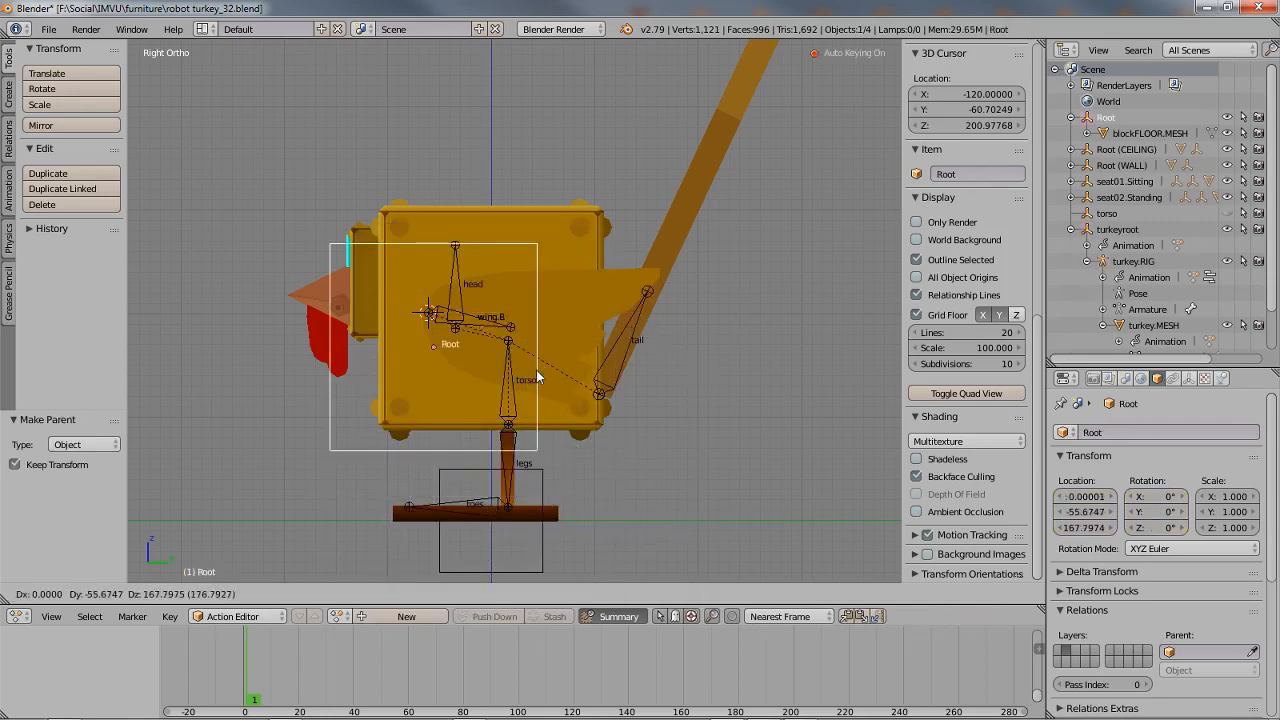
pyautogui.rightClick(606, 459)
pyautogui.keyDown('shift'); pyautogui.moveTo(606, 458); pyautogui.dragTo(586, 315, button='middle'); pyautogui.keyUp('shift')
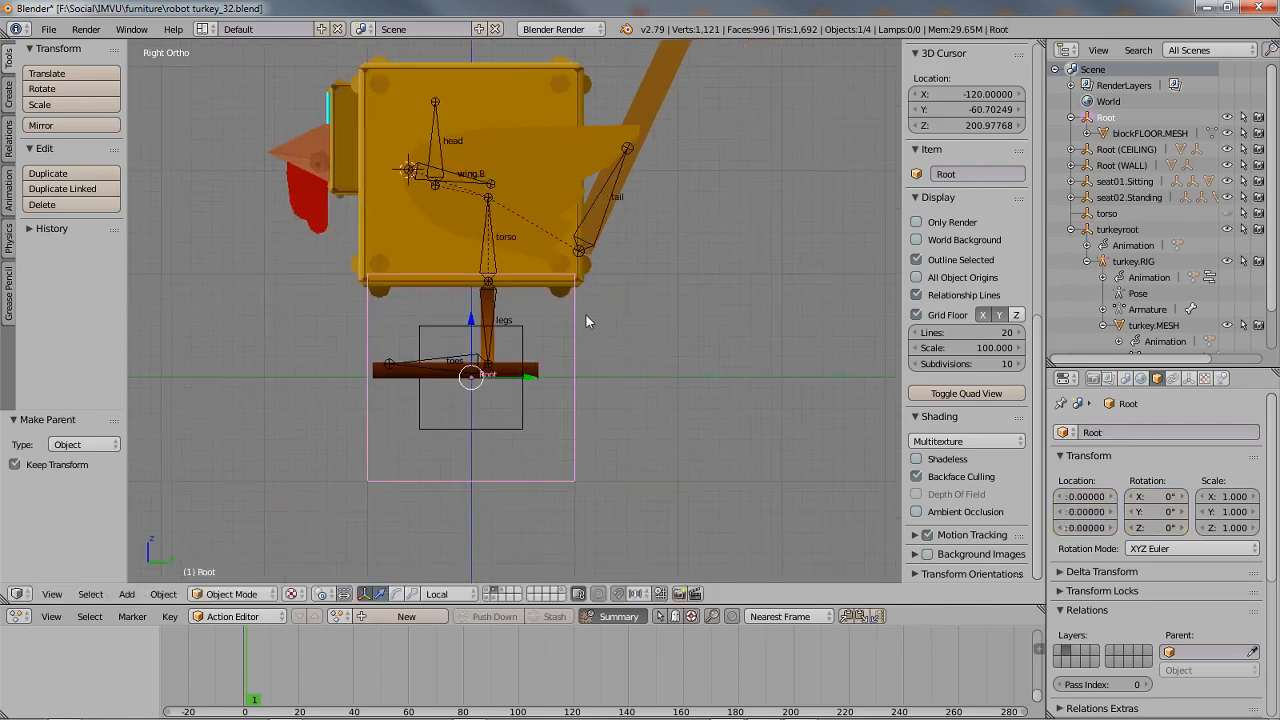
pyautogui.keyDown('shift'); pyautogui.rightClick(520, 350); pyautogui.keyUp('shift')
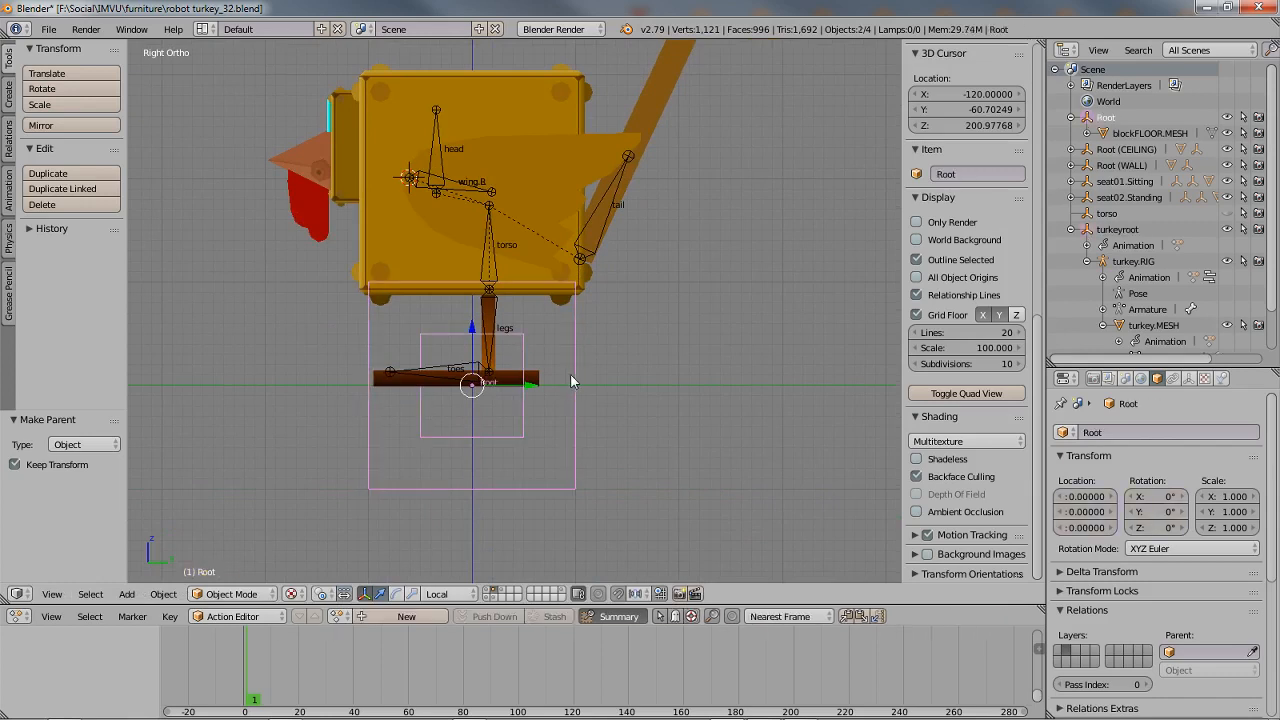
pyautogui.hotkey('ctrl', 'p')
pyautogui.click(548, 377)
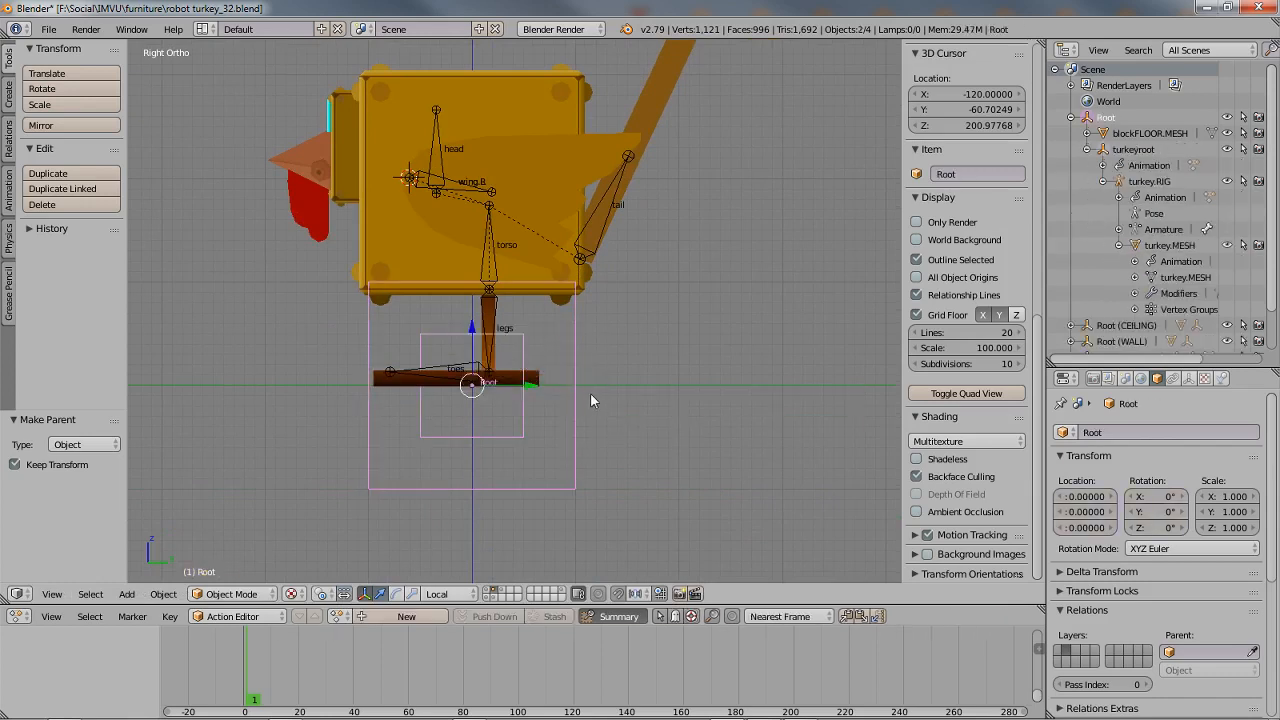
# - Check the parenting hierarchy by trial-moving Root, turkeyroot and turkey.RIG, cancelling each move
pyautogui.rightClick(574, 387)
pyautogui.press('g')
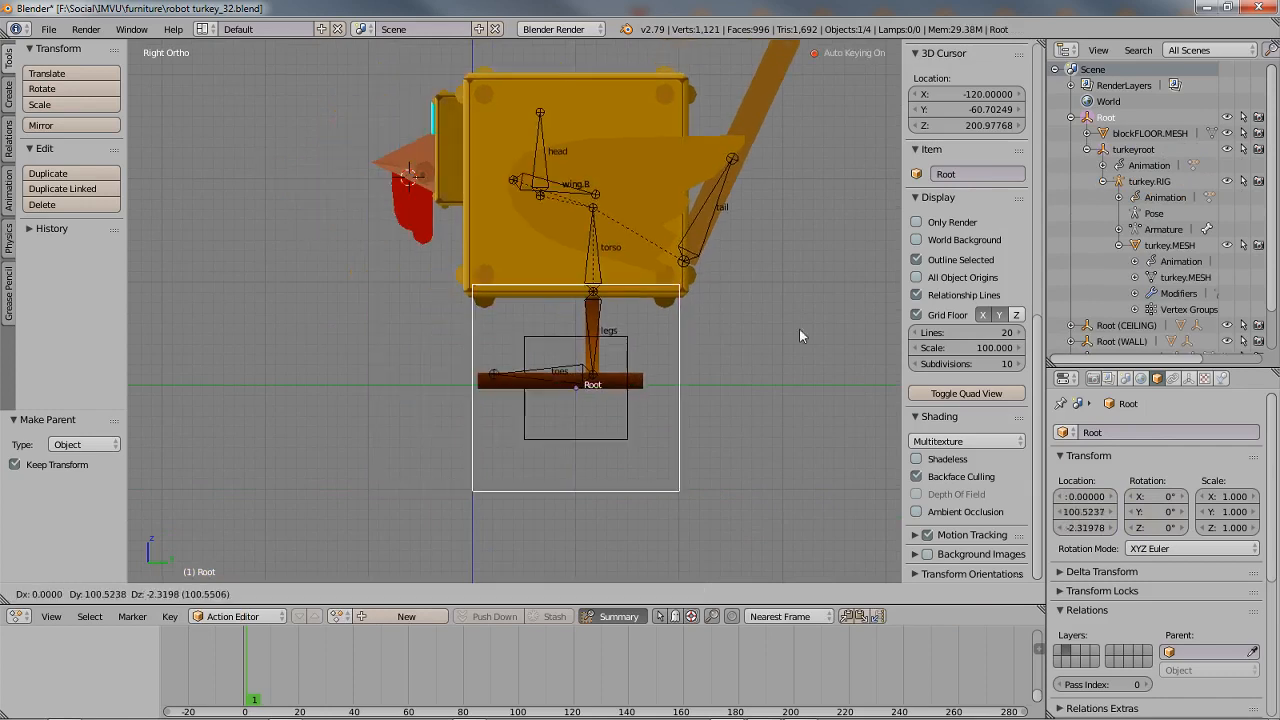
pyautogui.rightClick(602, 408)
pyautogui.rightClick(526, 413)
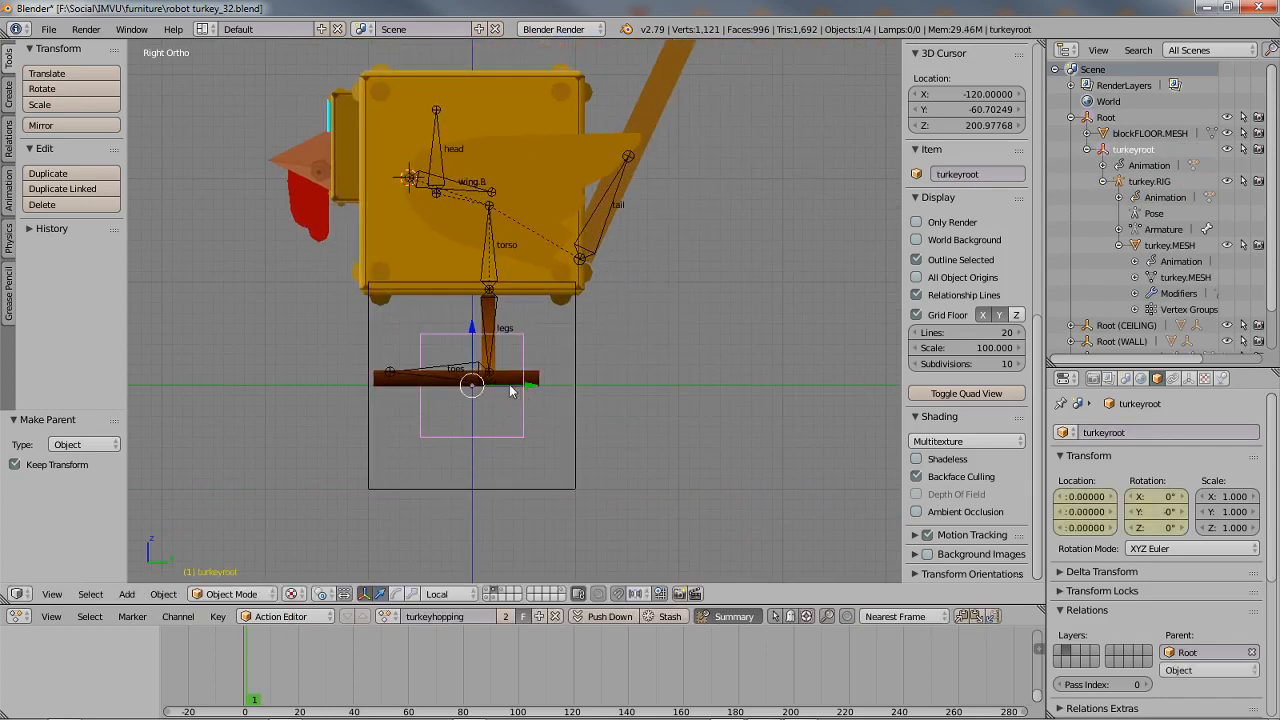
pyautogui.press('g')
pyautogui.rightClick(513, 280)
pyautogui.rightClick(492, 232)
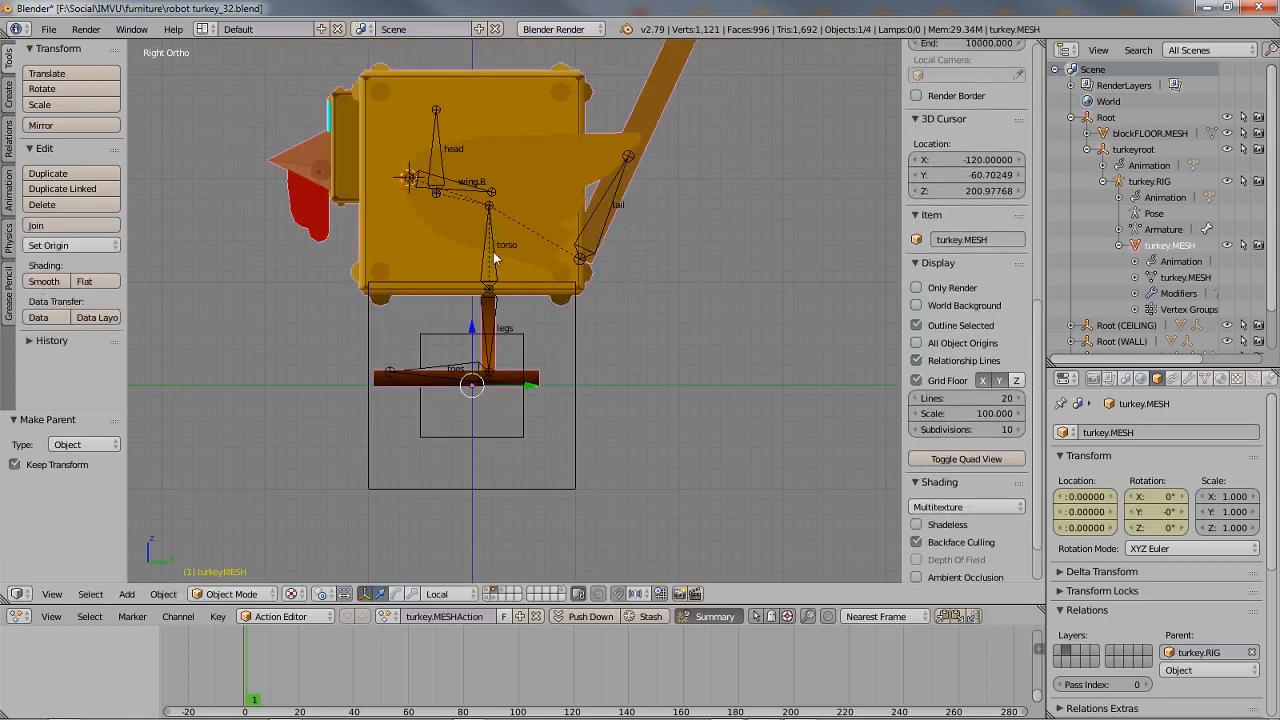
pyautogui.rightClick(493, 251)
pyautogui.press('g')
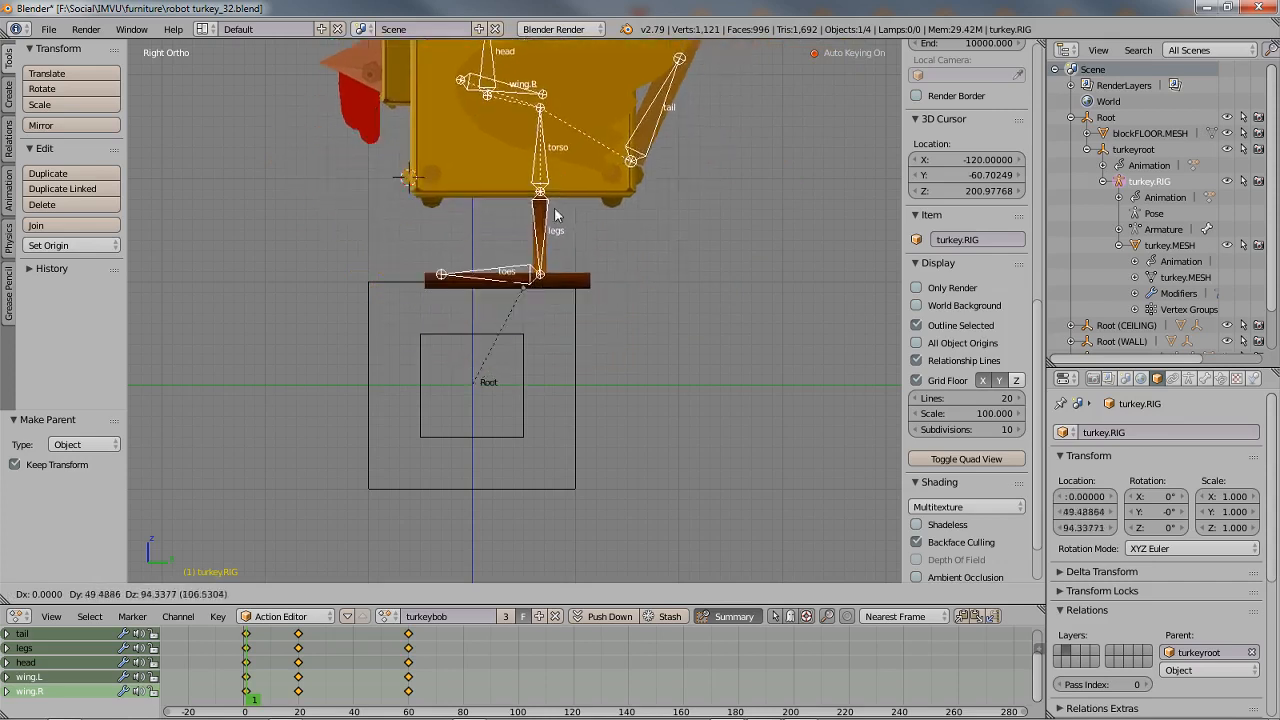
pyautogui.rightClick(579, 396)
# - Save the re-parented scene over the existing robot turkey_32.blend file
pyautogui.keyDown('shift'); pyautogui.moveTo(521, 338); pyautogui.dragTo(520, 393, button='middle'); pyautogui.keyUp('shift')
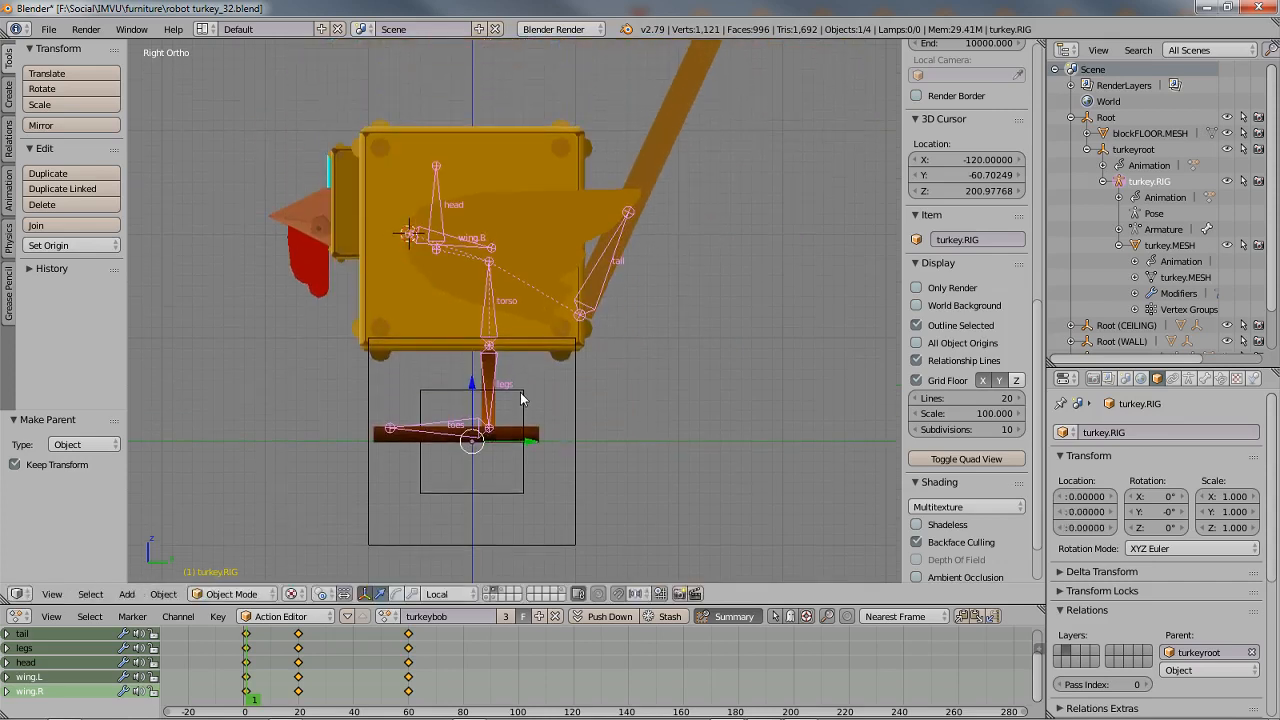
pyautogui.hotkey('ctrl', 's')
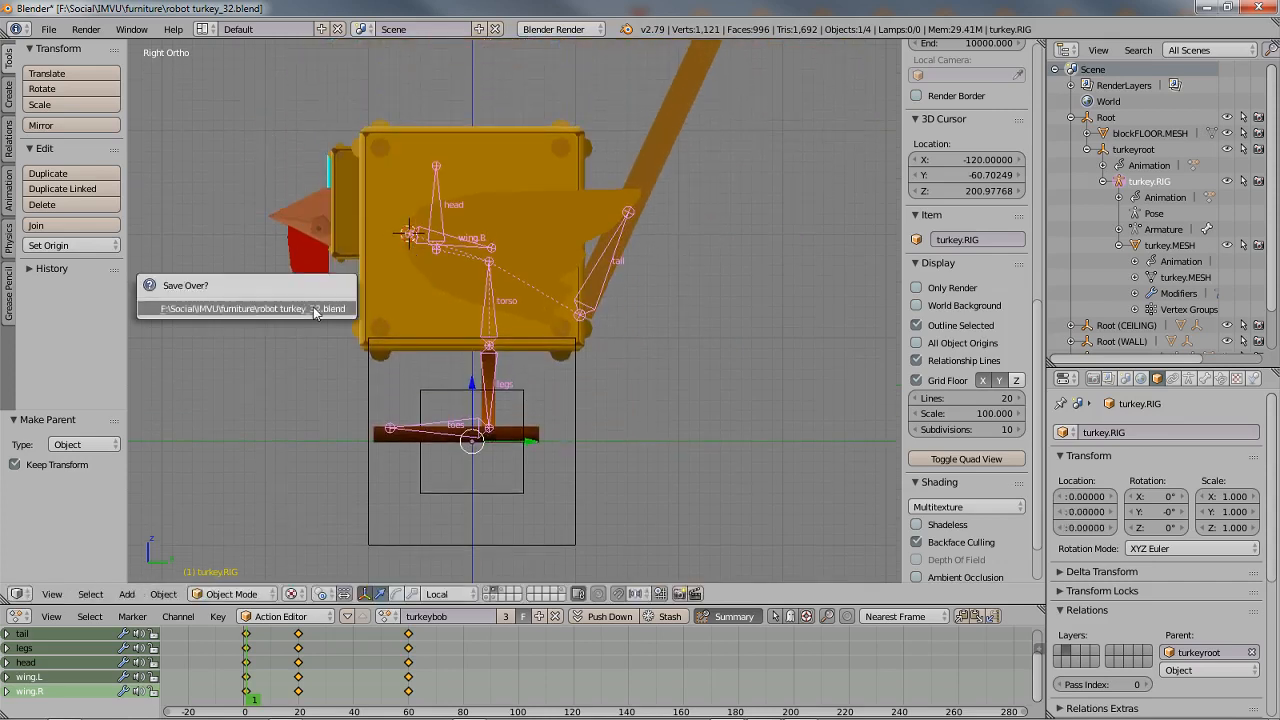
pyautogui.click(265, 309)
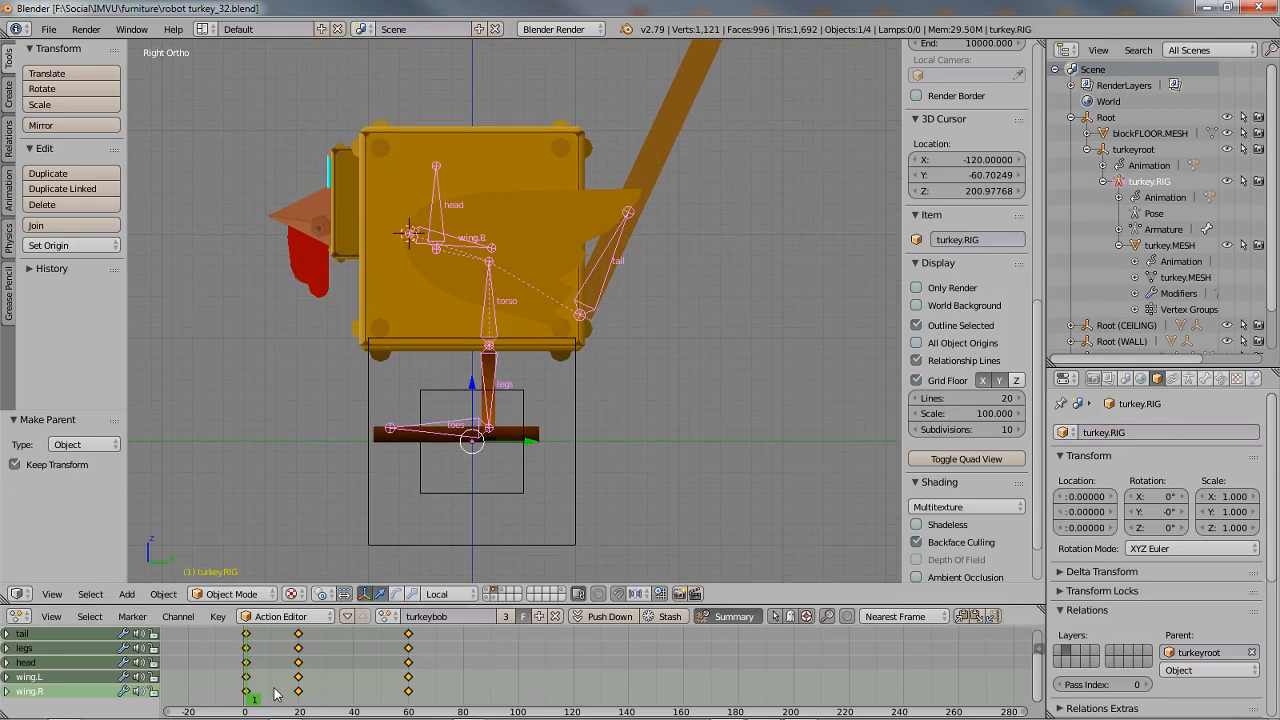
# - Scrub through the turkeybob motion back to frame 1, and display turkeyroot's turkeyhopping keyframes for examination
pyautogui.moveTo(254, 701)
pyautogui.mouseDown()
pyautogui.moveTo(415, 695)
pyautogui.moveTo(250, 698)
pyautogui.mouseUp()
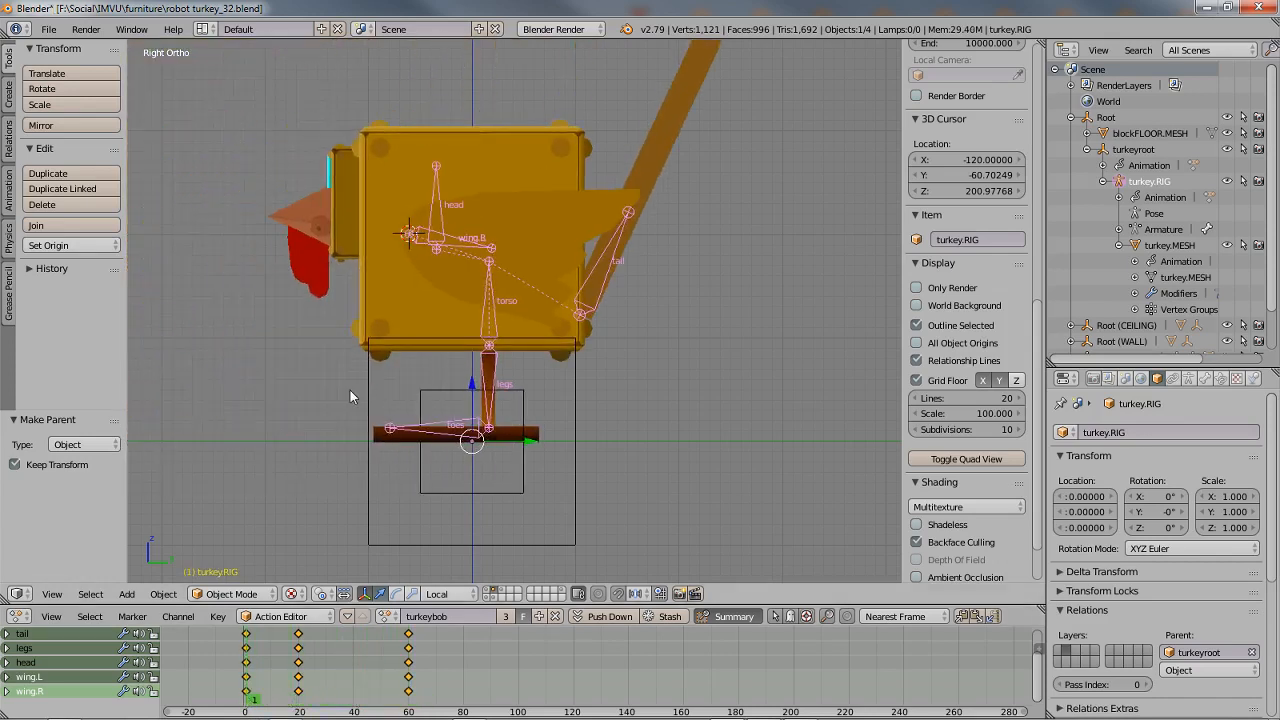
pyautogui.keyDown('shift'); pyautogui.moveTo(350, 390); pyautogui.dragTo(527, 387, button='middle'); pyautogui.keyUp('shift')
pyautogui.moveTo(262, 700)
pyautogui.mouseDown()
pyautogui.moveTo(368, 693)
pyautogui.moveTo(248, 697)
pyautogui.mouseUp()
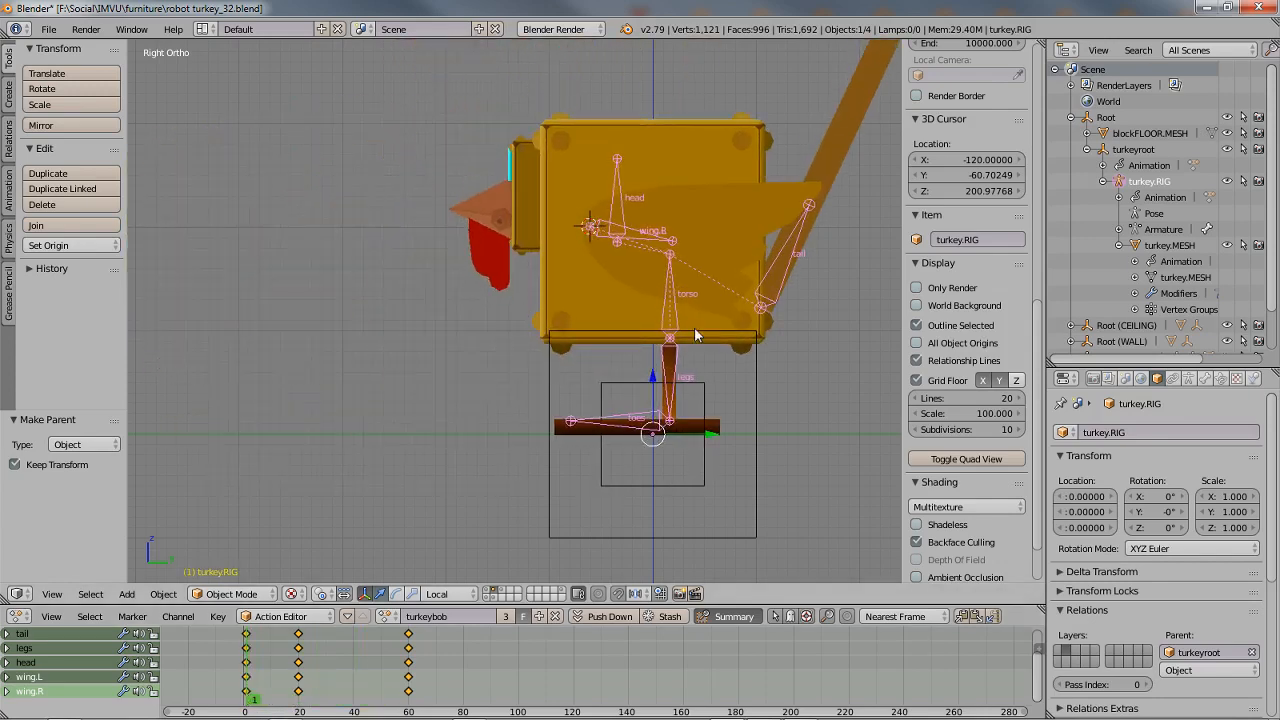
pyautogui.rightClick(599, 456)
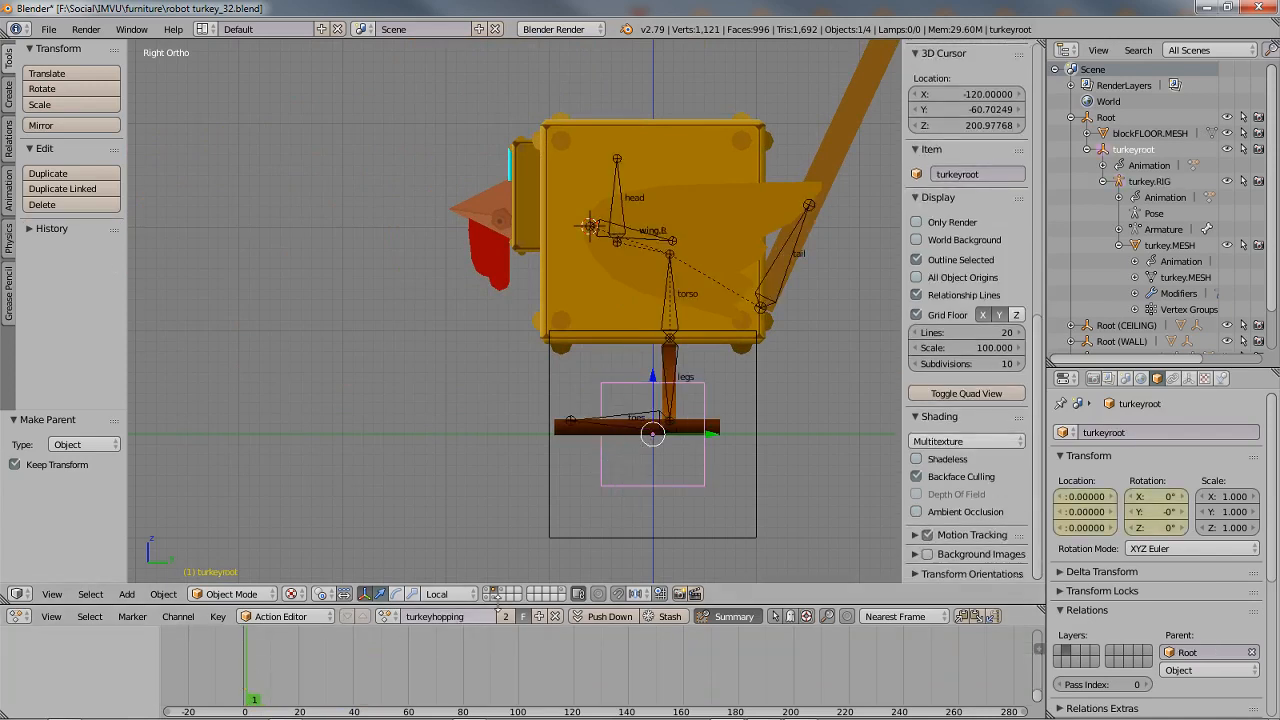
pyautogui.moveTo(354, 642); pyautogui.dragTo(351, 692, button='middle')
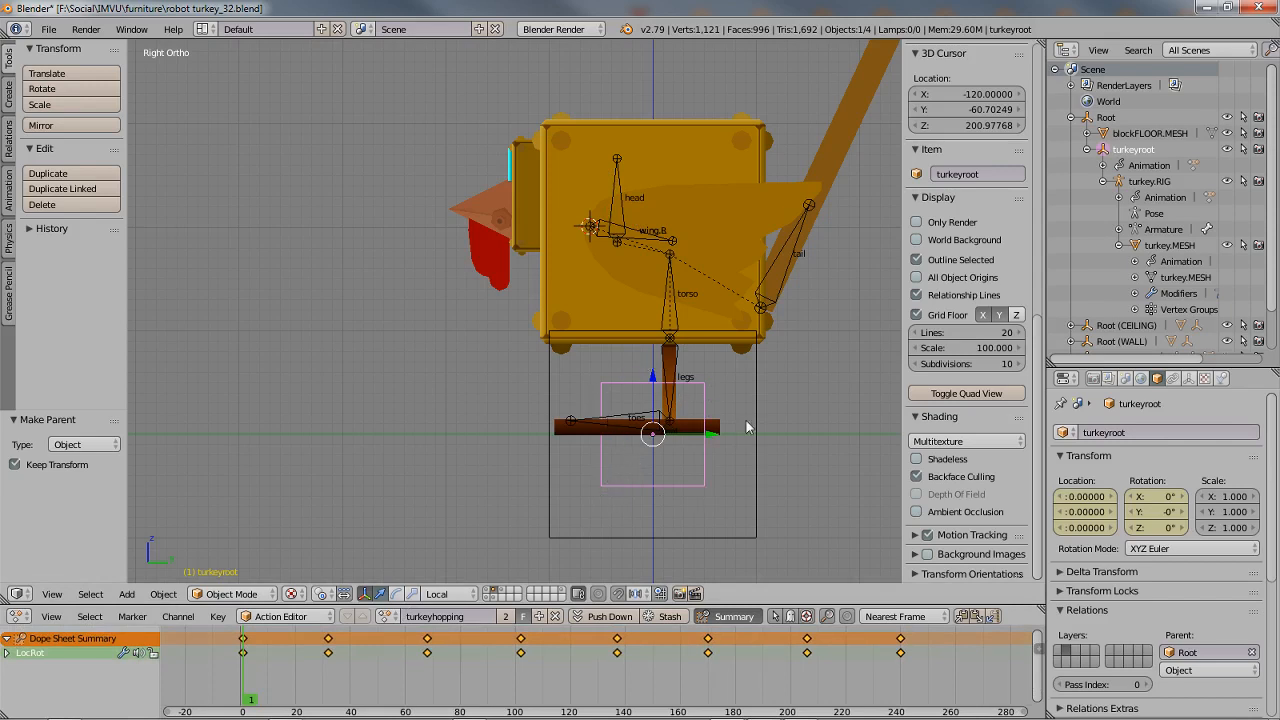
# - Select all visible objects in the turkey scene and make the Root empty the active object
pyautogui.press('a')
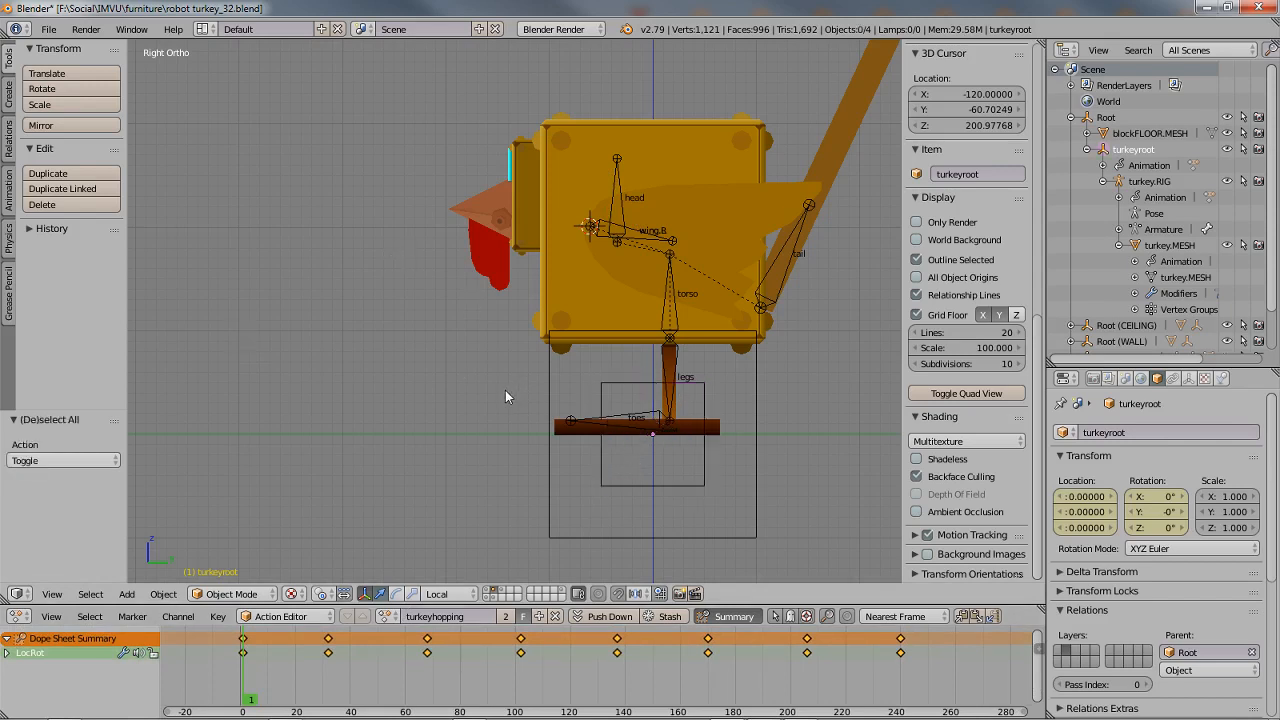
pyautogui.press('a')
pyautogui.keyDown('shift'); pyautogui.rightClick(546, 530); pyautogui.keyUp('shift')
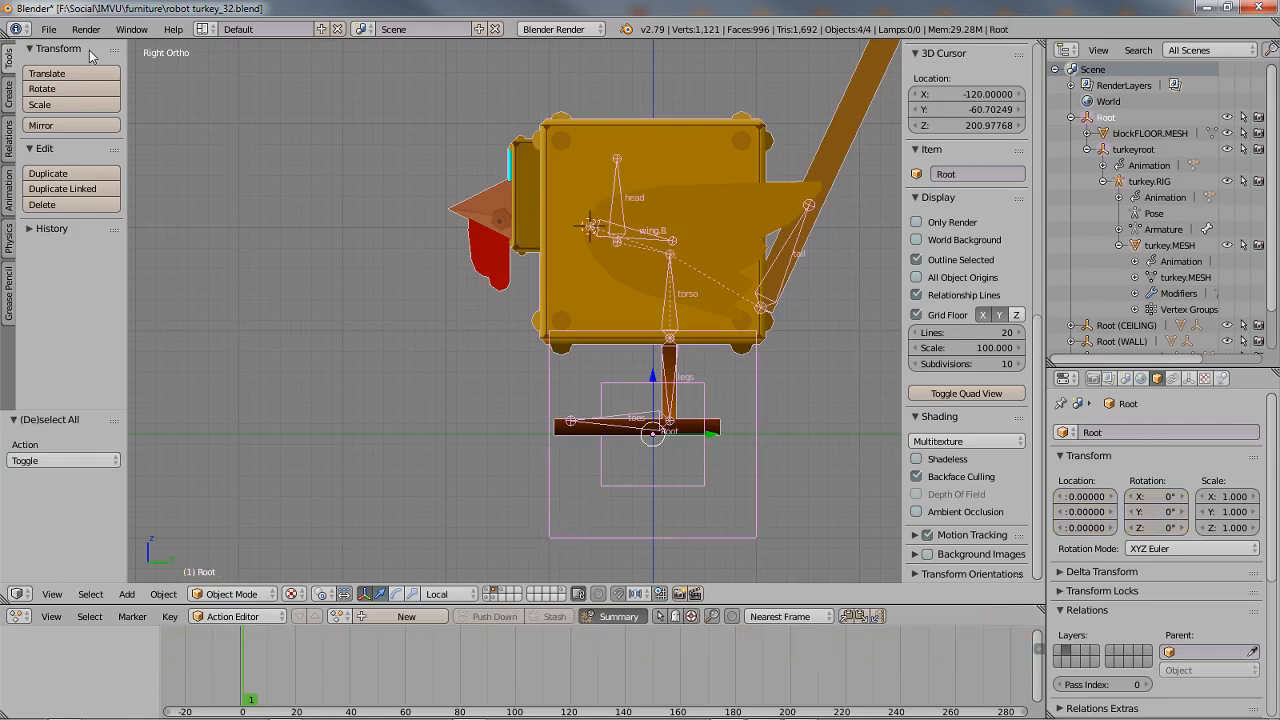
# - Export the selection as FBX over robot turkey_31.fbx after checking the main, geometry, armature and animation export settings
pyautogui.click(48, 29)
pyautogui.moveTo(82, 352)
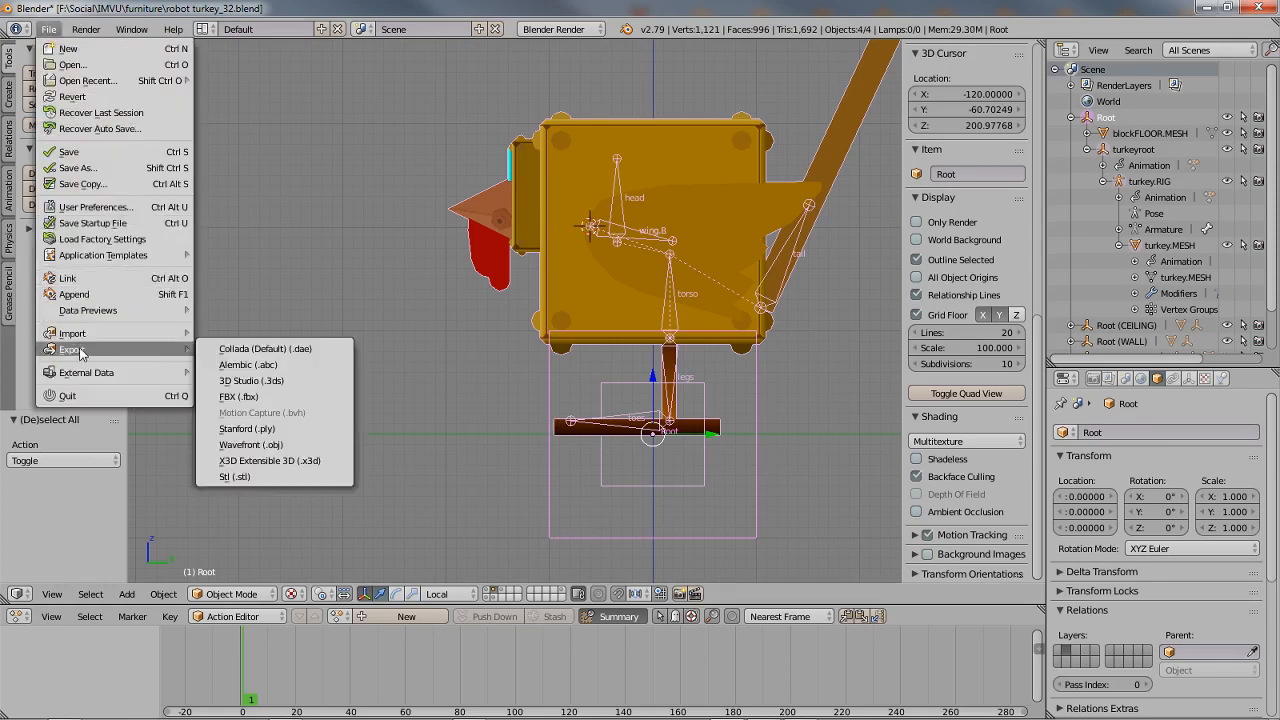
pyautogui.click(253, 397)
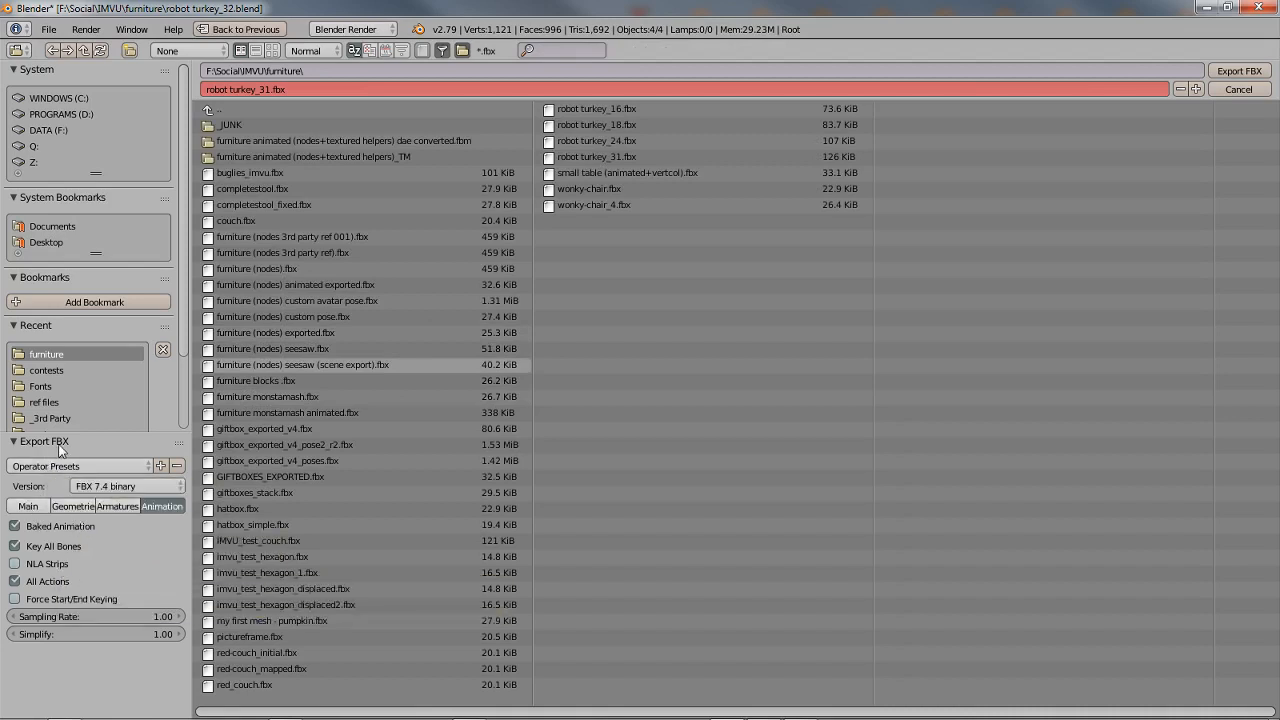
pyautogui.click(28, 506)
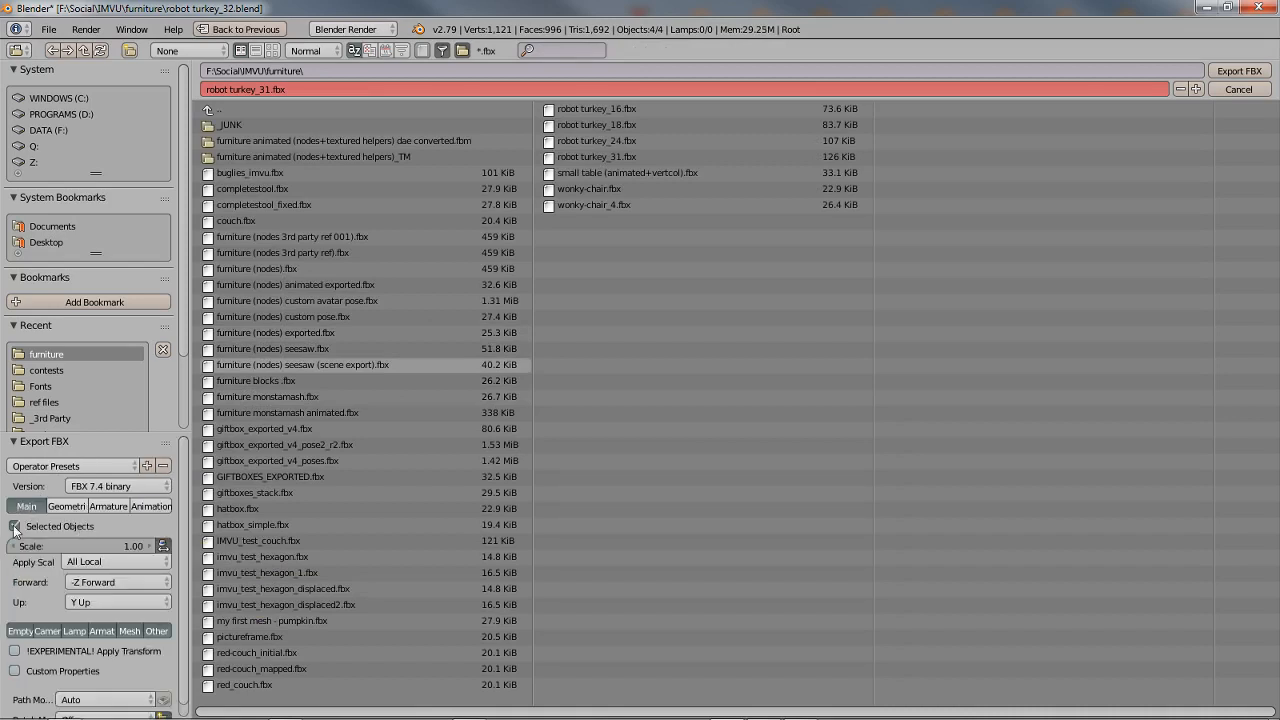
pyautogui.click(67, 506)
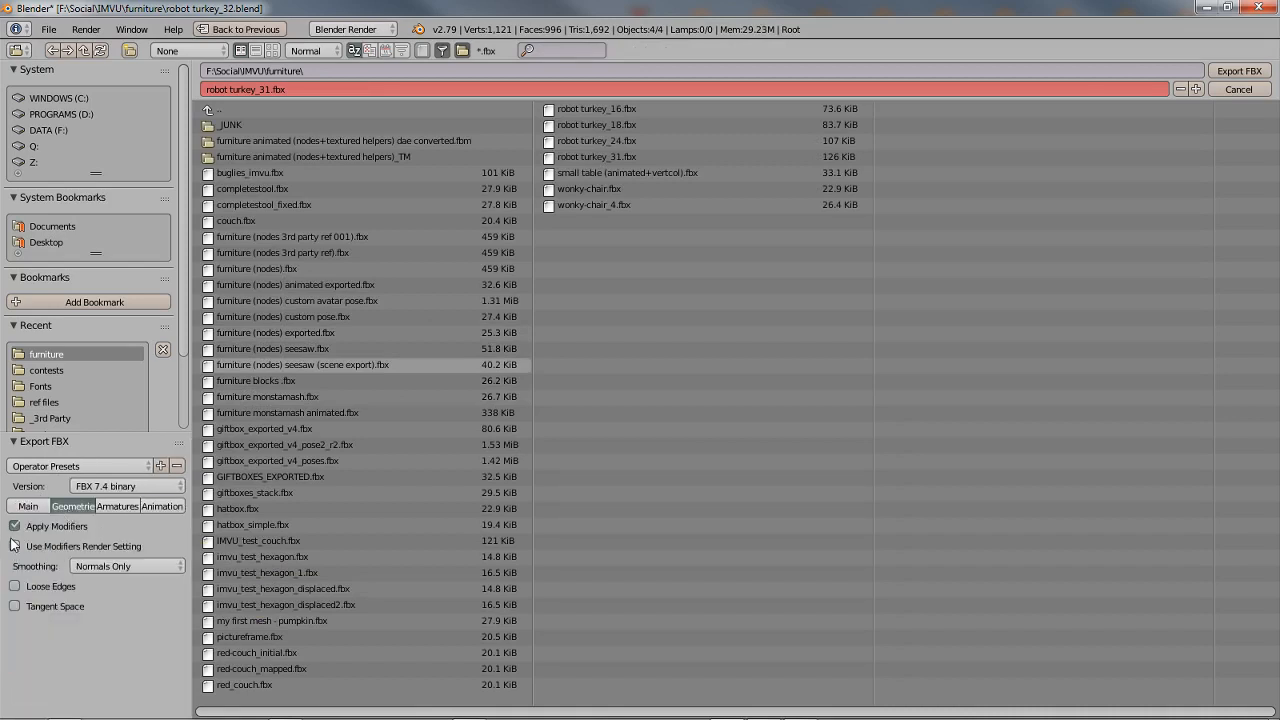
pyautogui.click(118, 506)
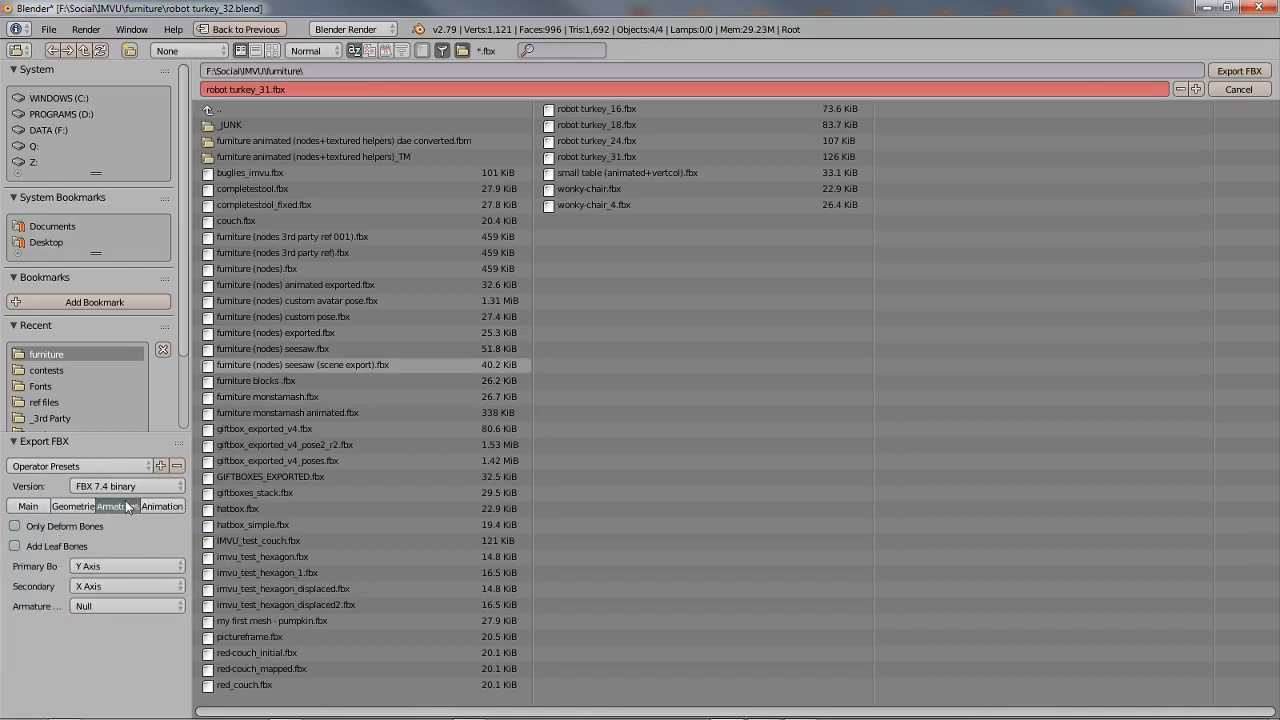
pyautogui.click(164, 506)
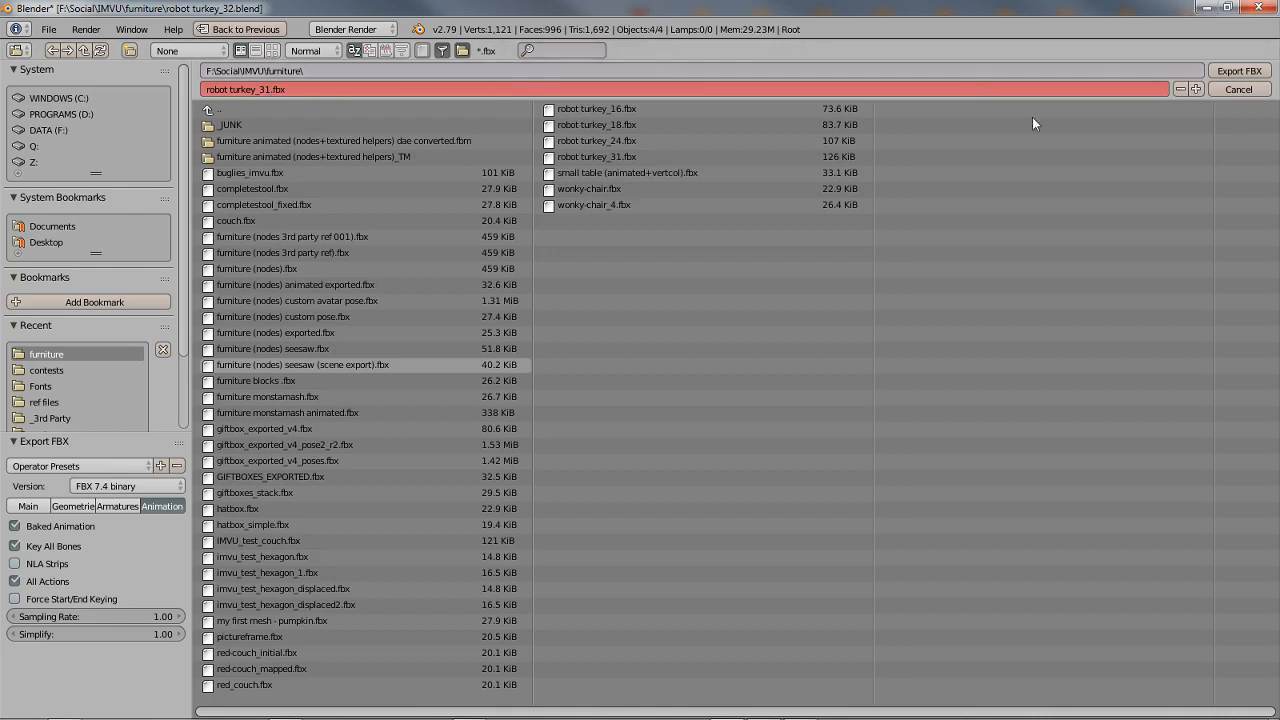
pyautogui.click(1248, 74)
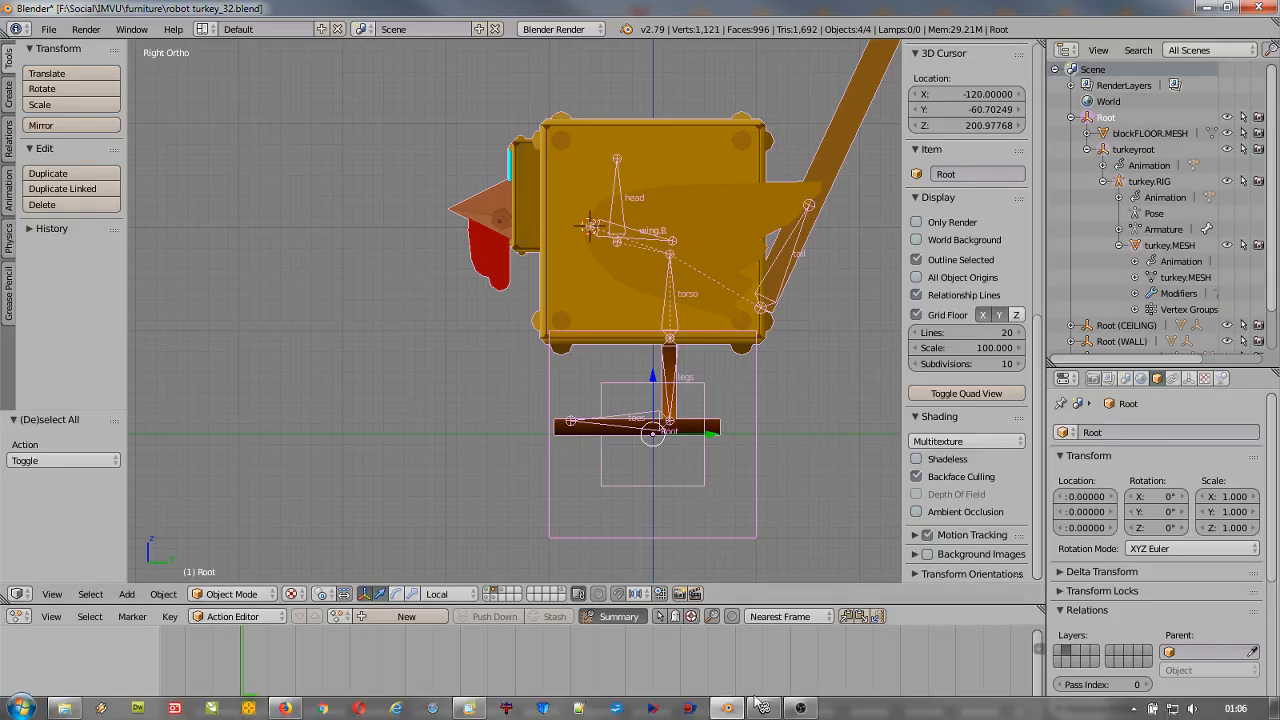
# - Switch to IMVU, close the open editor project and derive a new product from Furniture (12908)
pyautogui.click(765, 710)
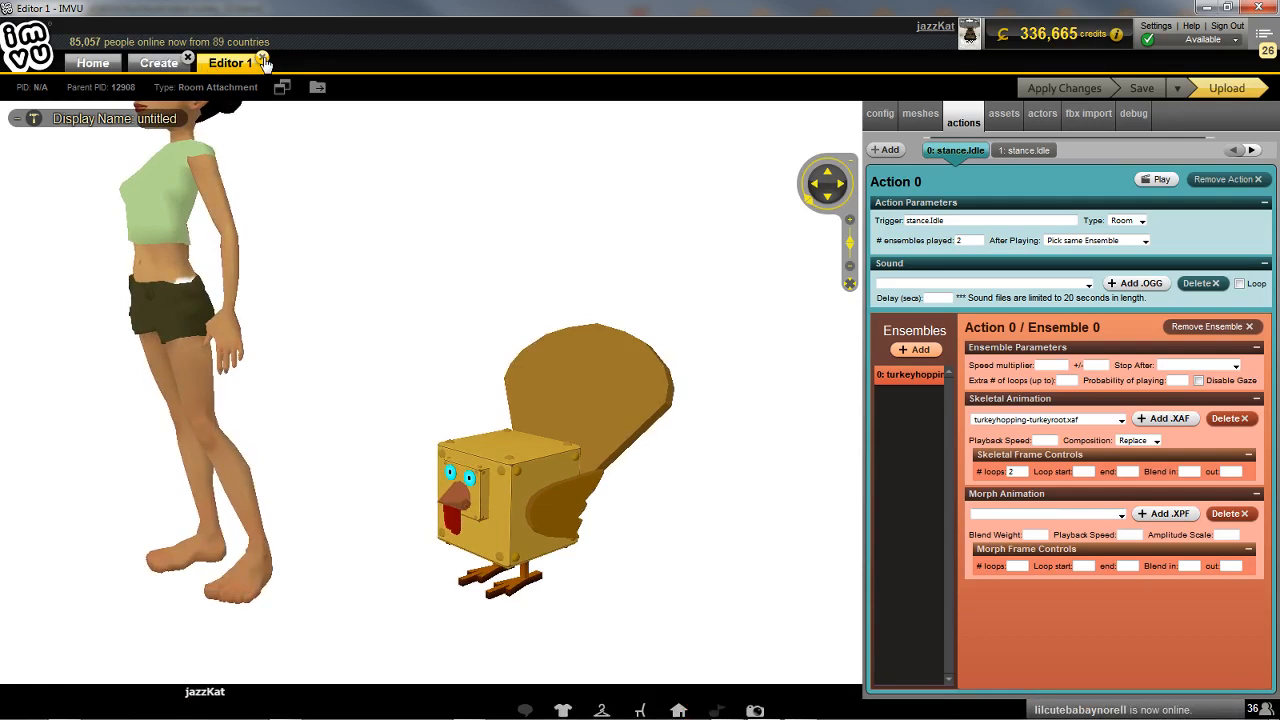
pyautogui.click(262, 61)
pyautogui.click(102, 346)
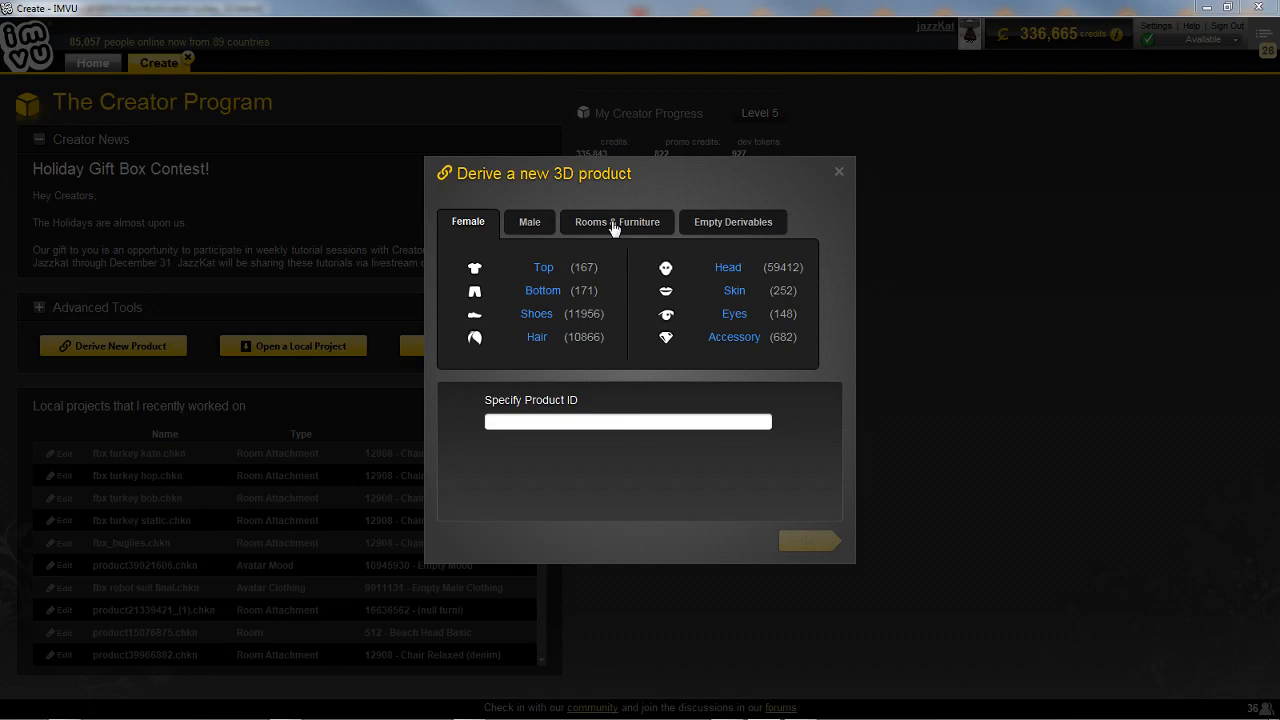
pyautogui.click(613, 226)
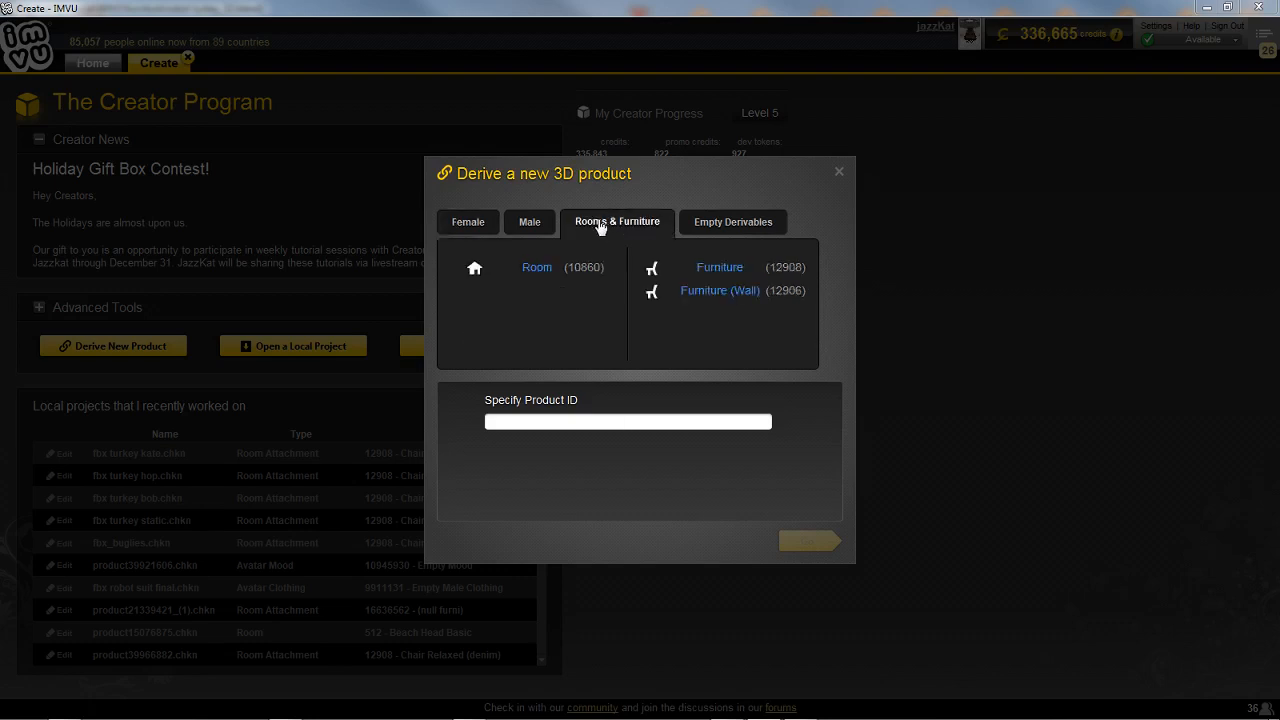
pyautogui.click(719, 274)
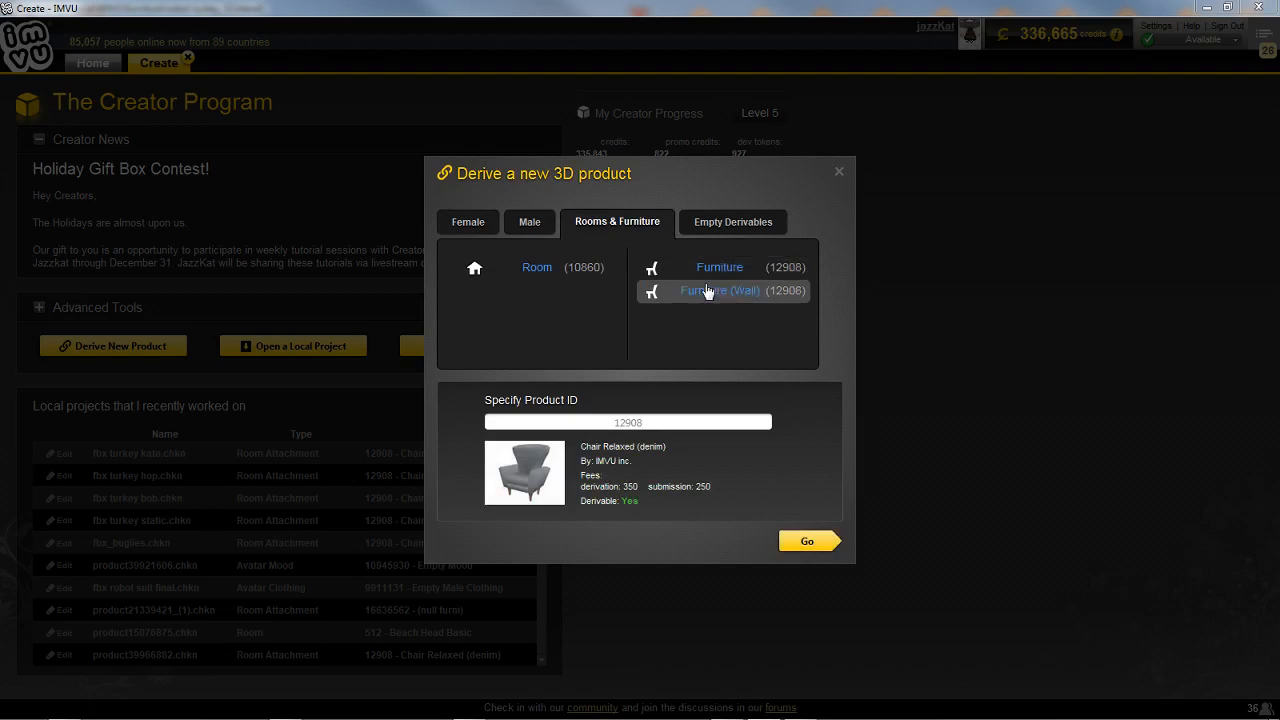
pyautogui.click(808, 537)
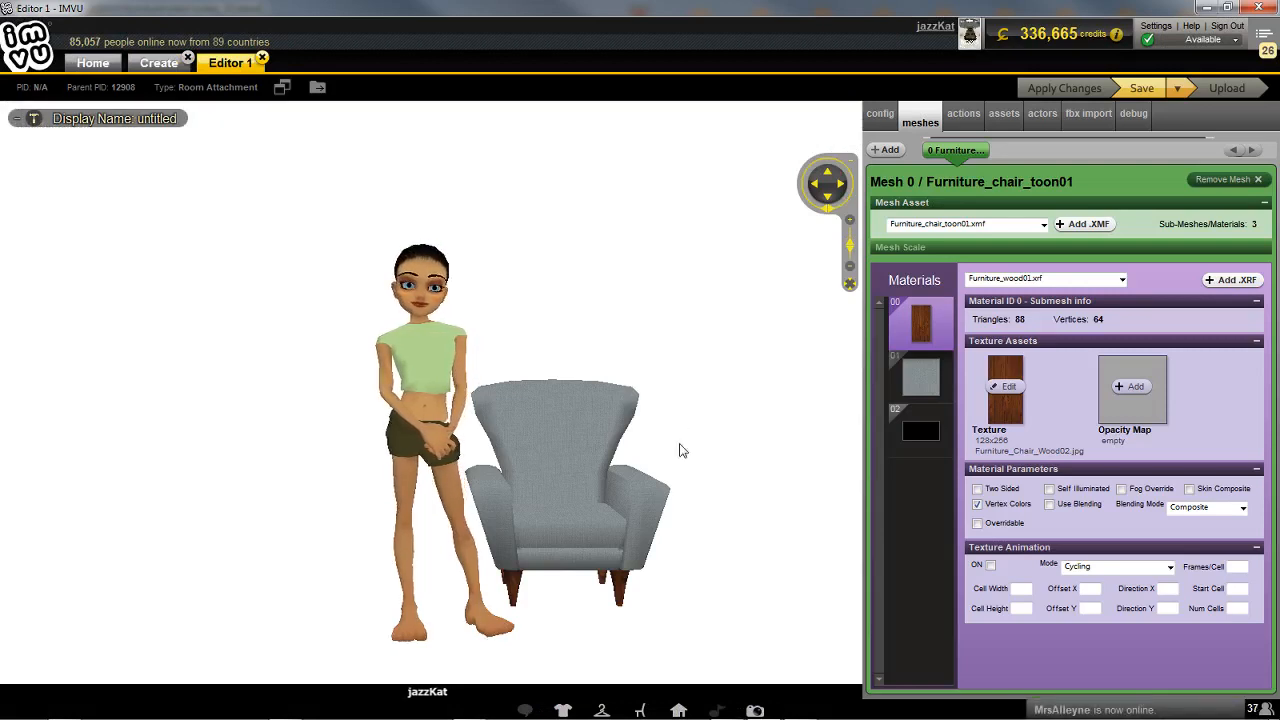
# - Load robot turkey_31.fbx from the furniture folder for FBX import into the new product
pyautogui.moveTo(679, 444); pyautogui.dragTo(570, 454)
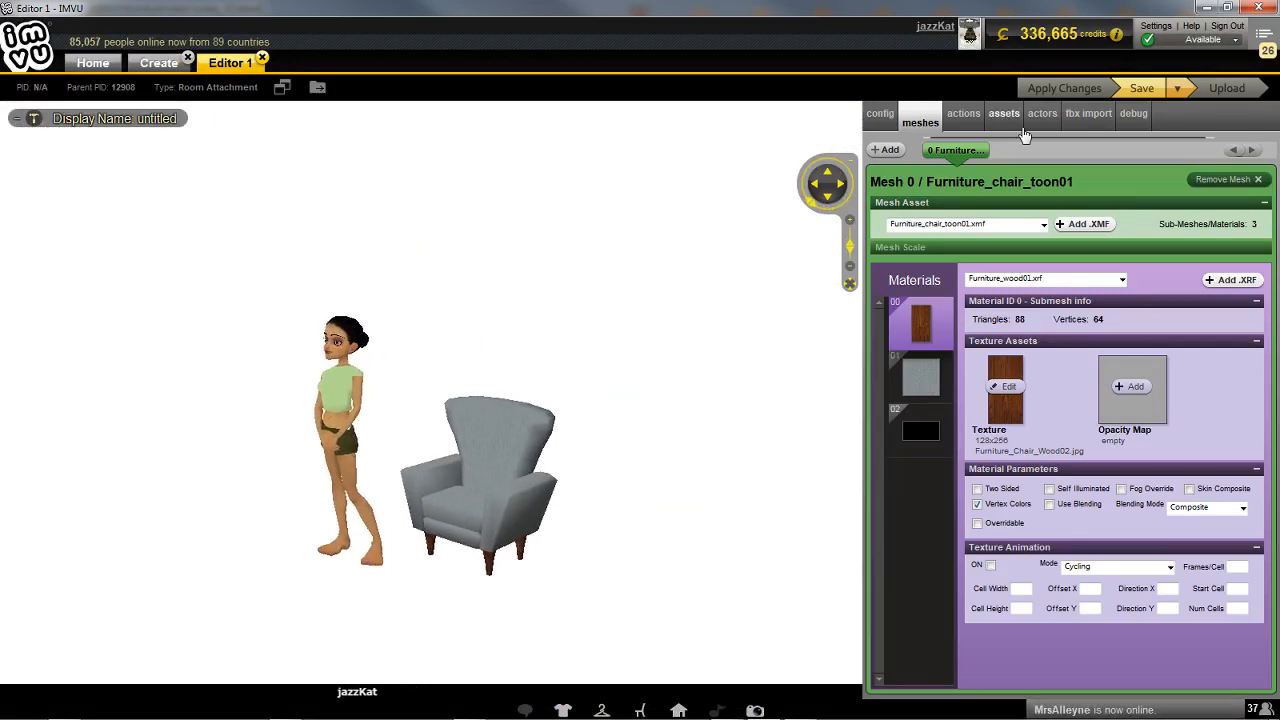
pyautogui.click(1088, 120)
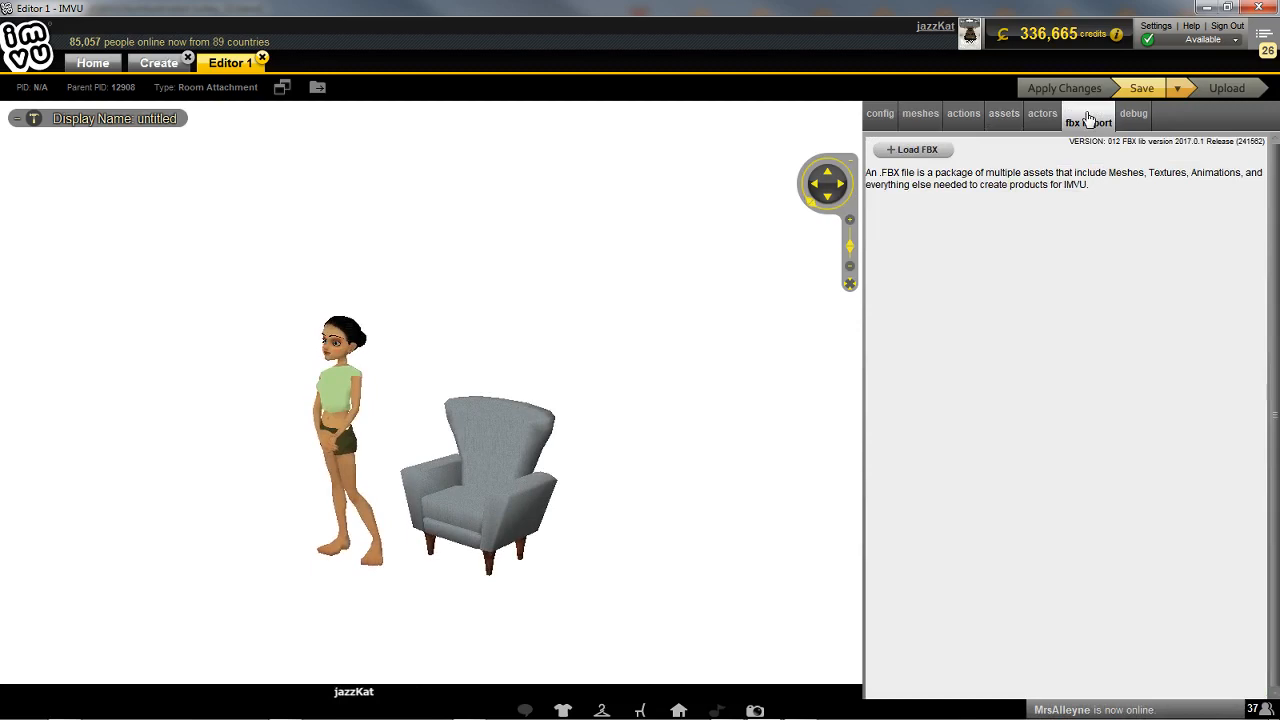
pyautogui.click(908, 150)
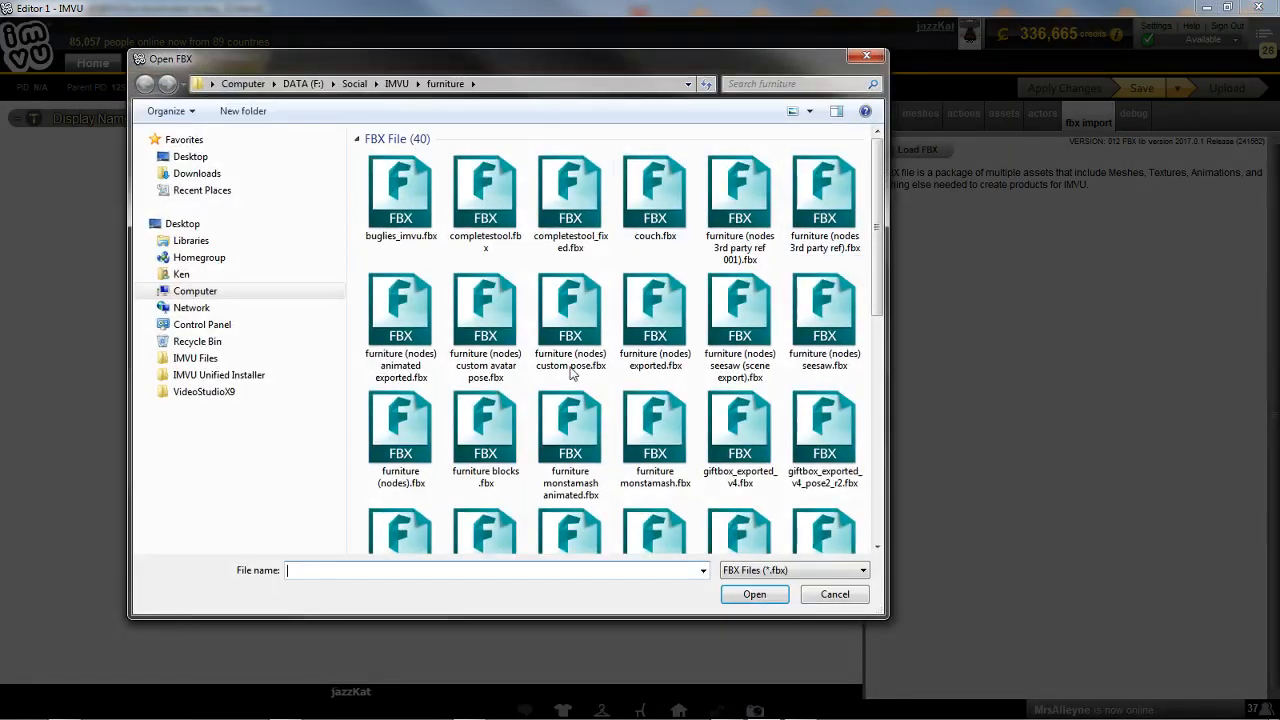
pyautogui.scroll(-5, 840, 402)
pyautogui.scroll(-3, 840, 402)
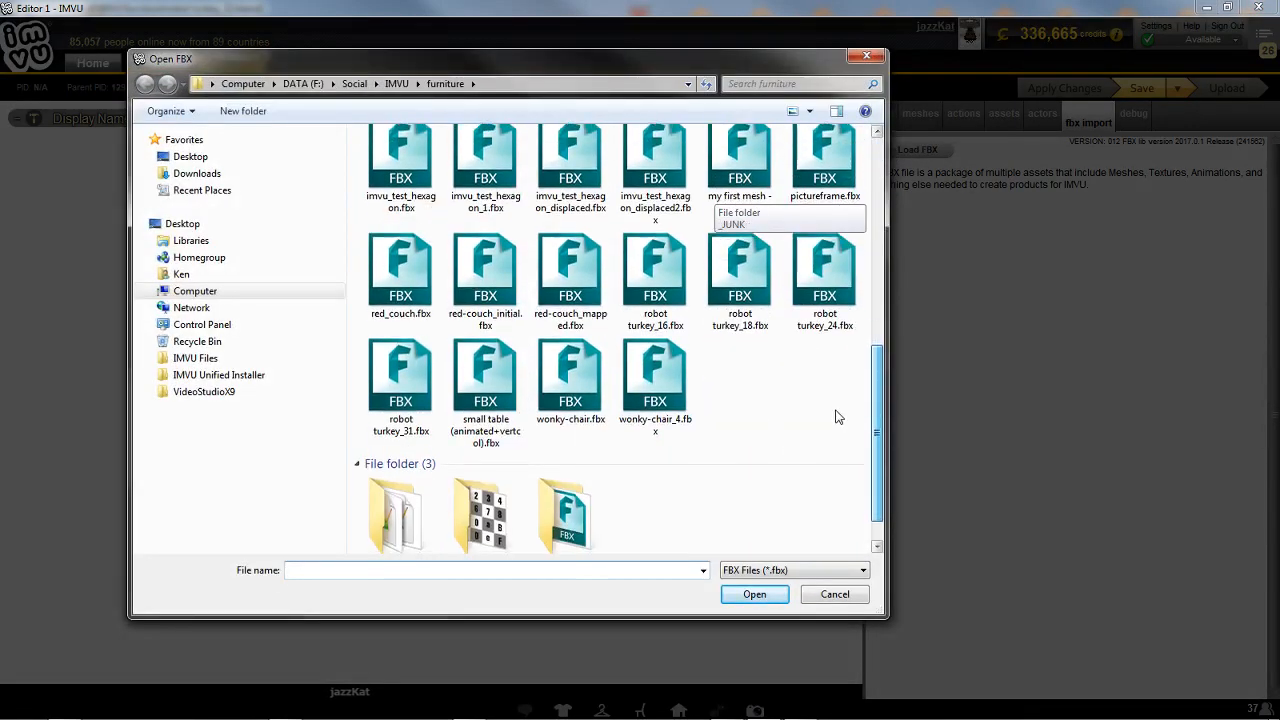
pyautogui.click(412, 378)
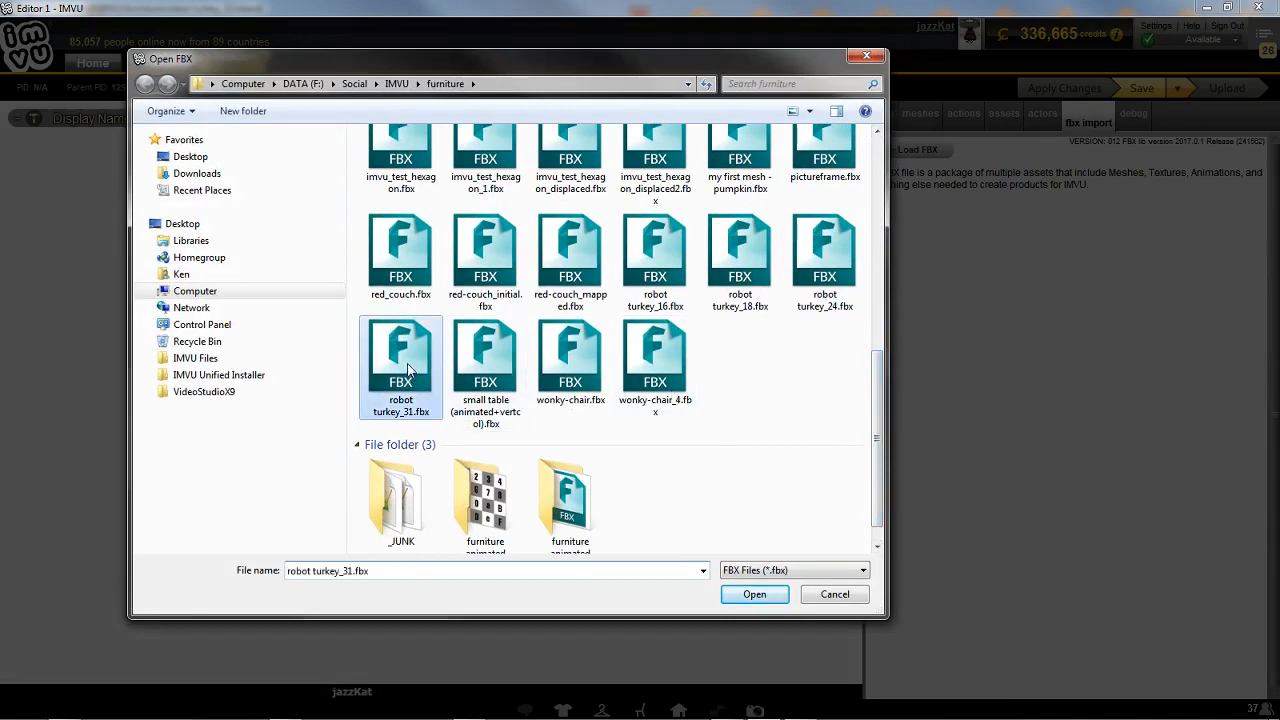
pyautogui.click(755, 594)
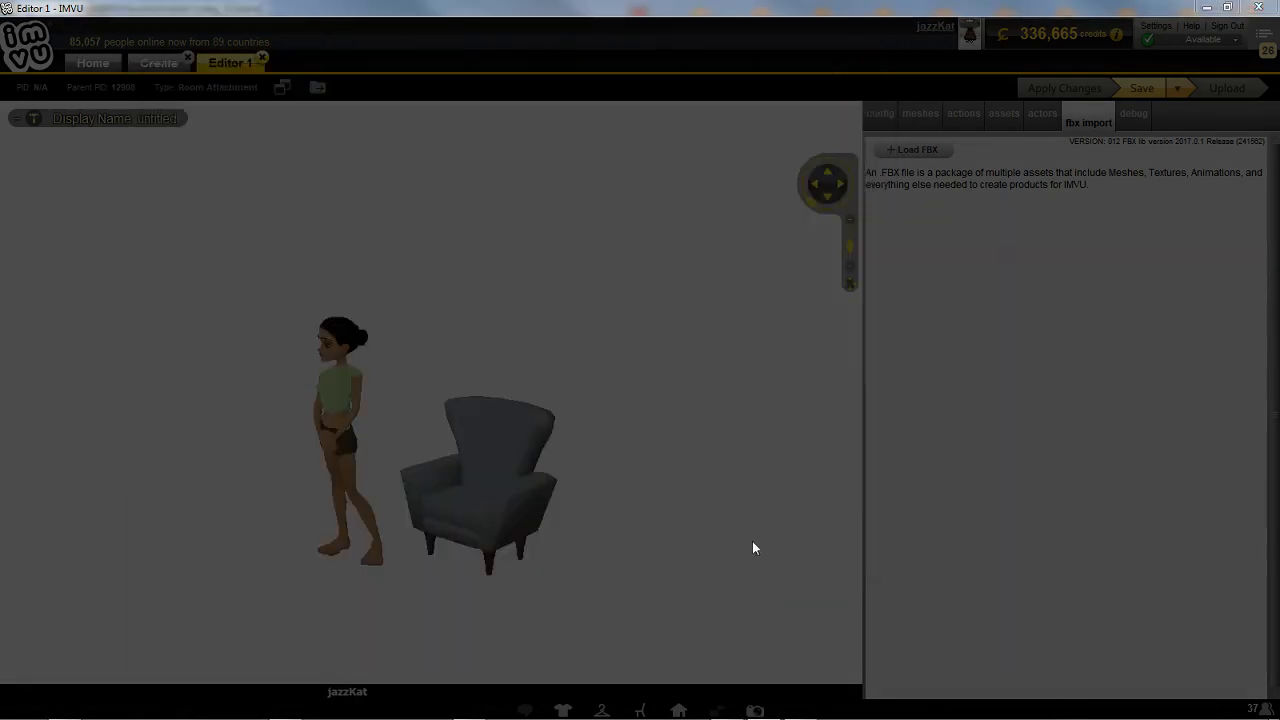
# - Choose Root (10 bones, 1 mesh) as the skeleton root and proceed to configuring the FBX
pyautogui.click(567, 308)
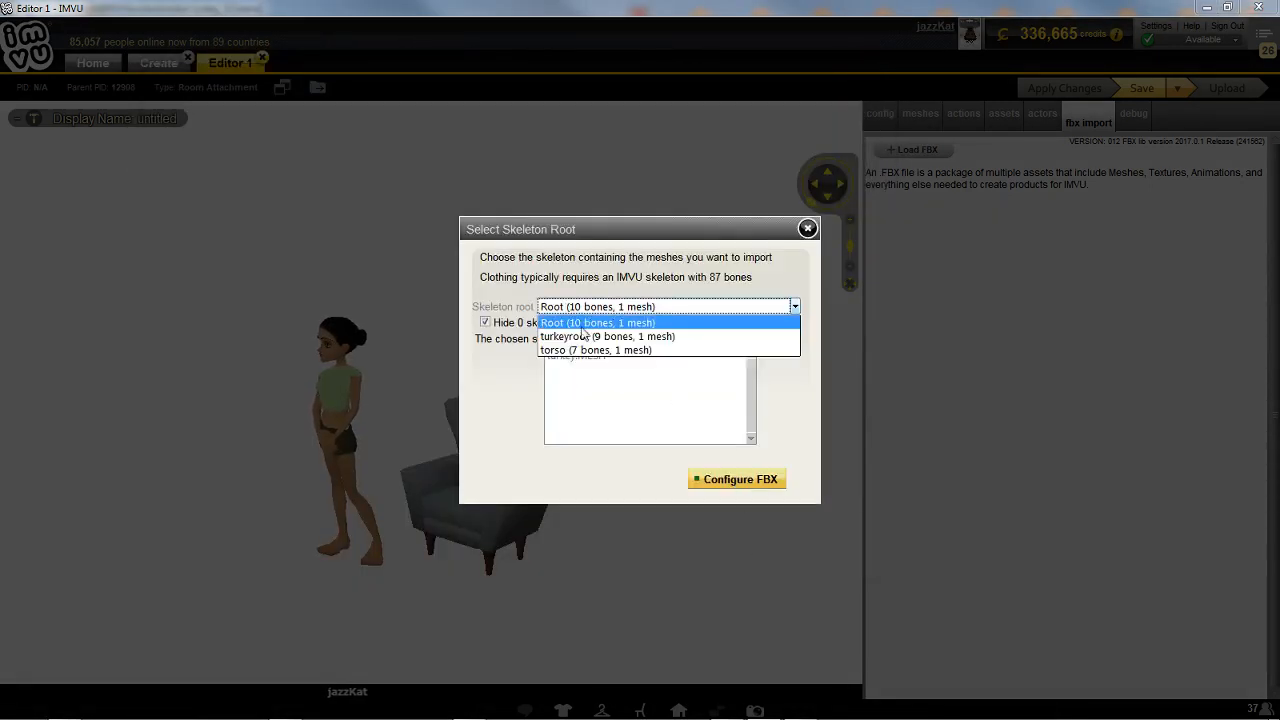
pyautogui.click(573, 324)
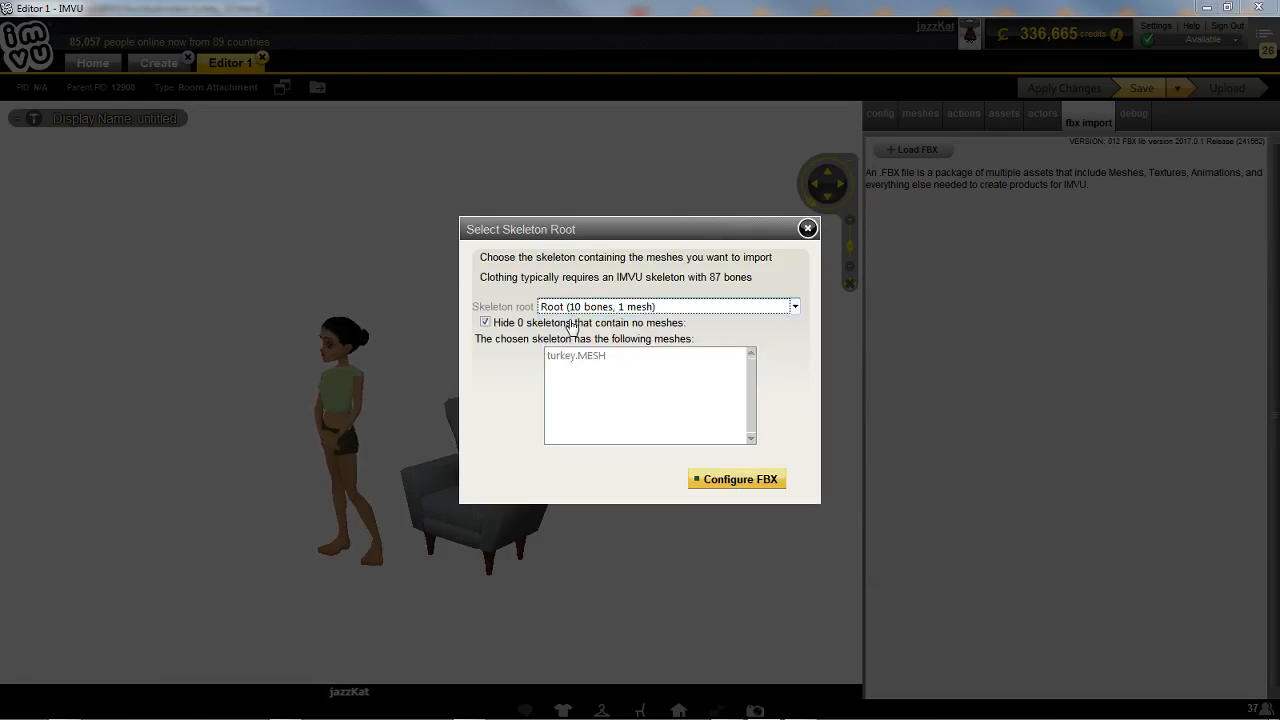
pyautogui.click(737, 480)
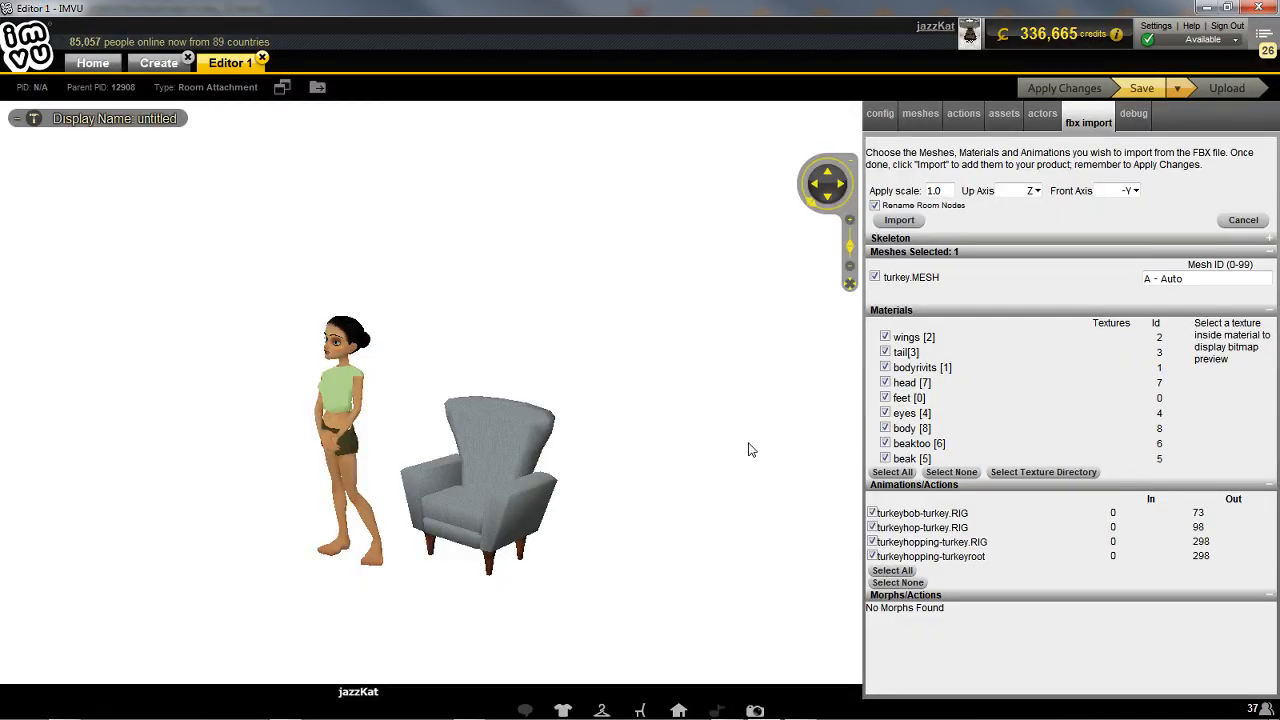
# - Set the mesh ID of turkey.MESH to 0 and the import scale to 0.01
pyautogui.click(1158, 279)
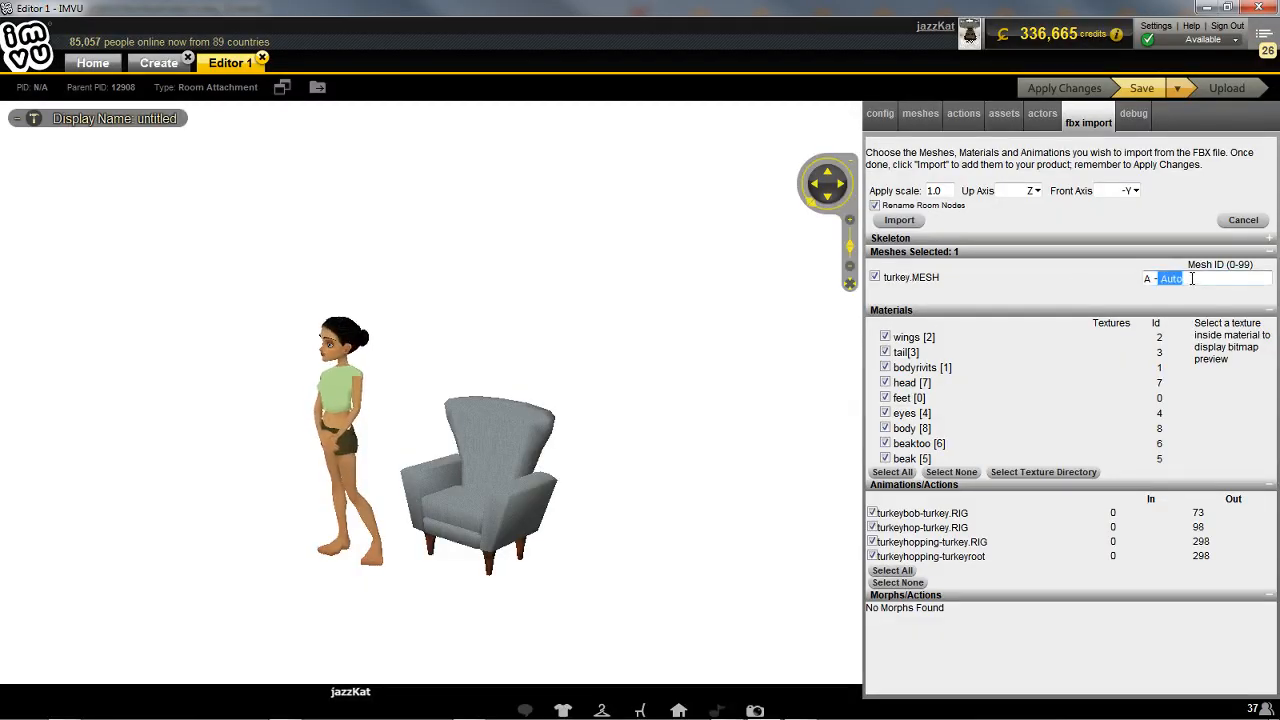
pyautogui.write('0')
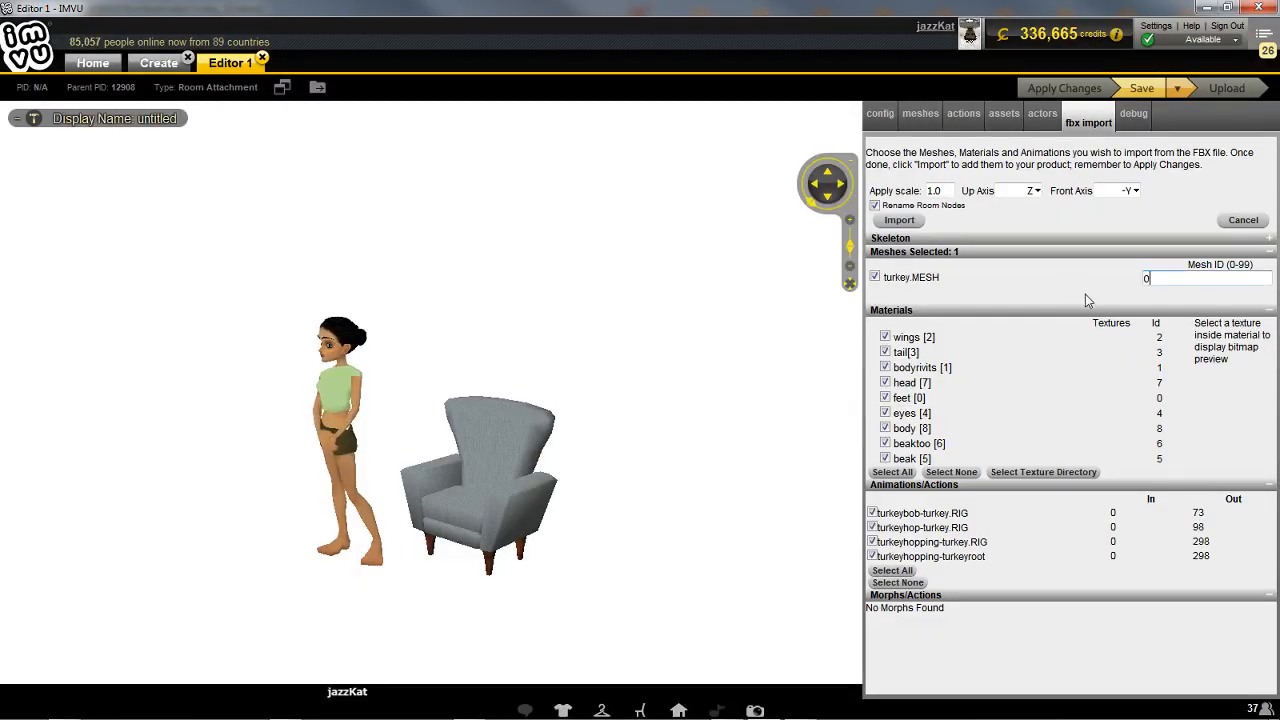
pyautogui.click(932, 190)
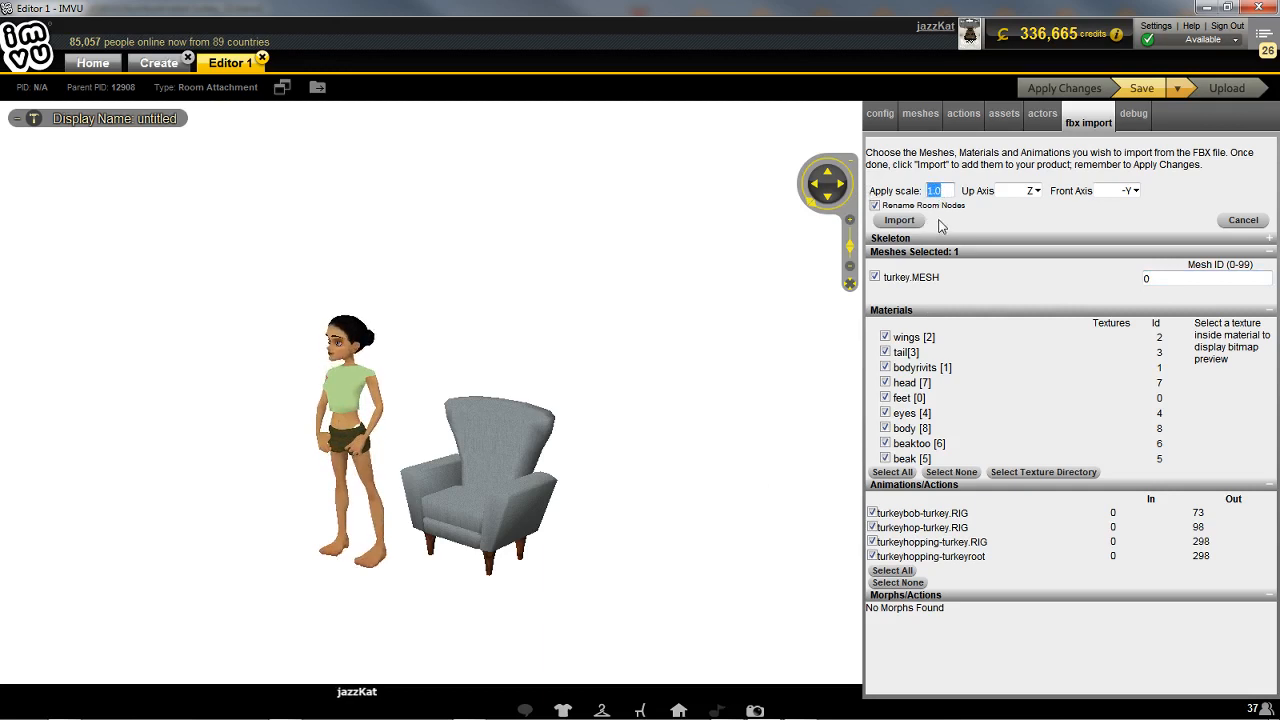
pyautogui.write('0.0')
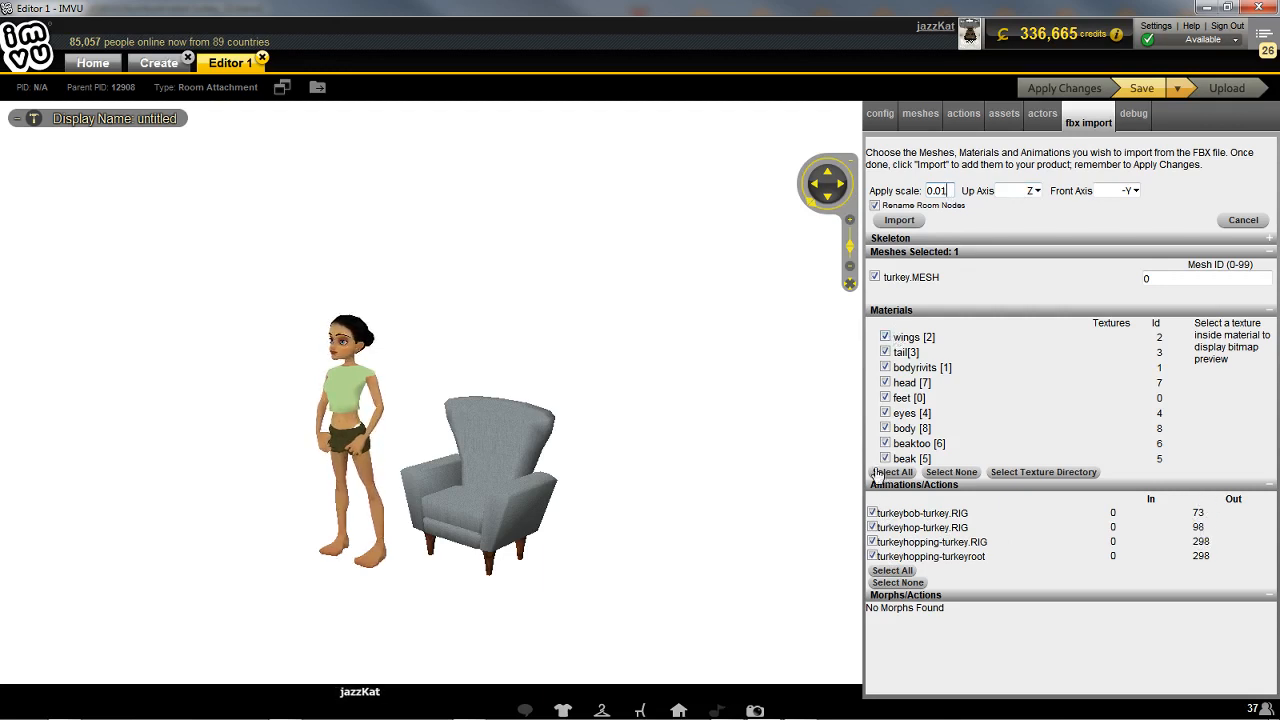
# - Import the turkey's mesh, materials and animations, accept the import changes and apply them to the product
pyautogui.click(899, 220)
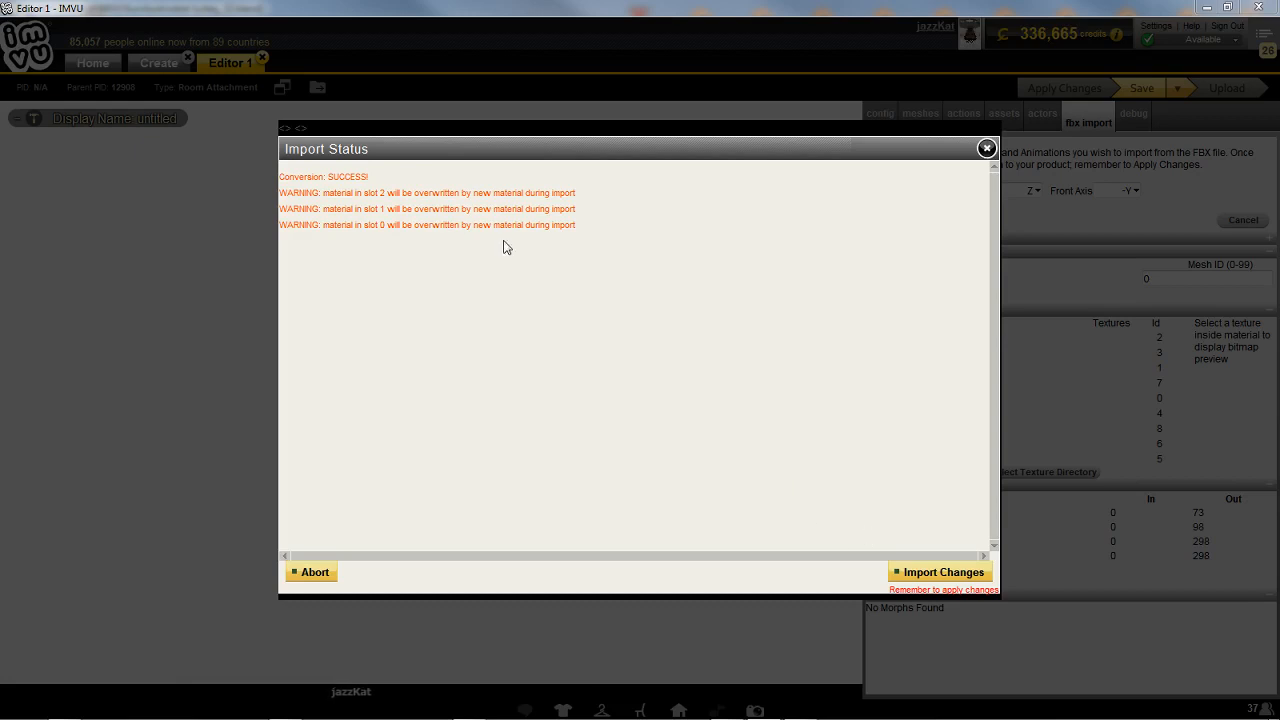
pyautogui.click(929, 574)
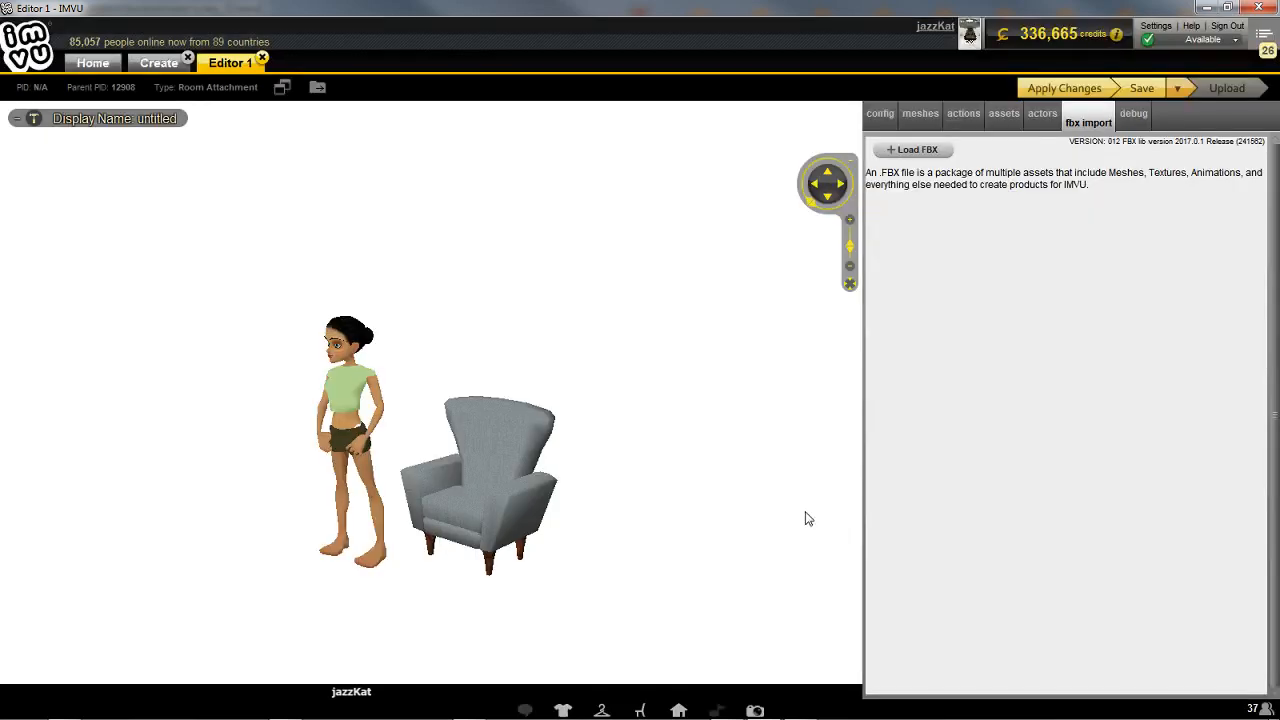
pyautogui.click(1058, 90)
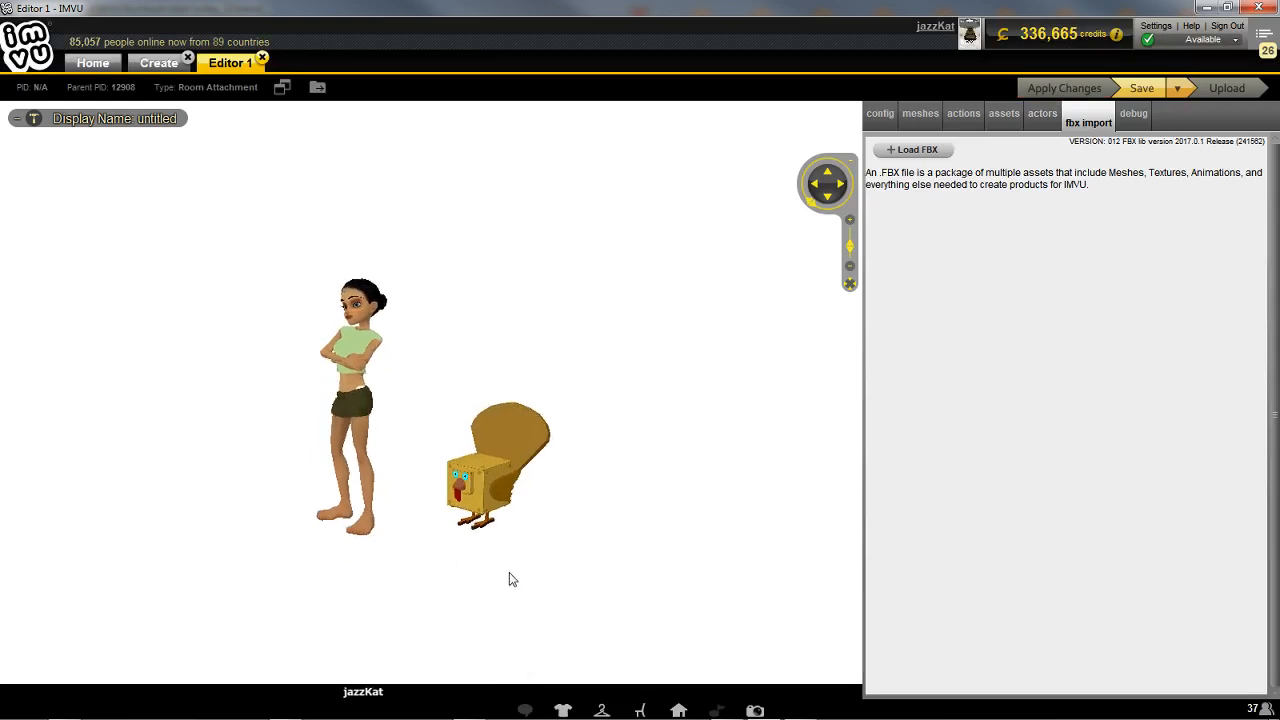
# - Add a new action to the product with the trigger bob and the type Room
pyautogui.scroll(5, 560, 590)
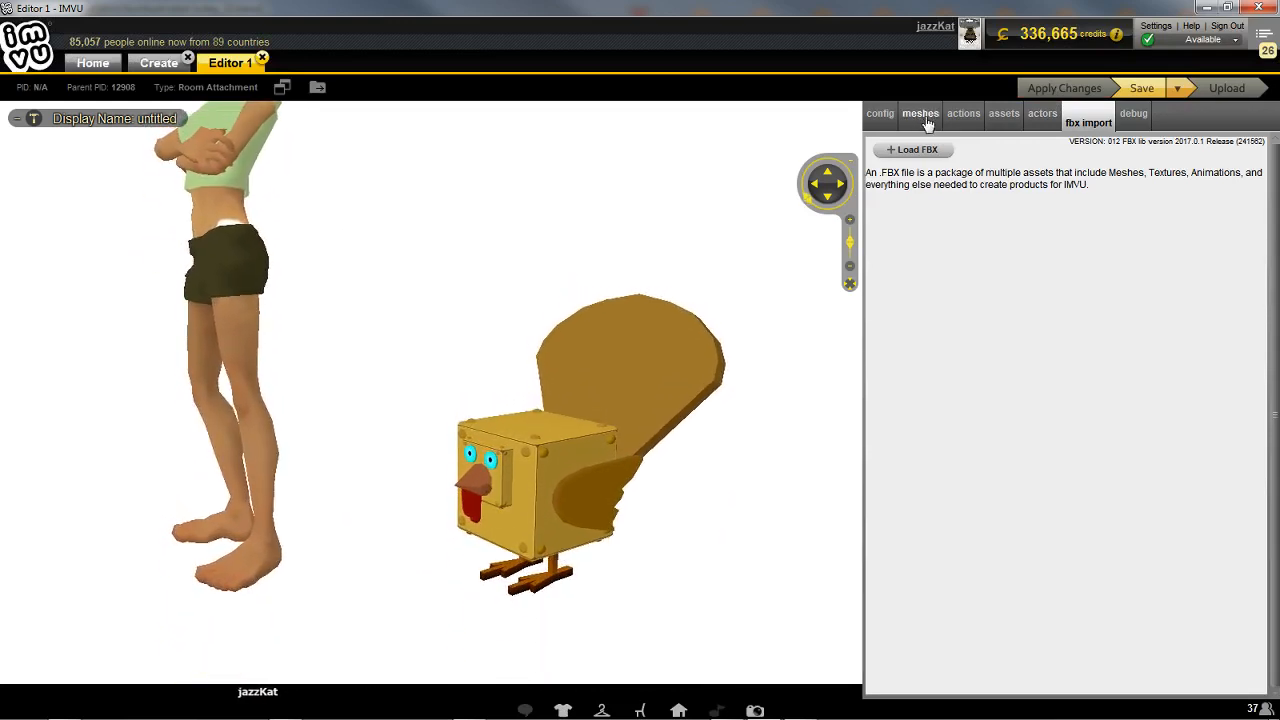
pyautogui.click(963, 115)
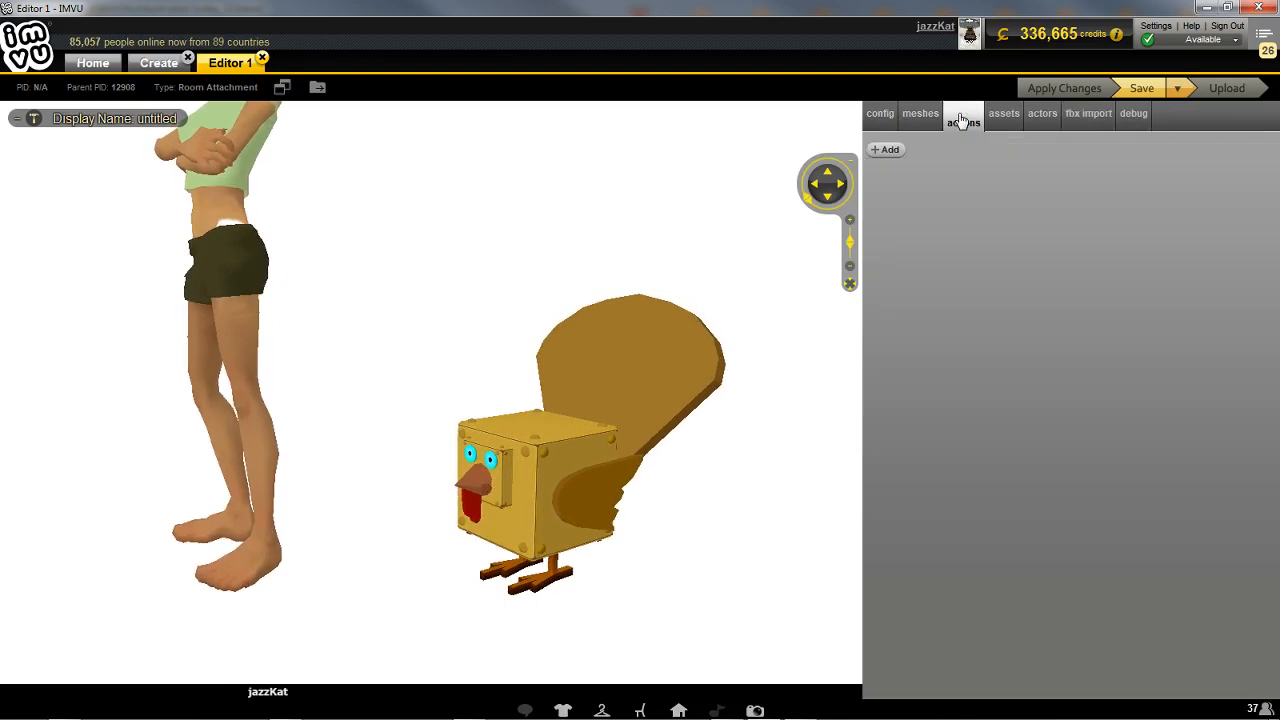
pyautogui.click(889, 150)
pyautogui.click(948, 221)
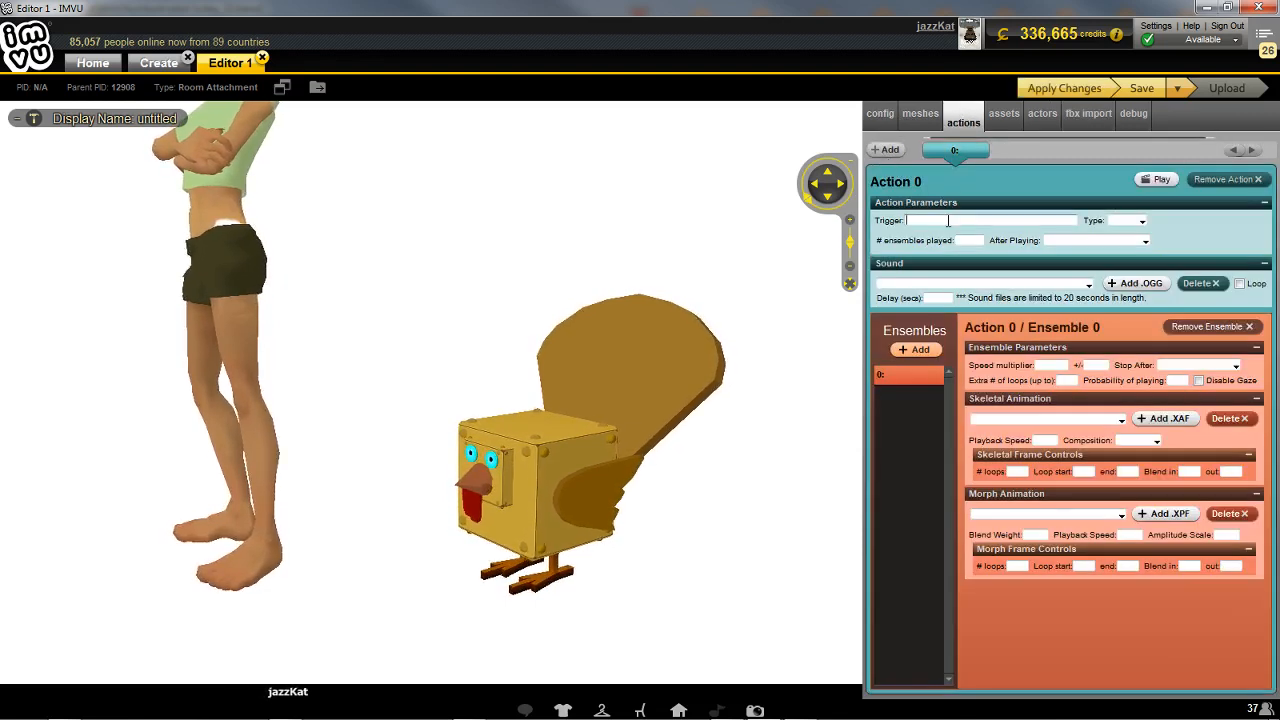
pyautogui.write('bob')
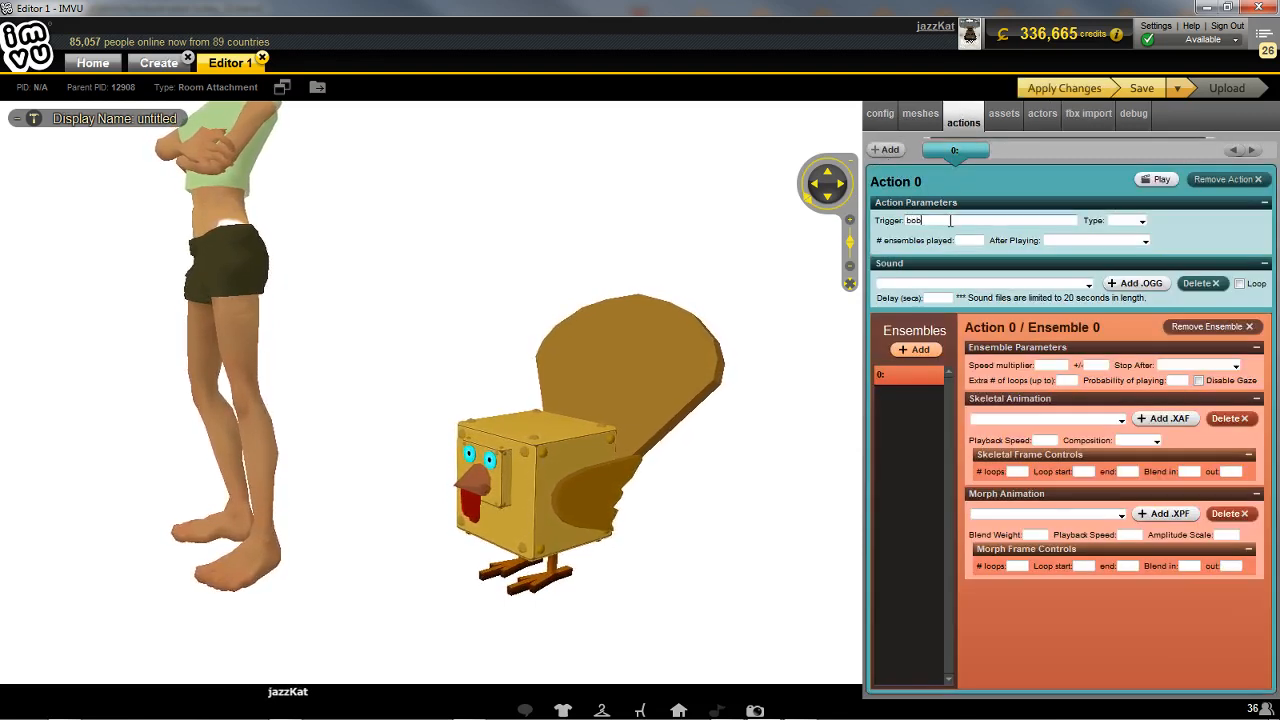
pyautogui.click(1141, 224)
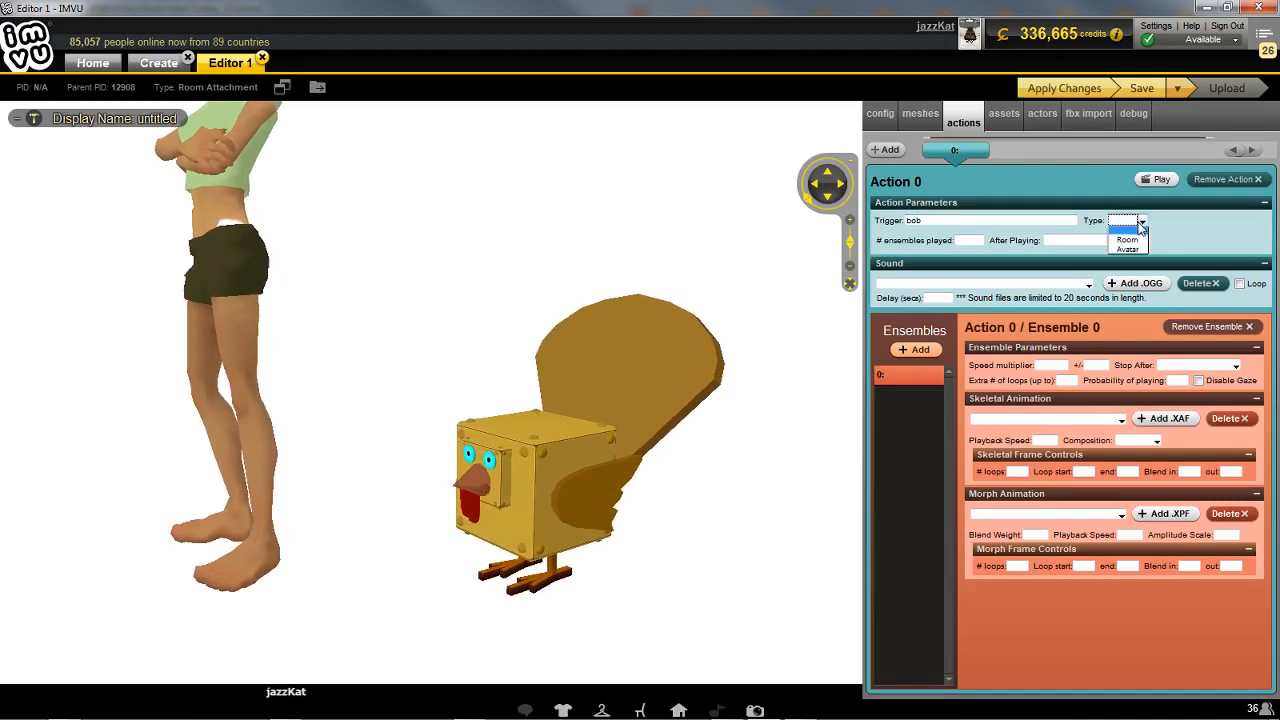
pyautogui.click(1128, 240)
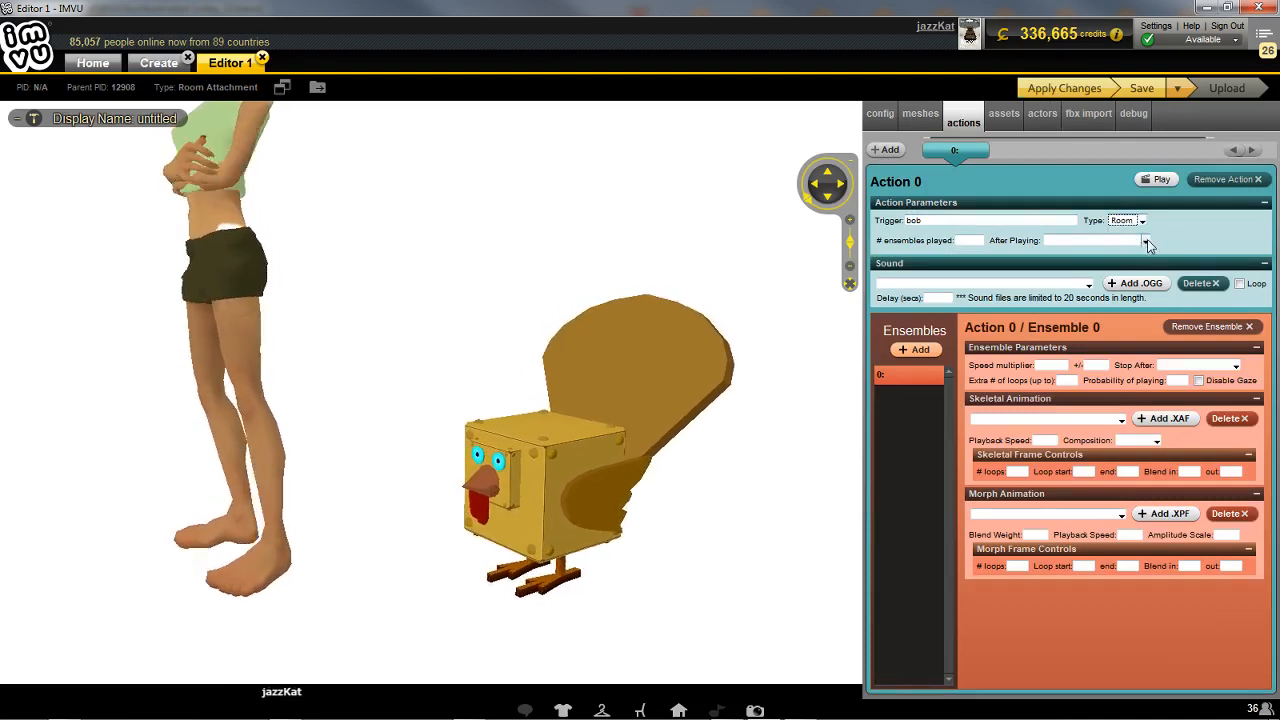
# - Set the bob action to play 1 ensemble and to pick the same ensemble after playing
pyautogui.click(1146, 241)
pyautogui.click(1090, 272)
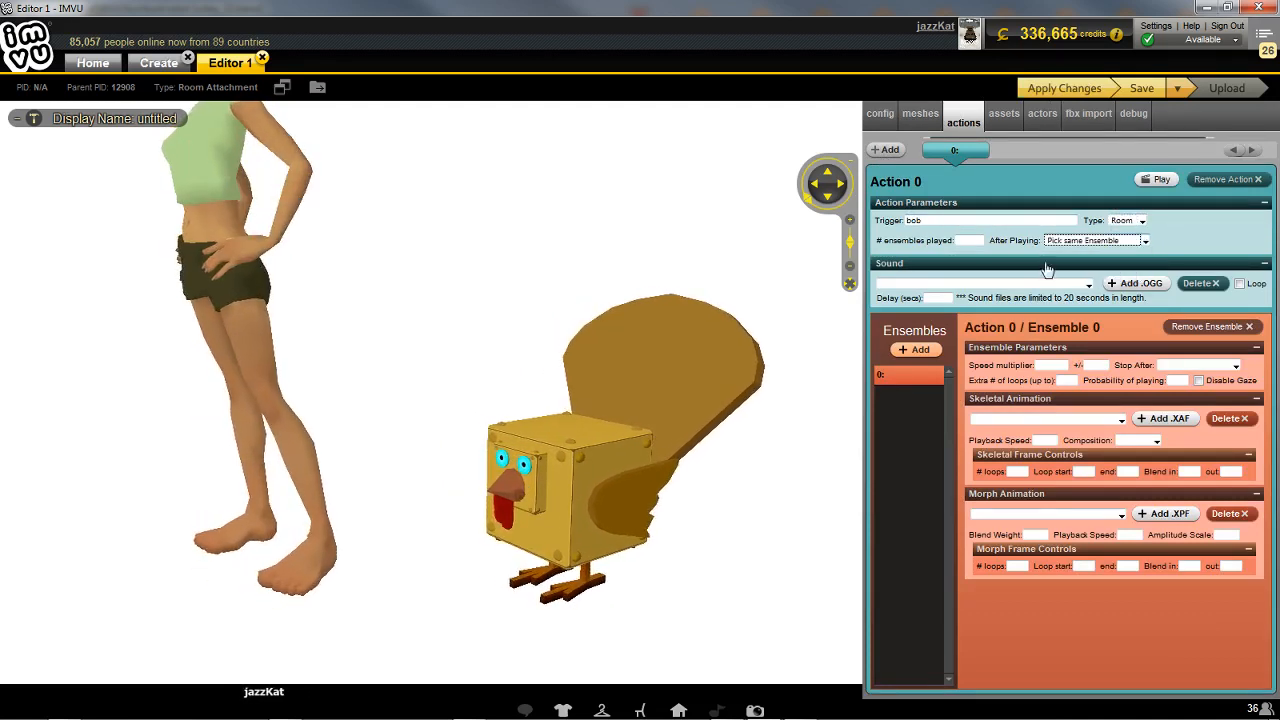
pyautogui.click(970, 240)
pyautogui.write('1')
# - Give Ensemble 0 the skeletal animation turkeybob-turkey.RIG.xaf with 2 loops and Replace composition, and apply the changes
pyautogui.click(1014, 471)
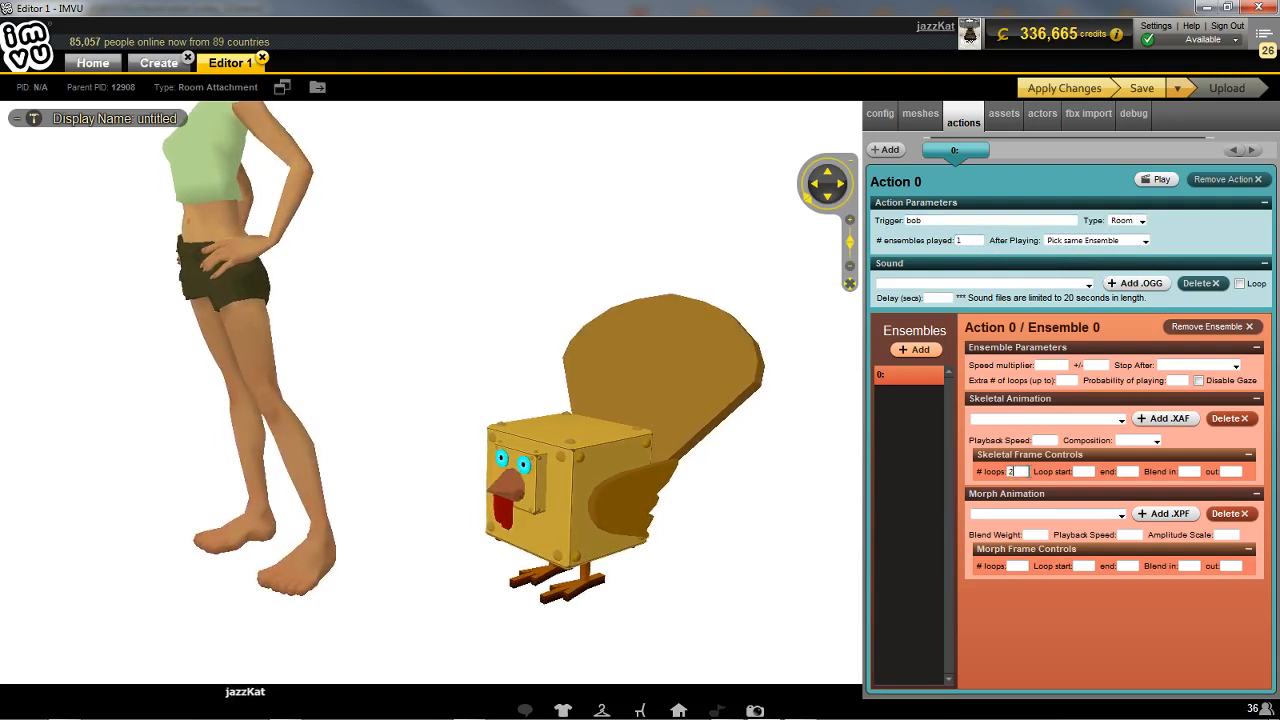
pyautogui.click(1120, 420)
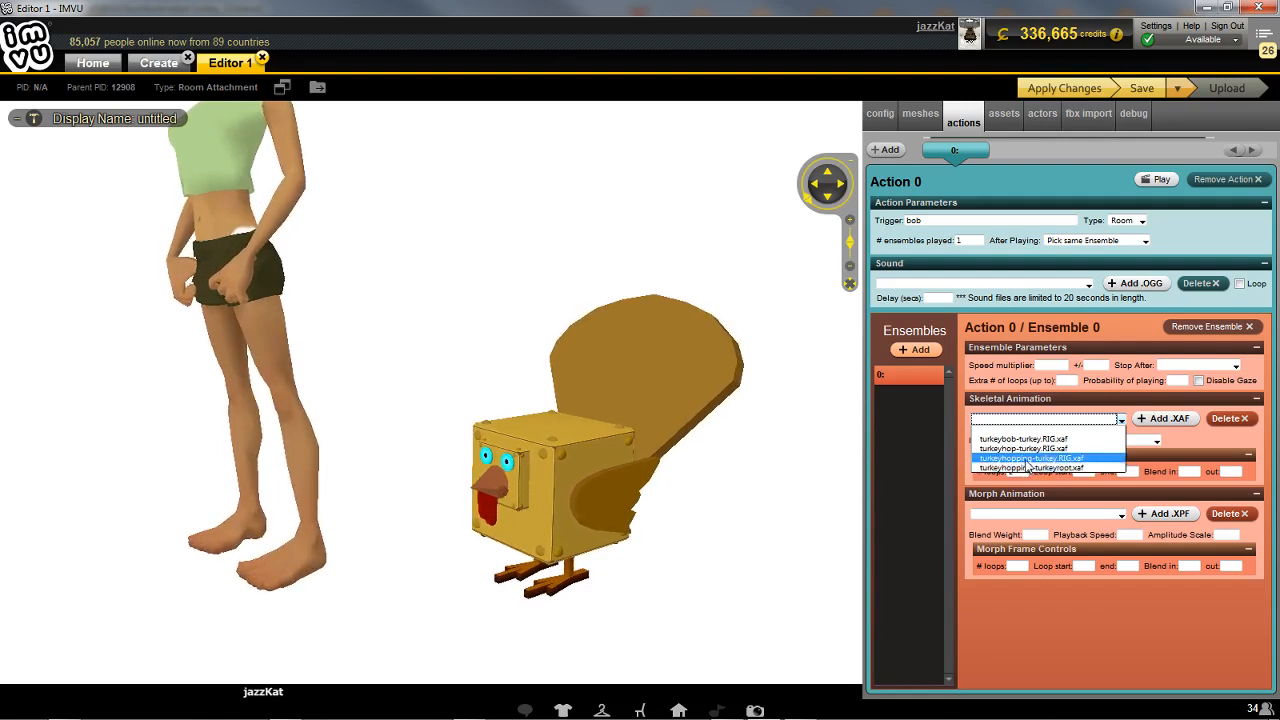
pyautogui.click(1014, 439)
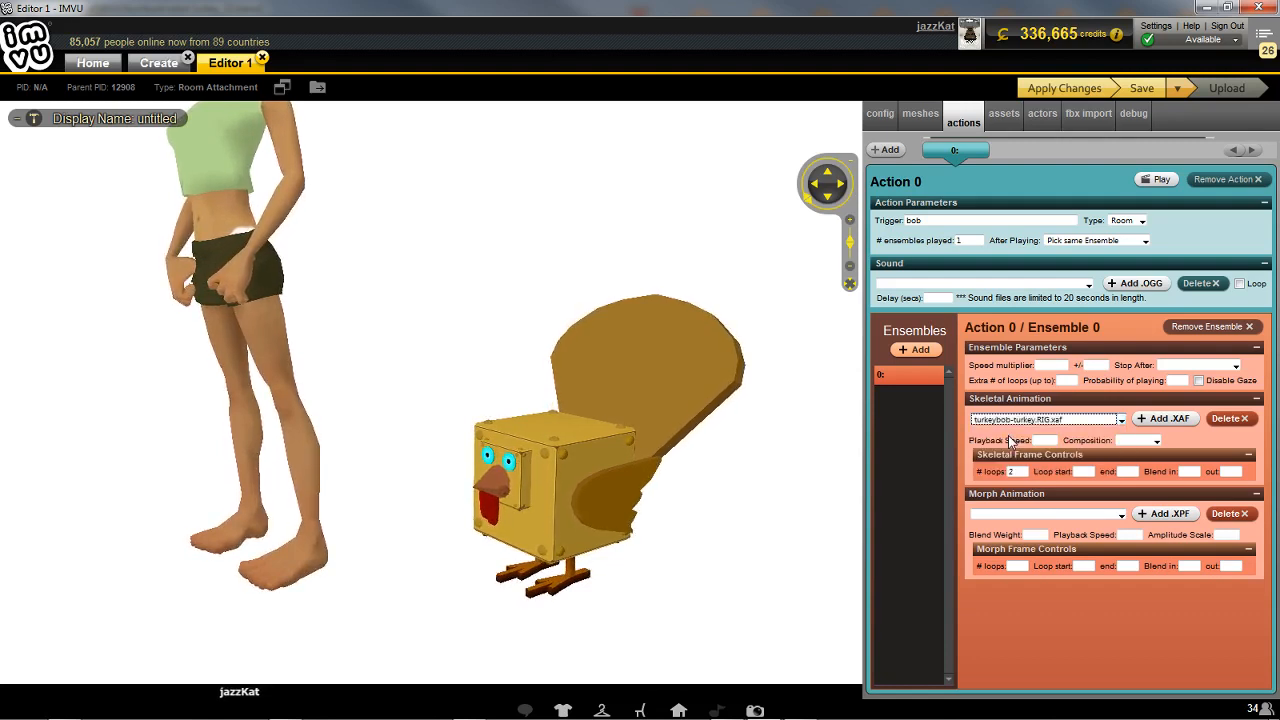
pyautogui.click(1155, 441)
pyautogui.click(1145, 470)
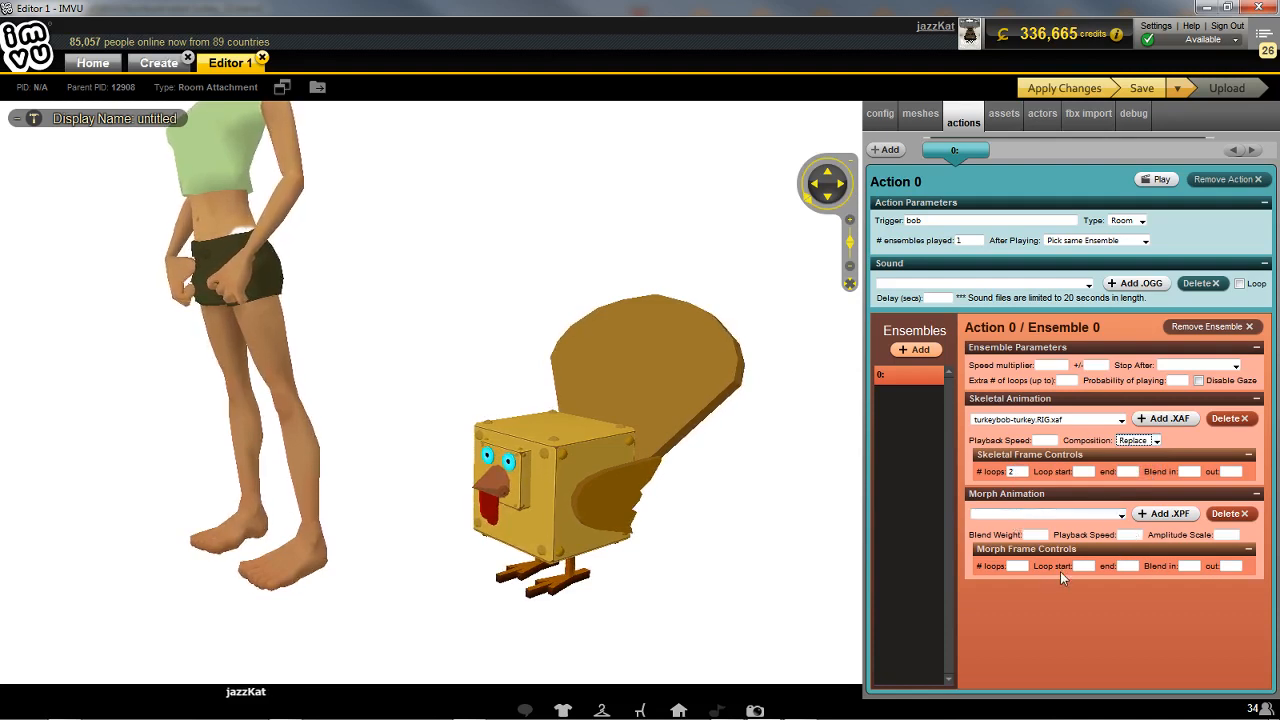
pyautogui.click(1068, 90)
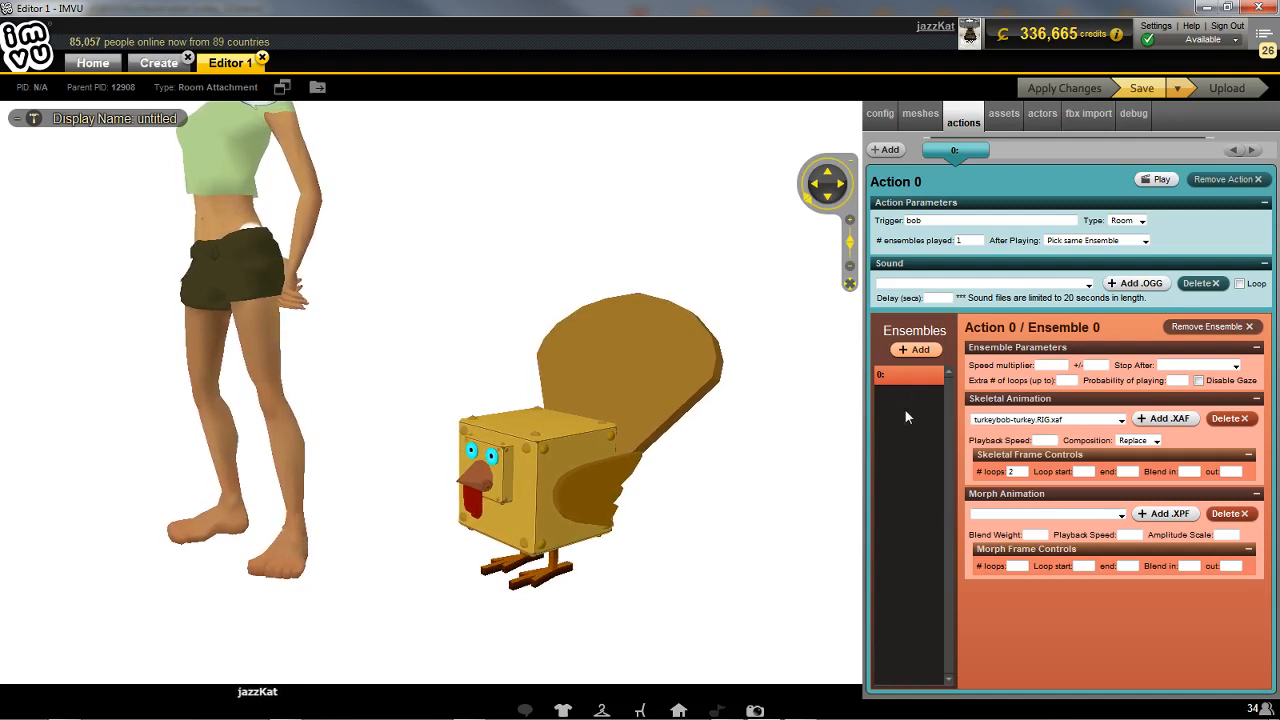
# - Check the bob action's after-playing options and play the action to preview the turkey's animation
pyautogui.click(1144, 241)
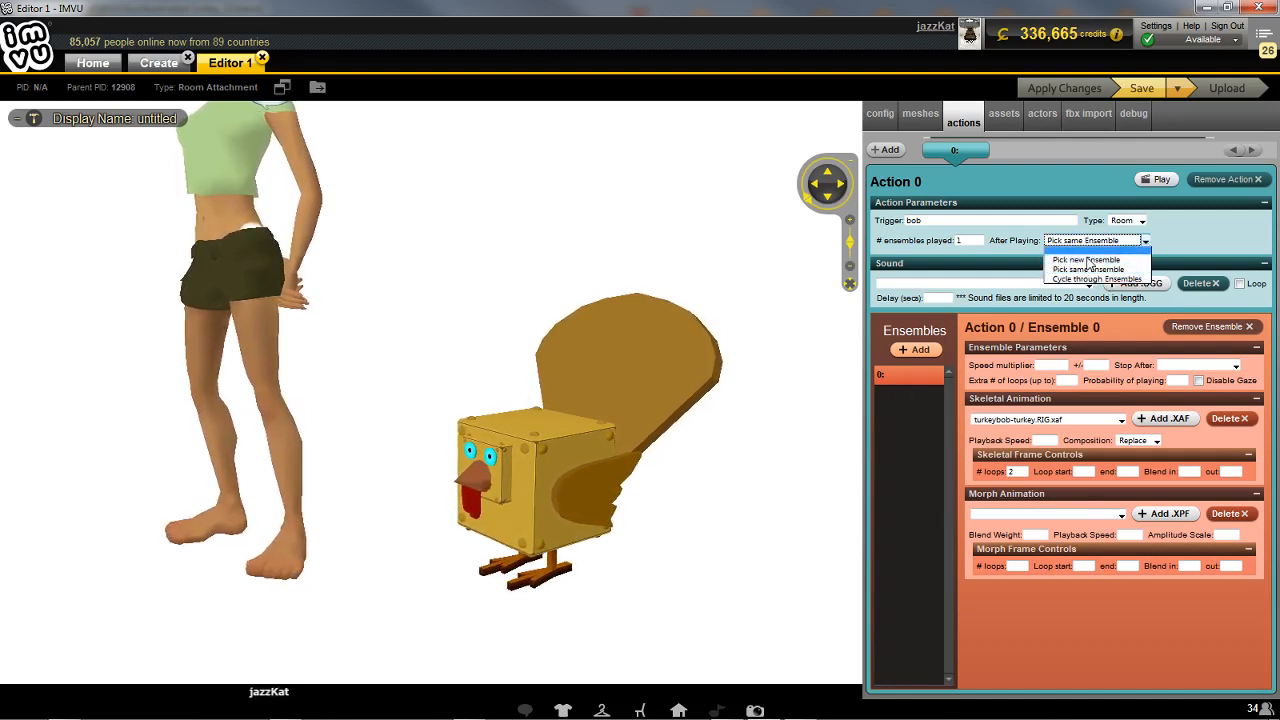
pyautogui.click(1195, 230)
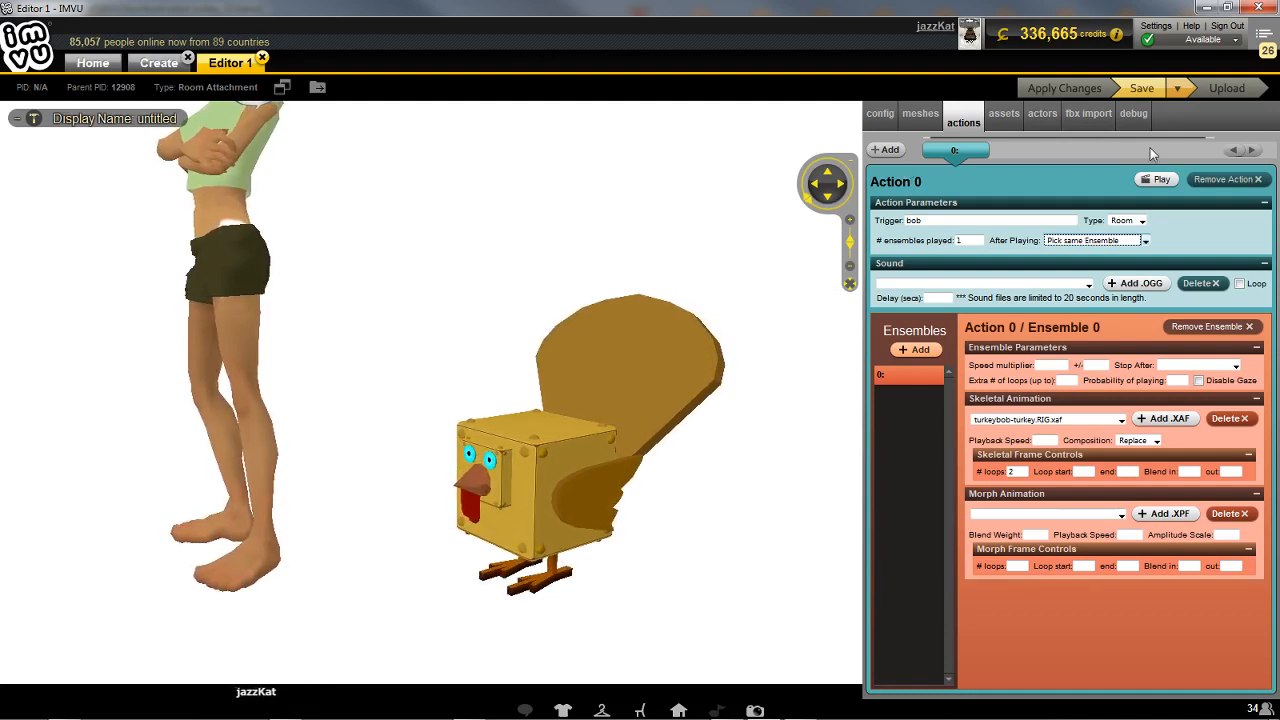
pyautogui.click(1159, 181)
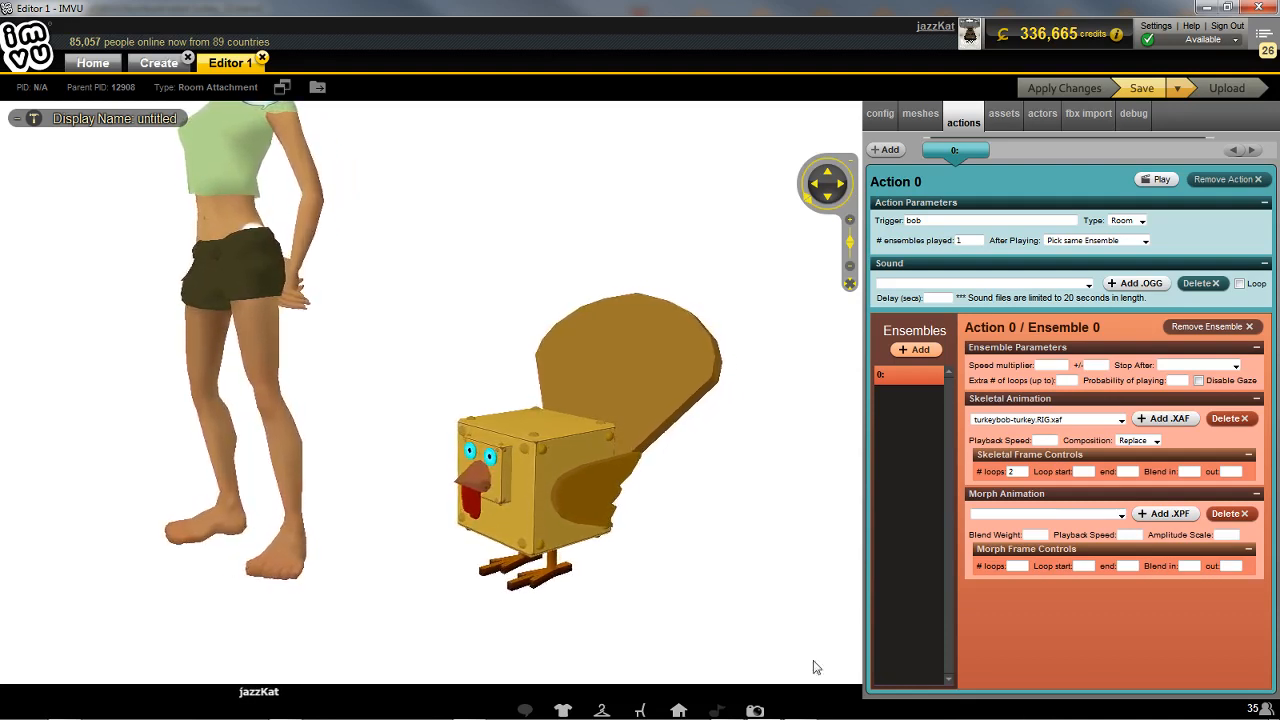
# - Switch to Blender, inspect the turkey in wireframe and textured display, and select its armature turkey.RIG
pyautogui.click(729, 710)
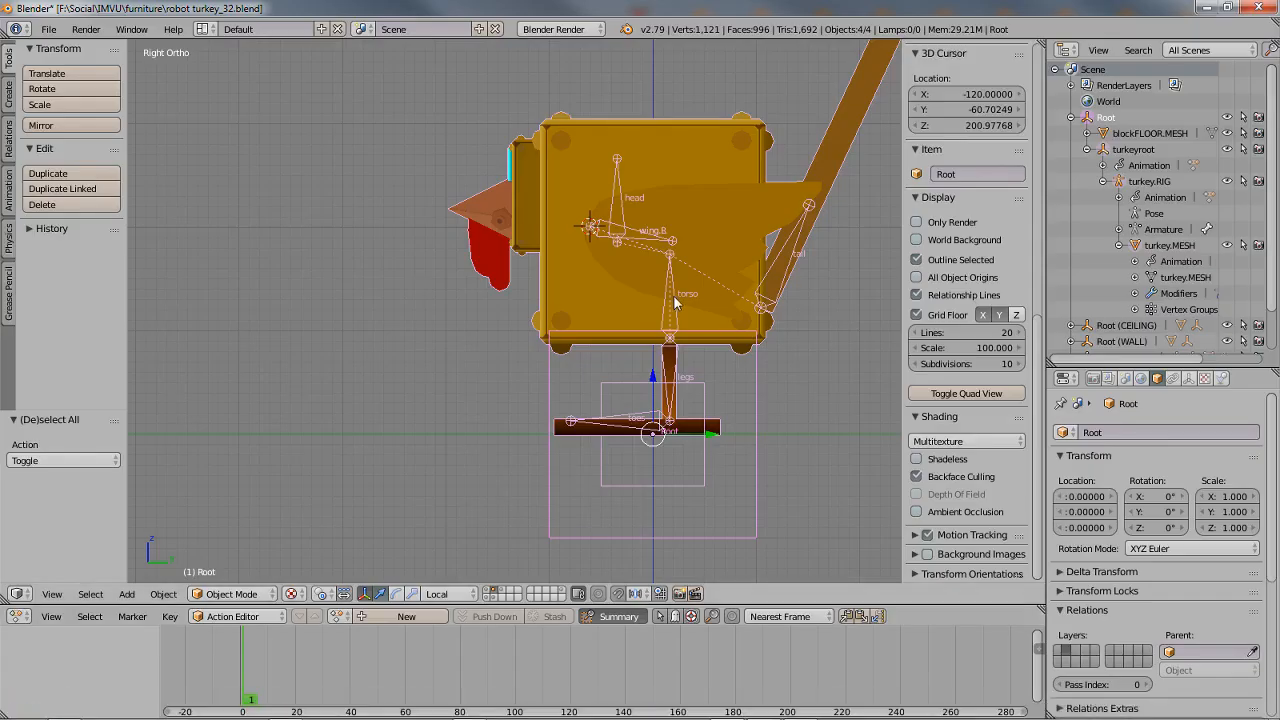
pyautogui.scroll(1, 673, 341)
pyautogui.moveTo(673, 341); pyautogui.dragTo(590, 335, button='middle')
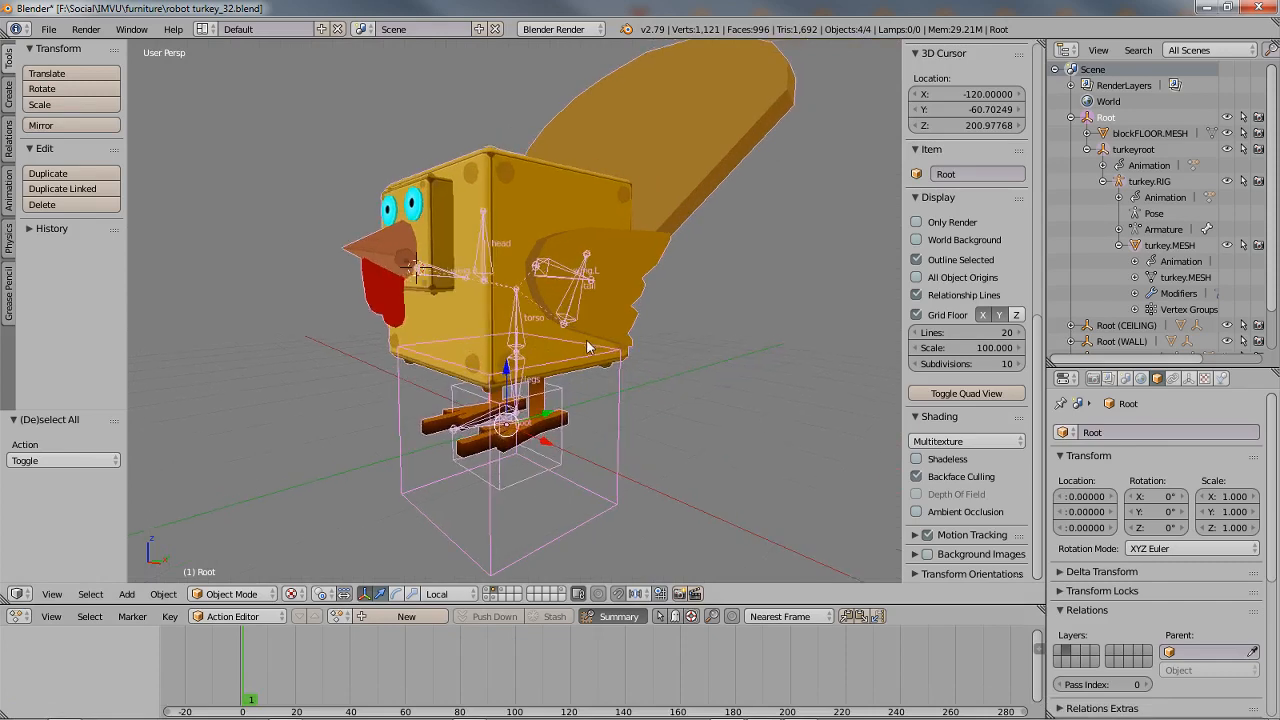
pyautogui.scroll(2, 586, 339)
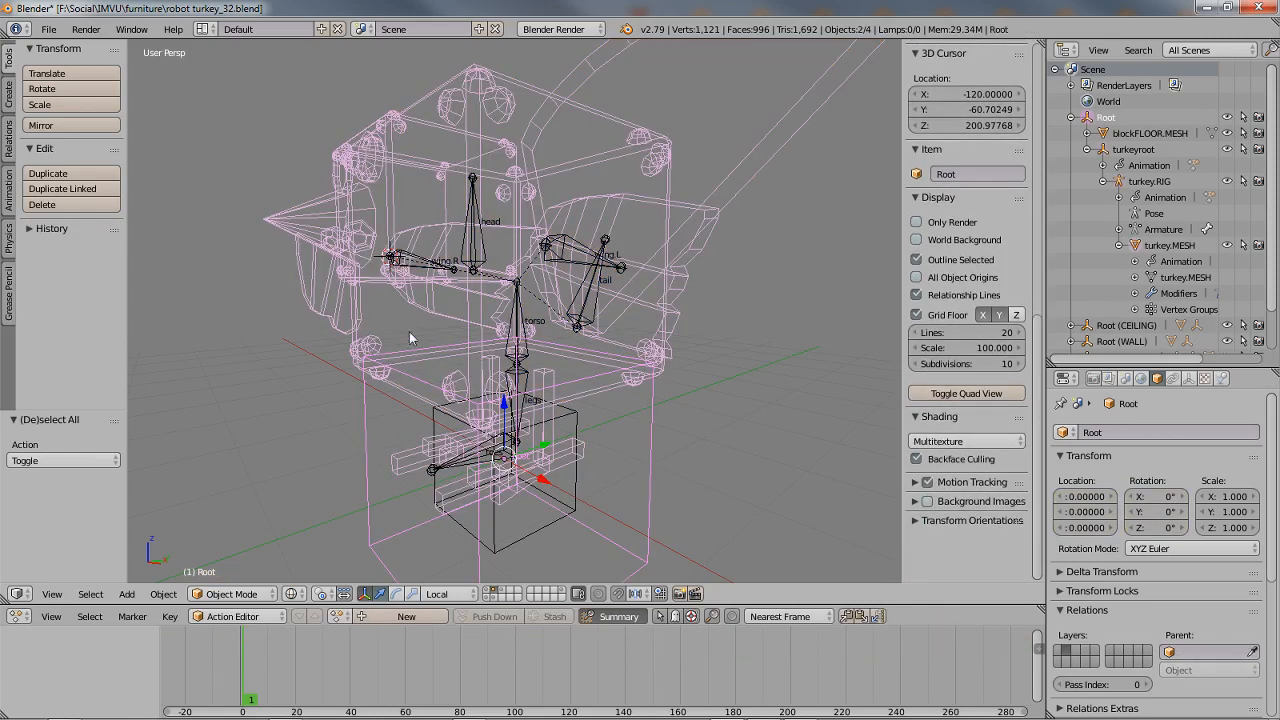
pyautogui.hotkey('alt', 'z')
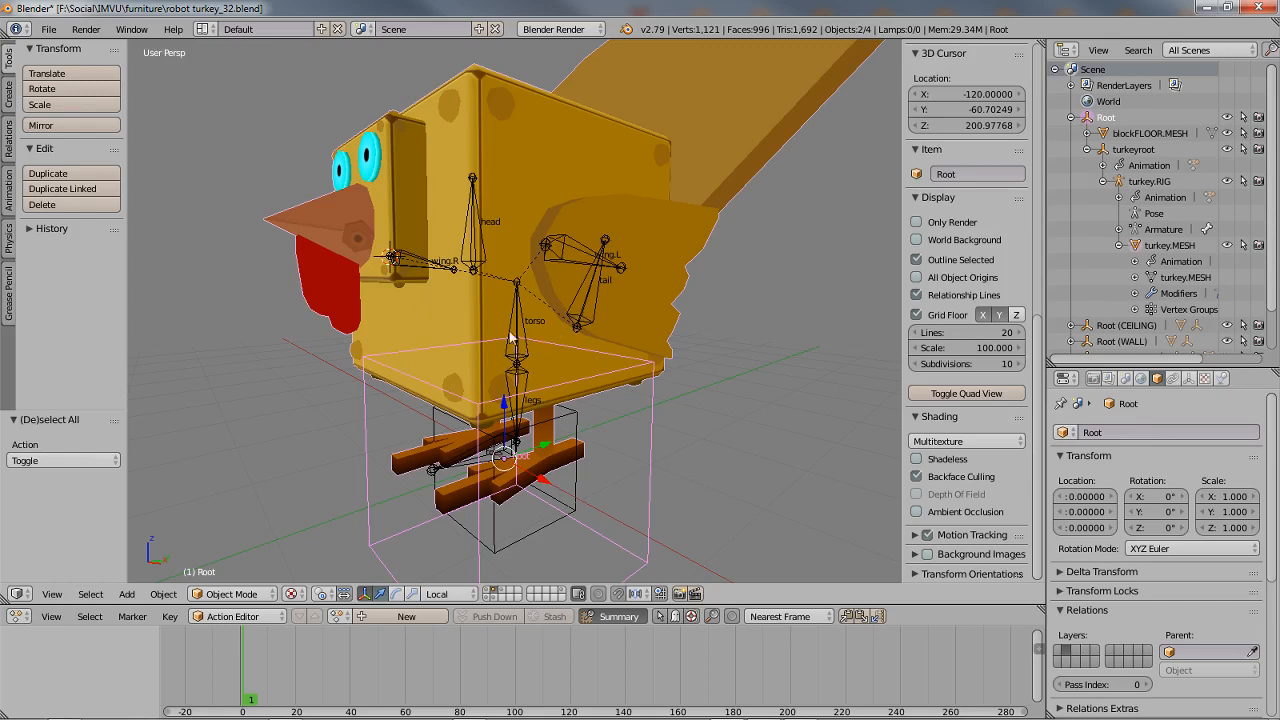
pyautogui.rightClick(566, 258)
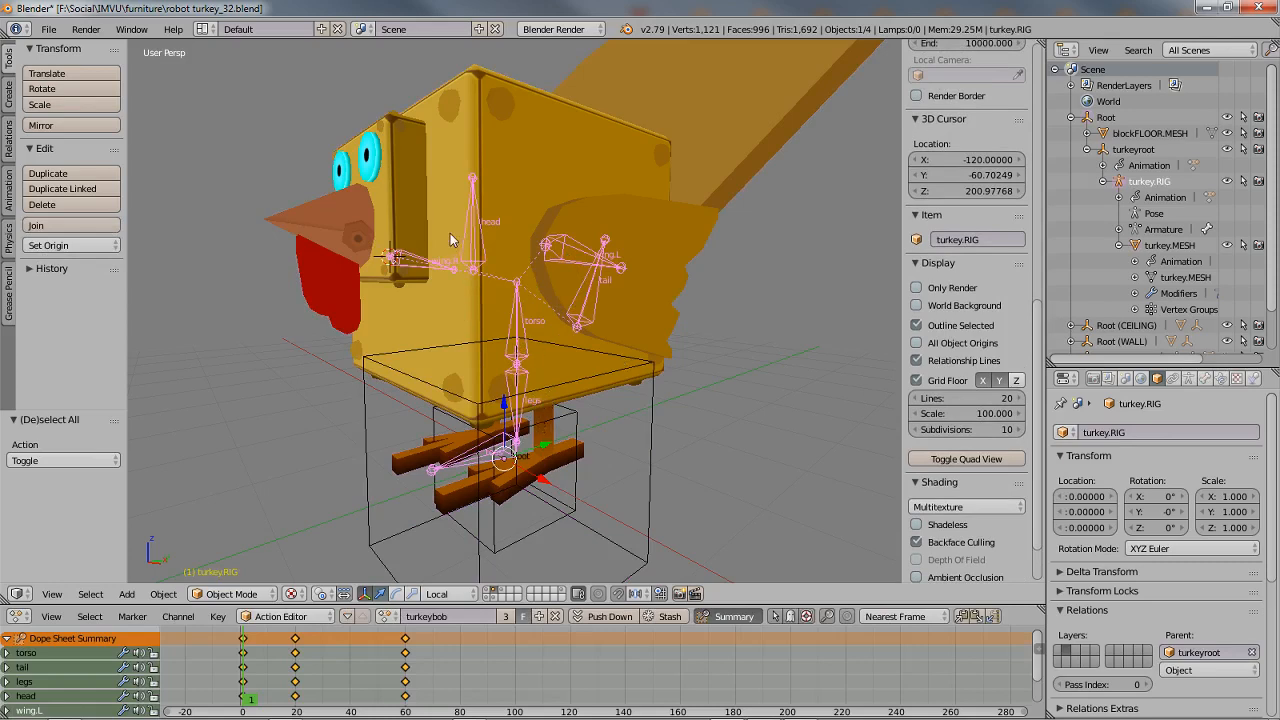
# - Examine how the turkey's head, torso, wing and tail bones sit inside the body from several angles
pyautogui.moveTo(509, 241); pyautogui.dragTo(547, 305, button='middle')
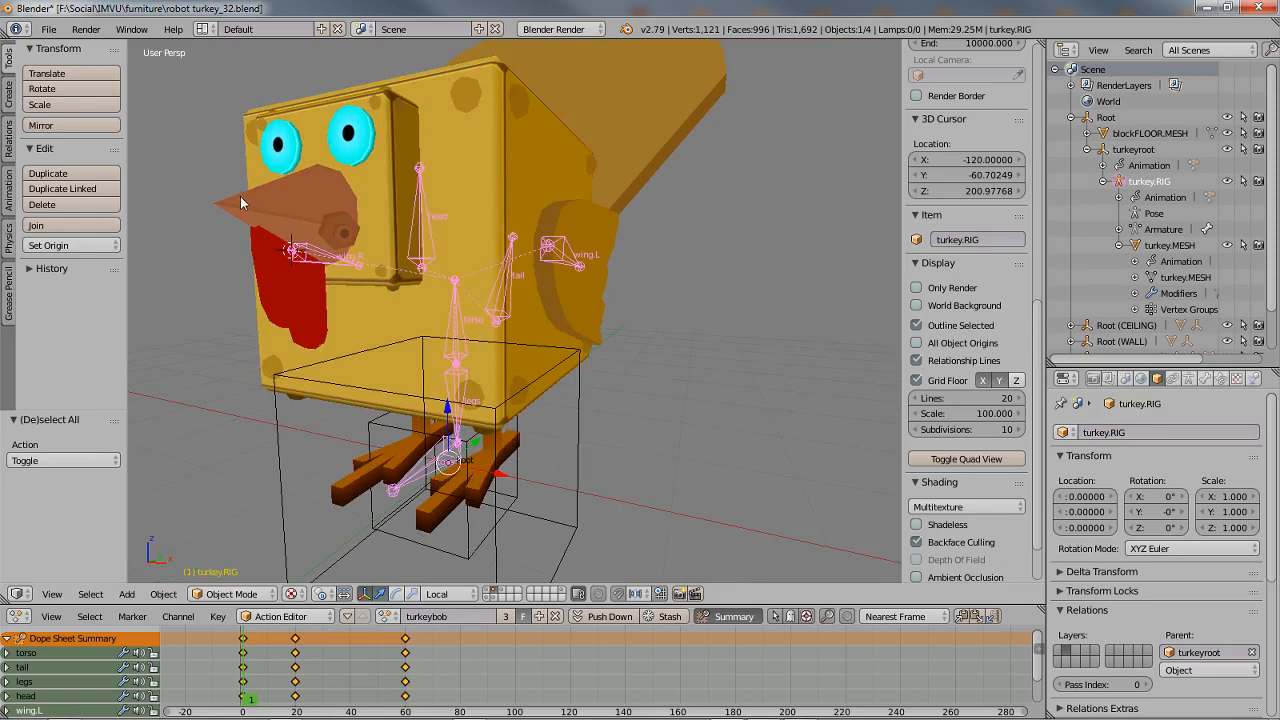
pyautogui.moveTo(602, 406); pyautogui.dragTo(567, 423, button='middle')
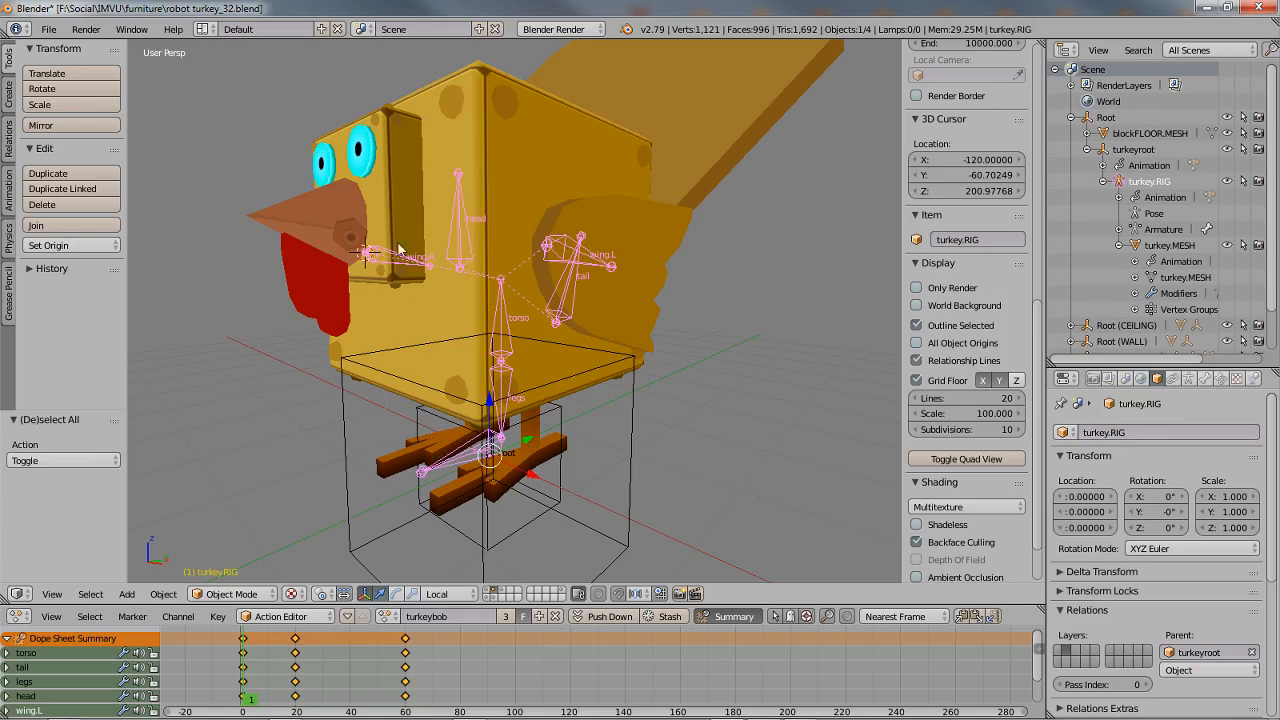
pyautogui.moveTo(656, 389)
pyautogui.mouseDown(button='middle')
pyautogui.moveTo(571, 392)
pyautogui.moveTo(664, 391)
pyautogui.moveTo(652, 395)
pyautogui.mouseUp(button='middle')
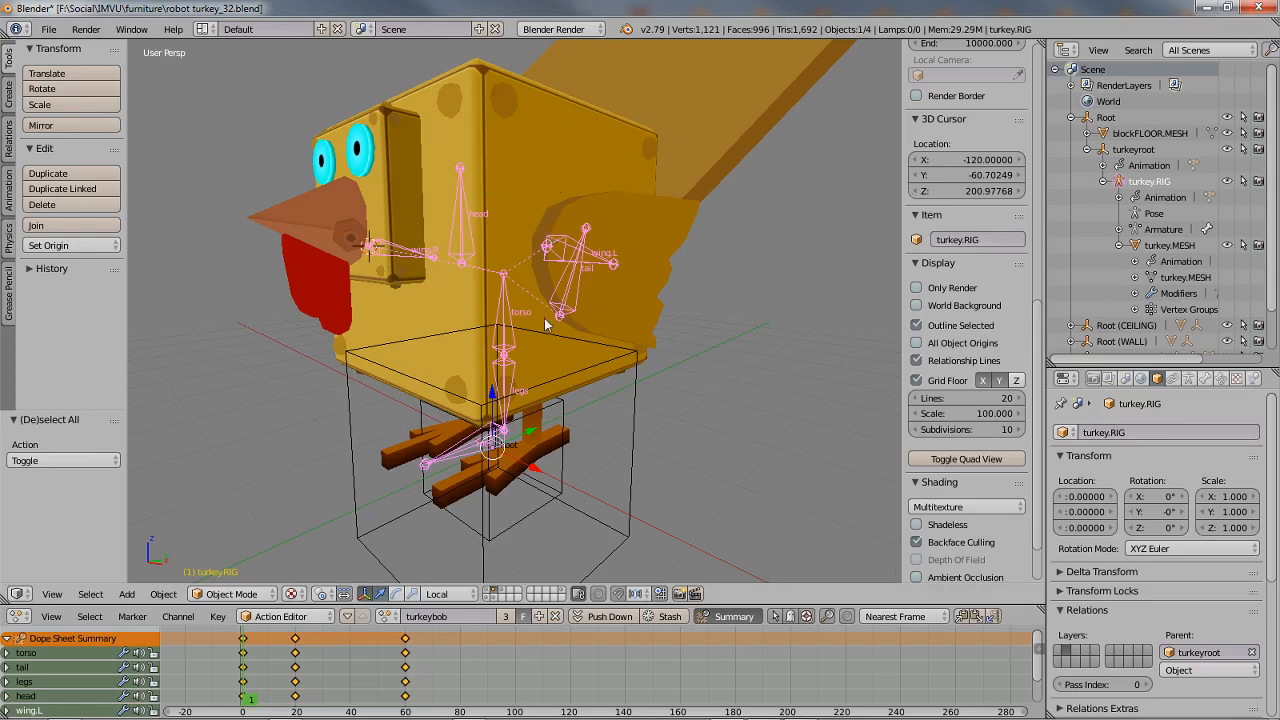
pyautogui.moveTo(576, 316); pyautogui.dragTo(562, 372, button='middle')
pyautogui.moveTo(518, 368); pyautogui.dragTo(491, 372, button='middle')
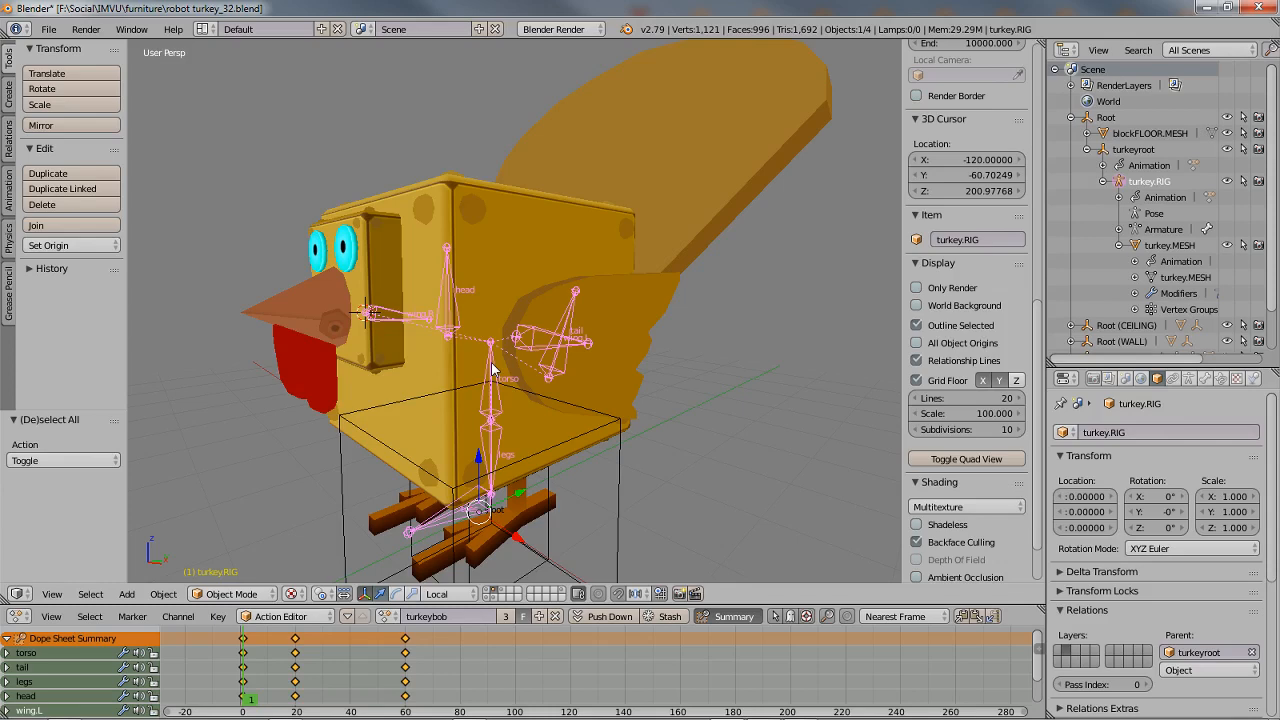
pyautogui.scroll(-1, 497, 360)
pyautogui.moveTo(493, 410)
pyautogui.mouseDown(button='middle')
pyautogui.moveTo(487, 392)
pyautogui.moveTo(478, 408)
pyautogui.mouseUp(button='middle')
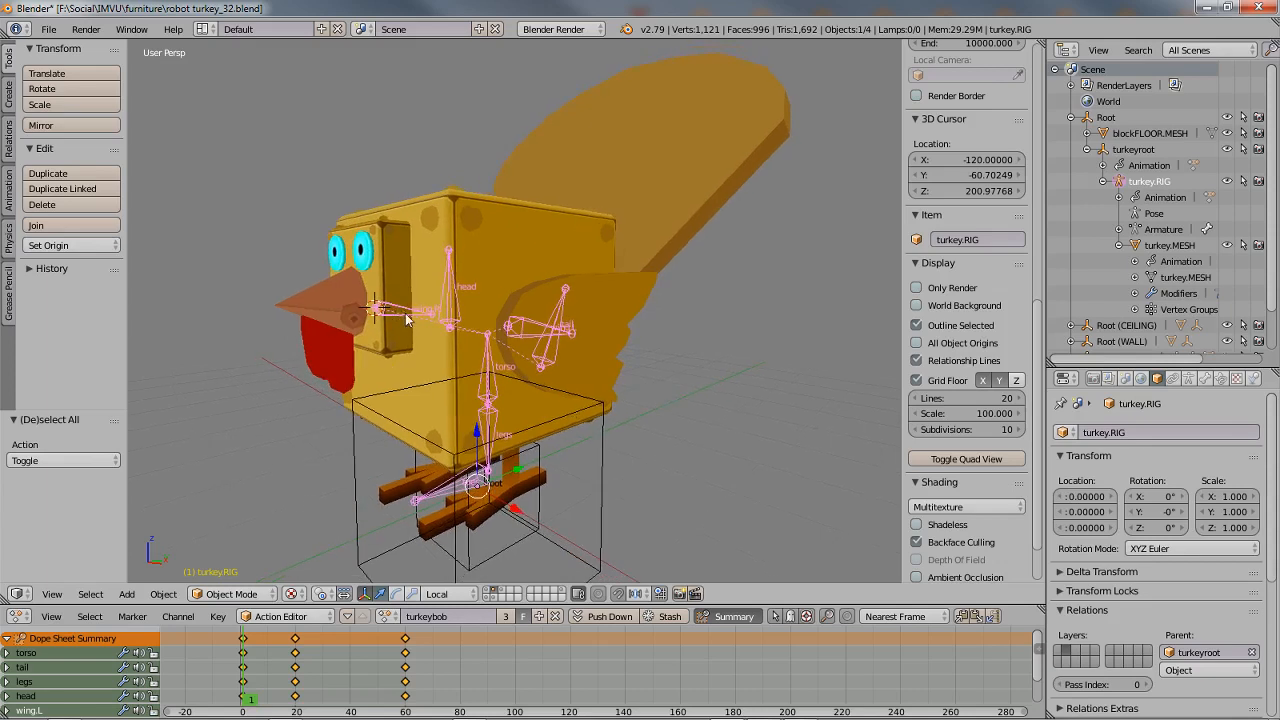
# - Switch back to IMVU, set Action 0's trigger to stance.Idle, clear its number of ensembles played, and apply the changes
pyautogui.moveTo(775, 715)
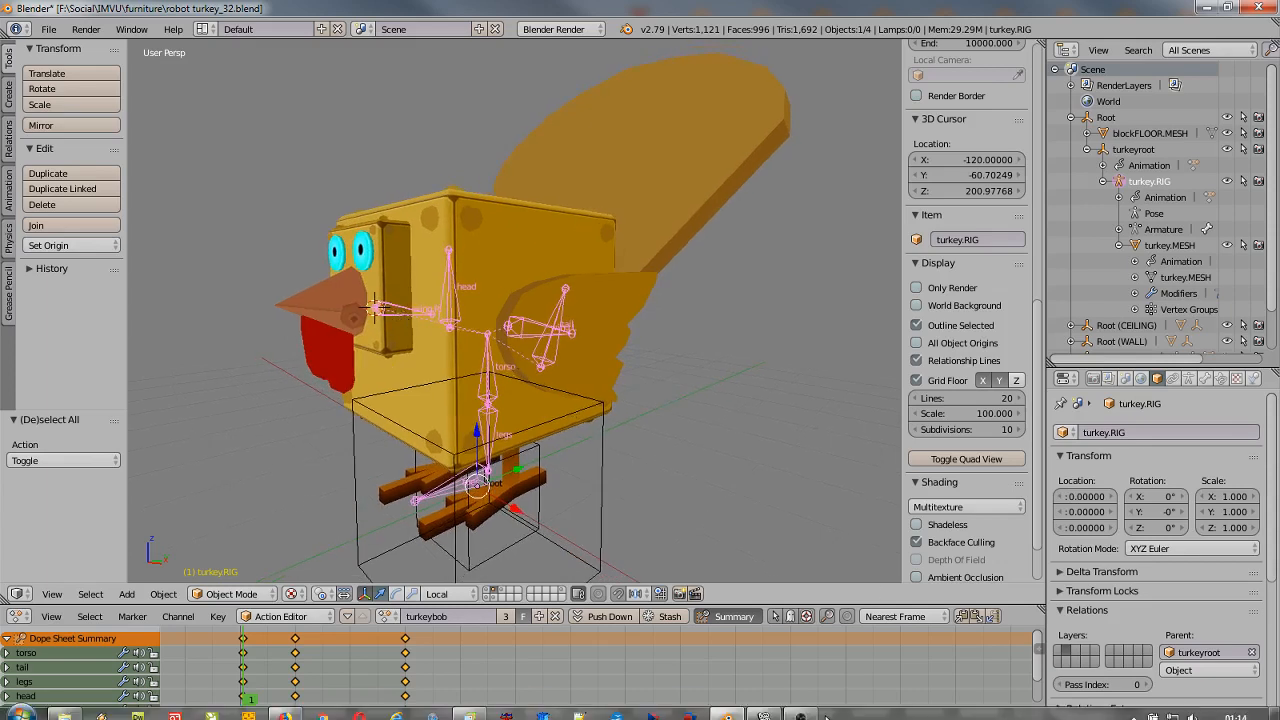
pyautogui.click(728, 708)
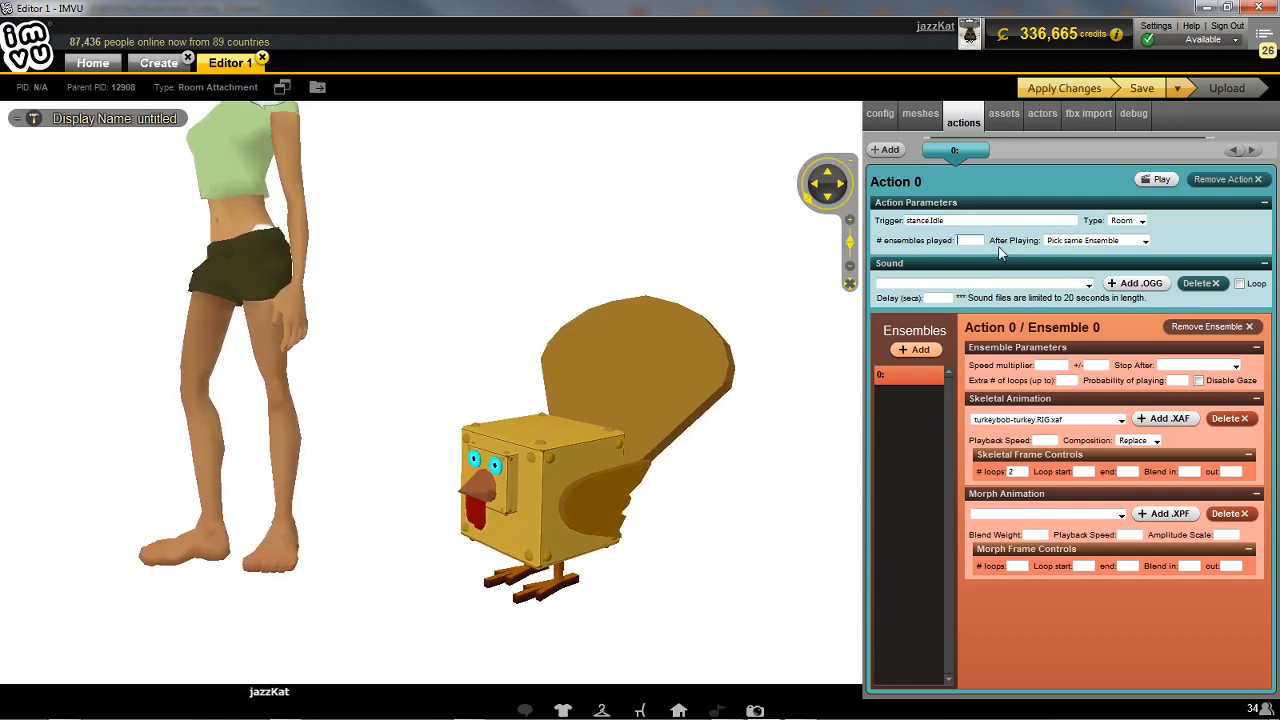
pyautogui.click(1066, 88)
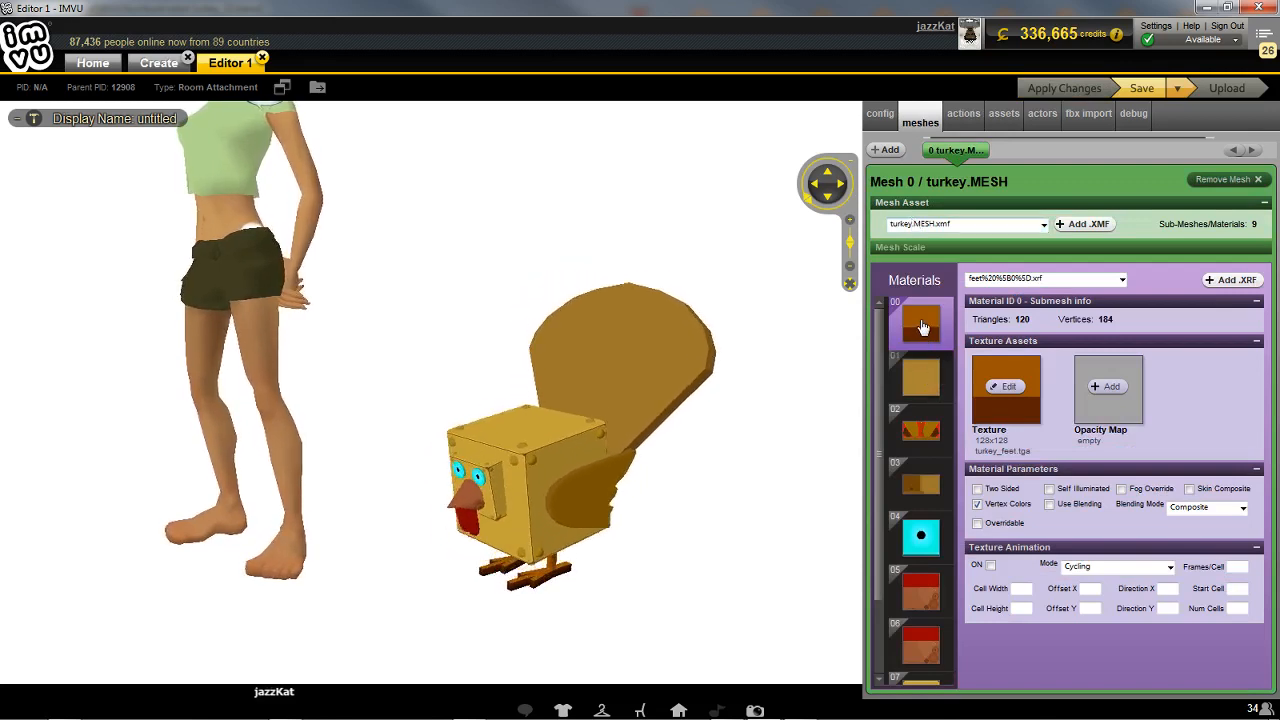
# - Turn on Vertex Colors for the turkey's body, wings, tail and eyes materials, and make the eyes Self Illuminated
pyautogui.click(932, 380)
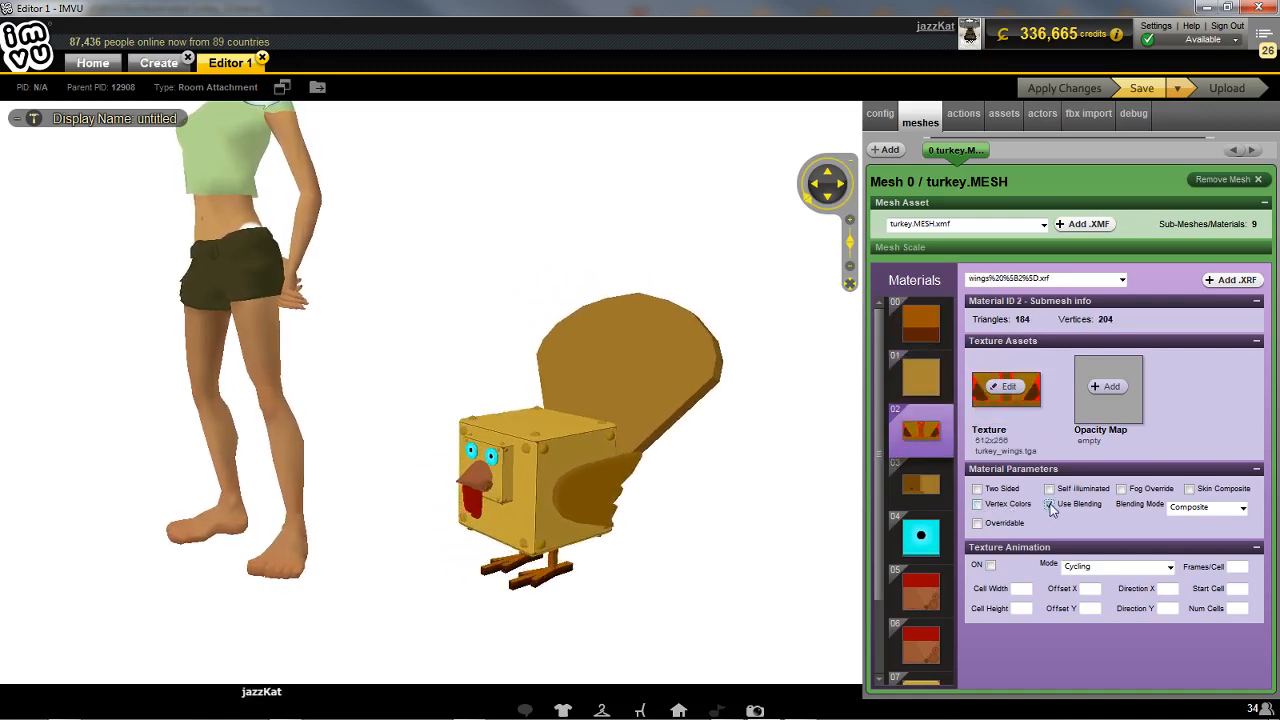
pyautogui.click(926, 488)
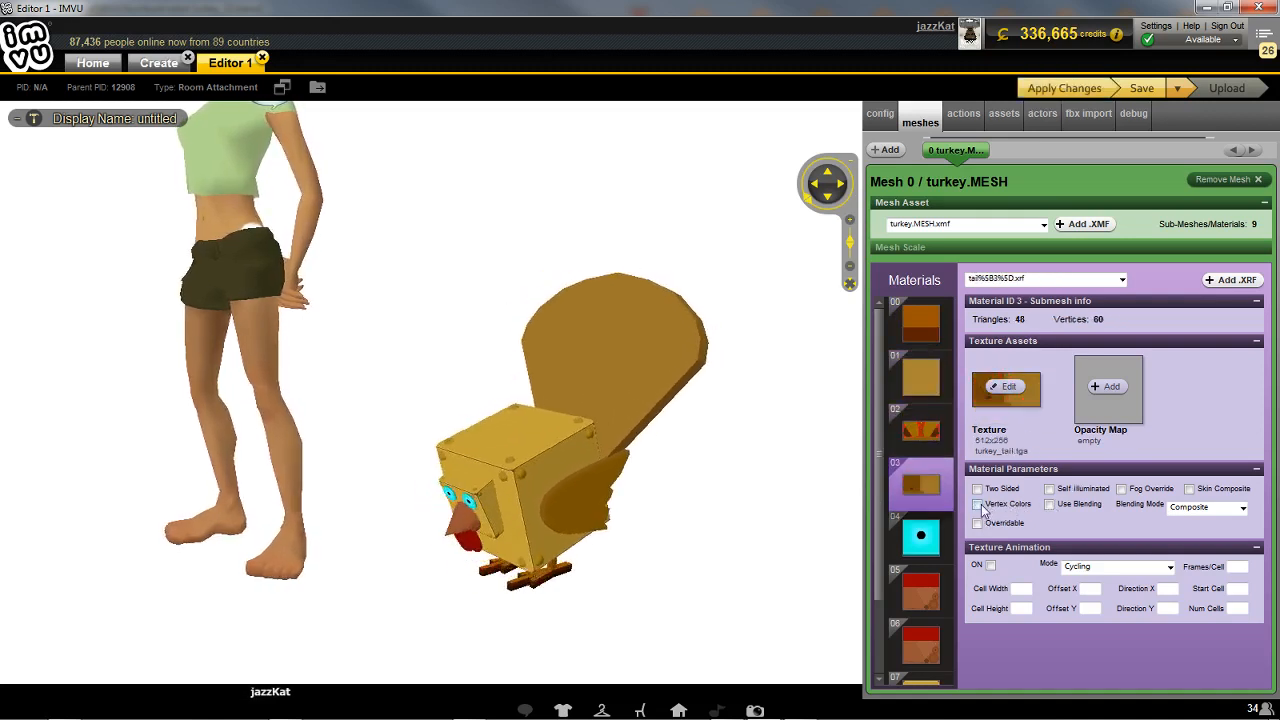
pyautogui.click(921, 538)
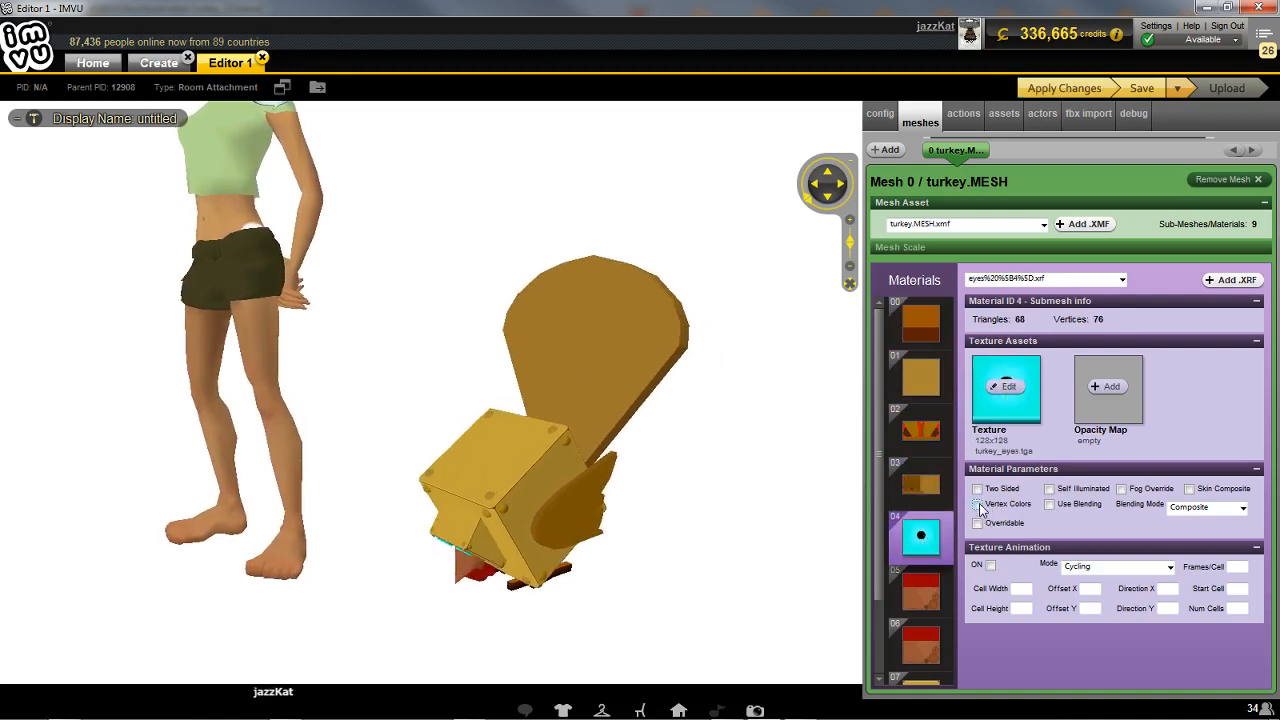
pyautogui.click(1048, 489)
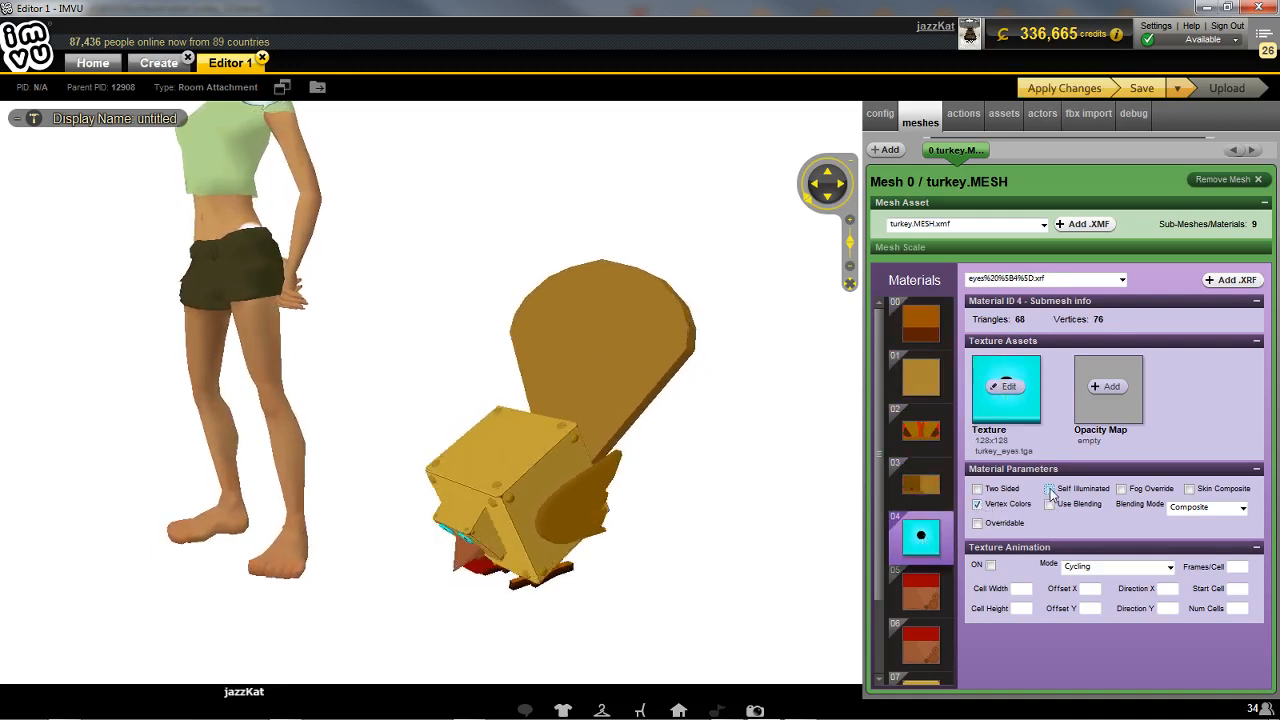
# - Turn on Vertex Colors for the two beak materials, 05 and 06
pyautogui.scroll(-2, 957, 478)
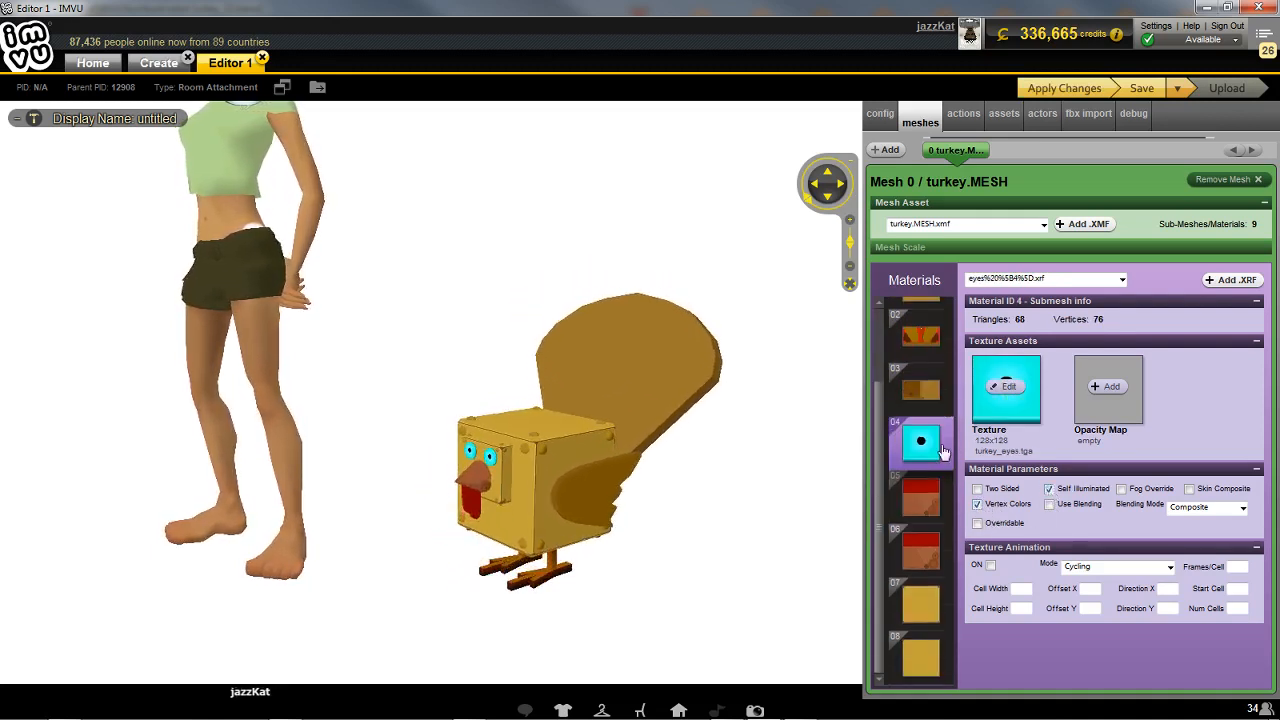
pyautogui.click(935, 510)
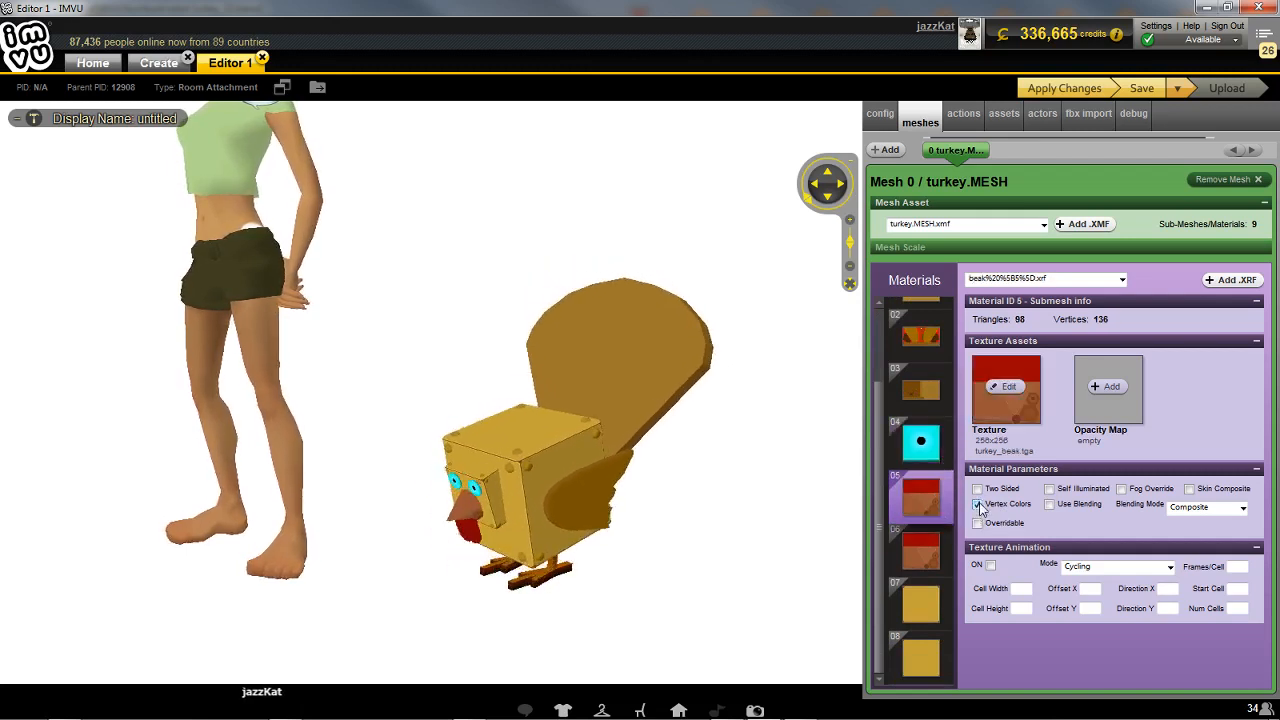
pyautogui.click(921, 550)
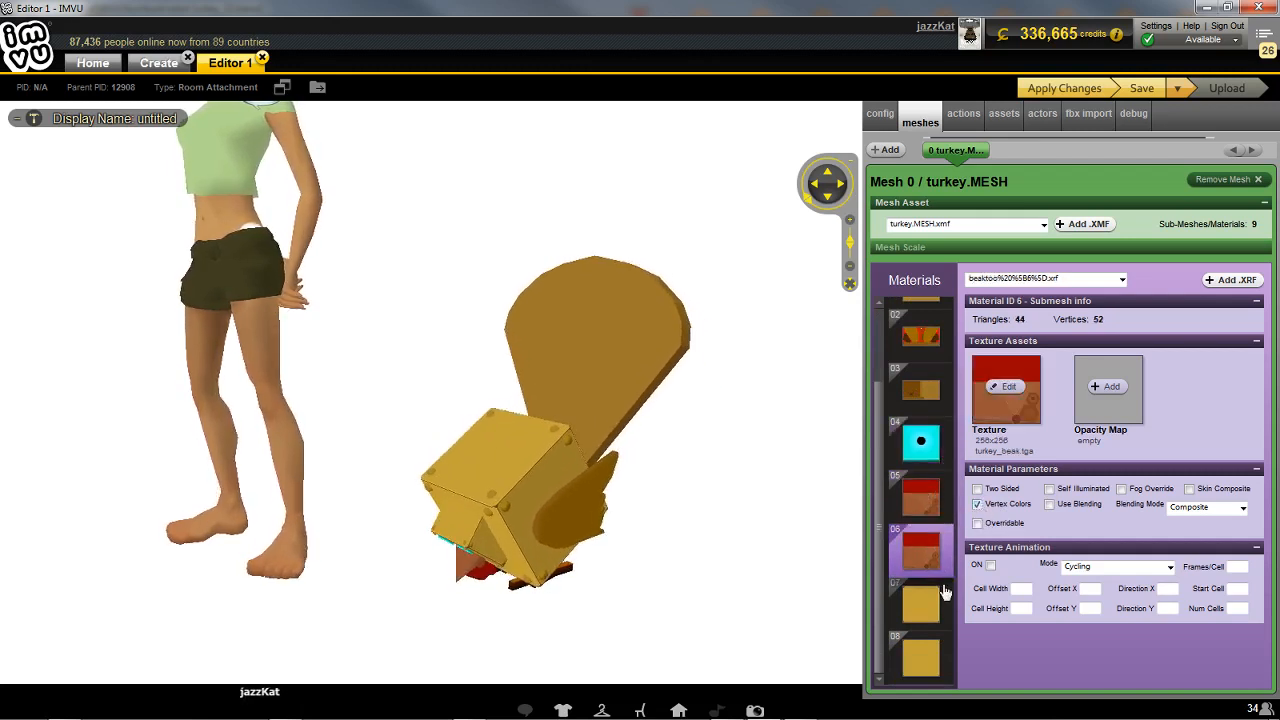
# - Turn on Vertex Colors for the head and body materials, 07 and 08, apply the changes, and view the turkey closer
pyautogui.click(926, 600)
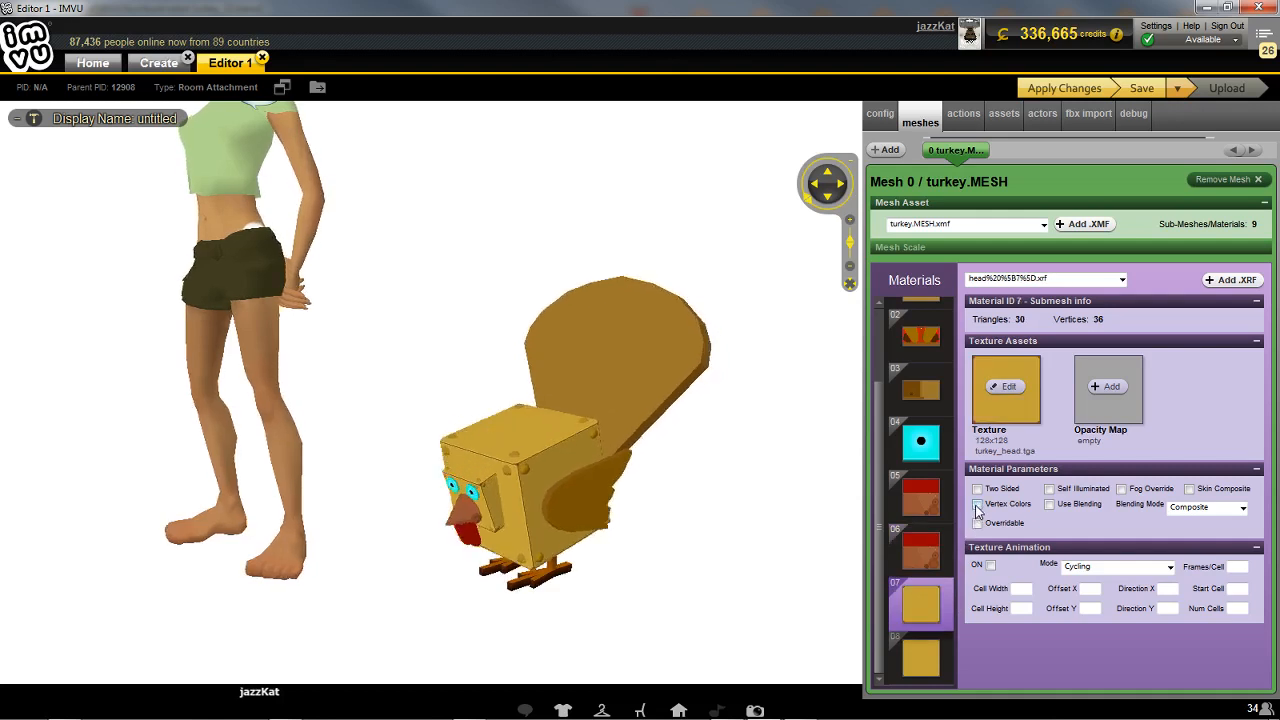
pyautogui.click(924, 660)
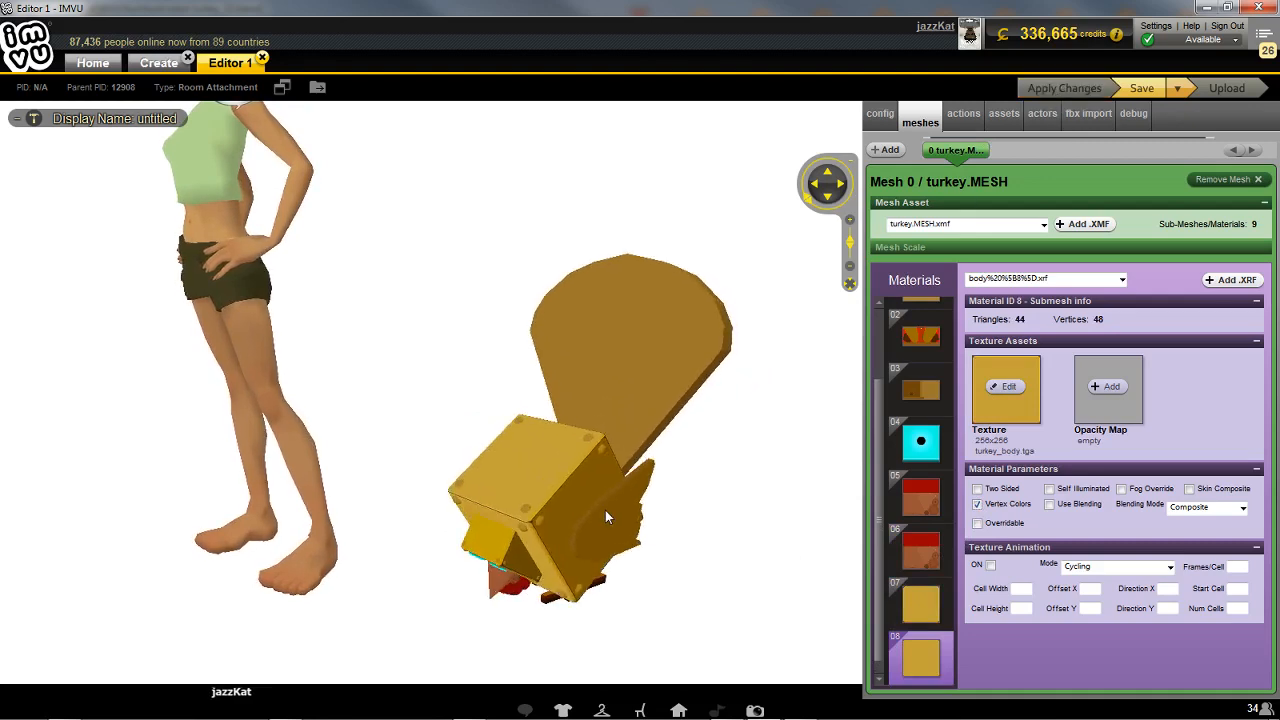
pyautogui.scroll(5, 648, 558)
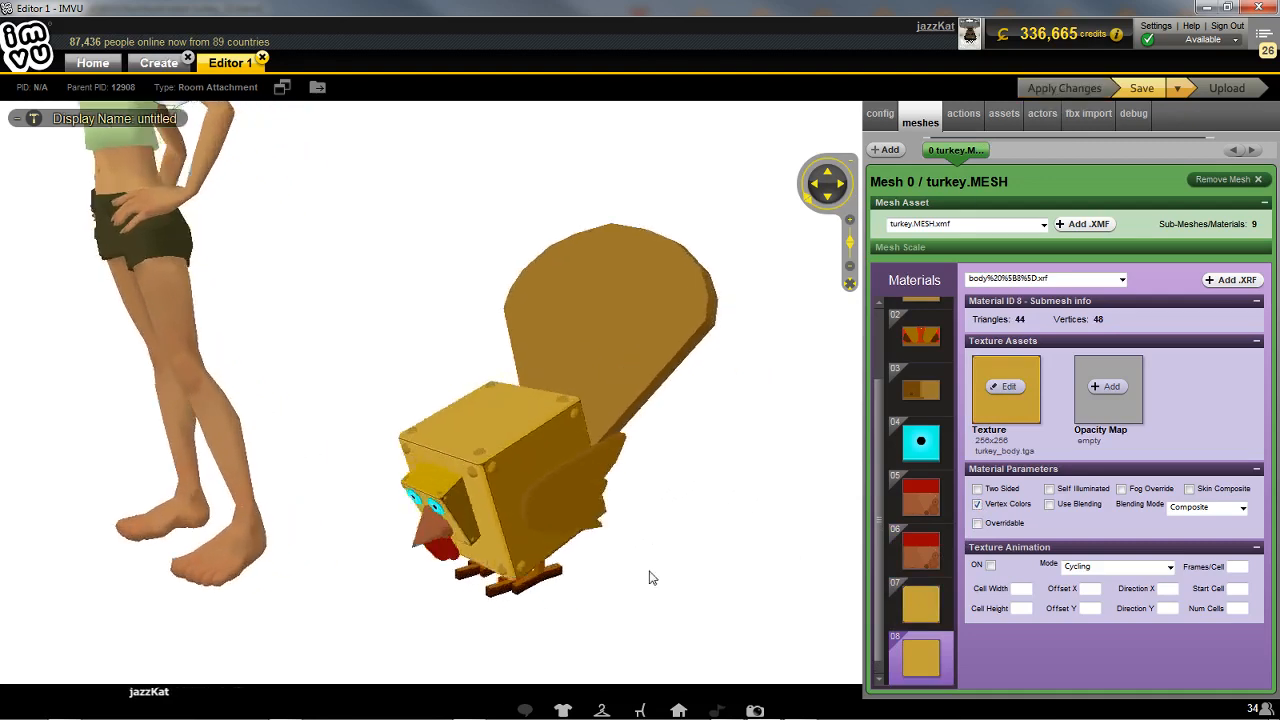
pyautogui.scroll(-2, 648, 568)
pyautogui.moveTo(650, 571)
pyautogui.mouseDown()
pyautogui.moveTo(666, 541)
pyautogui.moveTo(660, 569)
pyautogui.moveTo(707, 599)
pyautogui.mouseUp()
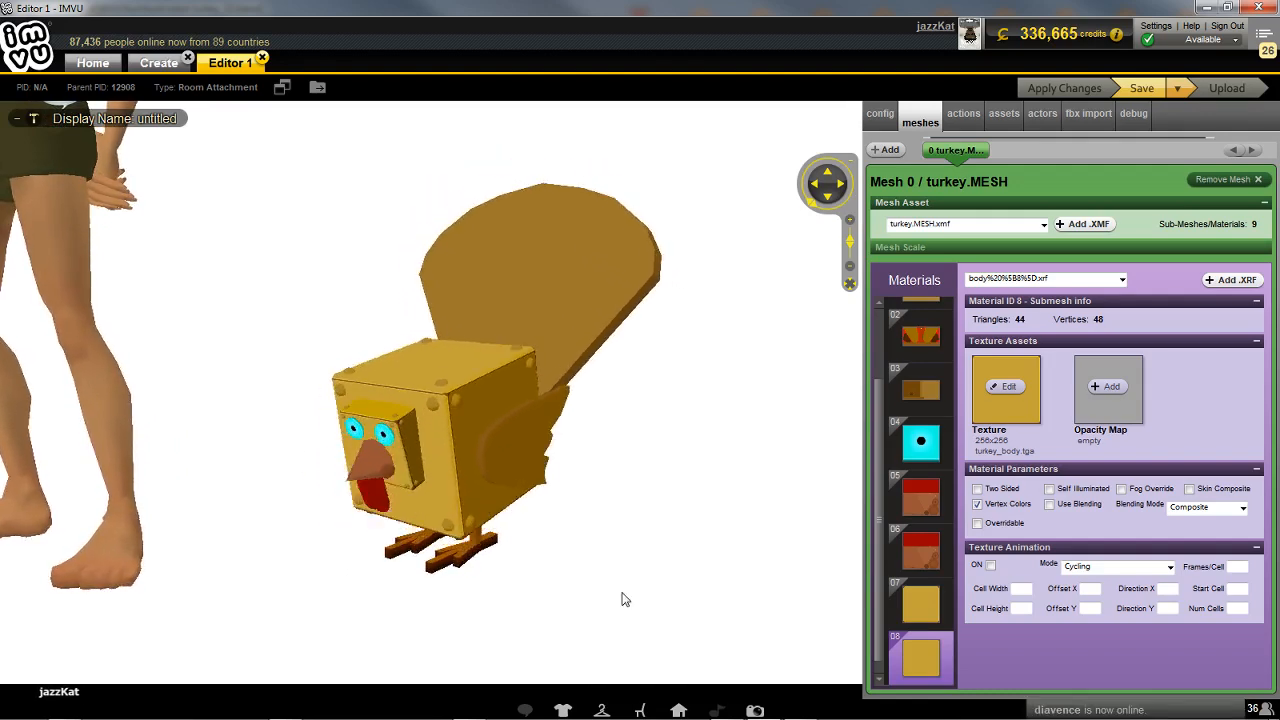
# - Switch to Blender and review the turkey rig together with the keyframes of the turkeybob action
pyautogui.moveTo(632, 718)
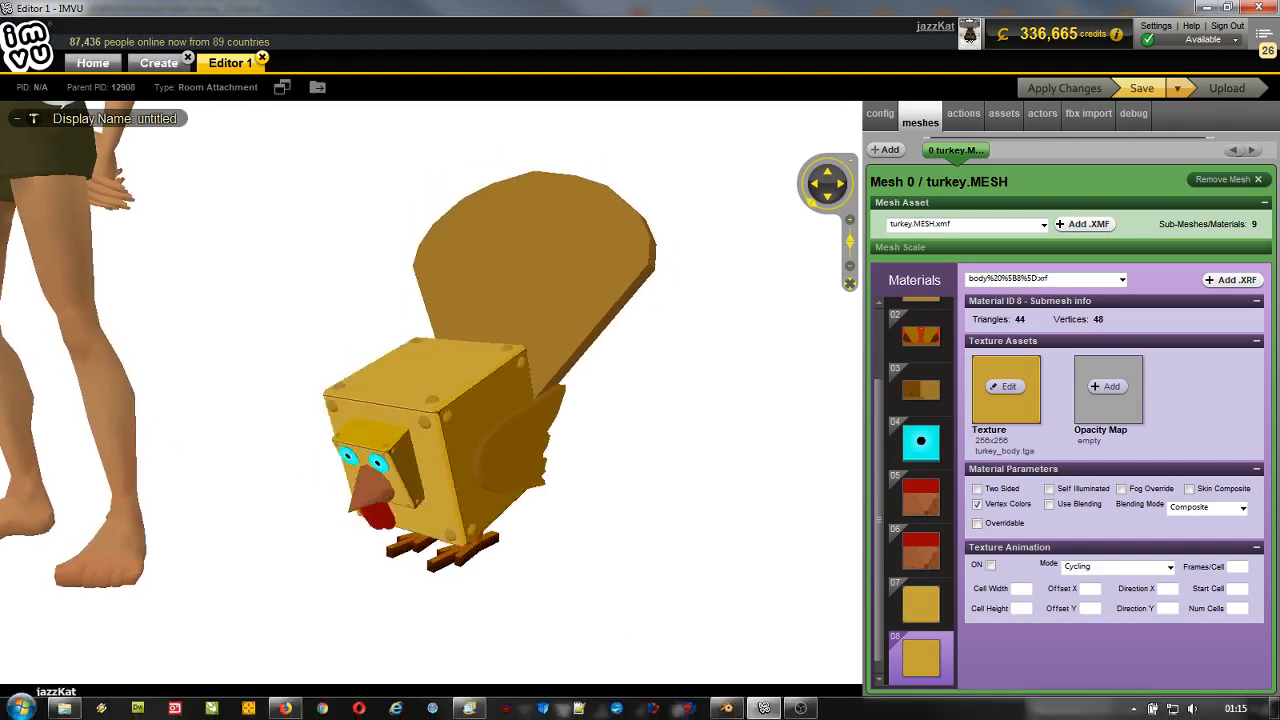
pyautogui.click(728, 709)
pyautogui.moveTo(246, 697)
pyautogui.mouseDown()
pyautogui.moveTo(360, 697)
pyautogui.moveTo(240, 694)
pyautogui.mouseUp()
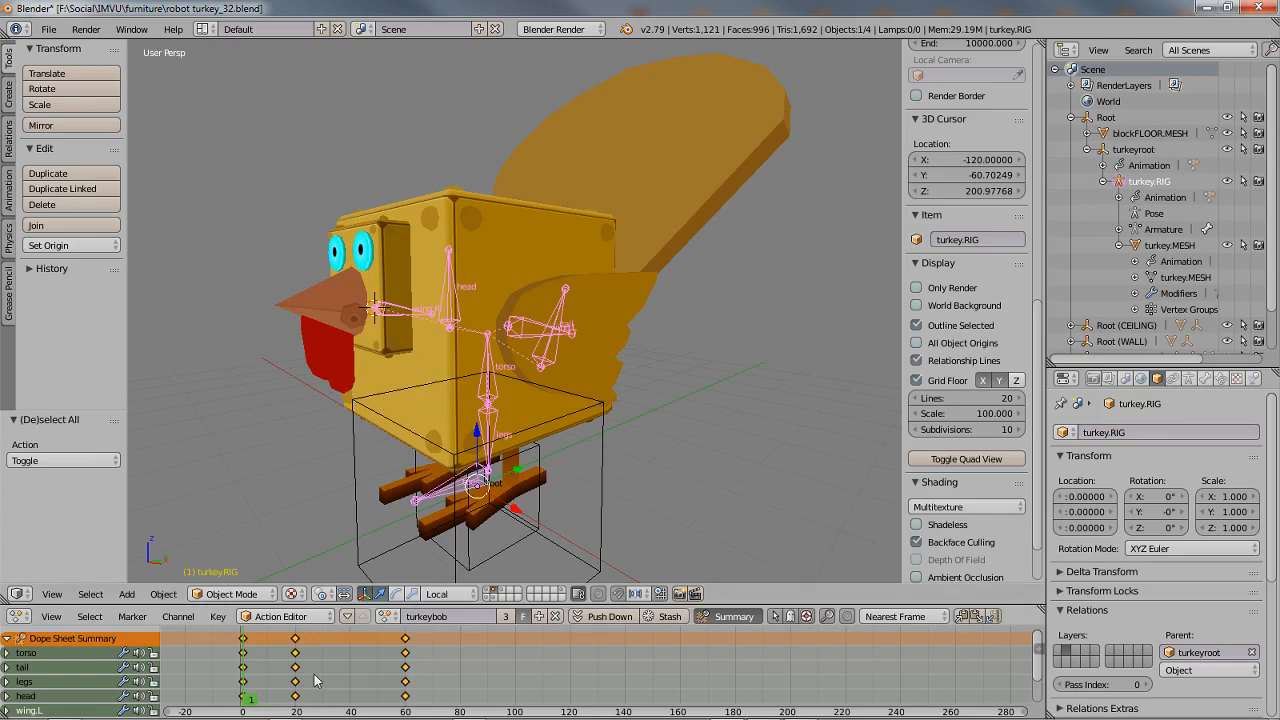
pyautogui.keyDown('ctrl'); pyautogui.scroll(3, 364, 661); pyautogui.keyUp('ctrl')
pyautogui.scroll(-3, 445, 398)
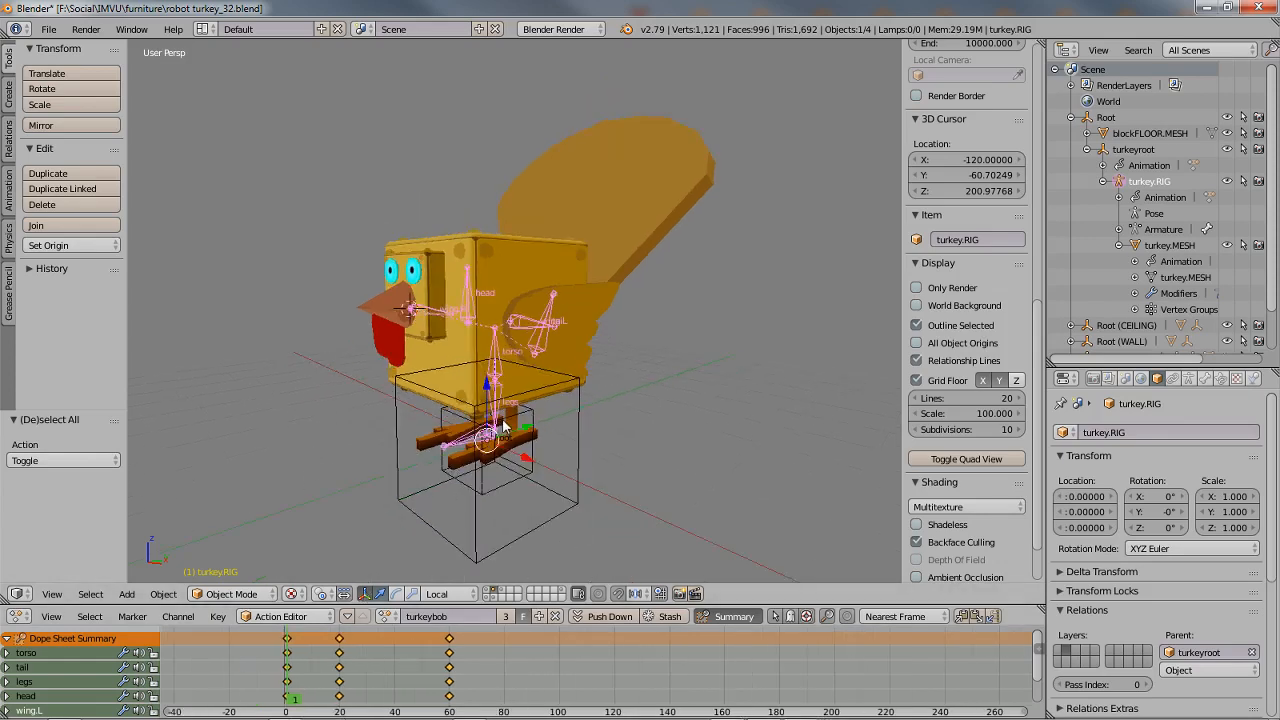
pyautogui.keyDown('shift'); pyautogui.moveTo(445, 398); pyautogui.dragTo(453, 403, button='middle'); pyautogui.keyUp('shift')
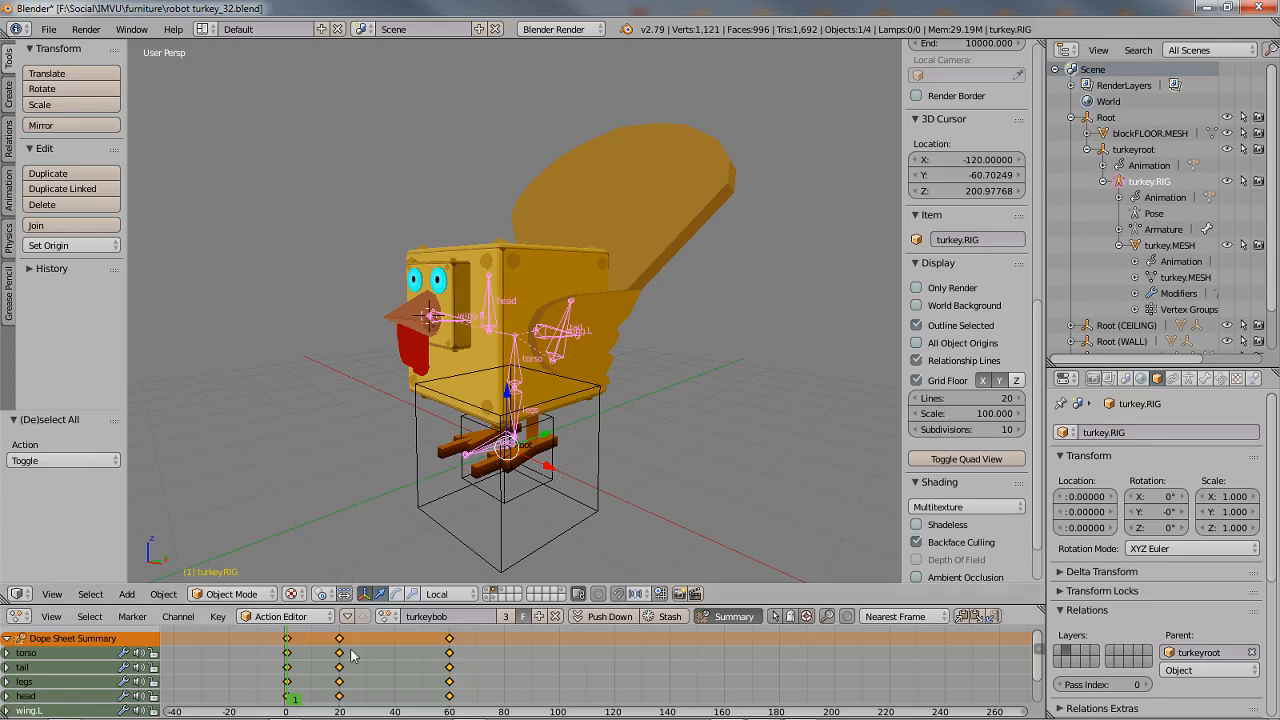
# - Switch back to IMVU and save the project under the new name "fbx turkey hob final"
pyautogui.moveTo(700, 718)
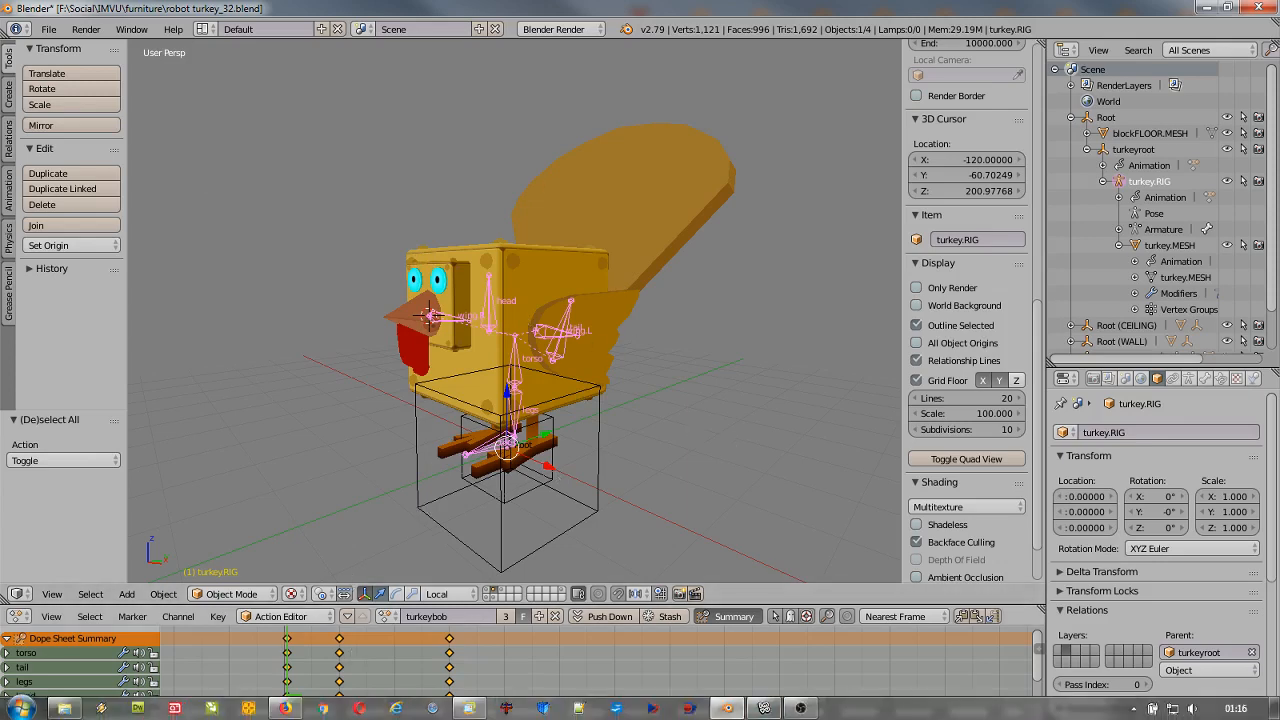
pyautogui.click(766, 708)
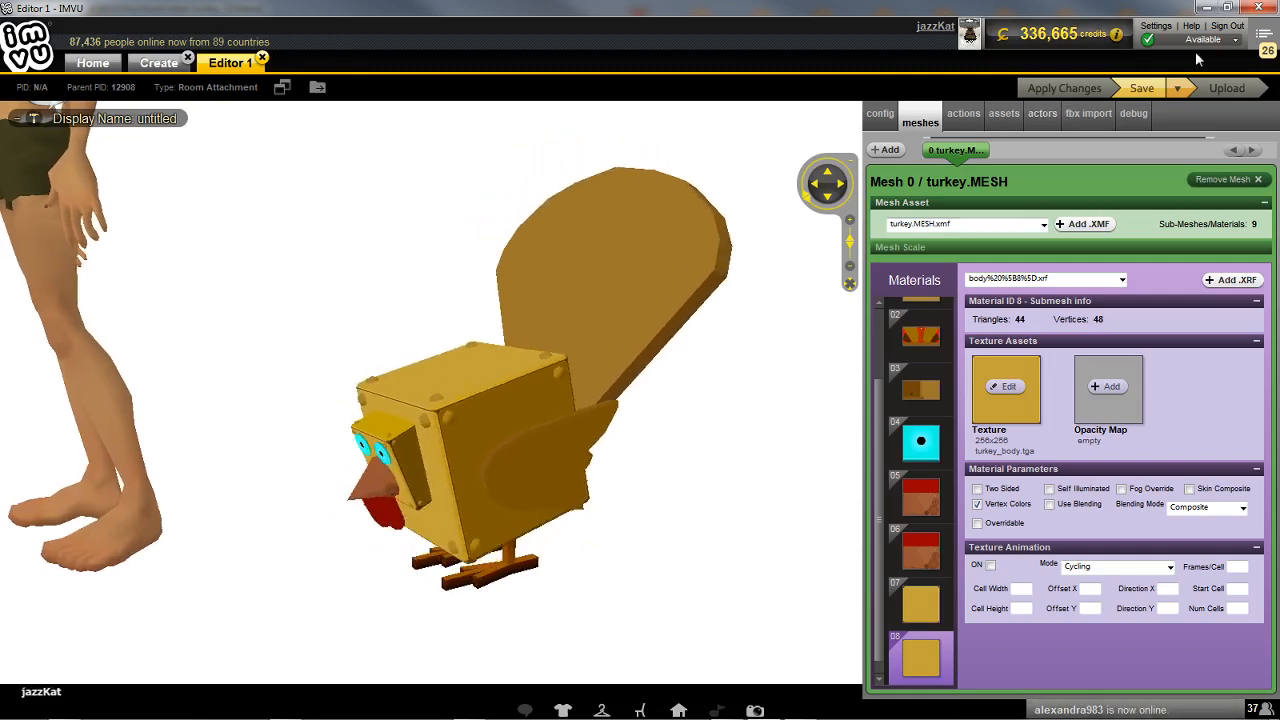
pyautogui.click(1177, 88)
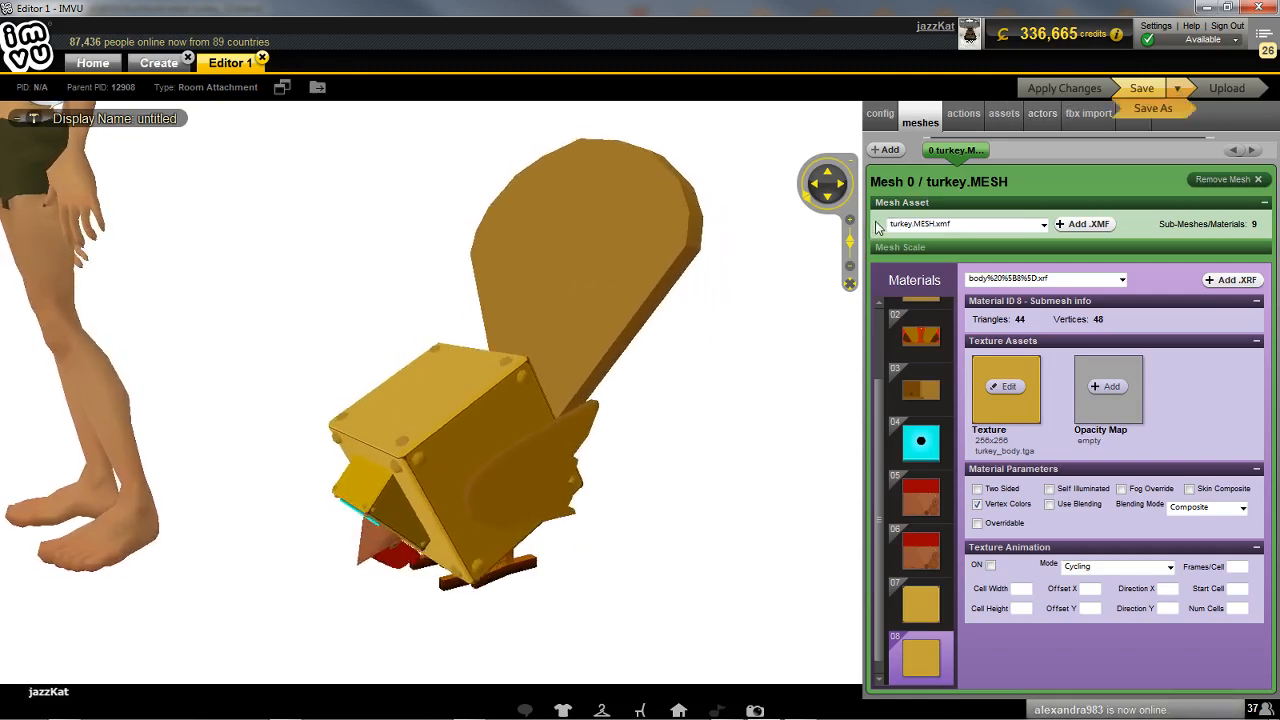
pyautogui.click(1142, 109)
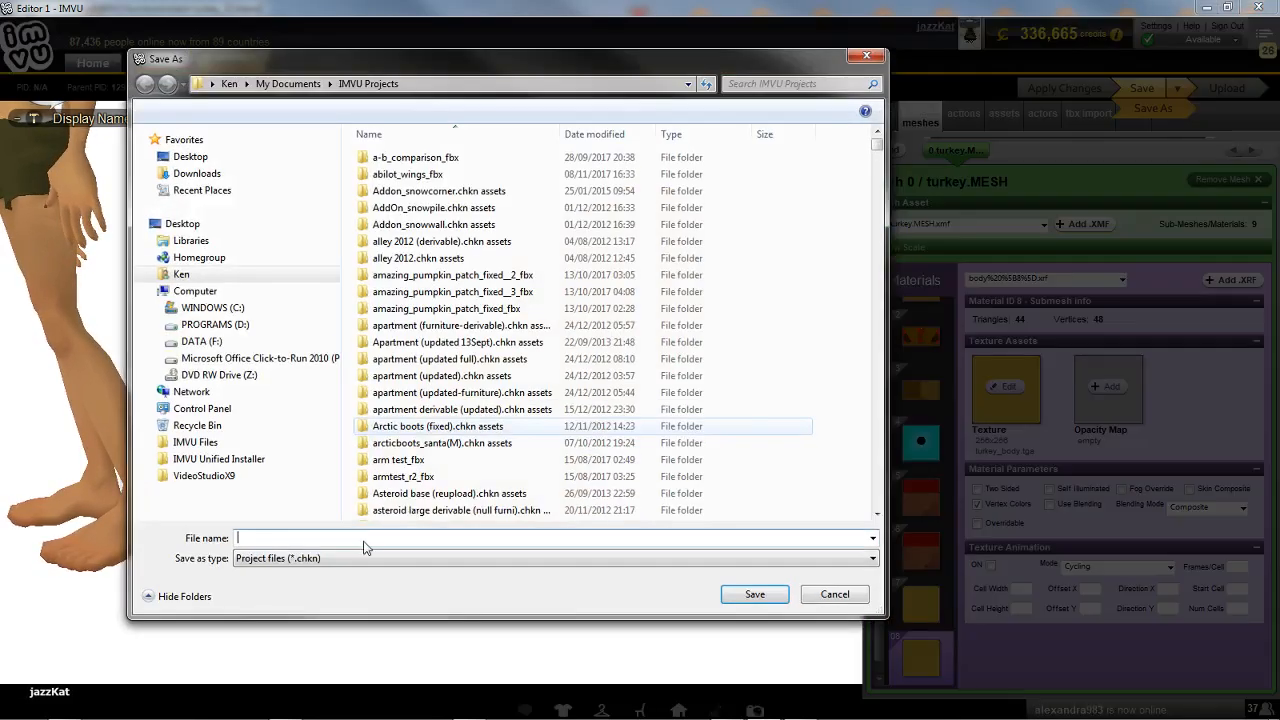
pyautogui.write('fbx')
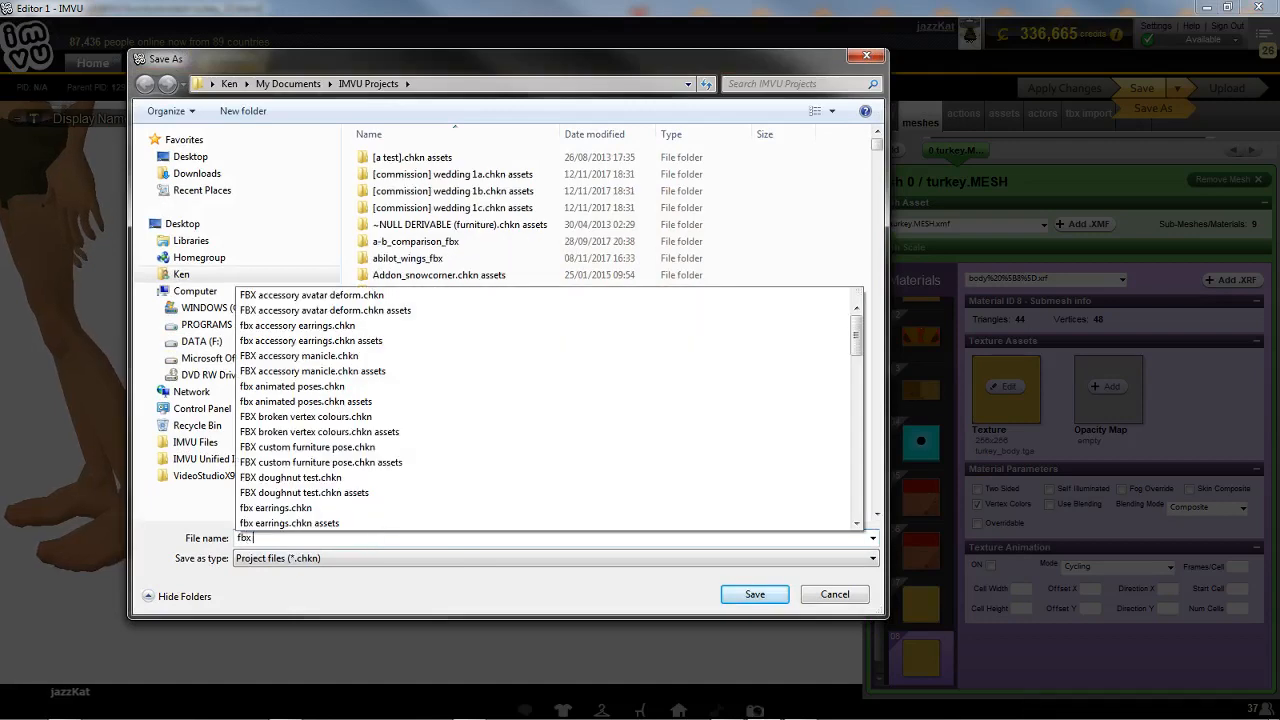
pyautogui.write(' turkey')
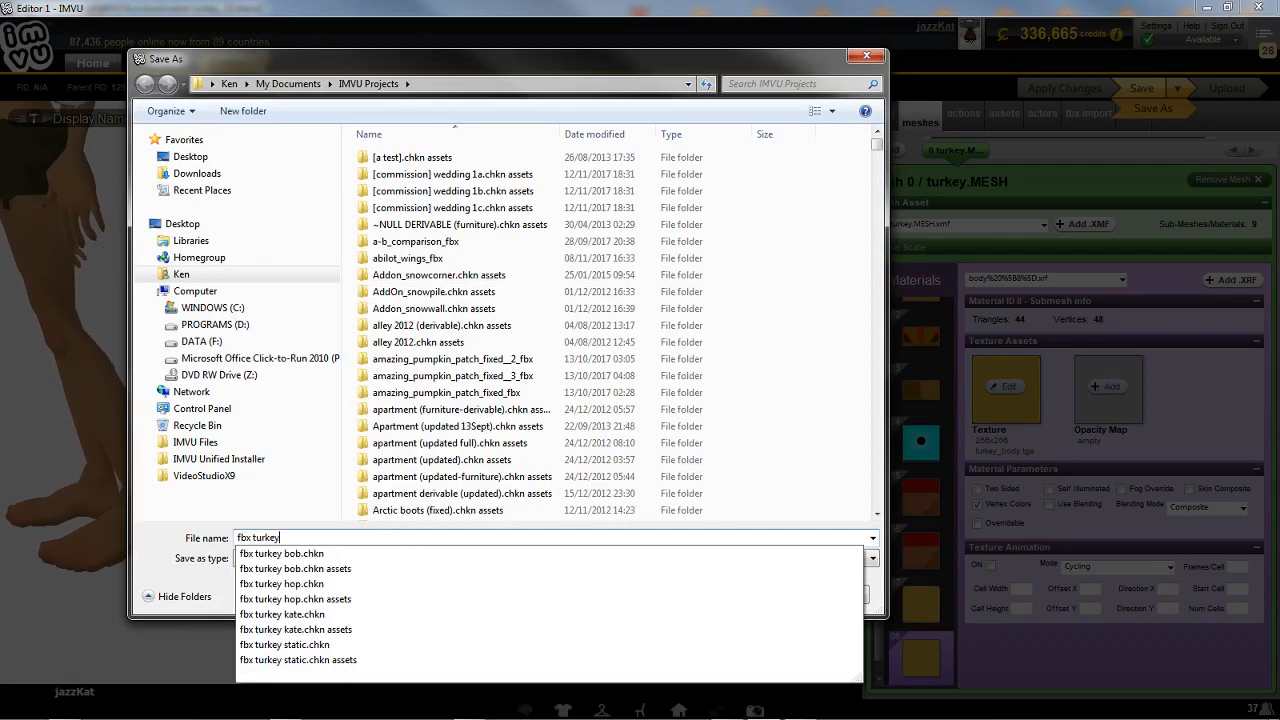
pyautogui.write(' hob final')
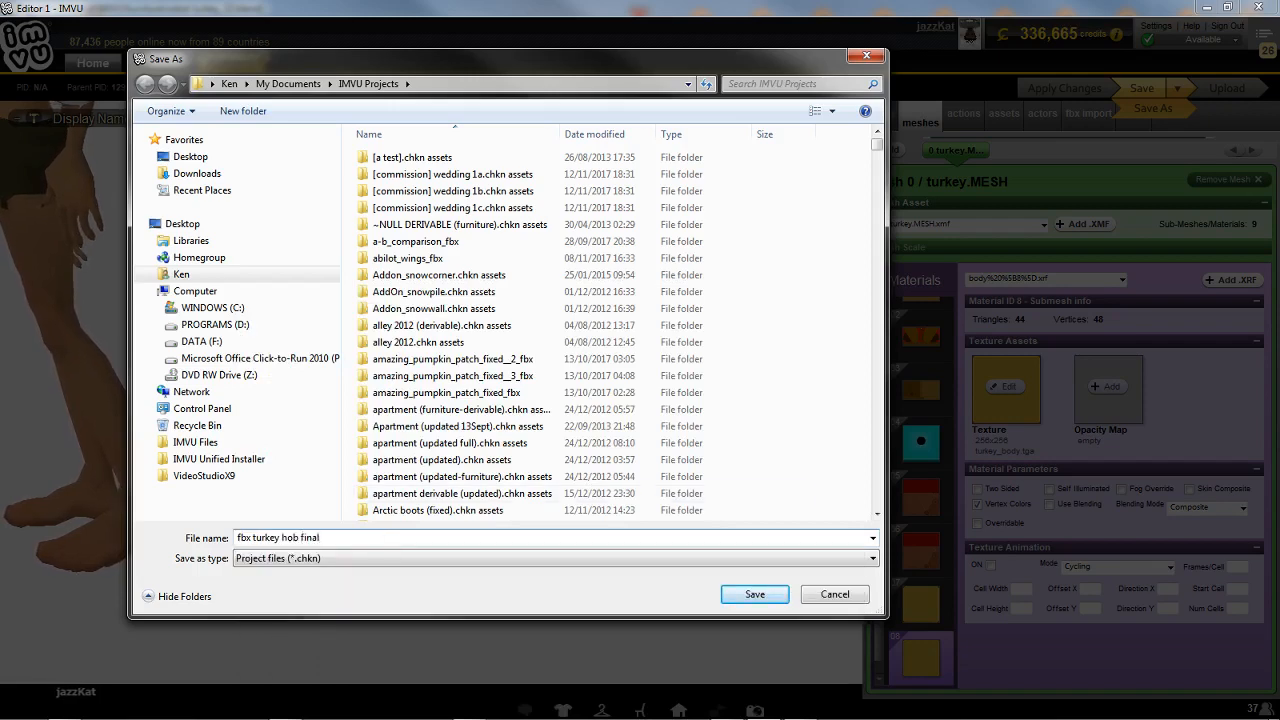
pyautogui.click(757, 596)
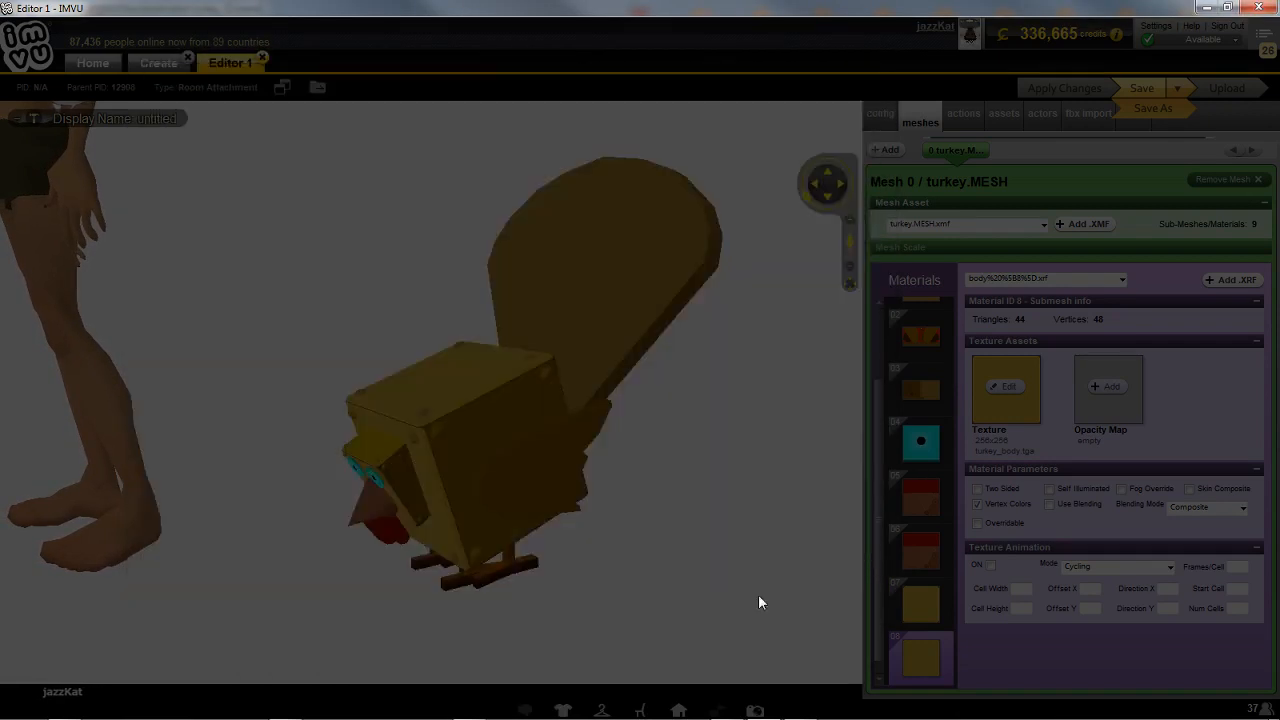
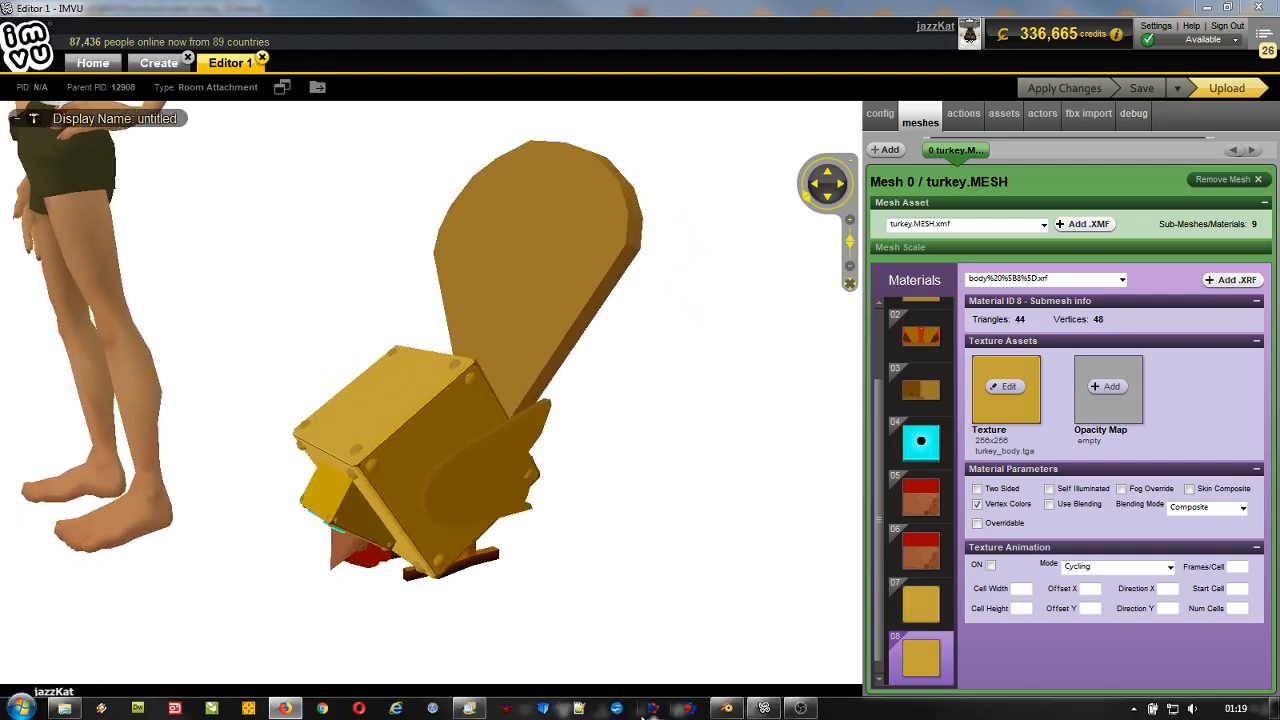
# - Switch to Blender and select the rig's legs, torso and toes bones in Pose Mode to examine how they connect
pyautogui.click(727, 710)
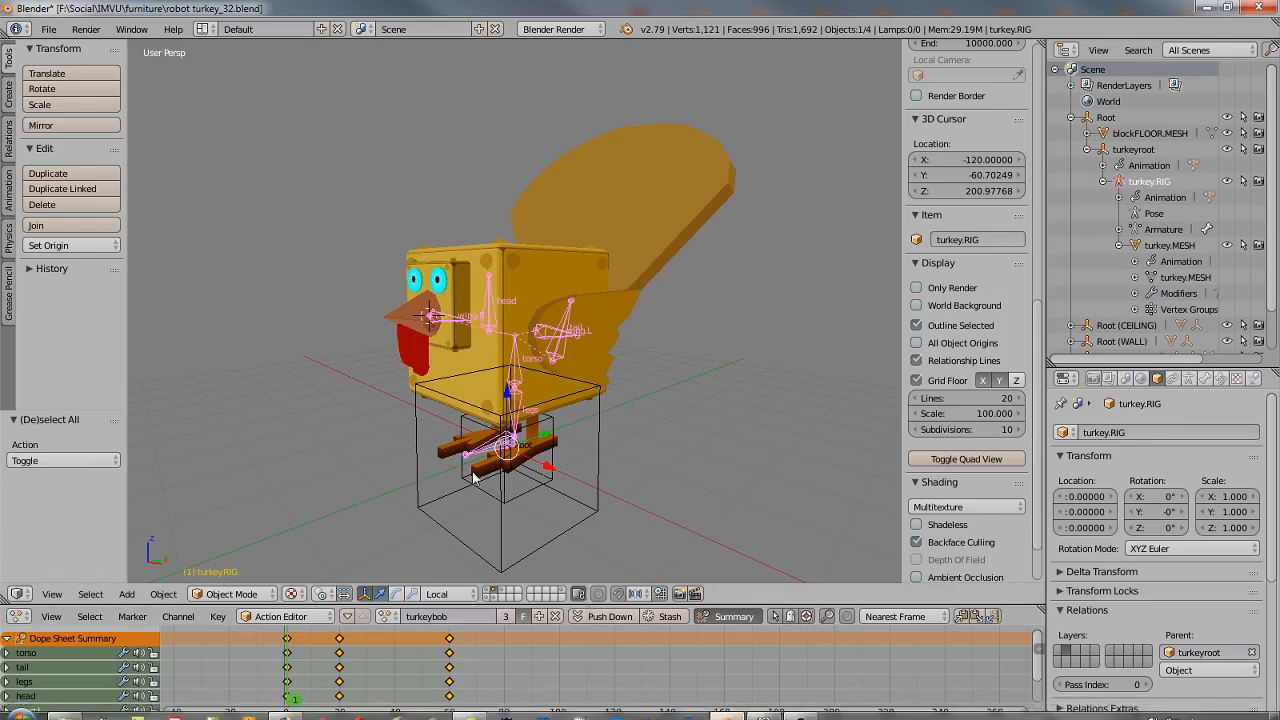
pyautogui.scroll(4, 521, 480)
pyautogui.scroll(4, 521, 480)
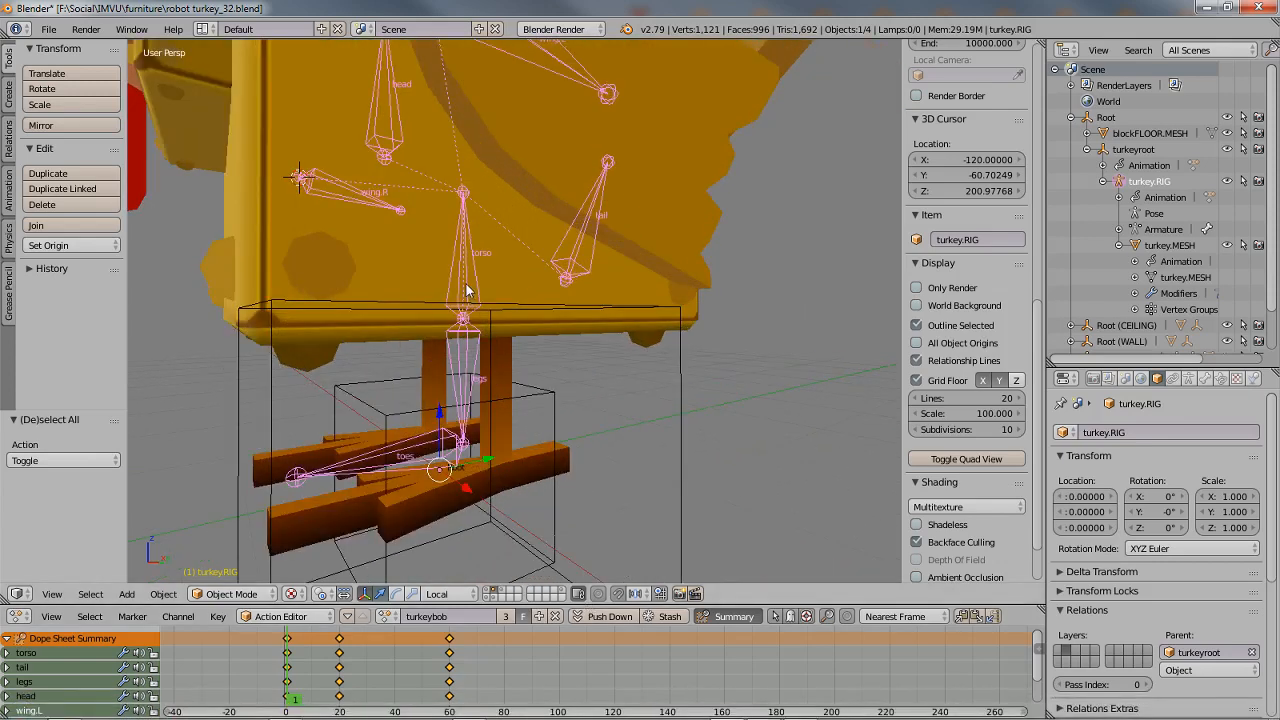
pyautogui.hotkey('ctrl', 'Tab')
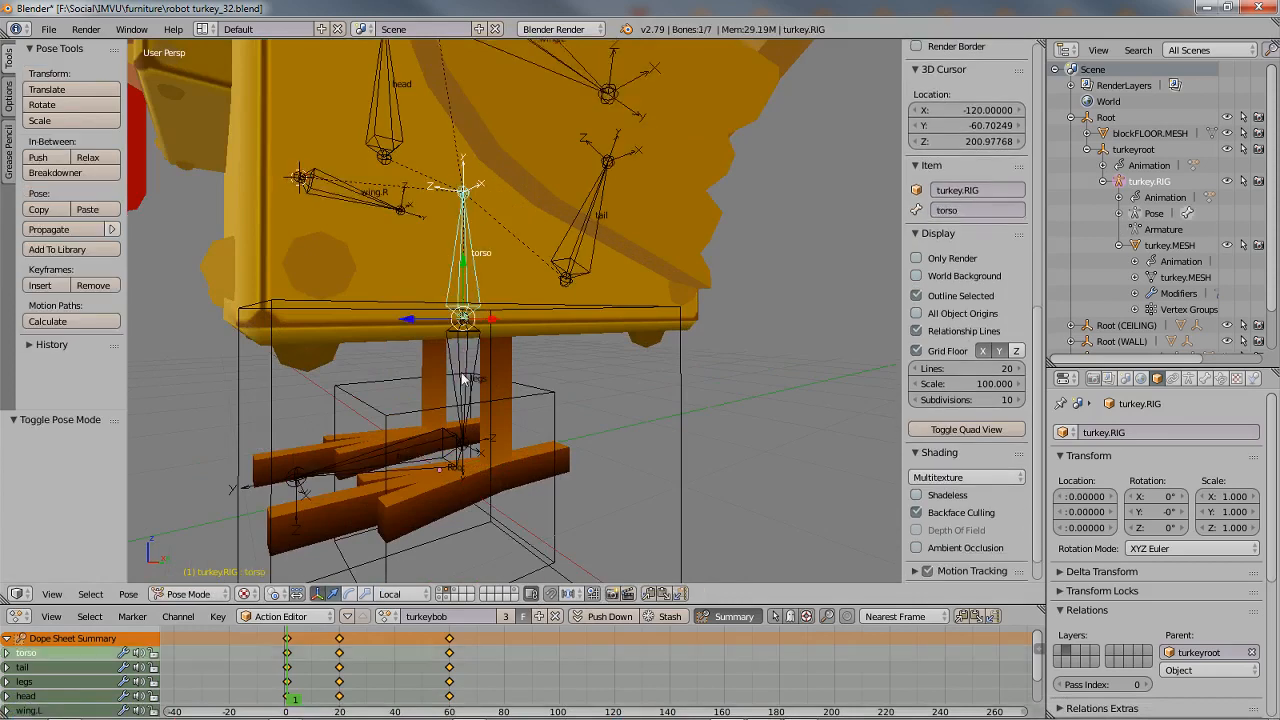
pyautogui.hotkey('ctrl', 'Tab')
pyautogui.rightClick(427, 432)
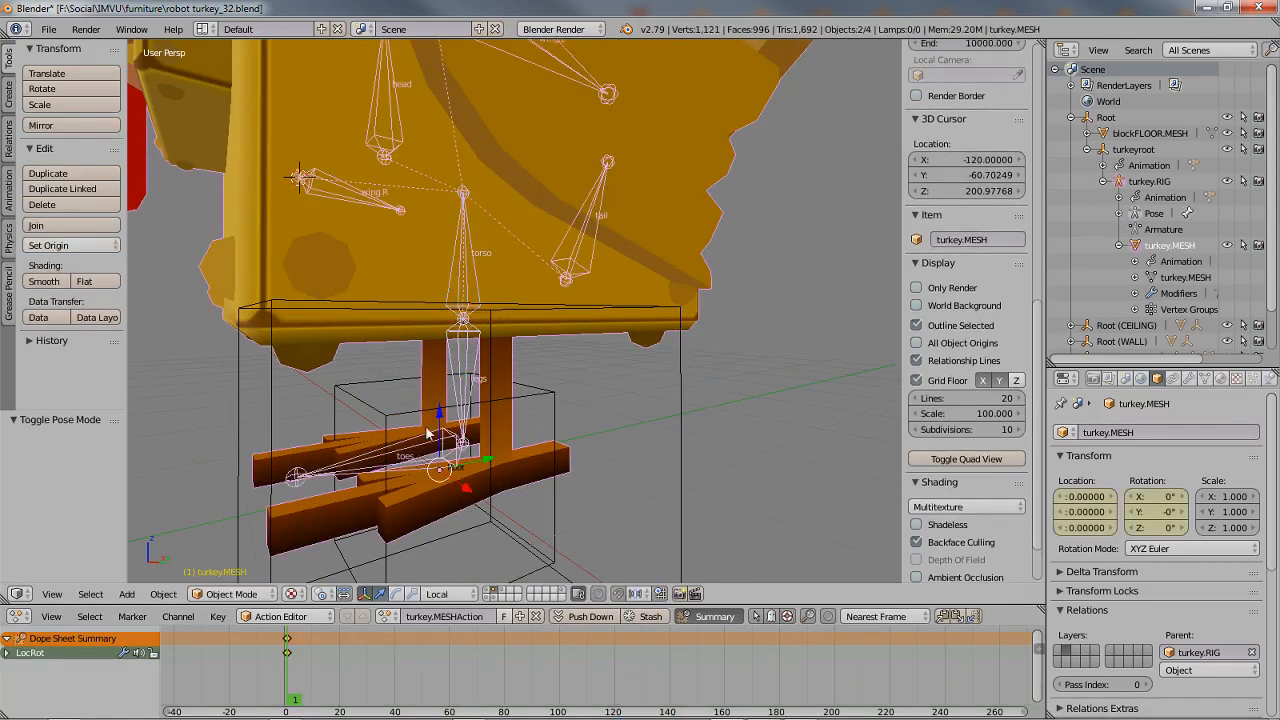
pyautogui.rightClick(460, 347)
pyautogui.keyDown('shift'); pyautogui.rightClick(467, 275); pyautogui.keyUp('shift')
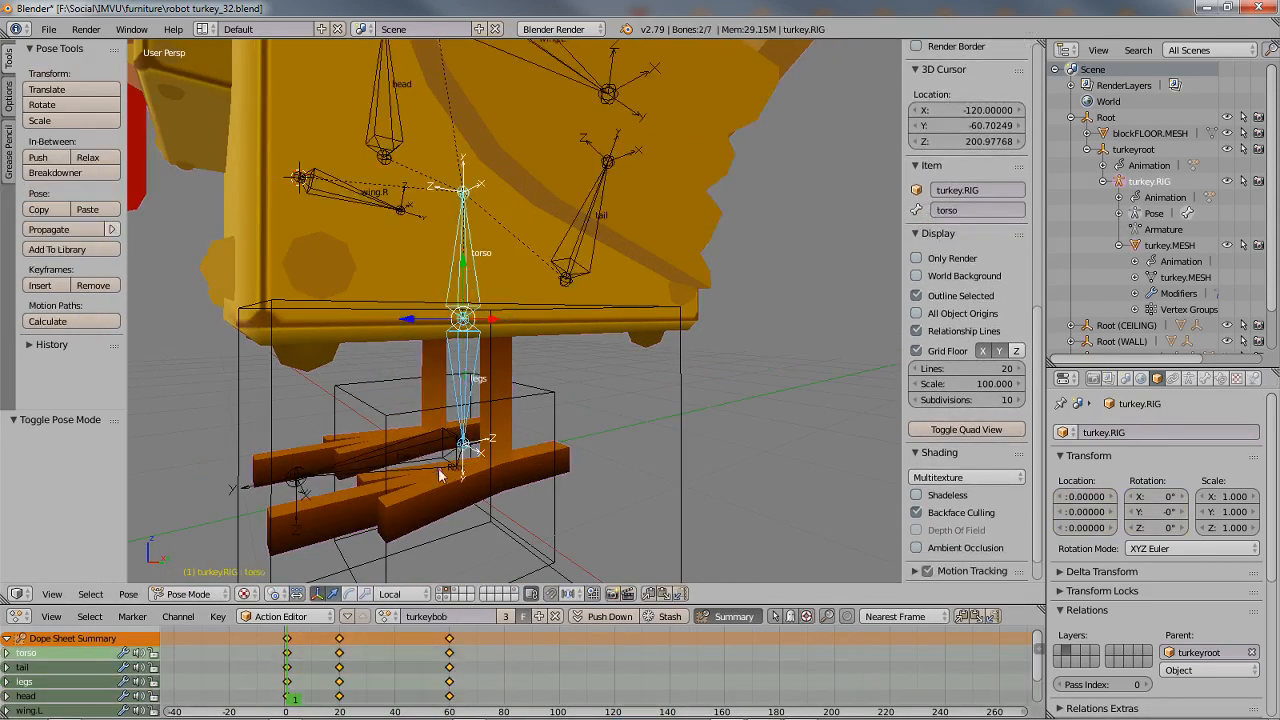
pyautogui.keyDown('shift'); pyautogui.rightClick(430, 456); pyautogui.keyUp('shift')
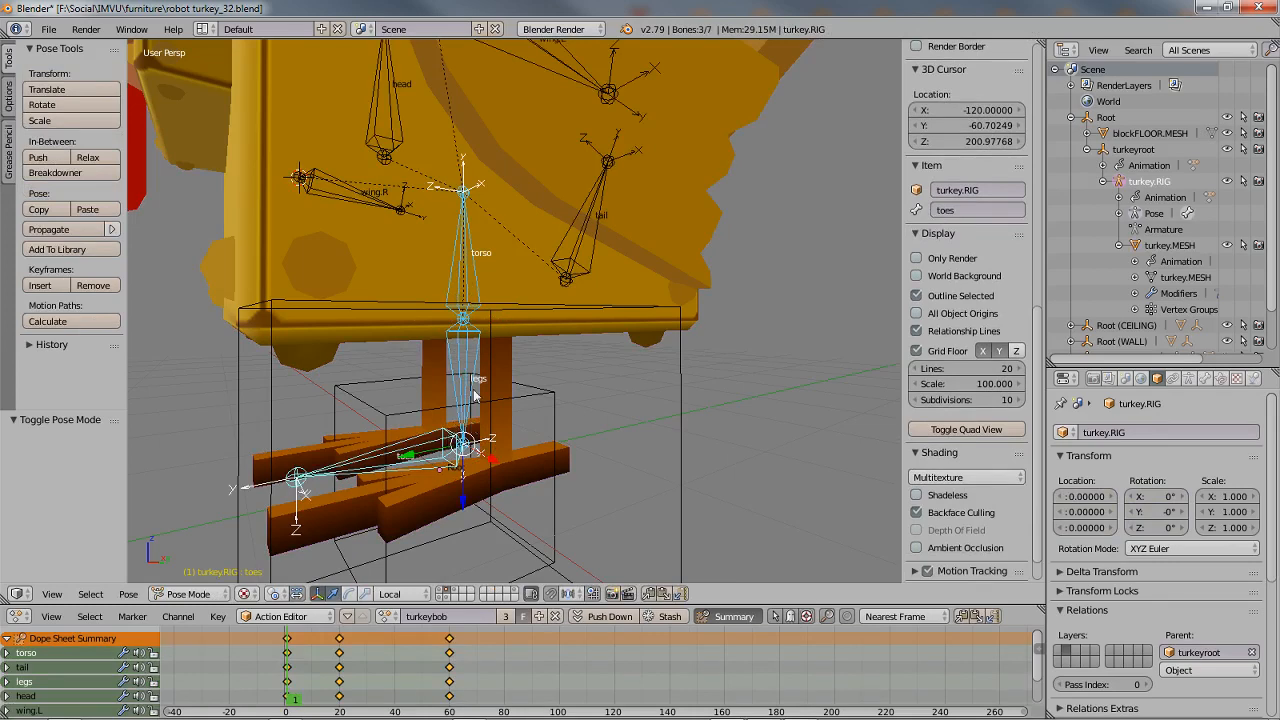
pyautogui.moveTo(466, 415); pyautogui.dragTo(428, 416, button='middle')
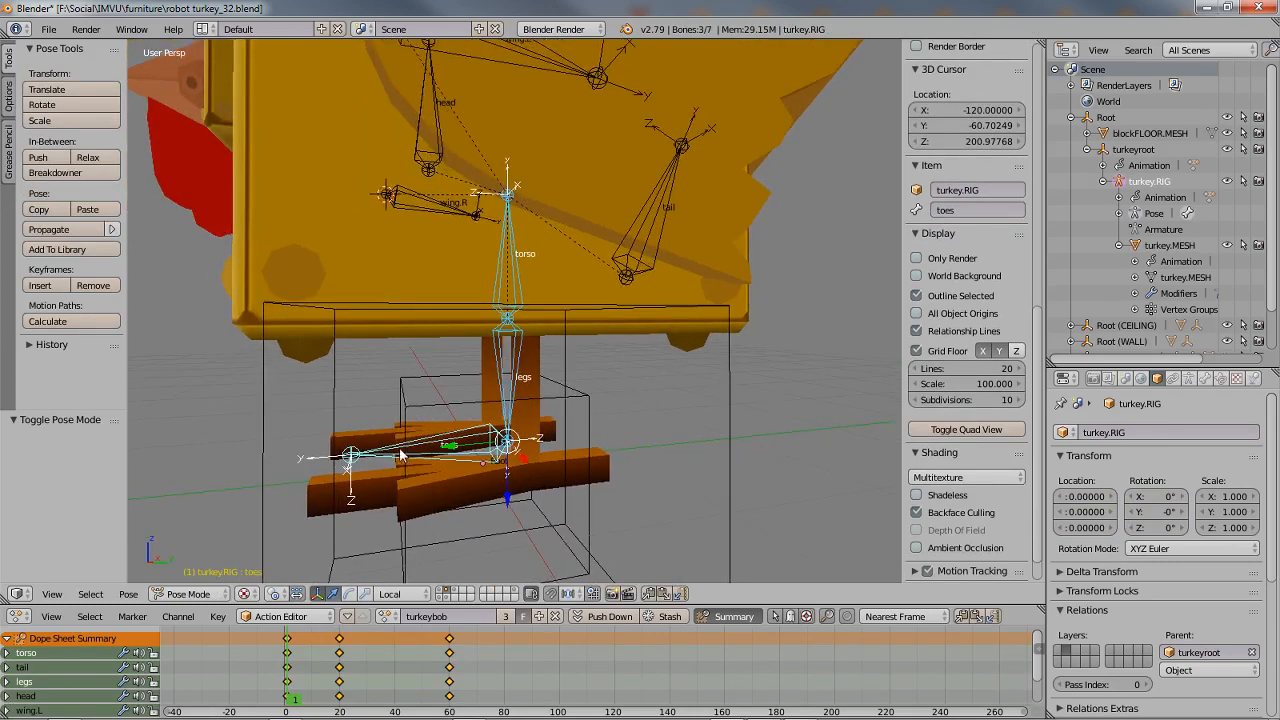
pyautogui.scroll(3, 505, 358)
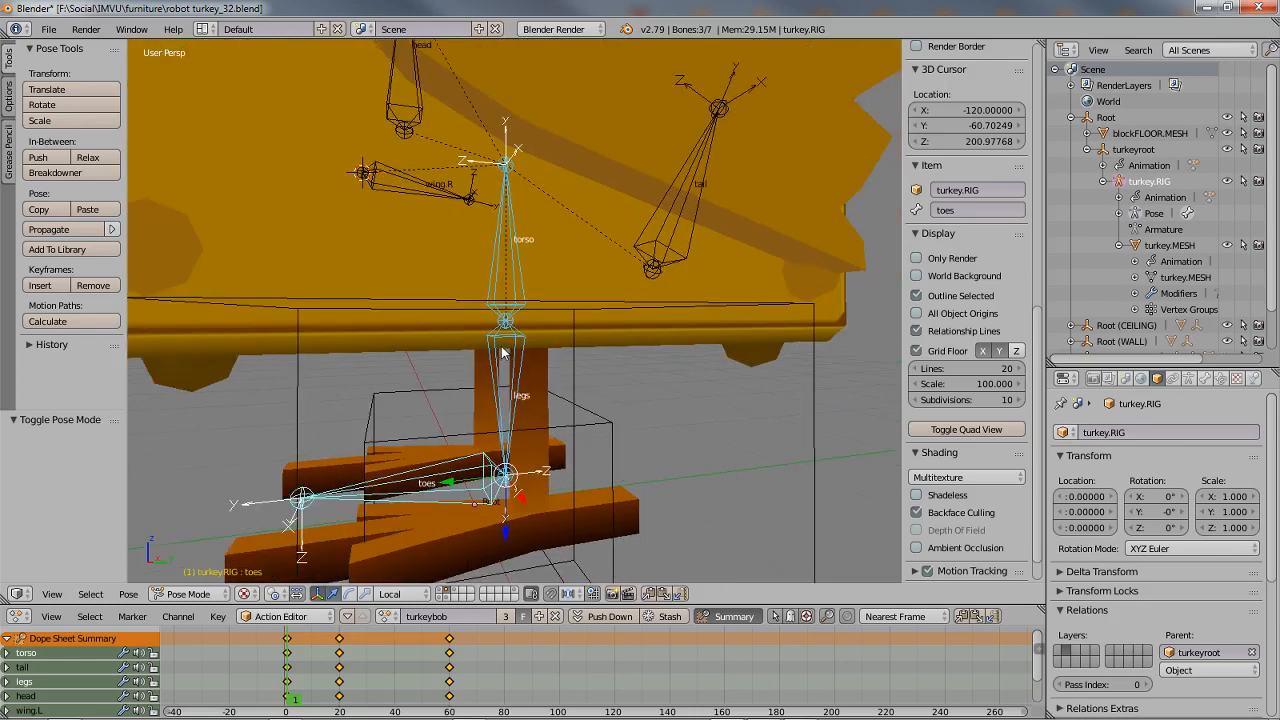
pyautogui.hotkey('ctrl', 'Tab')
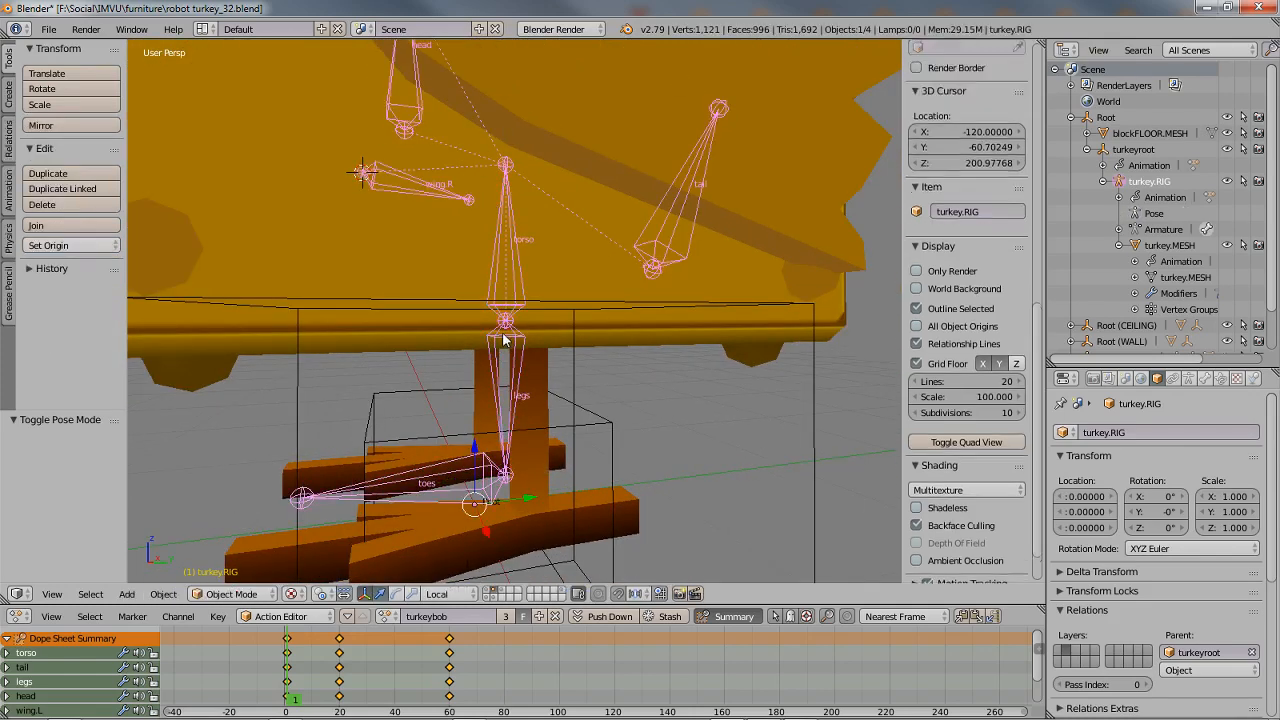
pyautogui.rightClick(516, 339)
pyautogui.rightClick(506, 319)
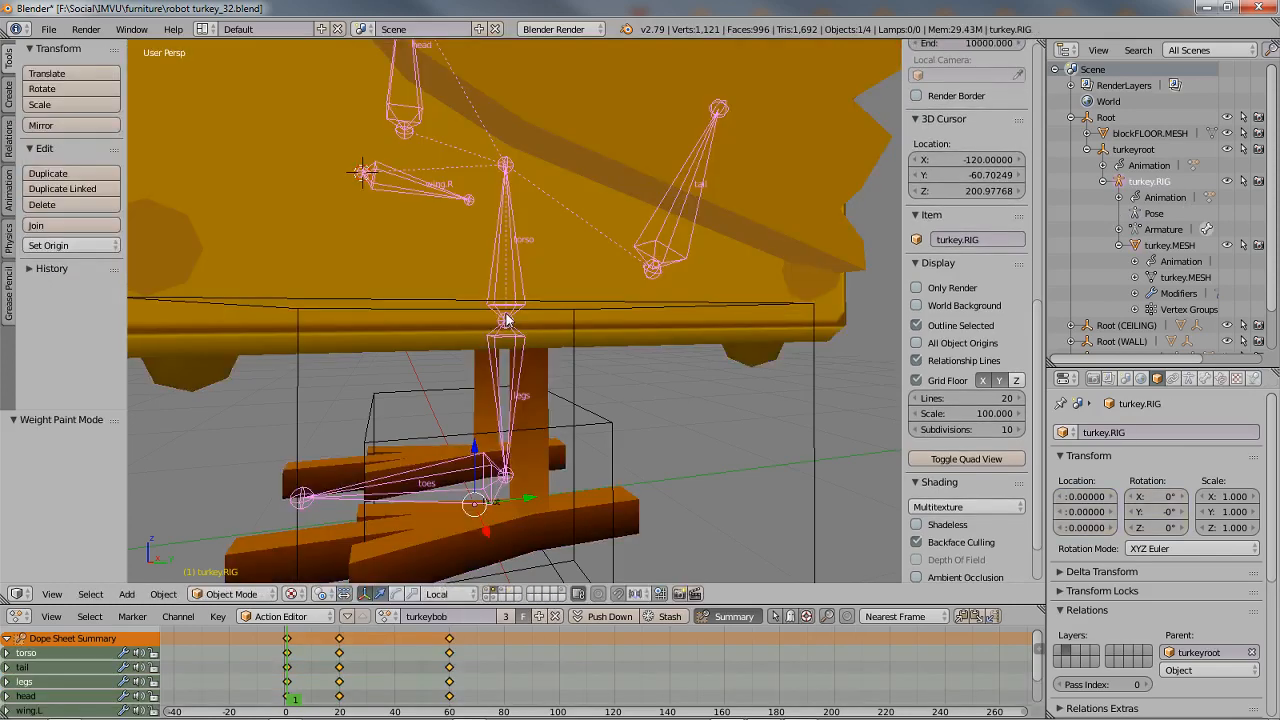
pyautogui.keyDown('shift'); pyautogui.rightClick(515, 325); pyautogui.keyUp('shift')
pyautogui.hotkey('ctrl', 'Tab')
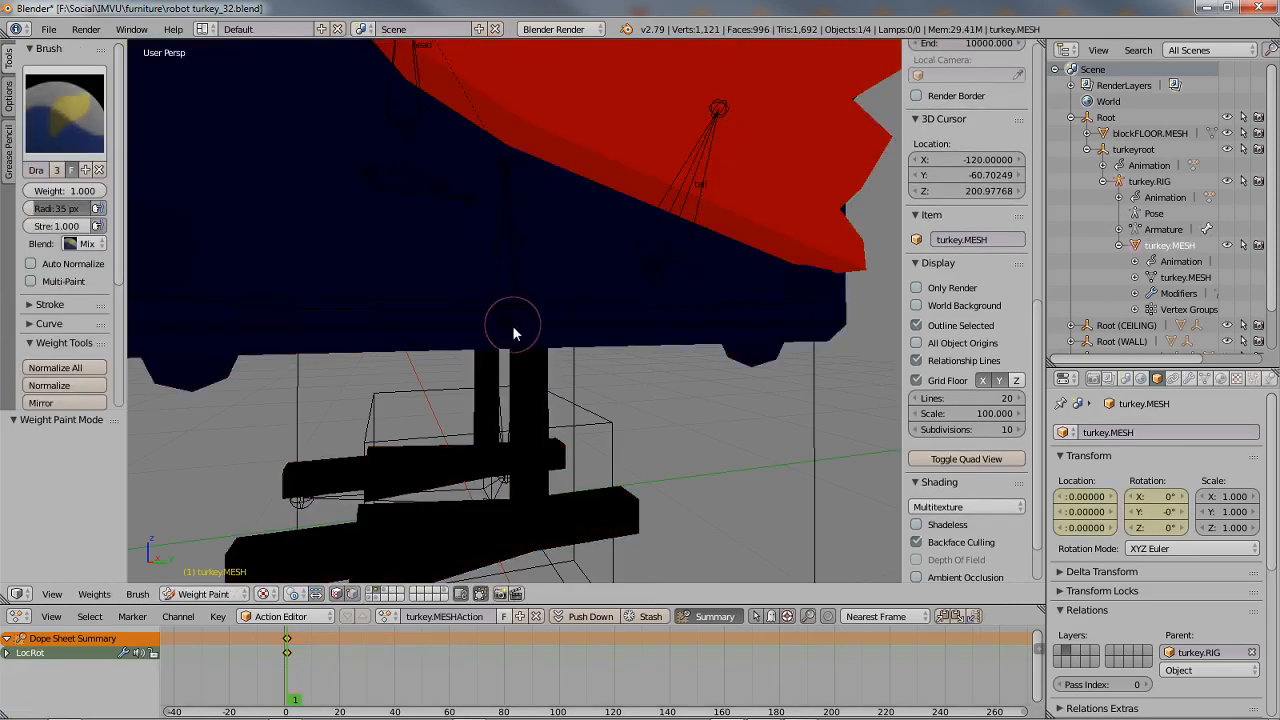
pyautogui.hotkey('ctrl', 'Tab')
pyautogui.rightClick(512, 322)
# - Put the turkey rig in Edit Mode and select the joint between the torso and legs bones for a closer look
pyautogui.press('Tab')
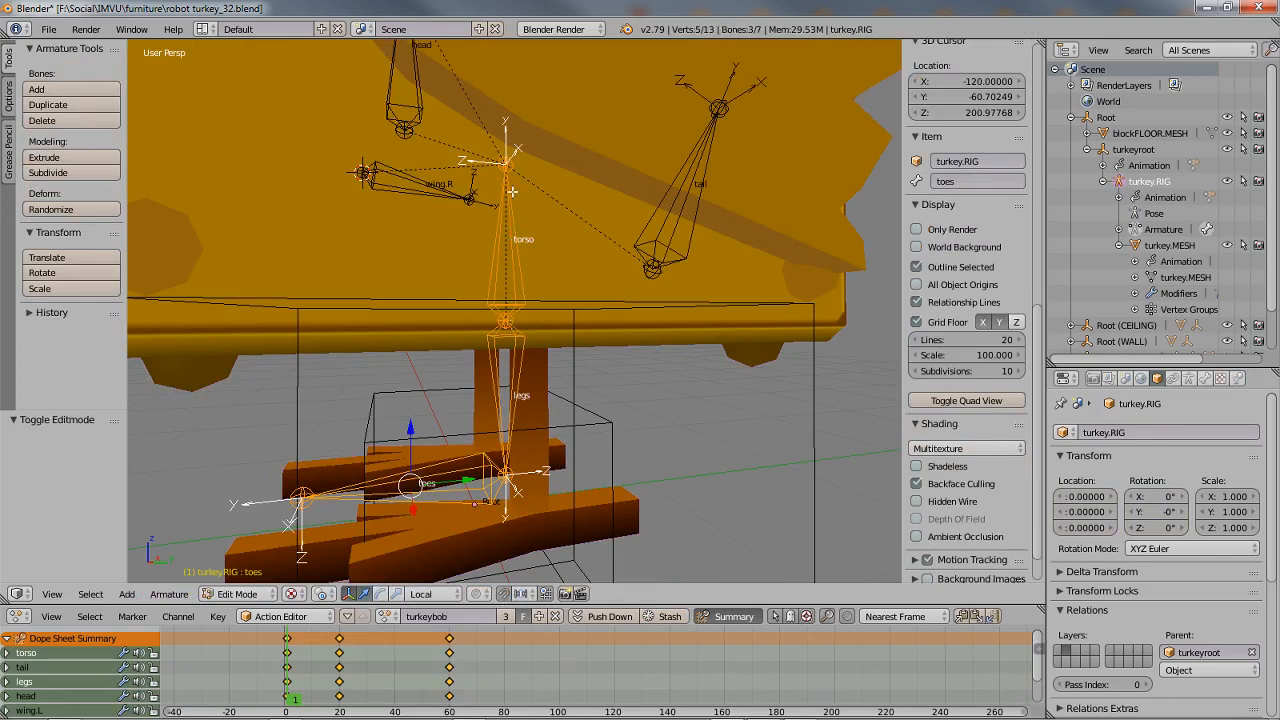
pyautogui.rightClick(506, 321)
pyautogui.moveTo(489, 299)
pyautogui.keyDown('ctrl'); pyautogui.mouseDown()
pyautogui.moveTo(497, 358)
pyautogui.moveTo(527, 300)
pyautogui.moveTo(485, 298)
pyautogui.mouseUp(); pyautogui.keyUp('ctrl')
pyautogui.scroll(1, 550, 361)
pyautogui.scroll(3, 550, 361)
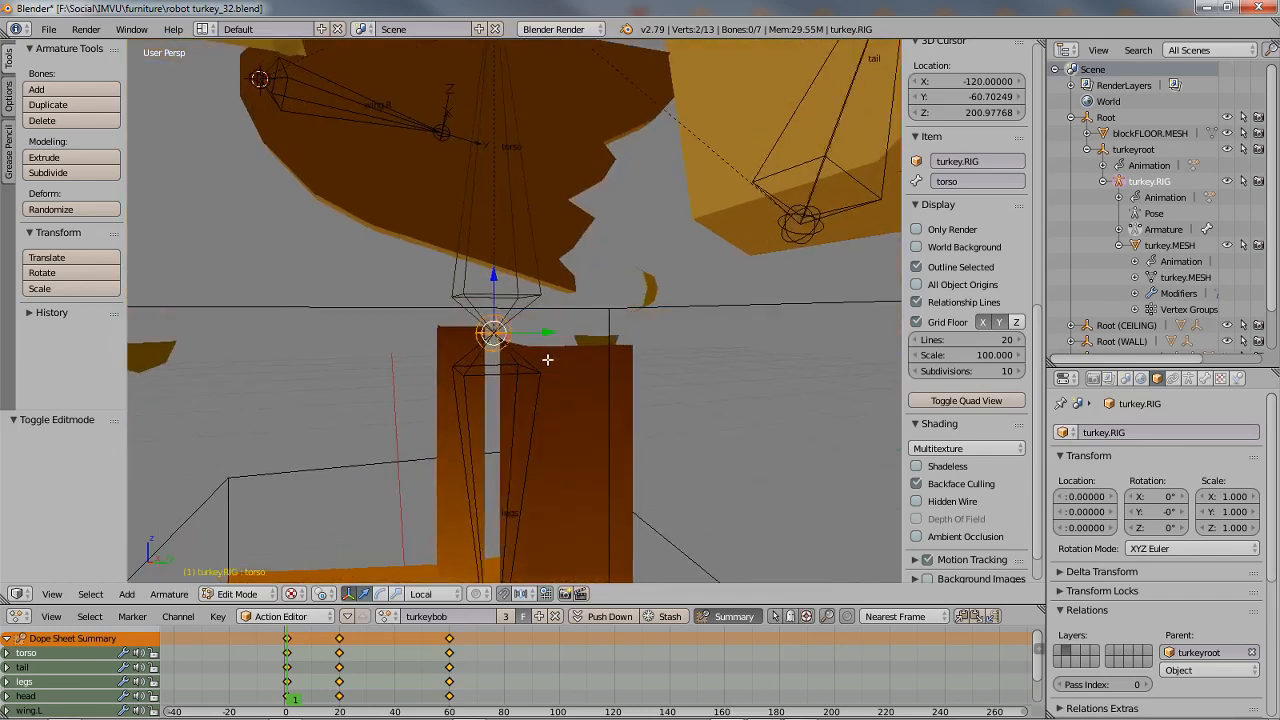
pyautogui.scroll(-4, 548, 358)
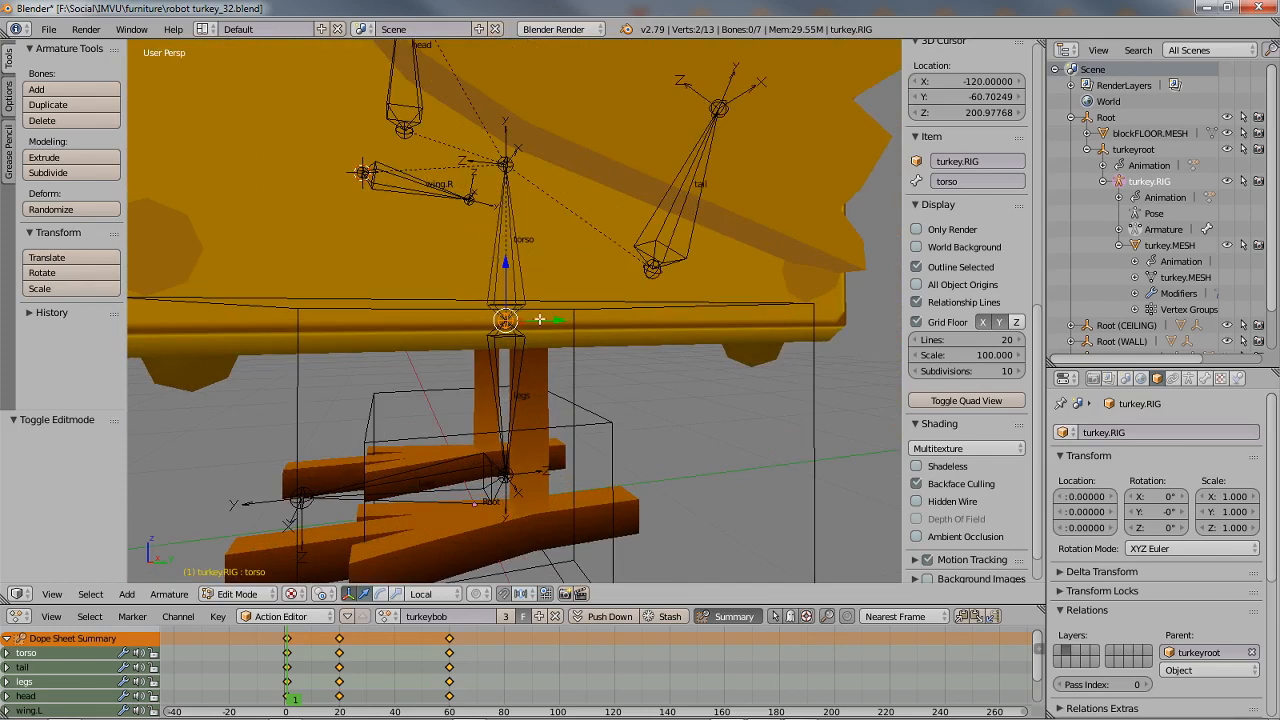
# - Show the rig in wireframe from the right side, framing the torso, legs and toes bones
pyautogui.press('KP_3')
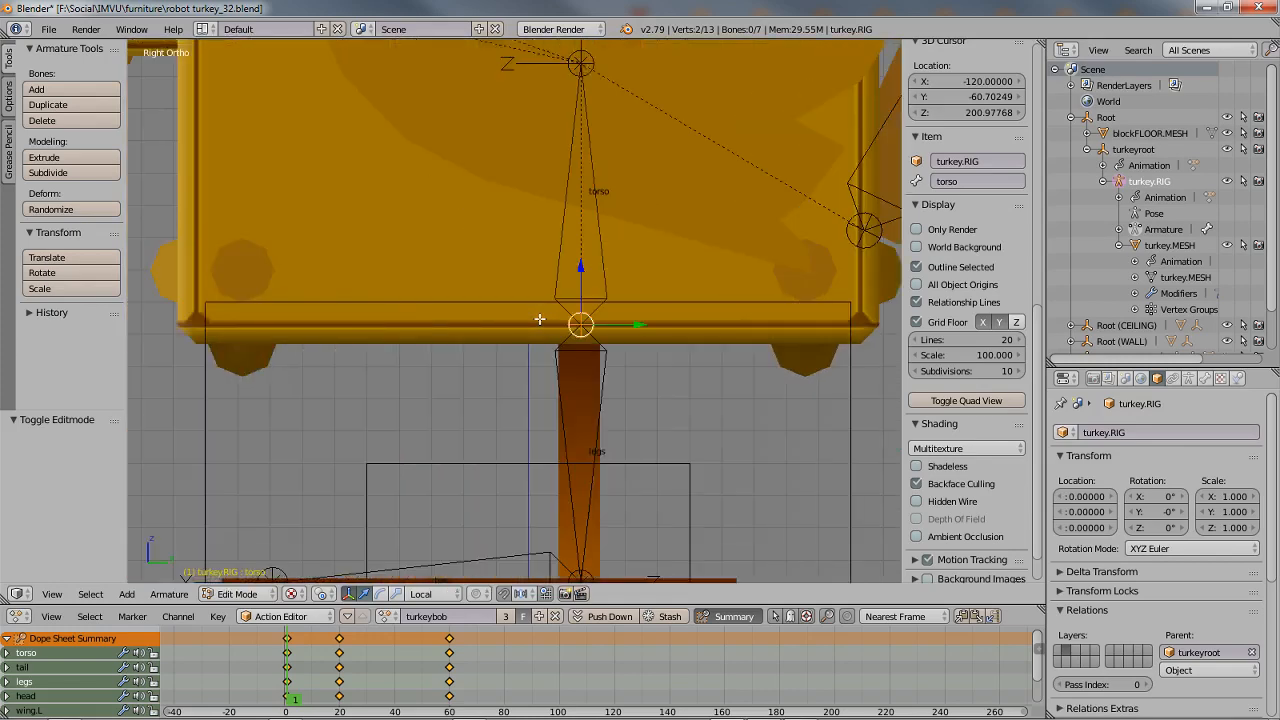
pyautogui.press('z')
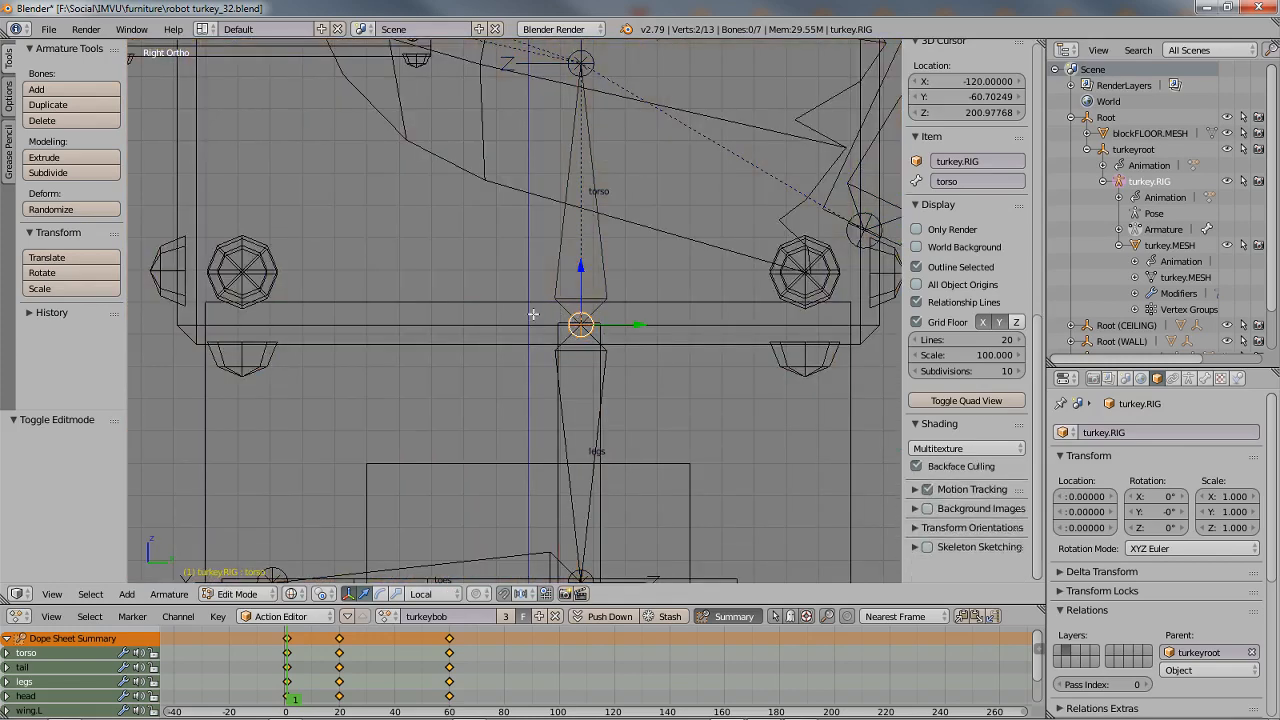
pyautogui.keyDown('shift'); pyautogui.moveTo(588, 318); pyautogui.dragTo(526, 255, button='middle'); pyautogui.keyUp('shift')
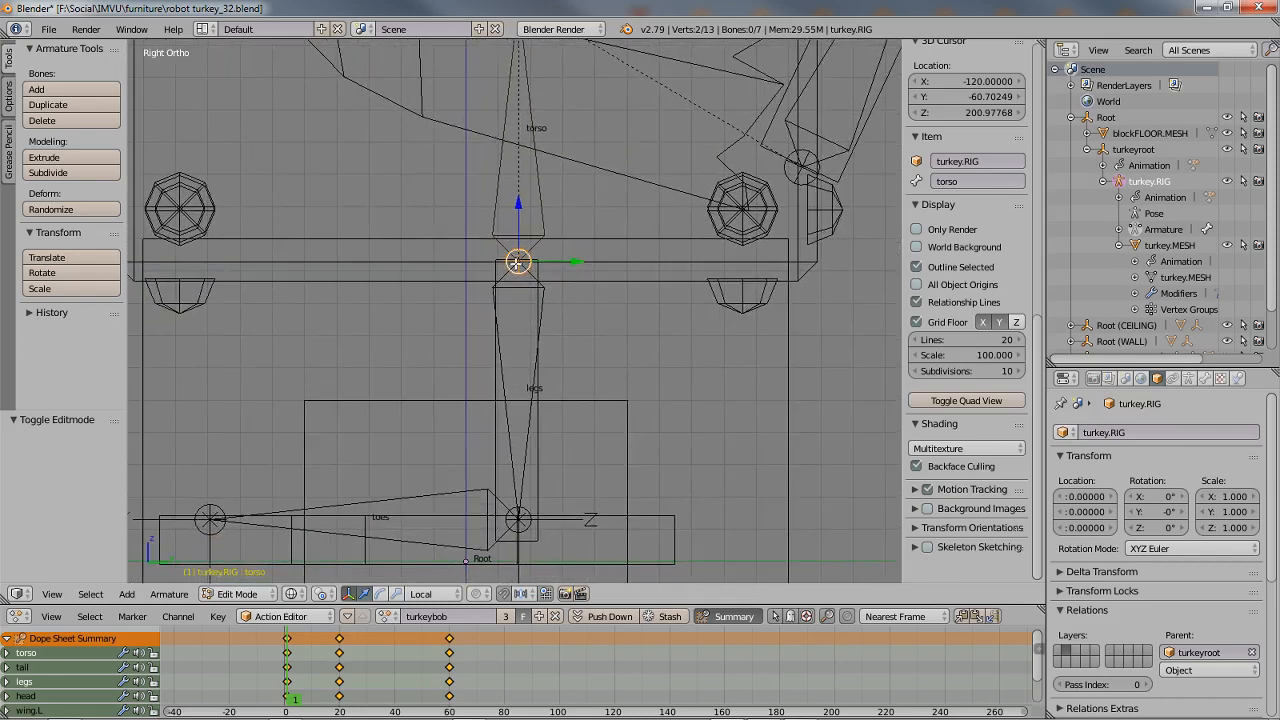
pyautogui.scroll(-1, 520, 258)
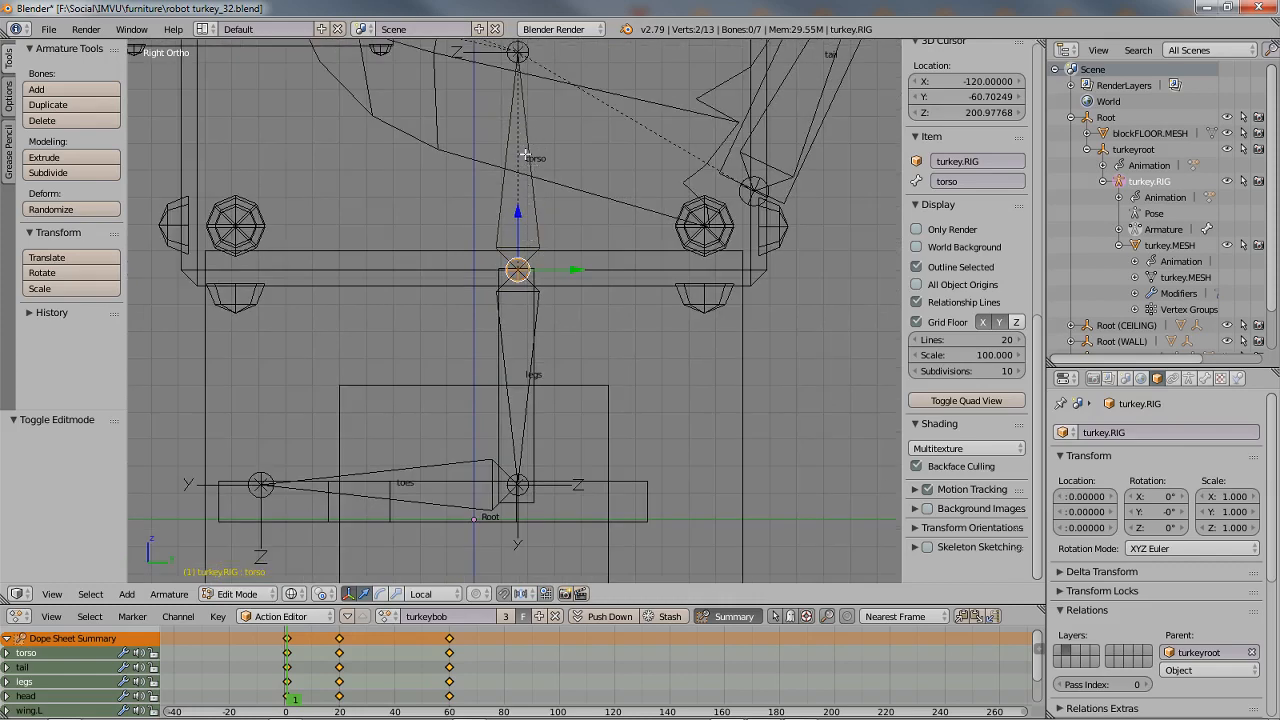
# - Select the legs, torso and toes bones together to examine how the chain connects
pyautogui.rightClick(506, 384)
pyautogui.keyDown('shift'); pyautogui.rightClick(509, 178); pyautogui.keyUp('shift')
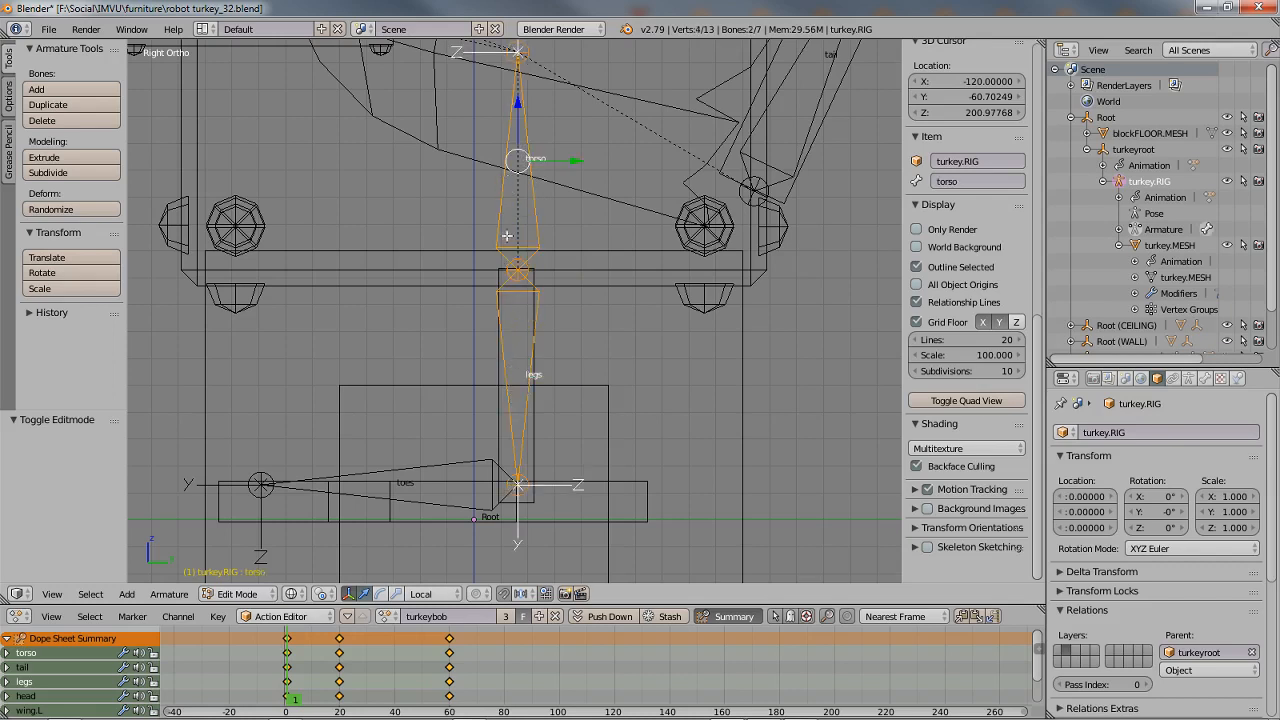
pyautogui.keyDown('shift'); pyautogui.rightClick(429, 473); pyautogui.keyUp('shift')
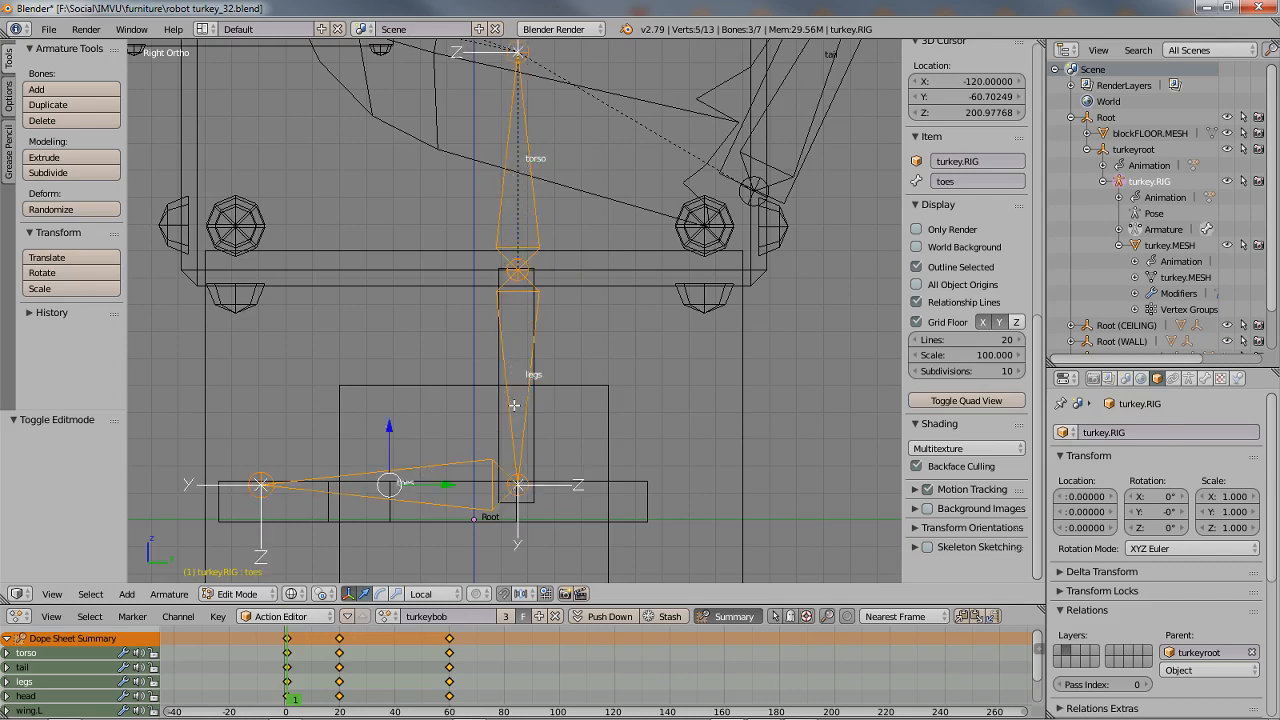
# - Try to move the toes and legs bones together to test their connection to the torso bone
pyautogui.rightClick(458, 468)
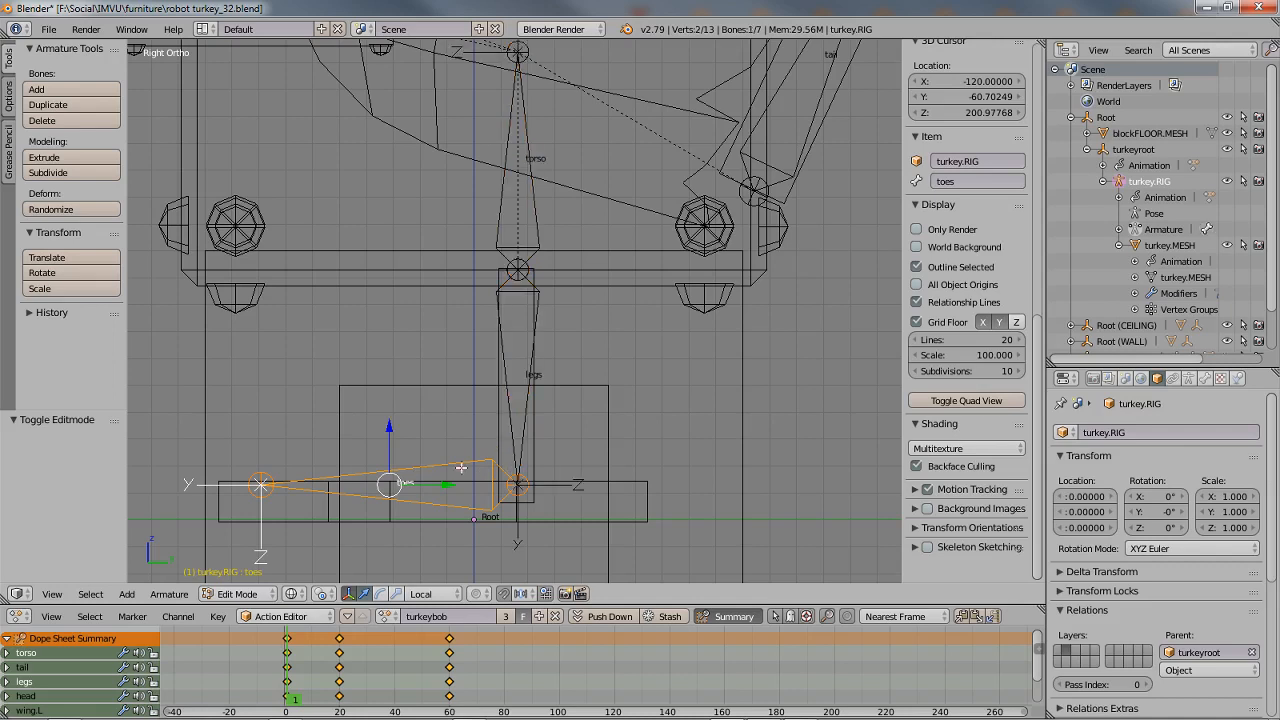
pyautogui.keyDown('shift'); pyautogui.rightClick(512, 366); pyautogui.keyUp('shift')
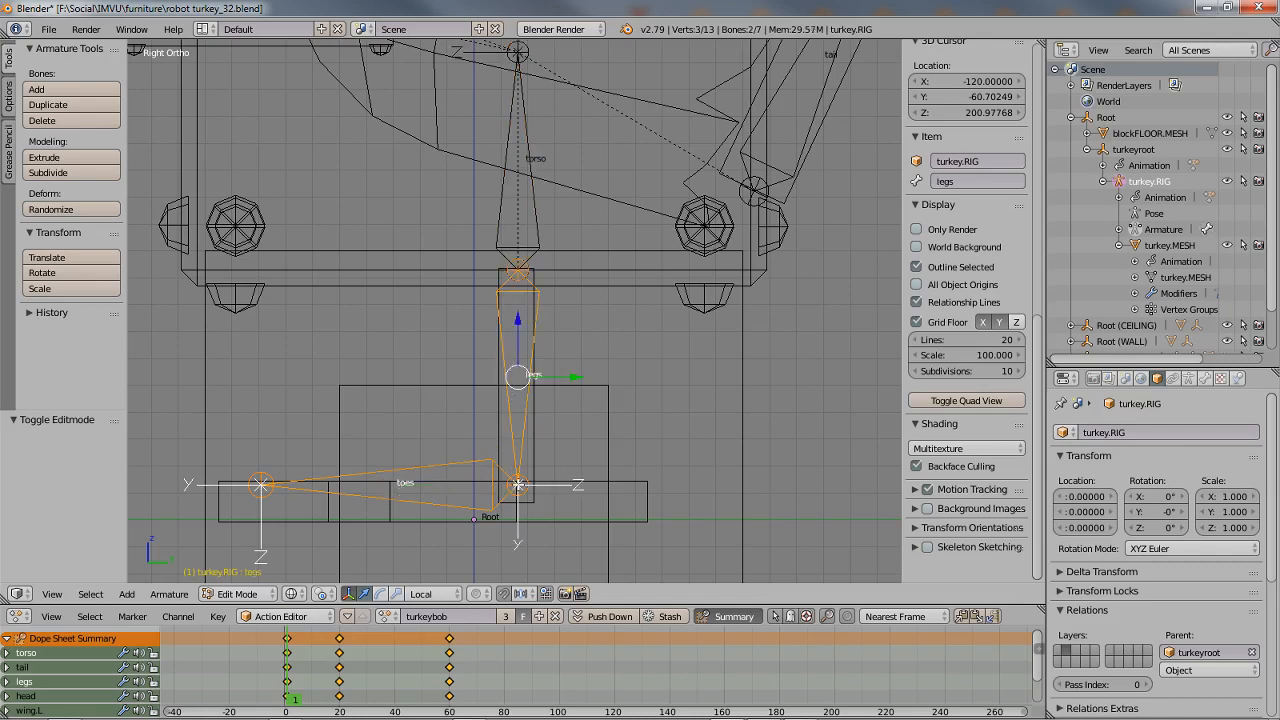
pyautogui.press('g')
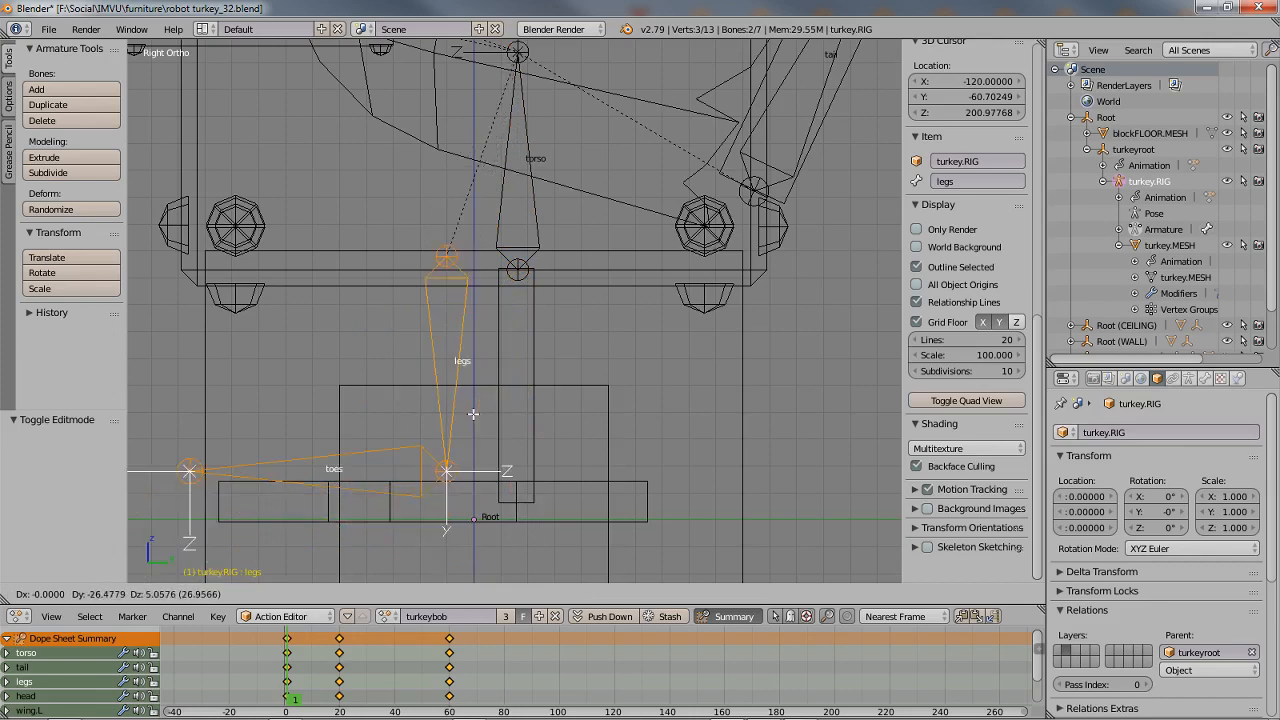
pyautogui.rightClick(465, 398)
# - Try to move the legs bone and the toes bone individually to test their shared joint
pyautogui.rightClick(511, 361)
pyautogui.press('g')
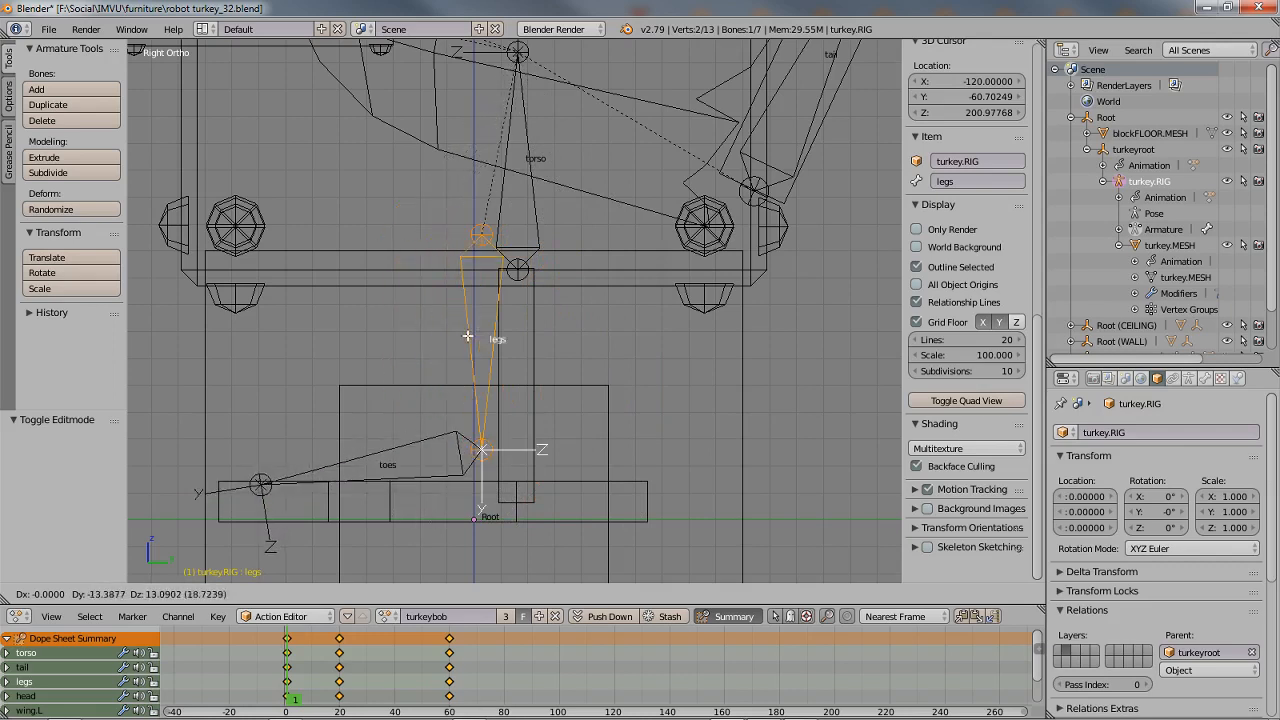
pyautogui.rightClick(467, 336)
pyautogui.rightClick(451, 464)
pyautogui.press('g')
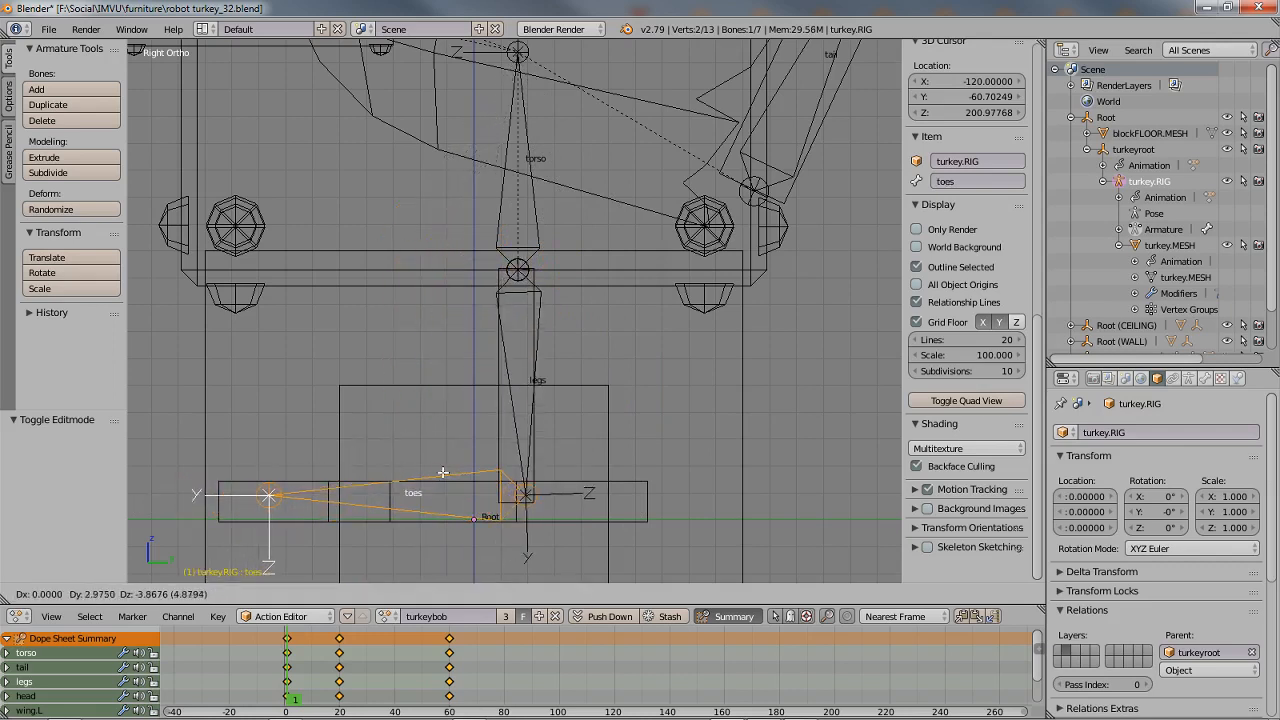
pyautogui.click(443, 472)
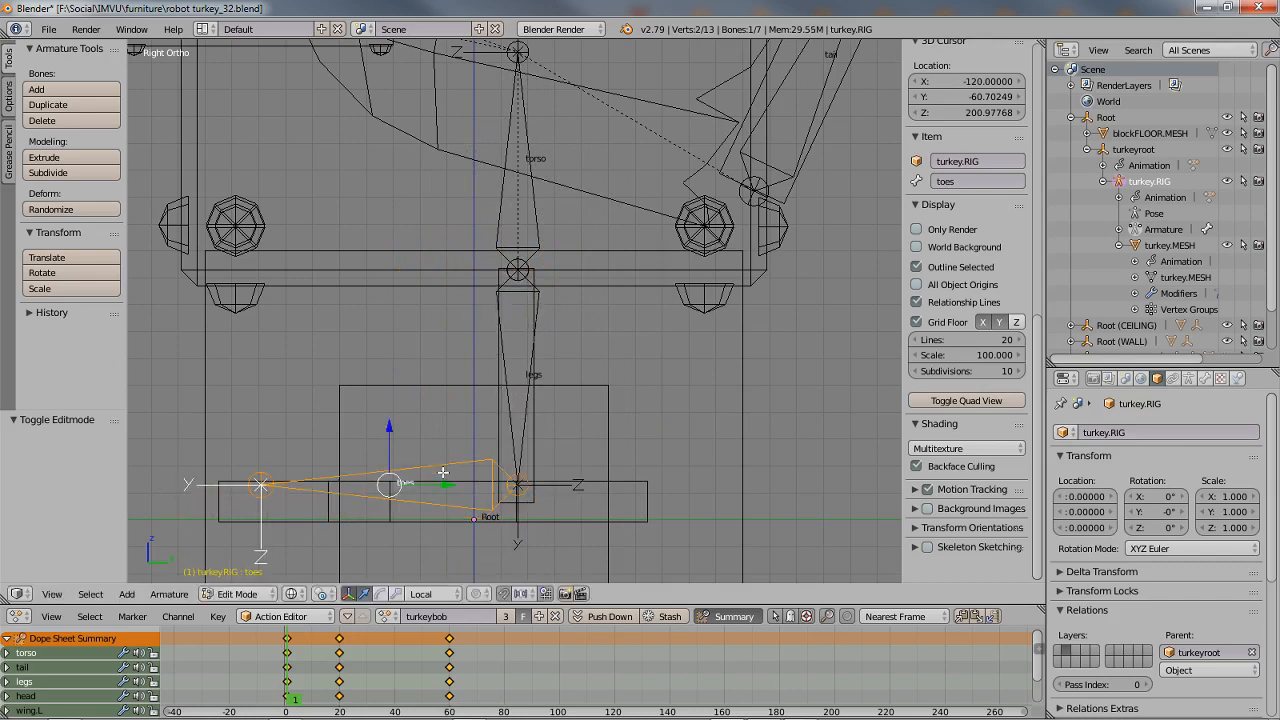
# - Try to move the joined legs and toes bones slightly away from the torso's lower joint
pyautogui.rightClick(509, 387)
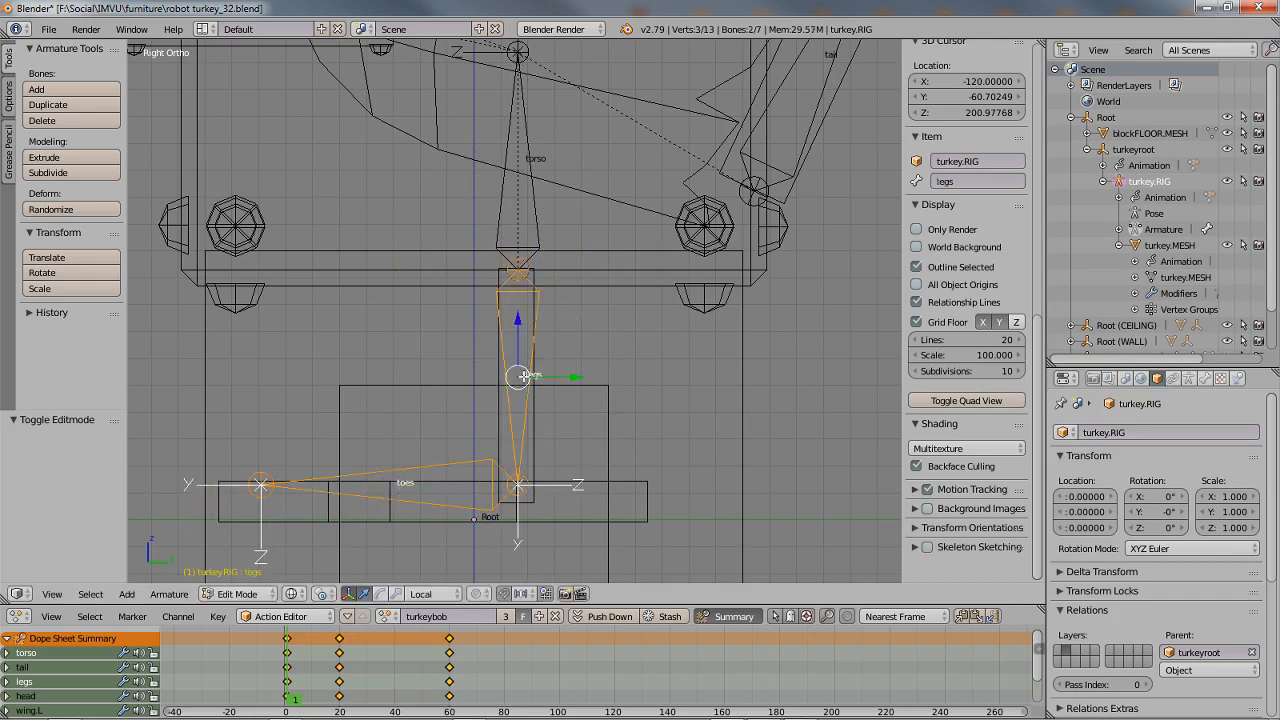
pyautogui.press('g')
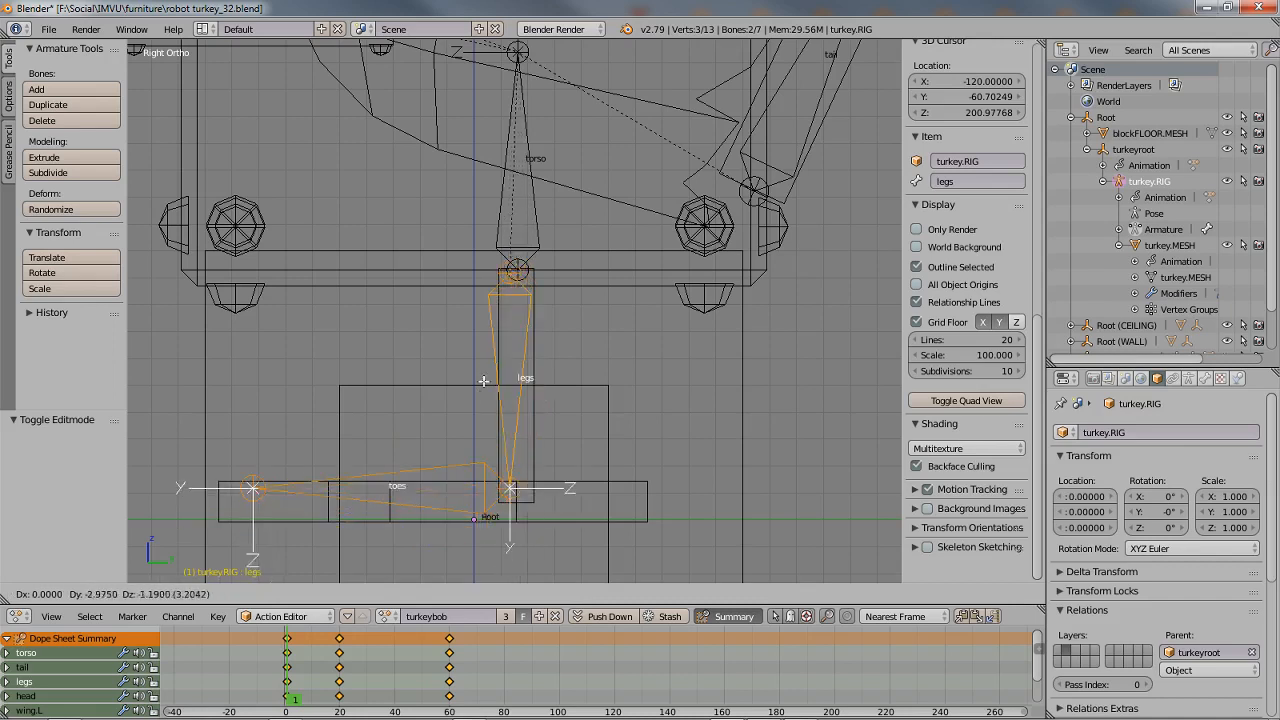
pyautogui.rightClick(493, 367)
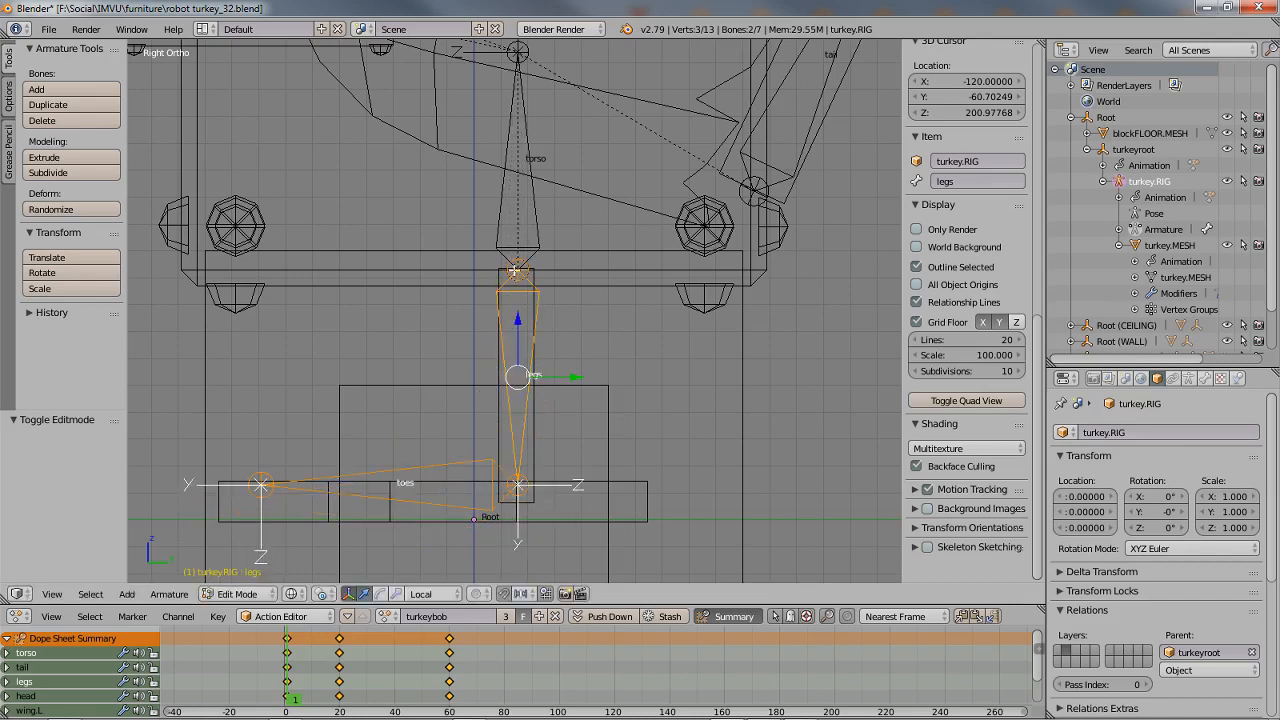
# - Examine the joints of the legs bone by selecting the legs, torso and toes bones in turn
pyautogui.rightClick(494, 359)
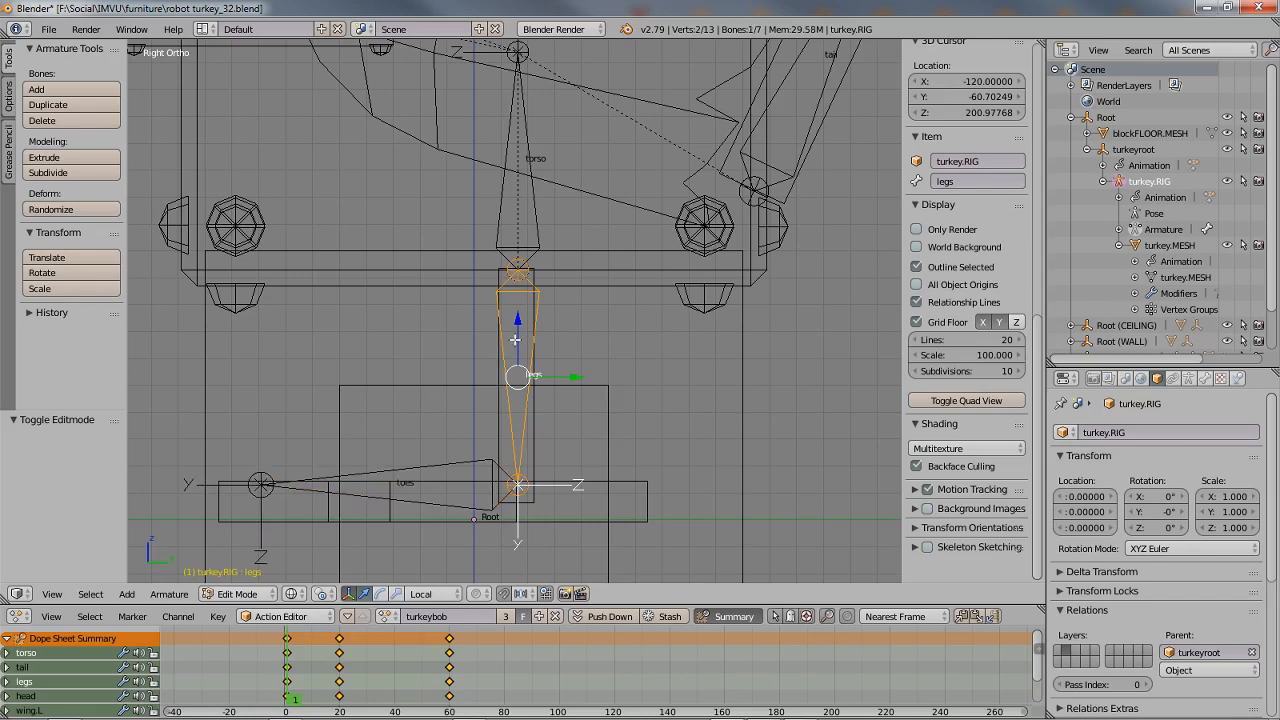
pyautogui.rightClick(535, 207)
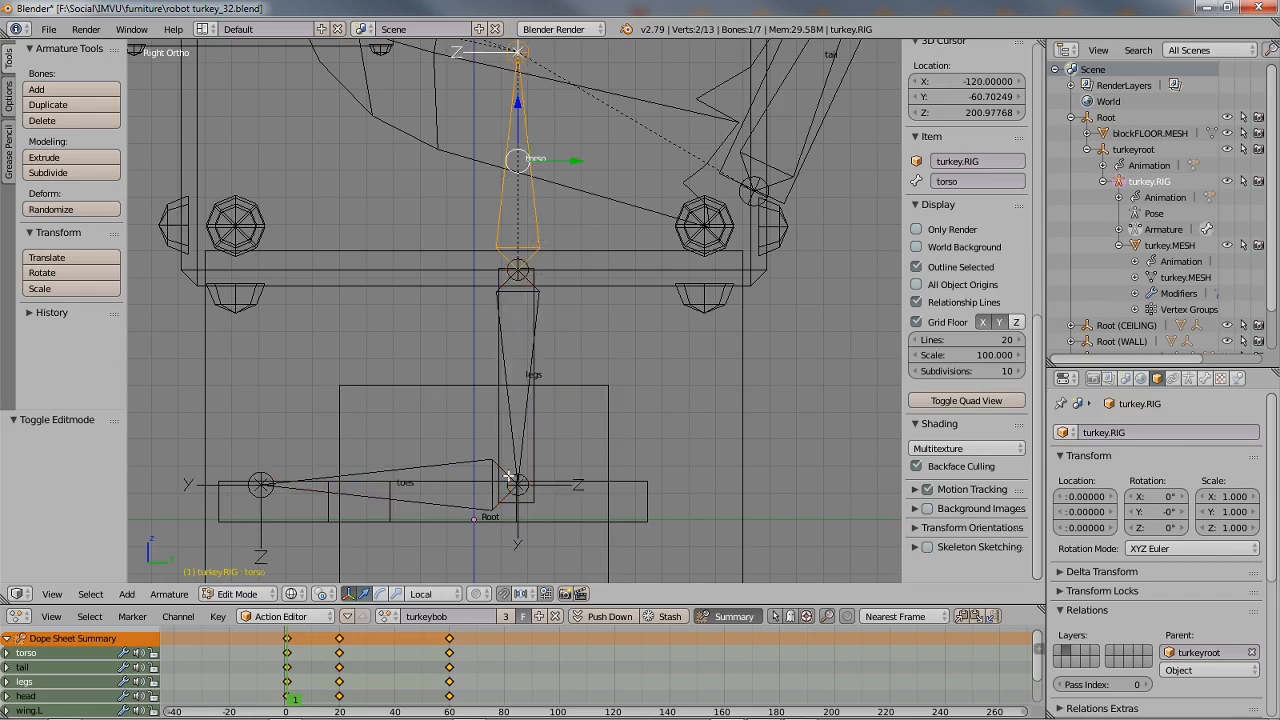
pyautogui.keyDown('shift'); pyautogui.rightClick(461, 458); pyautogui.keyUp('shift')
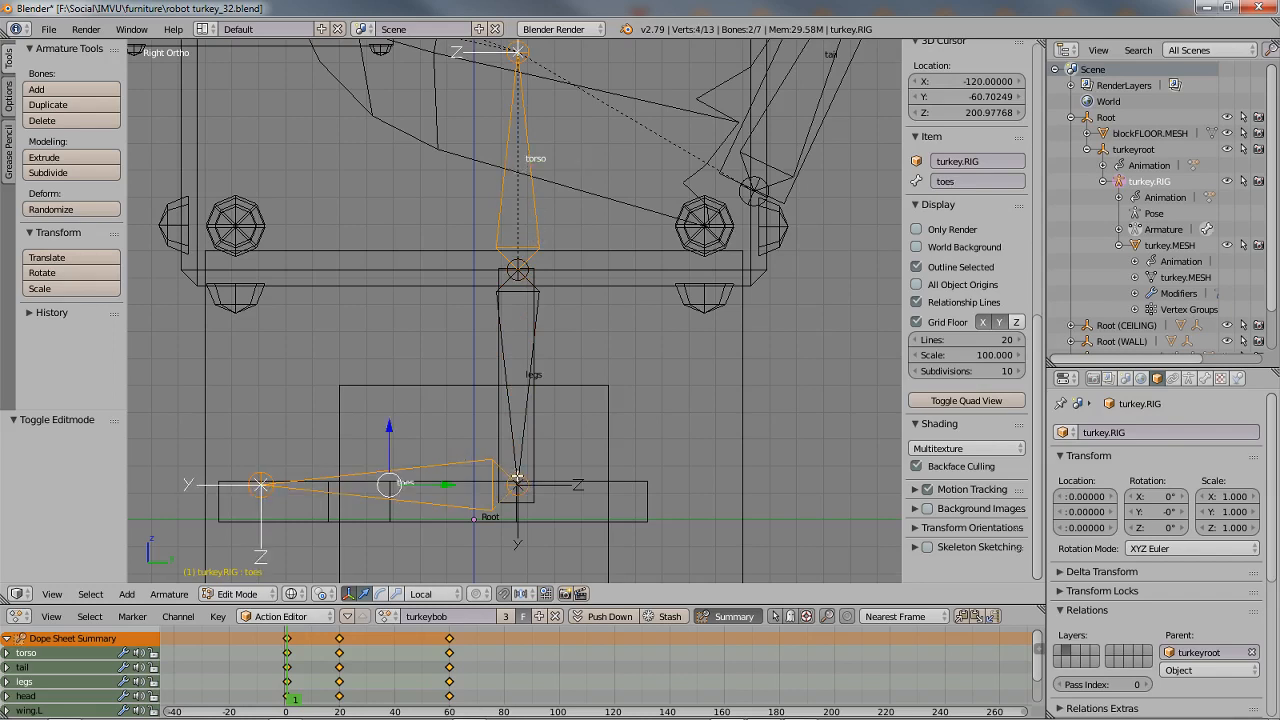
pyautogui.keyDown('ctrl'); pyautogui.moveTo(454, 310); pyautogui.dragTo(560, 300); pyautogui.keyUp('ctrl')
pyautogui.rightClick(537, 322)
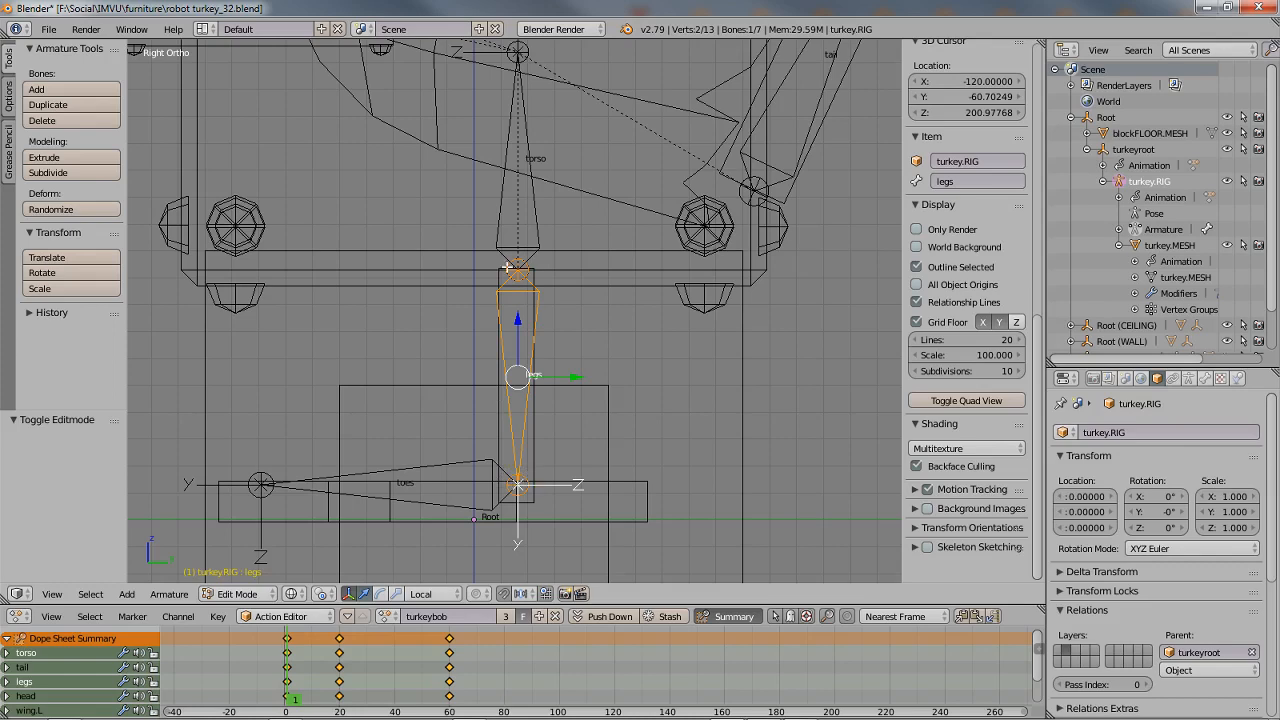
# - Select the tail bone and show the turkey in solid shading with the rig in Pose Mode
pyautogui.scroll(-2, 500, 481)
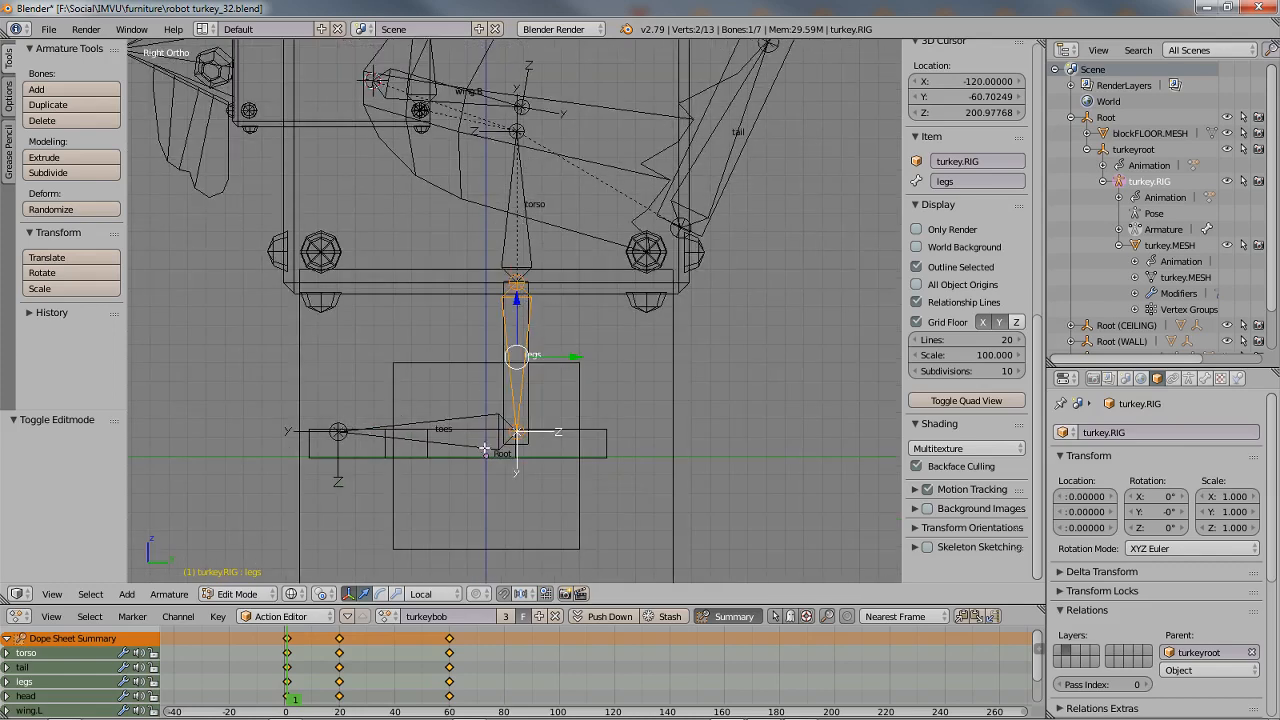
pyautogui.keyDown('shift'); pyautogui.moveTo(507, 235); pyautogui.dragTo(467, 450, button='middle'); pyautogui.keyUp('shift')
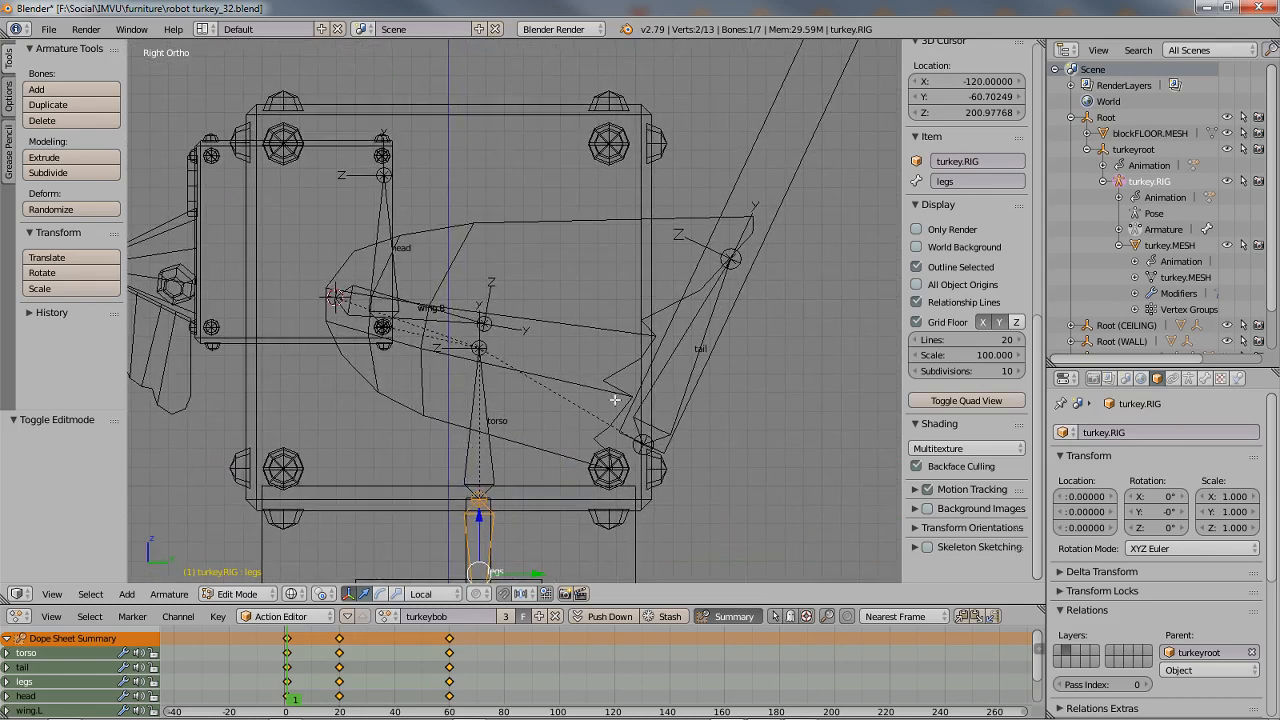
pyautogui.rightClick(678, 351)
pyautogui.press('z')
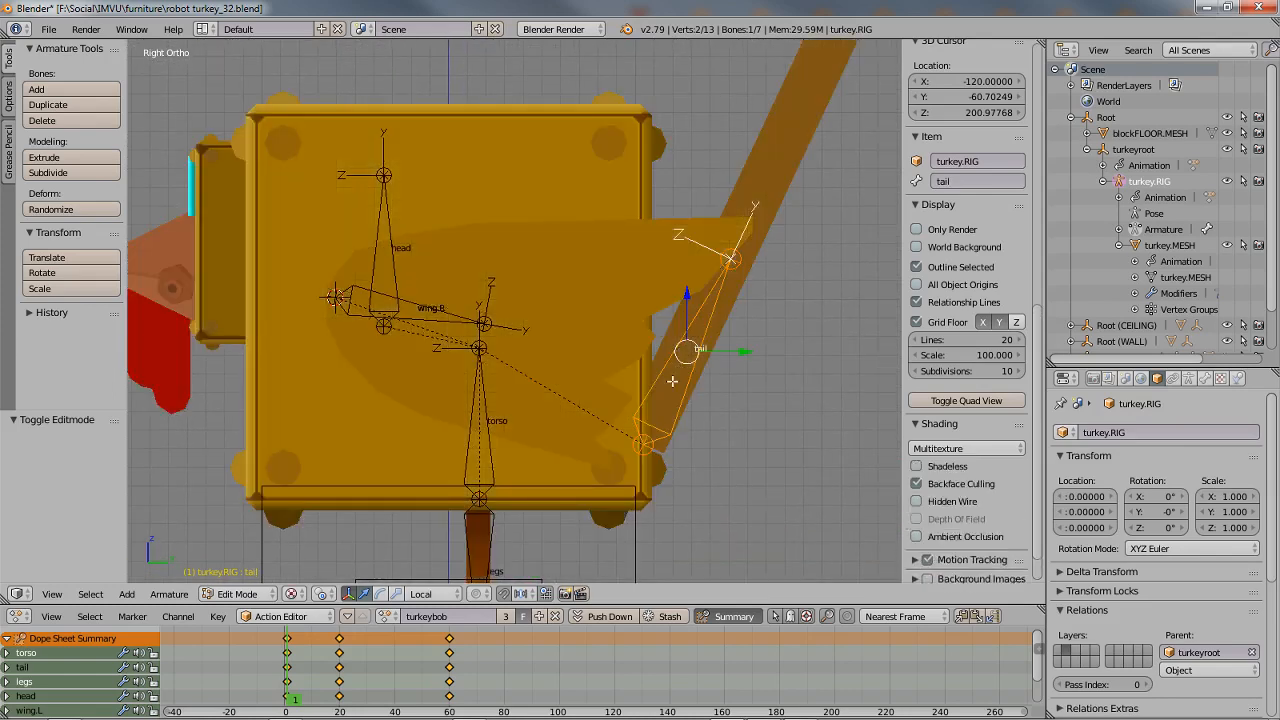
pyautogui.hotkey('ctrl', 'Tab')
pyautogui.scroll(-3, 649, 399)
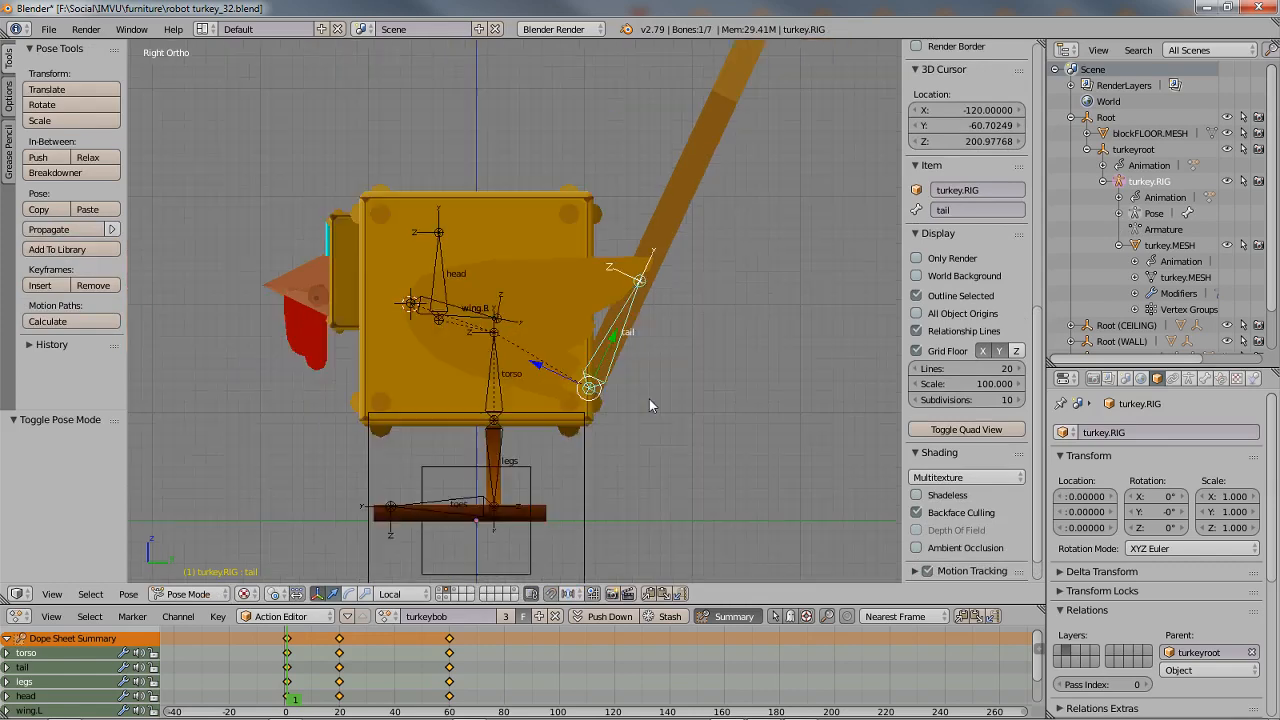
# - Extend the tail bone in Edit Mode by moving its tip about 144 units in Y and 312 in Z, and return to Pose Mode
pyautogui.keyDown('shift'); pyautogui.moveTo(624, 315); pyautogui.dragTo(547, 435, button='middle'); pyautogui.keyUp('shift')
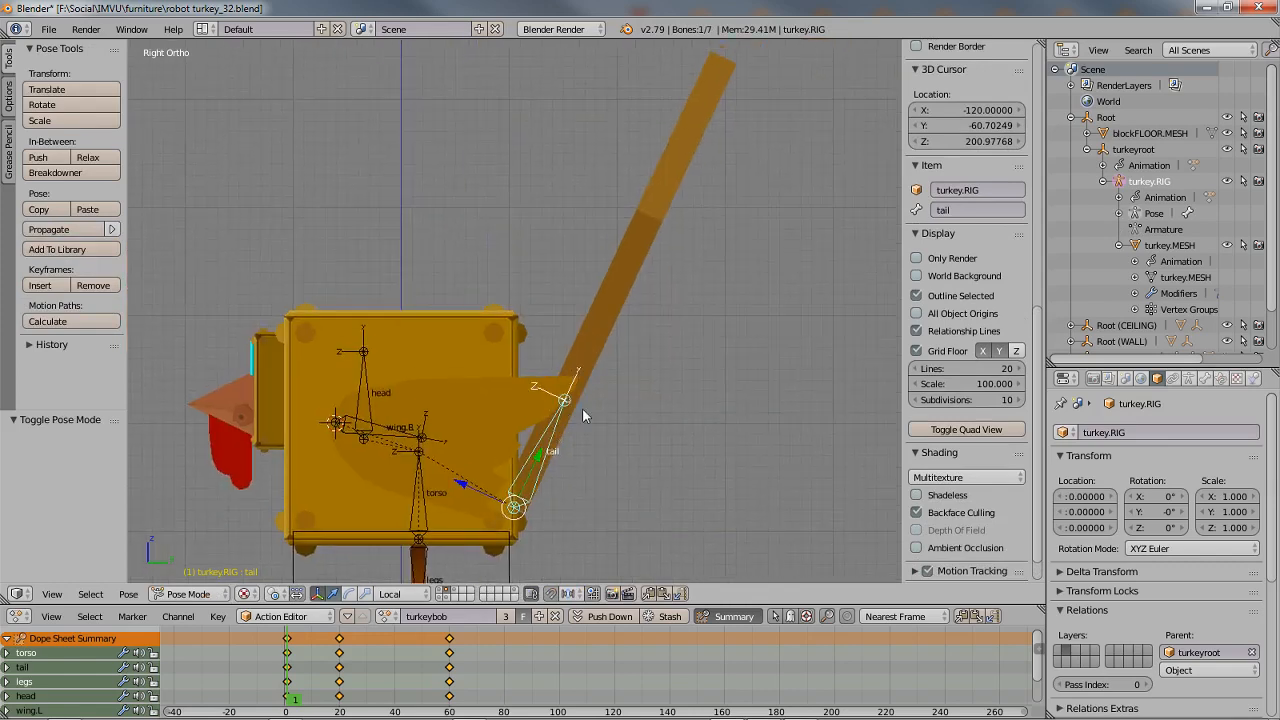
pyautogui.press('Tab')
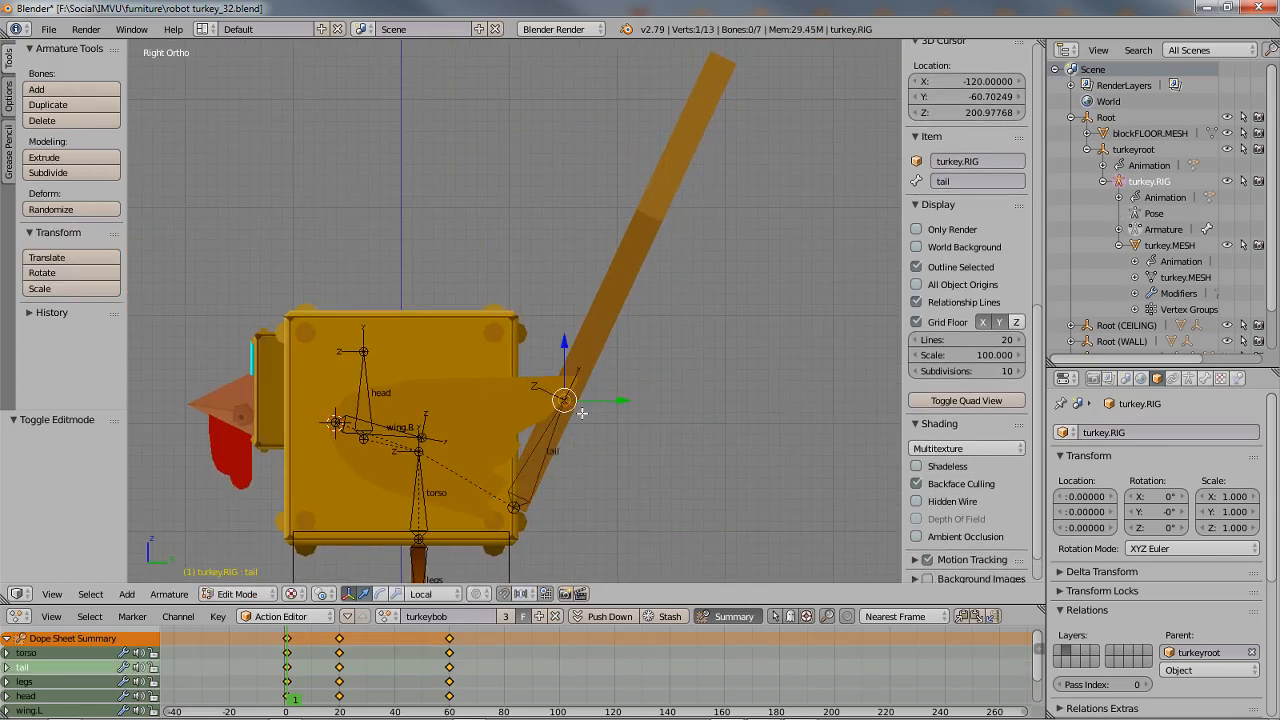
pyautogui.click(425, 594)
pyautogui.press('g')
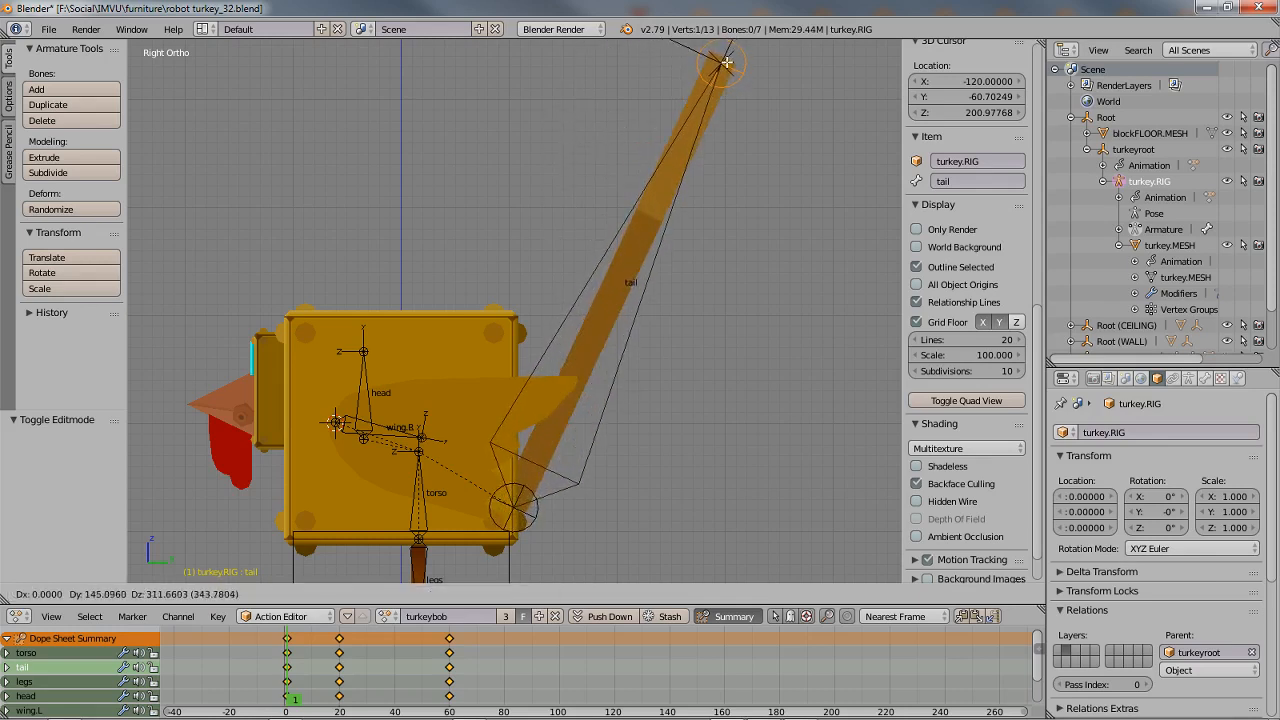
pyautogui.click(720, 65)
pyautogui.click(598, 438)
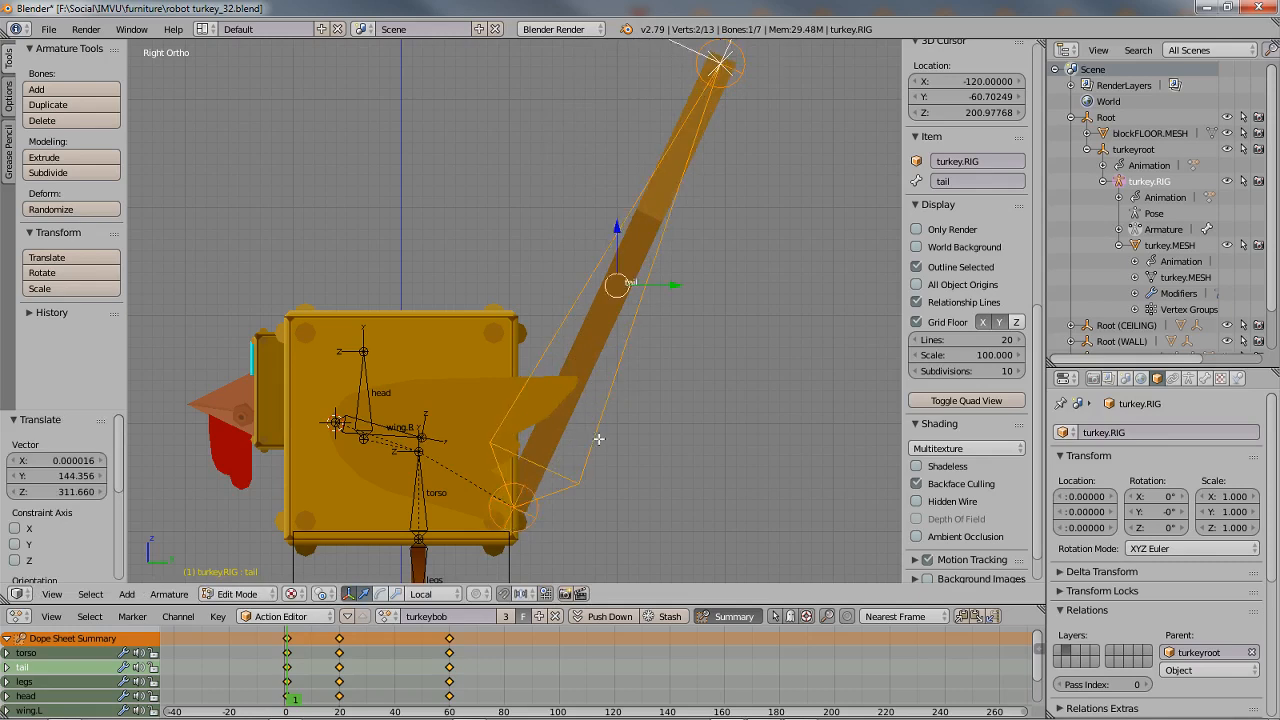
pyautogui.hotkey('ctrl', 'Tab')
pyautogui.scroll(-2, 670, 253)
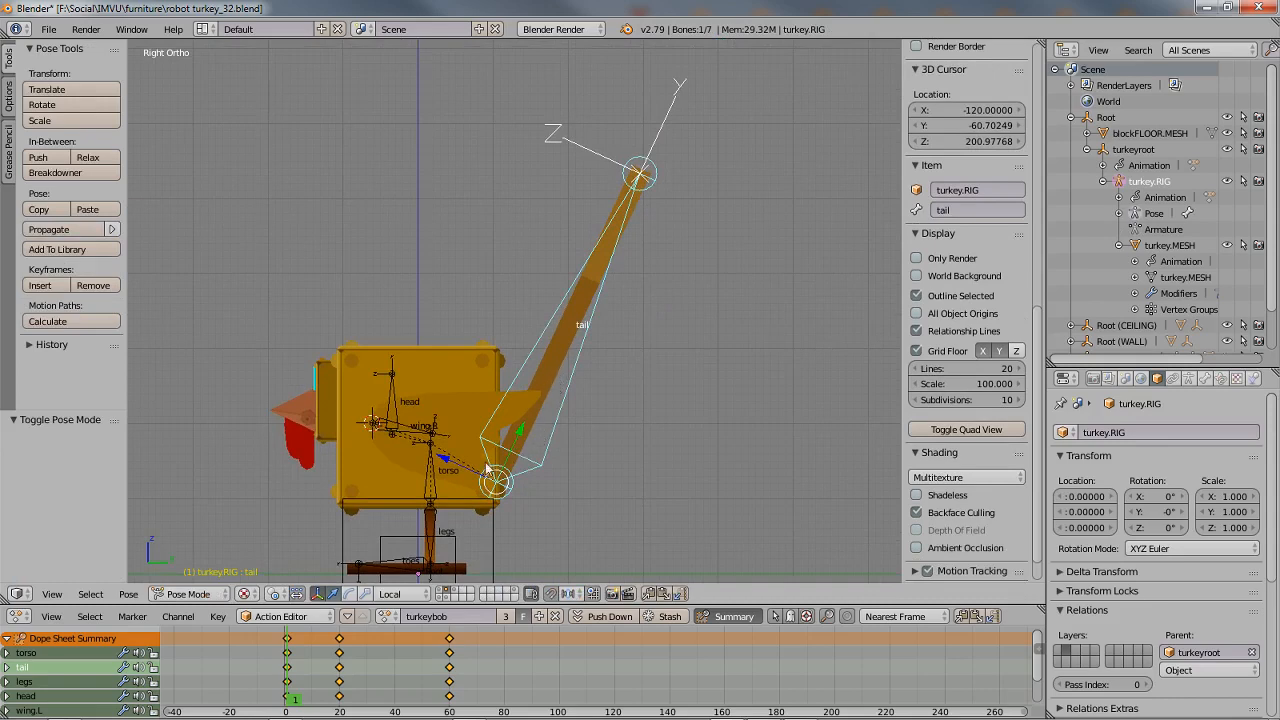
# - Lengthen both wing bones by moving their tips 120 units in Y and -20 in Z in Edit Mode, and select wing.L in Pose Mode
pyautogui.keyDown('shift'); pyautogui.moveTo(537, 429); pyautogui.dragTo(532, 352, button='middle'); pyautogui.keyUp('shift')
pyautogui.scroll(3, 532, 352)
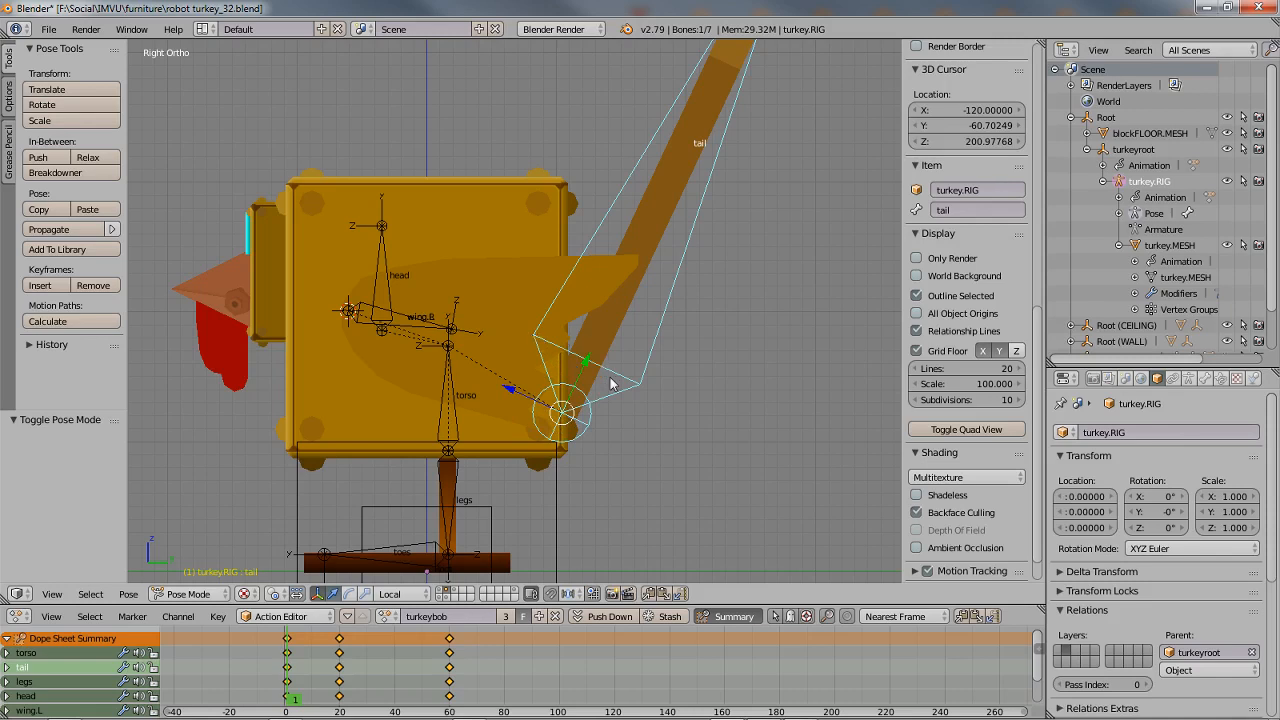
pyautogui.rightClick(445, 333)
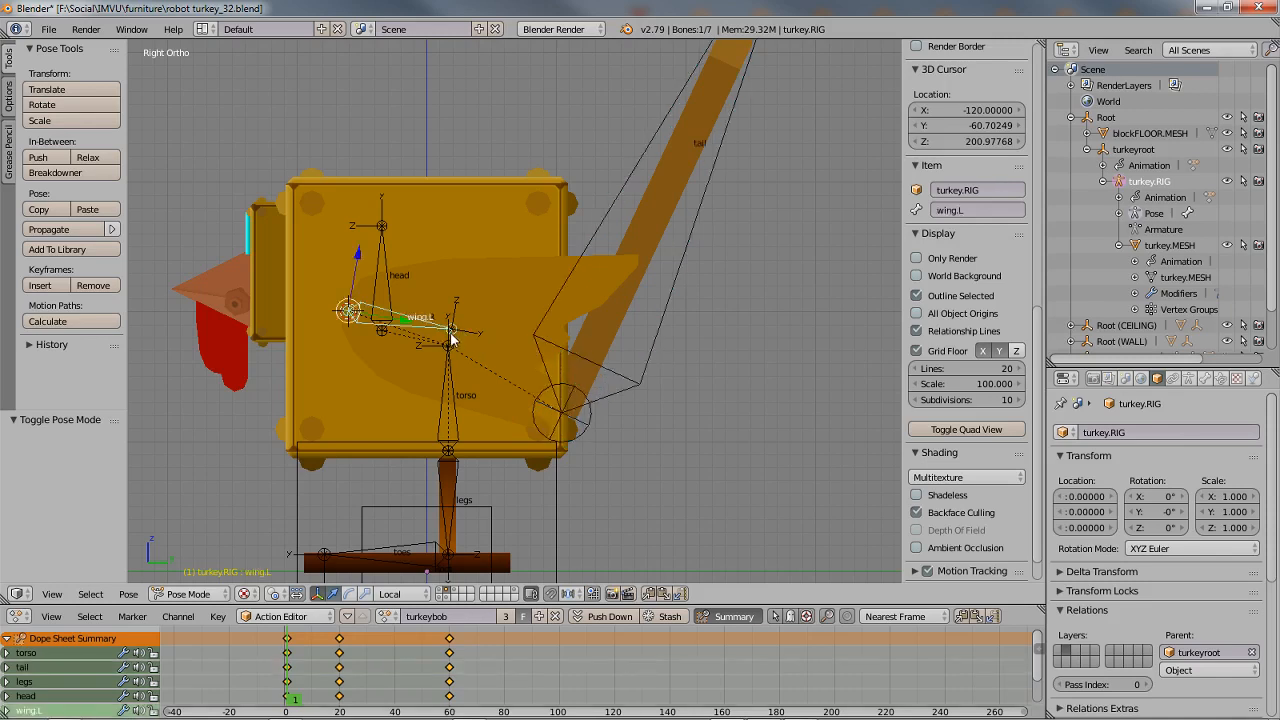
pyautogui.press('Tab')
pyautogui.rightClick(512, 345)
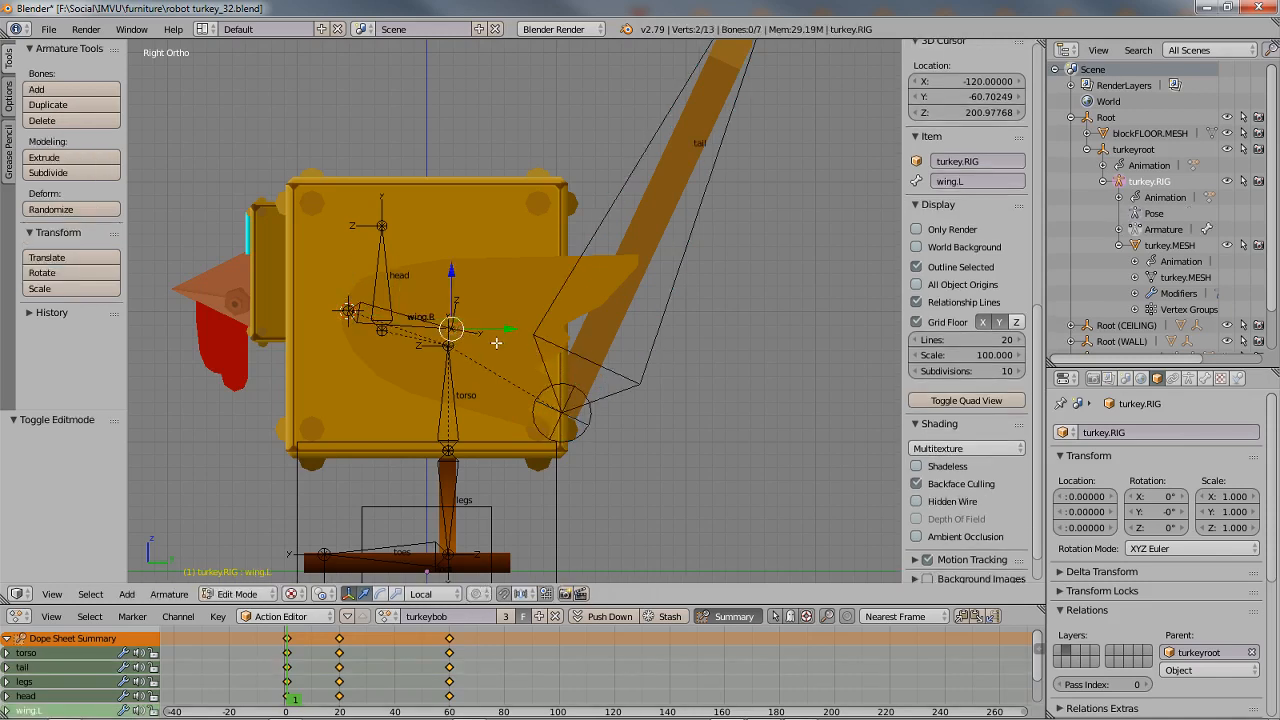
pyautogui.press('g')
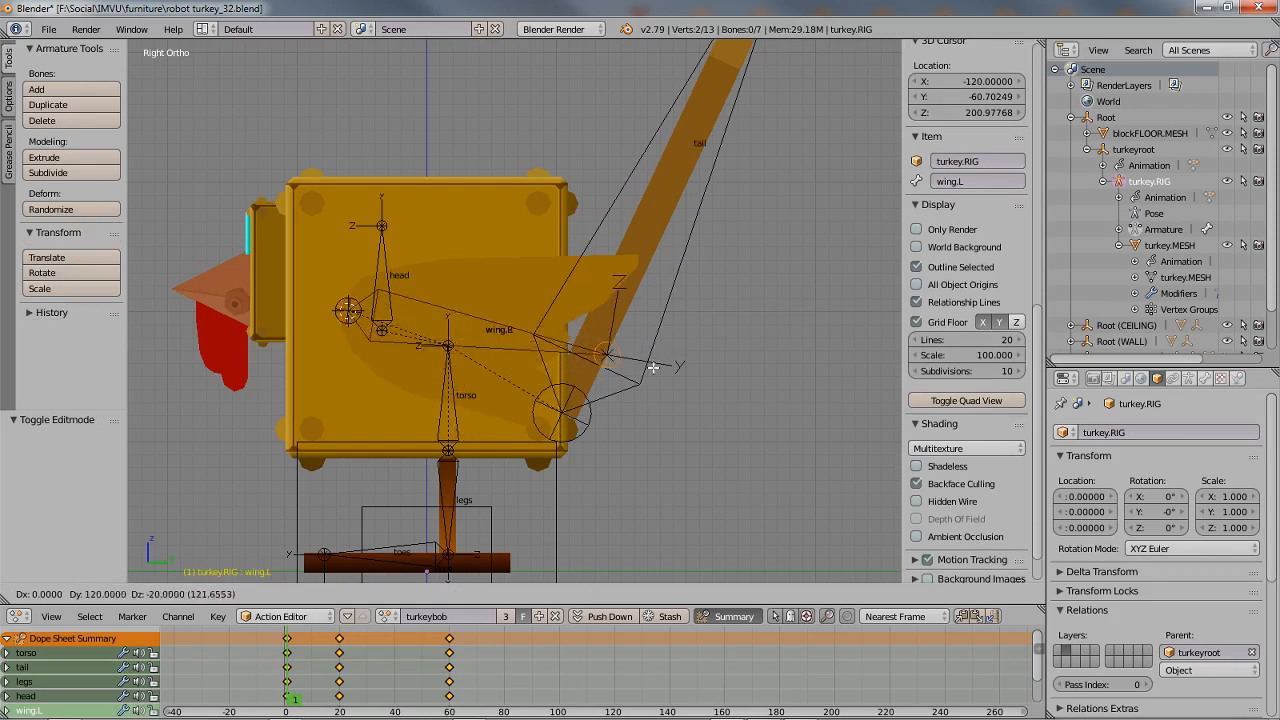
pyautogui.click(652, 367)
pyautogui.hotkey('ctrl', 'Tab')
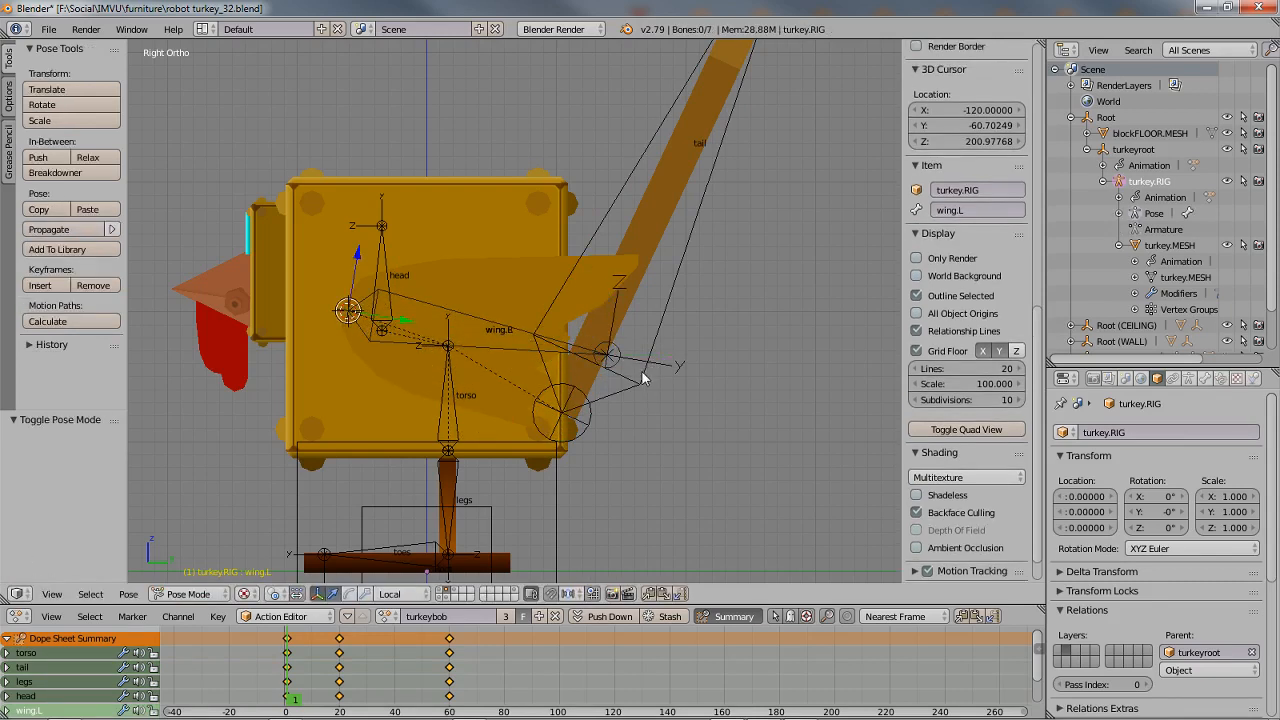
pyautogui.rightClick(489, 327)
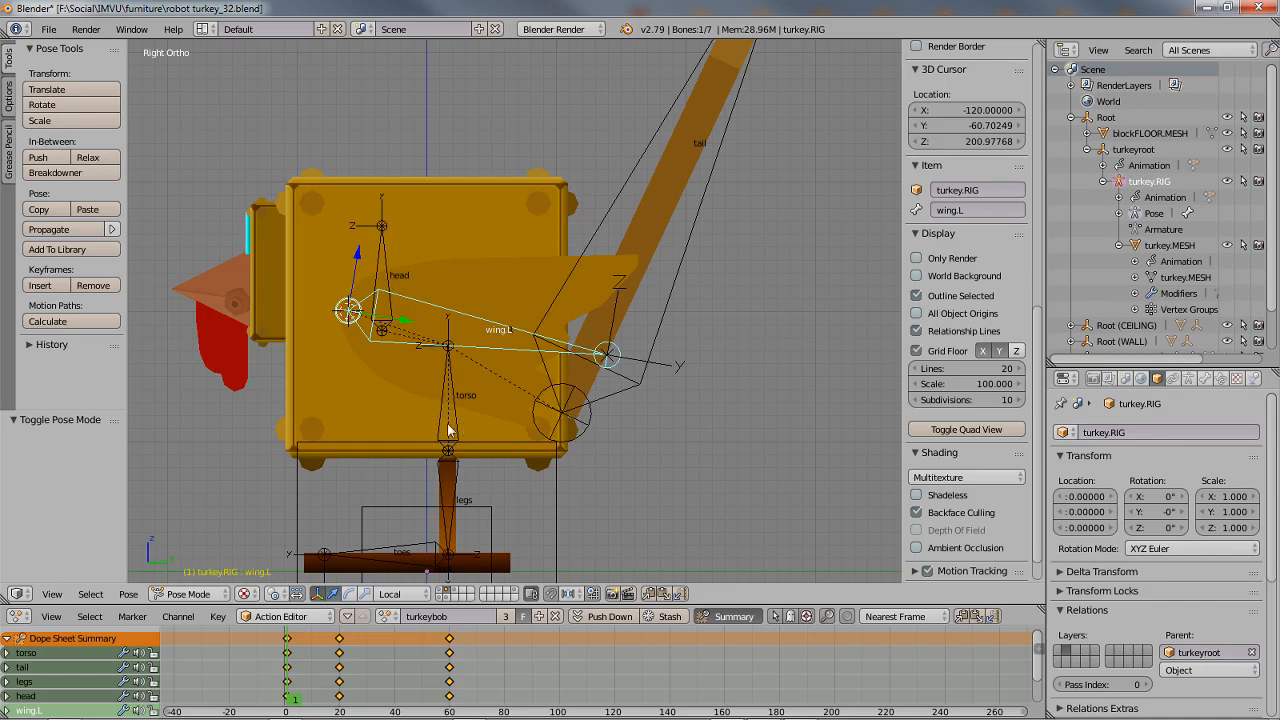
# - Select the legs, torso and toes bones together in Pose Mode to examine the chain against the mesh
pyautogui.keyDown('shift'); pyautogui.moveTo(456, 508); pyautogui.dragTo(452, 440, button='middle'); pyautogui.keyUp('shift')
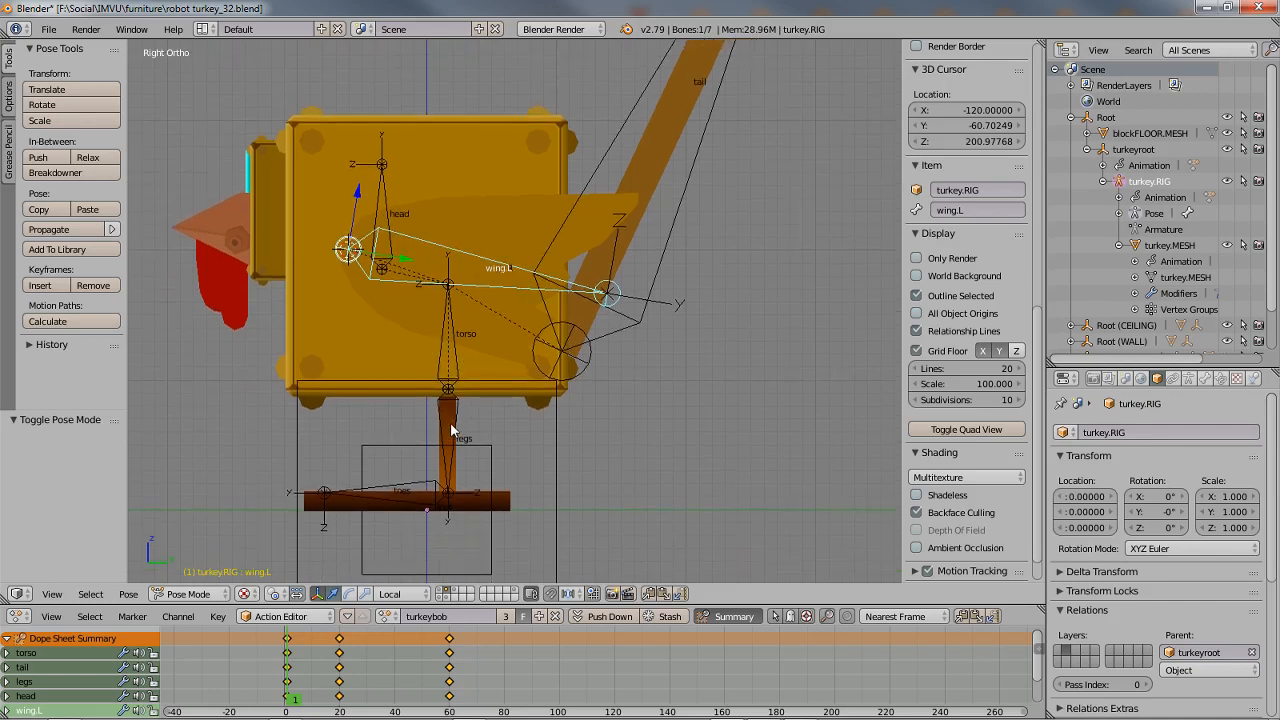
pyautogui.rightClick(460, 397)
pyautogui.rightClick(455, 407)
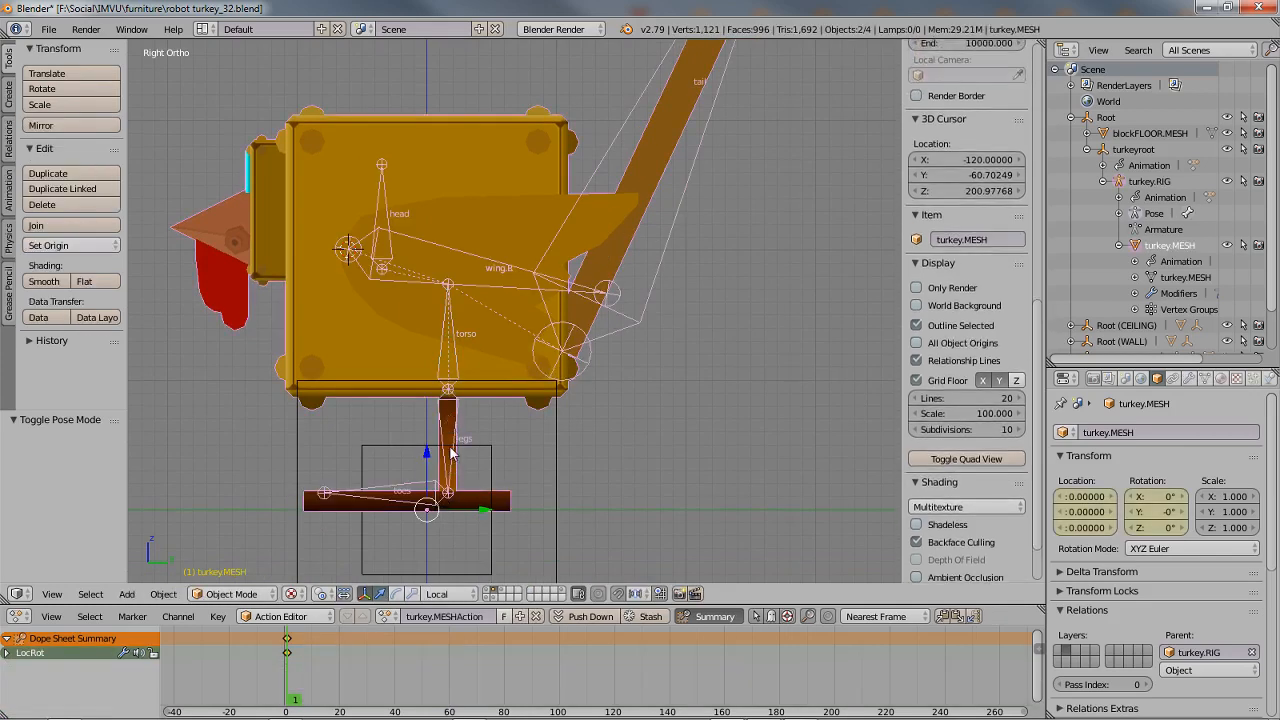
pyautogui.keyDown('shift'); pyautogui.rightClick(453, 346); pyautogui.keyUp('shift')
pyautogui.keyDown('shift'); pyautogui.rightClick(425, 487); pyautogui.keyUp('shift')
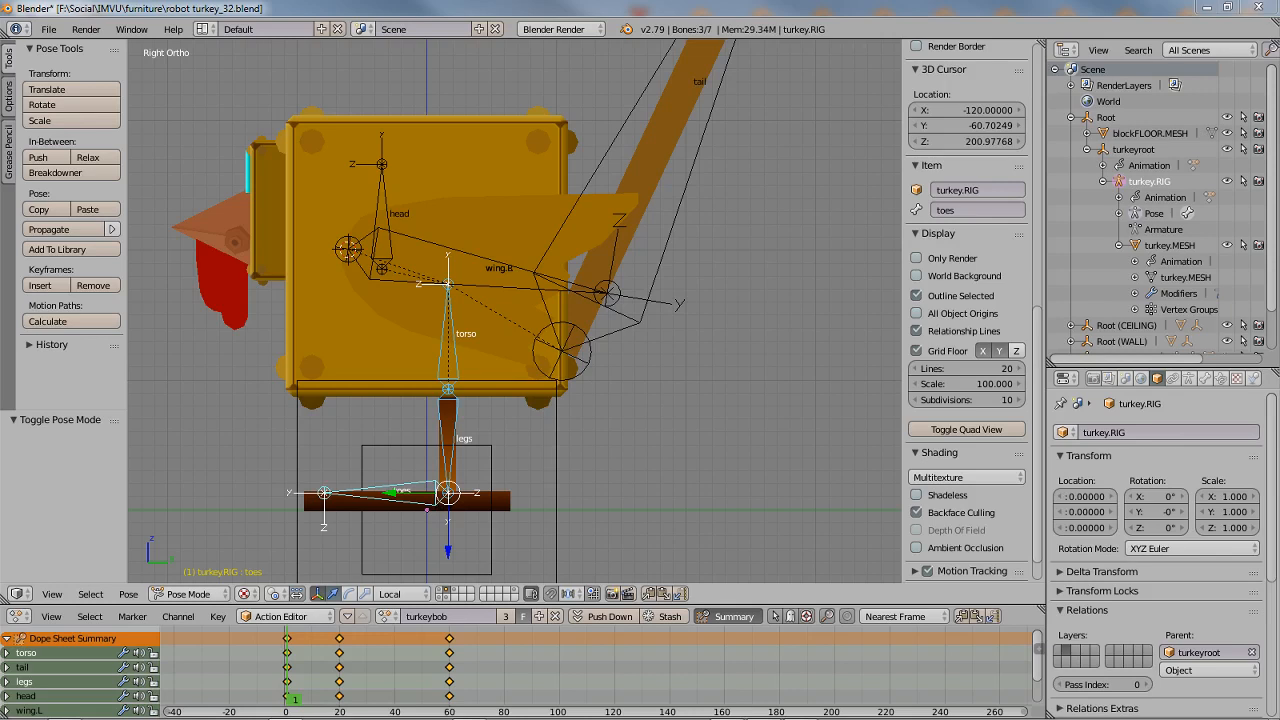
# - Select the turkeyroot object around the turkey's feet and frame it together with the leg bones
pyautogui.rightClick(383, 450)
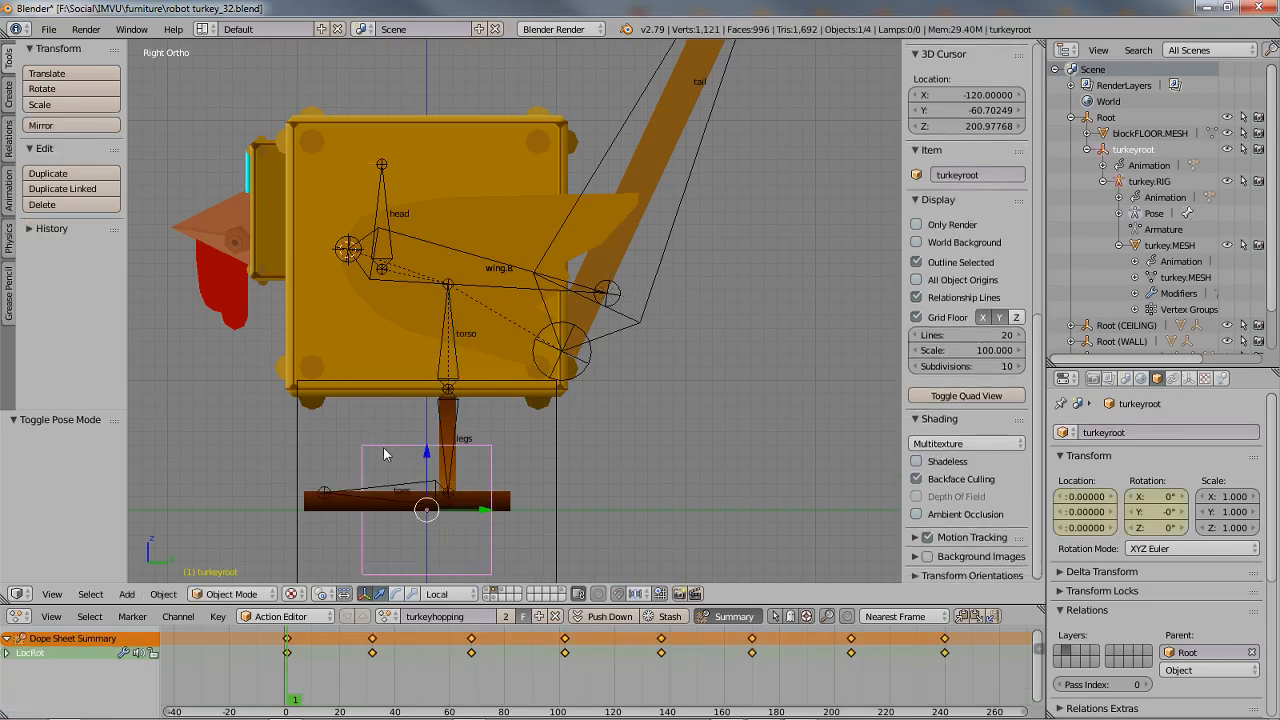
pyautogui.keyDown('shift'); pyautogui.moveTo(476, 511); pyautogui.dragTo(543, 410, button='middle'); pyautogui.keyUp('shift')
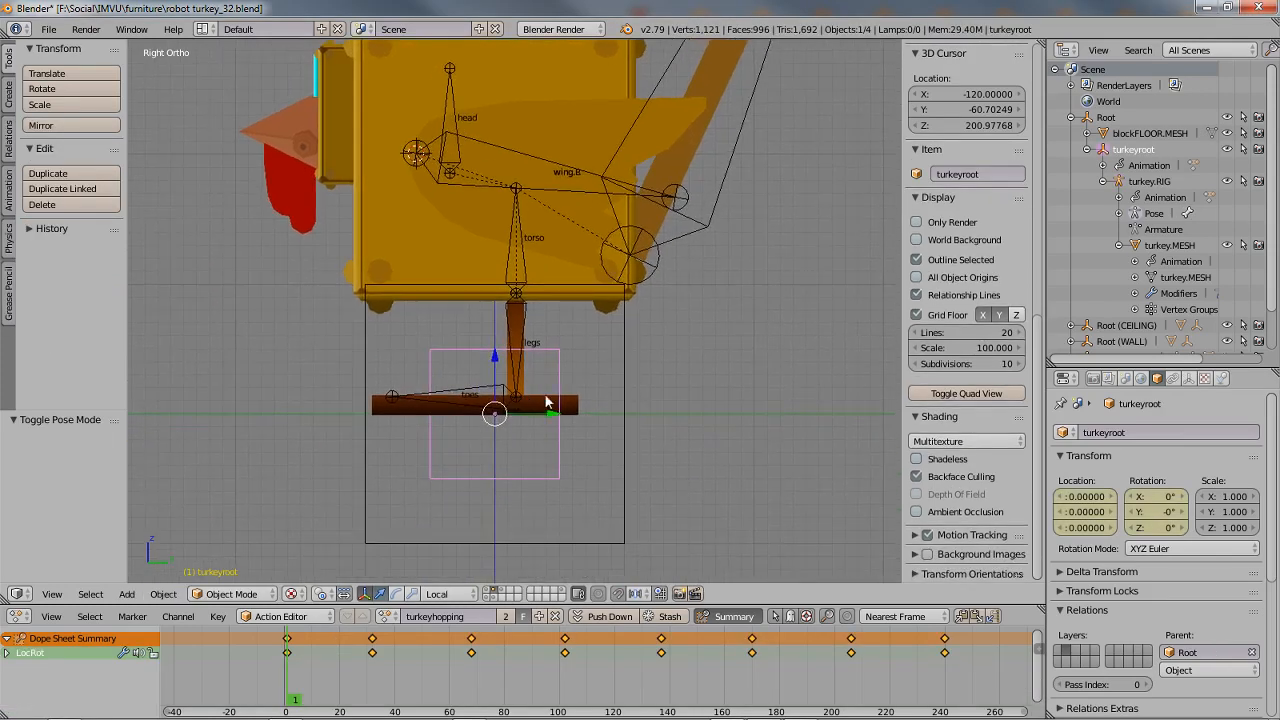
# - Examine the turkeyroot empty around the feet in perspective and look up the Empty type among the objects that can be added
pyautogui.press('KP_5')
pyautogui.moveTo(347, 434); pyautogui.dragTo(460, 412, button='middle')
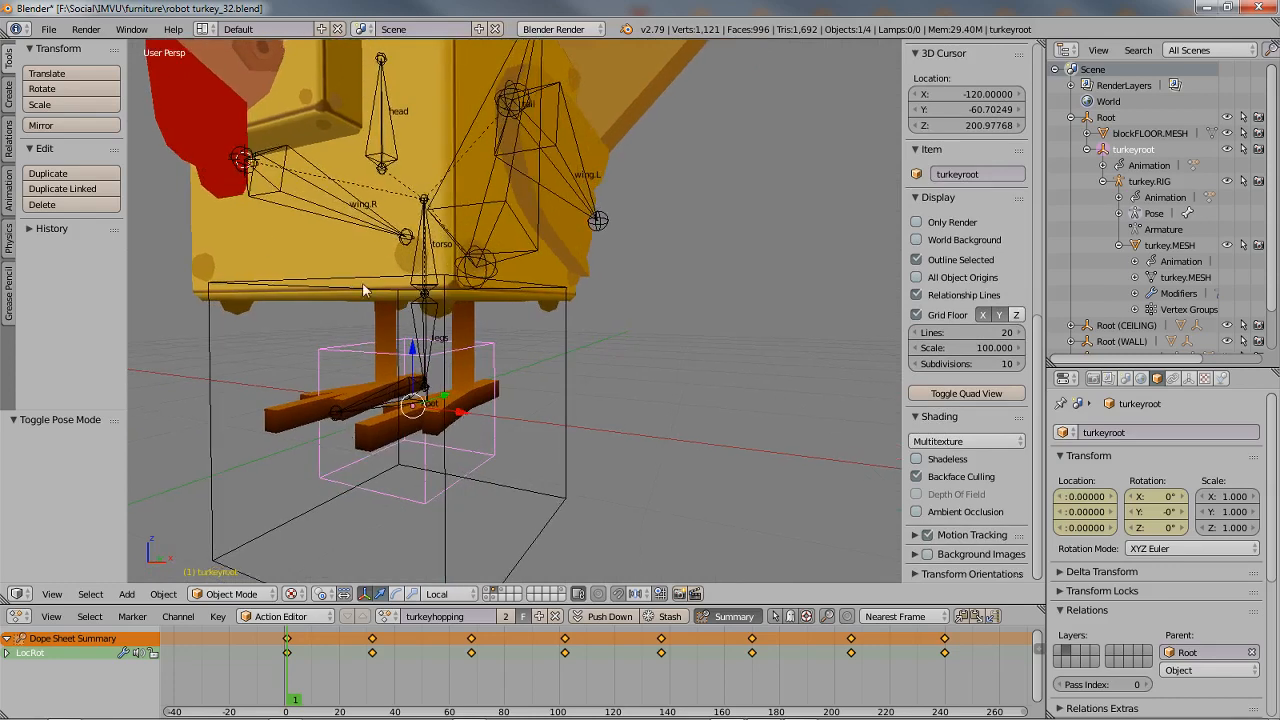
pyautogui.moveTo(376, 425); pyautogui.dragTo(435, 472, button='middle')
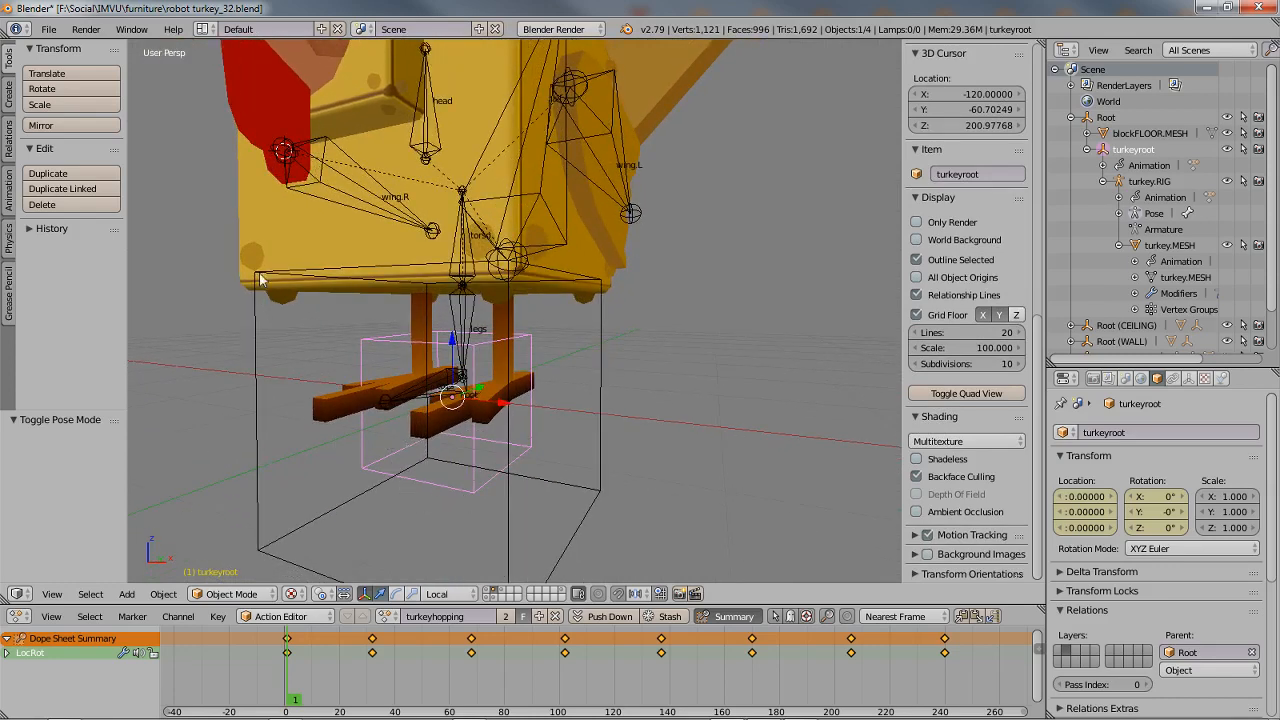
pyautogui.moveTo(592, 528); pyautogui.dragTo(592, 472, button='middle')
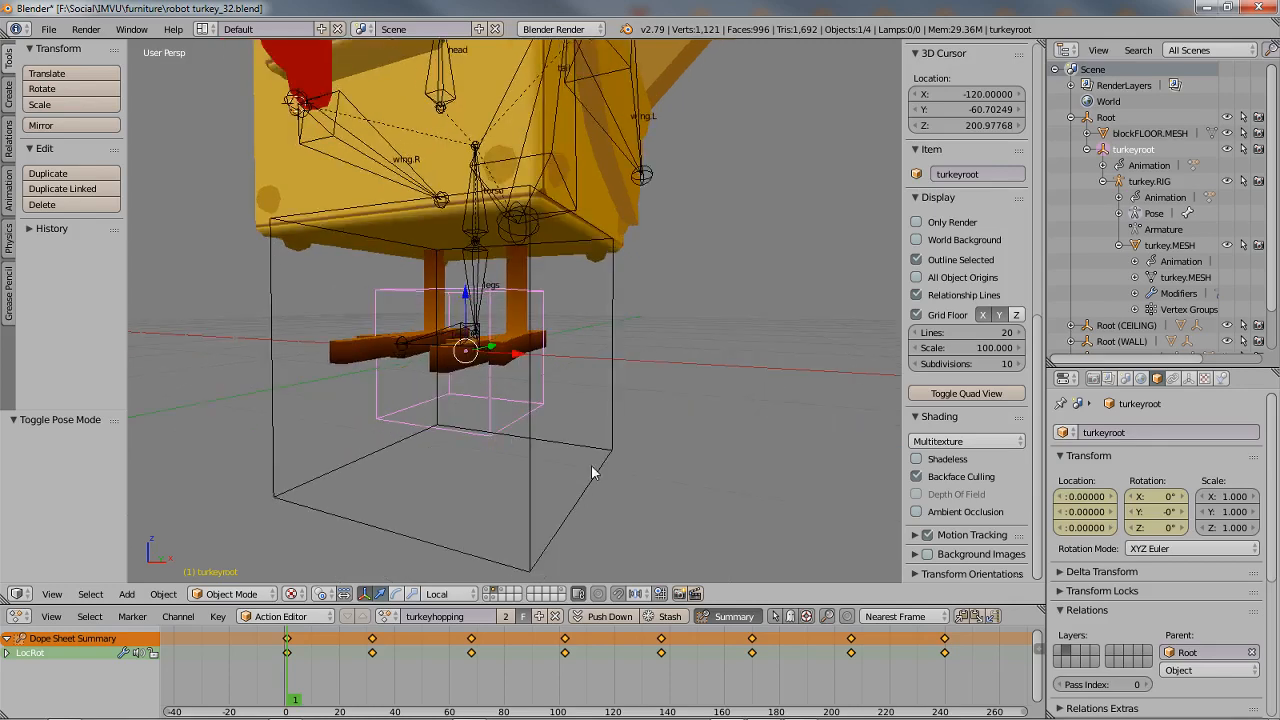
pyautogui.click(136, 594)
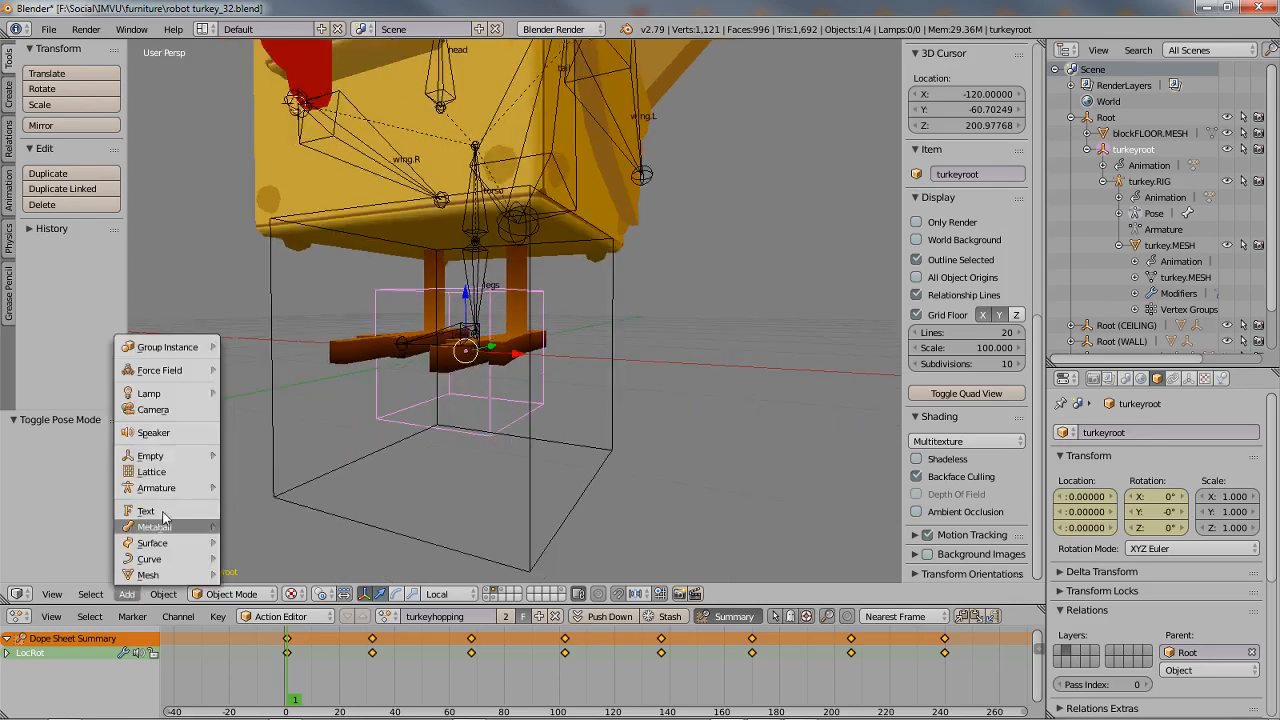
pyautogui.moveTo(165, 458)
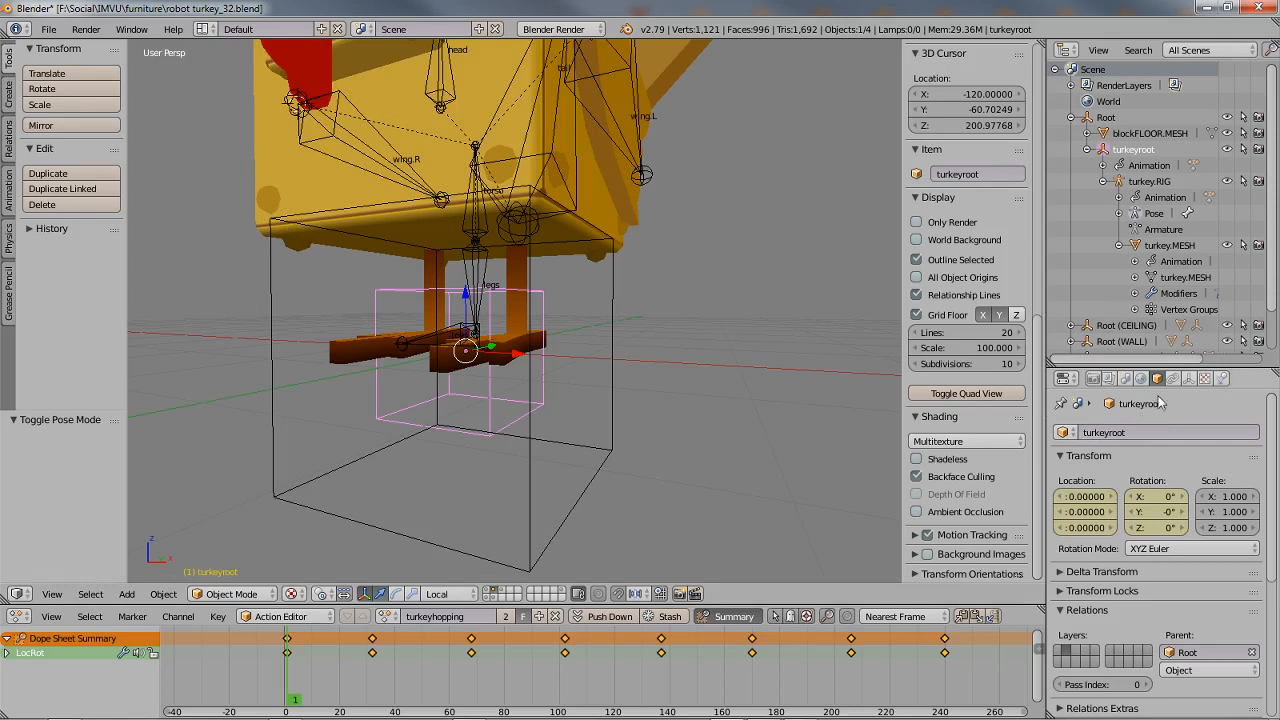
# - Try the Arrows, Circle and Sphere display styles on the turkeyroot empty
pyautogui.click(1188, 379)
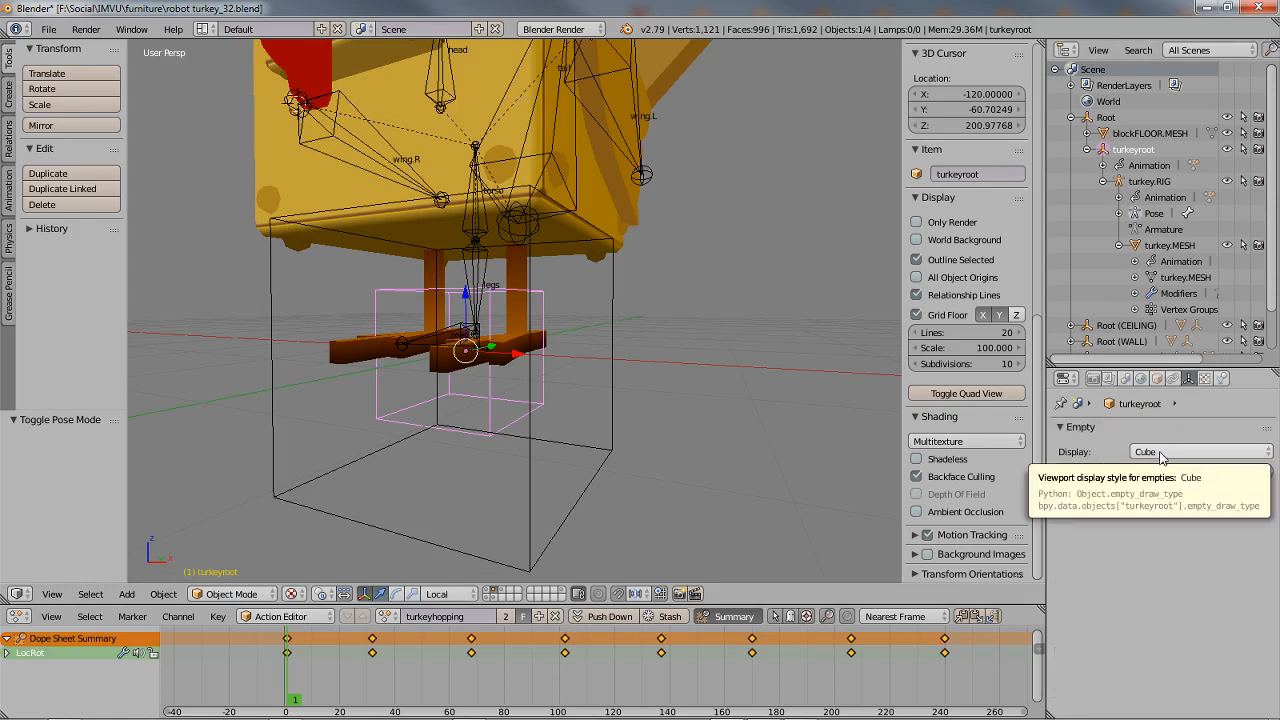
pyautogui.click(1158, 452)
pyautogui.click(1169, 415)
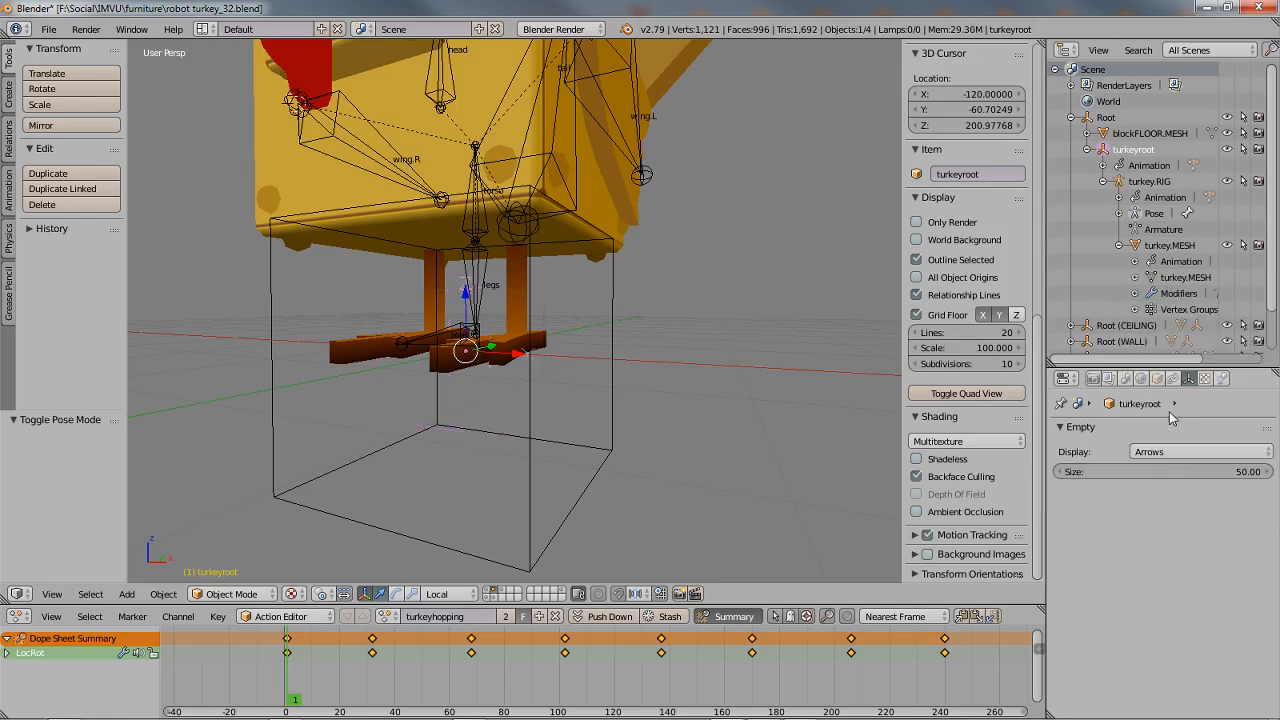
pyautogui.click(1184, 456)
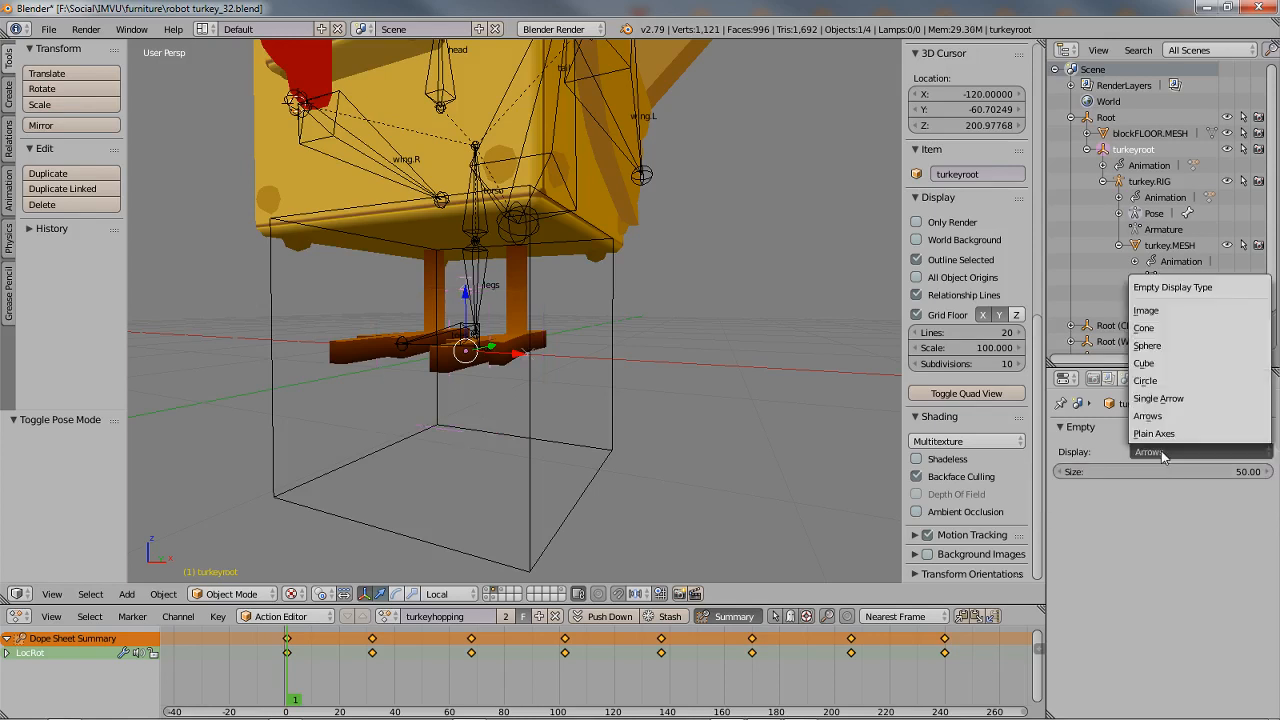
pyautogui.click(1150, 381)
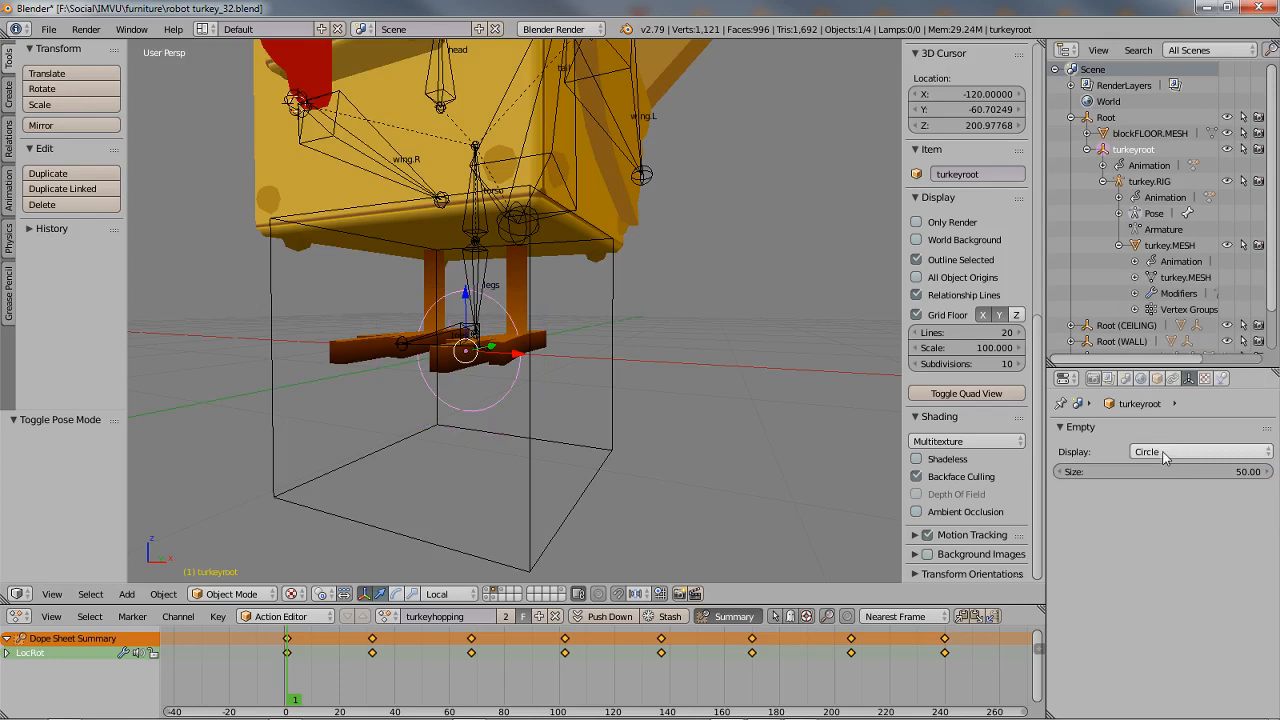
pyautogui.click(1163, 456)
pyautogui.click(1166, 345)
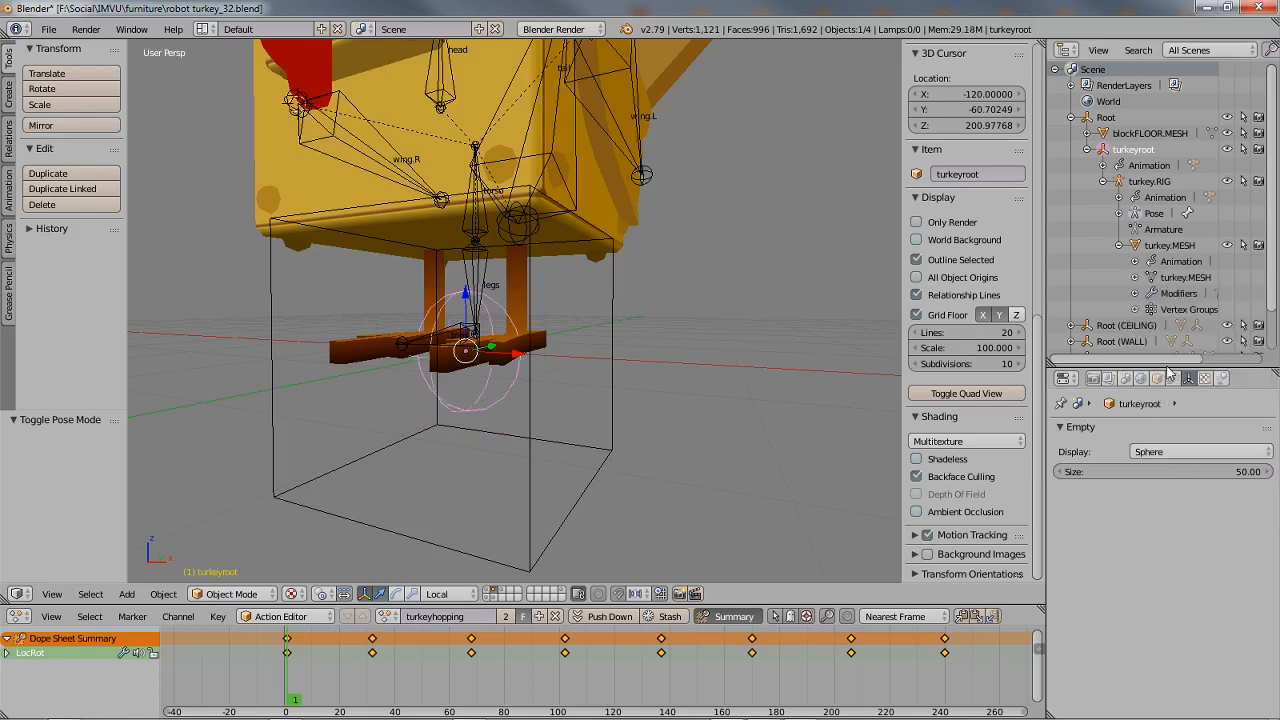
# - Try the Image and Plain Axes display styles on the turkeyroot empty, and set its display back to Cube
pyautogui.click(1172, 452)
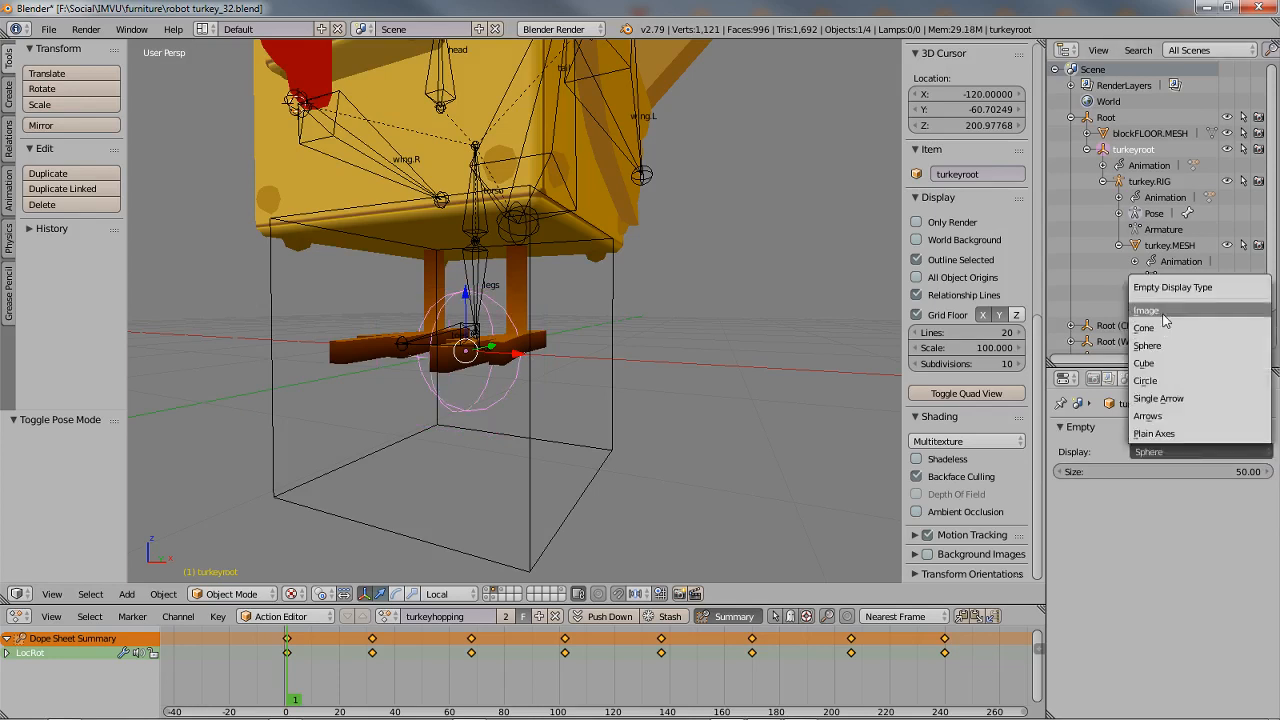
pyautogui.click(1160, 311)
pyautogui.click(1163, 455)
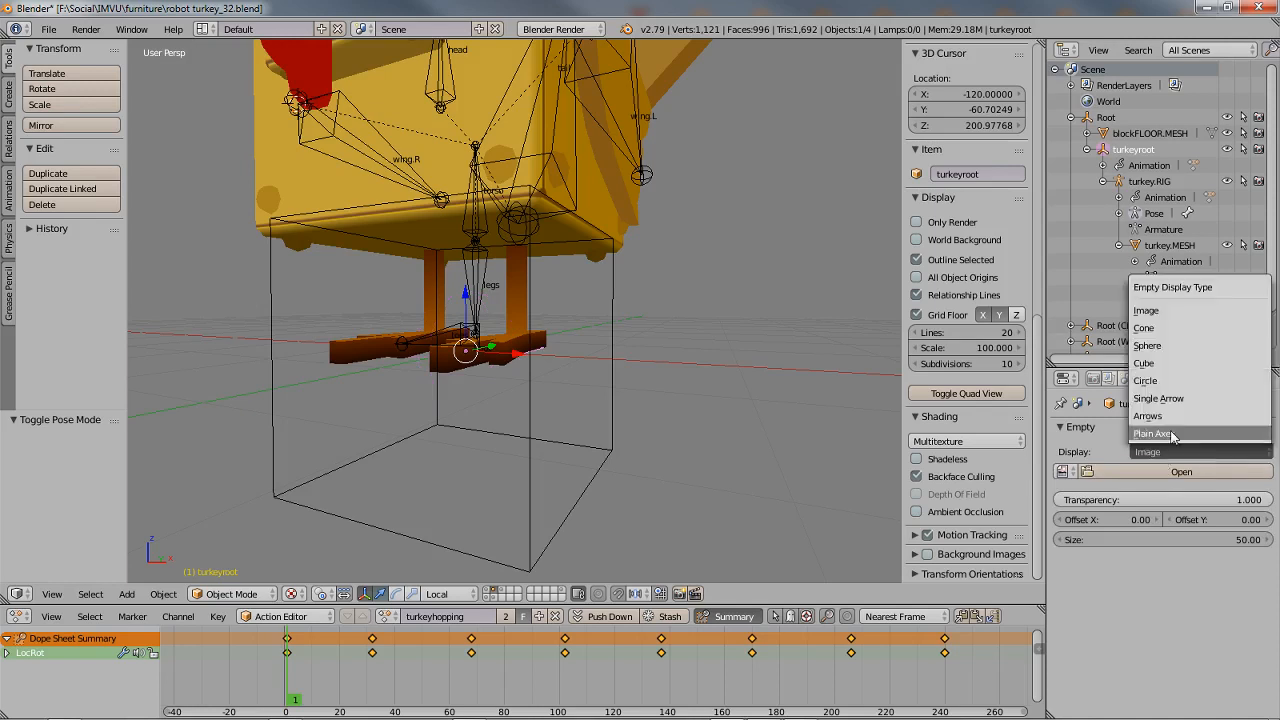
pyautogui.click(1172, 436)
pyautogui.click(1165, 452)
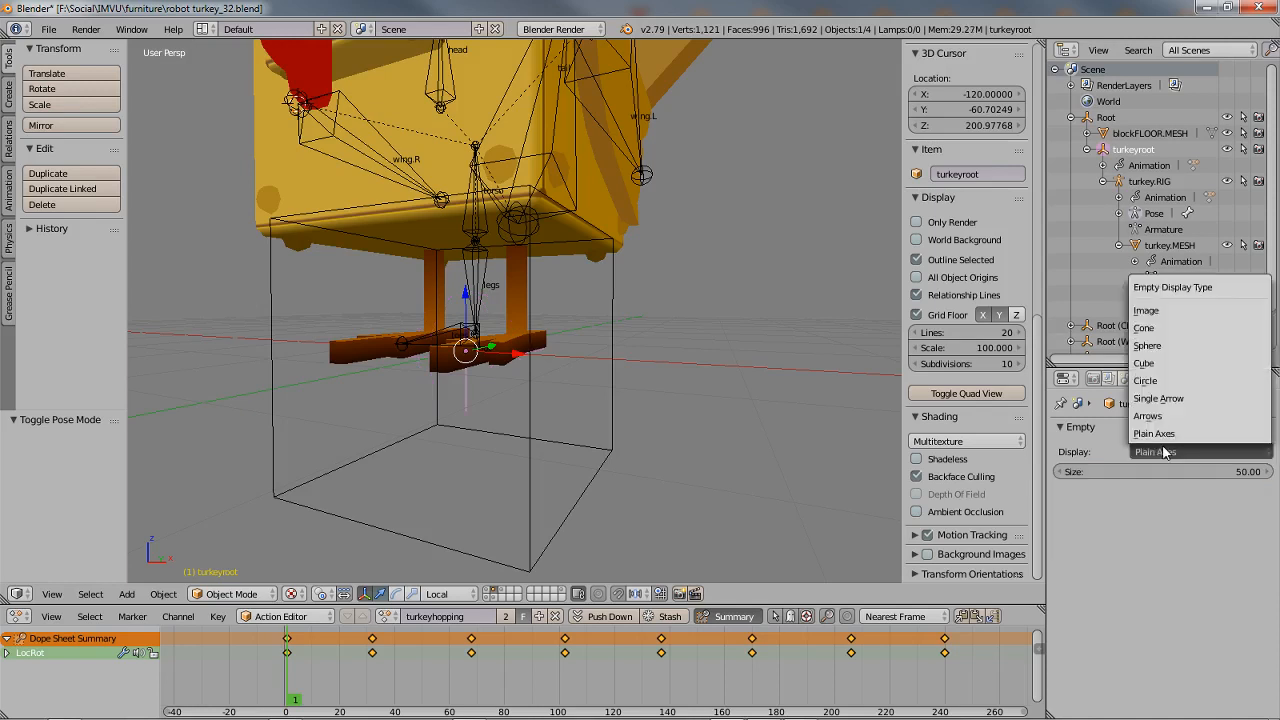
pyautogui.click(1160, 362)
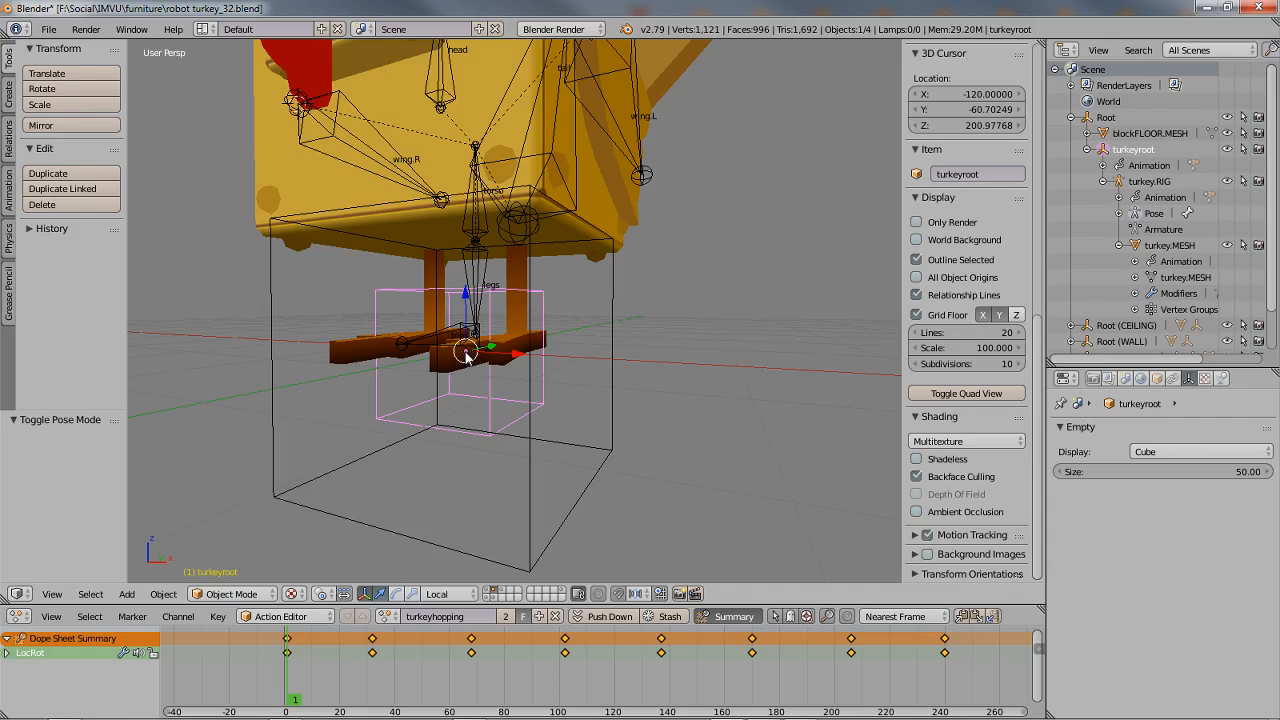
# - Select the outer Root empty and add turkeyroot to the selection to compare both cubes against the whole turkey
pyautogui.rightClick(585, 505)
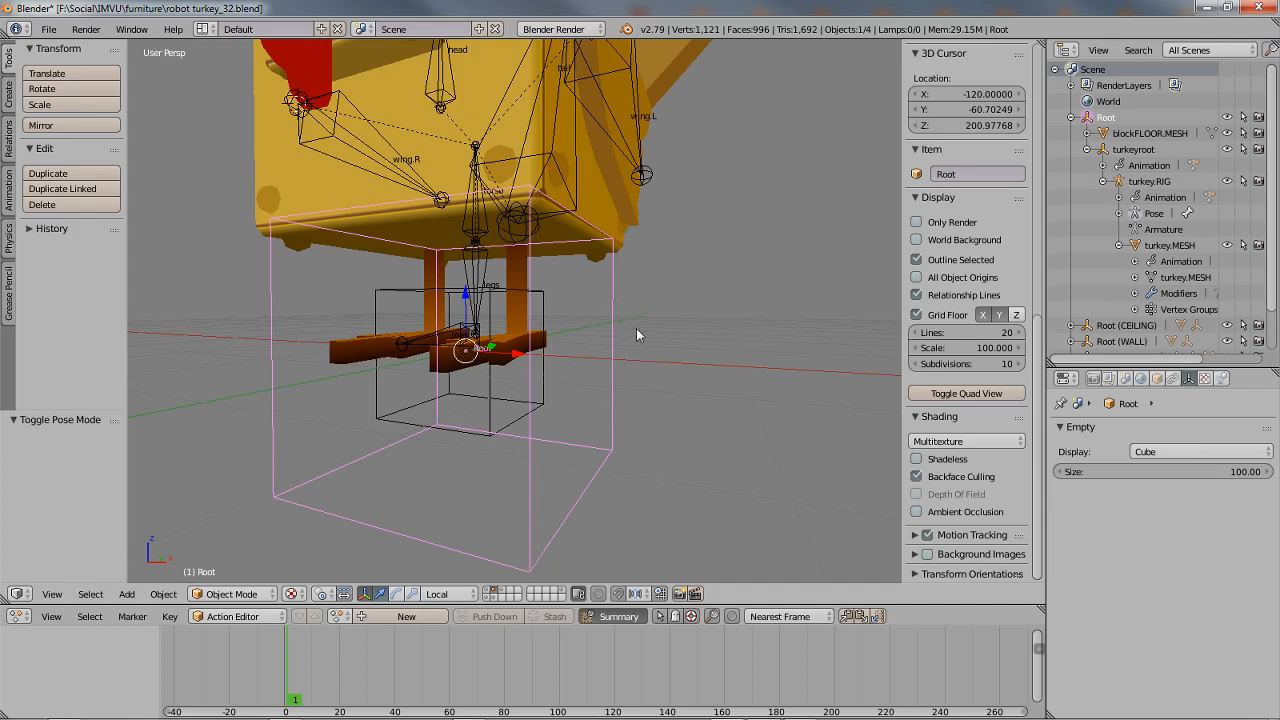
pyautogui.scroll(-1, 637, 329)
pyautogui.moveTo(638, 331); pyautogui.dragTo(611, 333, button='middle')
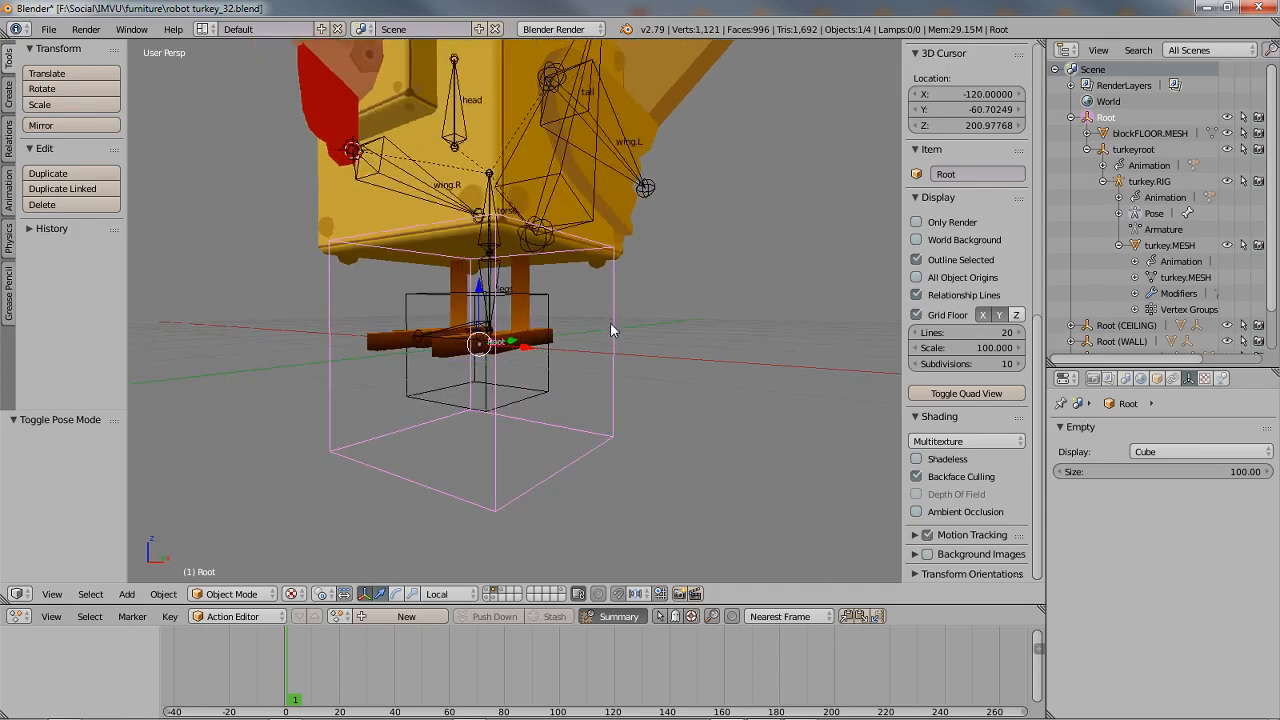
pyautogui.moveTo(588, 308); pyautogui.dragTo(520, 232, button='middle')
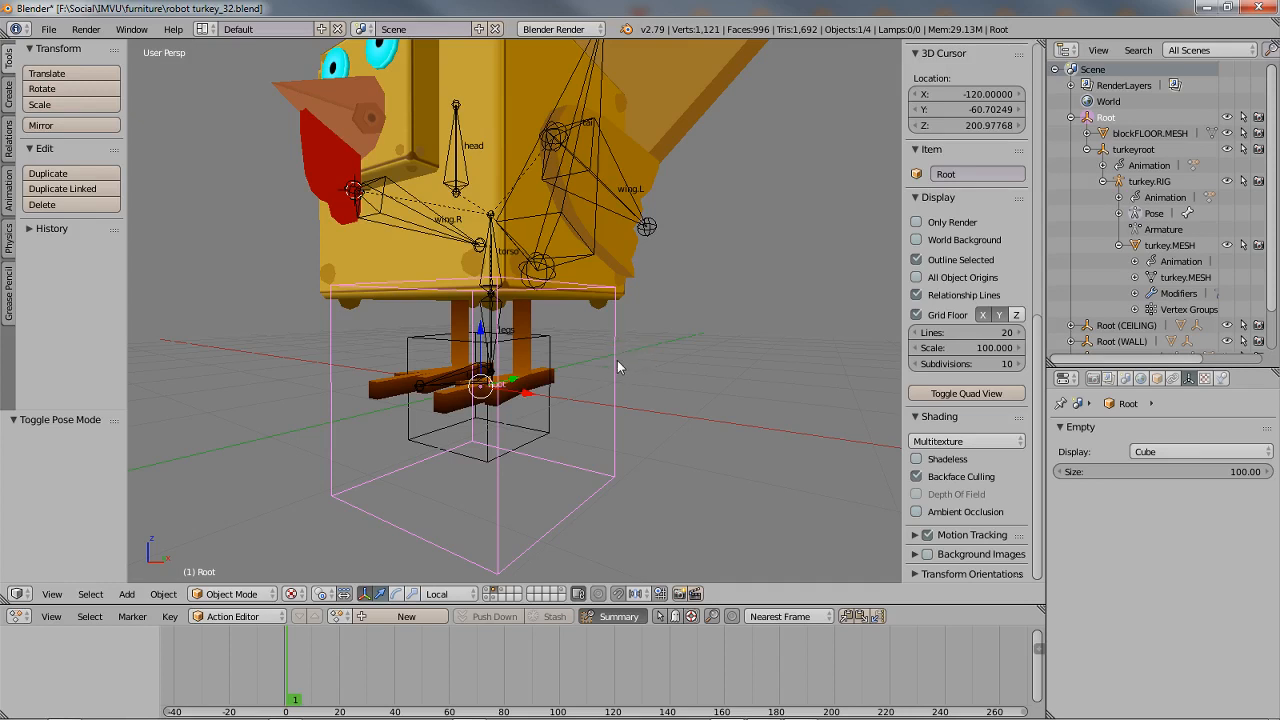
pyautogui.keyDown('shift'); pyautogui.rightClick(555, 348); pyautogui.keyUp('shift')
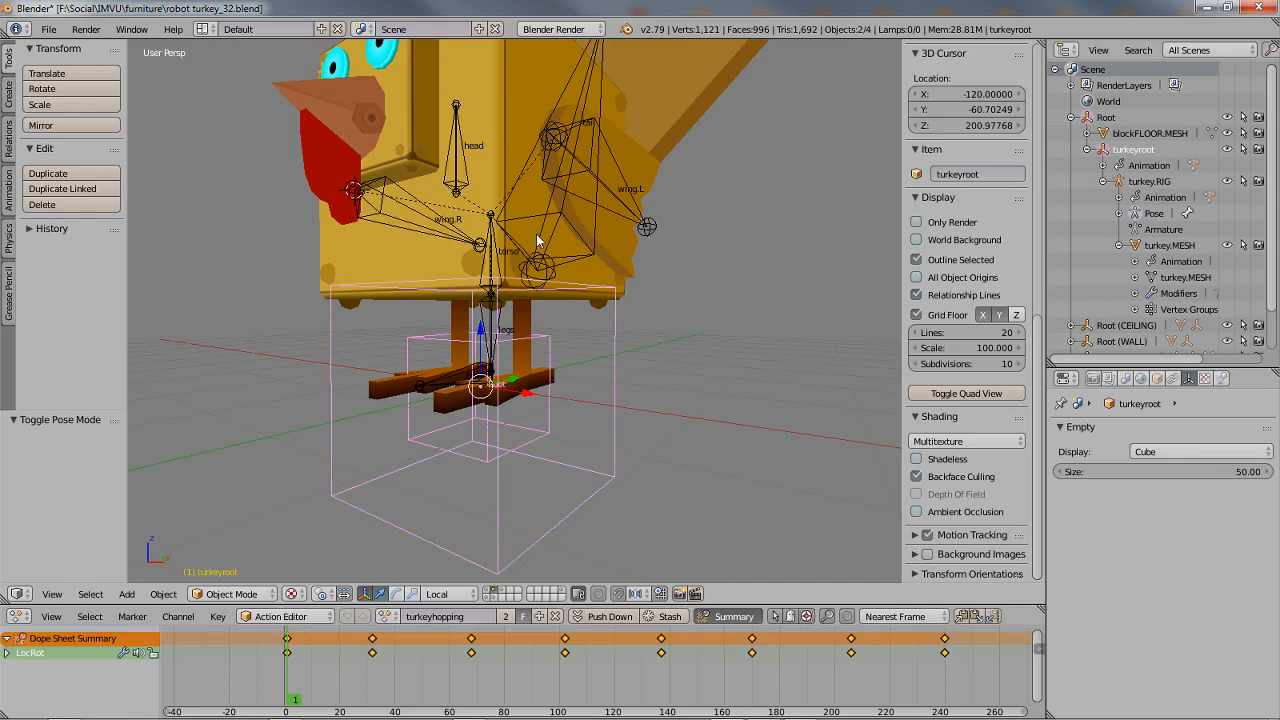
pyautogui.scroll(-1, 534, 334)
pyautogui.keyDown('shift'); pyautogui.moveTo(539, 262); pyautogui.dragTo(517, 321, button='middle'); pyautogui.keyUp('shift')
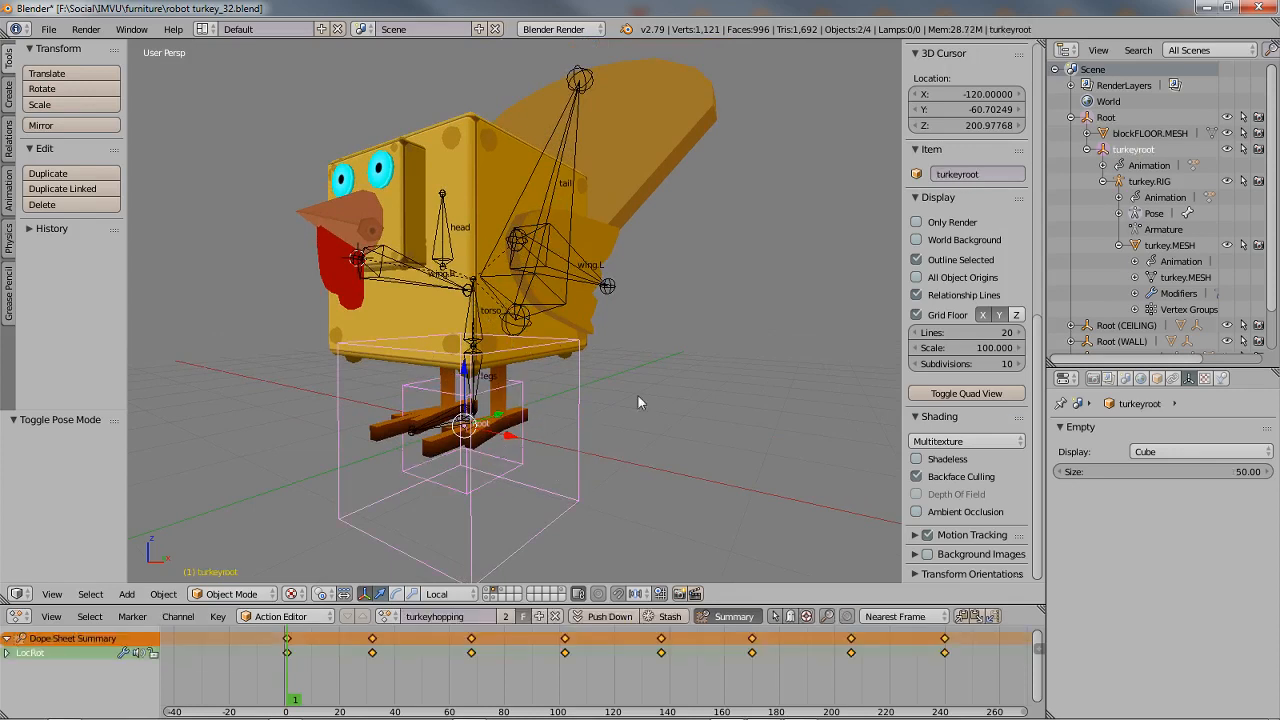
pyautogui.scroll(-3, 620, 300)
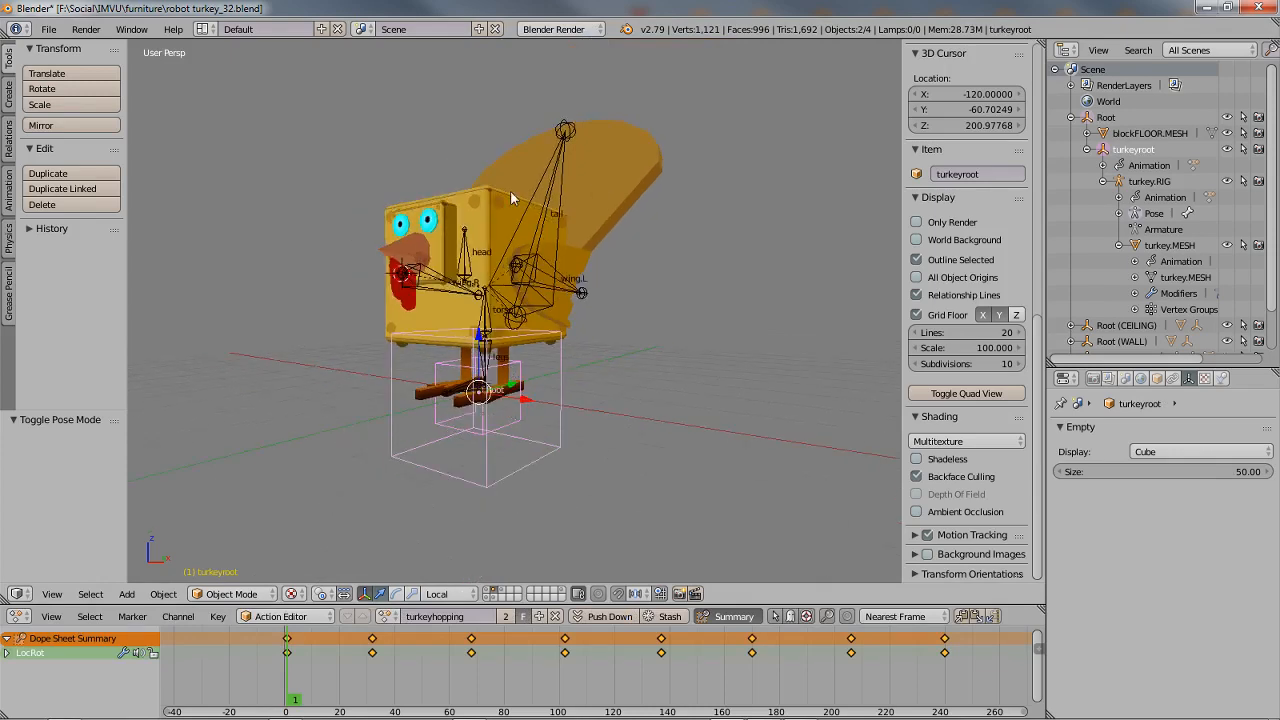
# - Try moving the Root empty with its child objects, and cancel the move
pyautogui.rightClick(561, 400)
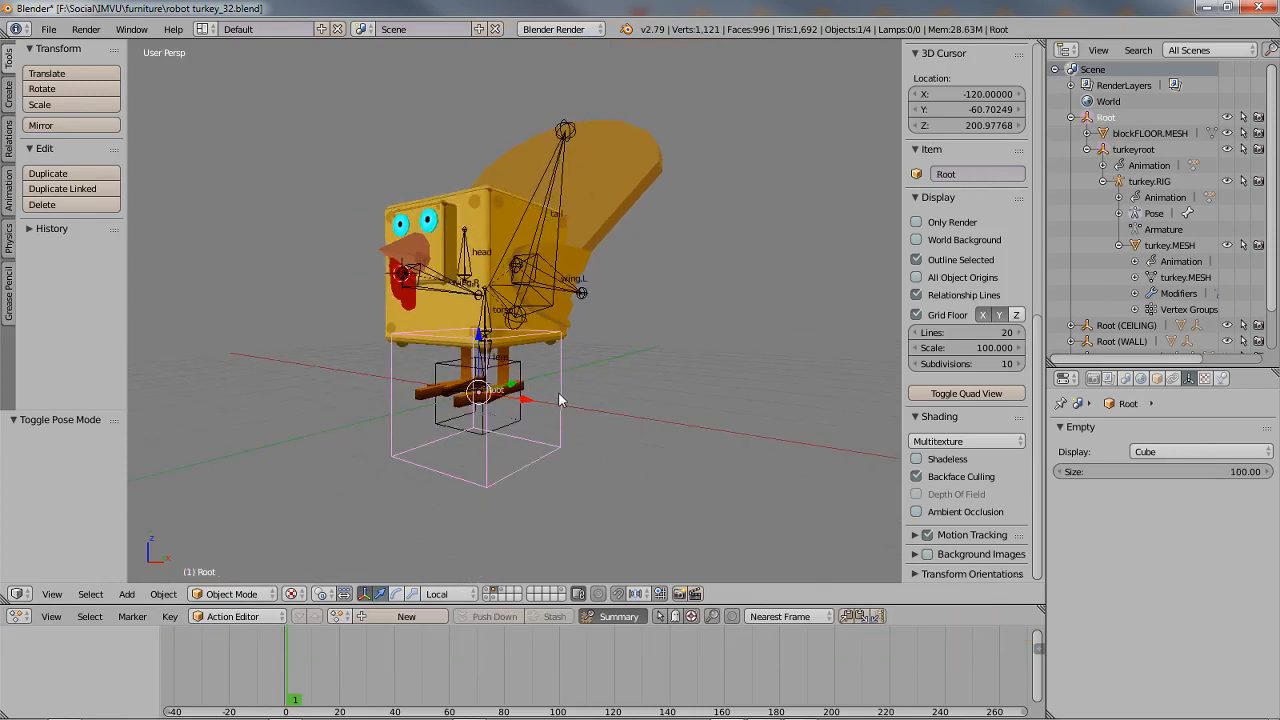
pyautogui.press('g')
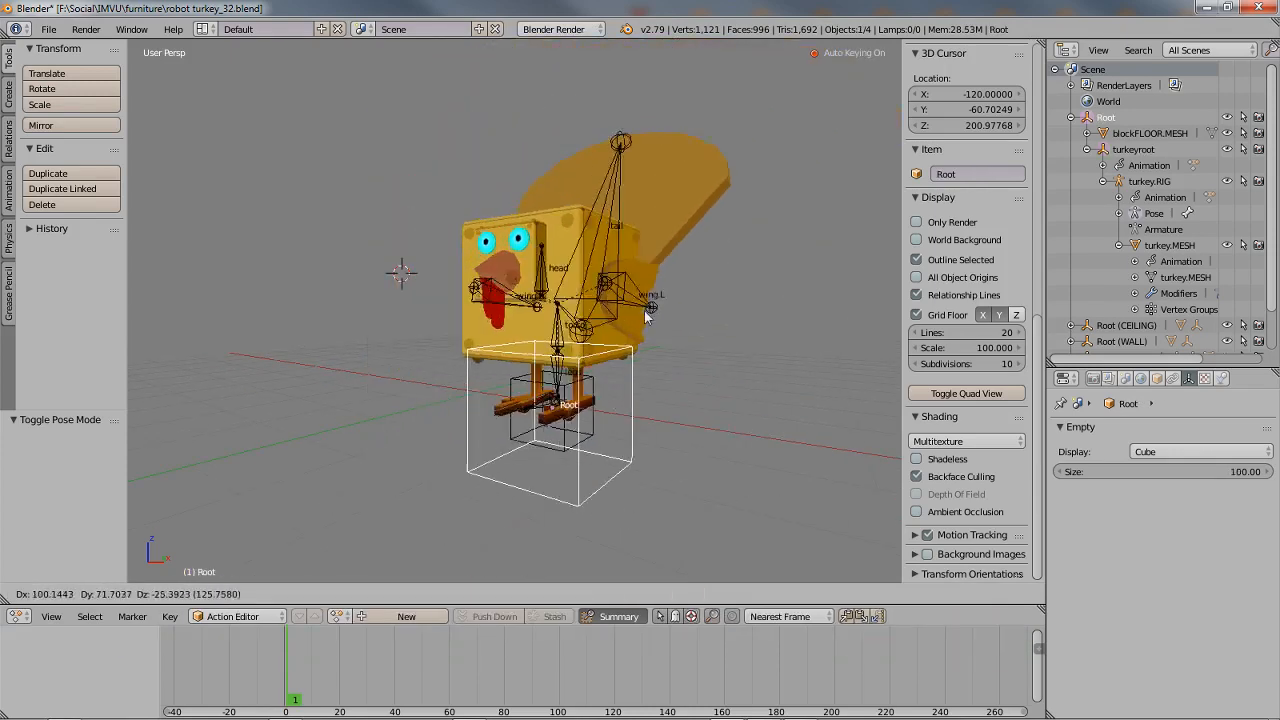
pyautogui.rightClick(548, 277)
# - Switch the turkey.RIG armature from Pose Mode to Object Mode and try moving it as a whole, cancelling the move
pyautogui.rightClick(549, 206)
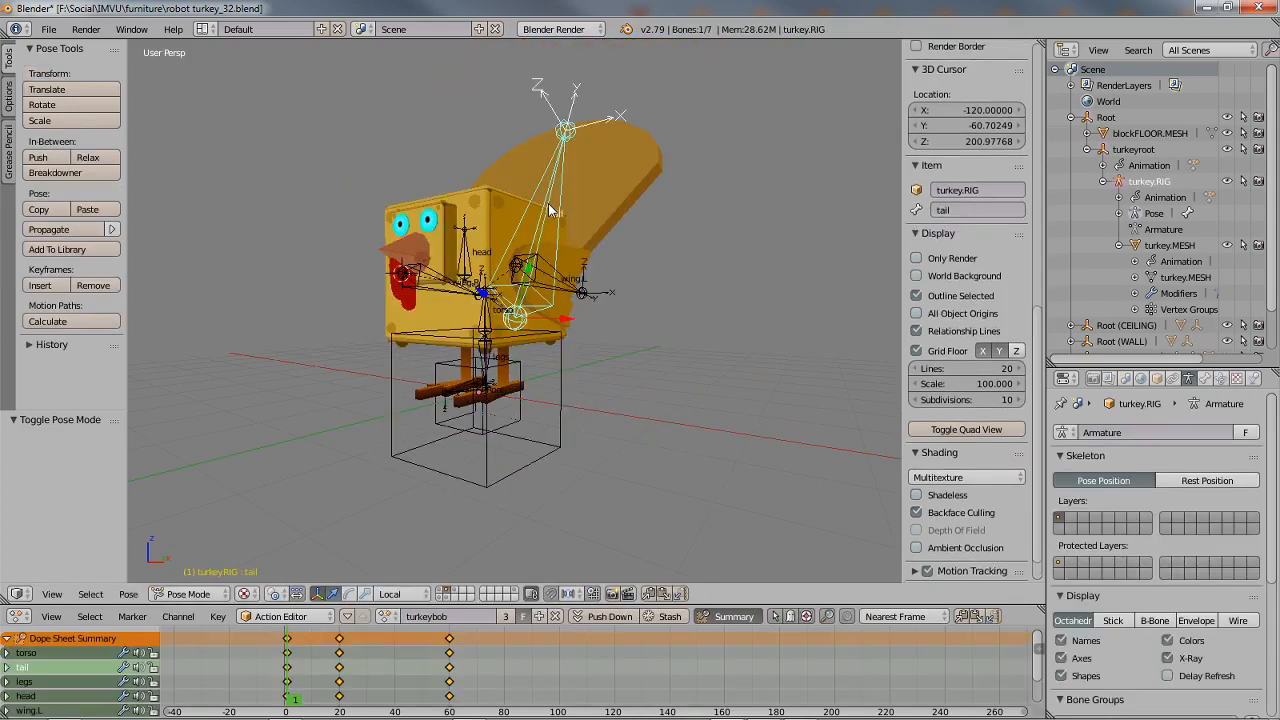
pyautogui.hotkey('ctrl', 'Tab')
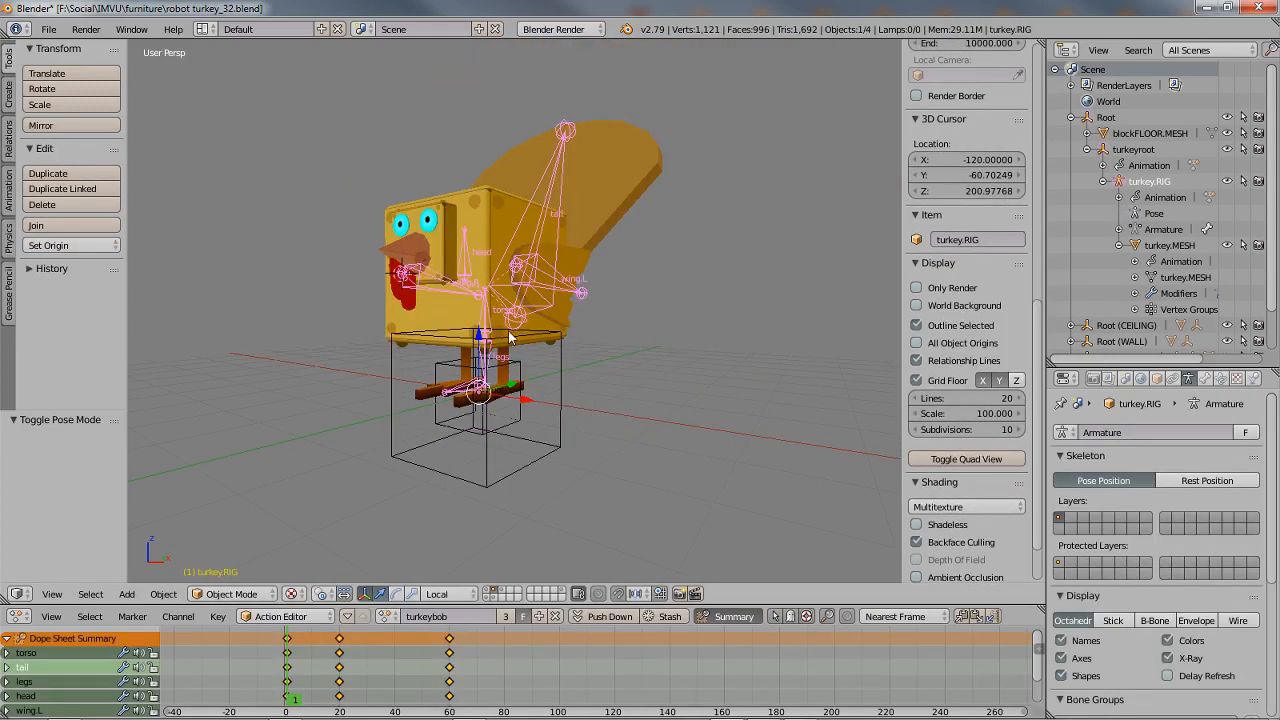
pyautogui.scroll(1, 510, 297)
pyautogui.press('g')
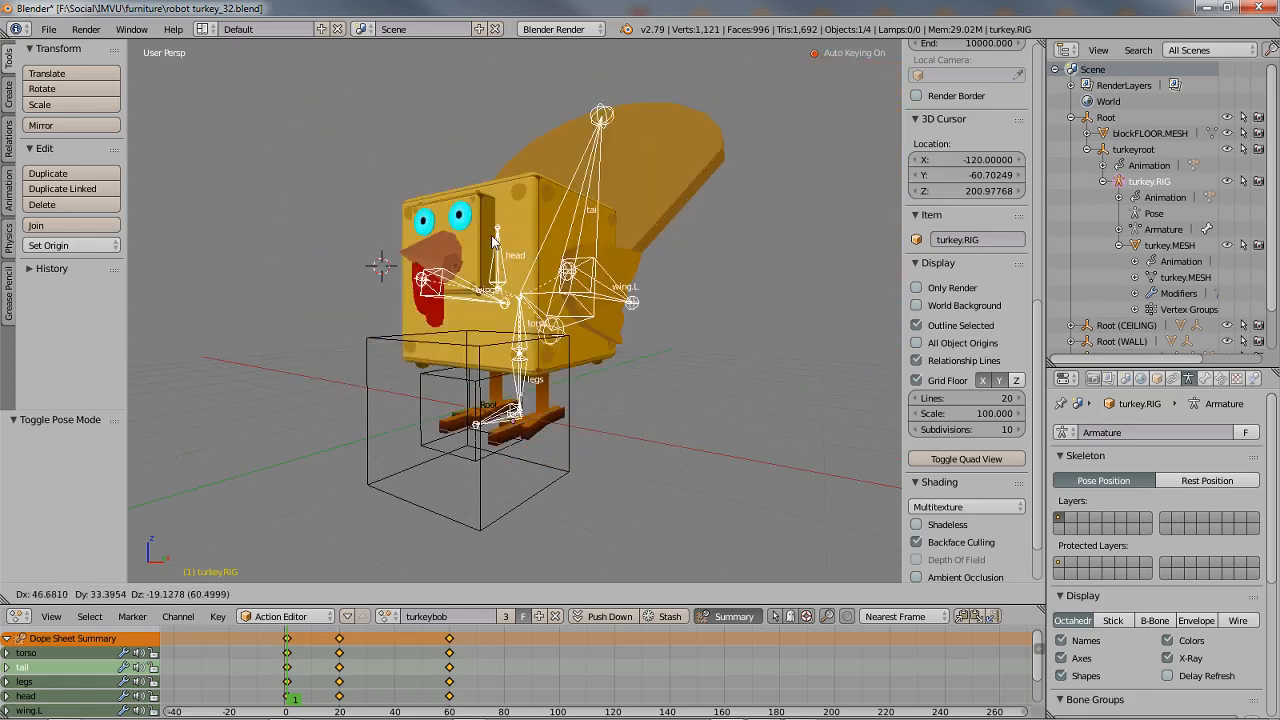
pyautogui.rightClick(486, 333)
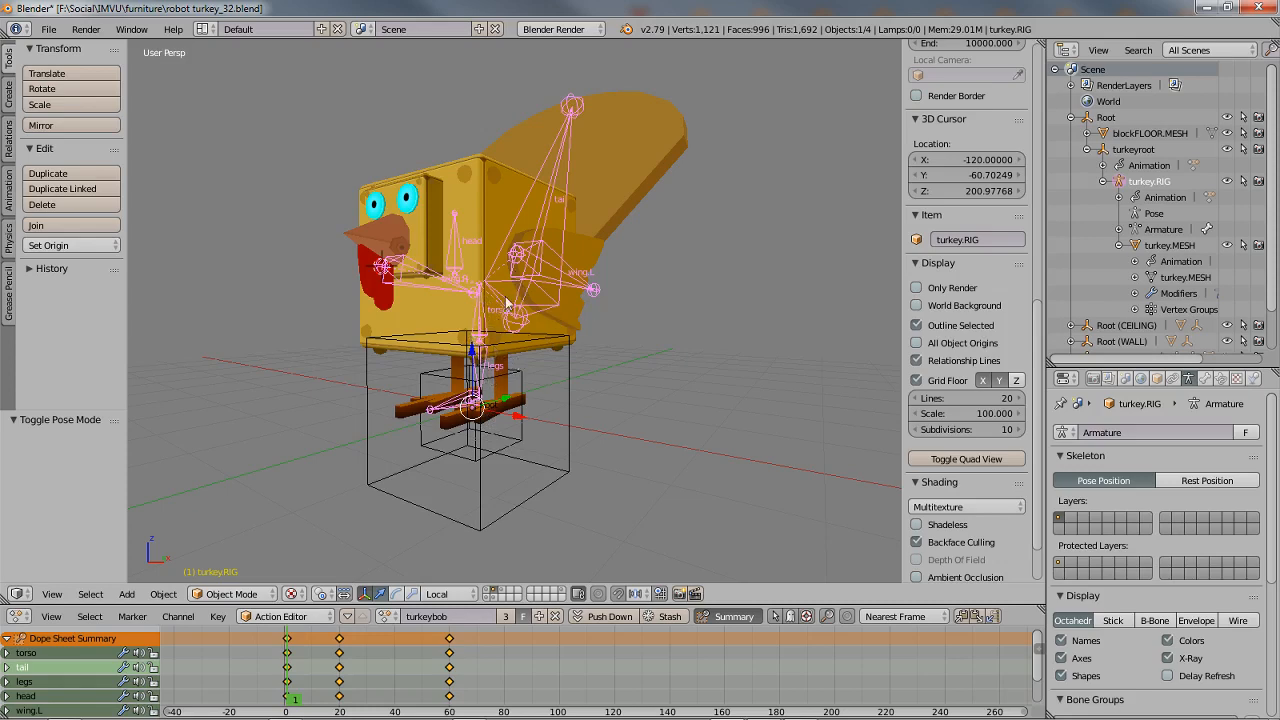
# - Select the Root empty, turkey.MESH and turkey.RIG in turn to examine how the product's objects relate
pyautogui.moveTo(508, 312); pyautogui.dragTo(542, 316, button='middle')
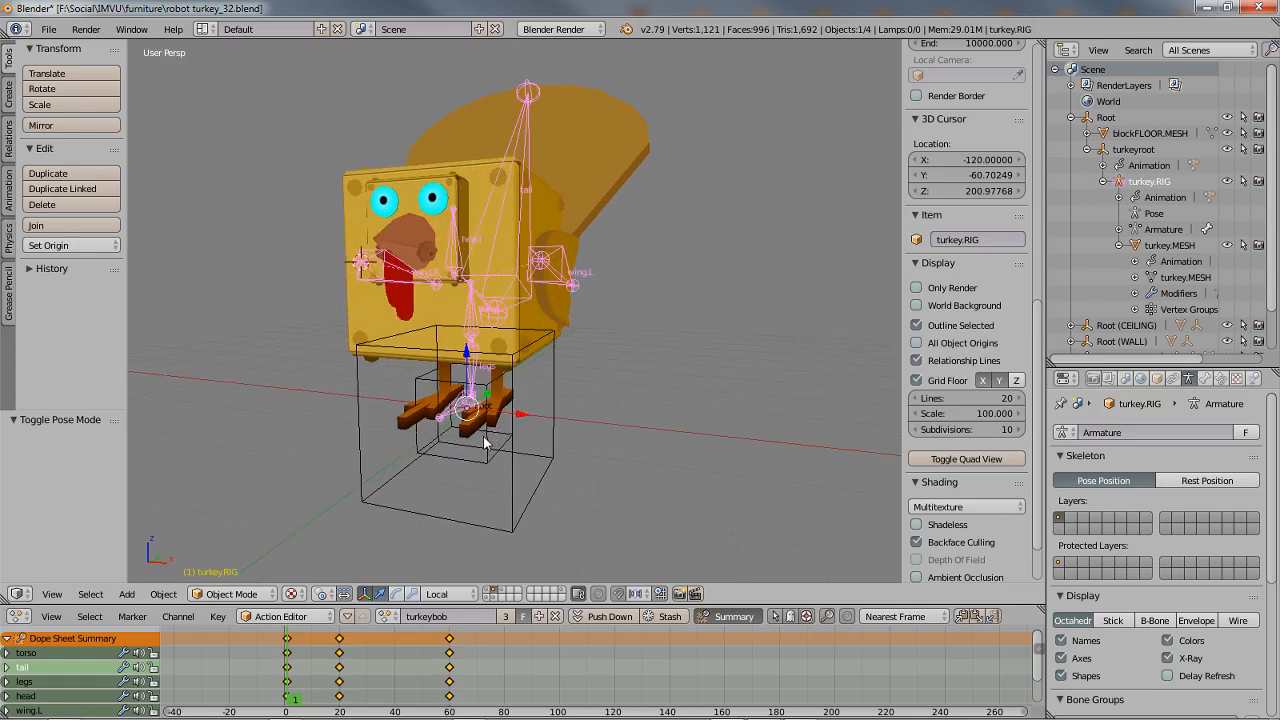
pyautogui.rightClick(513, 491)
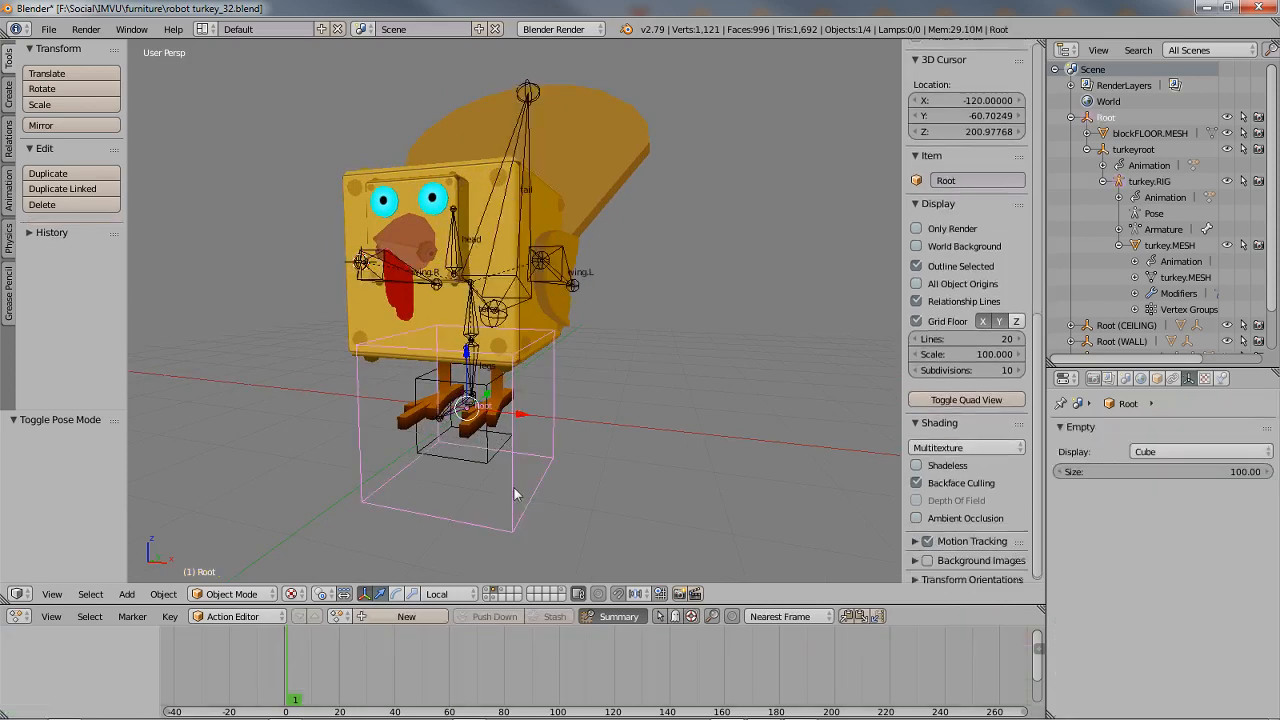
pyautogui.moveTo(515, 493); pyautogui.dragTo(532, 421, button='middle')
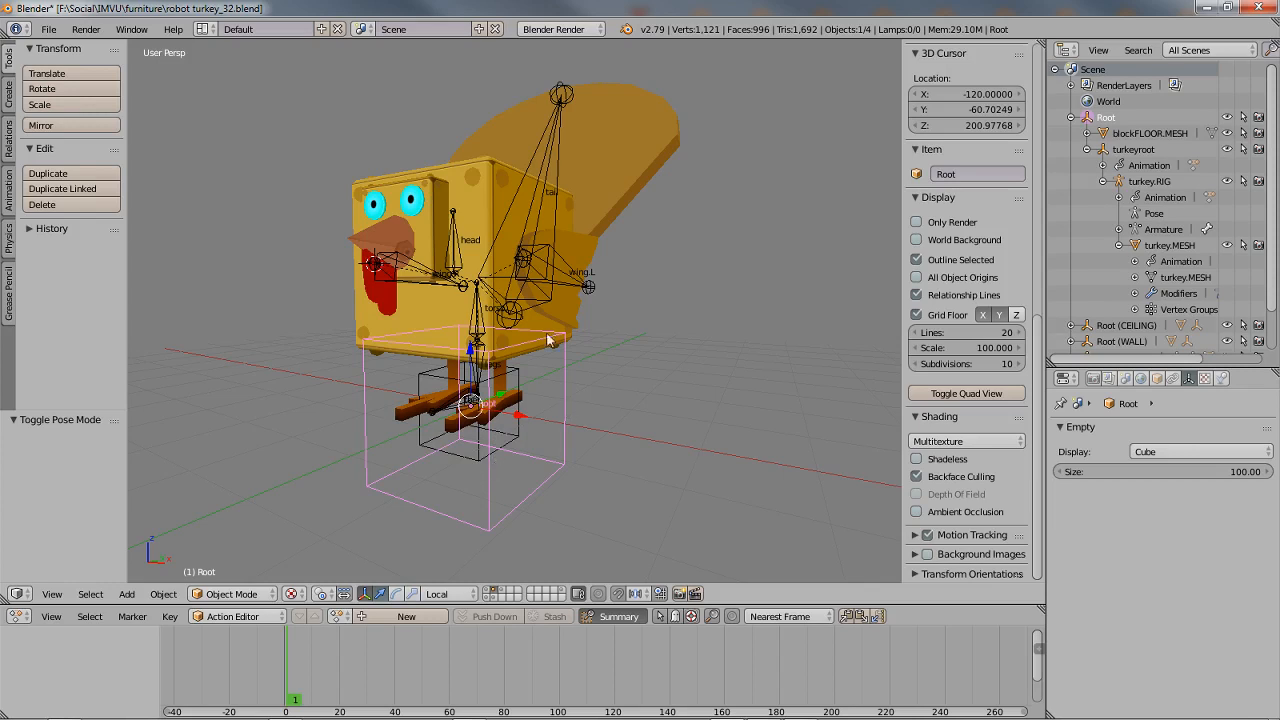
pyautogui.rightClick(556, 192)
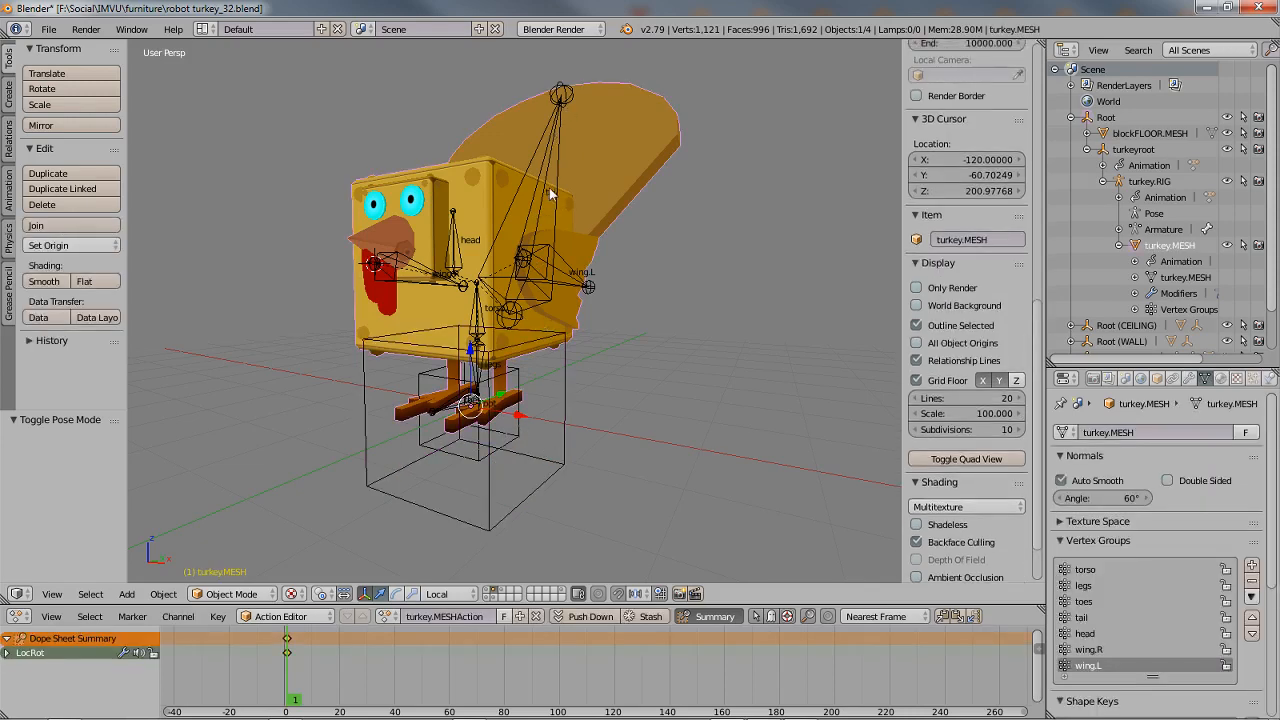
pyautogui.rightClick(549, 187)
# - Examine the Root empty against the turkey from the front and side, and select the turkey.RIG armature
pyautogui.moveTo(497, 412); pyautogui.dragTo(555, 410, button='middle')
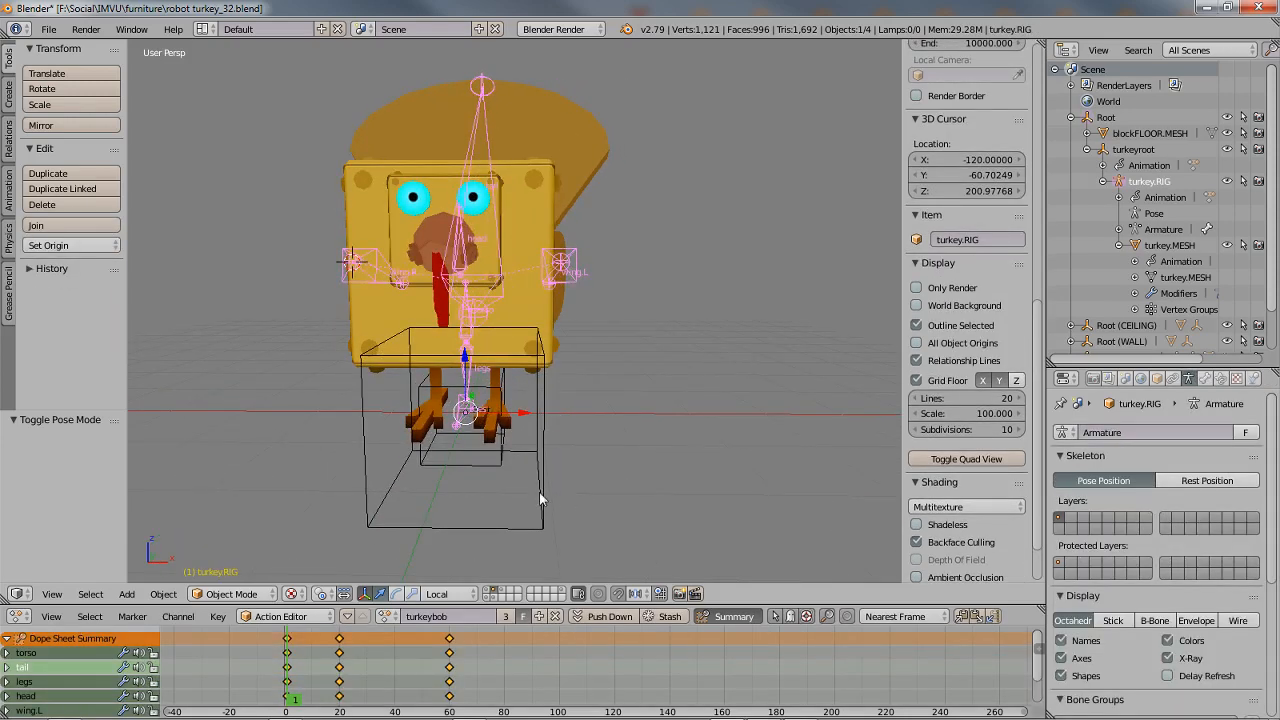
pyautogui.rightClick(545, 458)
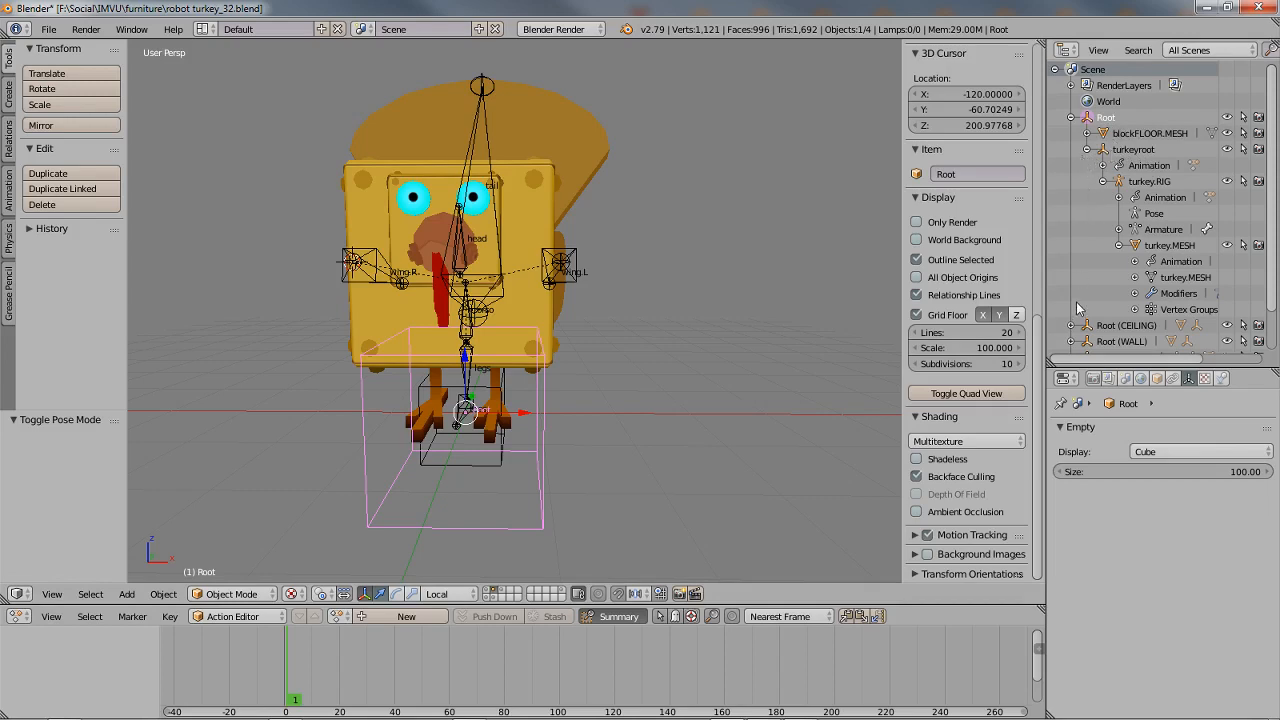
pyautogui.moveTo(607, 389); pyautogui.dragTo(559, 376, button='middle')
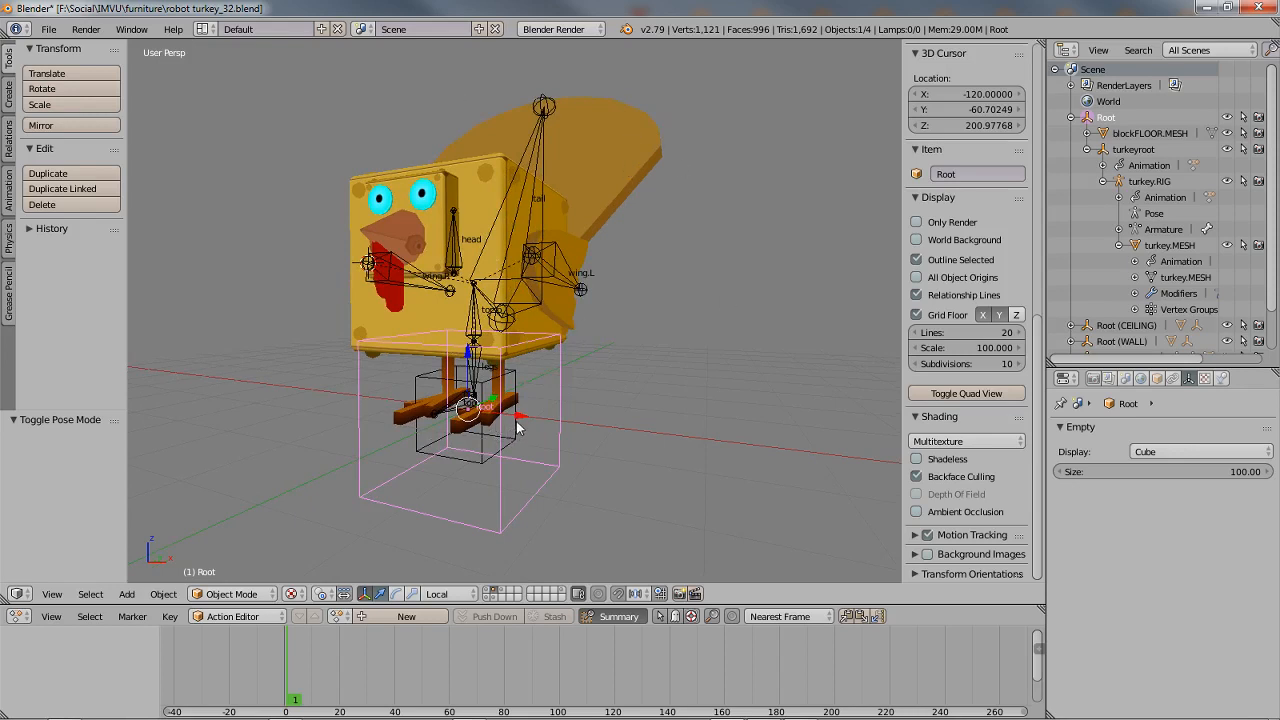
pyautogui.moveTo(638, 391); pyautogui.dragTo(622, 395, button='middle')
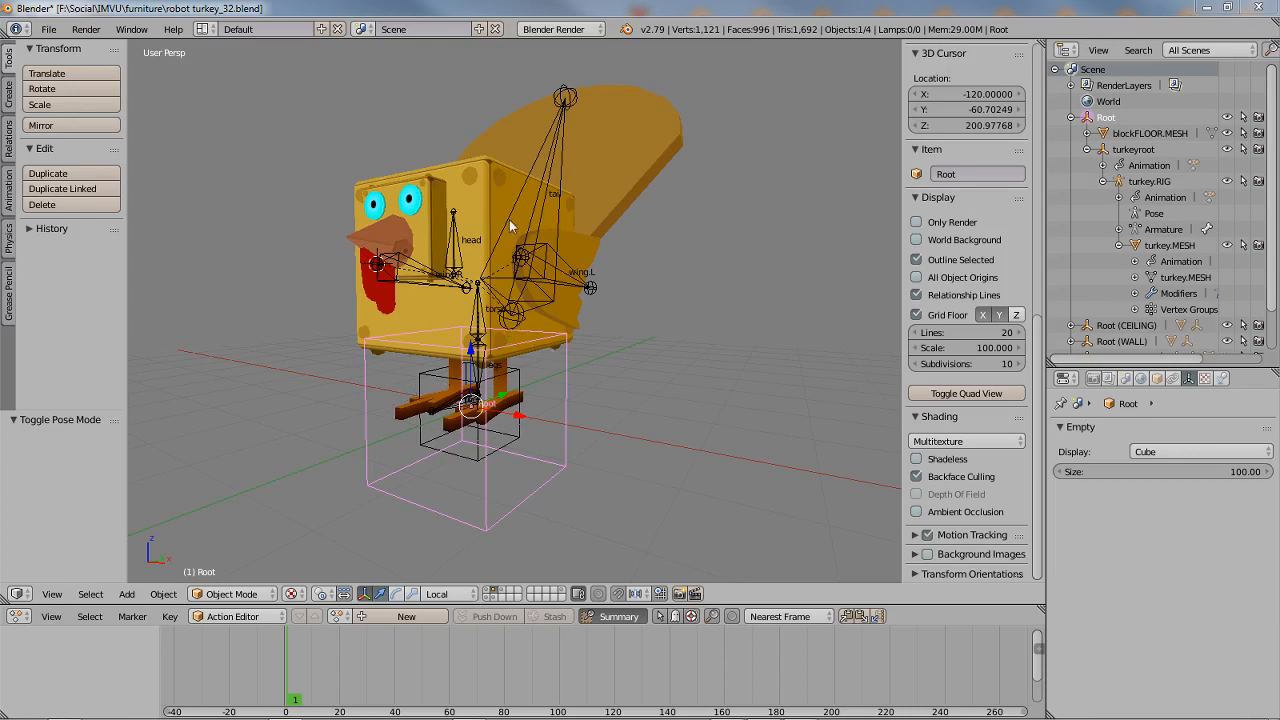
pyautogui.rightClick(520, 298)
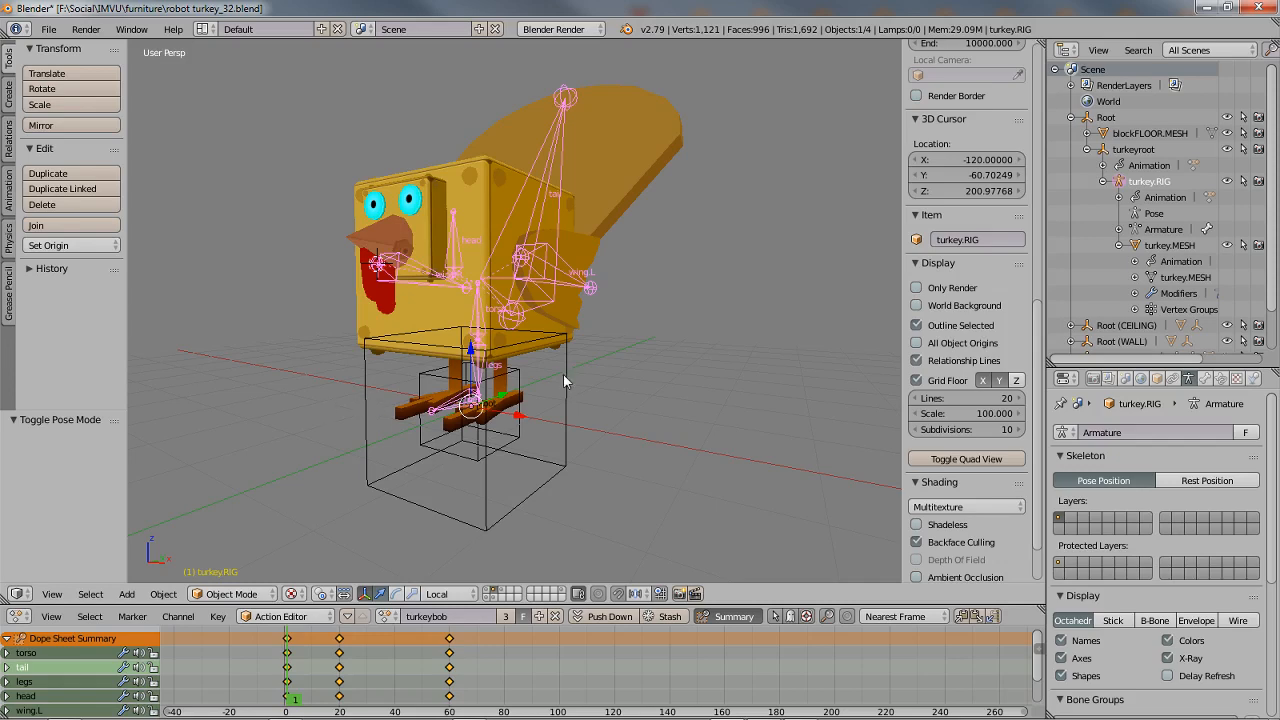
# - Select turkey.MESH and examine its linked tail geometry in Edit Mode from several sides, returning to Object Mode
pyautogui.scroll(2, 563, 374)
pyautogui.rightClick(478, 192)
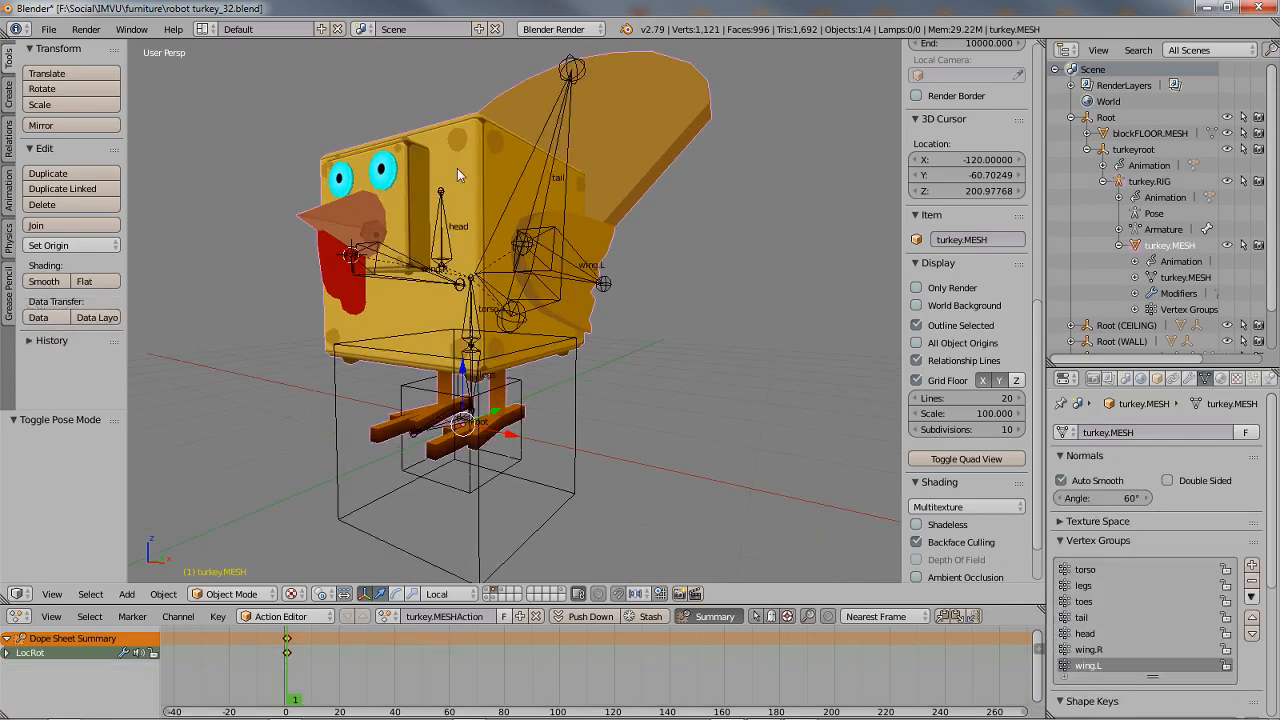
pyautogui.moveTo(581, 302); pyautogui.dragTo(521, 262, button='middle')
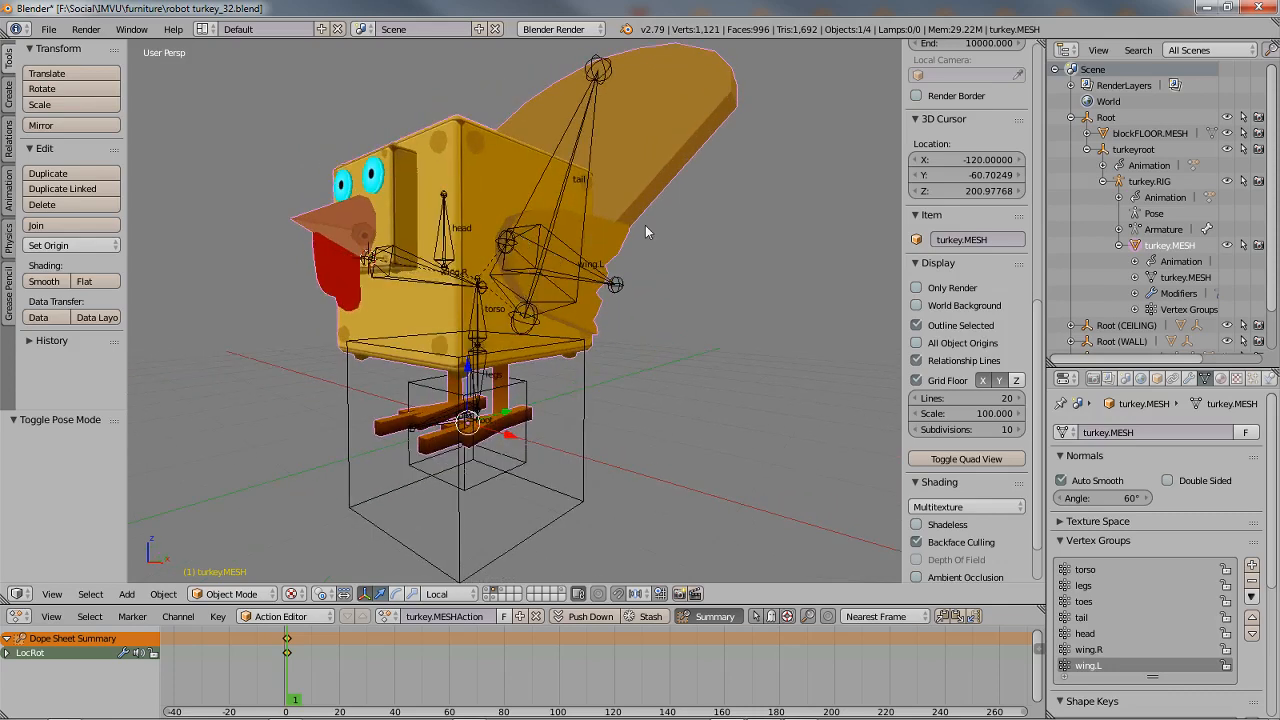
pyautogui.moveTo(514, 247); pyautogui.dragTo(603, 212, button='middle')
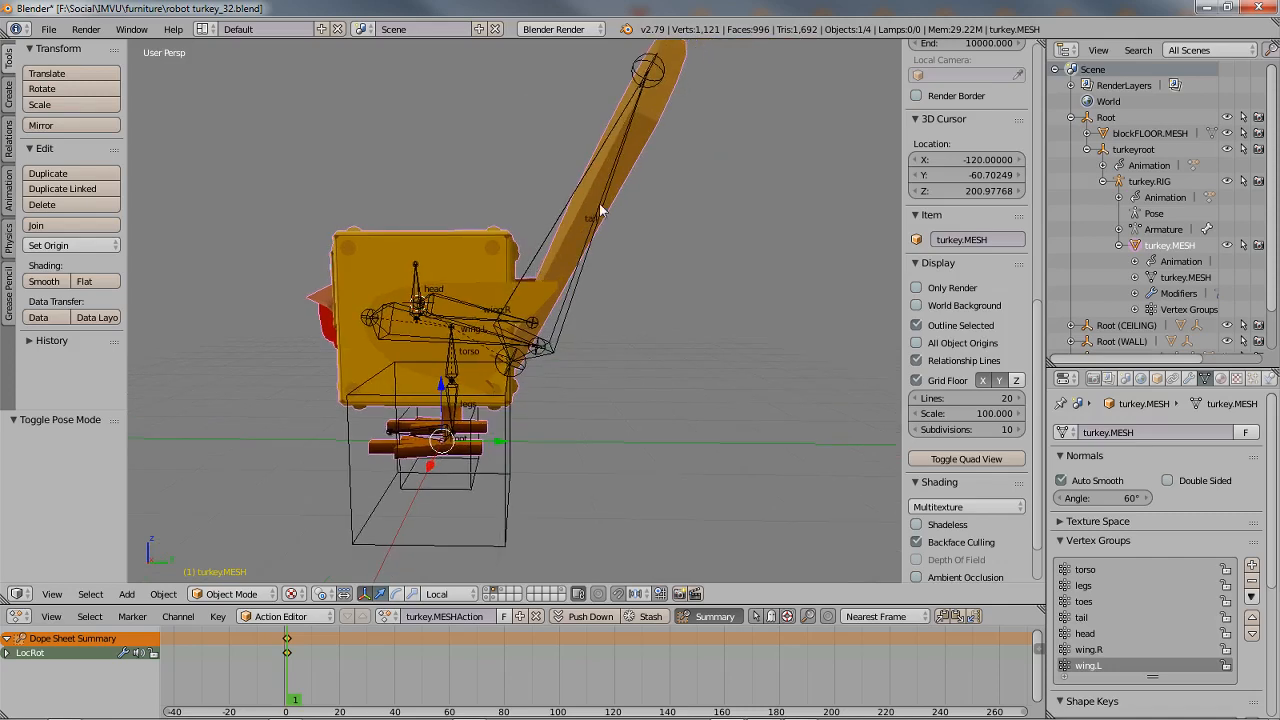
pyautogui.press('Tab')
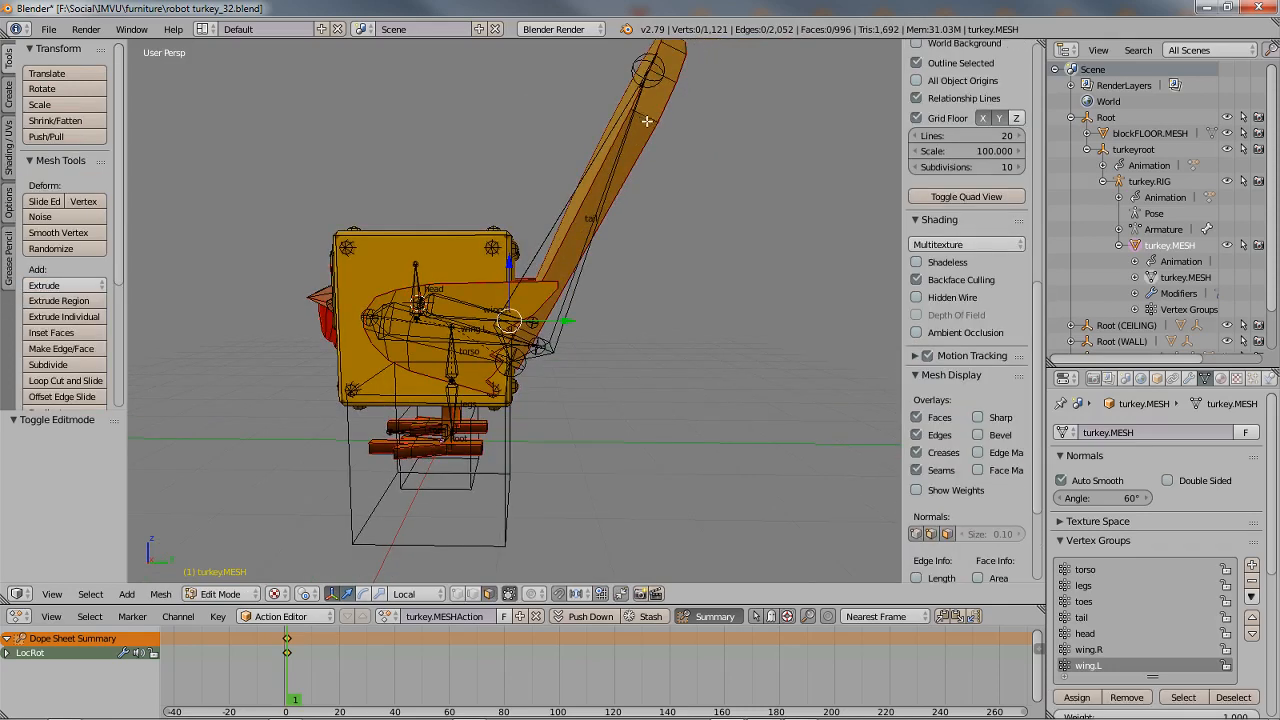
pyautogui.press('l')
pyautogui.moveTo(622, 297); pyautogui.dragTo(494, 305, button='middle')
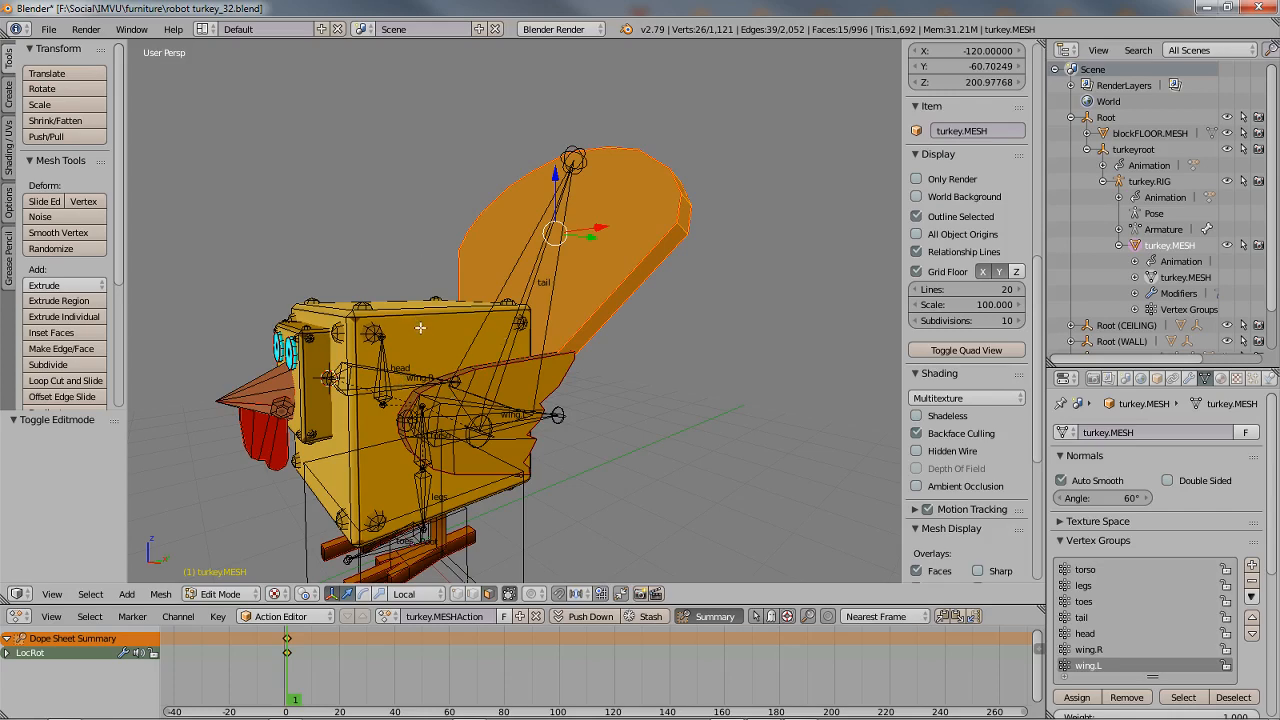
pyautogui.moveTo(408, 402); pyautogui.dragTo(420, 340, button='middle')
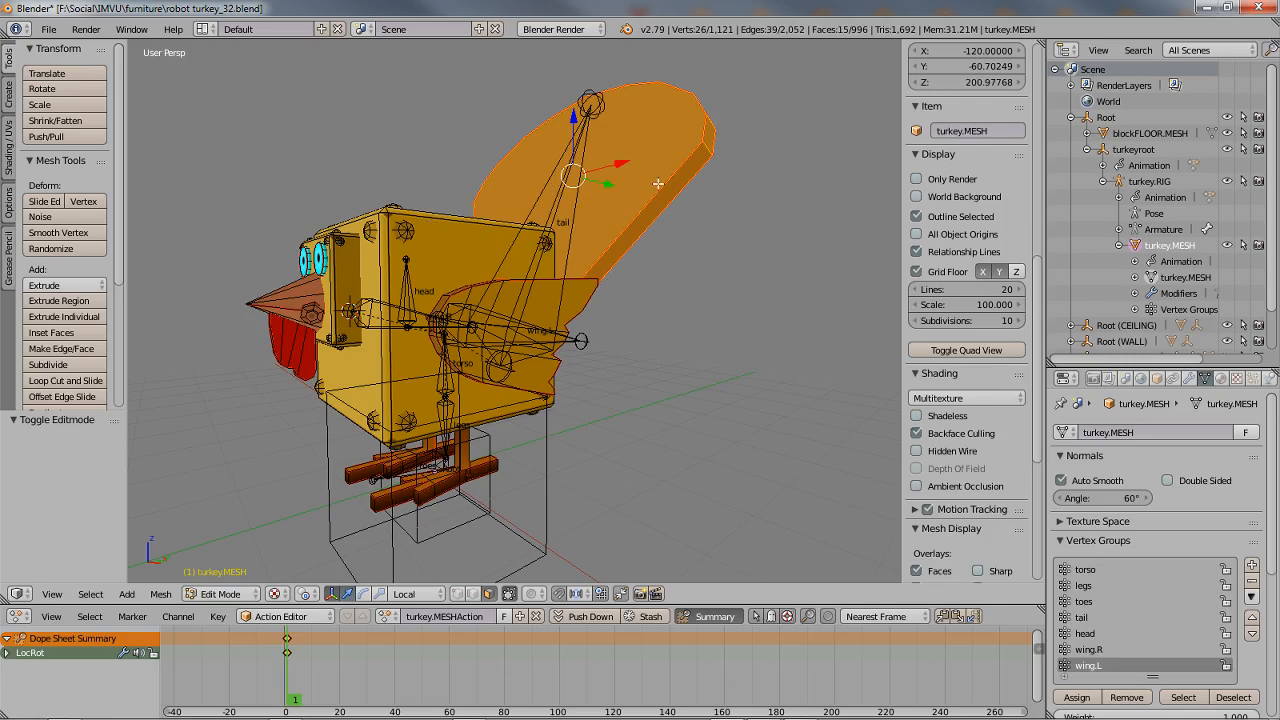
pyautogui.press('Tab')
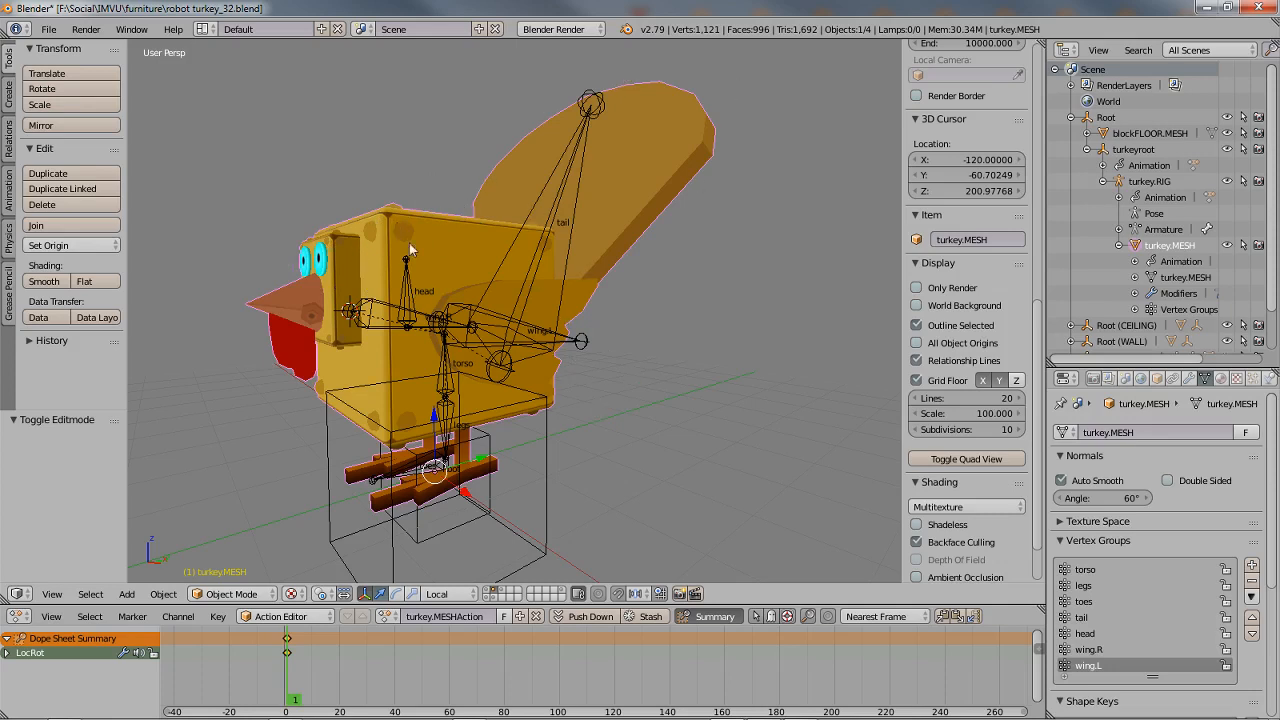
# - Look up the Join operation among the object commands available for turkey.MESH
pyautogui.click(163, 594)
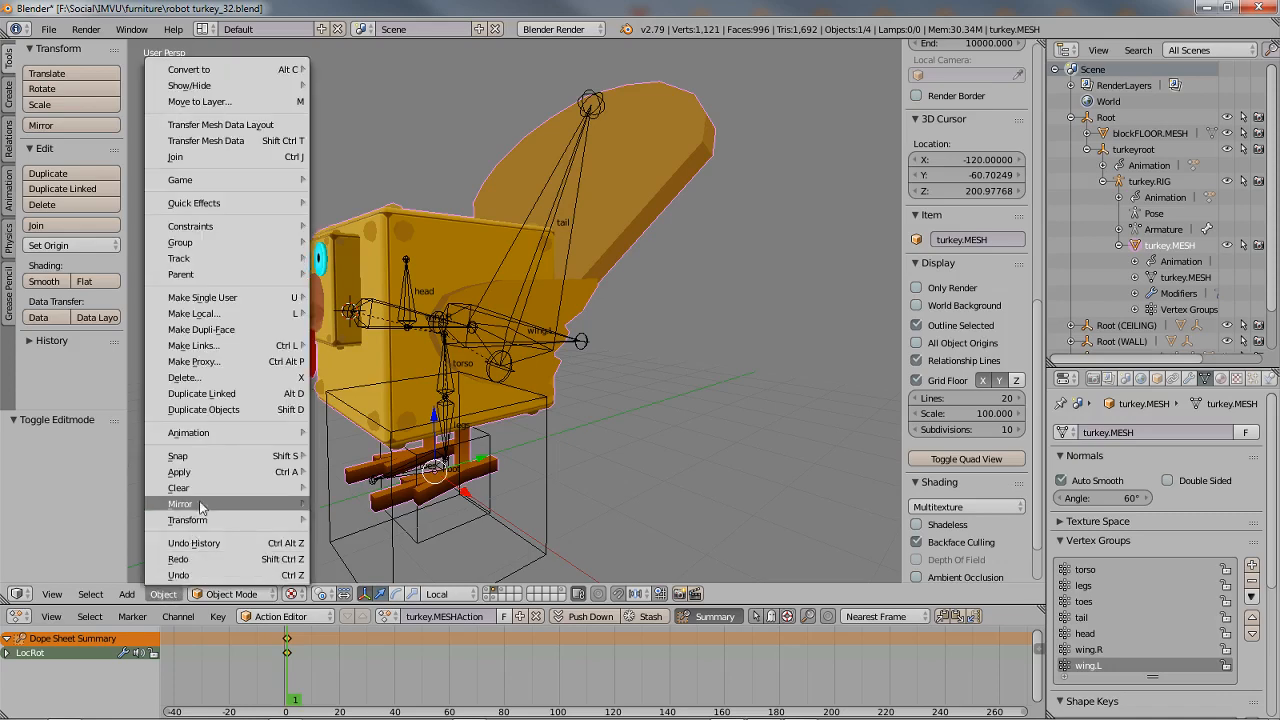
pyautogui.moveTo(206, 503)
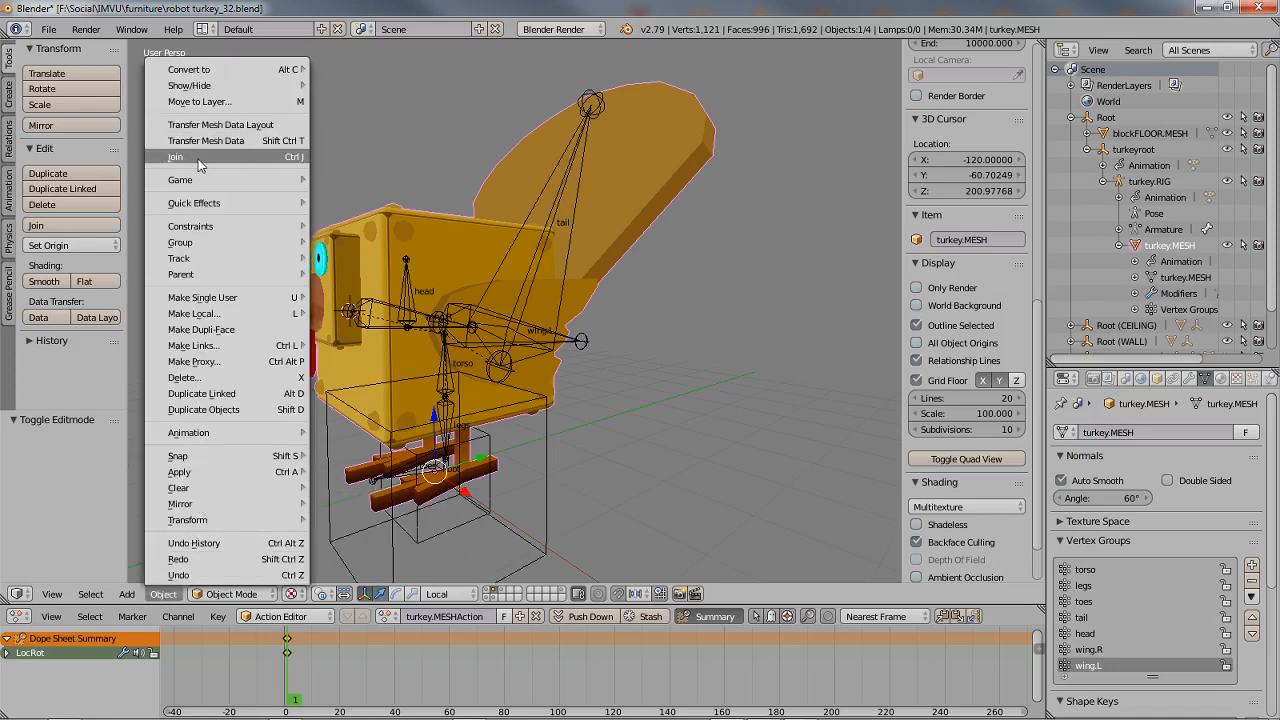
pyautogui.click(205, 157)
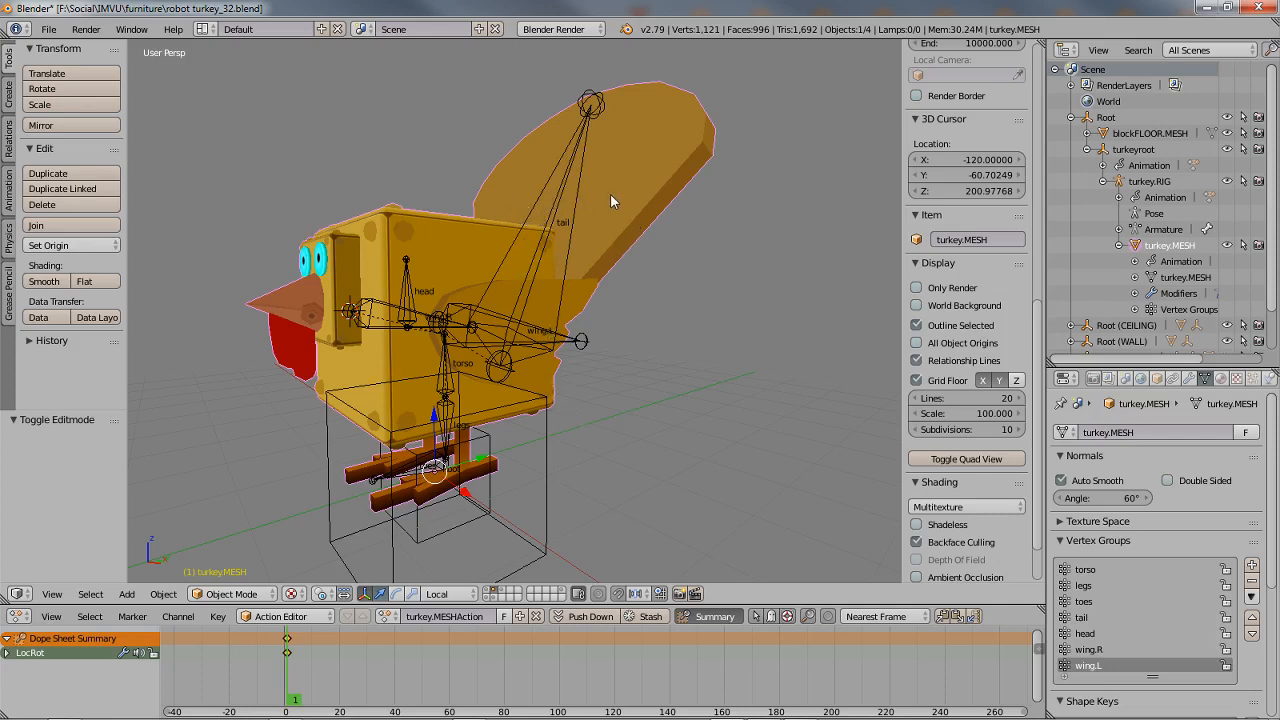
# - Examine the parenting pairs by selecting turkey.RIG with turkey.MESH, and turkey.RIG with the turkeyroot empty
pyautogui.rightClick(559, 193)
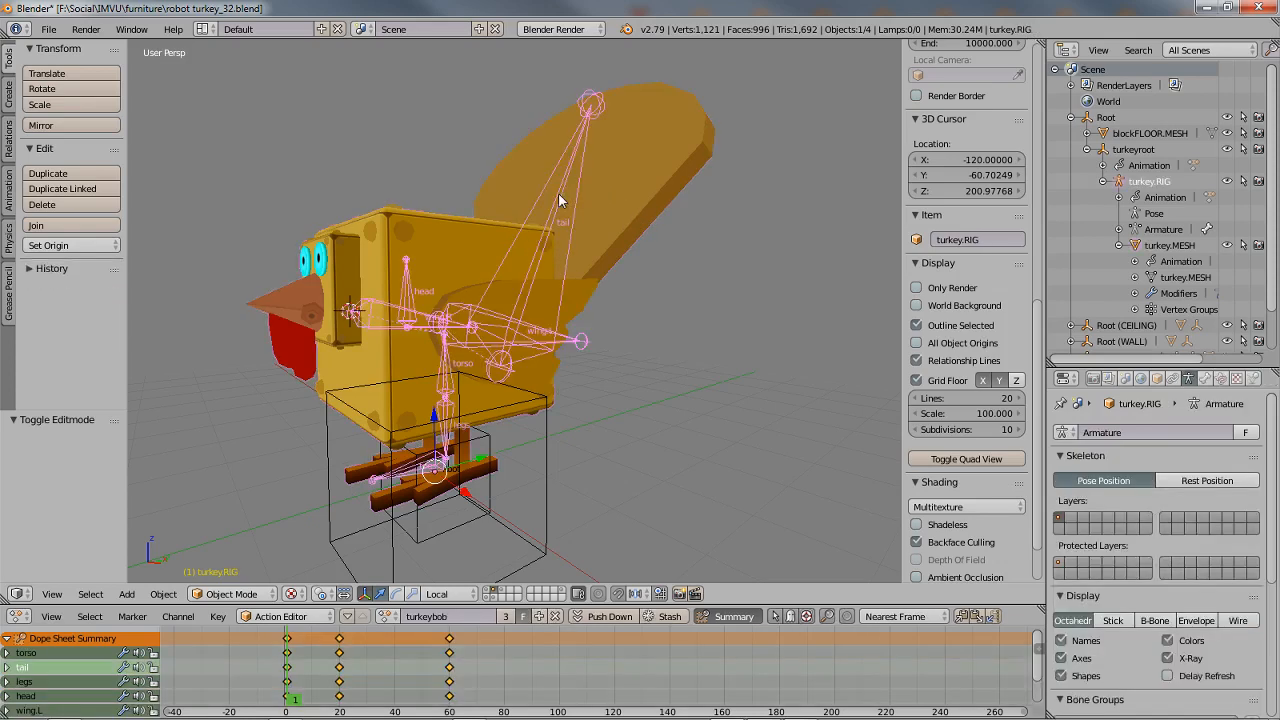
pyautogui.keyDown('shift'); pyautogui.rightClick(646, 200); pyautogui.keyUp('shift')
pyautogui.keyDown('shift'); pyautogui.moveTo(408, 469); pyautogui.dragTo(418, 349, button='middle'); pyautogui.keyUp('shift')
pyautogui.scroll(2, 426, 348)
pyautogui.rightClick(423, 298)
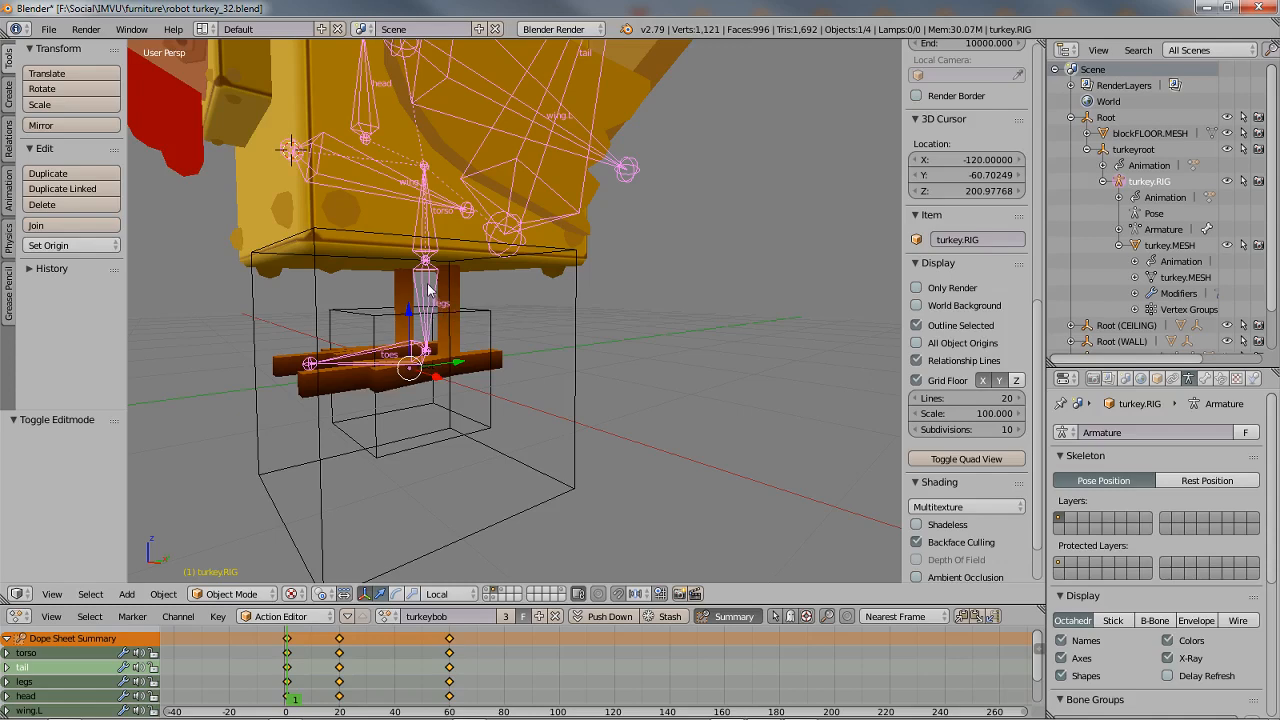
pyautogui.rightClick(480, 316)
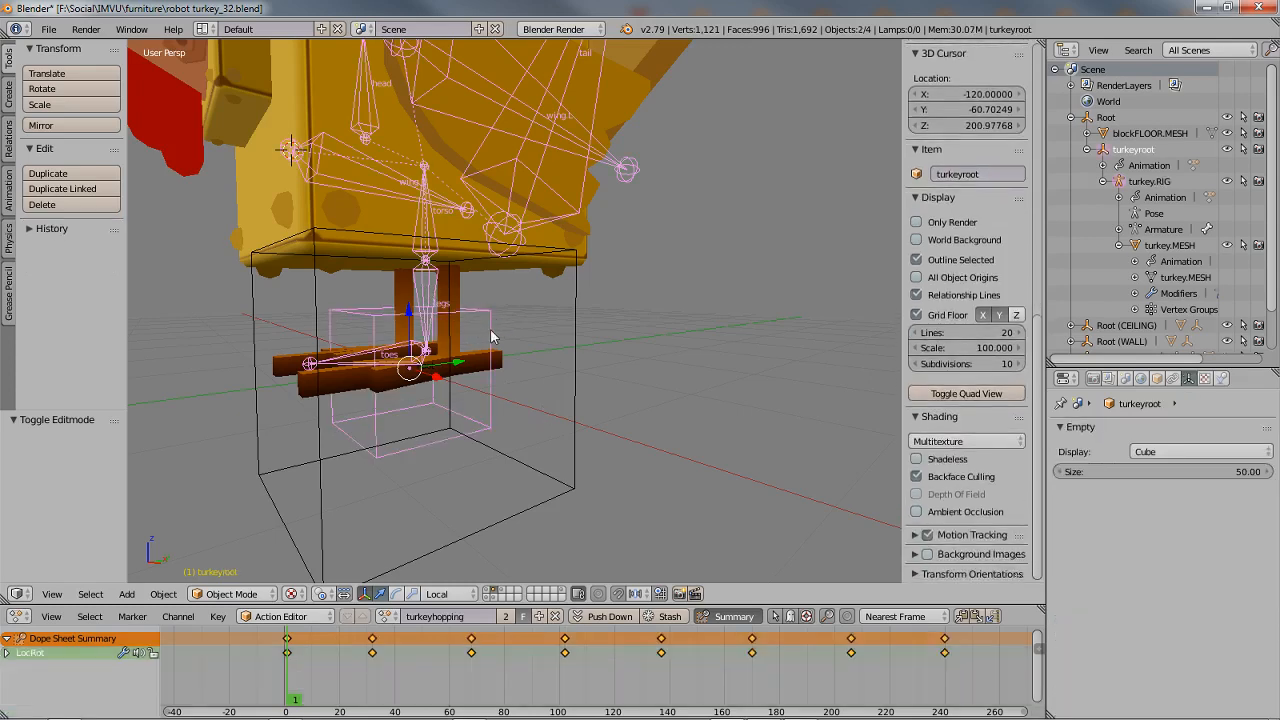
# - Select turkeyroot and add the Root empty to the selection, and look up the Object parenting option for them
pyautogui.rightClick(490, 337)
pyautogui.keyDown('shift'); pyautogui.rightClick(578, 354); pyautogui.keyUp('shift')
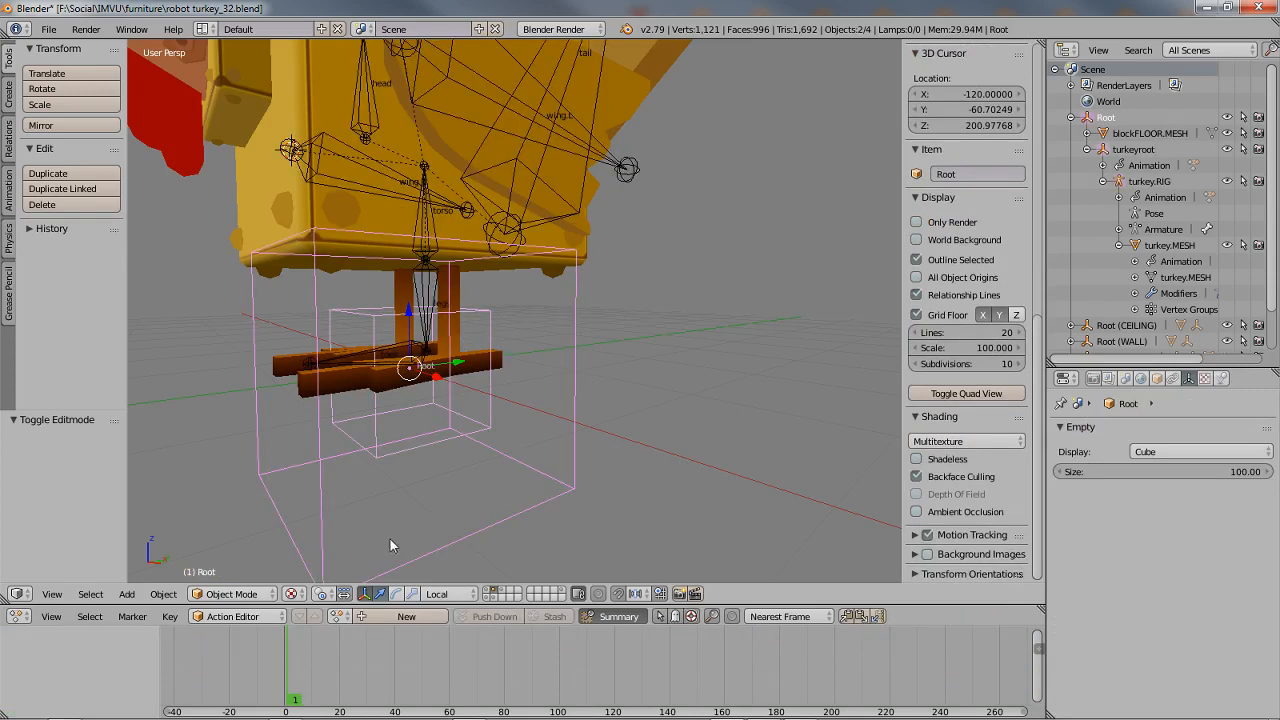
pyautogui.click(163, 594)
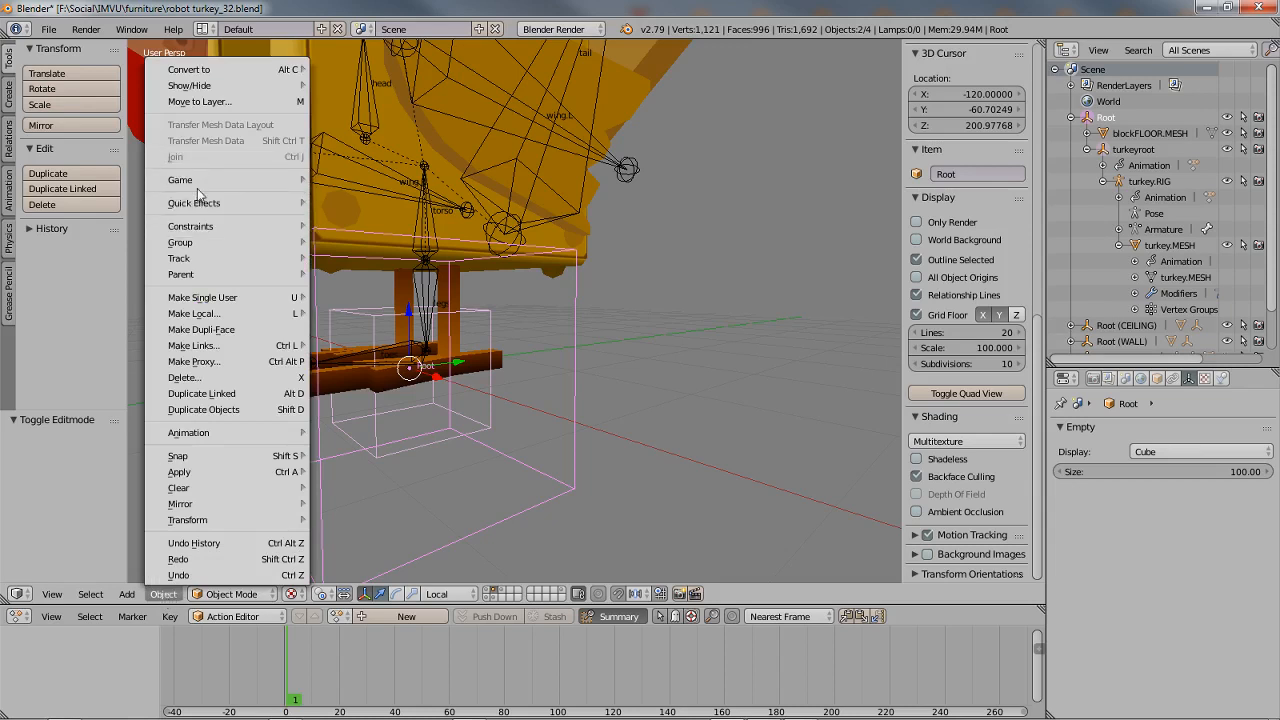
pyautogui.moveTo(192, 279)
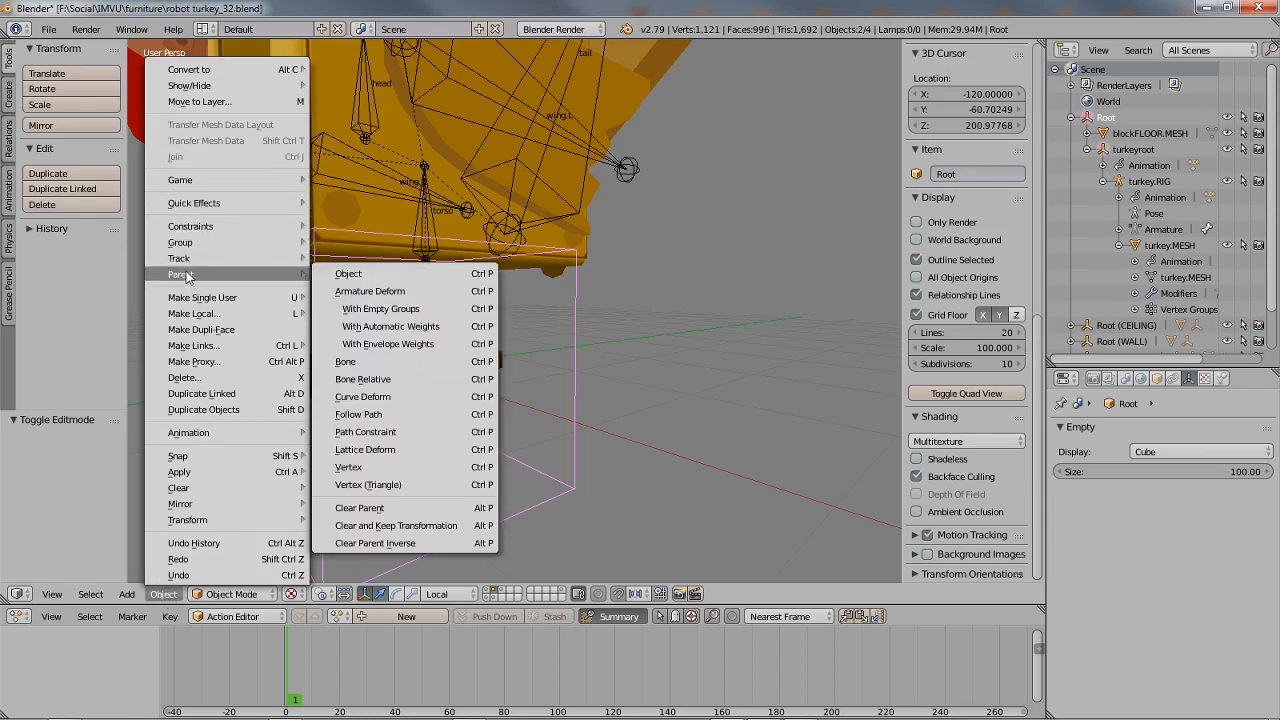
pyautogui.click(349, 275)
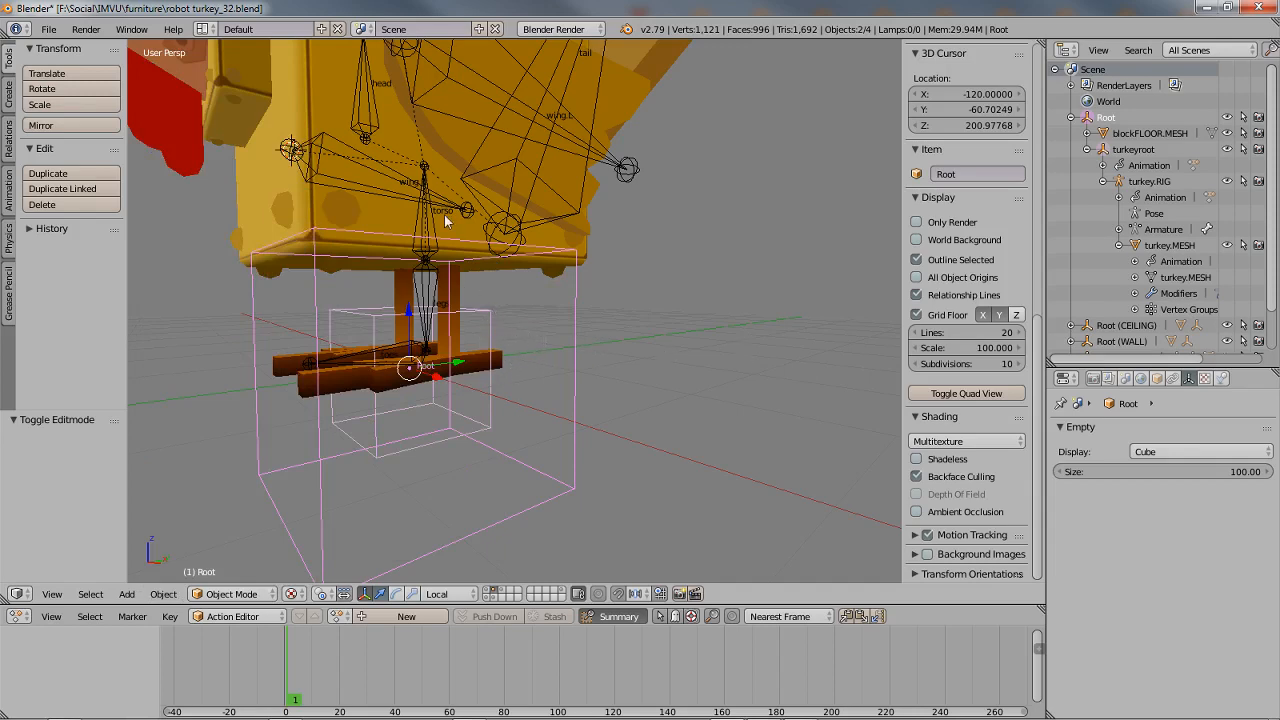
pyautogui.scroll(-1, 501, 414)
pyautogui.keyDown('shift'); pyautogui.moveTo(476, 214); pyautogui.dragTo(510, 293, button='middle'); pyautogui.keyUp('shift')
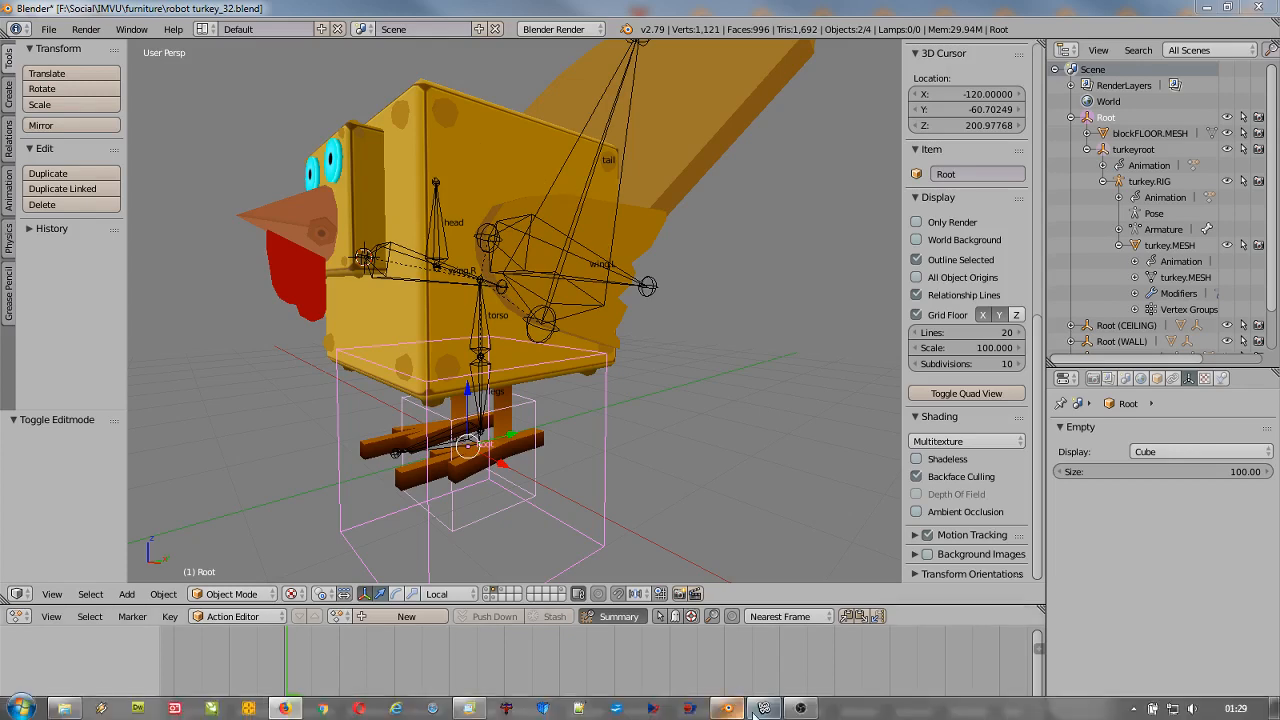
# - Switch to the IMVU client and derive a new product from Furniture (12908) in the Rooms & Furniture category
pyautogui.click(764, 712)
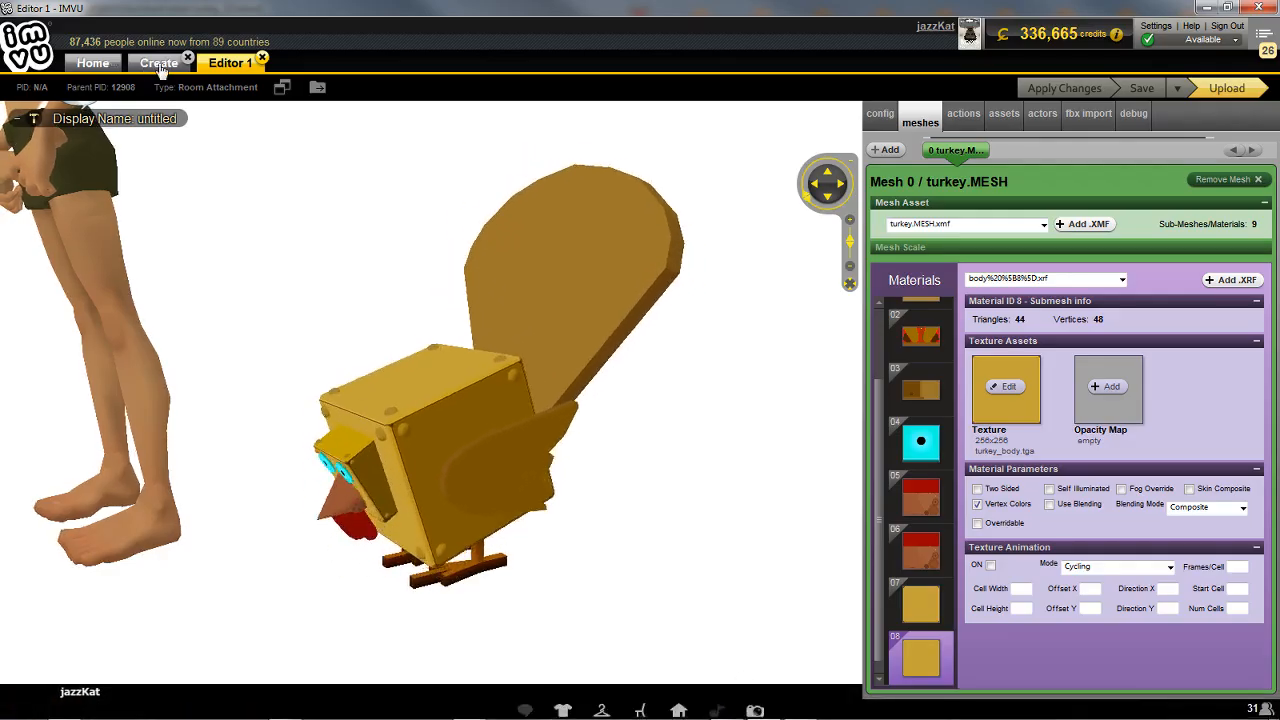
pyautogui.click(158, 66)
pyautogui.click(98, 352)
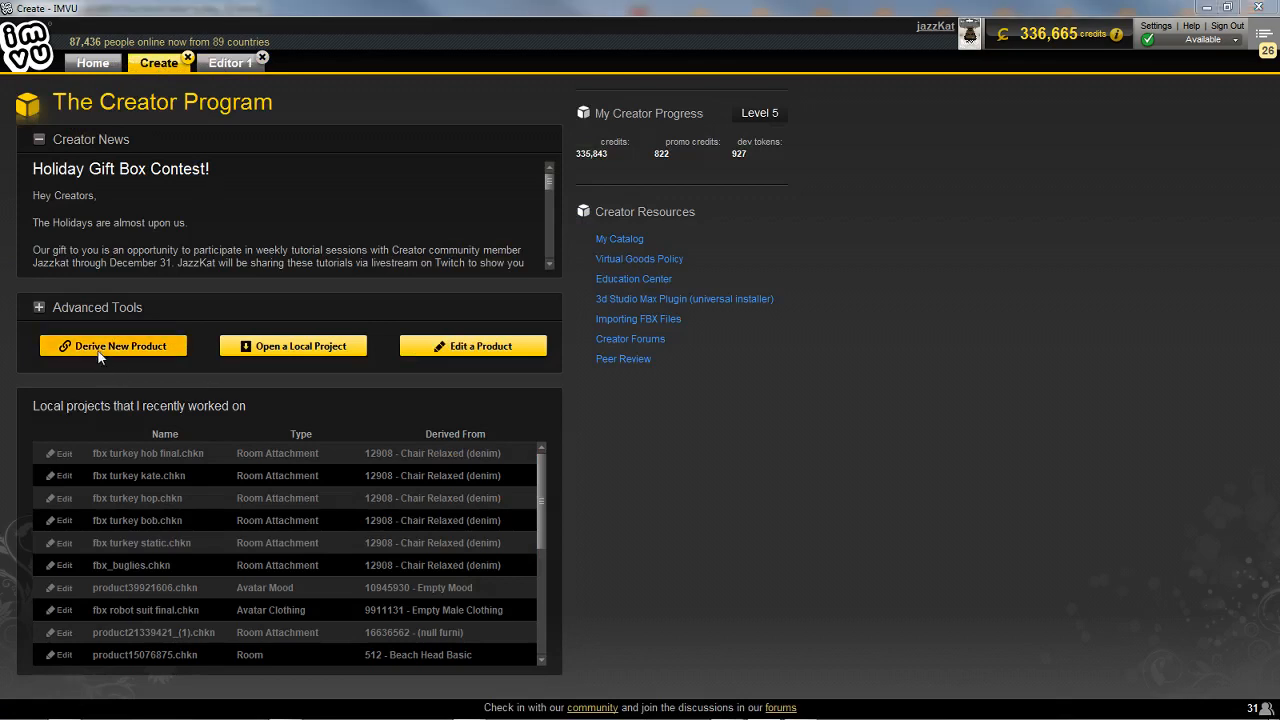
pyautogui.click(614, 223)
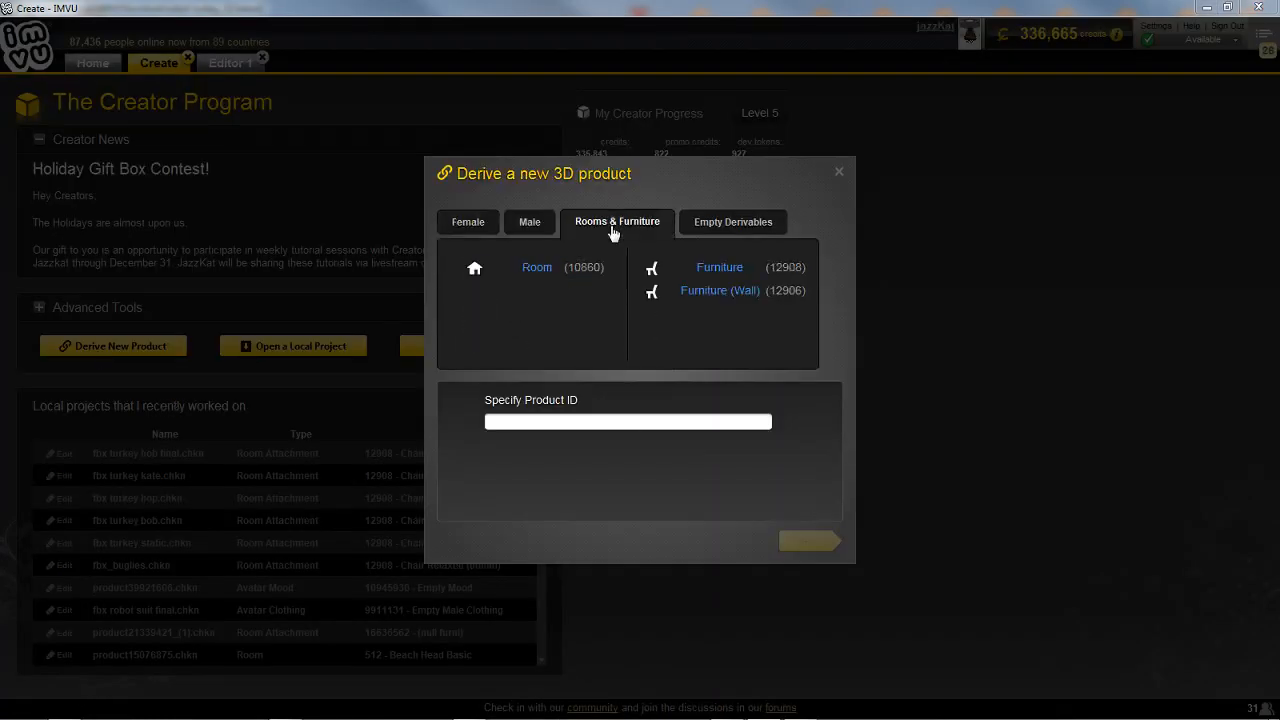
pyautogui.click(719, 268)
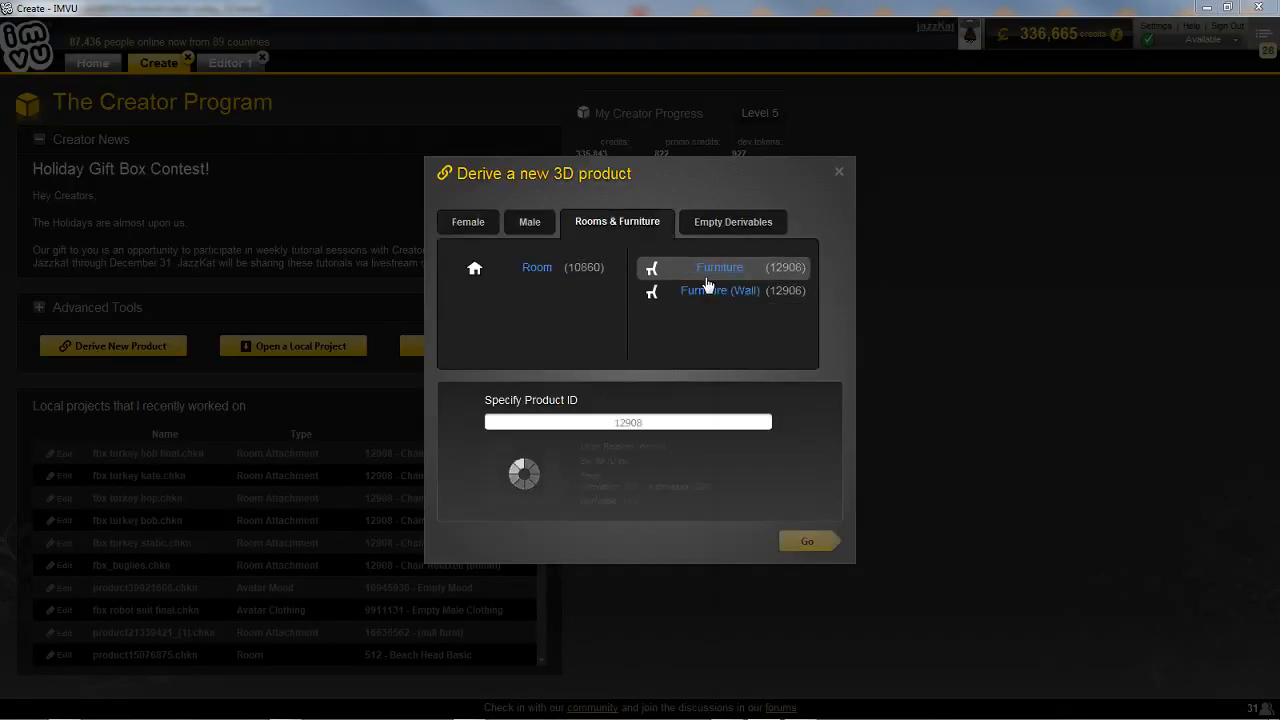
pyautogui.click(809, 543)
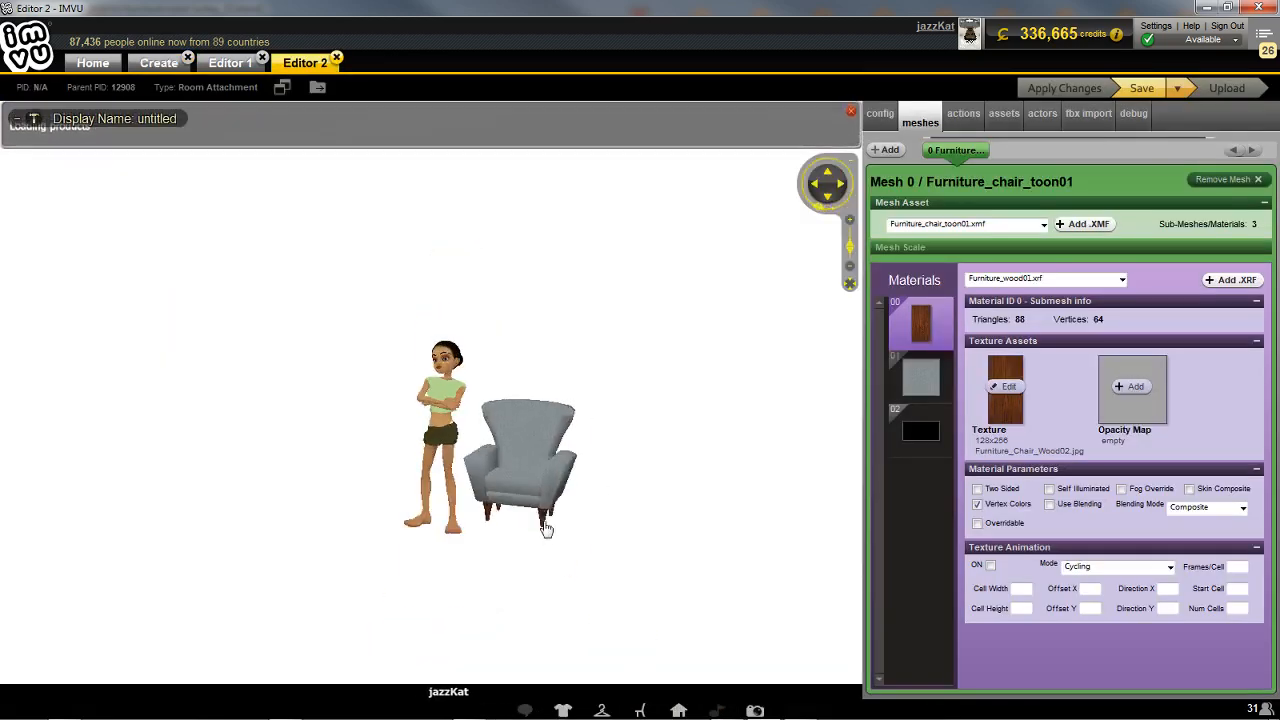
# - Examine the derived chair up close, its FBX import options and the skeleton files available in its configuration
pyautogui.moveTo(546, 529); pyautogui.dragTo(514, 516)
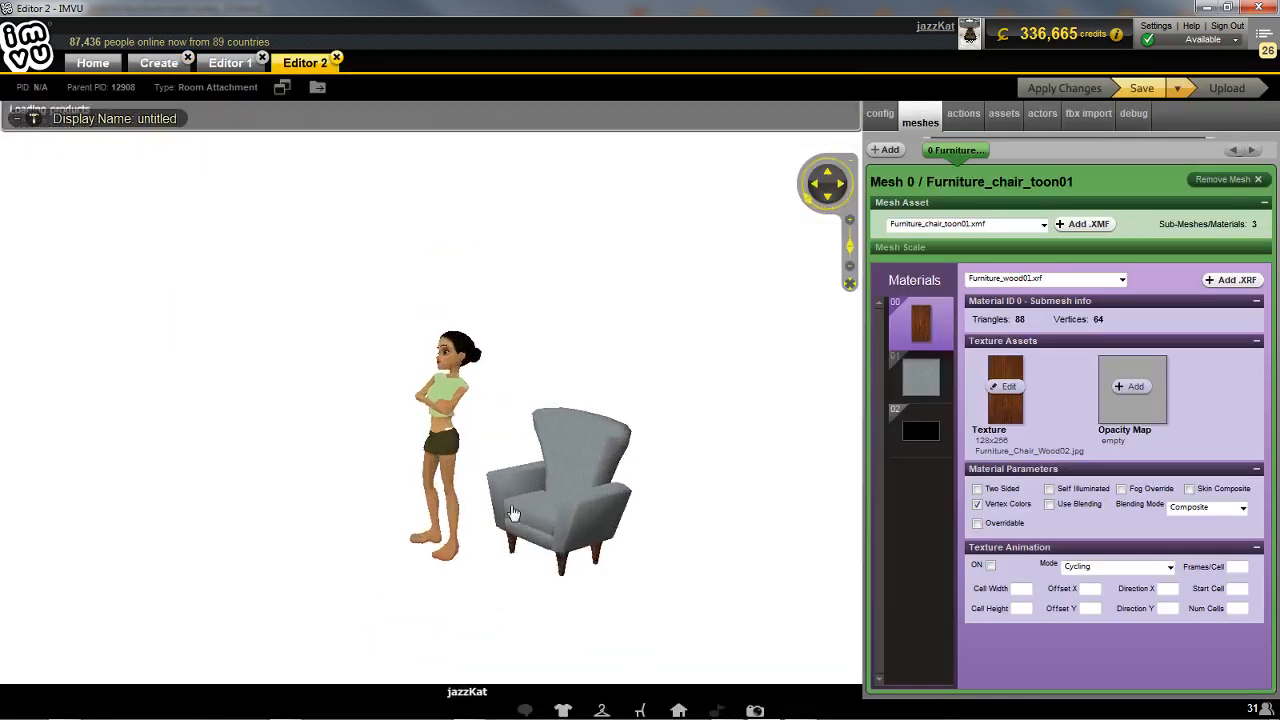
pyautogui.scroll(5, 516, 503)
pyautogui.moveTo(548, 500); pyautogui.dragTo(489, 436, button='right')
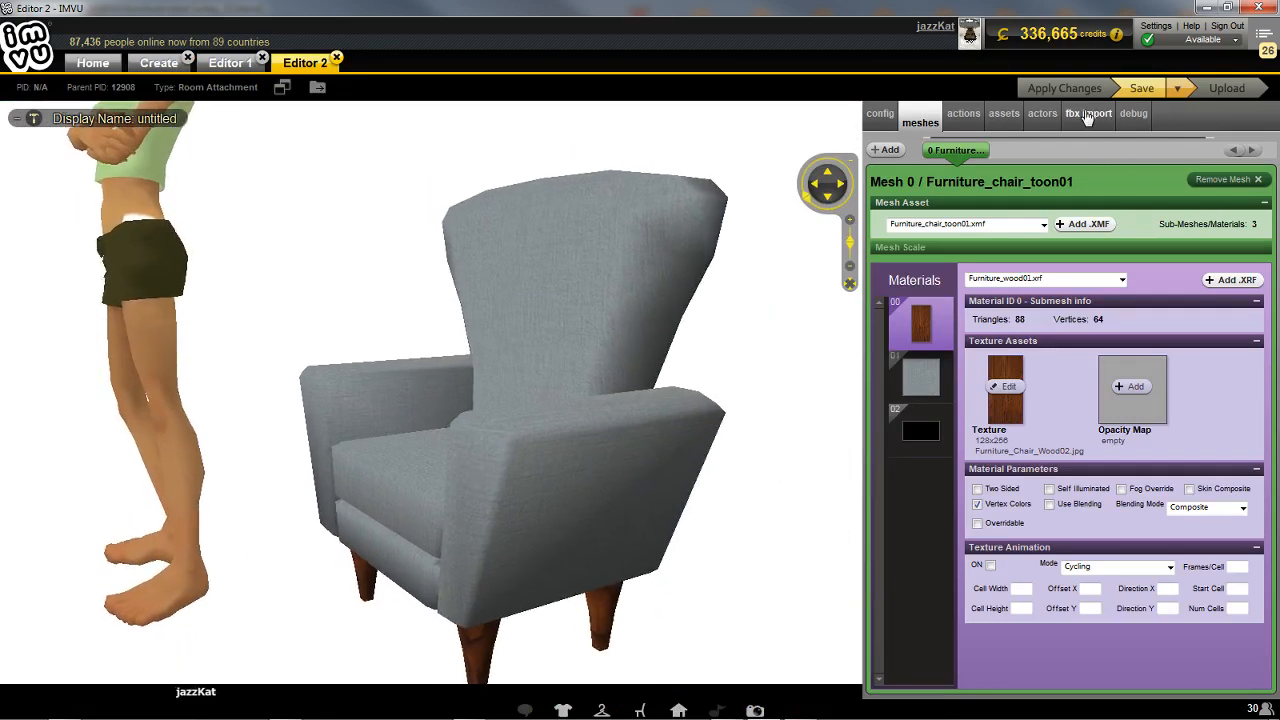
pyautogui.click(1088, 115)
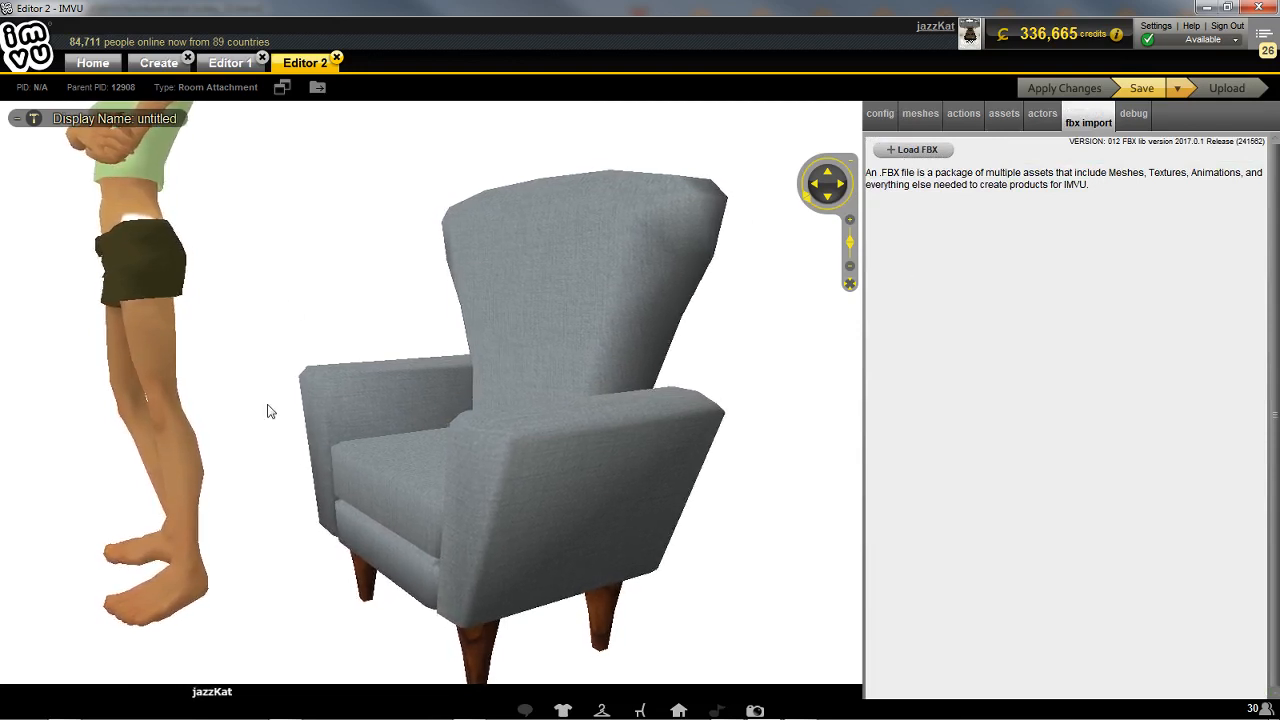
pyautogui.click(880, 117)
pyautogui.click(918, 176)
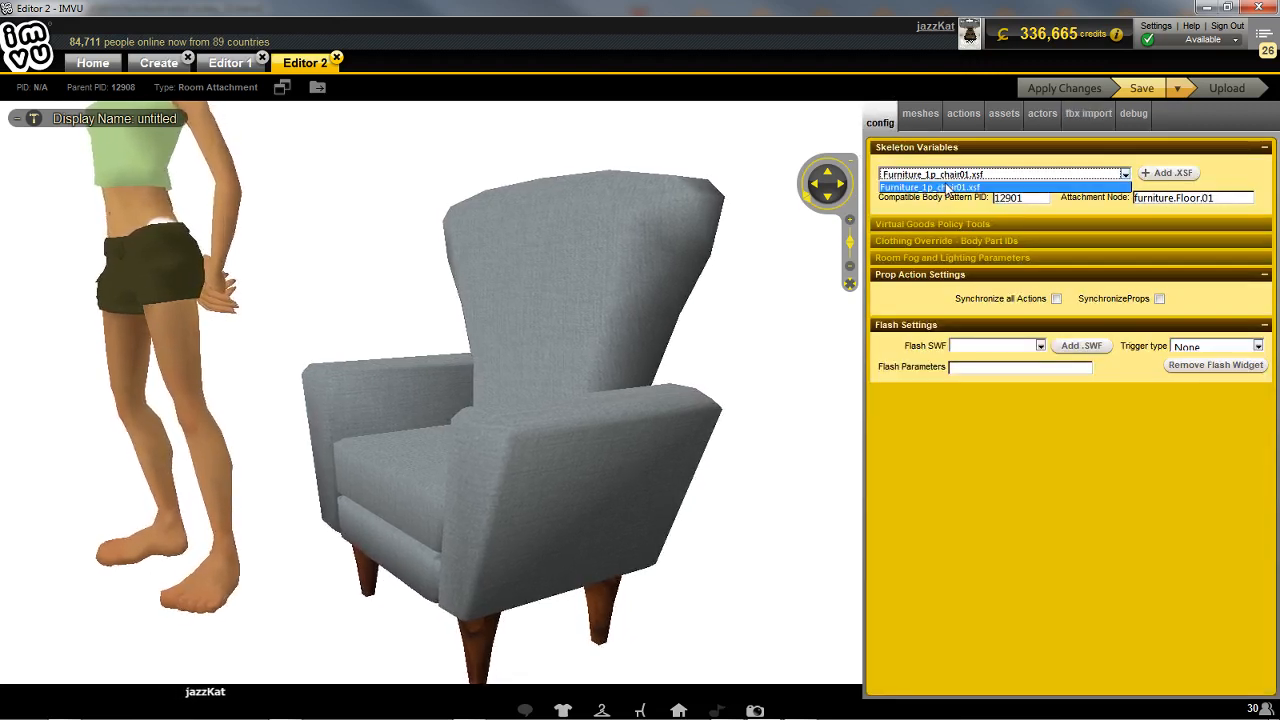
pyautogui.click(696, 297)
pyautogui.scroll(-2, 420, 463)
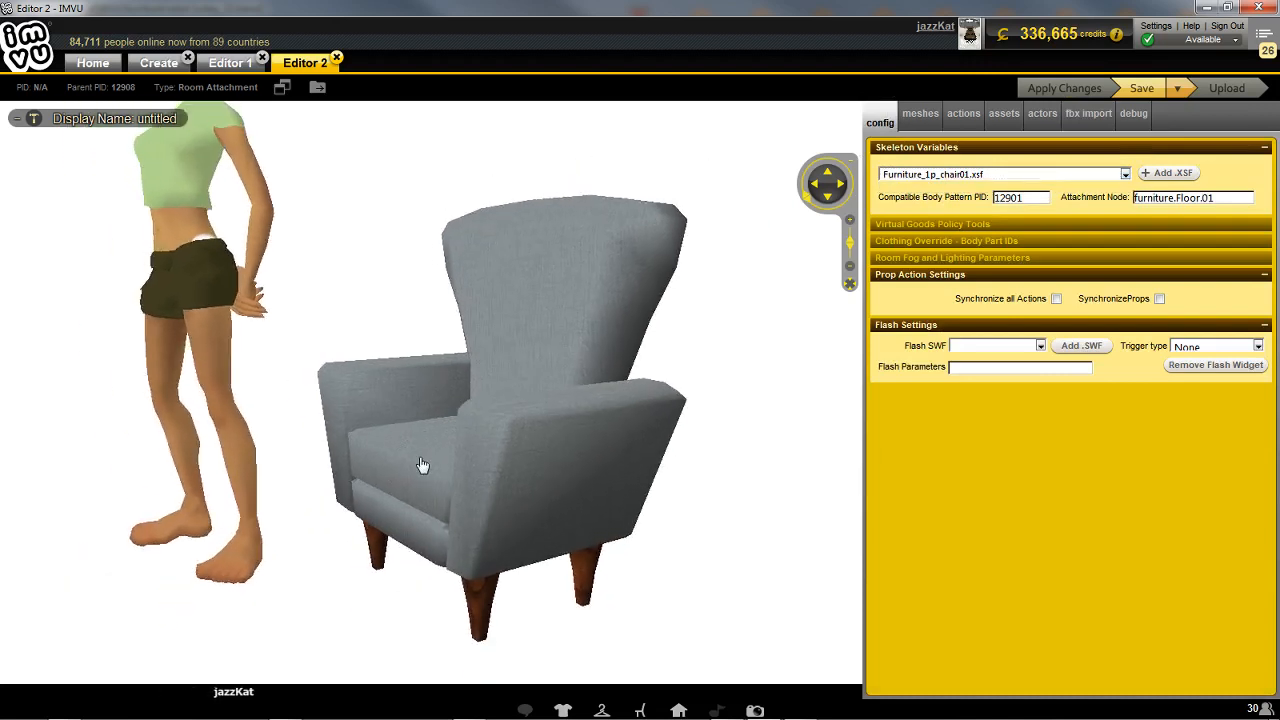
pyautogui.moveTo(385, 283); pyautogui.dragTo(389, 283)
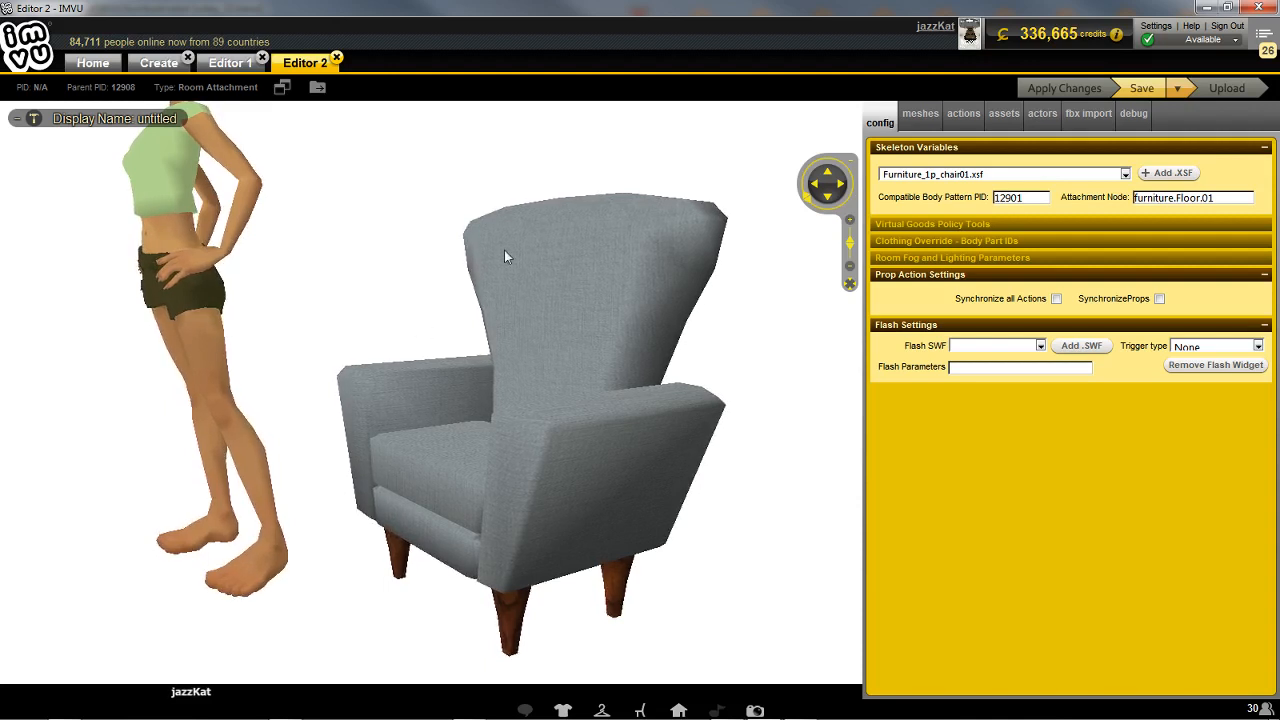
pyautogui.click(478, 362)
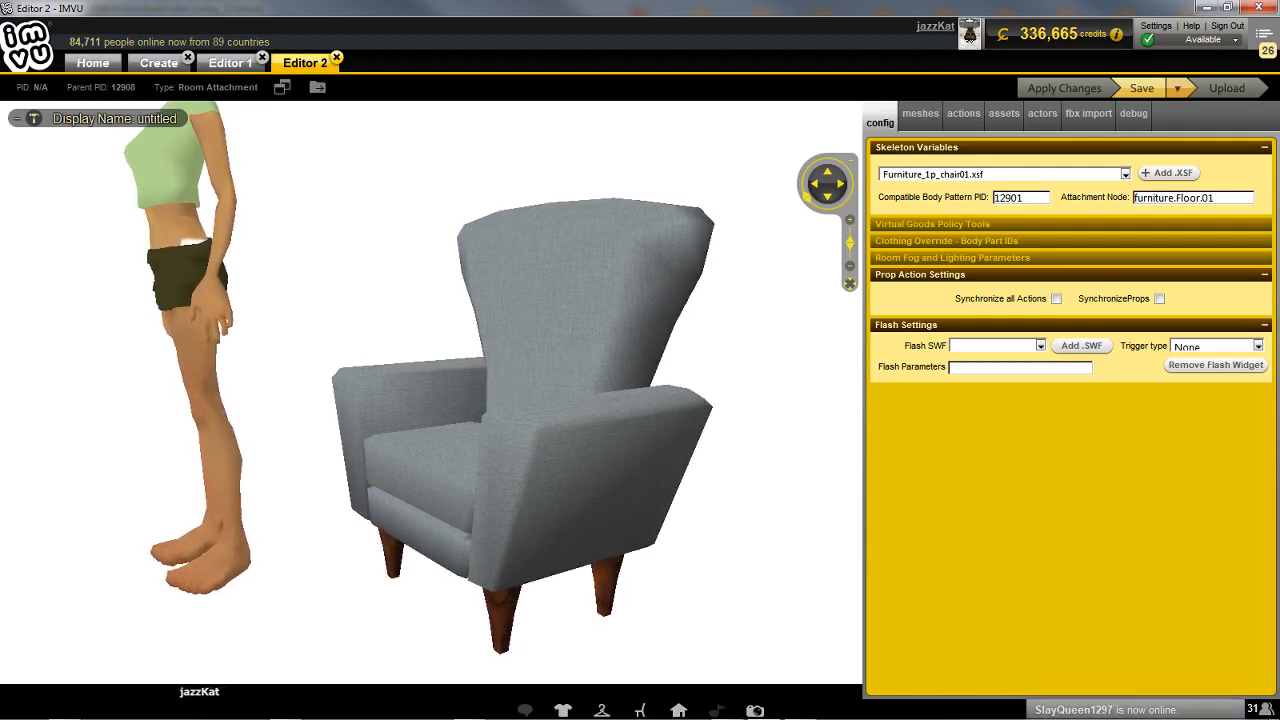
# - Review the chair's mesh settings, seat the avatar on the chair to check its seat node, and switch back to Blender
pyautogui.click(964, 118)
pyautogui.click(931, 119)
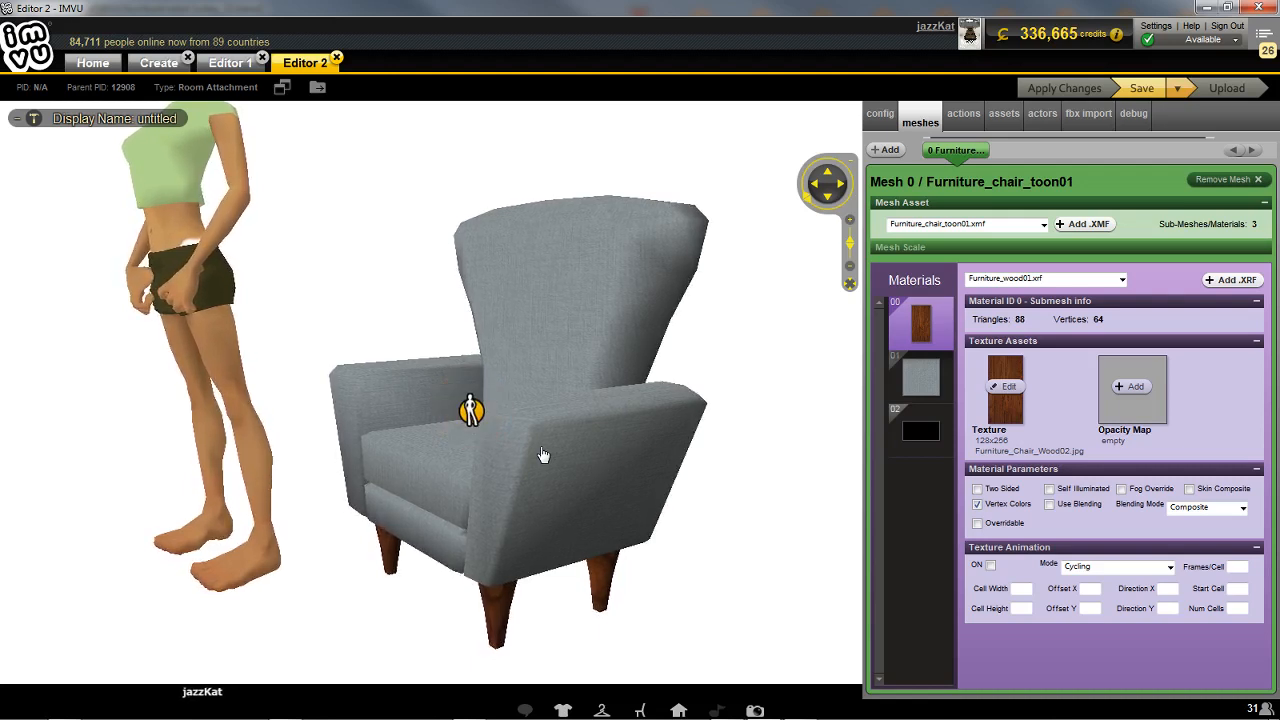
pyautogui.moveTo(543, 455); pyautogui.dragTo(542, 455)
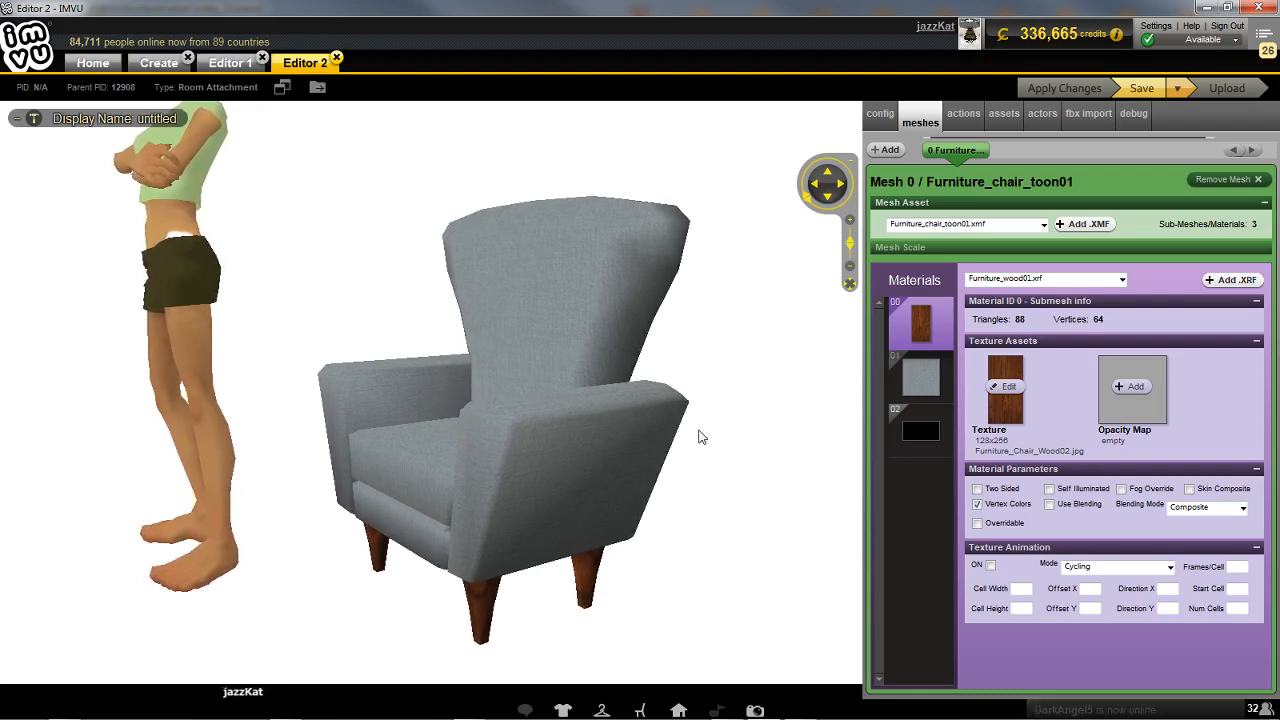
pyautogui.click(452, 408)
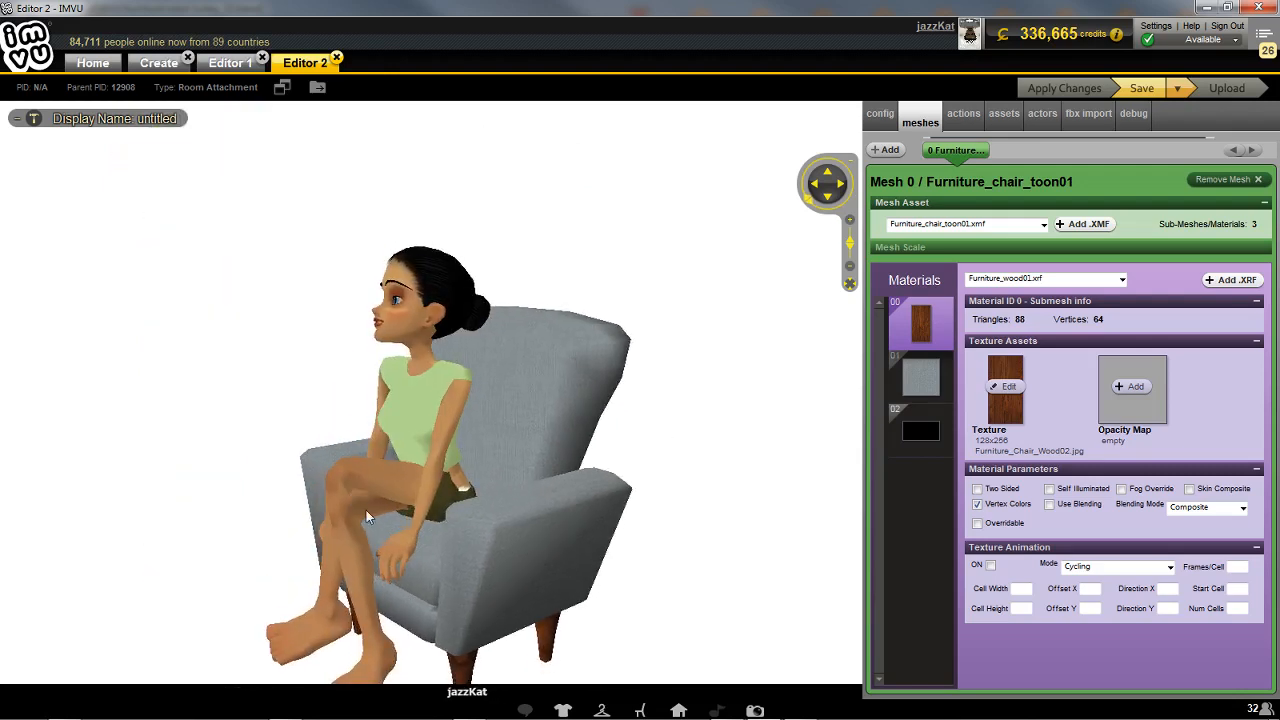
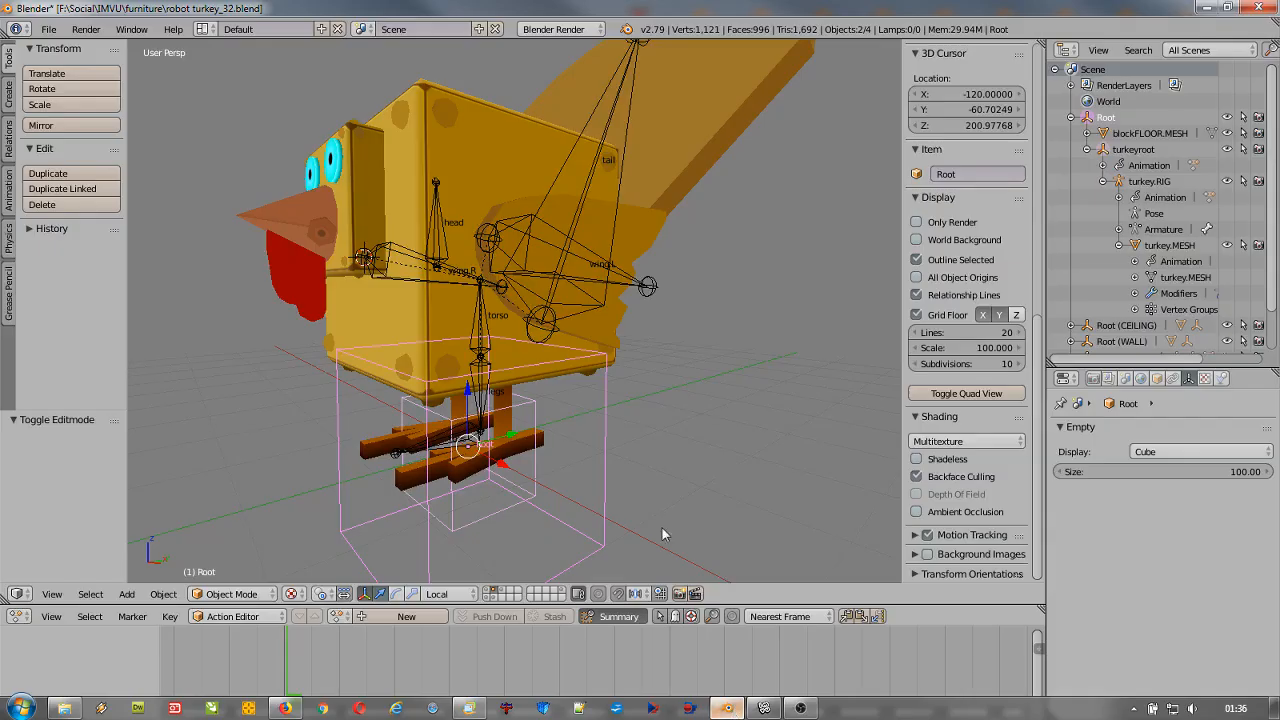
pyautogui.click(724, 709)
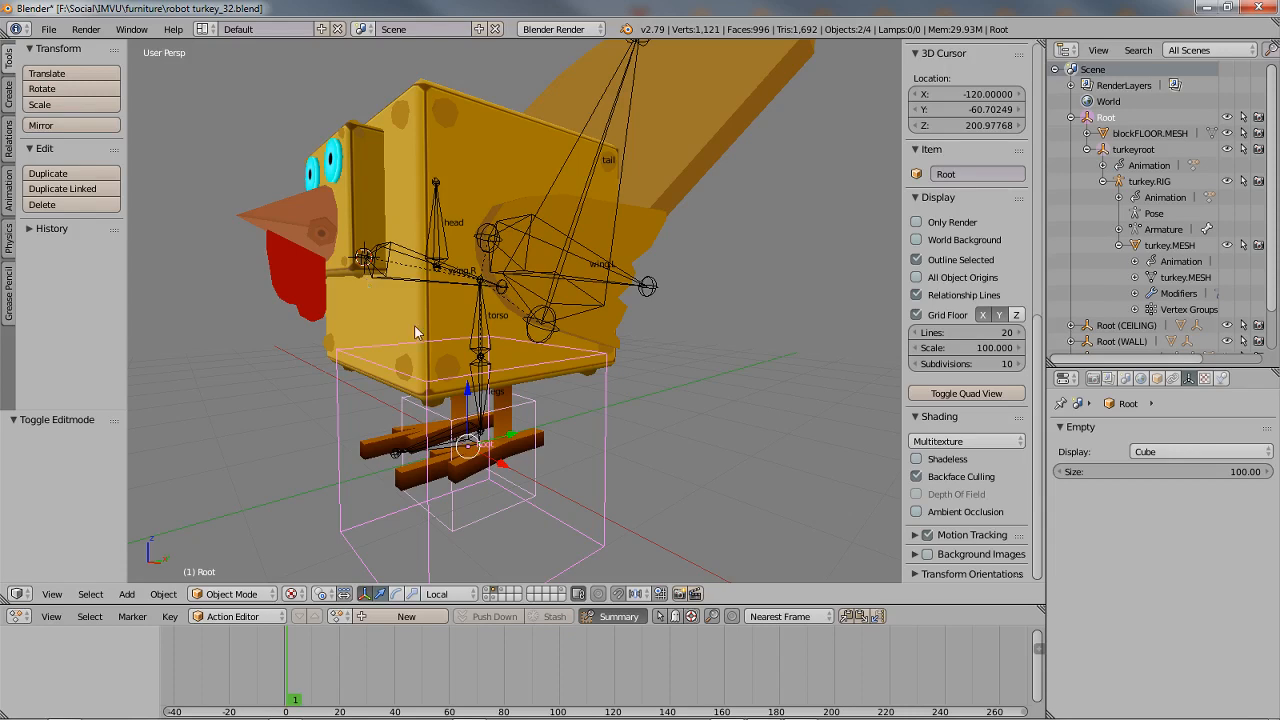
# - Glance at the seated avatar in the IMVU editor and return to Blender to inspect turkey.RIG, the Root empty and turkey.MESH
pyautogui.click(752, 712)
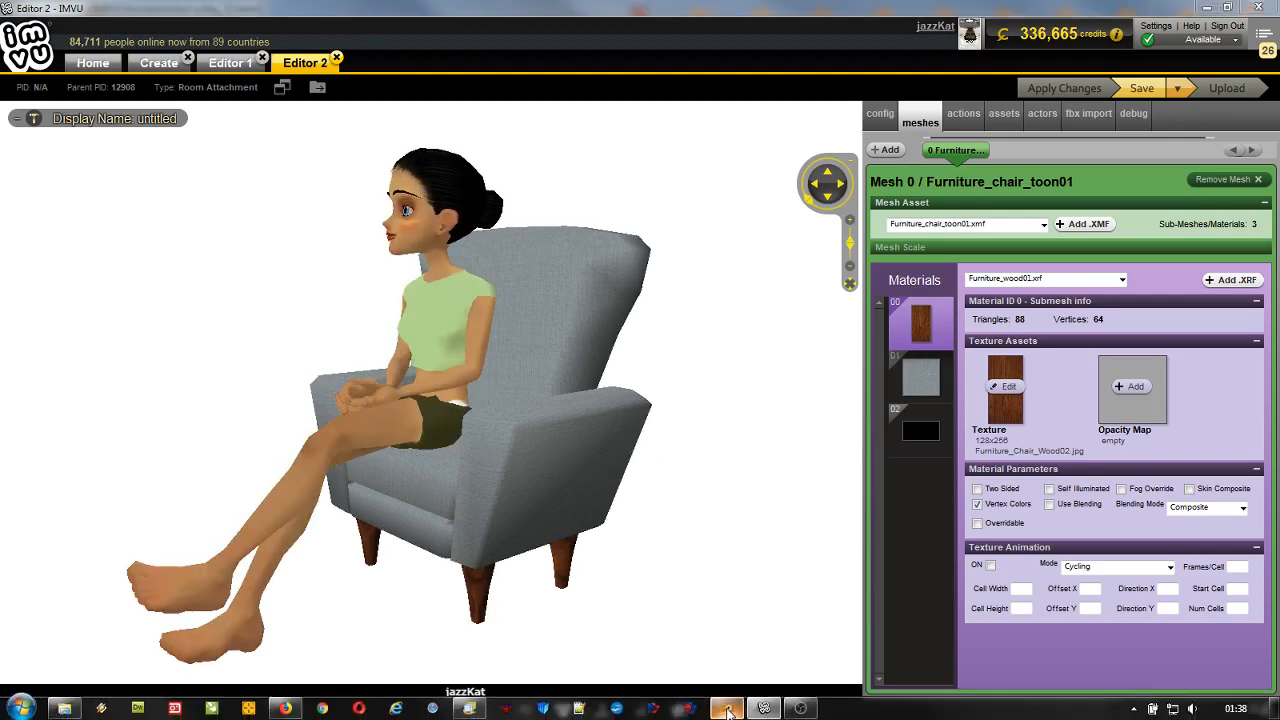
pyautogui.click(727, 711)
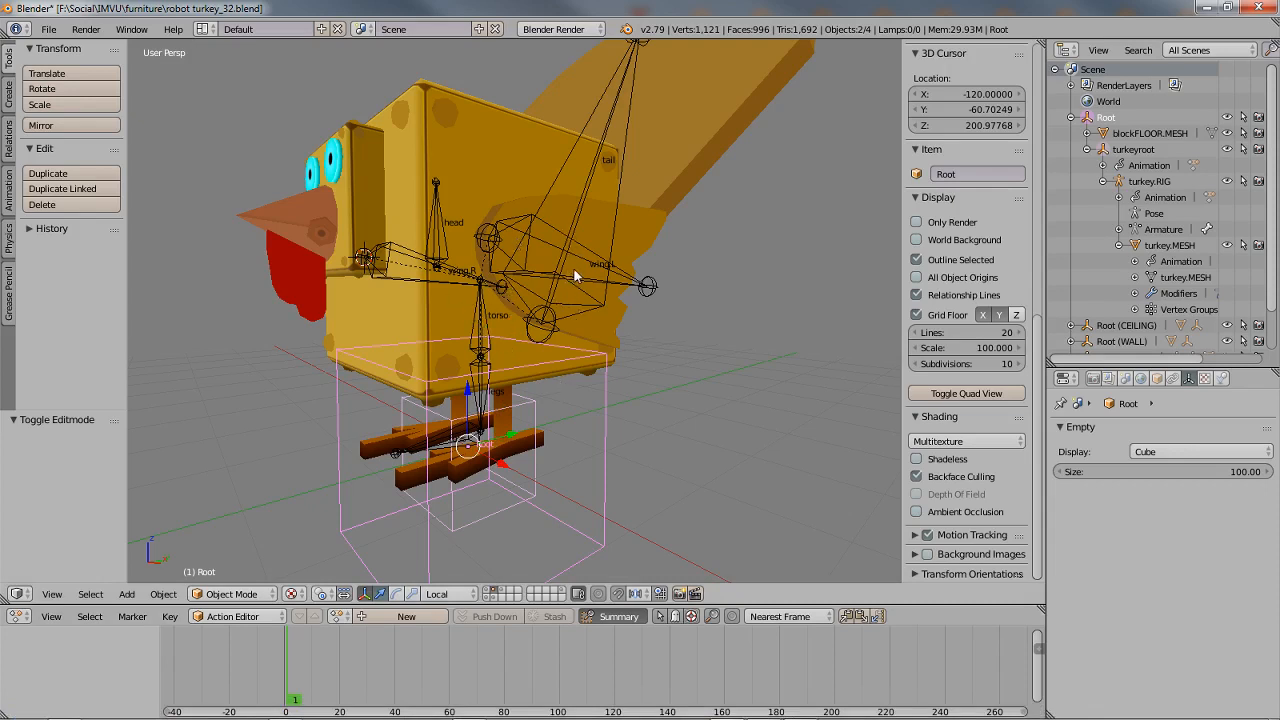
pyautogui.rightClick(430, 269)
pyautogui.rightClick(430, 269)
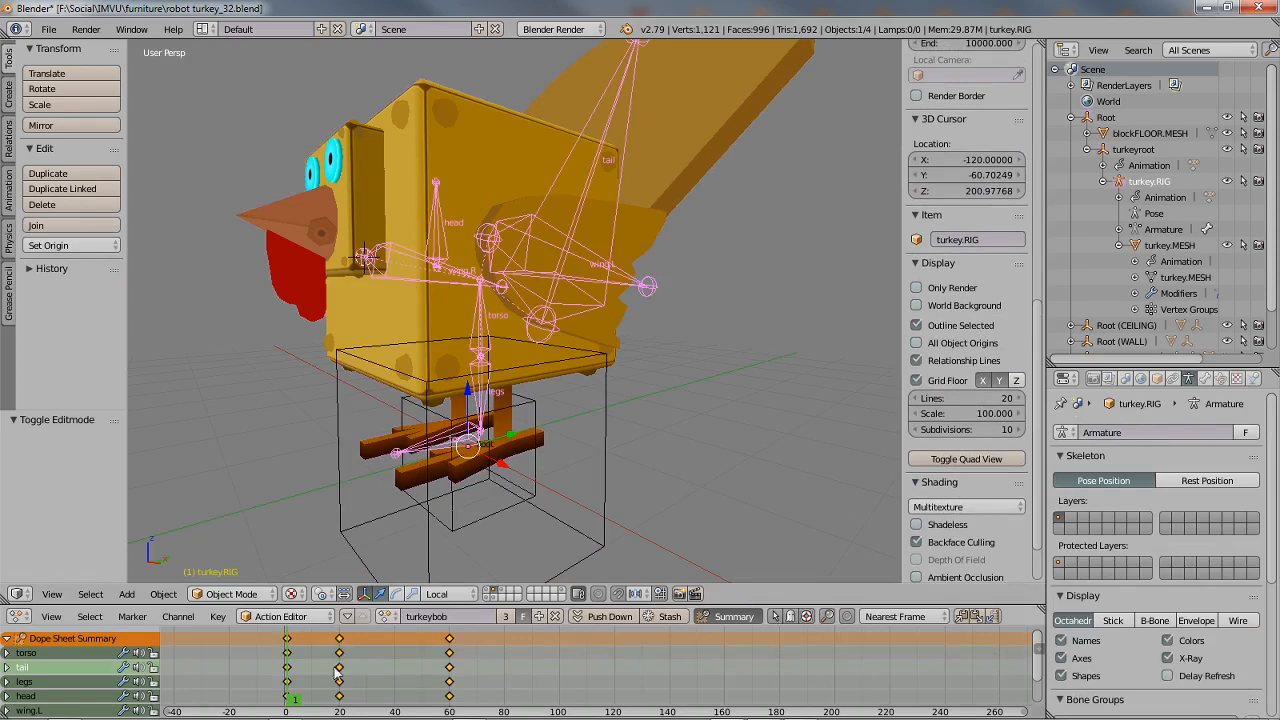
pyautogui.rightClick(601, 443)
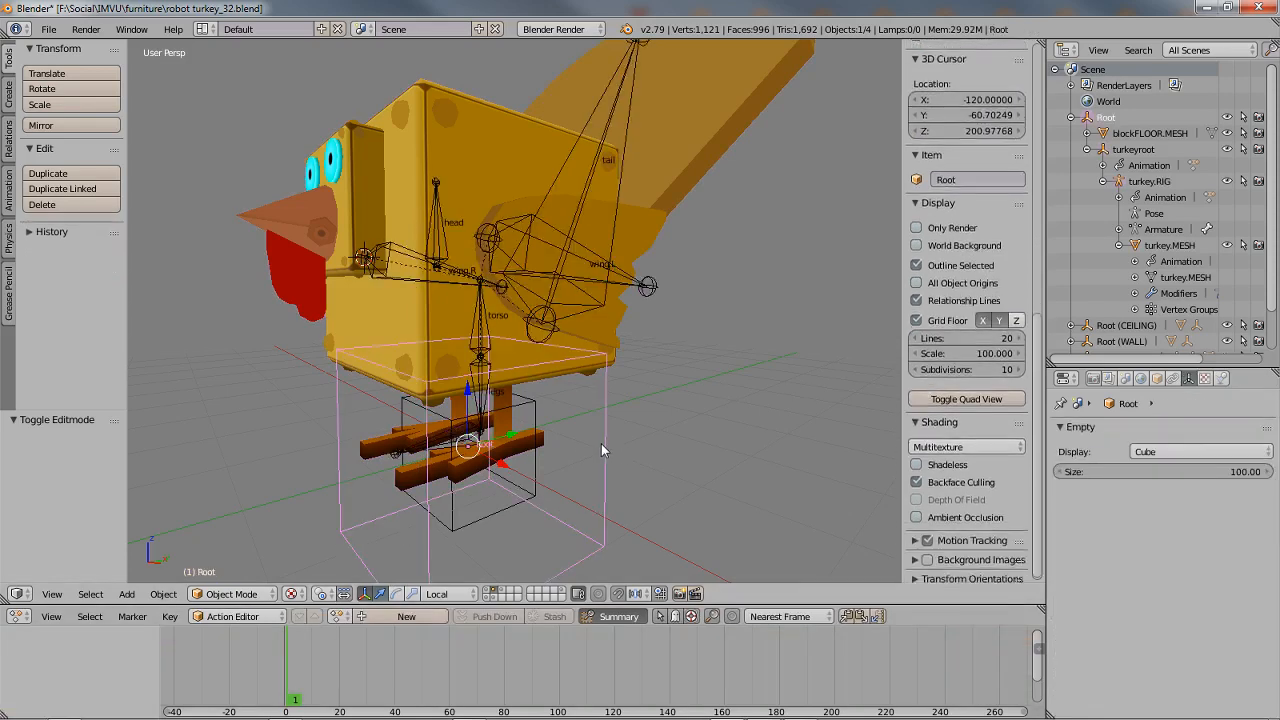
pyautogui.rightClick(409, 316)
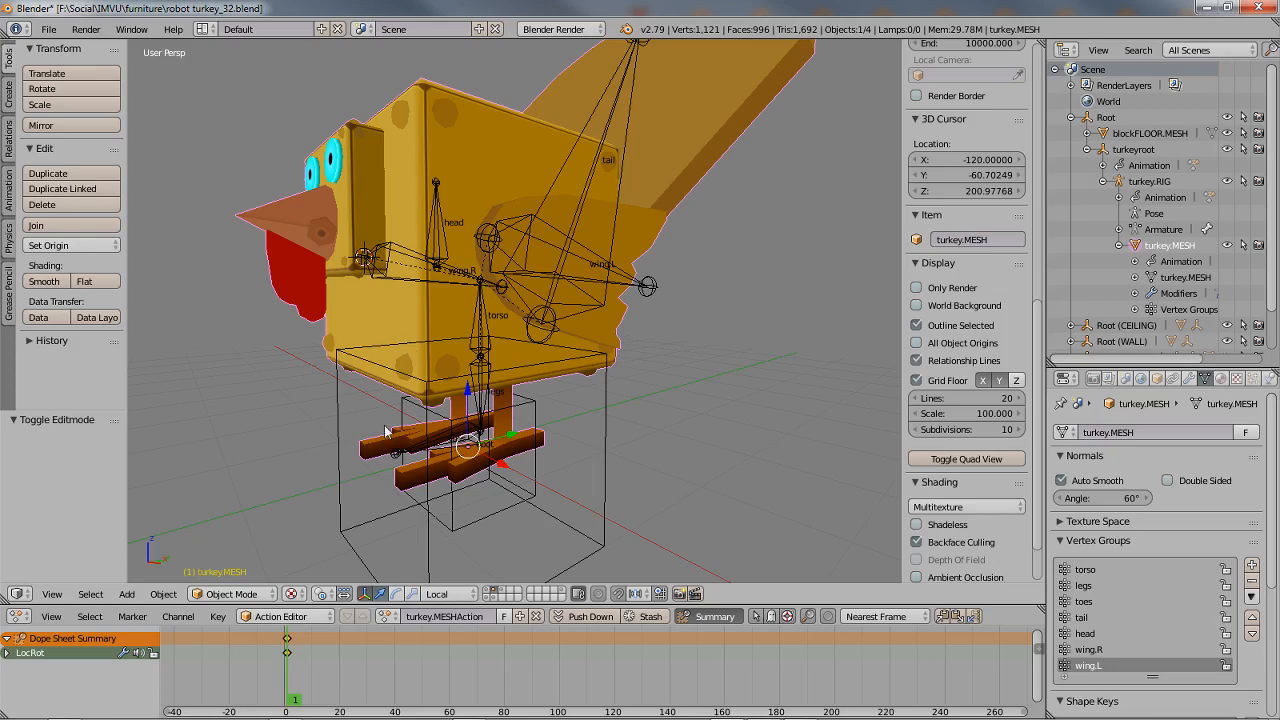
pyautogui.rightClick(337, 399)
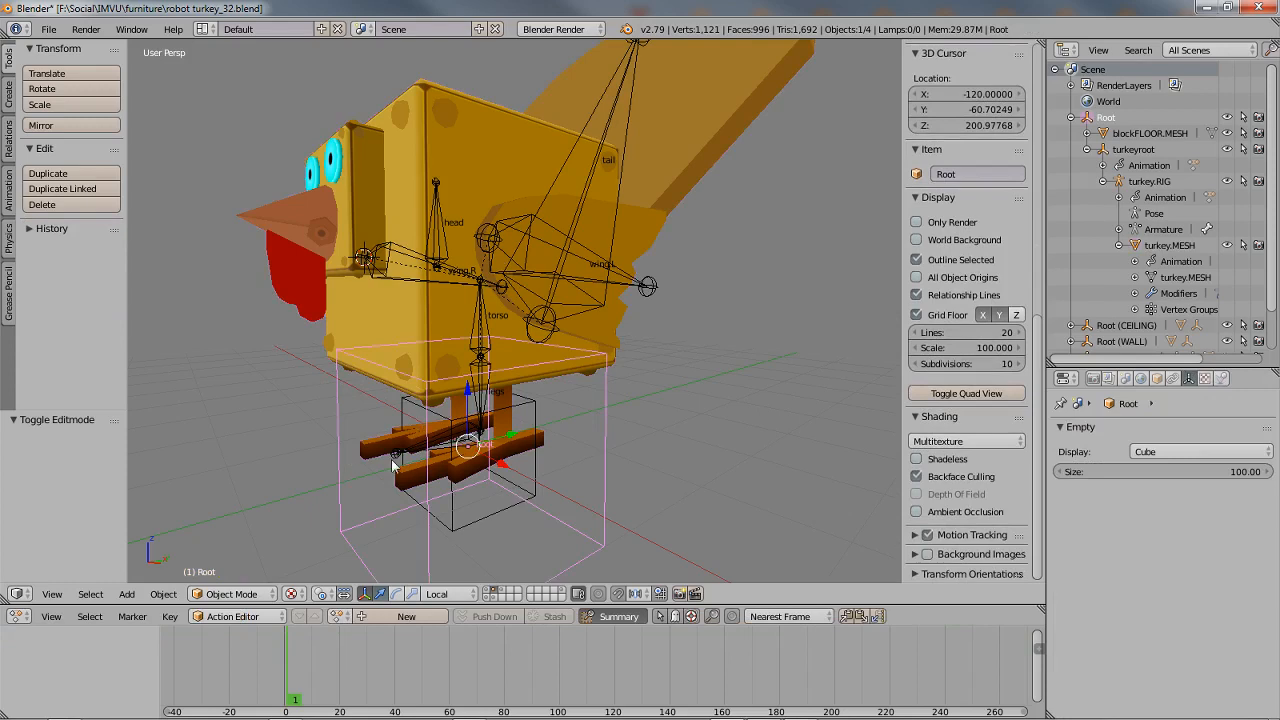
pyautogui.moveTo(410, 462); pyautogui.dragTo(561, 454, button='middle')
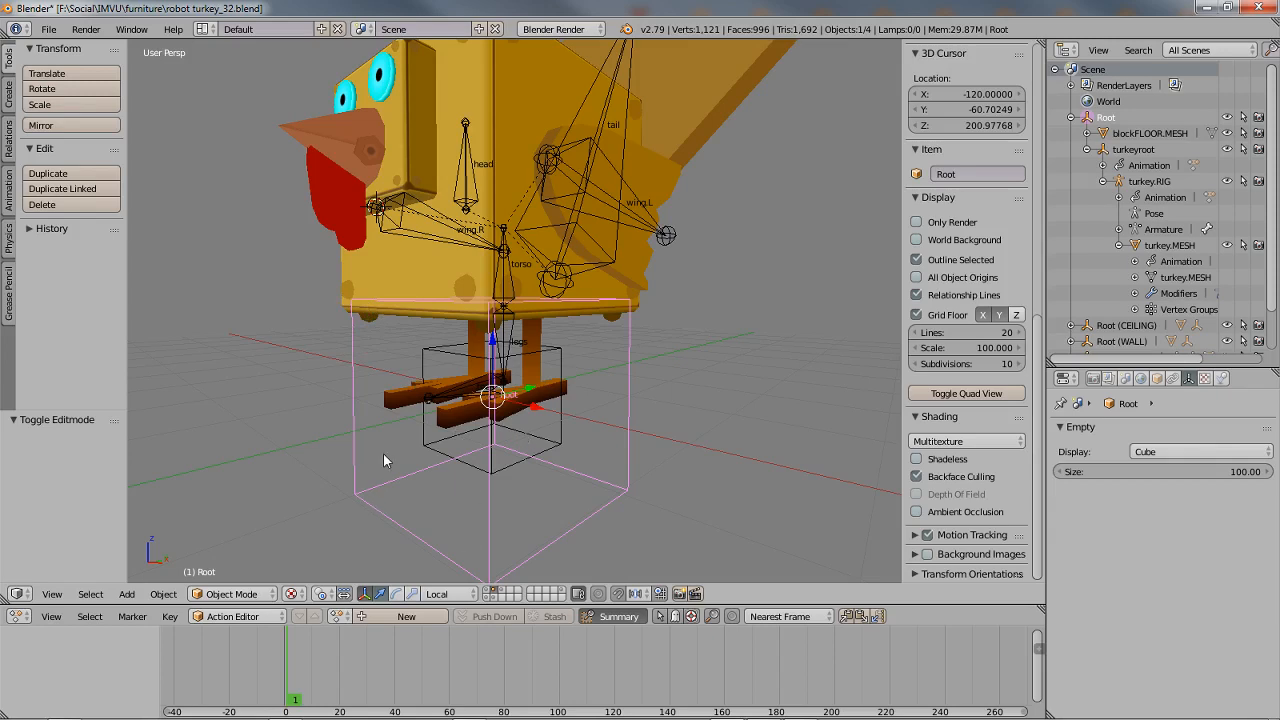
pyautogui.moveTo(499, 406); pyautogui.dragTo(541, 420, button='middle')
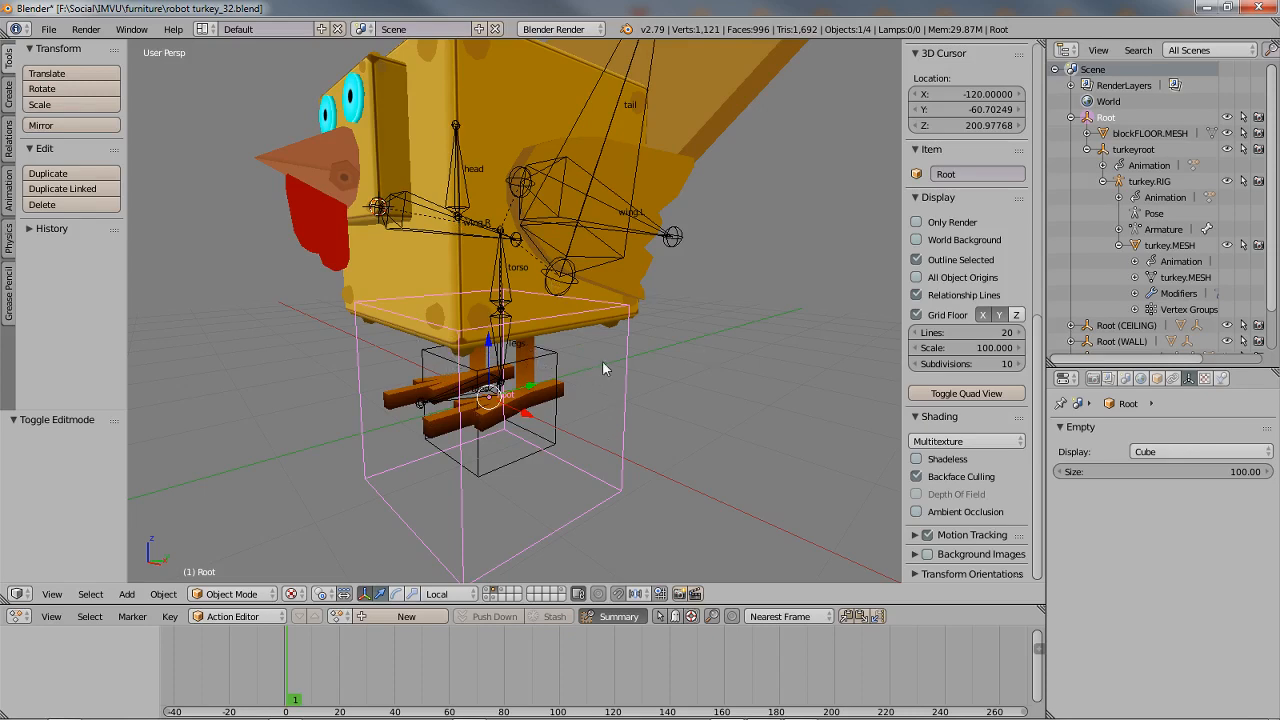
pyautogui.rightClick(357, 279)
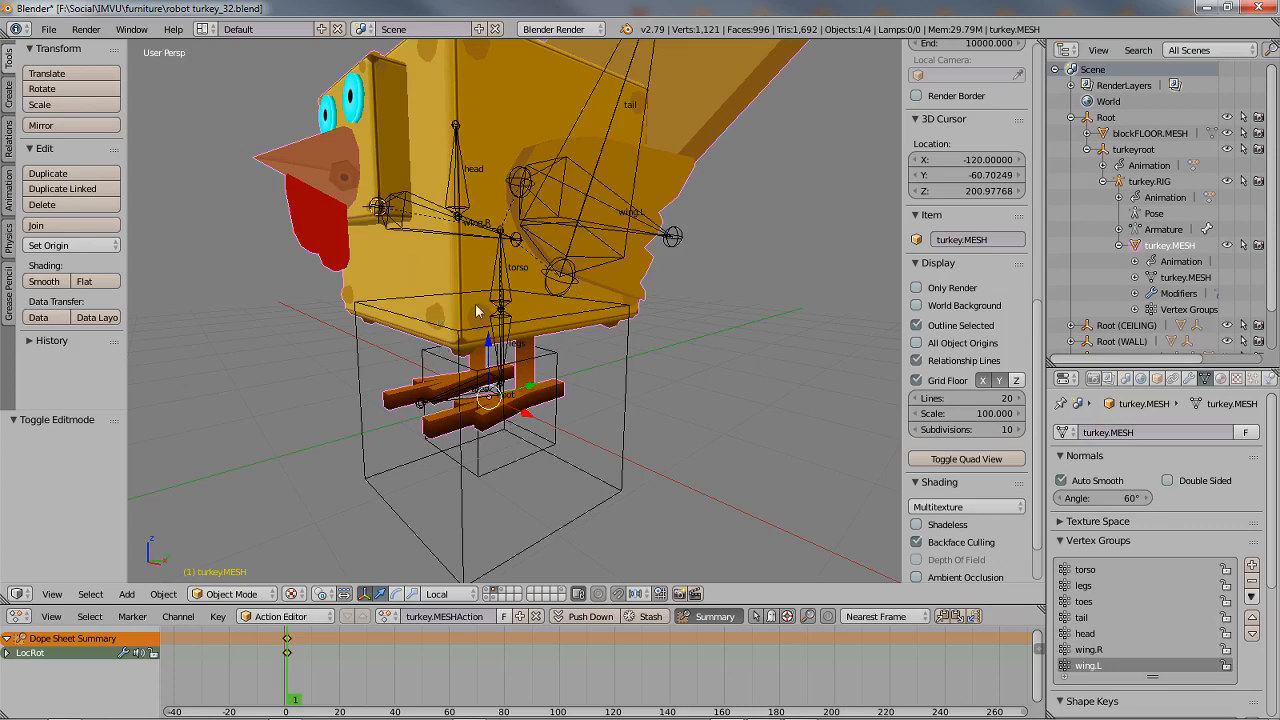
pyautogui.click(48, 29)
pyautogui.click(48, 29)
pyautogui.moveTo(97, 334)
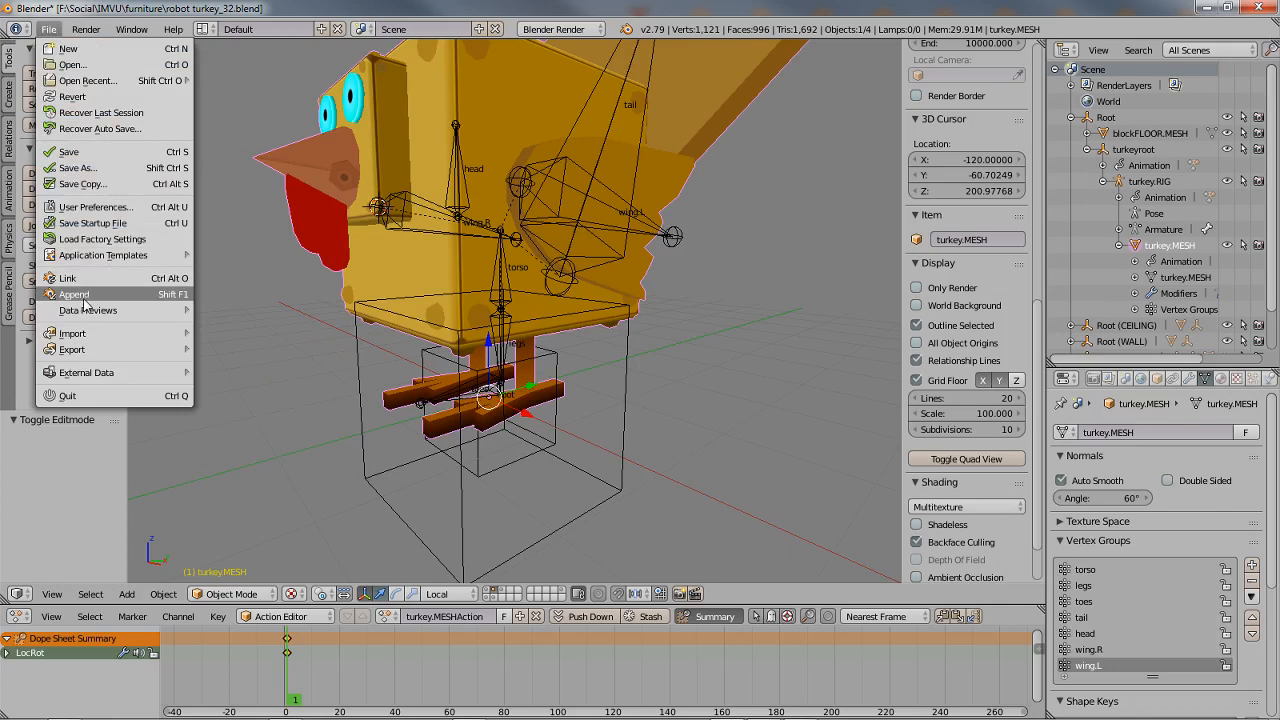
pyautogui.moveTo(188, 337)
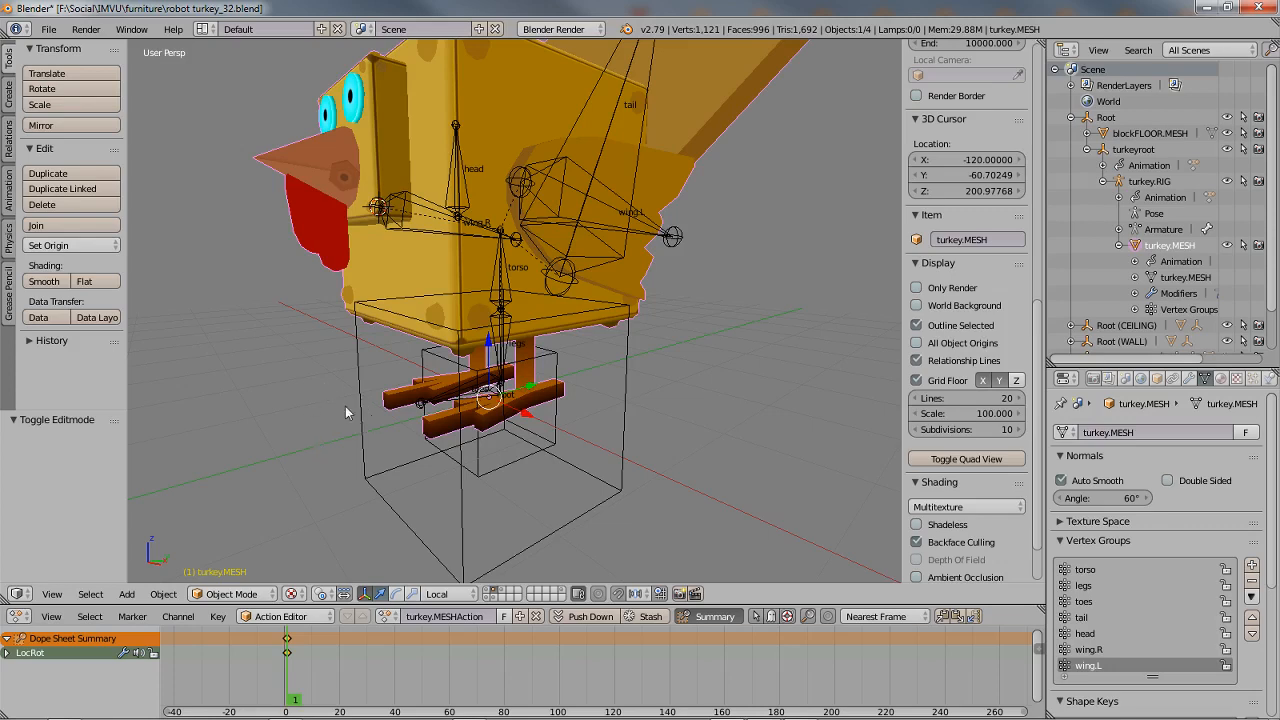
pyautogui.click(48, 29)
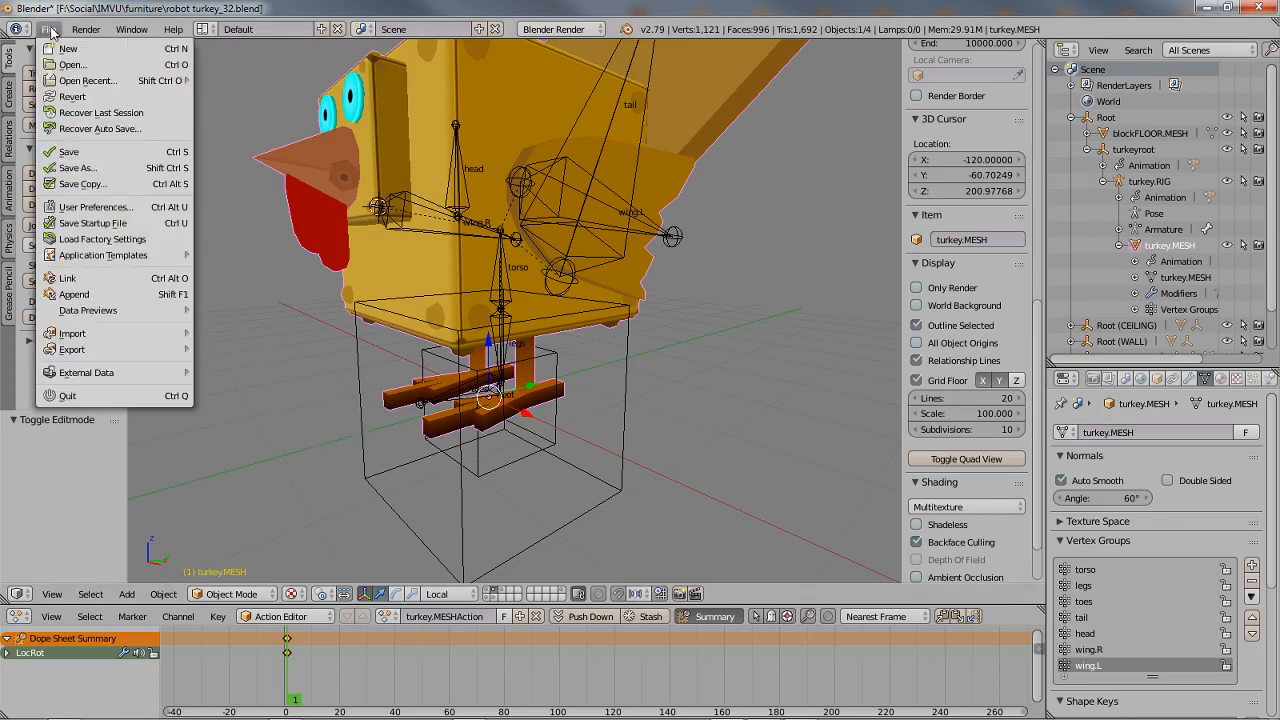
pyautogui.moveTo(89, 82)
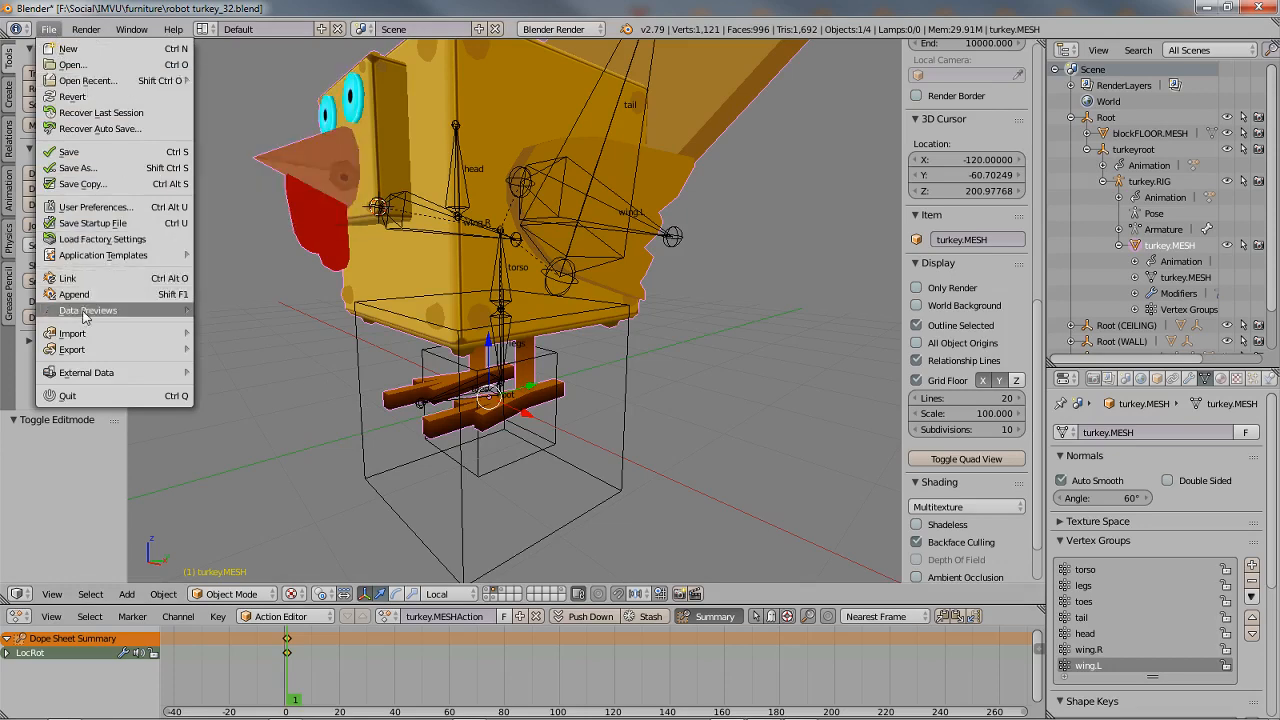
pyautogui.moveTo(84, 338)
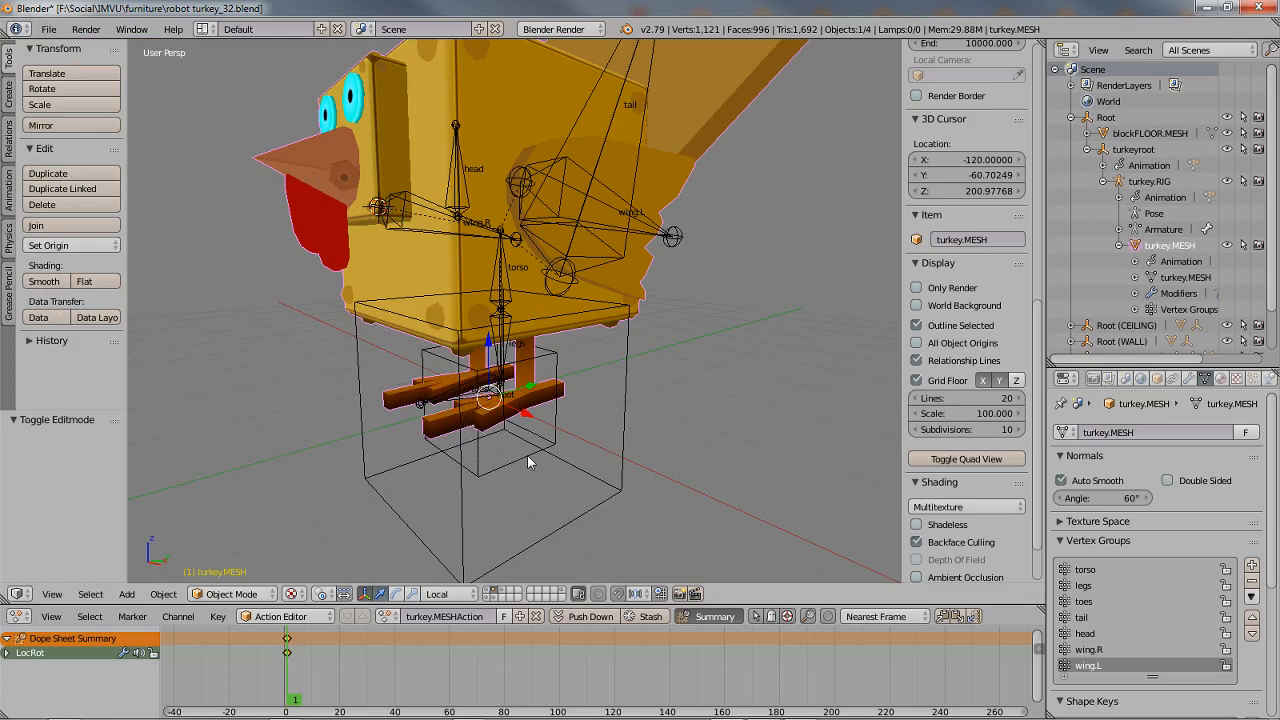
# - Select the turkeyroot empty around the turkey's feet
pyautogui.rightClick(618, 460)
pyautogui.rightClick(532, 466)
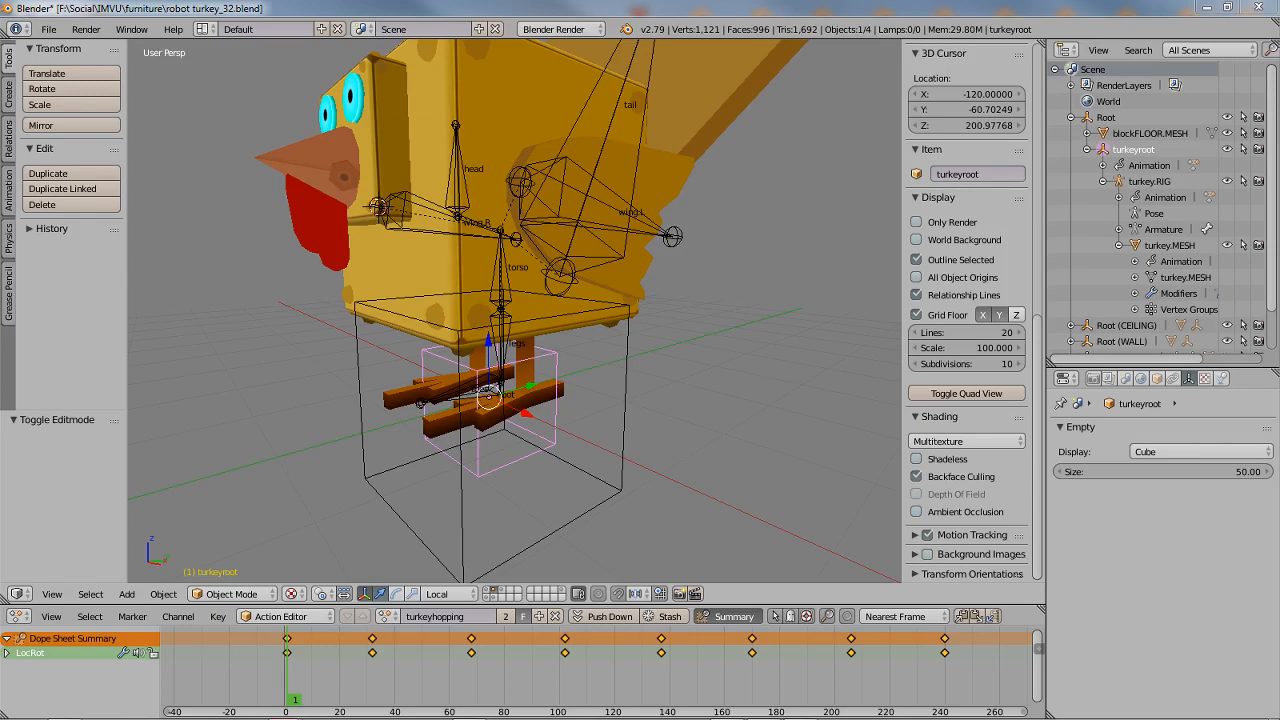
# - Switch to the browser, look over the Lightshot screenshot of the round table and stools, and view the image on its own
pyautogui.moveTo(0, 72); pyautogui.dragTo(407, 58)
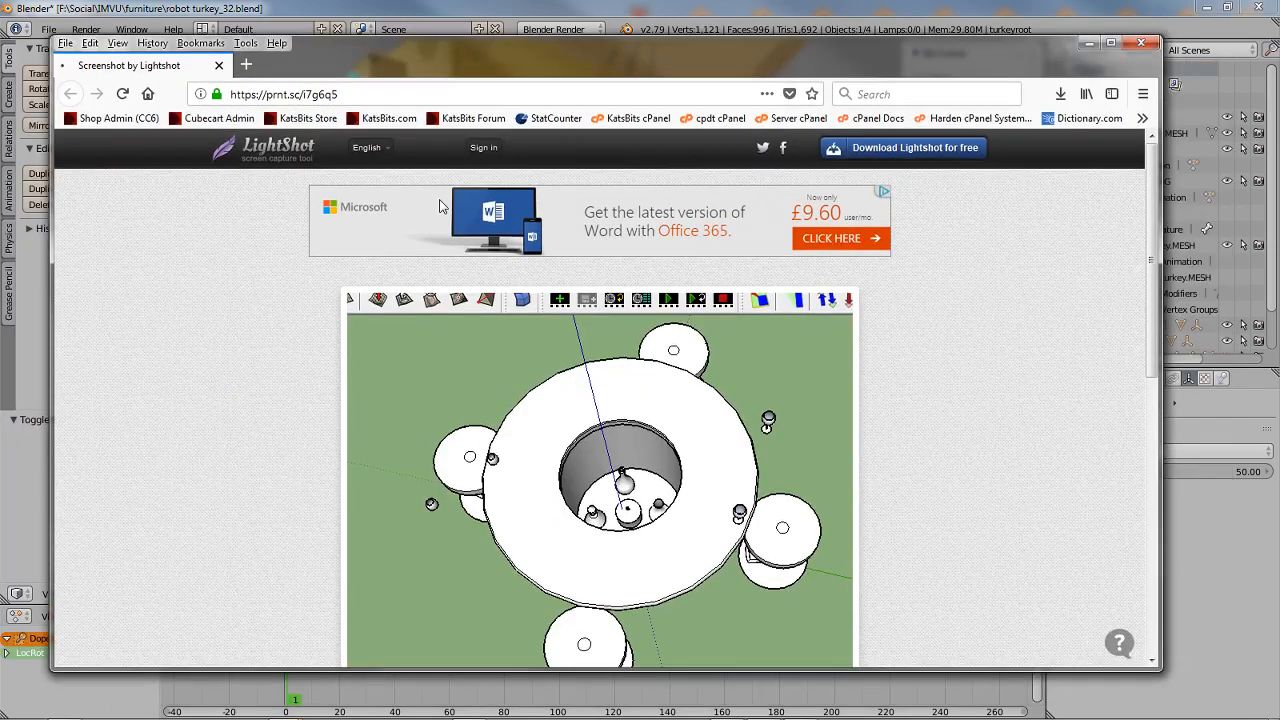
pyautogui.scroll(-3, 391, 354)
pyautogui.scroll(1, 391, 354)
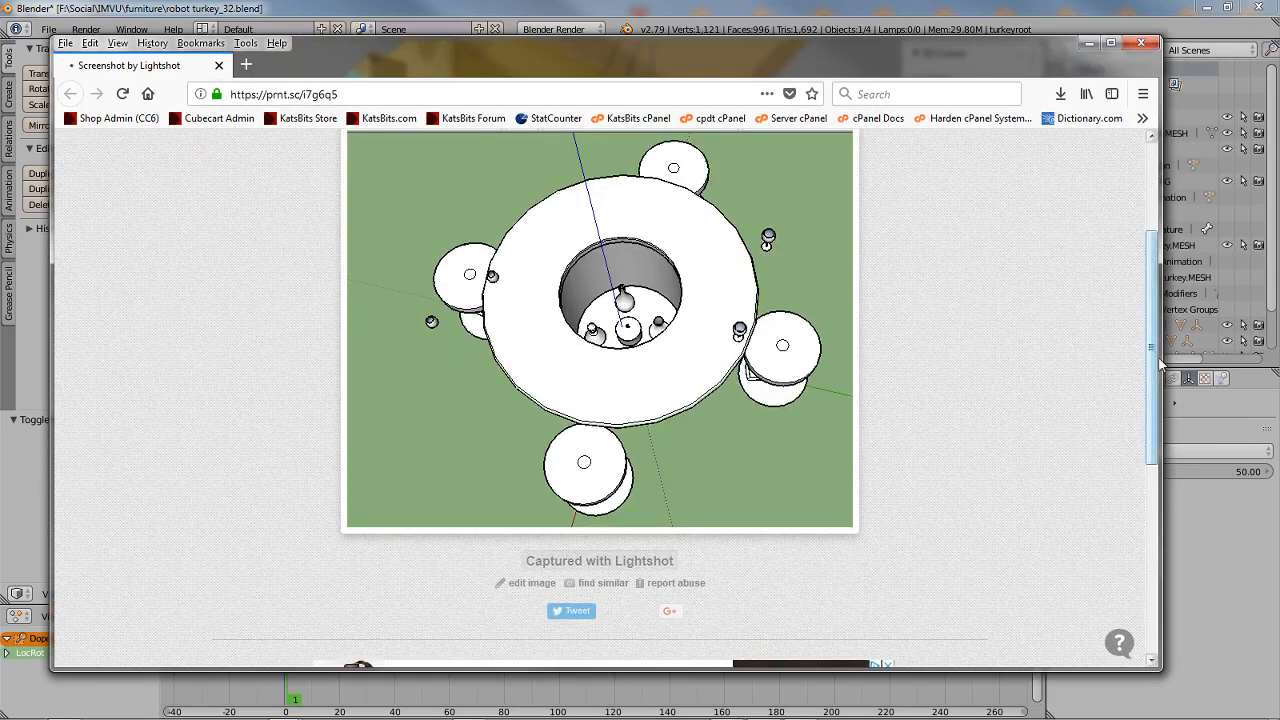
pyautogui.scroll(1, 1160, 365)
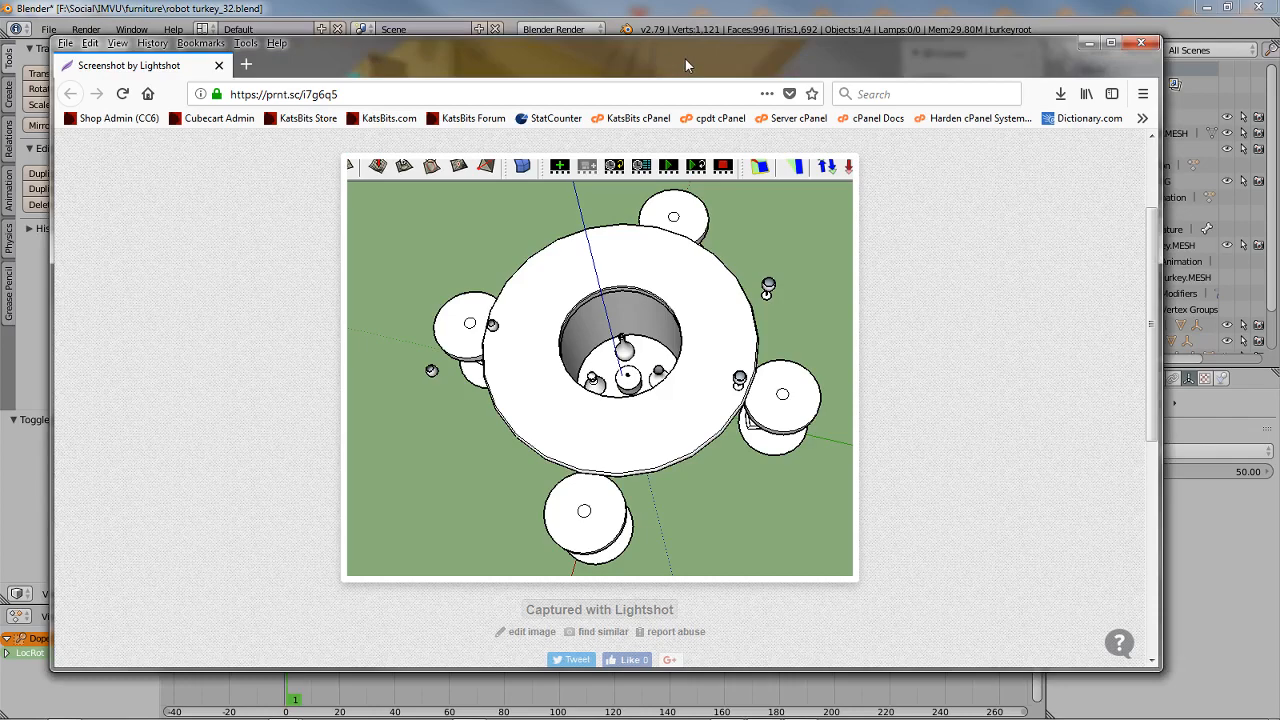
pyautogui.moveTo(685, 59); pyautogui.dragTo(677, 66)
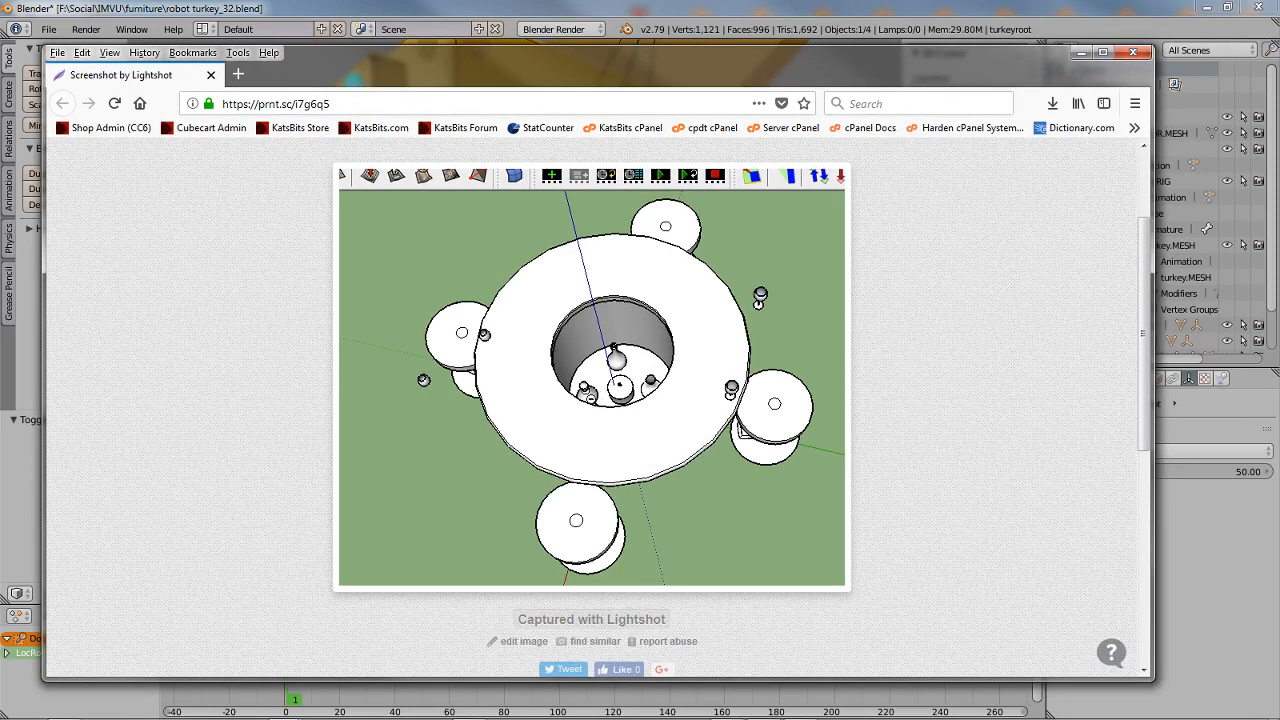
pyautogui.rightClick(528, 300)
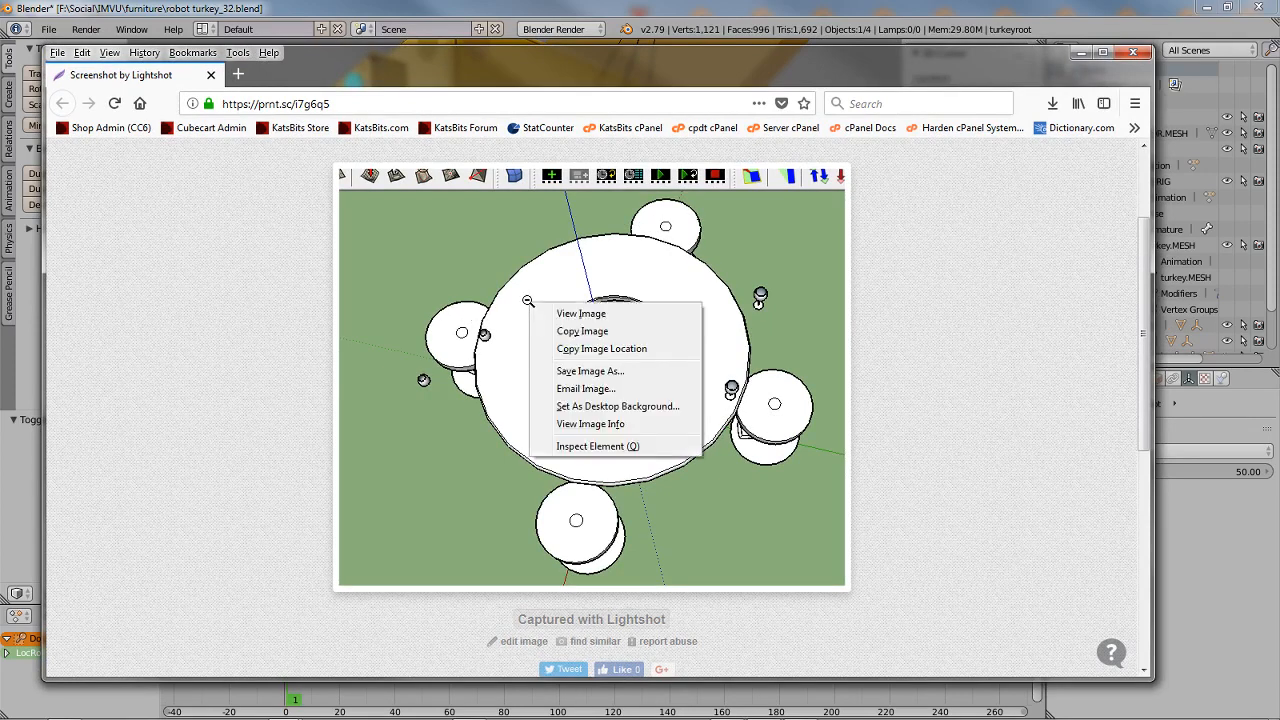
pyautogui.click(590, 329)
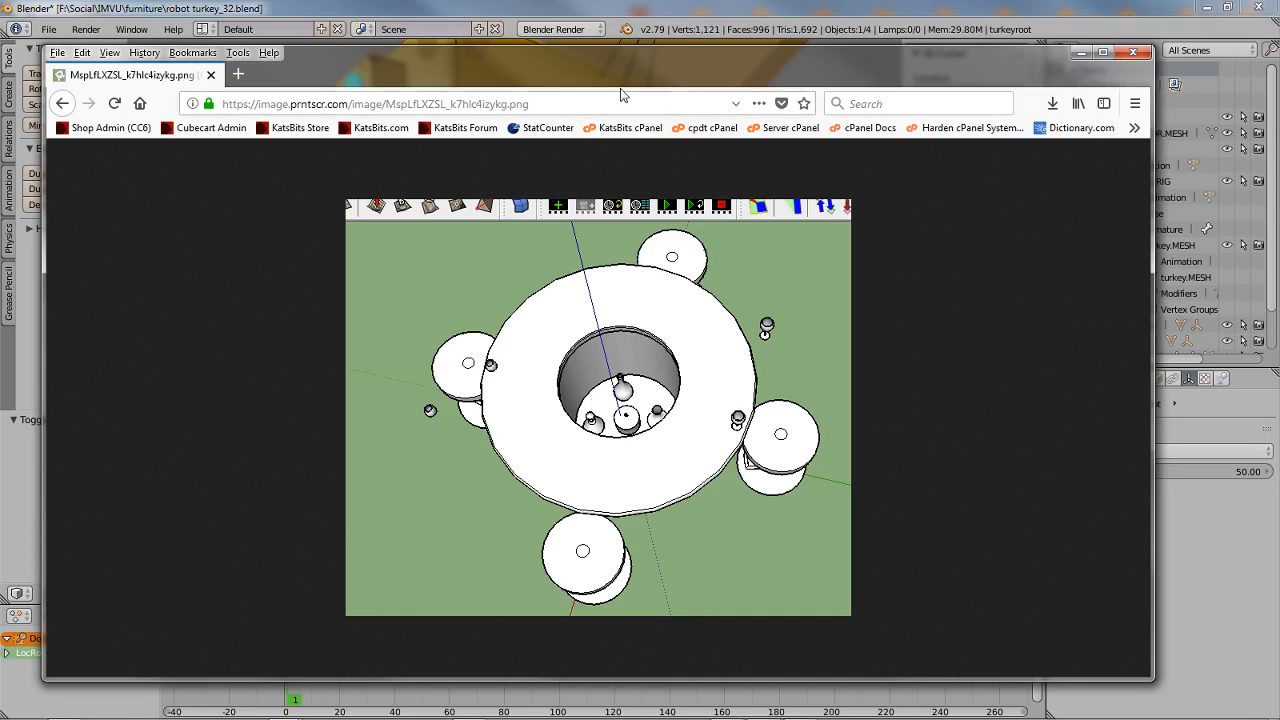
# - Arrange the browser window with the table reference image beside the furniture (nodes).blend scene, keeping its avatars and nodes in sight
pyautogui.moveTo(720, 66); pyautogui.dragTo(0, 2)
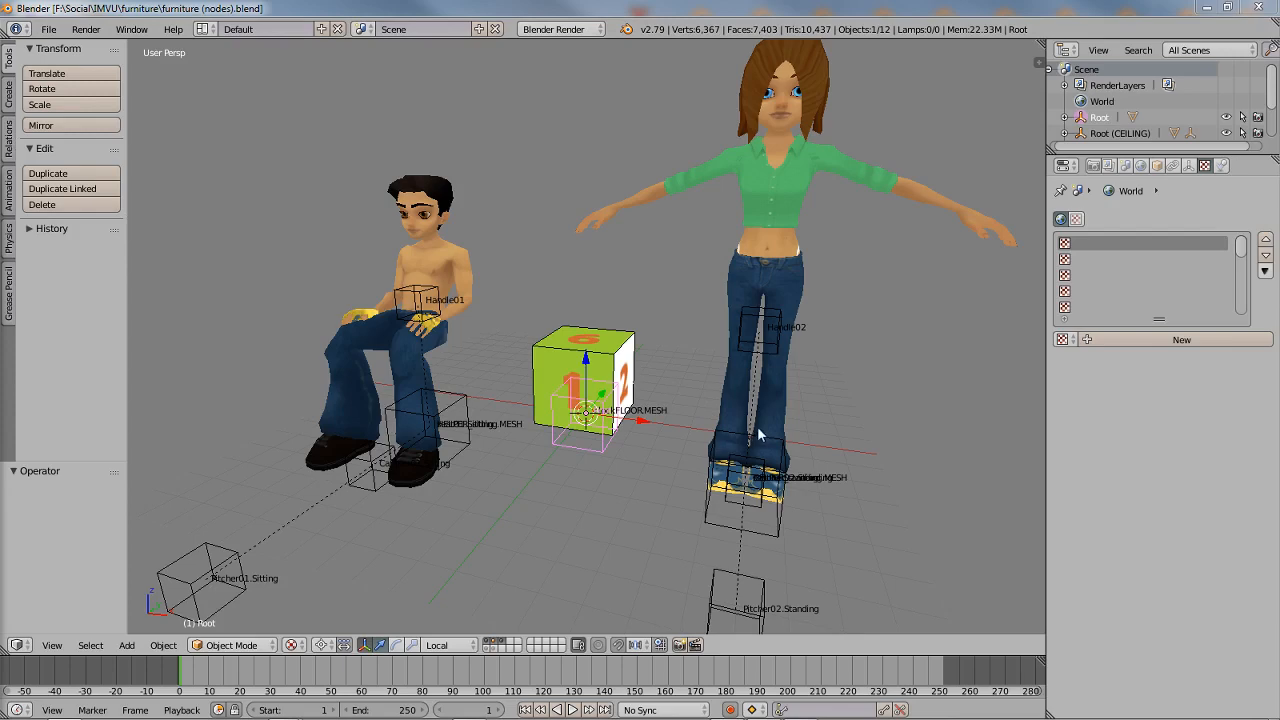
pyautogui.moveTo(648, 236); pyautogui.dragTo(714, 425, button='middle')
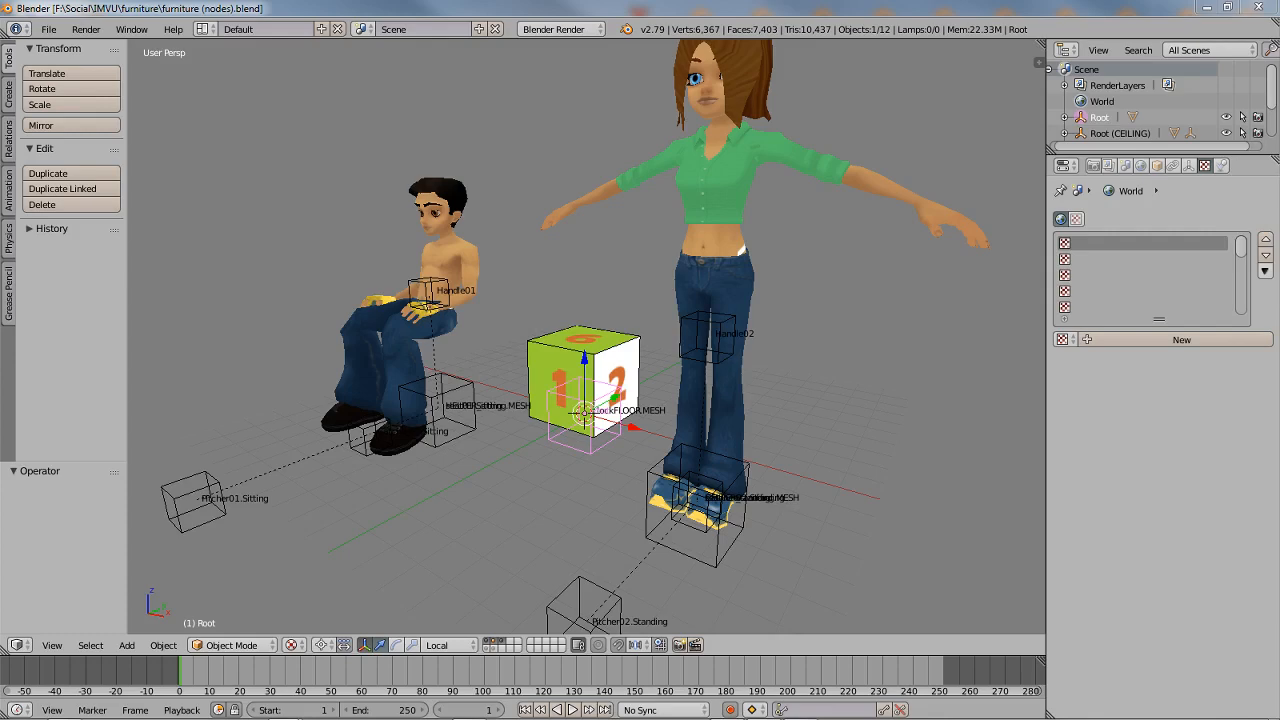
pyautogui.moveTo(0, 50)
pyautogui.mouseDown()
pyautogui.moveTo(316, 41)
pyautogui.moveTo(1122, 89)
pyautogui.moveTo(1120, 77)
pyautogui.mouseUp()
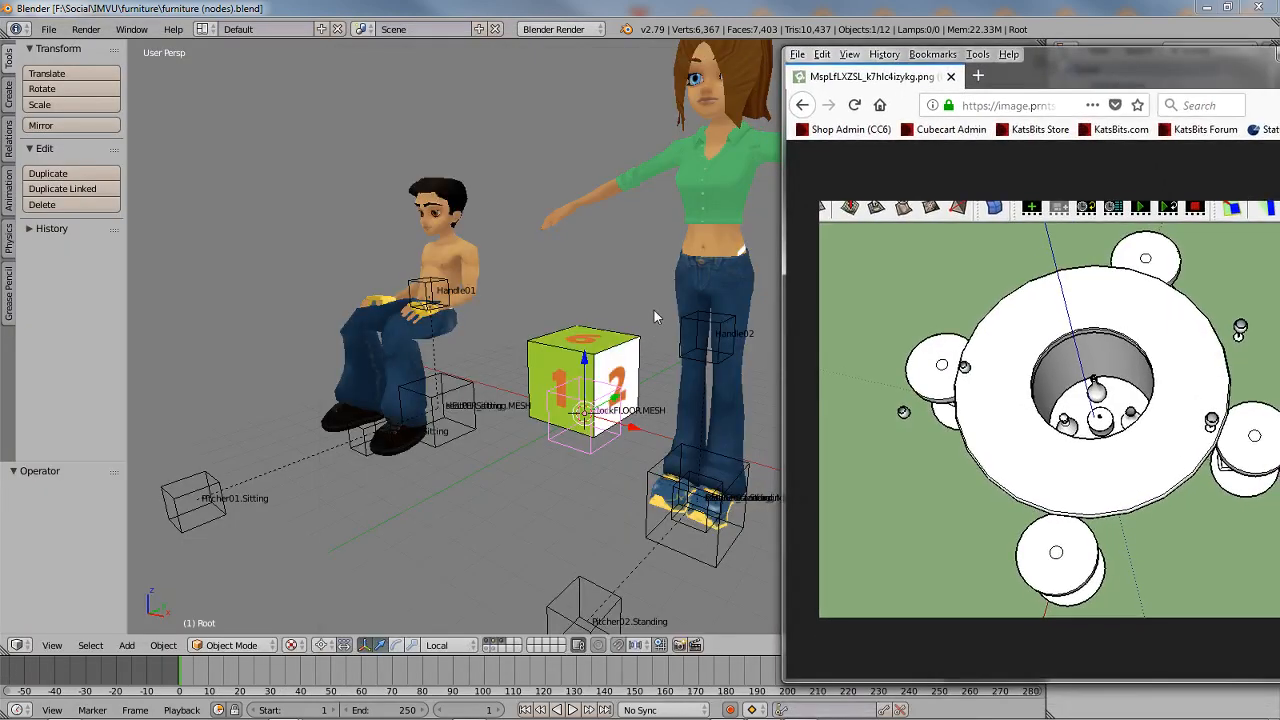
pyautogui.moveTo(662, 313); pyautogui.dragTo(626, 303, button='middle')
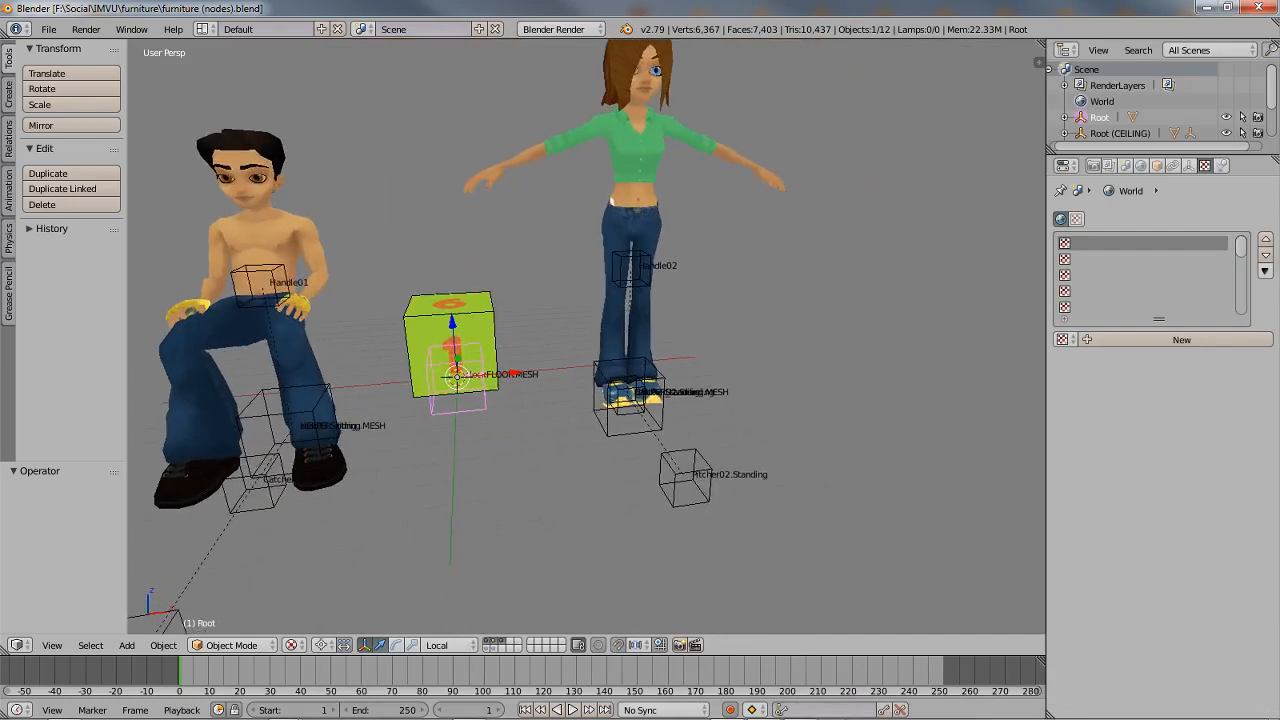
pyautogui.moveTo(396, 714)
pyautogui.click(395, 625)
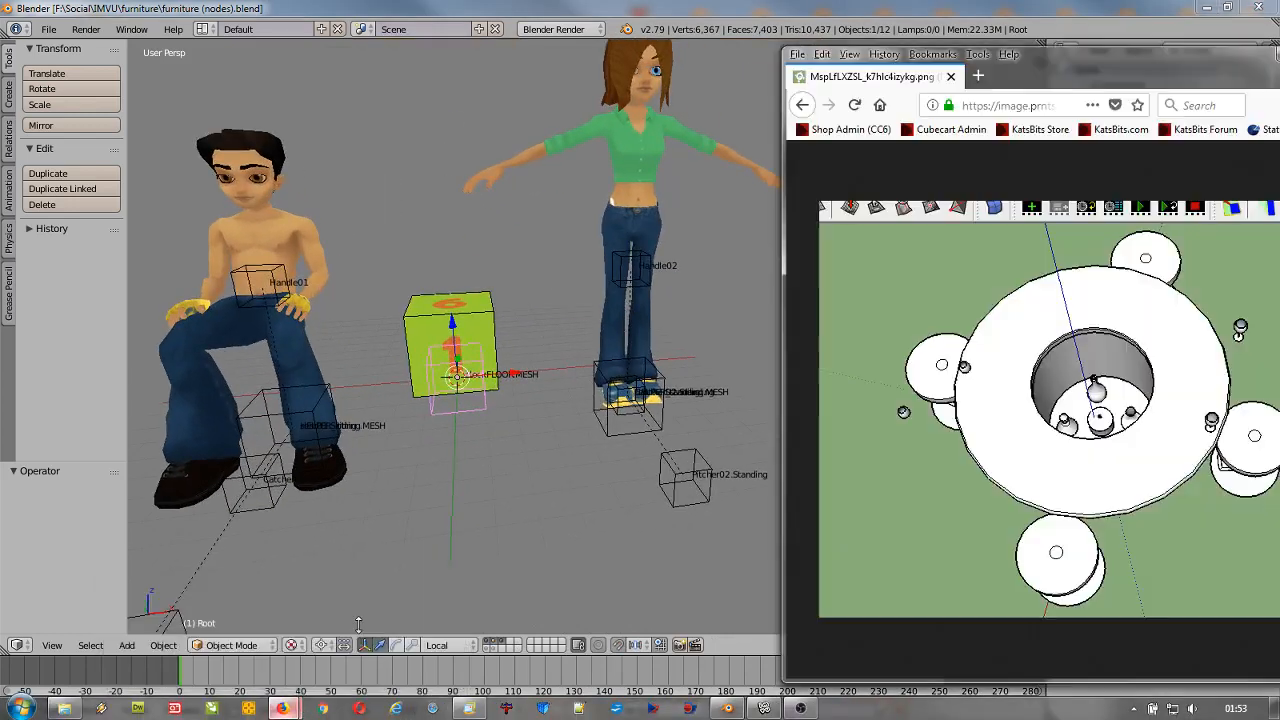
pyautogui.moveTo(1076, 62); pyautogui.dragTo(992, 66)
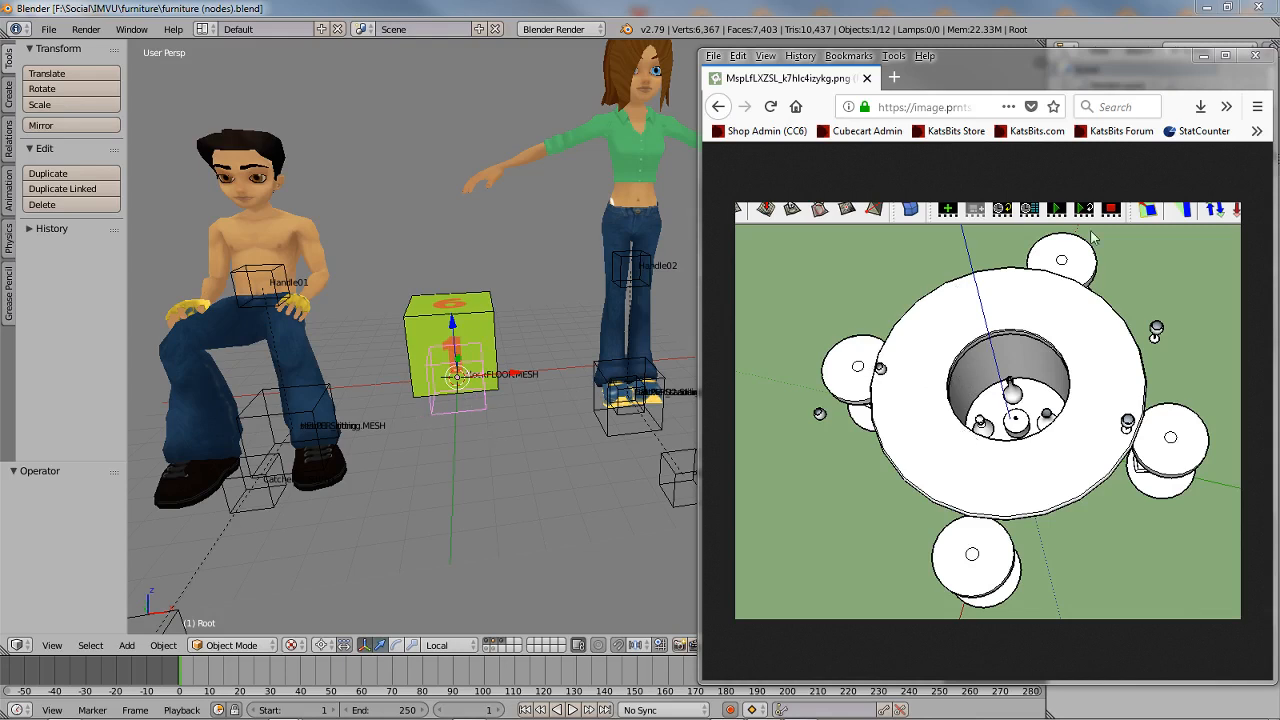
# - Select the seat01.Sitting node of the seated avatar and bring up the table reference image beside it for comparison
pyautogui.rightClick(261, 418)
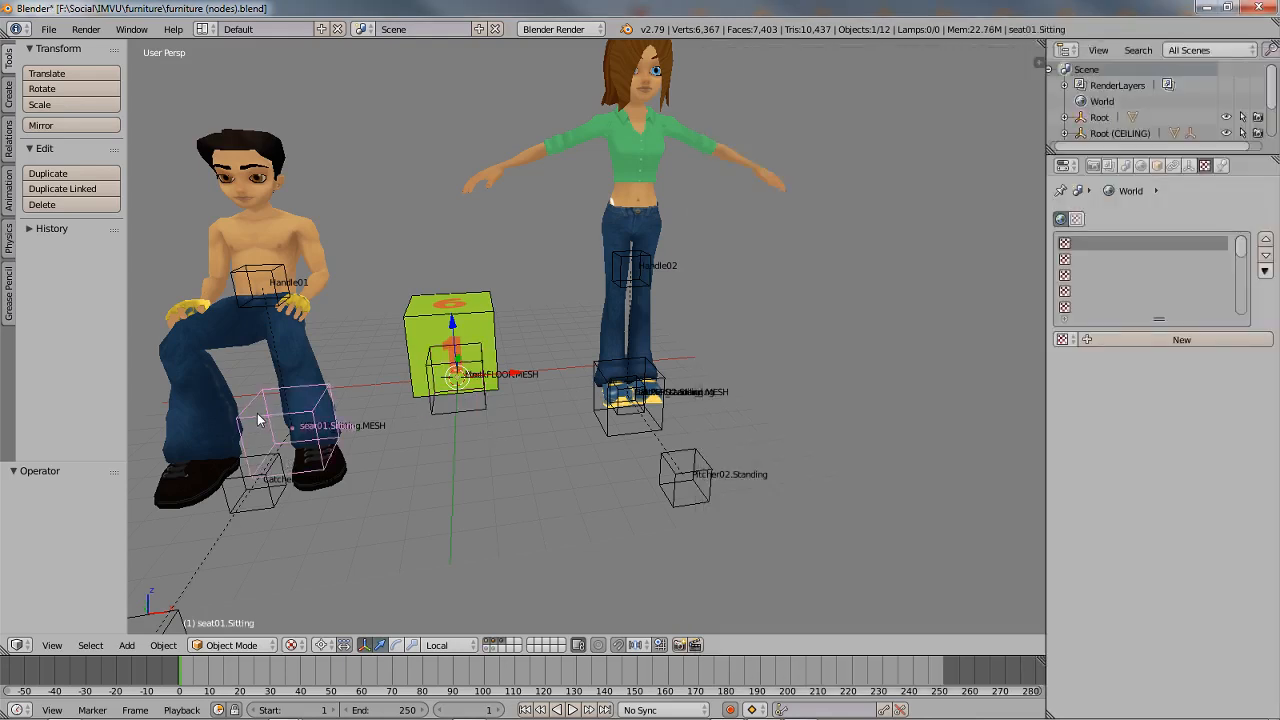
pyautogui.scroll(-1, 307, 440)
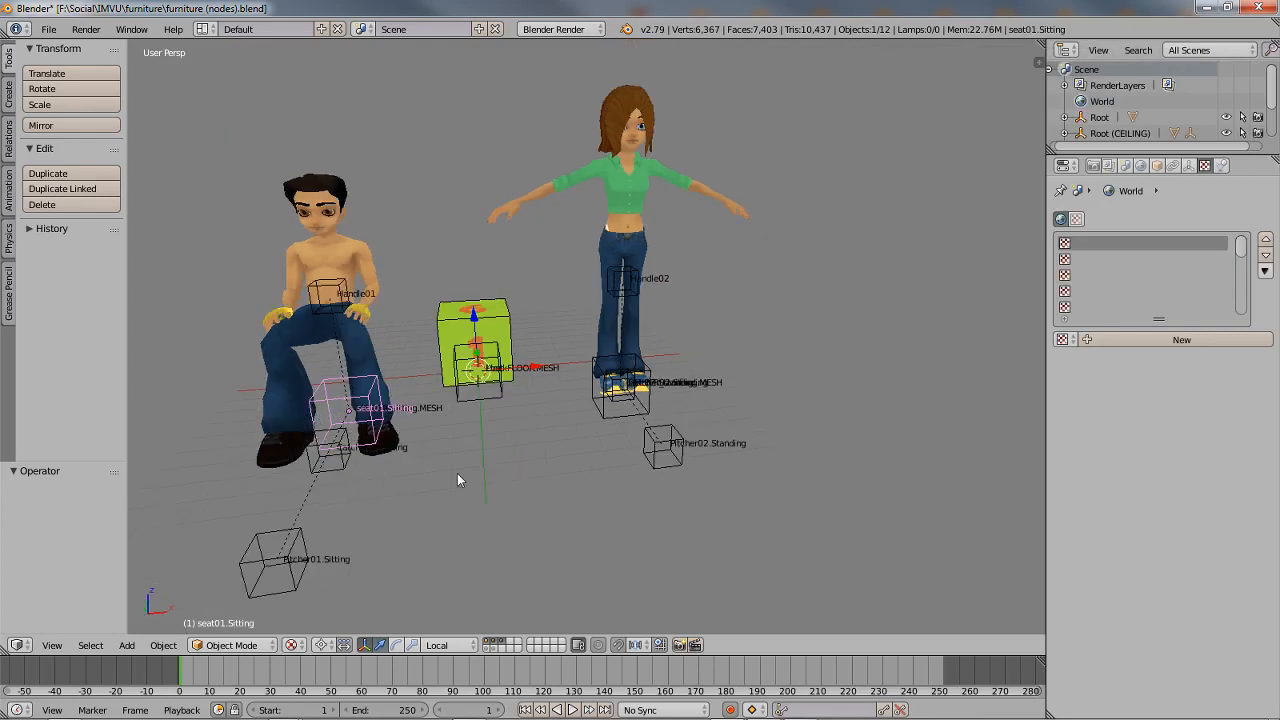
pyautogui.click(287, 711)
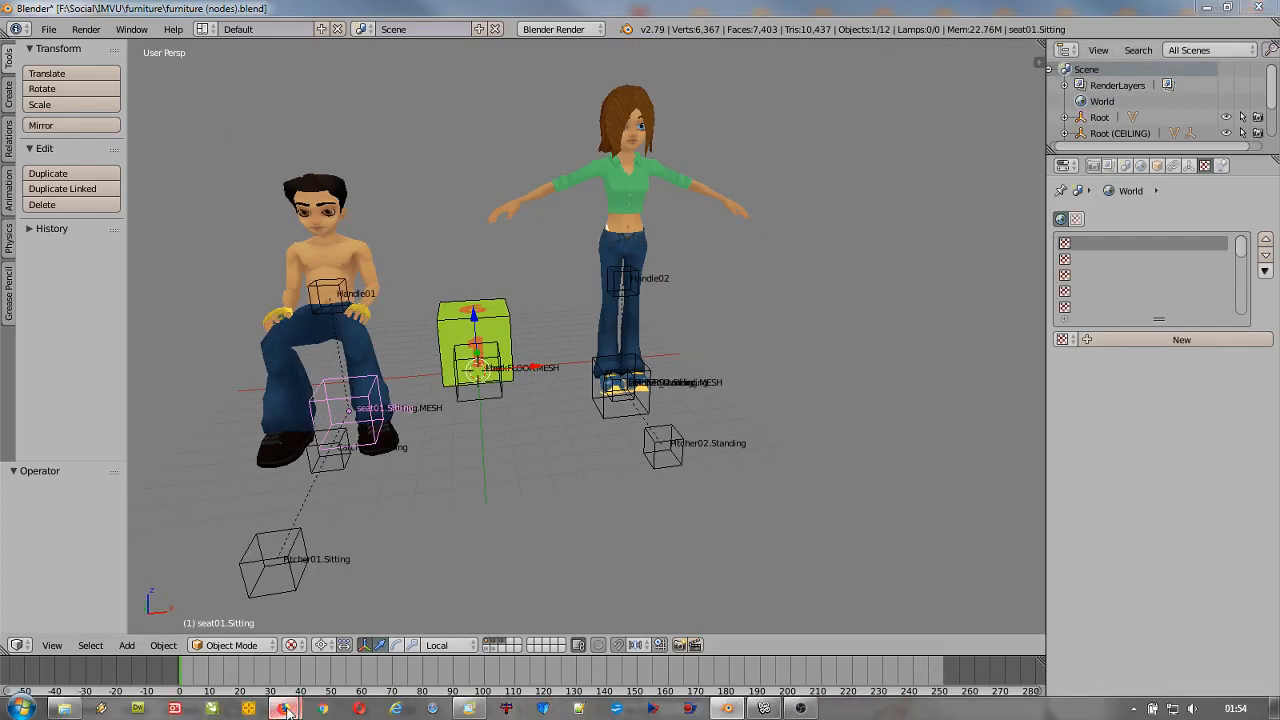
pyautogui.click(370, 632)
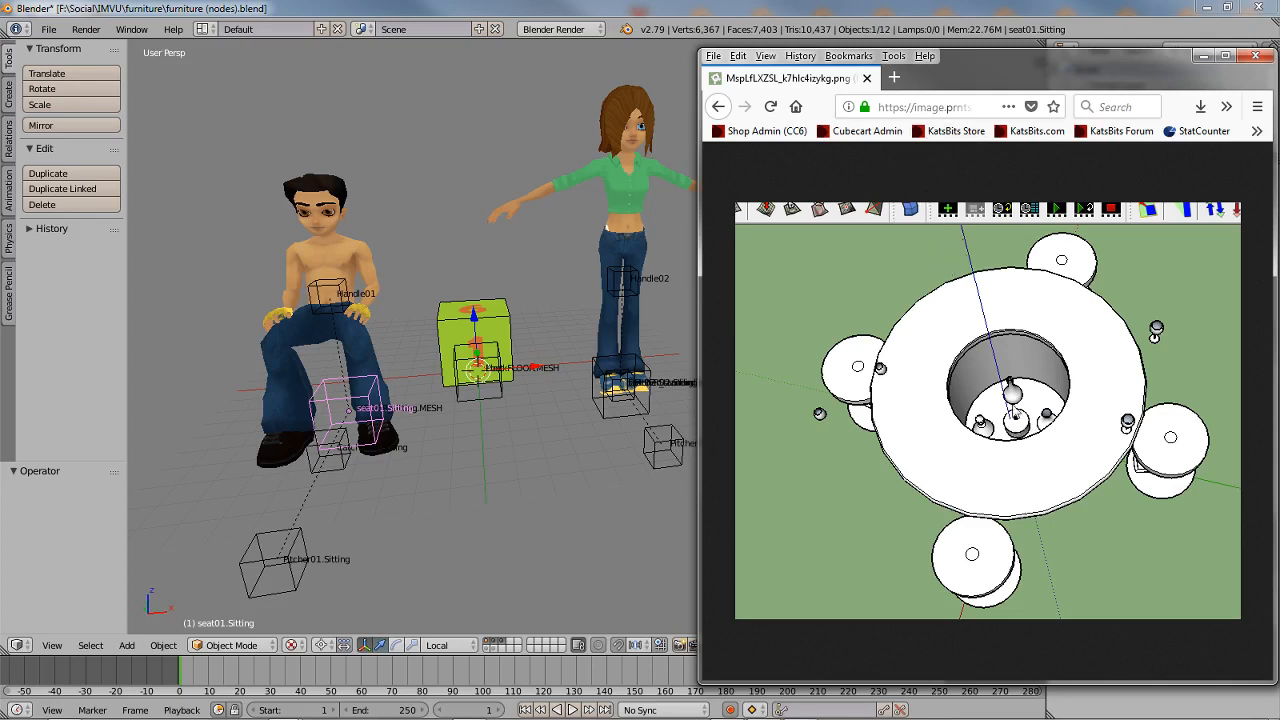
# - Hide the blockFLOOR.MESH cube between the two avatars and select the Root empty at its centre
pyautogui.click(483, 369)
pyautogui.rightClick(483, 369)
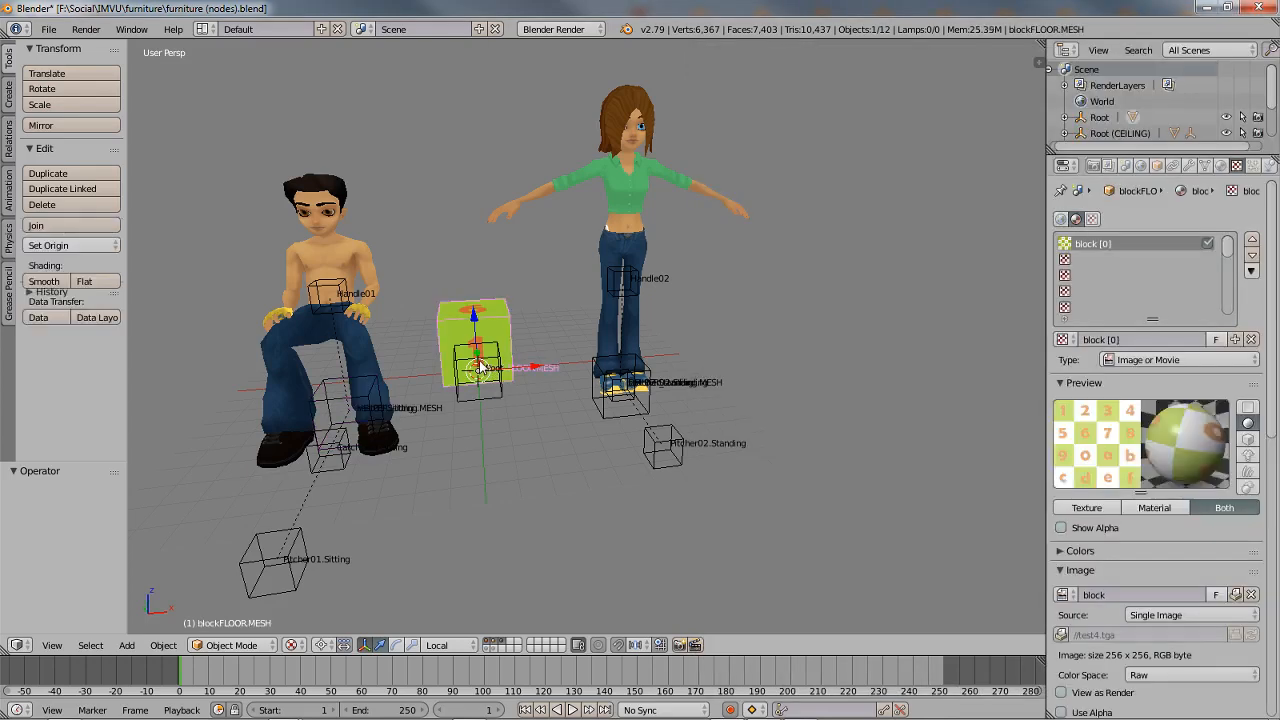
pyautogui.rightClick(483, 369)
pyautogui.scroll(6, 503, 412)
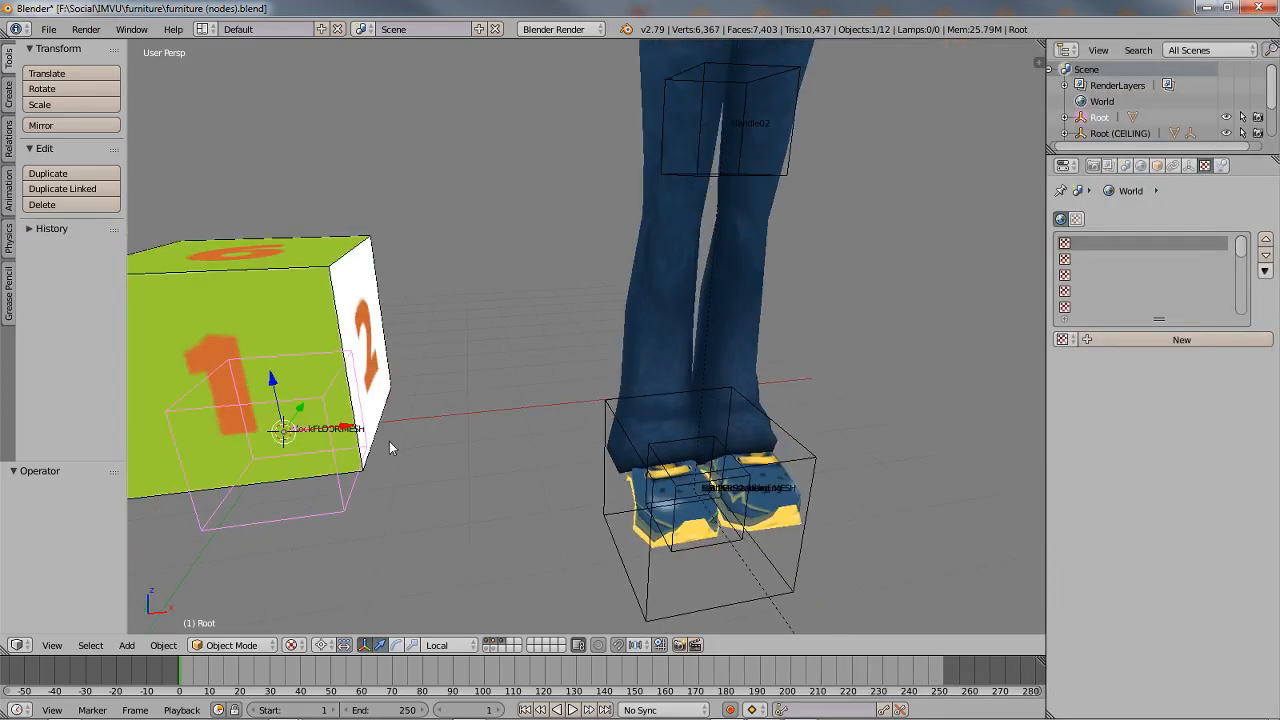
pyautogui.moveTo(390, 447); pyautogui.dragTo(557, 351, button='middle')
pyautogui.rightClick(534, 287)
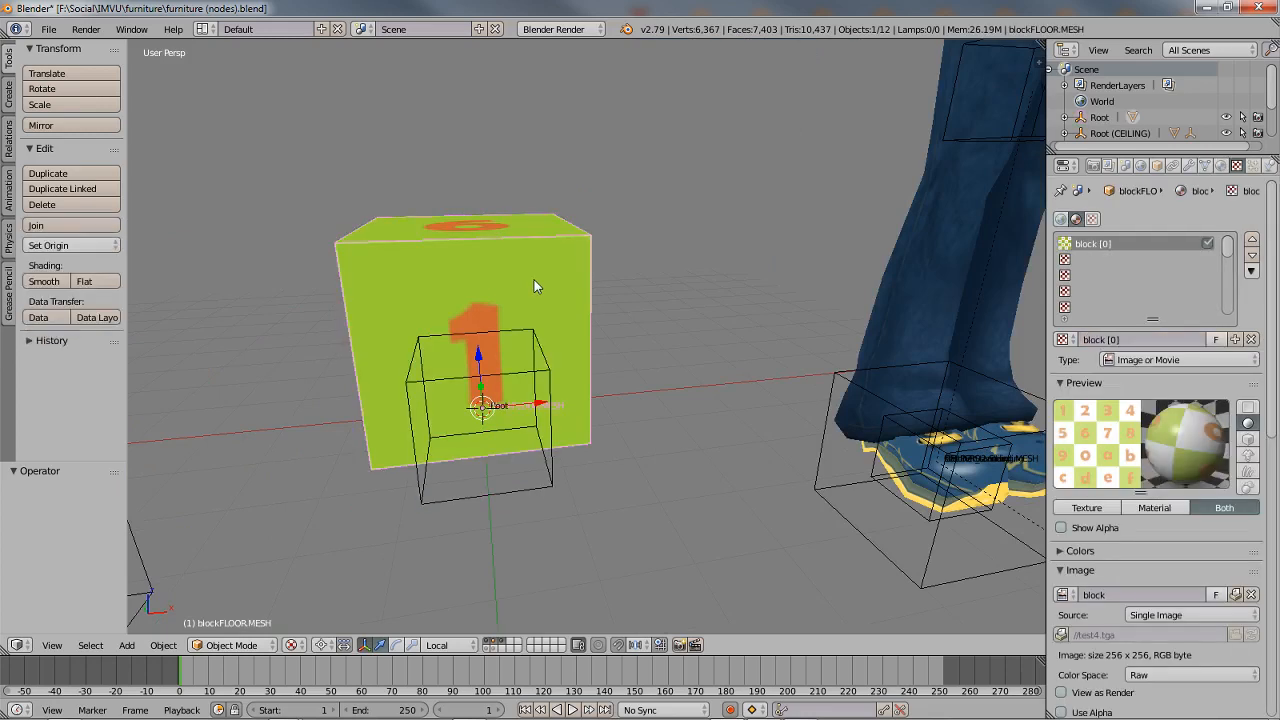
pyautogui.press('h')
pyautogui.rightClick(506, 372)
pyautogui.moveTo(506, 372); pyautogui.dragTo(508, 405, button='middle')
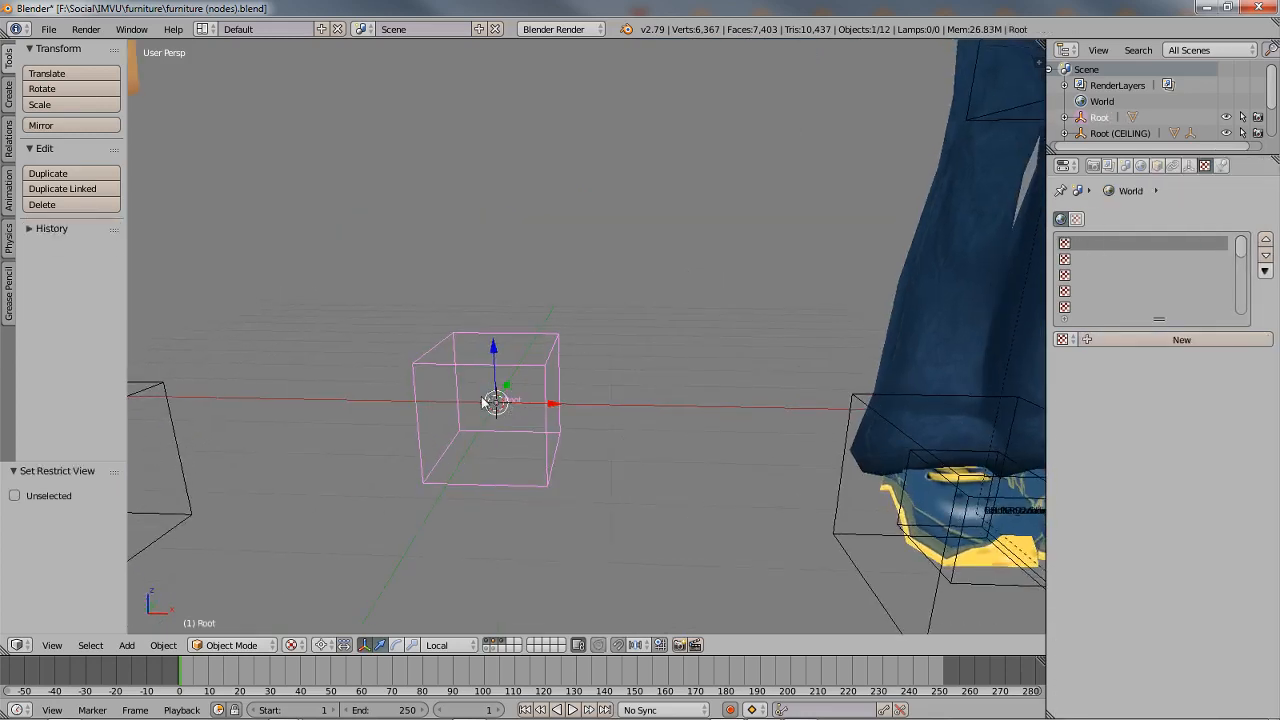
# - Duplicate the Root empty in place, scale the copy to 0.6 and lower it about 108.6 units along Z
pyautogui.scroll(2, 483, 402)
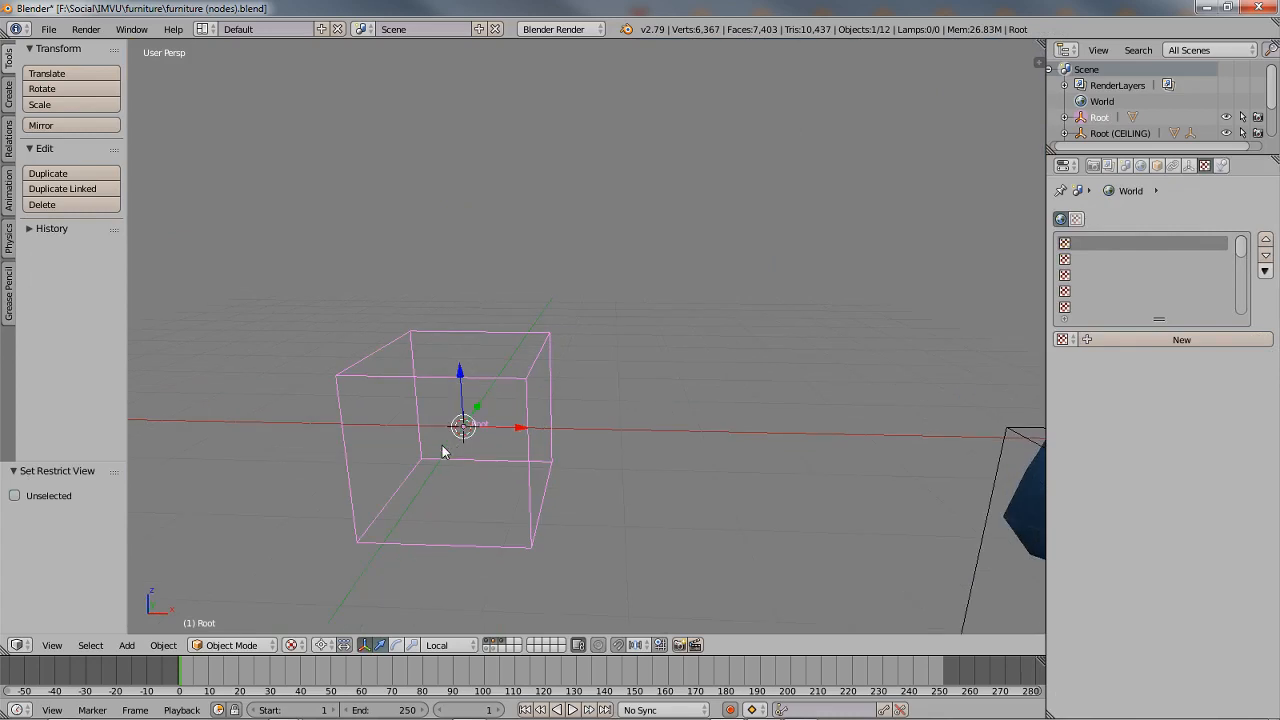
pyautogui.hotkey('shift', 'd')
pyautogui.rightClick(457, 423)
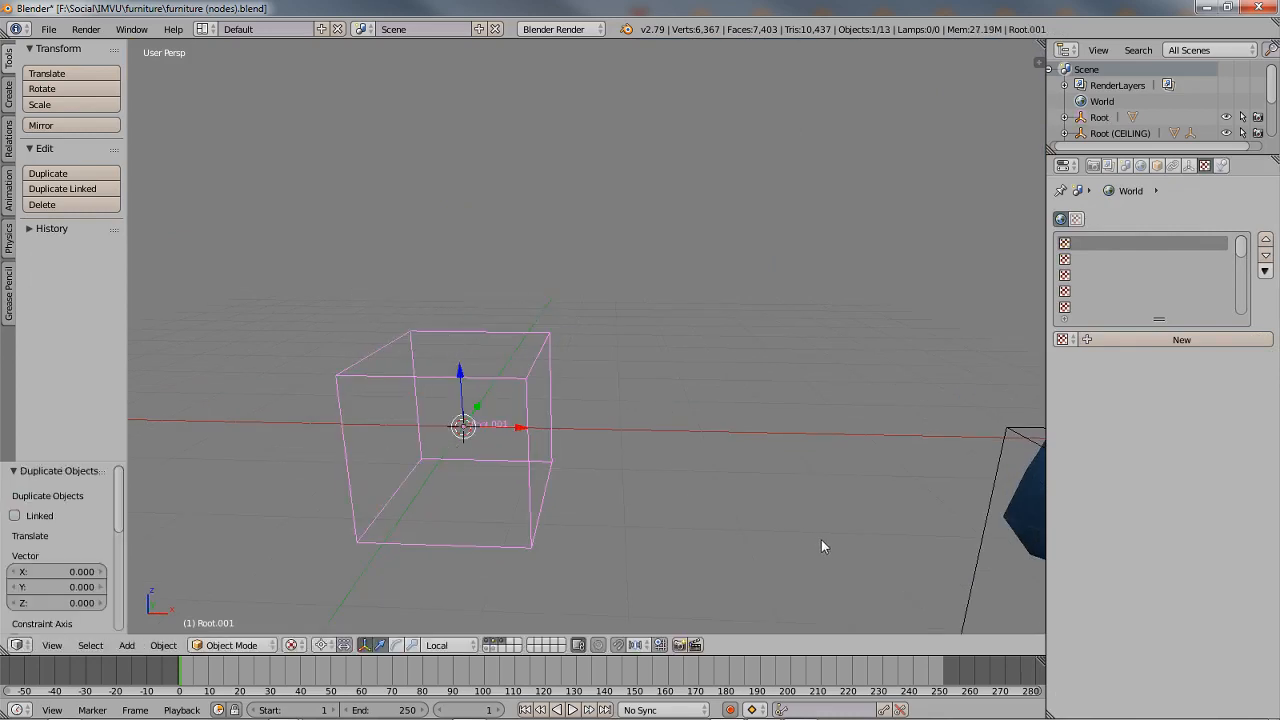
pyautogui.press('s')
pyautogui.click(680, 523)
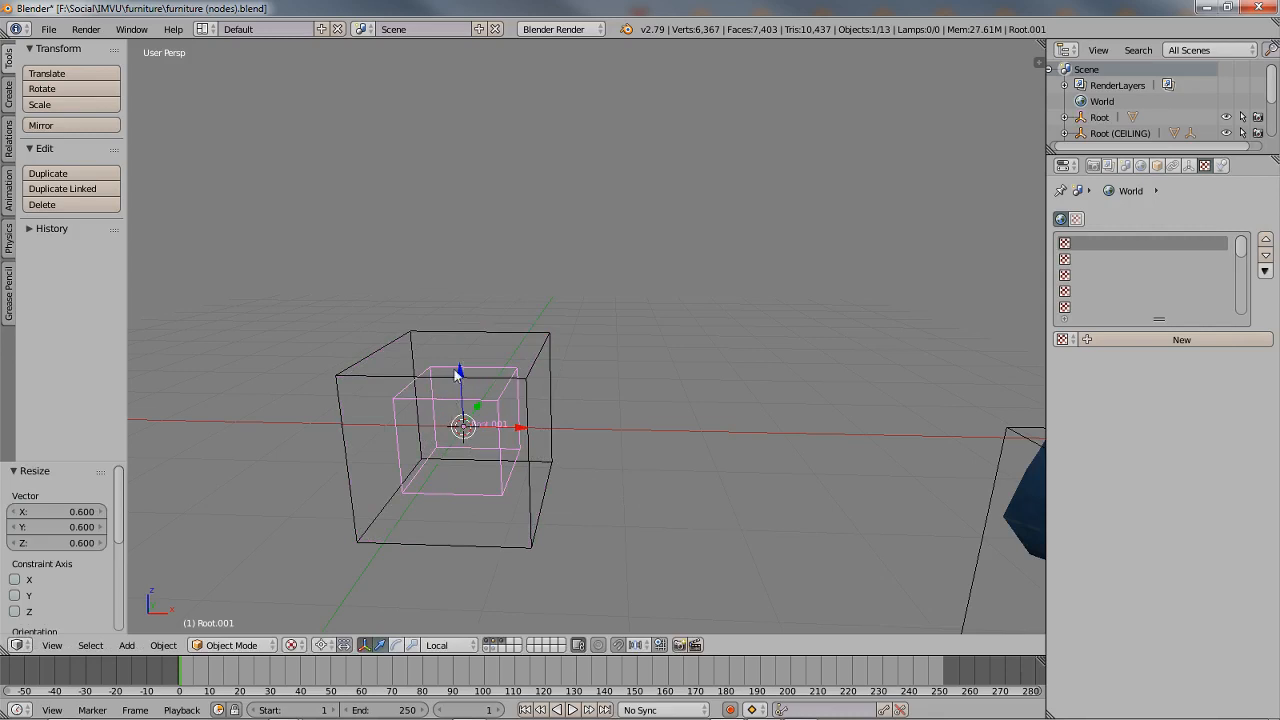
pyautogui.moveTo(447, 373); pyautogui.dragTo(459, 457)
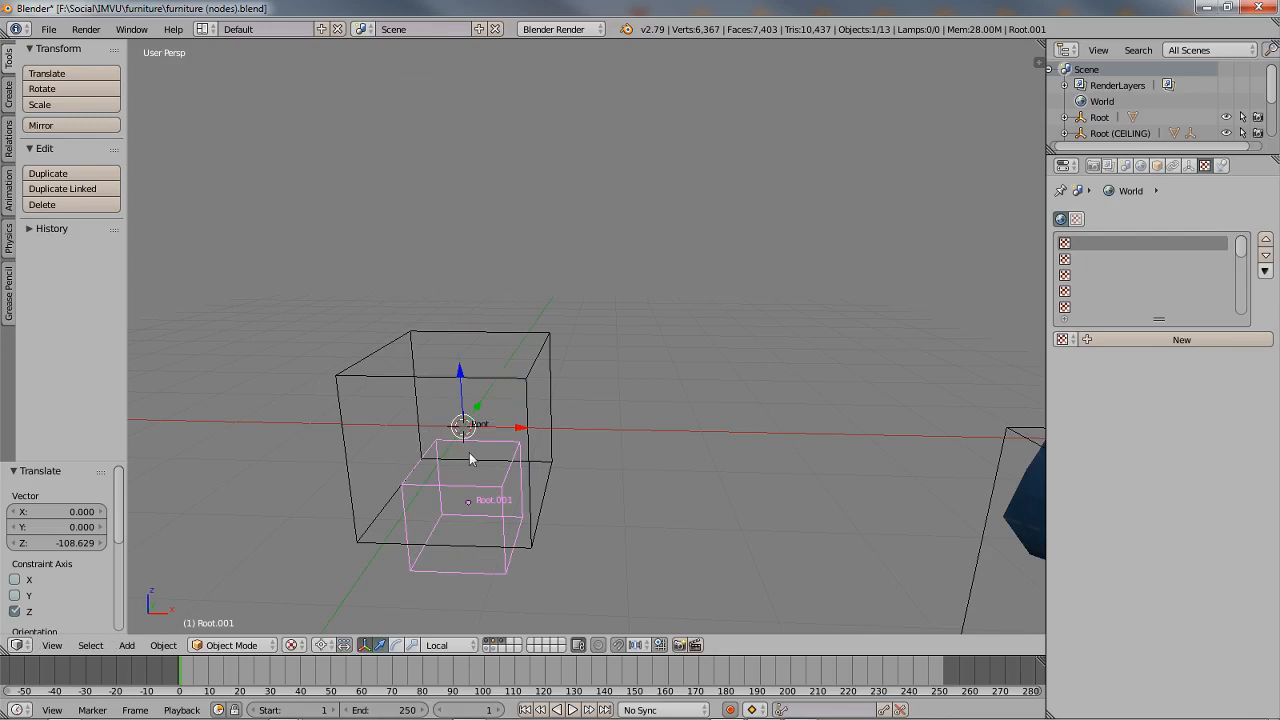
pyautogui.scroll(-8, 470, 458)
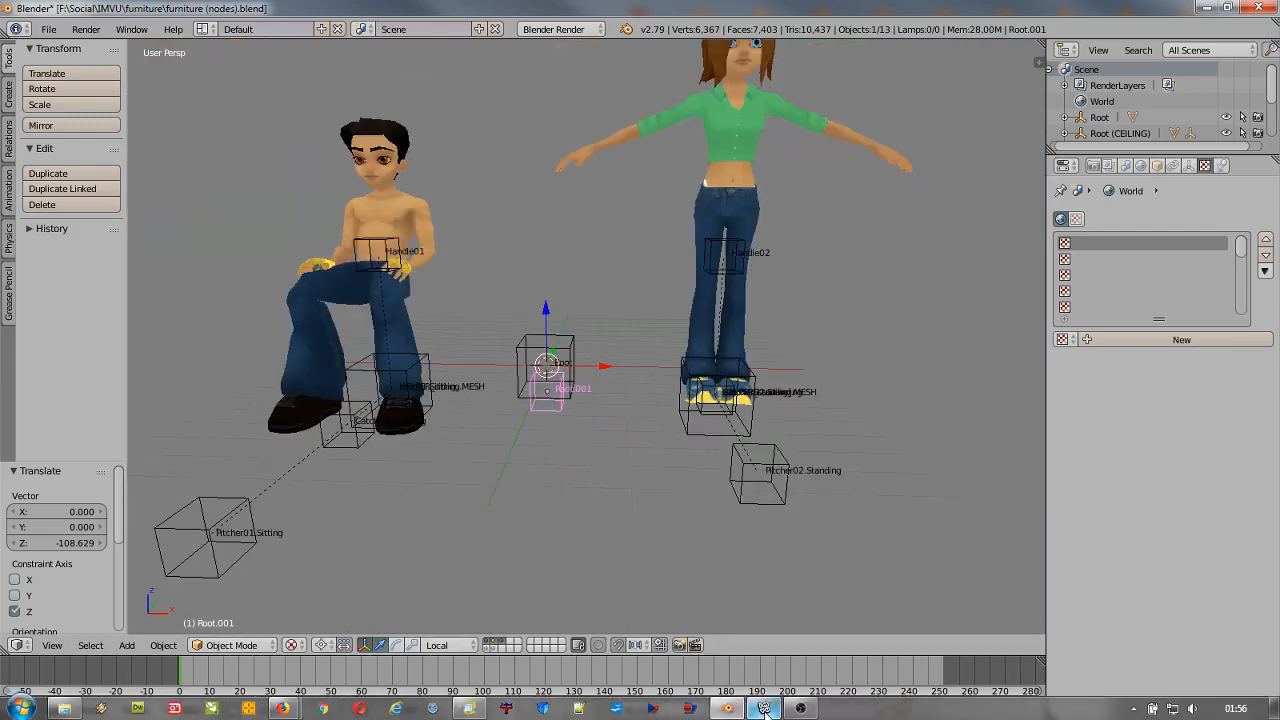
# - Switch to the IMVU Editor, view the avatar seated on the chair and its actions list, and return to Blender
pyautogui.click(764, 708)
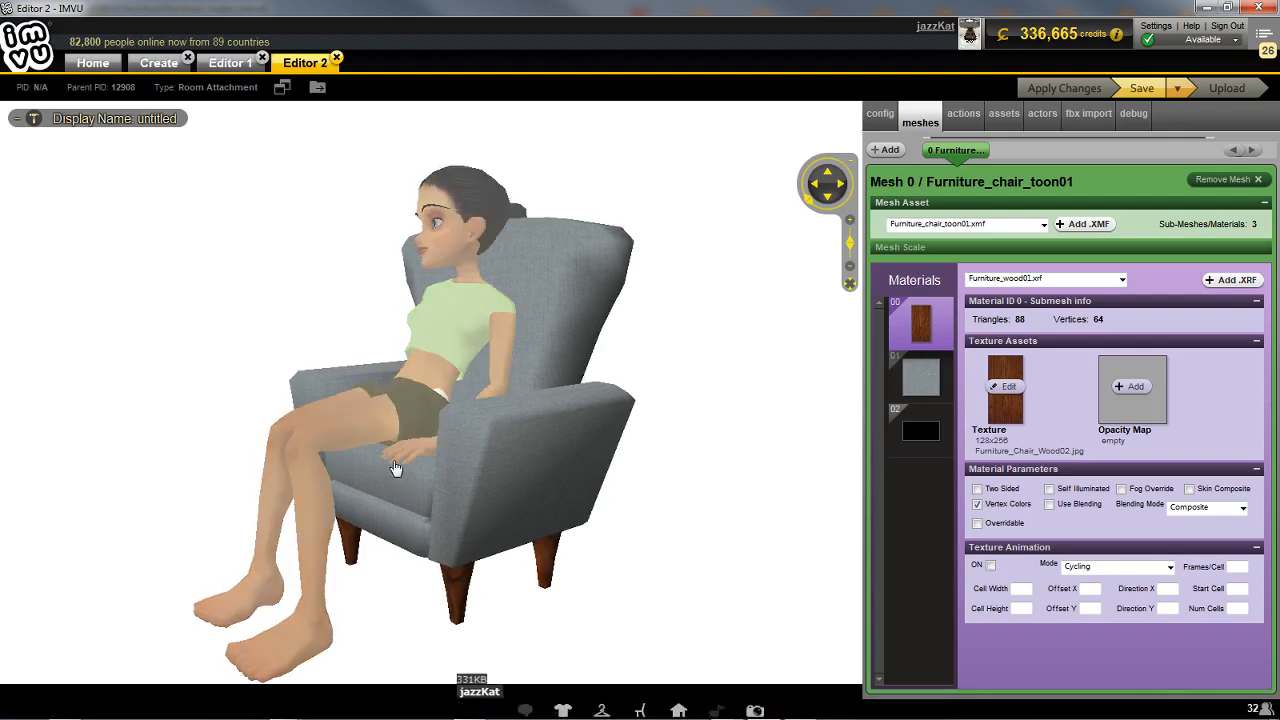
pyautogui.moveTo(395, 467); pyautogui.dragTo(463, 531)
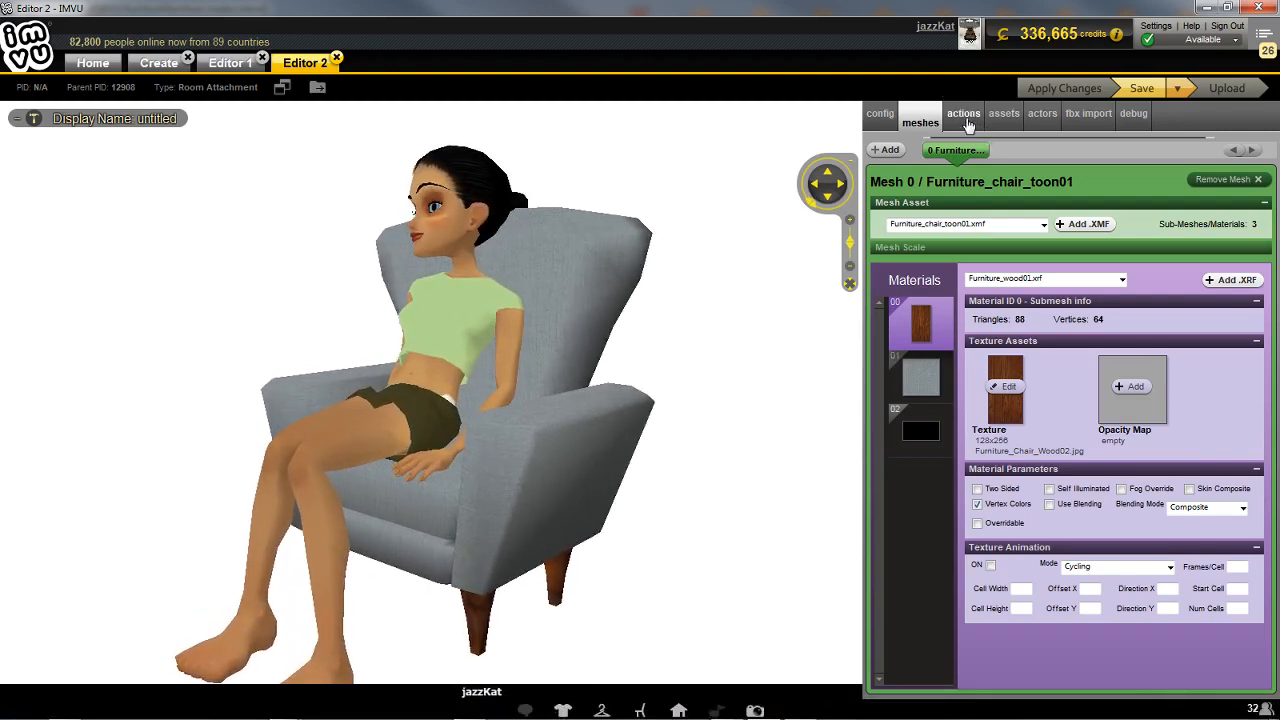
pyautogui.click(965, 118)
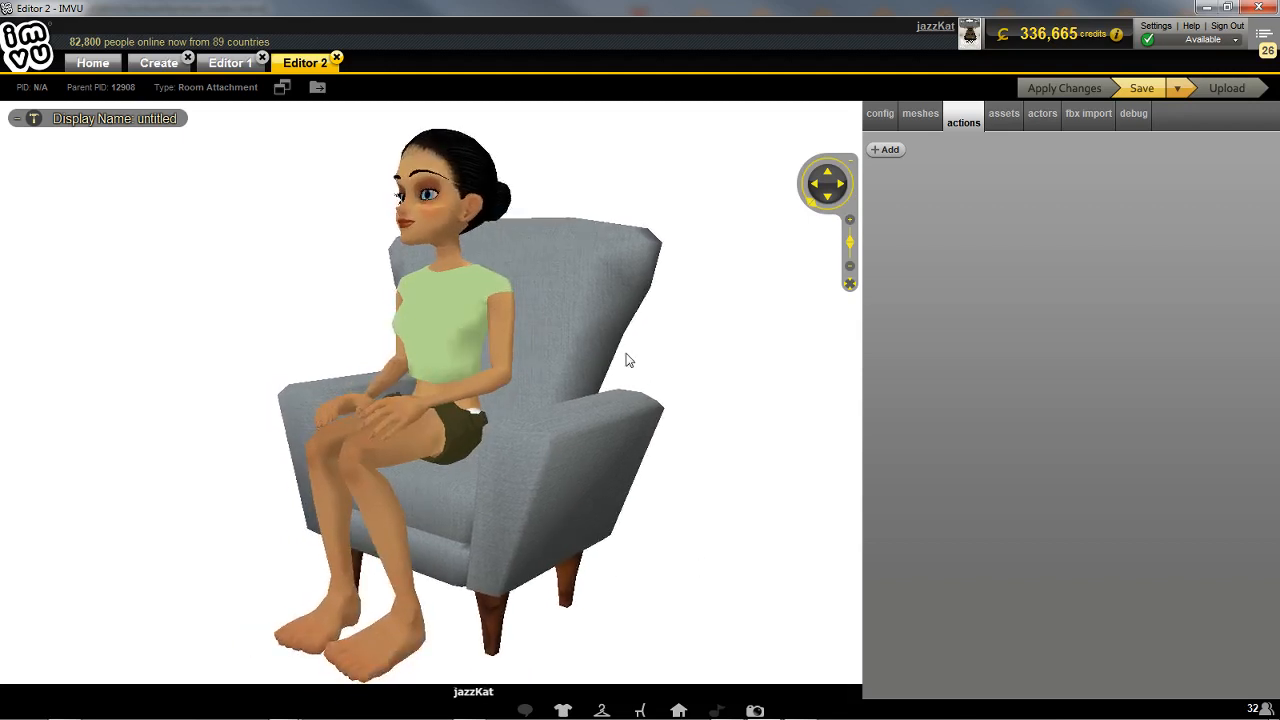
pyautogui.moveTo(680, 718)
pyautogui.click(725, 710)
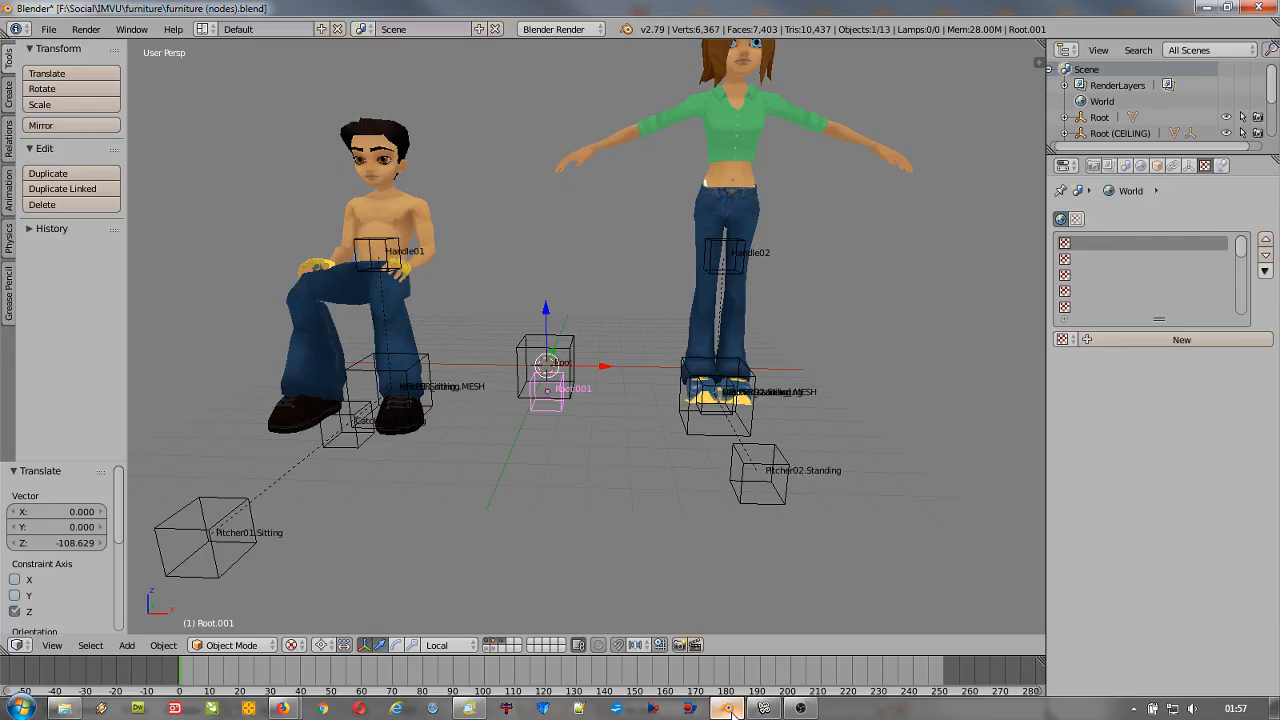
# - Bring up the browser's round table reference image over the Blender scene, compare them, and put the image away
pyautogui.moveTo(762, 714)
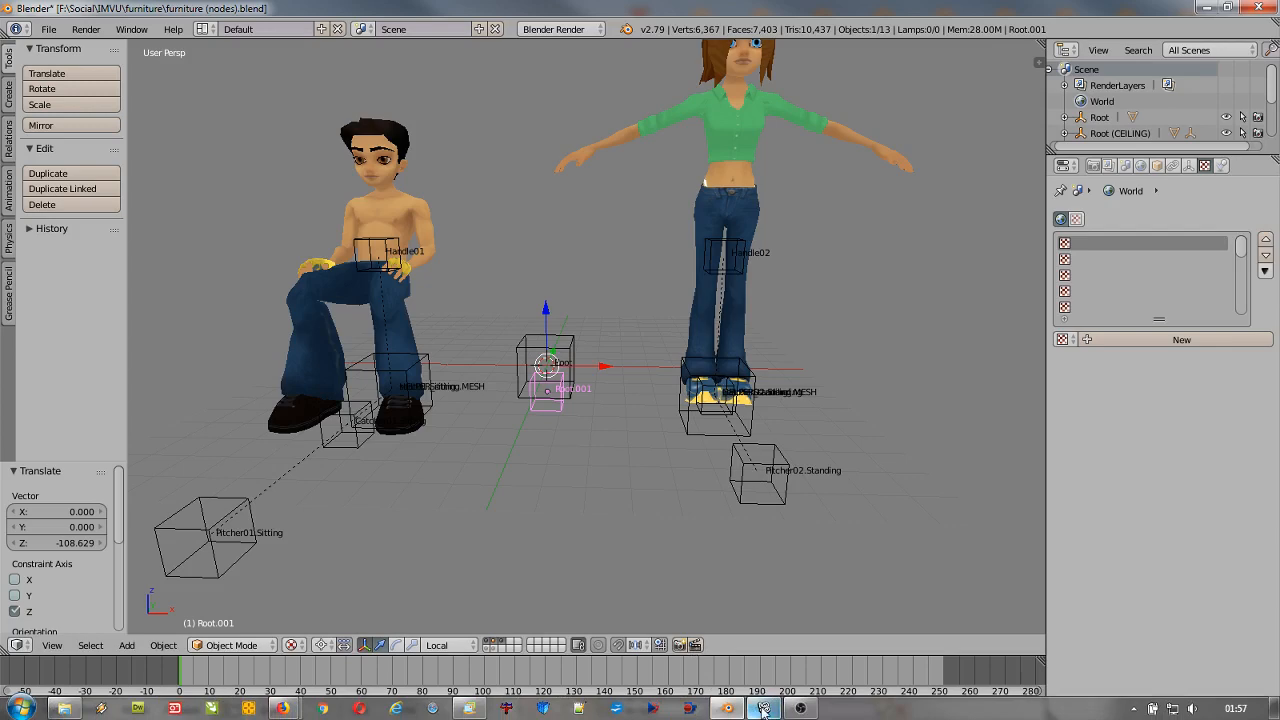
pyautogui.click(301, 714)
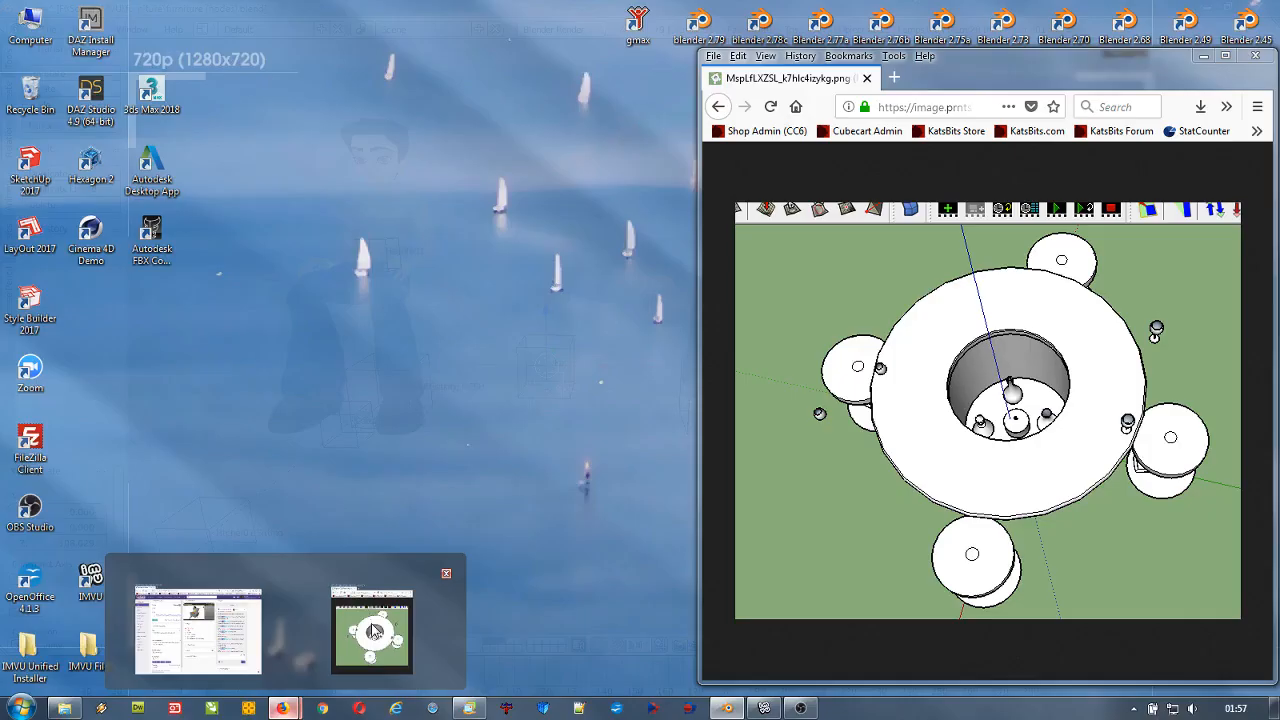
pyautogui.click(395, 628)
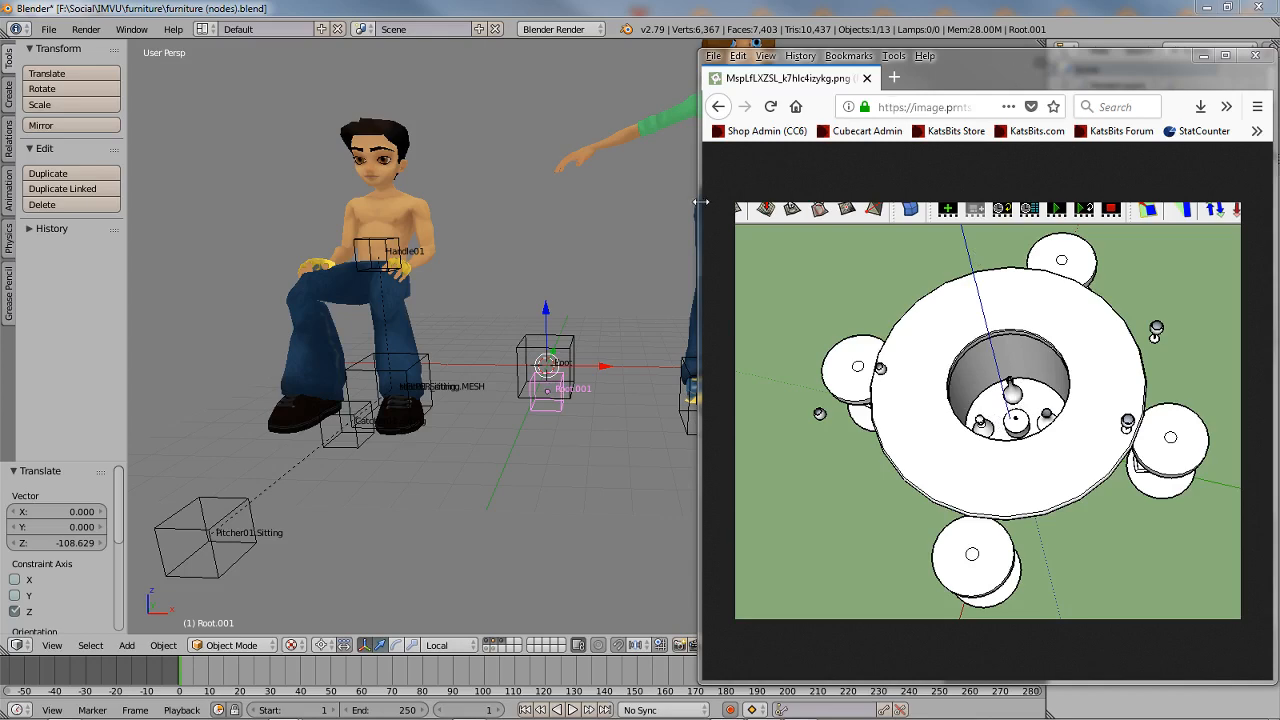
pyautogui.moveTo(700, 160); pyautogui.dragTo(394, 160)
pyautogui.moveTo(807, 60); pyautogui.dragTo(0, 2)
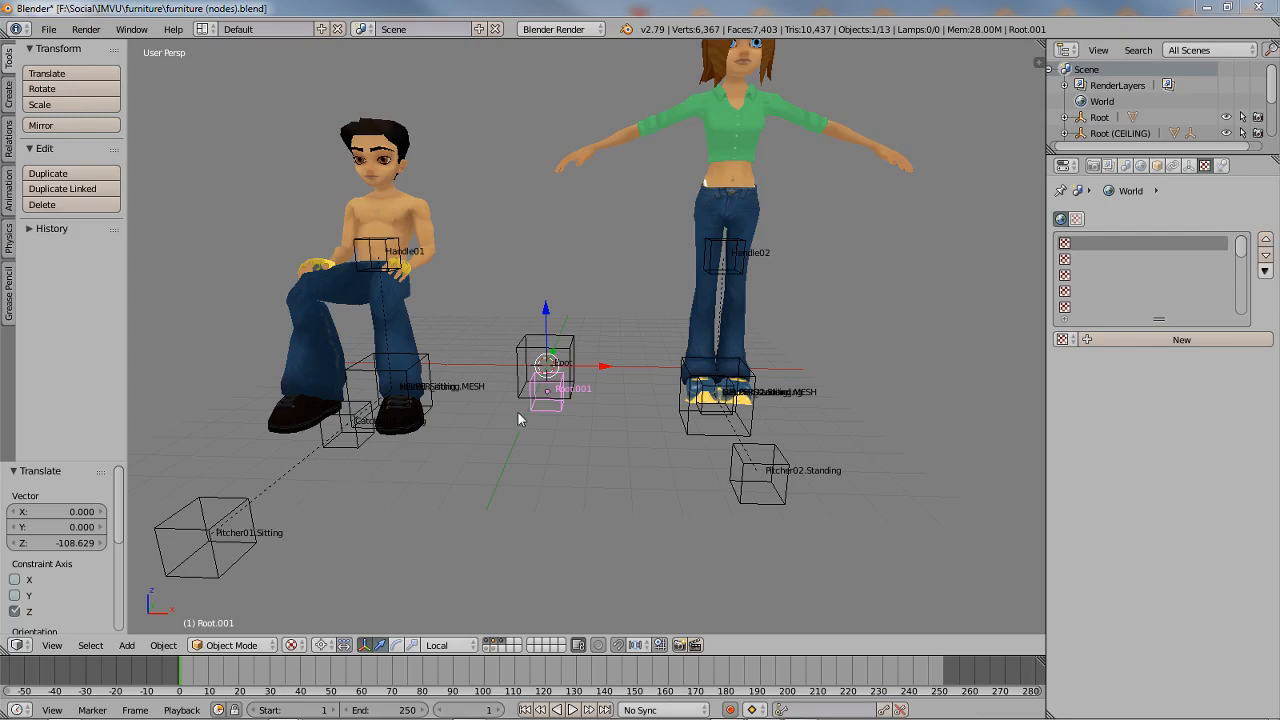
# - Parent seat01.Sitting, Catcher01.Sitting, Pitcher01.Sitting and Handle01 to the Root empty as Object (Keep Transform)
pyautogui.moveTo(518, 412); pyautogui.dragTo(494, 428, button='middle')
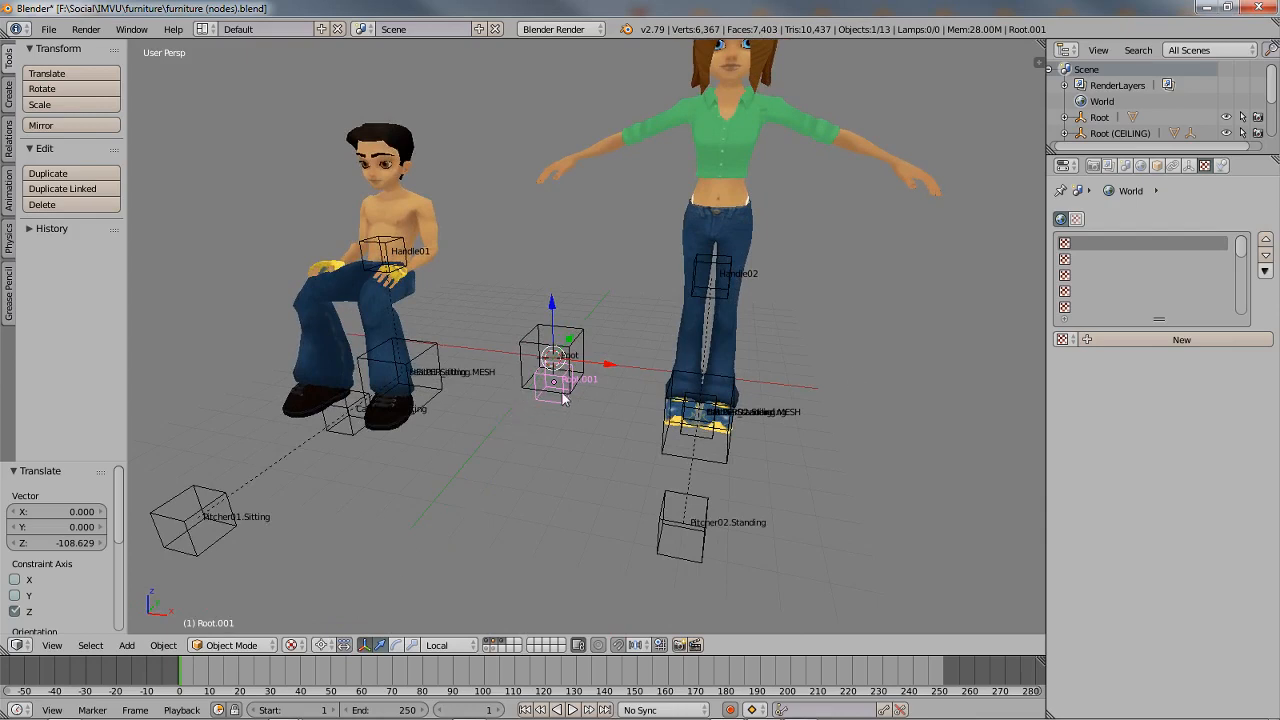
pyautogui.moveTo(506, 403); pyautogui.dragTo(524, 407, button='middle')
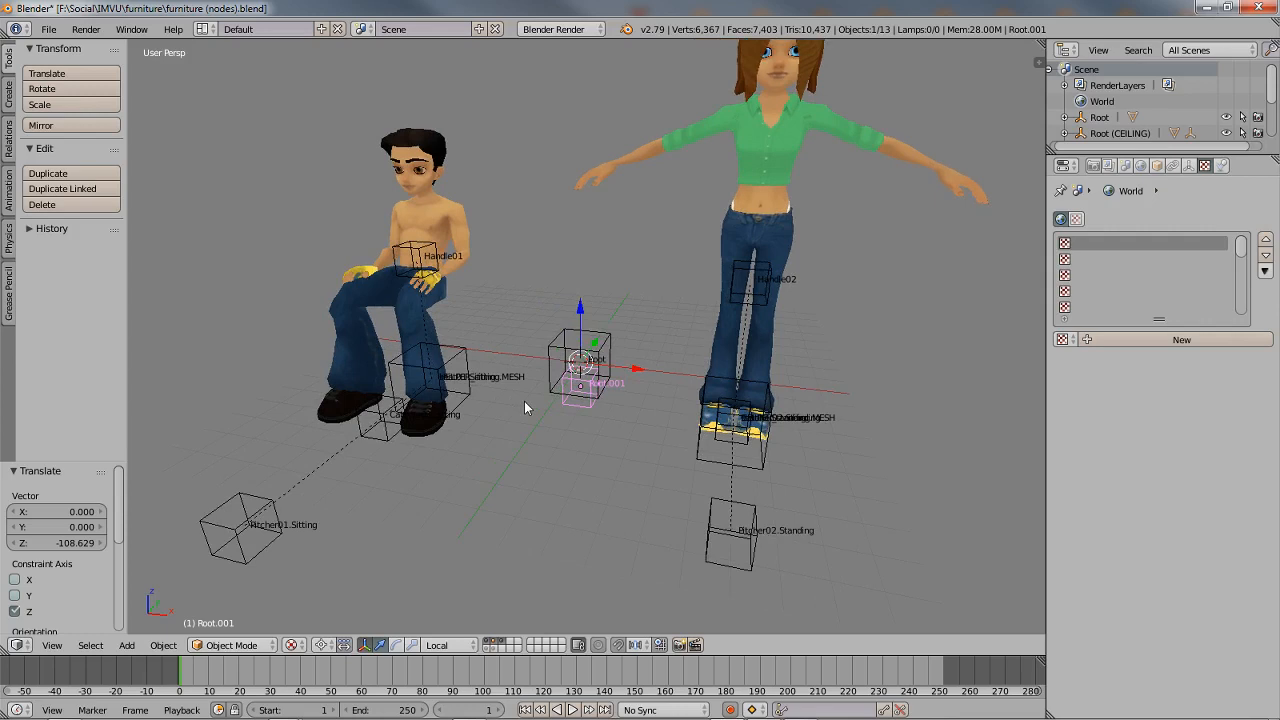
pyautogui.rightClick(456, 364)
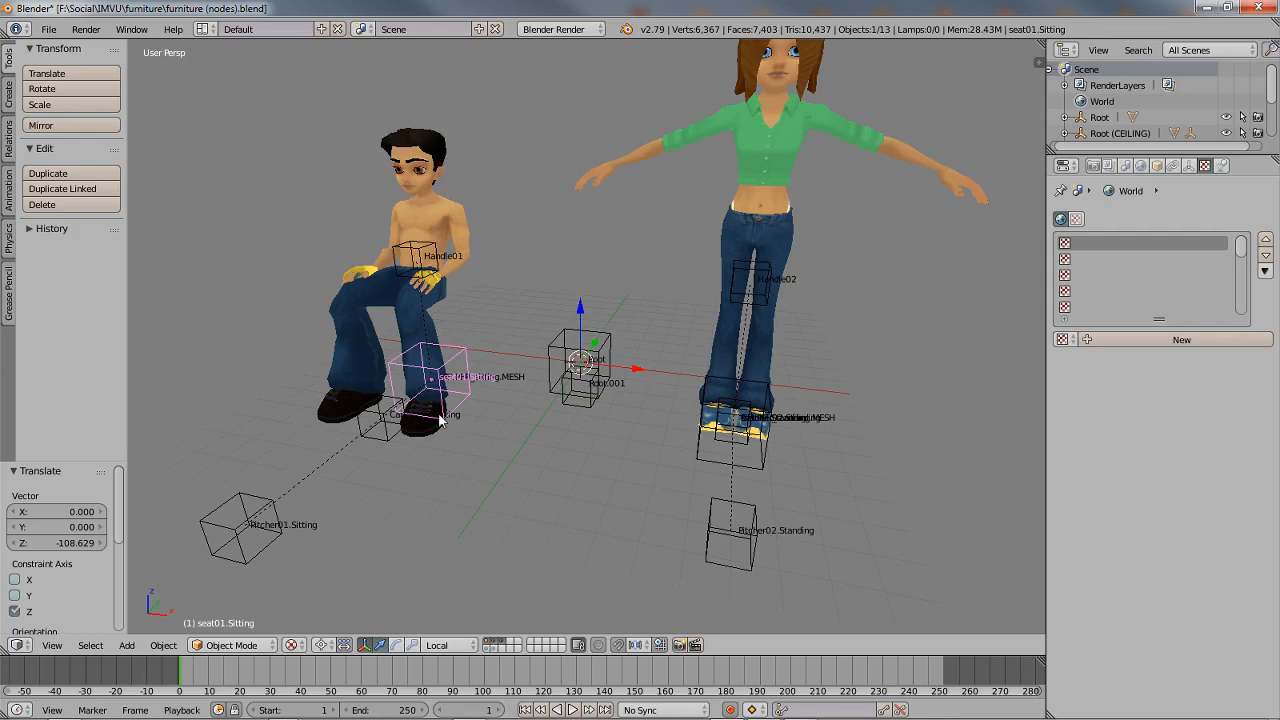
pyautogui.keyDown('shift'); pyautogui.rightClick(385, 425); pyautogui.keyUp('shift')
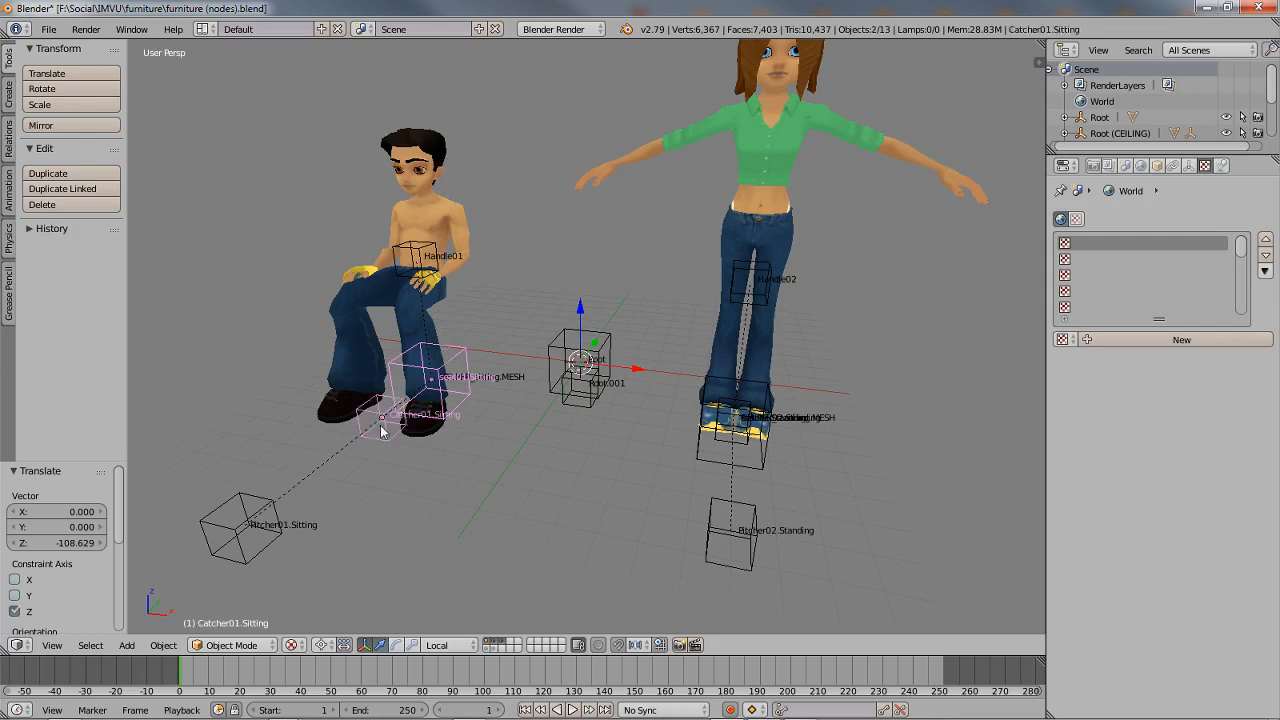
pyautogui.keyDown('shift'); pyautogui.rightClick(260, 508); pyautogui.keyUp('shift')
pyautogui.keyDown('shift'); pyautogui.rightClick(396, 256); pyautogui.keyUp('shift')
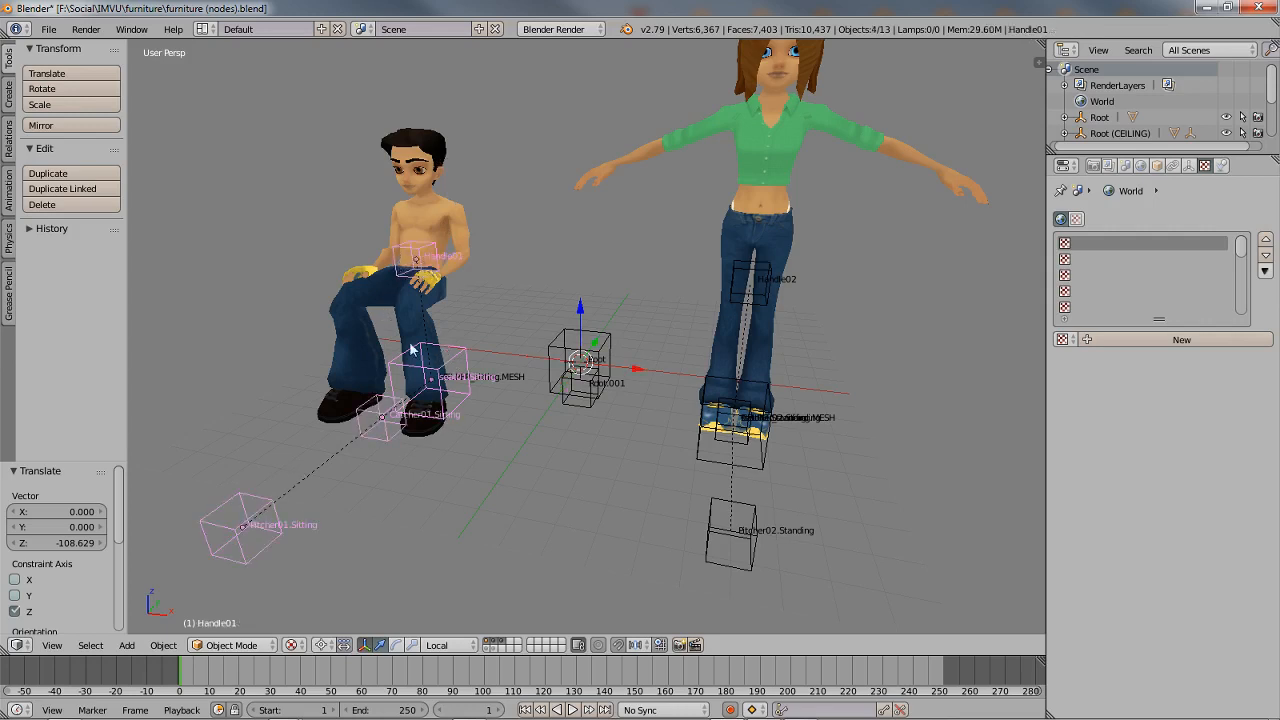
pyautogui.keyDown('shift'); pyautogui.rightClick(554, 348); pyautogui.keyUp('shift')
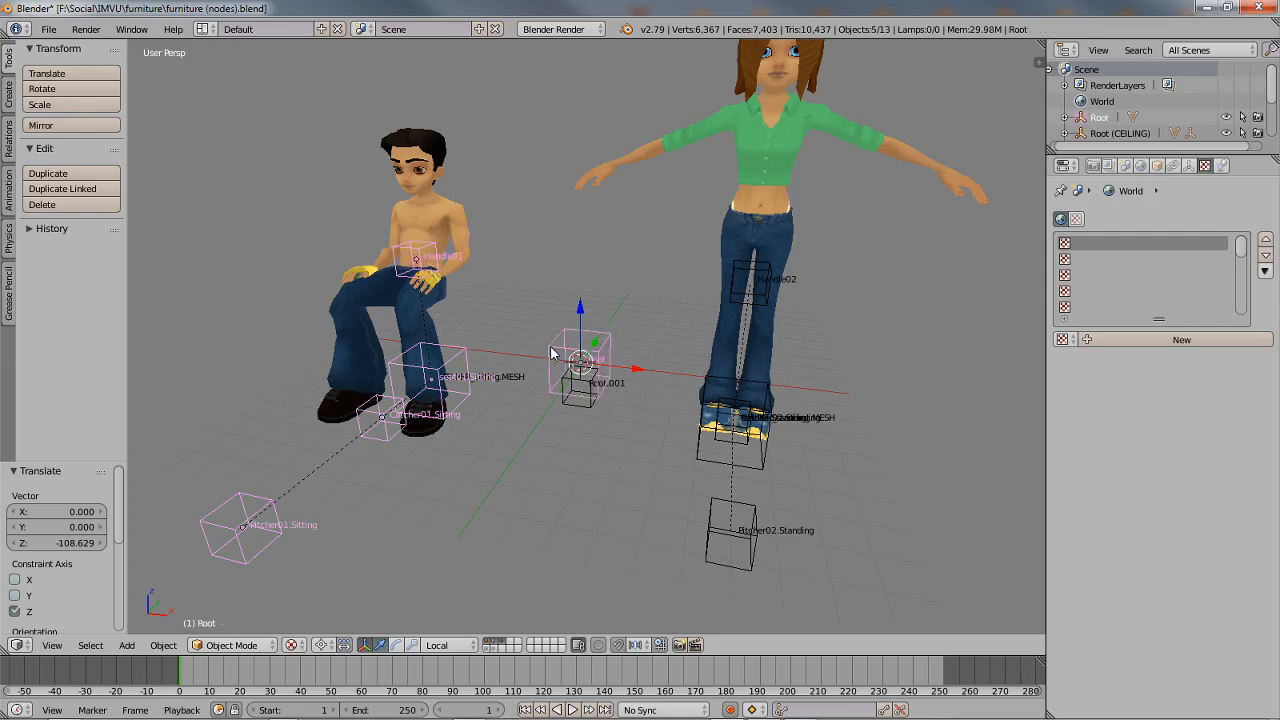
pyautogui.hotkey('ctrl', 'p')
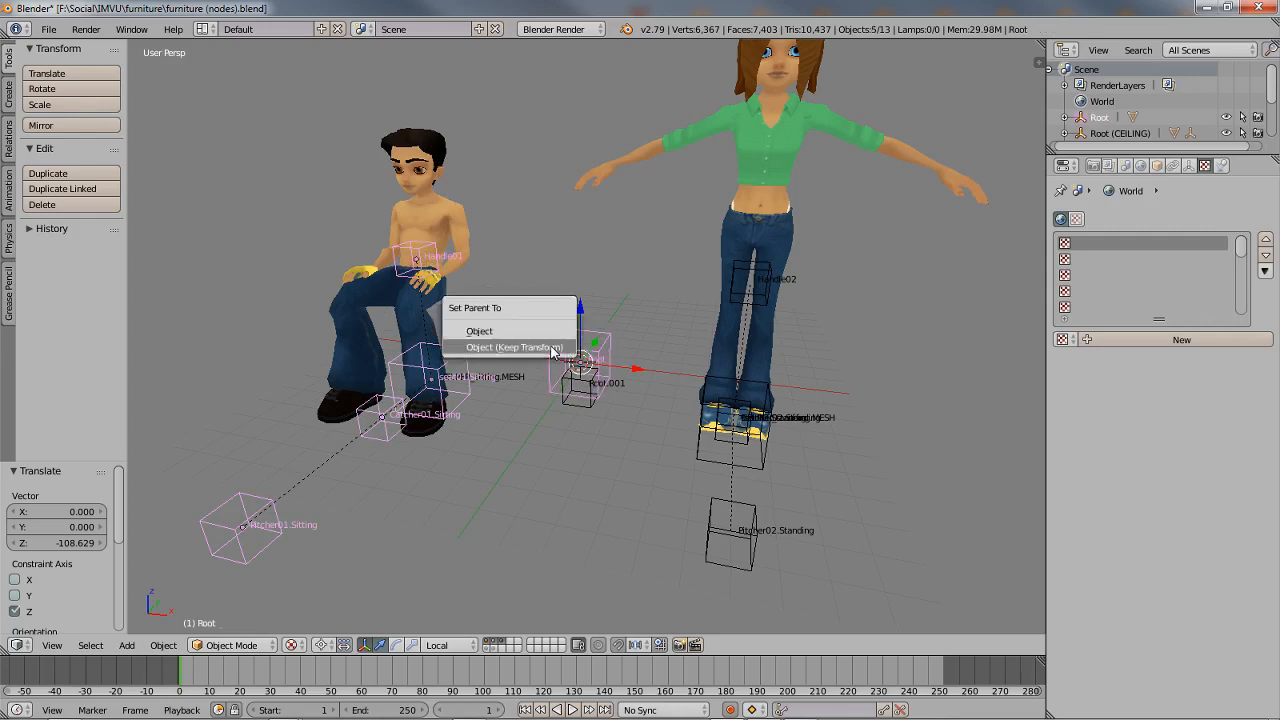
pyautogui.click(497, 346)
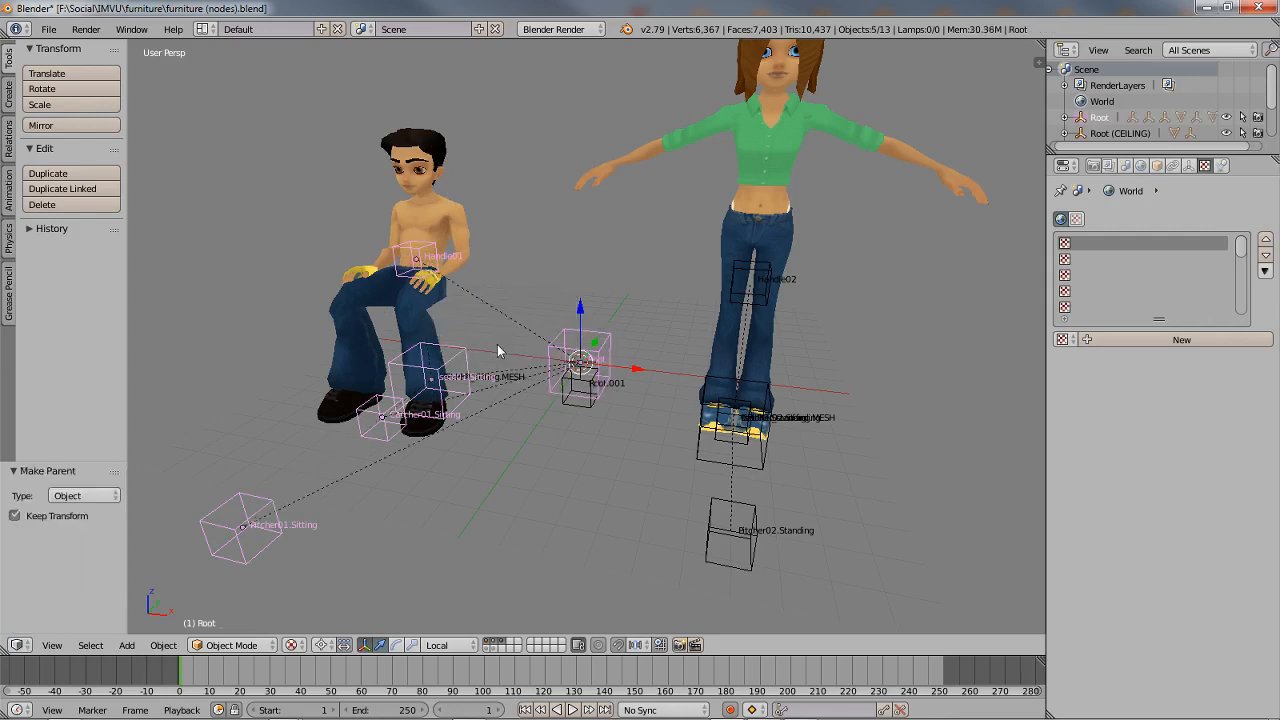
# - Try moving the Root empty alone to test whether the seated avatar and its nodes follow it
pyautogui.rightClick(608, 340)
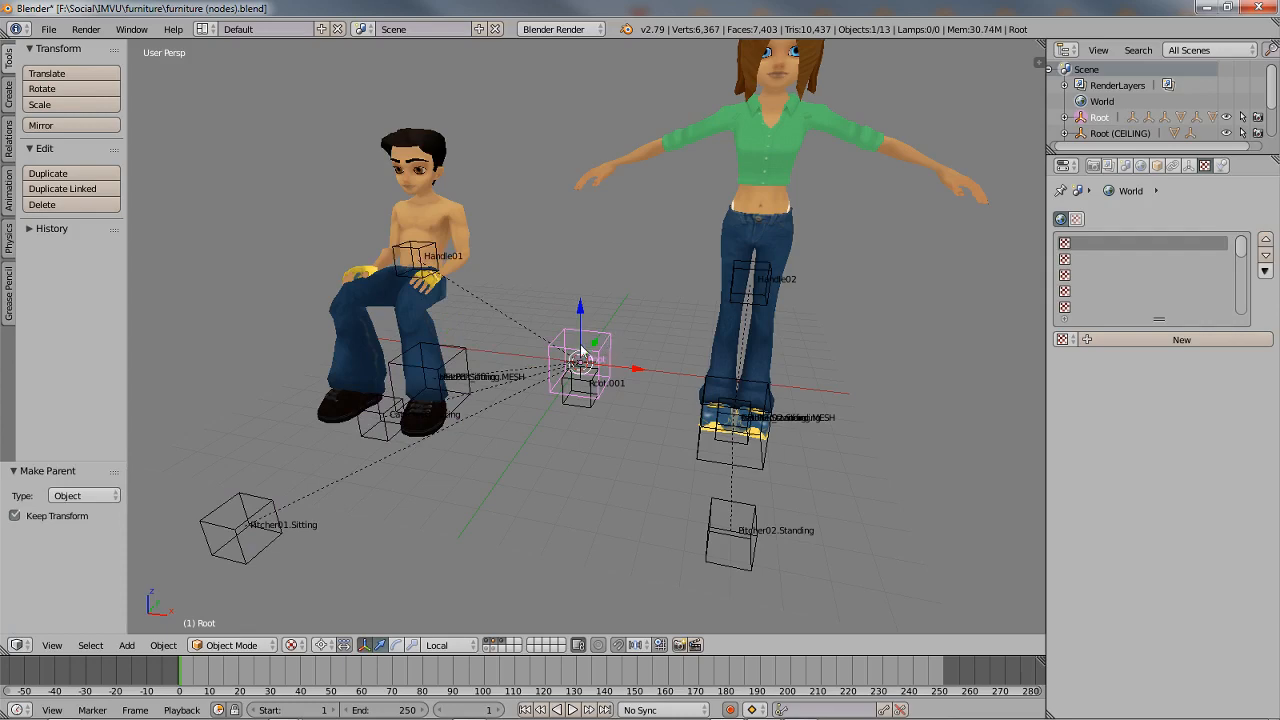
pyautogui.press('g')
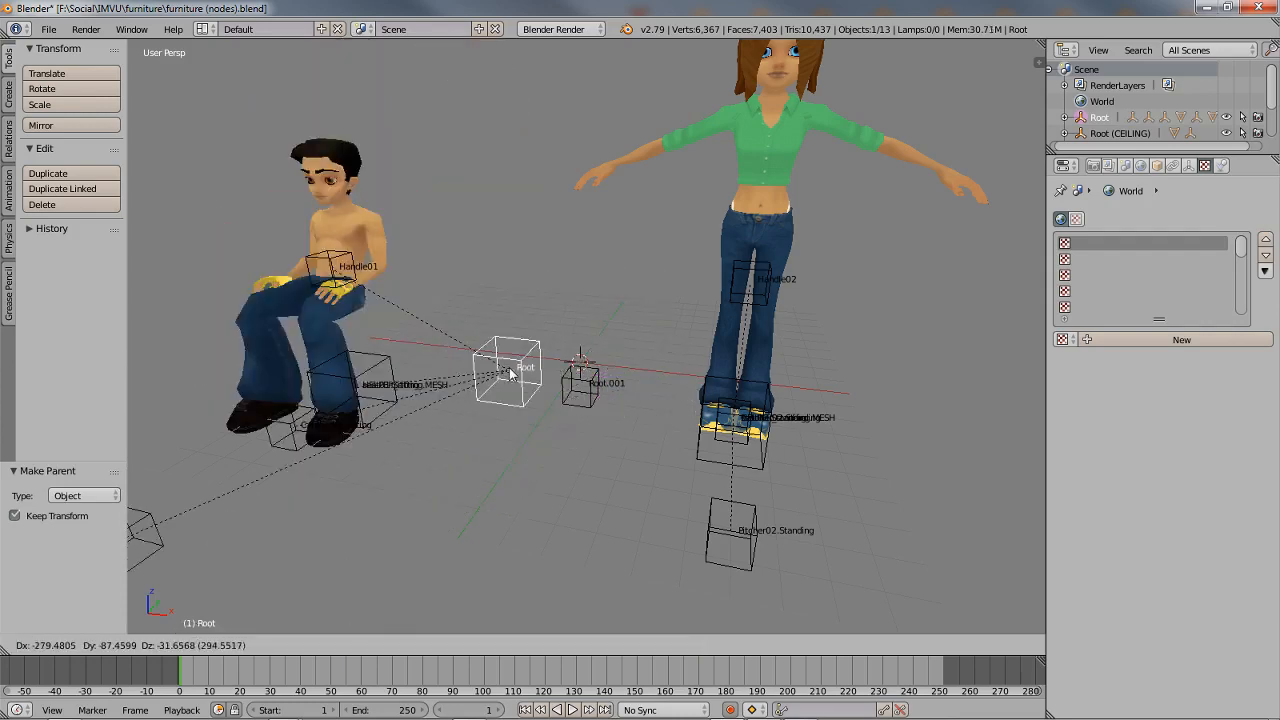
pyautogui.rightClick(555, 339)
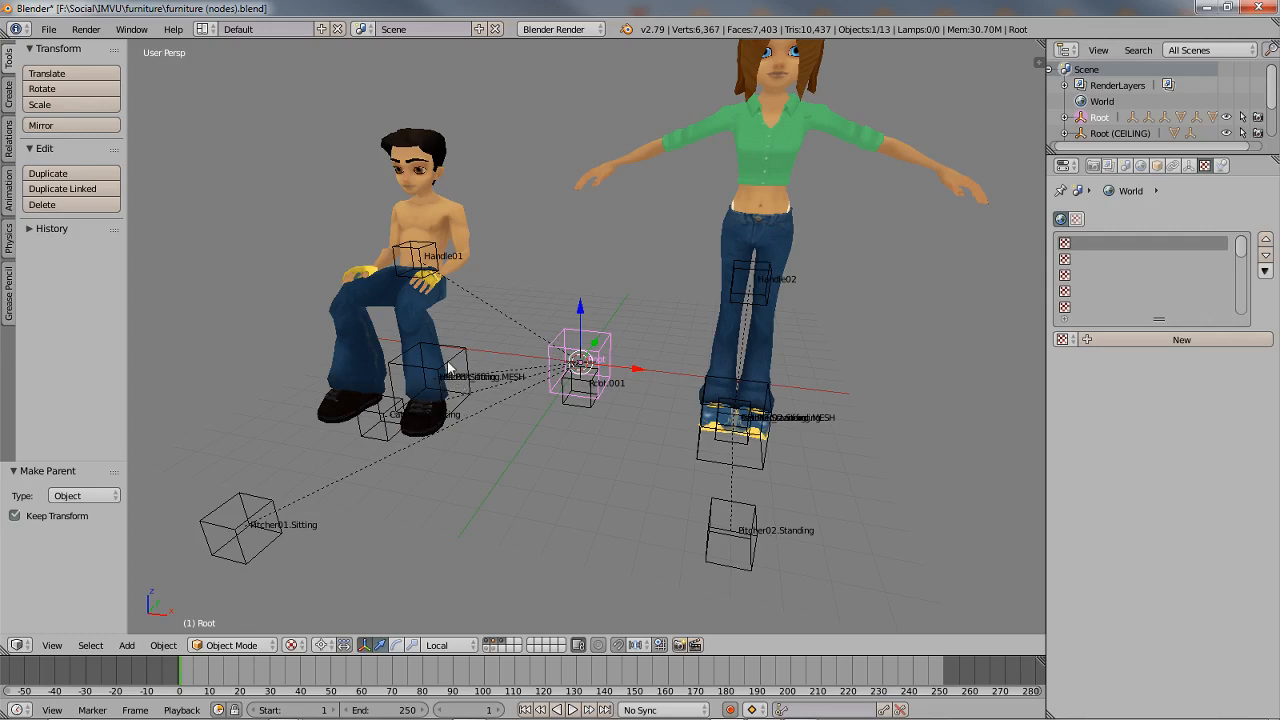
# - View the scene in top orthographic view and select the seated avatar's seat01.Sitting node
pyautogui.moveTo(529, 382); pyautogui.dragTo(549, 414, button='middle')
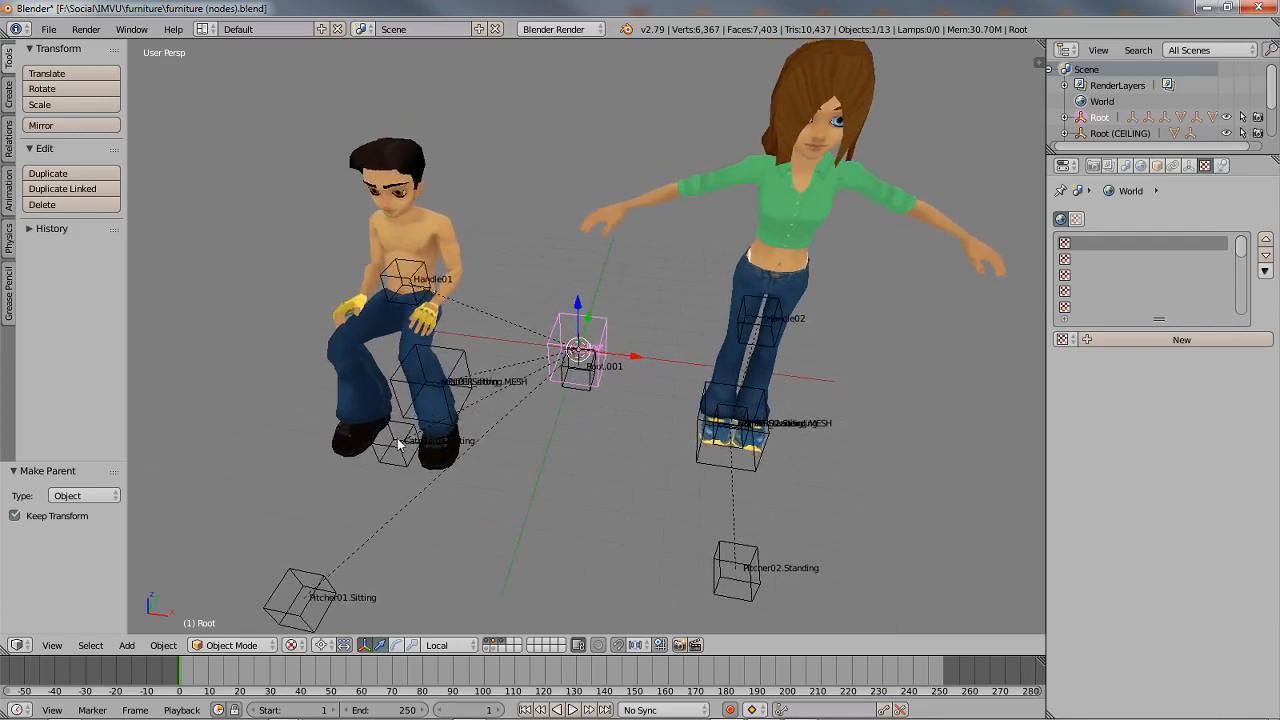
pyautogui.keyDown('shift'); pyautogui.moveTo(371, 503); pyautogui.dragTo(447, 447, button='middle'); pyautogui.keyUp('shift')
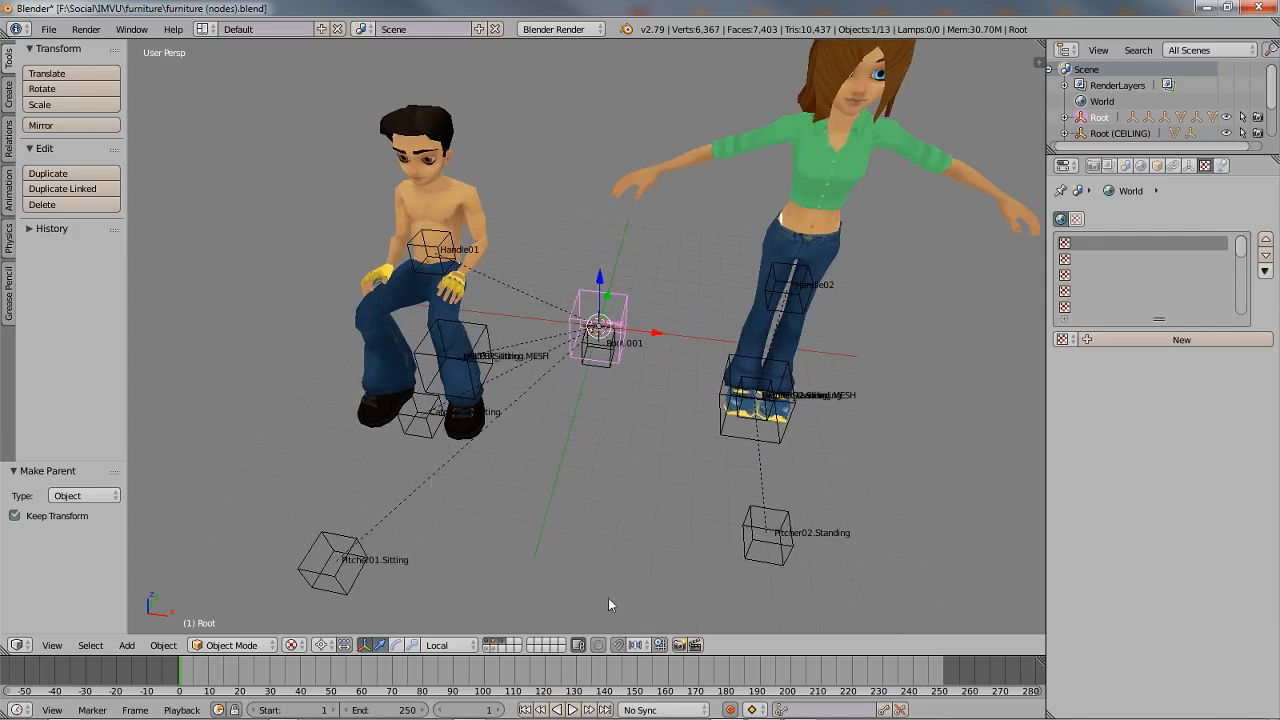
pyautogui.moveTo(621, 337); pyautogui.dragTo(669, 367, button='middle')
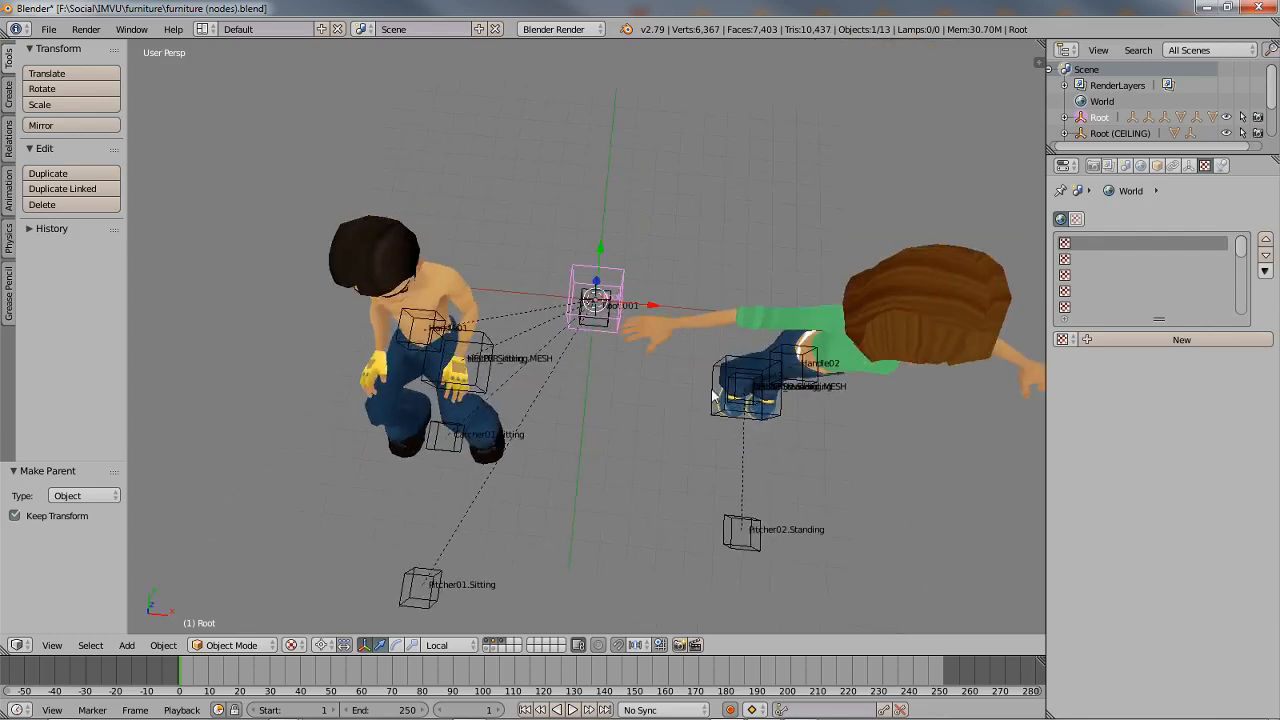
pyautogui.press('KP_7')
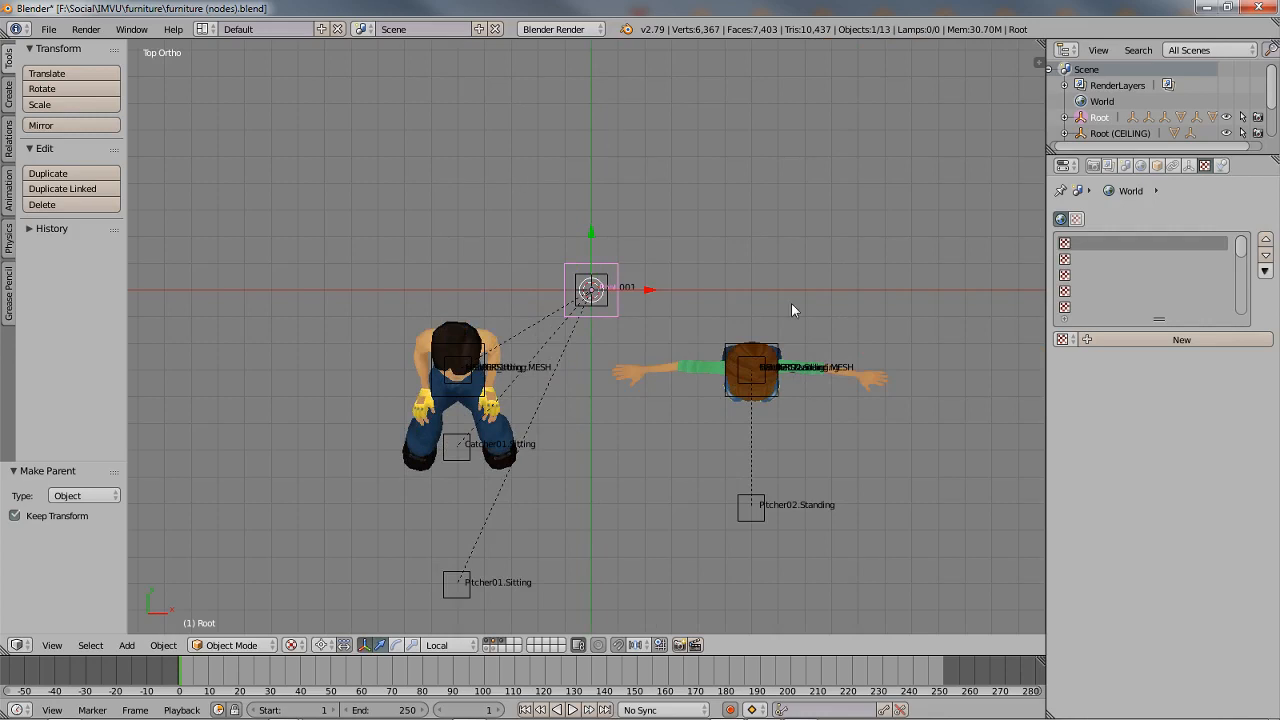
pyautogui.rightClick(457, 414)
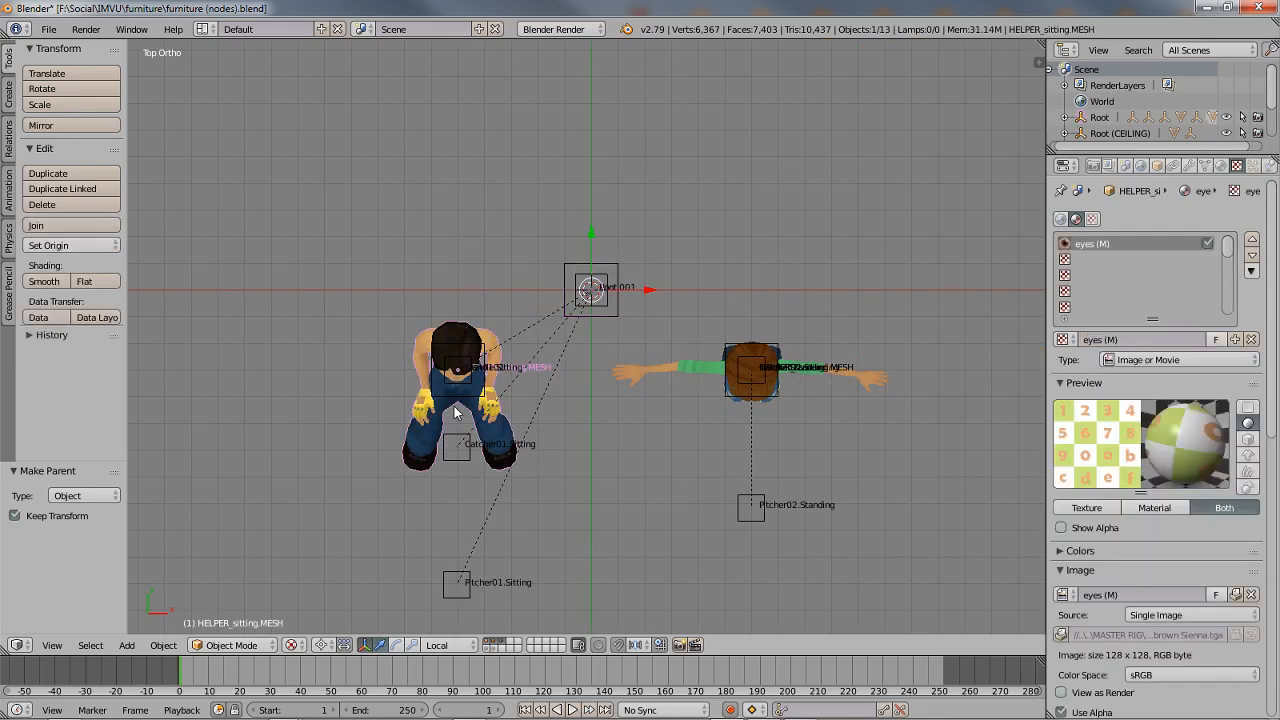
pyautogui.rightClick(457, 414)
pyautogui.rightClick(436, 372)
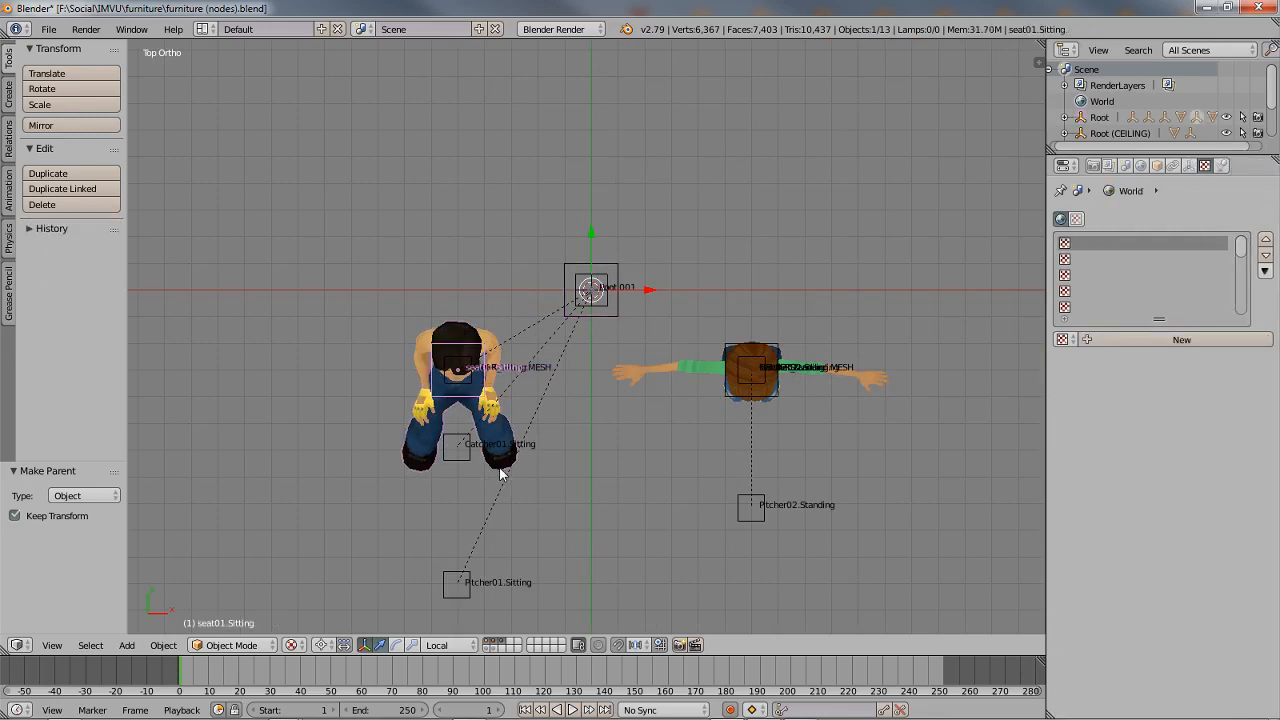
# - Set the pivot point to the bounding box centre and try rotating seat01.Sitting around its own position
pyautogui.press('r')
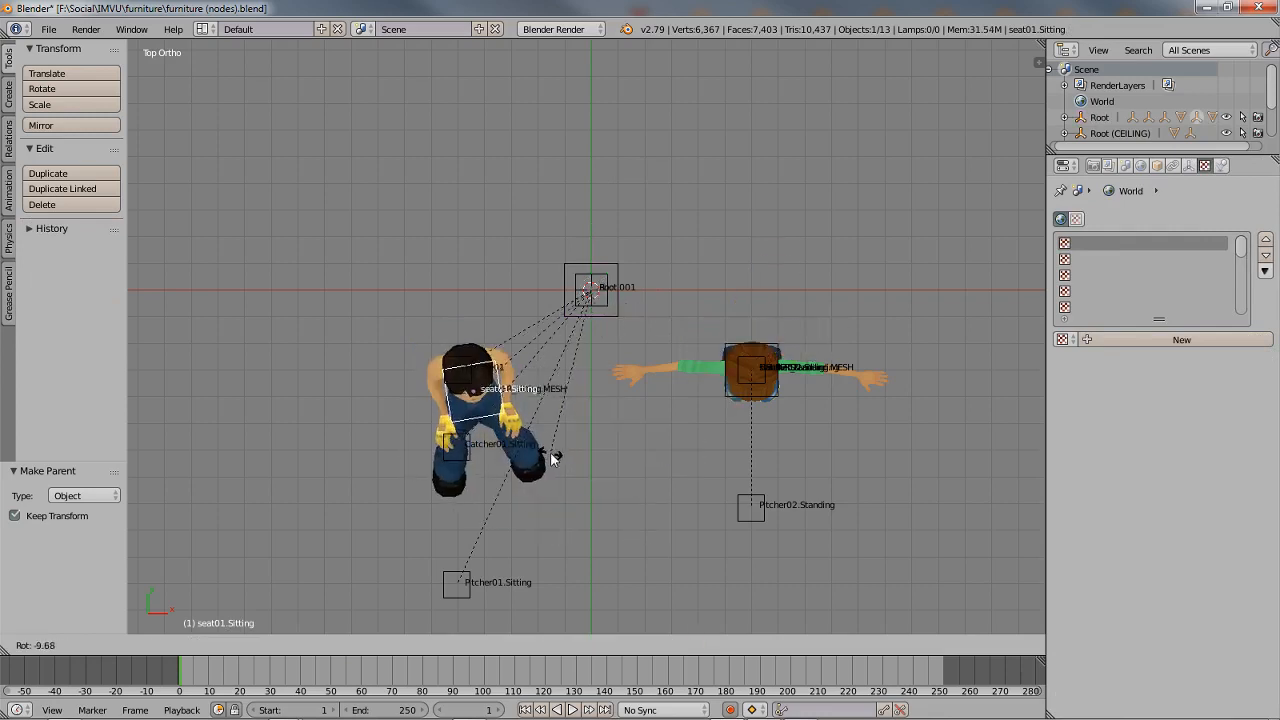
pyautogui.rightClick(512, 450)
pyautogui.press(',')
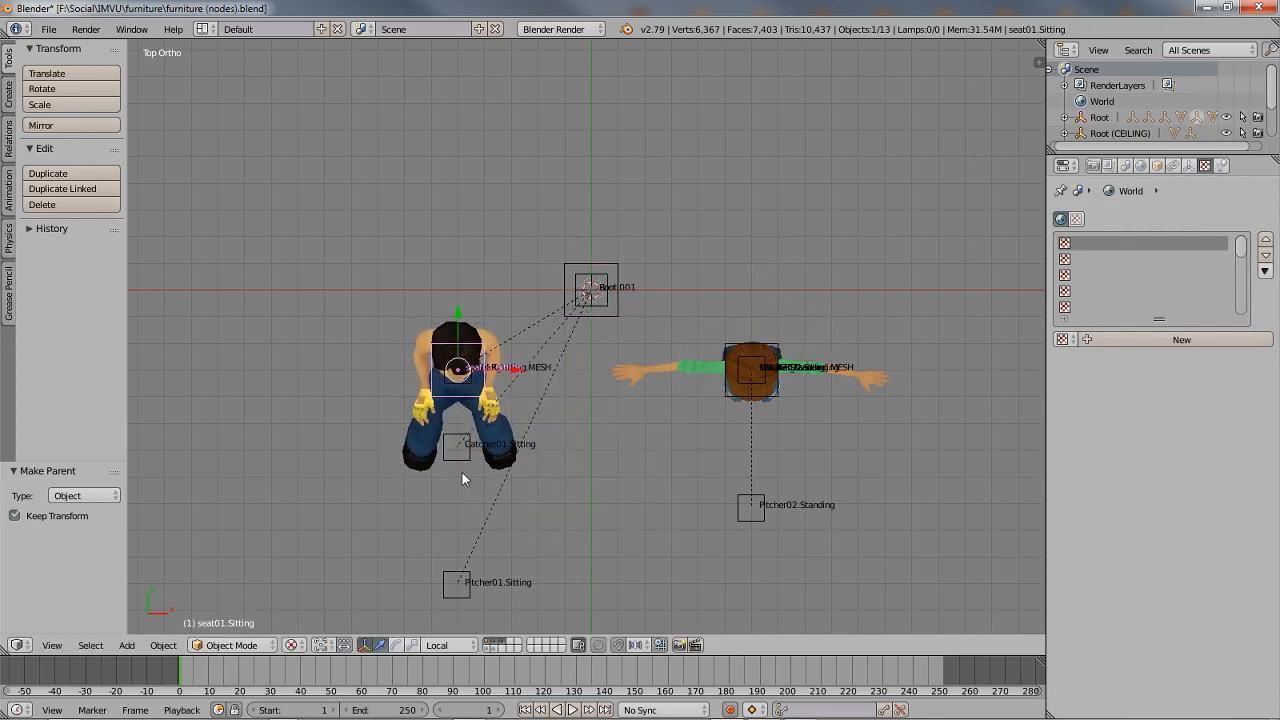
pyautogui.press('r')
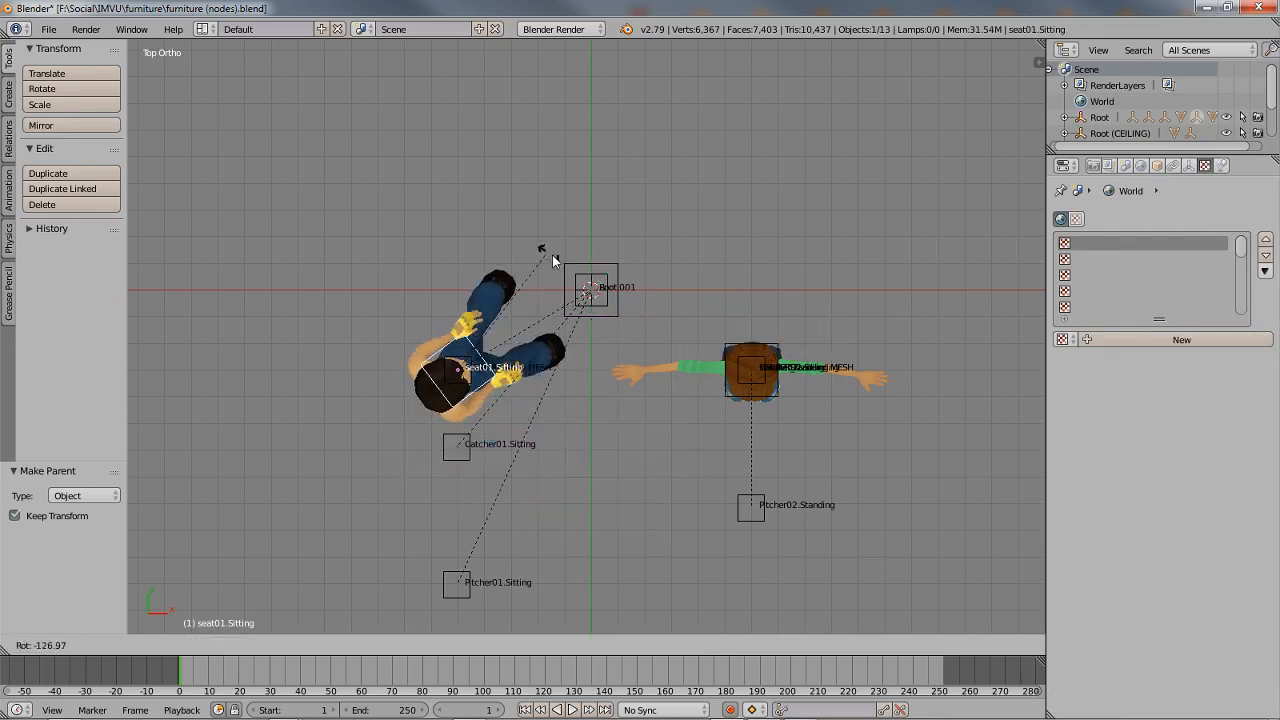
pyautogui.click(478, 477)
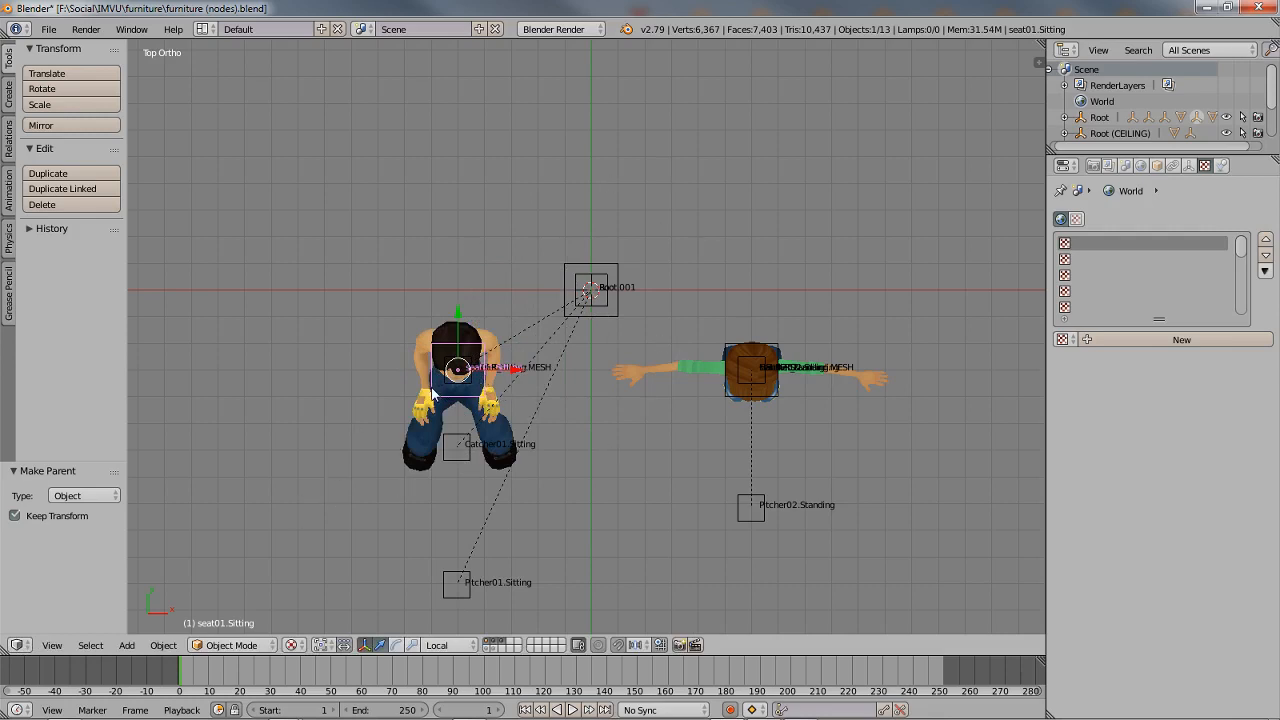
# - Add a cylinder mesh at the scene centre and scale it by 4.6 to stand in for the round table
pyautogui.hotkey('ctrl', 'a')
pyautogui.press('Escape')
pyautogui.hotkey('shift', 'a')
pyautogui.moveTo(327, 377)
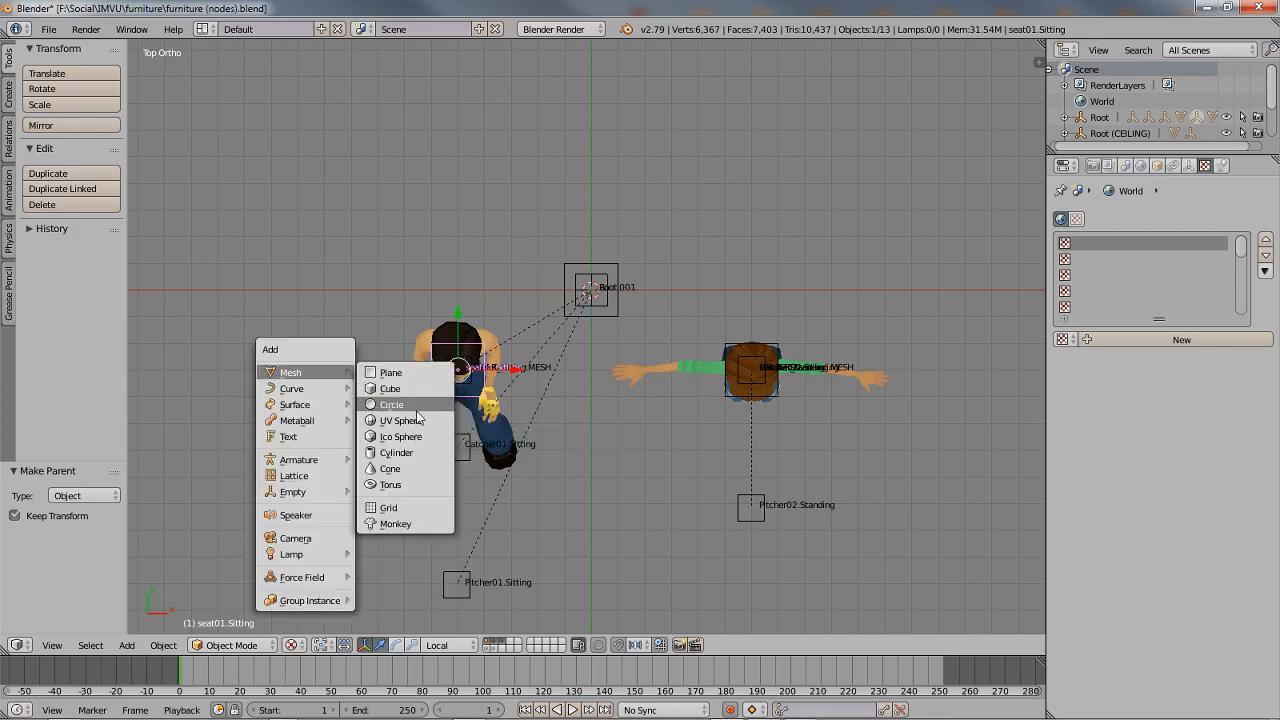
pyautogui.click(396, 452)
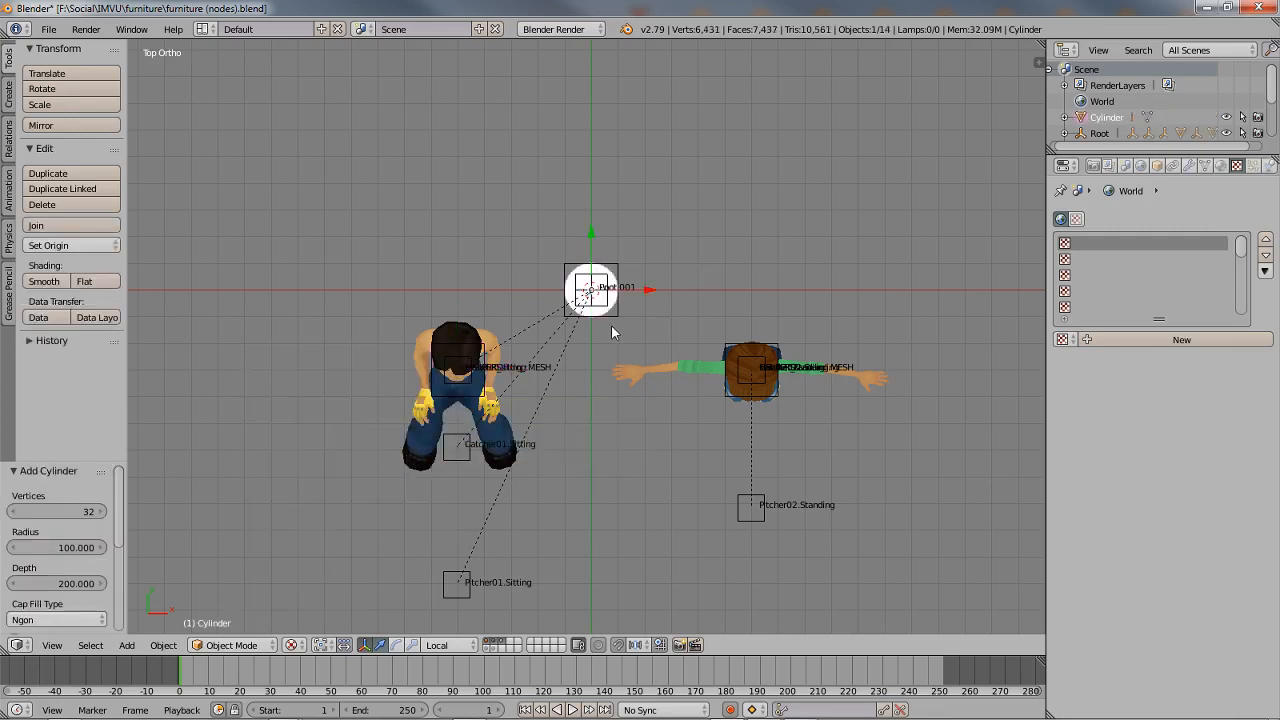
pyautogui.press('s')
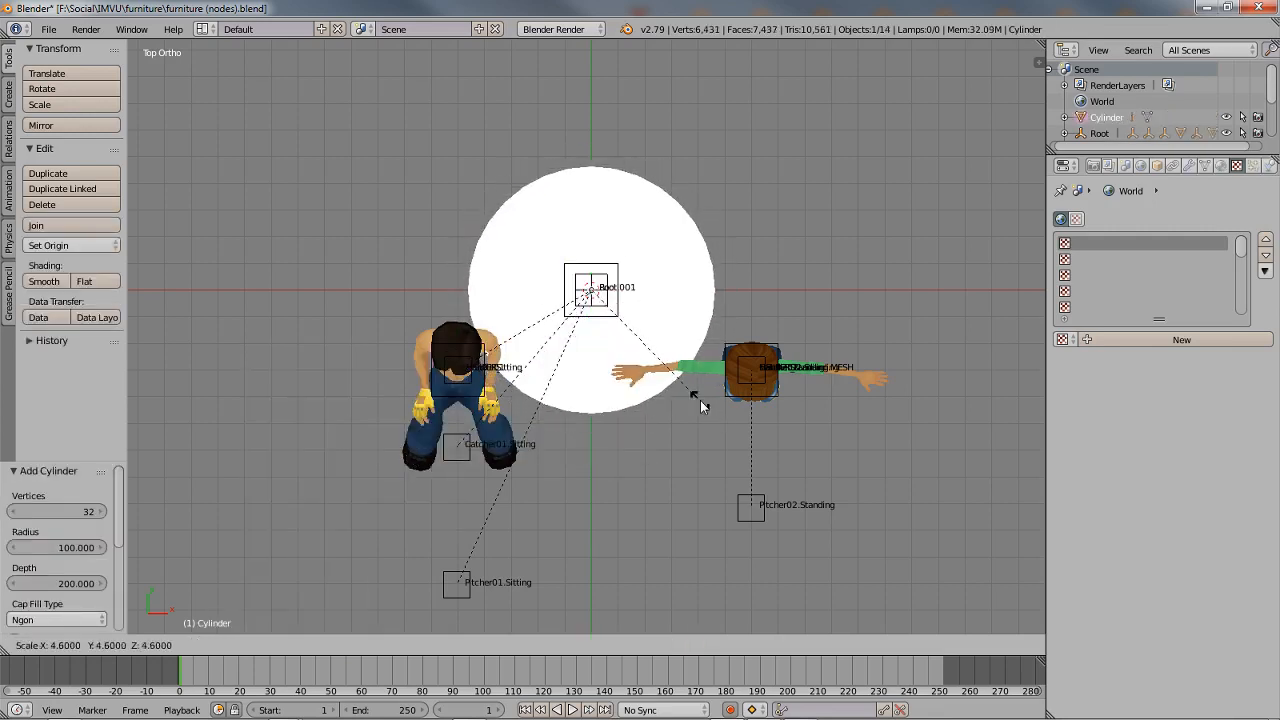
pyautogui.click(700, 400)
pyautogui.hotkey('shift', 's')
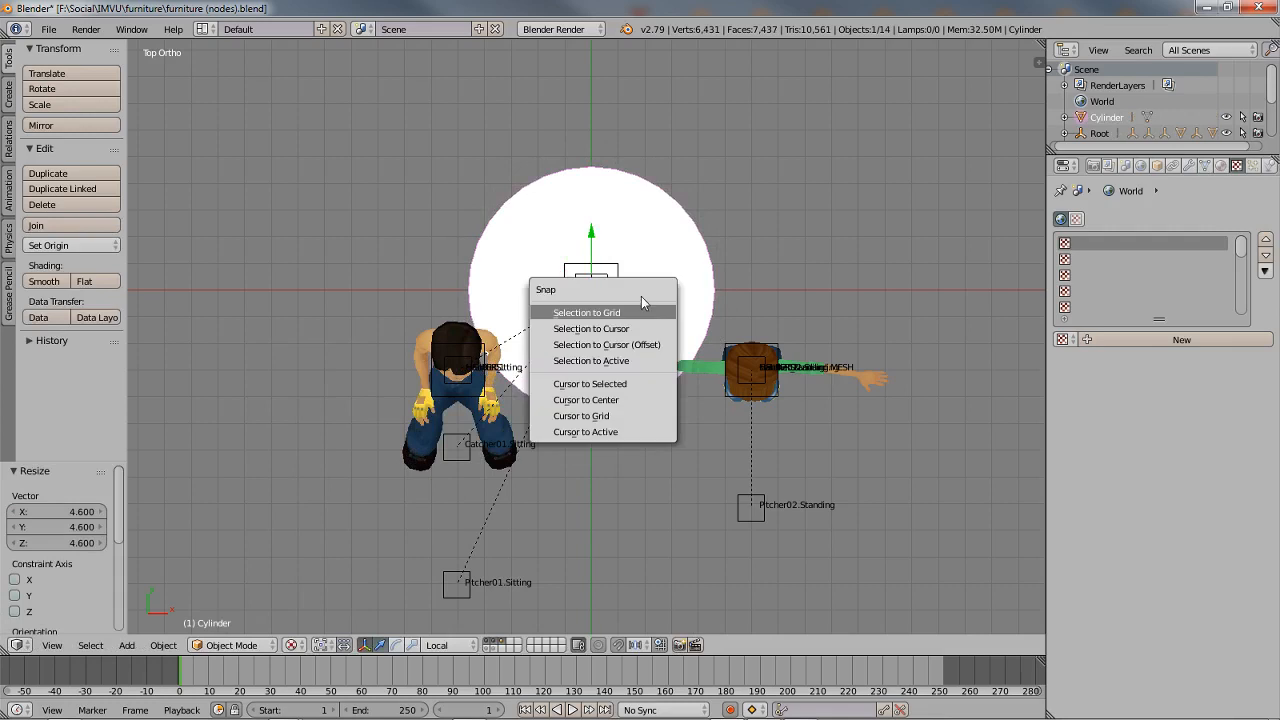
# - Duplicate the table cylinder, shrink the copy to stool size and place it just outside the table's negative X side
pyautogui.hotkey('shift', 'd')
pyautogui.rightClick(632, 262)
pyautogui.press('s')
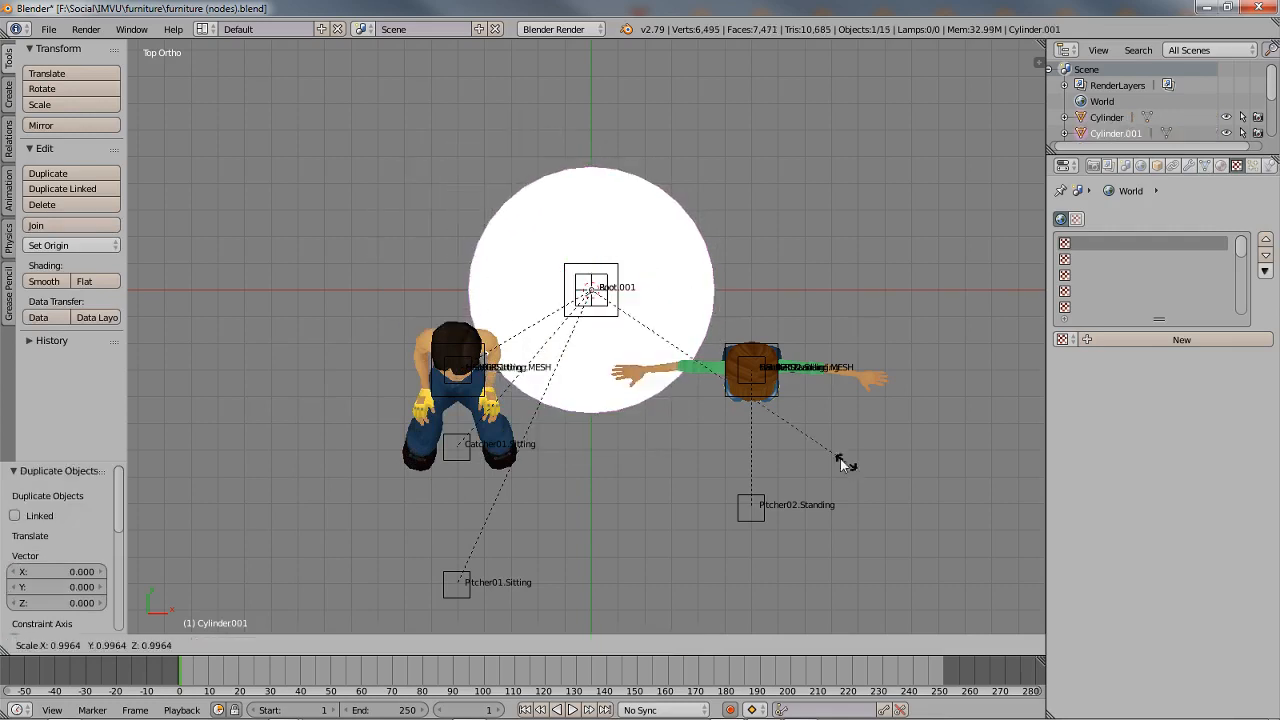
pyautogui.click(678, 345)
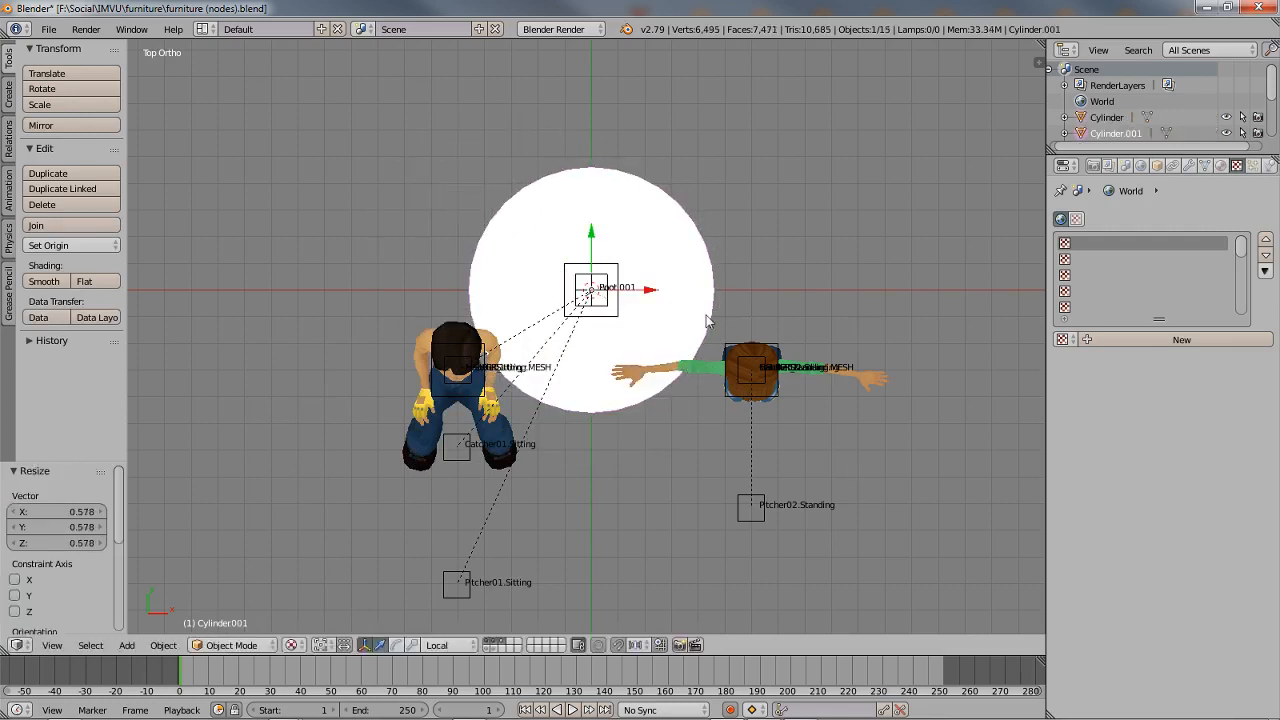
pyautogui.press('g')
pyautogui.click(486, 322)
pyautogui.press('s')
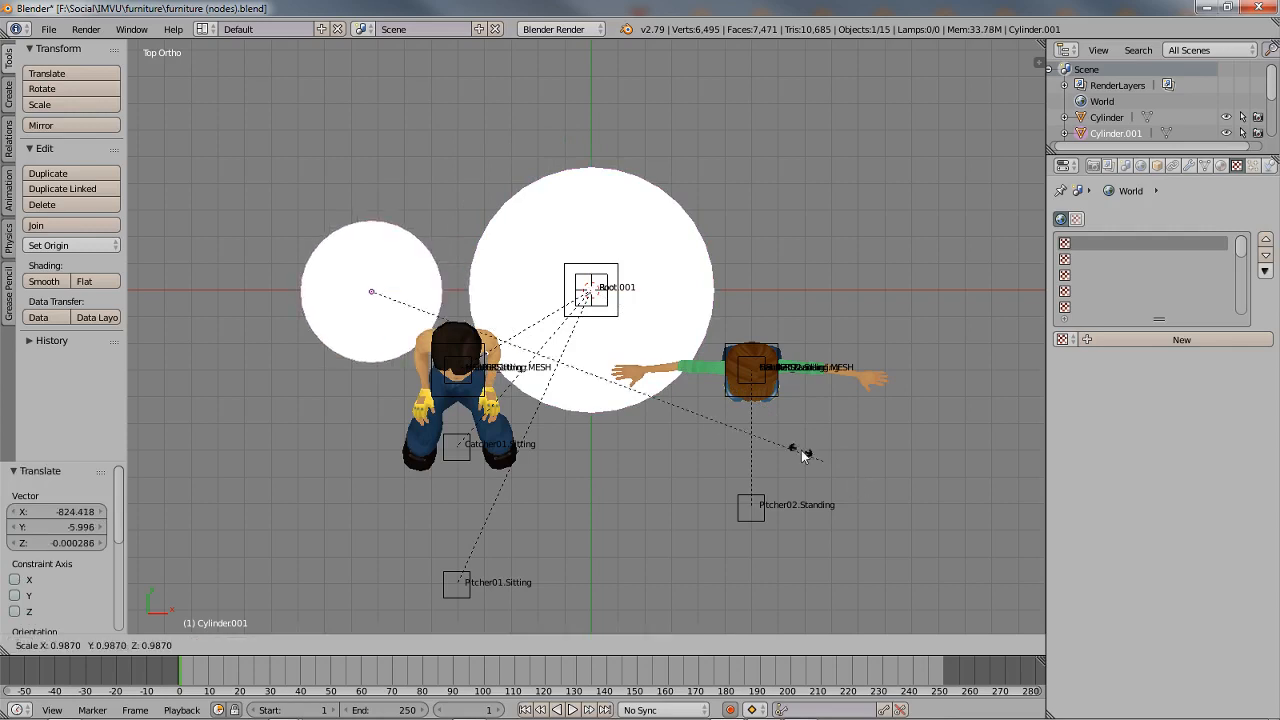
pyautogui.click(531, 362)
pyautogui.press('g')
pyautogui.click(600, 349)
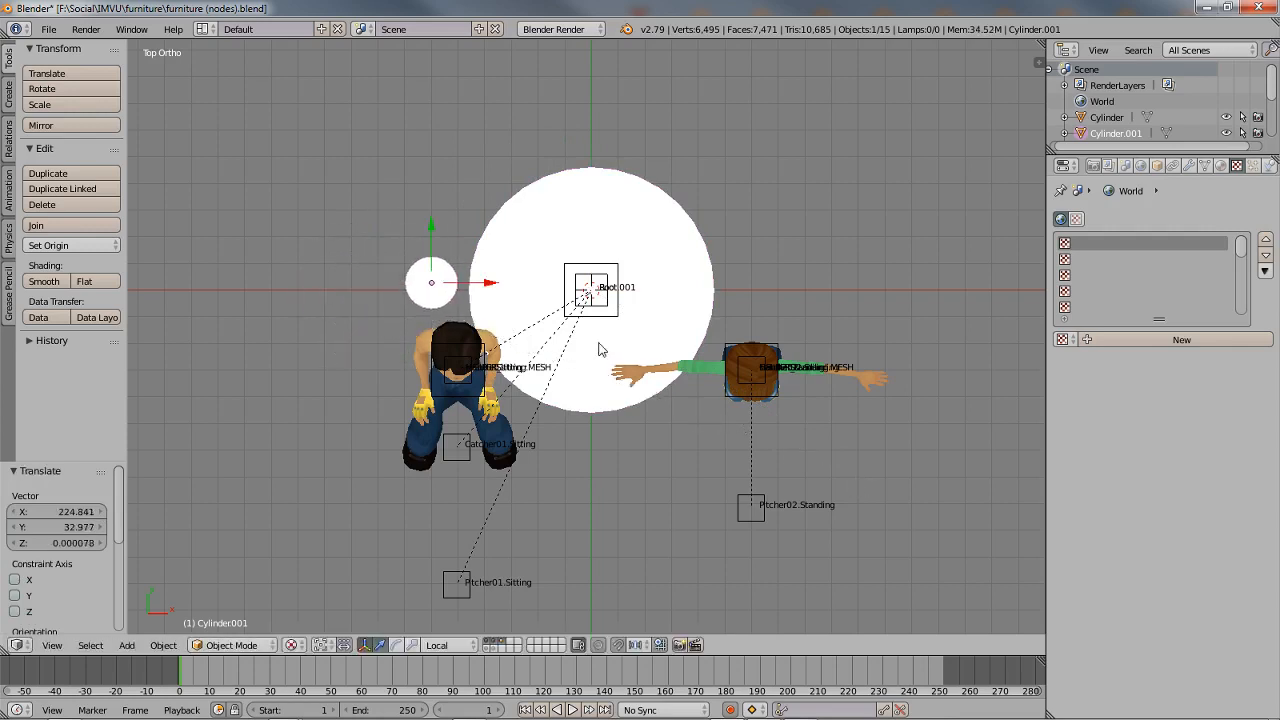
# - Duplicate the stool cylinder three times and place the copies around the table's remaining three sides
pyautogui.hotkey('shift', 'd')
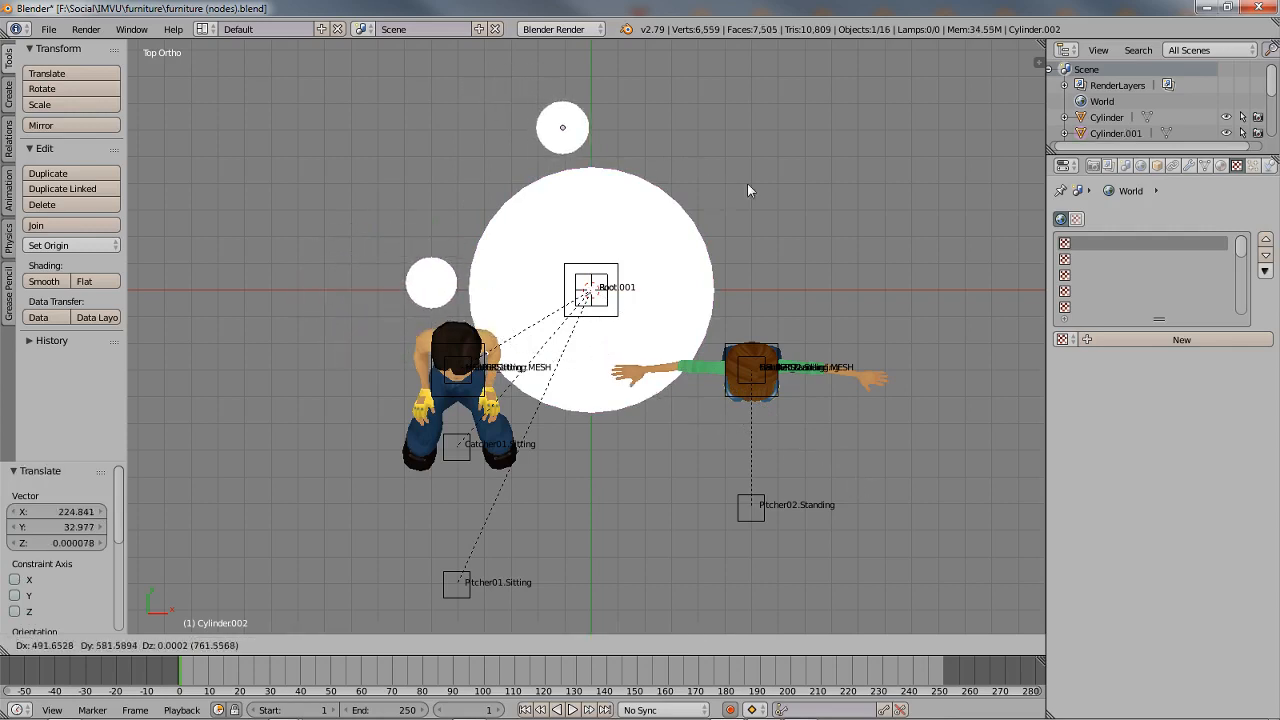
pyautogui.click(749, 183)
pyautogui.hotkey('shift', 'd')
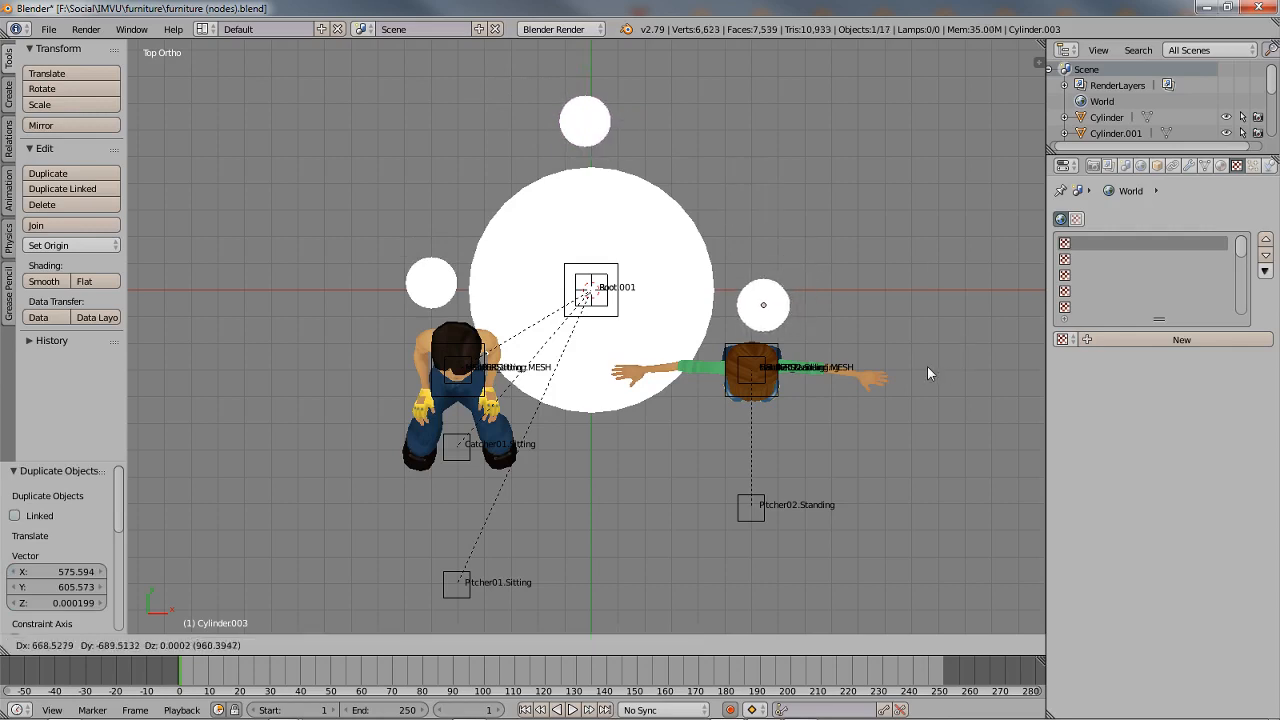
pyautogui.click(927, 366)
pyautogui.hotkey('shift', 'd')
pyautogui.click(748, 520)
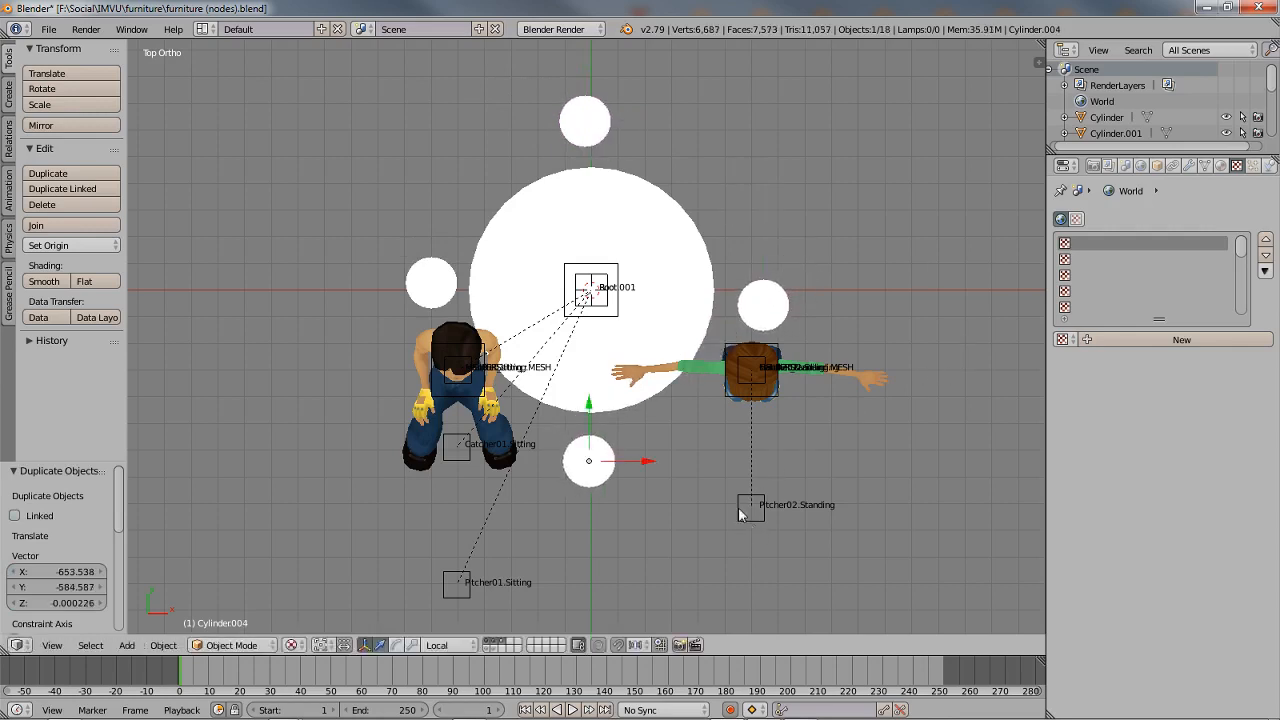
# - Show the scene in wireframe and parent the table and all four stools to the Root empty as Object (Keep Transform)
pyautogui.rightClick(586, 118)
pyautogui.press('z')
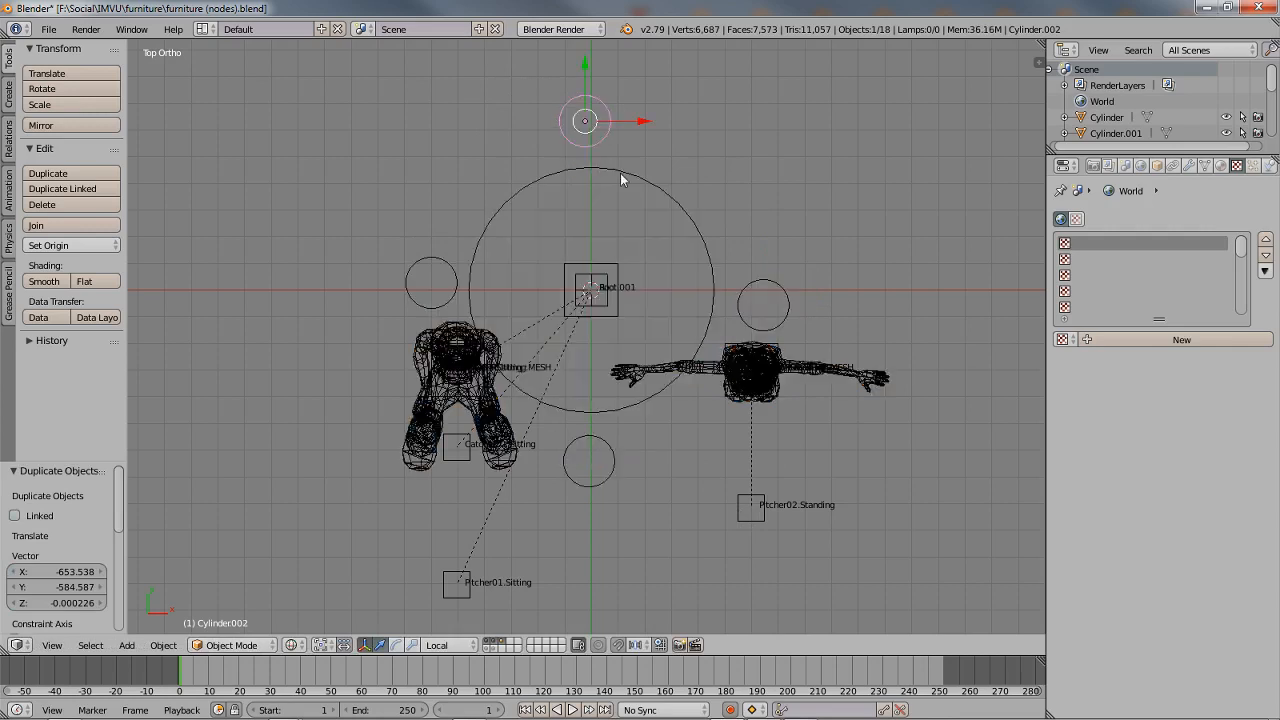
pyautogui.keyDown('shift'); pyautogui.rightClick(624, 172); pyautogui.keyUp('shift')
pyautogui.keyDown('shift'); pyautogui.rightClick(752, 288); pyautogui.keyUp('shift')
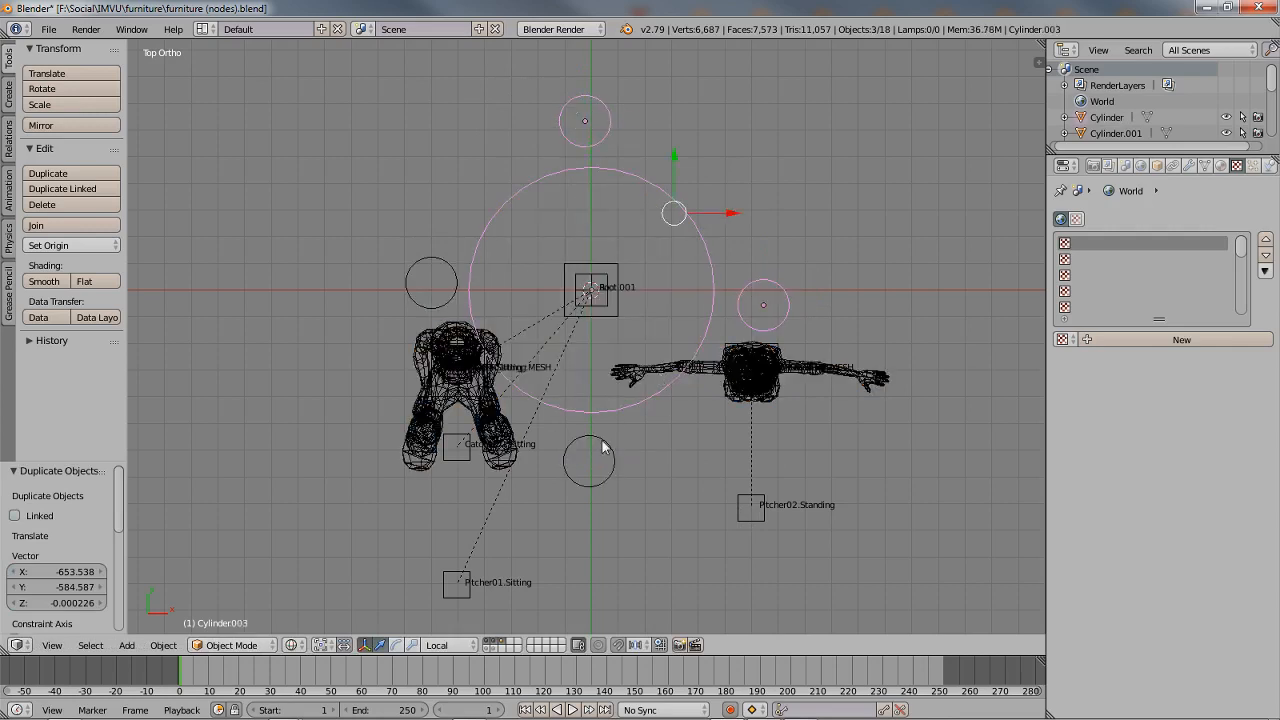
pyautogui.keyDown('shift'); pyautogui.rightClick(603, 443); pyautogui.keyUp('shift')
pyautogui.keyDown('shift'); pyautogui.rightClick(407, 273); pyautogui.keyUp('shift')
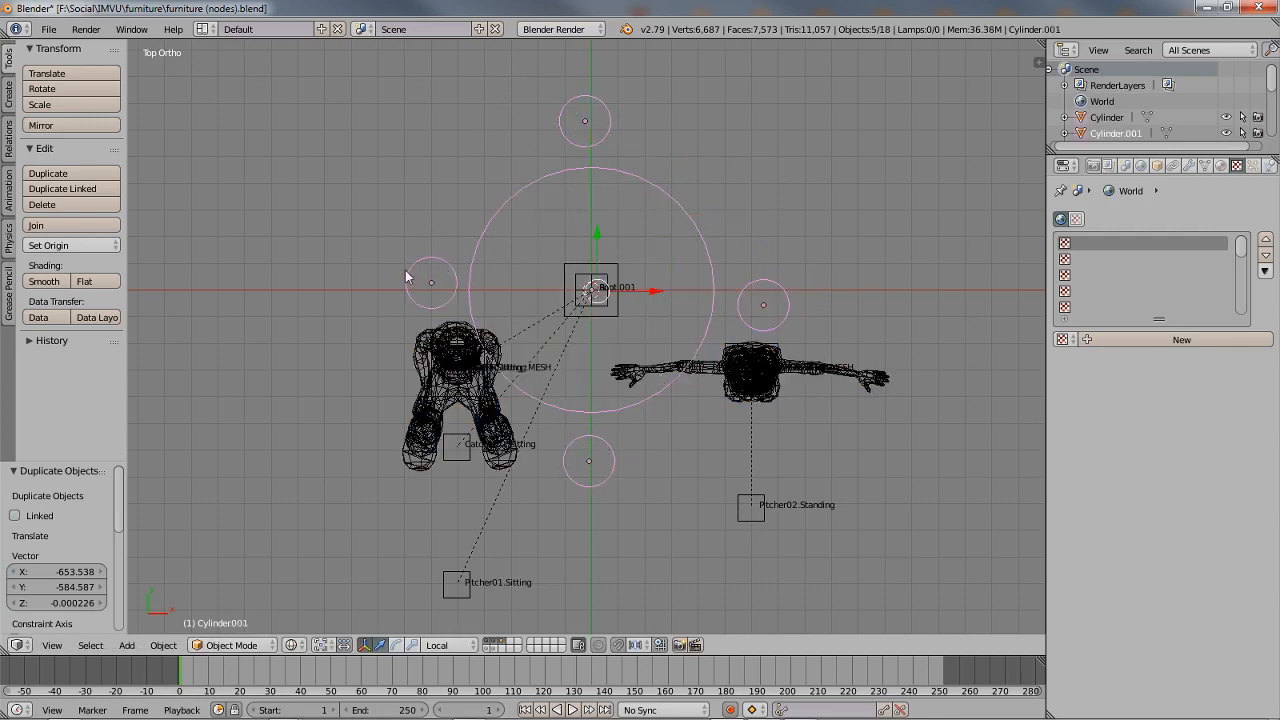
pyautogui.keyDown('shift'); pyautogui.rightClick(576, 265); pyautogui.keyUp('shift')
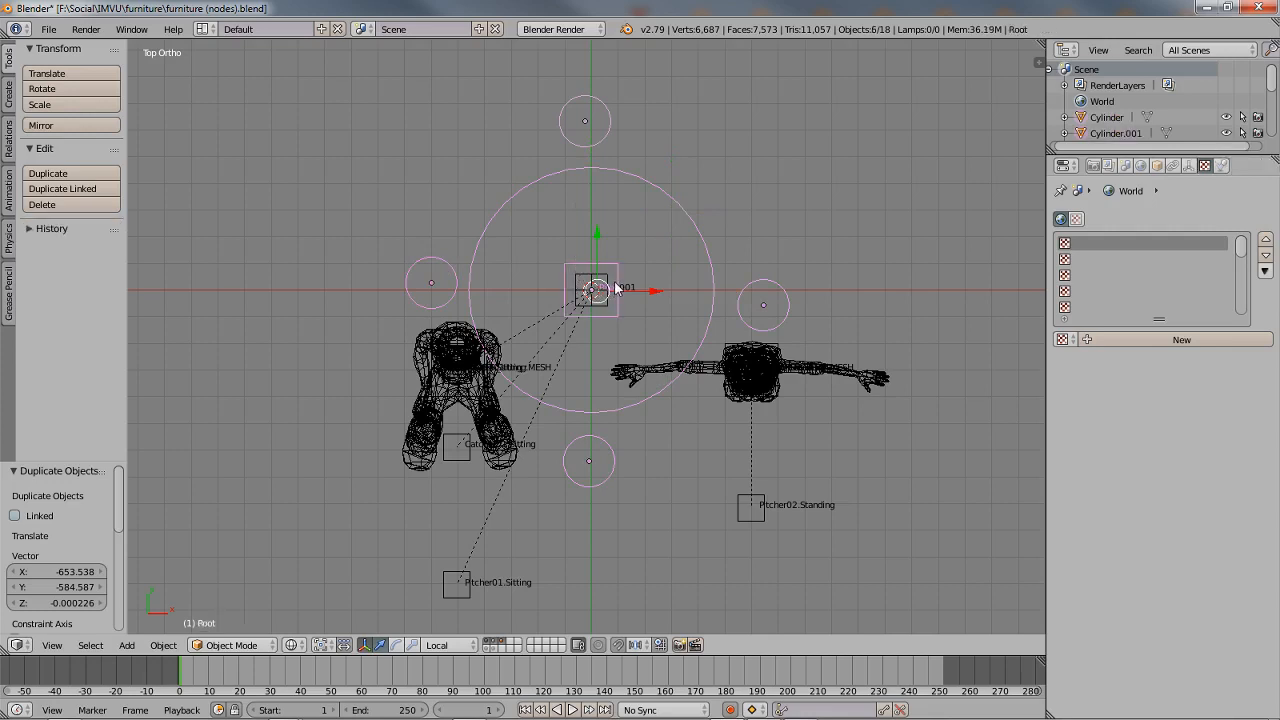
pyautogui.hotkey('ctrl', 'p')
pyautogui.click(615, 282)
# - Try moving the Root empty alone to test whether the table, stools and seated avatar follow it
pyautogui.rightClick(614, 308)
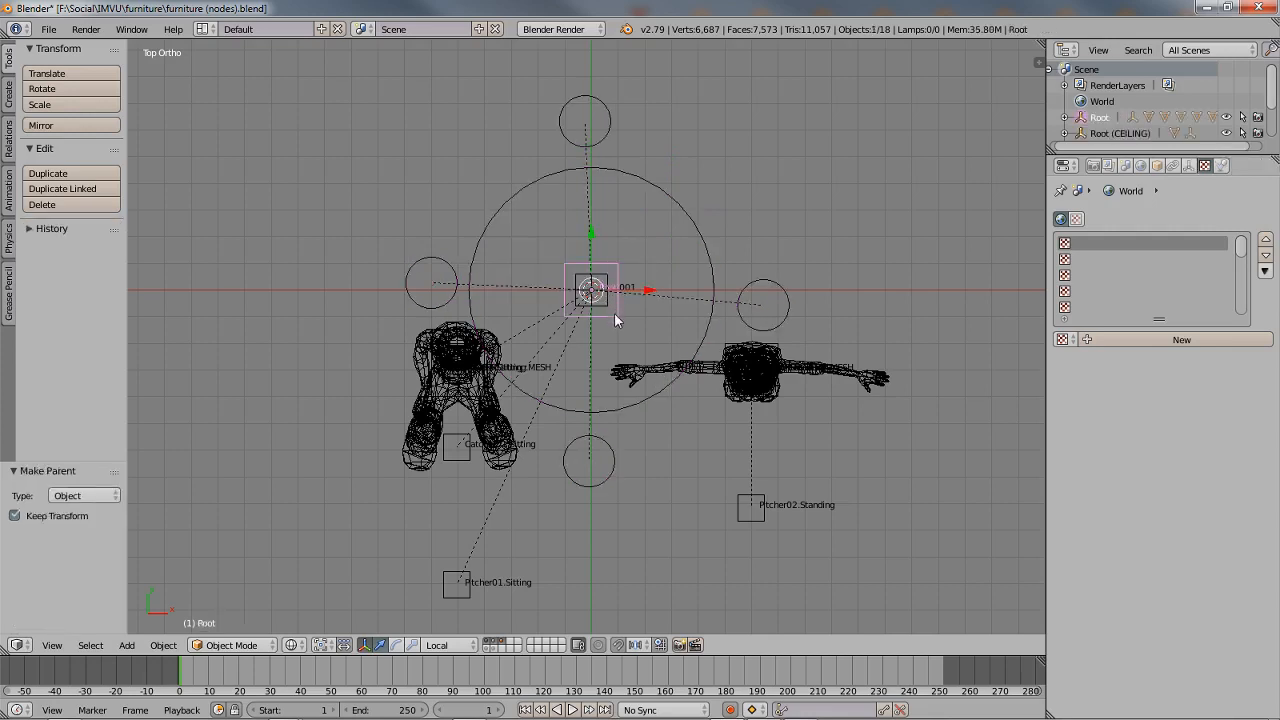
pyautogui.press('g')
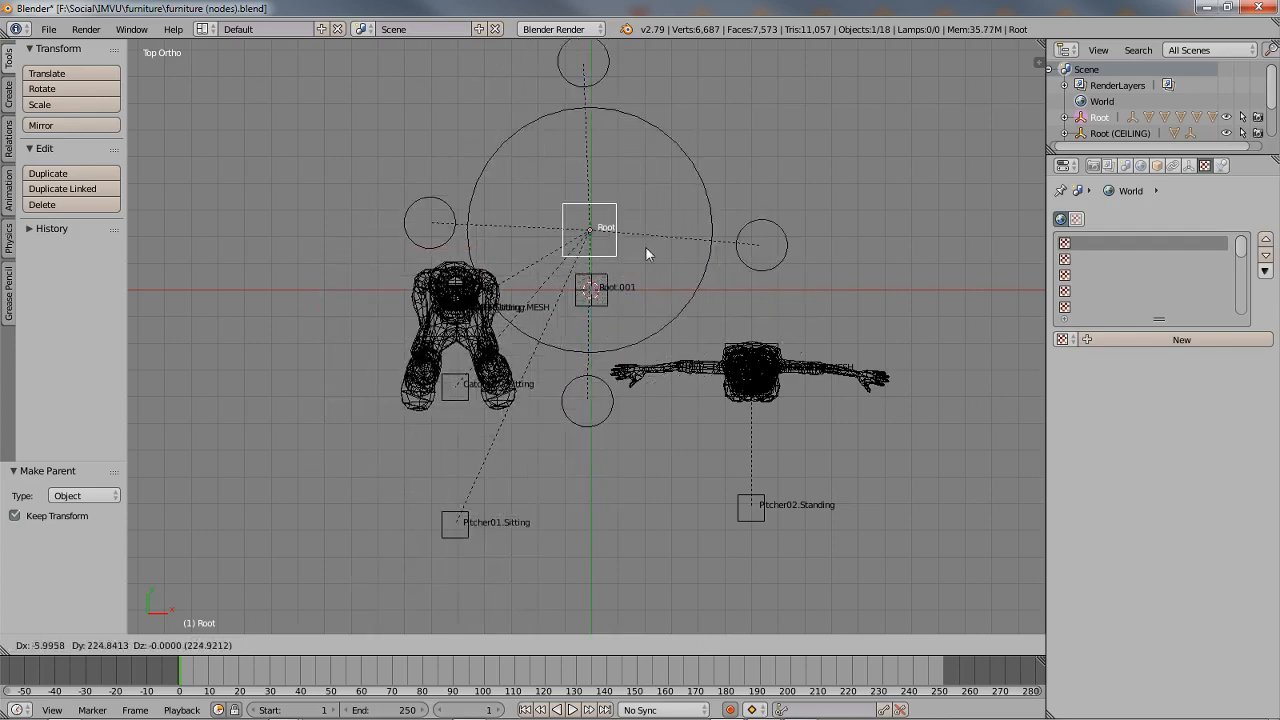
pyautogui.click(654, 286)
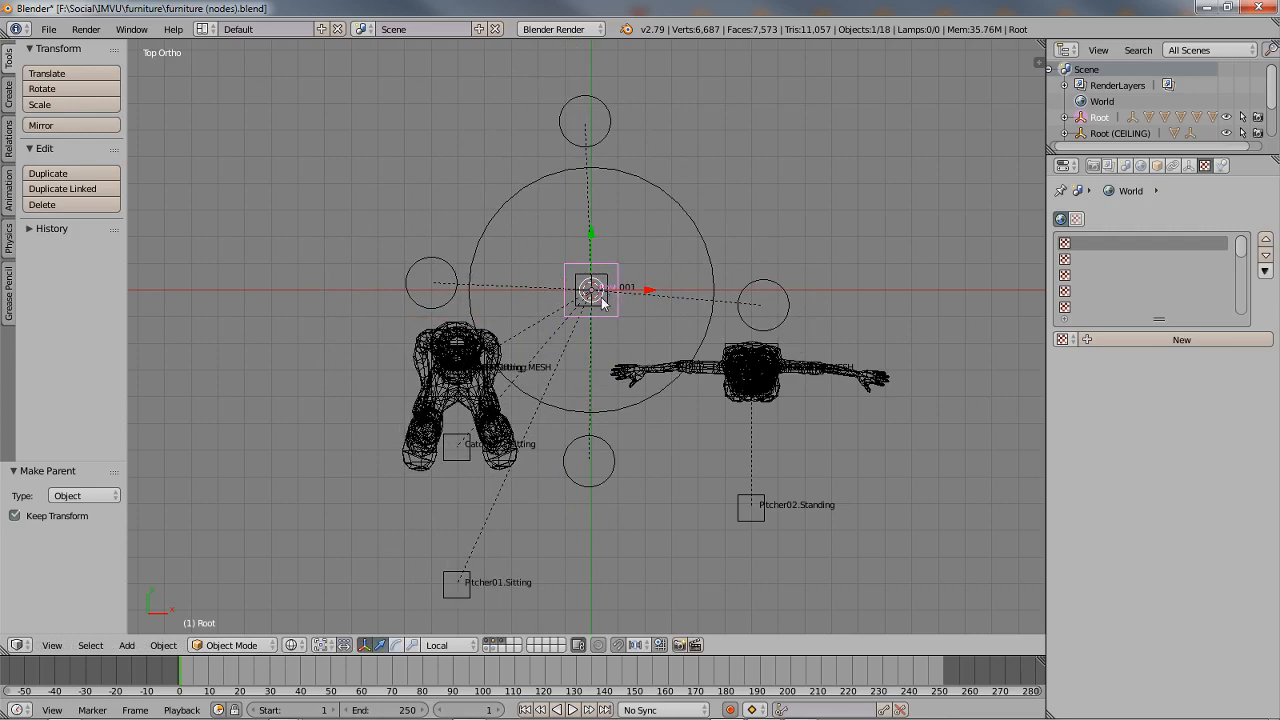
# - Try moving the smaller Root.001 empty at the table's centre on its own
pyautogui.scroll(5, 607, 292)
pyautogui.rightClick(602, 259)
pyautogui.press('g')
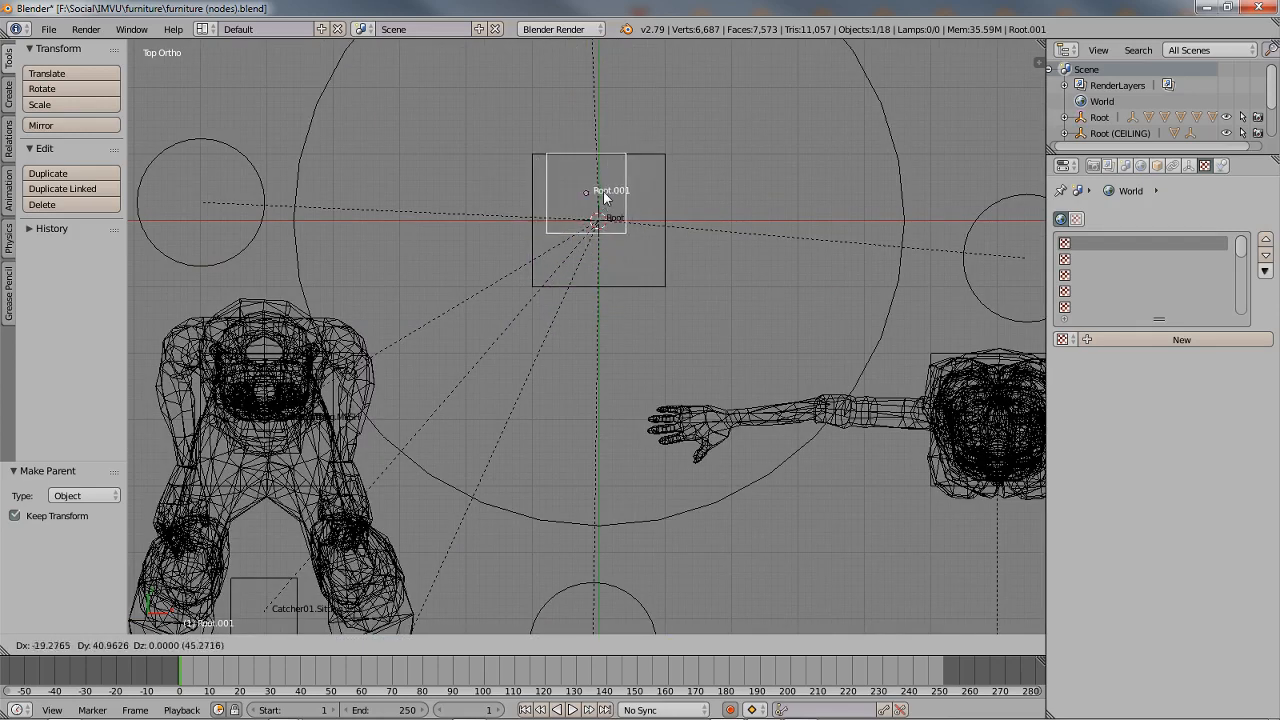
pyautogui.press('Escape')
pyautogui.scroll(-2, 603, 197)
pyautogui.scroll(-1, 603, 197)
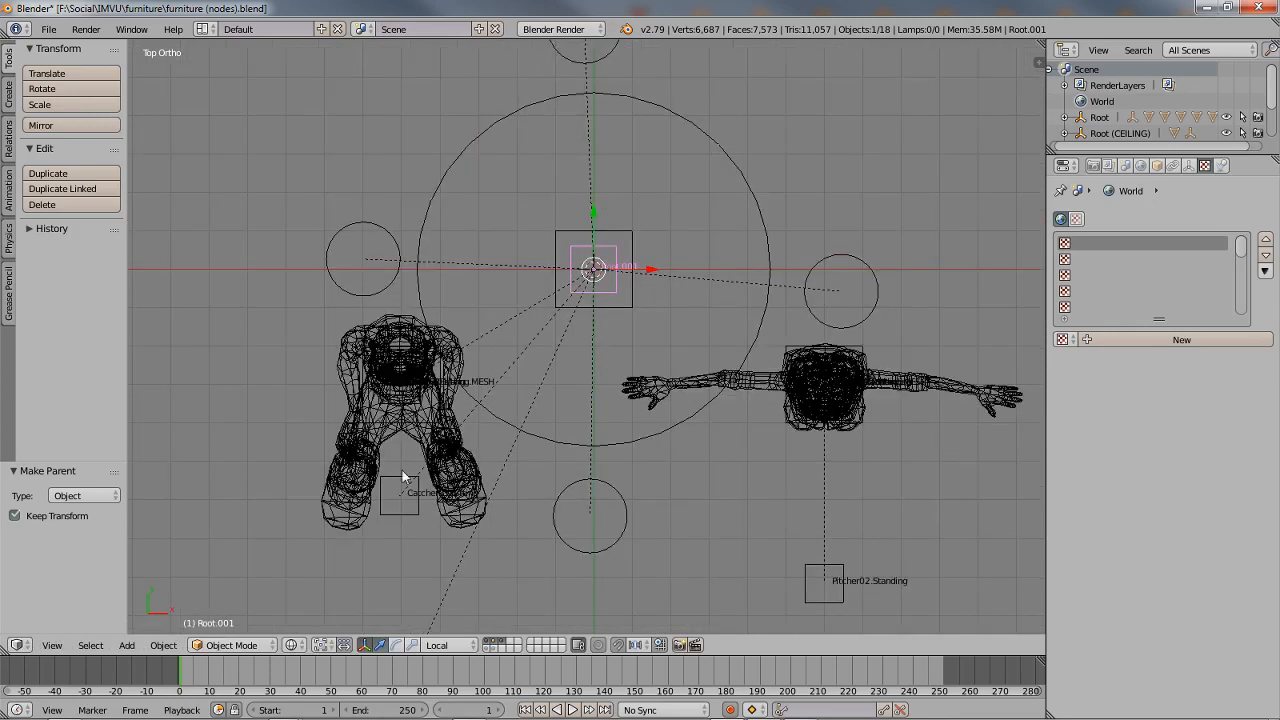
# - Try moving seat01.Sitting, Catcher01.Sitting and Pitcher01.Sitting together onto the stool at the table's negative X side
pyautogui.rightClick(393, 402)
pyautogui.rightClick(363, 362)
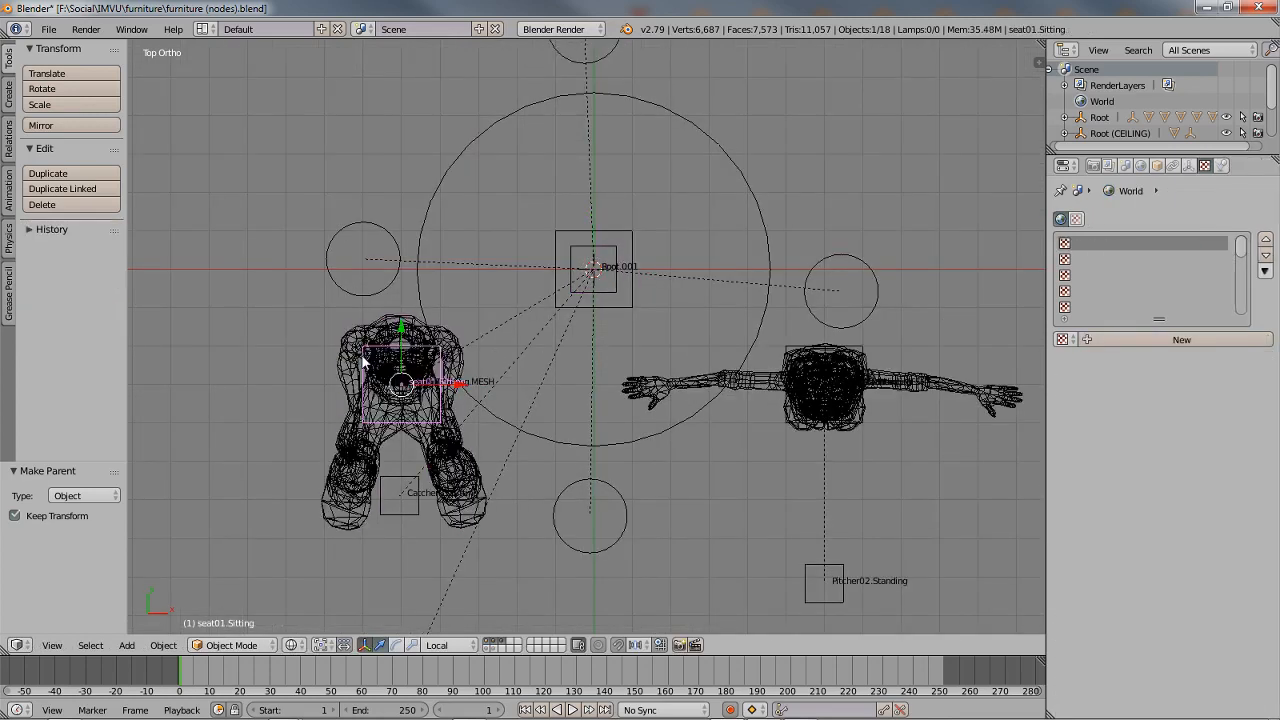
pyautogui.keyDown('shift'); pyautogui.rightClick(400, 525); pyautogui.keyUp('shift')
pyautogui.keyDown('shift'); pyautogui.moveTo(424, 546); pyautogui.dragTo(415, 438, button='middle'); pyautogui.keyUp('shift')
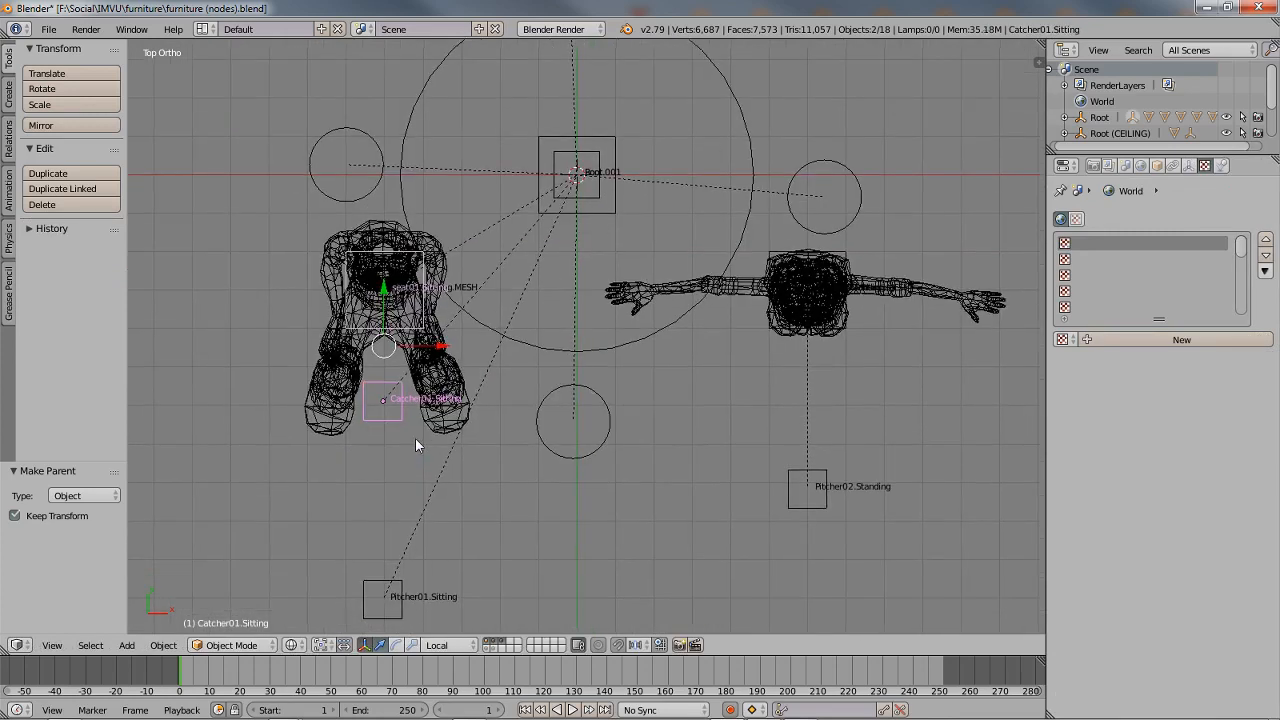
pyautogui.keyDown('shift'); pyautogui.rightClick(400, 585); pyautogui.keyUp('shift')
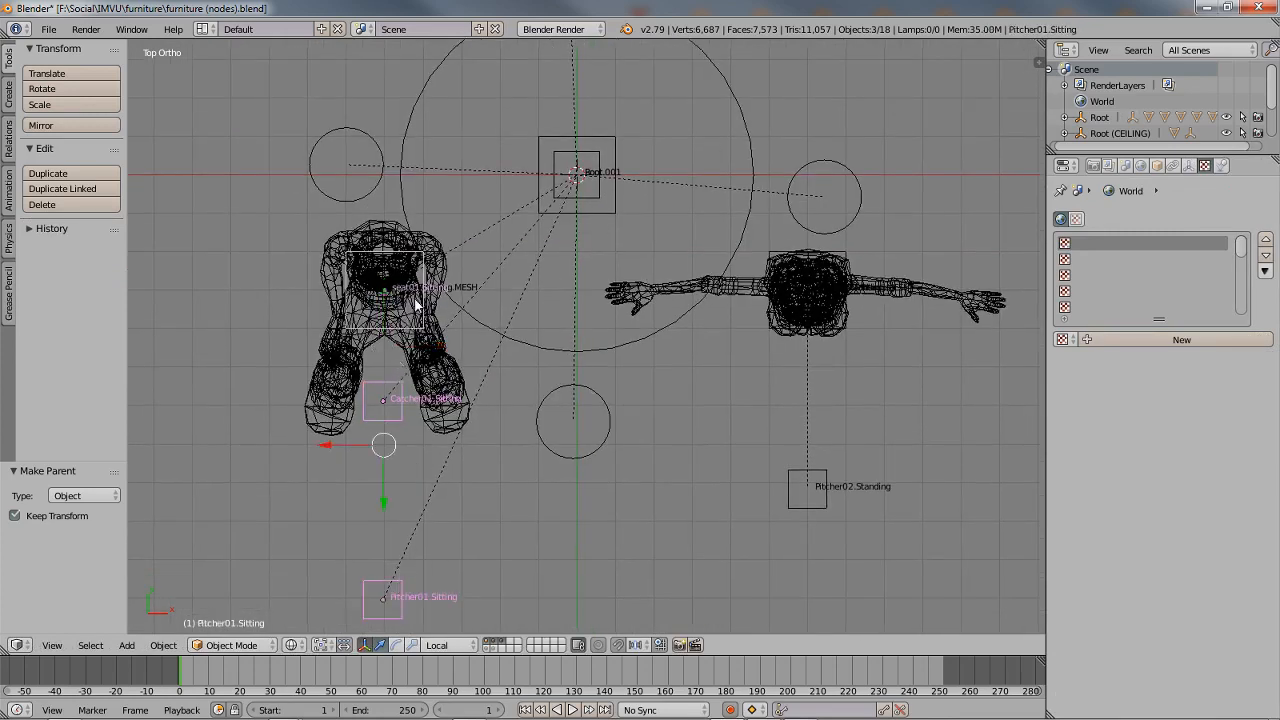
pyautogui.keyDown('shift'); pyautogui.moveTo(454, 318); pyautogui.dragTo(482, 384, button='middle'); pyautogui.keyUp('shift')
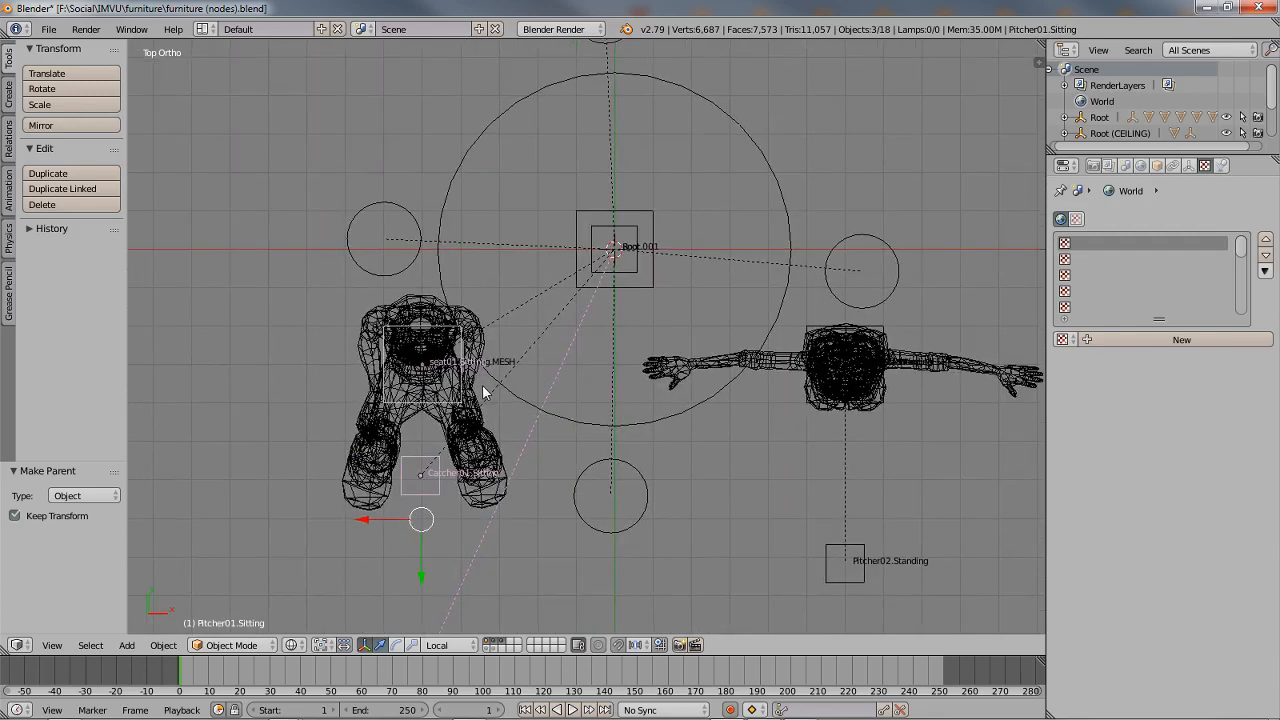
pyautogui.press('g')
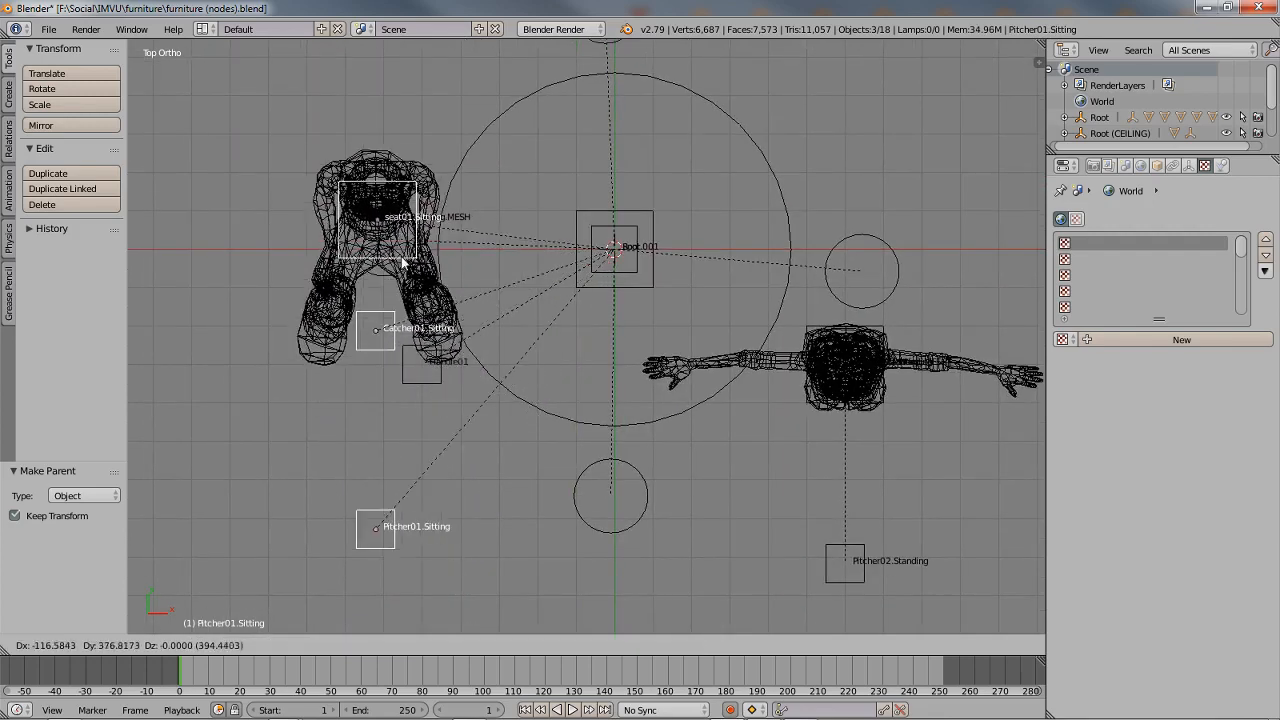
pyautogui.rightClick(397, 263)
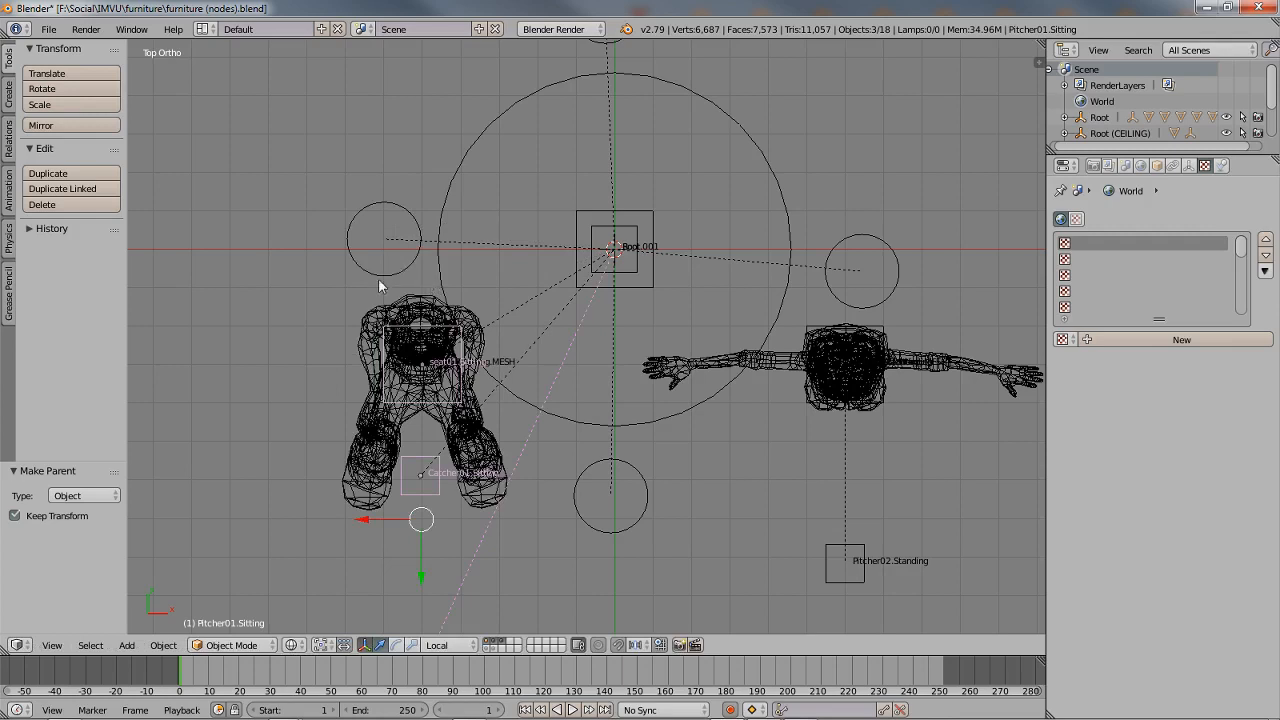
# - Select the Root.001 empty and view the table, stools and avatars in perspective
pyautogui.scroll(-2, 351, 358)
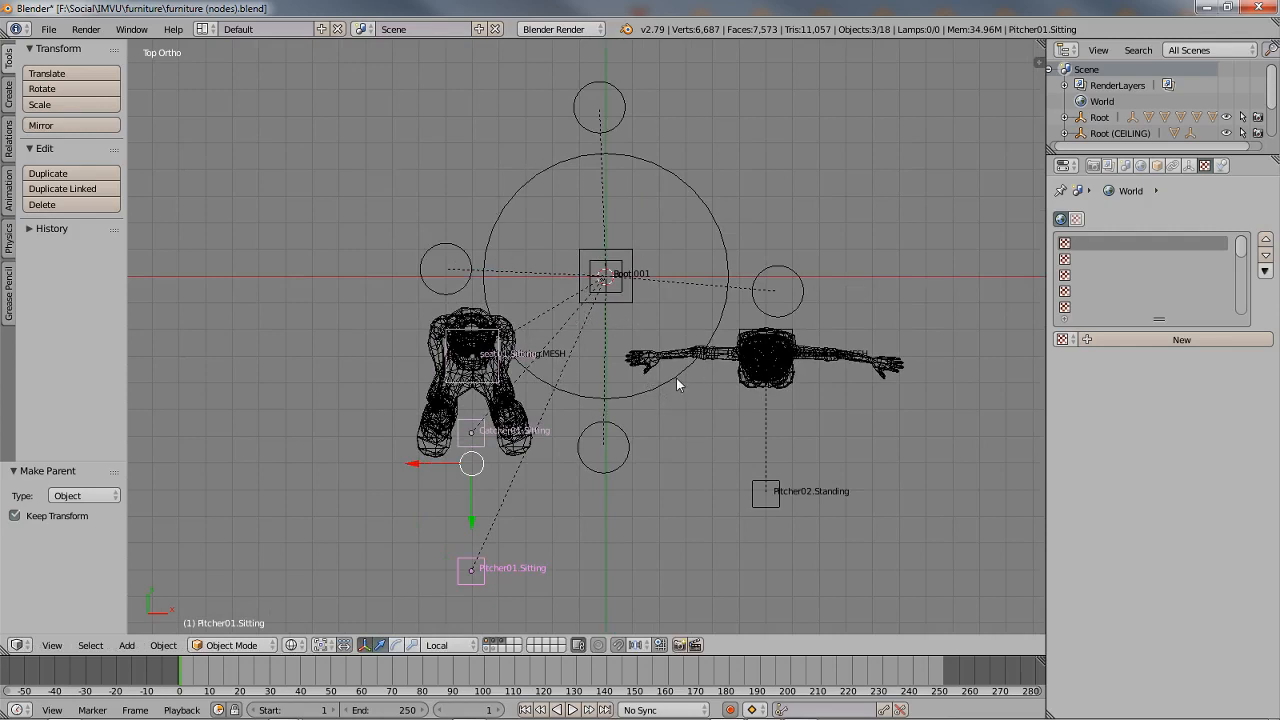
pyautogui.rightClick(608, 286)
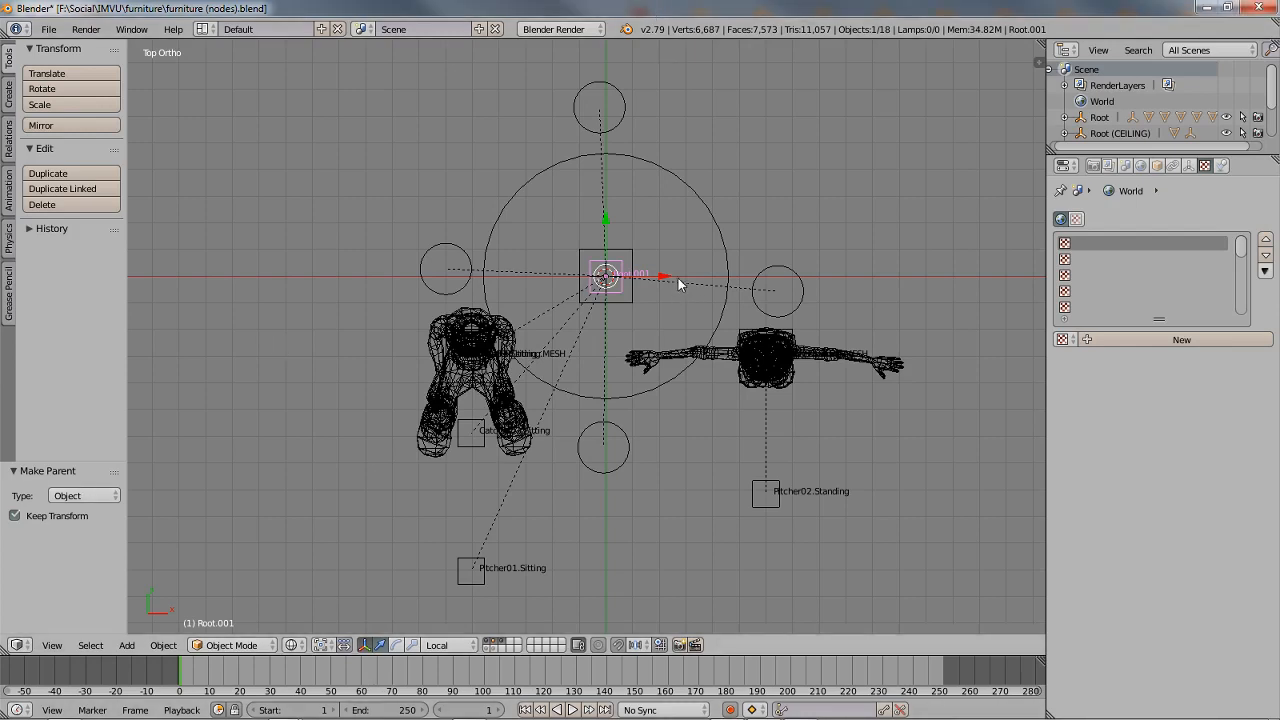
pyautogui.moveTo(680, 280); pyautogui.dragTo(564, 338, button='middle')
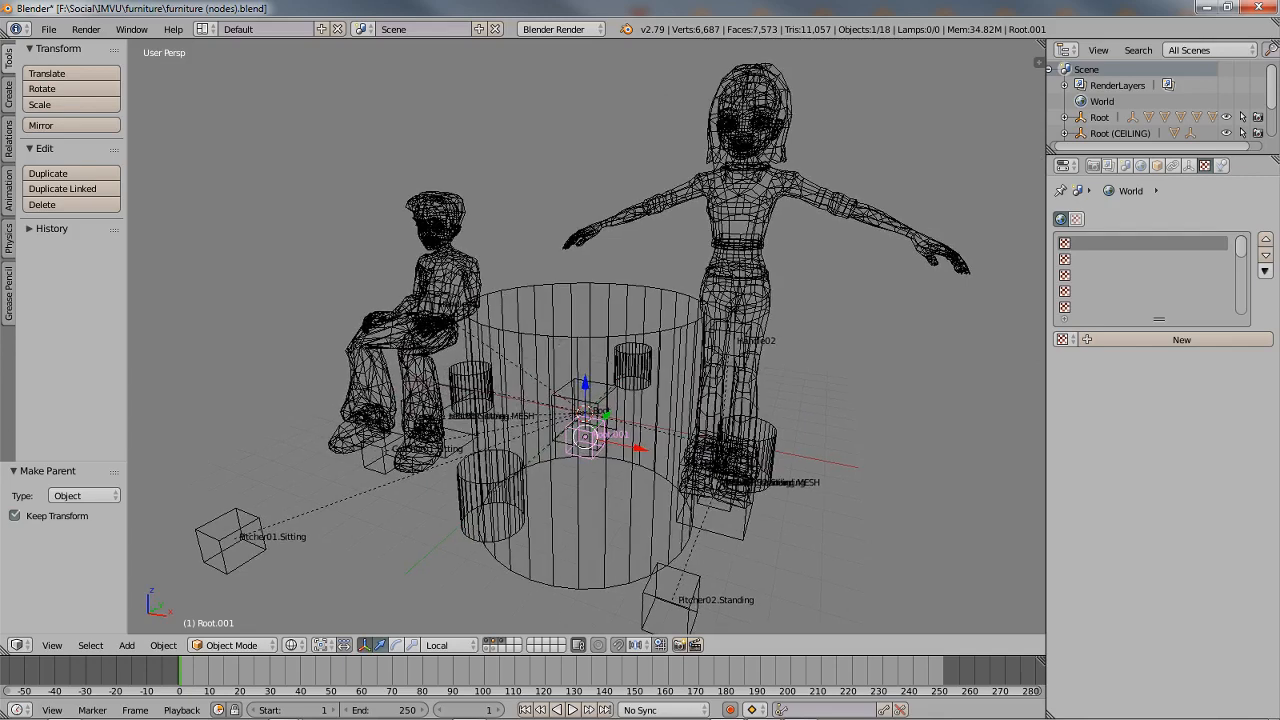